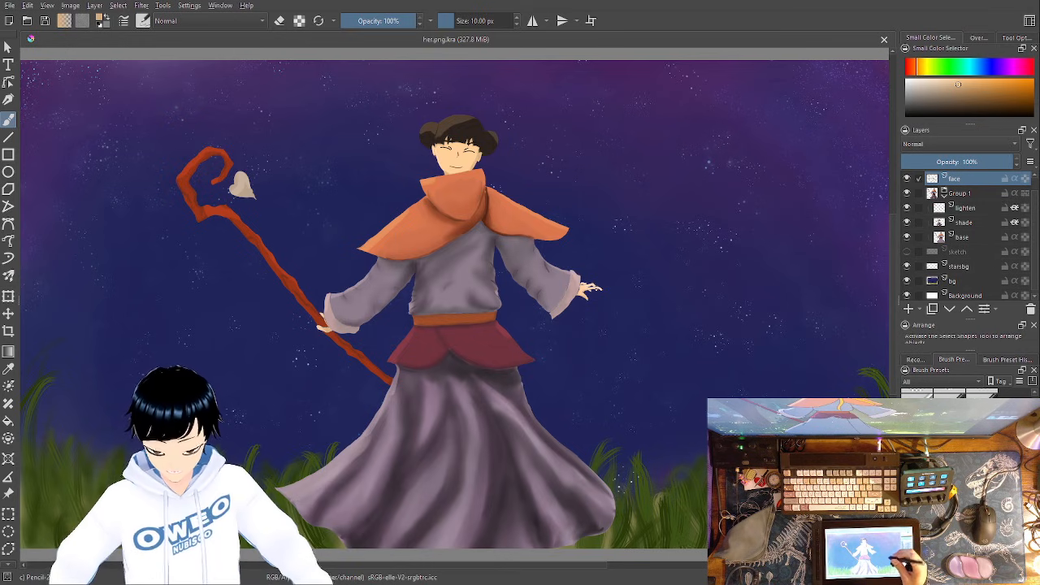
- Paint a tan ribbon looping over and around the character on the face layer with the RGBA 06 Rock brush
{"action": "right_click", "coordinate": [656, 325]}
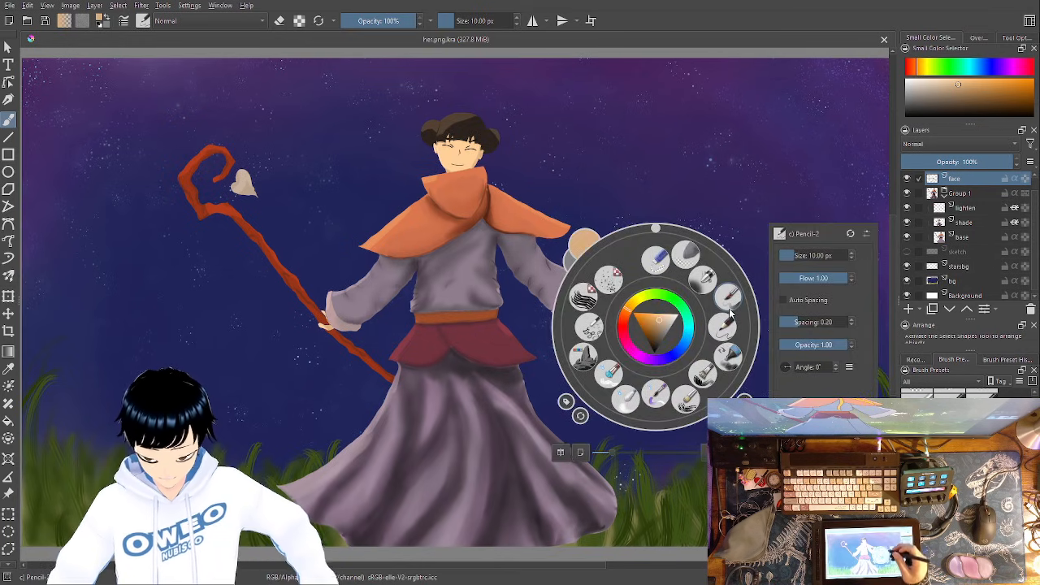
{"action": "left_click", "coordinate": [585, 352]}
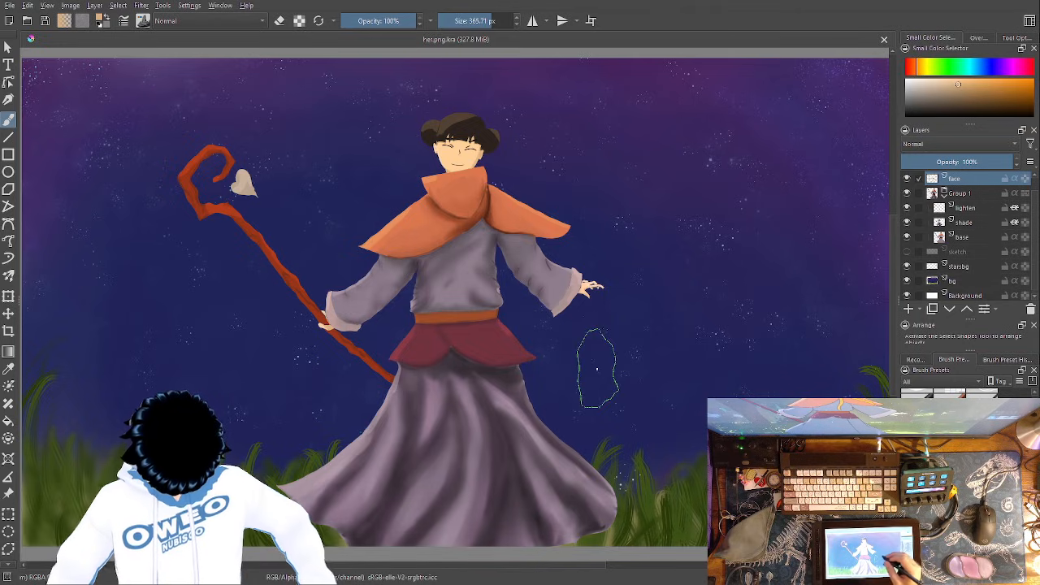
{"action": "left_click_drag", "start_coordinate": [661, 306], "coordinate": [641, 329]}
{"action": "key", "text": "minus"}
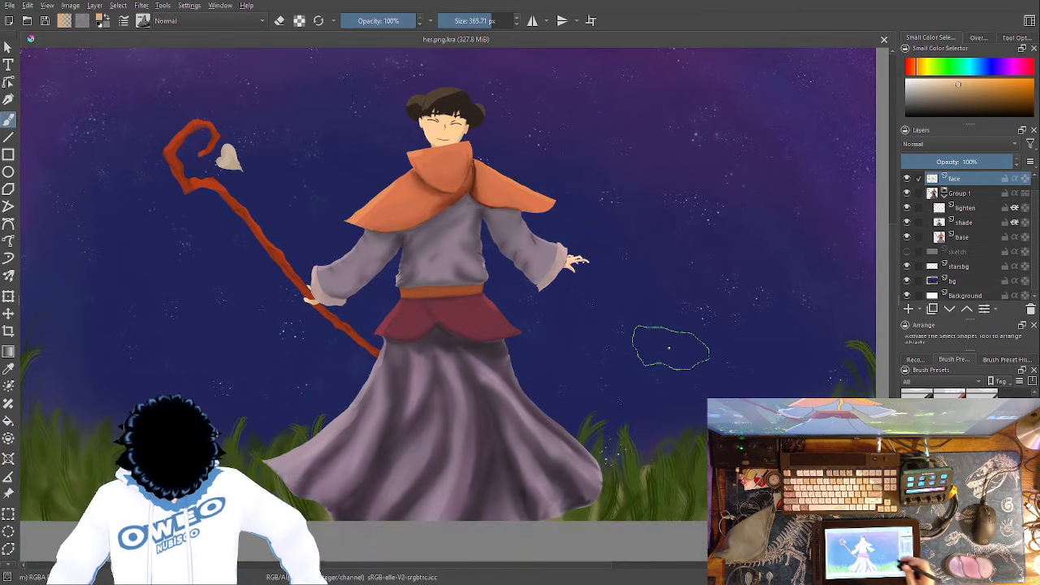
{"action": "key", "text": "minus"}
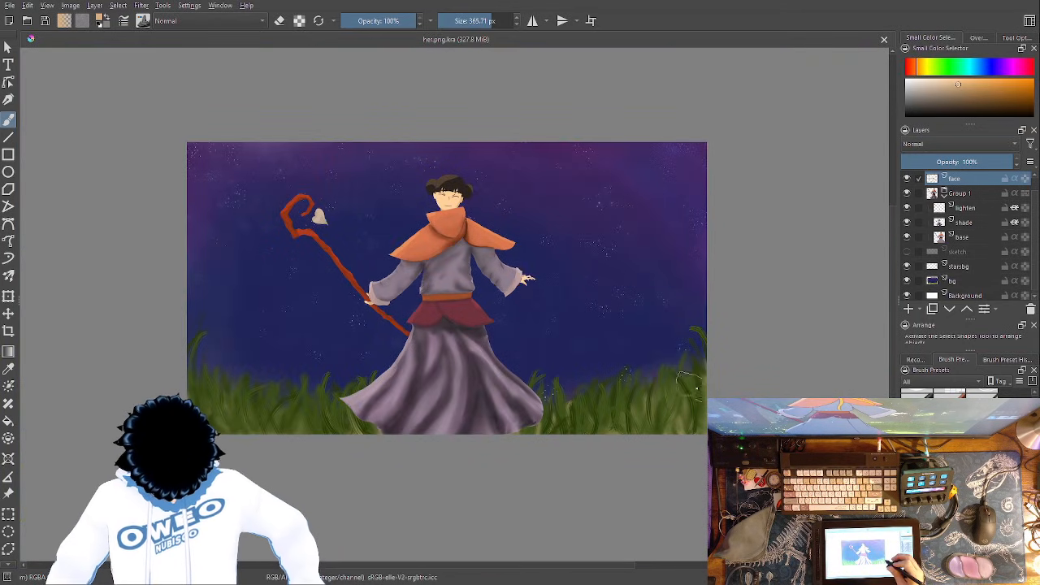
{"action": "left_click_drag", "start_coordinate": [690, 384], "coordinate": [677, 419]}
{"action": "key", "text": "minus"}
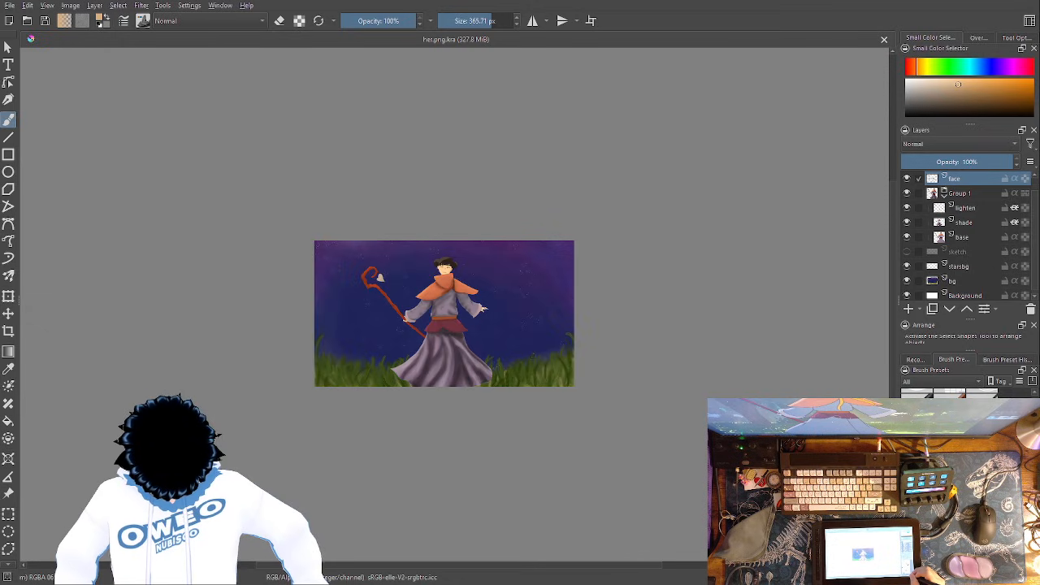
{"action": "key", "text": "plus"}
{"action": "key", "text": "plus"}
{"action": "key", "text": "plus"}
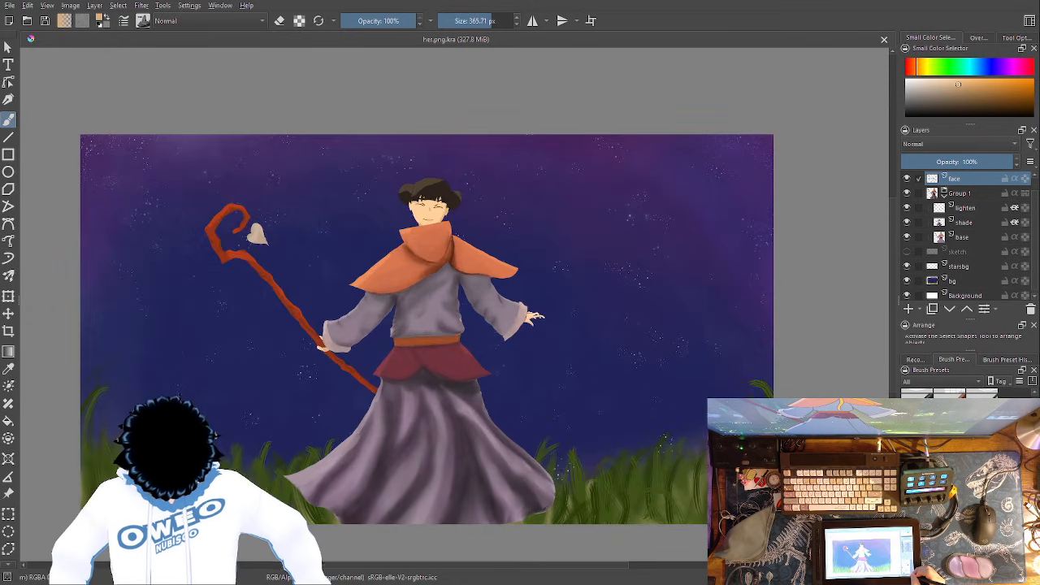
{"action": "mouse_move", "coordinate": [663, 353]}
{"action": "left_mouse_down"}
{"action": "mouse_move", "coordinate": [676, 333]}
{"action": "mouse_move", "coordinate": [712, 326]}
{"action": "left_mouse_up"}
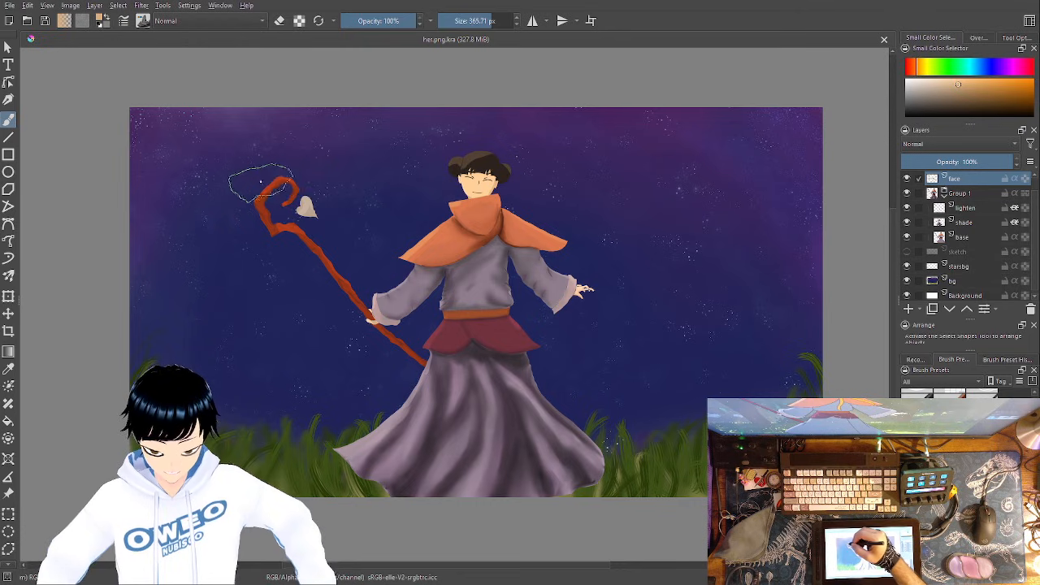
{"action": "mouse_move", "coordinate": [225, 151]}
{"action": "left_mouse_down"}
{"action": "mouse_move", "coordinate": [238, 175]}
{"action": "mouse_move", "coordinate": [233, 159]}
{"action": "mouse_move", "coordinate": [304, 153]}
{"action": "mouse_move", "coordinate": [363, 203]}
{"action": "mouse_move", "coordinate": [391, 205]}
{"action": "mouse_move", "coordinate": [470, 169]}
{"action": "mouse_move", "coordinate": [520, 170]}
{"action": "mouse_move", "coordinate": [587, 196]}
{"action": "mouse_move", "coordinate": [633, 259]}
{"action": "mouse_move", "coordinate": [651, 338]}
{"action": "mouse_move", "coordinate": [644, 384]}
{"action": "mouse_move", "coordinate": [620, 417]}
{"action": "mouse_move", "coordinate": [555, 449]}
{"action": "mouse_move", "coordinate": [466, 457]}
{"action": "mouse_move", "coordinate": [294, 358]}
{"action": "left_mouse_up"}
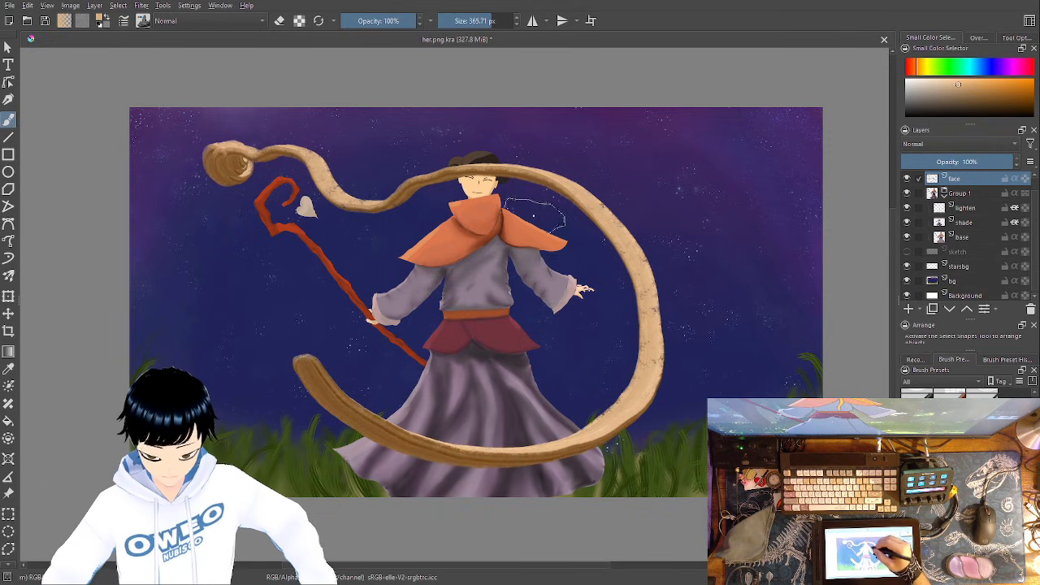
- Erase the parts of the ribbon covering the character's hair with the Eraser Small brush at 25 px
{"action": "right_click", "coordinate": [535, 213]}
{"action": "left_click", "coordinate": [536, 146]}
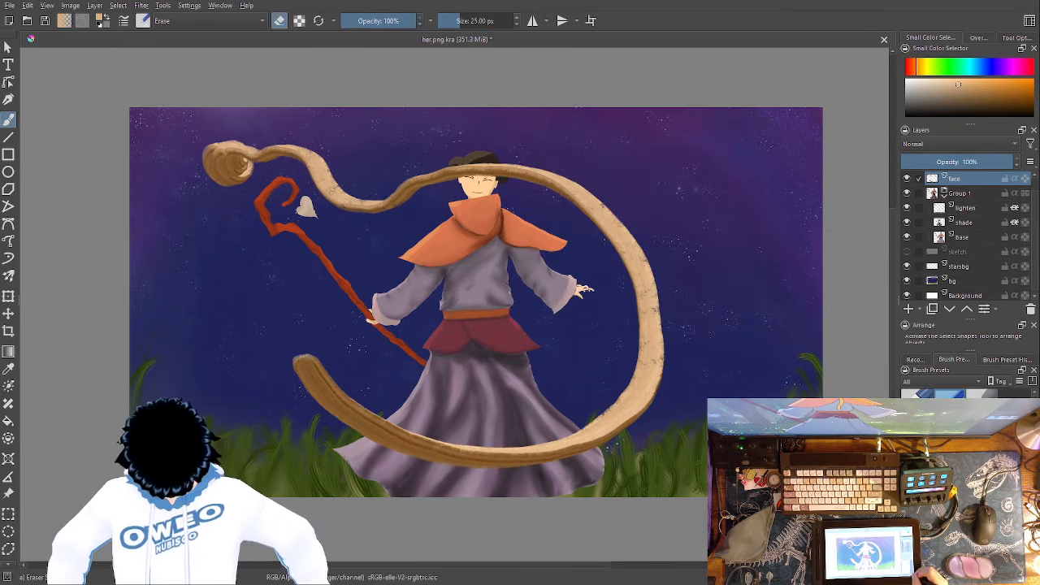
{"action": "key", "text": "plus"}
{"action": "key", "text": "plus"}
{"action": "key", "text": "plus"}
{"action": "key", "text": "plus"}
{"action": "key", "text": "minus"}
{"action": "left_click_drag", "start_coordinate": [572, 155], "coordinate": [569, 411]}
{"action": "left_click_drag", "start_coordinate": [571, 276], "coordinate": [573, 412]}
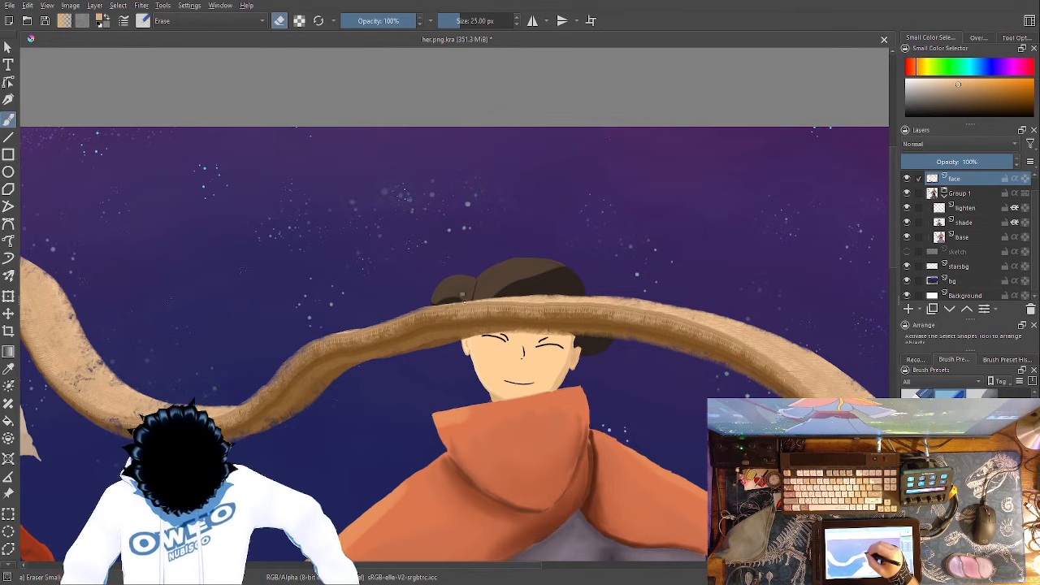
{"action": "left_click_drag", "start_coordinate": [463, 300], "coordinate": [478, 340]}
{"action": "left_click_drag", "start_coordinate": [476, 301], "coordinate": [504, 342]}
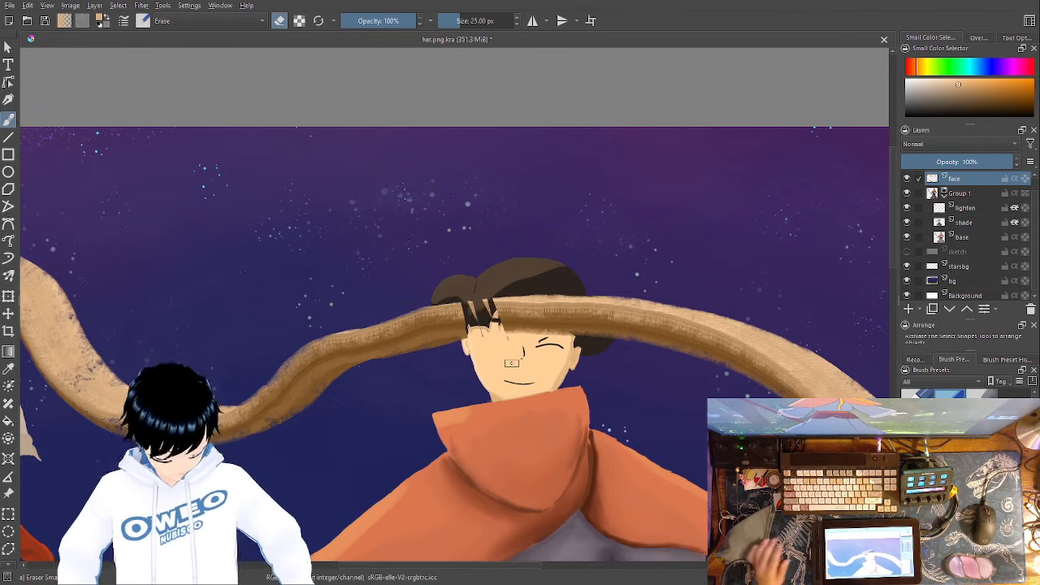
- Undo the eraser strokes on the hair and the ribbon painted on the face layer
{"action": "key", "text": "ctrl+z"}
{"action": "key", "text": "ctrl+z"}
{"action": "key", "text": "ctrl+z"}
{"action": "key", "text": "ctrl+z"}
{"action": "key", "text": "ctrl+z"}
{"action": "key", "text": "ctrl+z"}
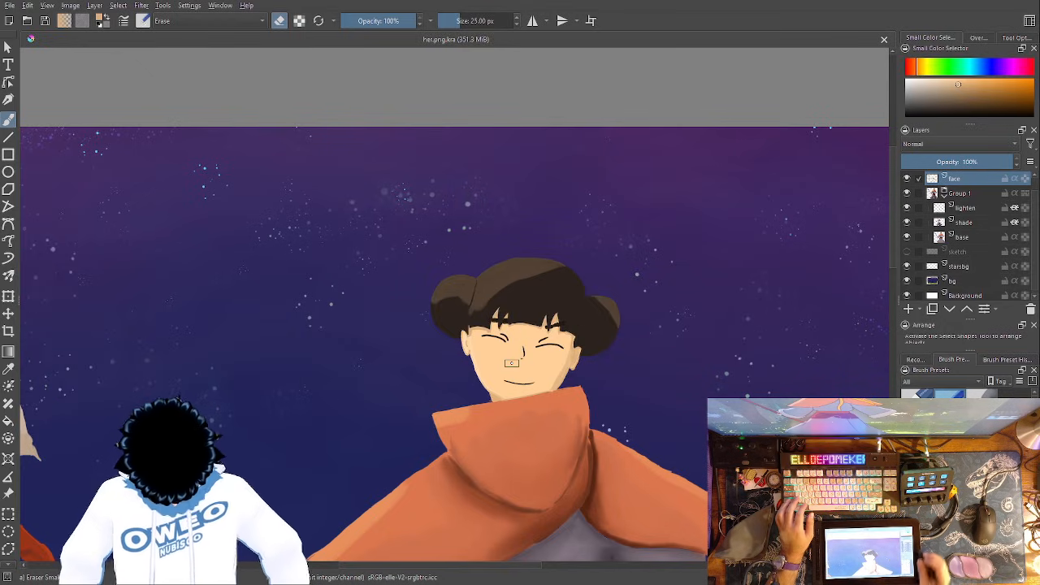
- Add a paint layer above the face layer and paint a tan ribbon winding around the character with the RGBA 06 Rock brush
{"action": "key", "text": "minus"}
{"action": "key", "text": "minus"}
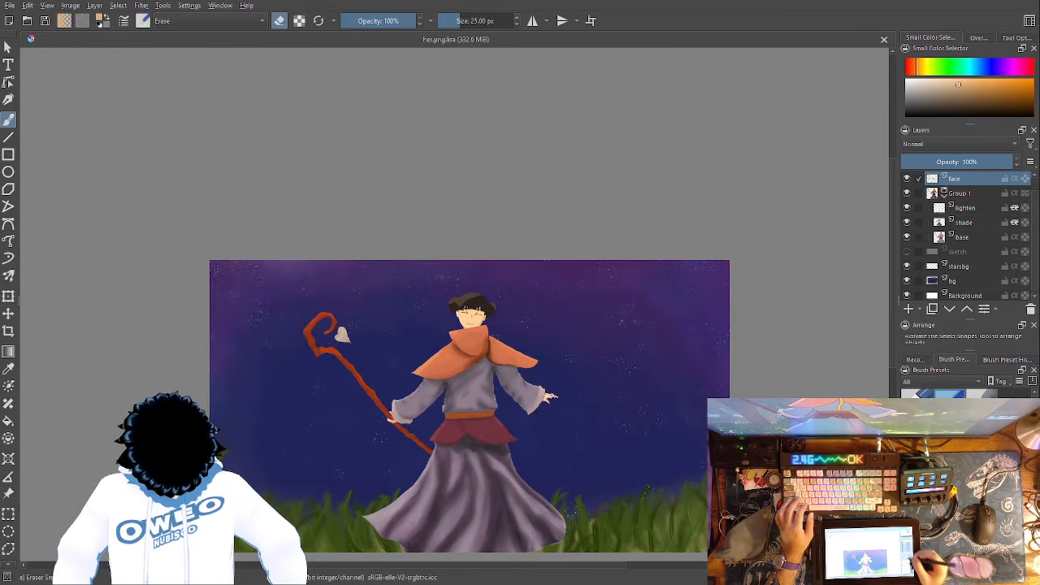
{"action": "left_click", "coordinate": [908, 309]}
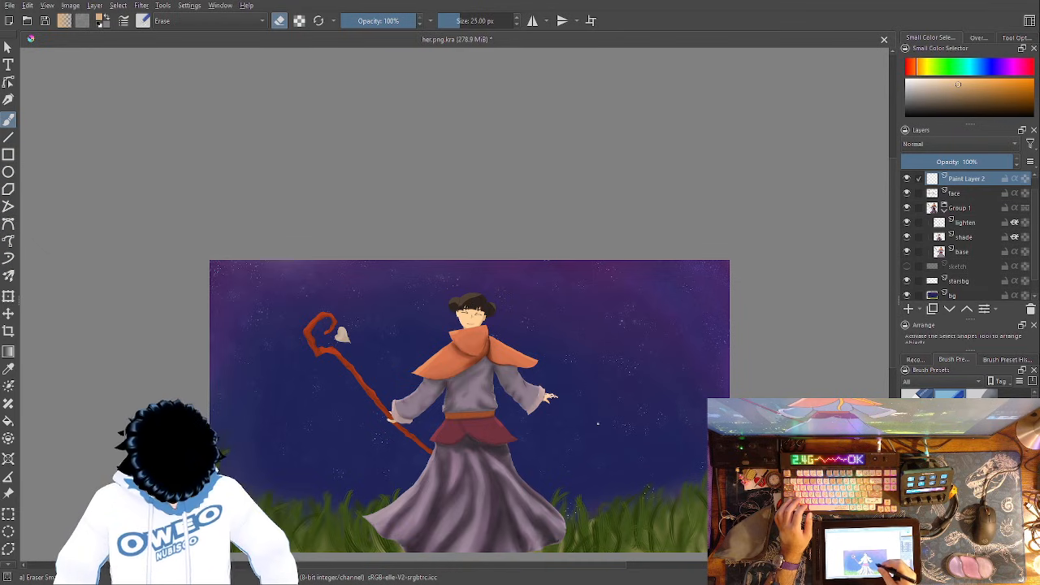
{"action": "right_click", "coordinate": [601, 415]}
{"action": "left_click", "coordinate": [534, 446]}
{"action": "mouse_move", "coordinate": [279, 297]}
{"action": "left_mouse_down"}
{"action": "mouse_move", "coordinate": [311, 290]}
{"action": "mouse_move", "coordinate": [294, 287]}
{"action": "mouse_move", "coordinate": [503, 275]}
{"action": "mouse_move", "coordinate": [569, 327]}
{"action": "mouse_move", "coordinate": [592, 402]}
{"action": "mouse_move", "coordinate": [553, 461]}
{"action": "mouse_move", "coordinate": [509, 460]}
{"action": "mouse_move", "coordinate": [435, 347]}
{"action": "mouse_move", "coordinate": [391, 337]}
{"action": "mouse_move", "coordinate": [360, 399]}
{"action": "mouse_move", "coordinate": [370, 487]}
{"action": "left_mouse_up"}
- Erase the ribbon where it crosses the cape and torso, using the Eraser Small brush at 58.81 px
{"action": "right_click", "coordinate": [504, 408]}
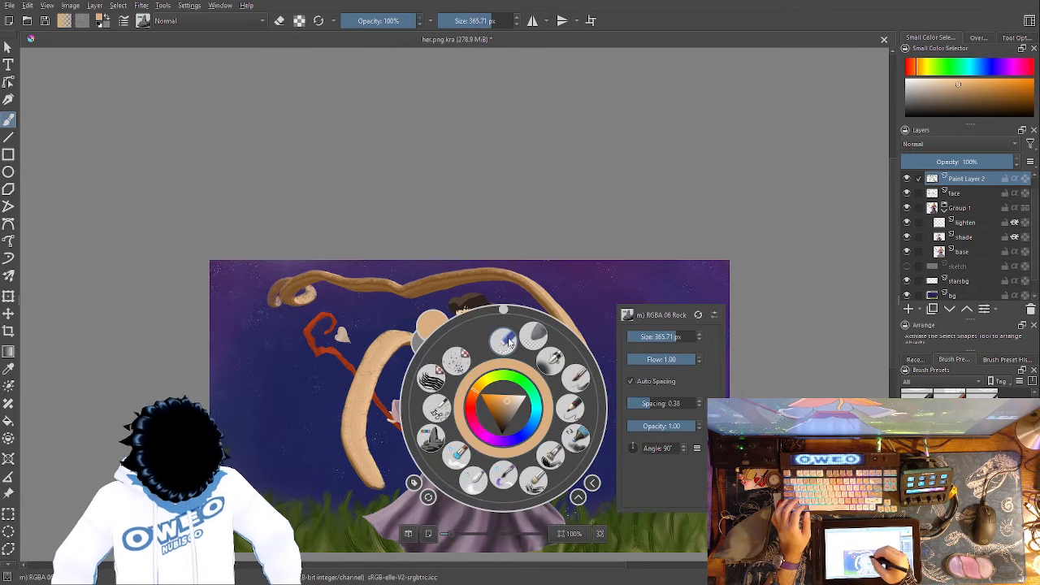
{"action": "left_click", "coordinate": [503, 342]}
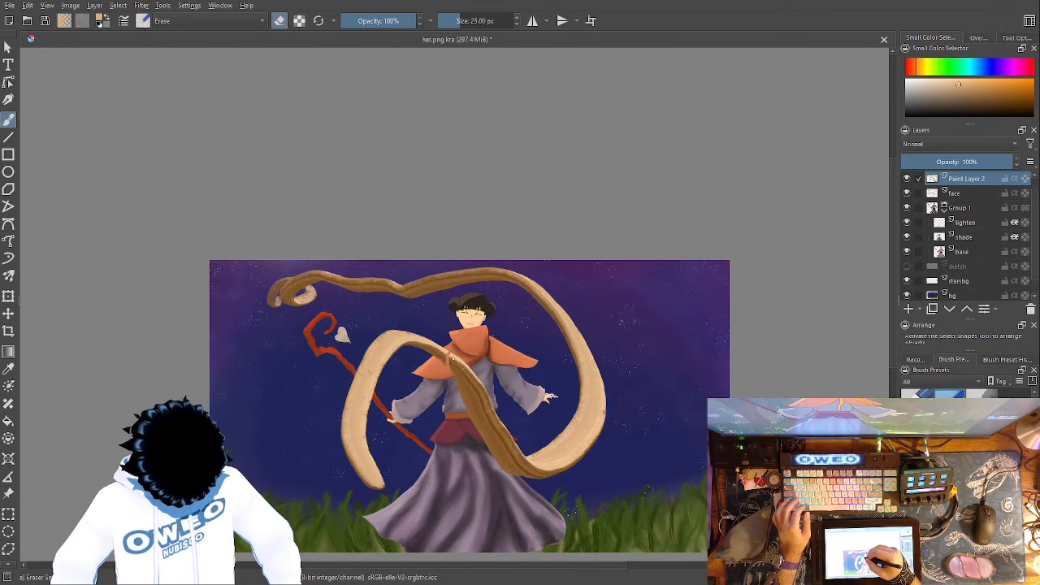
{"action": "right_click", "coordinate": [474, 358]}
{"action": "left_click", "coordinate": [624, 287]}
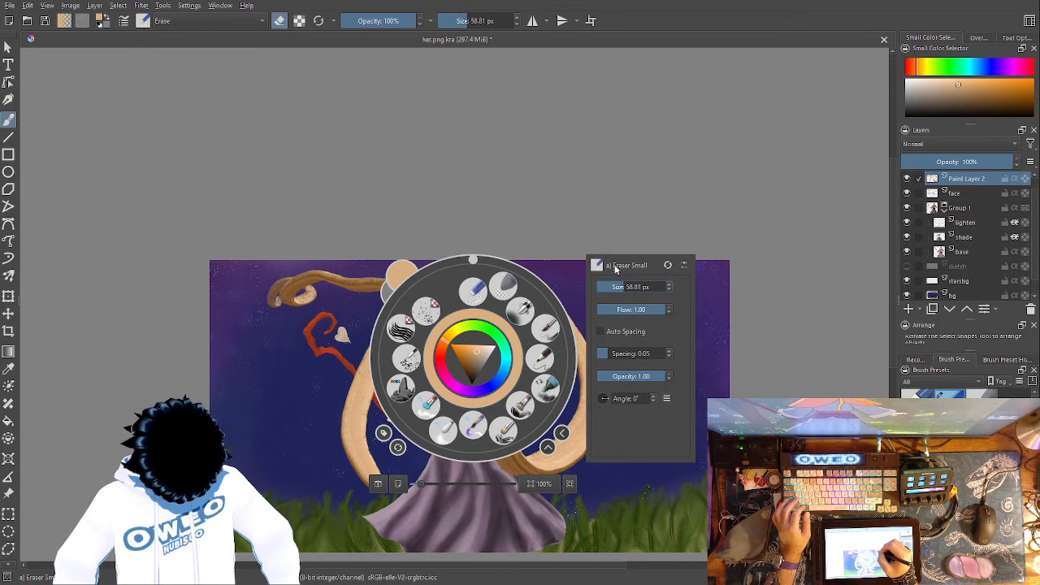
{"action": "left_click", "coordinate": [576, 225]}
{"action": "left_click_drag", "start_coordinate": [464, 361], "coordinate": [478, 425]}
{"action": "left_click_drag", "start_coordinate": [476, 384], "coordinate": [485, 435]}
{"action": "left_click_drag", "start_coordinate": [481, 381], "coordinate": [497, 456]}
{"action": "left_click_drag", "start_coordinate": [490, 408], "coordinate": [508, 481]}
{"action": "left_click_drag", "start_coordinate": [493, 443], "coordinate": [515, 479]}
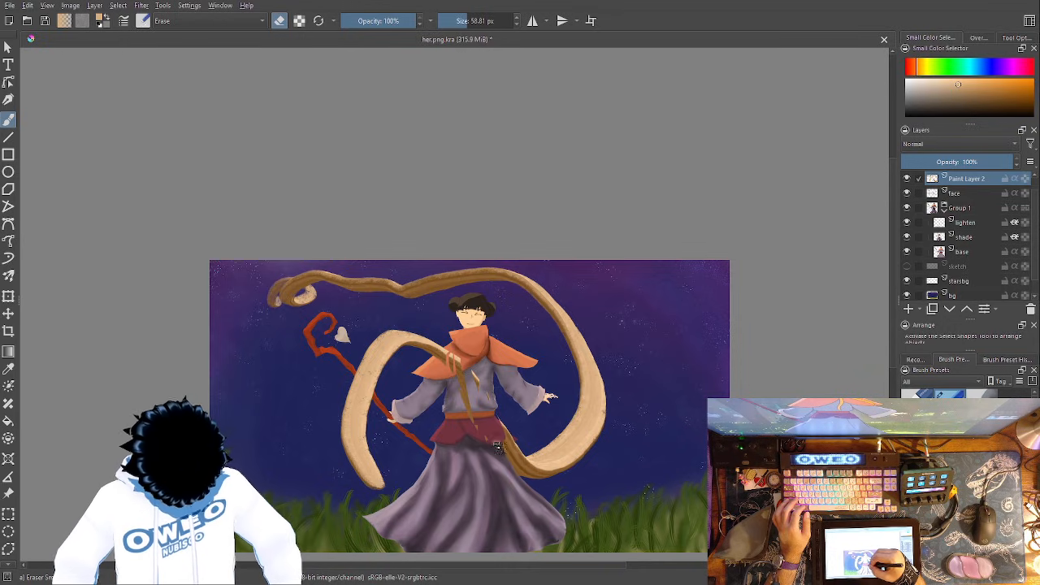
{"action": "mouse_move", "coordinate": [465, 383]}
{"action": "left_mouse_down"}
{"action": "mouse_move", "coordinate": [480, 439]}
{"action": "mouse_move", "coordinate": [461, 371]}
{"action": "left_mouse_up"}
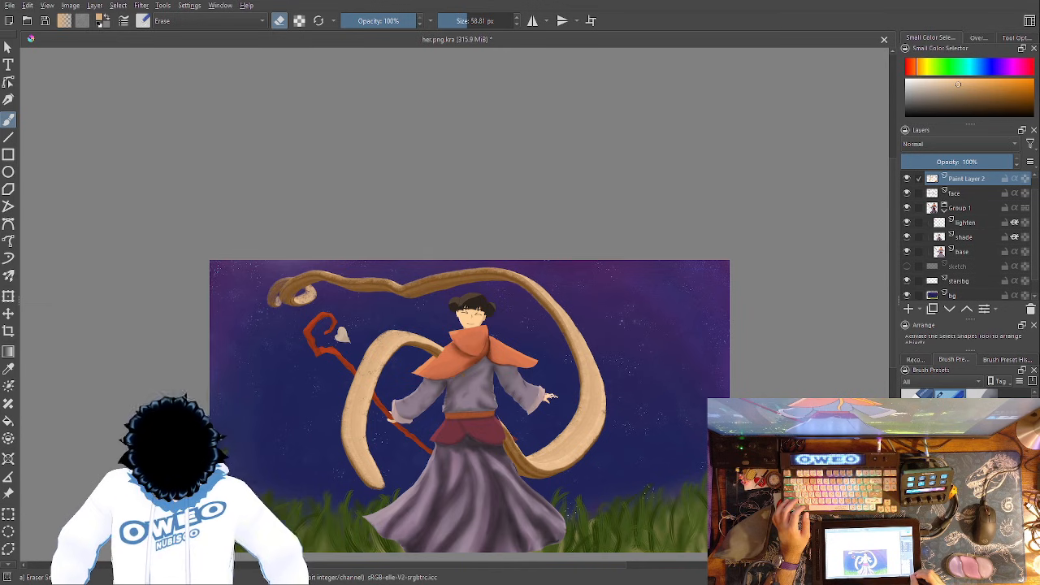
- Clean up the leftover ribbon traces along the cape edge and torso with the eraser
{"action": "key", "text": "plus"}
{"action": "key", "text": "plus"}
{"action": "key", "text": "plus"}
{"action": "key", "text": "plus"}
{"action": "left_click_drag", "start_coordinate": [589, 426], "coordinate": [660, 358]}
{"action": "mouse_move", "coordinate": [493, 418]}
{"action": "left_mouse_down"}
{"action": "mouse_move", "coordinate": [452, 452]}
{"action": "mouse_move", "coordinate": [467, 469]}
{"action": "mouse_move", "coordinate": [407, 329]}
{"action": "left_mouse_up"}
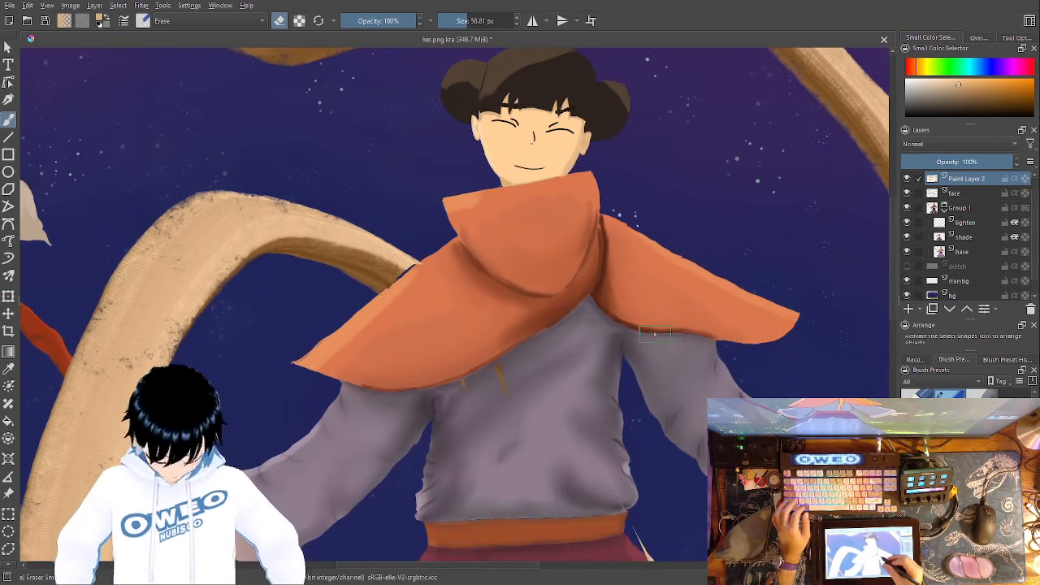
- Undo the last eraser stroke and delete the tan ribbon's paint layer
{"action": "key", "text": "minus"}
{"action": "key", "text": "minus"}
{"action": "key", "text": "minus"}
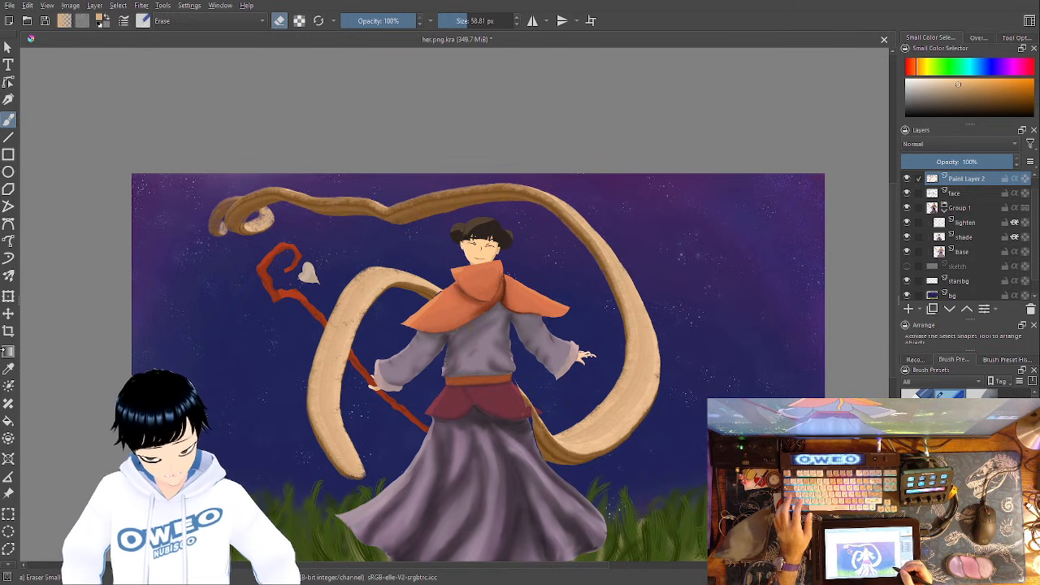
{"action": "key", "text": "ctrl+z"}
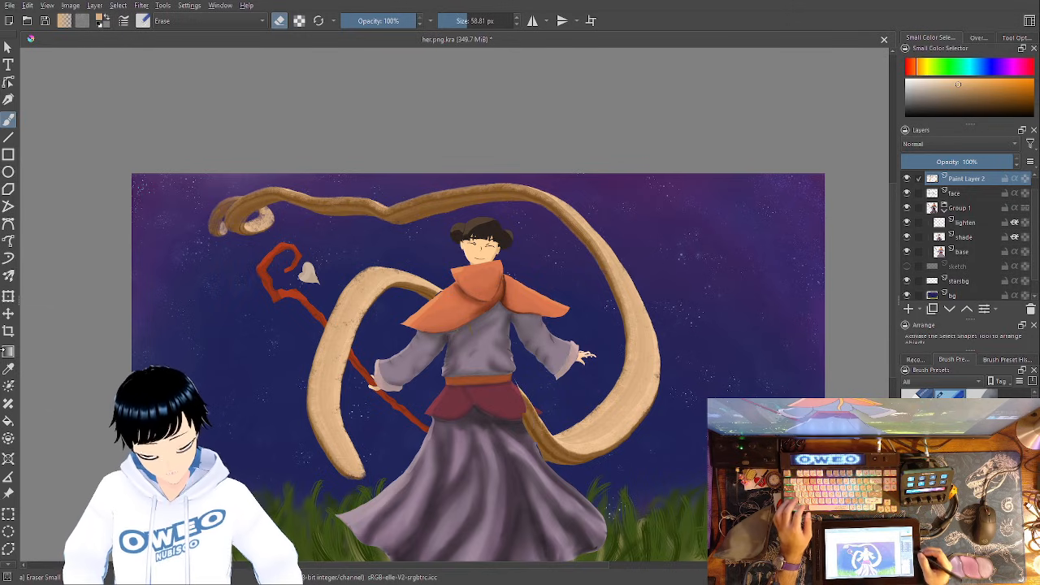
{"action": "left_click", "coordinate": [1031, 309]}
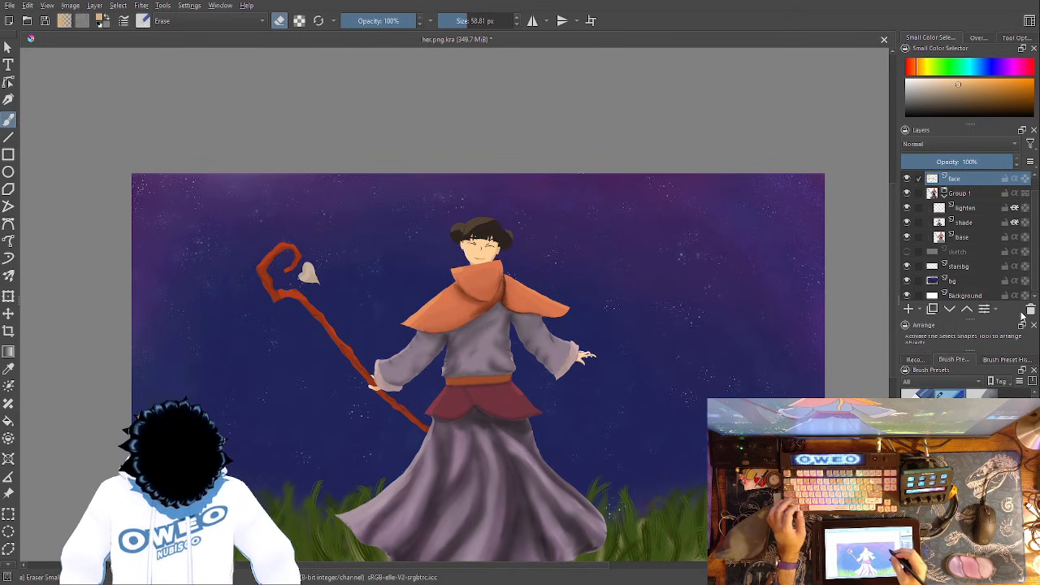
- Add a new paint layer at the top of Group 1, move the face layer into the group below it, and enable Inherit Alpha on both
{"action": "left_click", "coordinate": [962, 207]}
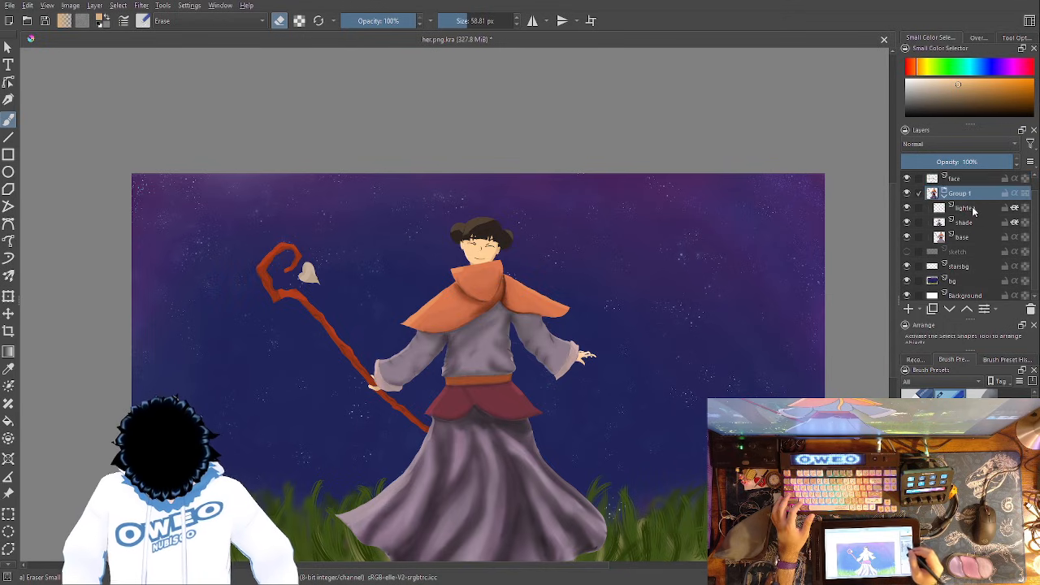
{"action": "left_click", "coordinate": [907, 310]}
{"action": "left_click_drag", "start_coordinate": [953, 182], "coordinate": [978, 224]}
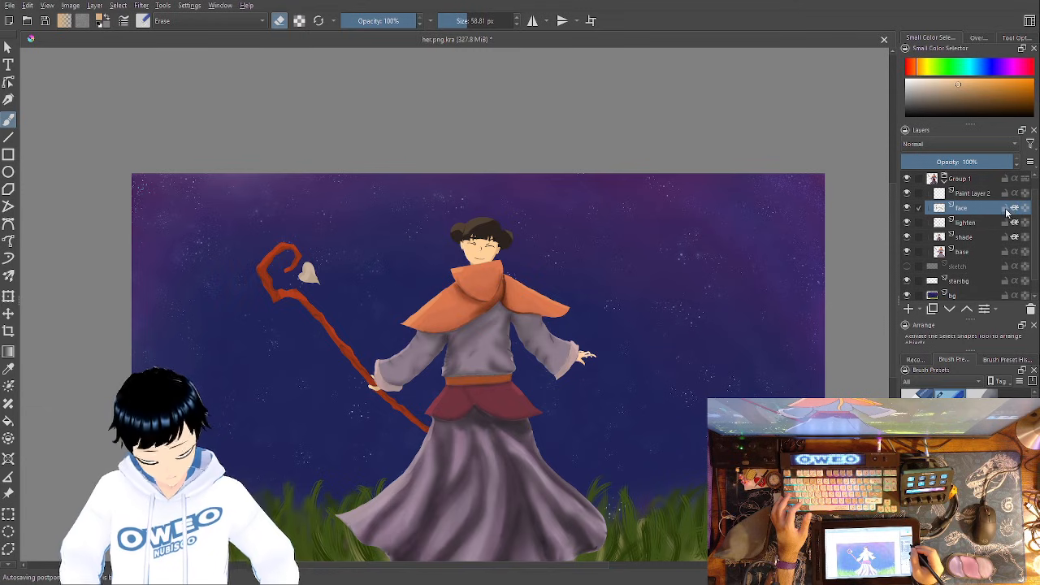
{"action": "left_click", "coordinate": [1010, 194]}
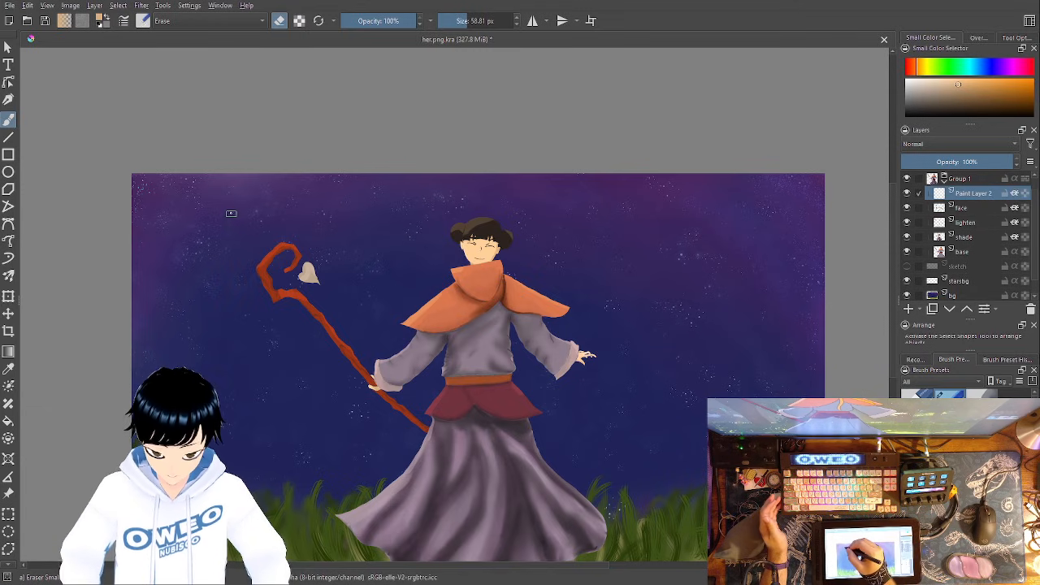
- Set the painting color to a warm golden yellow-orange
{"action": "right_click", "coordinate": [258, 283]}
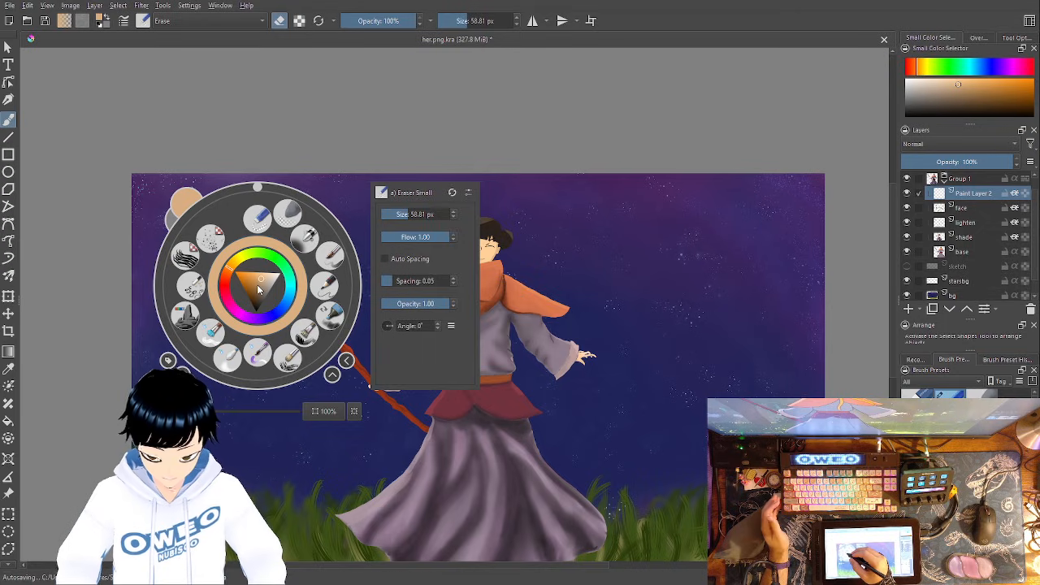
{"action": "mouse_move", "coordinate": [260, 283]}
{"action": "left_mouse_down"}
{"action": "mouse_move", "coordinate": [270, 294]}
{"action": "mouse_move", "coordinate": [260, 304]}
{"action": "mouse_move", "coordinate": [277, 278]}
{"action": "left_mouse_up"}
{"action": "left_click", "coordinate": [240, 262]}
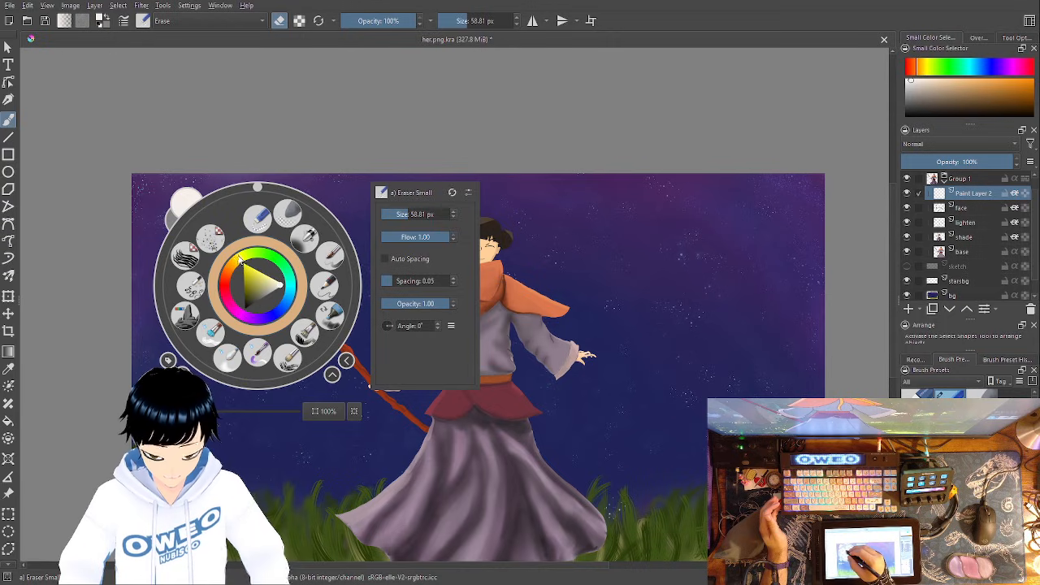
{"action": "left_click_drag", "start_coordinate": [256, 277], "coordinate": [242, 261]}
{"action": "left_click", "coordinate": [251, 269]}
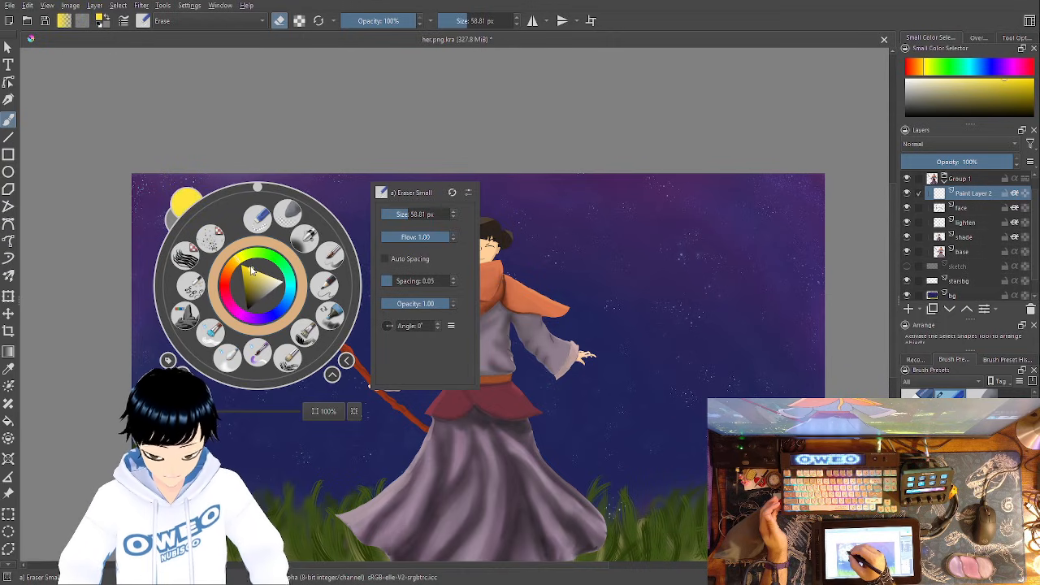
{"action": "left_click", "coordinate": [233, 263]}
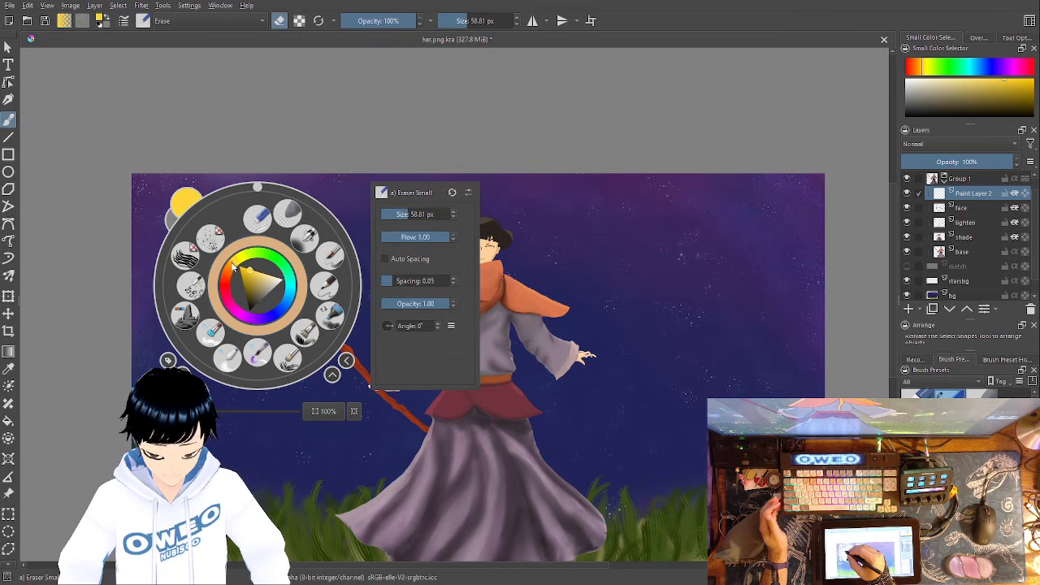
{"action": "left_click", "coordinate": [251, 254]}
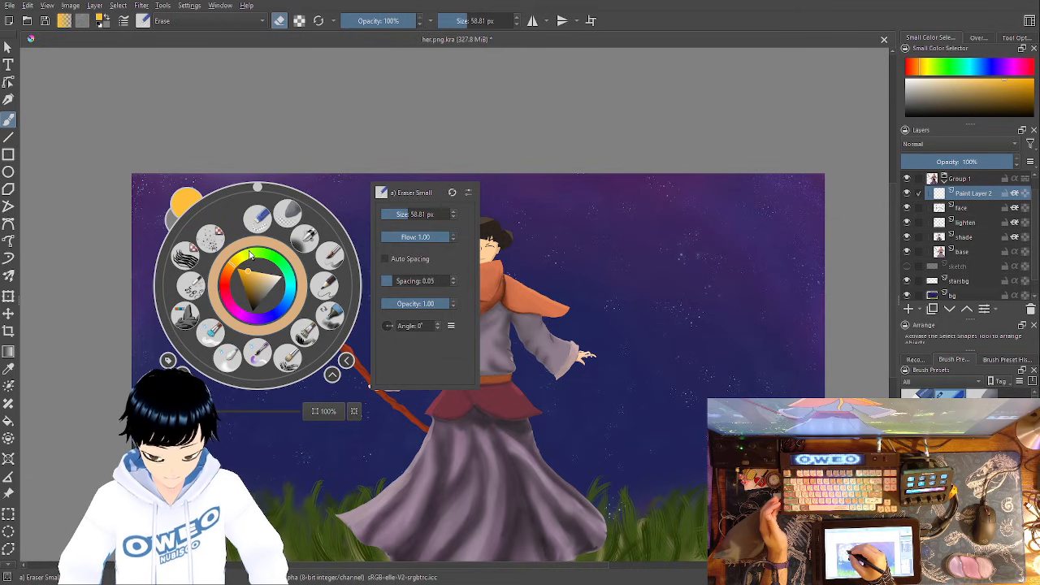
- Paint a golden ribbon on the new layer with the RGBA 06 Rock brush, sweeping from above the staff over the head and across the waist
{"action": "left_click", "coordinate": [186, 316]}
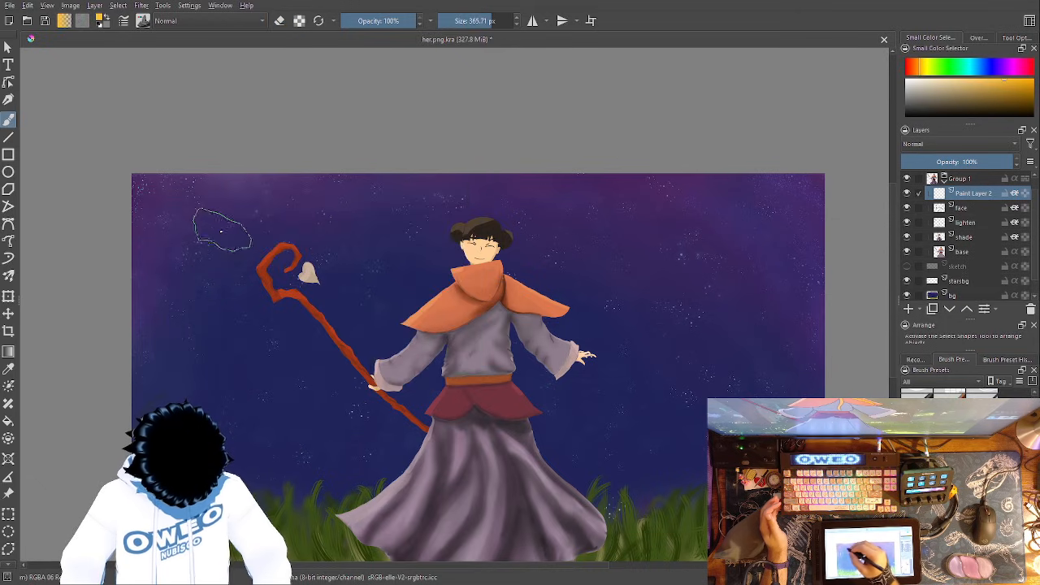
{"action": "mouse_move", "coordinate": [210, 211]}
{"action": "left_mouse_down"}
{"action": "mouse_move", "coordinate": [219, 229]}
{"action": "mouse_move", "coordinate": [234, 225]}
{"action": "left_mouse_up"}
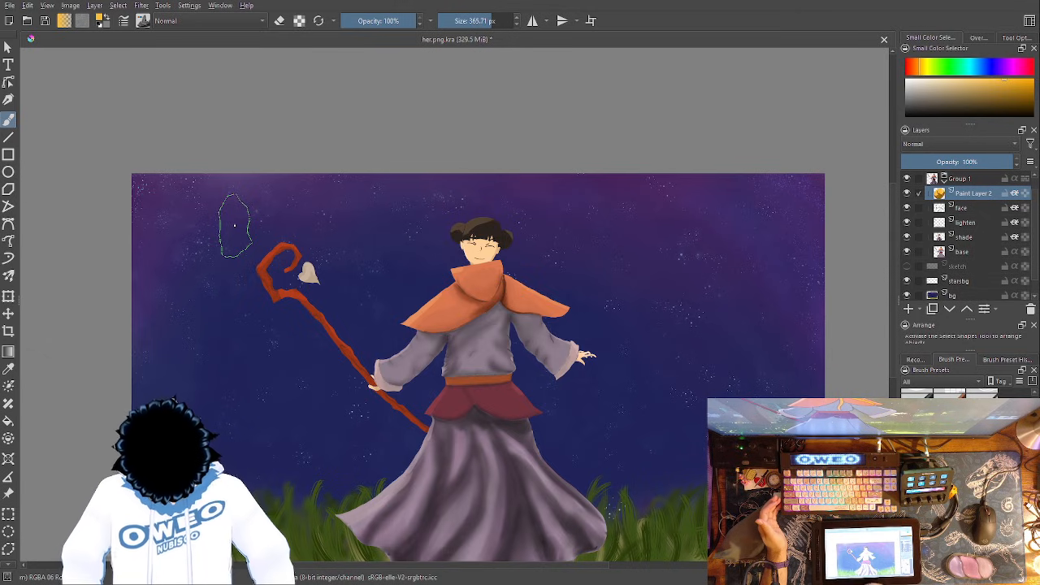
{"action": "mouse_move", "coordinate": [591, 290]}
{"action": "left_mouse_down"}
{"action": "mouse_move", "coordinate": [426, 382]}
{"action": "mouse_move", "coordinate": [362, 364]}
{"action": "left_mouse_up"}
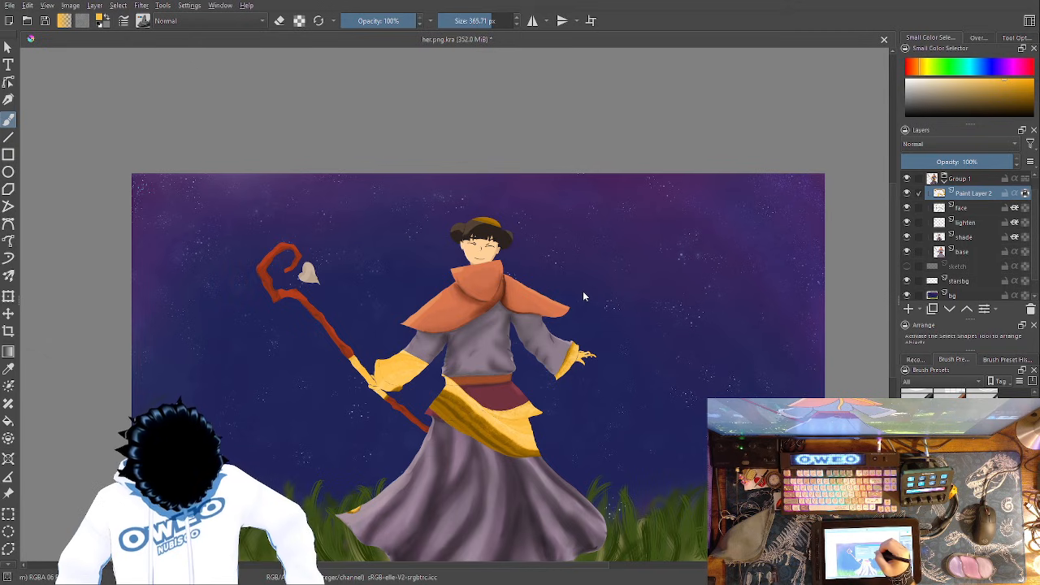
{"action": "left_click_drag", "start_coordinate": [216, 232], "coordinate": [345, 500]}
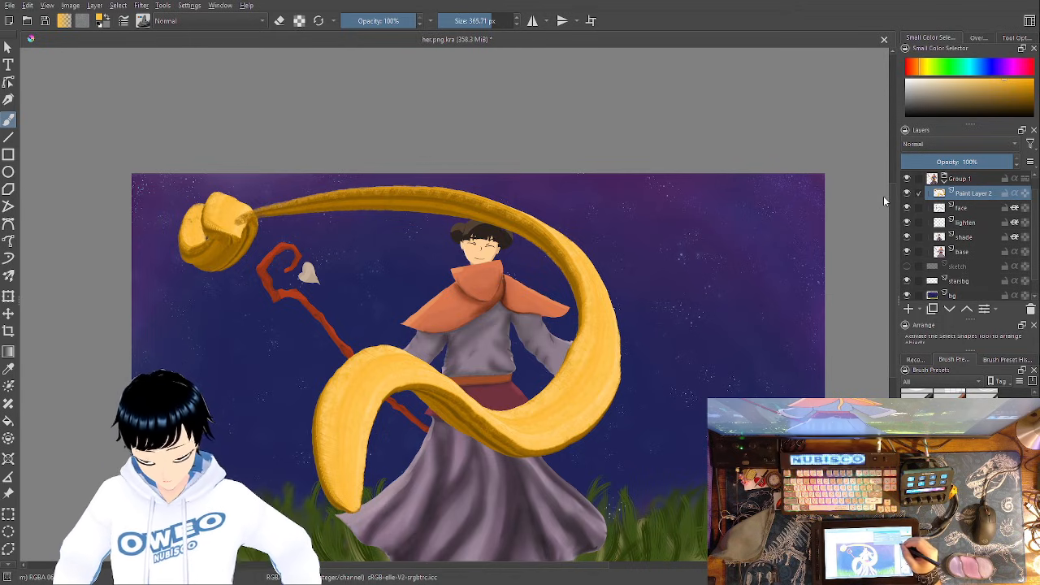
- Split Paint Layer 2's alpha into a transparency mask and turn off Inherit Alpha on the layer
{"action": "key", "text": "ctrl+z"}
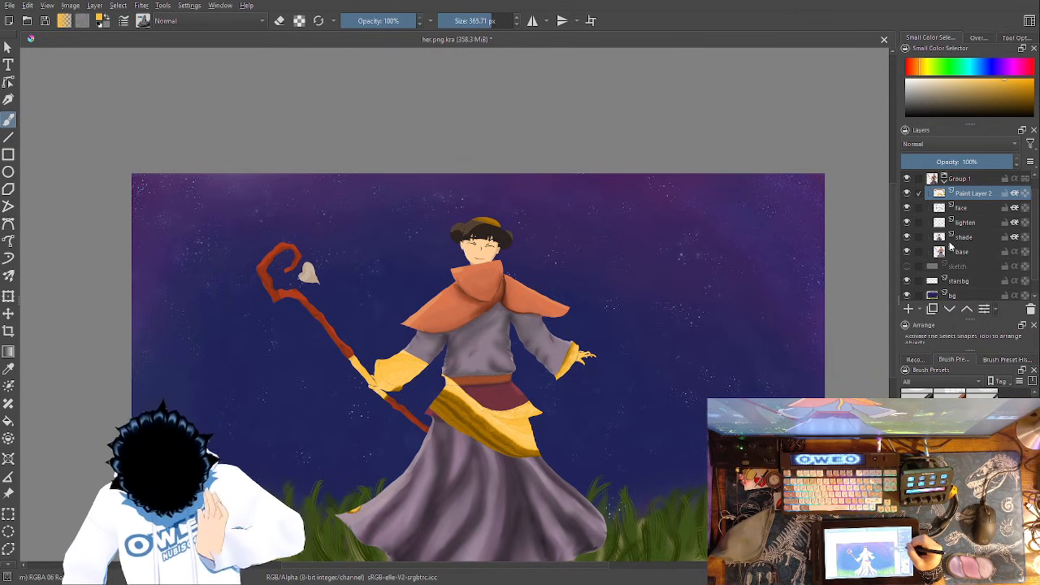
{"action": "left_click", "coordinate": [837, 243]}
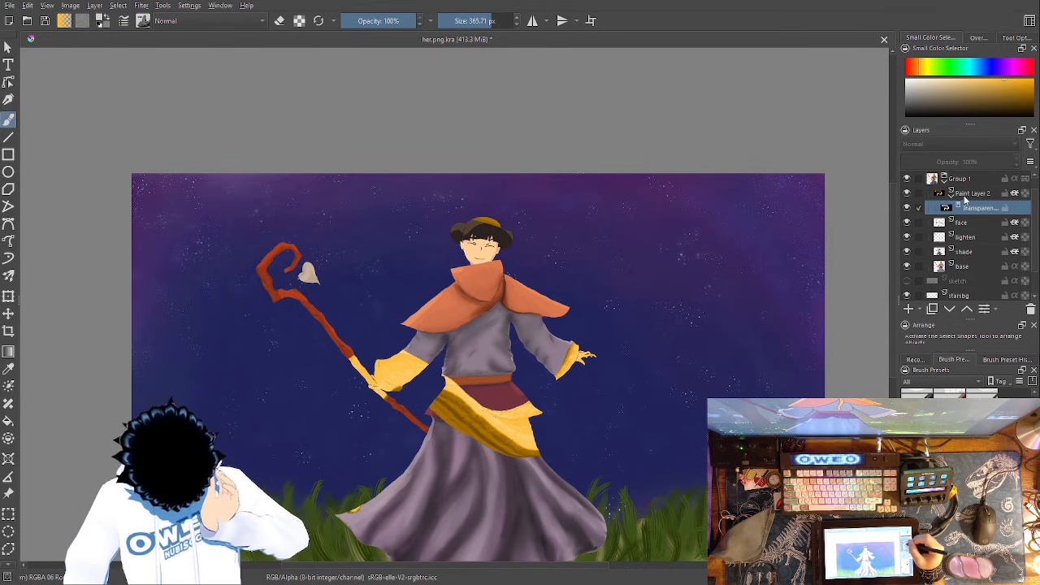
{"action": "left_click", "coordinate": [964, 197]}
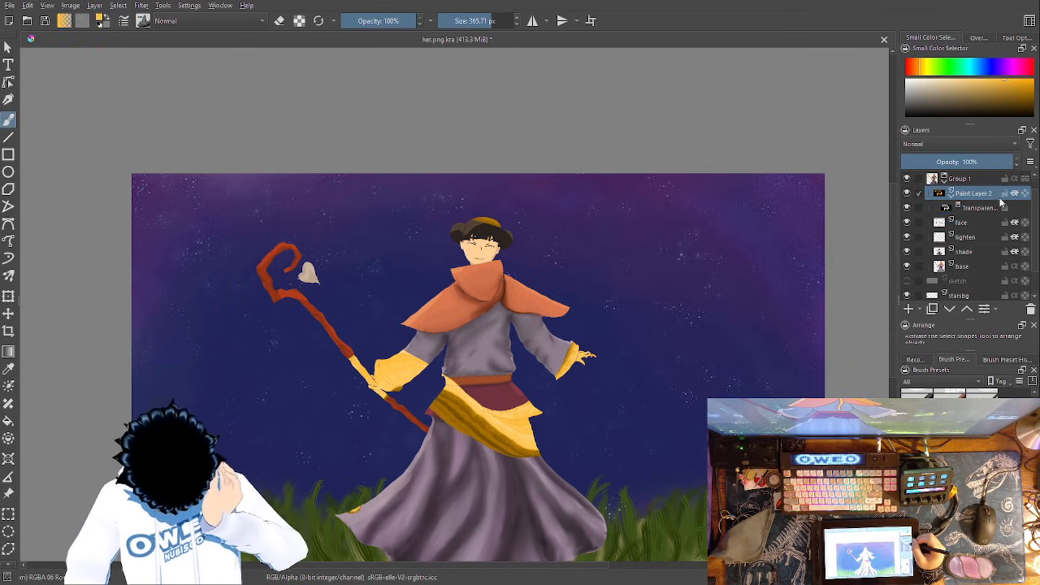
{"action": "left_click", "coordinate": [982, 209]}
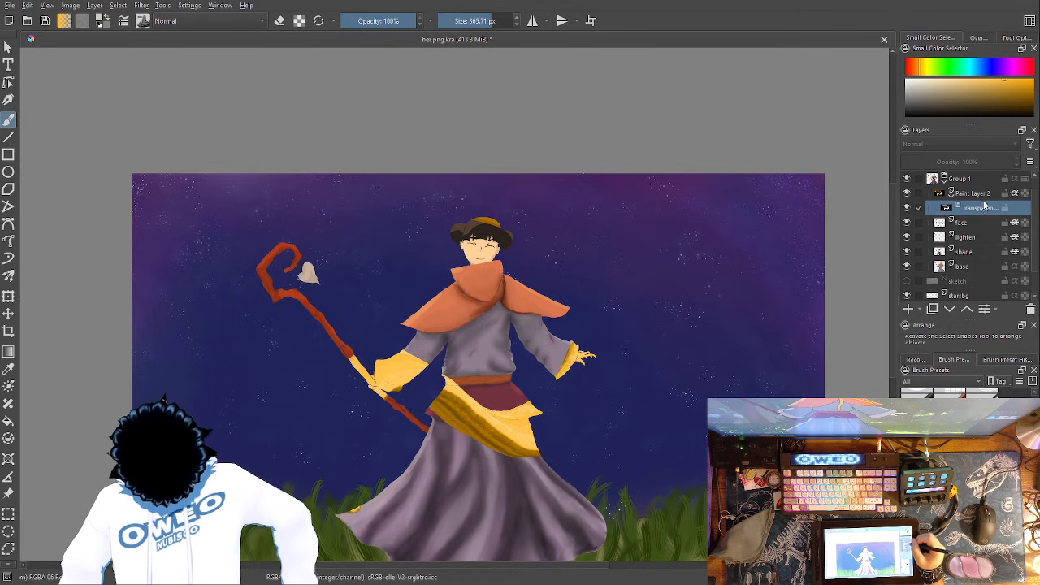
{"action": "left_click", "coordinate": [943, 194]}
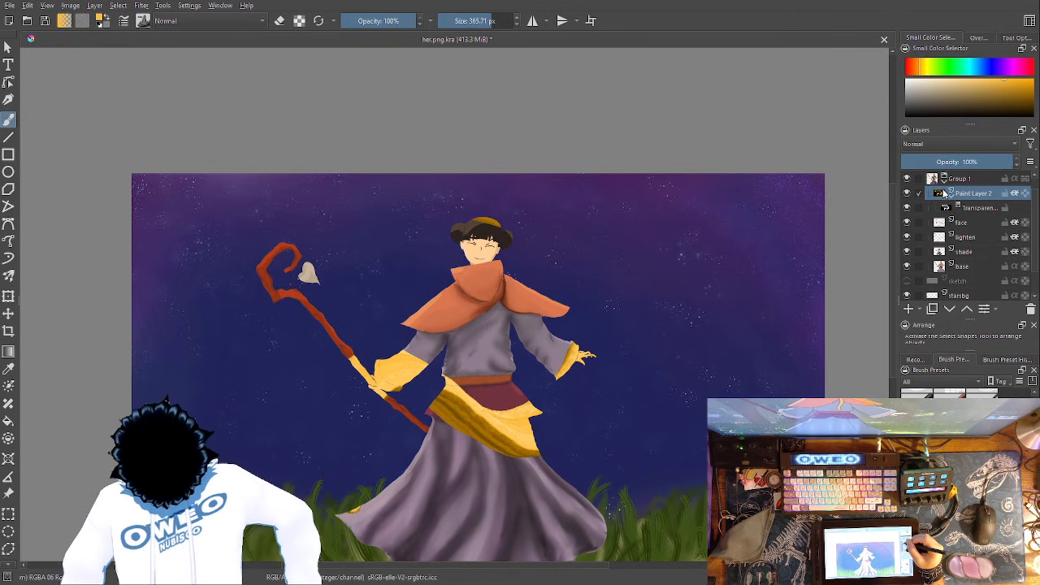
{"action": "left_click", "coordinate": [1014, 194]}
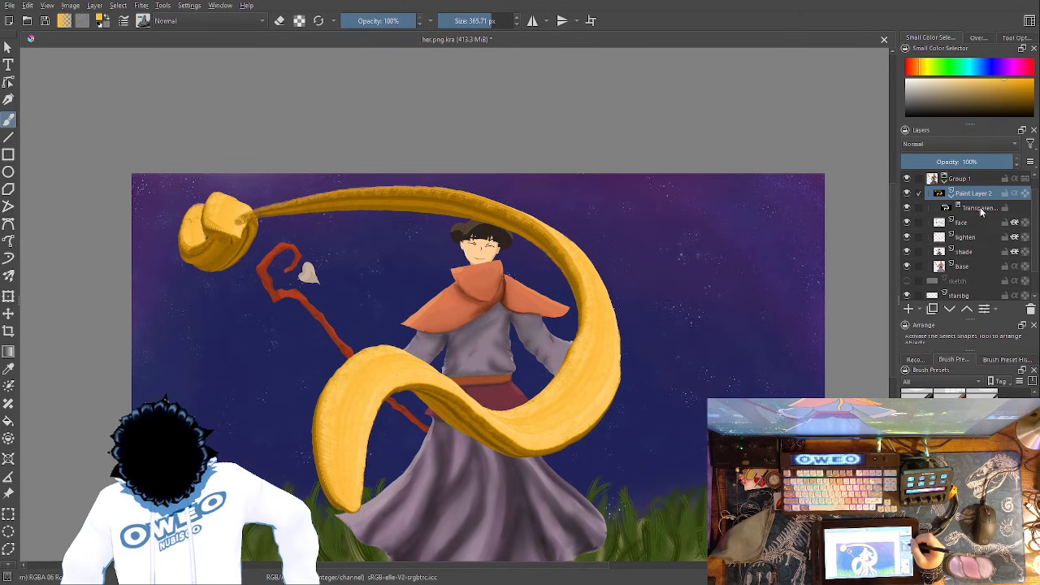
- Move Paint Layer 2 with its transparency mask out of Group 1 and place it directly above the group
{"action": "left_click", "coordinate": [987, 209]}
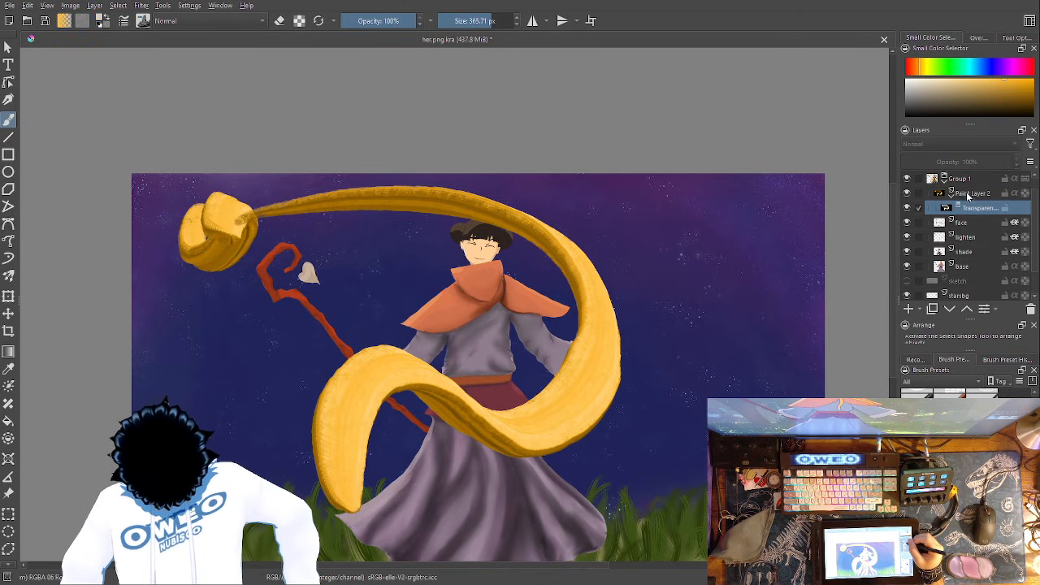
{"action": "left_click_drag", "start_coordinate": [795, 393], "coordinate": [799, 346]}
{"action": "left_click", "coordinate": [1007, 242]}
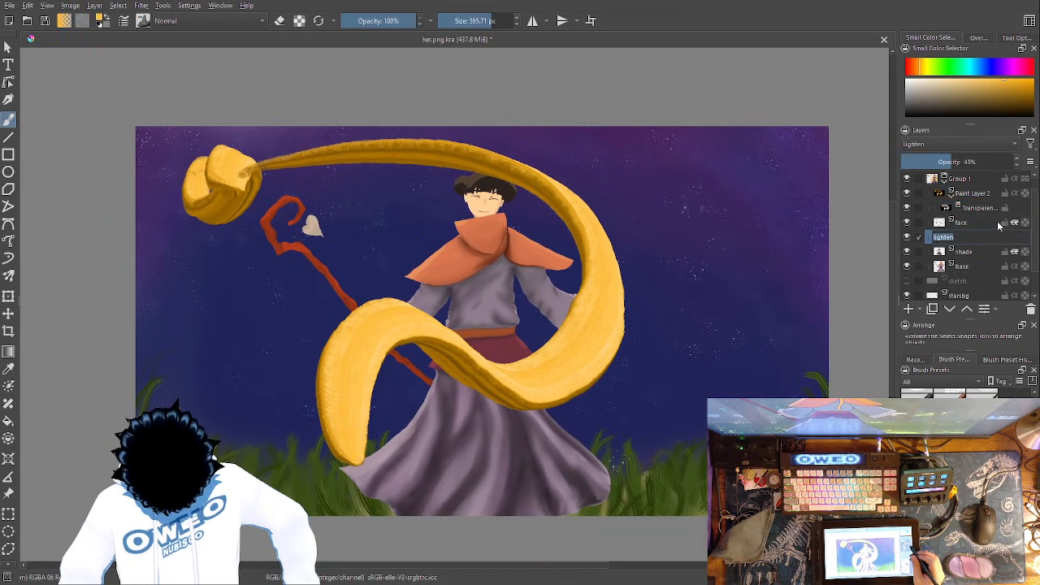
{"action": "left_click", "coordinate": [1030, 210]}
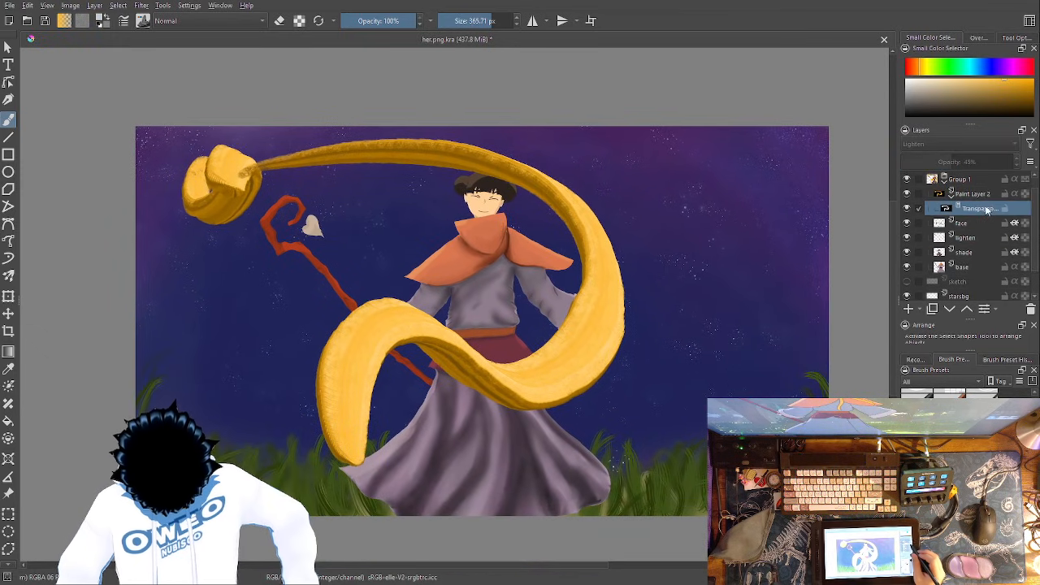
{"action": "left_click_drag", "start_coordinate": [979, 194], "coordinate": [994, 189]}
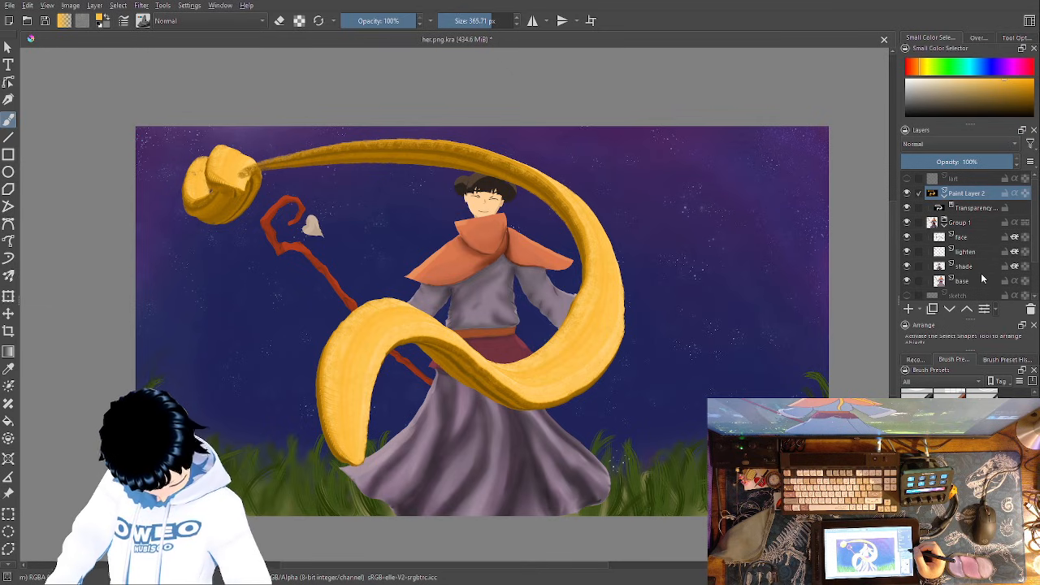
- Make a selection mask in the shape of the golden ribbon and reselect Paint Layer 2
{"action": "key", "text": "ctrl+z"}
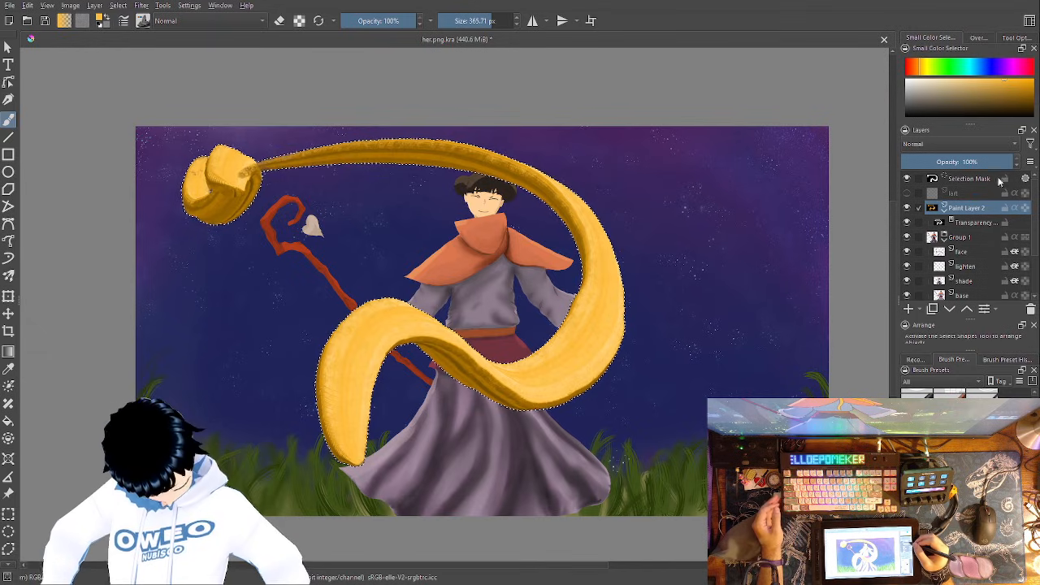
{"action": "left_click", "coordinate": [986, 226]}
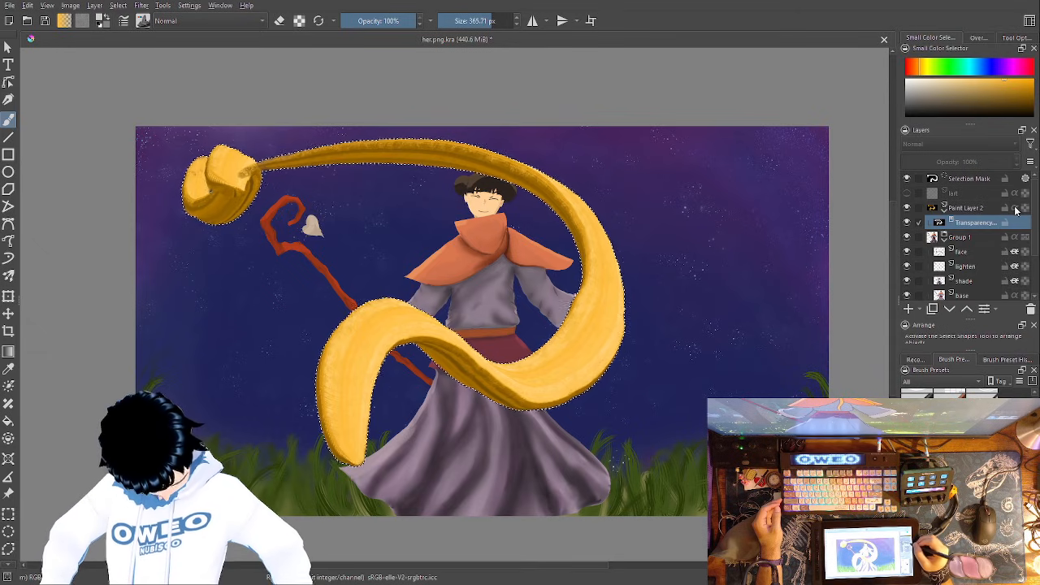
{"action": "left_click", "coordinate": [975, 209]}
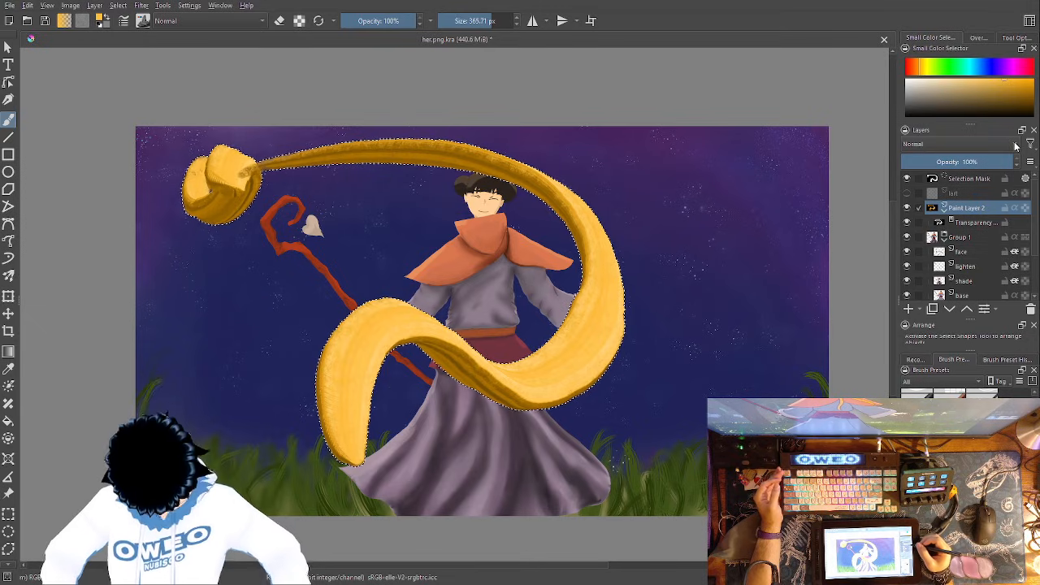
{"action": "double_click", "coordinate": [976, 208]}
{"action": "left_click", "coordinate": [980, 222]}
{"action": "left_click", "coordinate": [972, 209]}
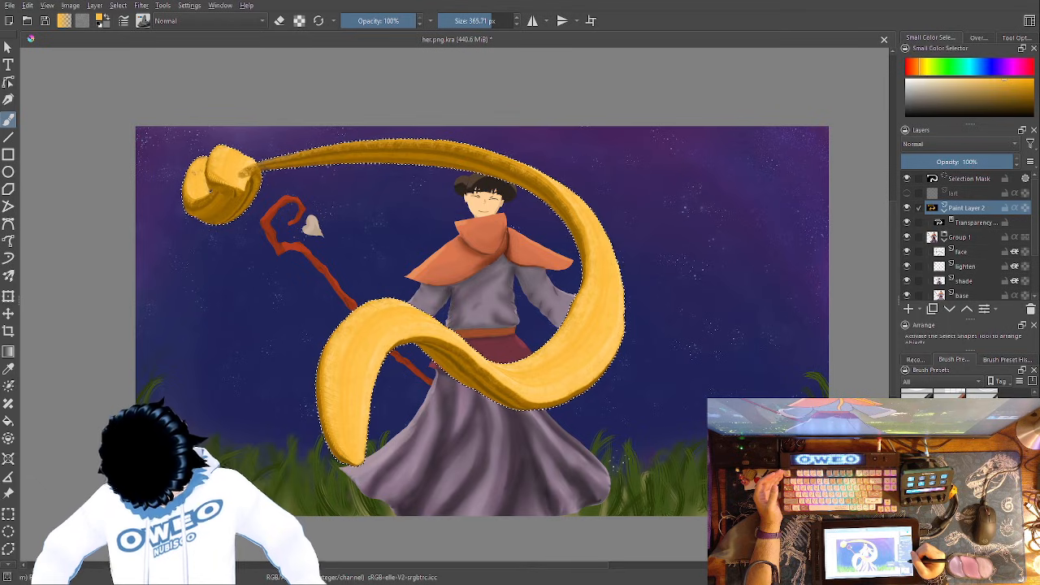
- Remove Paint Layer 2 while keeping its transparency mask, and move the mask into Group 1 below the base layer
{"action": "key", "text": "ctrl+z"}
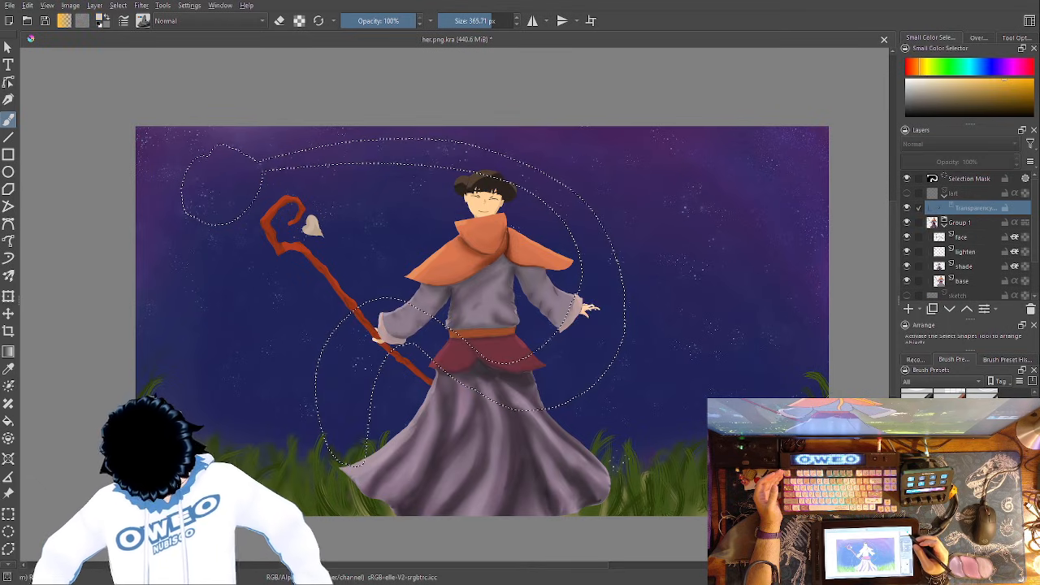
{"action": "left_click", "coordinate": [970, 193]}
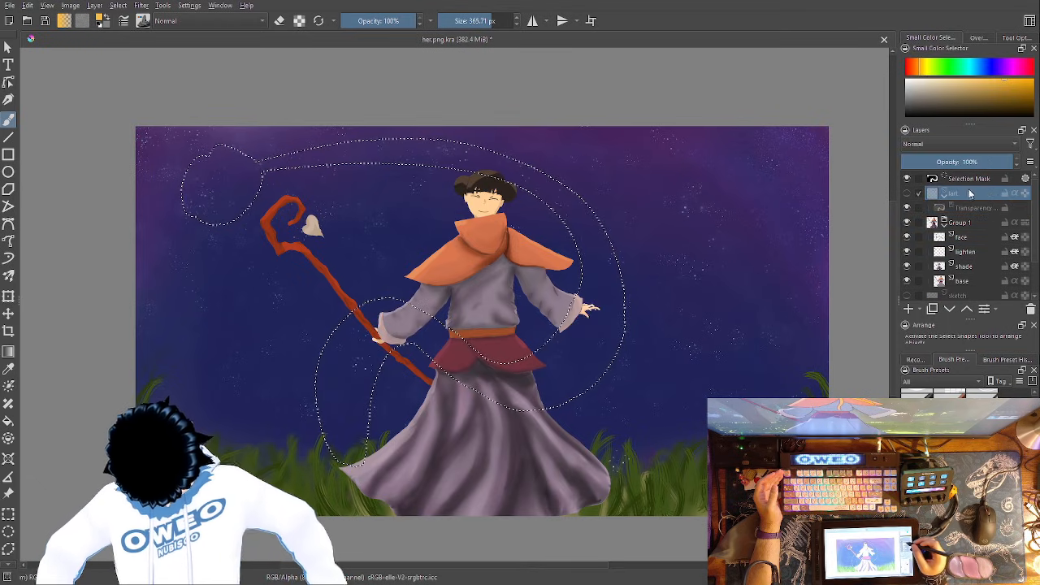
{"action": "left_click", "coordinate": [978, 206]}
{"action": "left_click_drag", "start_coordinate": [975, 207], "coordinate": [995, 284]}
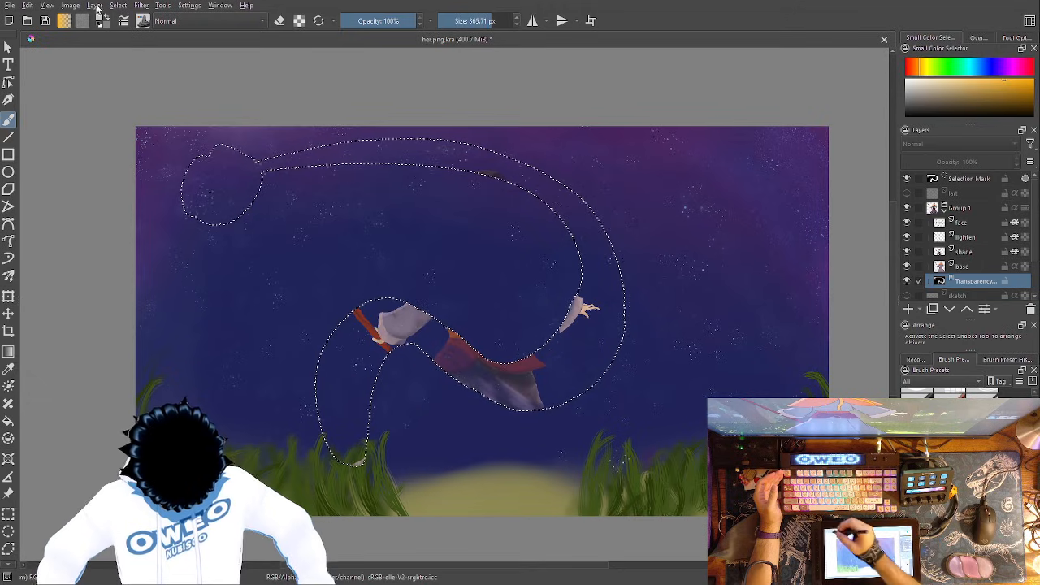
- Undo the transparency mask's move into Group 1 and clear the ribbon-shaped selection
{"action": "key", "text": "ctrl+shift+a"}
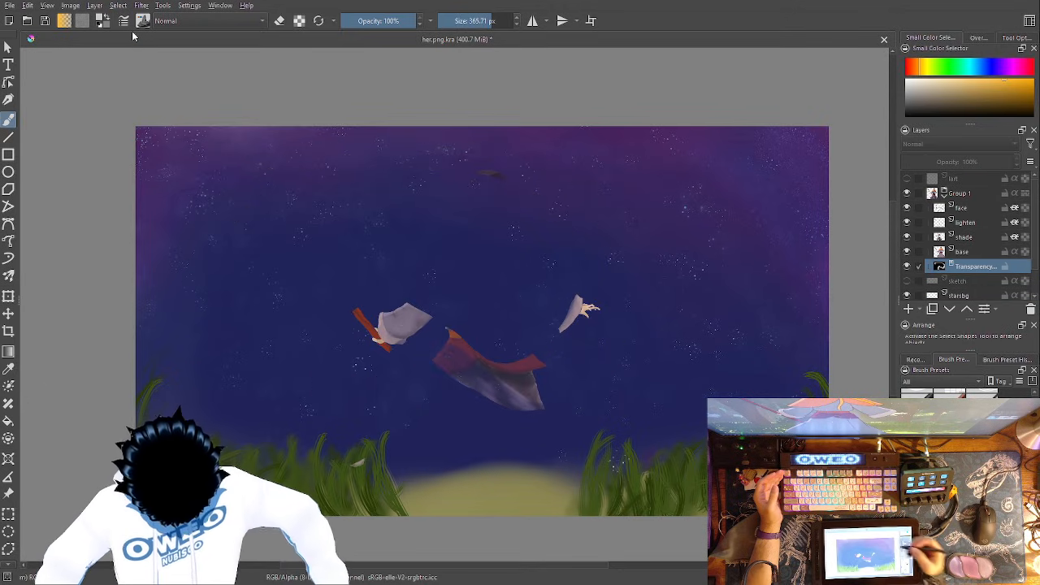
{"action": "key", "text": "ctrl+shift+d"}
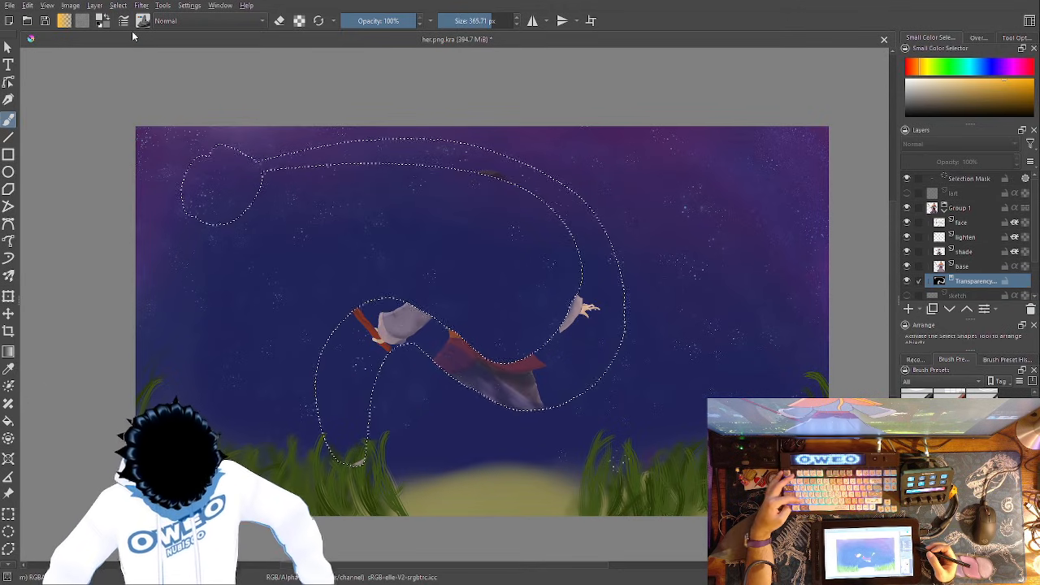
{"action": "key", "text": "ctrl+z"}
{"action": "key", "text": "ctrl+z"}
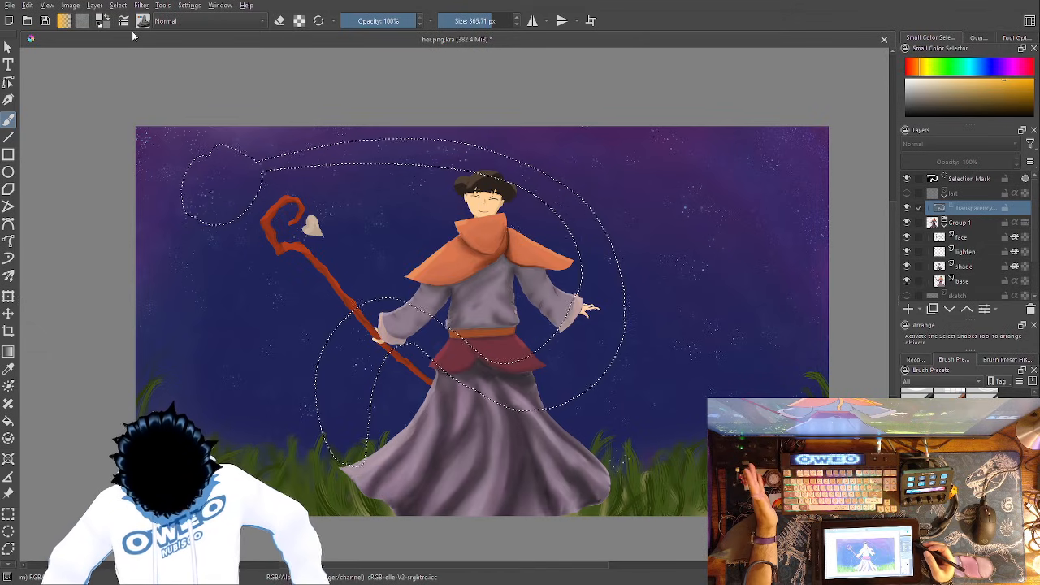
{"action": "key", "text": "ctrl+shift+a"}
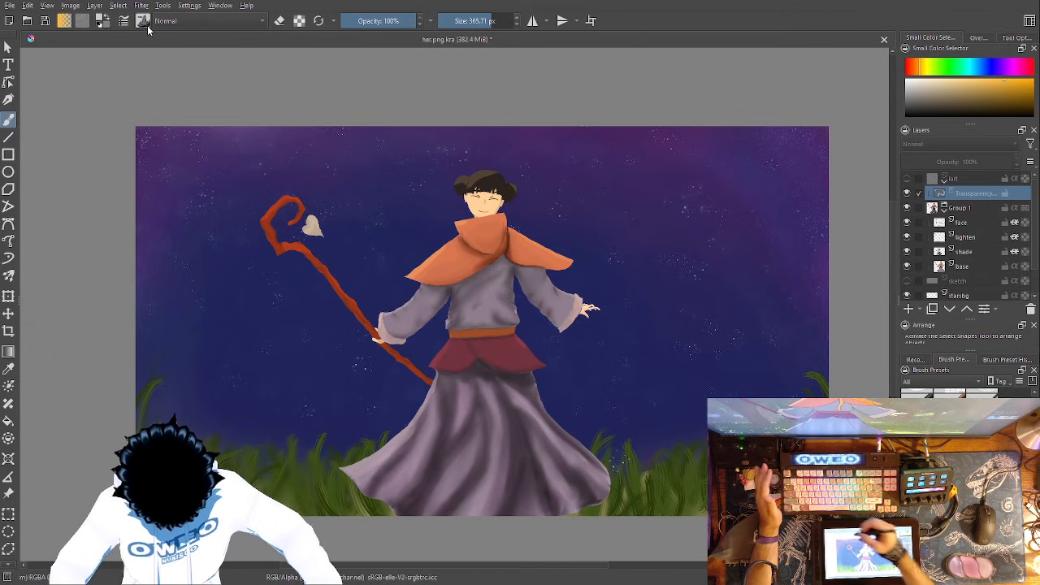
- Try the transparency mask at the top of Group 1, return it to the hidden layer above the group, and reselect it
{"action": "mouse_move", "coordinate": [983, 193]}
{"action": "left_mouse_down"}
{"action": "mouse_move", "coordinate": [988, 278]}
{"action": "mouse_move", "coordinate": [980, 241]}
{"action": "mouse_move", "coordinate": [1004, 190]}
{"action": "mouse_move", "coordinate": [1001, 208]}
{"action": "left_mouse_up"}
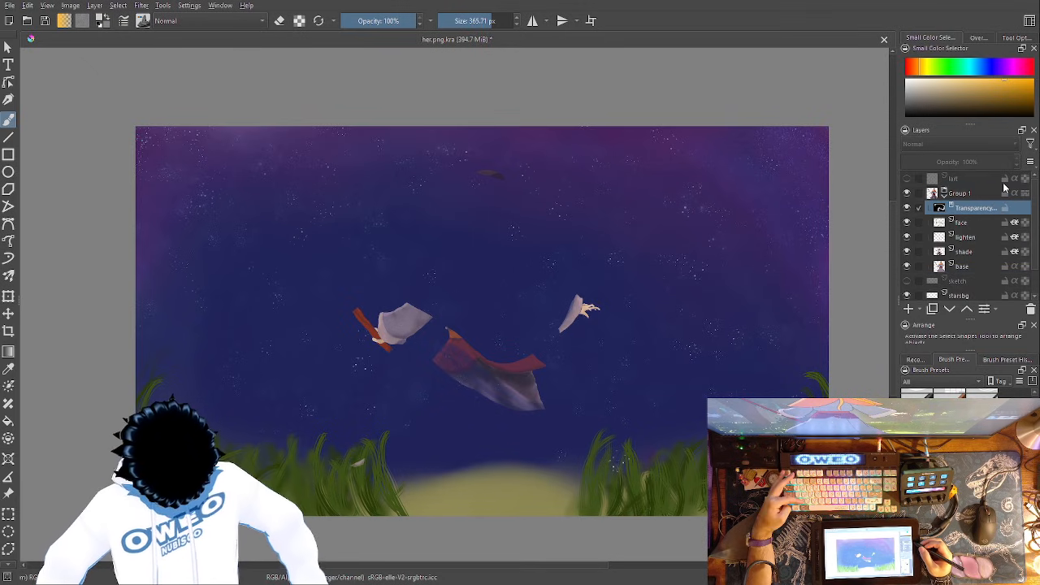
{"action": "left_click_drag", "start_coordinate": [1004, 189], "coordinate": [993, 193]}
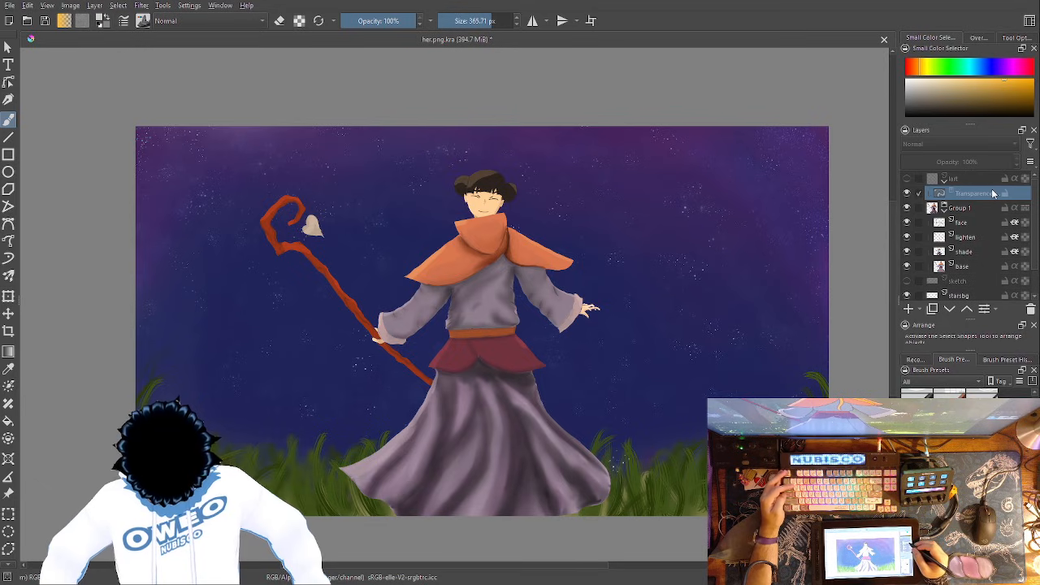
{"action": "left_click", "coordinate": [979, 295]}
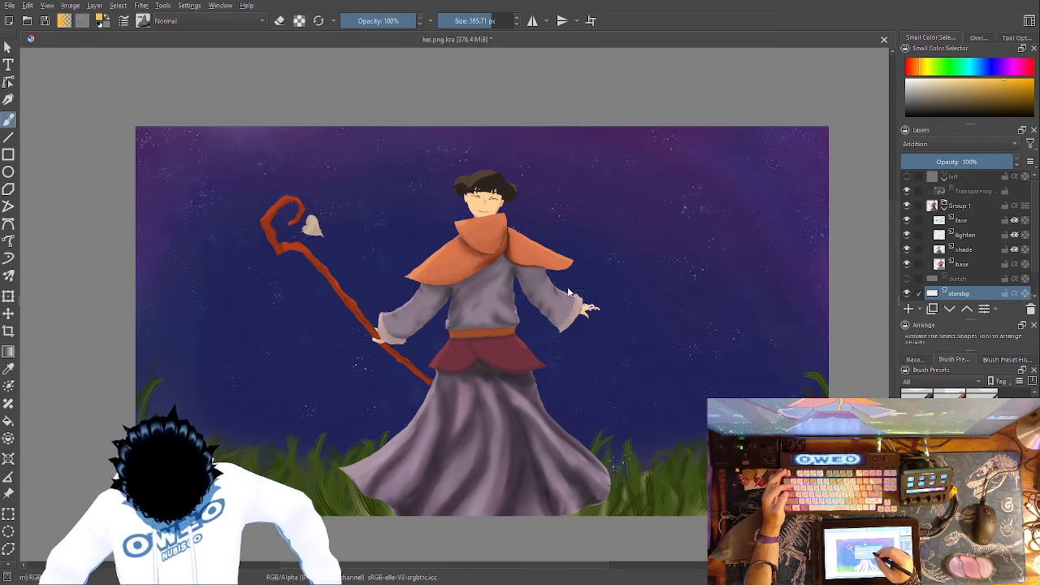
{"action": "left_click", "coordinate": [979, 191]}
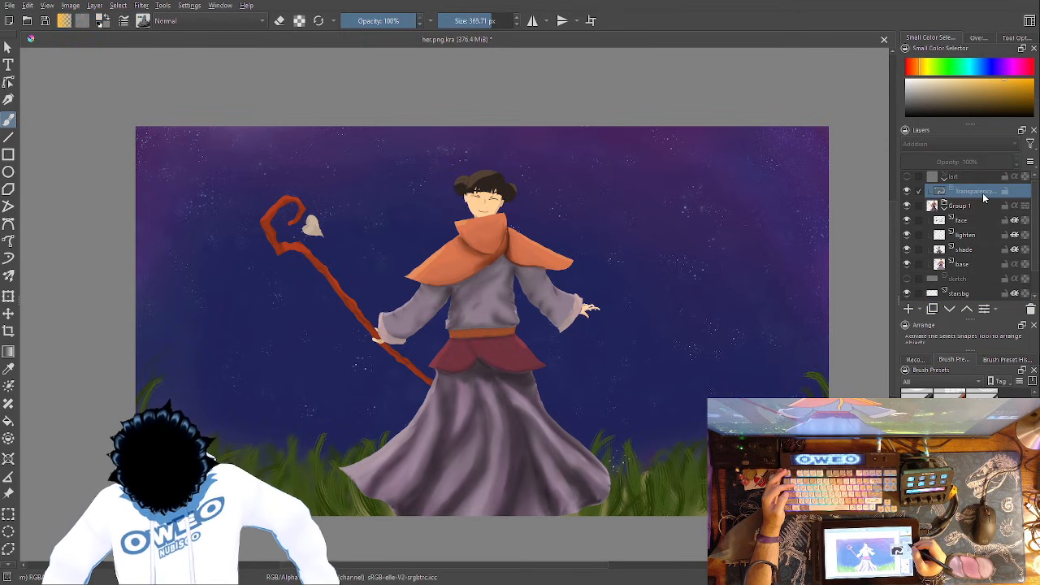
- Place a copy of the transparency mask on the base layer in Group 1
{"action": "left_click_drag", "start_coordinate": [1016, 192], "coordinate": [1007, 276]}
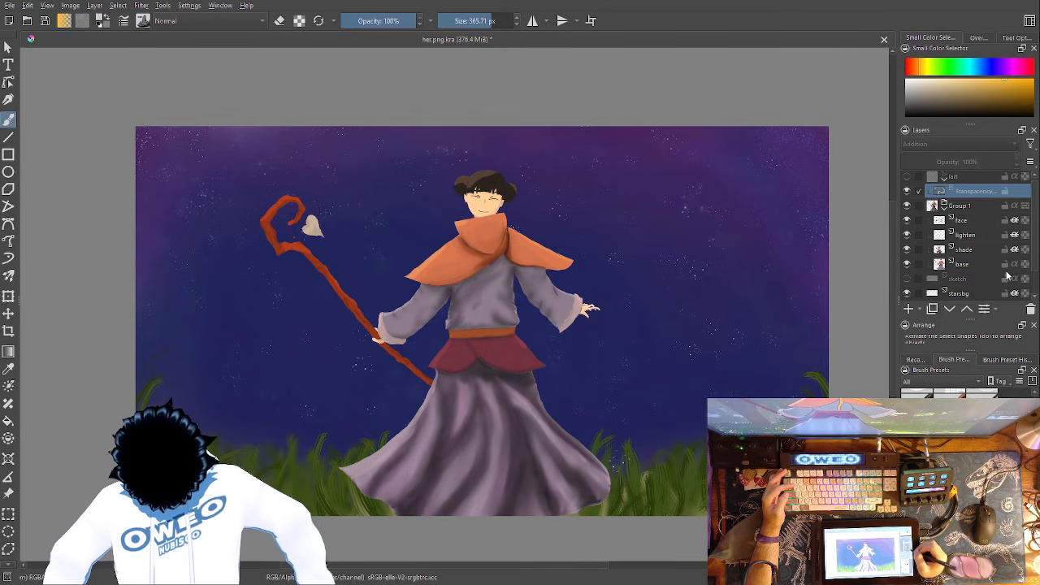
{"action": "left_click_drag", "start_coordinate": [1003, 197], "coordinate": [1000, 259]}
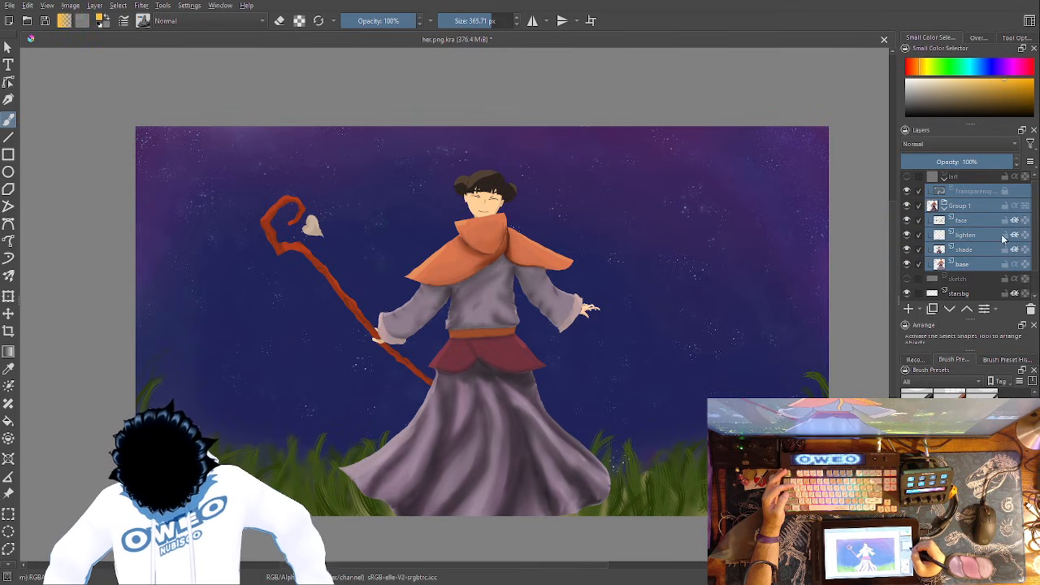
{"action": "left_click", "coordinate": [993, 191]}
{"action": "left_click_drag", "start_coordinate": [993, 191], "coordinate": [989, 226]}
{"action": "left_click_drag", "start_coordinate": [988, 266], "coordinate": [992, 266]}
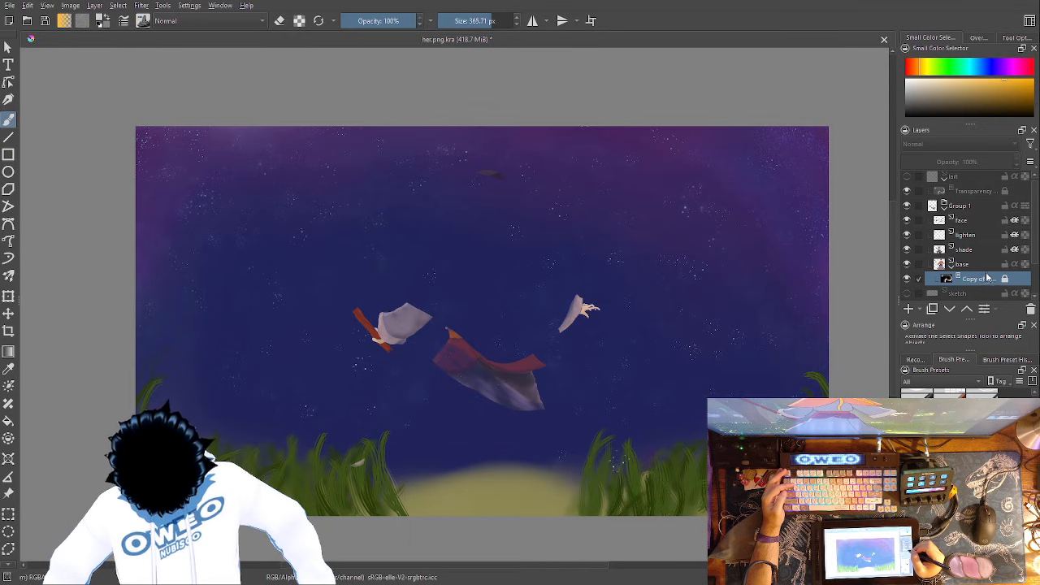
- Move the hidden sketch layer into Group 1 above the base layer and put another copy of the mask on it
{"action": "left_click_drag", "start_coordinate": [979, 291], "coordinate": [993, 268]}
{"action": "left_click", "coordinate": [983, 278]}
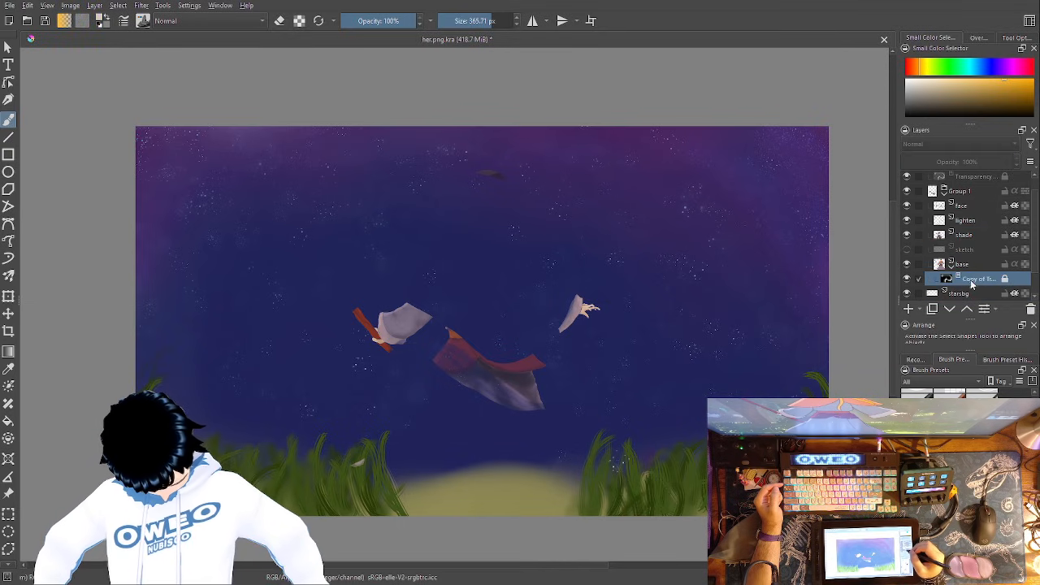
{"action": "left_click_drag", "start_coordinate": [987, 286], "coordinate": [1006, 258]}
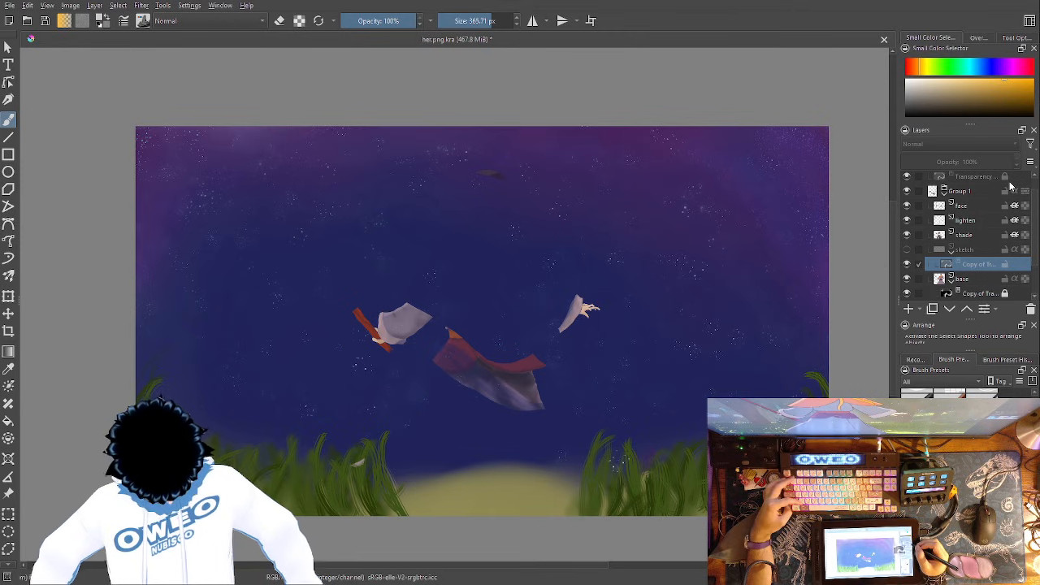
- Undo the mask copies and the sketch layer's move into Group 1
{"action": "key", "text": "ctrl+z"}
{"action": "key", "text": "ctrl+z"}
{"action": "key", "text": "ctrl+z"}
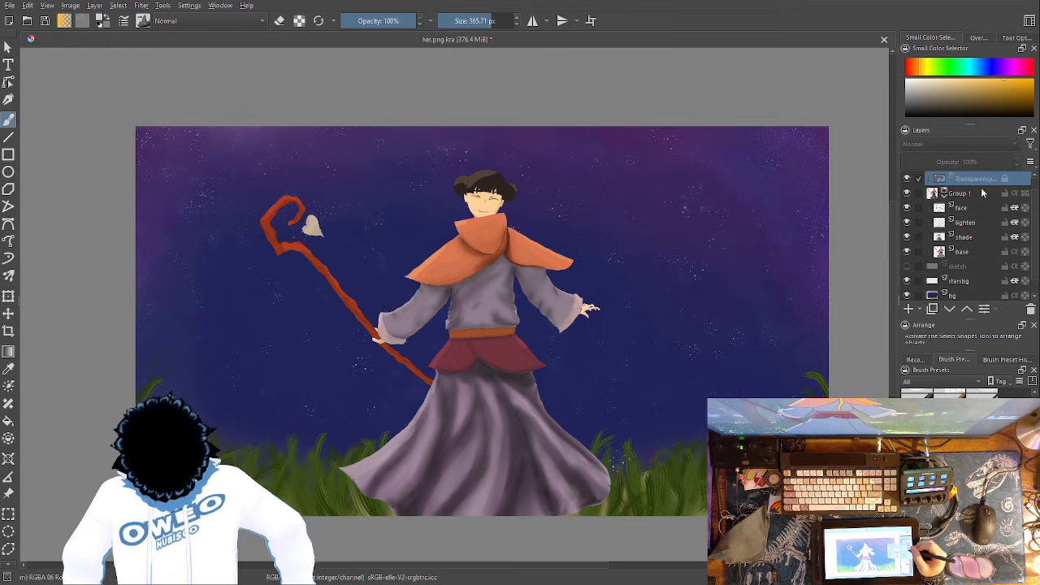
- Step back through the undo history to restore Paint Layer 2 inside Group 1 with Inherit Alpha on and no transparency mask
{"action": "key", "text": "ctrl+z"}
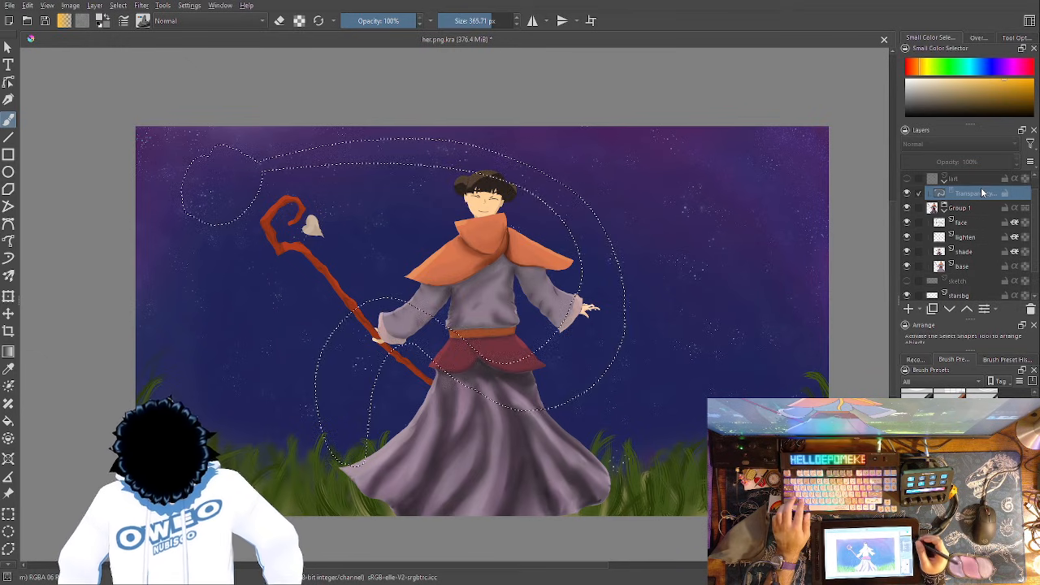
{"action": "key", "text": "ctrl+shift+z"}
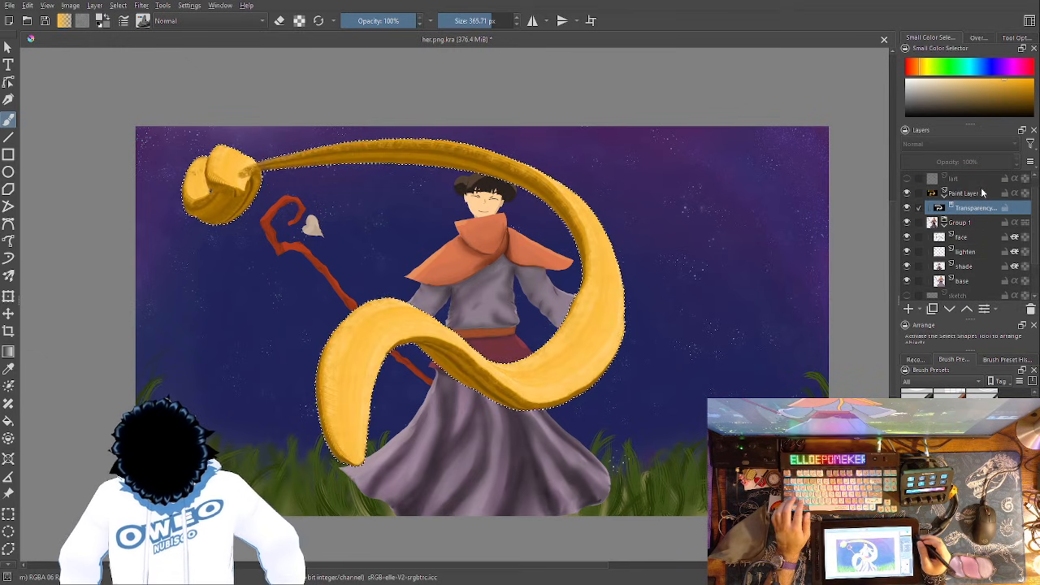
{"action": "key", "text": "ctrl+z"}
{"action": "key", "text": "ctrl+z"}
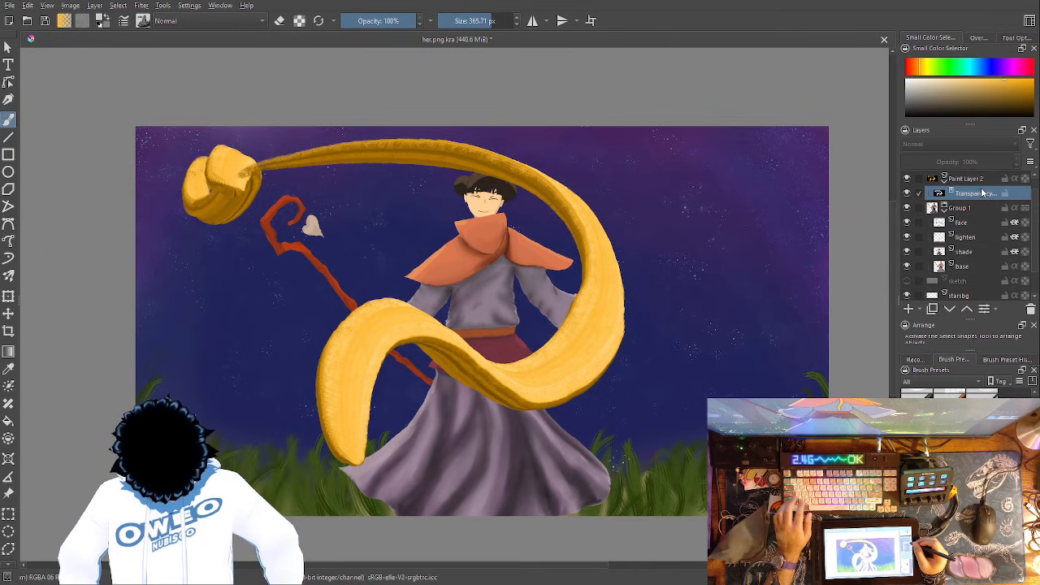
{"action": "key", "text": "ctrl+z"}
{"action": "key", "text": "ctrl+z"}
{"action": "key", "text": "ctrl+z"}
{"action": "key", "text": "ctrl+z"}
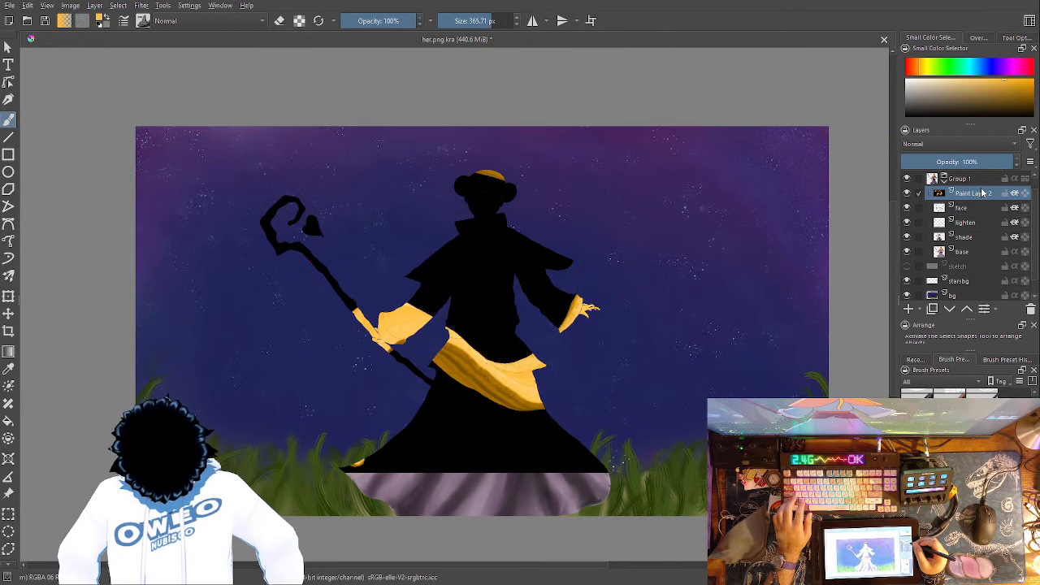
- Undo Inherit Alpha on Paint Layer 2 in Group 1 and delete that ribbon layer
{"action": "key", "text": "ctrl+z"}
{"action": "key", "text": "ctrl+z"}
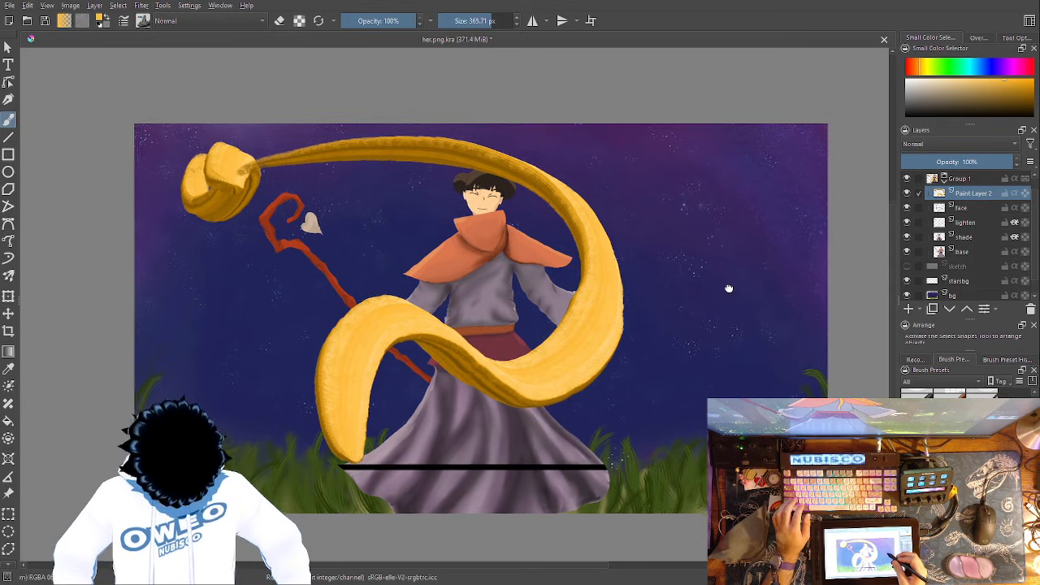
{"action": "left_click_drag", "start_coordinate": [732, 293], "coordinate": [679, 139]}
{"action": "left_click_drag", "start_coordinate": [661, 179], "coordinate": [683, 232]}
{"action": "left_click_drag", "start_coordinate": [646, 386], "coordinate": [646, 422]}
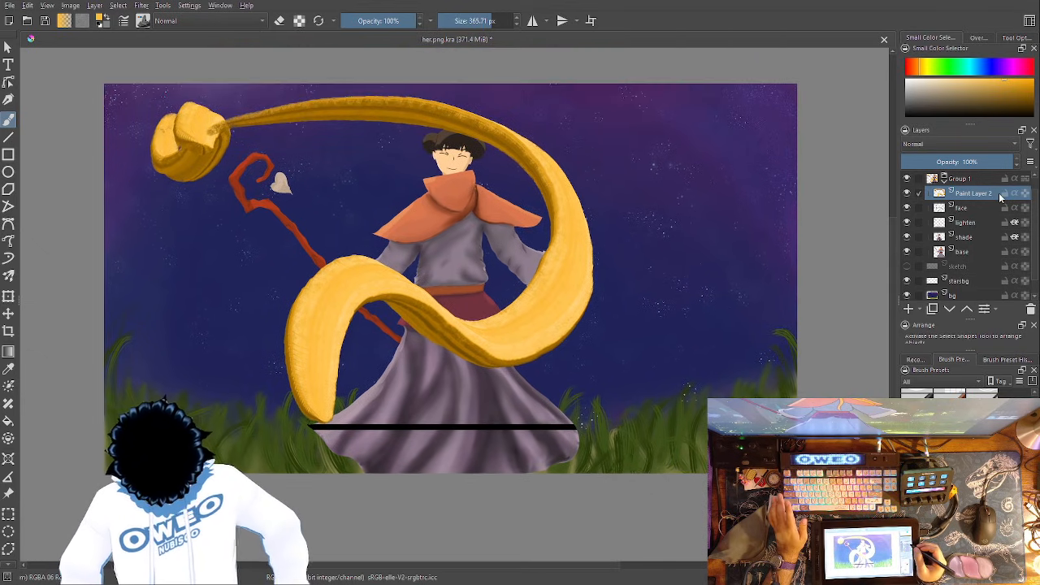
{"action": "left_click", "coordinate": [1030, 310]}
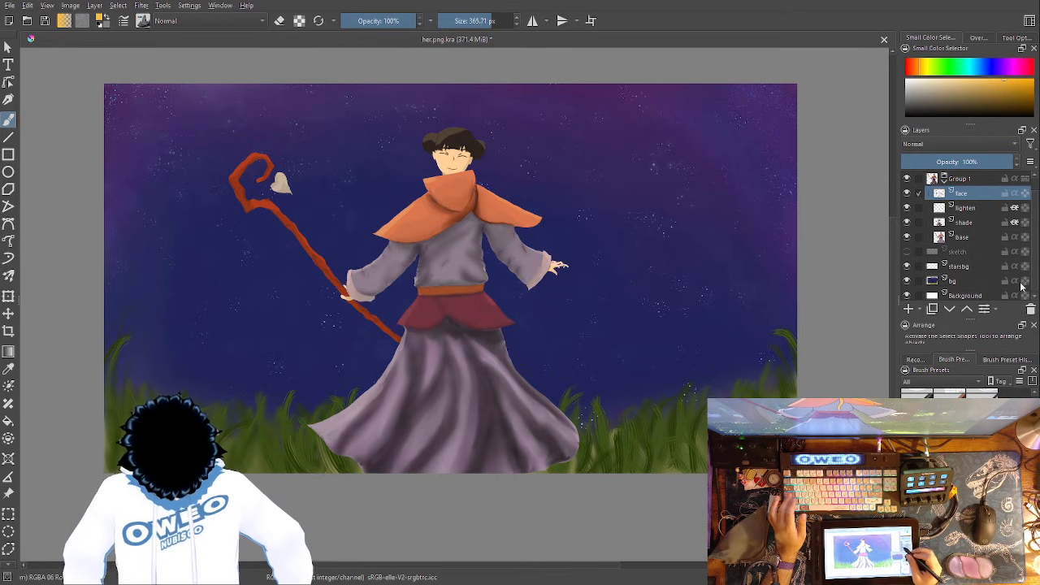
- Add a new paint layer above the face layer in Group 1 and name it test
{"action": "left_click_drag", "start_coordinate": [847, 242], "coordinate": [837, 286]}
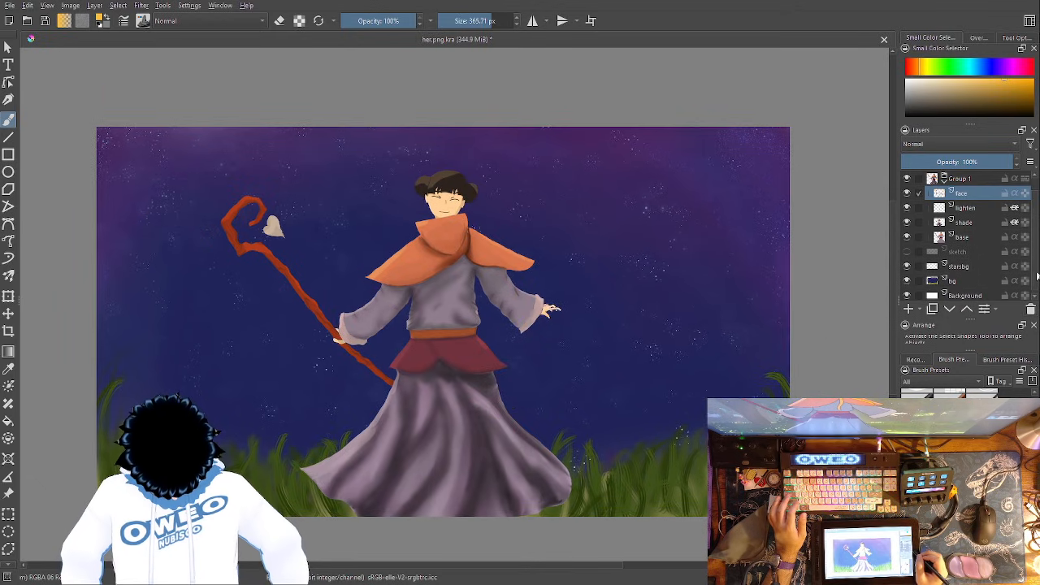
{"action": "scroll", "coordinate": [984, 207], "scroll_direction": "up", "scroll_amount": 1}
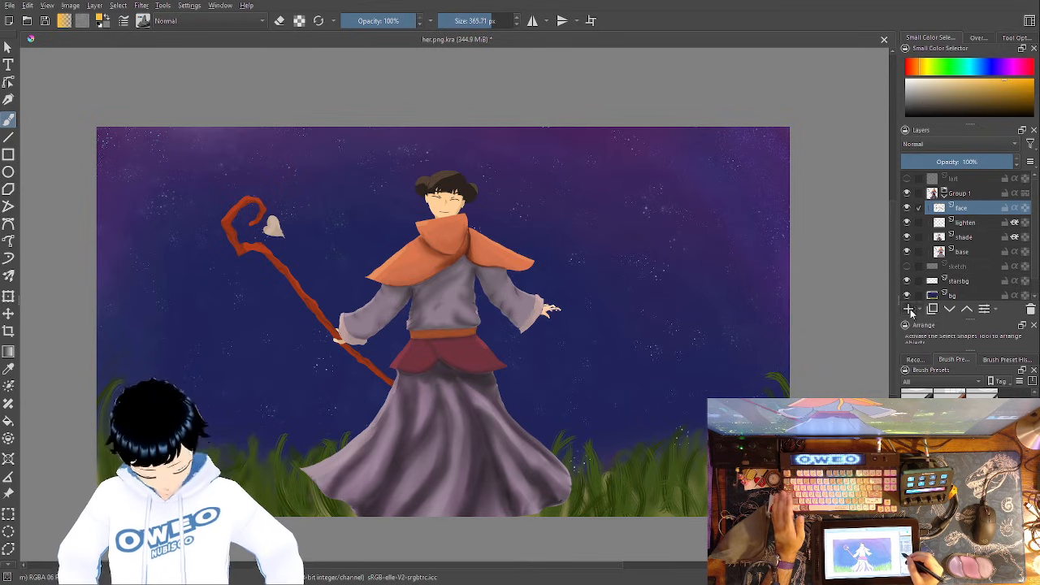
{"action": "left_click", "coordinate": [910, 309]}
{"action": "double_click", "coordinate": [987, 208]}
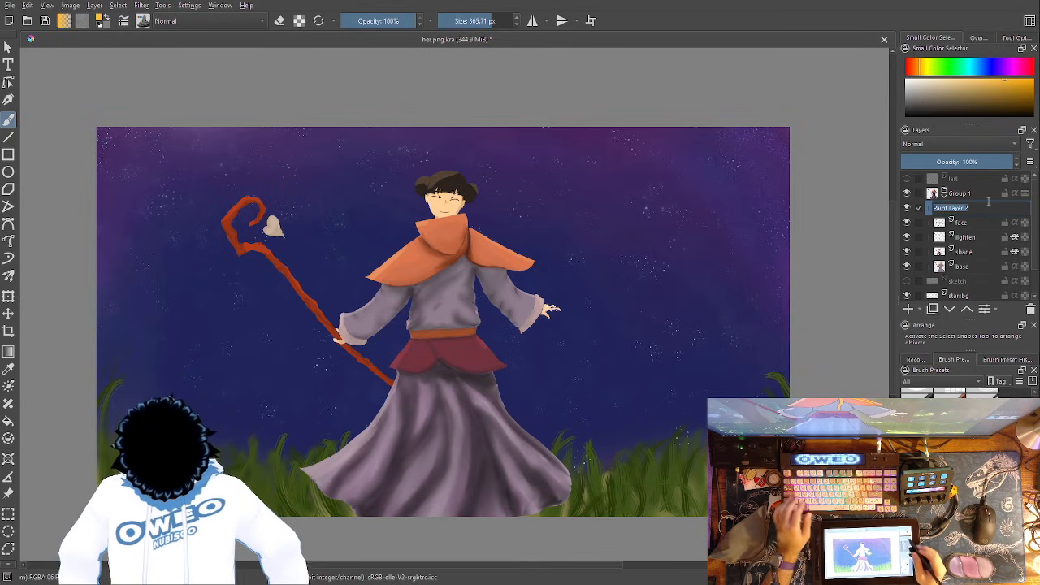
{"action": "type", "text": "lest"}
{"action": "key", "text": "Return"}
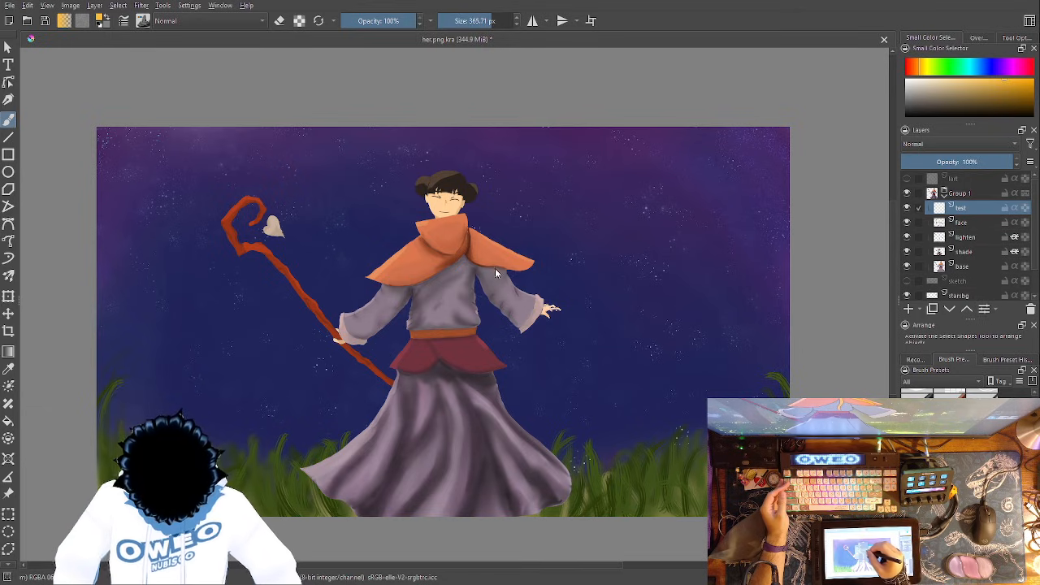
- Set the test layer's blending mode to Color Dodge and paint a golden S-shaped ribbon across the staff and character
{"action": "key", "text": "ctrl+z"}
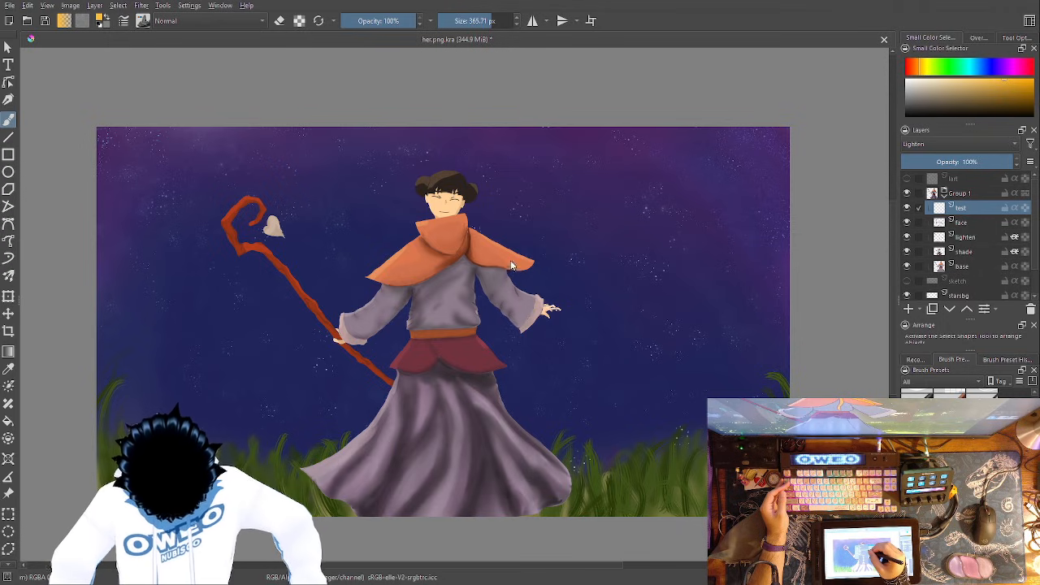
{"action": "key", "text": "alt+shift+d"}
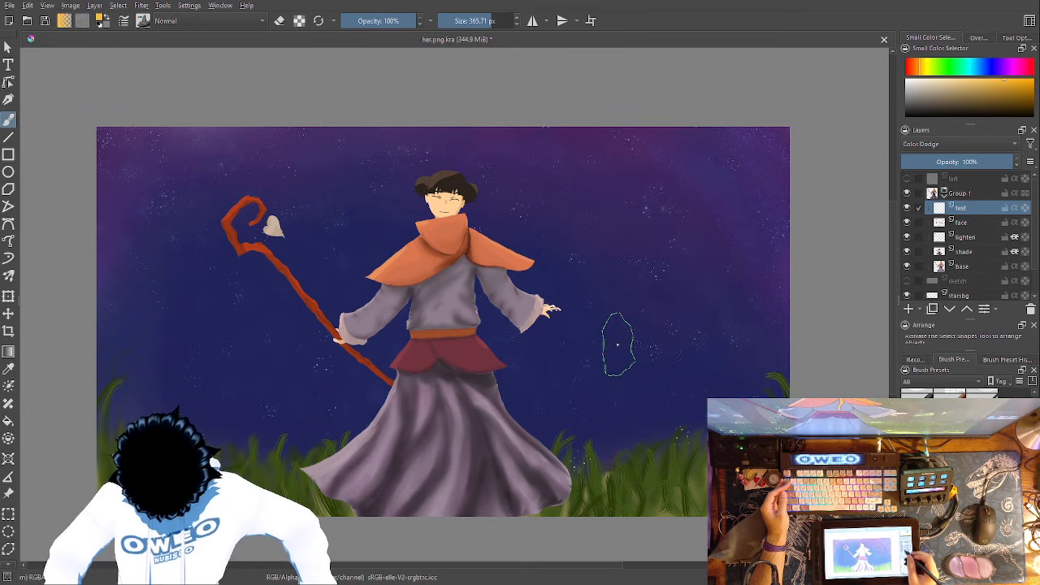
{"action": "left_click_drag", "start_coordinate": [406, 166], "coordinate": [272, 185]}
{"action": "mouse_move", "coordinate": [520, 268]}
{"action": "left_mouse_down"}
{"action": "mouse_move", "coordinate": [394, 421]}
{"action": "mouse_move", "coordinate": [260, 357]}
{"action": "left_mouse_up"}
- Try Inherit Alpha on the test layer, then compare the Easy Dodge and Normal blending modes before settling on Linear Dodge
{"action": "key", "text": "ctrl+z"}
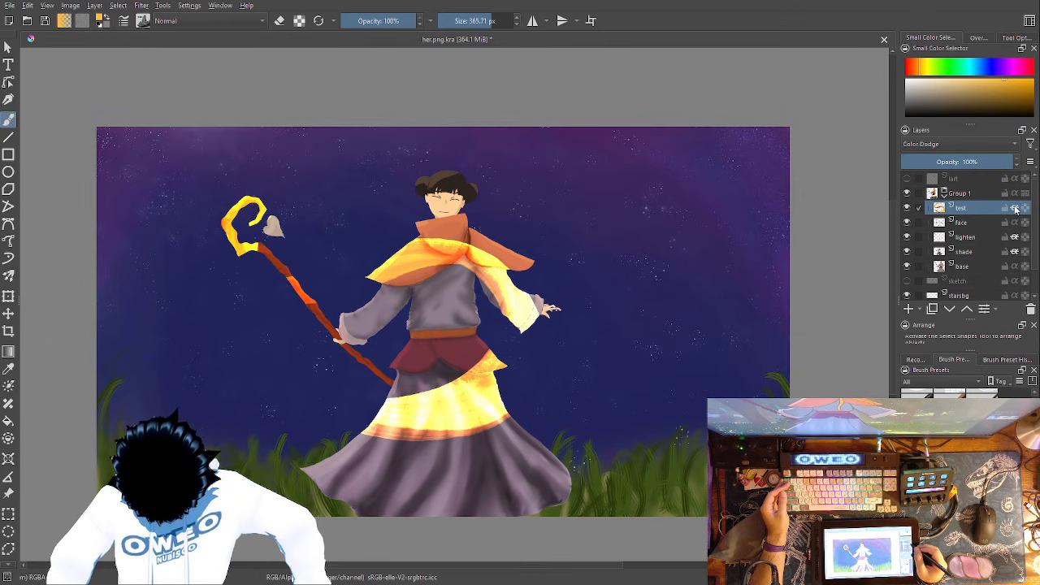
{"action": "key", "text": "ctrl+shift+z"}
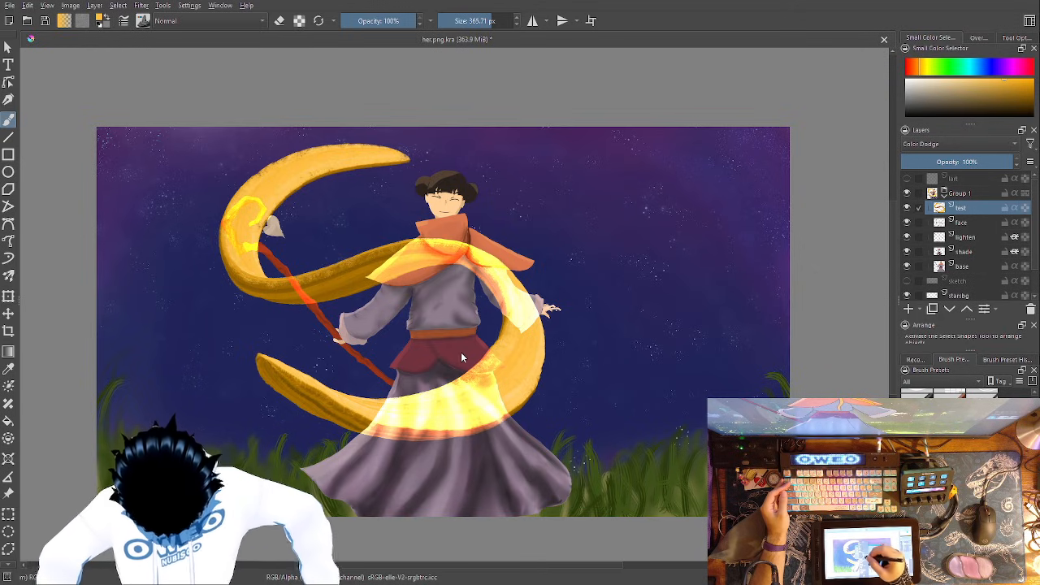
{"action": "key", "text": "Down"}
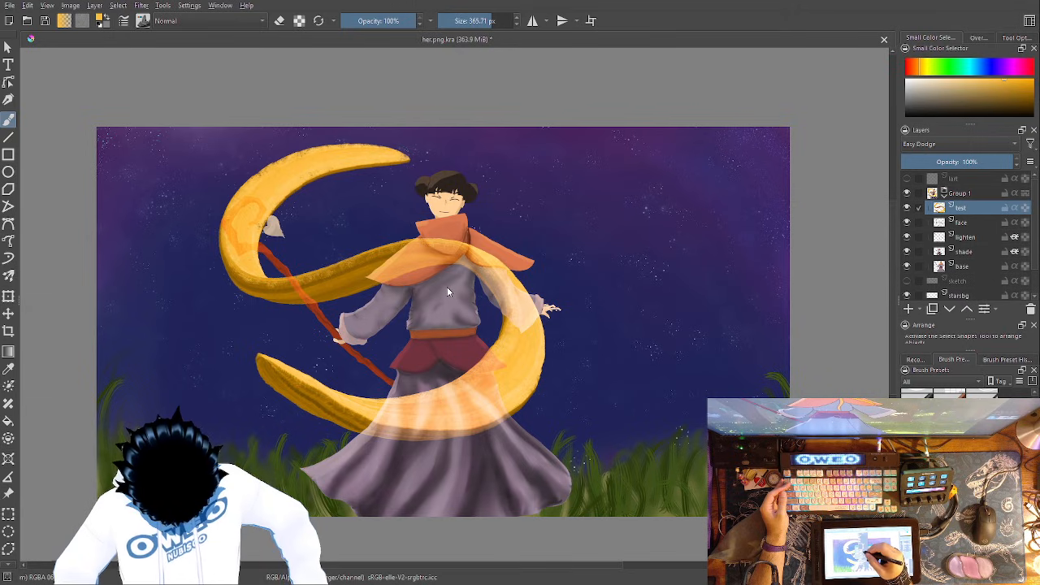
{"action": "key", "text": "ctrl+z"}
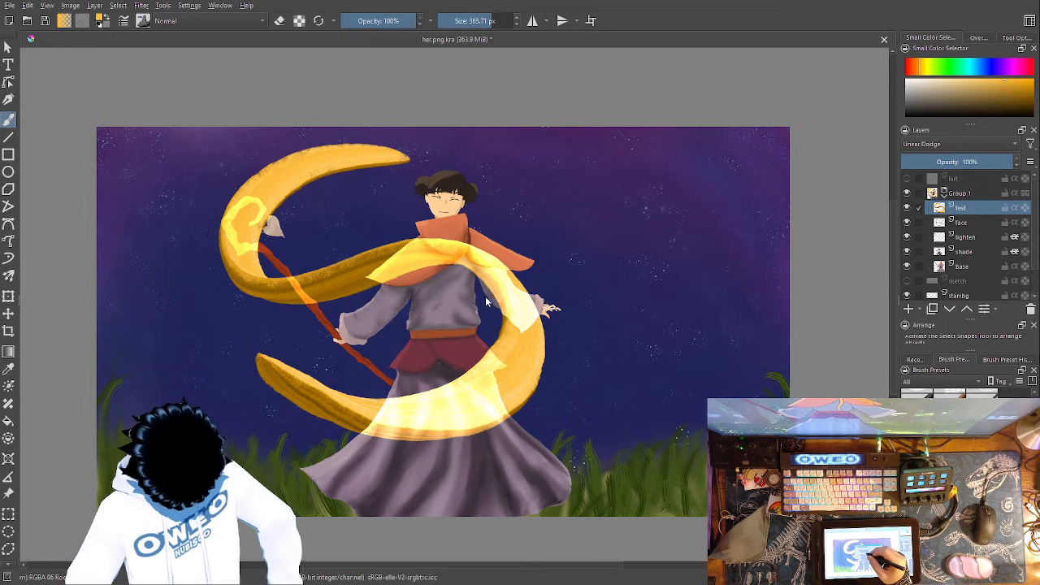
{"action": "key", "text": "alt+shift+n"}
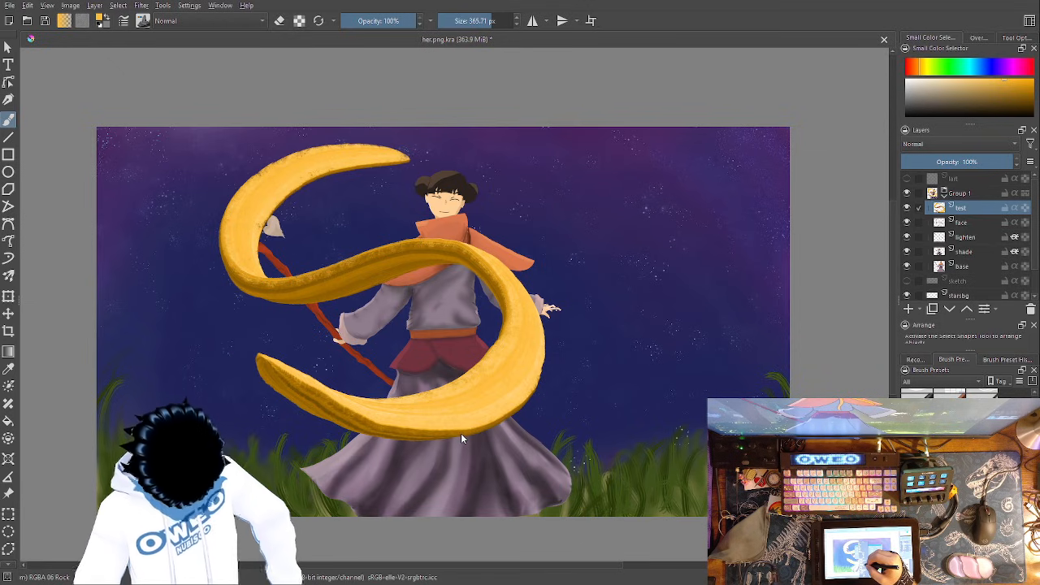
{"action": "key", "text": "alt+shift+w"}
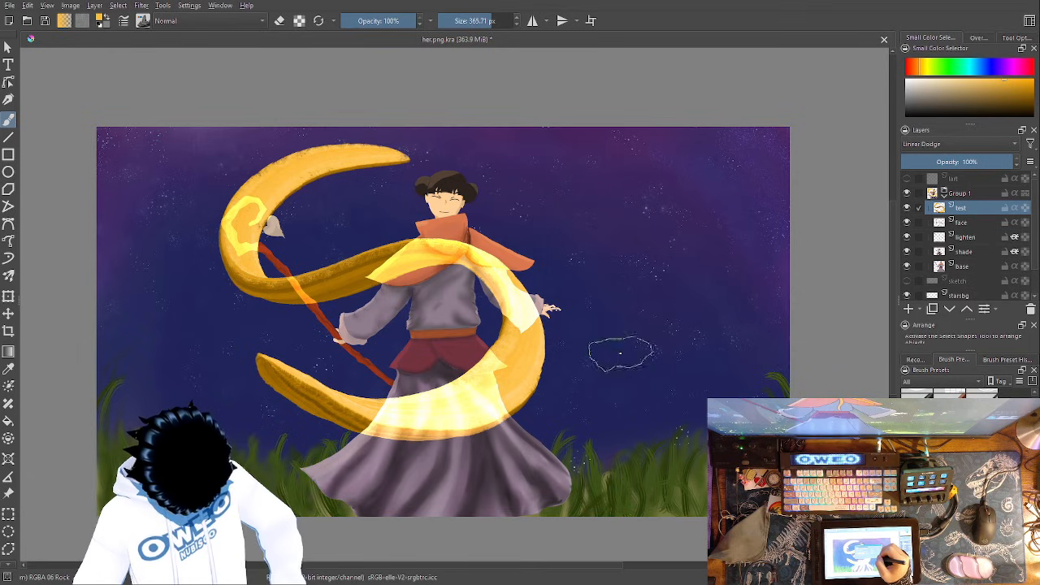
- Try the test layer below the base layer and above Group 1, and delete it
{"action": "left_click_drag", "start_coordinate": [960, 208], "coordinate": [982, 266]}
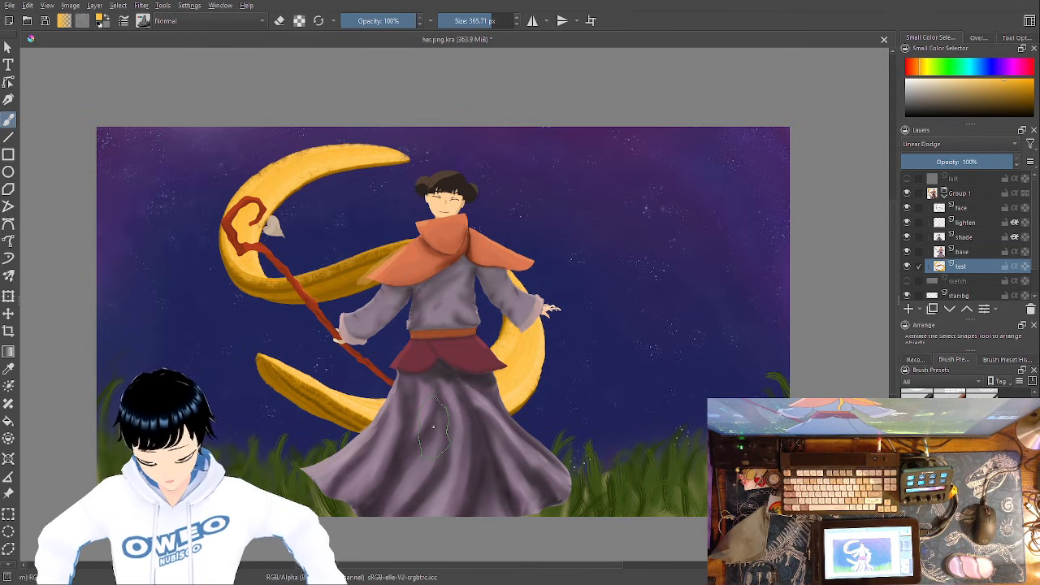
{"action": "left_click_drag", "start_coordinate": [967, 269], "coordinate": [1004, 185]}
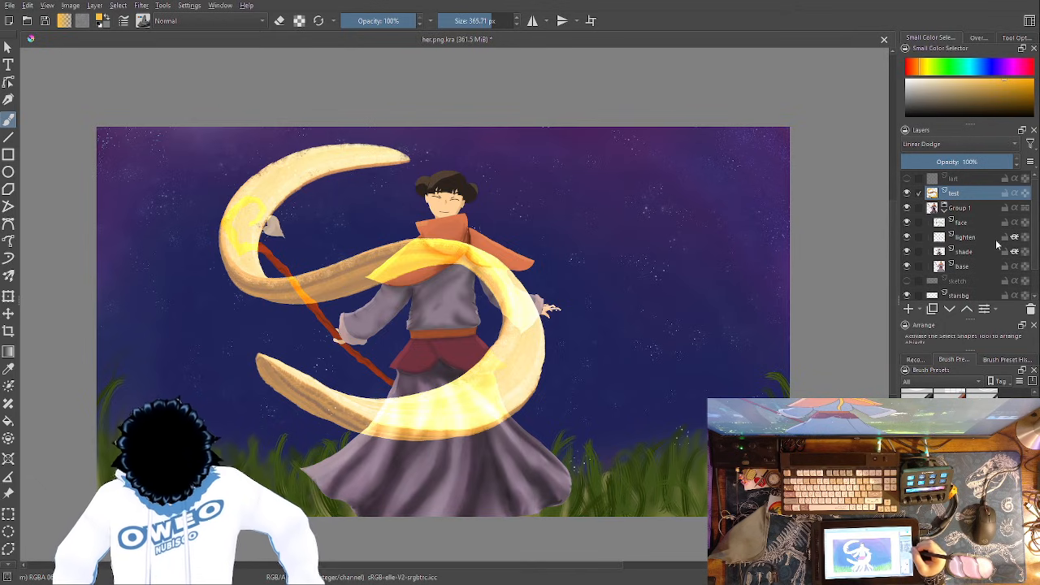
{"action": "left_click", "coordinate": [1030, 309]}
- Add a new paint layer, move it out above Group 1, and select the base layer inside the group
{"action": "left_click", "coordinate": [908, 308]}
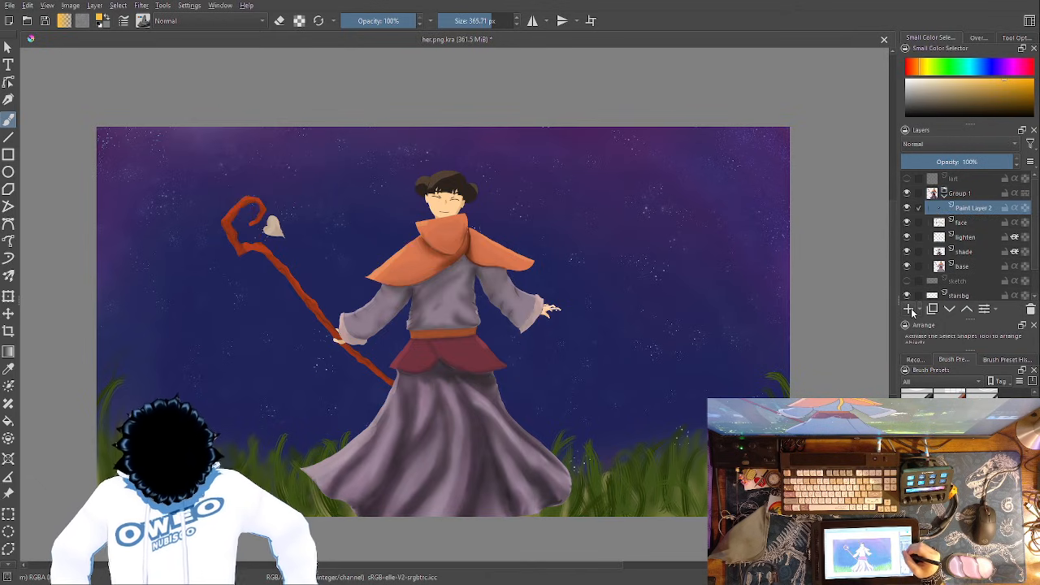
{"action": "left_click_drag", "start_coordinate": [979, 208], "coordinate": [990, 187]}
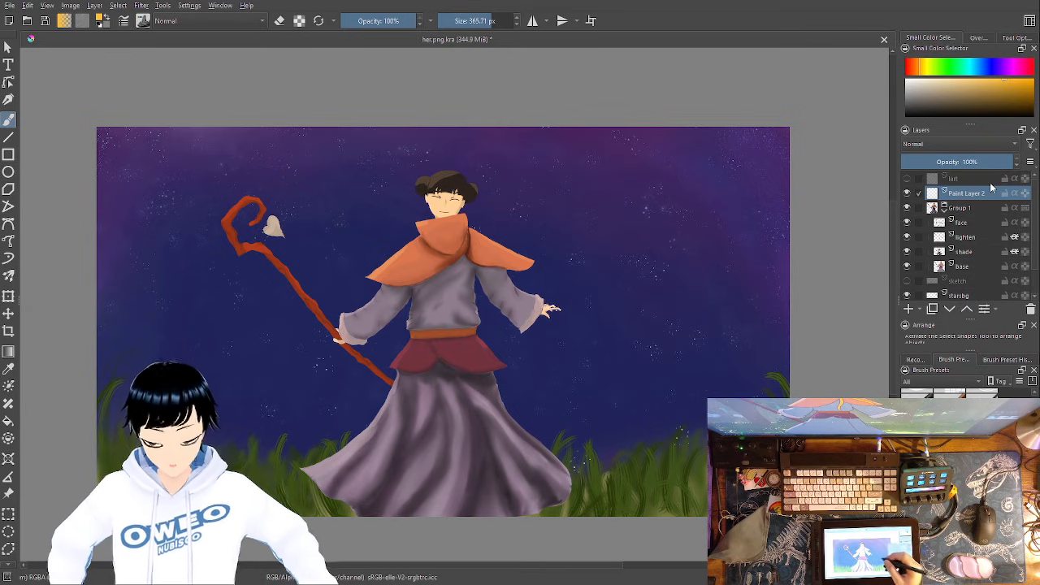
{"action": "left_click", "coordinate": [960, 267]}
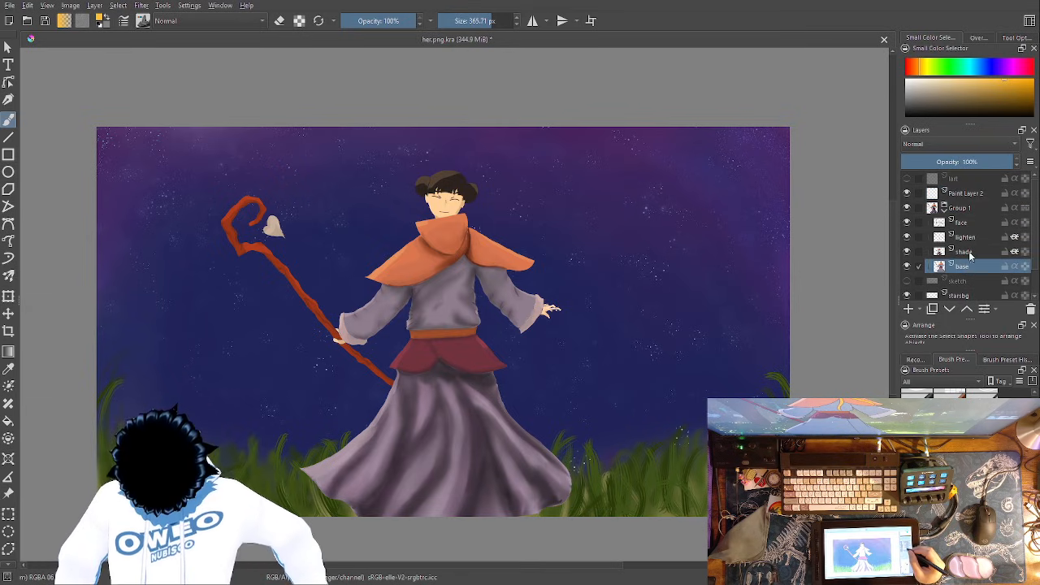
{"action": "left_click", "coordinate": [971, 254]}
{"action": "left_click", "coordinate": [982, 268]}
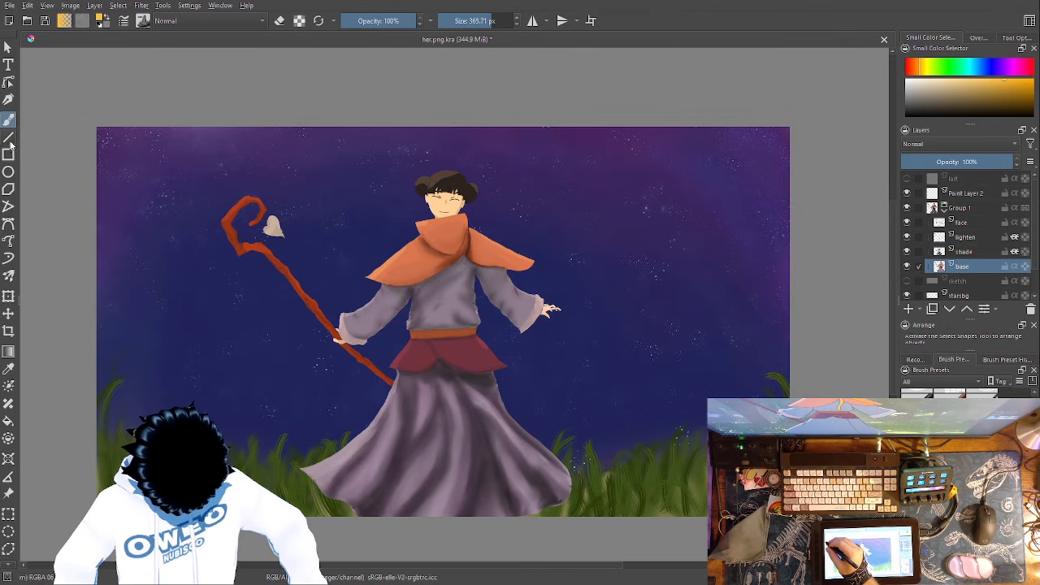
- Choose the Pencil-2 brush at 10 px for detail work around the staff's head and heart
{"action": "right_click", "coordinate": [292, 419]}
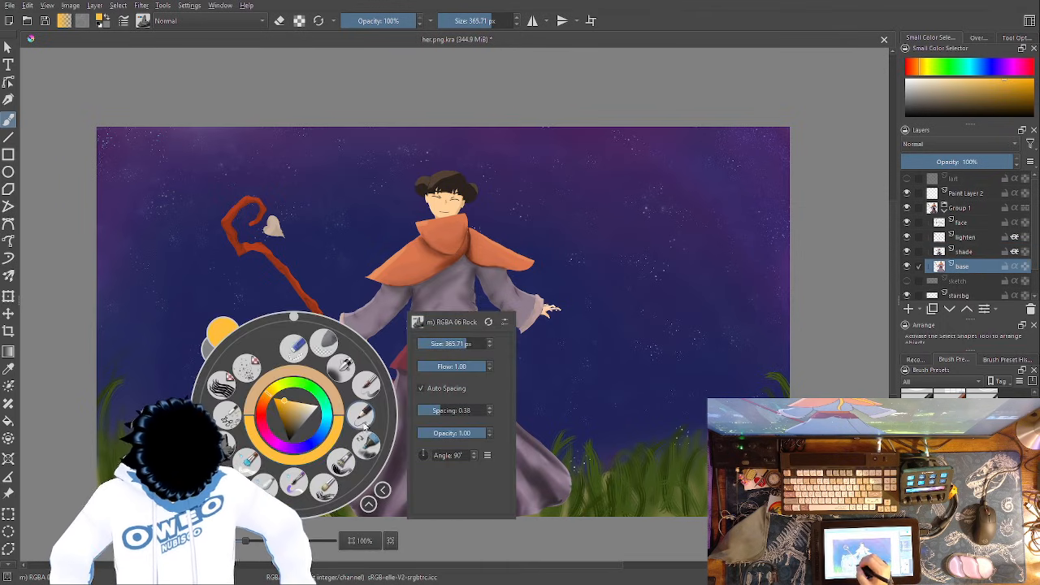
{"action": "left_click", "coordinate": [364, 429]}
{"action": "key", "text": "1"}
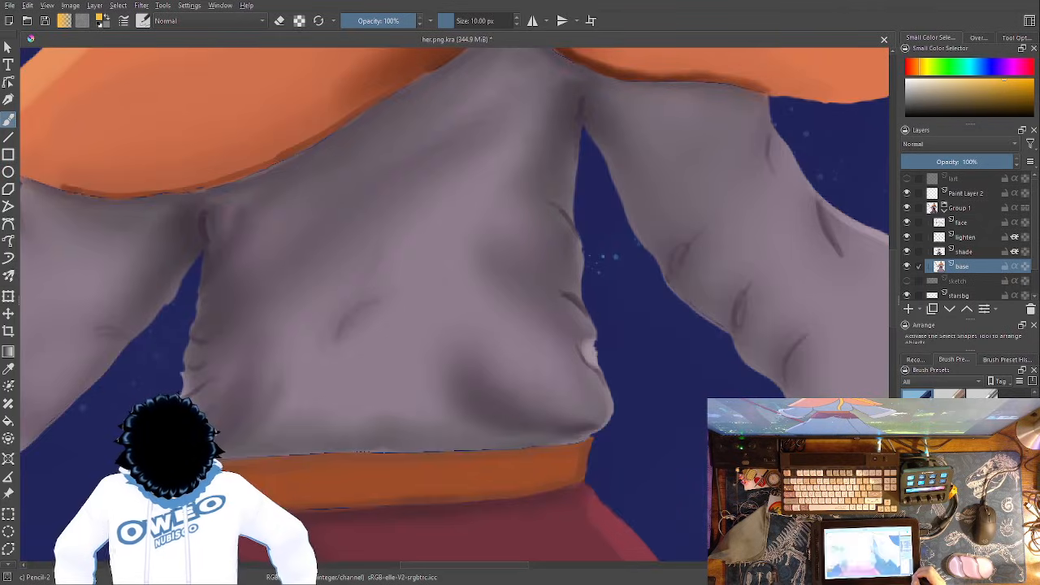
{"action": "left_click_drag", "start_coordinate": [571, 322], "coordinate": [563, 483]}
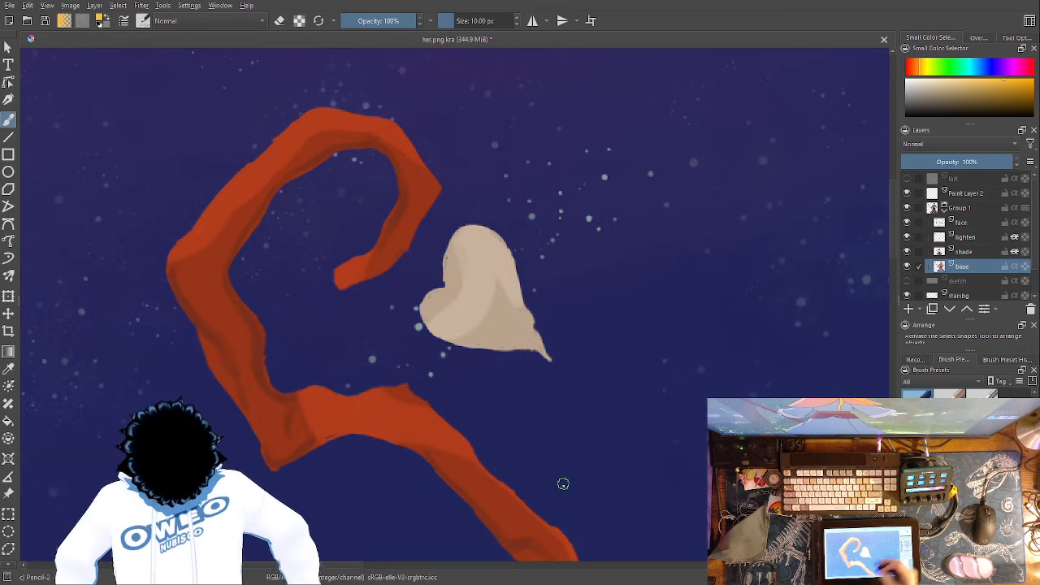
- Show the hidden line-art layer above Paint Layer 2
{"action": "left_click", "coordinate": [911, 178]}
{"action": "left_click", "coordinate": [911, 178]}
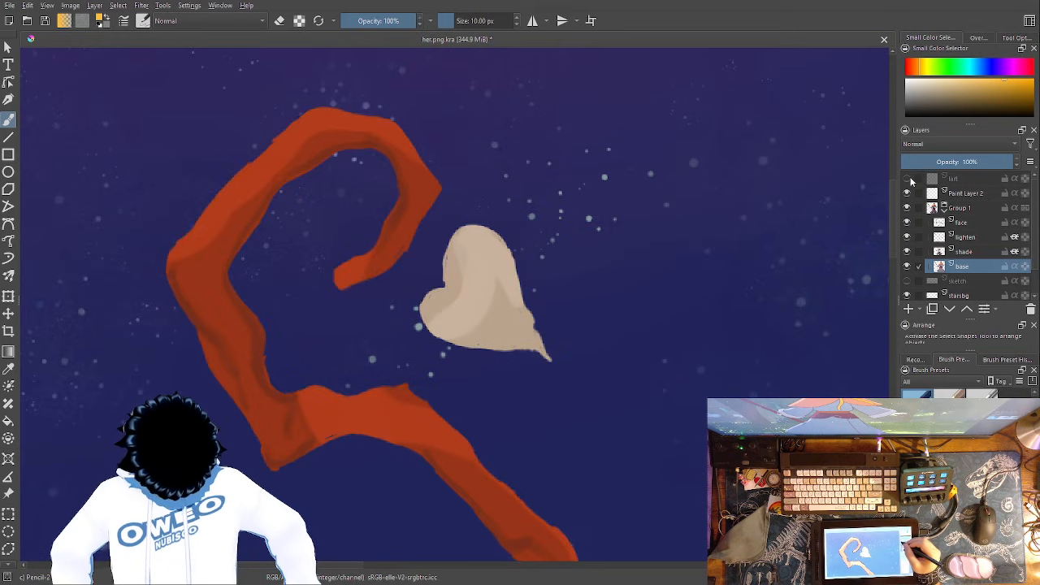
{"action": "left_click", "coordinate": [907, 178]}
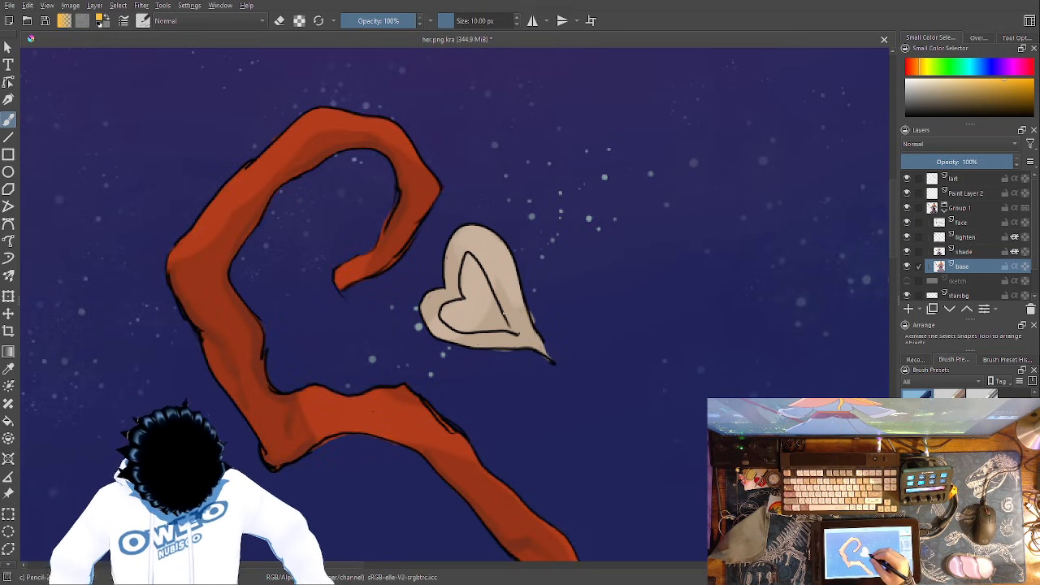
- Sample the greyish brown at the heart's inner line as the painting colour and return to the Freehand Brush
{"action": "right_click", "coordinate": [506, 315]}
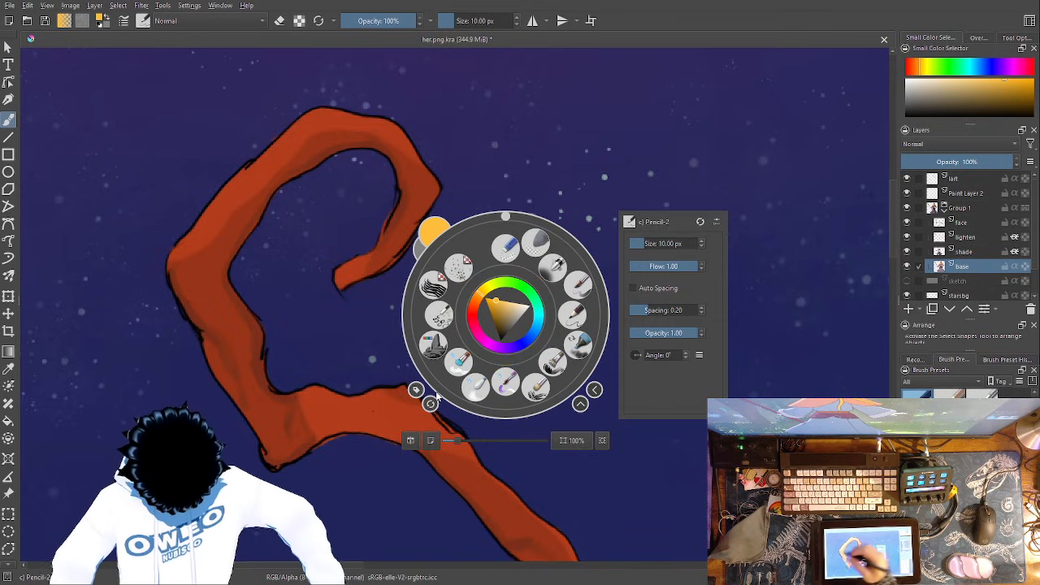
{"action": "left_click", "coordinate": [8, 369]}
{"action": "left_click", "coordinate": [320, 410]}
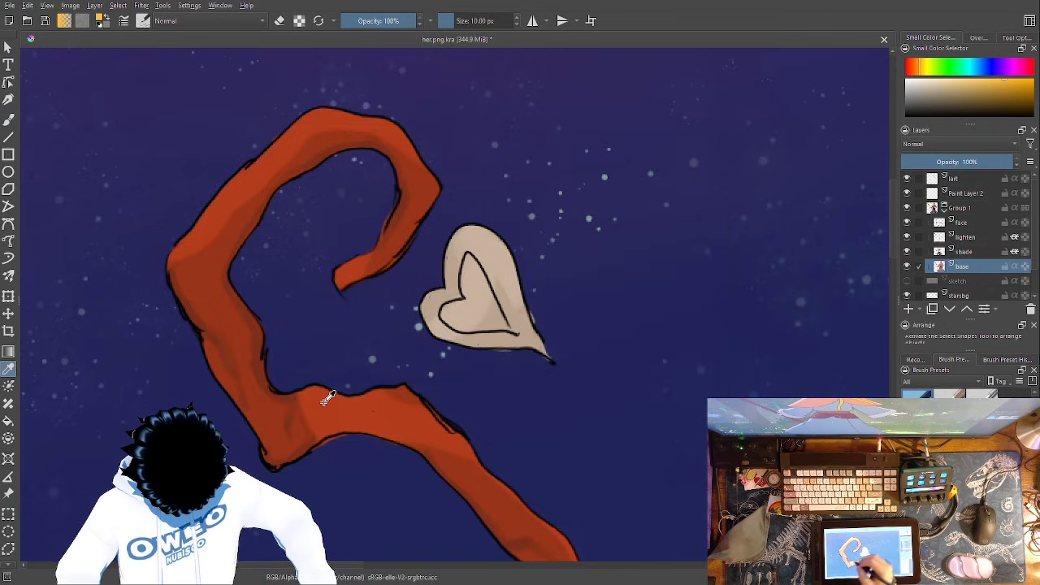
{"action": "left_click", "coordinate": [464, 291]}
{"action": "left_click_drag", "start_coordinate": [460, 296], "coordinate": [459, 297]}
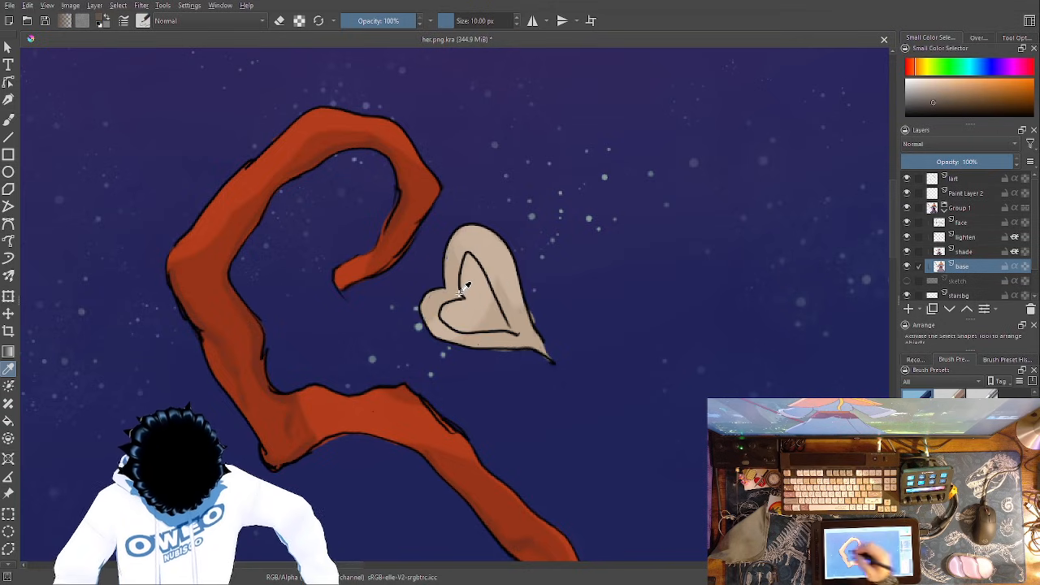
{"action": "left_click", "coordinate": [9, 120]}
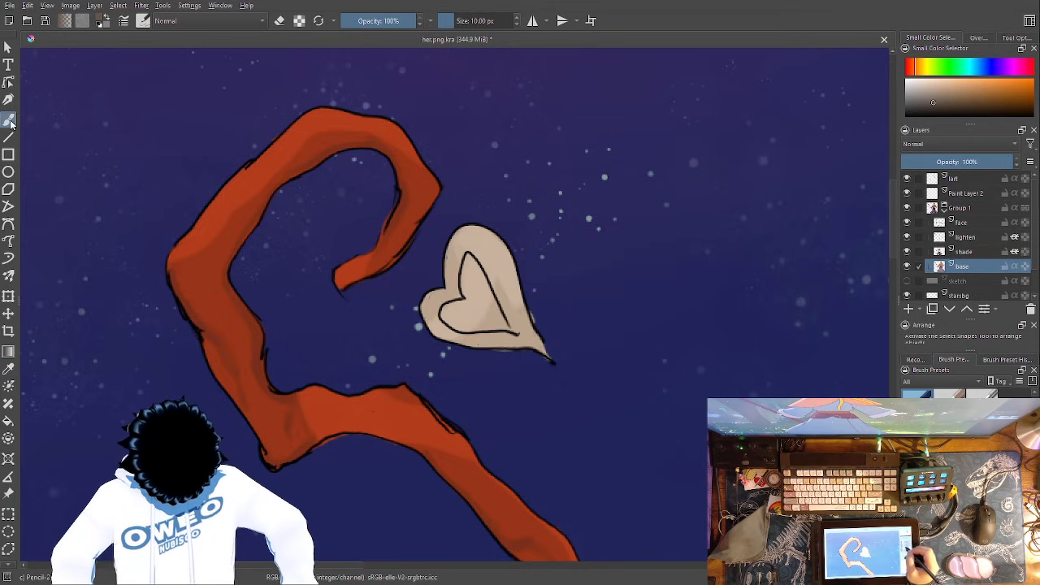
- Toggle the line-art layer off and on, and set the Pencil-2 brush size to 2.46 px
{"action": "left_click", "coordinate": [907, 179]}
{"action": "left_click", "coordinate": [908, 179]}
{"action": "right_click", "coordinate": [486, 293]}
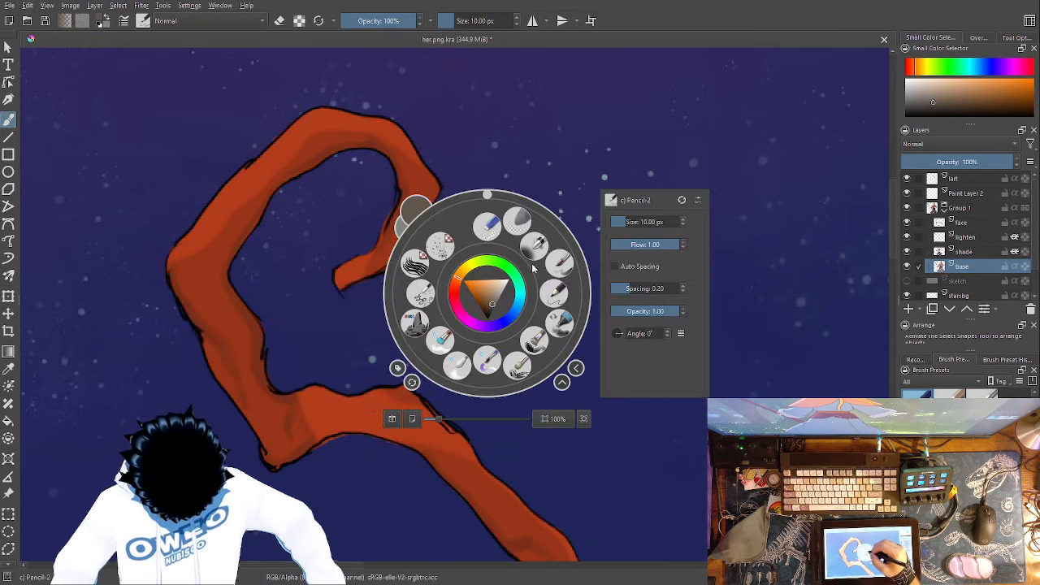
{"action": "right_click", "coordinate": [563, 281]}
{"action": "right_click", "coordinate": [591, 233]}
{"action": "left_click_drag", "start_coordinate": [753, 162], "coordinate": [721, 162]}
{"action": "left_click", "coordinate": [711, 113]}
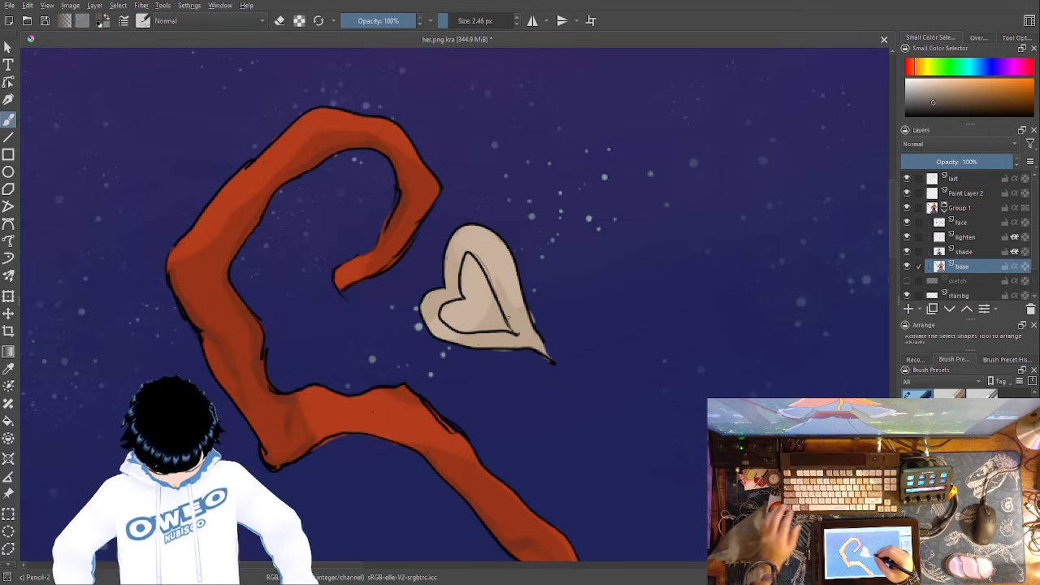
- Set the Pencil-2 brush size to 6.91 px and choose a slightly lighter brown
{"action": "right_click", "coordinate": [566, 364]}
{"action": "left_click", "coordinate": [699, 296]}
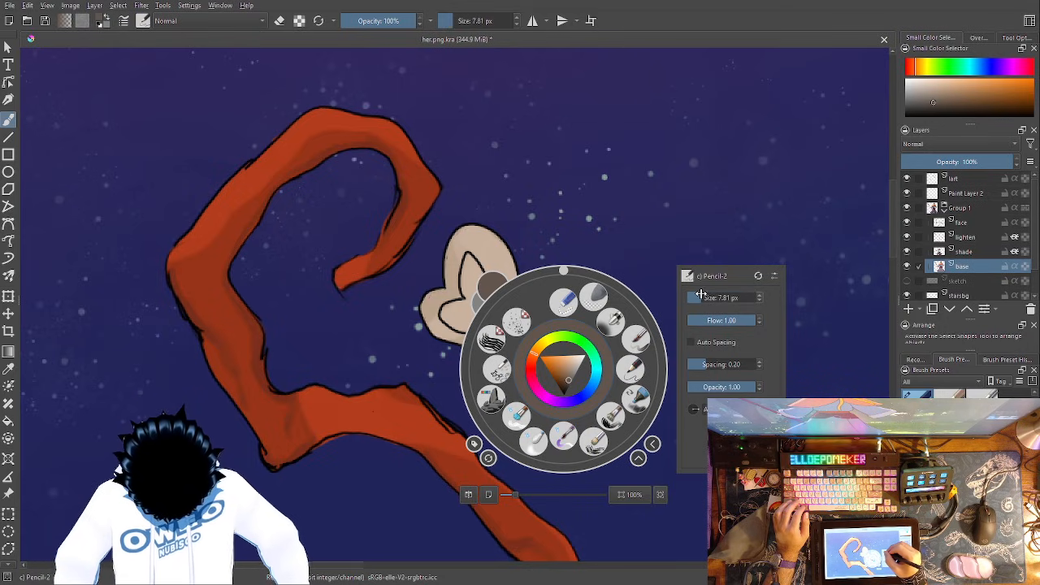
{"action": "left_click", "coordinate": [698, 296]}
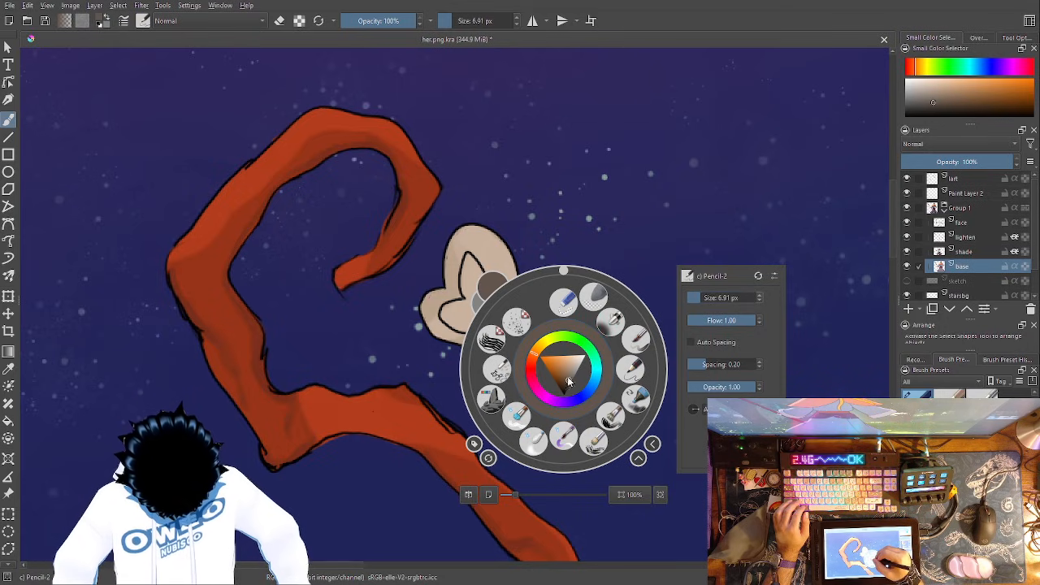
{"action": "left_click", "coordinate": [569, 381]}
{"action": "left_click", "coordinate": [598, 214]}
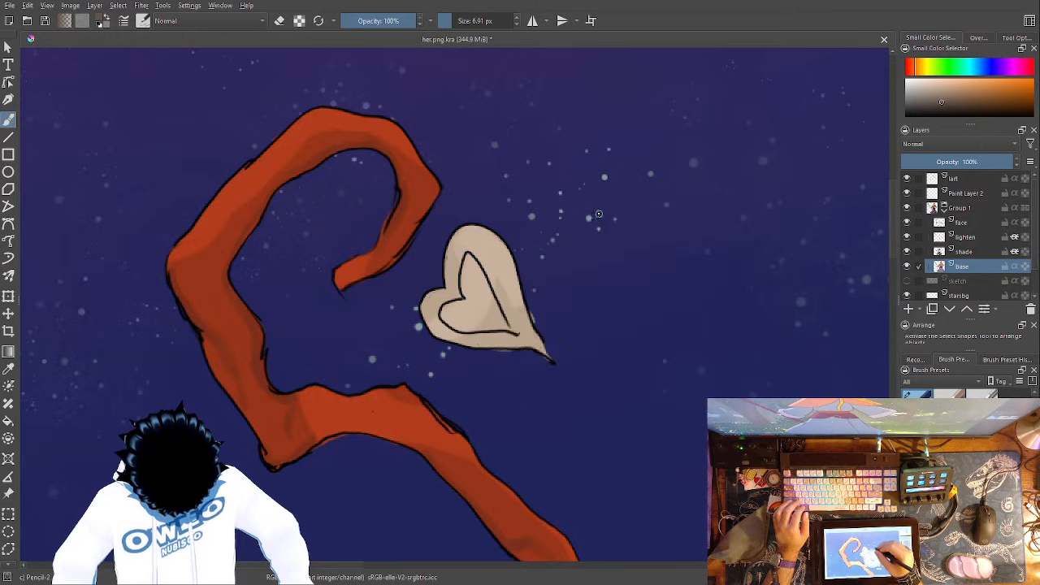
- Paint brown along the heart's inner line on the base layer and undo the accidental deletion of that layer
{"action": "mouse_move", "coordinate": [464, 299]}
{"action": "left_mouse_down"}
{"action": "mouse_move", "coordinate": [465, 259]}
{"action": "mouse_move", "coordinate": [478, 258]}
{"action": "mouse_move", "coordinate": [517, 335]}
{"action": "mouse_move", "coordinate": [447, 327]}
{"action": "mouse_move", "coordinate": [438, 313]}
{"action": "mouse_move", "coordinate": [461, 278]}
{"action": "left_mouse_up"}
{"action": "key", "text": "shift+Delete"}
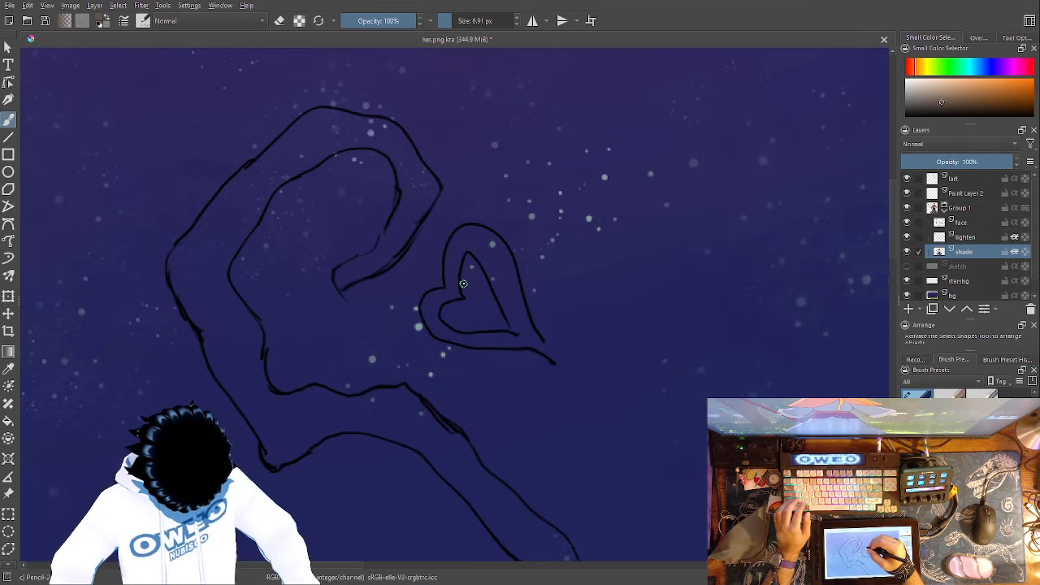
{"action": "key", "text": "ctrl+z"}
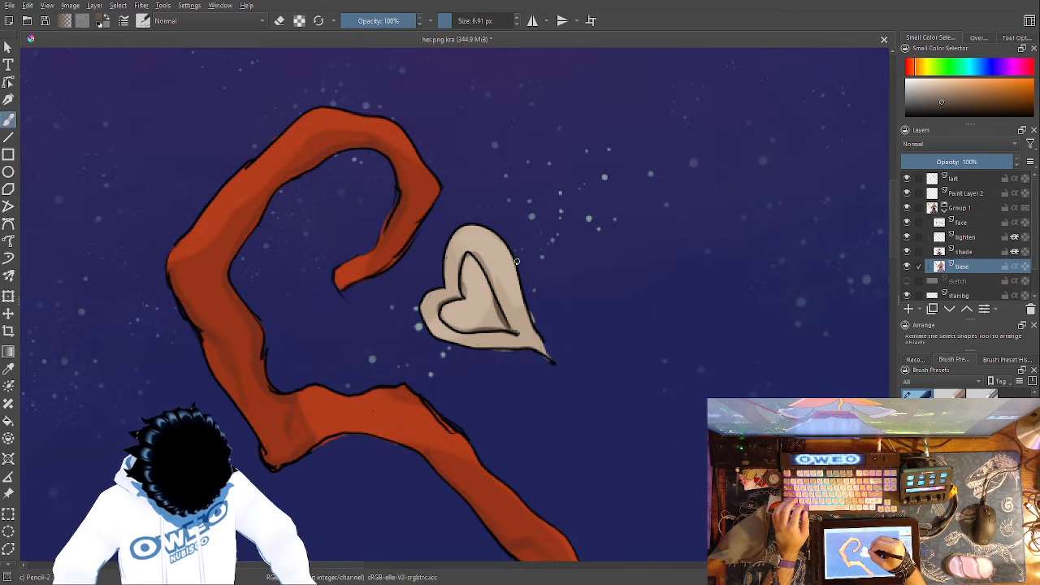
{"action": "key", "text": "ctrl+z"}
- Try darkening the heart's right edge and pointed tip with brown strokes, and undo them
{"action": "left_click_drag", "start_coordinate": [547, 359], "coordinate": [514, 272]}
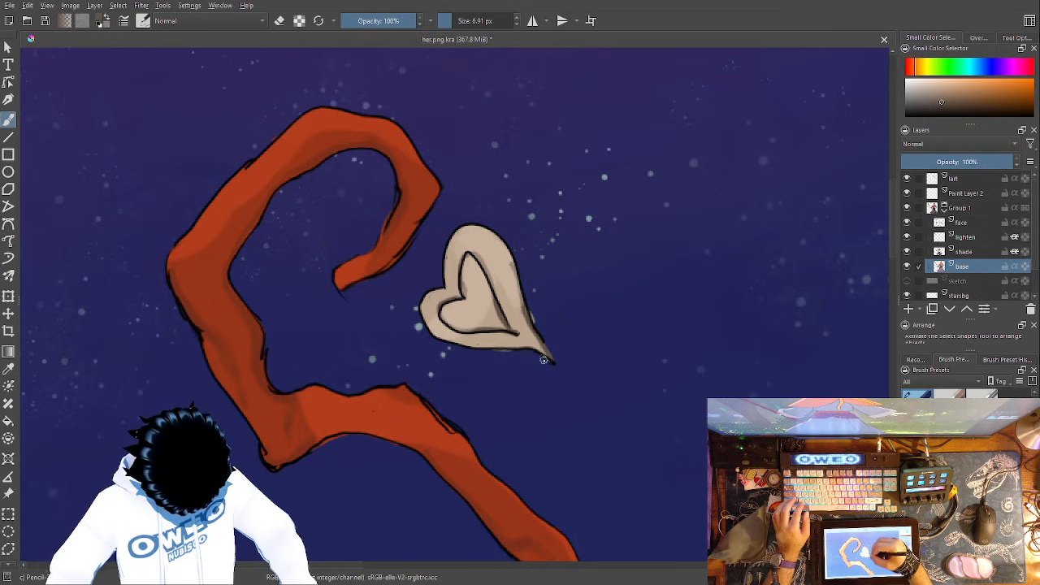
{"action": "mouse_move", "coordinate": [530, 347]}
{"action": "left_mouse_down"}
{"action": "mouse_move", "coordinate": [520, 306]}
{"action": "mouse_move", "coordinate": [537, 351]}
{"action": "mouse_move", "coordinate": [502, 339]}
{"action": "left_mouse_up"}
{"action": "key", "text": "ctrl+z"}
{"action": "key", "text": "ctrl+z"}
{"action": "key", "text": "ctrl+z"}
{"action": "key", "text": "ctrl+z"}
{"action": "key", "text": "ctrl+z"}
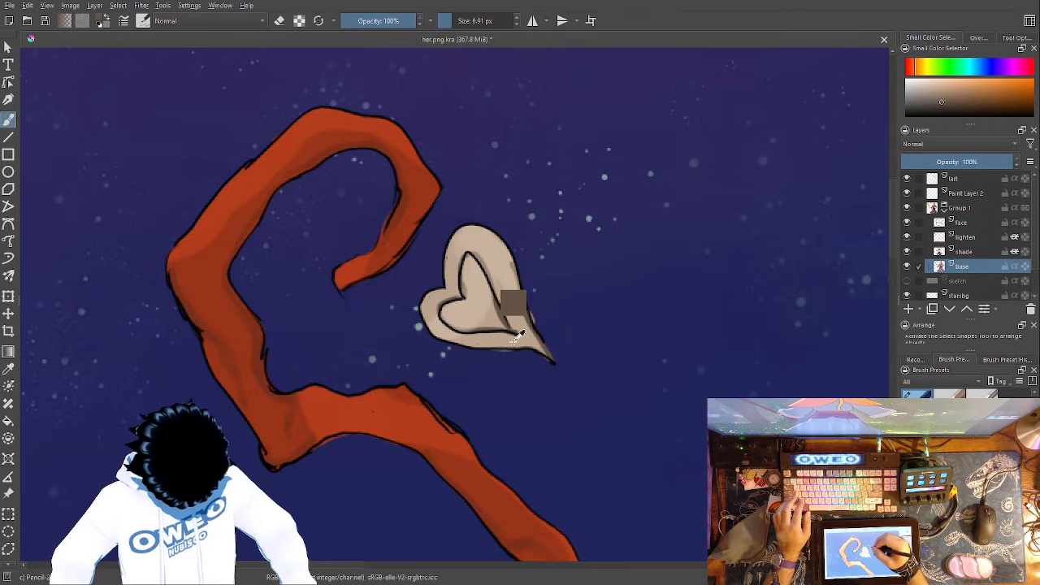
- Paint brown shading along the heart's lower edge and around its pointed tip
{"action": "mouse_move", "coordinate": [541, 341]}
{"action": "left_mouse_down"}
{"action": "mouse_move", "coordinate": [552, 361]}
{"action": "mouse_move", "coordinate": [451, 340]}
{"action": "left_mouse_up"}
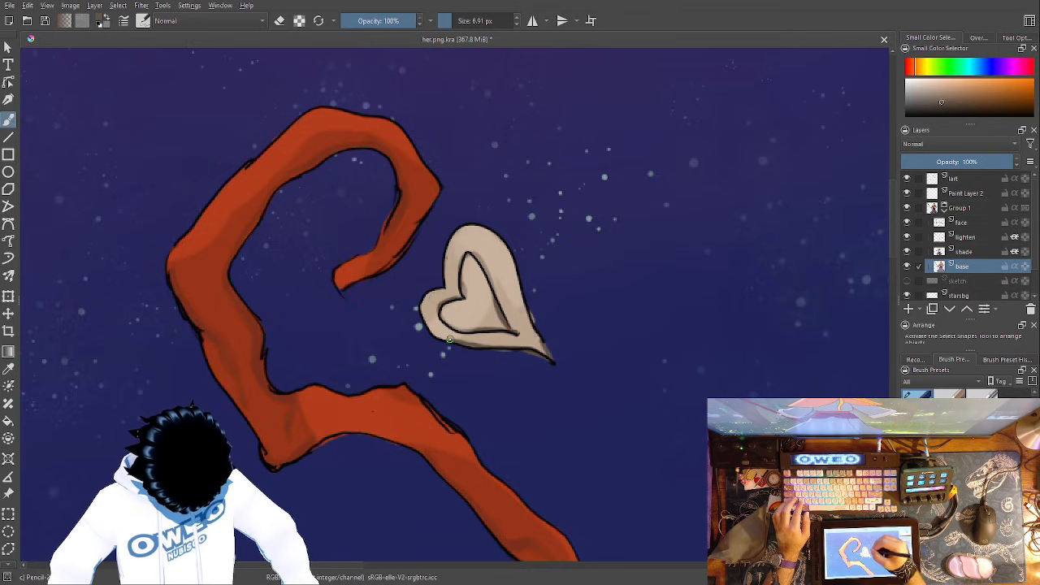
{"action": "key", "text": "ctrl"}
{"action": "key", "text": "ctrl"}
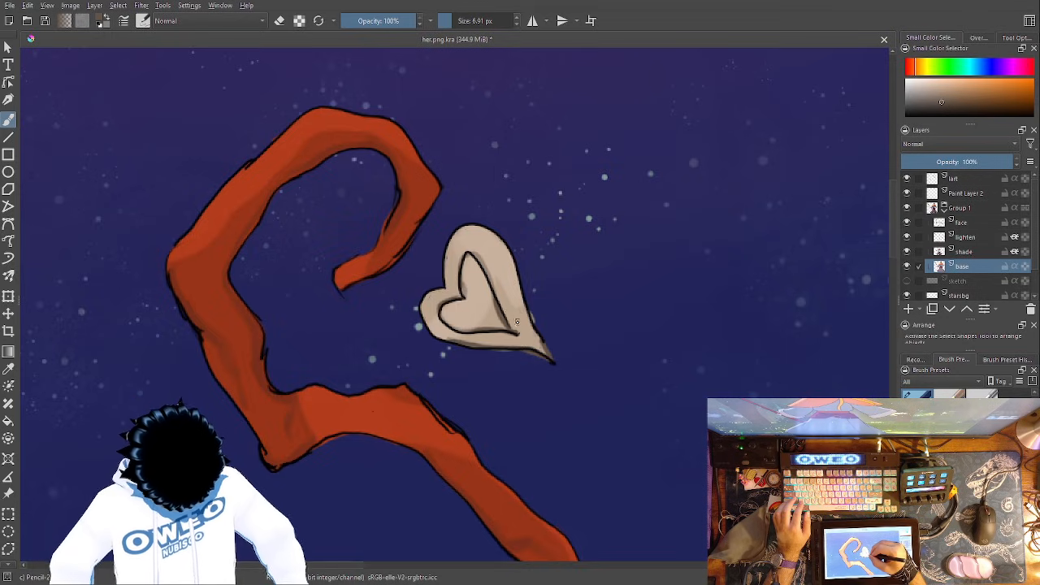
{"action": "left_click_drag", "start_coordinate": [529, 337], "coordinate": [529, 334]}
{"action": "left_click_drag", "start_coordinate": [540, 352], "coordinate": [537, 337]}
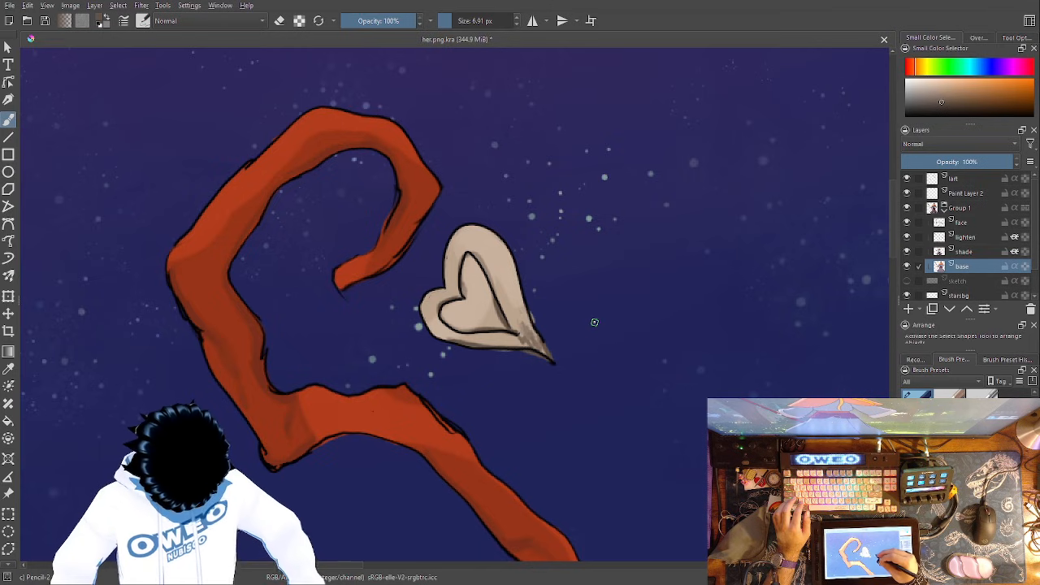
- Switch to the Blender Blur brush, set its size to 9.84 px and soften the heart's shading
{"action": "right_click", "coordinate": [588, 249]}
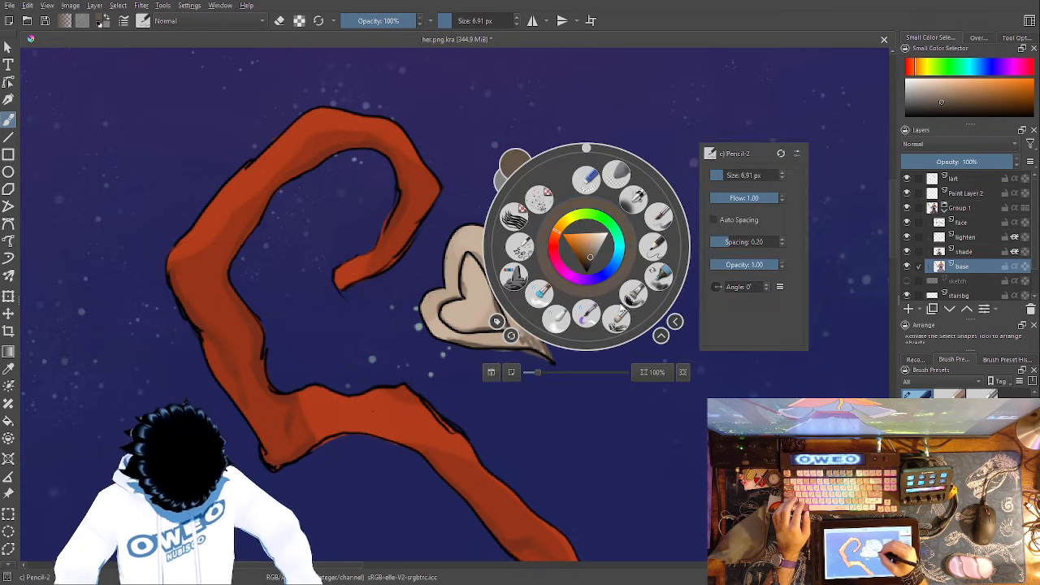
{"action": "left_click", "coordinate": [548, 292]}
{"action": "right_click", "coordinate": [550, 297]}
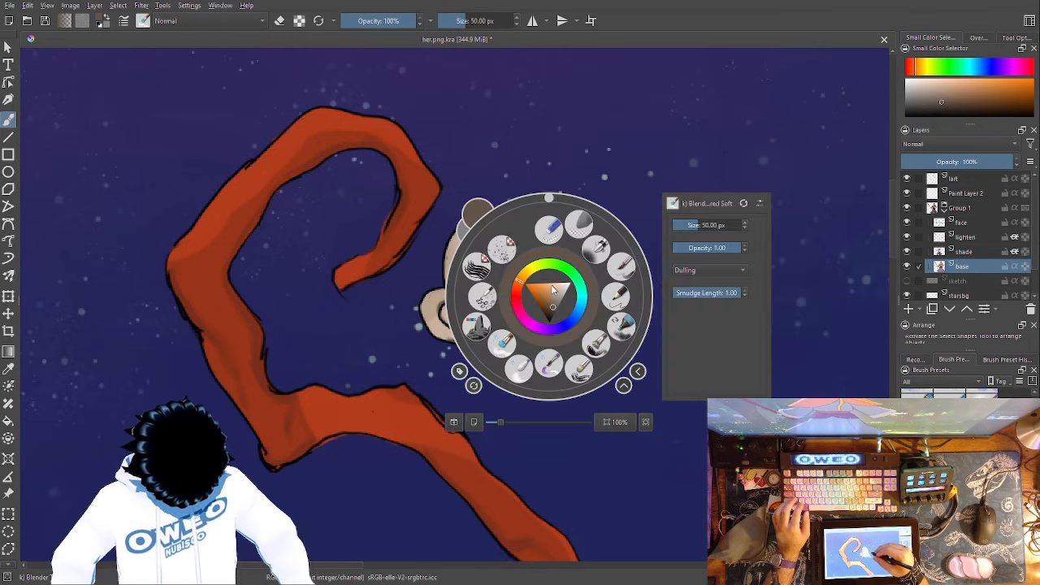
{"action": "left_click", "coordinate": [502, 341]}
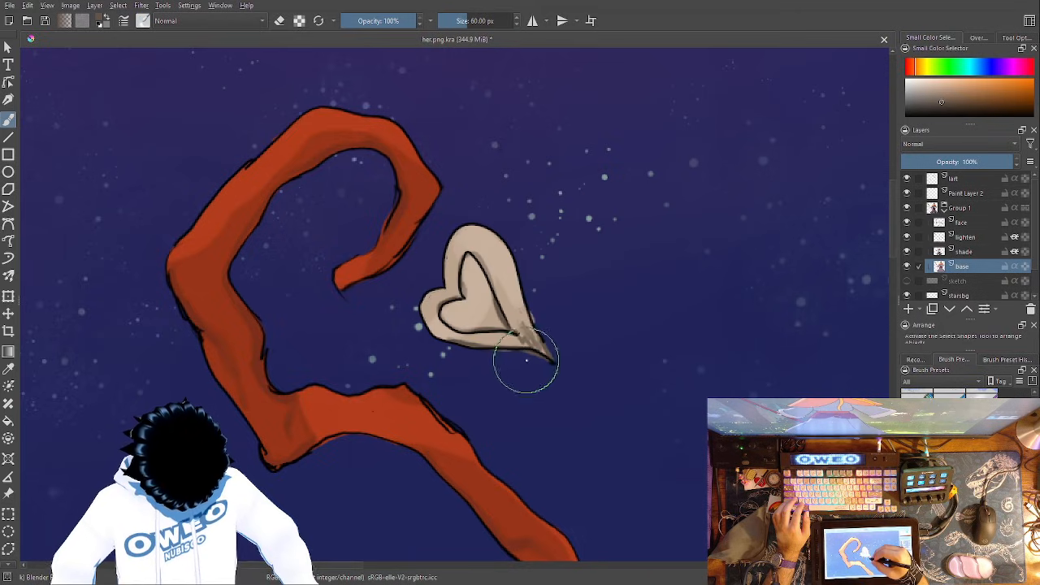
{"action": "right_click", "coordinate": [529, 354]}
{"action": "left_click_drag", "start_coordinate": [674, 287], "coordinate": [667, 286]}
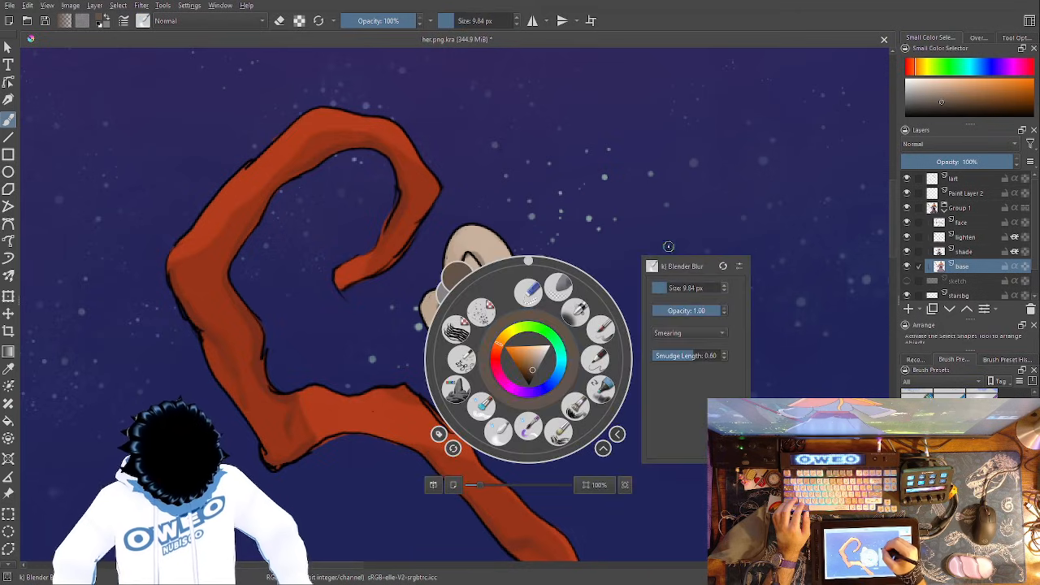
{"action": "left_click", "coordinate": [666, 245]}
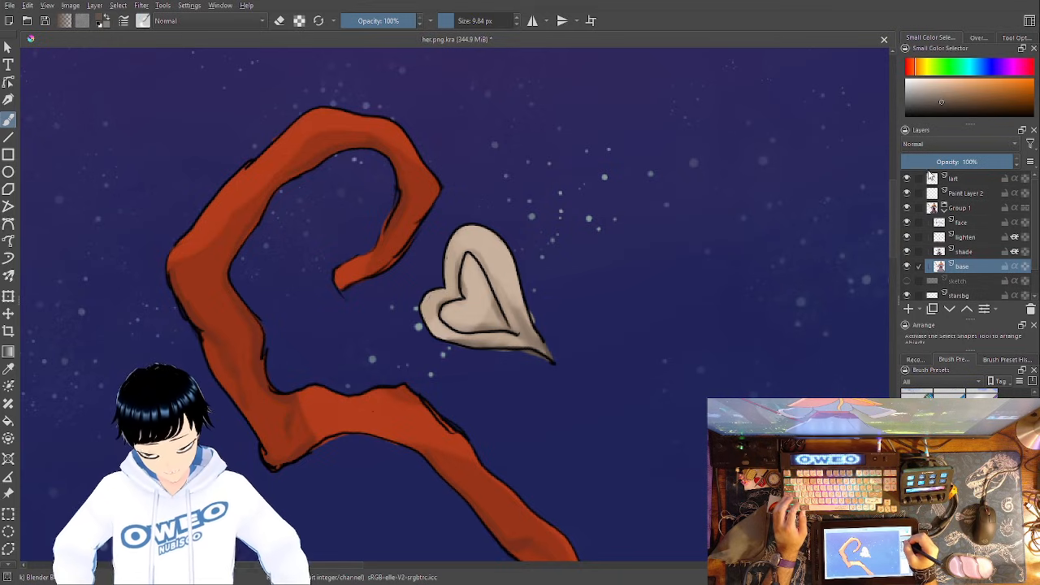
- Hide the line-art layer and inspect the whole painting without outlines
{"action": "left_click", "coordinate": [907, 178]}
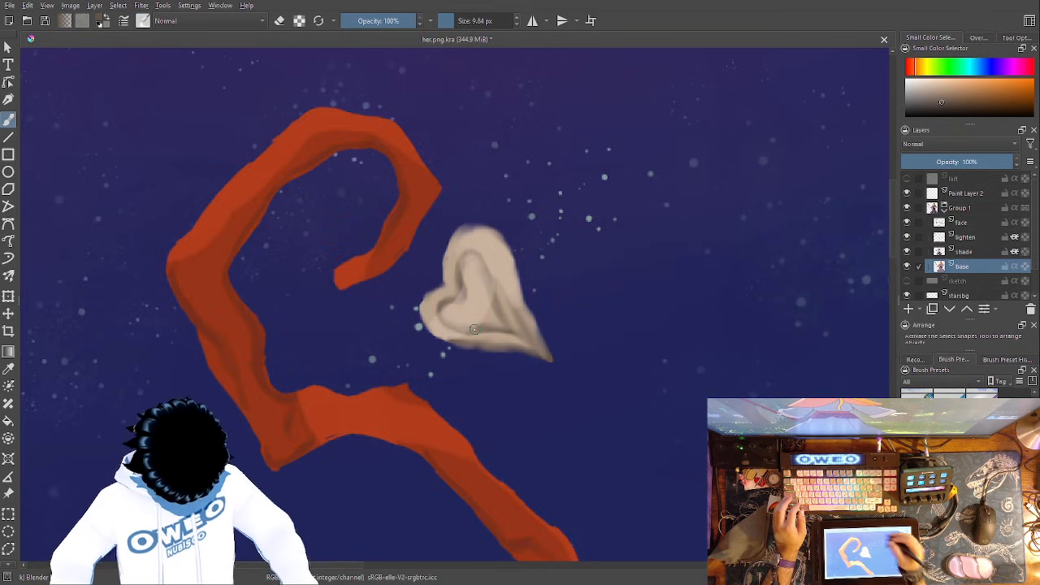
{"action": "key", "text": "ctrl+minus"}
{"action": "key", "text": "ctrl+minus"}
{"action": "key", "text": "ctrl+minus"}
{"action": "key", "text": "ctrl+minus"}
{"action": "key", "text": "ctrl+minus"}
{"action": "key", "text": "ctrl+minus"}
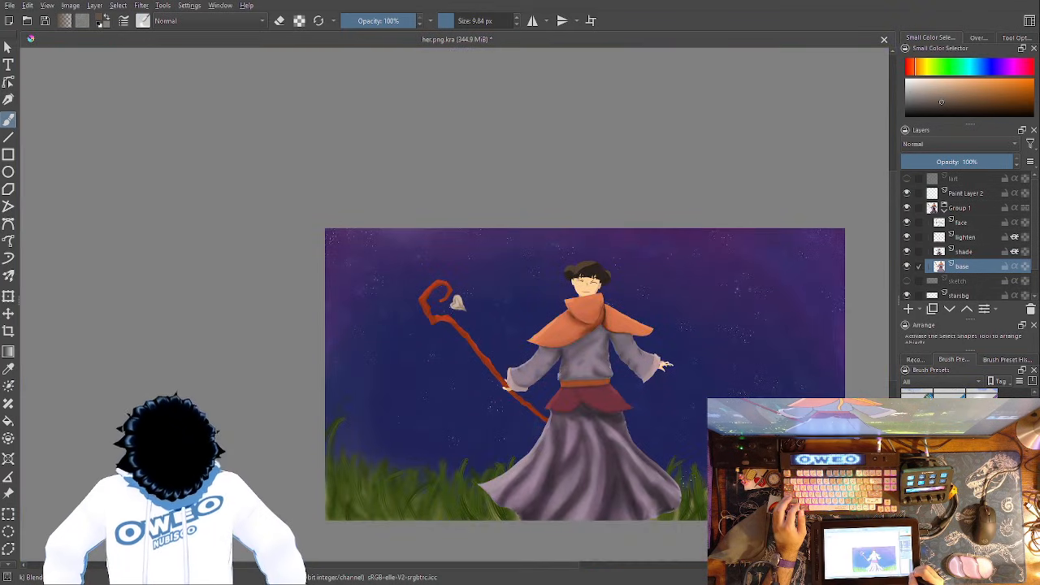
{"action": "left_click_drag", "start_coordinate": [596, 418], "coordinate": [489, 366]}
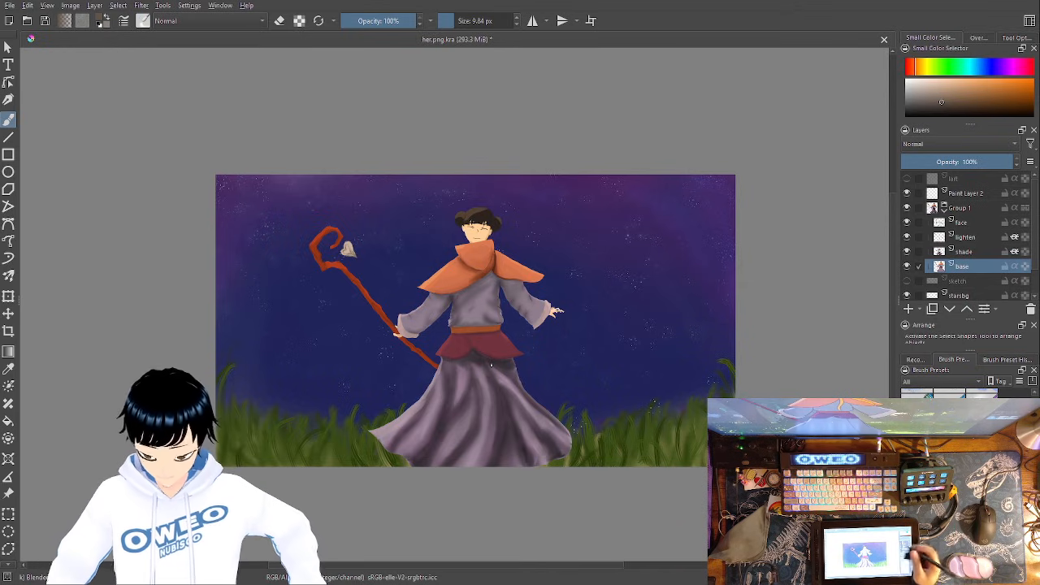
{"action": "left_click_drag", "start_coordinate": [650, 409], "coordinate": [594, 359]}
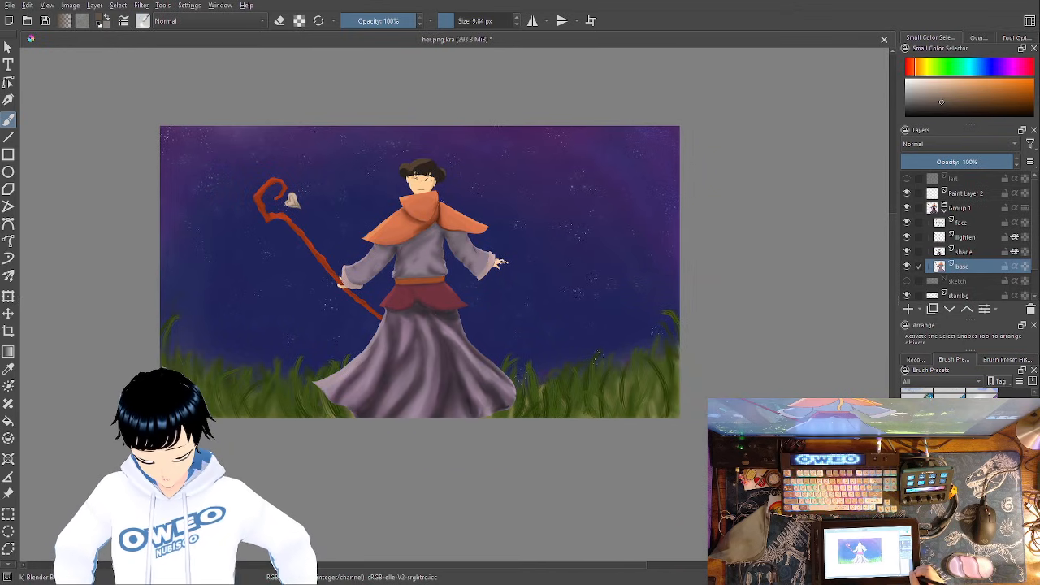
- Sample the greyish purple near the robe top's lower hem, just above the orange belt, as the painting colour
{"action": "key", "text": "minus"}
{"action": "key", "text": "plus"}
{"action": "key", "text": "plus"}
{"action": "key", "text": "plus"}
{"action": "key", "text": "plus"}
{"action": "key", "text": "plus"}
{"action": "key", "text": "plus"}
{"action": "left_click_drag", "start_coordinate": [374, 183], "coordinate": [568, 374]}
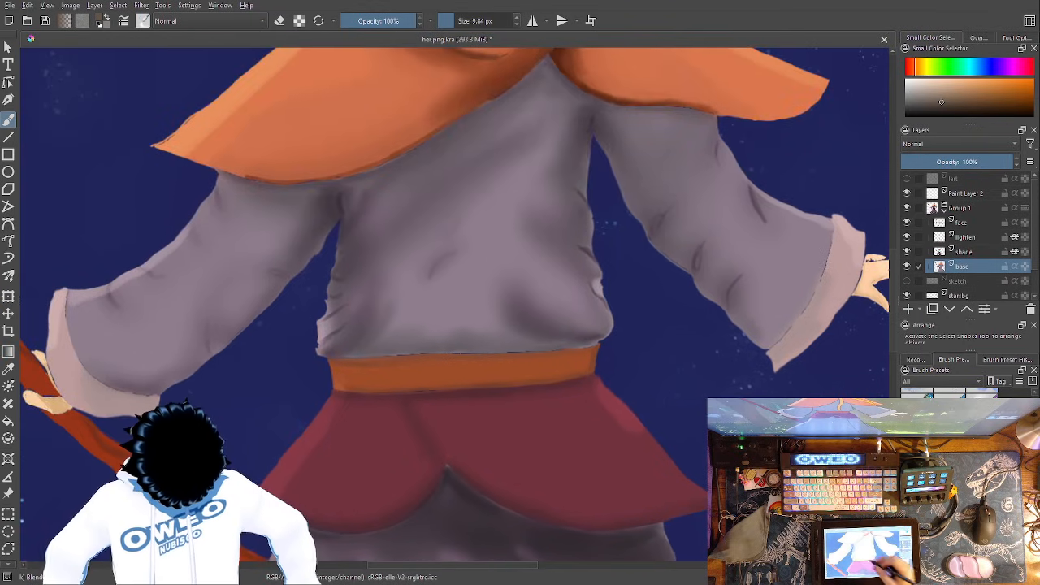
{"action": "left_click", "coordinate": [10, 368]}
{"action": "left_click", "coordinate": [497, 321]}
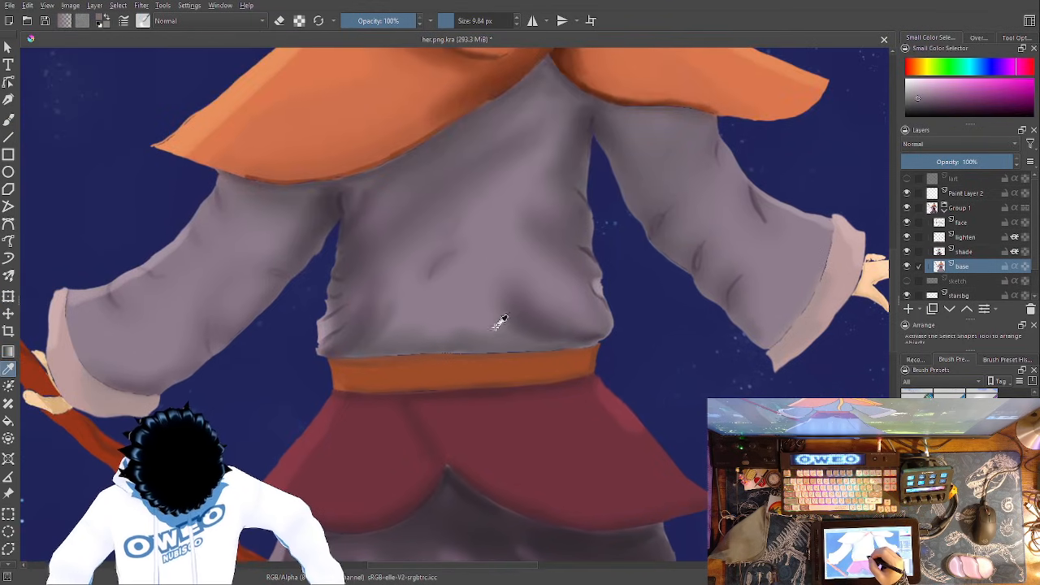
{"action": "key", "text": "plus"}
{"action": "key", "text": "plus"}
{"action": "key", "text": "plus"}
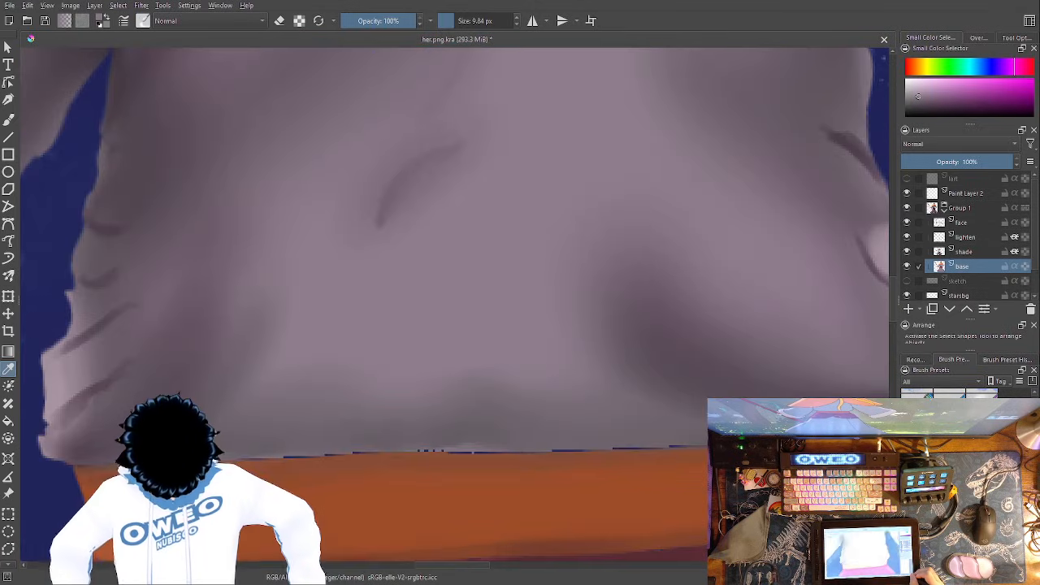
{"action": "left_click", "coordinate": [573, 405]}
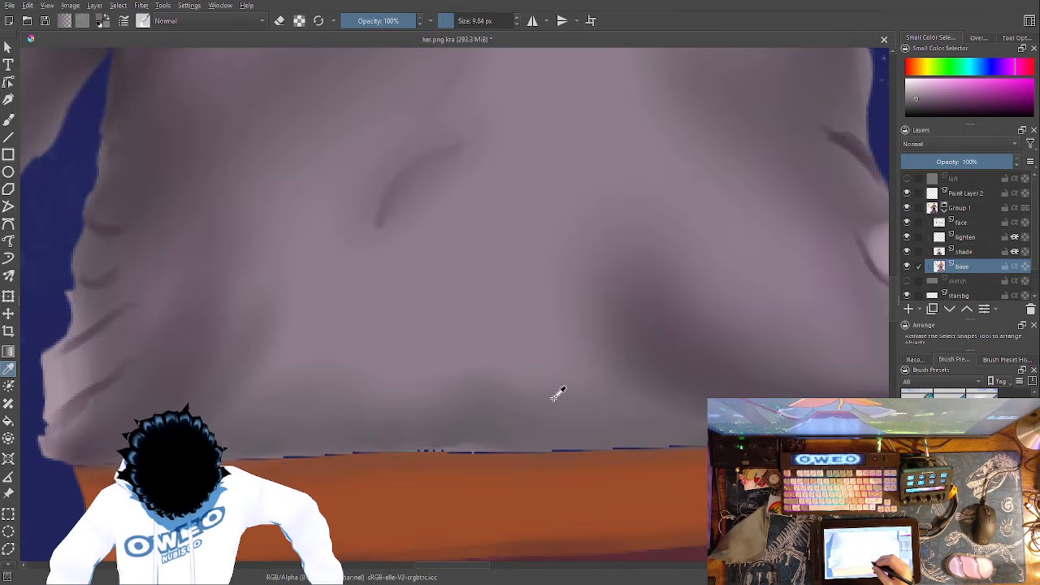
- Return to the Freehand Brush with the Pencil-2 preset and set its size to 3.43 px
{"action": "left_click", "coordinate": [12, 116]}
{"action": "right_click", "coordinate": [655, 388]}
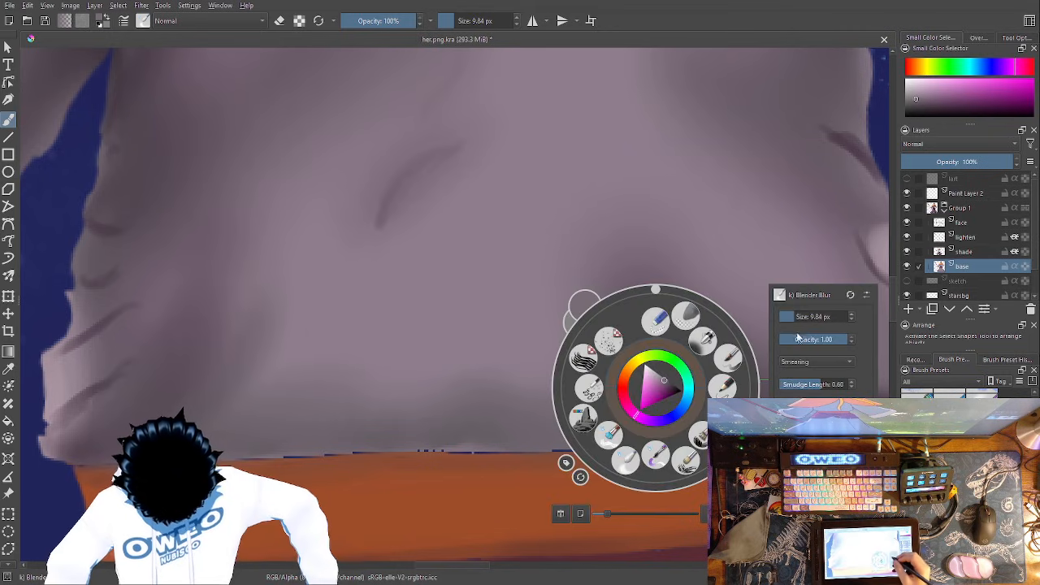
{"action": "left_click", "coordinate": [723, 388]}
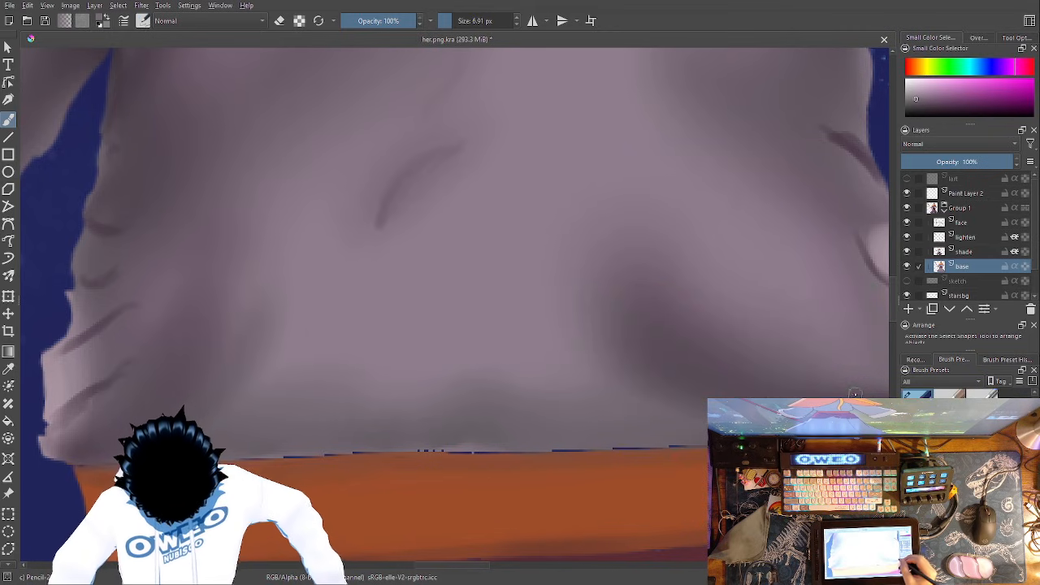
{"action": "left_click_drag", "start_coordinate": [662, 419], "coordinate": [559, 376]}
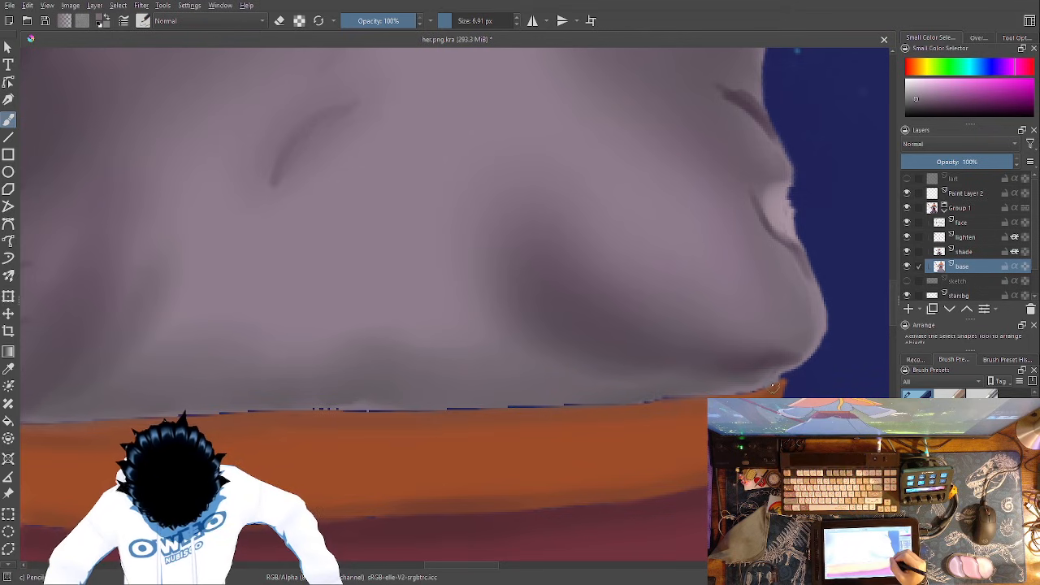
{"action": "right_click", "coordinate": [759, 355]}
{"action": "left_click_drag", "start_coordinate": [795, 282], "coordinate": [803, 278]}
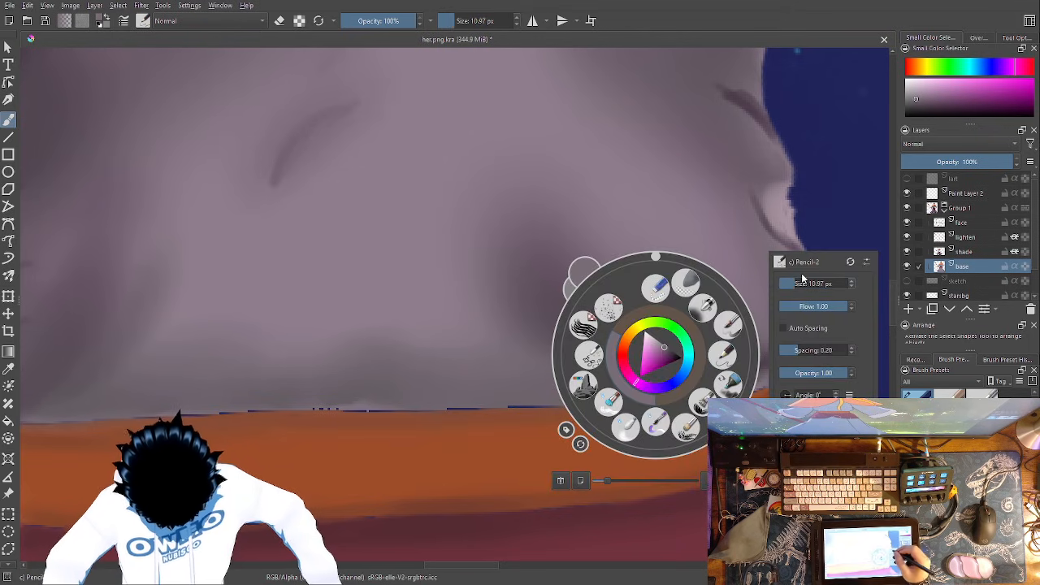
{"action": "left_click", "coordinate": [800, 280]}
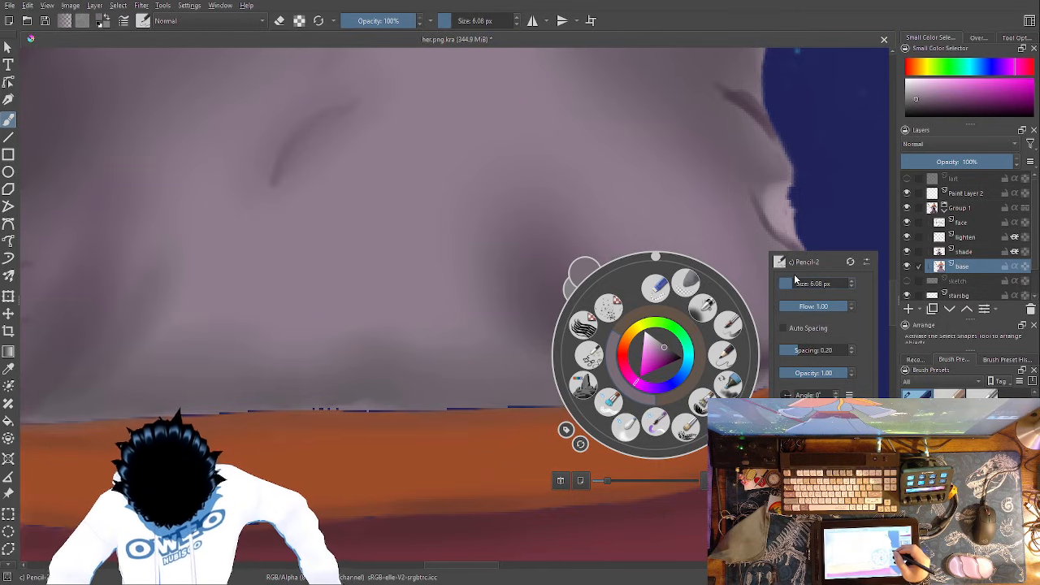
{"action": "left_click_drag", "start_coordinate": [794, 280], "coordinate": [793, 282]}
{"action": "right_click", "coordinate": [757, 352]}
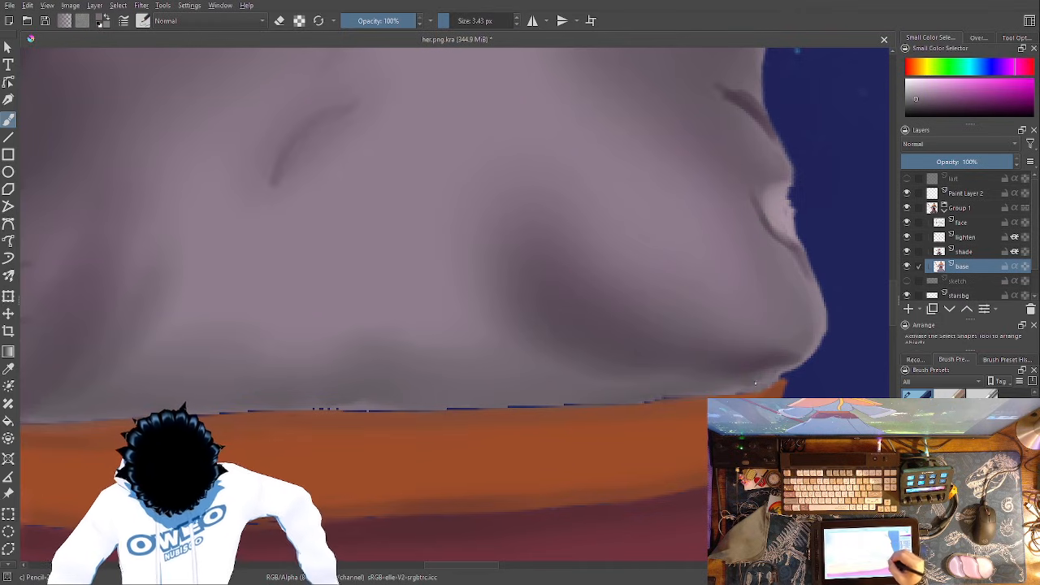
- Paint greyish purple over the blue gaps between the robe top's hem and the orange belt
{"action": "left_click_drag", "start_coordinate": [719, 393], "coordinate": [333, 408]}
{"action": "left_click_drag", "start_coordinate": [592, 446], "coordinate": [773, 429]}
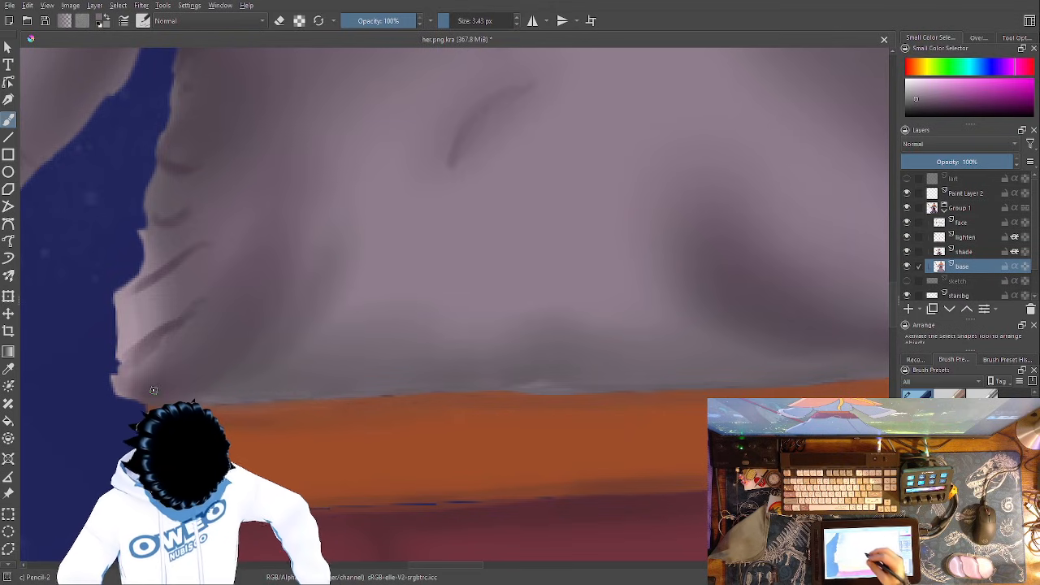
{"action": "left_click_drag", "start_coordinate": [403, 459], "coordinate": [300, 380]}
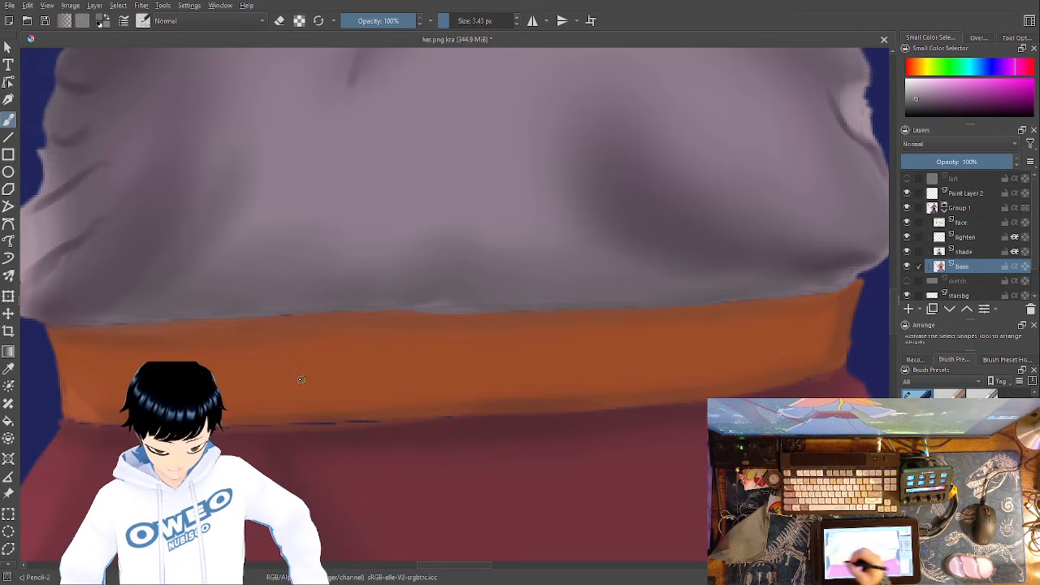
- Sample the dark red below the belt and paint over the blue gaps along the belt's lower edge
{"action": "left_click", "coordinate": [8, 368]}
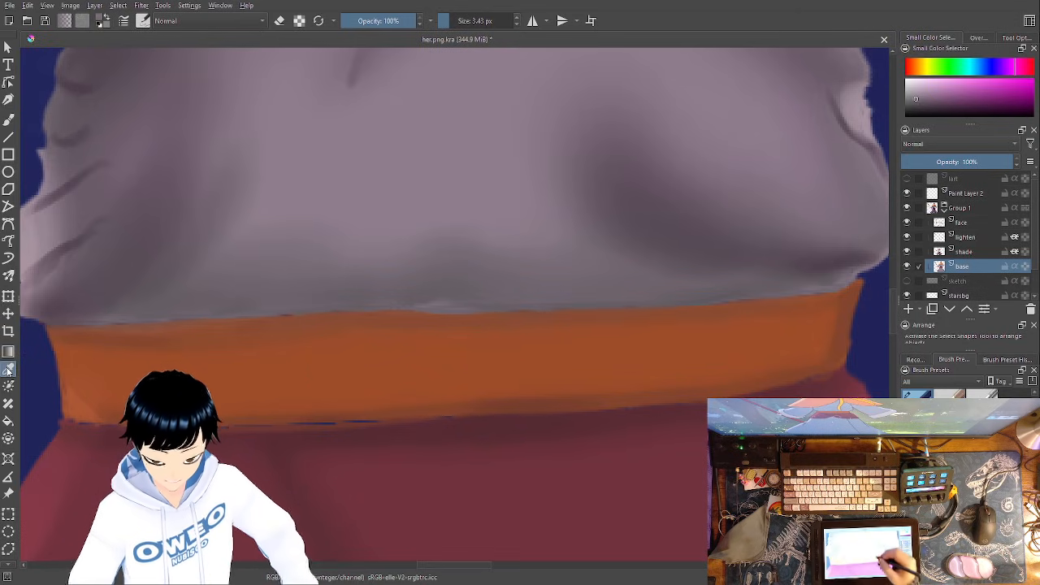
{"action": "left_click", "coordinate": [547, 456]}
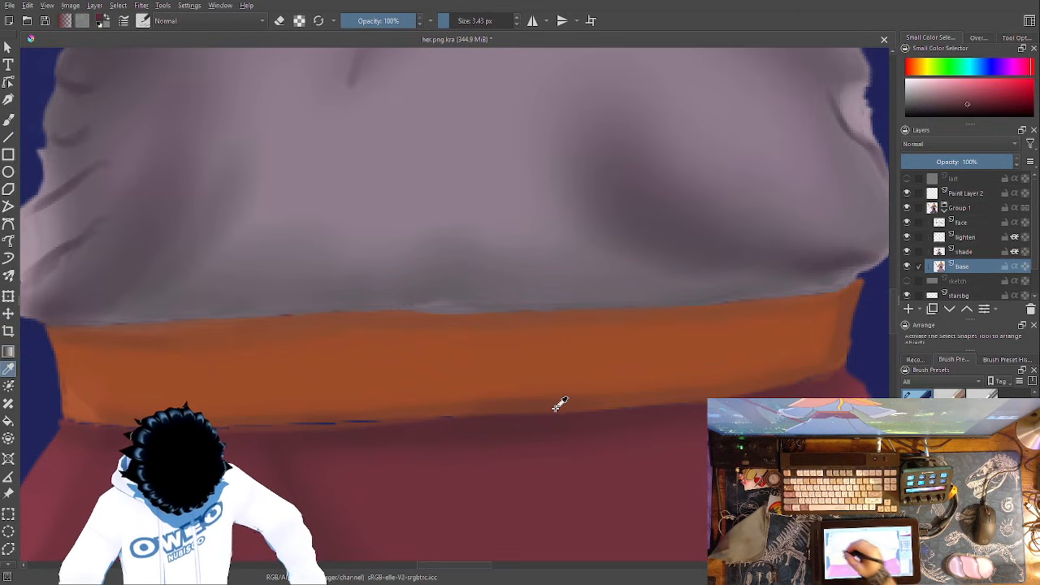
{"action": "left_click", "coordinate": [8, 122]}
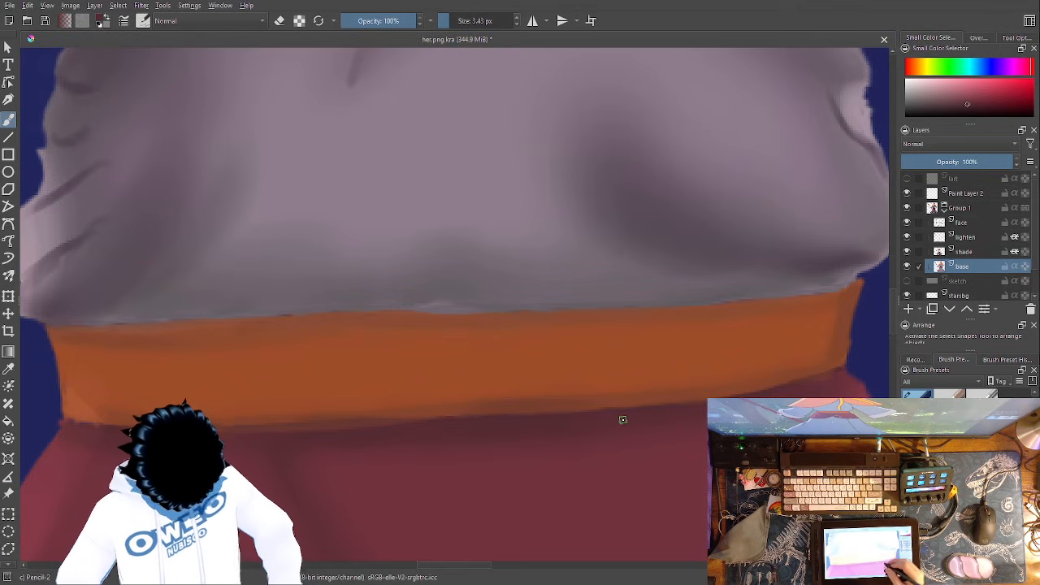
- Sample the belt's orange-brown and clean up the belt's upper edge along the robe hem with Pencil-2
{"action": "left_click", "coordinate": [8, 368]}
{"action": "left_click", "coordinate": [288, 323]}
{"action": "left_click", "coordinate": [290, 323]}
{"action": "left_click_drag", "start_coordinate": [297, 320], "coordinate": [301, 314]}
{"action": "key", "text": "b"}
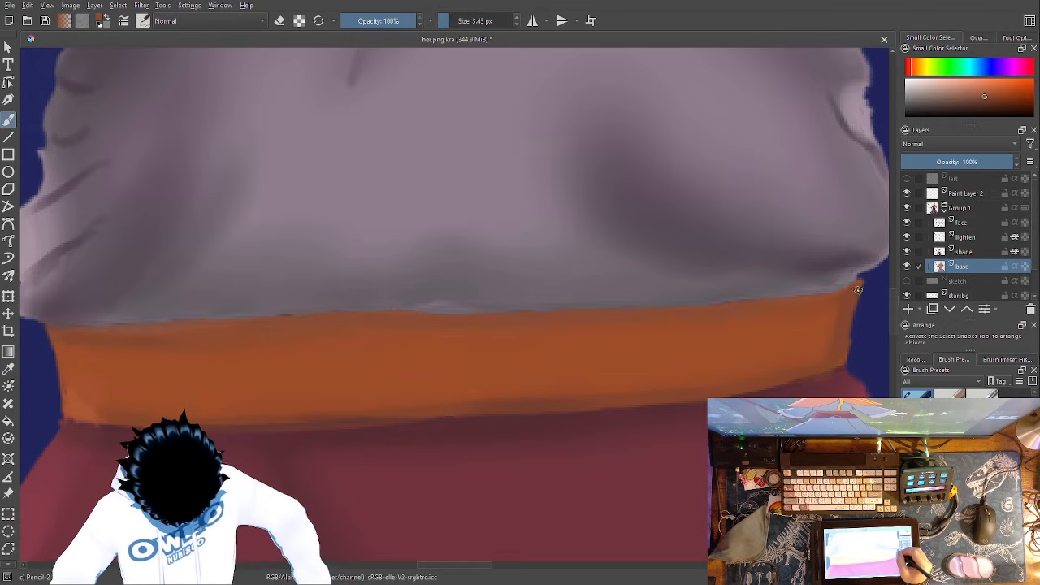
{"action": "left_click_drag", "start_coordinate": [828, 295], "coordinate": [637, 308]}
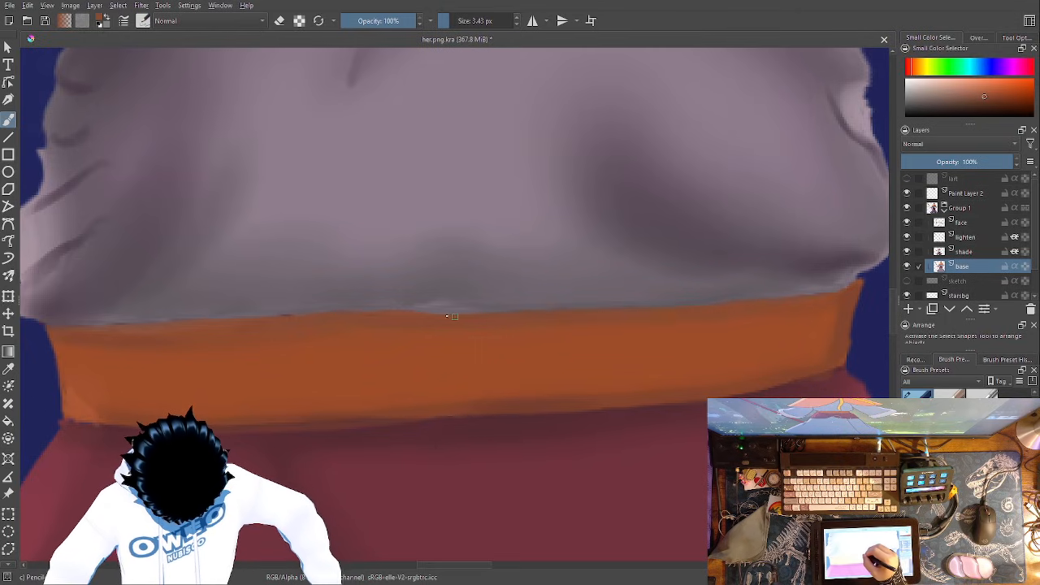
{"action": "left_click_drag", "start_coordinate": [252, 320], "coordinate": [195, 322]}
{"action": "left_click_drag", "start_coordinate": [123, 325], "coordinate": [52, 330]}
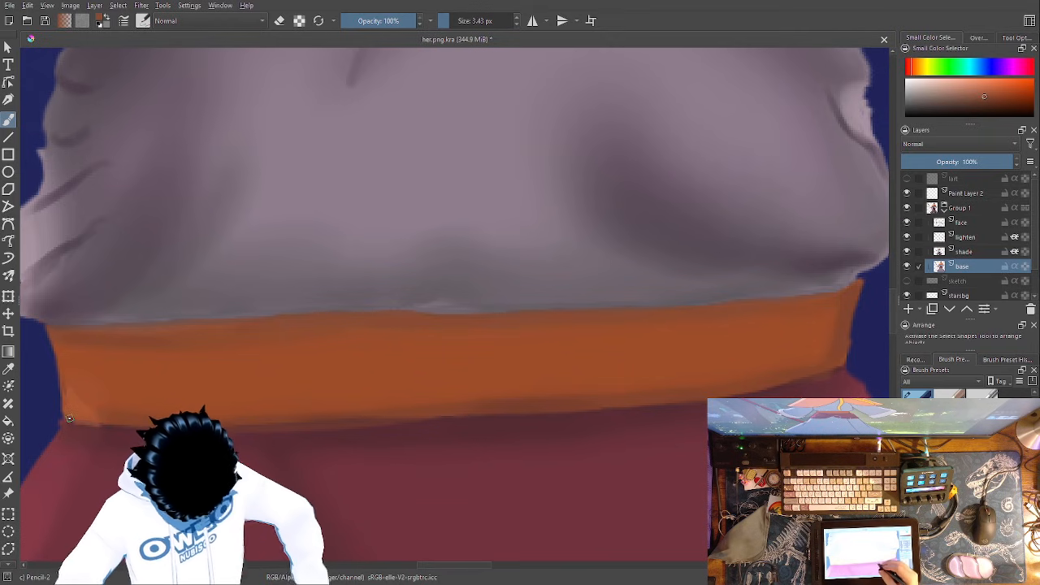
- Try to sketch a narrow rectangular buckle in yellowish brown on the middle of the orange belt with Pencil-2
{"action": "right_click", "coordinate": [597, 416]}
{"action": "left_click_drag", "start_coordinate": [569, 395], "coordinate": [594, 420]}
{"action": "left_click", "coordinate": [596, 404]}
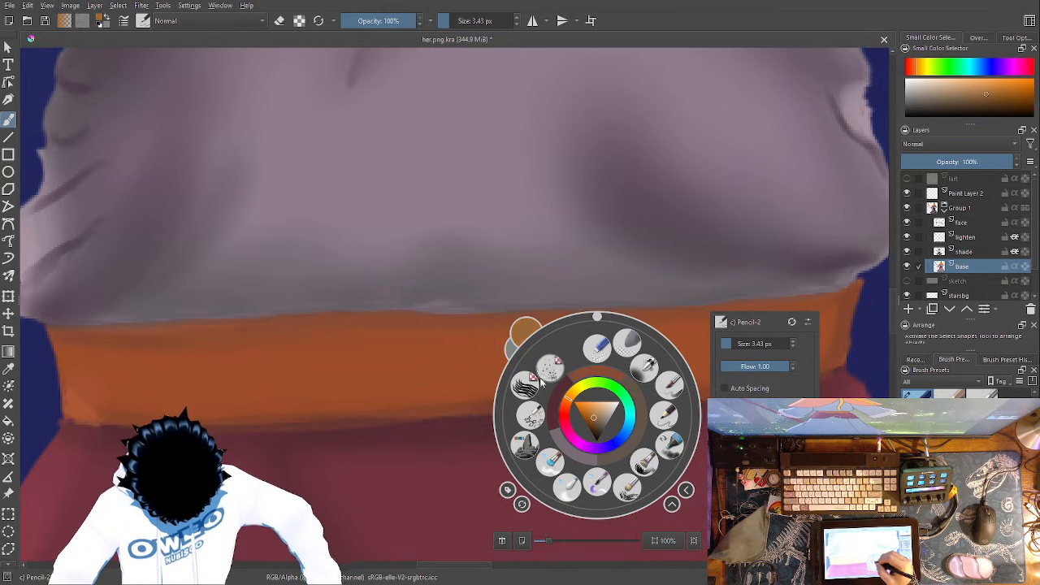
{"action": "left_click", "coordinate": [437, 353]}
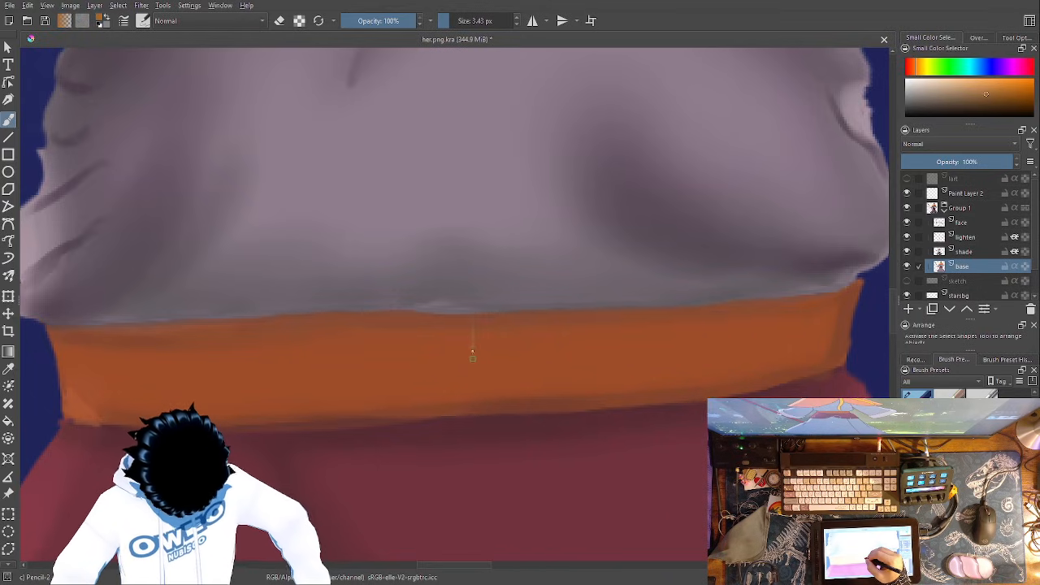
{"action": "left_click_drag", "start_coordinate": [470, 325], "coordinate": [470, 395]}
{"action": "left_click_drag", "start_coordinate": [466, 317], "coordinate": [469, 418]}
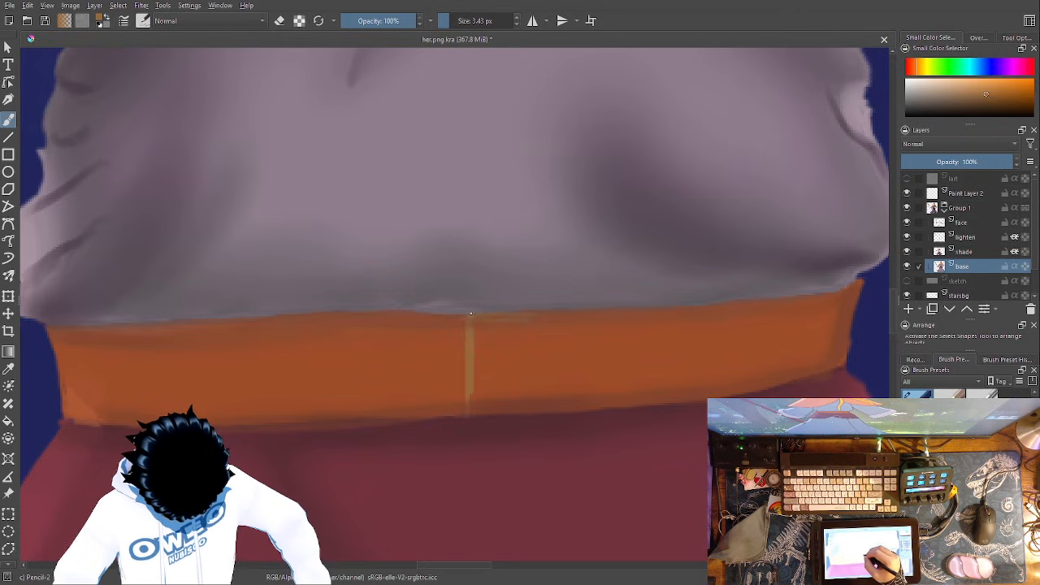
{"action": "left_click_drag", "start_coordinate": [535, 323], "coordinate": [534, 395]}
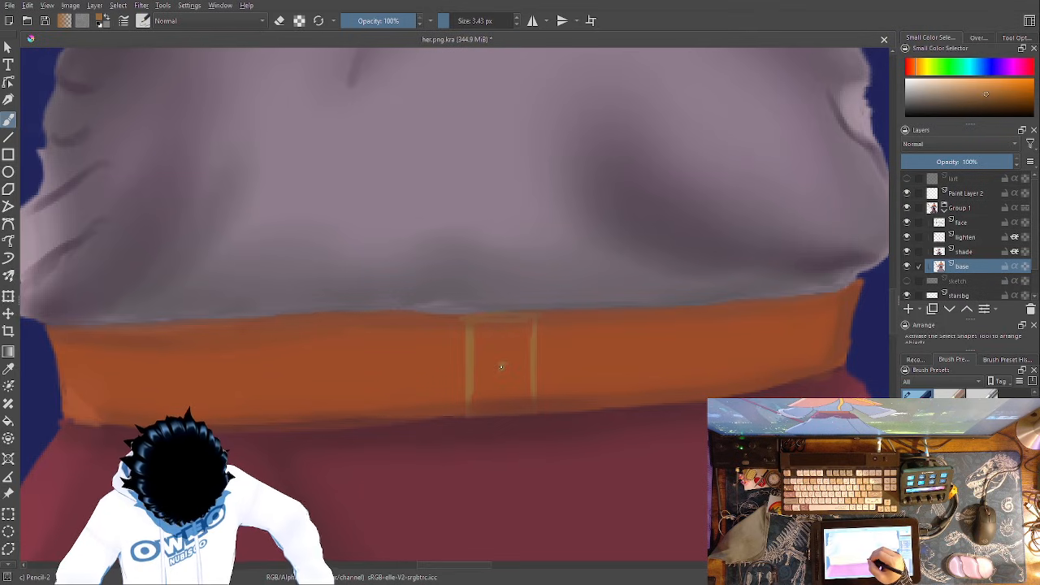
- Try to sketch a rounded belt tip beside the buckle in reddish brown and fill it with Wet Paint Details at 15 px
{"action": "right_click", "coordinate": [514, 361]}
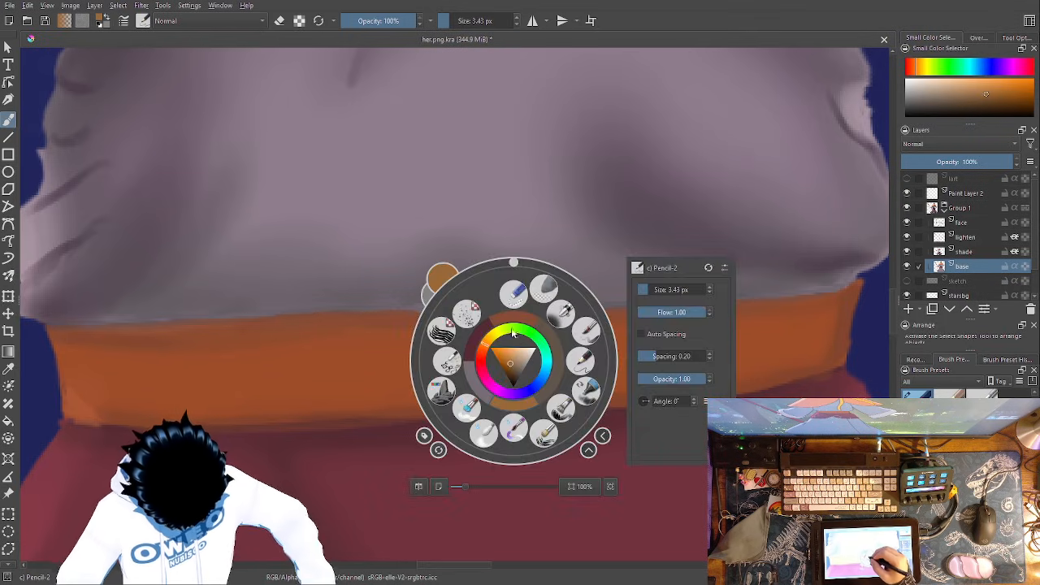
{"action": "left_click", "coordinate": [525, 320]}
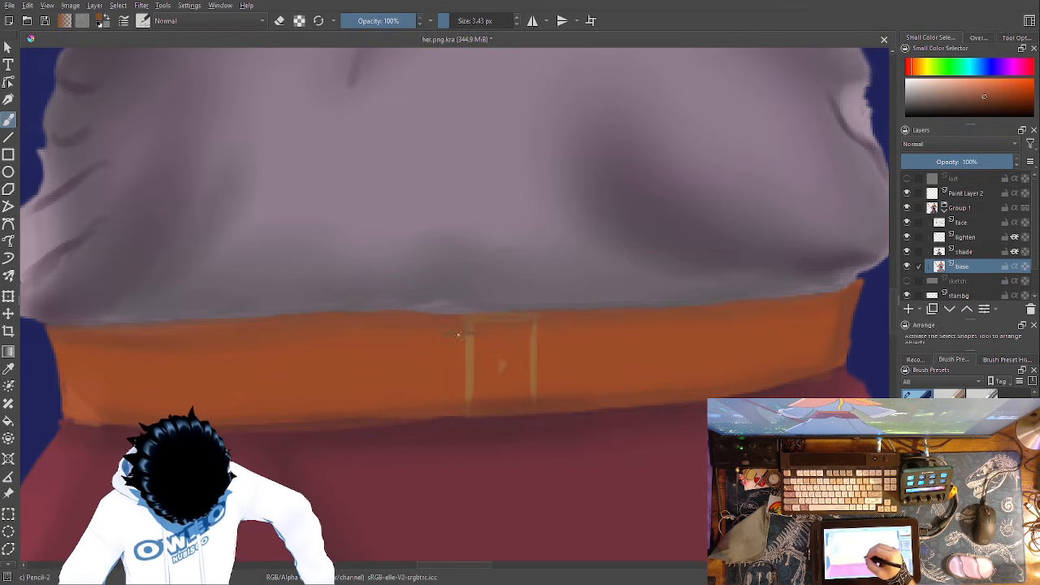
{"action": "left_click_drag", "start_coordinate": [453, 339], "coordinate": [456, 404]}
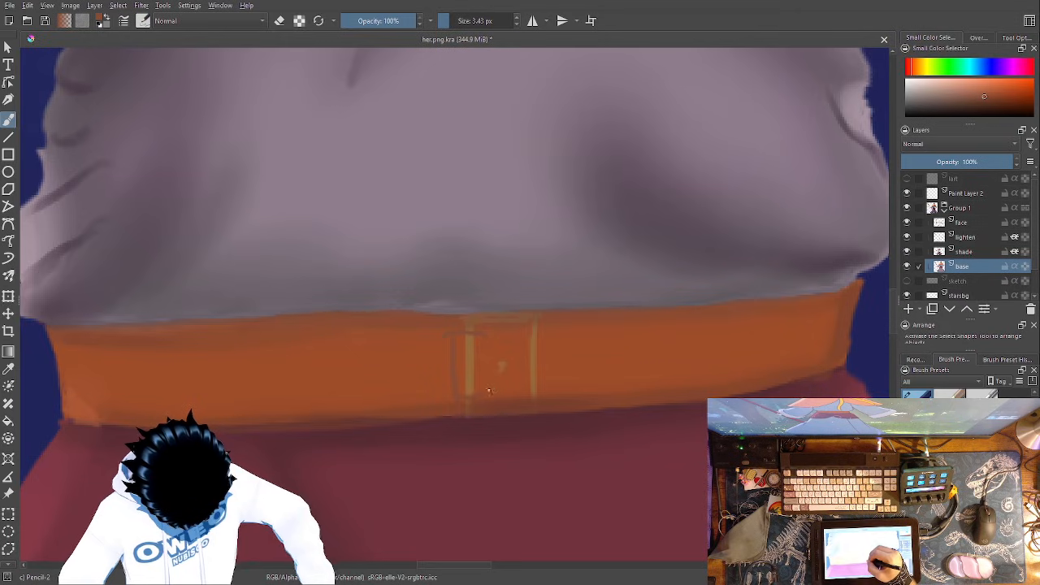
{"action": "left_click_drag", "start_coordinate": [478, 347], "coordinate": [460, 360]}
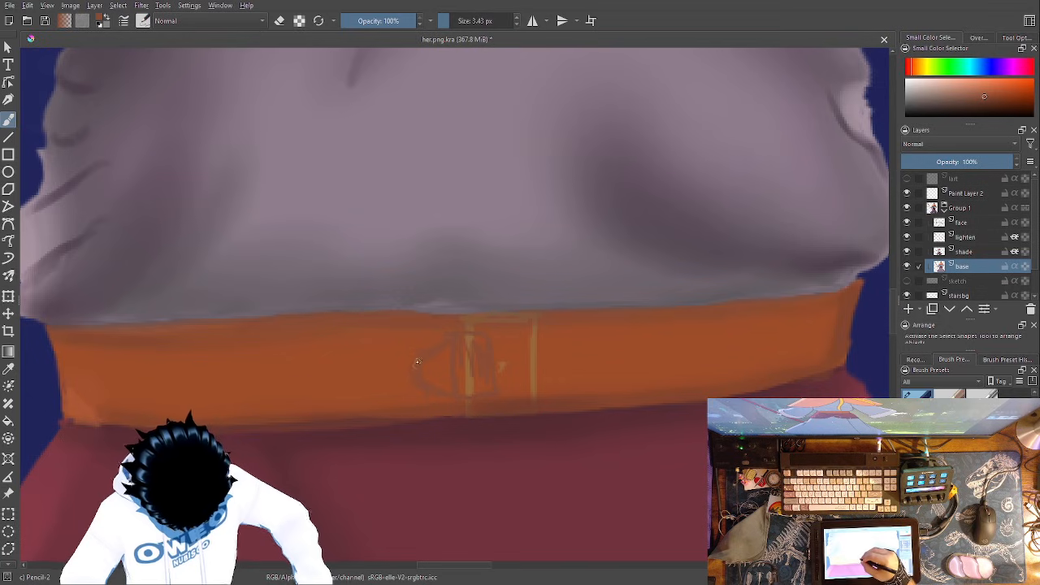
{"action": "right_click", "coordinate": [477, 347]}
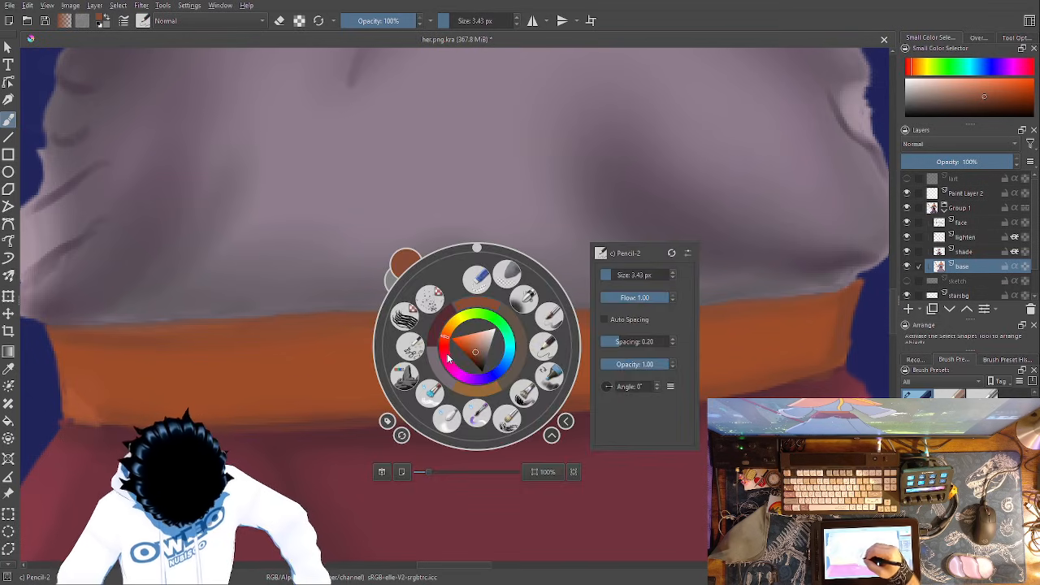
{"action": "left_click", "coordinate": [509, 417]}
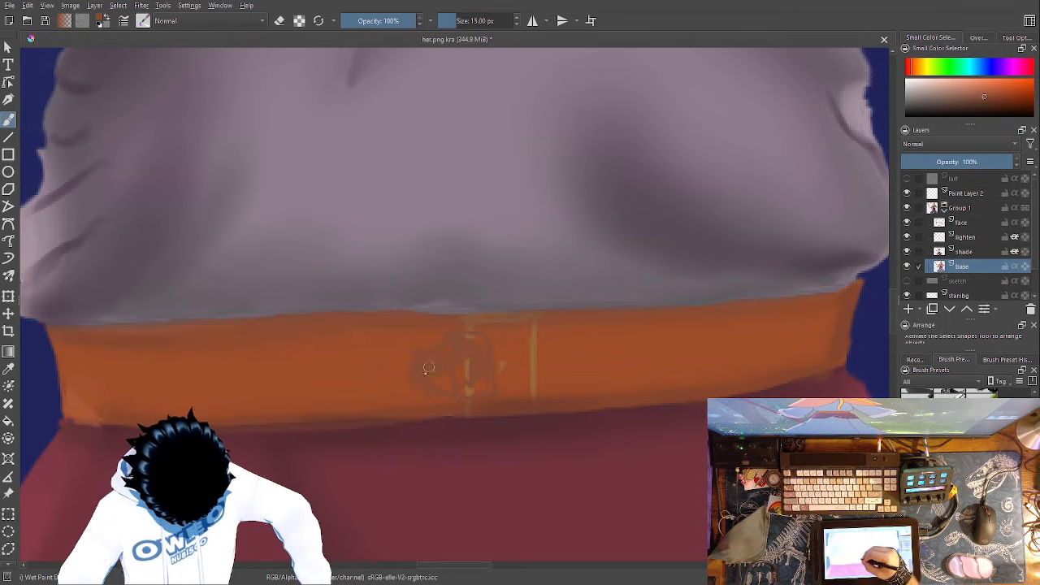
{"action": "mouse_move", "coordinate": [445, 384]}
{"action": "left_mouse_down"}
{"action": "mouse_move", "coordinate": [484, 382]}
{"action": "mouse_move", "coordinate": [474, 349]}
{"action": "mouse_move", "coordinate": [461, 373]}
{"action": "mouse_move", "coordinate": [431, 371]}
{"action": "mouse_move", "coordinate": [478, 342]}
{"action": "mouse_move", "coordinate": [483, 374]}
{"action": "mouse_move", "coordinate": [481, 357]}
{"action": "mouse_move", "coordinate": [449, 352]}
{"action": "left_mouse_up"}
- Sample the belt's orange-brown and paint over the reddish-brown tip and the buckle's adjoining line
{"action": "right_click", "coordinate": [628, 383]}
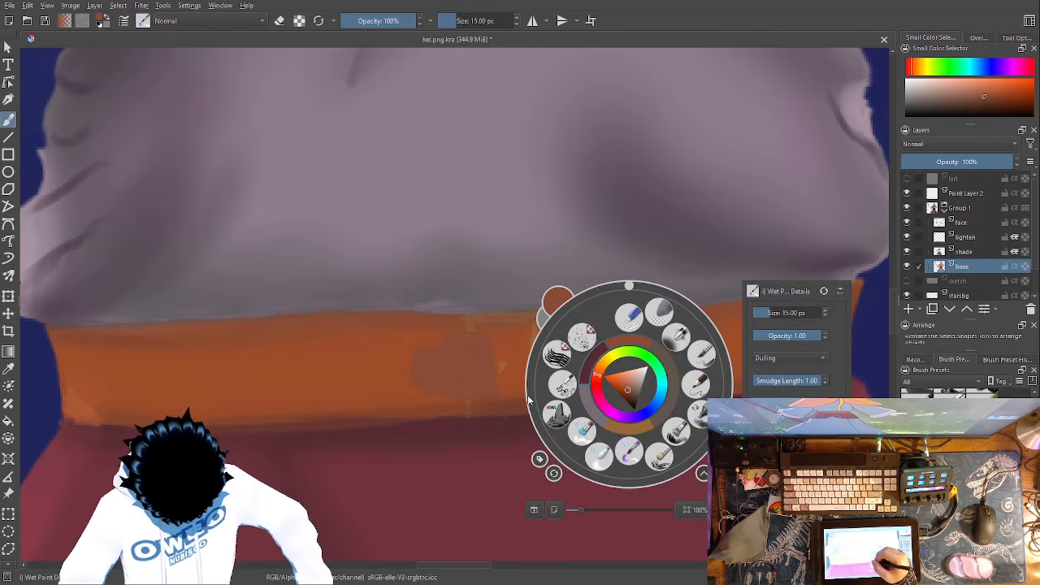
{"action": "key", "text": "p"}
{"action": "left_click", "coordinate": [365, 356]}
{"action": "left_click", "coordinate": [355, 360]}
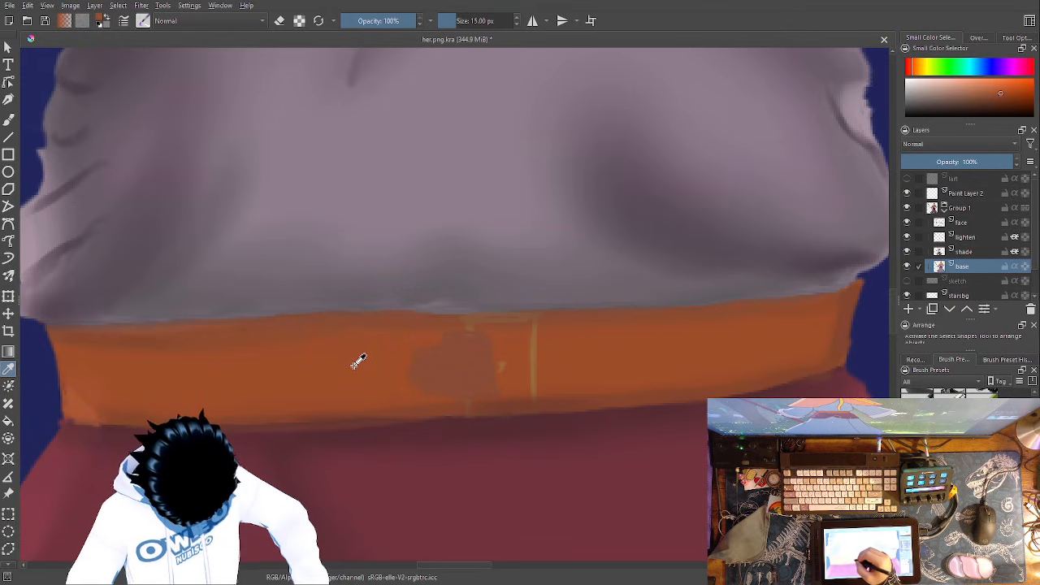
{"action": "key", "text": "b"}
{"action": "mouse_move", "coordinate": [489, 344]}
{"action": "left_mouse_down"}
{"action": "mouse_move", "coordinate": [491, 377]}
{"action": "mouse_move", "coordinate": [491, 343]}
{"action": "mouse_move", "coordinate": [451, 345]}
{"action": "mouse_move", "coordinate": [442, 368]}
{"action": "mouse_move", "coordinate": [409, 382]}
{"action": "mouse_move", "coordinate": [446, 372]}
{"action": "mouse_move", "coordinate": [433, 379]}
{"action": "mouse_move", "coordinate": [466, 391]}
{"action": "mouse_move", "coordinate": [443, 388]}
{"action": "mouse_move", "coordinate": [490, 386]}
{"action": "mouse_move", "coordinate": [464, 371]}
{"action": "mouse_move", "coordinate": [475, 363]}
{"action": "mouse_move", "coordinate": [422, 369]}
{"action": "mouse_move", "coordinate": [433, 395]}
{"action": "mouse_move", "coordinate": [437, 369]}
{"action": "left_mouse_up"}
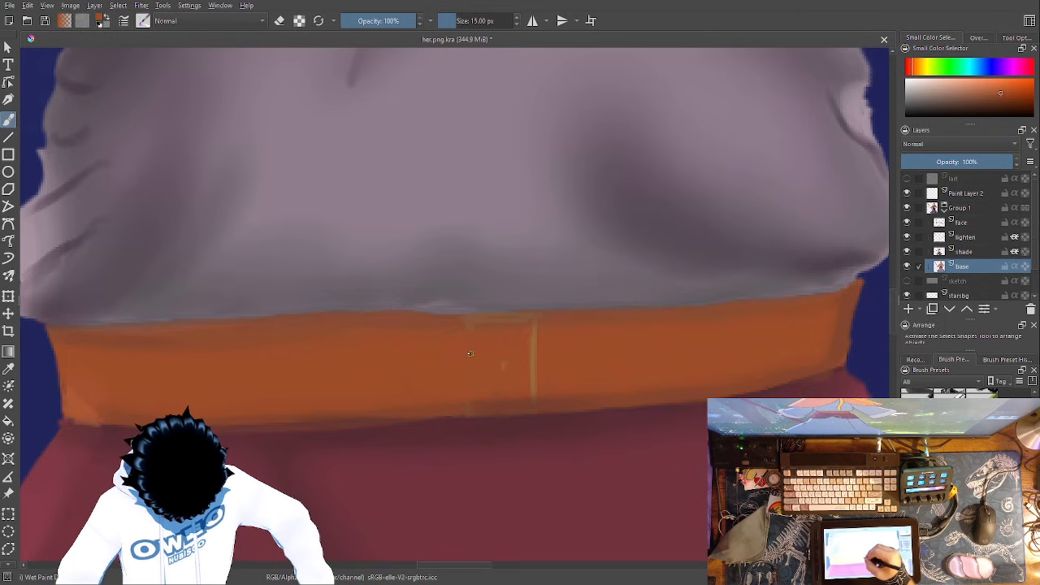
- Try to outline a larger pointed belt tip on the belt in darker brown with Pencil-2 at 3.43 px
{"action": "right_click", "coordinate": [575, 384]}
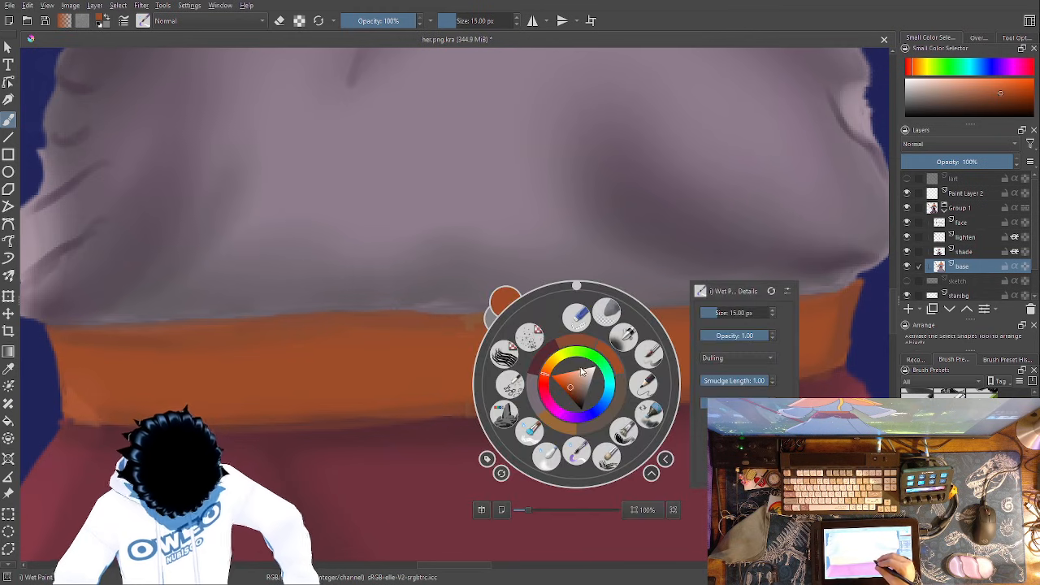
{"action": "right_click", "coordinate": [587, 343]}
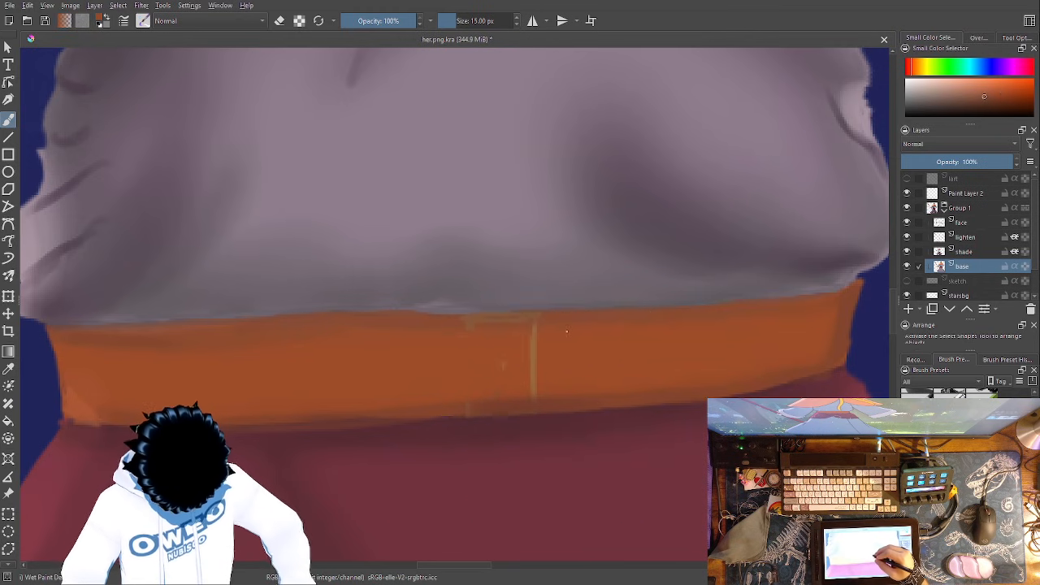
{"action": "right_click", "coordinate": [568, 328]}
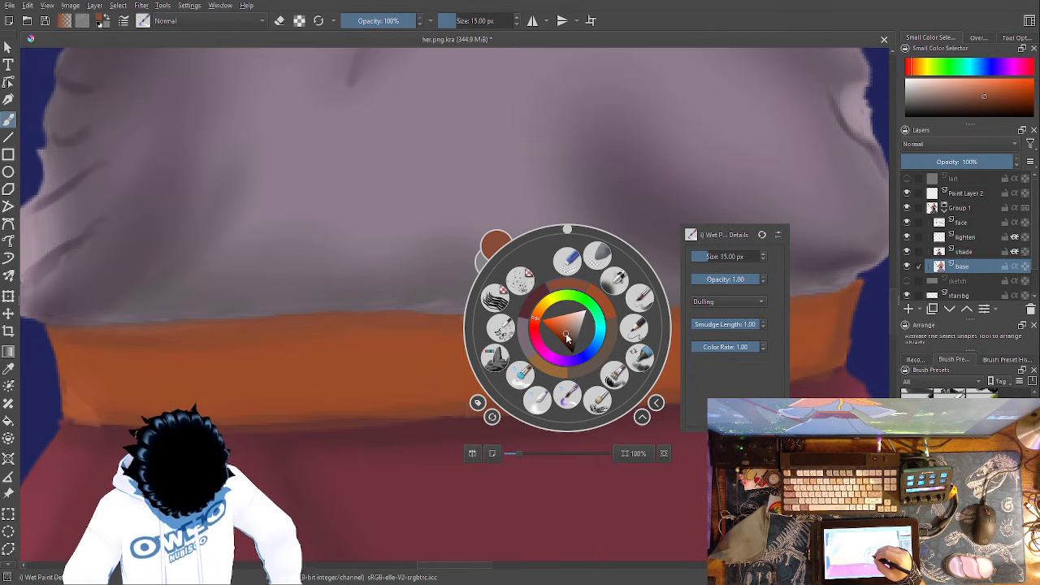
{"action": "left_click_drag", "start_coordinate": [565, 340], "coordinate": [567, 334]}
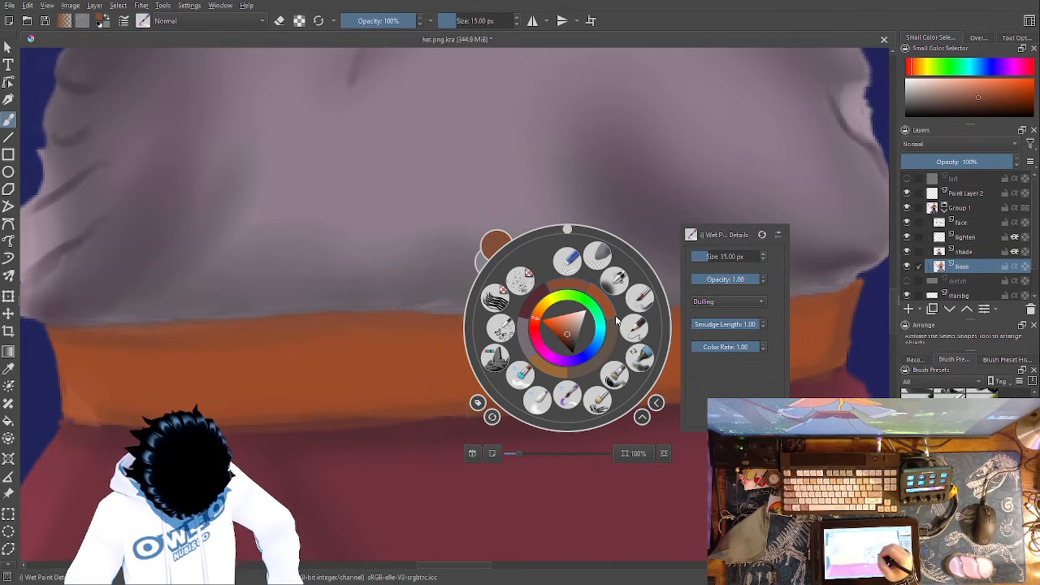
{"action": "left_click", "coordinate": [639, 323]}
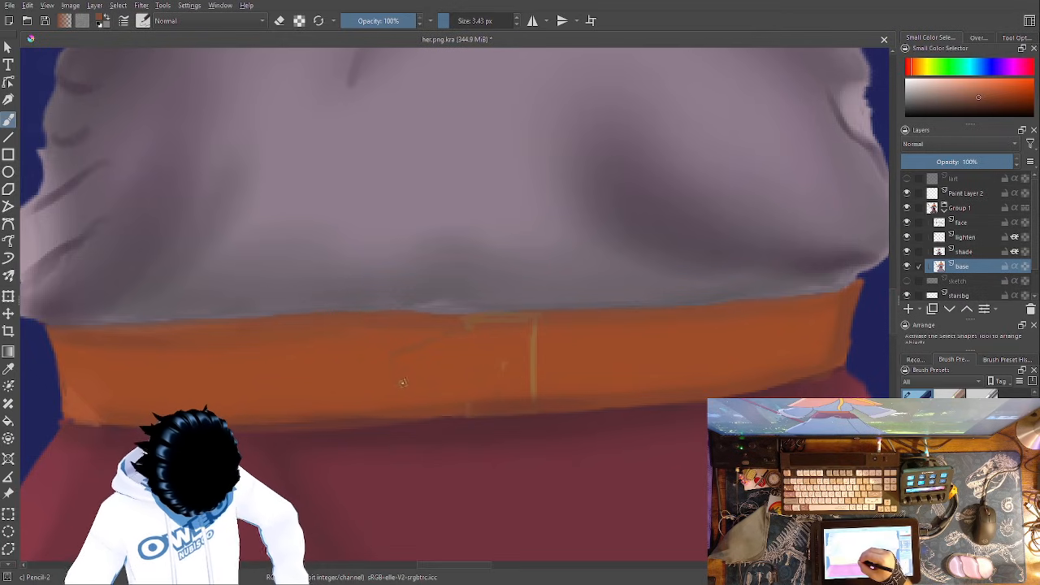
{"action": "left_click_drag", "start_coordinate": [394, 354], "coordinate": [433, 393]}
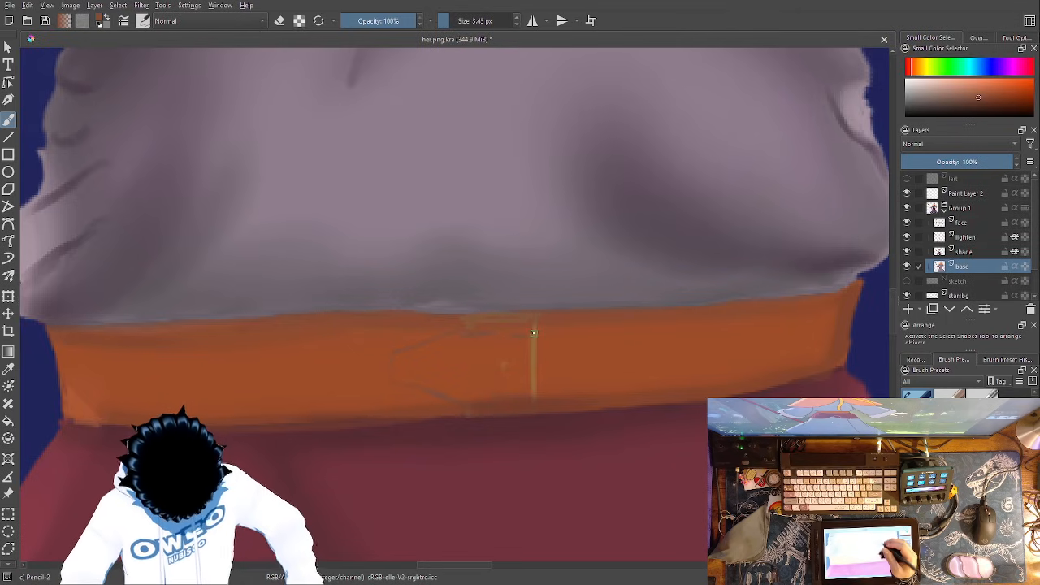
{"action": "left_click", "coordinate": [533, 294]}
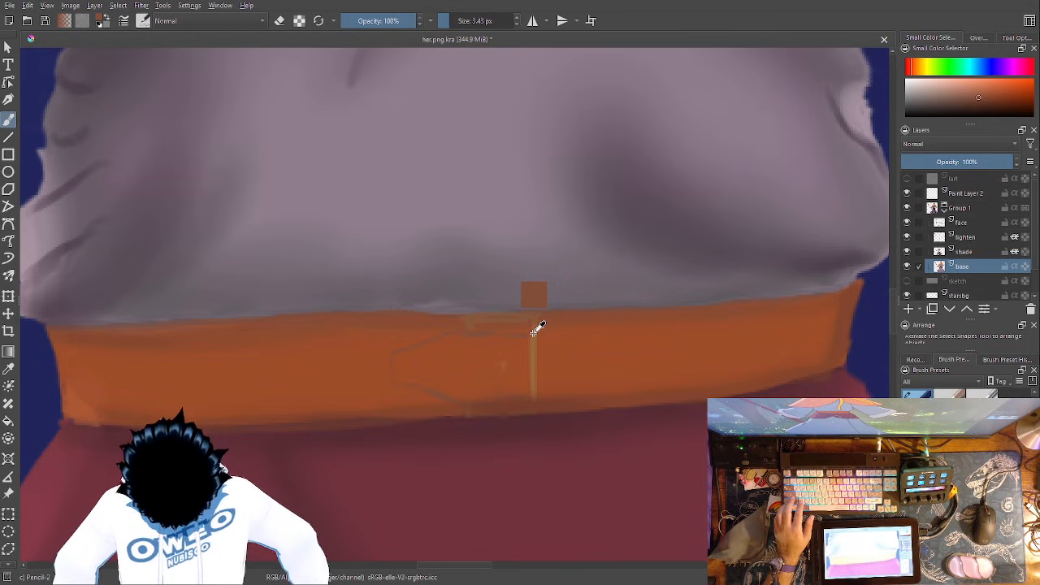
{"action": "key", "text": "ctrl+z"}
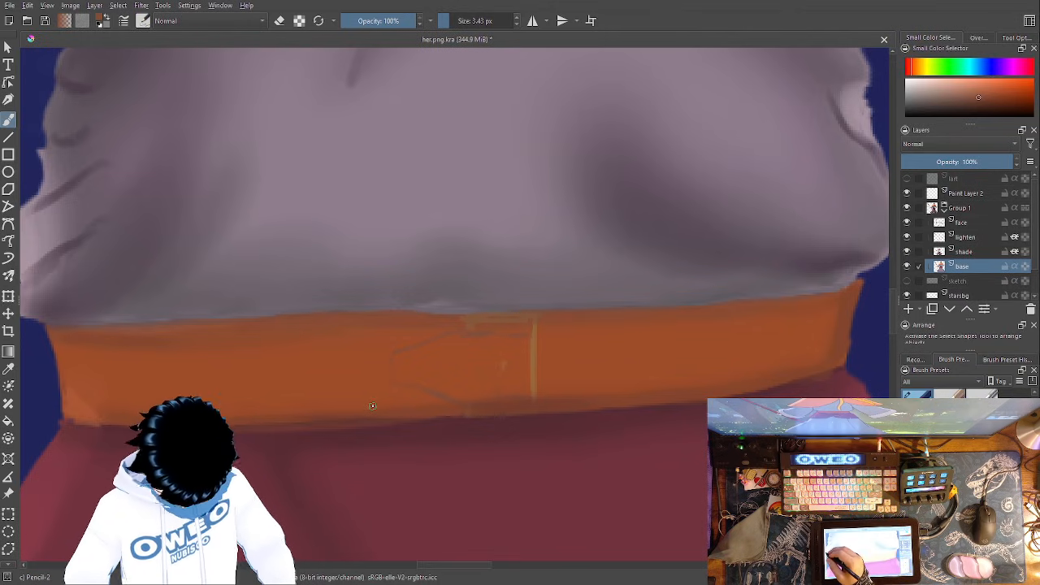
- Sample the belt's orange-brown and paint over the tip outline and remaining buckle marks with Wet Paint Details at 15 px
{"action": "left_click", "coordinate": [9, 368]}
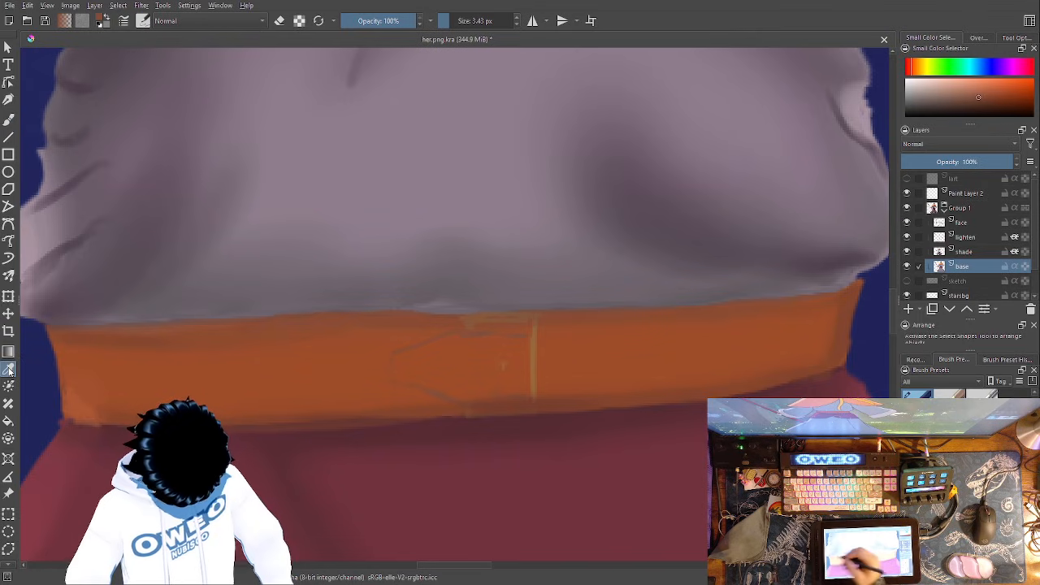
{"action": "left_click", "coordinate": [361, 375]}
{"action": "left_click", "coordinate": [10, 119]}
{"action": "right_click", "coordinate": [569, 366]}
{"action": "left_click", "coordinate": [544, 432]}
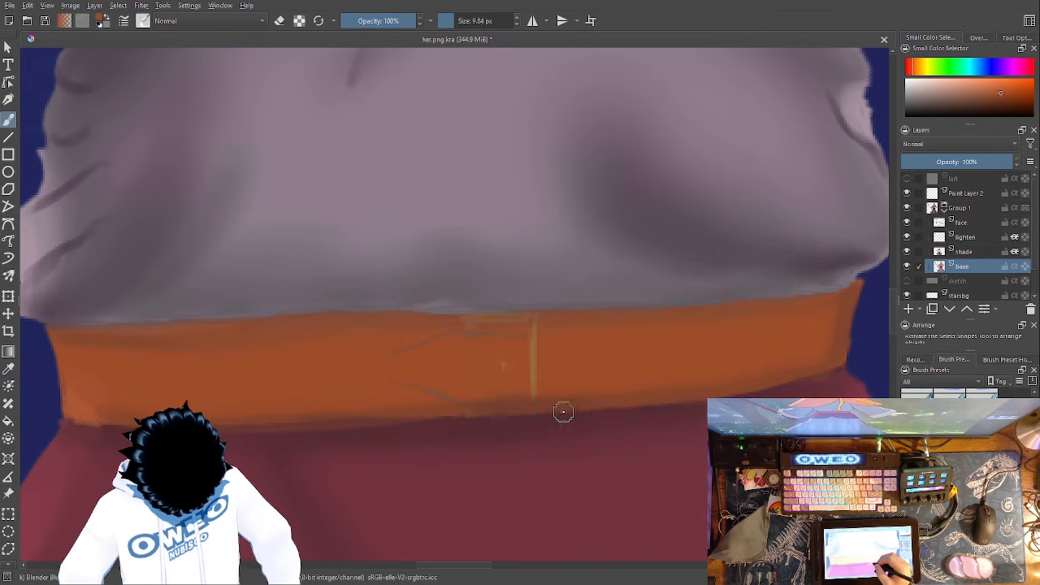
{"action": "right_click", "coordinate": [556, 390]}
{"action": "left_click", "coordinate": [569, 439]}
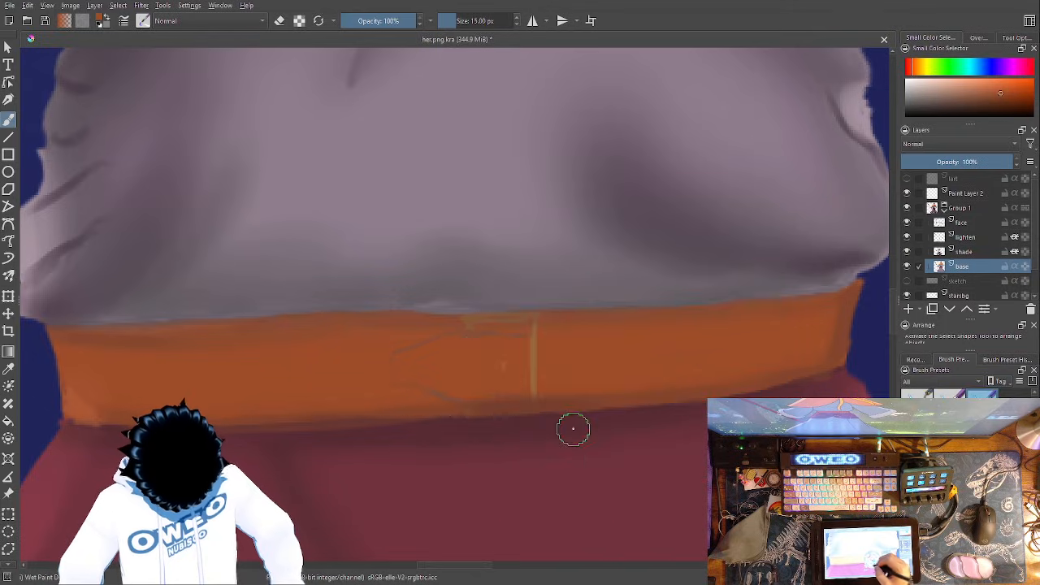
{"action": "mouse_move", "coordinate": [590, 339]}
{"action": "left_mouse_down"}
{"action": "mouse_move", "coordinate": [460, 336]}
{"action": "mouse_move", "coordinate": [577, 353]}
{"action": "mouse_move", "coordinate": [438, 350]}
{"action": "mouse_move", "coordinate": [466, 341]}
{"action": "mouse_move", "coordinate": [386, 356]}
{"action": "mouse_move", "coordinate": [574, 380]}
{"action": "mouse_move", "coordinate": [419, 392]}
{"action": "mouse_move", "coordinate": [568, 385]}
{"action": "mouse_move", "coordinate": [397, 390]}
{"action": "mouse_move", "coordinate": [582, 376]}
{"action": "mouse_move", "coordinate": [531, 368]}
{"action": "mouse_move", "coordinate": [587, 354]}
{"action": "mouse_move", "coordinate": [527, 341]}
{"action": "mouse_move", "coordinate": [599, 338]}
{"action": "mouse_move", "coordinate": [561, 326]}
{"action": "left_mouse_up"}
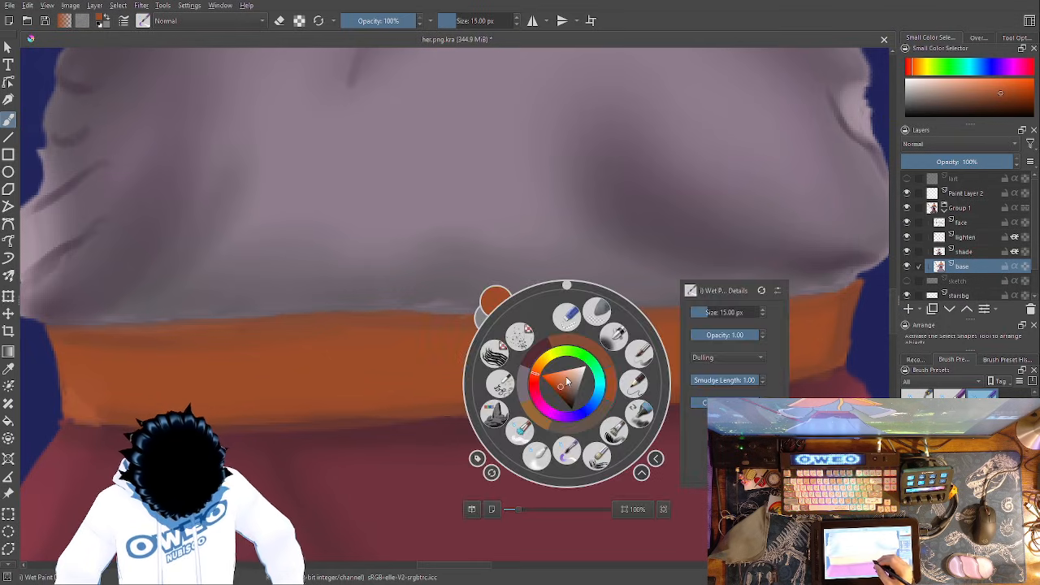
- Choose a darker brown and shade the orange belt along its upper edge and its end with Wet Paint Details
{"action": "right_click", "coordinate": [567, 382]}
{"action": "left_click", "coordinate": [567, 342]}
{"action": "mouse_move", "coordinate": [579, 320]}
{"action": "left_mouse_down"}
{"action": "mouse_move", "coordinate": [506, 318]}
{"action": "mouse_move", "coordinate": [528, 321]}
{"action": "left_mouse_up"}
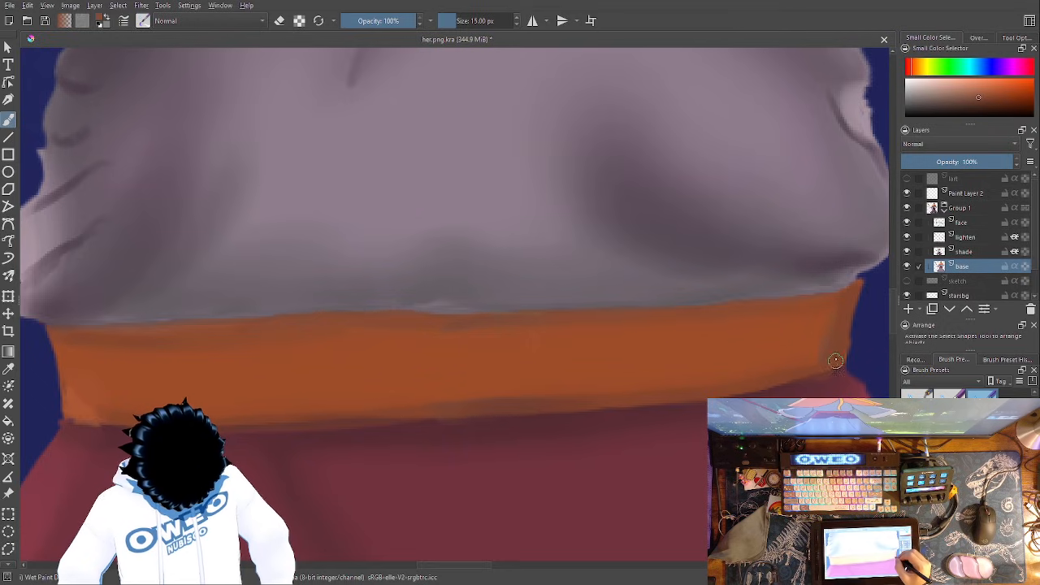
{"action": "left_click_drag", "start_coordinate": [855, 290], "coordinate": [771, 297]}
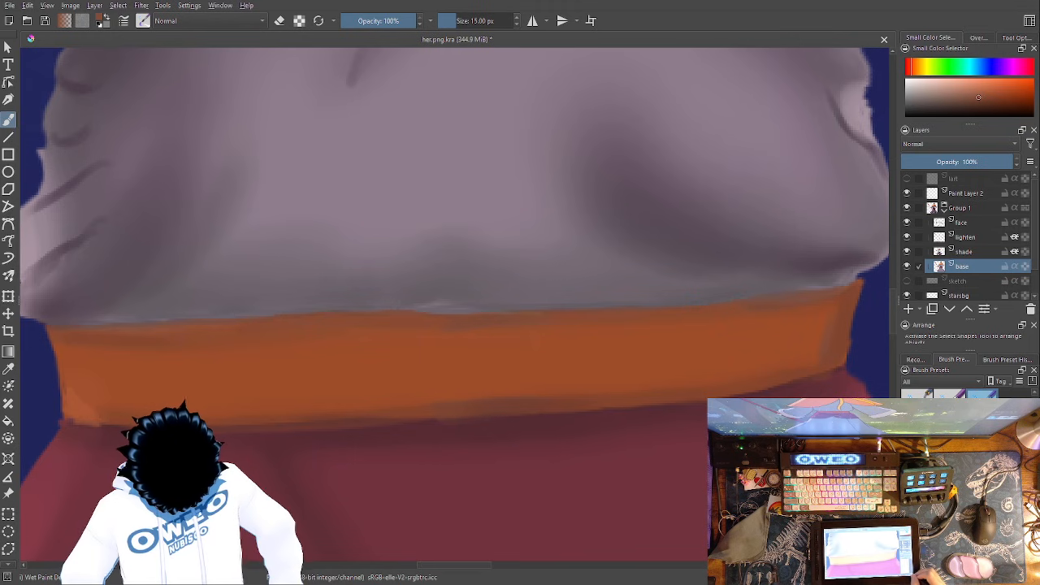
- Rename Paint Layer 2 as "front grass"
{"action": "key", "text": "ctrl+minus"}
{"action": "key", "text": "ctrl+minus"}
{"action": "key", "text": "ctrl+minus"}
{"action": "key", "text": "ctrl+minus"}
{"action": "key", "text": "ctrl+minus"}
{"action": "left_click_drag", "start_coordinate": [565, 357], "coordinate": [656, 472]}
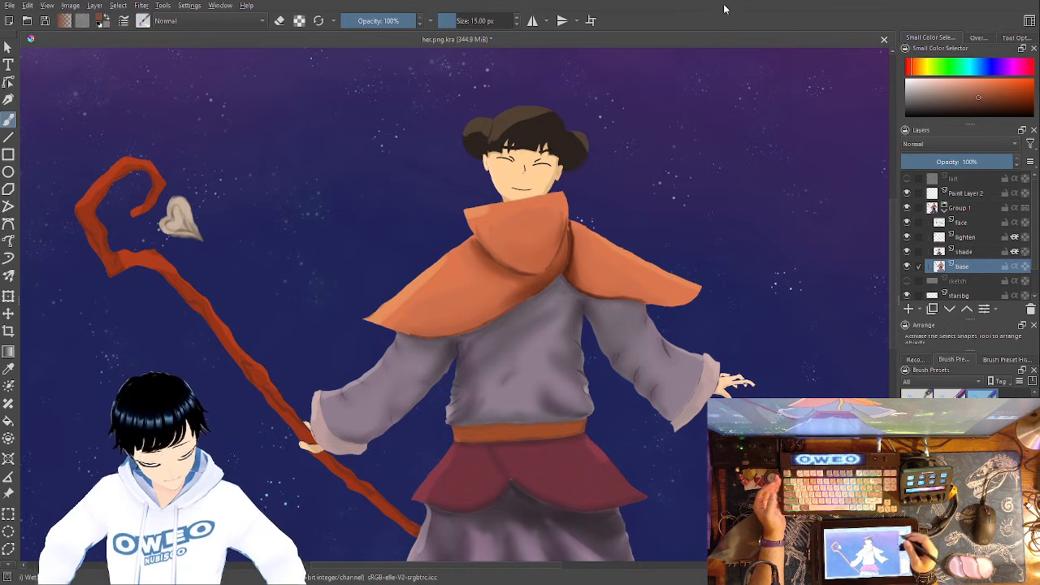
{"action": "mouse_move", "coordinate": [565, 407]}
{"action": "left_mouse_down"}
{"action": "mouse_move", "coordinate": [699, 183]}
{"action": "mouse_move", "coordinate": [664, 125]}
{"action": "mouse_move", "coordinate": [597, 465]}
{"action": "left_mouse_up"}
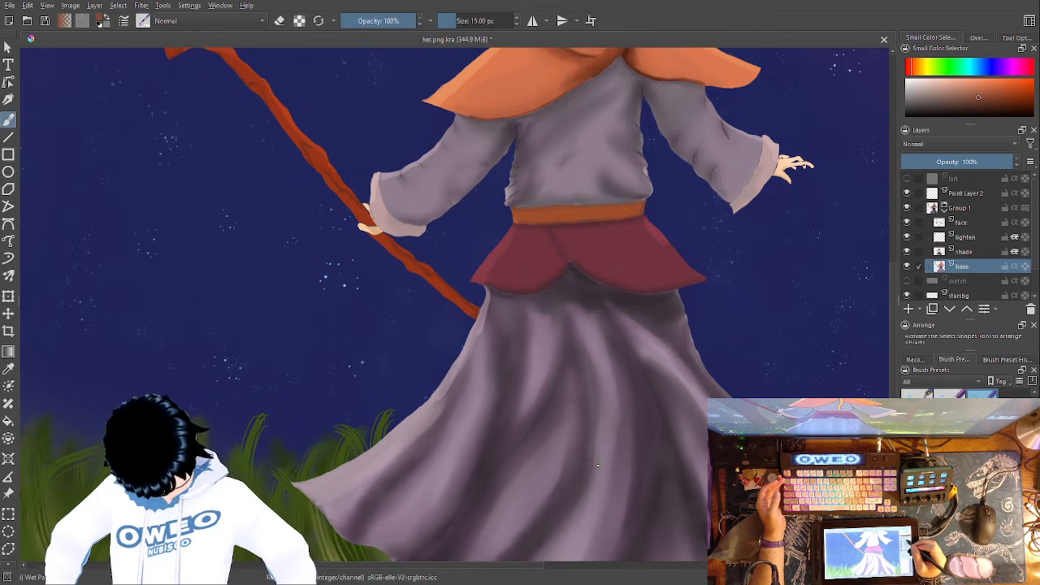
{"action": "double_click", "coordinate": [986, 193]}
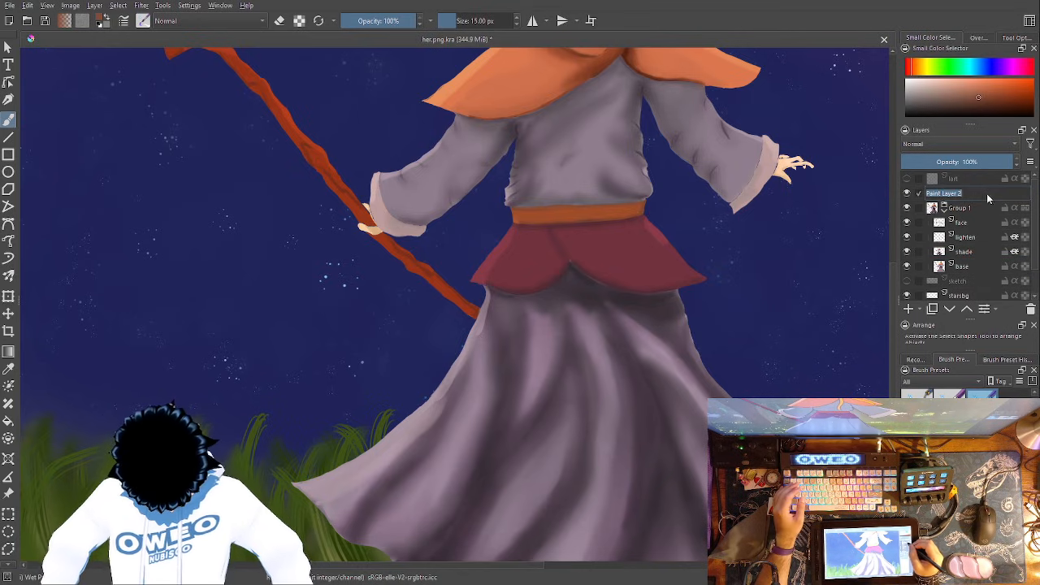
{"action": "type", "text": "front"}
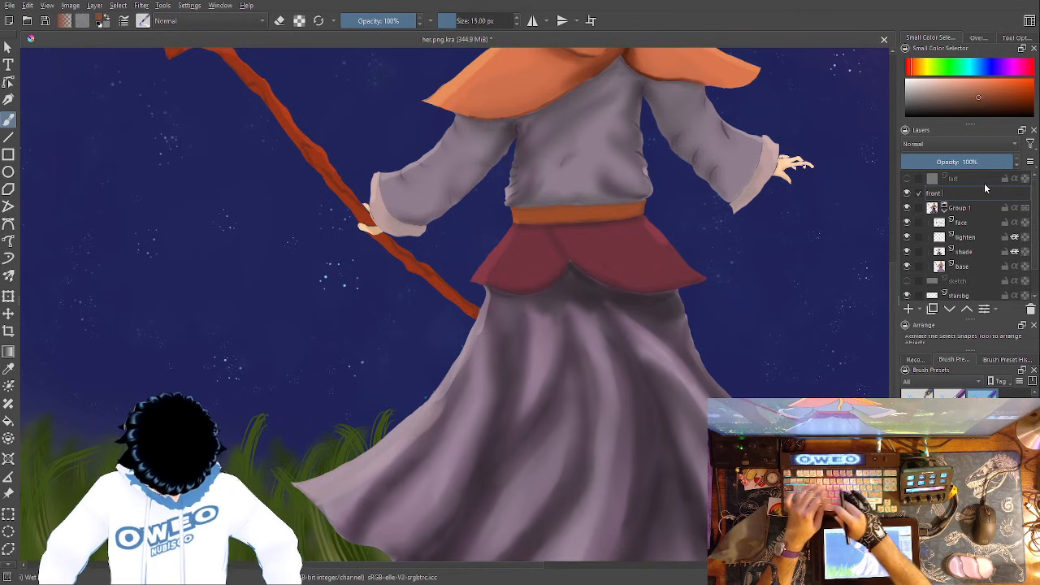
{"action": "type", "text": " glass"}
{"action": "key", "text": "Return"}
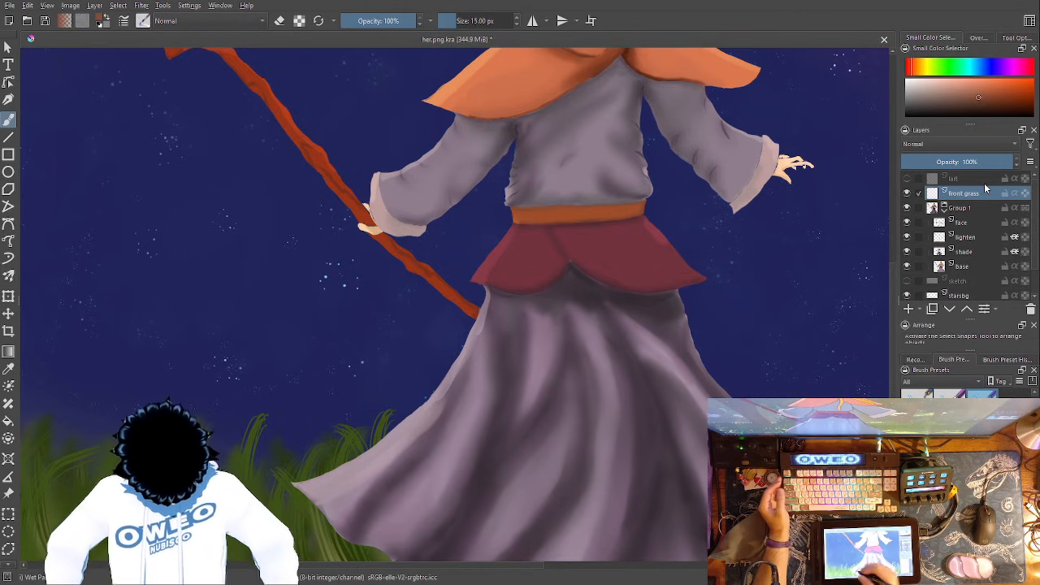
- Sample the dark green from the grass and return to the Freehand Brush on the front grass layer
{"action": "left_click", "coordinate": [8, 368]}
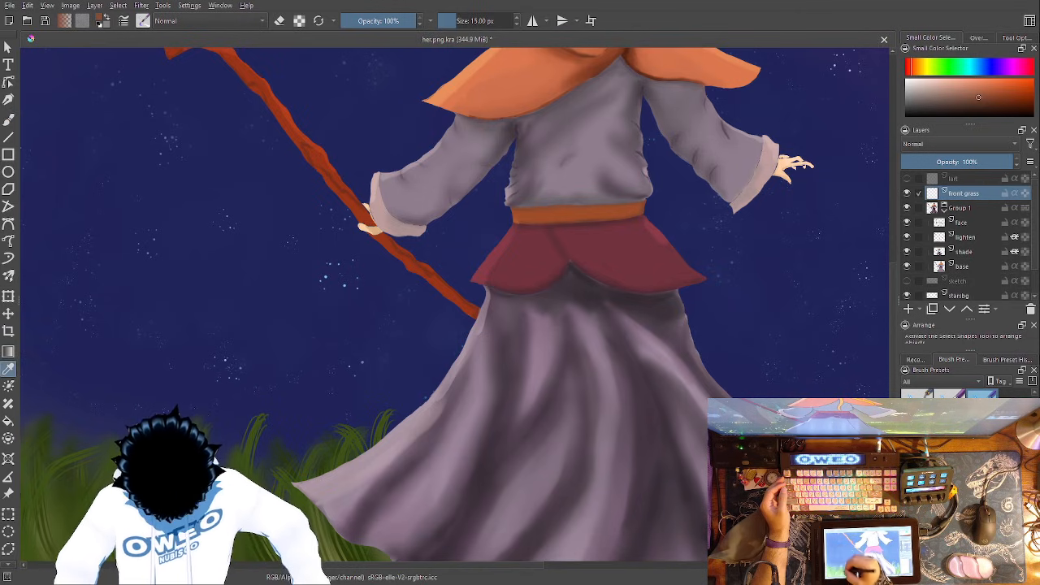
{"action": "left_click", "coordinate": [248, 538]}
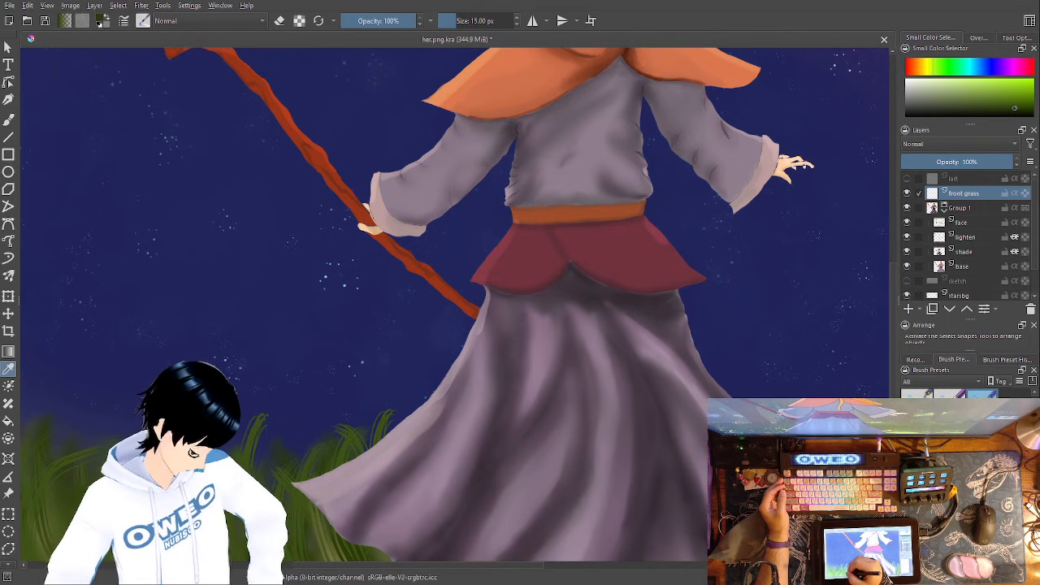
{"action": "key", "text": "b"}
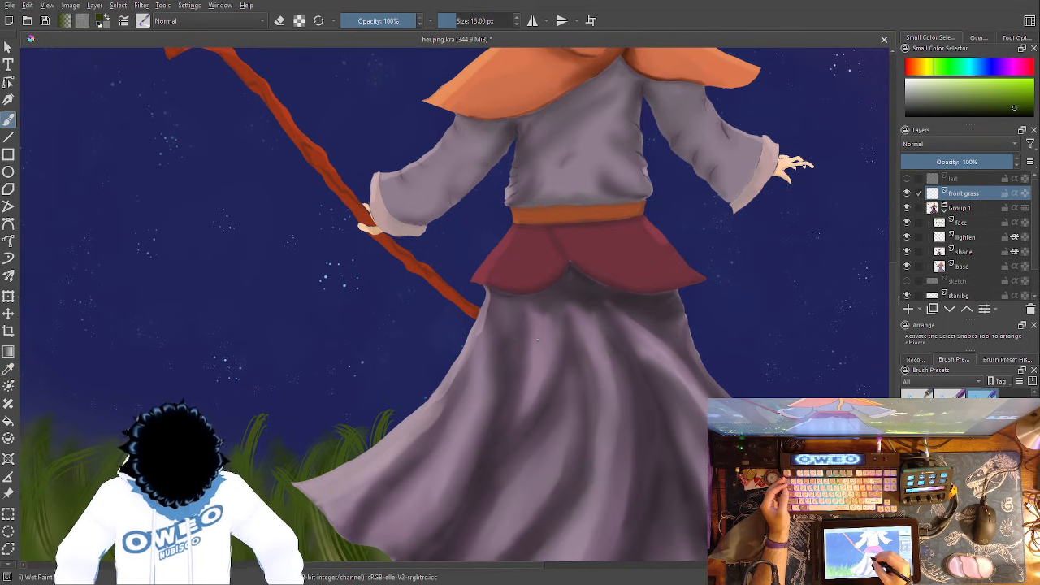
- With the Texture Hair brush at 70 px, paint dark green grass blades over the skirt's right hem
{"action": "right_click", "coordinate": [543, 331]}
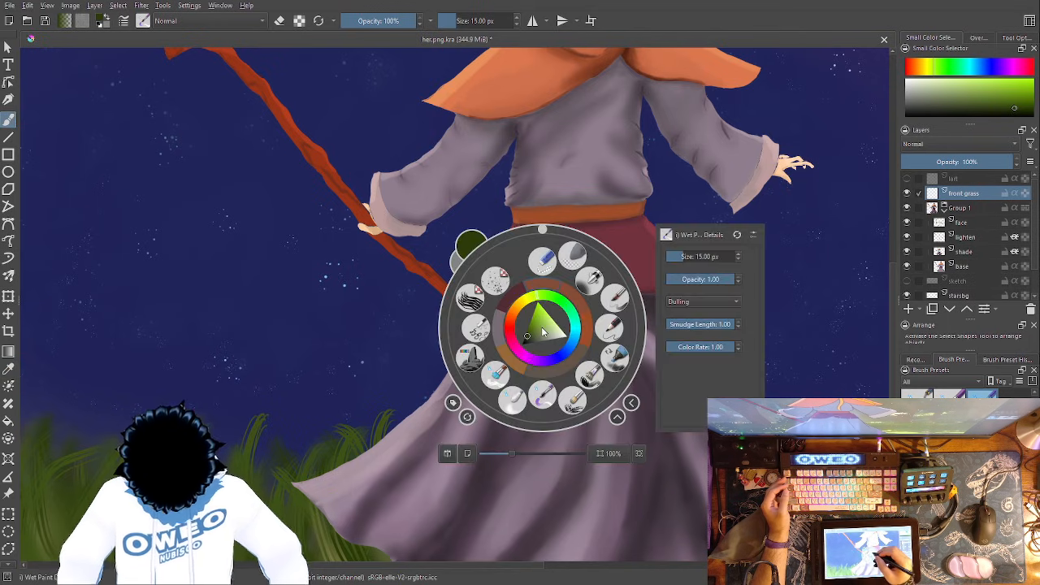
{"action": "left_click", "coordinate": [491, 299]}
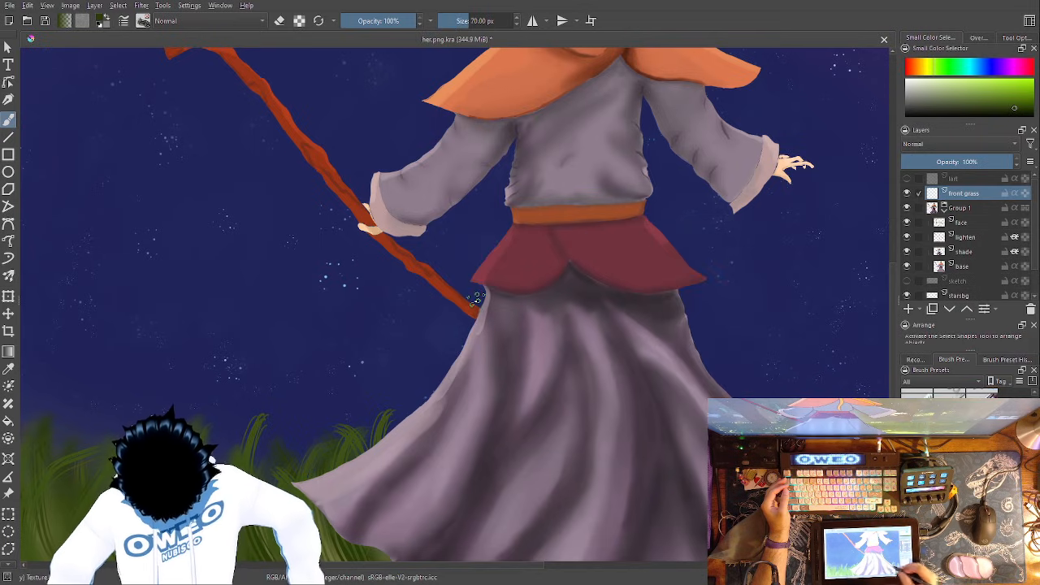
{"action": "key", "text": "2"}
{"action": "left_click_drag", "start_coordinate": [620, 423], "coordinate": [624, 416]}
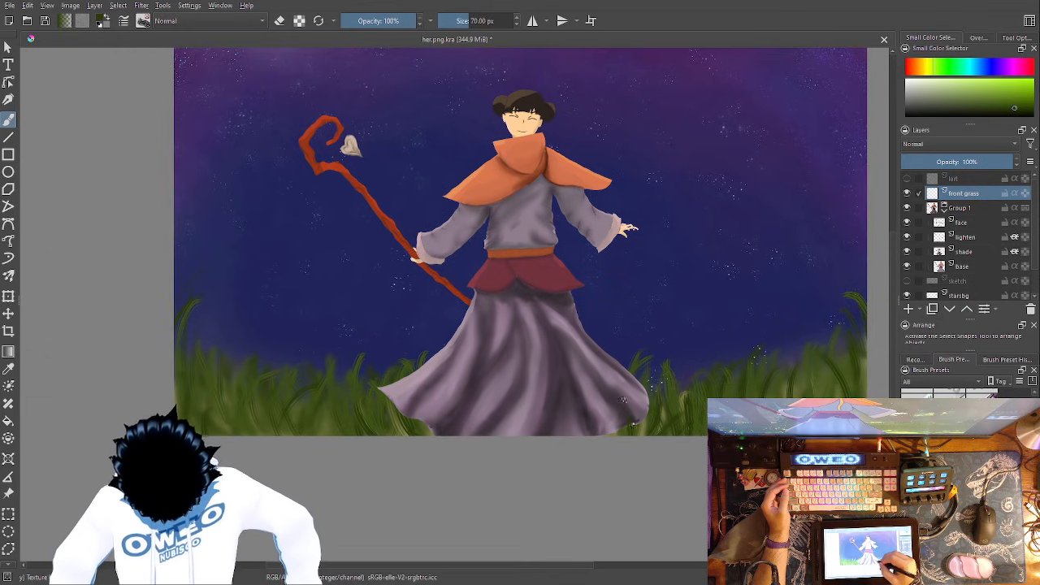
{"action": "left_click_drag", "start_coordinate": [617, 435], "coordinate": [640, 382]}
{"action": "left_click_drag", "start_coordinate": [651, 406], "coordinate": [655, 394]}
{"action": "left_click_drag", "start_coordinate": [606, 424], "coordinate": [622, 376]}
{"action": "left_click_drag", "start_coordinate": [593, 410], "coordinate": [602, 395]}
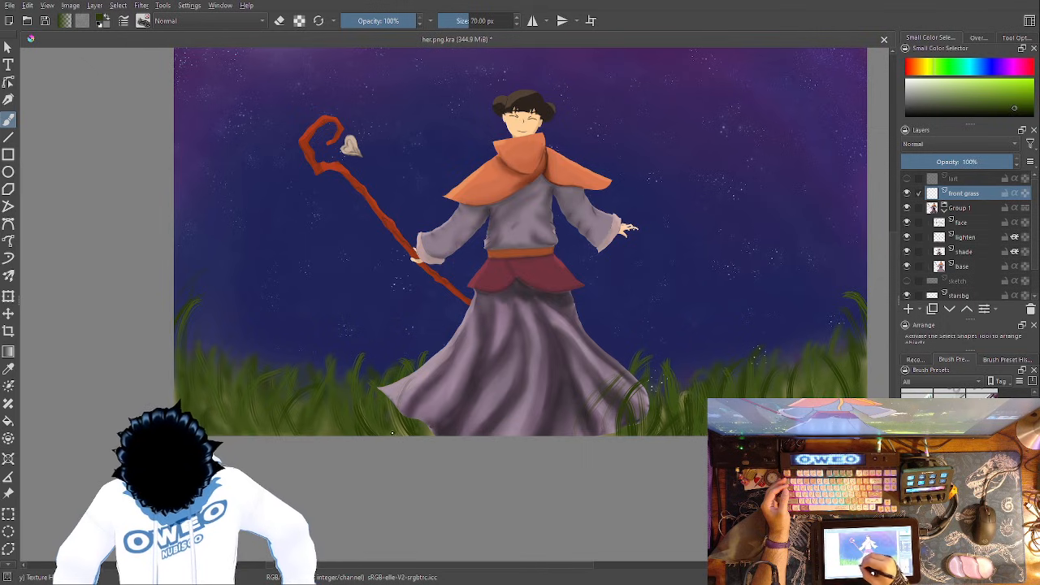
- Paint dark green grass blades over the skirt's left hem and along the middle of its bottom edge
{"action": "left_click_drag", "start_coordinate": [422, 429], "coordinate": [393, 379]}
{"action": "left_click_drag", "start_coordinate": [406, 409], "coordinate": [390, 392]}
{"action": "mouse_move", "coordinate": [424, 426]}
{"action": "left_mouse_down"}
{"action": "mouse_move", "coordinate": [412, 374]}
{"action": "mouse_move", "coordinate": [422, 366]}
{"action": "left_mouse_up"}
{"action": "left_click_drag", "start_coordinate": [437, 414], "coordinate": [431, 392]}
{"action": "left_click_drag", "start_coordinate": [473, 432], "coordinate": [470, 414]}
{"action": "left_click_drag", "start_coordinate": [486, 427], "coordinate": [479, 397]}
{"action": "left_click_drag", "start_coordinate": [512, 439], "coordinate": [505, 407]}
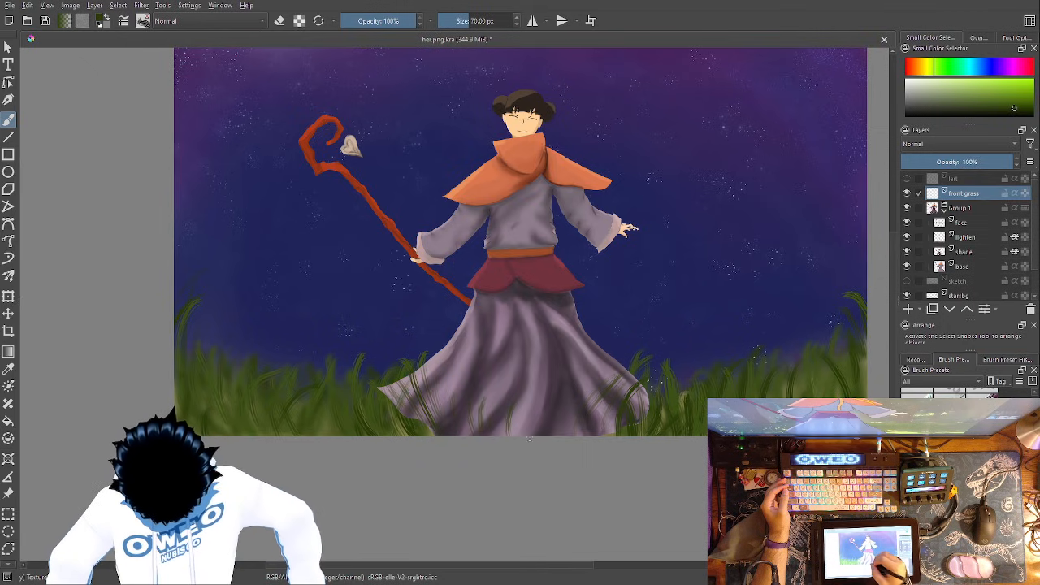
{"action": "mouse_move", "coordinate": [569, 436]}
{"action": "left_mouse_down"}
{"action": "mouse_move", "coordinate": [564, 416]}
{"action": "mouse_move", "coordinate": [595, 408]}
{"action": "left_mouse_up"}
{"action": "left_click_drag", "start_coordinate": [536, 435], "coordinate": [520, 411]}
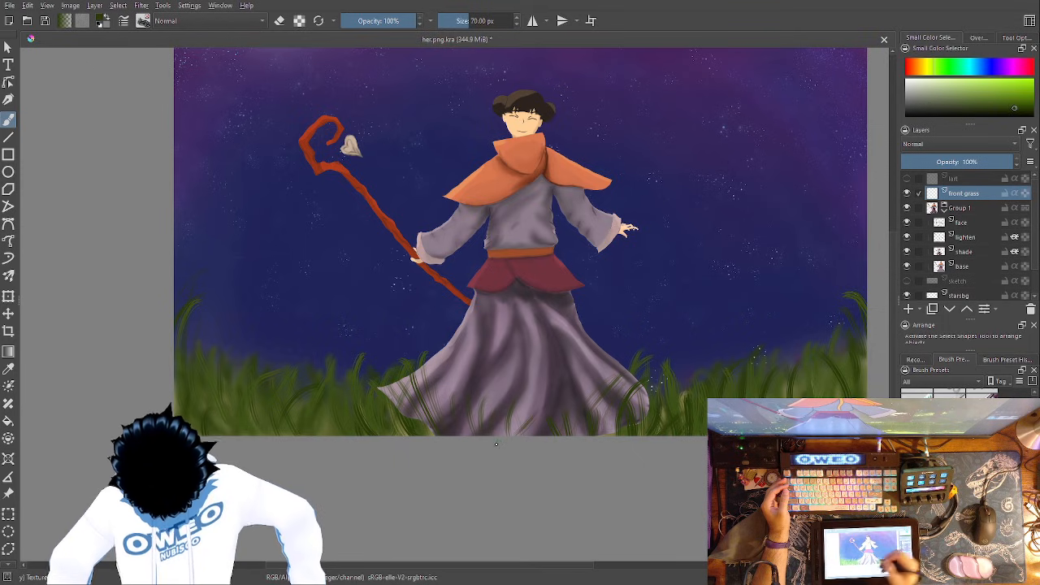
- Sample a lighter green from the grass beside the skirt and add blades of it across the skirt's hem
{"action": "right_click", "coordinate": [656, 405]}
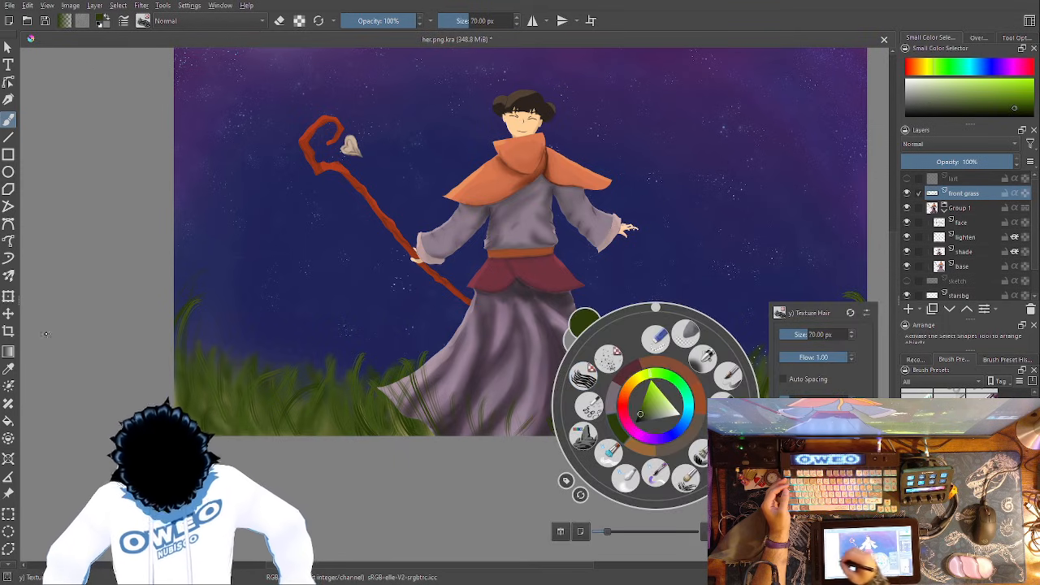
{"action": "left_click", "coordinate": [8, 368]}
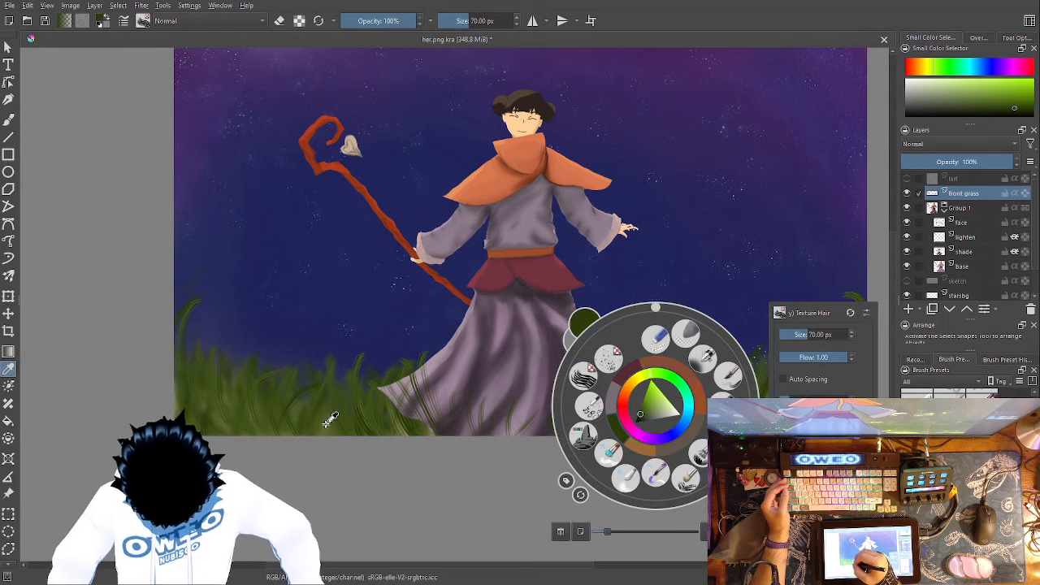
{"action": "left_click", "coordinate": [330, 421]}
{"action": "left_click", "coordinate": [329, 421]}
{"action": "left_click", "coordinate": [9, 119]}
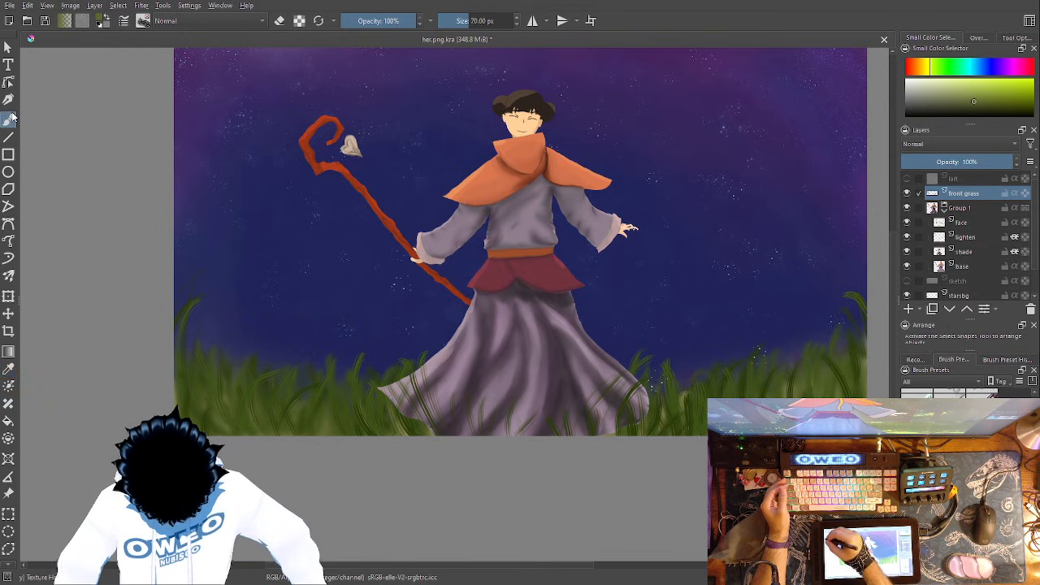
{"action": "mouse_move", "coordinate": [498, 431]}
{"action": "left_mouse_down"}
{"action": "mouse_move", "coordinate": [503, 409]}
{"action": "mouse_move", "coordinate": [410, 410]}
{"action": "left_mouse_up"}
{"action": "mouse_move", "coordinate": [615, 434]}
{"action": "left_mouse_down"}
{"action": "mouse_move", "coordinate": [622, 401]}
{"action": "mouse_move", "coordinate": [636, 401]}
{"action": "left_mouse_up"}
{"action": "mouse_move", "coordinate": [637, 434]}
{"action": "left_mouse_down"}
{"action": "mouse_move", "coordinate": [648, 386]}
{"action": "mouse_move", "coordinate": [645, 397]}
{"action": "left_mouse_up"}
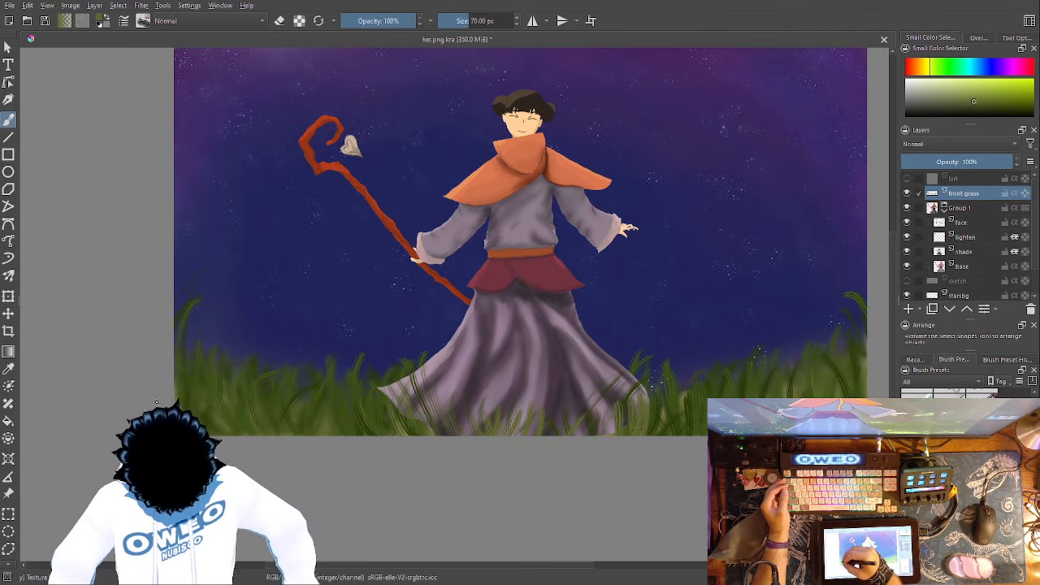
- Sample another green from the grass at the far right and paint more blades over the skirt's middle and right hem
{"action": "left_click", "coordinate": [8, 368]}
{"action": "left_click", "coordinate": [814, 373]}
{"action": "left_click", "coordinate": [815, 374]}
{"action": "key", "text": "b"}
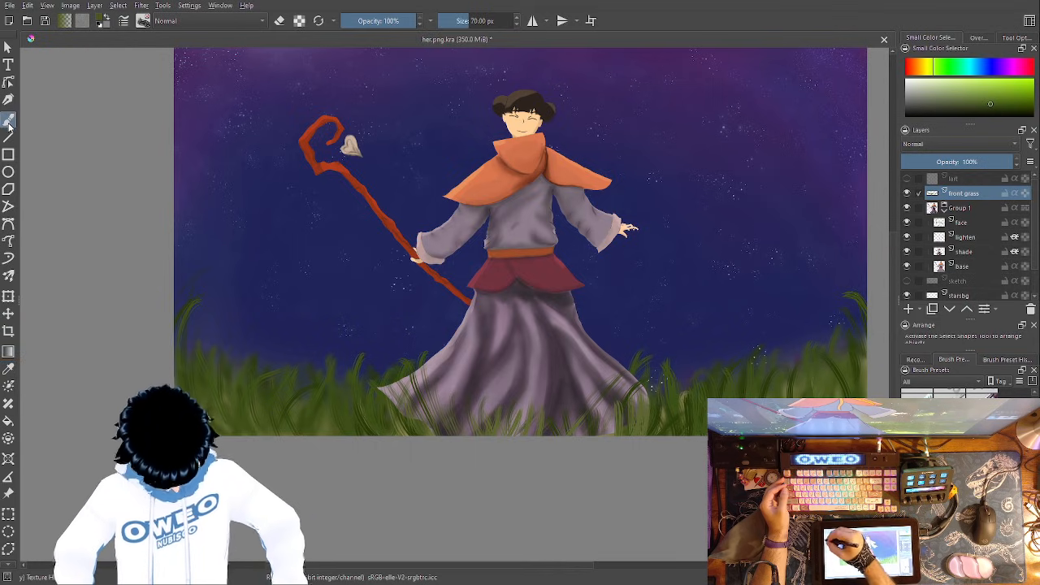
{"action": "left_click_drag", "start_coordinate": [592, 457], "coordinate": [603, 417]}
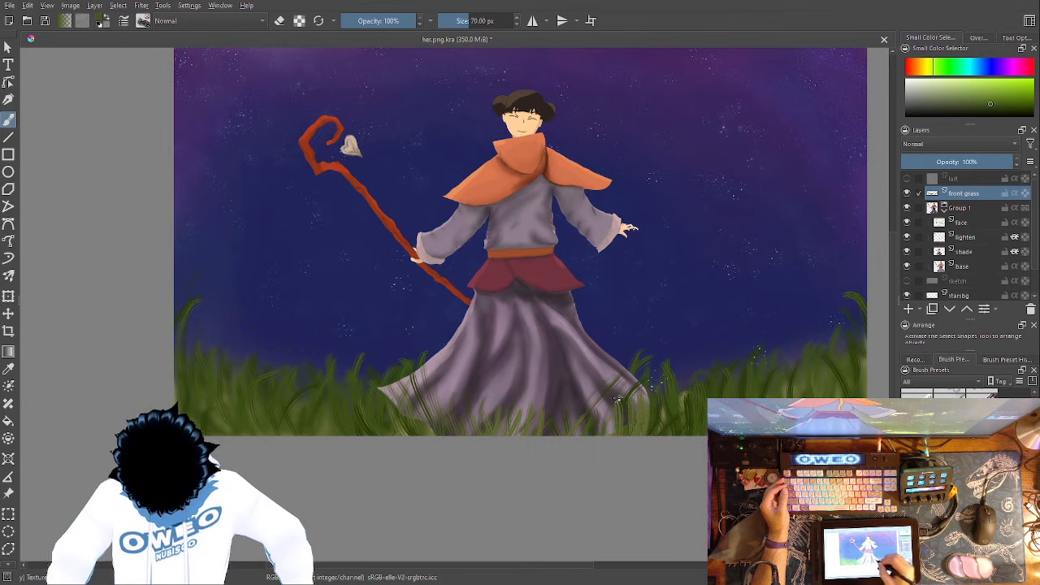
{"action": "left_click_drag", "start_coordinate": [632, 426], "coordinate": [641, 388]}
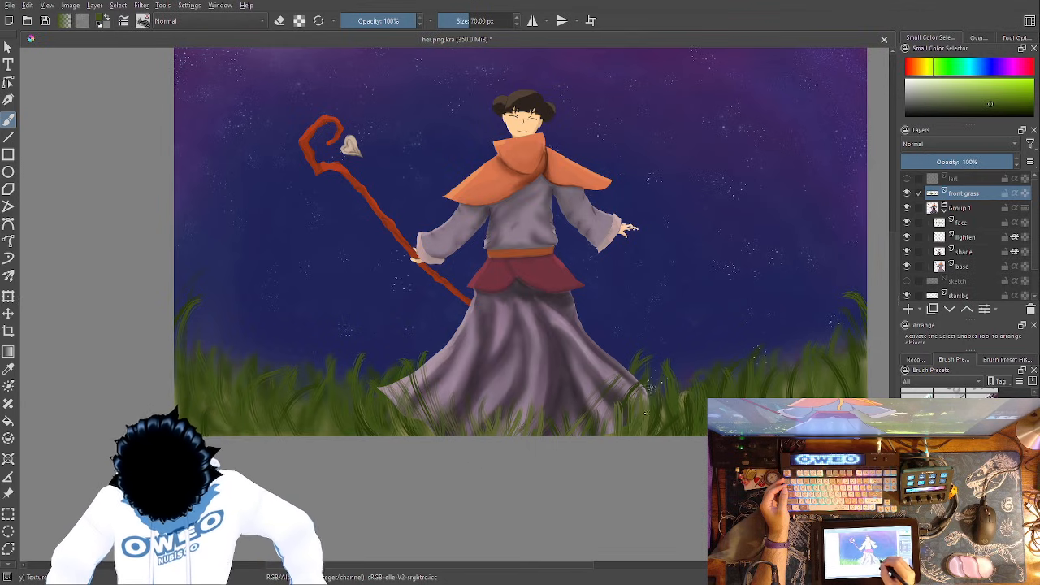
{"action": "left_click_drag", "start_coordinate": [610, 441], "coordinate": [615, 413]}
{"action": "mouse_move", "coordinate": [547, 439]}
{"action": "left_mouse_down"}
{"action": "mouse_move", "coordinate": [523, 421]}
{"action": "mouse_move", "coordinate": [507, 432]}
{"action": "mouse_move", "coordinate": [516, 411]}
{"action": "mouse_move", "coordinate": [529, 399]}
{"action": "mouse_move", "coordinate": [538, 413]}
{"action": "mouse_move", "coordinate": [548, 388]}
{"action": "left_mouse_up"}
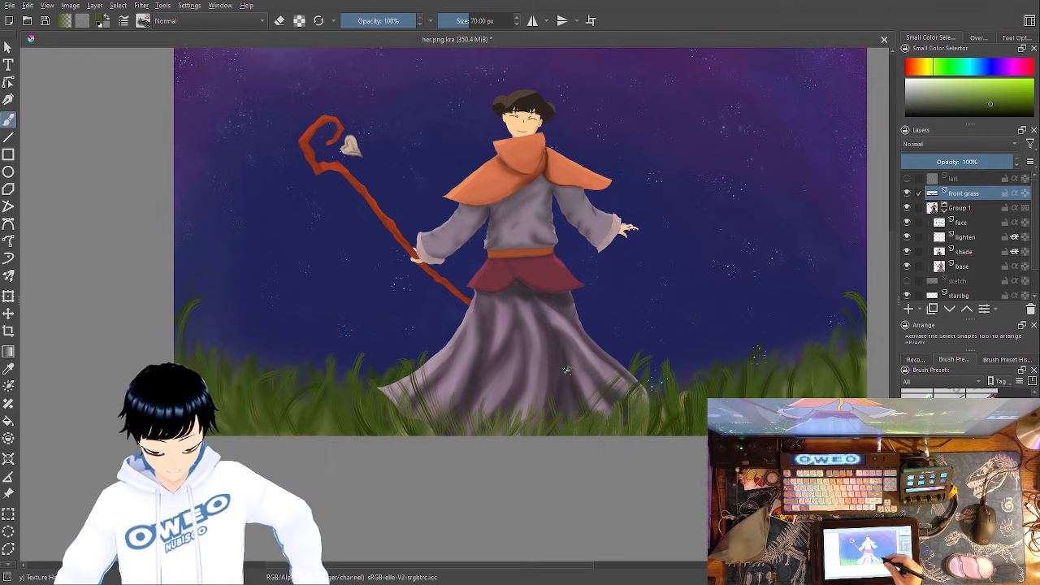
- Add a new paint layer above front grass and choose a bright yellow as the brush color
{"action": "left_click_drag", "start_coordinate": [659, 358], "coordinate": [652, 427]}
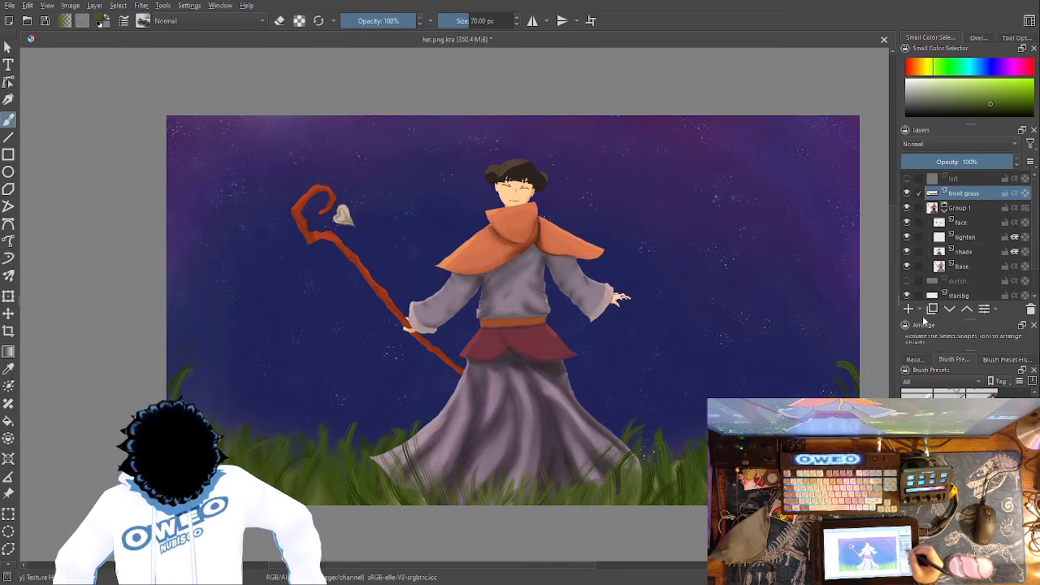
{"action": "left_click", "coordinate": [909, 310]}
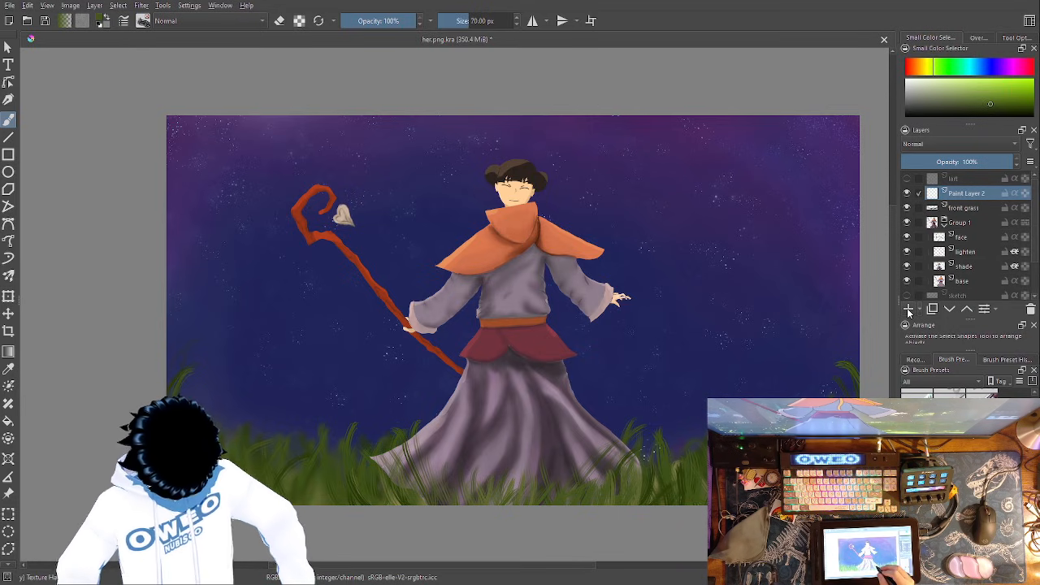
{"action": "right_click", "coordinate": [605, 415]}
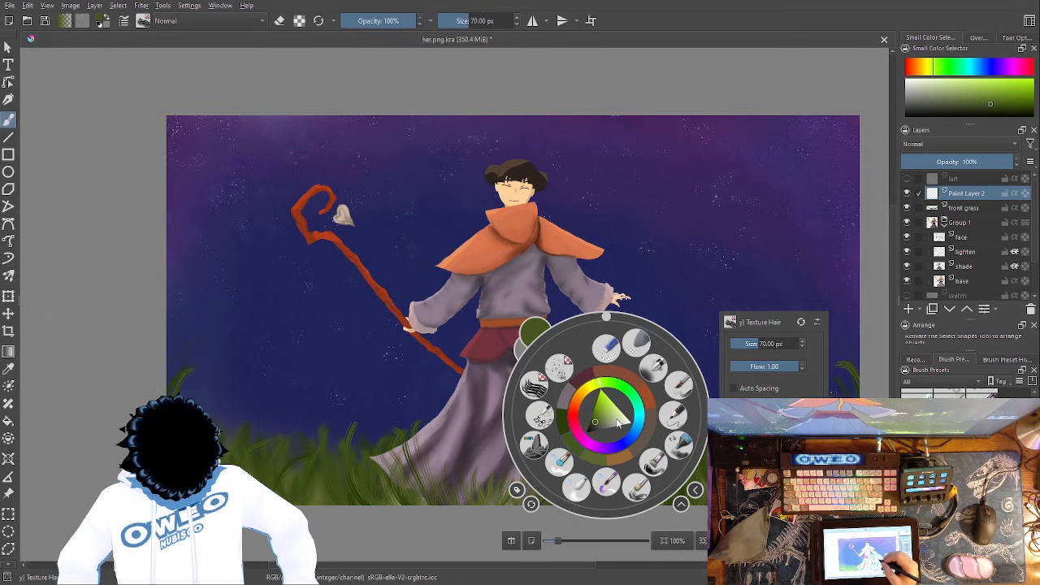
{"action": "left_click", "coordinate": [586, 388]}
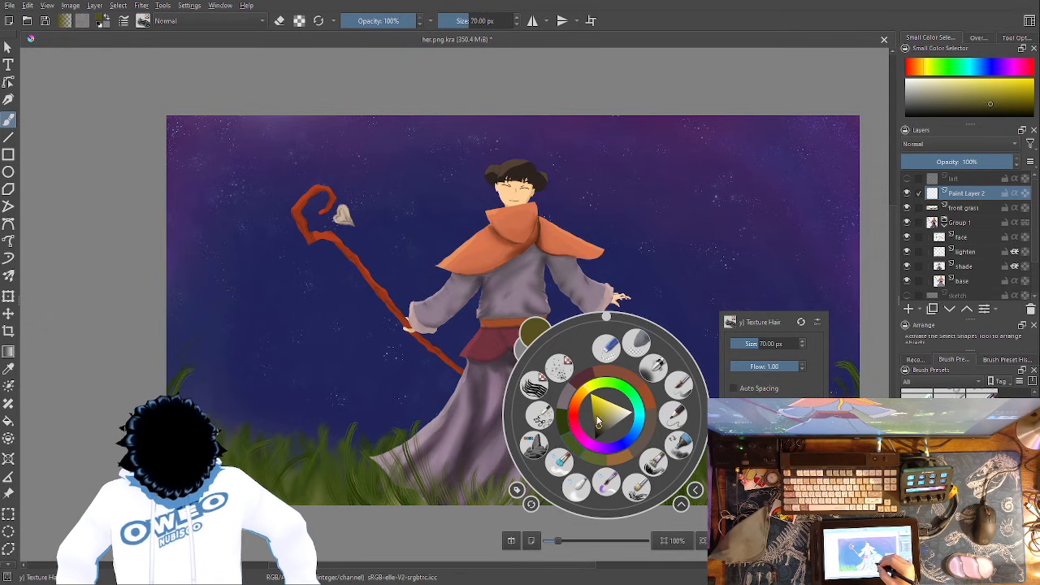
{"action": "left_click", "coordinate": [599, 413]}
{"action": "left_click", "coordinate": [601, 400]}
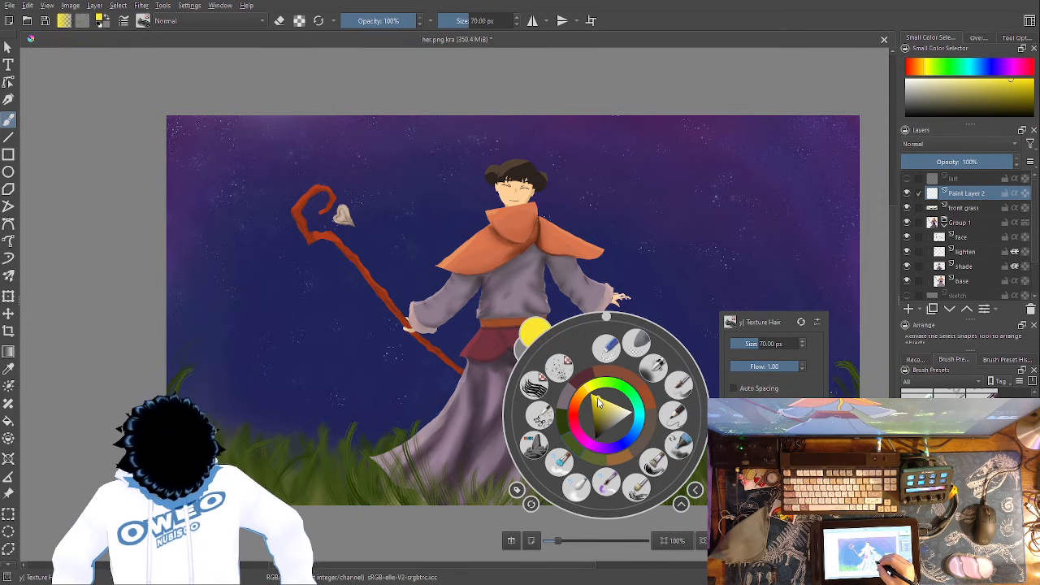
{"action": "left_click", "coordinate": [600, 406]}
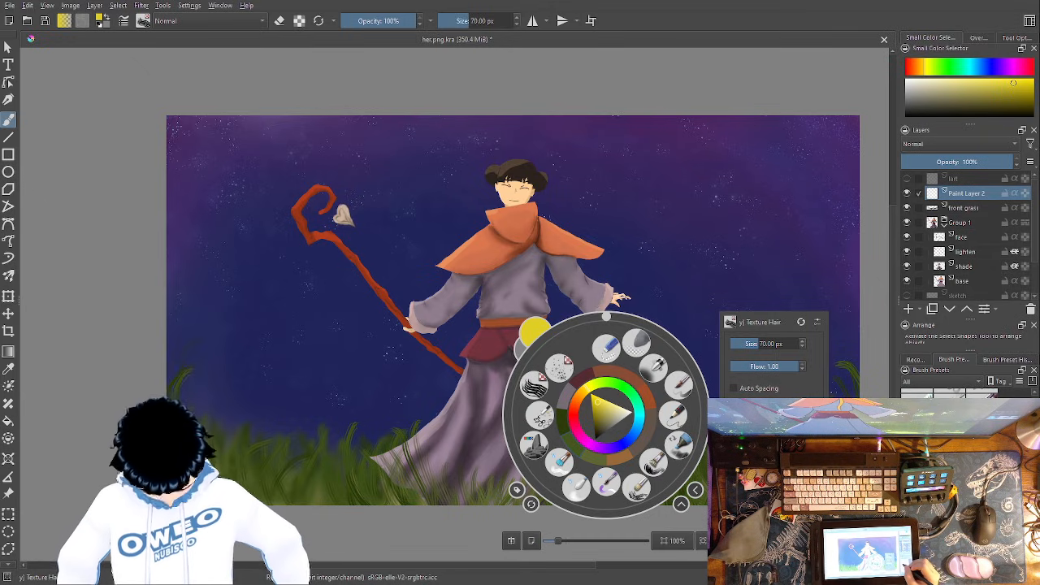
- Try scattering yellow dots in the sky right of the character with a dotted texture brush at 55 px
{"action": "left_click", "coordinate": [559, 368]}
{"action": "left_click", "coordinate": [738, 215]}
{"action": "mouse_move", "coordinate": [749, 181]}
{"action": "left_mouse_down"}
{"action": "mouse_move", "coordinate": [771, 263]}
{"action": "mouse_move", "coordinate": [721, 304]}
{"action": "mouse_move", "coordinate": [747, 195]}
{"action": "mouse_move", "coordinate": [721, 280]}
{"action": "left_mouse_up"}
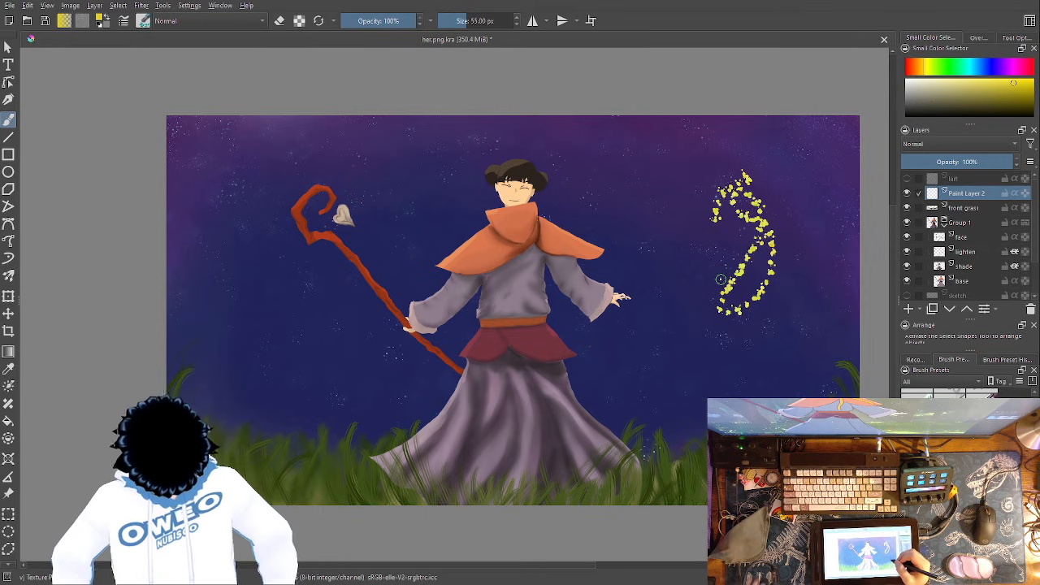
{"action": "key", "text": "ctrl+z"}
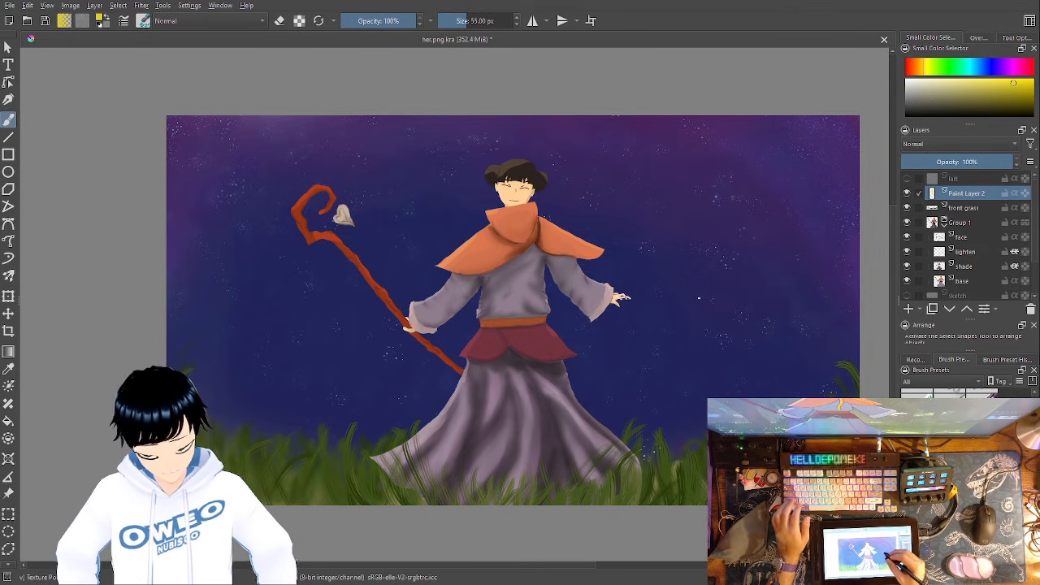
- Try painting a wide yellow ribbon sweeping around the character with the RGBA 06 Rock brush at 365.71 px
{"action": "right_click", "coordinate": [656, 297]}
{"action": "left_click", "coordinate": [591, 320]}
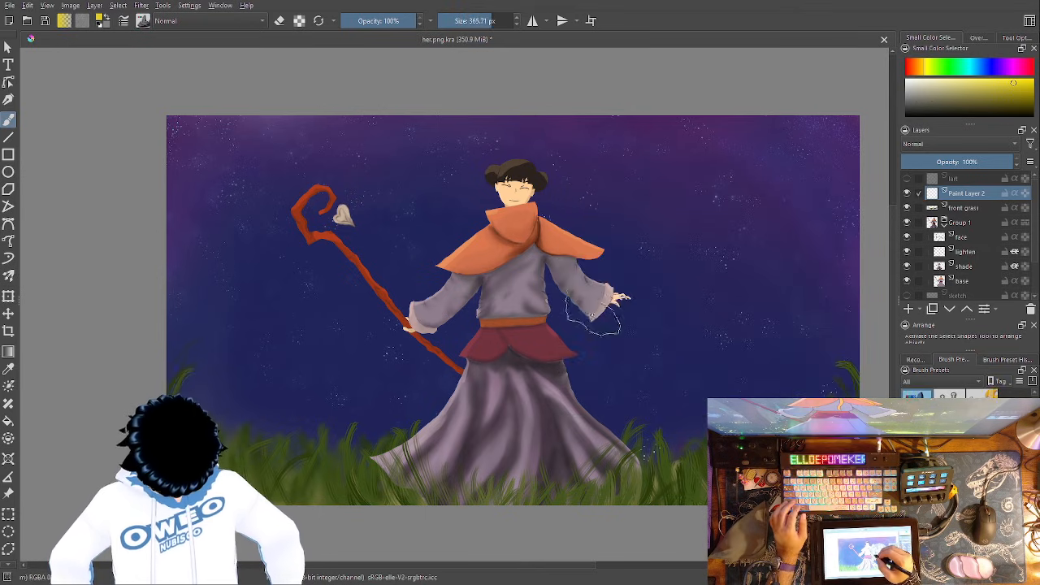
{"action": "mouse_move", "coordinate": [244, 156]}
{"action": "left_mouse_down"}
{"action": "mouse_move", "coordinate": [240, 206]}
{"action": "mouse_move", "coordinate": [262, 140]}
{"action": "mouse_move", "coordinate": [316, 136]}
{"action": "mouse_move", "coordinate": [382, 153]}
{"action": "mouse_move", "coordinate": [432, 240]}
{"action": "mouse_move", "coordinate": [529, 186]}
{"action": "mouse_move", "coordinate": [593, 190]}
{"action": "mouse_move", "coordinate": [660, 245]}
{"action": "mouse_move", "coordinate": [678, 332]}
{"action": "mouse_move", "coordinate": [629, 393]}
{"action": "mouse_move", "coordinate": [476, 435]}
{"action": "mouse_move", "coordinate": [312, 367]}
{"action": "mouse_move", "coordinate": [221, 369]}
{"action": "left_mouse_up"}
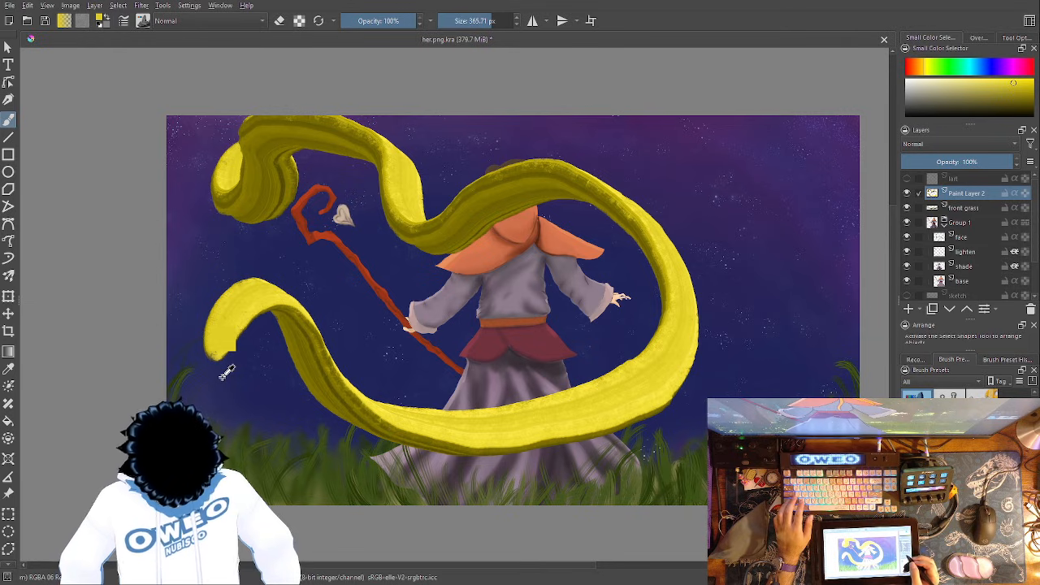
{"action": "key", "text": "ctrl+z"}
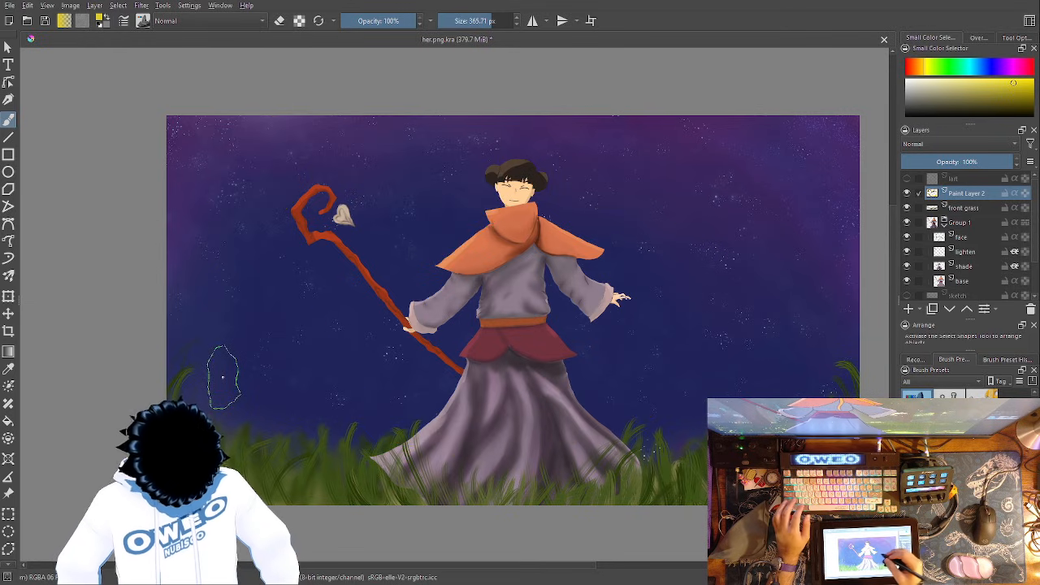
- Choose a paler yellow and try a ribbon looping from above the staff around the character
{"action": "right_click", "coordinate": [657, 318]}
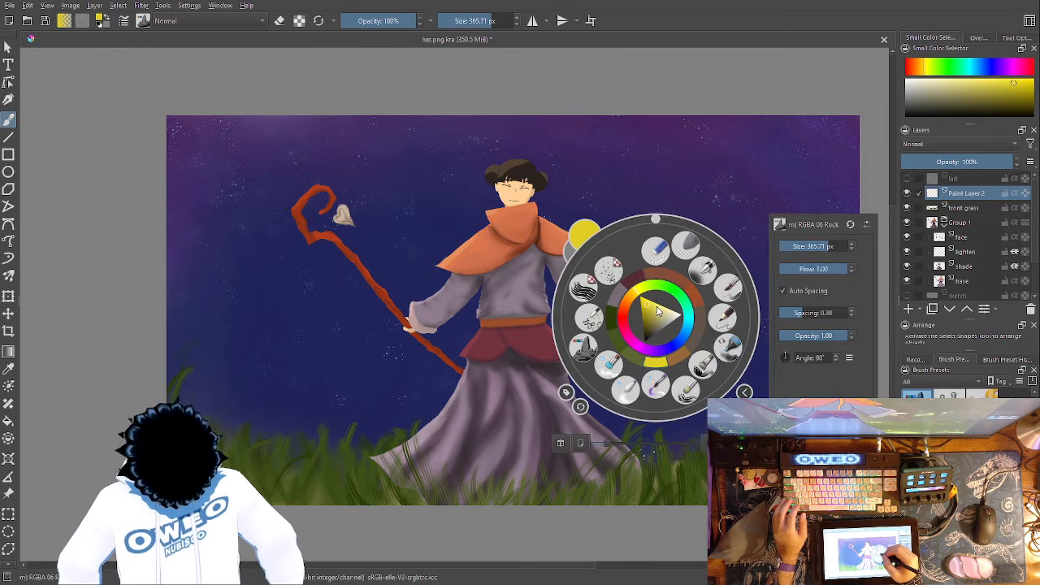
{"action": "left_click", "coordinate": [657, 309]}
{"action": "left_click", "coordinate": [371, 174]}
{"action": "mouse_move", "coordinate": [244, 140]}
{"action": "left_mouse_down"}
{"action": "mouse_move", "coordinate": [258, 218]}
{"action": "mouse_move", "coordinate": [345, 183]}
{"action": "mouse_move", "coordinate": [445, 183]}
{"action": "mouse_move", "coordinate": [484, 203]}
{"action": "mouse_move", "coordinate": [540, 193]}
{"action": "mouse_move", "coordinate": [611, 244]}
{"action": "mouse_move", "coordinate": [621, 341]}
{"action": "mouse_move", "coordinate": [544, 410]}
{"action": "mouse_move", "coordinate": [329, 394]}
{"action": "mouse_move", "coordinate": [343, 397]}
{"action": "mouse_move", "coordinate": [276, 288]}
{"action": "left_mouse_up"}
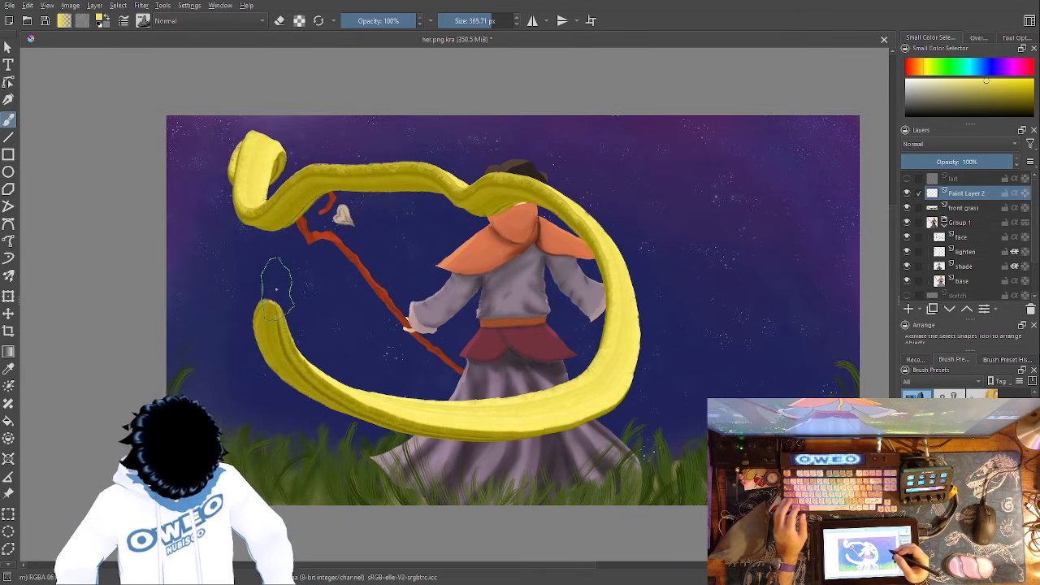
- Undo the pale yellow ribbon, choose a duller yellow and try the ribbon around the character again
{"action": "right_click", "coordinate": [657, 317]}
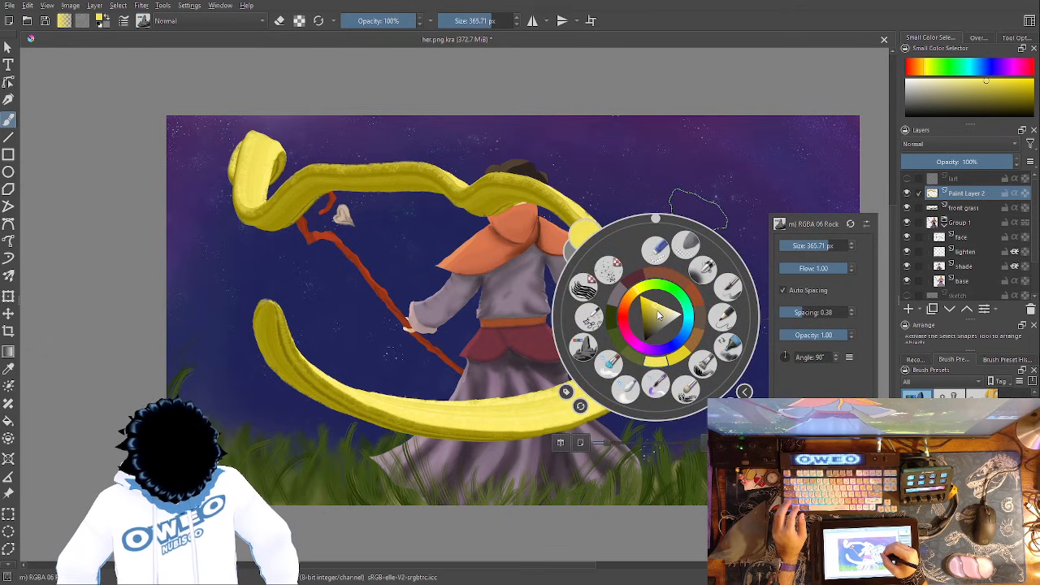
{"action": "left_click", "coordinate": [660, 316]}
{"action": "left_click", "coordinate": [656, 320]}
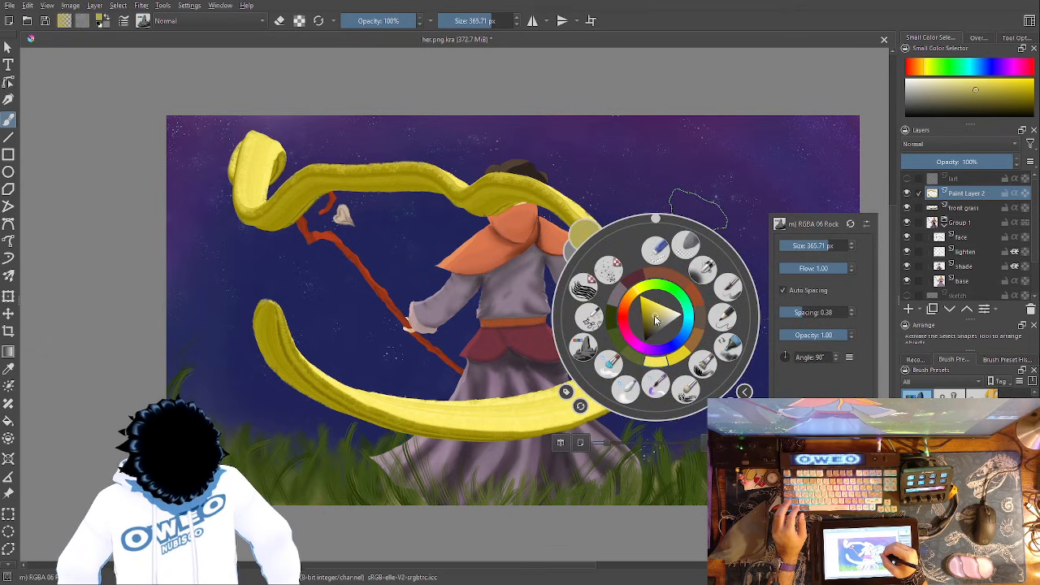
{"action": "left_click", "coordinate": [689, 208]}
{"action": "key", "text": "ctrl+z"}
{"action": "mouse_move", "coordinate": [252, 169]}
{"action": "left_mouse_down"}
{"action": "mouse_move", "coordinate": [245, 176]}
{"action": "mouse_move", "coordinate": [358, 195]}
{"action": "mouse_move", "coordinate": [427, 281]}
{"action": "mouse_move", "coordinate": [593, 260]}
{"action": "mouse_move", "coordinate": [321, 375]}
{"action": "left_mouse_up"}
{"action": "key", "text": "ctrl+z"}
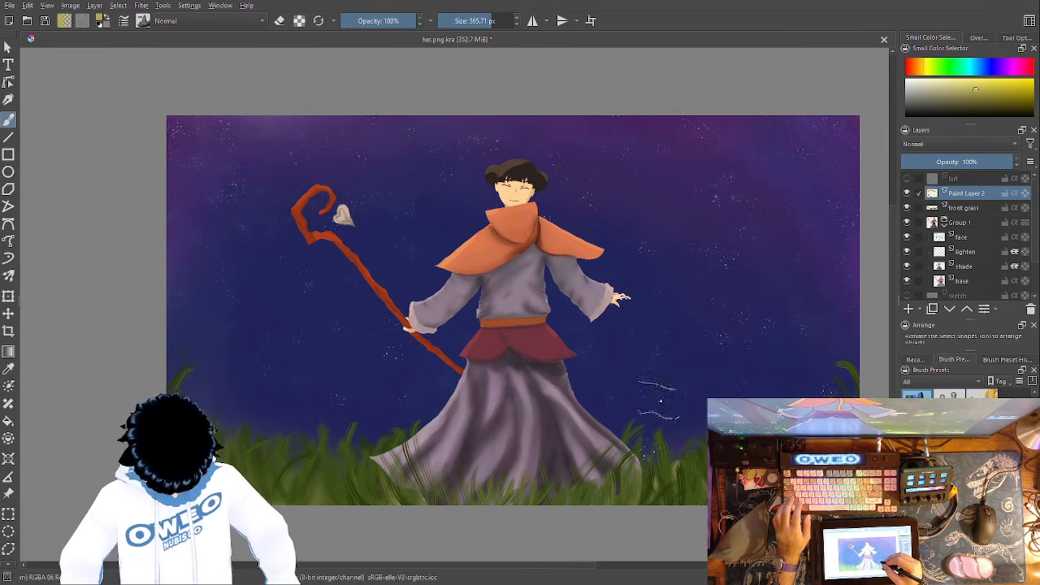
- Shift the brush color to a bright golden orange-yellow for the RGBA 06 Rock brush
{"action": "right_click", "coordinate": [658, 396]}
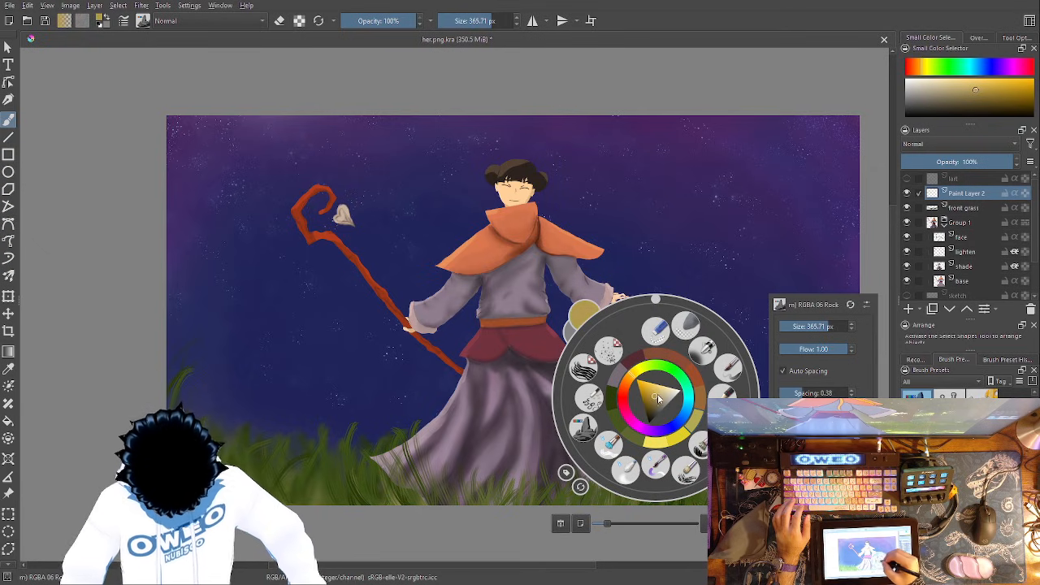
{"action": "left_click", "coordinate": [651, 392]}
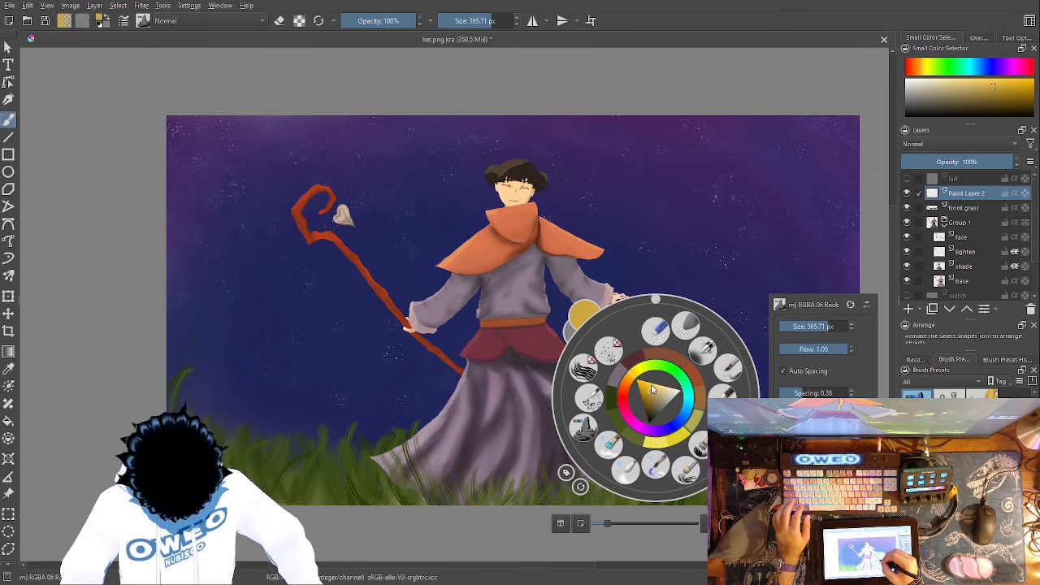
{"action": "left_click", "coordinate": [650, 390]}
{"action": "left_click", "coordinate": [631, 377]}
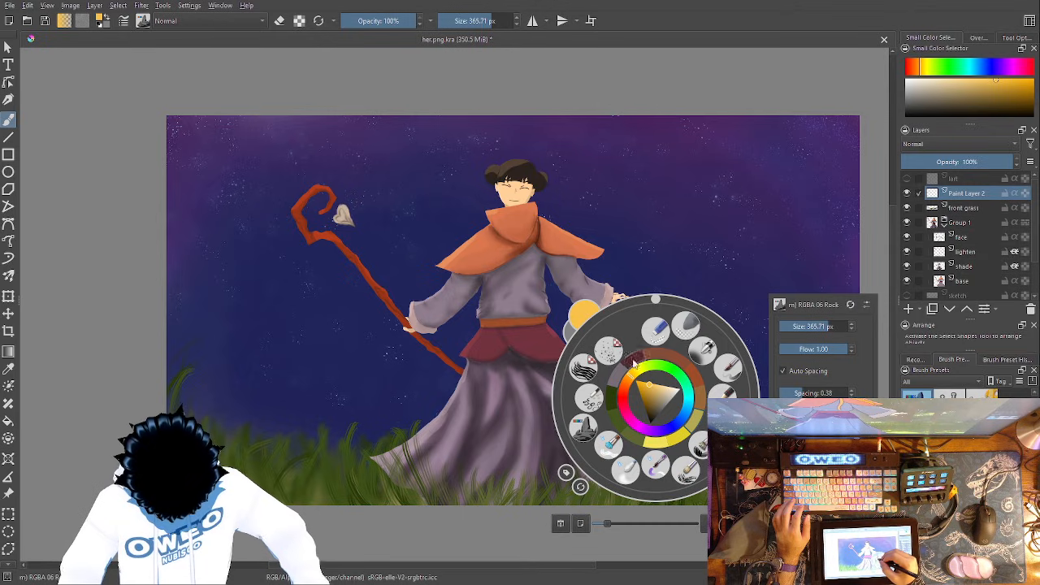
{"action": "right_click", "coordinate": [639, 342]}
- Try two golden ribbon strokes starting above the staff and sweeping toward and around the character
{"action": "mouse_move", "coordinate": [252, 161]}
{"action": "left_mouse_down"}
{"action": "mouse_move", "coordinate": [361, 168]}
{"action": "mouse_move", "coordinate": [386, 201]}
{"action": "mouse_move", "coordinate": [415, 215]}
{"action": "mouse_move", "coordinate": [516, 171]}
{"action": "mouse_move", "coordinate": [597, 208]}
{"action": "mouse_move", "coordinate": [635, 299]}
{"action": "mouse_move", "coordinate": [552, 394]}
{"action": "mouse_move", "coordinate": [354, 379]}
{"action": "mouse_move", "coordinate": [319, 291]}
{"action": "left_mouse_up"}
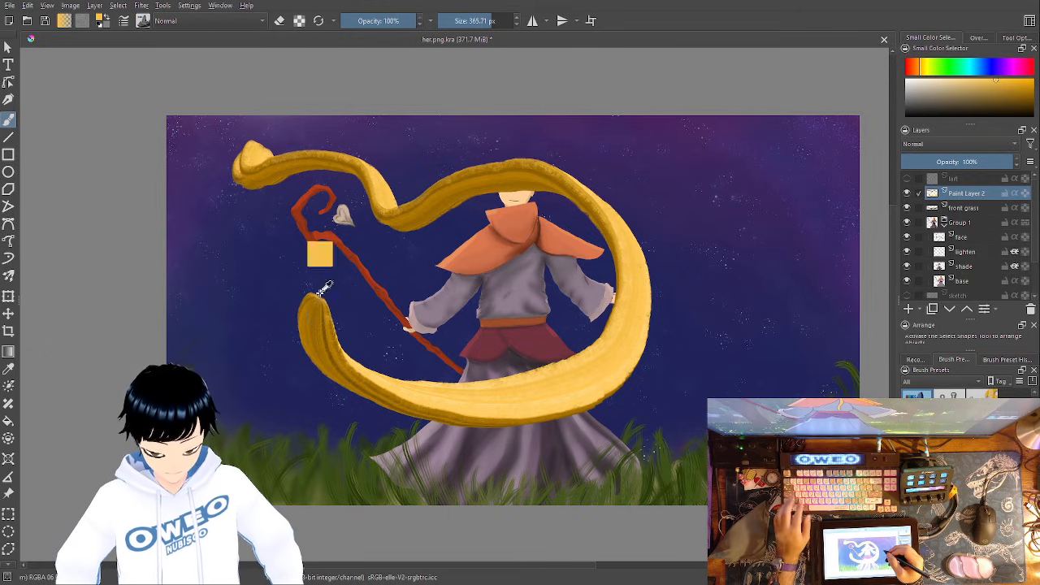
{"action": "key", "text": "ctrl+z"}
{"action": "mouse_move", "coordinate": [247, 159]}
{"action": "left_mouse_down"}
{"action": "mouse_move", "coordinate": [254, 183]}
{"action": "mouse_move", "coordinate": [253, 173]}
{"action": "mouse_move", "coordinate": [339, 145]}
{"action": "mouse_move", "coordinate": [407, 154]}
{"action": "mouse_move", "coordinate": [455, 195]}
{"action": "left_mouse_up"}
{"action": "key", "text": "ctrl+z"}
- Paint a golden ribbon from above the staff, across the character's head, around her right side and back below the staff
{"action": "mouse_move", "coordinate": [256, 163]}
{"action": "left_mouse_down"}
{"action": "mouse_move", "coordinate": [305, 155]}
{"action": "mouse_move", "coordinate": [354, 160]}
{"action": "mouse_move", "coordinate": [419, 216]}
{"action": "mouse_move", "coordinate": [476, 207]}
{"action": "mouse_move", "coordinate": [495, 185]}
{"action": "mouse_move", "coordinate": [552, 175]}
{"action": "mouse_move", "coordinate": [630, 236]}
{"action": "left_mouse_up"}
{"action": "left_click_drag", "start_coordinate": [382, 398], "coordinate": [281, 272]}
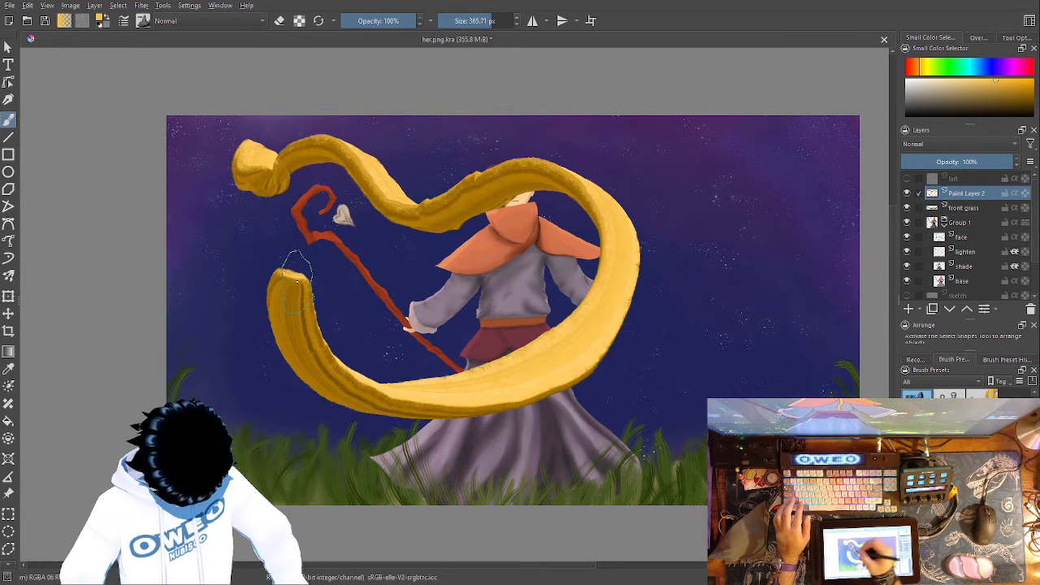
- Try to erase the golden ribbon where it covers the character's head using the Eraser Small brush
{"action": "right_click", "coordinate": [642, 348]}
{"action": "left_click", "coordinate": [648, 277]}
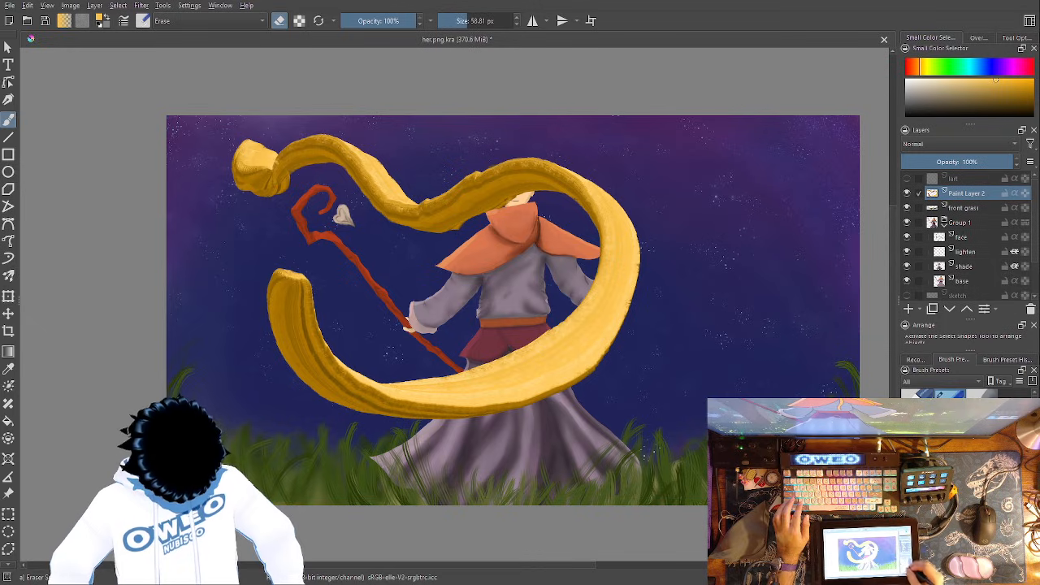
{"action": "key", "text": "ctrl+plus"}
{"action": "key", "text": "ctrl+plus"}
{"action": "key", "text": "ctrl+plus"}
{"action": "key", "text": "ctrl+plus"}
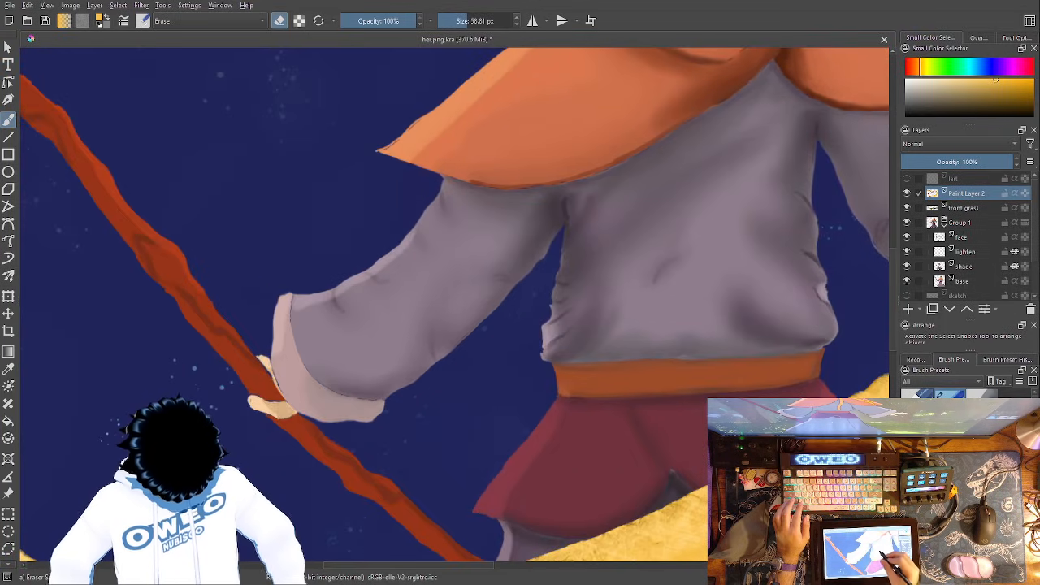
{"action": "left_click_drag", "start_coordinate": [696, 79], "coordinate": [632, 202]}
{"action": "left_click_drag", "start_coordinate": [641, 71], "coordinate": [524, 398]}
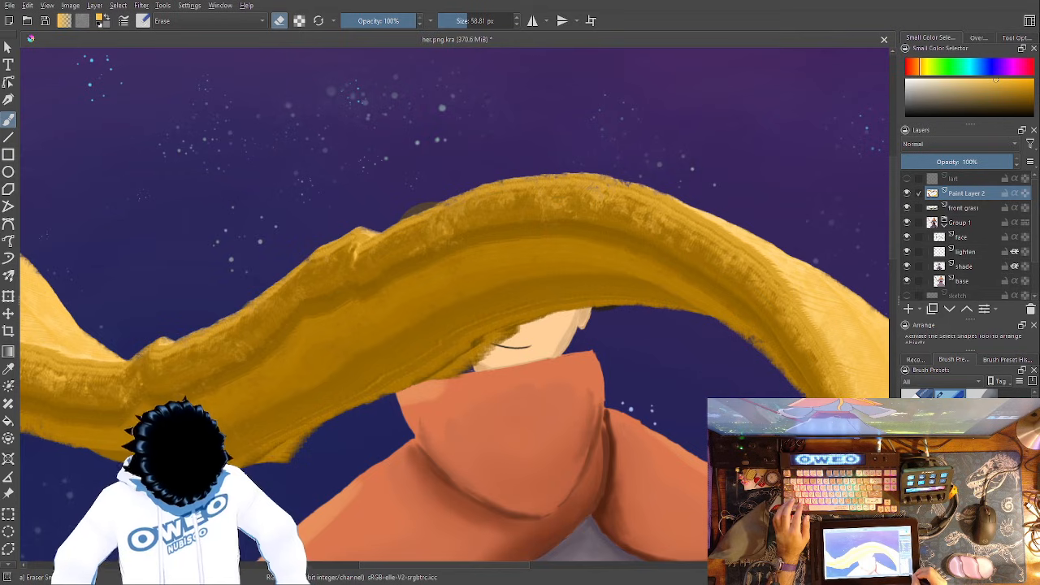
{"action": "key", "text": "ctrl+minus"}
{"action": "key", "text": "ctrl+minus"}
{"action": "key", "text": "ctrl+minus"}
{"action": "key", "text": "ctrl+minus"}
{"action": "key", "text": "ctrl+minus"}
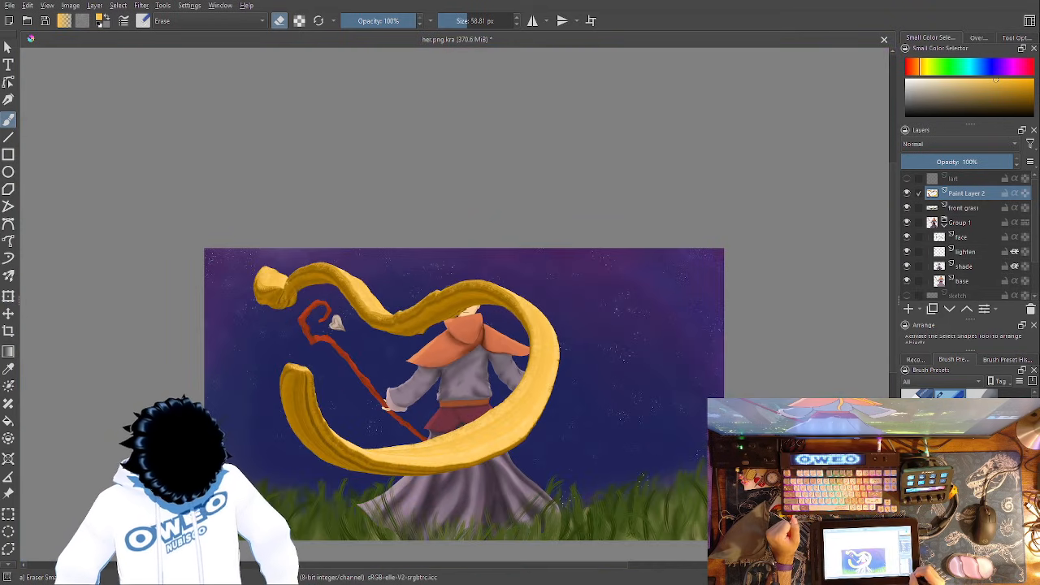
{"action": "key", "text": "ctrl+plus"}
{"action": "key", "text": "ctrl+plus"}
{"action": "key", "text": "ctrl+plus"}
{"action": "key", "text": "ctrl+plus"}
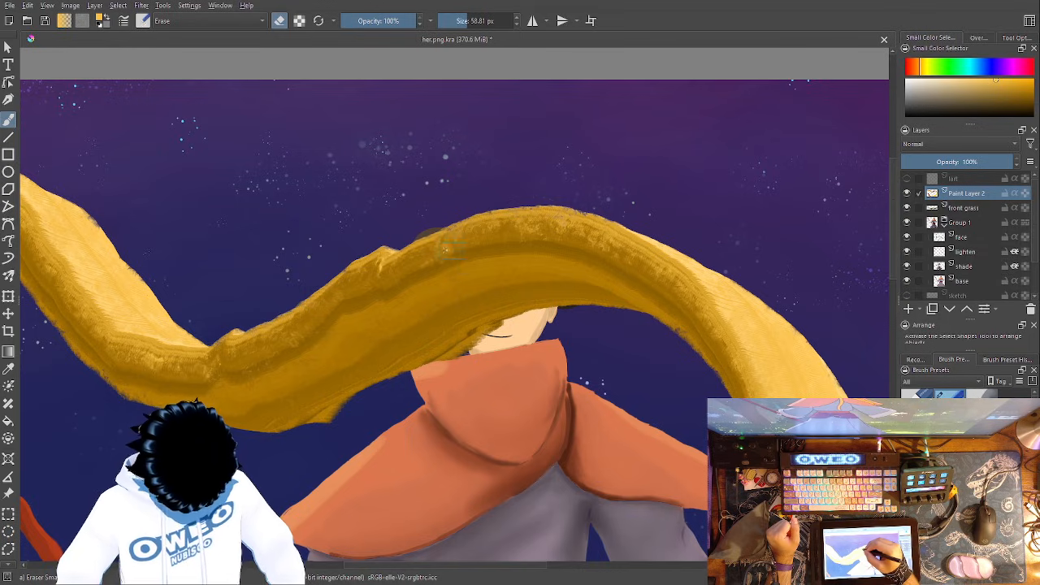
{"action": "mouse_move", "coordinate": [428, 254]}
{"action": "left_mouse_down"}
{"action": "mouse_move", "coordinate": [485, 340]}
{"action": "mouse_move", "coordinate": [459, 323]}
{"action": "mouse_move", "coordinate": [472, 339]}
{"action": "mouse_move", "coordinate": [446, 289]}
{"action": "mouse_move", "coordinate": [432, 285]}
{"action": "mouse_move", "coordinate": [431, 246]}
{"action": "mouse_move", "coordinate": [439, 238]}
{"action": "mouse_move", "coordinate": [461, 251]}
{"action": "mouse_move", "coordinate": [463, 290]}
{"action": "mouse_move", "coordinate": [446, 247]}
{"action": "mouse_move", "coordinate": [475, 313]}
{"action": "mouse_move", "coordinate": [471, 277]}
{"action": "mouse_move", "coordinate": [443, 241]}
{"action": "mouse_move", "coordinate": [429, 243]}
{"action": "mouse_move", "coordinate": [431, 257]}
{"action": "mouse_move", "coordinate": [424, 239]}
{"action": "mouse_move", "coordinate": [428, 268]}
{"action": "mouse_move", "coordinate": [421, 248]}
{"action": "mouse_move", "coordinate": [417, 275]}
{"action": "left_mouse_up"}
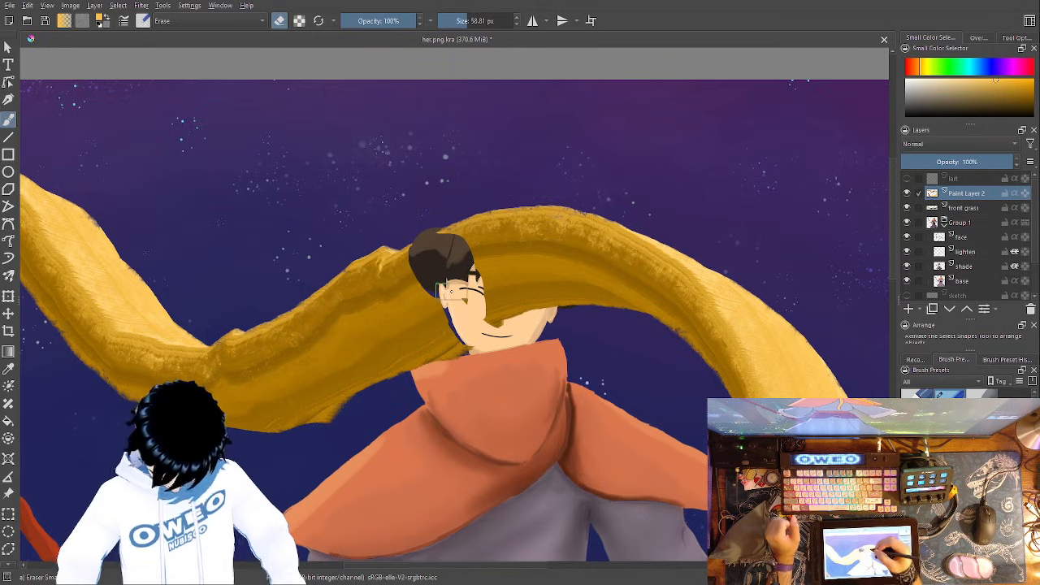
- Undo the erasing over the head and the golden ribbon stroke around the character
{"action": "key", "text": "ctrl+z"}
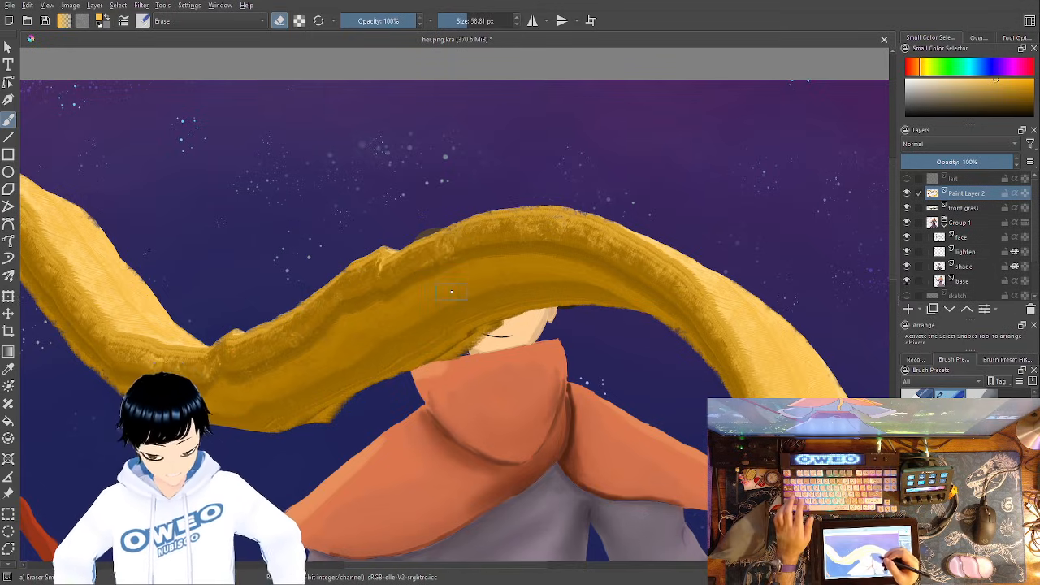
{"action": "key", "text": "ctrl+z"}
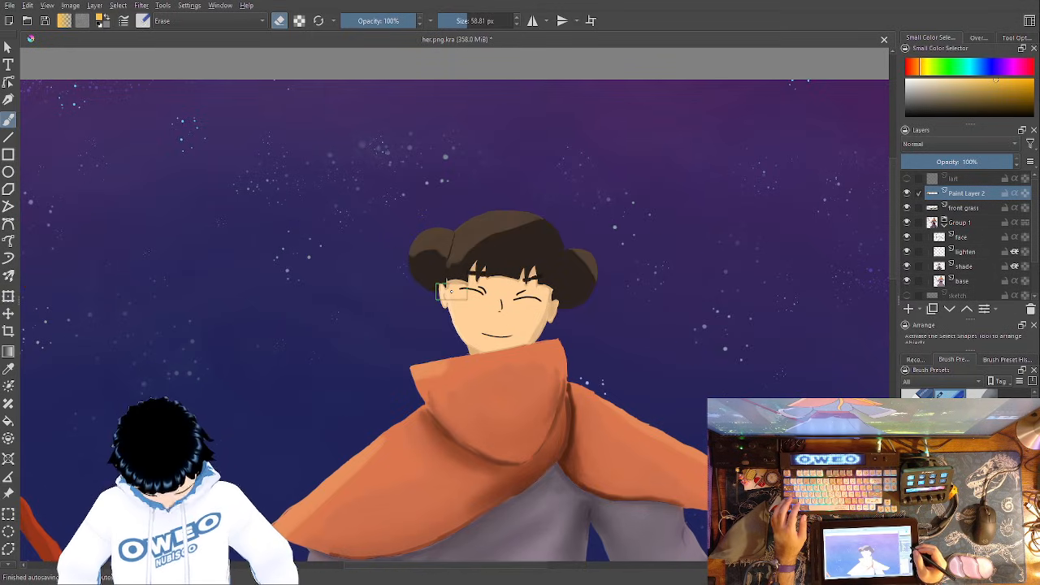
- Add a new paint layer above Paint Layer 2 and name it "dodge"
{"action": "left_click", "coordinate": [909, 308]}
{"action": "double_click", "coordinate": [972, 192]}
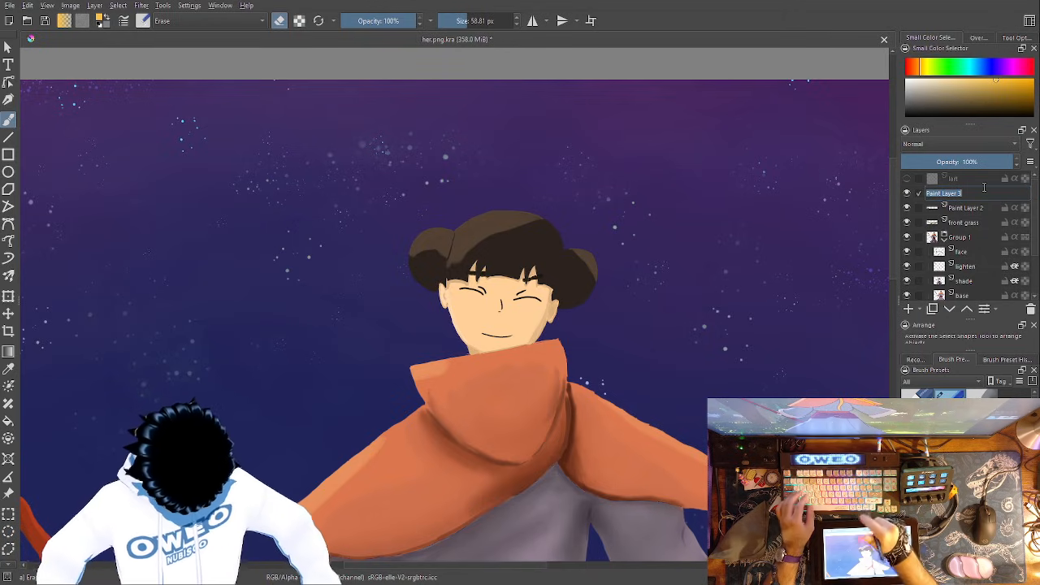
{"action": "type", "text": "dodge"}
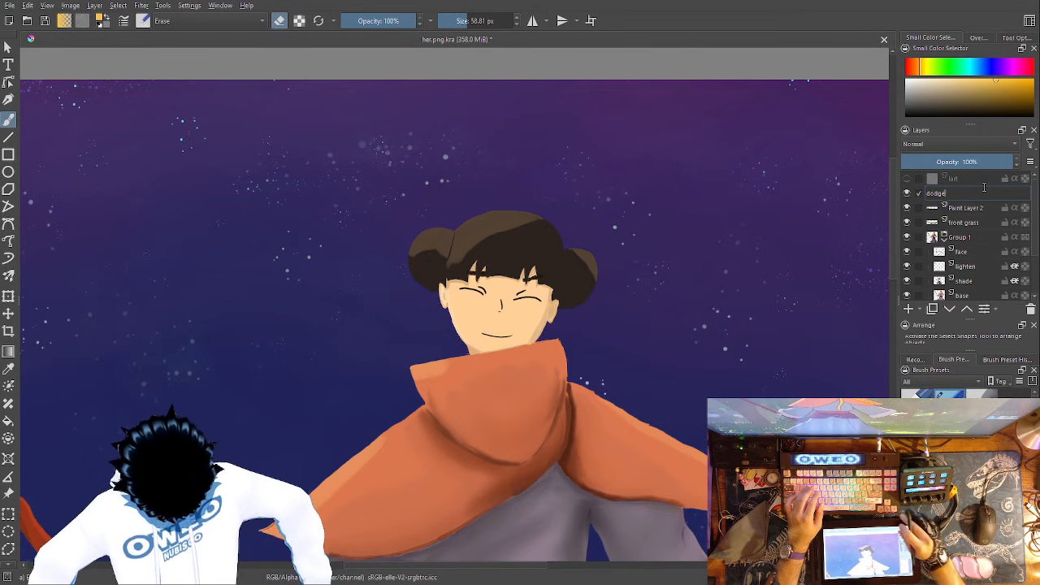
{"action": "key", "text": "Return"}
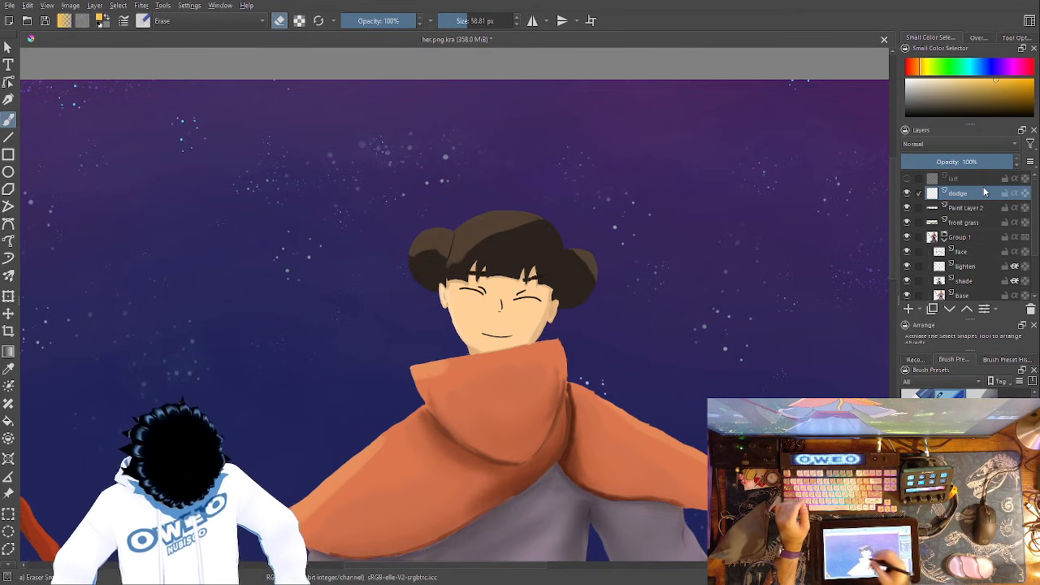
- Choose the Pencil-2 brush in black and trace the neck, jaw and ear on the staff side of the face
{"action": "right_click", "coordinate": [117, 244]}
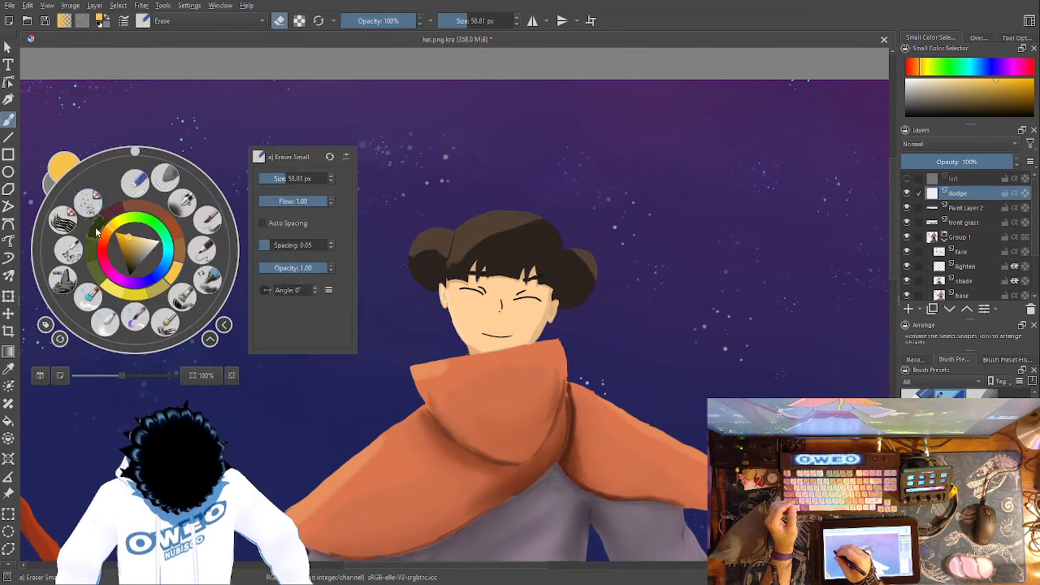
{"action": "left_click", "coordinate": [203, 249]}
{"action": "right_click", "coordinate": [211, 242]}
{"action": "left_click", "coordinate": [208, 264]}
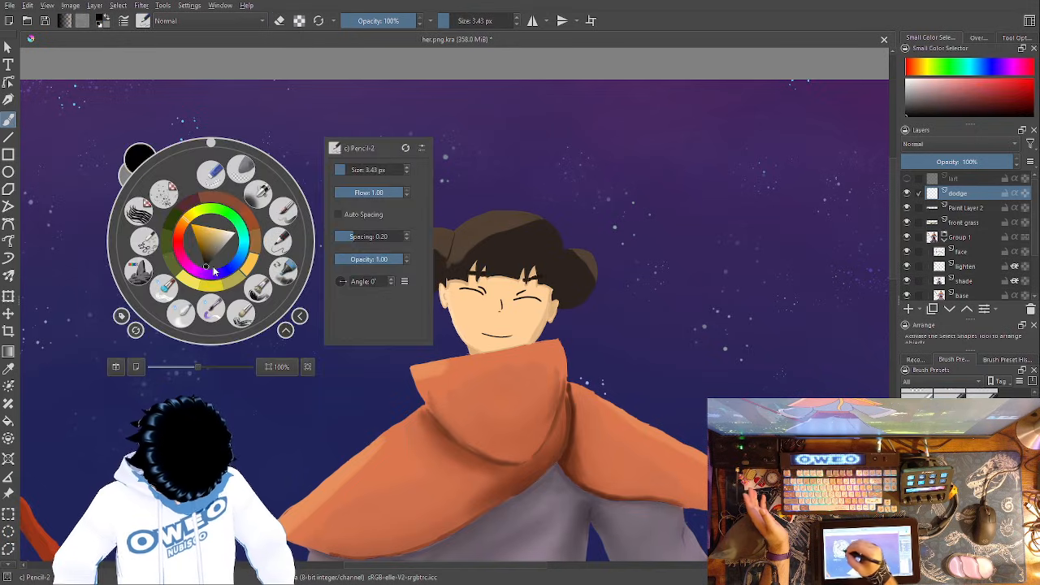
{"action": "left_click", "coordinate": [625, 276]}
{"action": "key", "text": "ctrl+plus"}
{"action": "key", "text": "ctrl+plus"}
{"action": "key", "text": "ctrl+plus"}
{"action": "key", "text": "ctrl+plus"}
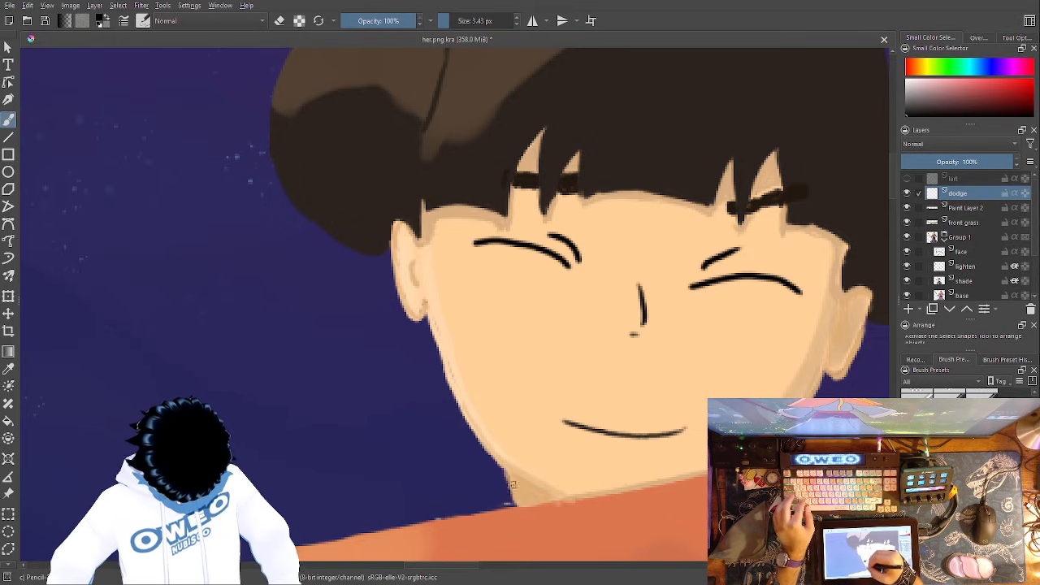
{"action": "mouse_move", "coordinate": [513, 503]}
{"action": "left_mouse_down"}
{"action": "mouse_move", "coordinate": [460, 413]}
{"action": "mouse_move", "coordinate": [428, 316]}
{"action": "mouse_move", "coordinate": [407, 316]}
{"action": "mouse_move", "coordinate": [394, 254]}
{"action": "left_mouse_up"}
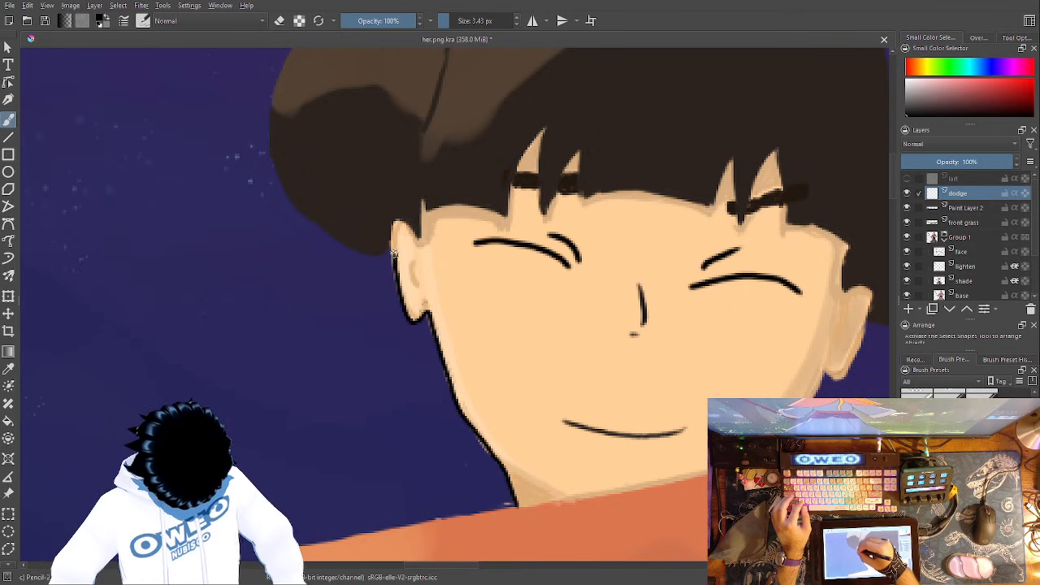
- Trace the outline of the staff-side hair bun and the top of the hair across to the other bun
{"action": "left_click_drag", "start_coordinate": [544, 321], "coordinate": [576, 463]}
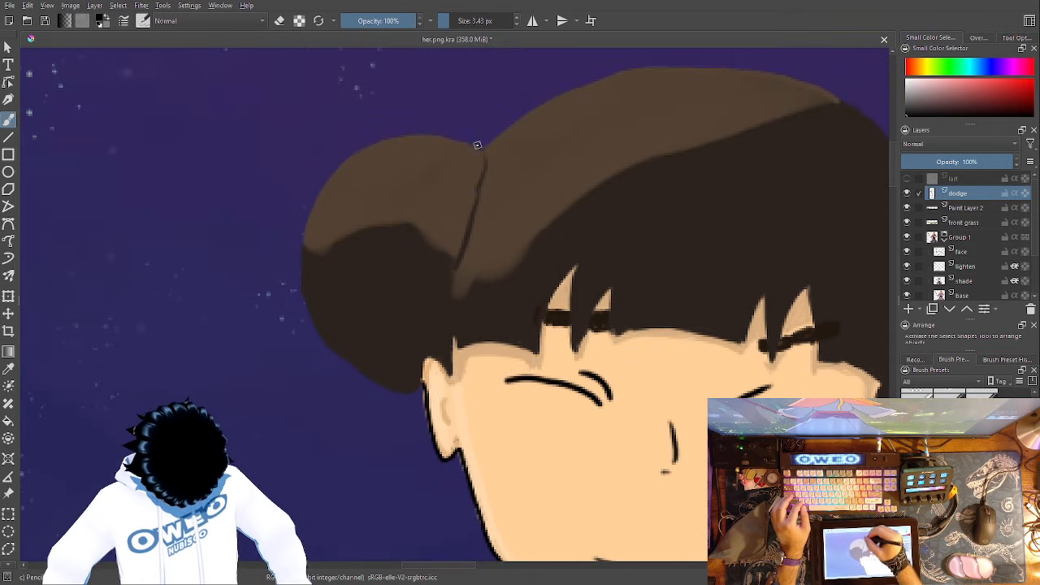
{"action": "mouse_move", "coordinate": [415, 131]}
{"action": "left_mouse_down"}
{"action": "mouse_move", "coordinate": [372, 143]}
{"action": "mouse_move", "coordinate": [309, 205]}
{"action": "mouse_move", "coordinate": [301, 260]}
{"action": "left_mouse_up"}
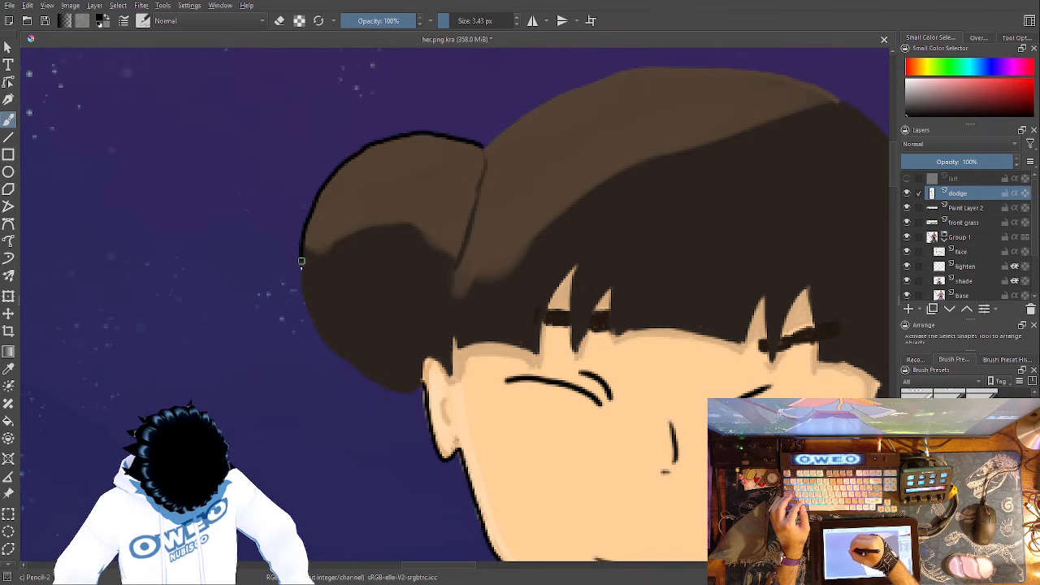
{"action": "mouse_move", "coordinate": [359, 373]}
{"action": "left_mouse_down"}
{"action": "mouse_move", "coordinate": [405, 394]}
{"action": "mouse_move", "coordinate": [85, 483]}
{"action": "left_mouse_up"}
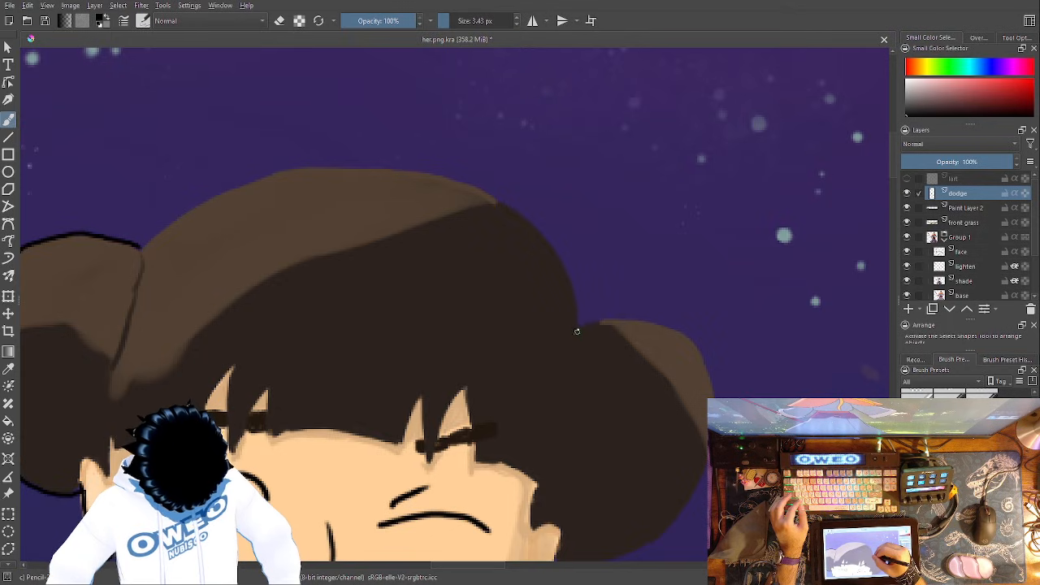
{"action": "mouse_move", "coordinate": [536, 231]}
{"action": "left_mouse_down"}
{"action": "mouse_move", "coordinate": [479, 189]}
{"action": "mouse_move", "coordinate": [381, 165]}
{"action": "mouse_move", "coordinate": [257, 178]}
{"action": "mouse_move", "coordinate": [141, 238]}
{"action": "left_mouse_up"}
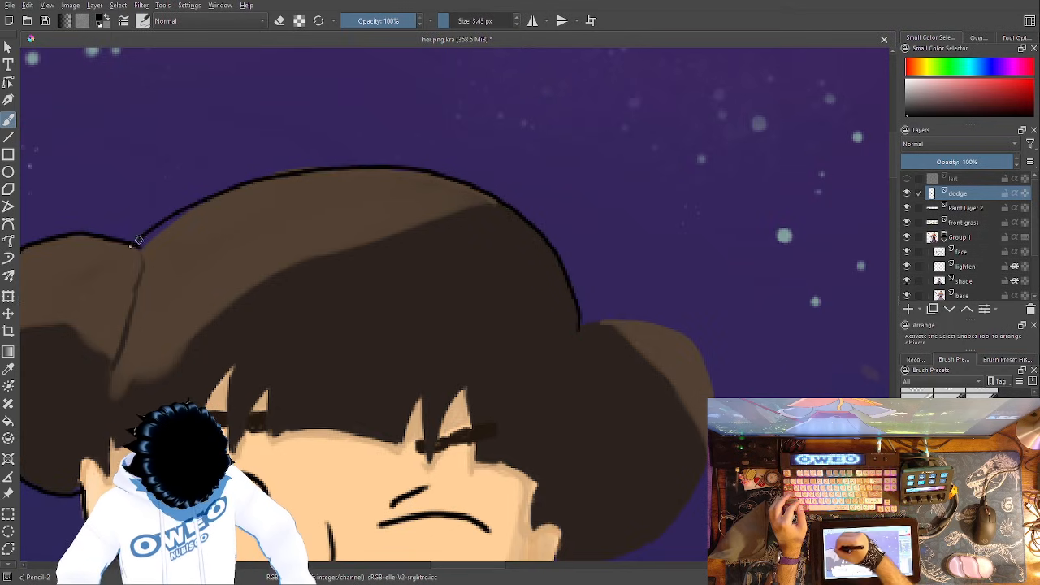
- Trace the bun, ear and jaw on the side of the head away from the staff, down to the hood
{"action": "left_click_drag", "start_coordinate": [610, 267], "coordinate": [493, 72]}
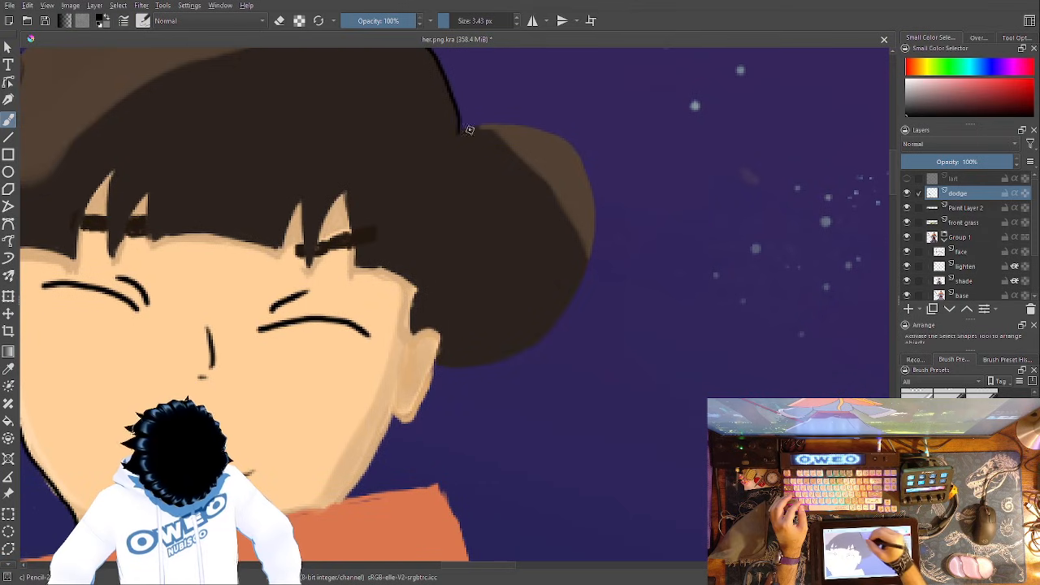
{"action": "mouse_move", "coordinate": [517, 126]}
{"action": "left_mouse_down"}
{"action": "mouse_move", "coordinate": [582, 161]}
{"action": "mouse_move", "coordinate": [594, 228]}
{"action": "mouse_move", "coordinate": [586, 283]}
{"action": "mouse_move", "coordinate": [552, 332]}
{"action": "mouse_move", "coordinate": [512, 360]}
{"action": "mouse_move", "coordinate": [440, 370]}
{"action": "left_mouse_up"}
{"action": "left_click_drag", "start_coordinate": [562, 349], "coordinate": [786, 218]}
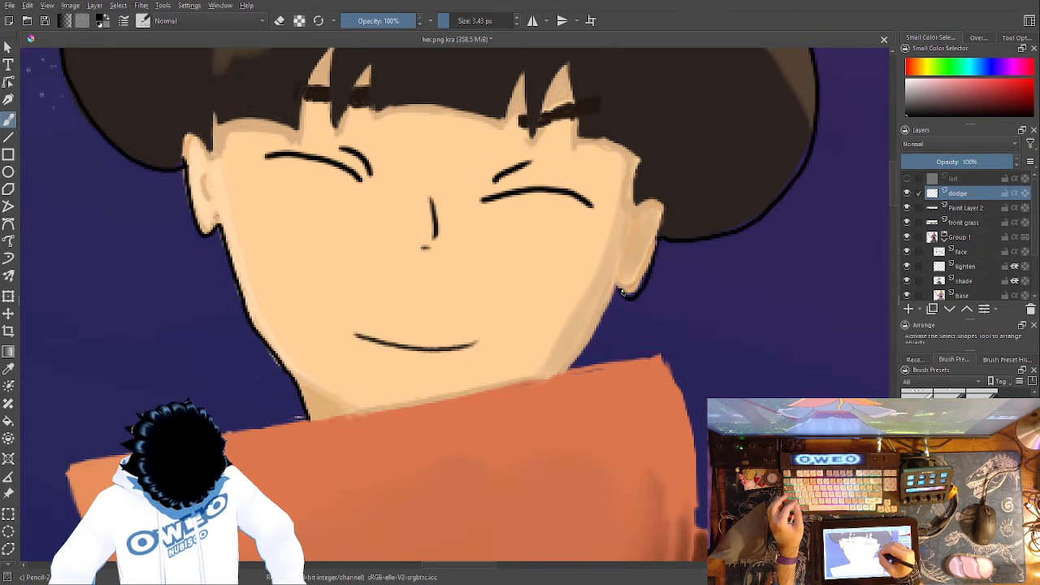
{"action": "key", "text": "ctrl+z"}
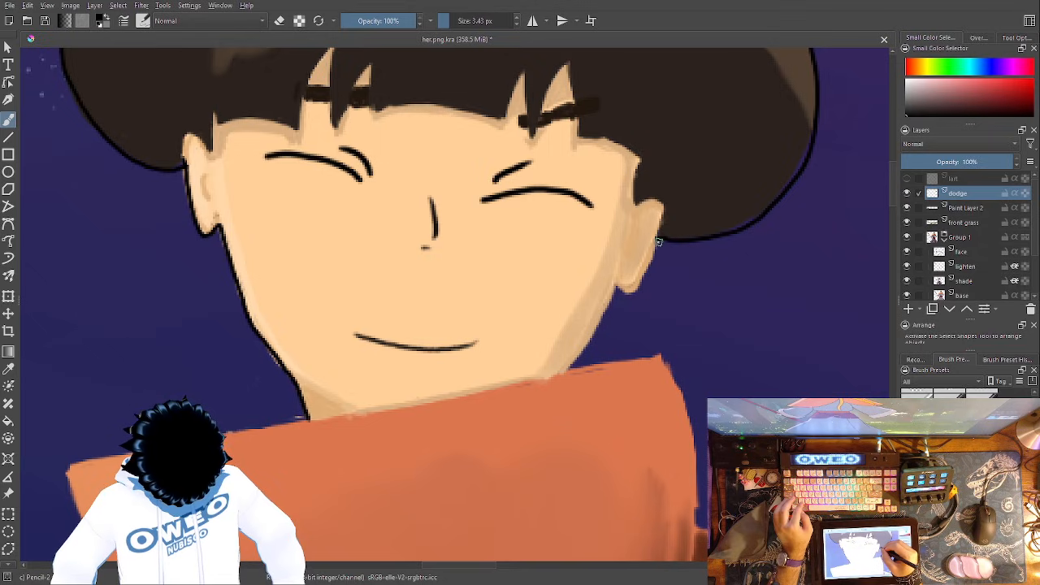
{"action": "mouse_move", "coordinate": [654, 257]}
{"action": "left_mouse_down"}
{"action": "mouse_move", "coordinate": [634, 294]}
{"action": "mouse_move", "coordinate": [619, 289]}
{"action": "mouse_move", "coordinate": [583, 354]}
{"action": "left_mouse_up"}
{"action": "left_click_drag", "start_coordinate": [675, 289], "coordinate": [759, 212]}
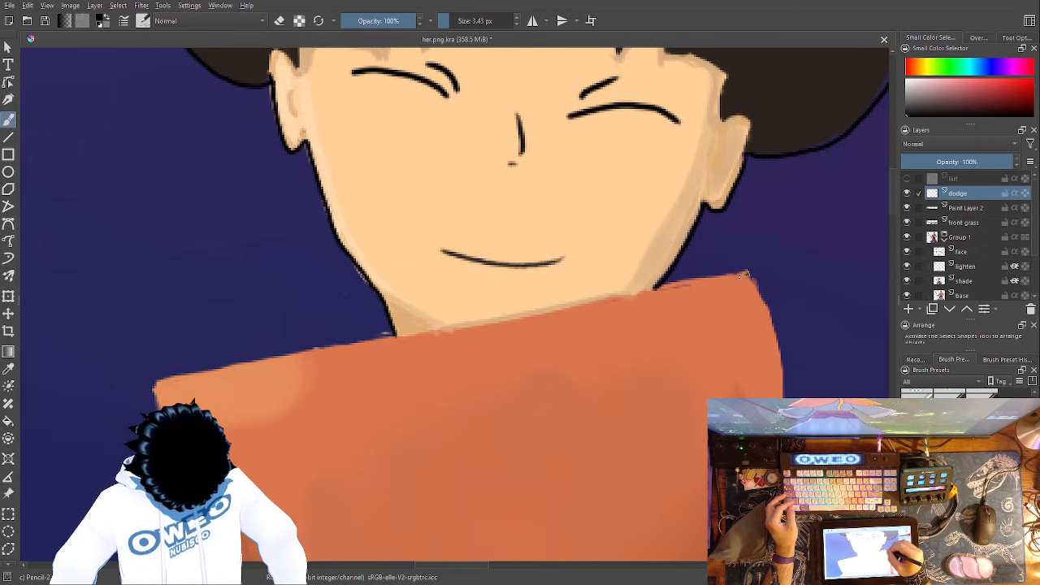
{"action": "left_click_drag", "start_coordinate": [746, 275], "coordinate": [658, 286]}
{"action": "key", "text": "ctrl+z"}
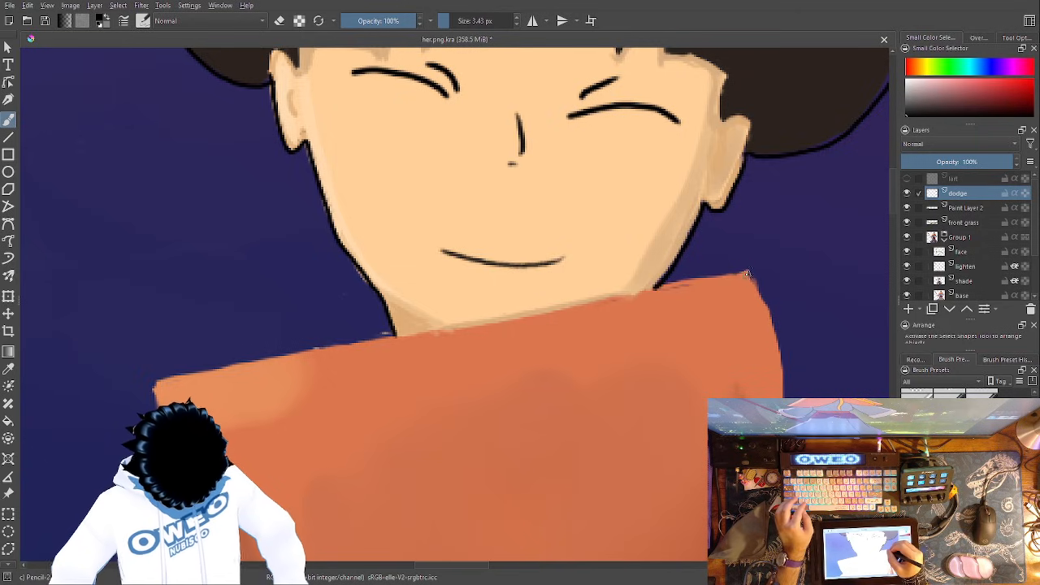
{"action": "mouse_move", "coordinate": [744, 275]}
{"action": "left_mouse_down"}
{"action": "mouse_move", "coordinate": [666, 285]}
{"action": "mouse_move", "coordinate": [662, 273]}
{"action": "mouse_move", "coordinate": [658, 285]}
{"action": "mouse_move", "coordinate": [733, 257]}
{"action": "mouse_move", "coordinate": [730, 276]}
{"action": "mouse_move", "coordinate": [665, 285]}
{"action": "left_mouse_up"}
{"action": "key", "text": "ctrl+z"}
{"action": "key", "text": "ctrl+z"}
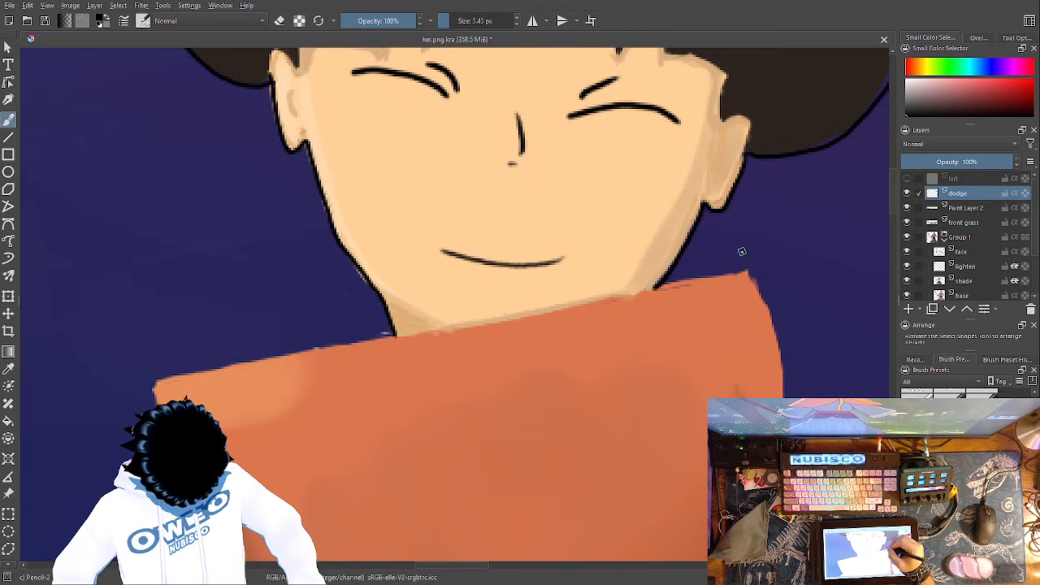
- Close the head outline with a black line along the hood's edge under the chin
{"action": "left_click_drag", "start_coordinate": [655, 289], "coordinate": [397, 337]}
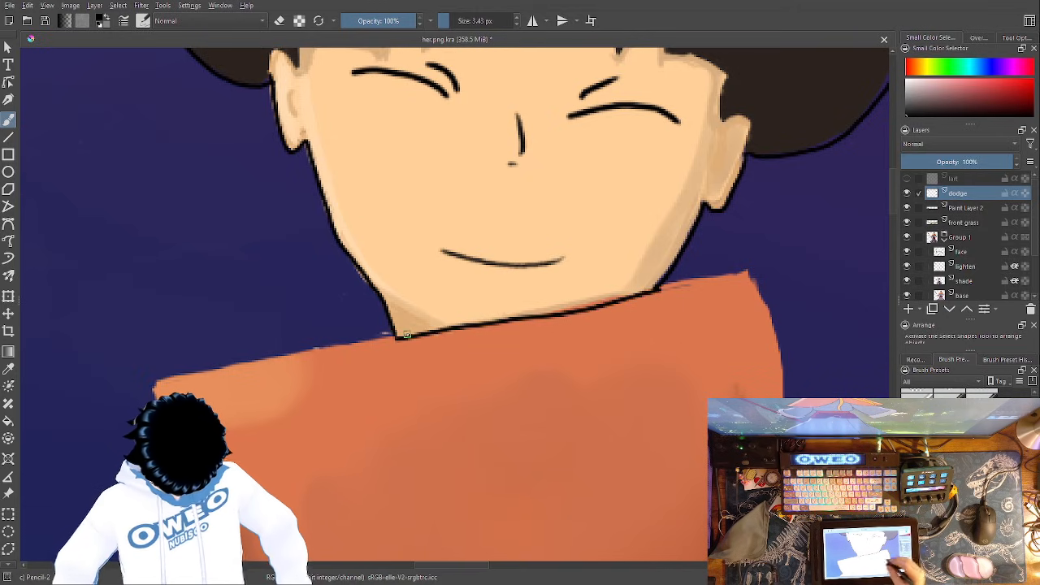
{"action": "key", "text": "ctrl+minus"}
{"action": "key", "text": "ctrl+minus"}
{"action": "key", "text": "ctrl+minus"}
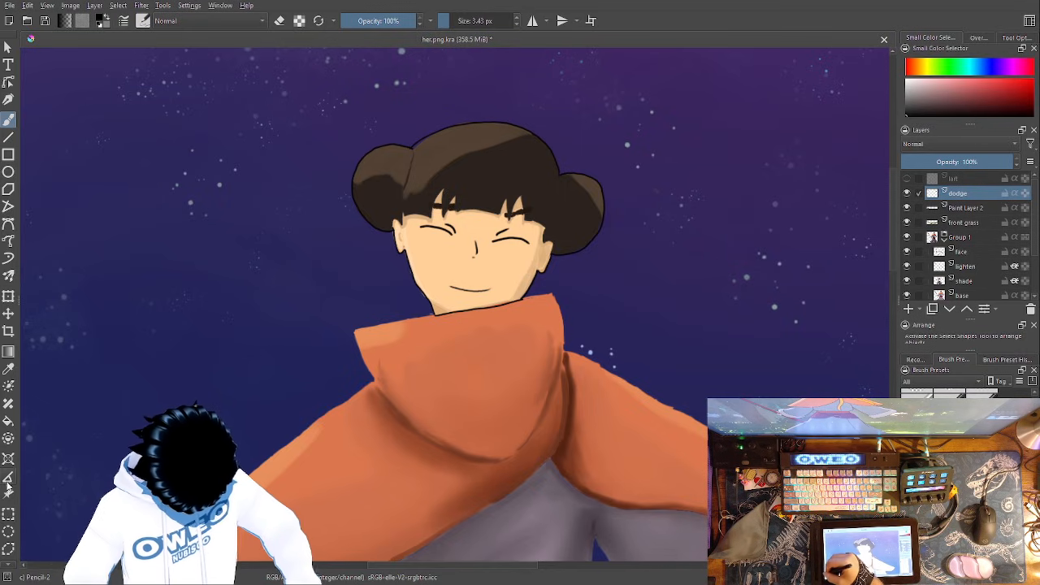
- Select the area enclosed by the head outline, from hair buns to neck, with the Contiguous Selection tool
{"action": "scroll", "coordinate": [10, 493], "scroll_direction": "down", "scroll_amount": 2}
{"action": "left_click", "coordinate": [8, 543]}
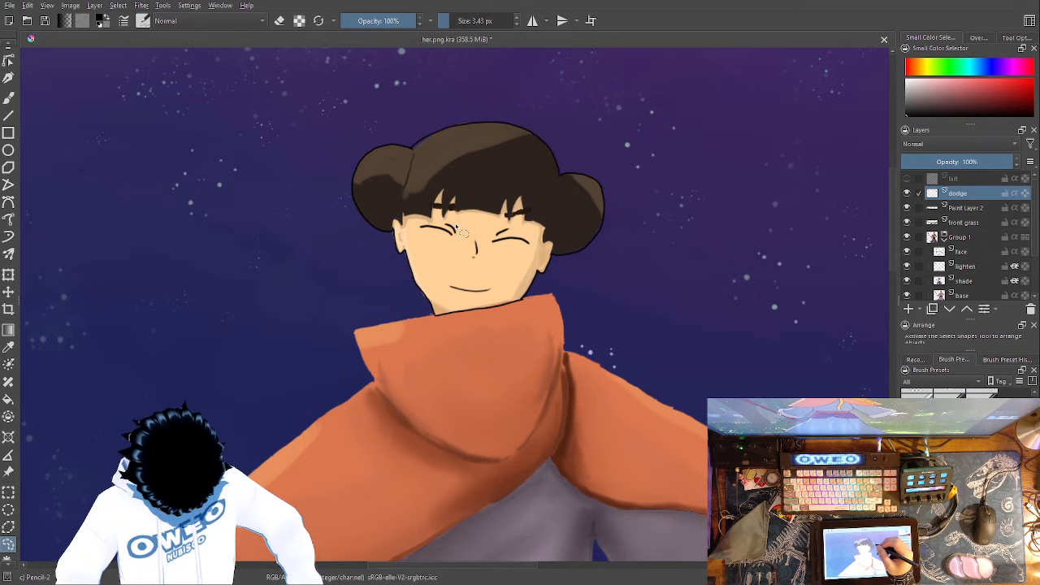
{"action": "scroll", "coordinate": [13, 560], "scroll_direction": "down", "scroll_amount": 1}
{"action": "left_click", "coordinate": [7, 552]}
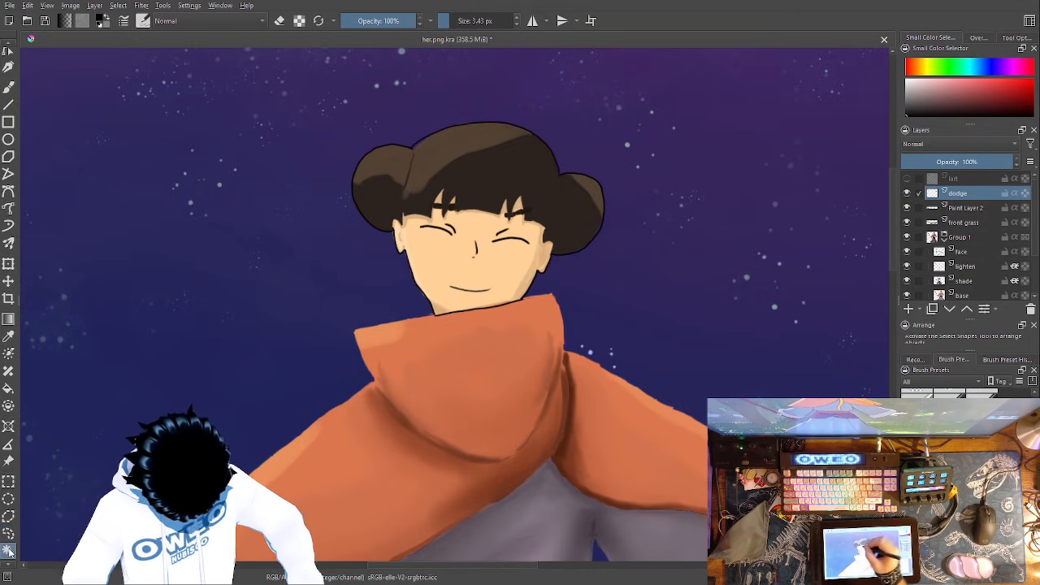
{"action": "left_click", "coordinate": [480, 217]}
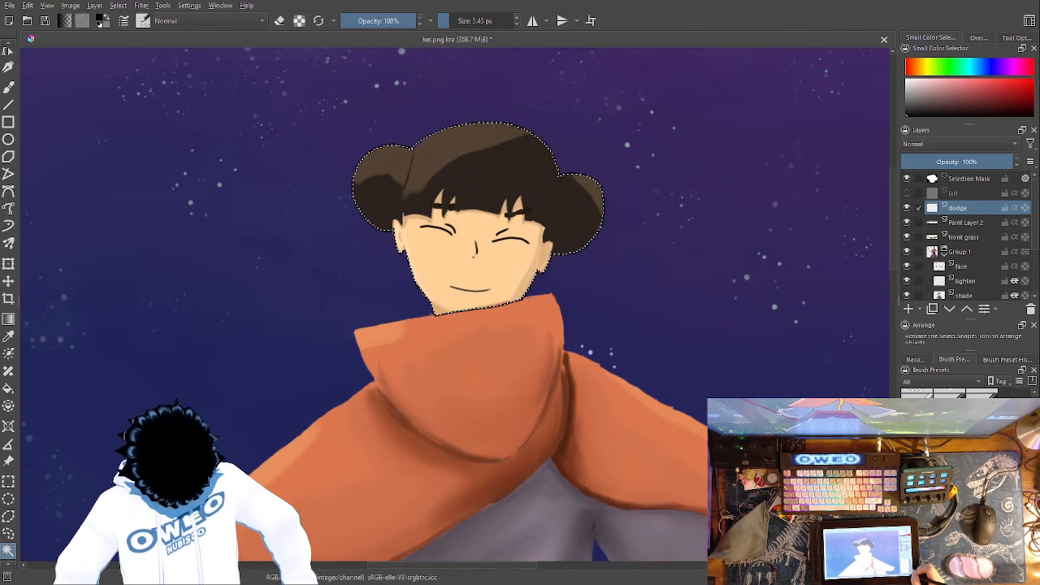
- Make Paint Layer 2 the active layer, with the character and the golden blob both in view
{"action": "key", "text": "ctrl+minus"}
{"action": "key", "text": "ctrl+minus"}
{"action": "key", "text": "ctrl+minus"}
{"action": "left_click", "coordinate": [967, 221]}
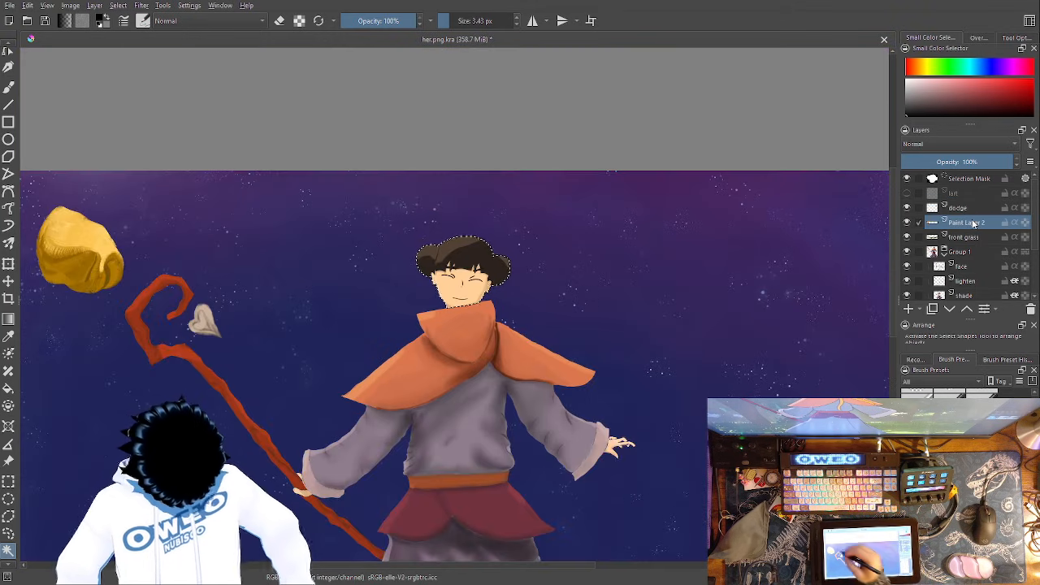
{"action": "left_click", "coordinate": [9, 87]}
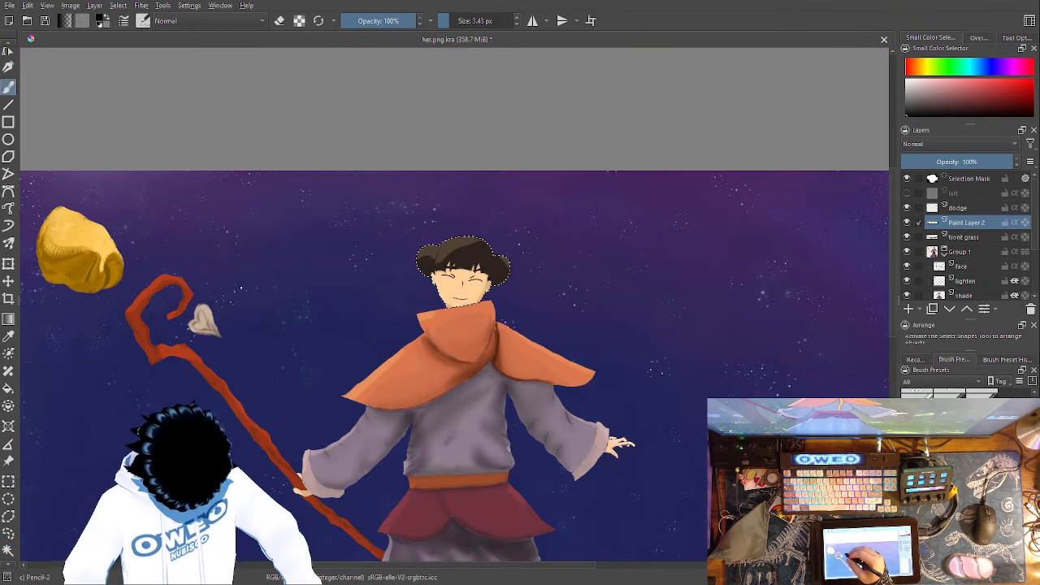
{"action": "right_click", "coordinate": [244, 290]}
{"action": "left_click", "coordinate": [247, 224]}
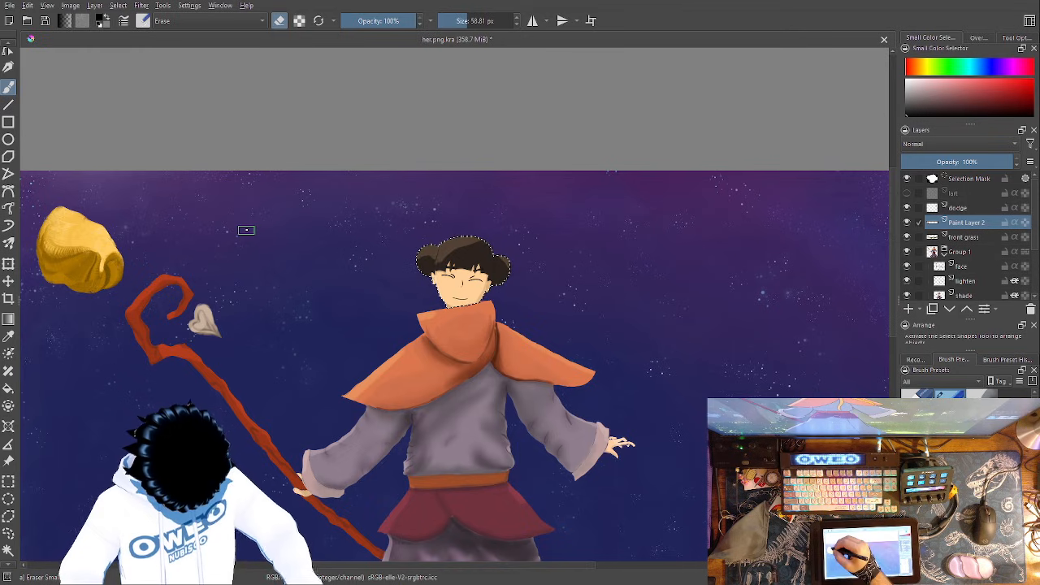
{"action": "right_click", "coordinate": [135, 232]}
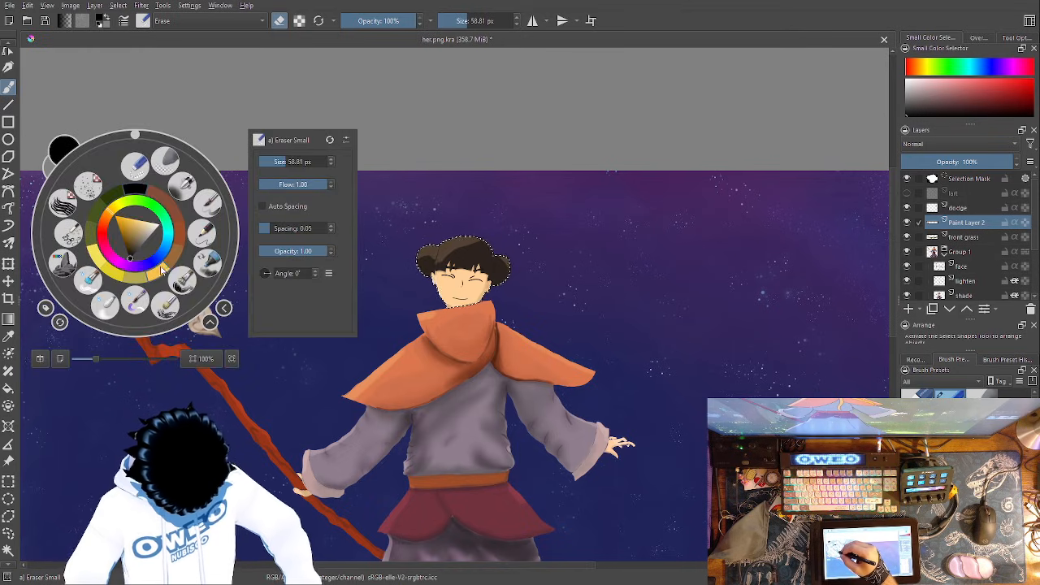
{"action": "left_click", "coordinate": [106, 305]}
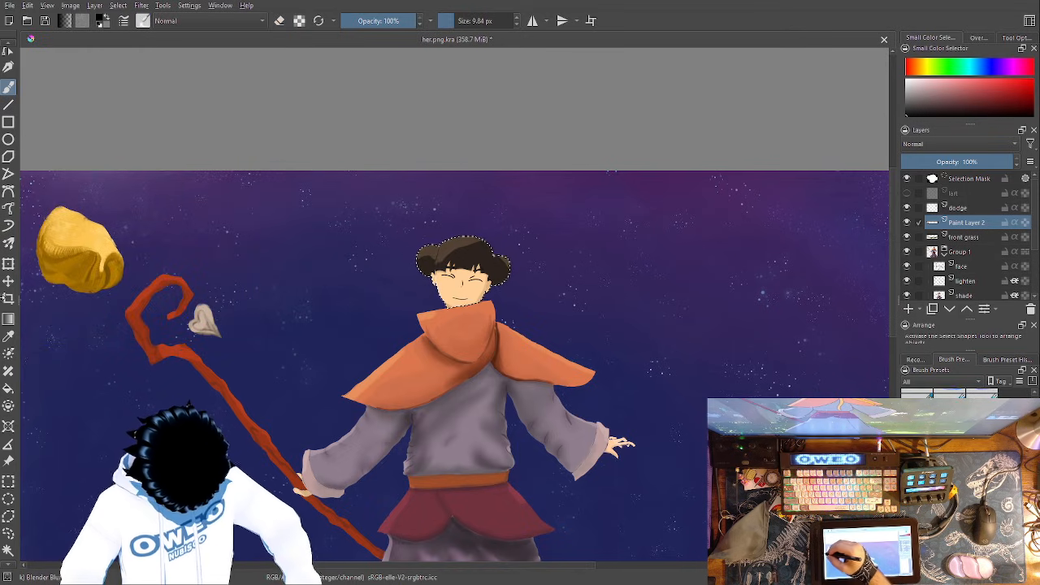
- Sample the golden yellow from the painted blob and choose the textured RGBA 06 brush preset for freehand painting
{"action": "left_click", "coordinate": [10, 338]}
{"action": "left_click_drag", "start_coordinate": [106, 239], "coordinate": [101, 235]}
{"action": "left_click", "coordinate": [9, 88]}
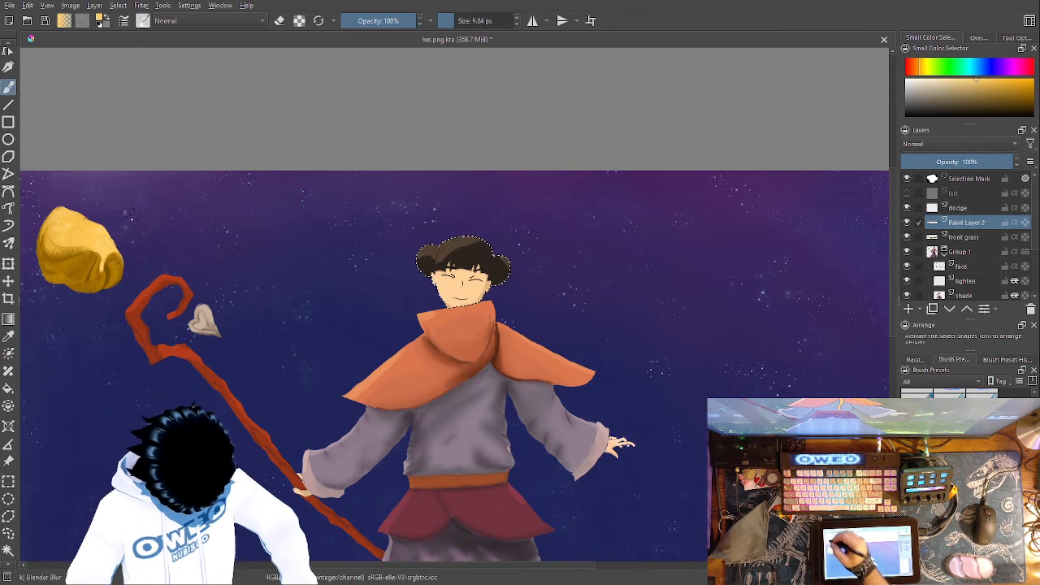
{"action": "right_click", "coordinate": [268, 325]}
{"action": "left_click", "coordinate": [191, 362]}
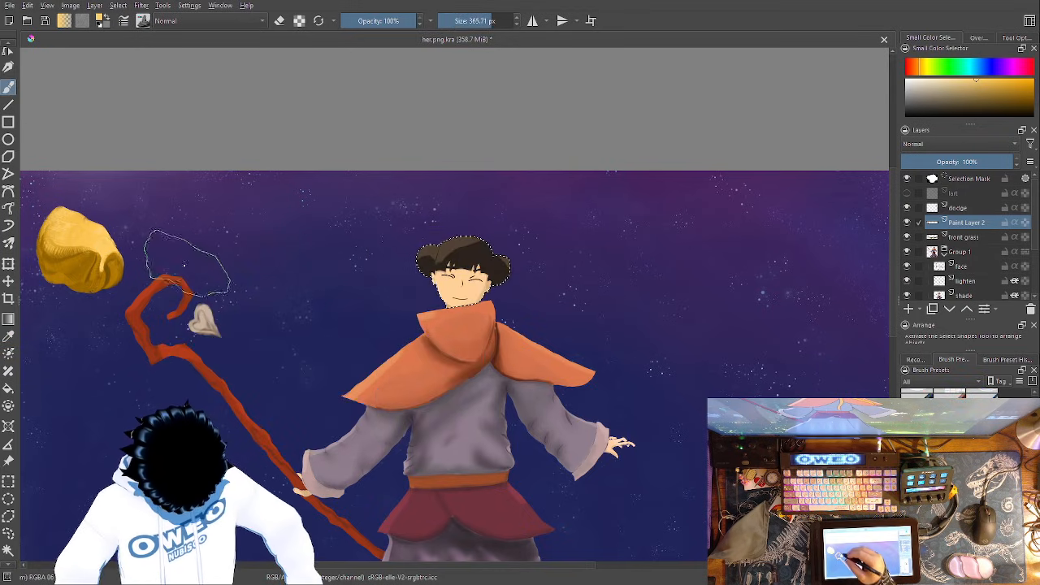
- Test a golden stroke over the face, undo it, and invert the selection to exclude the head from painting
{"action": "left_click_drag", "start_coordinate": [440, 284], "coordinate": [453, 267]}
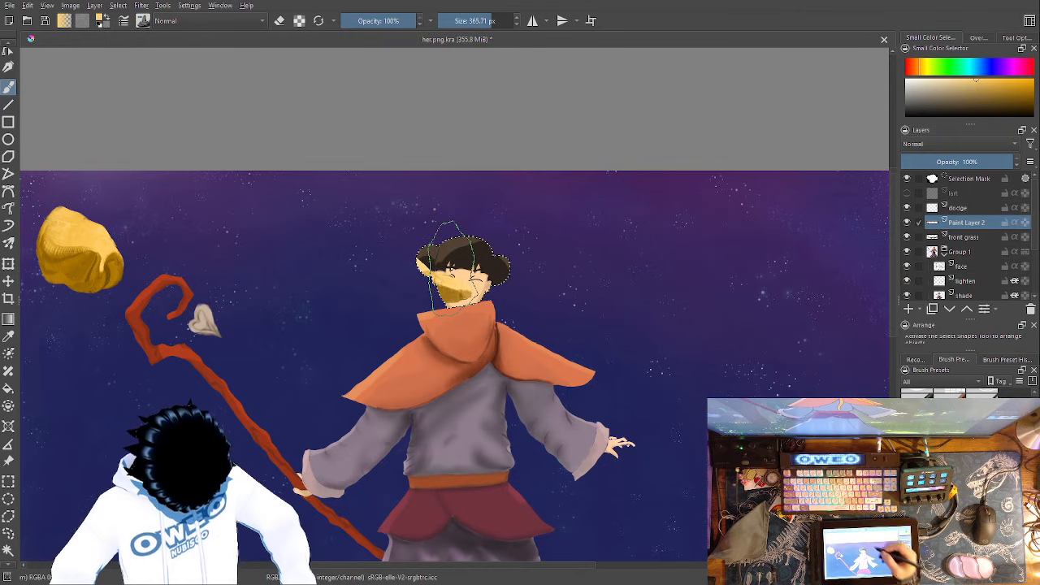
{"action": "key", "text": "ctrl+z"}
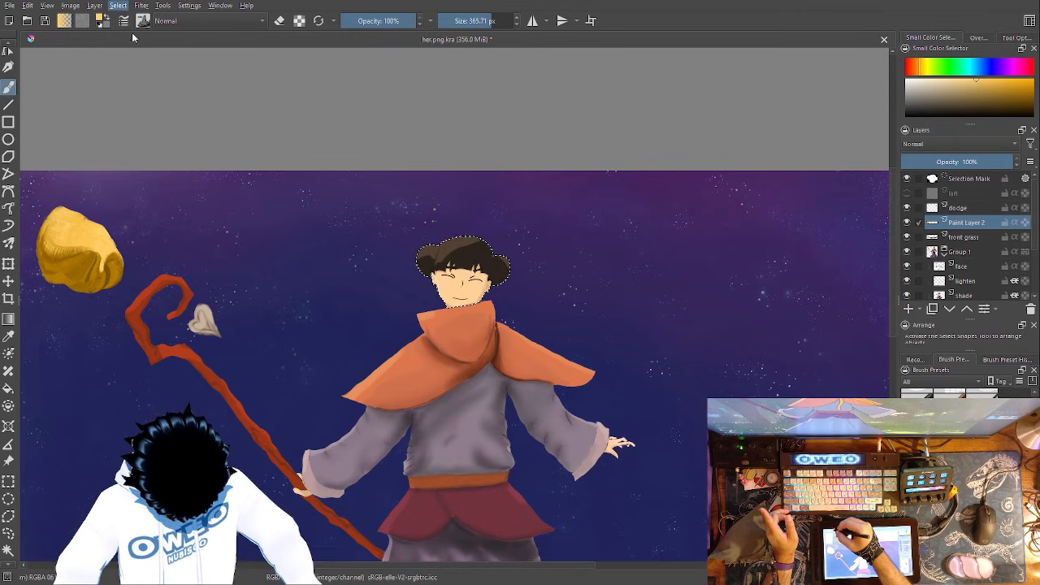
{"action": "left_click", "coordinate": [147, 56]}
- Try golden ribbon strokes starting from the blob and undo them
{"action": "mouse_move", "coordinate": [106, 250]}
{"action": "left_mouse_down"}
{"action": "mouse_move", "coordinate": [243, 216]}
{"action": "mouse_move", "coordinate": [407, 273]}
{"action": "mouse_move", "coordinate": [601, 301]}
{"action": "mouse_move", "coordinate": [675, 484]}
{"action": "mouse_move", "coordinate": [394, 490]}
{"action": "mouse_move", "coordinate": [148, 479]}
{"action": "left_mouse_up"}
{"action": "left_click_drag", "start_coordinate": [652, 328], "coordinate": [649, 171]}
{"action": "key", "text": "ctrl+z"}
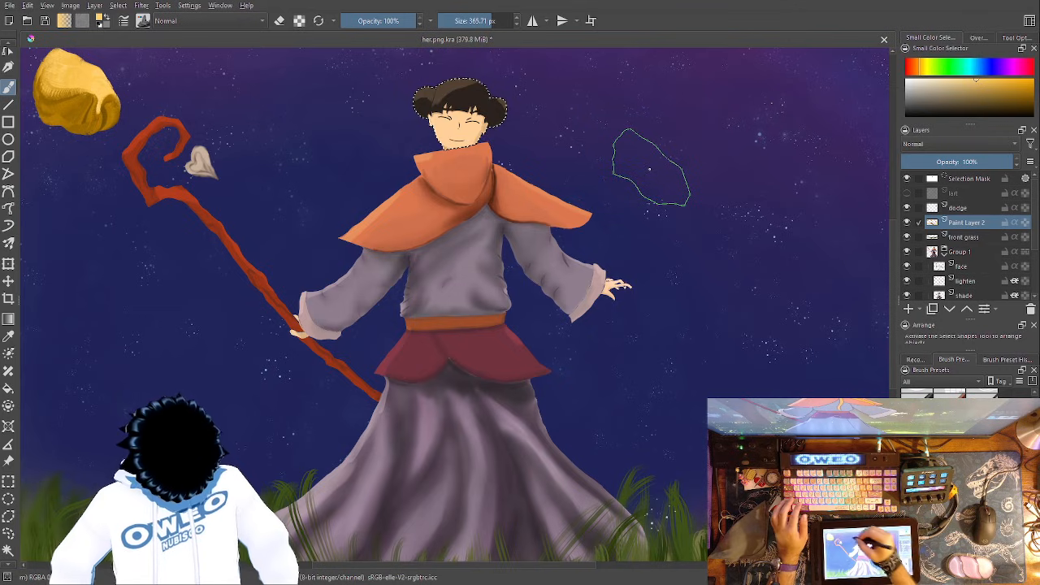
{"action": "left_click_drag", "start_coordinate": [104, 90], "coordinate": [491, 158]}
{"action": "key", "text": "ctrl+z"}
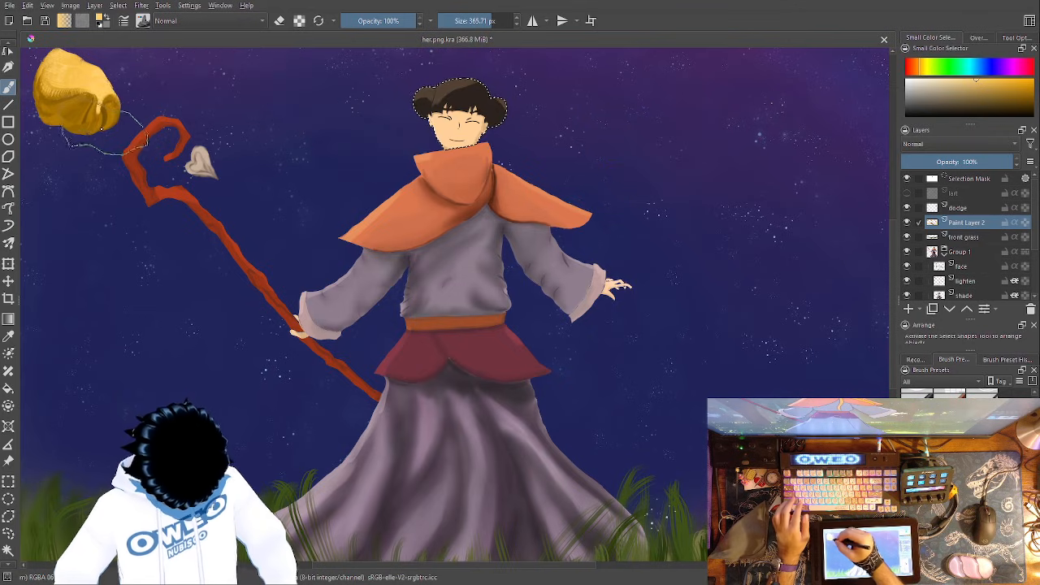
- Paint one golden ribbon from the blob behind her head, around her free-hand side and across the skirt, curling up below the staff's crook
{"action": "mouse_move", "coordinate": [104, 91]}
{"action": "left_mouse_down"}
{"action": "mouse_move", "coordinate": [315, 106]}
{"action": "mouse_move", "coordinate": [420, 123]}
{"action": "mouse_move", "coordinate": [500, 96]}
{"action": "mouse_move", "coordinate": [619, 129]}
{"action": "mouse_move", "coordinate": [712, 208]}
{"action": "mouse_move", "coordinate": [750, 336]}
{"action": "mouse_move", "coordinate": [681, 403]}
{"action": "mouse_move", "coordinate": [588, 442]}
{"action": "mouse_move", "coordinate": [327, 442]}
{"action": "mouse_move", "coordinate": [208, 394]}
{"action": "mouse_move", "coordinate": [211, 305]}
{"action": "mouse_move", "coordinate": [172, 280]}
{"action": "mouse_move", "coordinate": [116, 307]}
{"action": "left_mouse_up"}
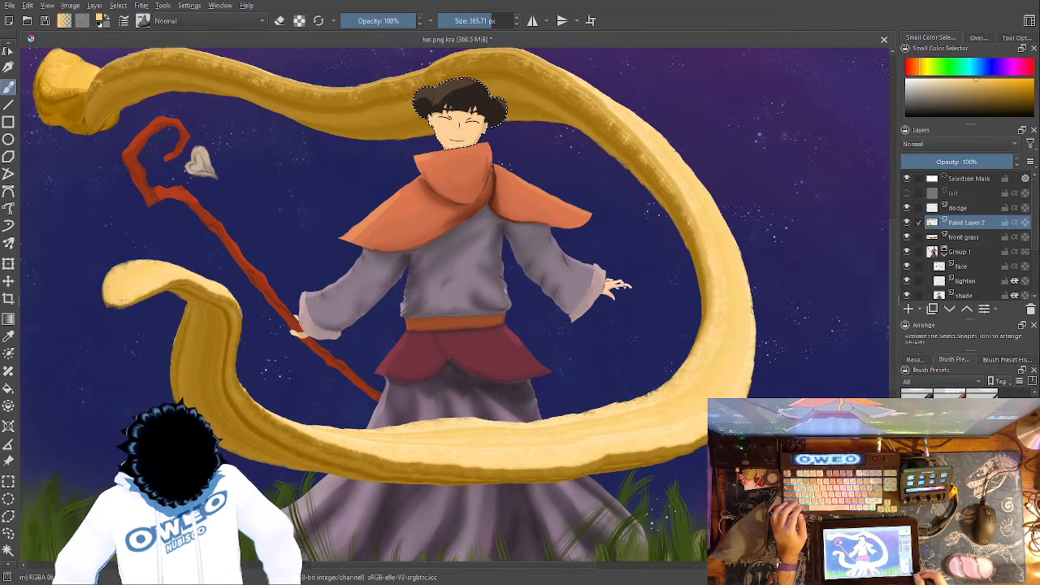
{"action": "key", "text": "minus"}
{"action": "key", "text": "minus"}
{"action": "key", "text": "minus"}
{"action": "left_click_drag", "start_coordinate": [603, 343], "coordinate": [609, 379]}
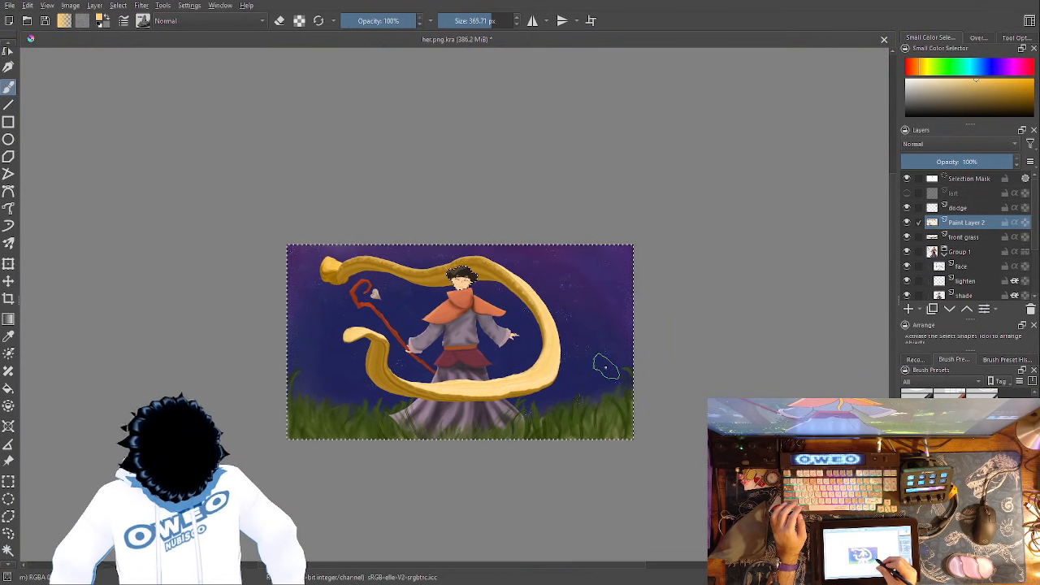
- Examine the ribbon around the masked head up close and its overall sweep across the whole painting
{"action": "key", "text": "plus"}
{"action": "key", "text": "plus"}
{"action": "key", "text": "plus"}
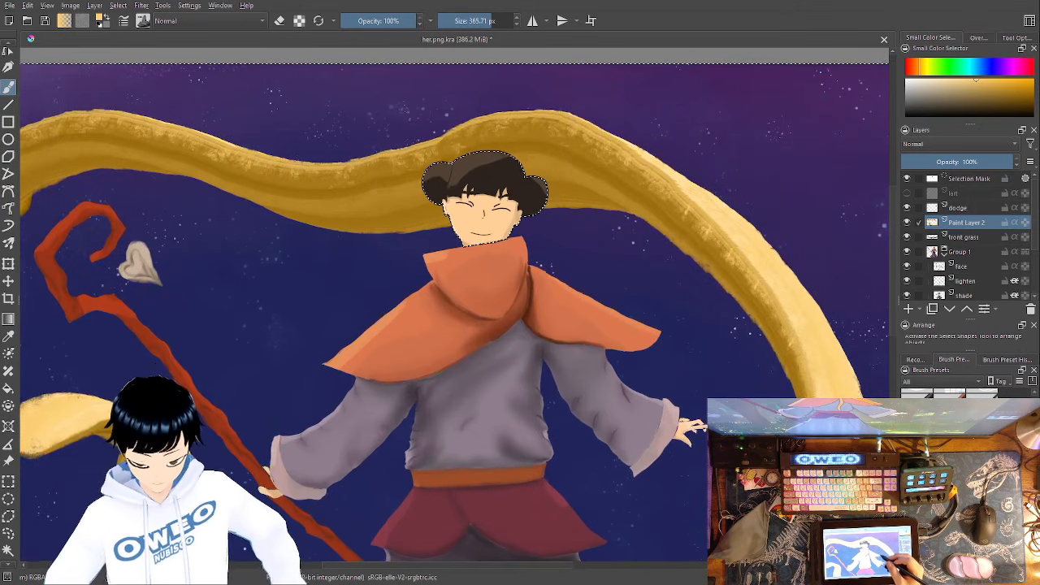
{"action": "left_click_drag", "start_coordinate": [593, 315], "coordinate": [685, 231]}
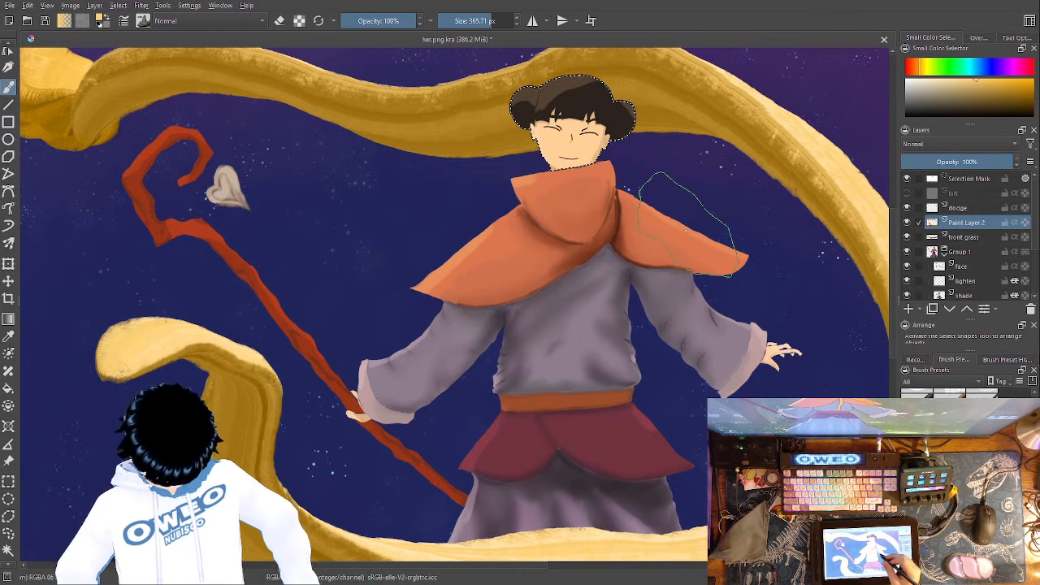
{"action": "key", "text": "ctrl+minus"}
{"action": "key", "text": "ctrl+minus"}
{"action": "key", "text": "ctrl+minus"}
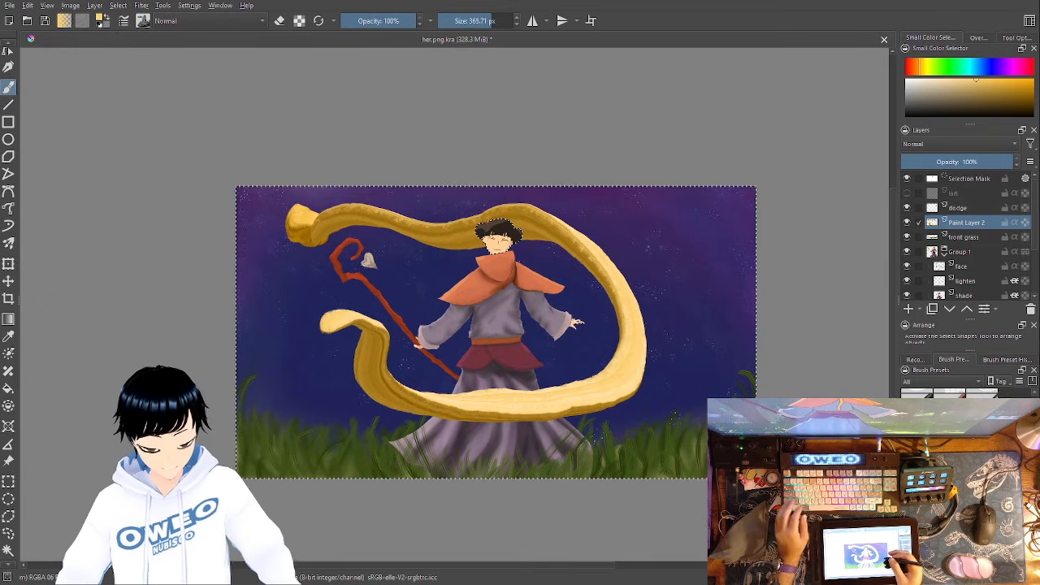
- Paint more golden strokes over the ribbon's starting end above the staff to make it larger and rounder
{"action": "mouse_move", "coordinate": [302, 207]}
{"action": "left_mouse_down"}
{"action": "mouse_move", "coordinate": [316, 242]}
{"action": "mouse_move", "coordinate": [296, 233]}
{"action": "mouse_move", "coordinate": [304, 214]}
{"action": "mouse_move", "coordinate": [302, 244]}
{"action": "mouse_move", "coordinate": [285, 230]}
{"action": "mouse_move", "coordinate": [288, 210]}
{"action": "mouse_move", "coordinate": [316, 243]}
{"action": "left_mouse_up"}
{"action": "left_click", "coordinate": [318, 231], "text": "ctrl"}
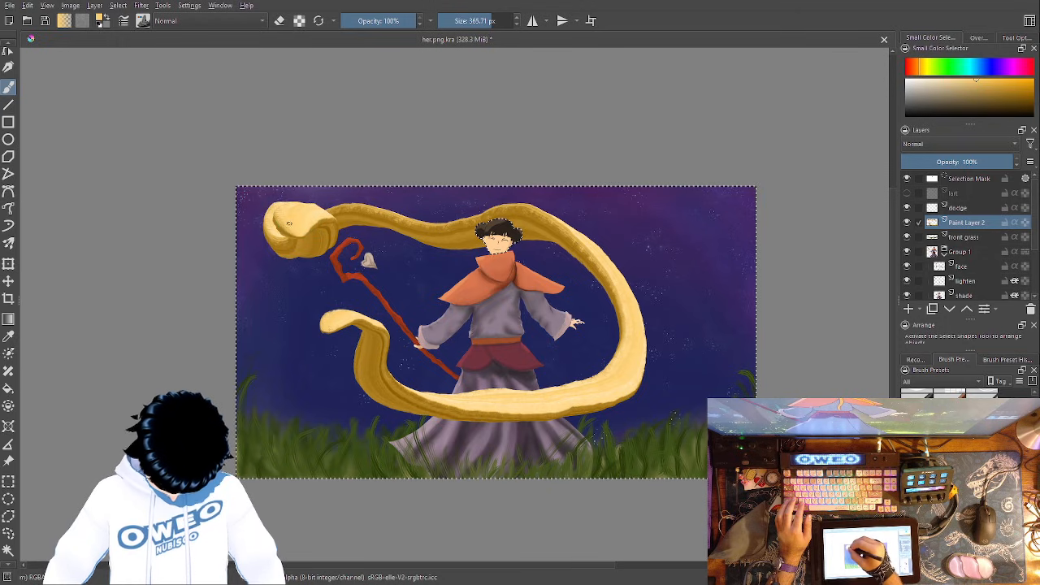
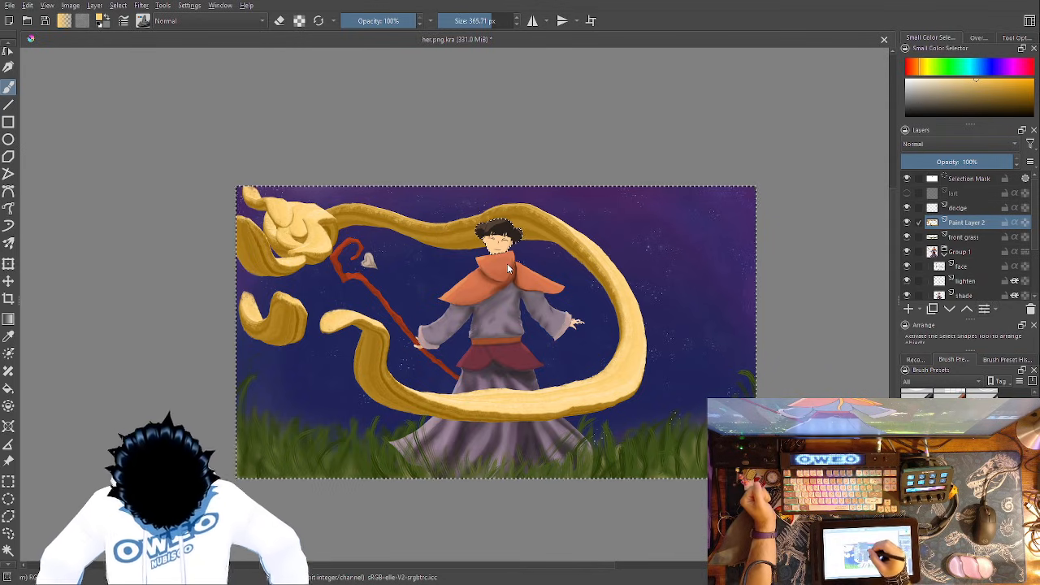
- Try the Burn, Addition and Color Dodge blending modes on the golden ribbon's layer
{"action": "key", "text": "alt+shift+b"}
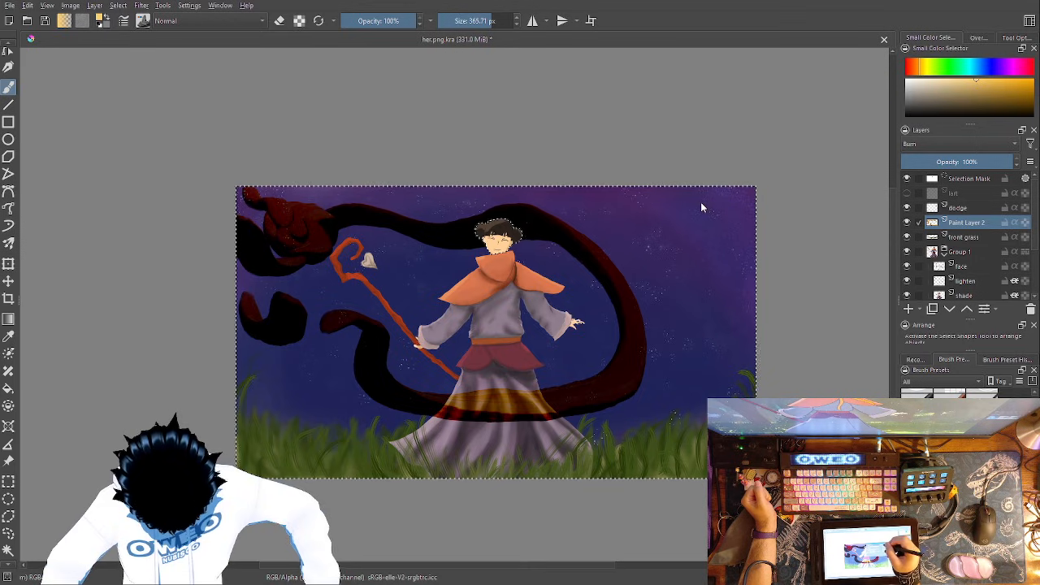
{"action": "key", "text": "alt+shift+w"}
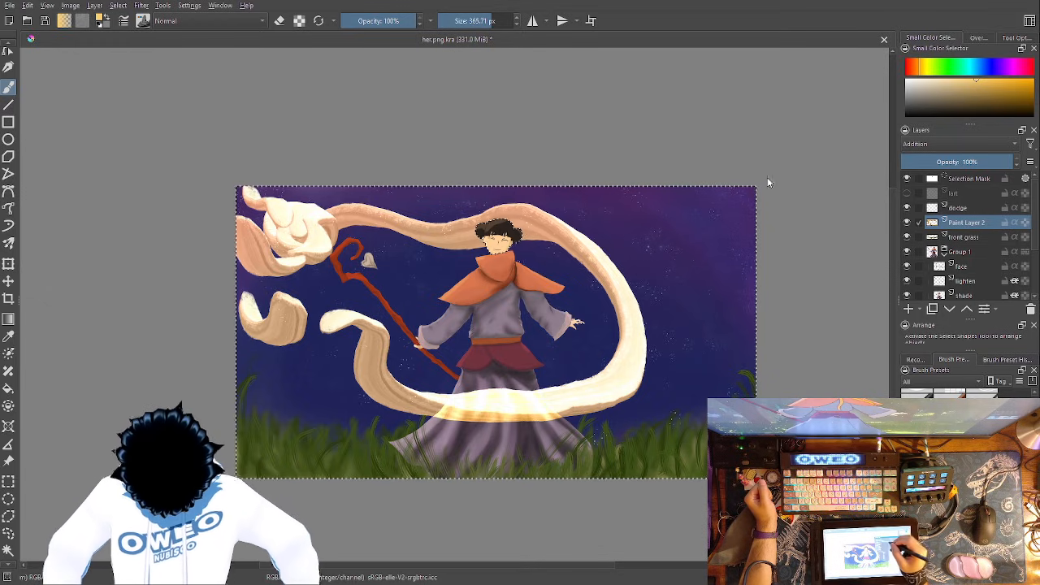
{"action": "left_click", "coordinate": [730, 198]}
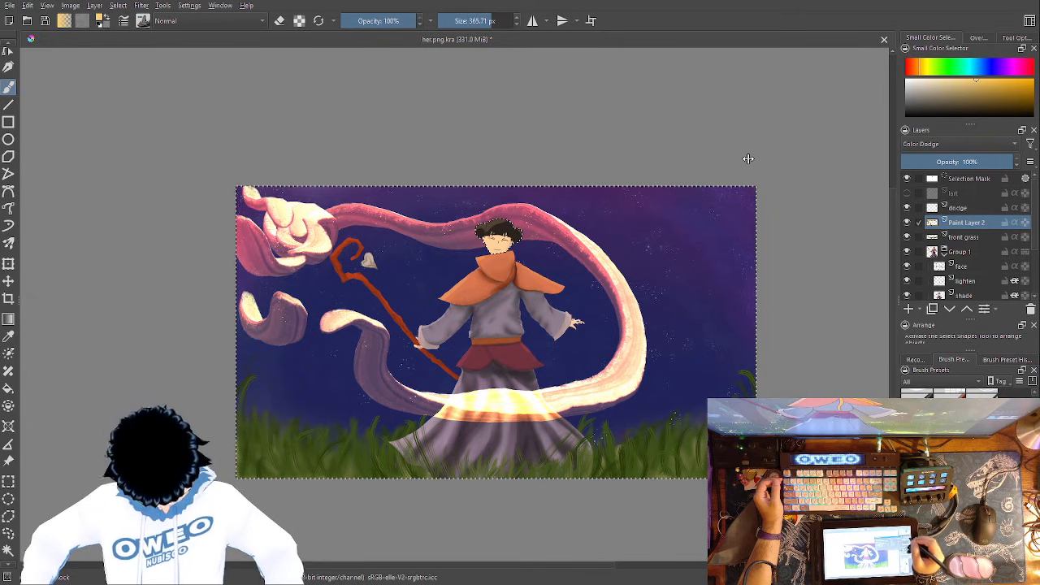
- Try limiting the ribbon layer to individual colour channels, and restore all of its channels
{"action": "left_click", "coordinate": [875, 177]}
{"action": "left_click", "coordinate": [876, 167]}
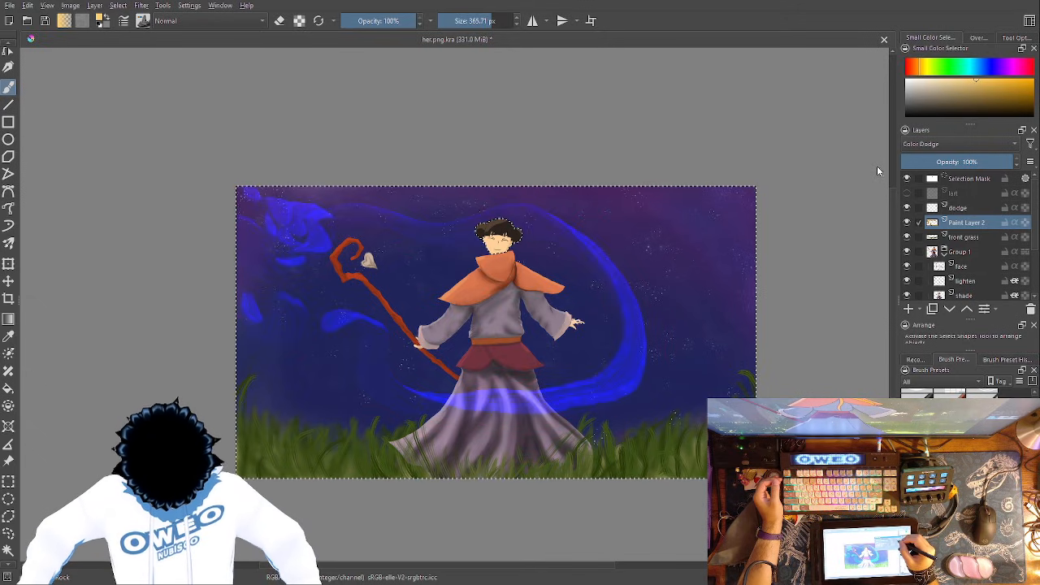
{"action": "left_click", "coordinate": [877, 177]}
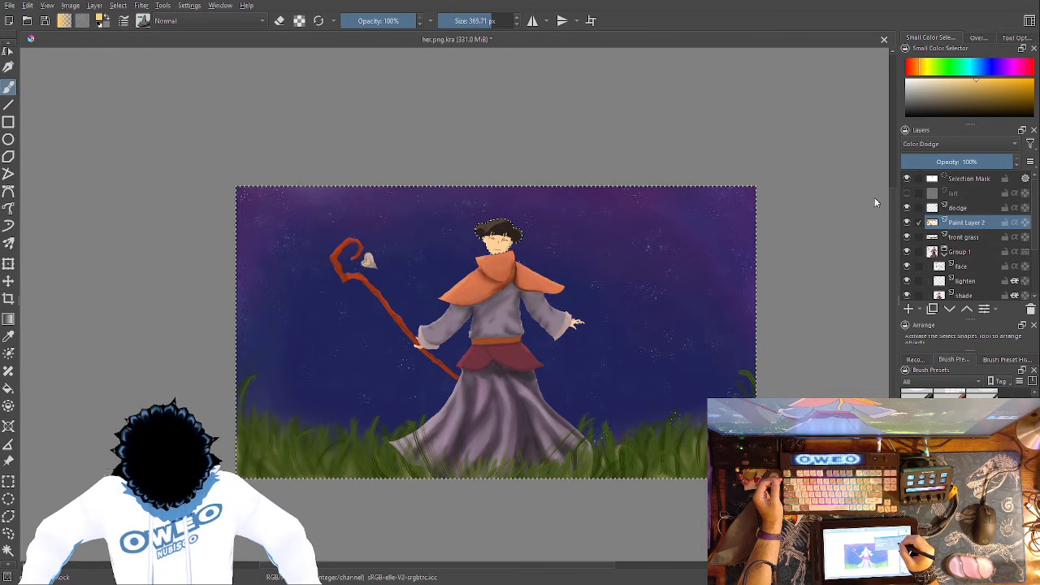
{"action": "left_click", "coordinate": [875, 197]}
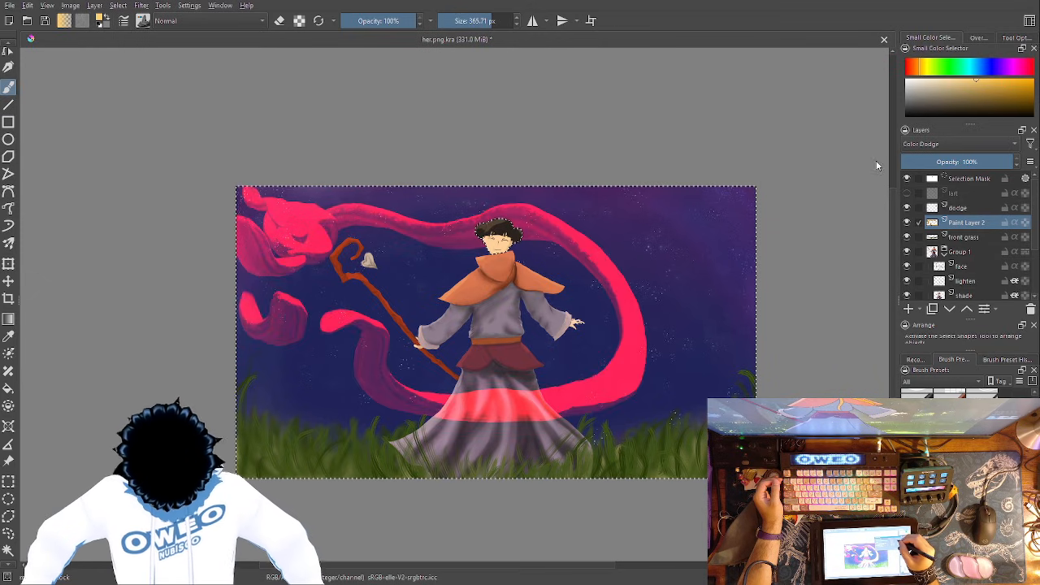
{"action": "left_click", "coordinate": [872, 162]}
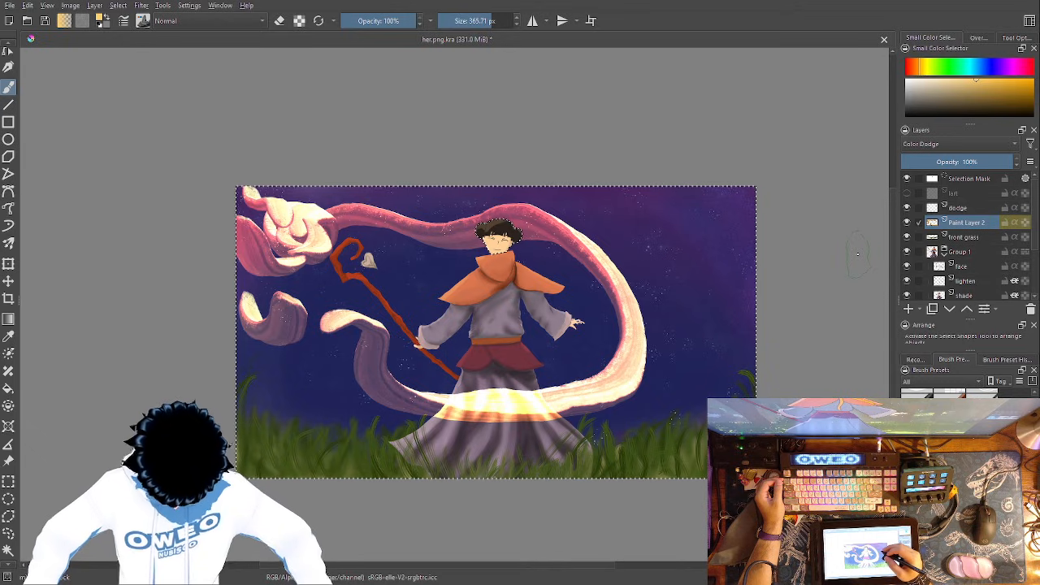
- Add a paint layer above Paint Layer 2, create a group and move both layers into it, with the new layer on top
{"action": "double_click", "coordinate": [973, 223]}
{"action": "left_click", "coordinate": [999, 223]}
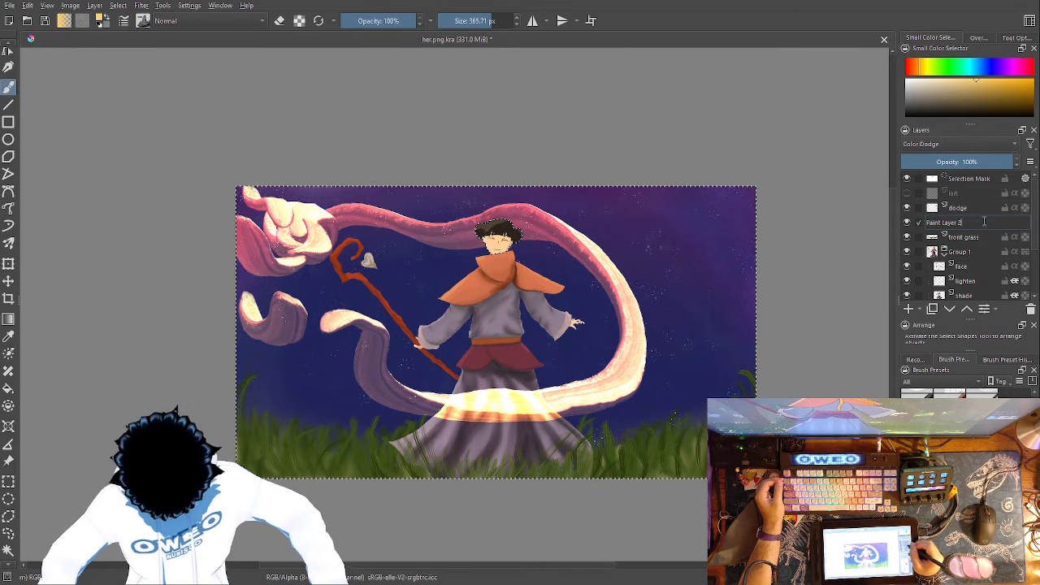
{"action": "left_click", "coordinate": [909, 309]}
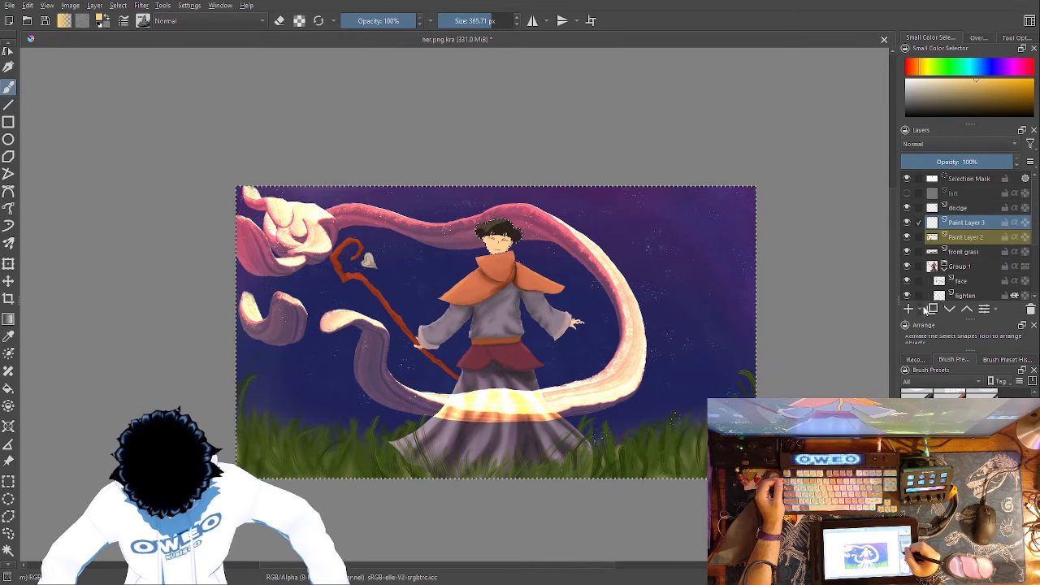
{"action": "key", "text": "ctrl+g"}
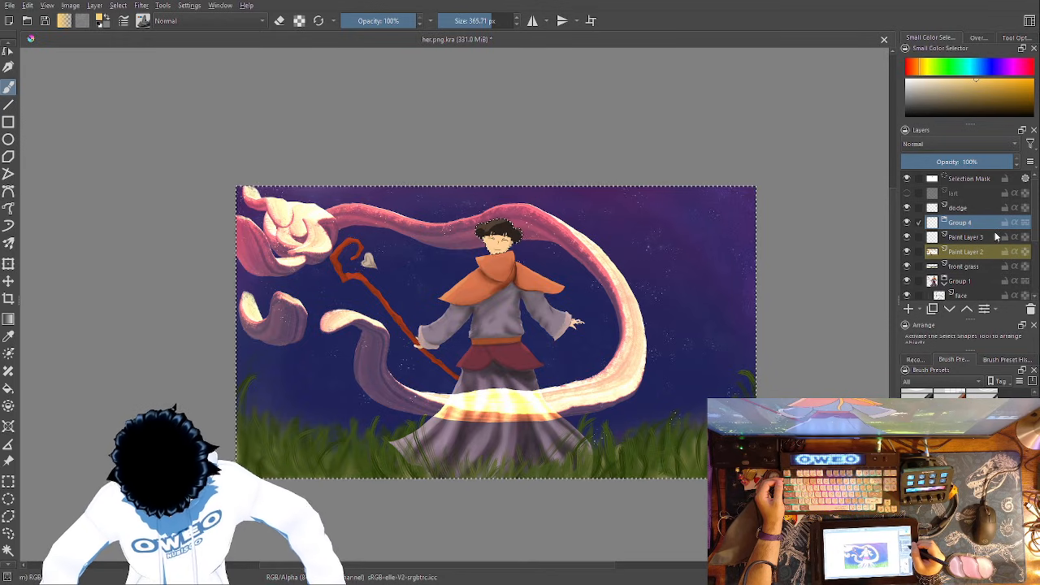
{"action": "left_click", "coordinate": [977, 254]}
{"action": "left_click_drag", "start_coordinate": [978, 253], "coordinate": [981, 233]}
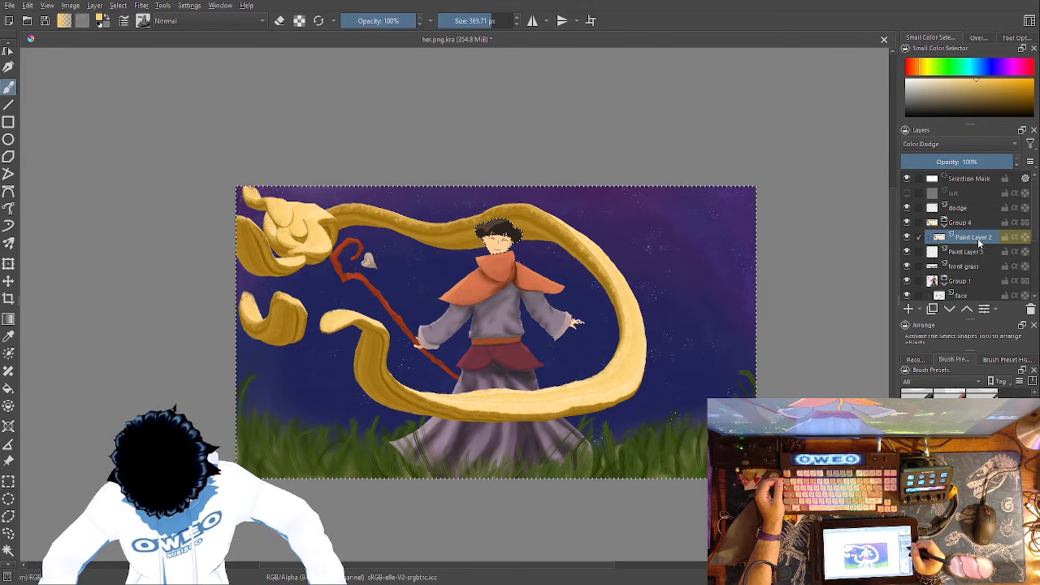
{"action": "left_click_drag", "start_coordinate": [967, 250], "coordinate": [986, 228]}
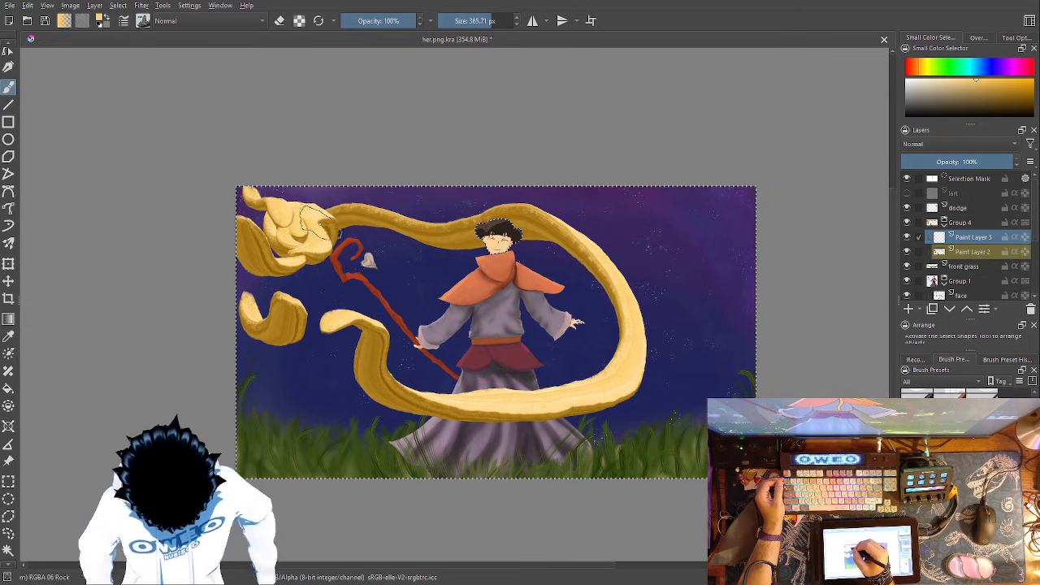
- Set Paint Layer 3's blending mode to Addition and Paint Layer 2's blending mode to Normal
{"action": "double_click", "coordinate": [974, 237]}
{"action": "key", "text": "Return"}
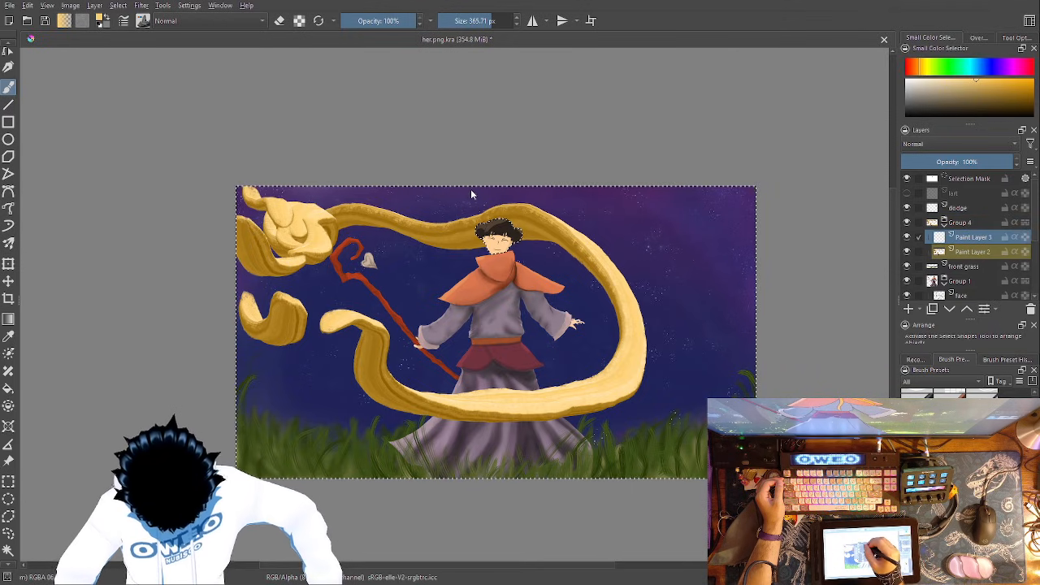
{"action": "key", "text": "alt+shift+w"}
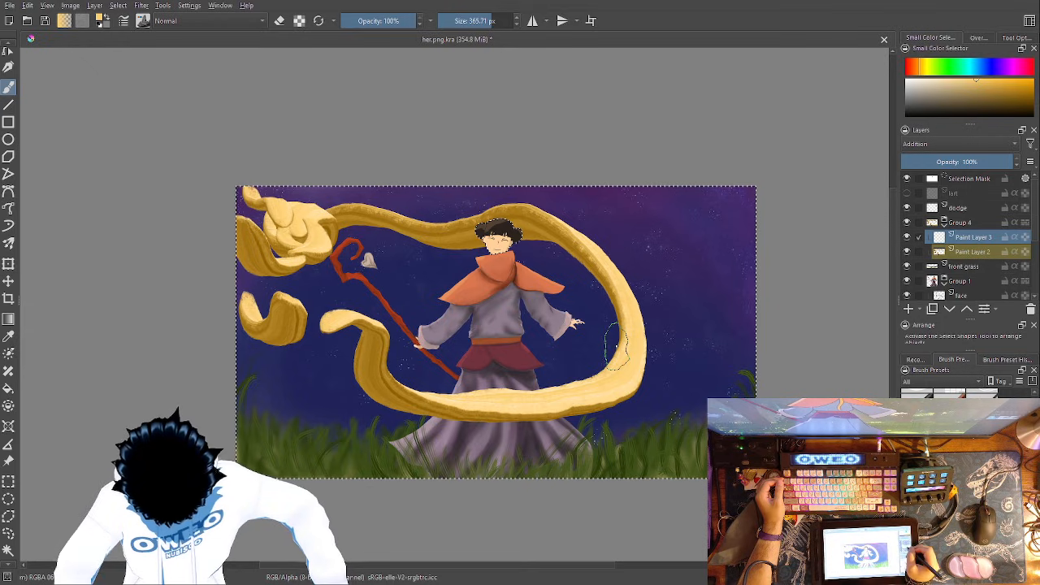
{"action": "left_click", "coordinate": [975, 252]}
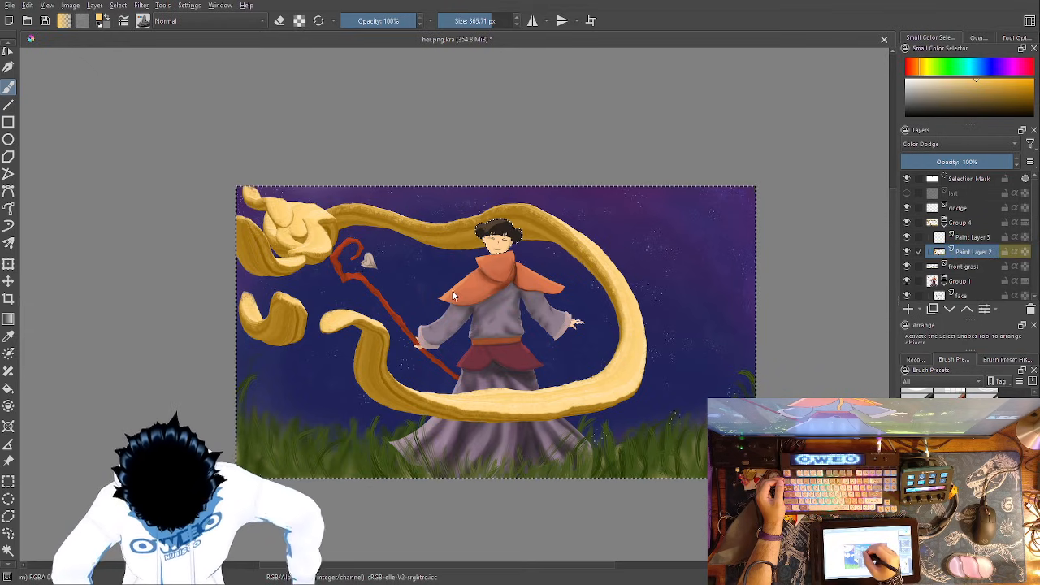
{"action": "key", "text": "ctrl+z"}
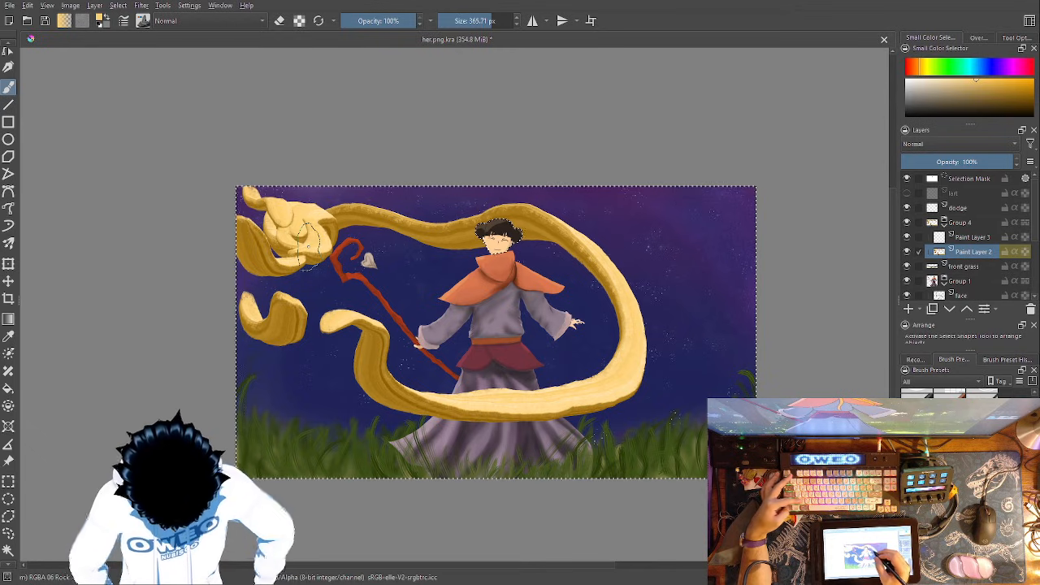
- Test and undo a golden stroke over the blob on Paint Layer 3, and set that layer's opacity to 41%
{"action": "left_click", "coordinate": [975, 236]}
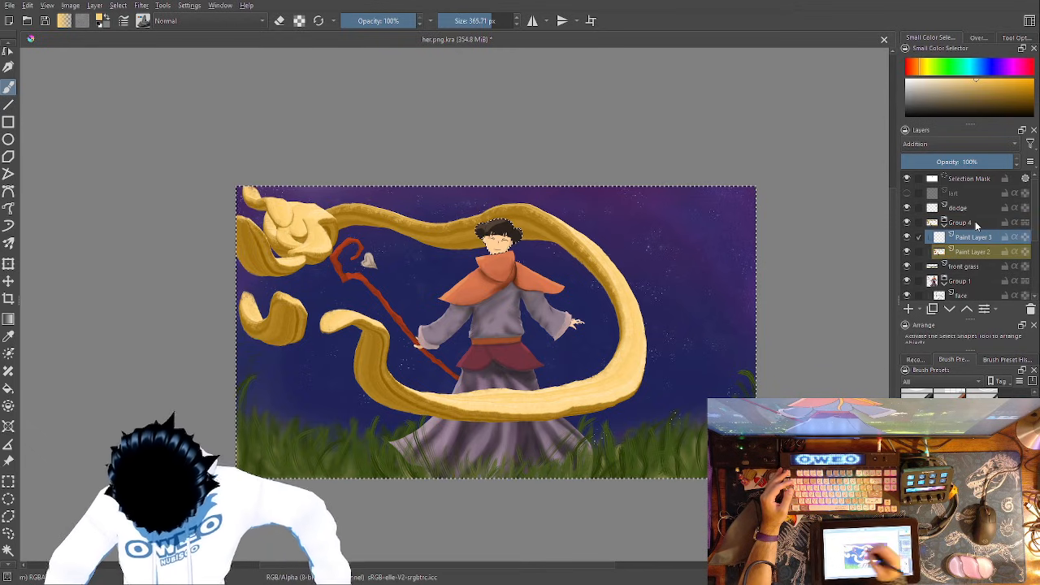
{"action": "left_click_drag", "start_coordinate": [313, 237], "coordinate": [293, 216]}
{"action": "key", "text": "ctrl+z"}
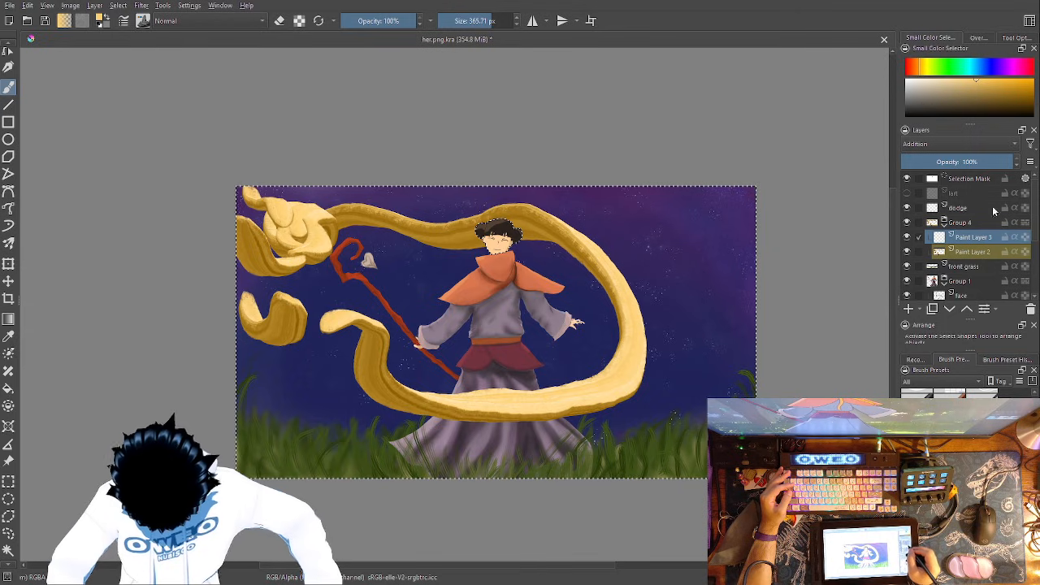
{"action": "left_click", "coordinate": [950, 159]}
- Try golden glow strokes over the blob and along the ribbon on Paint Layer 3, and undo the ribbon stroke
{"action": "mouse_move", "coordinate": [305, 252]}
{"action": "left_mouse_down"}
{"action": "mouse_move", "coordinate": [319, 244]}
{"action": "mouse_move", "coordinate": [286, 219]}
{"action": "left_mouse_up"}
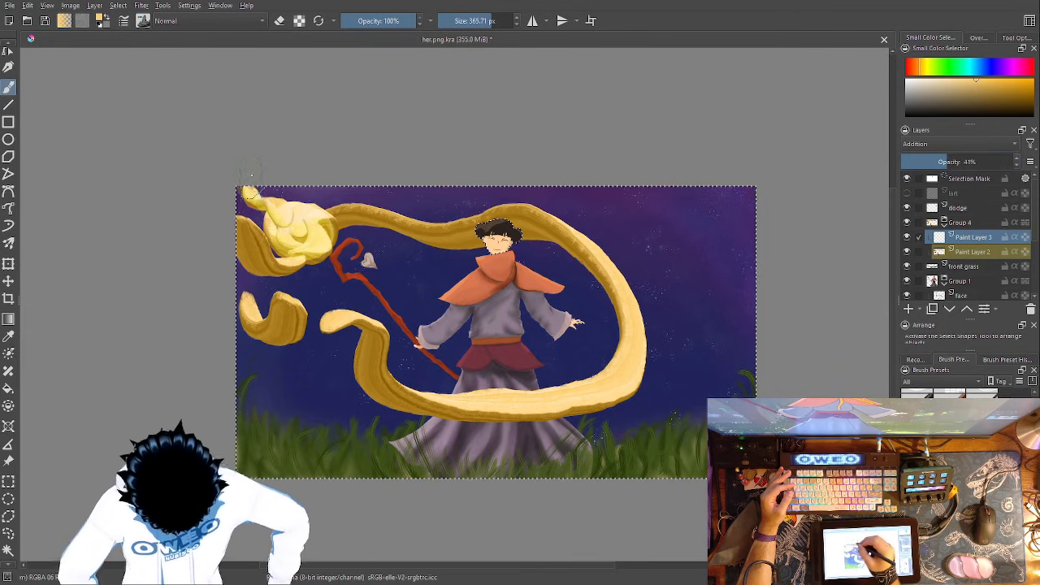
{"action": "mouse_move", "coordinate": [427, 230]}
{"action": "left_mouse_down"}
{"action": "mouse_move", "coordinate": [560, 220]}
{"action": "mouse_move", "coordinate": [602, 250]}
{"action": "mouse_move", "coordinate": [629, 299]}
{"action": "mouse_move", "coordinate": [634, 356]}
{"action": "mouse_move", "coordinate": [592, 404]}
{"action": "mouse_move", "coordinate": [495, 411]}
{"action": "mouse_move", "coordinate": [402, 401]}
{"action": "mouse_move", "coordinate": [354, 331]}
{"action": "mouse_move", "coordinate": [345, 380]}
{"action": "left_mouse_up"}
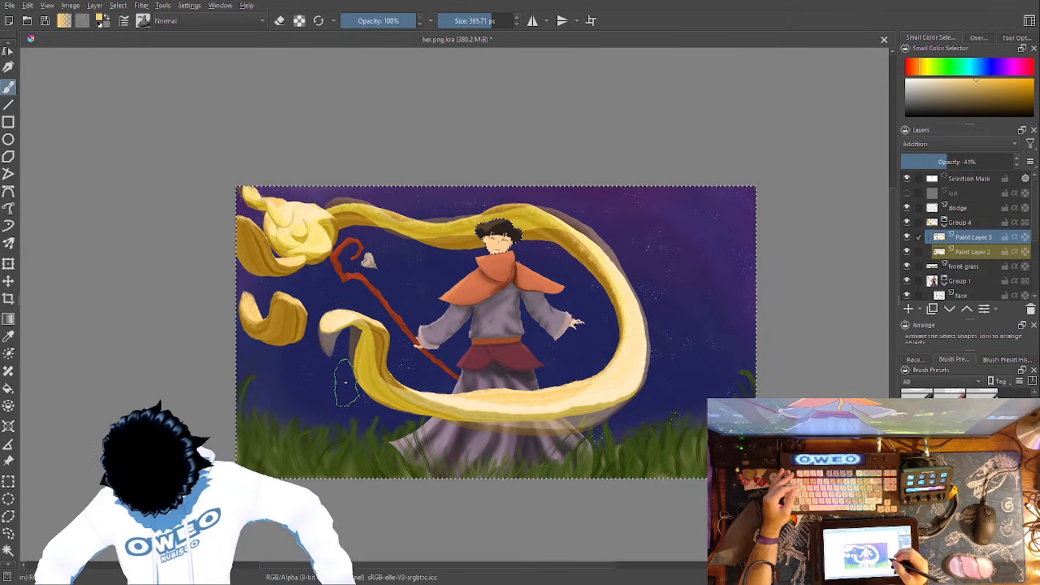
{"action": "key", "text": "ctrl+z"}
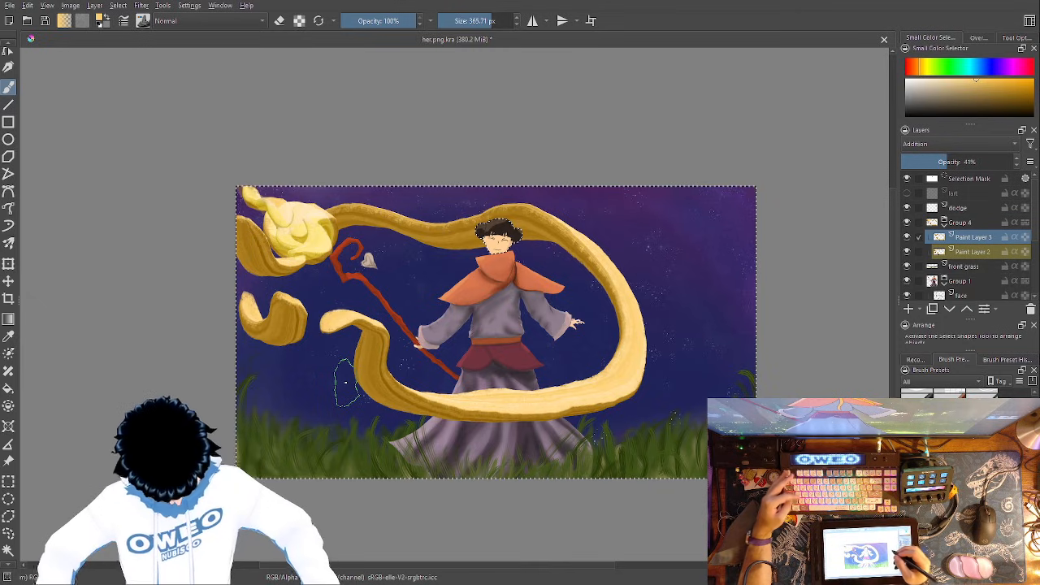
- Set the opacity of Paint Layer 2, which holds the golden ribbon, to 78%
{"action": "left_click", "coordinate": [973, 252]}
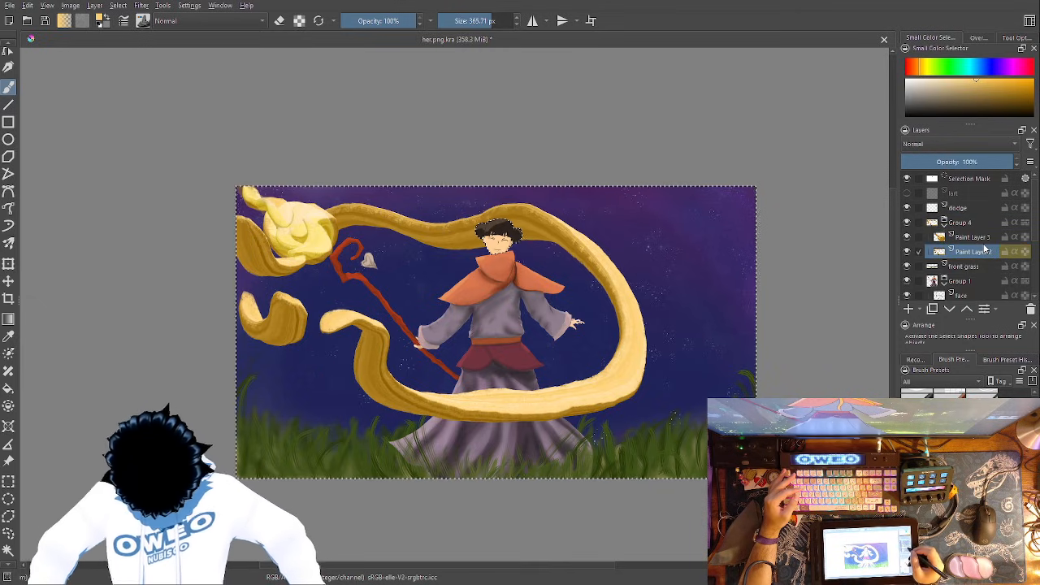
{"action": "mouse_move", "coordinate": [966, 160]}
{"action": "left_mouse_down"}
{"action": "mouse_move", "coordinate": [956, 161]}
{"action": "mouse_move", "coordinate": [970, 162]}
{"action": "left_mouse_up"}
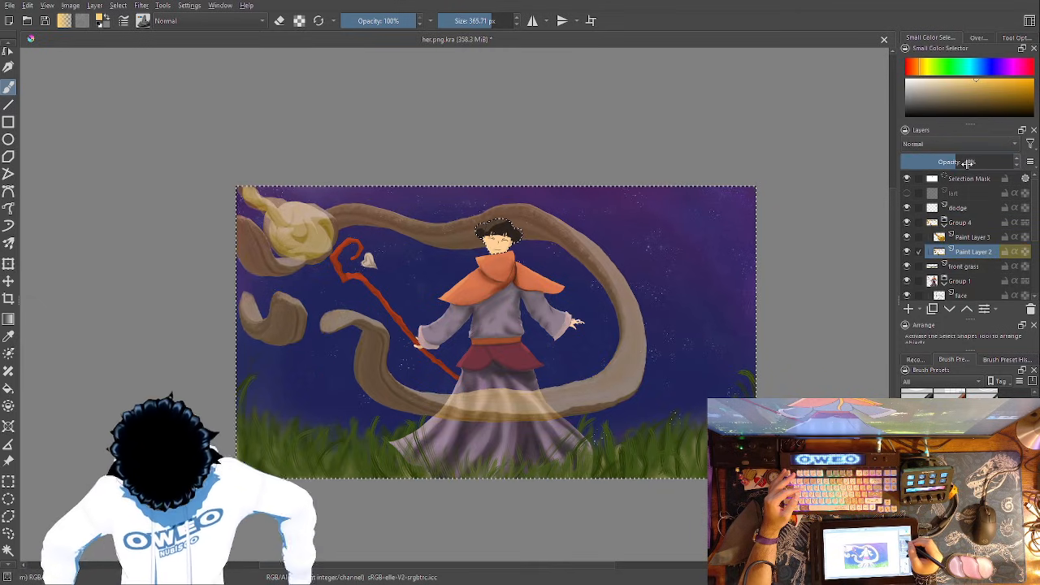
{"action": "left_click_drag", "start_coordinate": [970, 161], "coordinate": [990, 161]}
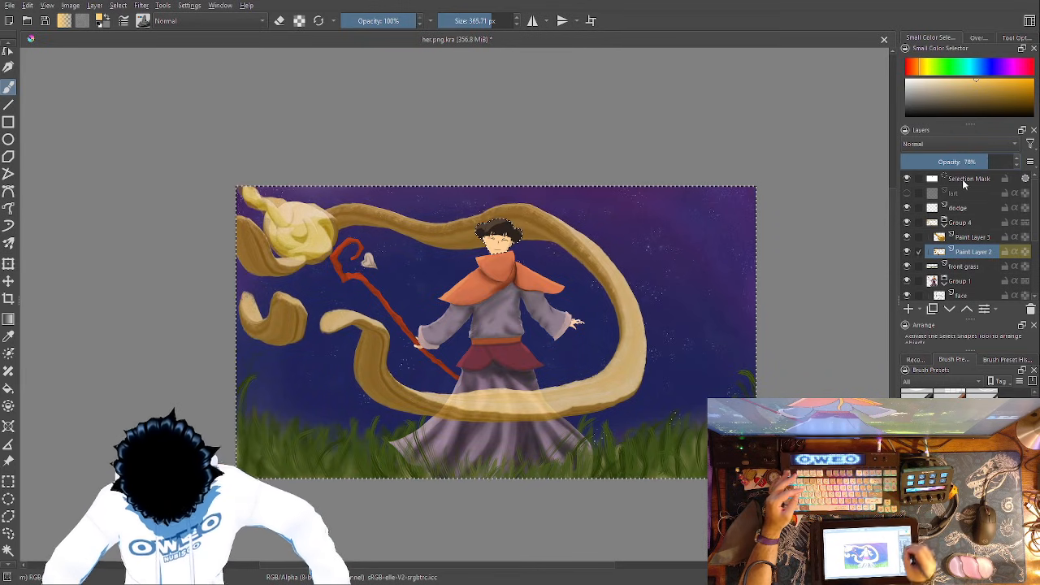
- Erase the glow over the blob on Paint Layer 3 with the Eraser Small brush at 1000 px
{"action": "right_click", "coordinate": [396, 309]}
{"action": "left_click", "coordinate": [981, 237]}
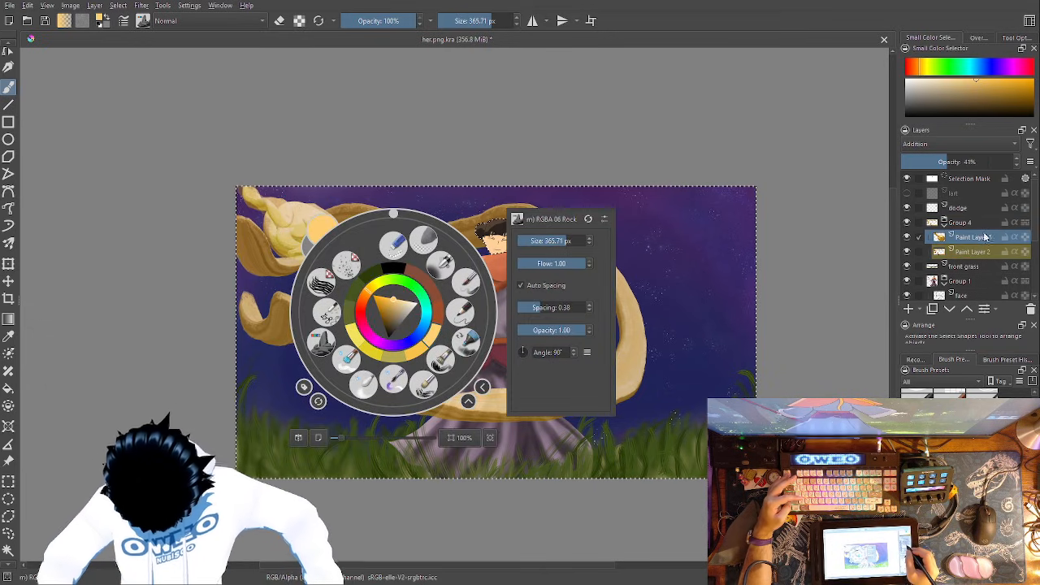
{"action": "left_click", "coordinate": [688, 310]}
{"action": "right_click", "coordinate": [686, 311]}
{"action": "left_click", "coordinate": [657, 244]}
{"action": "right_click", "coordinate": [655, 268]}
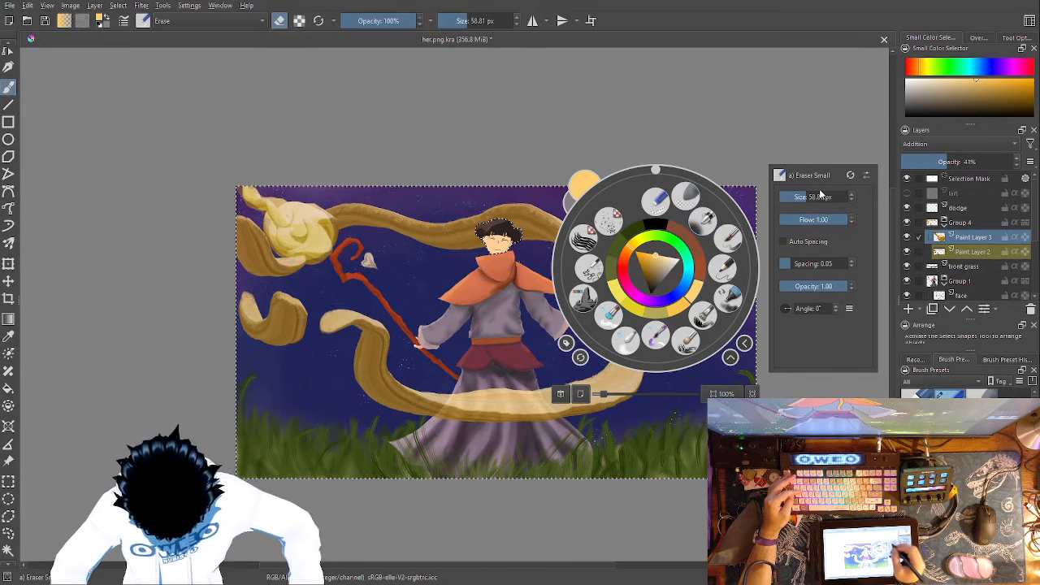
{"action": "left_click_drag", "start_coordinate": [820, 195], "coordinate": [849, 196]}
{"action": "left_click", "coordinate": [714, 126]}
{"action": "mouse_move", "coordinate": [294, 253]}
{"action": "left_mouse_down"}
{"action": "mouse_move", "coordinate": [301, 214]}
{"action": "mouse_move", "coordinate": [316, 242]}
{"action": "left_mouse_up"}
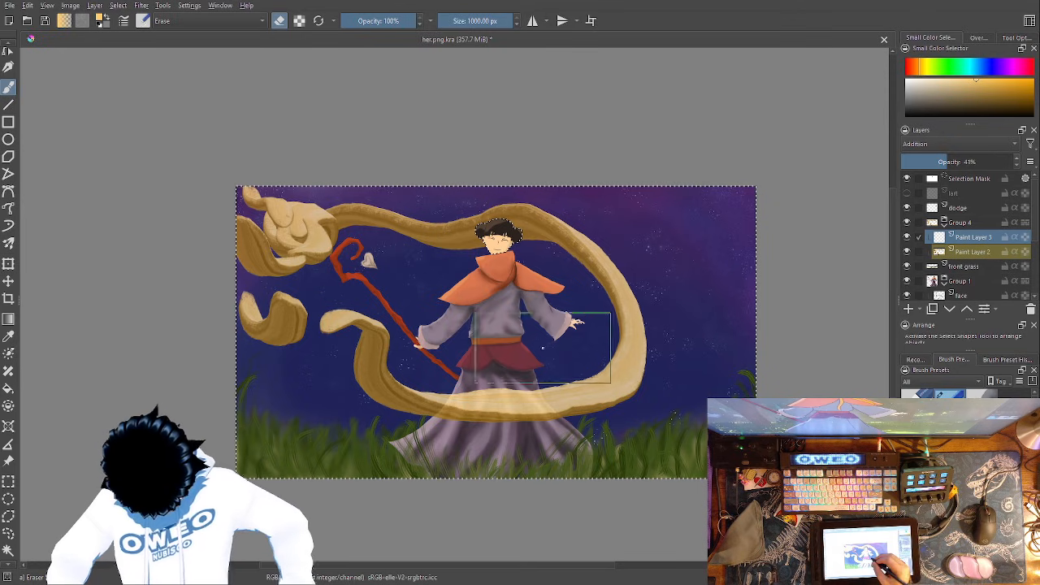
- Try glow strokes over the blob and along the ribbon with the Wet Paint Details brush at 194.47 px, and undo them
{"action": "right_click", "coordinate": [549, 358]}
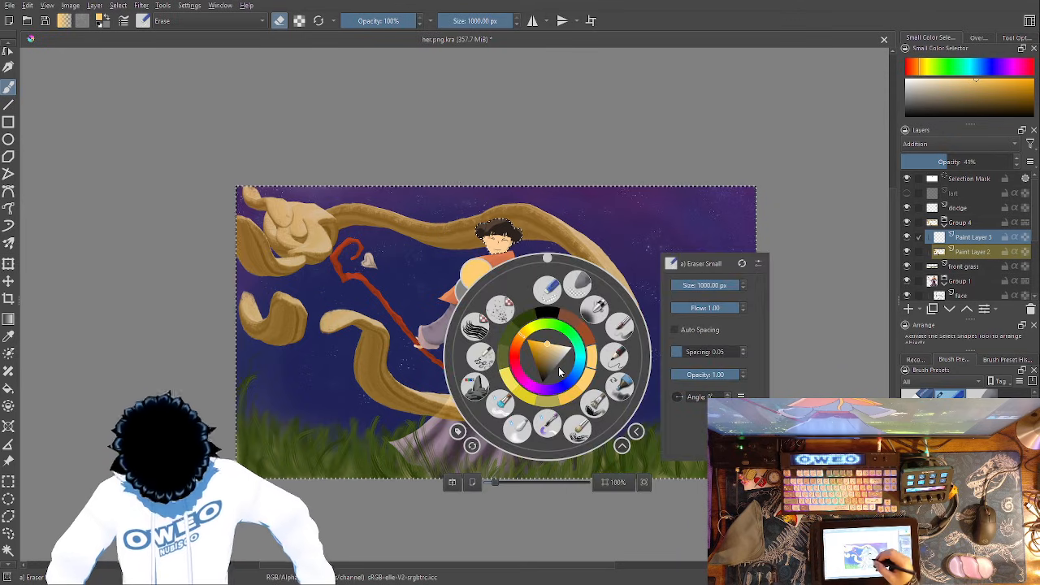
{"action": "left_click", "coordinate": [547, 423]}
{"action": "right_click", "coordinate": [546, 378]}
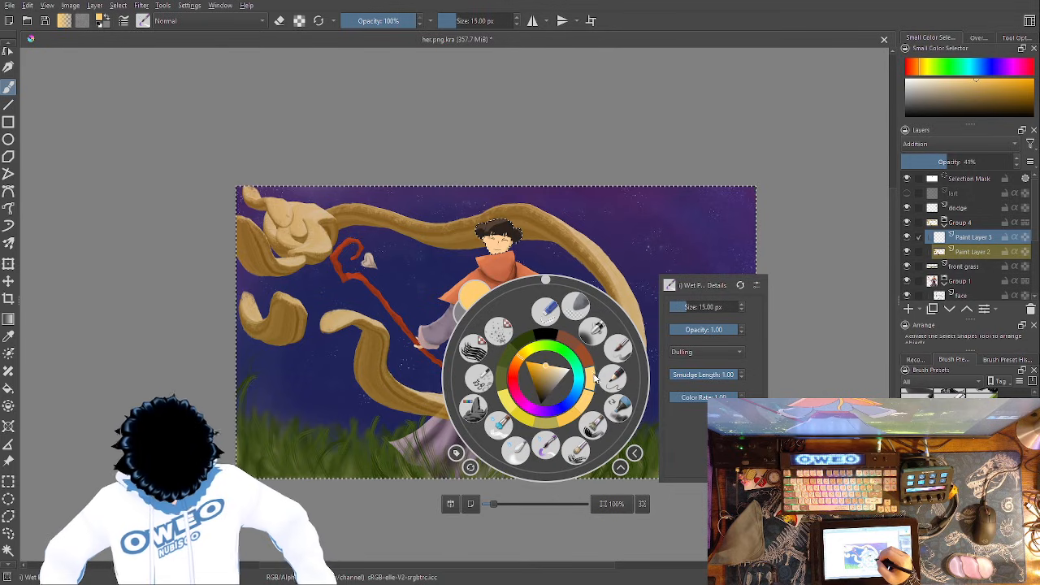
{"action": "left_click", "coordinate": [709, 306]}
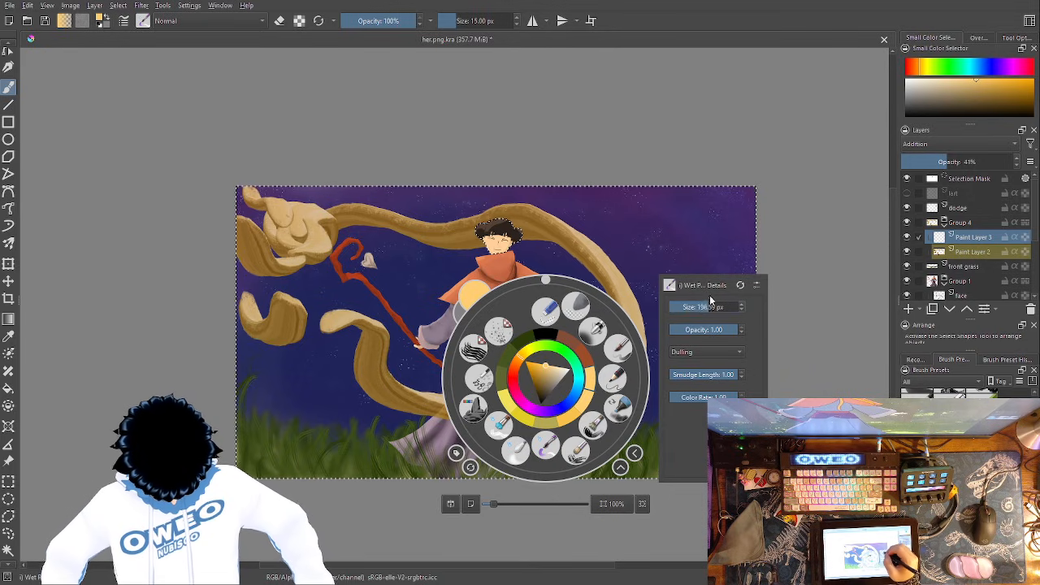
{"action": "left_click", "coordinate": [705, 240]}
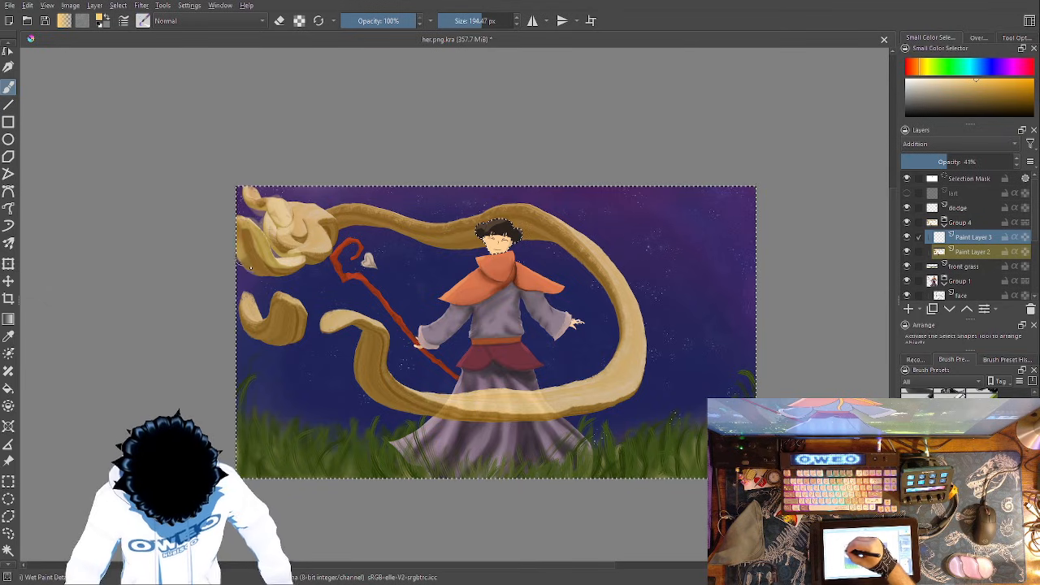
{"action": "left_click_drag", "start_coordinate": [294, 262], "coordinate": [307, 252]}
{"action": "mouse_move", "coordinate": [248, 230]}
{"action": "left_mouse_down"}
{"action": "mouse_move", "coordinate": [296, 271]}
{"action": "mouse_move", "coordinate": [313, 250]}
{"action": "mouse_move", "coordinate": [300, 264]}
{"action": "mouse_move", "coordinate": [329, 235]}
{"action": "left_mouse_up"}
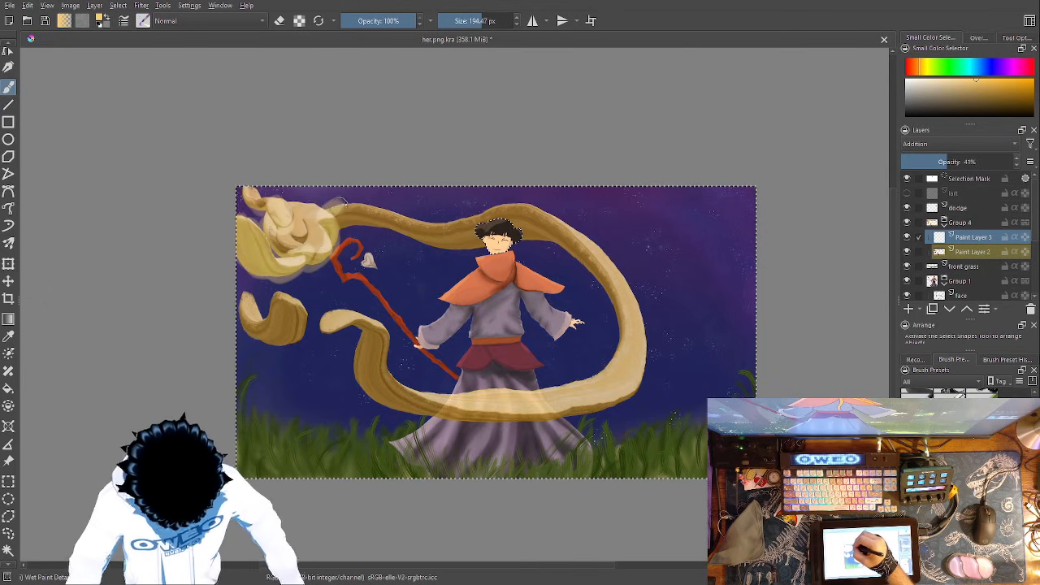
{"action": "mouse_move", "coordinate": [547, 217]}
{"action": "left_mouse_down"}
{"action": "mouse_move", "coordinate": [601, 255]}
{"action": "mouse_move", "coordinate": [622, 298]}
{"action": "mouse_move", "coordinate": [632, 345]}
{"action": "mouse_move", "coordinate": [605, 399]}
{"action": "mouse_move", "coordinate": [528, 423]}
{"action": "mouse_move", "coordinate": [455, 413]}
{"action": "mouse_move", "coordinate": [386, 390]}
{"action": "mouse_move", "coordinate": [383, 349]}
{"action": "mouse_move", "coordinate": [361, 328]}
{"action": "mouse_move", "coordinate": [327, 328]}
{"action": "mouse_move", "coordinate": [338, 314]}
{"action": "mouse_move", "coordinate": [384, 398]}
{"action": "left_mouse_up"}
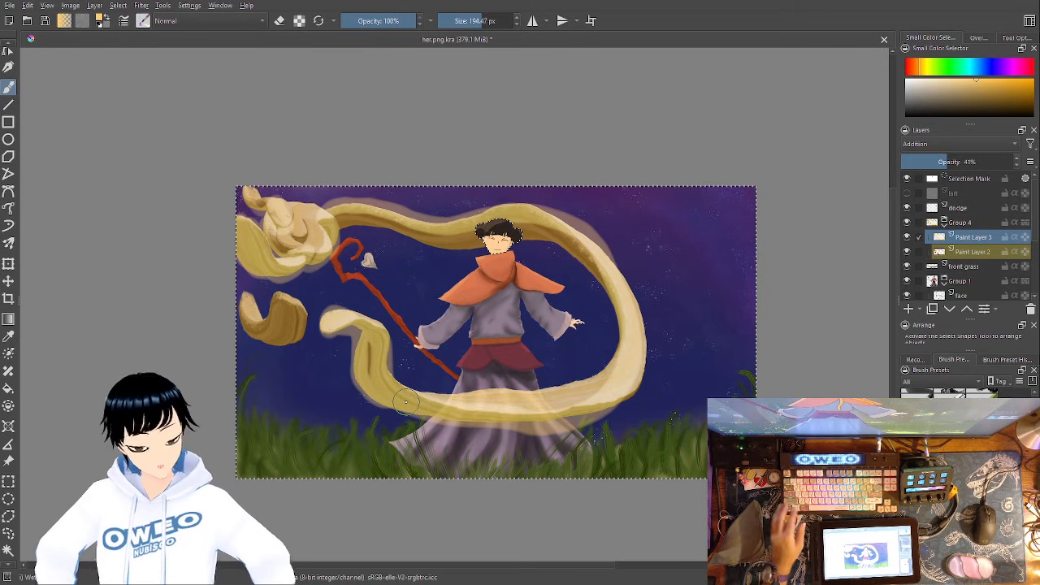
{"action": "key", "text": "ctrl+z"}
{"action": "key", "text": "ctrl+z"}
- Try glow strokes over the blob, along the ribbon and over its detached lower piece on Paint Layer 3 with the RGBA 06 Rock brush at 365.71 px
{"action": "right_click", "coordinate": [607, 373]}
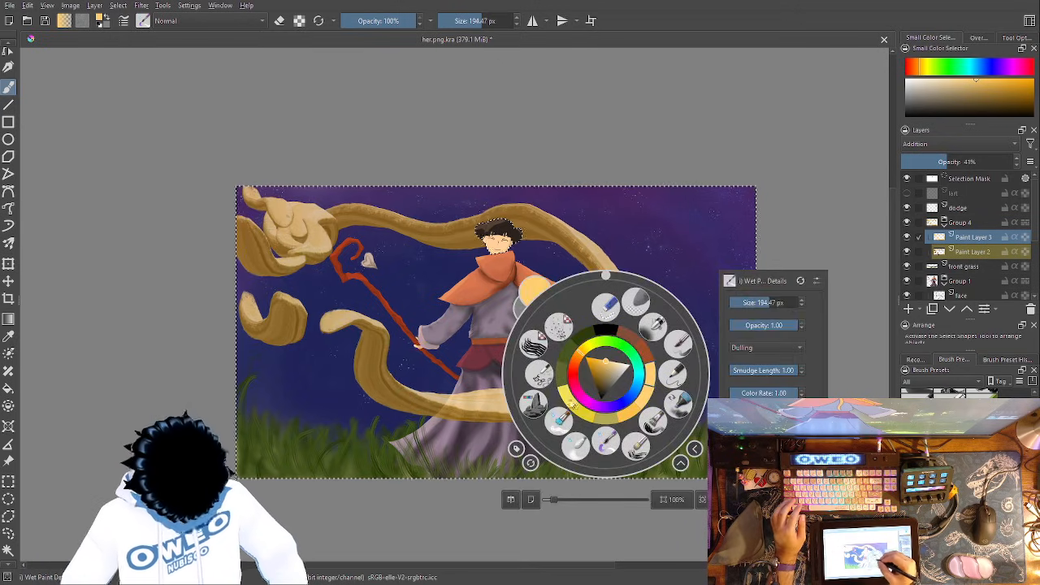
{"action": "left_click", "coordinate": [537, 401]}
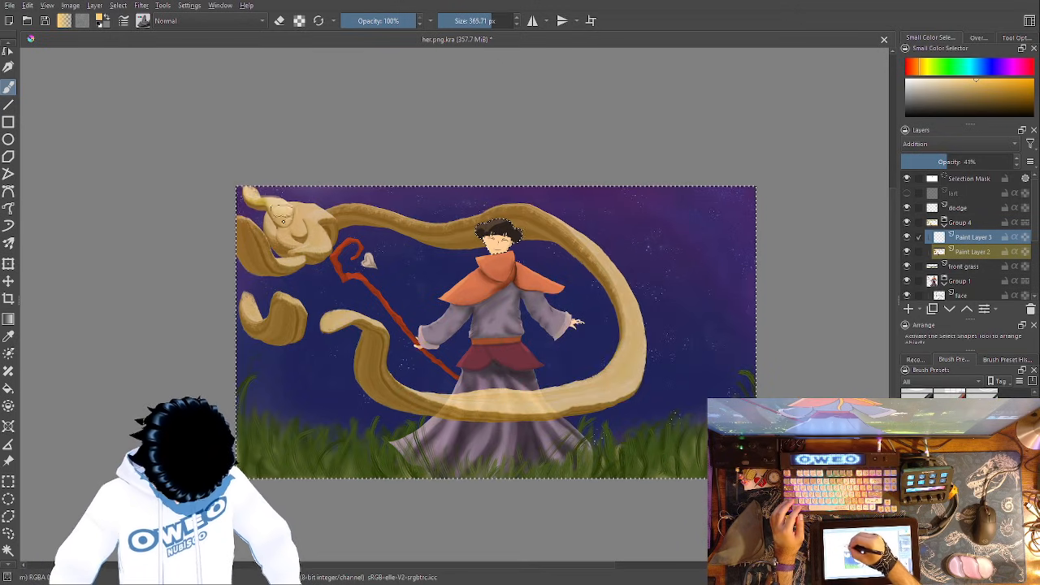
{"action": "mouse_move", "coordinate": [280, 227]}
{"action": "left_mouse_down"}
{"action": "mouse_move", "coordinate": [308, 246]}
{"action": "mouse_move", "coordinate": [322, 219]}
{"action": "mouse_move", "coordinate": [300, 210]}
{"action": "left_mouse_up"}
{"action": "left_click_drag", "start_coordinate": [295, 263], "coordinate": [248, 244]}
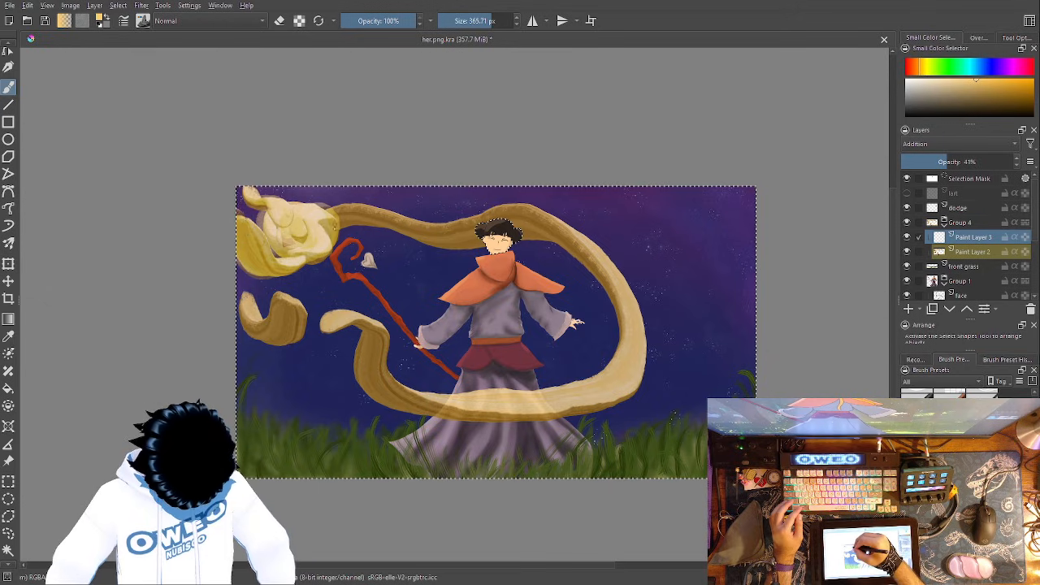
{"action": "mouse_move", "coordinate": [574, 213]}
{"action": "left_mouse_down"}
{"action": "mouse_move", "coordinate": [622, 323]}
{"action": "mouse_move", "coordinate": [632, 365]}
{"action": "mouse_move", "coordinate": [612, 394]}
{"action": "mouse_move", "coordinate": [558, 409]}
{"action": "mouse_move", "coordinate": [461, 409]}
{"action": "mouse_move", "coordinate": [388, 387]}
{"action": "mouse_move", "coordinate": [352, 329]}
{"action": "mouse_move", "coordinate": [336, 323]}
{"action": "mouse_move", "coordinate": [325, 365]}
{"action": "left_mouse_up"}
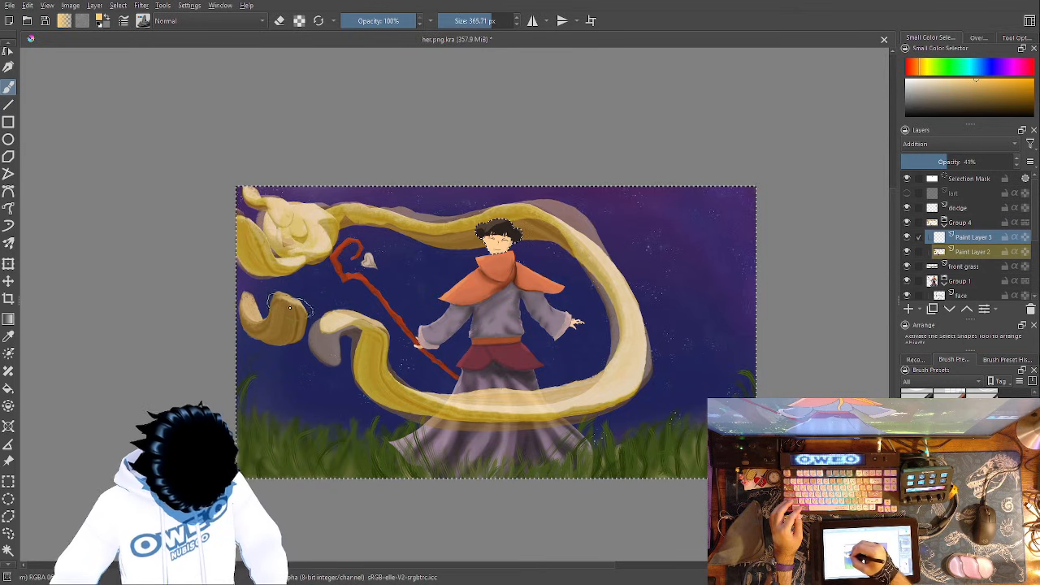
{"action": "mouse_move", "coordinate": [259, 323]}
{"action": "left_mouse_down"}
{"action": "mouse_move", "coordinate": [326, 315]}
{"action": "mouse_move", "coordinate": [298, 320]}
{"action": "mouse_move", "coordinate": [284, 302]}
{"action": "mouse_move", "coordinate": [267, 344]}
{"action": "mouse_move", "coordinate": [248, 323]}
{"action": "mouse_move", "coordinate": [299, 305]}
{"action": "mouse_move", "coordinate": [281, 304]}
{"action": "mouse_move", "coordinate": [287, 348]}
{"action": "mouse_move", "coordinate": [246, 301]}
{"action": "mouse_move", "coordinate": [295, 282]}
{"action": "mouse_move", "coordinate": [325, 319]}
{"action": "mouse_move", "coordinate": [296, 316]}
{"action": "mouse_move", "coordinate": [290, 268]}
{"action": "left_mouse_up"}
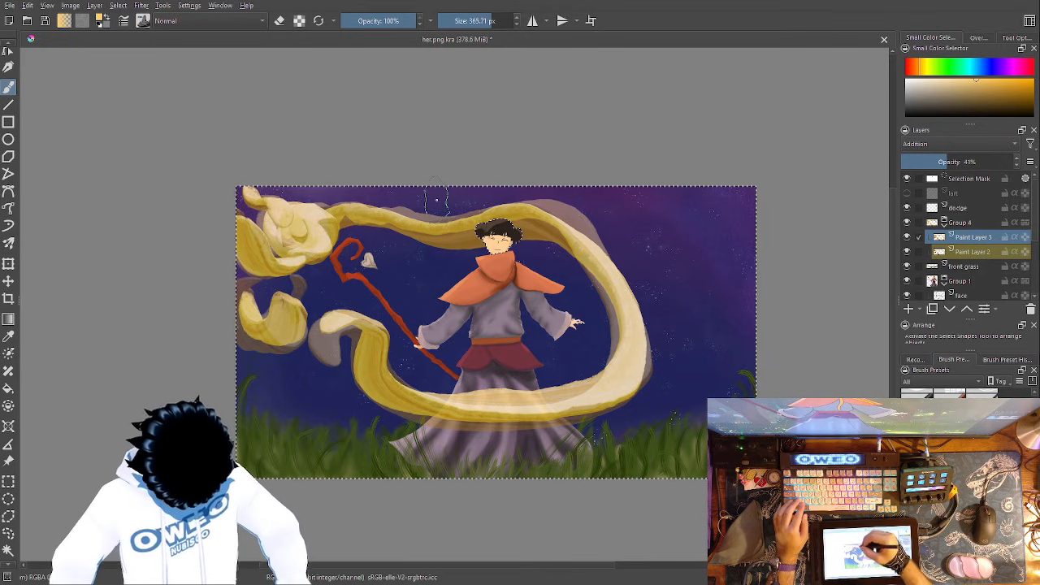
- Try widening the glow around the blob and along the inner and outer edges of the golden ribbon on Paint Layer 3
{"action": "mouse_move", "coordinate": [374, 264]}
{"action": "left_mouse_down"}
{"action": "mouse_move", "coordinate": [382, 253]}
{"action": "mouse_move", "coordinate": [375, 275]}
{"action": "left_mouse_up"}
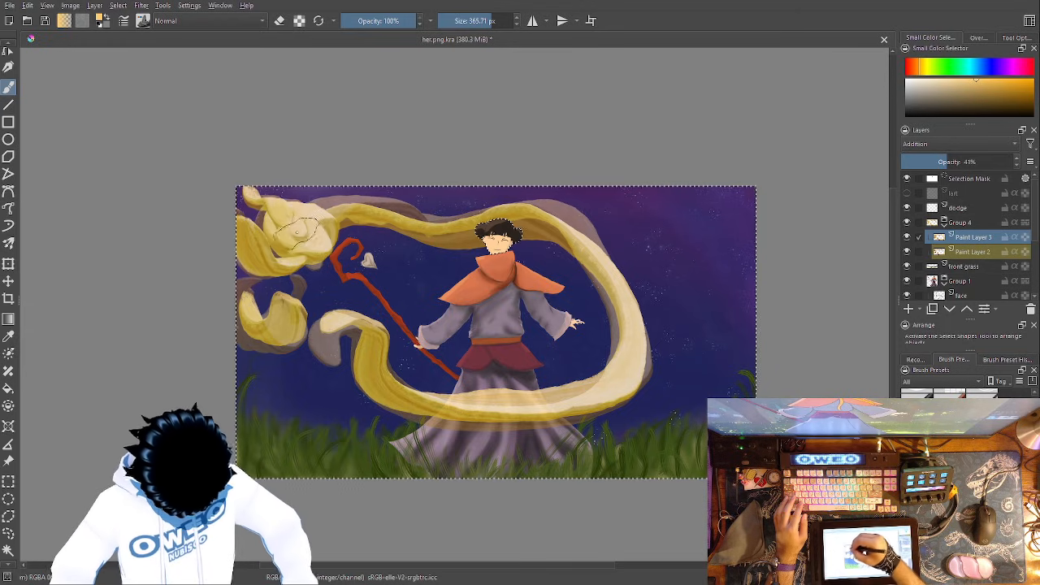
{"action": "left_click_drag", "start_coordinate": [324, 234], "coordinate": [318, 248]}
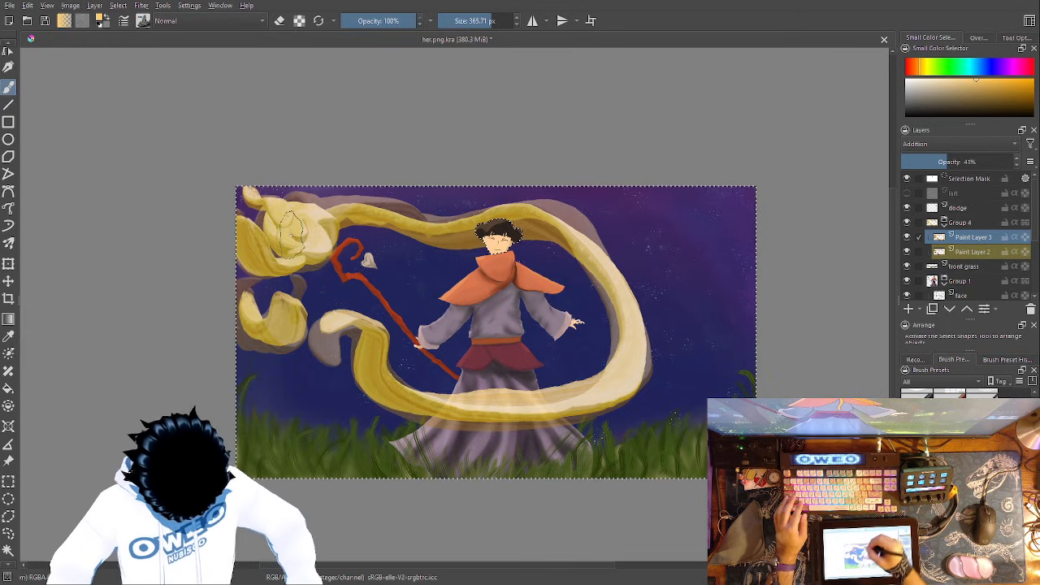
{"action": "left_click_drag", "start_coordinate": [394, 230], "coordinate": [496, 227]}
{"action": "mouse_move", "coordinate": [552, 248]}
{"action": "left_mouse_down"}
{"action": "mouse_move", "coordinate": [607, 288]}
{"action": "mouse_move", "coordinate": [626, 344]}
{"action": "mouse_move", "coordinate": [597, 392]}
{"action": "mouse_move", "coordinate": [514, 404]}
{"action": "mouse_move", "coordinate": [423, 388]}
{"action": "mouse_move", "coordinate": [388, 333]}
{"action": "mouse_move", "coordinate": [341, 317]}
{"action": "mouse_move", "coordinate": [374, 378]}
{"action": "left_mouse_up"}
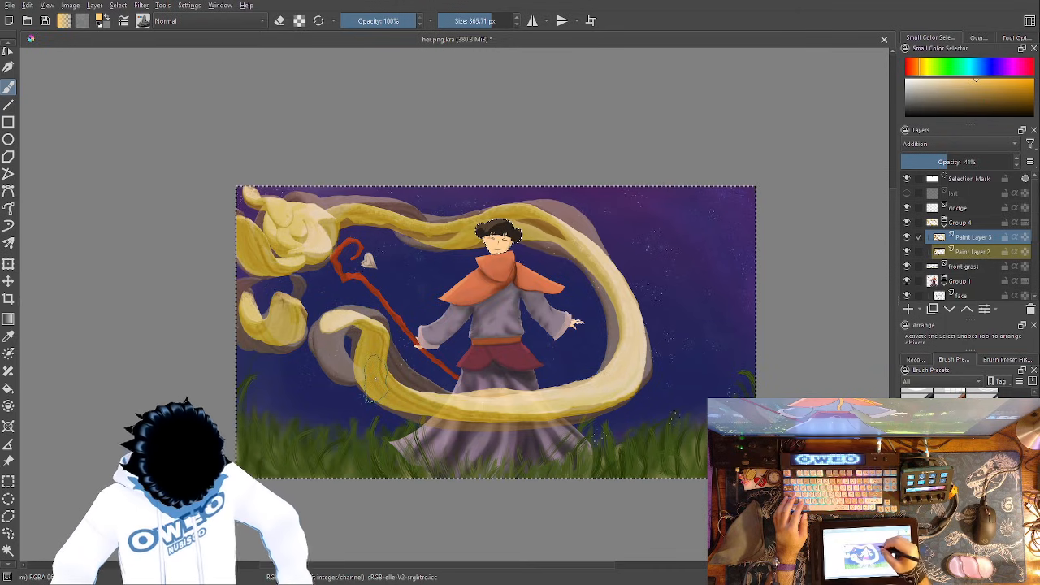
{"action": "mouse_move", "coordinate": [381, 237]}
{"action": "left_mouse_down"}
{"action": "mouse_move", "coordinate": [358, 199]}
{"action": "mouse_move", "coordinate": [435, 244]}
{"action": "left_mouse_up"}
{"action": "mouse_move", "coordinate": [585, 243]}
{"action": "left_mouse_down"}
{"action": "mouse_move", "coordinate": [621, 290]}
{"action": "mouse_move", "coordinate": [645, 417]}
{"action": "mouse_move", "coordinate": [591, 443]}
{"action": "mouse_move", "coordinate": [528, 421]}
{"action": "left_mouse_up"}
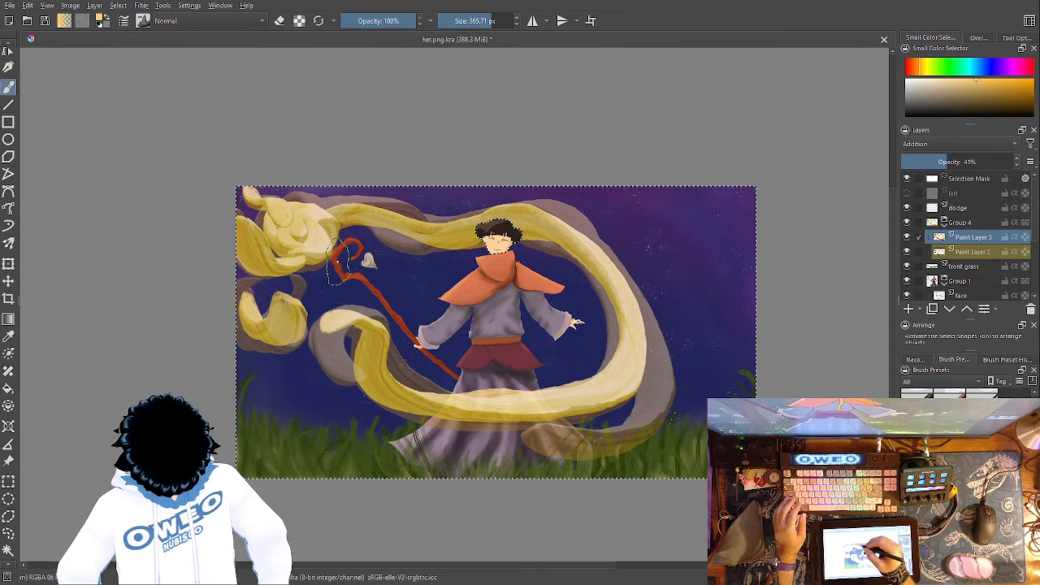
- Try extra glow bands between ribbon and staff, across the sky behind the character and down to the grass, and undo them
{"action": "mouse_move", "coordinate": [382, 236]}
{"action": "left_mouse_down"}
{"action": "mouse_move", "coordinate": [406, 243]}
{"action": "mouse_move", "coordinate": [412, 310]}
{"action": "left_mouse_up"}
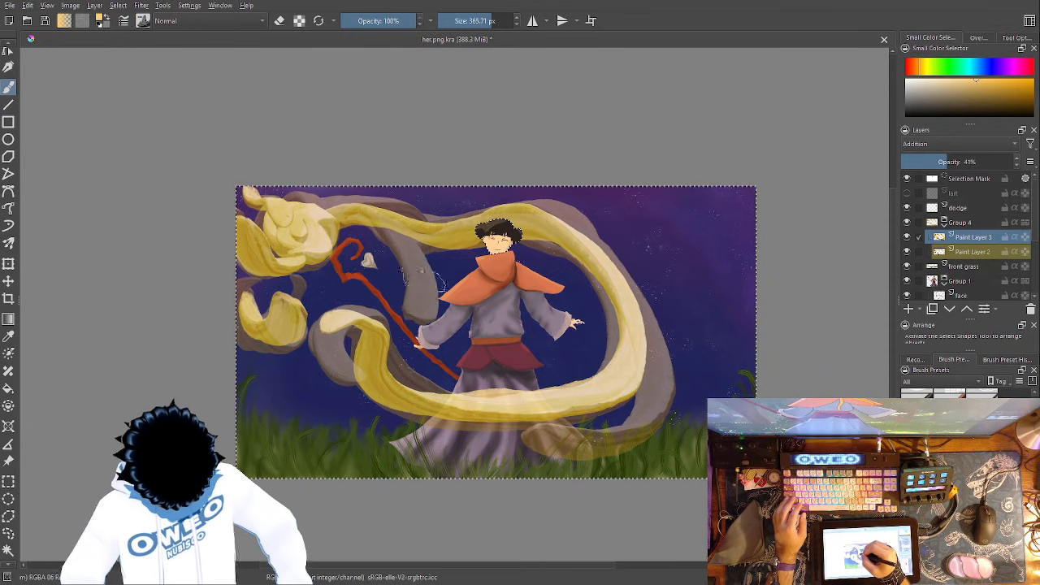
{"action": "key", "text": "ctrl+z"}
{"action": "mouse_move", "coordinate": [382, 240]}
{"action": "left_mouse_down"}
{"action": "mouse_move", "coordinate": [431, 370]}
{"action": "mouse_move", "coordinate": [346, 348]}
{"action": "left_mouse_up"}
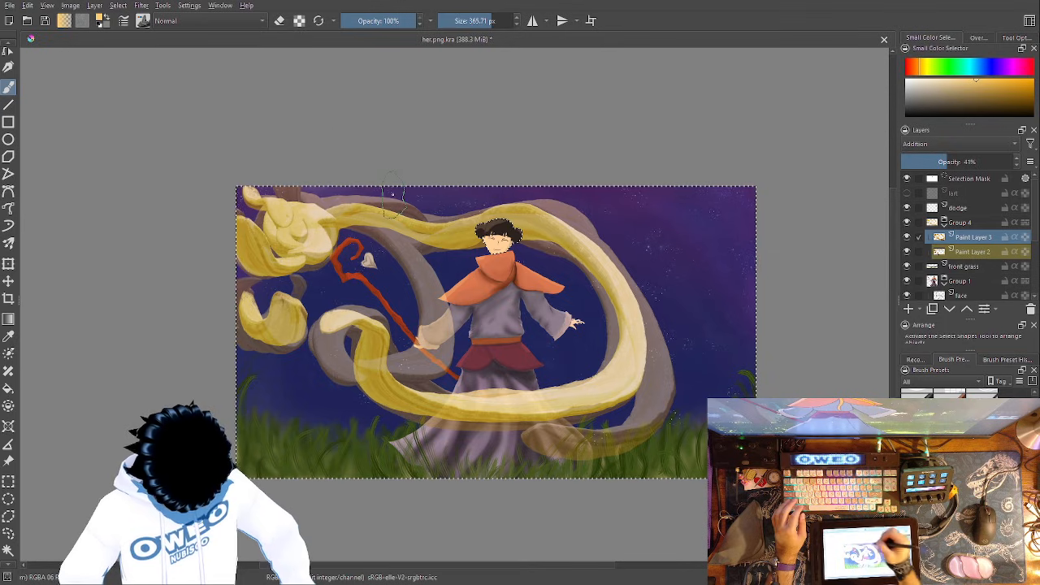
{"action": "mouse_move", "coordinate": [749, 309]}
{"action": "left_mouse_down"}
{"action": "mouse_move", "coordinate": [731, 278]}
{"action": "mouse_move", "coordinate": [640, 209]}
{"action": "left_mouse_up"}
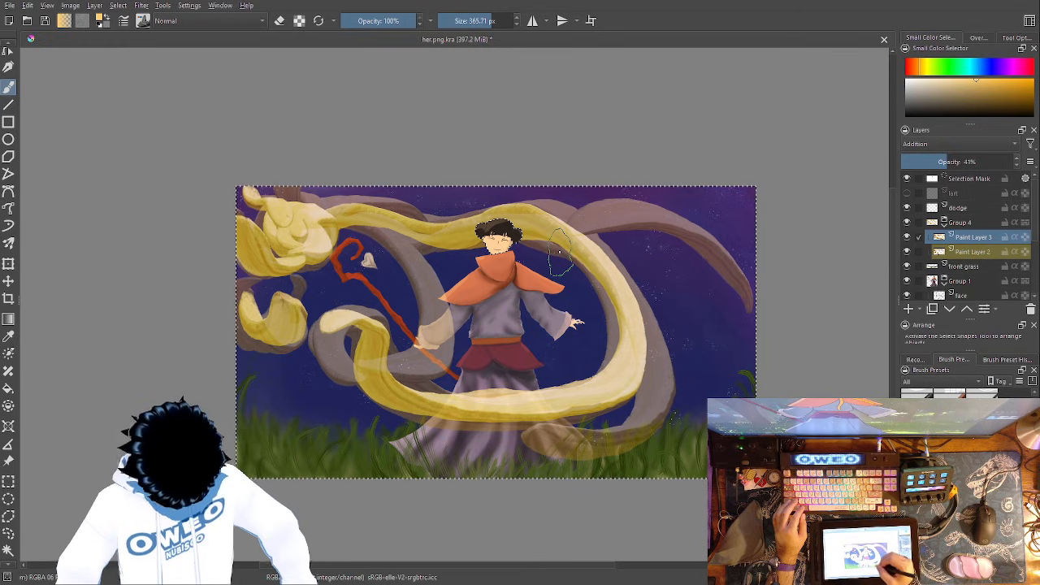
{"action": "mouse_move", "coordinate": [272, 455]}
{"action": "left_mouse_down"}
{"action": "mouse_move", "coordinate": [297, 358]}
{"action": "mouse_move", "coordinate": [278, 281]}
{"action": "left_mouse_up"}
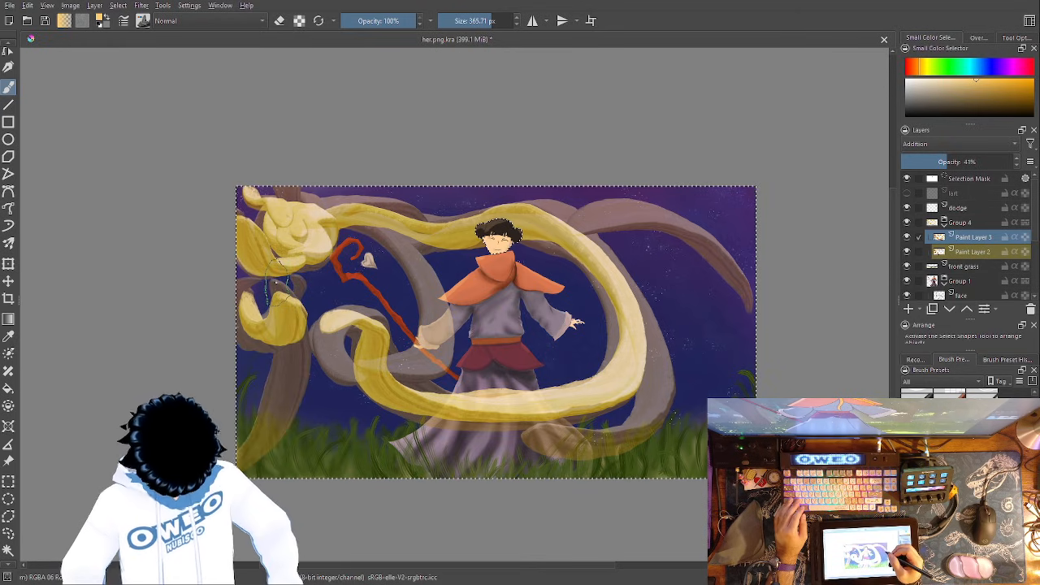
{"action": "left_click", "coordinate": [277, 277], "text": "ctrl"}
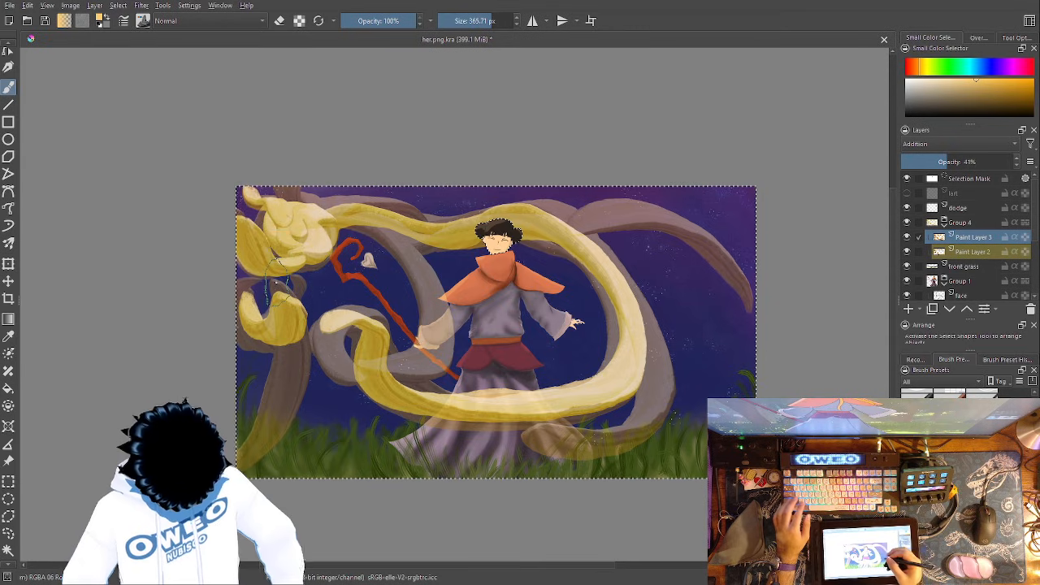
{"action": "left_click", "coordinate": [280, 276], "text": "ctrl"}
{"action": "key", "text": "ctrl+z"}
{"action": "key", "text": "ctrl+z"}
{"action": "key", "text": "ctrl+z"}
{"action": "key", "text": "ctrl+z"}
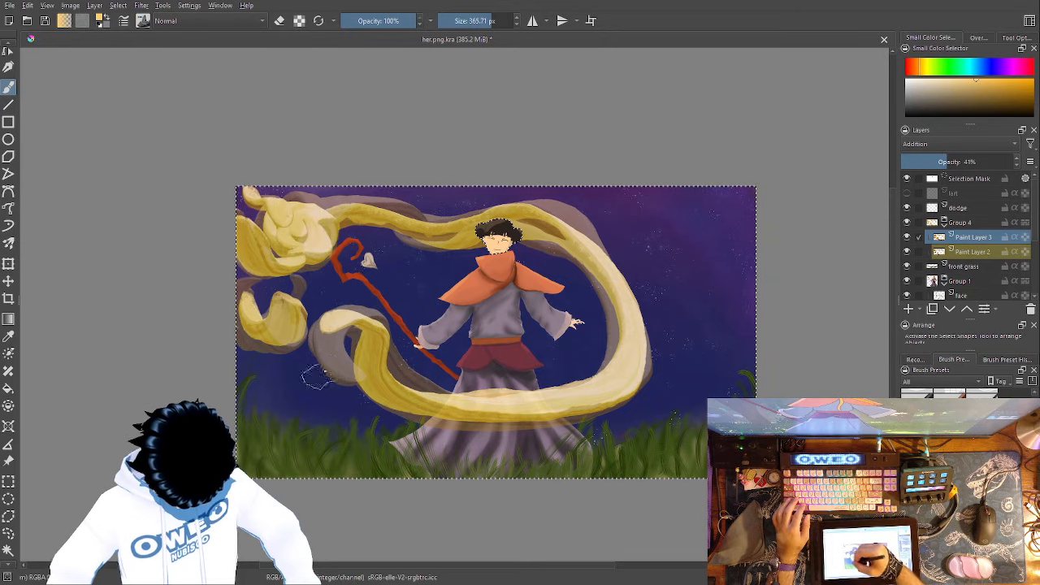
- Try long glow bands below the blob, across the staff, above the grass and through the sky outside the ribbon, undoing part of them
{"action": "mouse_move", "coordinate": [302, 274]}
{"action": "left_mouse_down"}
{"action": "mouse_move", "coordinate": [290, 428]}
{"action": "mouse_move", "coordinate": [248, 465]}
{"action": "left_mouse_up"}
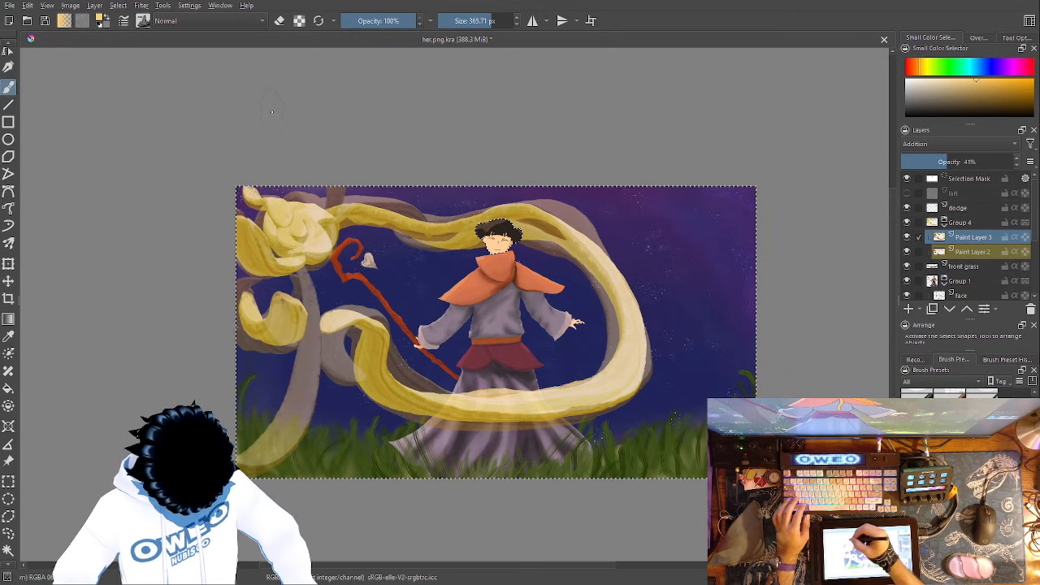
{"action": "left_click_drag", "start_coordinate": [337, 239], "coordinate": [430, 439]}
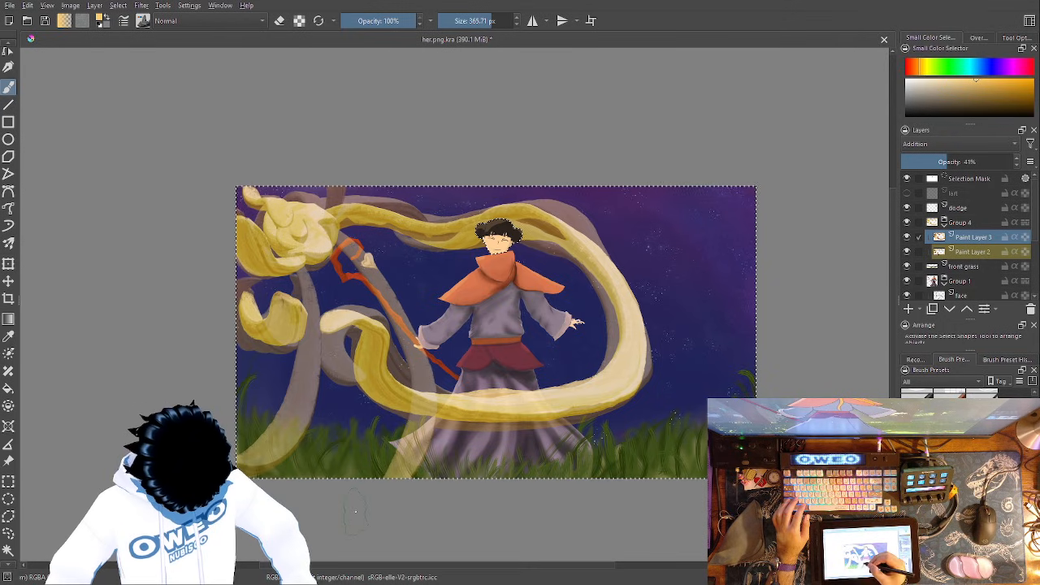
{"action": "key", "text": "ctrl+z"}
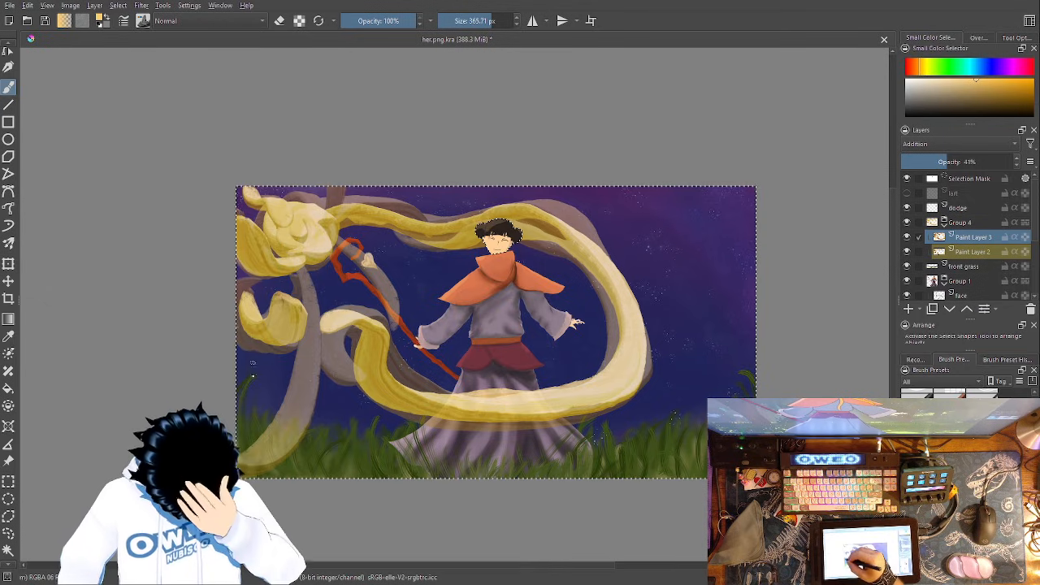
{"action": "left_click_drag", "start_coordinate": [251, 368], "coordinate": [339, 394]}
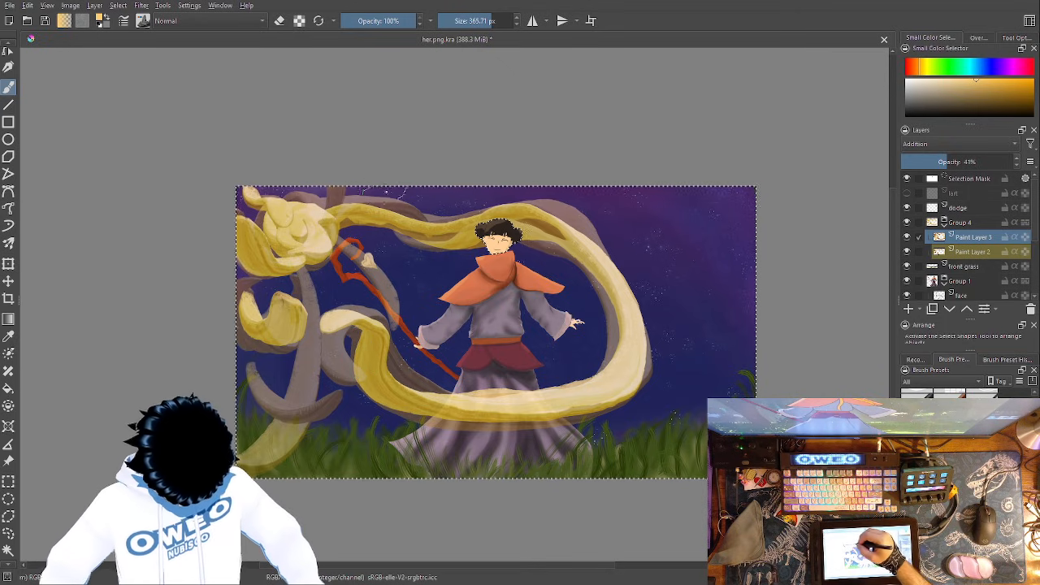
{"action": "mouse_move", "coordinate": [673, 236]}
{"action": "left_mouse_down"}
{"action": "mouse_move", "coordinate": [702, 242]}
{"action": "mouse_move", "coordinate": [627, 421]}
{"action": "left_mouse_up"}
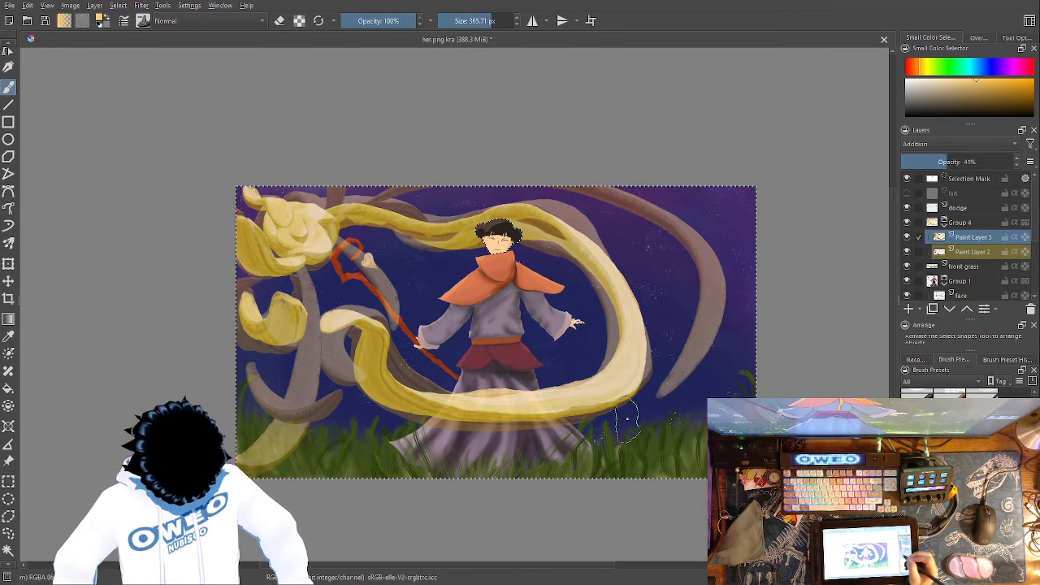
- Set the opacity of Paint Layer 3 to 56% and compare the Lighten and Color Dodge blending modes before returning to Addition
{"action": "left_click", "coordinate": [951, 160]}
{"action": "left_click_drag", "start_coordinate": [951, 160], "coordinate": [968, 158]}
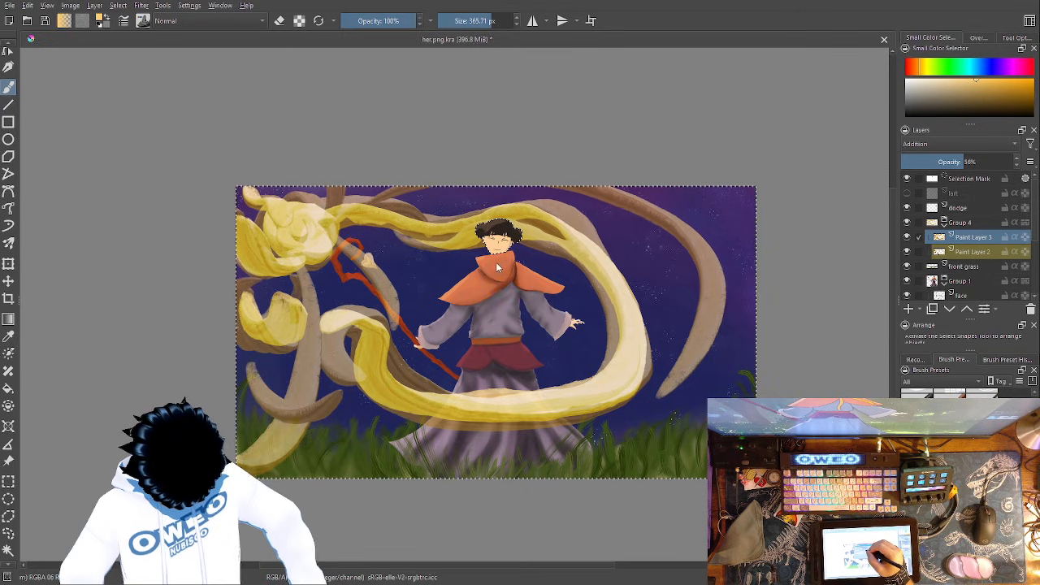
{"action": "key", "text": "ctrl+z"}
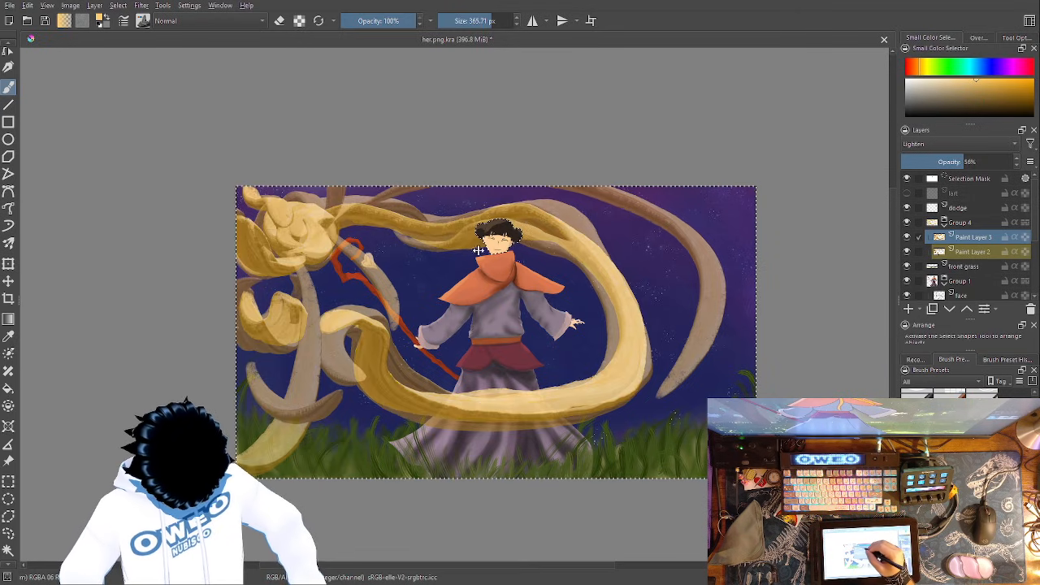
{"action": "key", "text": "ctrl+z"}
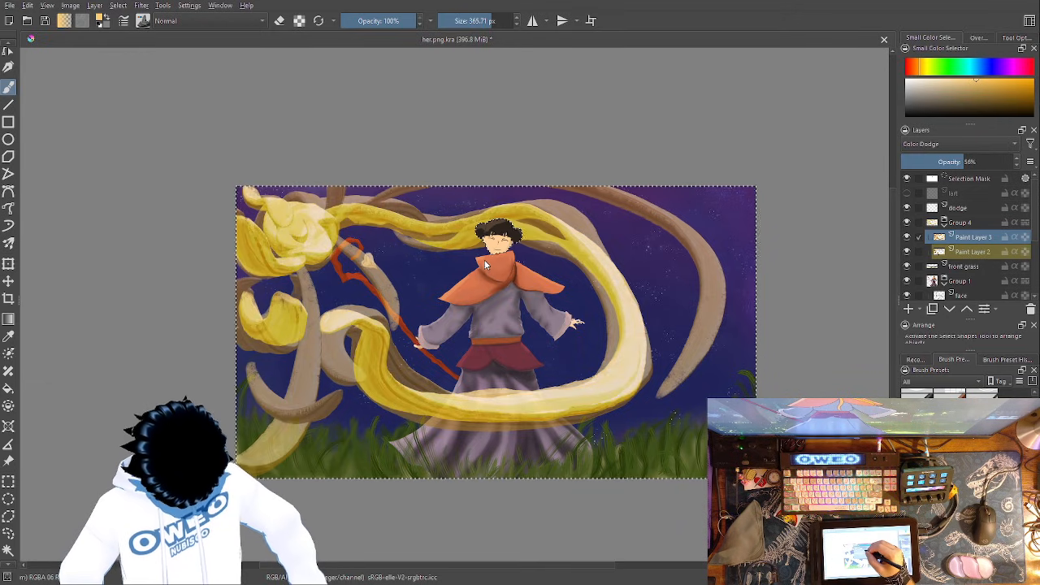
{"action": "key", "text": "ctrl+z"}
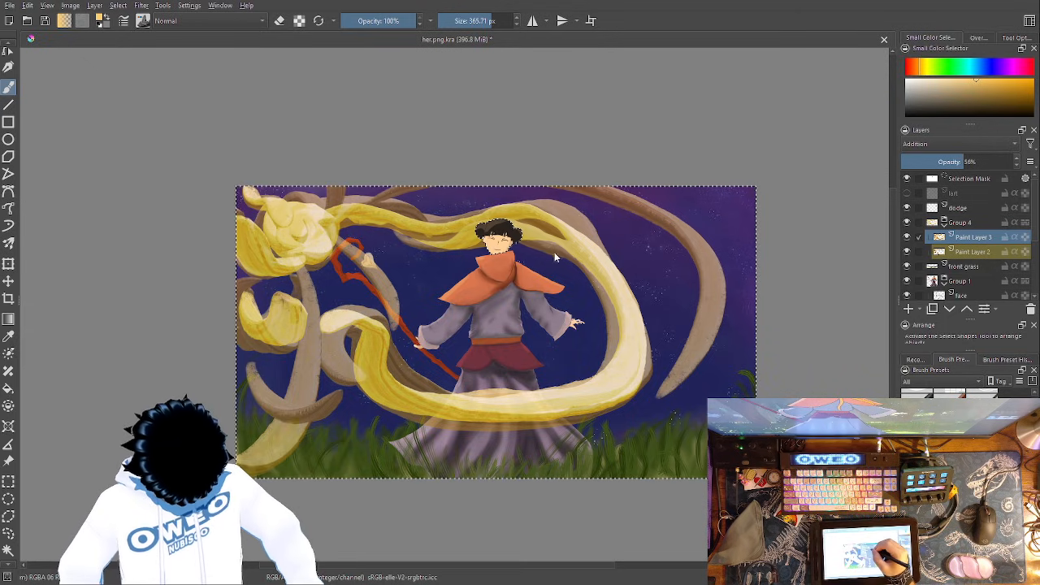
{"action": "key", "text": "ctrl+z"}
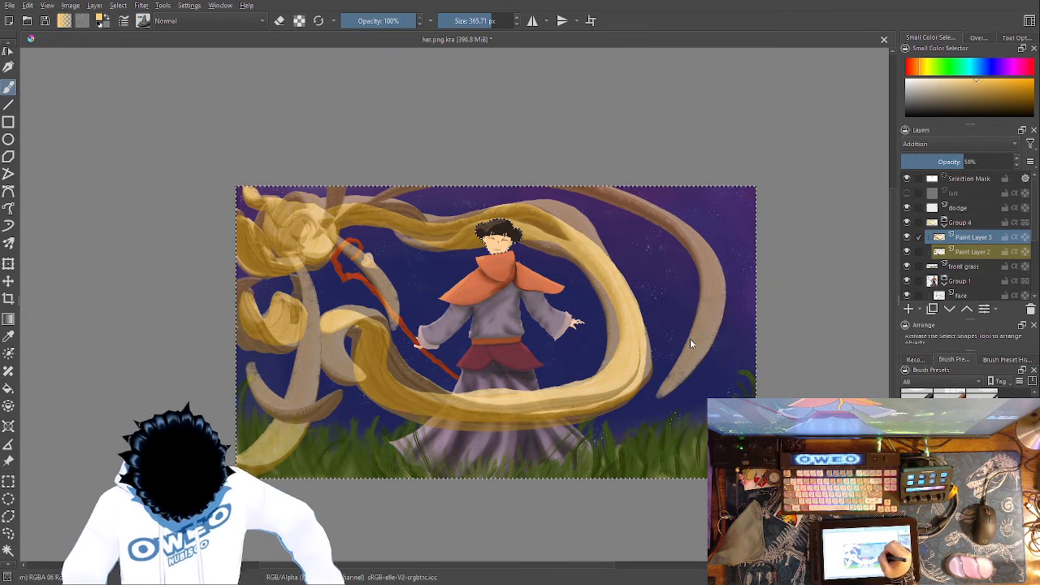
{"action": "key", "text": "ctrl+z"}
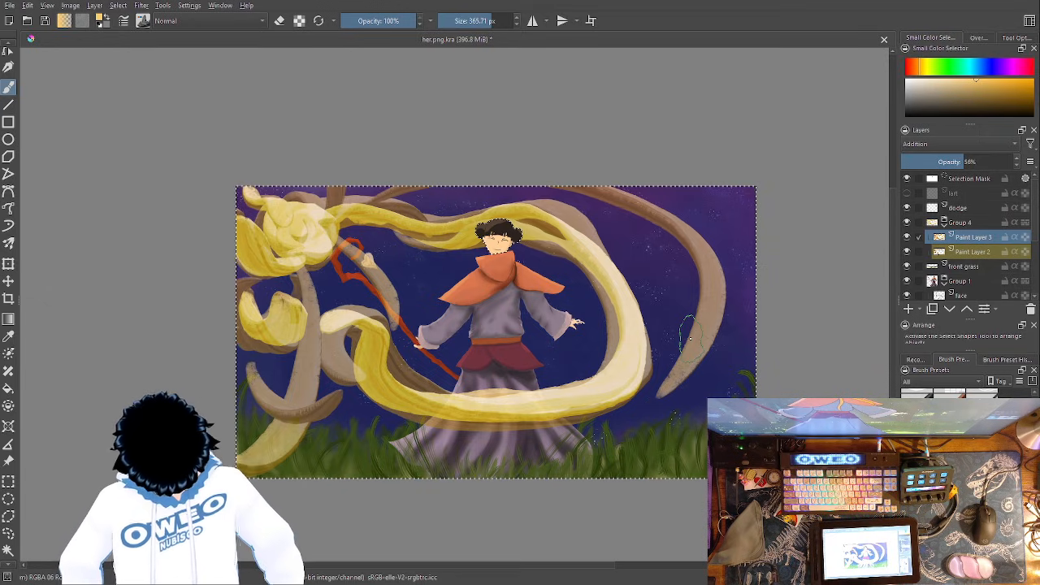
- Erase all the glow on Paint Layer 3 and the whole golden ribbon on Paint Layer 2 with the Eraser Small brush at 1000 px
{"action": "right_click", "coordinate": [619, 386]}
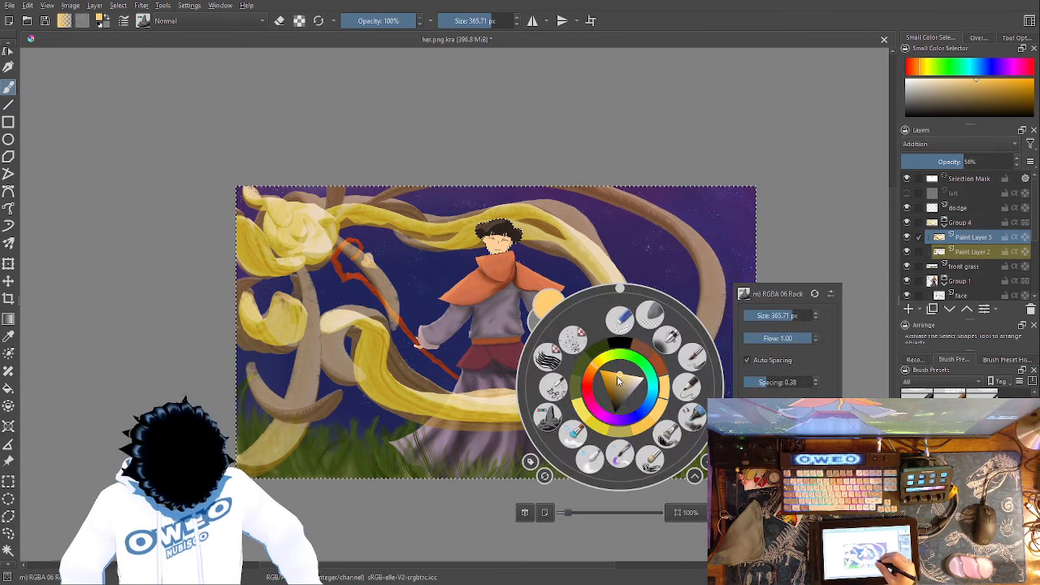
{"action": "left_click", "coordinate": [625, 321]}
{"action": "mouse_move", "coordinate": [259, 213]}
{"action": "left_mouse_down"}
{"action": "mouse_move", "coordinate": [258, 504]}
{"action": "mouse_move", "coordinate": [293, 156]}
{"action": "mouse_move", "coordinate": [407, 447]}
{"action": "mouse_move", "coordinate": [455, 220]}
{"action": "mouse_move", "coordinate": [524, 411]}
{"action": "mouse_move", "coordinate": [573, 260]}
{"action": "mouse_move", "coordinate": [641, 316]}
{"action": "mouse_move", "coordinate": [596, 479]}
{"action": "left_mouse_up"}
{"action": "left_click", "coordinate": [975, 252]}
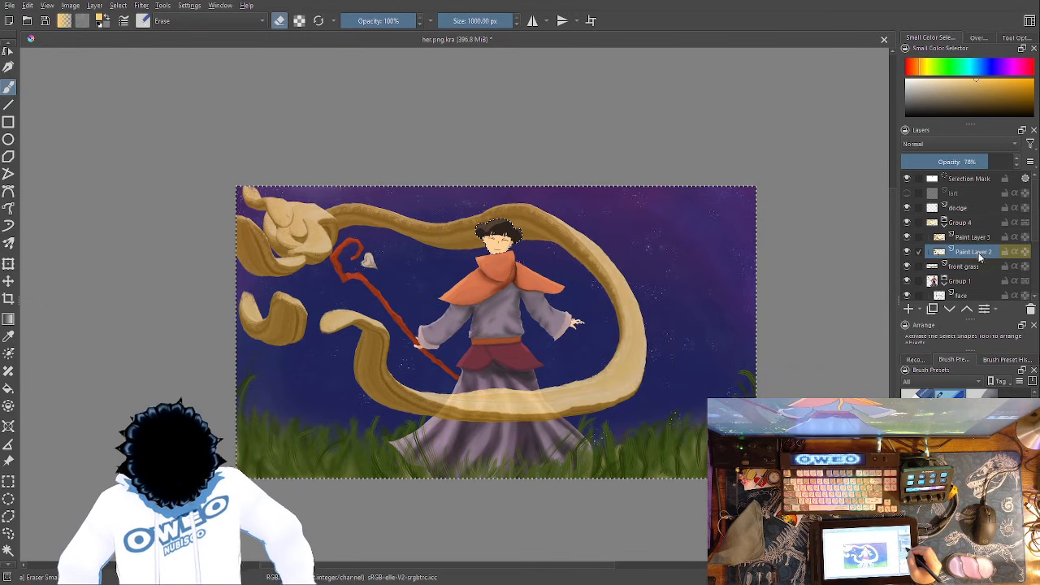
{"action": "mouse_move", "coordinate": [646, 260]}
{"action": "left_mouse_down"}
{"action": "mouse_move", "coordinate": [615, 255]}
{"action": "mouse_move", "coordinate": [430, 365]}
{"action": "mouse_move", "coordinate": [337, 274]}
{"action": "mouse_move", "coordinate": [263, 293]}
{"action": "mouse_move", "coordinate": [305, 304]}
{"action": "mouse_move", "coordinate": [425, 244]}
{"action": "mouse_move", "coordinate": [571, 282]}
{"action": "mouse_move", "coordinate": [427, 372]}
{"action": "left_mouse_up"}
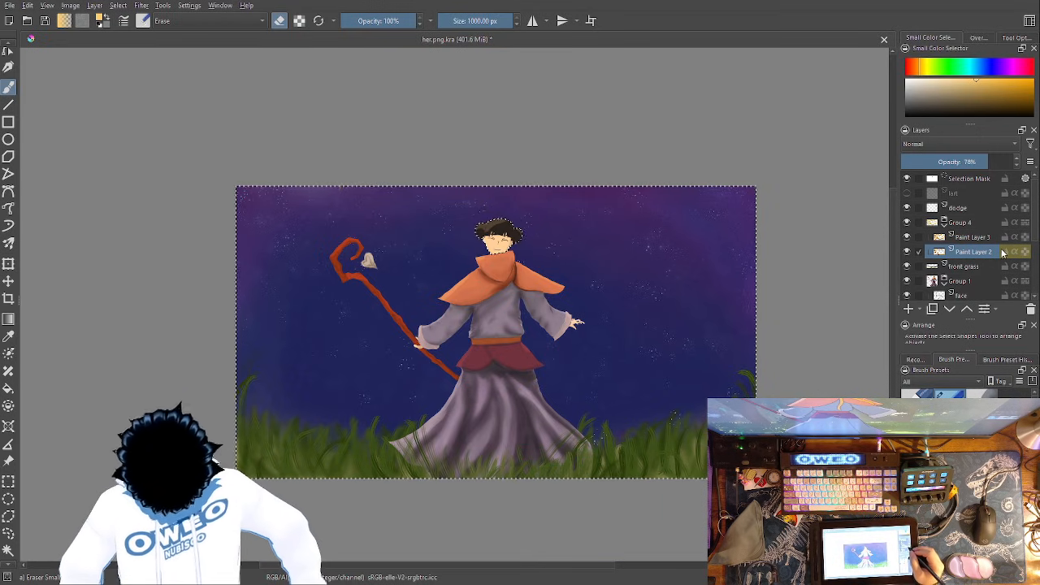
- Try a pale golden dab in the sky beside the staff with the Wet Paint Details brush at 194.47 px and undo it
{"action": "right_click", "coordinate": [656, 391]}
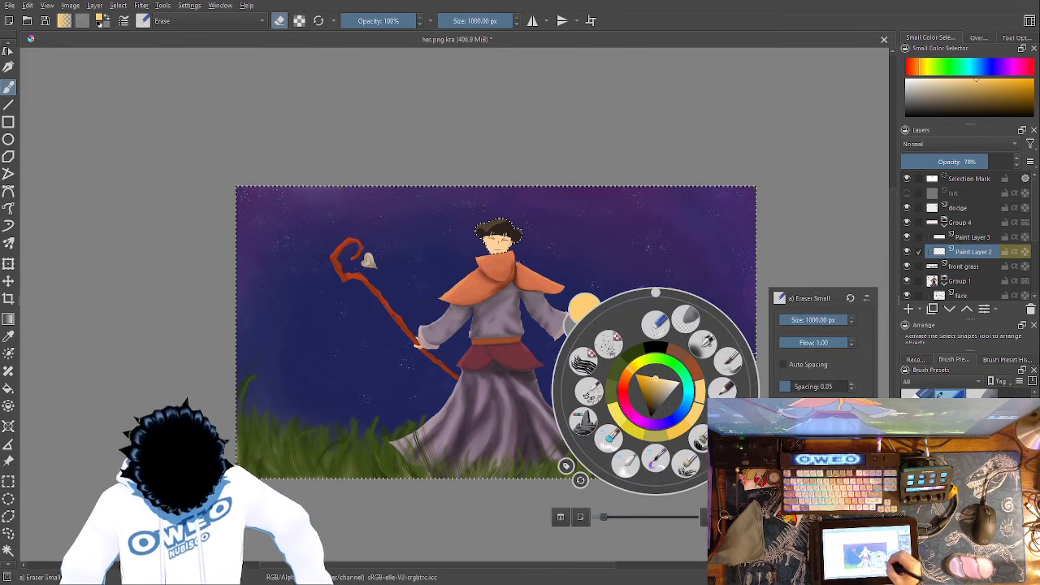
{"action": "left_click", "coordinate": [726, 392]}
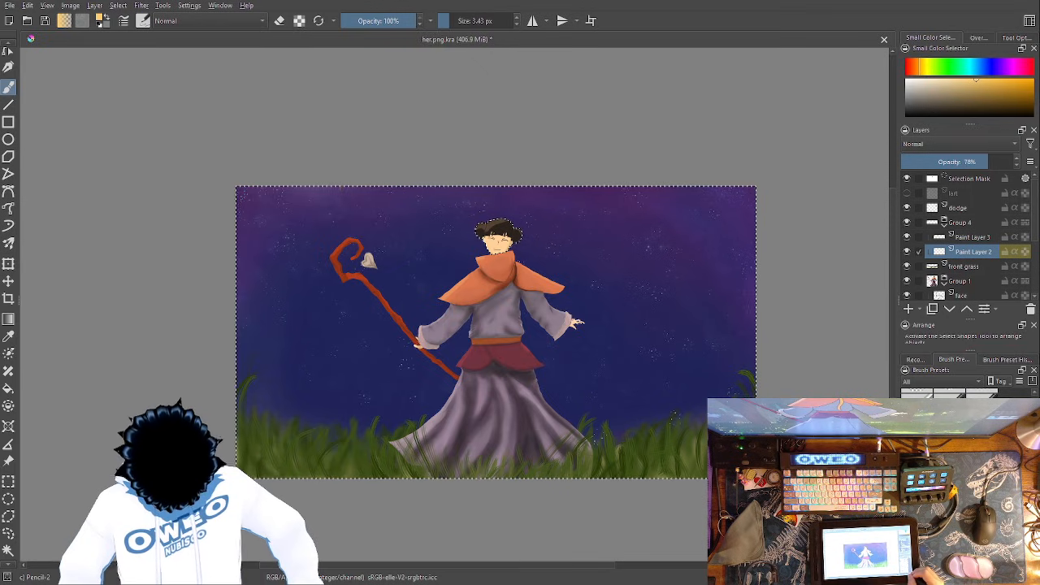
{"action": "key", "text": "ctrl+plus"}
{"action": "key", "text": "ctrl+plus"}
{"action": "key", "text": "ctrl+plus"}
{"action": "key", "text": "ctrl+plus"}
{"action": "key", "text": "ctrl+minus"}
{"action": "key", "text": "ctrl+minus"}
{"action": "key", "text": "ctrl+minus"}
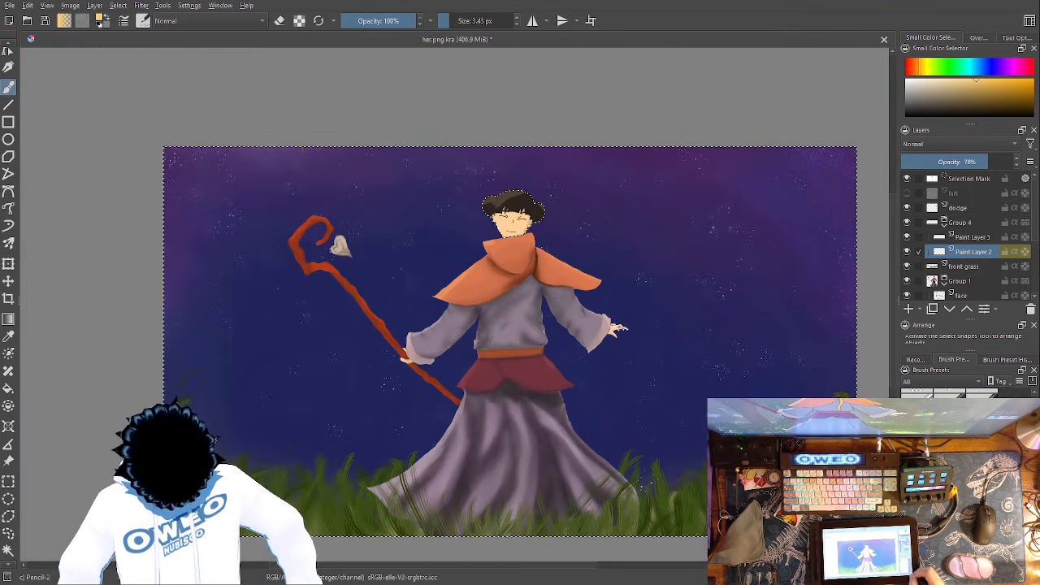
{"action": "left_click_drag", "start_coordinate": [529, 338], "coordinate": [792, 391]}
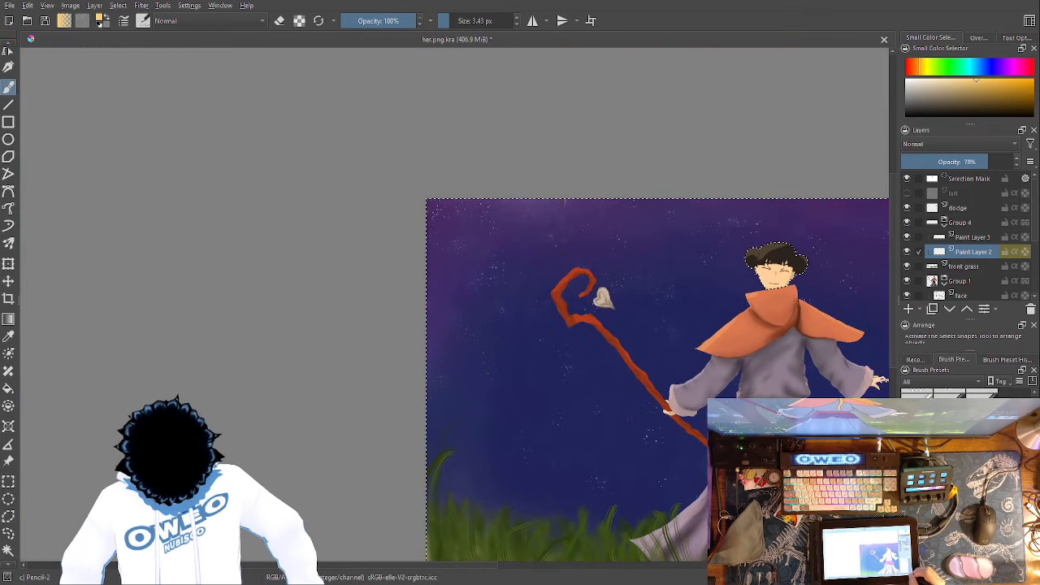
{"action": "key", "text": "ctrl+plus"}
{"action": "right_click", "coordinate": [633, 378]}
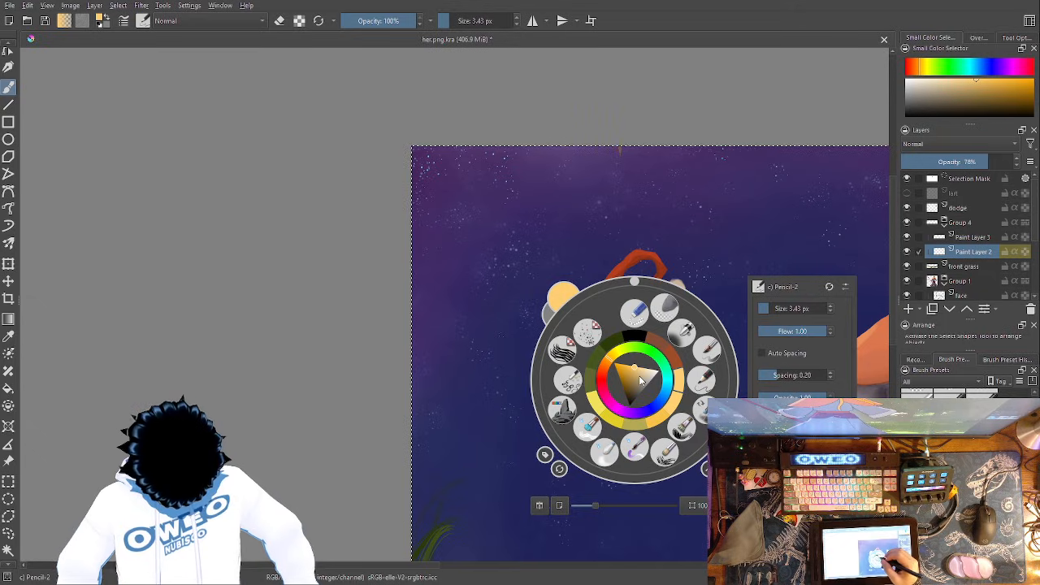
{"action": "left_click", "coordinate": [637, 446]}
{"action": "right_click", "coordinate": [639, 357]}
{"action": "left_click", "coordinate": [535, 207]}
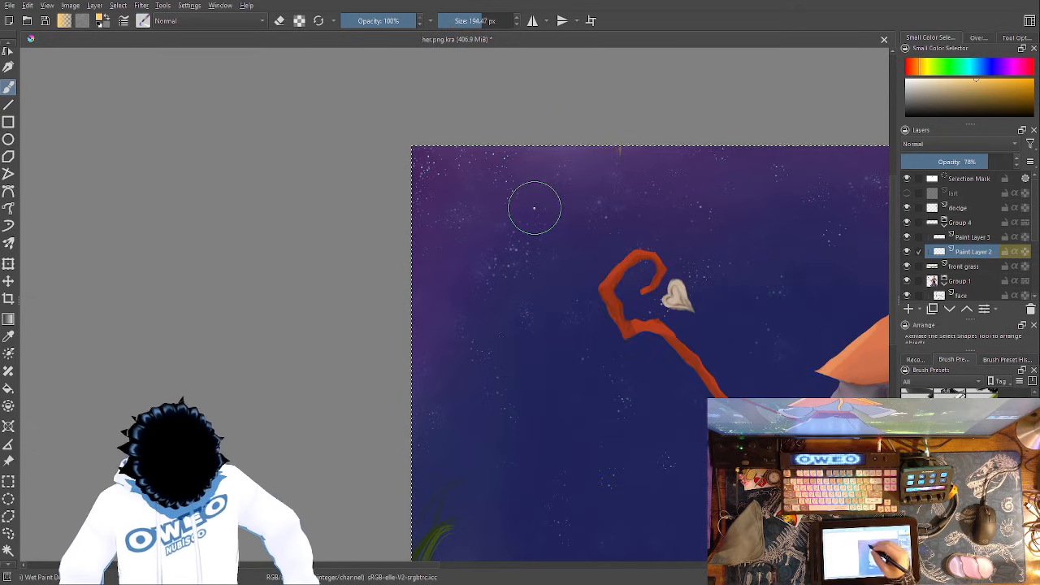
{"action": "mouse_move", "coordinate": [512, 255]}
{"action": "left_mouse_down"}
{"action": "mouse_move", "coordinate": [500, 240]}
{"action": "mouse_move", "coordinate": [535, 237]}
{"action": "left_mouse_up"}
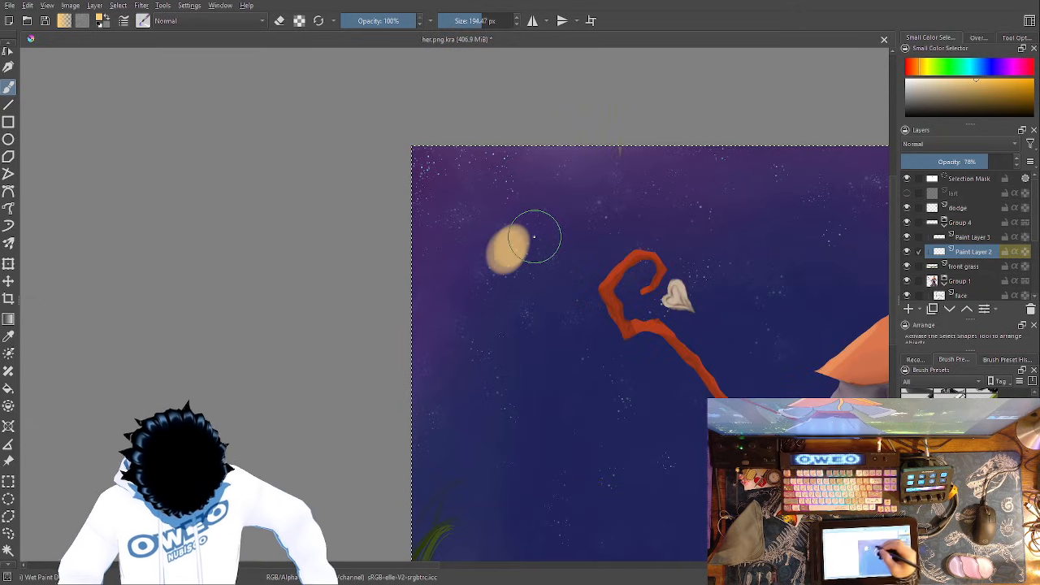
{"action": "key", "text": "ctrl+z"}
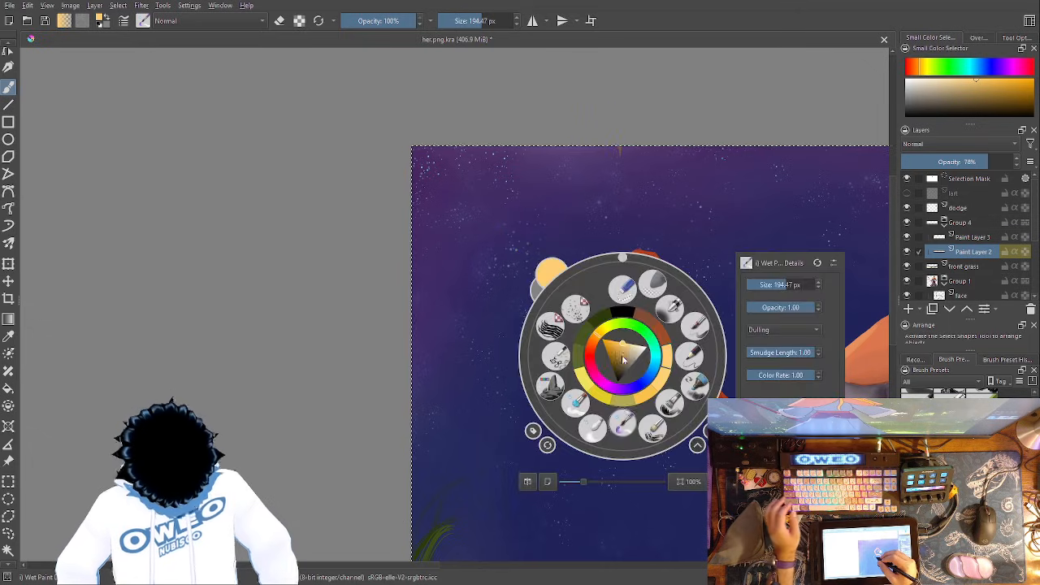
- Set the opacity of Paint Layer 2 to 100% and try a thin spiral beside the staff with Pencil-2, undoing it
{"action": "right_click", "coordinate": [632, 351]}
{"action": "left_click", "coordinate": [689, 355]}
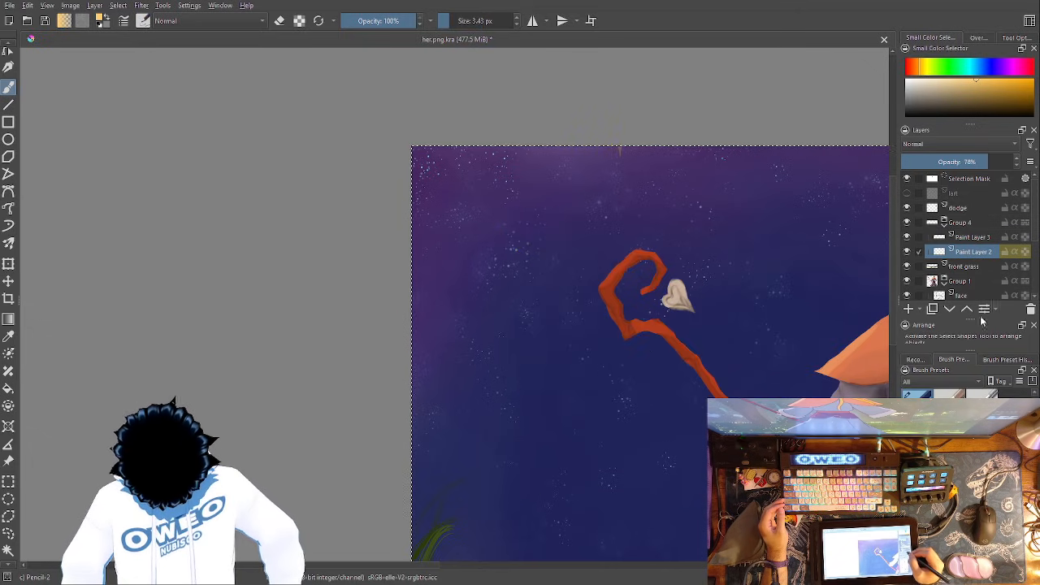
{"action": "left_click_drag", "start_coordinate": [978, 160], "coordinate": [1017, 162]}
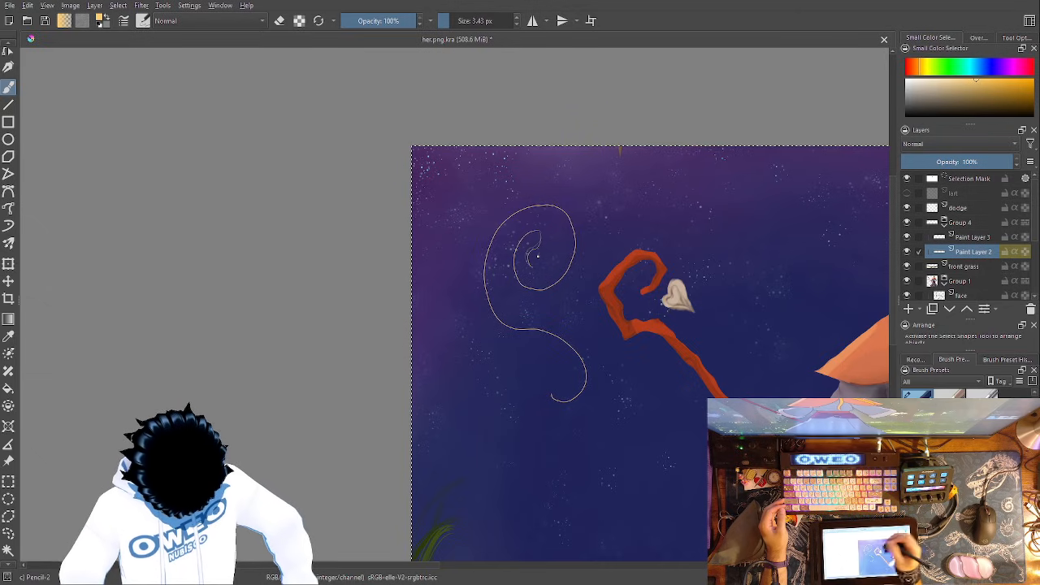
{"action": "key", "text": "ctrl+z"}
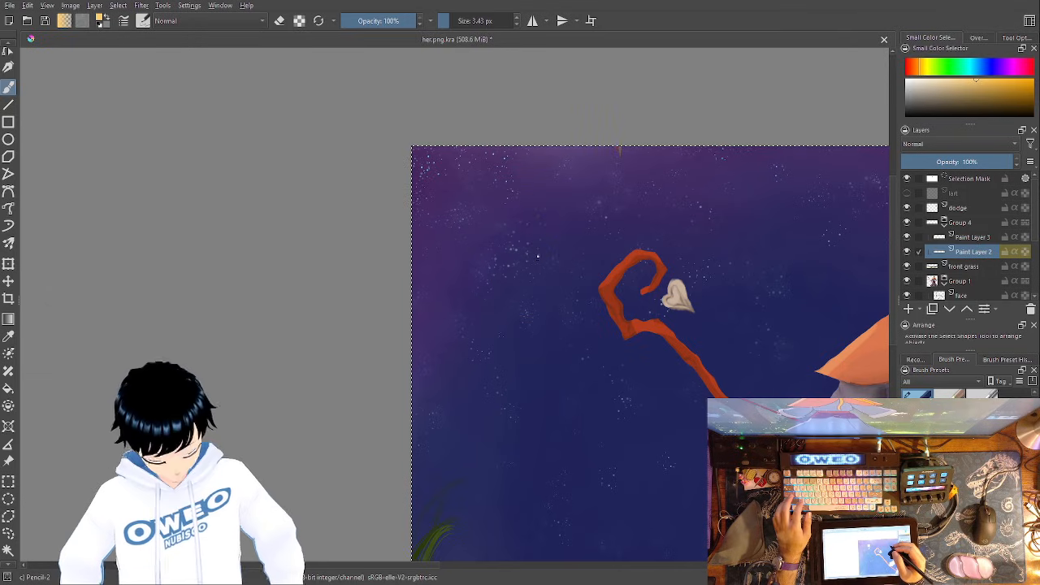
- Try a thin Pencil-2 oval and a darker golden Wet Paint Details dab beside the staff, undoing both
{"action": "left_click_drag", "start_coordinate": [523, 225], "coordinate": [537, 285]}
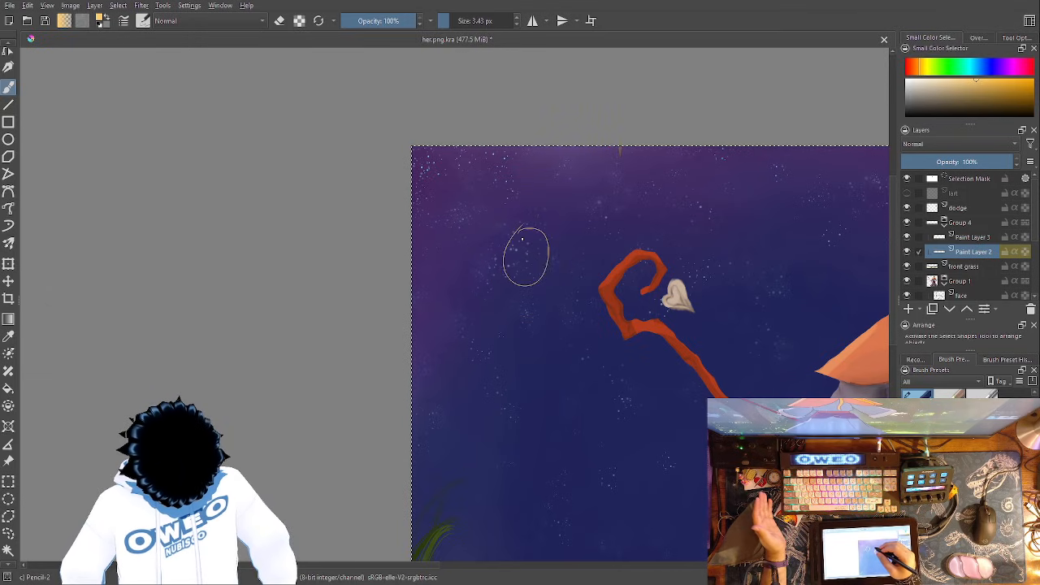
{"action": "right_click", "coordinate": [544, 352]}
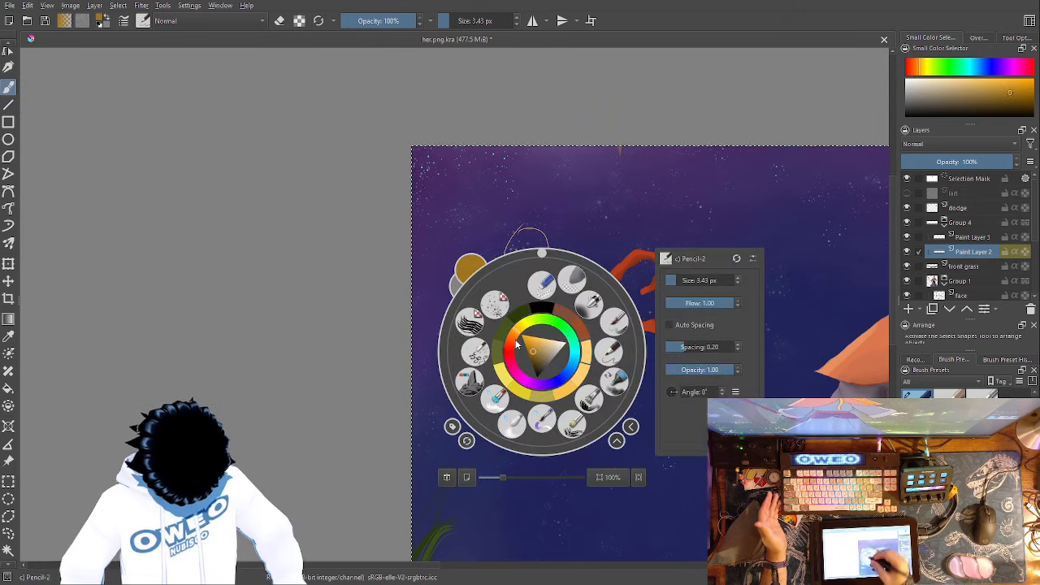
{"action": "left_click", "coordinate": [511, 398]}
{"action": "right_click", "coordinate": [510, 290]}
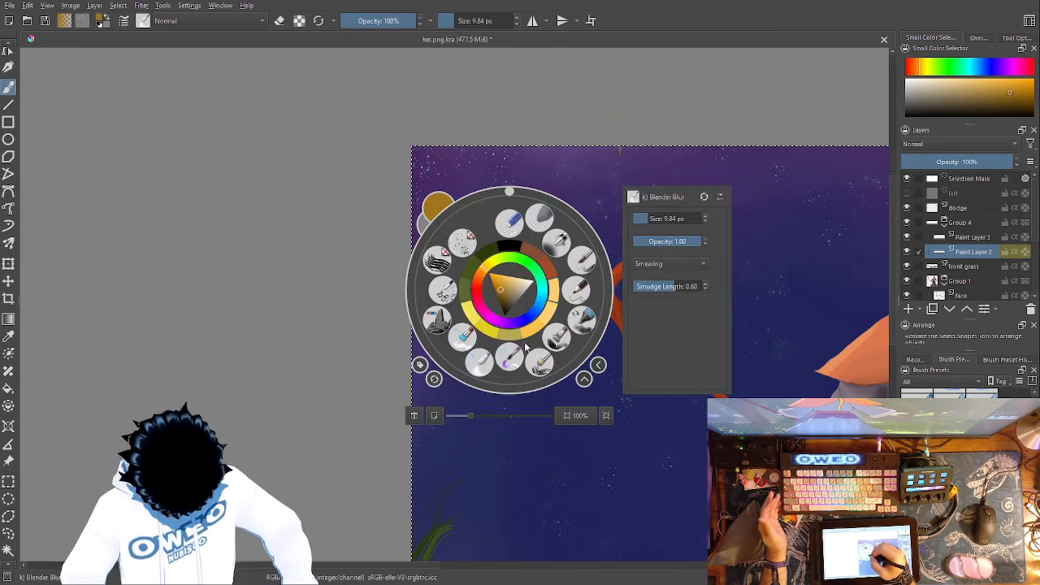
{"action": "left_click", "coordinate": [514, 355]}
{"action": "mouse_move", "coordinate": [517, 257]}
{"action": "left_mouse_down"}
{"action": "mouse_move", "coordinate": [537, 255]}
{"action": "mouse_move", "coordinate": [527, 268]}
{"action": "mouse_move", "coordinate": [529, 258]}
{"action": "left_mouse_up"}
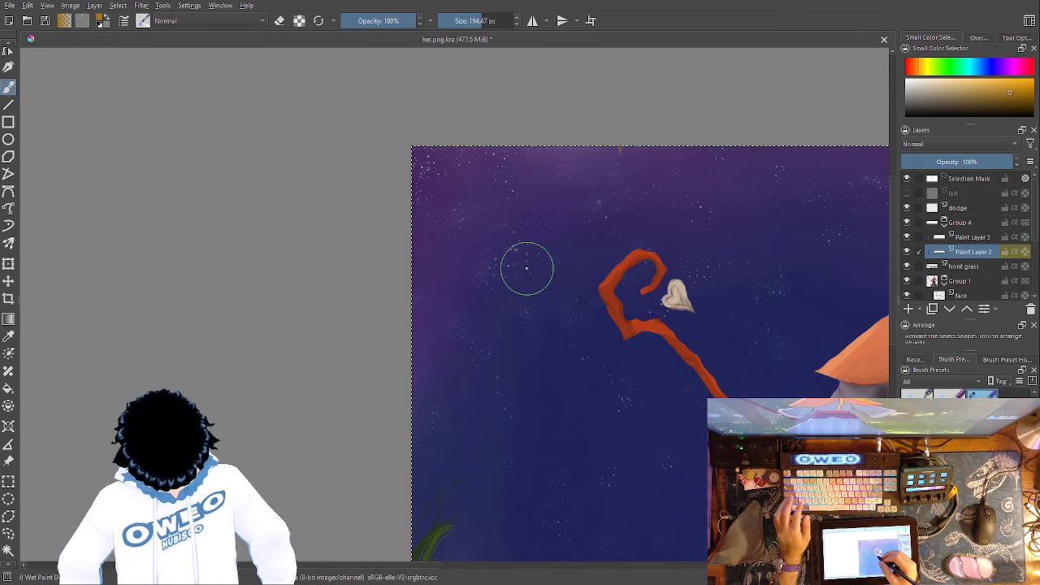
- Change the brush colour to a bright, fully saturated yellow
{"action": "right_click", "coordinate": [615, 340]}
{"action": "left_click", "coordinate": [622, 331]}
{"action": "left_click_drag", "start_coordinate": [611, 309], "coordinate": [604, 318]}
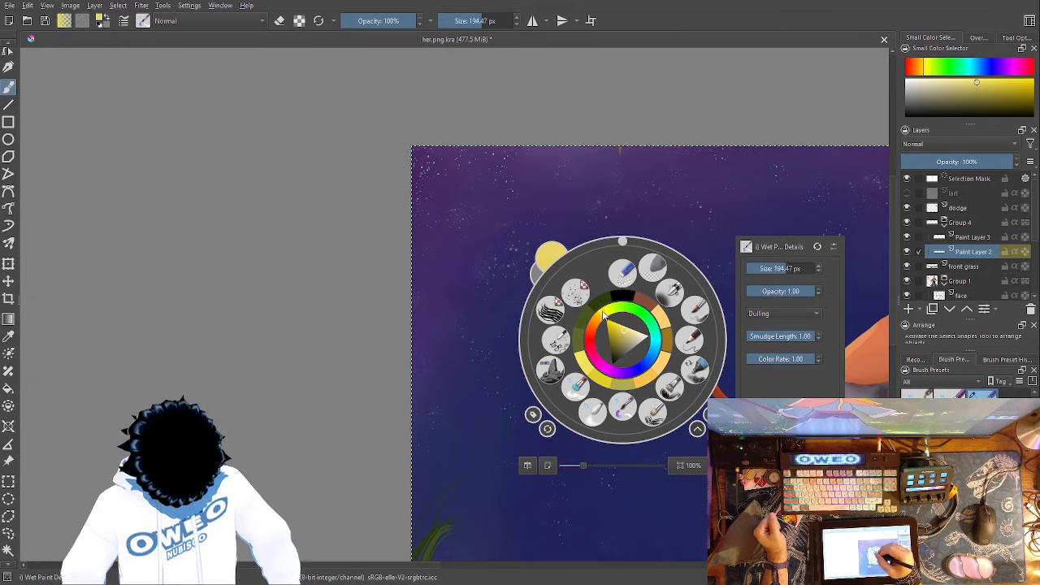
{"action": "left_click", "coordinate": [609, 320]}
{"action": "left_click", "coordinate": [606, 214]}
- Try a round yellow blob in the sky beside the staff's crook with Wet Paint Details, undoing the first version and repainting it
{"action": "mouse_move", "coordinate": [524, 229]}
{"action": "left_mouse_down"}
{"action": "mouse_move", "coordinate": [538, 230]}
{"action": "mouse_move", "coordinate": [518, 250]}
{"action": "left_mouse_up"}
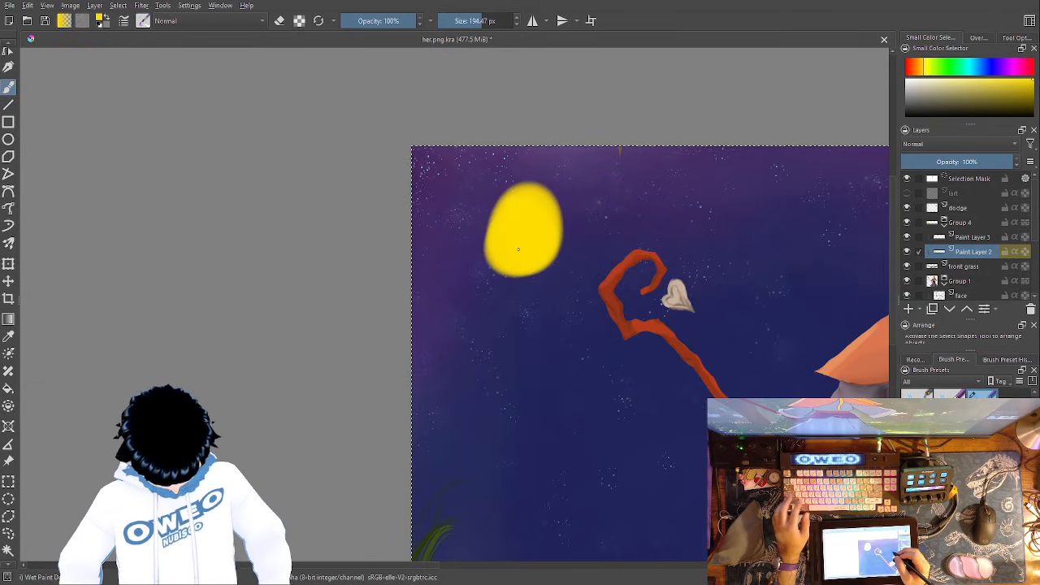
{"action": "key", "text": "ctrl+z"}
{"action": "right_click", "coordinate": [579, 311]}
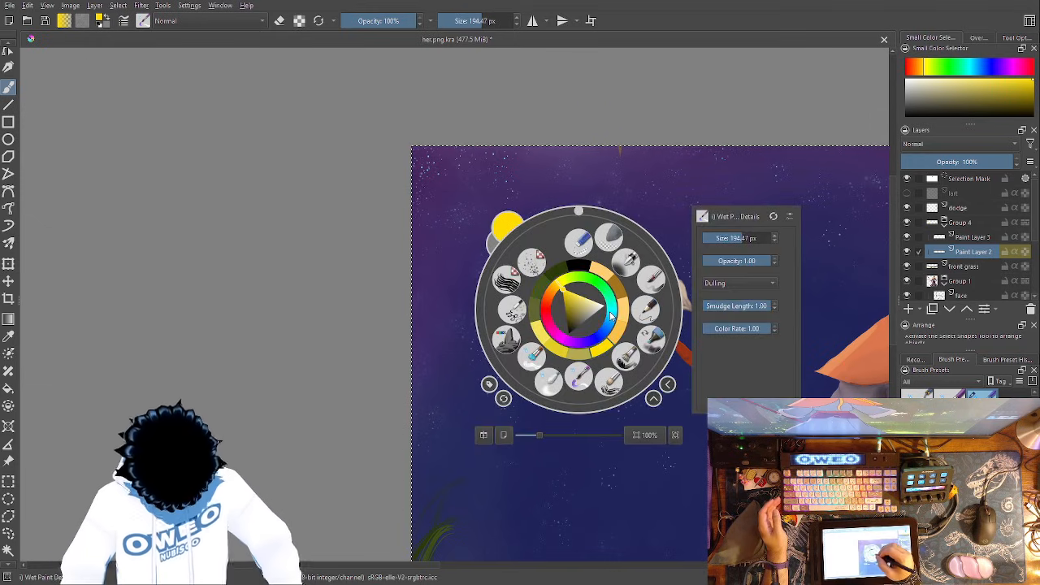
{"action": "left_click", "coordinate": [616, 181]}
{"action": "left_click_drag", "start_coordinate": [515, 245], "coordinate": [528, 268]}
- Try thick yellow ribbons curving from the blob over the staff toward the character and undo them
{"action": "mouse_move", "coordinate": [567, 211]}
{"action": "left_mouse_down"}
{"action": "mouse_move", "coordinate": [689, 154]}
{"action": "mouse_move", "coordinate": [794, 221]}
{"action": "mouse_move", "coordinate": [762, 310]}
{"action": "mouse_move", "coordinate": [768, 370]}
{"action": "mouse_move", "coordinate": [795, 356]}
{"action": "left_mouse_up"}
{"action": "left_click_drag", "start_coordinate": [673, 401], "coordinate": [451, 451]}
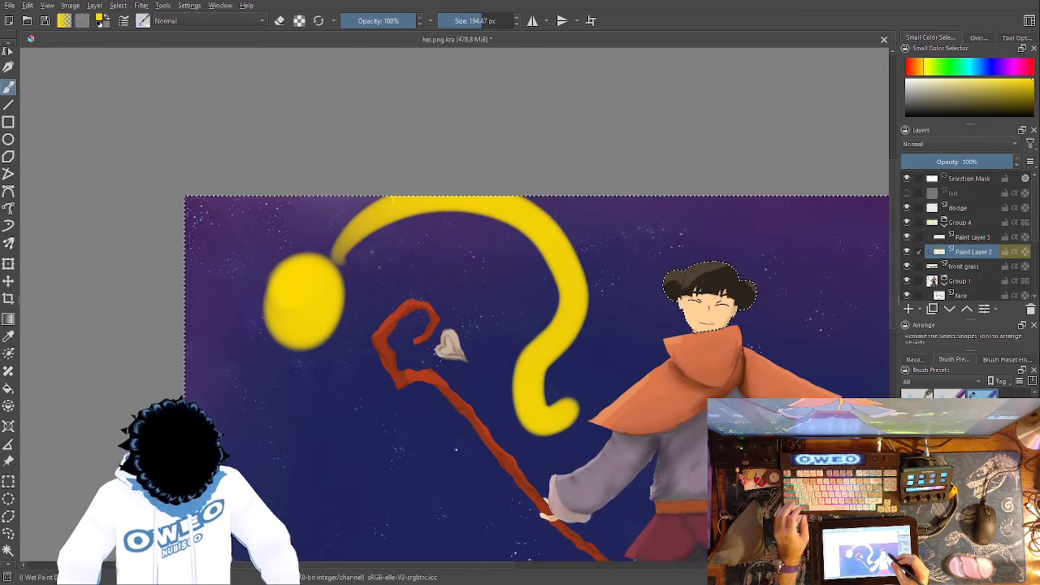
{"action": "key", "text": "ctrl+z"}
{"action": "mouse_move", "coordinate": [318, 290]}
{"action": "left_mouse_down"}
{"action": "mouse_move", "coordinate": [451, 218]}
{"action": "mouse_move", "coordinate": [562, 295]}
{"action": "mouse_move", "coordinate": [688, 276]}
{"action": "mouse_move", "coordinate": [797, 298]}
{"action": "mouse_move", "coordinate": [864, 368]}
{"action": "mouse_move", "coordinate": [868, 397]}
{"action": "left_mouse_up"}
{"action": "key", "text": "ctrl+z"}
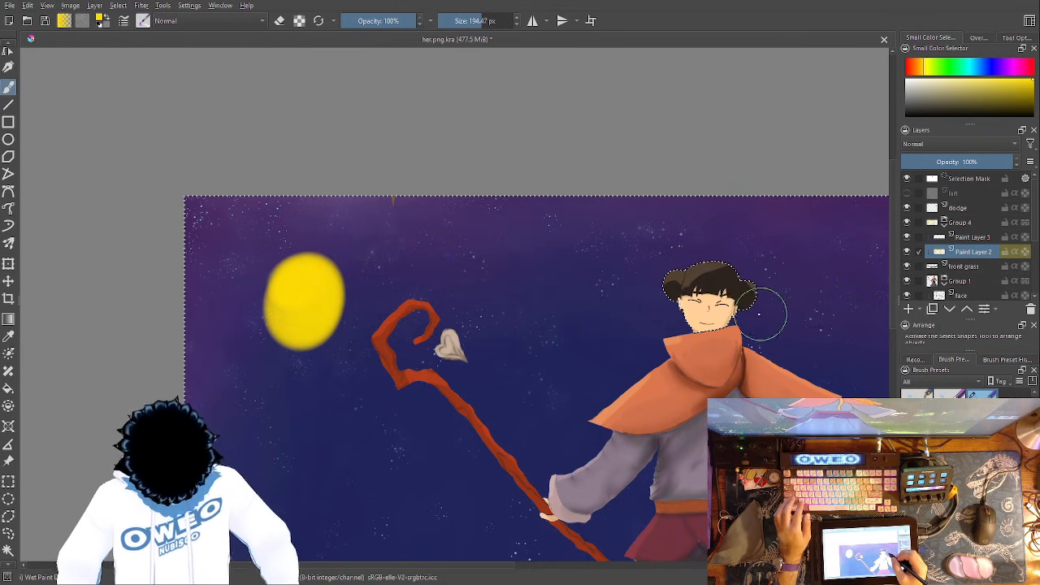
- Try a yellow stroke from the blob toward the character with the Basic-5 brush at 40 px and undo it
{"action": "right_click", "coordinate": [715, 317]}
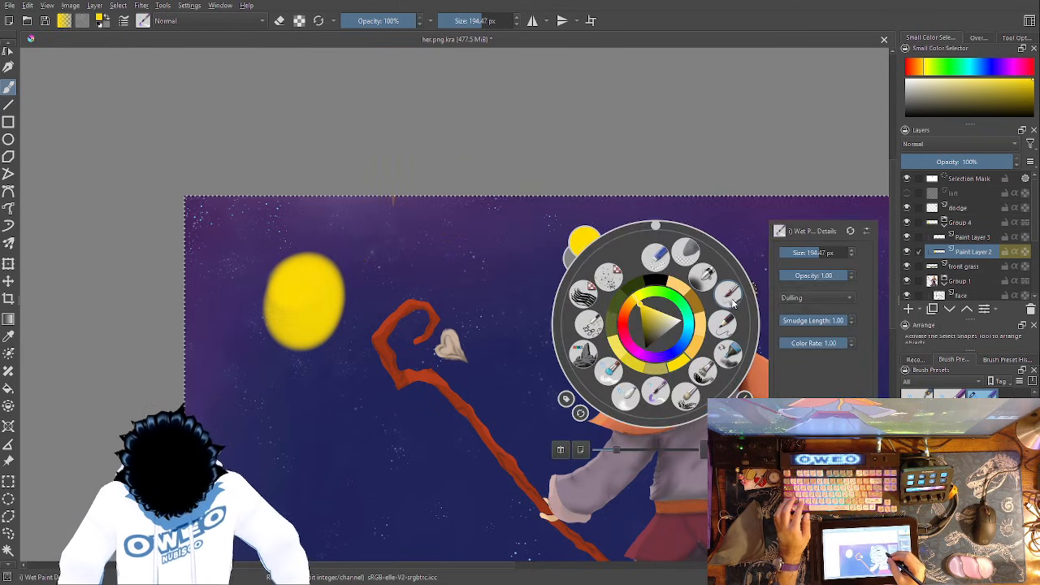
{"action": "left_click", "coordinate": [733, 303]}
{"action": "left_click_drag", "start_coordinate": [340, 276], "coordinate": [624, 328]}
{"action": "key", "text": "ctrl+z"}
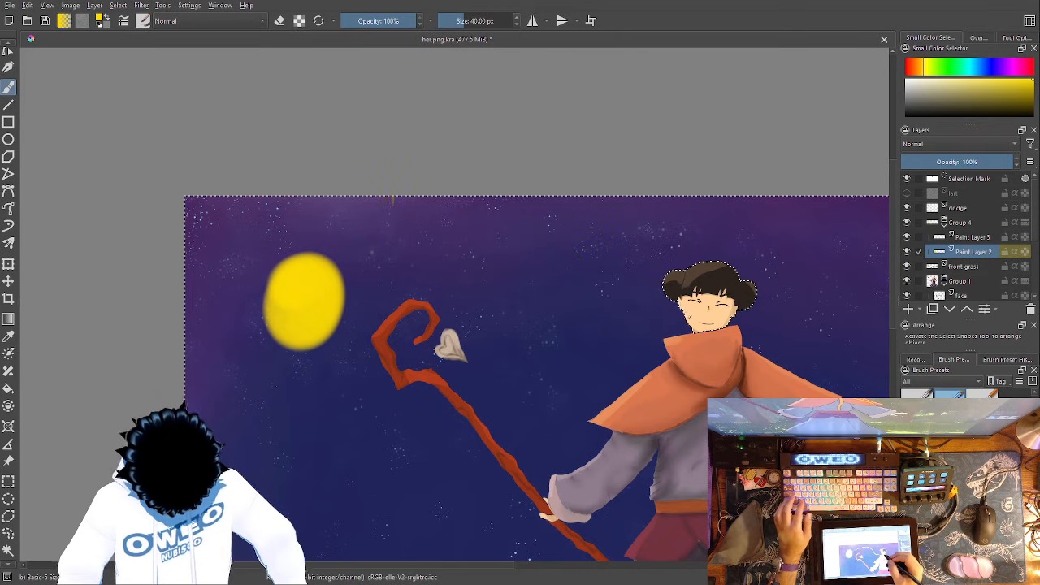
- Enlarge the Basic-5 brush to 428.61 px, try two broad strokes from the blob toward the character and undo them
{"action": "right_click", "coordinate": [652, 348]}
{"action": "left_click", "coordinate": [828, 273]}
{"action": "left_click", "coordinate": [798, 203]}
{"action": "mouse_move", "coordinate": [311, 287]}
{"action": "left_mouse_down"}
{"action": "mouse_move", "coordinate": [453, 235]}
{"action": "mouse_move", "coordinate": [549, 314]}
{"action": "mouse_move", "coordinate": [648, 301]}
{"action": "left_mouse_up"}
{"action": "key", "text": "ctrl+z"}
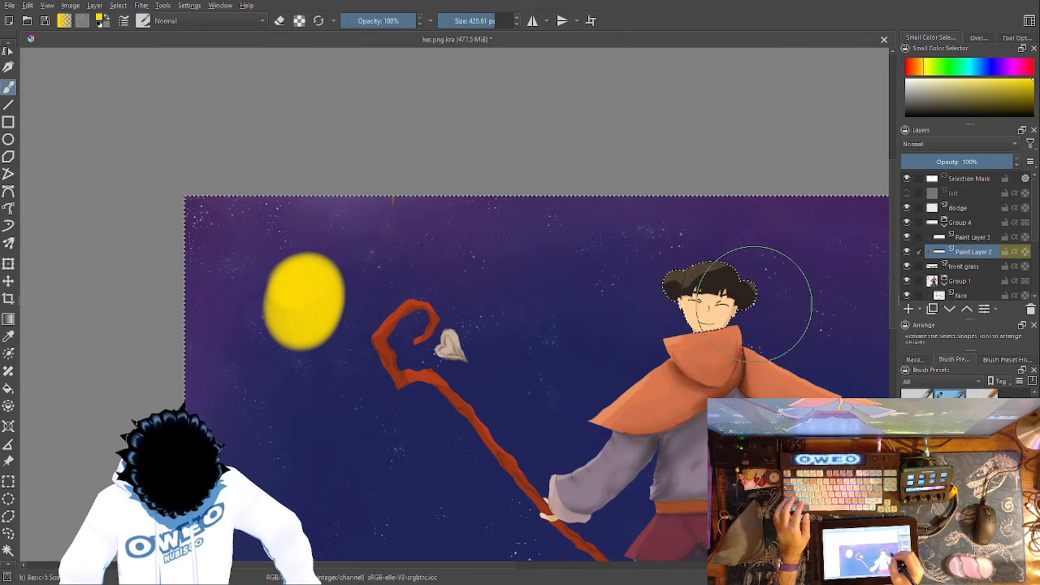
{"action": "mouse_move", "coordinate": [301, 290]}
{"action": "left_mouse_down"}
{"action": "mouse_move", "coordinate": [487, 239]}
{"action": "mouse_move", "coordinate": [665, 303]}
{"action": "left_mouse_up"}
{"action": "key", "text": "ctrl+z"}
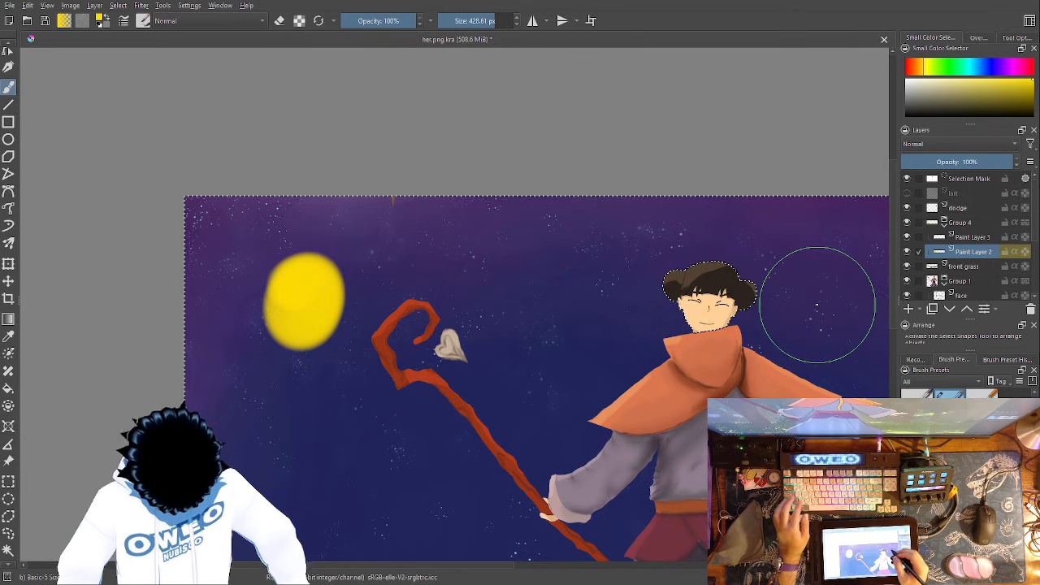
- Try a thin wavy yellow line from the blob toward the character's head with the Experimental Webs brush
{"action": "right_click", "coordinate": [656, 325]}
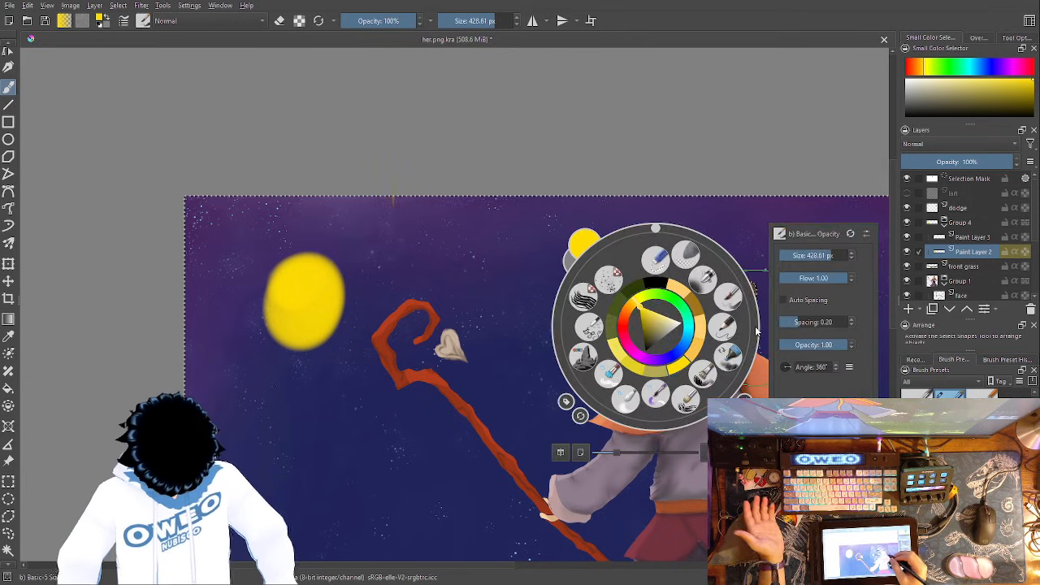
{"action": "left_click", "coordinate": [680, 393]}
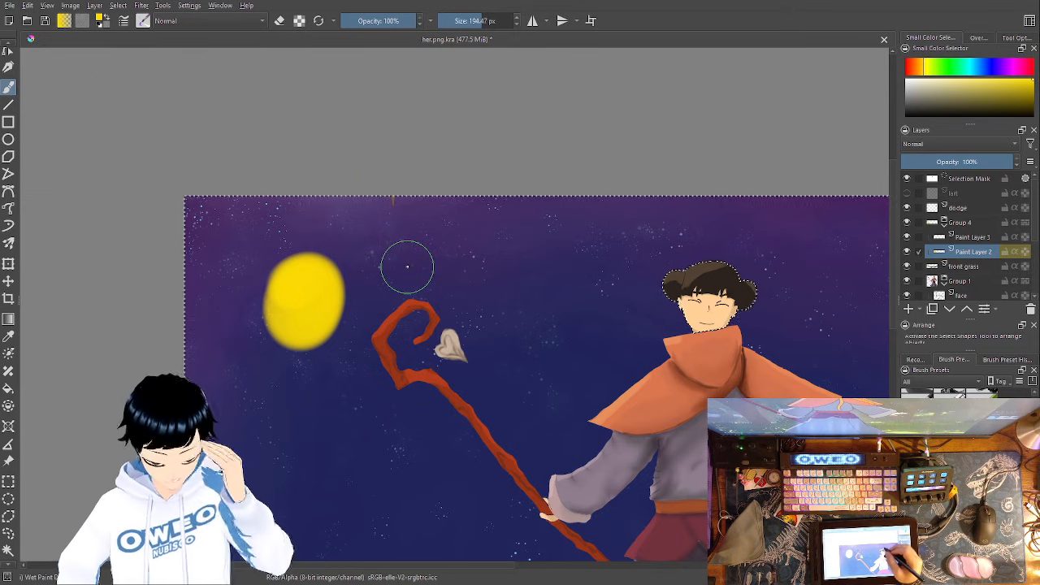
{"action": "right_click", "coordinate": [626, 298]}
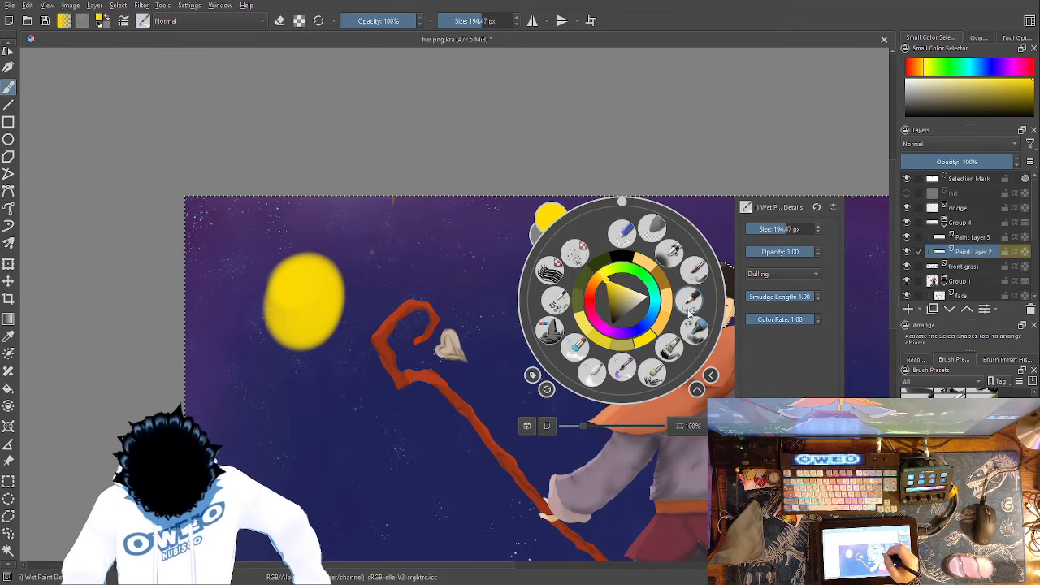
{"action": "left_click", "coordinate": [555, 301]}
{"action": "mouse_move", "coordinate": [342, 286]}
{"action": "left_mouse_down"}
{"action": "mouse_move", "coordinate": [361, 262]}
{"action": "mouse_move", "coordinate": [438, 262]}
{"action": "mouse_move", "coordinate": [491, 297]}
{"action": "left_mouse_up"}
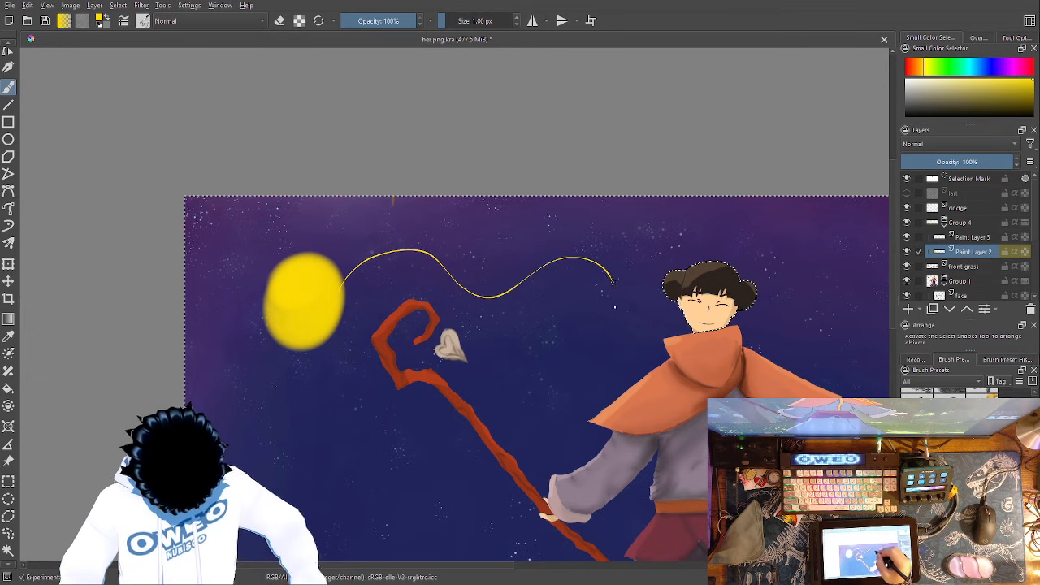
- Set the Experimental Webs brush to 500 particles, try a second wavy line from the blob to the hair, and undo it
{"action": "right_click", "coordinate": [656, 323]}
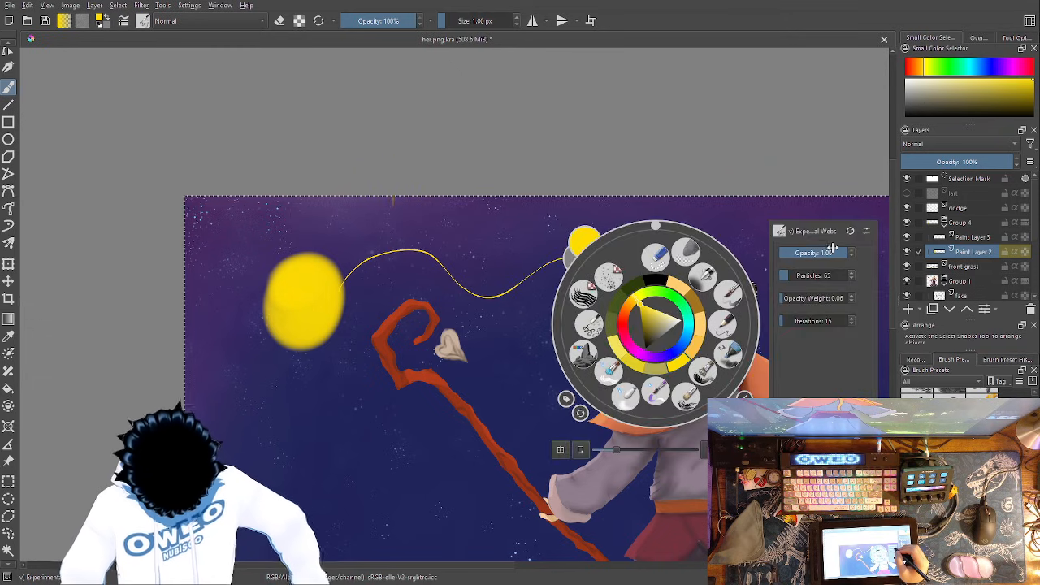
{"action": "left_click_drag", "start_coordinate": [824, 275], "coordinate": [875, 250]}
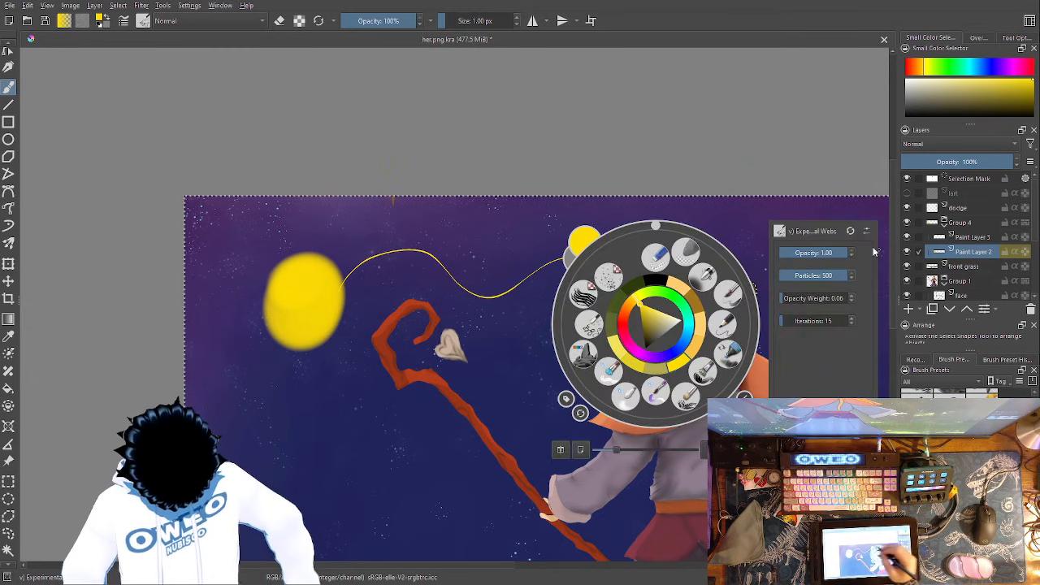
{"action": "left_click", "coordinate": [488, 284]}
{"action": "mouse_move", "coordinate": [341, 286]}
{"action": "left_mouse_down"}
{"action": "mouse_move", "coordinate": [416, 242]}
{"action": "mouse_move", "coordinate": [523, 294]}
{"action": "mouse_move", "coordinate": [615, 255]}
{"action": "mouse_move", "coordinate": [668, 262]}
{"action": "left_mouse_up"}
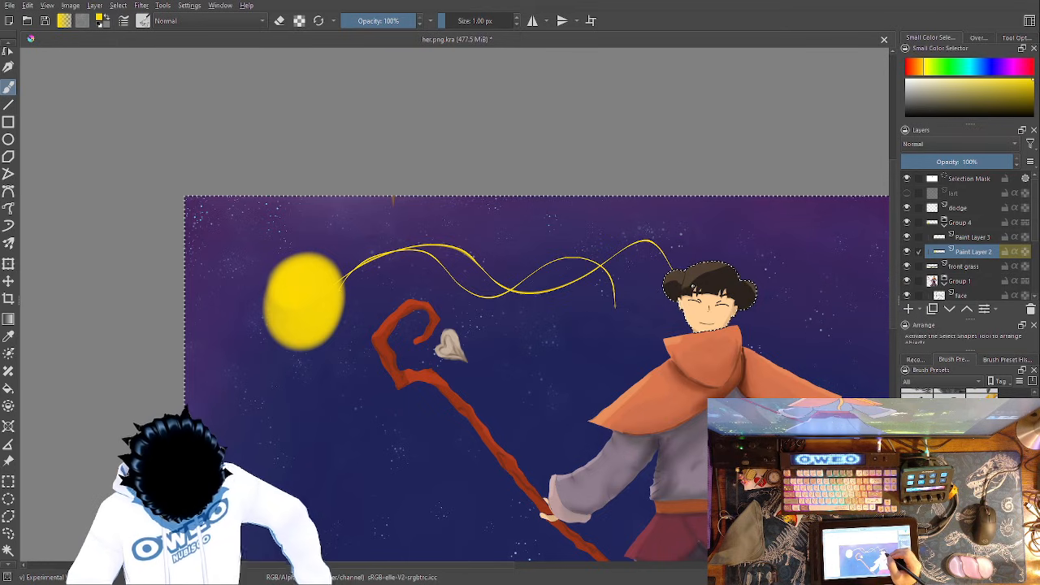
{"action": "key", "text": "ctrl+z"}
{"action": "key", "text": "ctrl+z"}
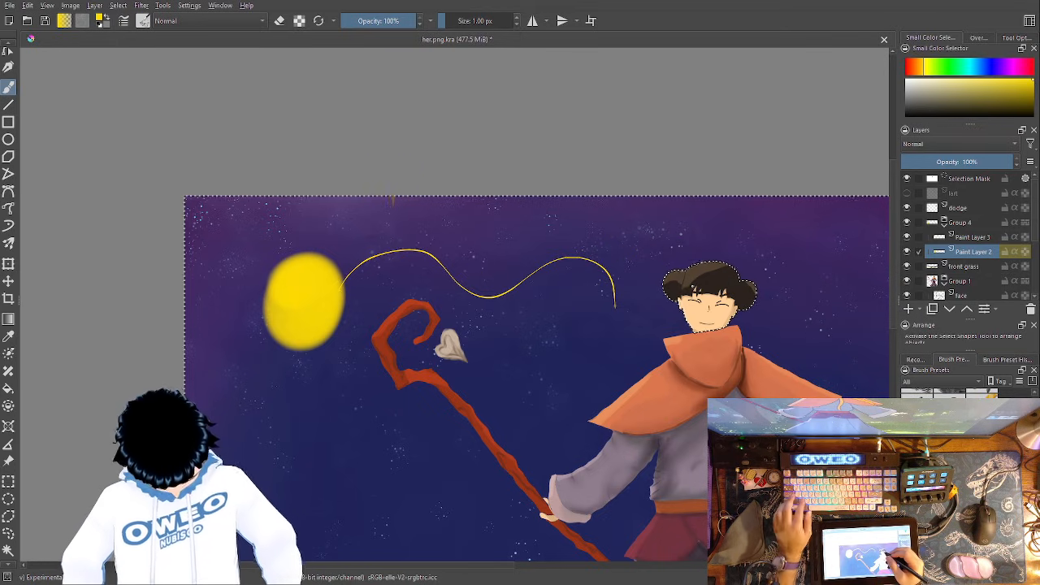
- Undo the wavy web line and yellow blob, try a broad stroke above the staff with the RGBA 06 Rock brush, and undo it
{"action": "right_click", "coordinate": [656, 353]}
{"action": "key", "text": "ctrl+z"}
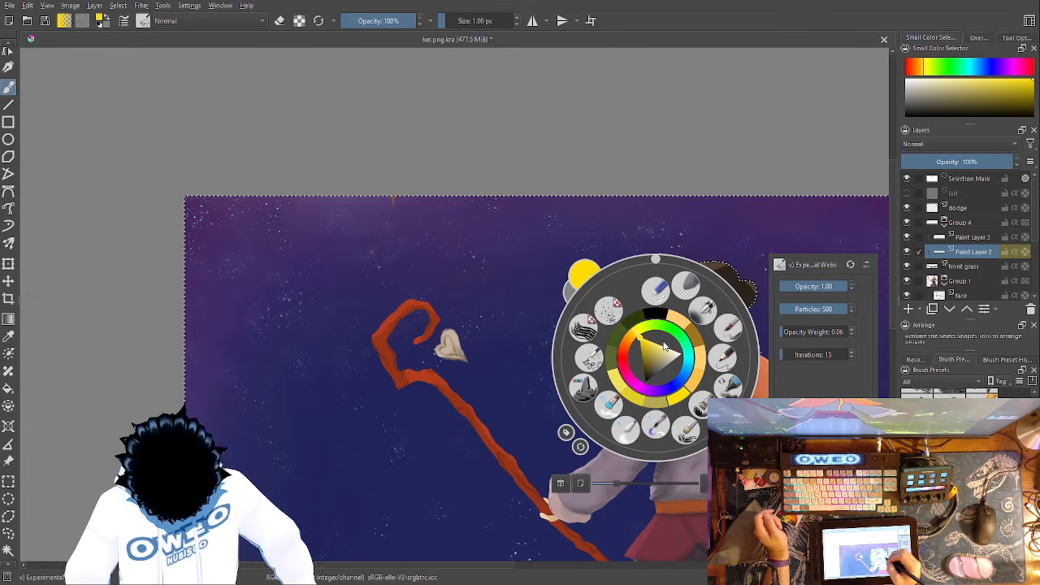
{"action": "left_click", "coordinate": [583, 388]}
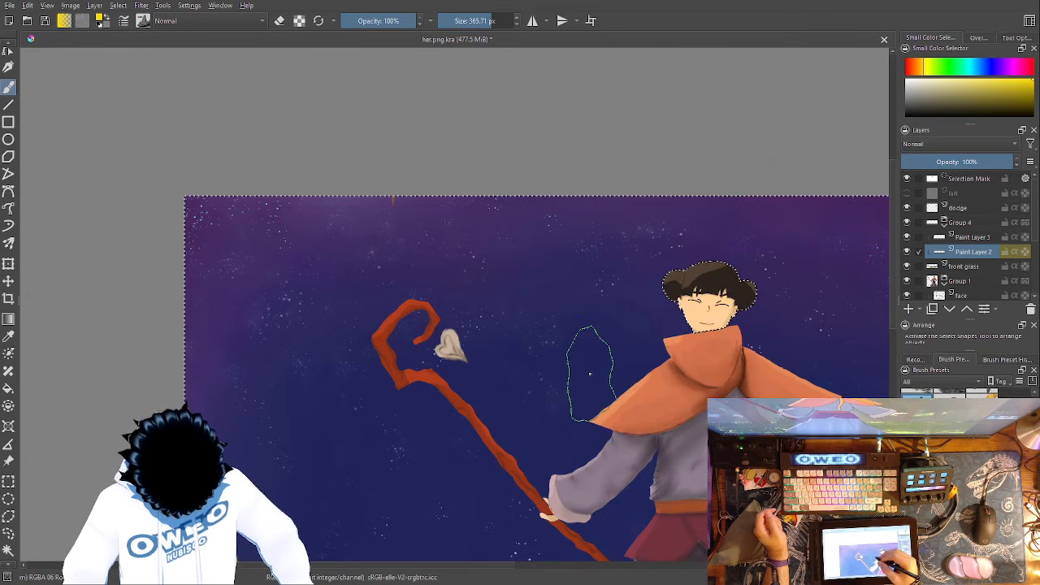
{"action": "mouse_move", "coordinate": [284, 254]}
{"action": "left_mouse_down"}
{"action": "mouse_move", "coordinate": [301, 305]}
{"action": "mouse_move", "coordinate": [299, 246]}
{"action": "mouse_move", "coordinate": [348, 279]}
{"action": "left_mouse_up"}
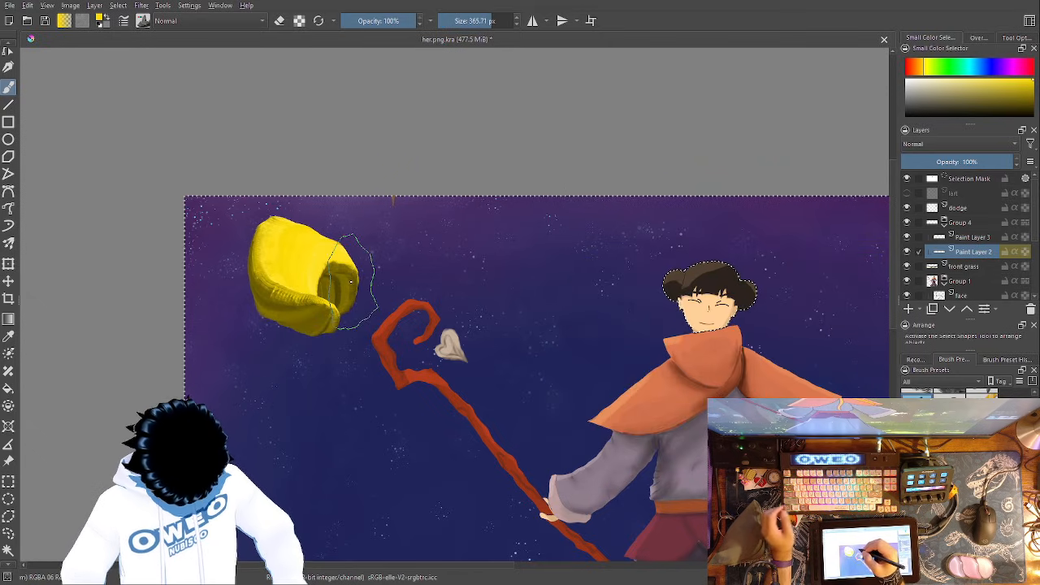
{"action": "key", "text": "ctrl+z"}
- Try a flow of 0.00 on the RGBA 06 Rock brush and restore the flow to 1.00
{"action": "right_click", "coordinate": [387, 331]}
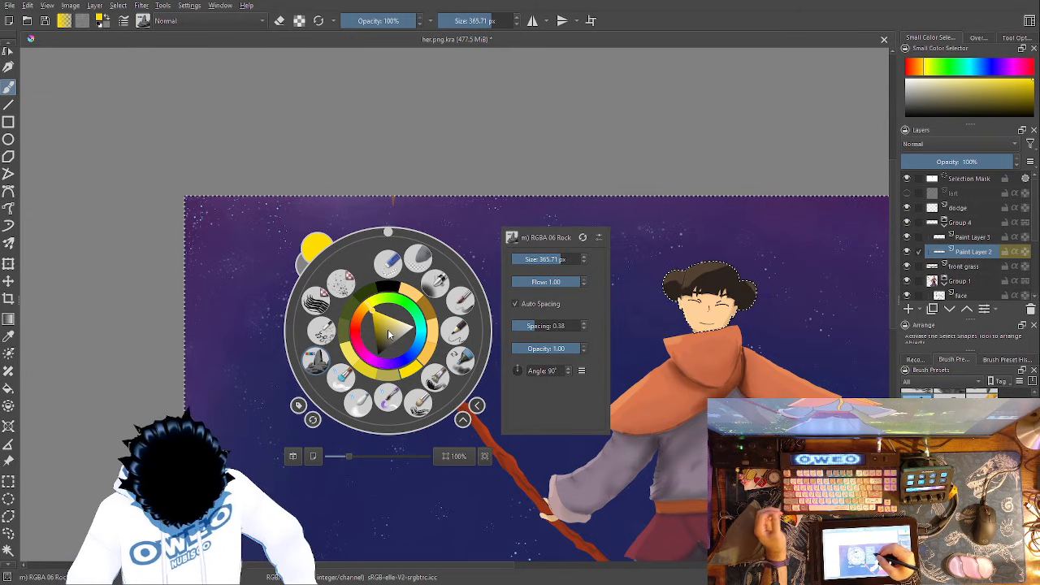
{"action": "left_click", "coordinate": [578, 281]}
{"action": "left_click_drag", "start_coordinate": [578, 282], "coordinate": [477, 274]}
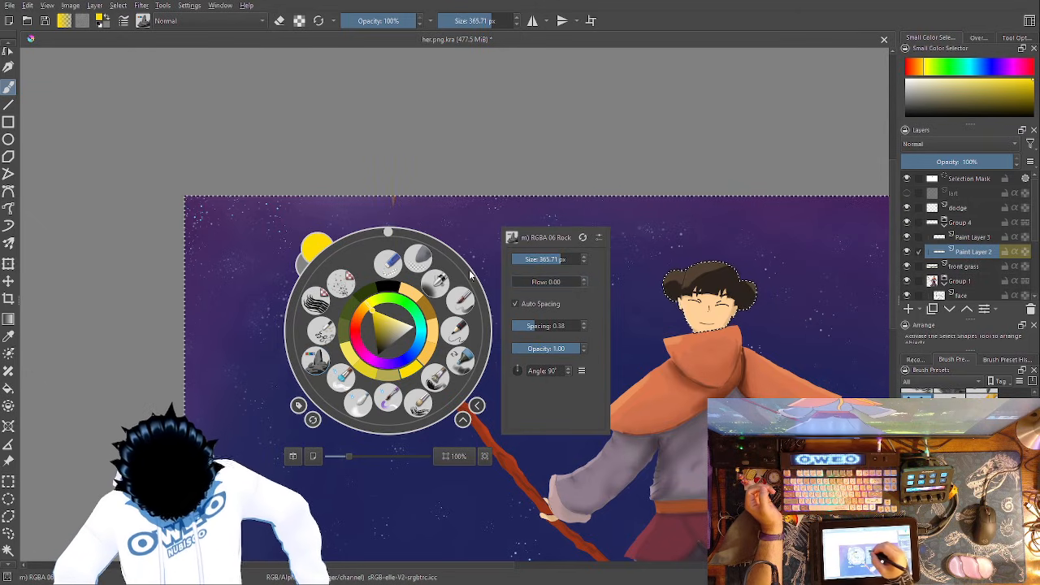
{"action": "left_click", "coordinate": [462, 211]}
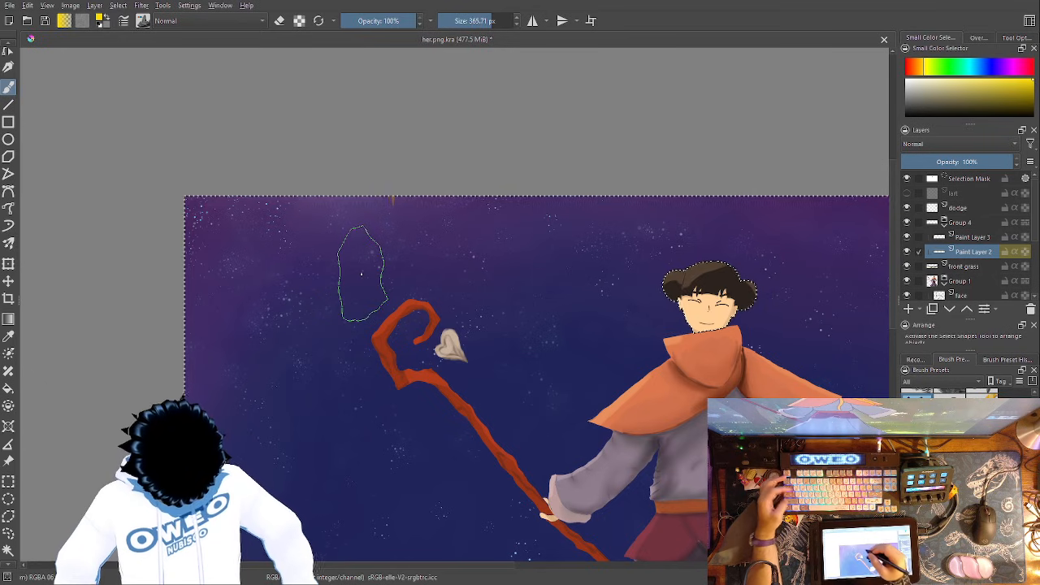
{"action": "right_click", "coordinate": [598, 330]}
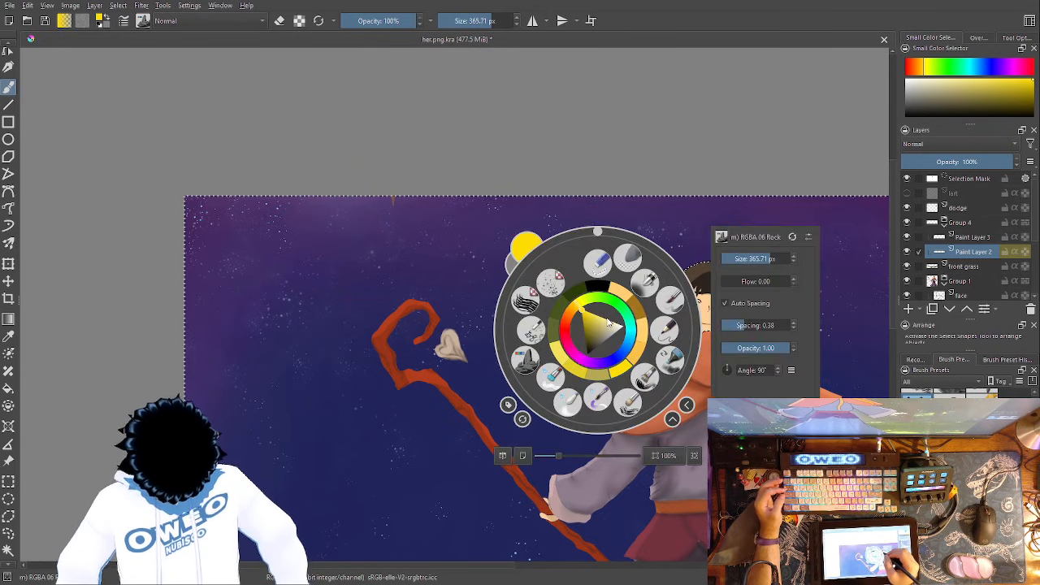
{"action": "left_click_drag", "start_coordinate": [731, 282], "coordinate": [799, 303]}
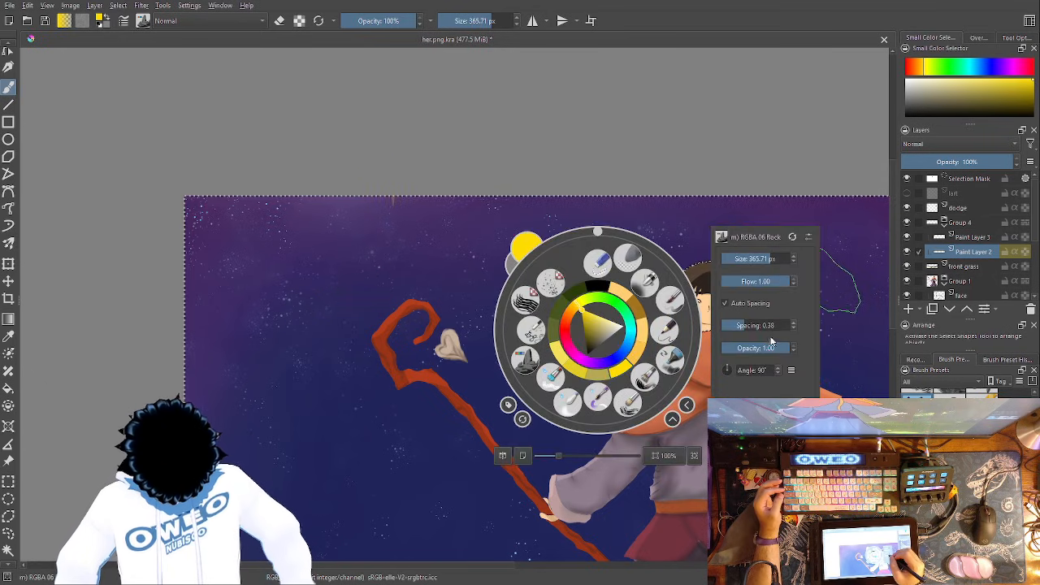
- Adjust the RGBA 06 Rock brush's spacing, try a yellow stroke above the staff, and undo it
{"action": "left_click_drag", "start_coordinate": [742, 324], "coordinate": [787, 305]}
{"action": "left_click", "coordinate": [337, 255]}
{"action": "mouse_move", "coordinate": [312, 236]}
{"action": "left_mouse_down"}
{"action": "mouse_move", "coordinate": [281, 319]}
{"action": "mouse_move", "coordinate": [374, 236]}
{"action": "mouse_move", "coordinate": [454, 274]}
{"action": "left_mouse_up"}
{"action": "key", "text": "ctrl+z"}
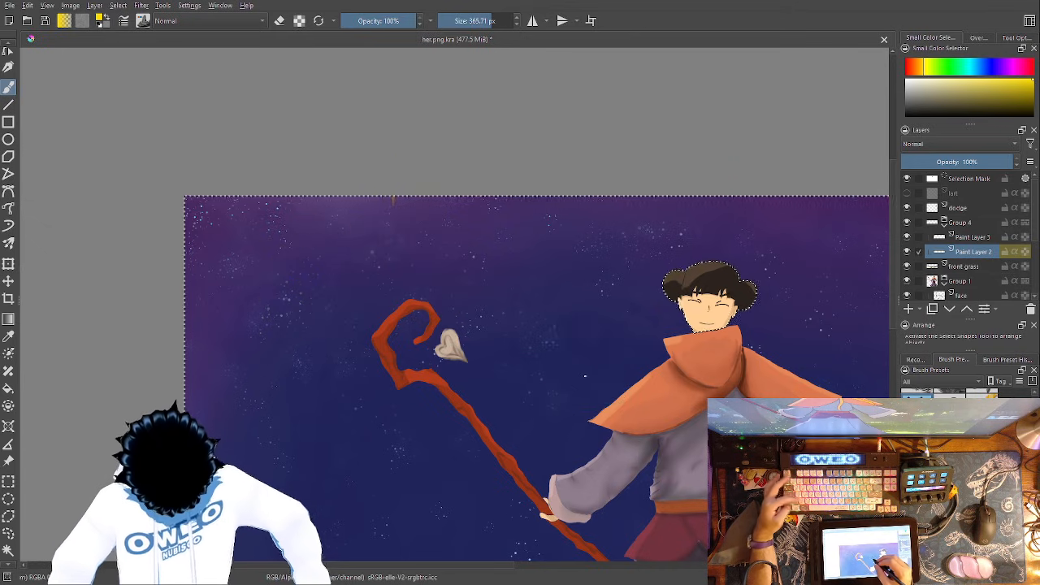
- Set the RGBA 06 Rock brush's spacing to 0.14, try a long curling yellow stroke across the staff's head, and undo it
{"action": "right_click", "coordinate": [597, 368]}
{"action": "left_click_drag", "start_coordinate": [752, 367], "coordinate": [736, 370]}
{"action": "left_click", "coordinate": [331, 262]}
{"action": "mouse_move", "coordinate": [315, 242]}
{"action": "left_mouse_down"}
{"action": "mouse_move", "coordinate": [299, 243]}
{"action": "mouse_move", "coordinate": [402, 235]}
{"action": "mouse_move", "coordinate": [477, 411]}
{"action": "left_mouse_up"}
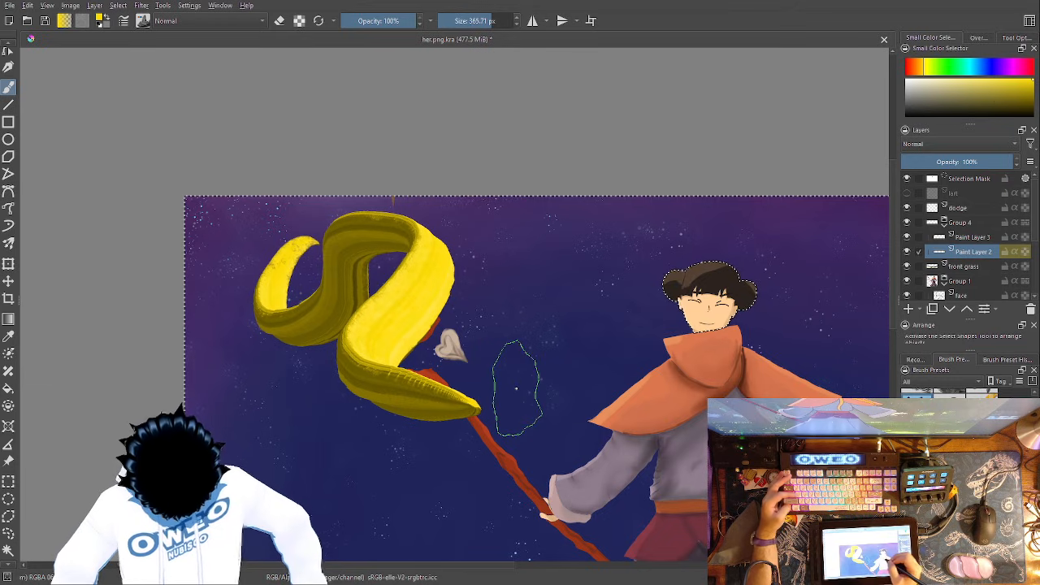
{"action": "key", "text": "ctrl+z"}
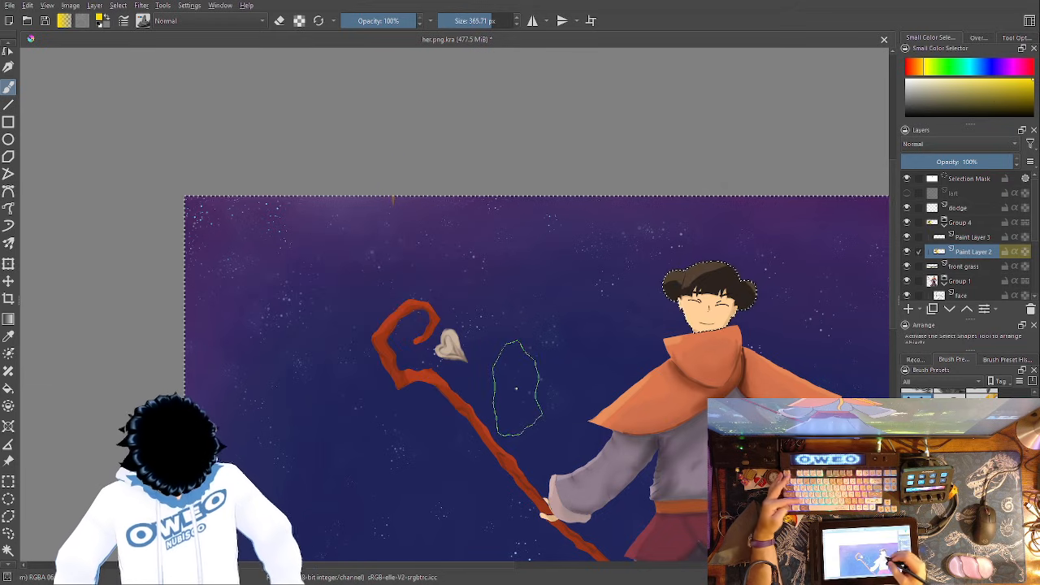
- Switch to the Basic-5 brush at 37.04 px, try a small yellow stroke beside the staff's head, and undo it
{"action": "right_click", "coordinate": [658, 397]}
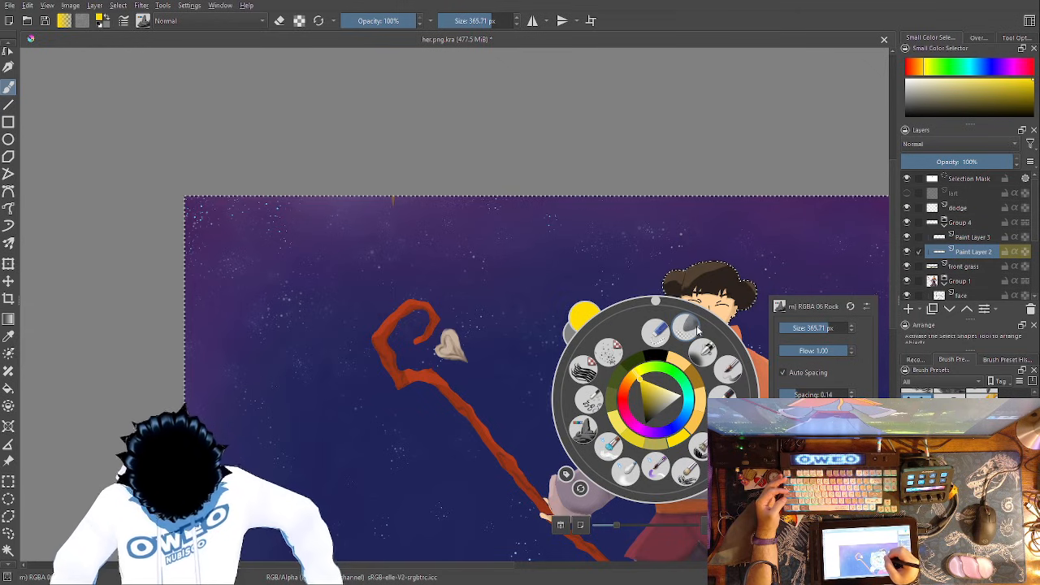
{"action": "left_click", "coordinate": [729, 371]}
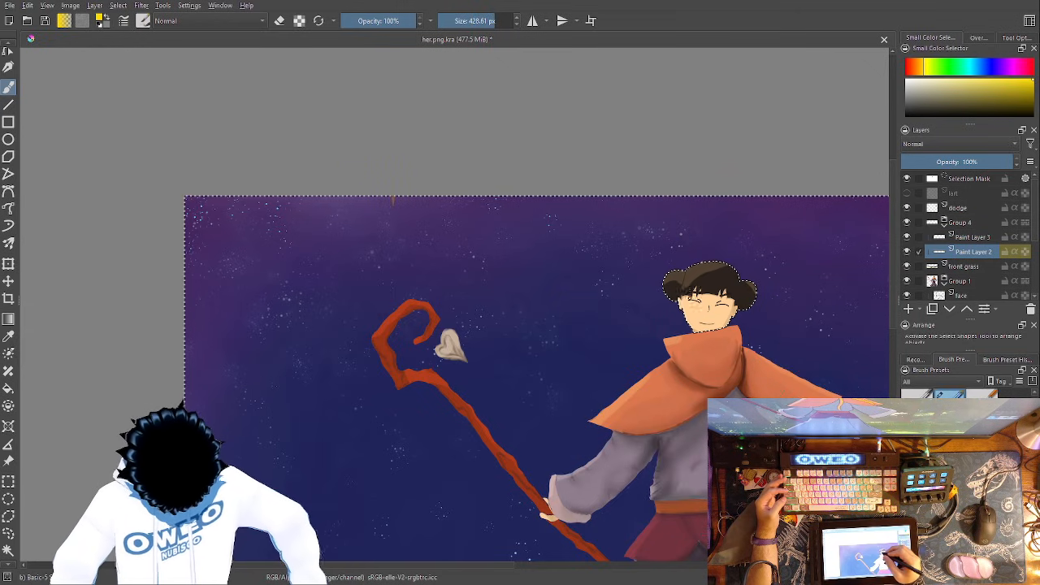
{"action": "right_click", "coordinate": [656, 298]}
{"action": "left_click_drag", "start_coordinate": [819, 225], "coordinate": [804, 224]}
{"action": "left_click", "coordinate": [333, 267]}
{"action": "mouse_move", "coordinate": [298, 264]}
{"action": "left_mouse_down"}
{"action": "mouse_move", "coordinate": [272, 306]}
{"action": "mouse_move", "coordinate": [317, 304]}
{"action": "left_mouse_up"}
{"action": "key", "text": "ctrl+z"}
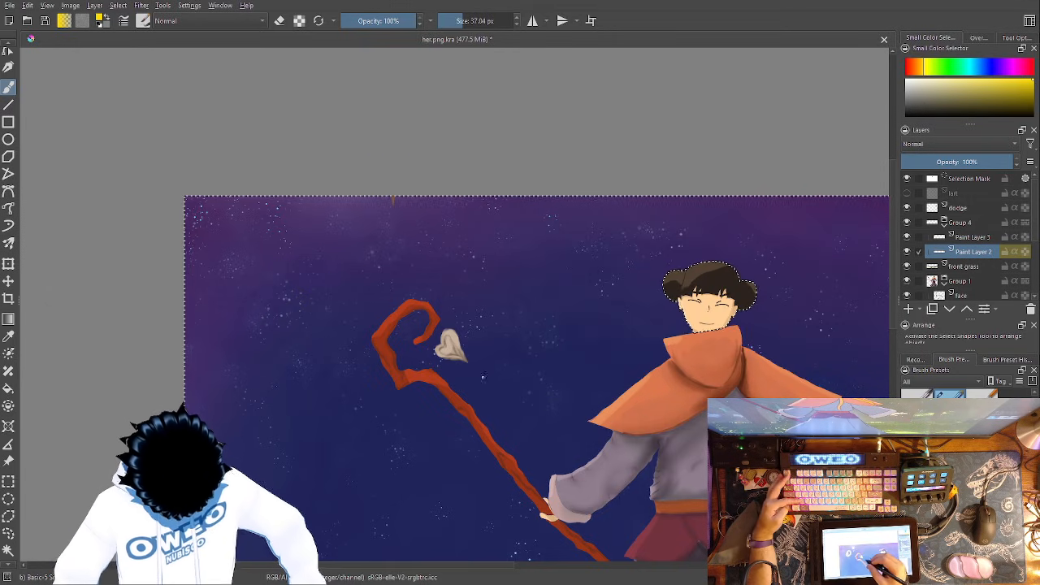
- Set the Basic-5 brush to 157.19 px and paint a yellow blob with a wavy ribbon looping past the head and around the waist
{"action": "right_click", "coordinate": [488, 382]}
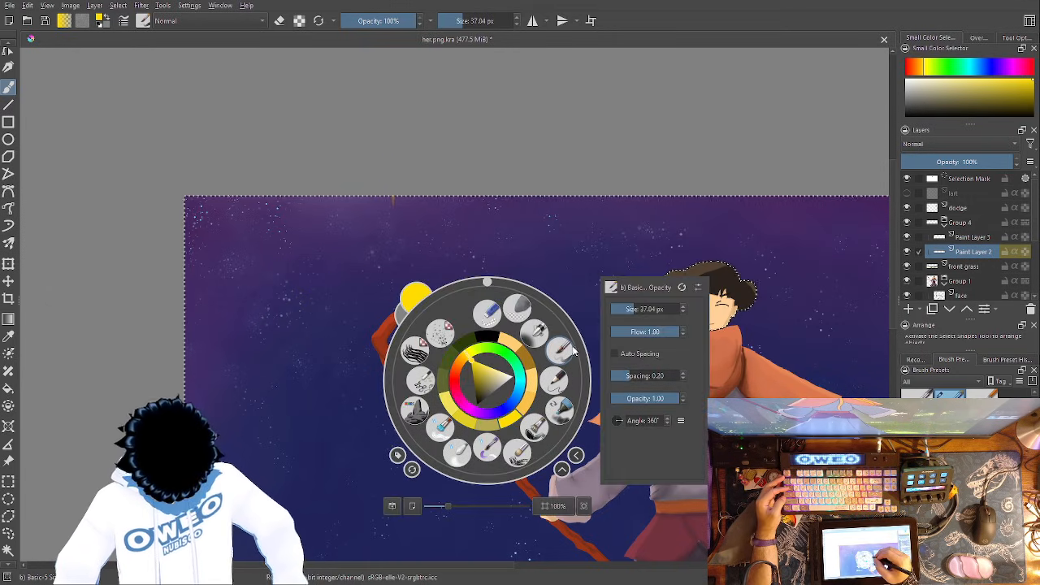
{"action": "left_click", "coordinate": [647, 308]}
{"action": "left_click", "coordinate": [302, 291]}
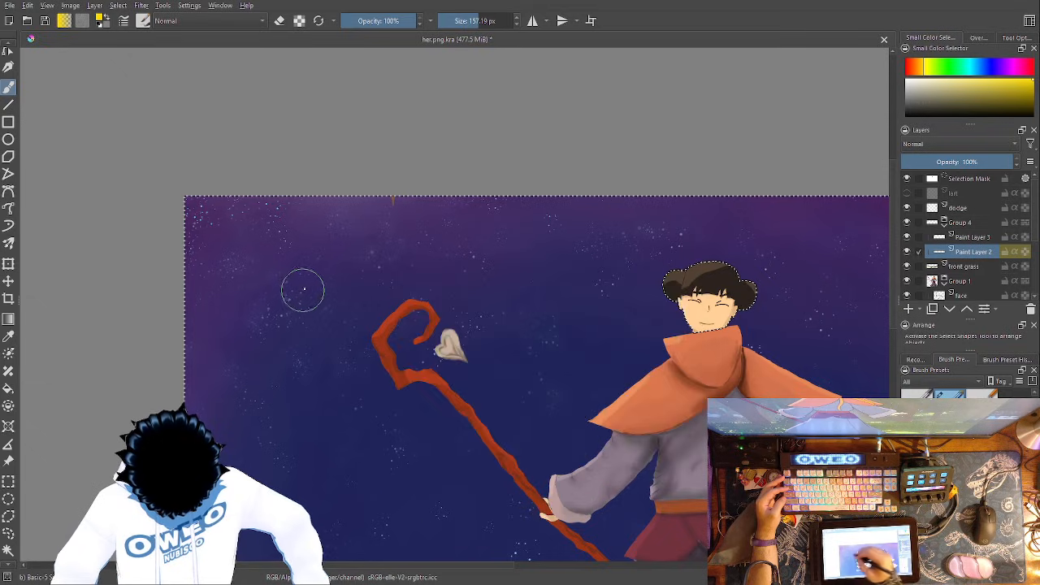
{"action": "mouse_move", "coordinate": [303, 281]}
{"action": "left_mouse_down"}
{"action": "mouse_move", "coordinate": [352, 263]}
{"action": "mouse_move", "coordinate": [425, 264]}
{"action": "mouse_move", "coordinate": [474, 307]}
{"action": "mouse_move", "coordinate": [546, 331]}
{"action": "mouse_move", "coordinate": [642, 272]}
{"action": "mouse_move", "coordinate": [729, 268]}
{"action": "mouse_move", "coordinate": [808, 285]}
{"action": "mouse_move", "coordinate": [850, 328]}
{"action": "mouse_move", "coordinate": [609, 545]}
{"action": "mouse_move", "coordinate": [465, 480]}
{"action": "mouse_move", "coordinate": [358, 559]}
{"action": "left_mouse_up"}
{"action": "mouse_move", "coordinate": [738, 352]}
{"action": "left_mouse_down"}
{"action": "mouse_move", "coordinate": [747, 311]}
{"action": "mouse_move", "coordinate": [815, 322]}
{"action": "left_mouse_up"}
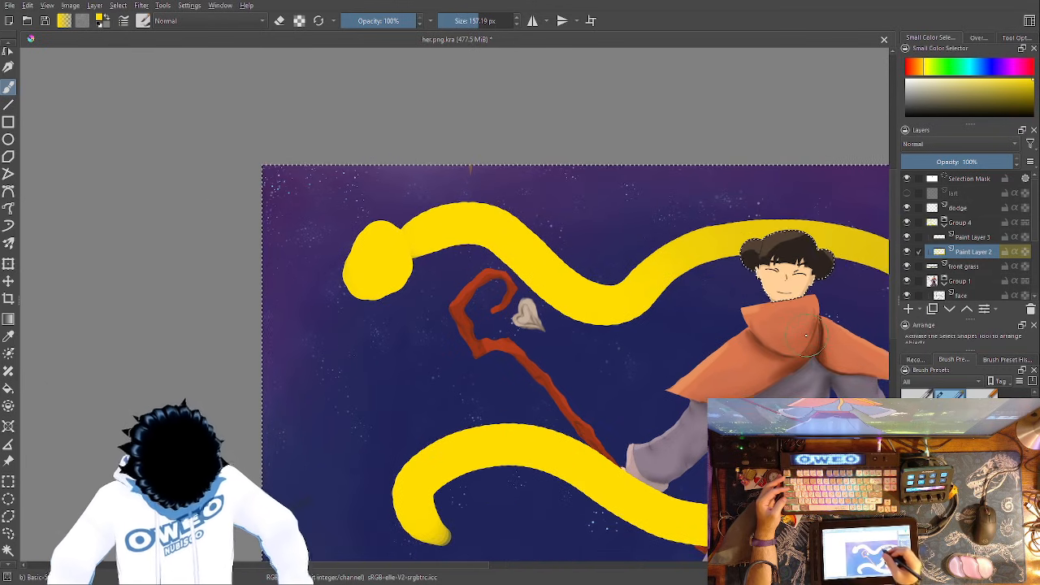
- Paint three yellow tails from the blob, two running off the canvas's left edge and one curving down beside the staff, undoing unwanted strokes
{"action": "mouse_move", "coordinate": [376, 239]}
{"action": "left_mouse_down"}
{"action": "mouse_move", "coordinate": [290, 360]}
{"action": "mouse_move", "coordinate": [325, 467]}
{"action": "mouse_move", "coordinate": [268, 520]}
{"action": "left_mouse_up"}
{"action": "key", "text": "ctrl+z"}
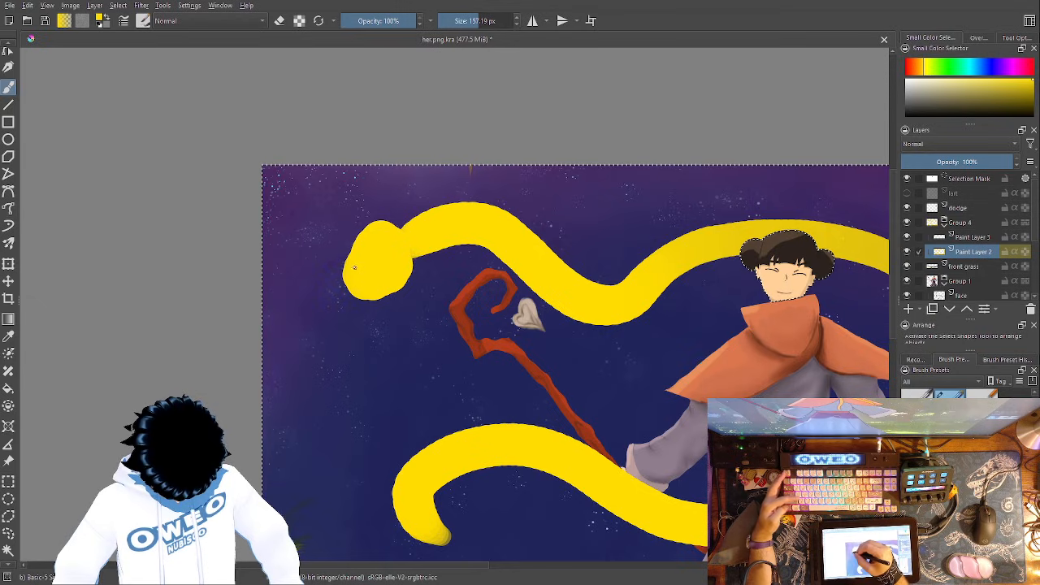
{"action": "mouse_move", "coordinate": [358, 260]}
{"action": "left_mouse_down"}
{"action": "mouse_move", "coordinate": [301, 299]}
{"action": "mouse_move", "coordinate": [319, 402]}
{"action": "left_mouse_up"}
{"action": "key", "text": "ctrl+z"}
{"action": "mouse_move", "coordinate": [366, 268]}
{"action": "left_mouse_down"}
{"action": "mouse_move", "coordinate": [325, 407]}
{"action": "mouse_move", "coordinate": [383, 302]}
{"action": "left_mouse_up"}
{"action": "key", "text": "ctrl+z"}
{"action": "mouse_move", "coordinate": [370, 260]}
{"action": "left_mouse_down"}
{"action": "mouse_move", "coordinate": [320, 366]}
{"action": "mouse_move", "coordinate": [418, 270]}
{"action": "mouse_move", "coordinate": [273, 464]}
{"action": "mouse_move", "coordinate": [315, 184]}
{"action": "left_mouse_up"}
{"action": "key", "text": "ctrl+z"}
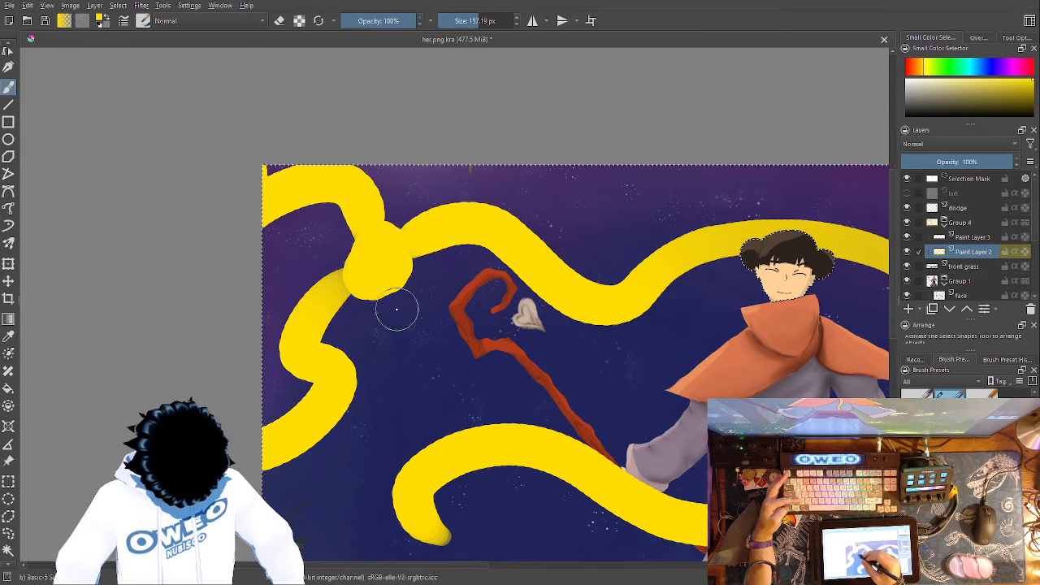
{"action": "mouse_move", "coordinate": [374, 275]}
{"action": "left_mouse_down"}
{"action": "mouse_move", "coordinate": [428, 370]}
{"action": "mouse_move", "coordinate": [358, 418]}
{"action": "left_mouse_up"}
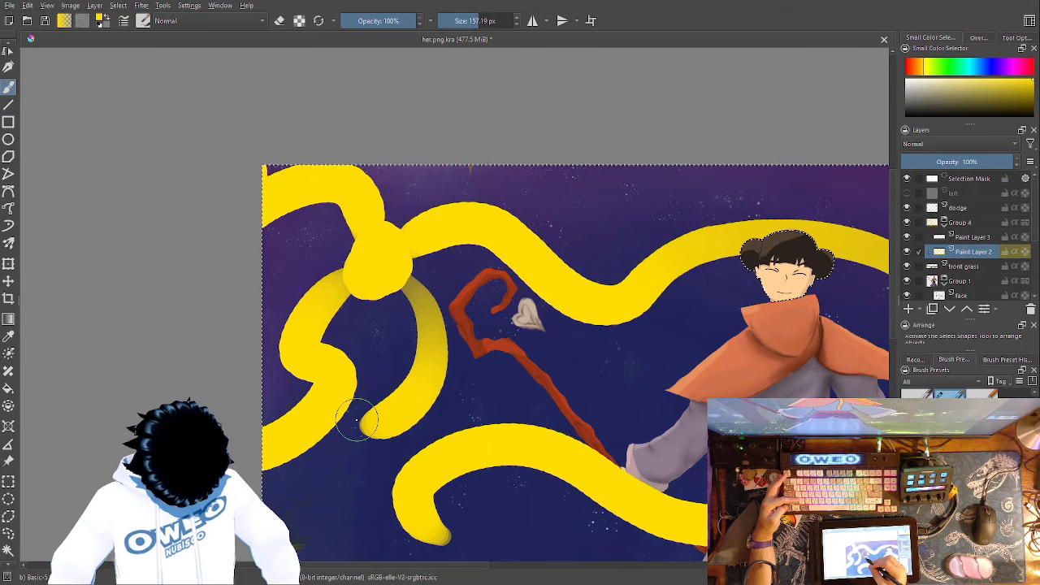
- Erase the curled end of the lower ribbon into a sharp point with the Eraser Small brush at 1000 px
{"action": "right_click", "coordinate": [521, 365]}
{"action": "left_click", "coordinate": [524, 299]}
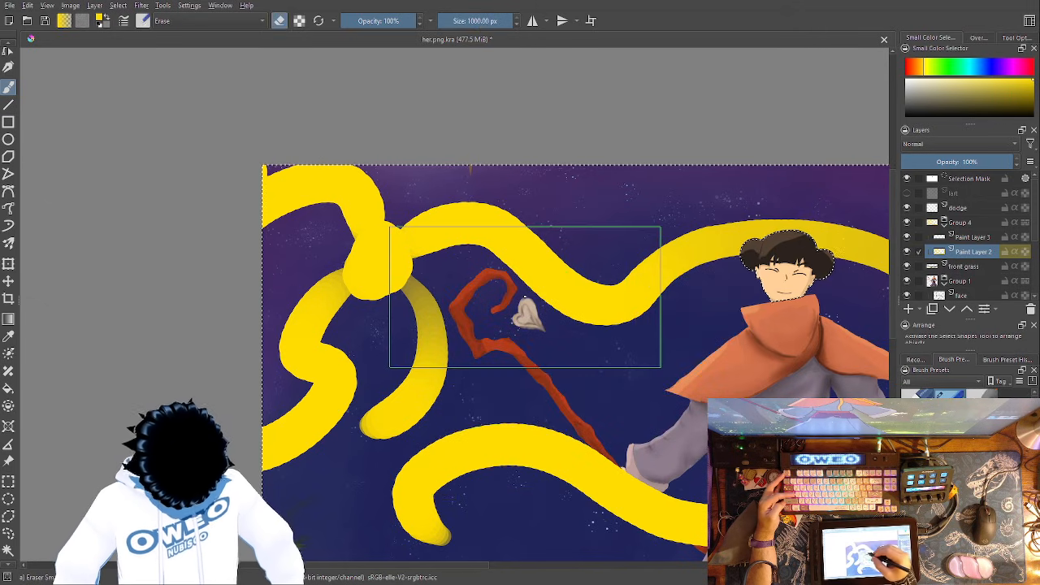
{"action": "left_click_drag", "start_coordinate": [525, 296], "coordinate": [449, 272]}
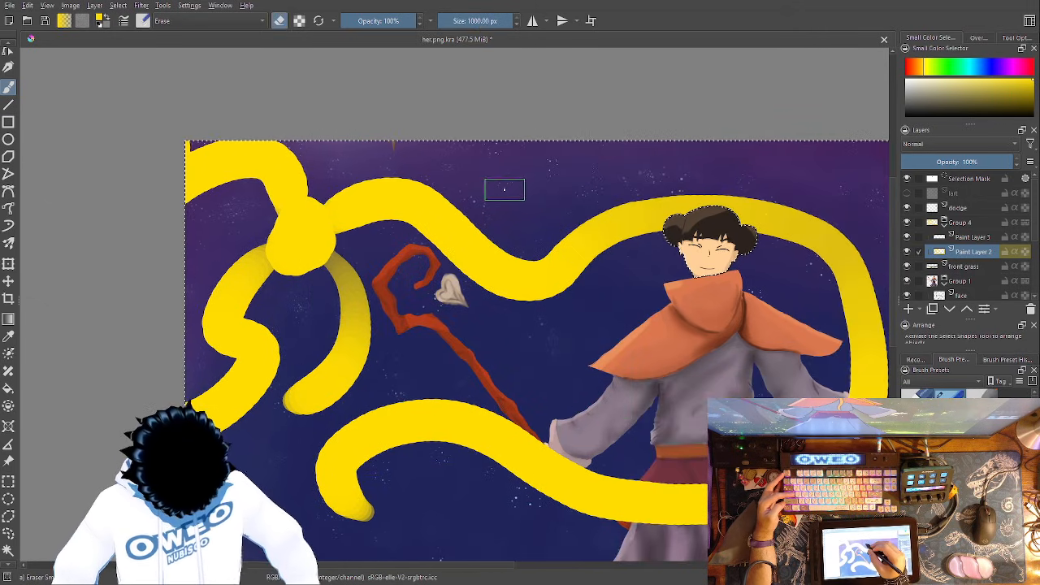
{"action": "left_click_drag", "start_coordinate": [651, 357], "coordinate": [662, 289]}
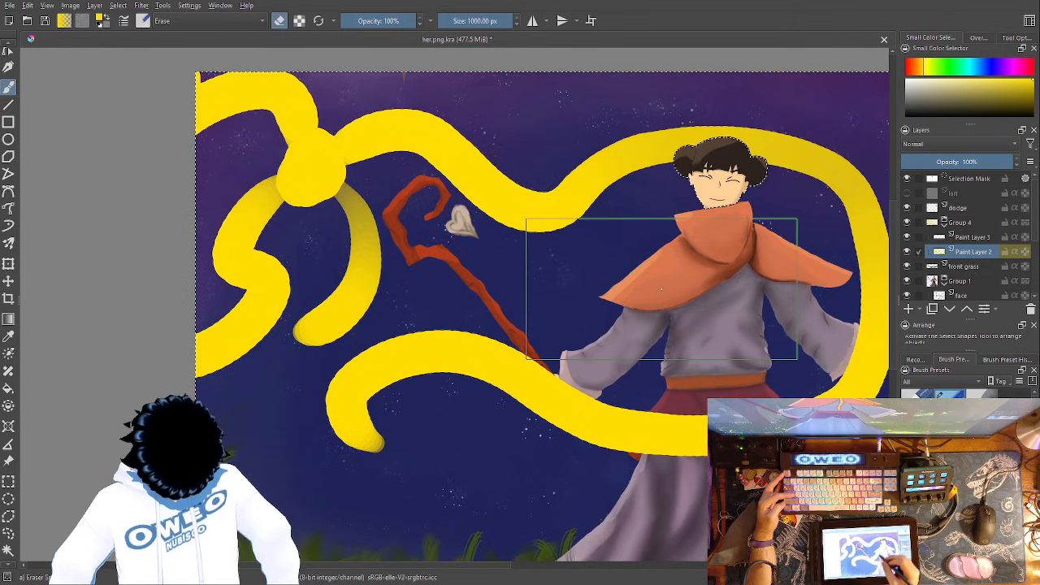
{"action": "mouse_move", "coordinate": [632, 381]}
{"action": "left_mouse_down"}
{"action": "mouse_move", "coordinate": [583, 339]}
{"action": "mouse_move", "coordinate": [466, 329]}
{"action": "mouse_move", "coordinate": [358, 390]}
{"action": "left_mouse_up"}
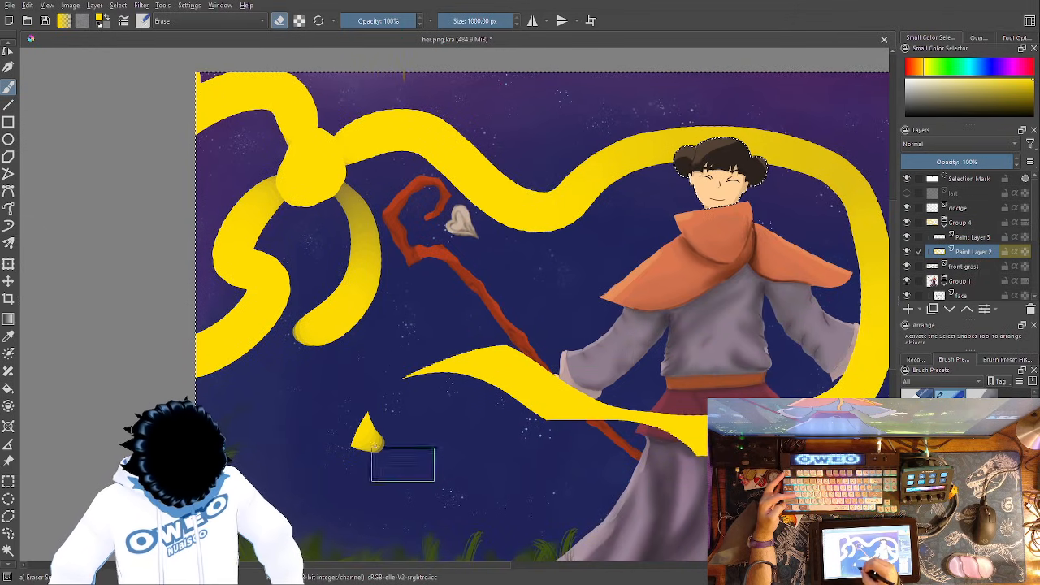
{"action": "left_click_drag", "start_coordinate": [408, 469], "coordinate": [373, 438]}
- Set the eraser to 113.47 px and carve the ribbon at the waist into tapered pieces, clearing it off the staff-holding hand
{"action": "right_click", "coordinate": [637, 417]}
{"action": "left_click_drag", "start_coordinate": [820, 344], "coordinate": [791, 344]}
{"action": "left_click", "coordinate": [806, 230]}
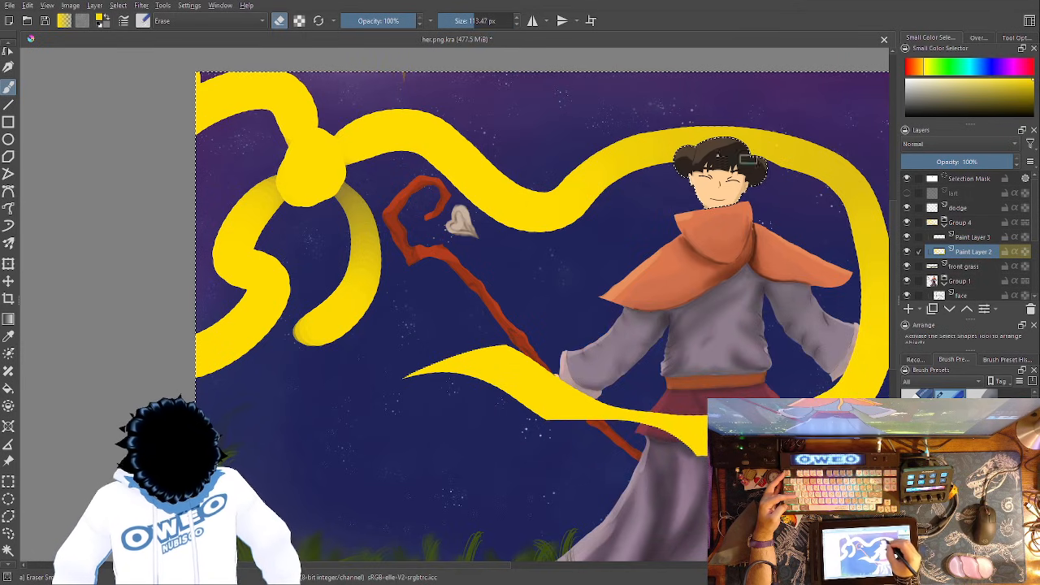
{"action": "left_click_drag", "start_coordinate": [598, 396], "coordinate": [440, 320]}
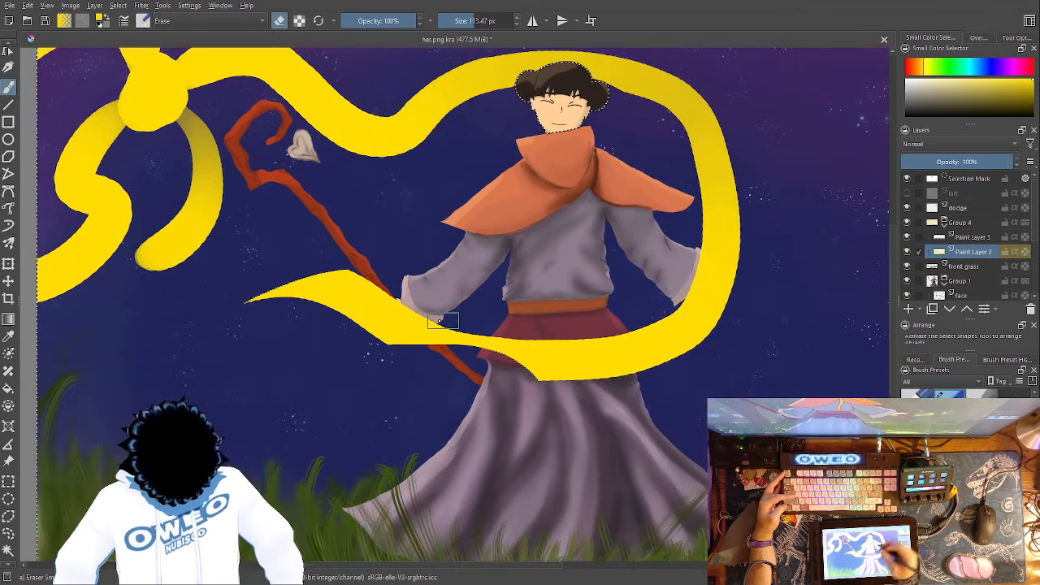
{"action": "mouse_move", "coordinate": [680, 166]}
{"action": "left_mouse_down"}
{"action": "mouse_move", "coordinate": [516, 379]}
{"action": "mouse_move", "coordinate": [631, 351]}
{"action": "left_mouse_up"}
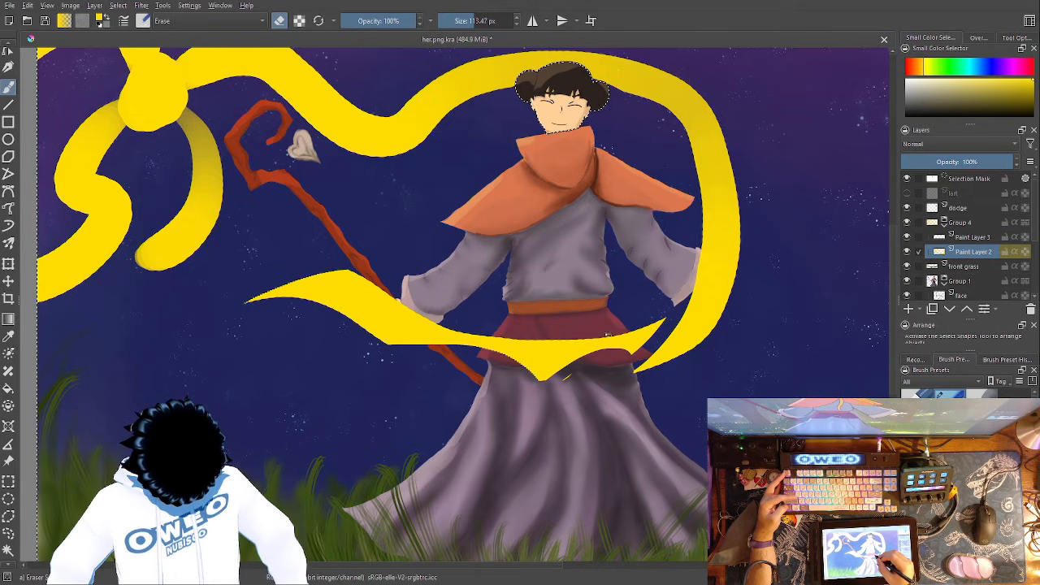
{"action": "left_click_drag", "start_coordinate": [418, 318], "coordinate": [368, 283]}
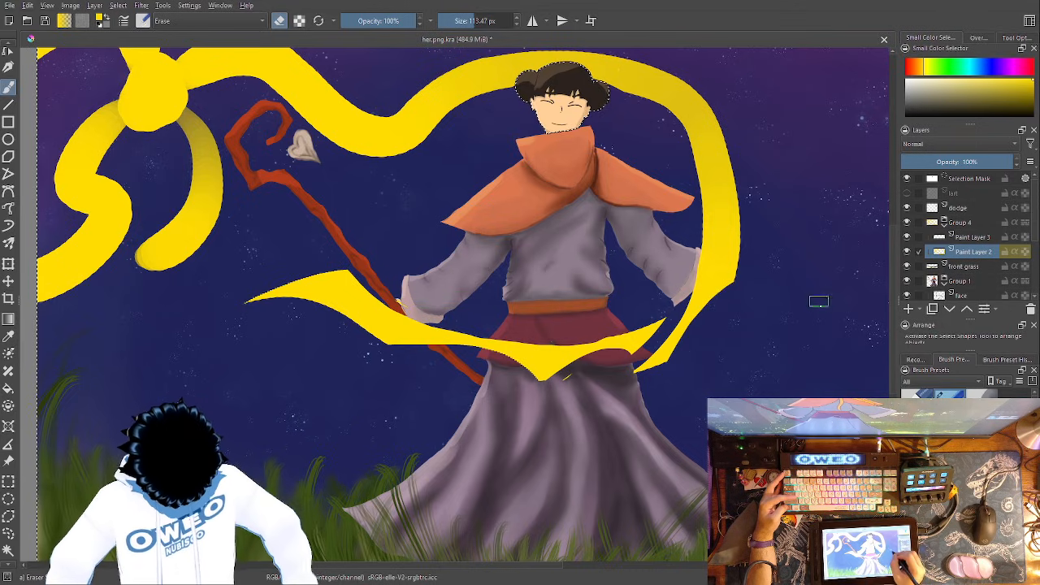
- Erase the outer edge of the ribbon beside the free arm to thin it, and cut a tapered gap next to the hair
{"action": "mouse_move", "coordinate": [753, 223]}
{"action": "left_mouse_down"}
{"action": "mouse_move", "coordinate": [734, 184]}
{"action": "mouse_move", "coordinate": [726, 110]}
{"action": "left_mouse_up"}
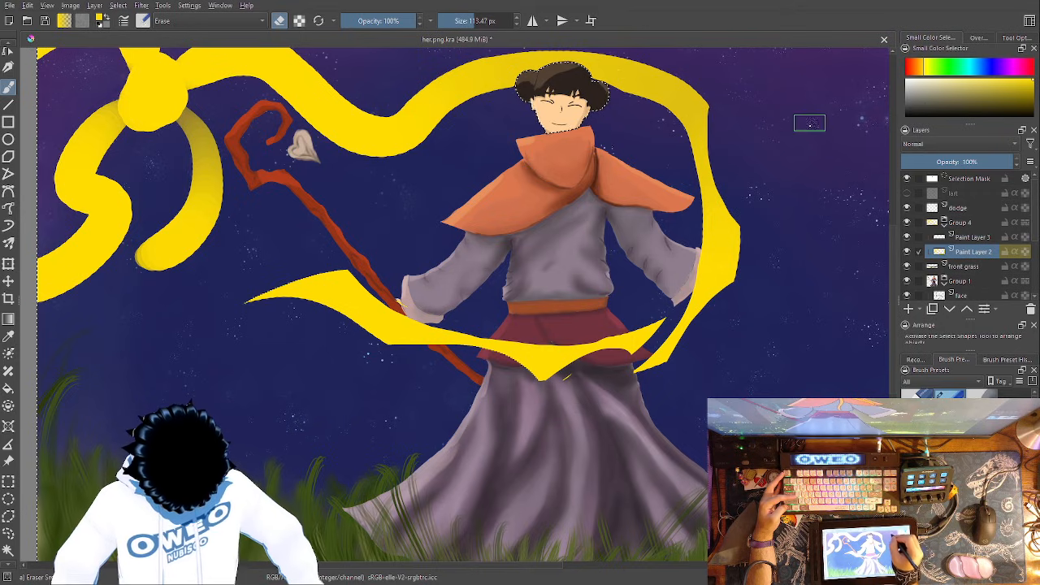
{"action": "left_click_drag", "start_coordinate": [739, 220], "coordinate": [731, 293]}
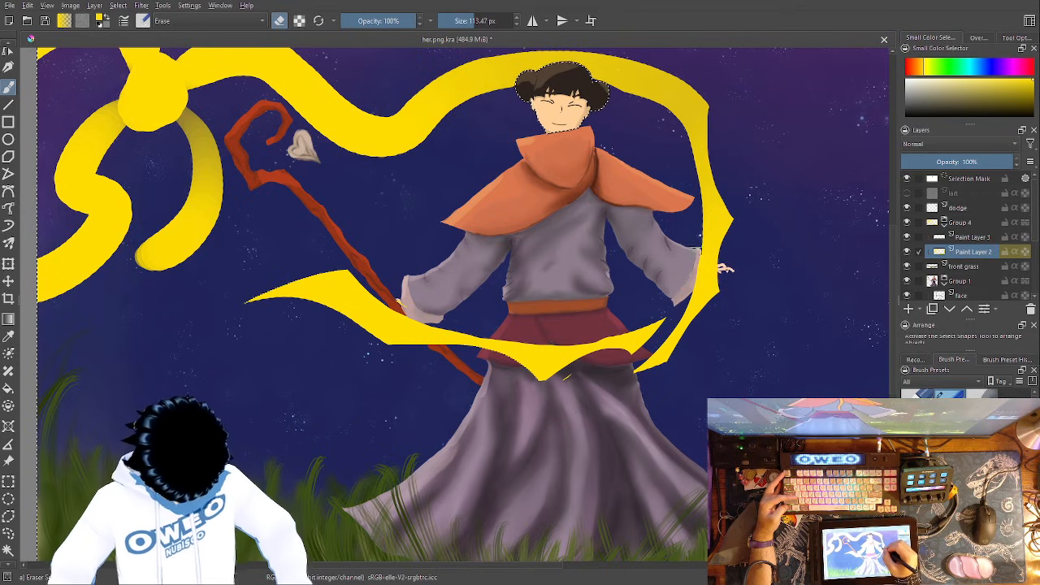
{"action": "mouse_move", "coordinate": [726, 318]}
{"action": "left_mouse_down"}
{"action": "mouse_move", "coordinate": [772, 384]}
{"action": "mouse_move", "coordinate": [782, 447]}
{"action": "left_mouse_up"}
{"action": "mouse_move", "coordinate": [722, 247]}
{"action": "left_mouse_down"}
{"action": "mouse_move", "coordinate": [720, 233]}
{"action": "mouse_move", "coordinate": [702, 228]}
{"action": "left_mouse_up"}
{"action": "left_click_drag", "start_coordinate": [742, 284], "coordinate": [720, 226]}
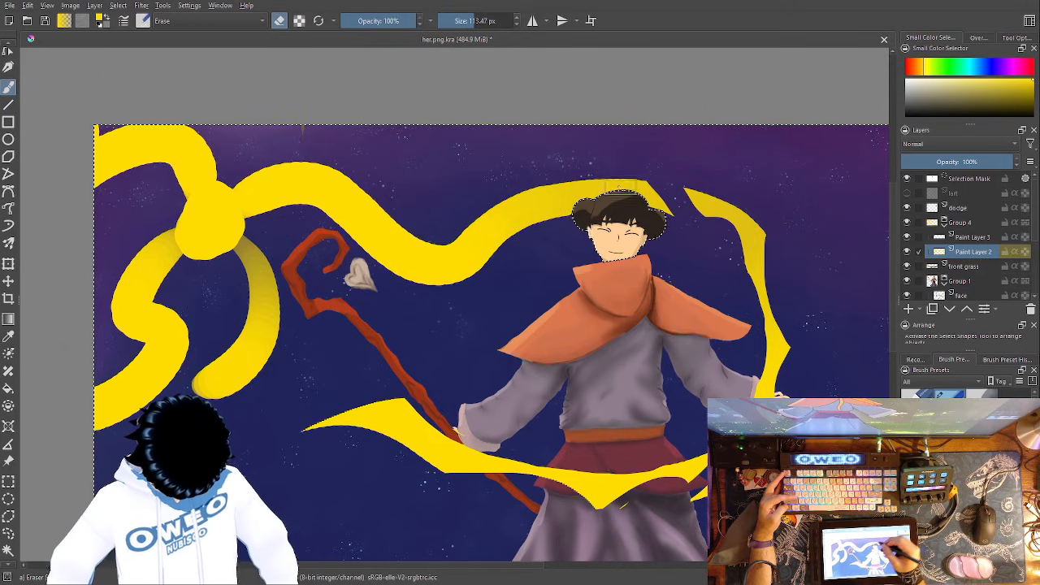
- Erase a gap in the upper ribbon near the heart, taper both sides toward it, and thin the blob's upper tail
{"action": "mouse_move", "coordinate": [566, 169]}
{"action": "left_mouse_down"}
{"action": "mouse_move", "coordinate": [413, 264]}
{"action": "mouse_move", "coordinate": [371, 268]}
{"action": "left_mouse_up"}
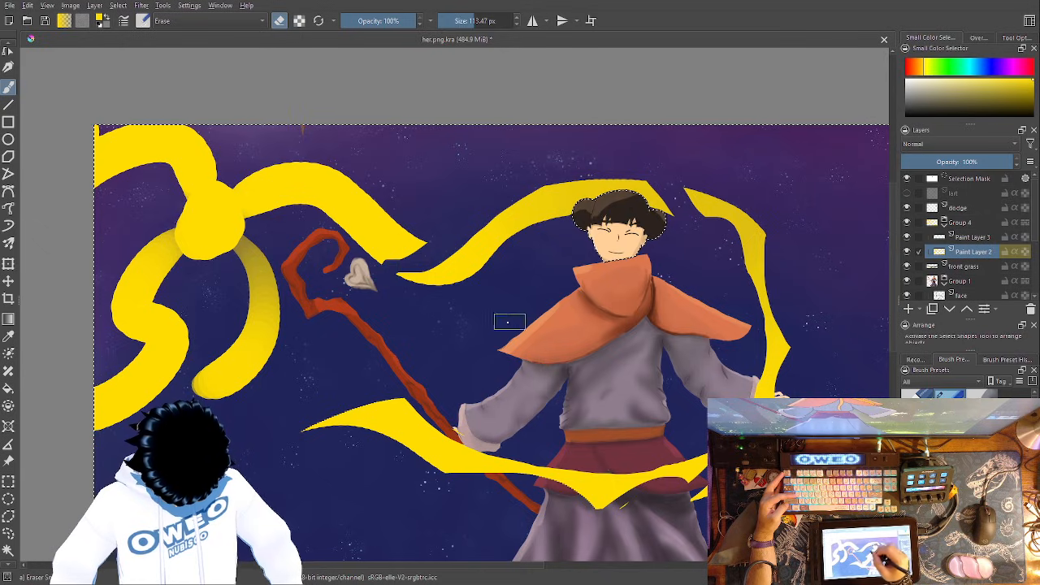
{"action": "mouse_move", "coordinate": [453, 283]}
{"action": "left_mouse_down"}
{"action": "mouse_move", "coordinate": [530, 241]}
{"action": "mouse_move", "coordinate": [561, 291]}
{"action": "left_mouse_up"}
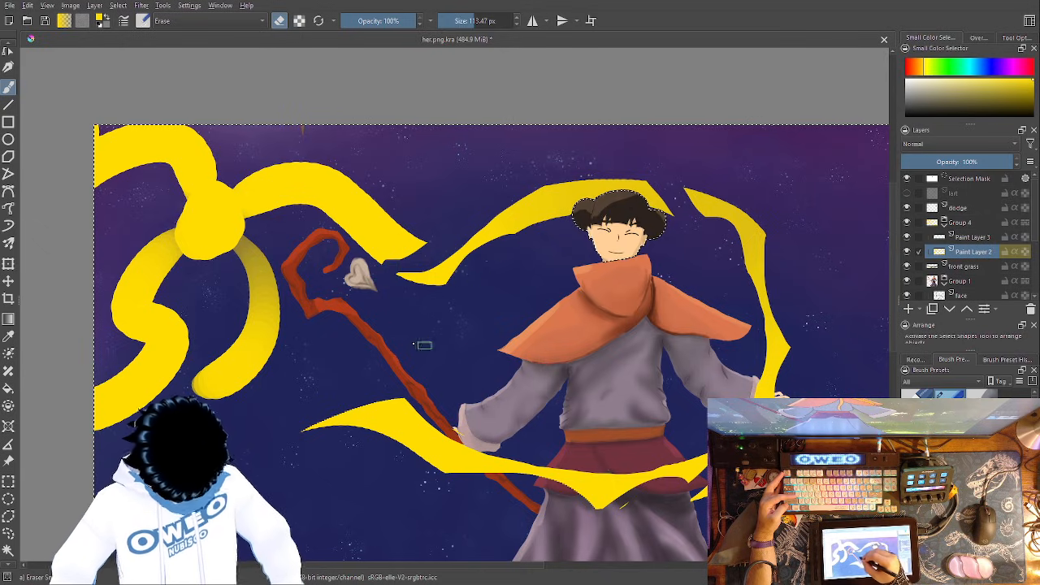
{"action": "mouse_move", "coordinate": [423, 247]}
{"action": "left_mouse_down"}
{"action": "mouse_move", "coordinate": [348, 184]}
{"action": "mouse_move", "coordinate": [323, 135]}
{"action": "left_mouse_up"}
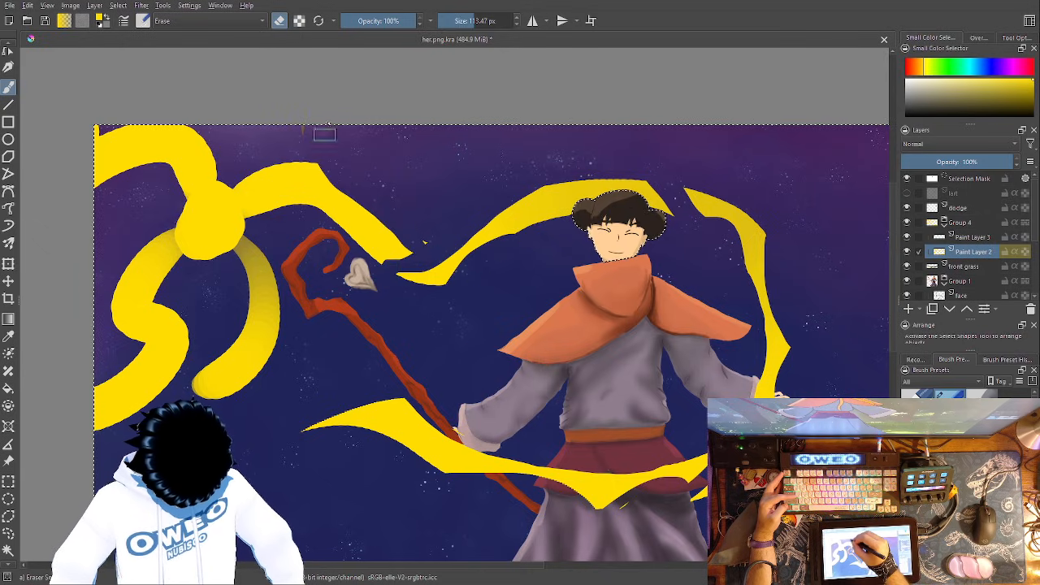
{"action": "mouse_move", "coordinate": [360, 184]}
{"action": "left_mouse_down"}
{"action": "mouse_move", "coordinate": [282, 170]}
{"action": "mouse_move", "coordinate": [242, 182]}
{"action": "mouse_move", "coordinate": [213, 167]}
{"action": "mouse_move", "coordinate": [204, 132]}
{"action": "left_mouse_up"}
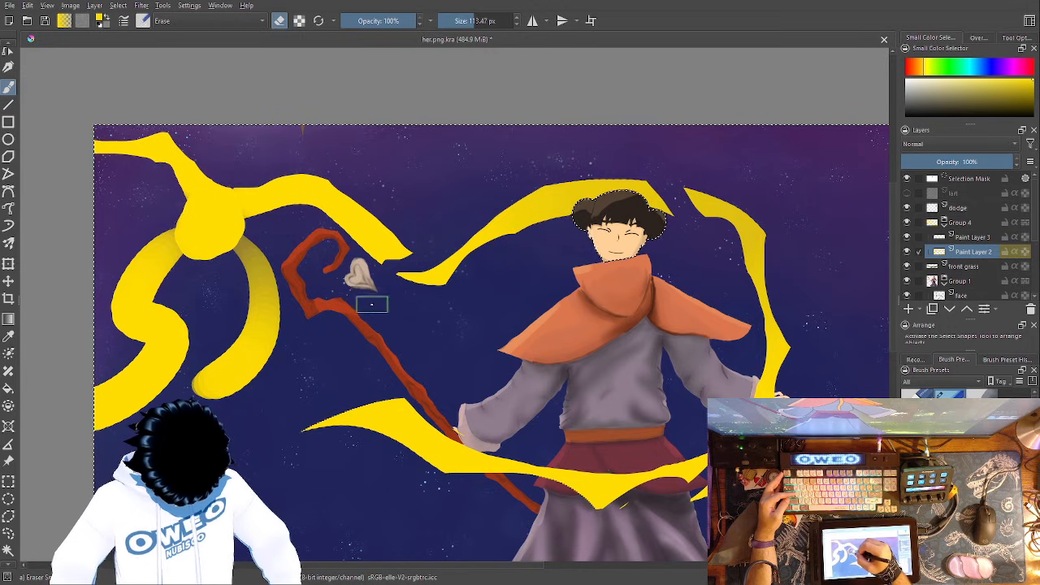
- Erase the blob's curved hanging tail into a thin pointed sliver and cut the blob apart into separate tapered ribbons
{"action": "mouse_move", "coordinate": [256, 209]}
{"action": "left_mouse_down"}
{"action": "mouse_move", "coordinate": [237, 236]}
{"action": "mouse_move", "coordinate": [236, 334]}
{"action": "mouse_move", "coordinate": [198, 394]}
{"action": "left_mouse_up"}
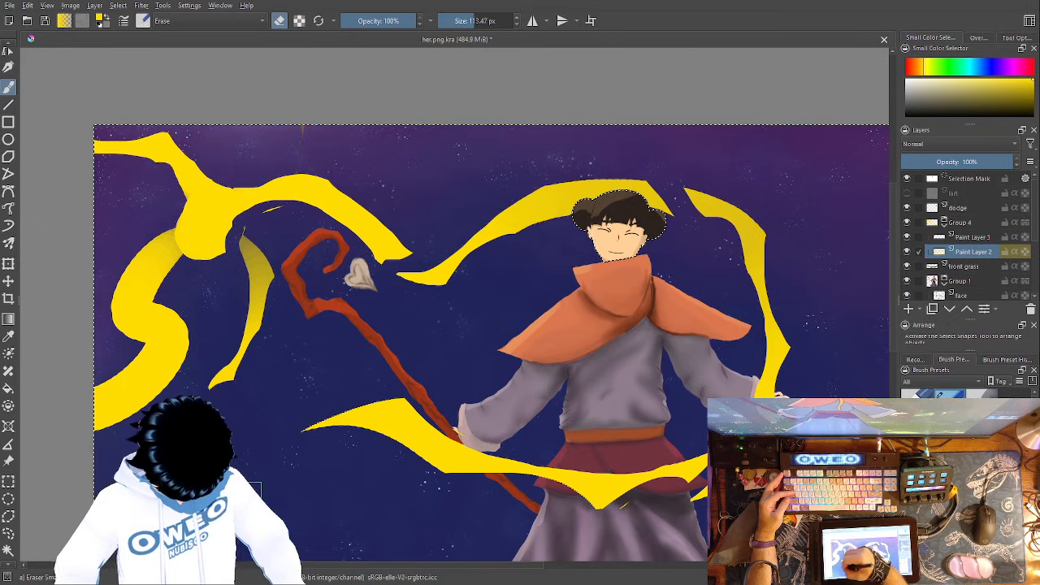
{"action": "left_click_drag", "start_coordinate": [223, 336], "coordinate": [201, 388]}
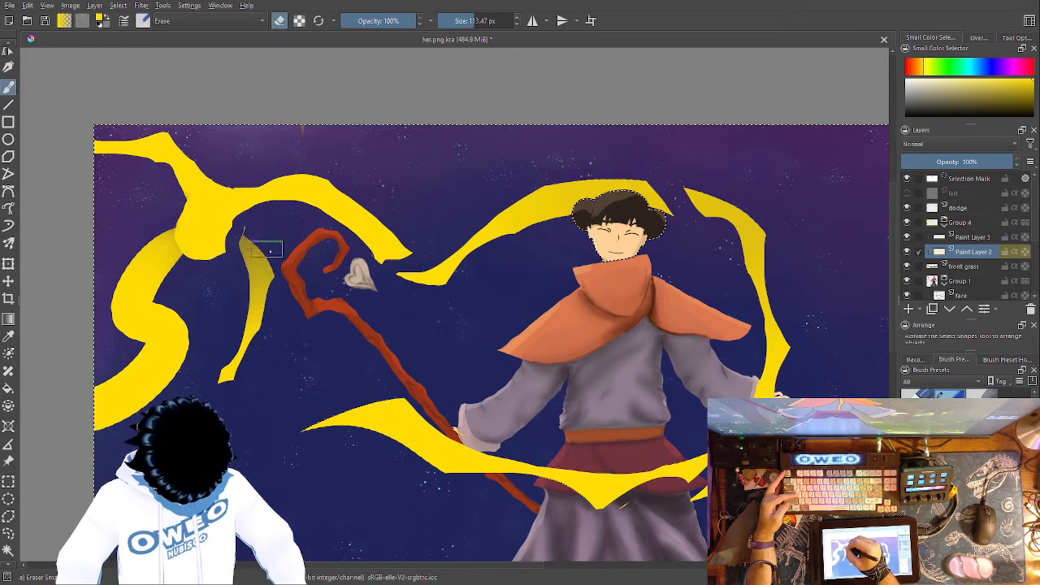
{"action": "mouse_move", "coordinate": [379, 182]}
{"action": "left_mouse_down"}
{"action": "mouse_move", "coordinate": [234, 188]}
{"action": "mouse_move", "coordinate": [169, 234]}
{"action": "mouse_move", "coordinate": [190, 331]}
{"action": "mouse_move", "coordinate": [181, 375]}
{"action": "mouse_move", "coordinate": [142, 410]}
{"action": "left_mouse_up"}
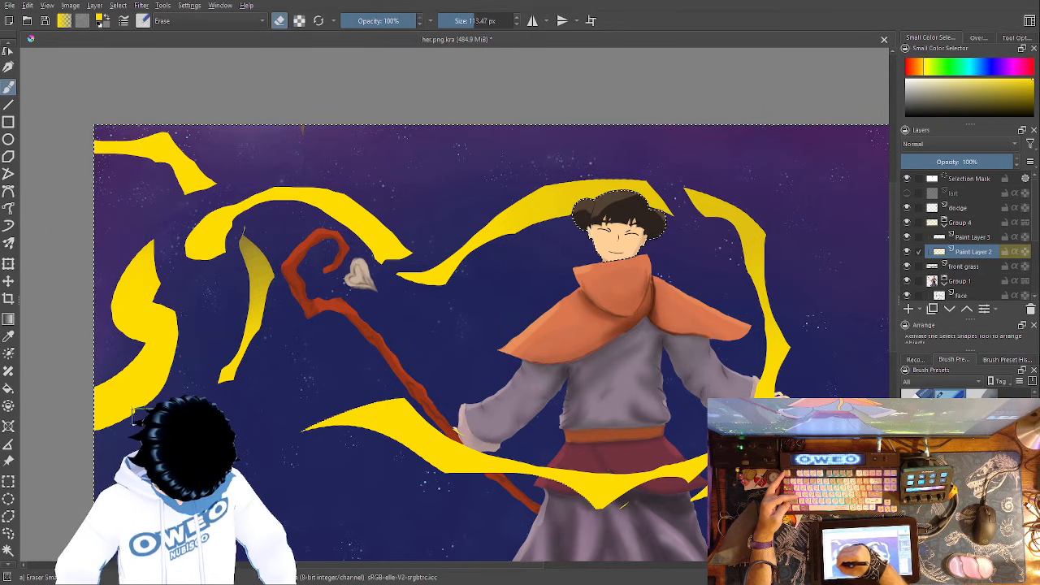
- Thin the S-shaped ribbon near the canvas's left edge by erasing along both sides, and trim the ribbon at the waist
{"action": "mouse_move", "coordinate": [118, 268]}
{"action": "left_mouse_down"}
{"action": "mouse_move", "coordinate": [130, 326]}
{"action": "mouse_move", "coordinate": [115, 377]}
{"action": "left_mouse_up"}
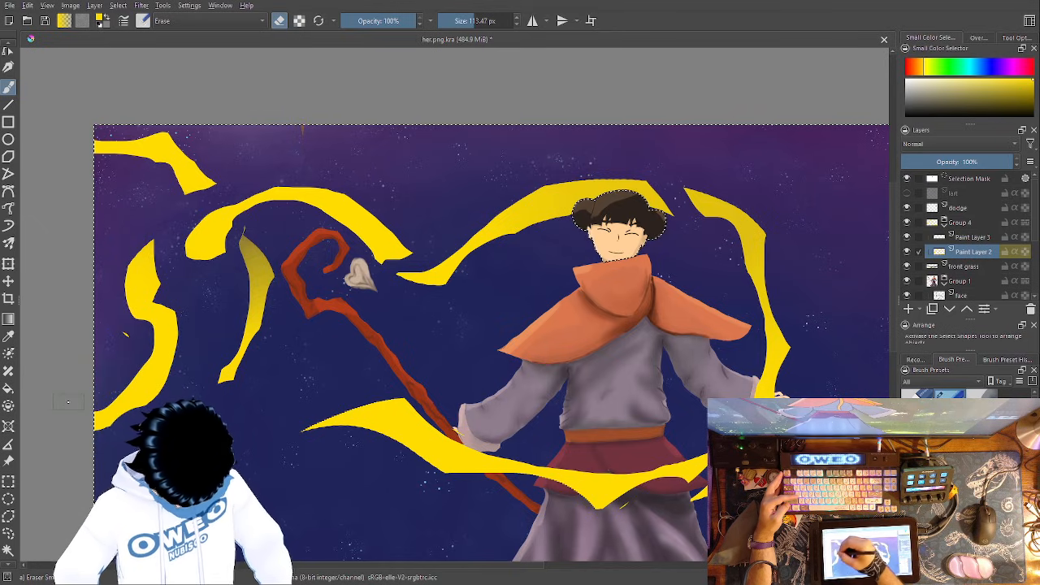
{"action": "mouse_move", "coordinate": [135, 335]}
{"action": "left_mouse_down"}
{"action": "mouse_move", "coordinate": [154, 355]}
{"action": "mouse_move", "coordinate": [146, 363]}
{"action": "left_mouse_up"}
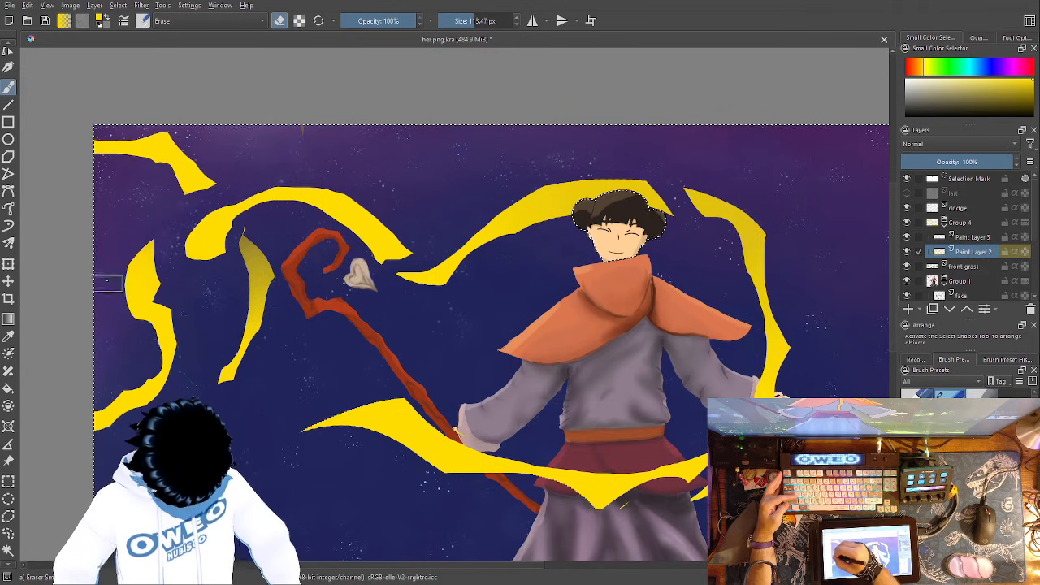
{"action": "left_click_drag", "start_coordinate": [123, 242], "coordinate": [156, 368]}
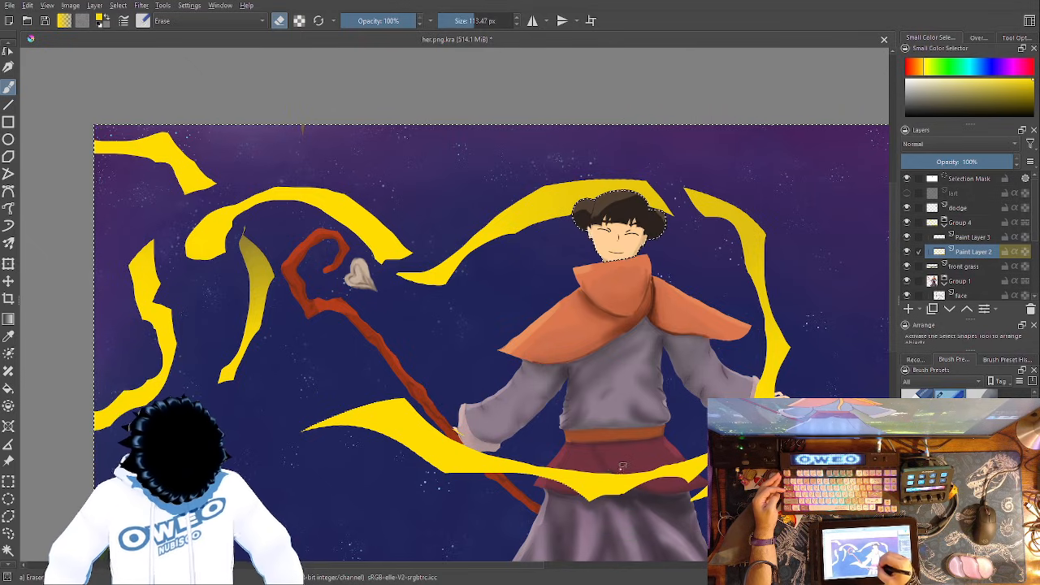
{"action": "left_click_drag", "start_coordinate": [613, 471], "coordinate": [572, 475]}
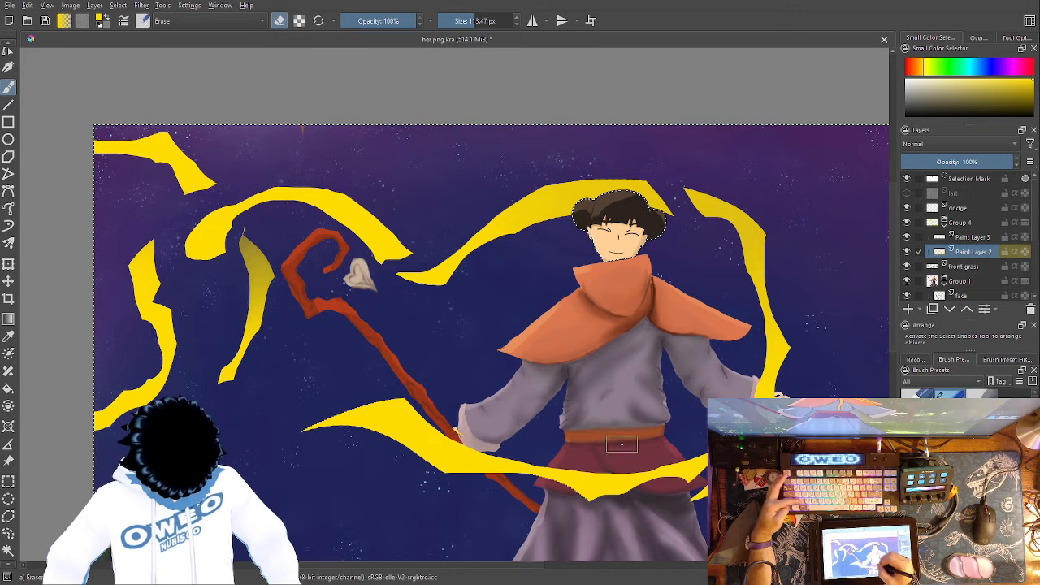
- Erase the inner edge of the arched ribbon's blunt end to taper it, undoing the last stroke
{"action": "mouse_move", "coordinate": [690, 323]}
{"action": "left_mouse_down"}
{"action": "mouse_move", "coordinate": [711, 291]}
{"action": "mouse_move", "coordinate": [791, 262]}
{"action": "left_mouse_up"}
{"action": "mouse_move", "coordinate": [332, 147]}
{"action": "left_mouse_down"}
{"action": "mouse_move", "coordinate": [299, 163]}
{"action": "mouse_move", "coordinate": [312, 192]}
{"action": "mouse_move", "coordinate": [327, 170]}
{"action": "left_mouse_up"}
{"action": "key", "text": "ctrl+z"}
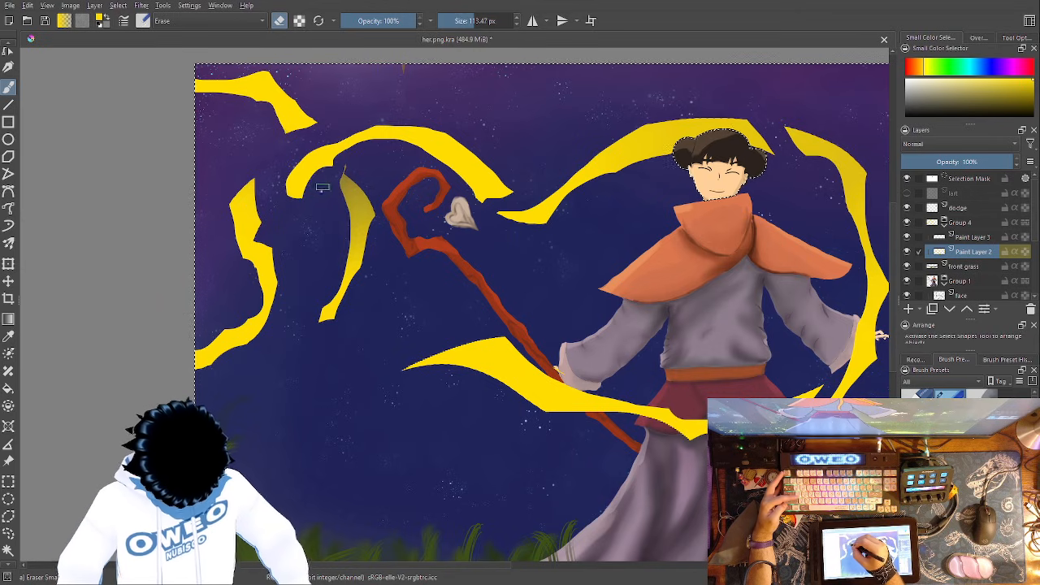
{"action": "right_click", "coordinate": [512, 328]}
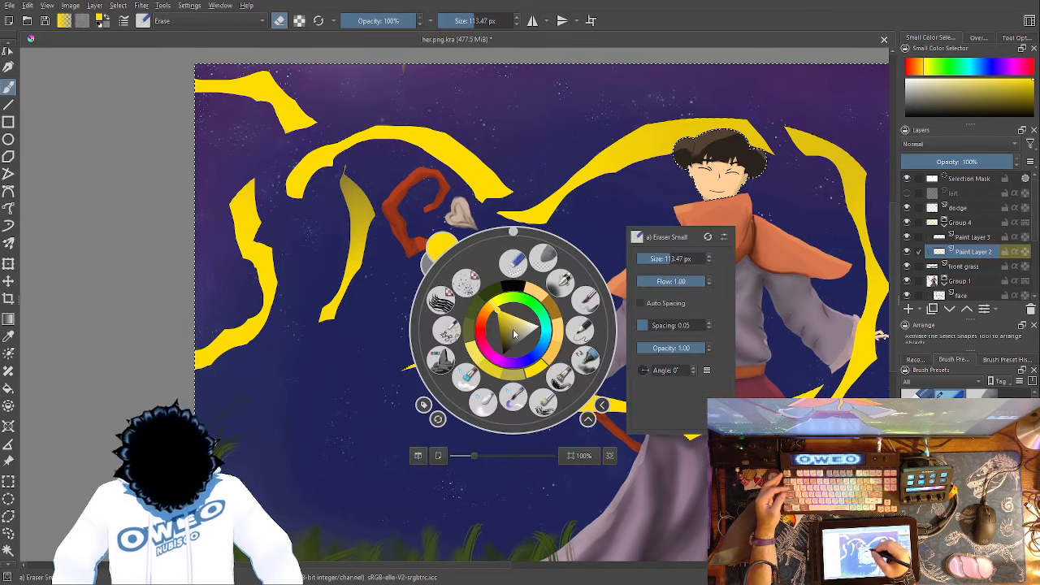
{"action": "right_click", "coordinate": [540, 365]}
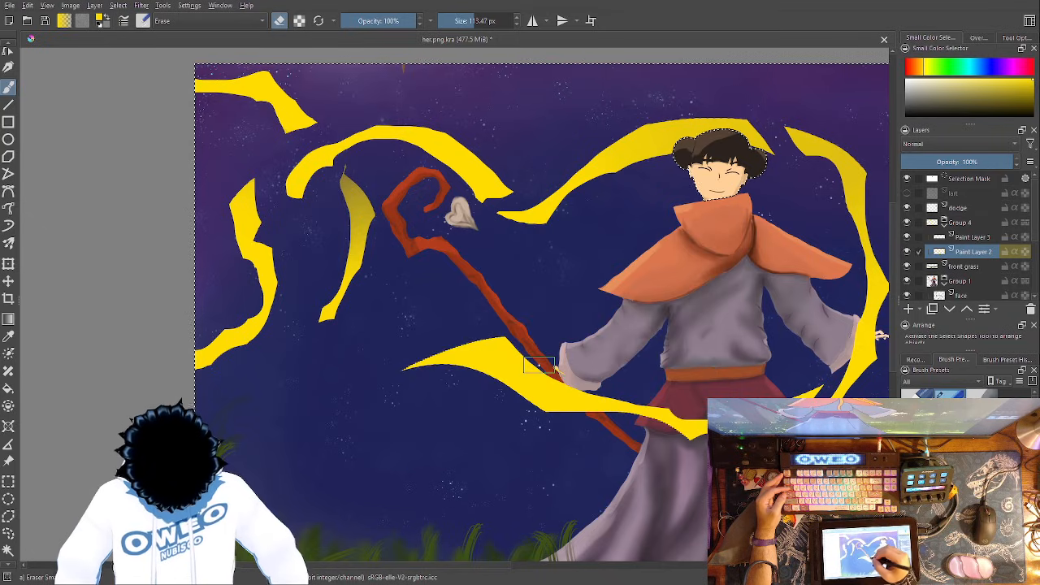
{"action": "right_click", "coordinate": [514, 340]}
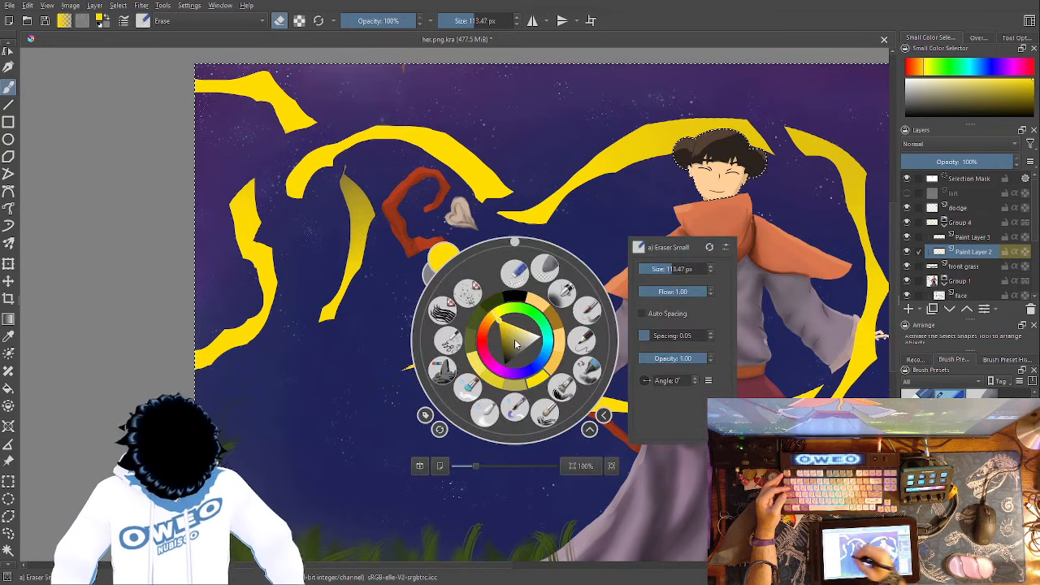
{"action": "left_click", "coordinate": [8, 336]}
{"action": "left_click", "coordinate": [310, 371]}
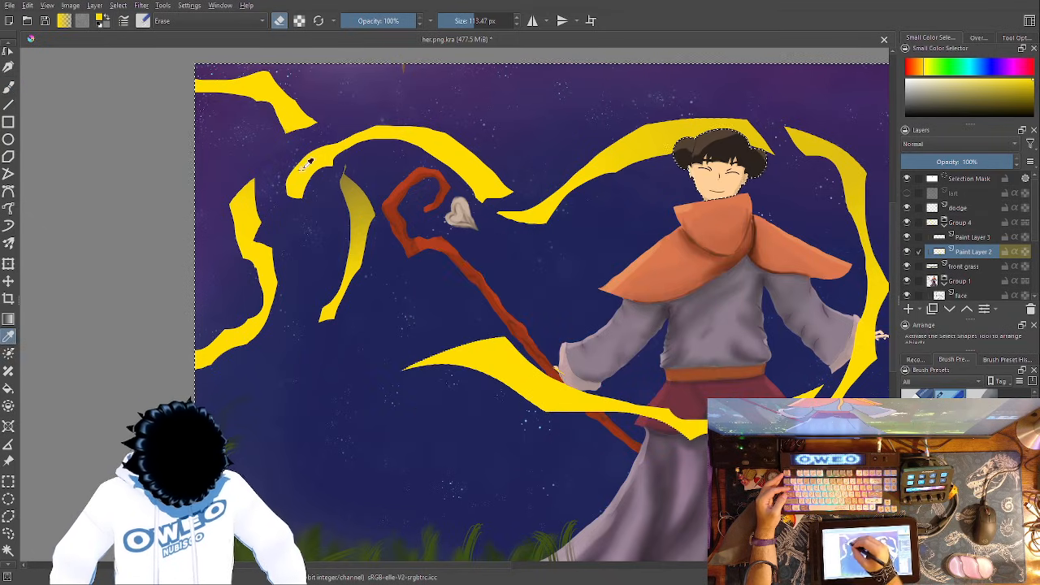
{"action": "left_click", "coordinate": [11, 89]}
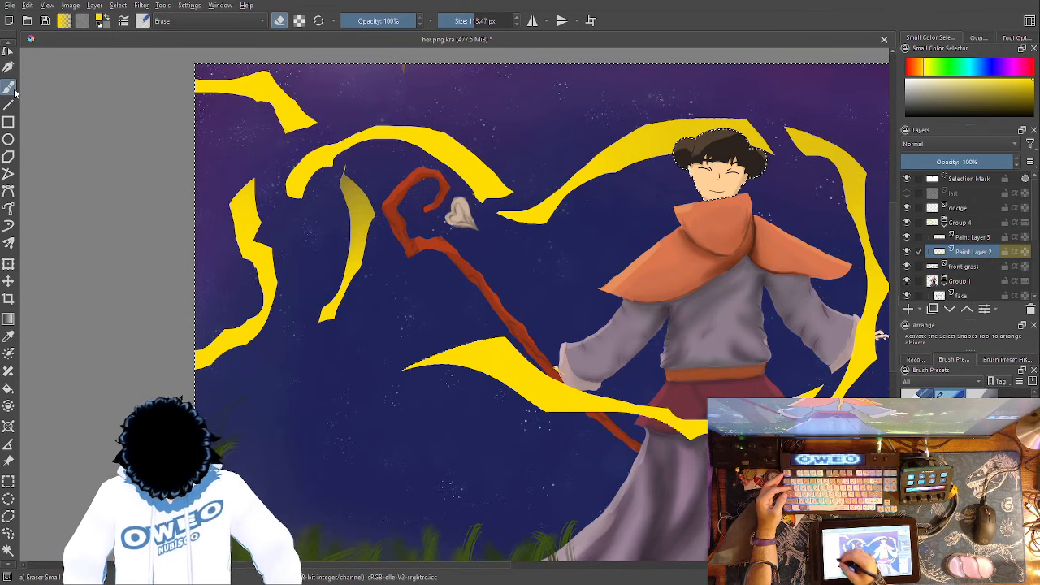
- Paint a yellow blob under the arched ribbon and a wavy stroke near the canvas's upper edge with the 157.19 px Basic-5 Size brush
{"action": "right_click", "coordinate": [436, 378]}
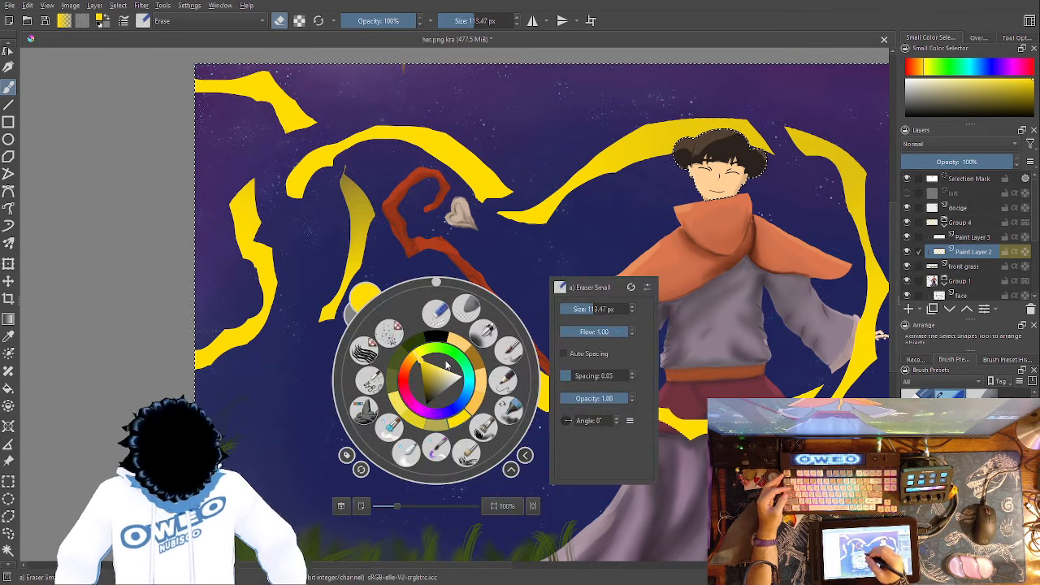
{"action": "left_click", "coordinate": [508, 348]}
{"action": "left_click_drag", "start_coordinate": [311, 213], "coordinate": [305, 256]}
{"action": "key", "text": "ctrl+z"}
{"action": "left_click_drag", "start_coordinate": [332, 117], "coordinate": [455, 72]}
{"action": "left_click_drag", "start_coordinate": [251, 151], "coordinate": [197, 138]}
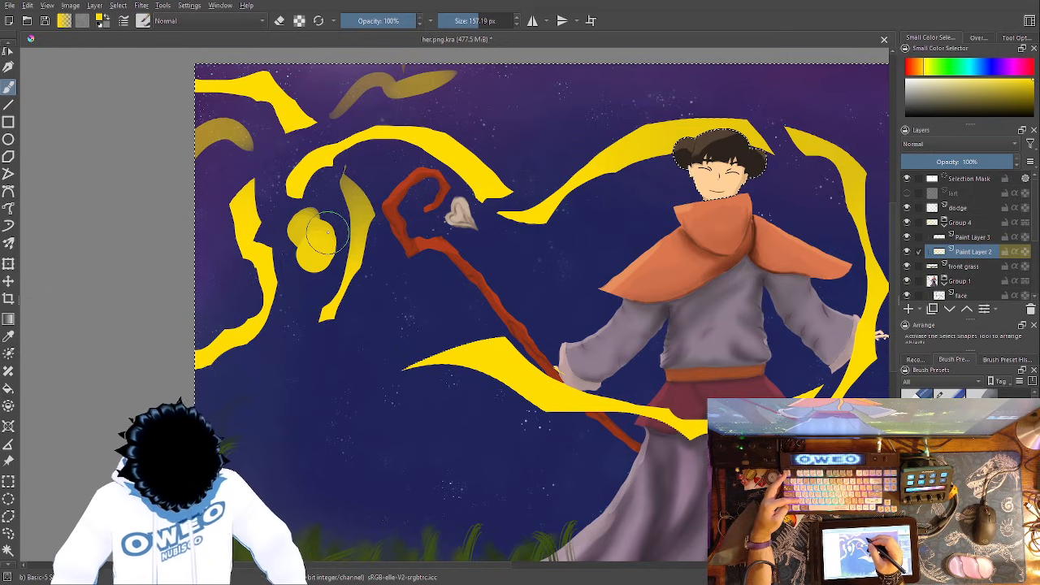
{"action": "key", "text": "ctrl+z"}
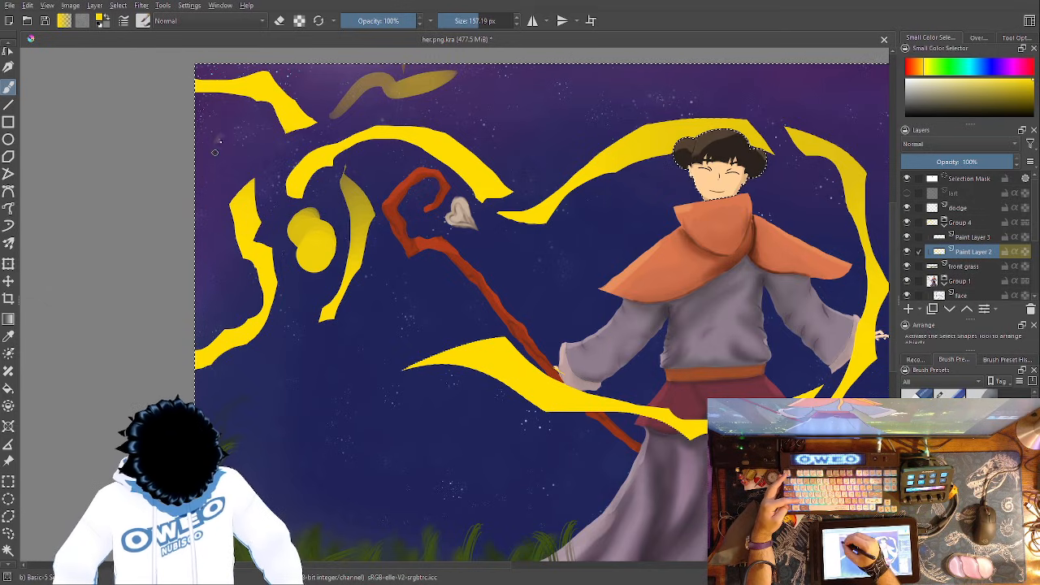
- Dab yellow spots at the canvas edge, the arch's end and inside the staff's crook, and paint thick blobs in the lower sky
{"action": "mouse_move", "coordinate": [314, 169]}
{"action": "left_mouse_down"}
{"action": "mouse_move", "coordinate": [307, 174]}
{"action": "mouse_move", "coordinate": [321, 166]}
{"action": "left_mouse_up"}
{"action": "mouse_move", "coordinate": [417, 203]}
{"action": "left_mouse_down"}
{"action": "mouse_move", "coordinate": [400, 275]}
{"action": "mouse_move", "coordinate": [429, 199]}
{"action": "left_mouse_up"}
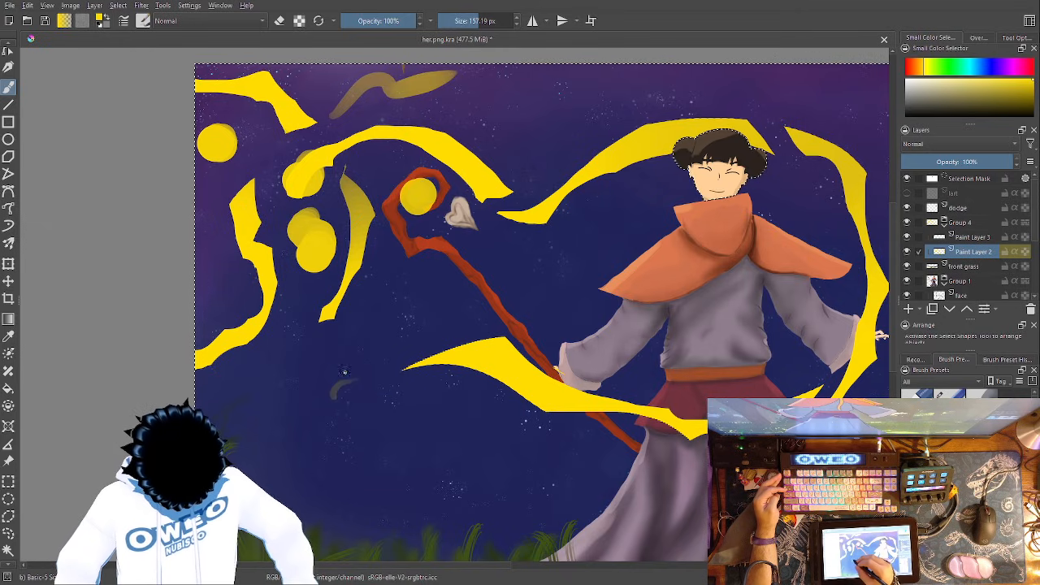
{"action": "mouse_move", "coordinate": [348, 366]}
{"action": "left_mouse_down"}
{"action": "mouse_move", "coordinate": [334, 395]}
{"action": "mouse_move", "coordinate": [358, 437]}
{"action": "left_mouse_up"}
{"action": "key", "text": "ctrl+z"}
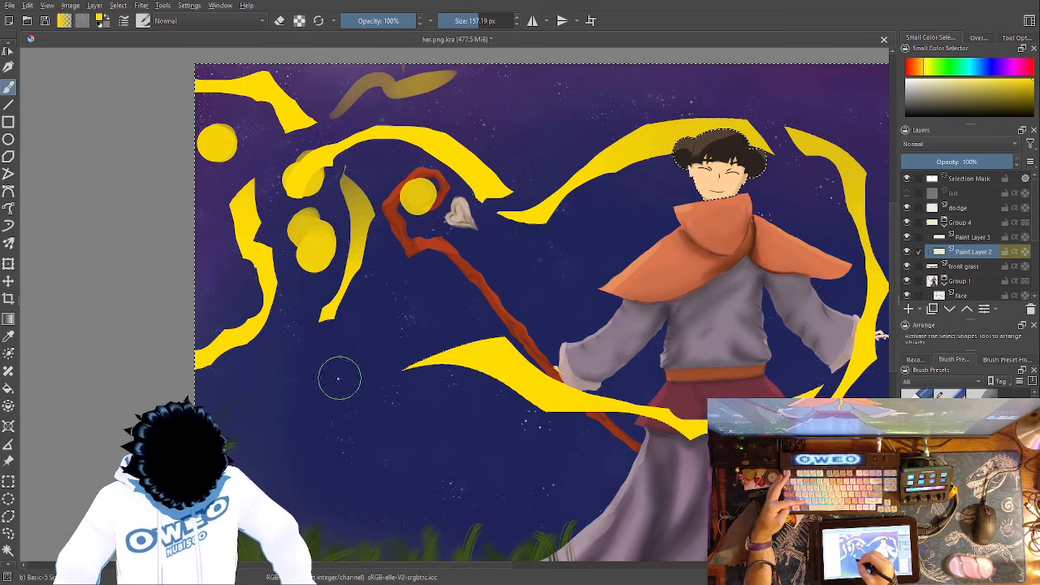
{"action": "mouse_move", "coordinate": [362, 363]}
{"action": "left_mouse_down"}
{"action": "mouse_move", "coordinate": [351, 412]}
{"action": "mouse_move", "coordinate": [294, 452]}
{"action": "left_mouse_up"}
{"action": "mouse_move", "coordinate": [277, 369]}
{"action": "left_mouse_down"}
{"action": "mouse_move", "coordinate": [245, 431]}
{"action": "mouse_move", "coordinate": [264, 443]}
{"action": "left_mouse_up"}
- Carve the wavy stroke, edge spot, blob under the arch and spot at the arch's end into thin fragments with Eraser Small
{"action": "right_click", "coordinate": [479, 412]}
{"action": "left_click", "coordinate": [485, 359]}
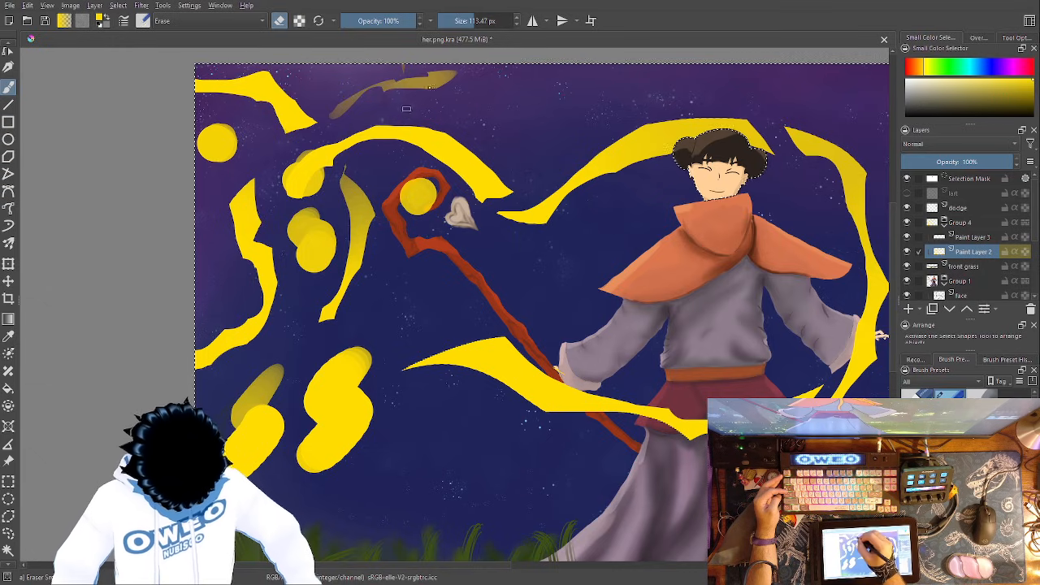
{"action": "left_click_drag", "start_coordinate": [218, 117], "coordinate": [238, 142]}
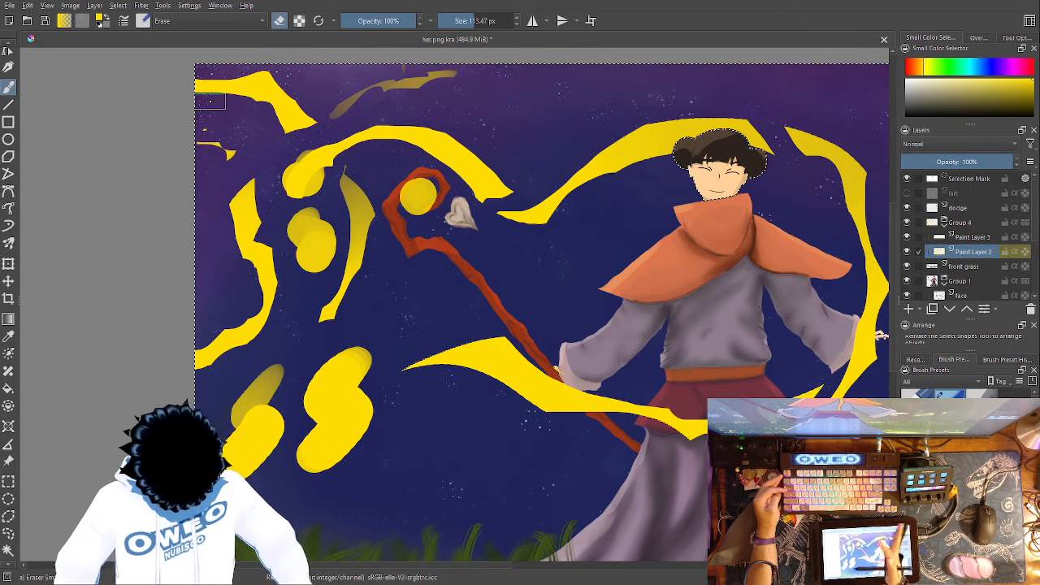
{"action": "mouse_move", "coordinate": [320, 218]}
{"action": "left_mouse_down"}
{"action": "mouse_move", "coordinate": [332, 277]}
{"action": "mouse_move", "coordinate": [308, 286]}
{"action": "mouse_move", "coordinate": [337, 225]}
{"action": "mouse_move", "coordinate": [324, 255]}
{"action": "mouse_move", "coordinate": [290, 264]}
{"action": "mouse_move", "coordinate": [318, 249]}
{"action": "mouse_move", "coordinate": [332, 207]}
{"action": "mouse_move", "coordinate": [290, 212]}
{"action": "mouse_move", "coordinate": [287, 237]}
{"action": "left_mouse_up"}
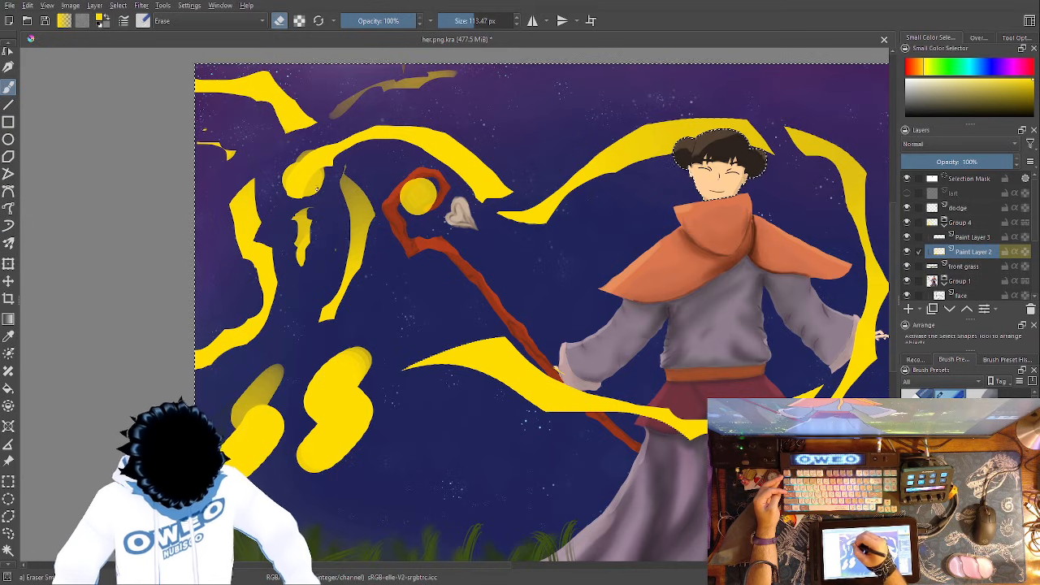
{"action": "left_click_drag", "start_coordinate": [319, 197], "coordinate": [344, 157]}
{"action": "left_click_drag", "start_coordinate": [273, 166], "coordinate": [304, 145]}
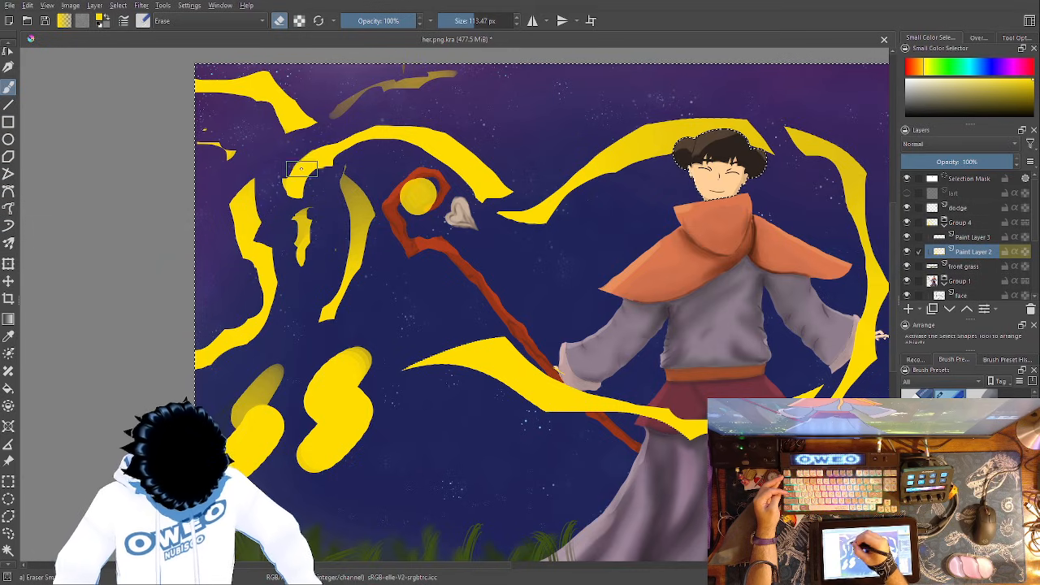
{"action": "left_click_drag", "start_coordinate": [323, 189], "coordinate": [321, 173]}
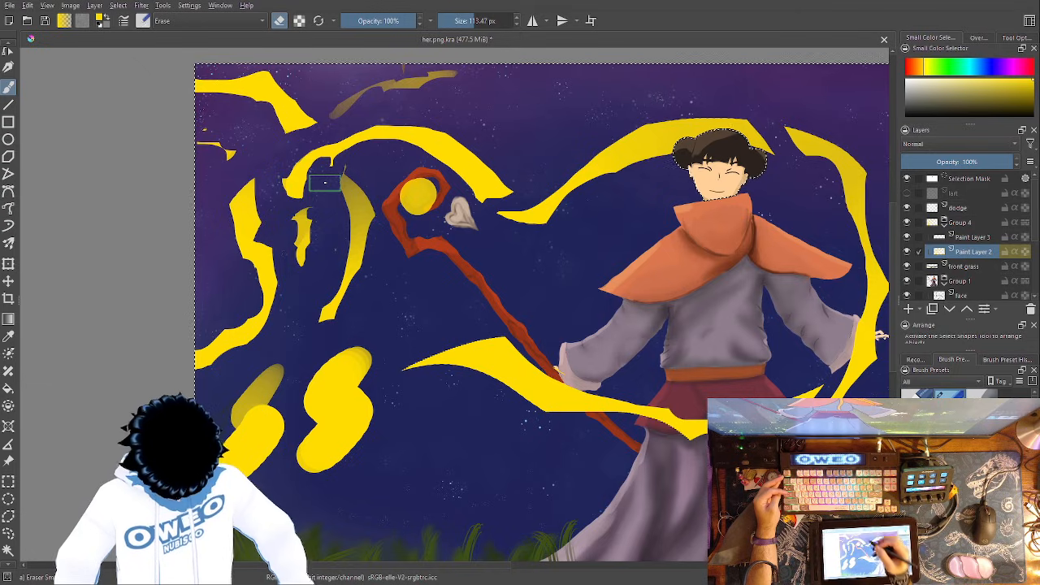
- Erase the thick blobs in the lower sky down to small pointed slivers, and thin the upper ribbon beside the hair
{"action": "mouse_move", "coordinate": [345, 471]}
{"action": "left_mouse_down"}
{"action": "mouse_move", "coordinate": [378, 401]}
{"action": "mouse_move", "coordinate": [400, 456]}
{"action": "mouse_move", "coordinate": [387, 424]}
{"action": "mouse_move", "coordinate": [357, 435]}
{"action": "mouse_move", "coordinate": [335, 420]}
{"action": "mouse_move", "coordinate": [333, 393]}
{"action": "mouse_move", "coordinate": [370, 418]}
{"action": "left_mouse_up"}
{"action": "mouse_move", "coordinate": [318, 358]}
{"action": "left_mouse_down"}
{"action": "mouse_move", "coordinate": [329, 421]}
{"action": "mouse_move", "coordinate": [363, 396]}
{"action": "mouse_move", "coordinate": [363, 413]}
{"action": "mouse_move", "coordinate": [390, 333]}
{"action": "left_mouse_up"}
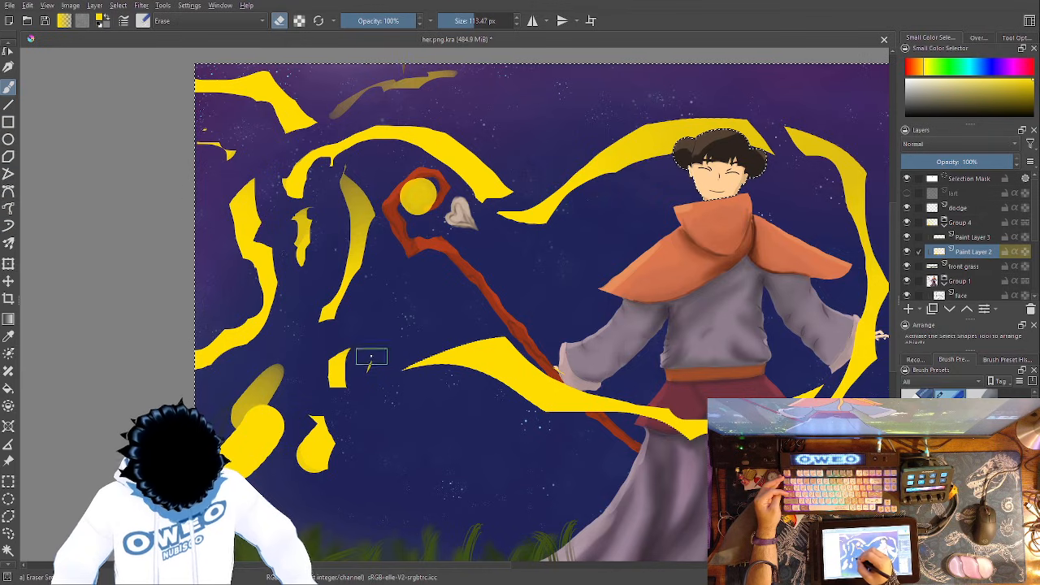
{"action": "left_click_drag", "start_coordinate": [355, 396], "coordinate": [348, 354]}
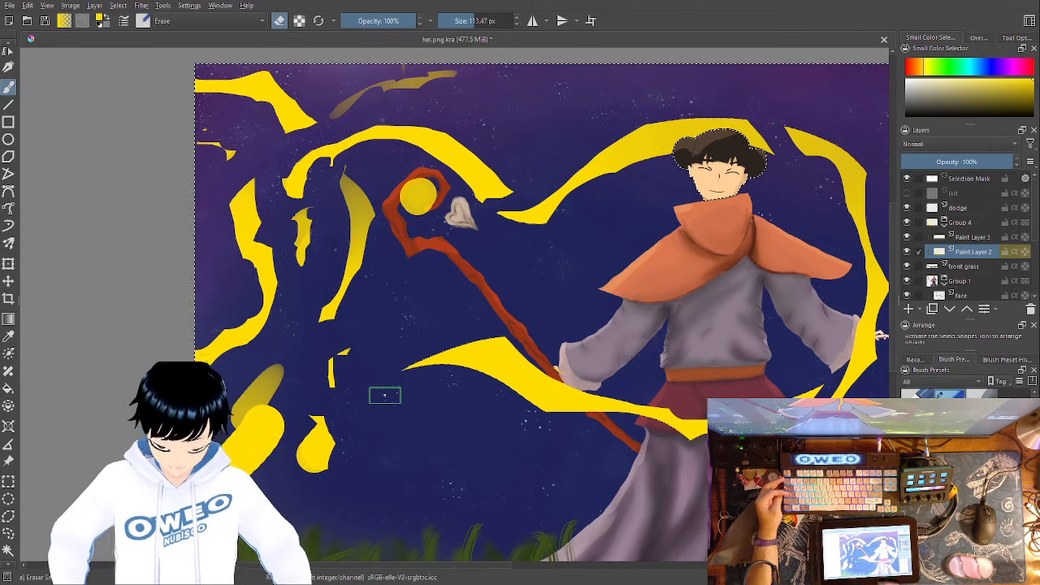
{"action": "mouse_move", "coordinate": [308, 431]}
{"action": "left_mouse_down"}
{"action": "mouse_move", "coordinate": [298, 466]}
{"action": "mouse_move", "coordinate": [316, 461]}
{"action": "mouse_move", "coordinate": [296, 472]}
{"action": "mouse_move", "coordinate": [304, 432]}
{"action": "mouse_move", "coordinate": [301, 468]}
{"action": "mouse_move", "coordinate": [315, 433]}
{"action": "mouse_move", "coordinate": [331, 443]}
{"action": "mouse_move", "coordinate": [312, 424]}
{"action": "mouse_move", "coordinate": [301, 451]}
{"action": "mouse_move", "coordinate": [317, 382]}
{"action": "mouse_move", "coordinate": [322, 434]}
{"action": "mouse_move", "coordinate": [320, 414]}
{"action": "mouse_move", "coordinate": [361, 366]}
{"action": "left_mouse_up"}
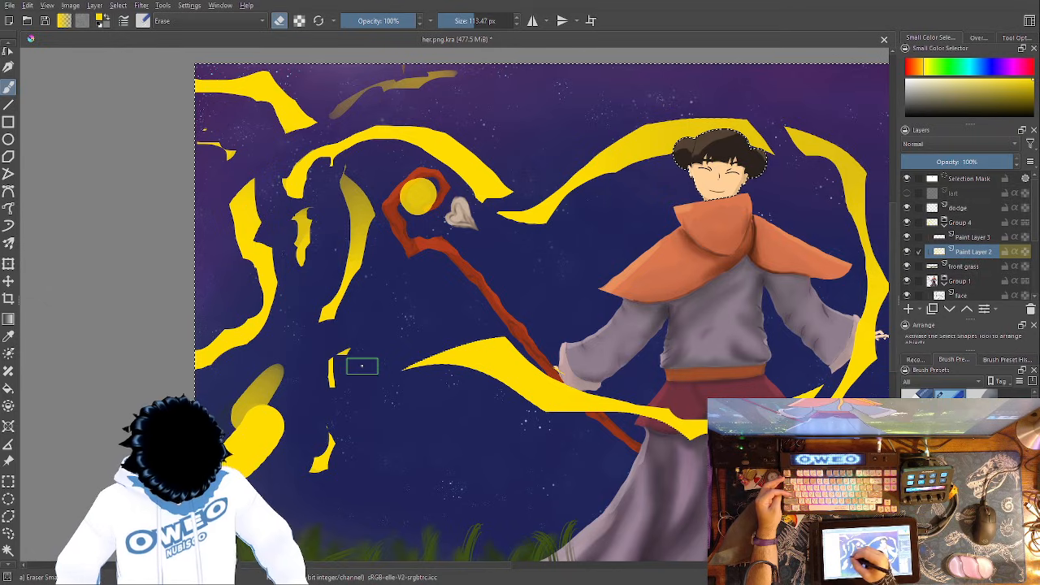
{"action": "left_click_drag", "start_coordinate": [266, 378], "coordinate": [235, 439]}
{"action": "mouse_move", "coordinate": [264, 377]}
{"action": "left_mouse_down"}
{"action": "mouse_move", "coordinate": [244, 390]}
{"action": "mouse_move", "coordinate": [250, 474]}
{"action": "left_mouse_up"}
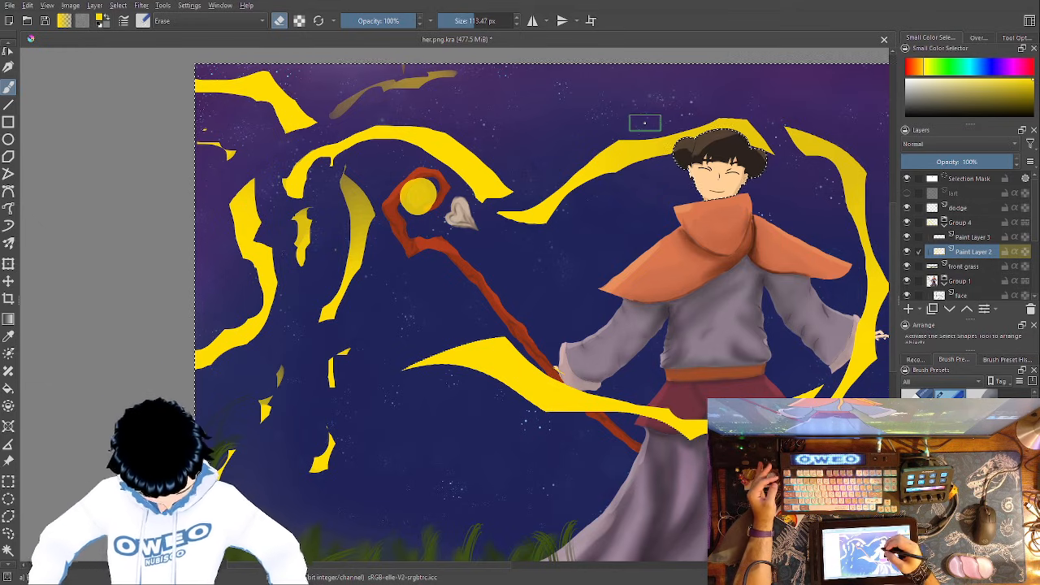
- Erase the yellow spot inside the staff's crook with the Eraser Small brush, undoing the last stroke
{"action": "right_click", "coordinate": [559, 294]}
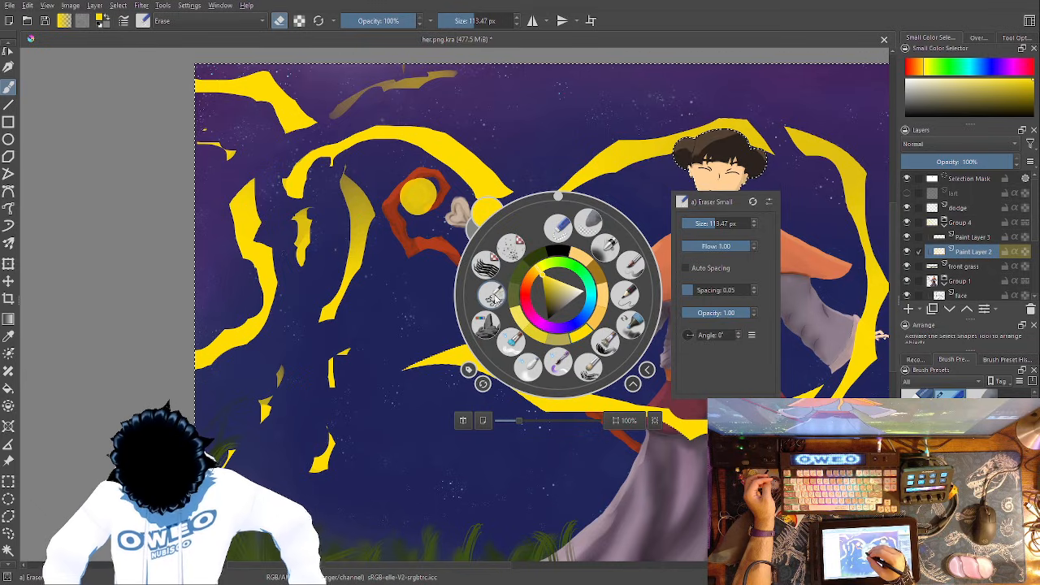
{"action": "left_click", "coordinate": [498, 265]}
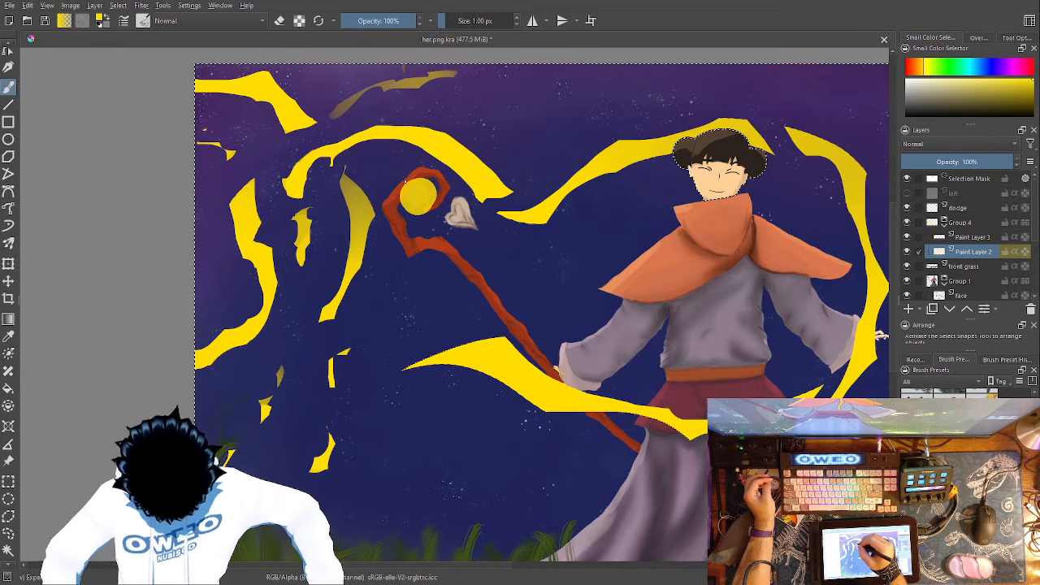
{"action": "right_click", "coordinate": [422, 232]}
{"action": "left_click", "coordinate": [451, 165]}
{"action": "mouse_move", "coordinate": [406, 179]}
{"action": "left_mouse_down"}
{"action": "mouse_move", "coordinate": [401, 201]}
{"action": "mouse_move", "coordinate": [424, 180]}
{"action": "mouse_move", "coordinate": [424, 214]}
{"action": "mouse_move", "coordinate": [404, 197]}
{"action": "mouse_move", "coordinate": [425, 213]}
{"action": "left_mouse_up"}
{"action": "mouse_move", "coordinate": [408, 214]}
{"action": "left_mouse_down"}
{"action": "mouse_move", "coordinate": [451, 182]}
{"action": "mouse_move", "coordinate": [442, 218]}
{"action": "mouse_move", "coordinate": [424, 196]}
{"action": "left_mouse_up"}
{"action": "key", "text": "ctrl+z"}
- Scribble thin yellow loops around the staff's crook and along the arched ribbon's end with the Experimental brush at 1 px
{"action": "right_click", "coordinate": [487, 289]}
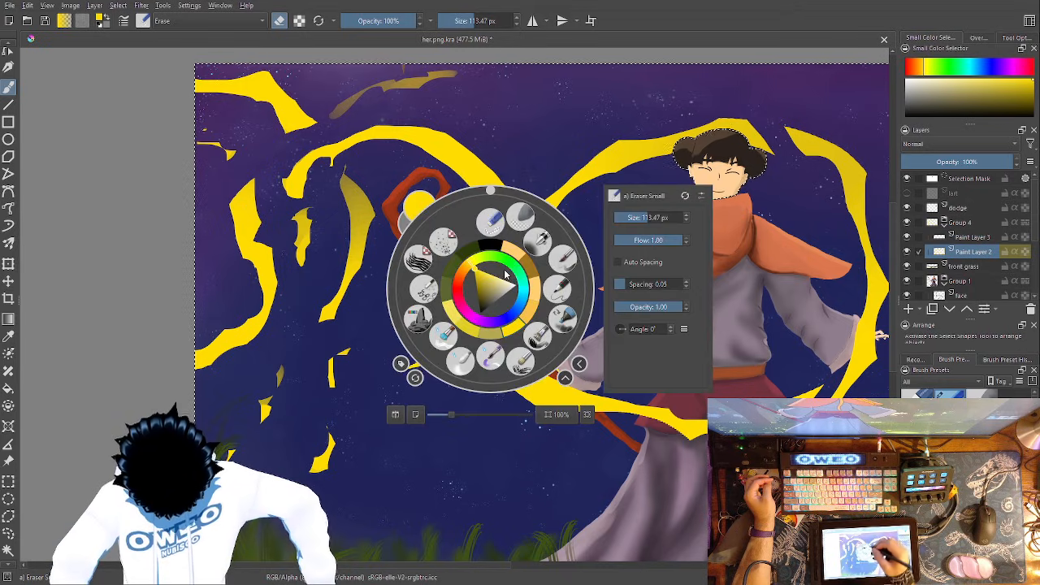
{"action": "left_click", "coordinate": [419, 259]}
{"action": "right_click", "coordinate": [437, 225]}
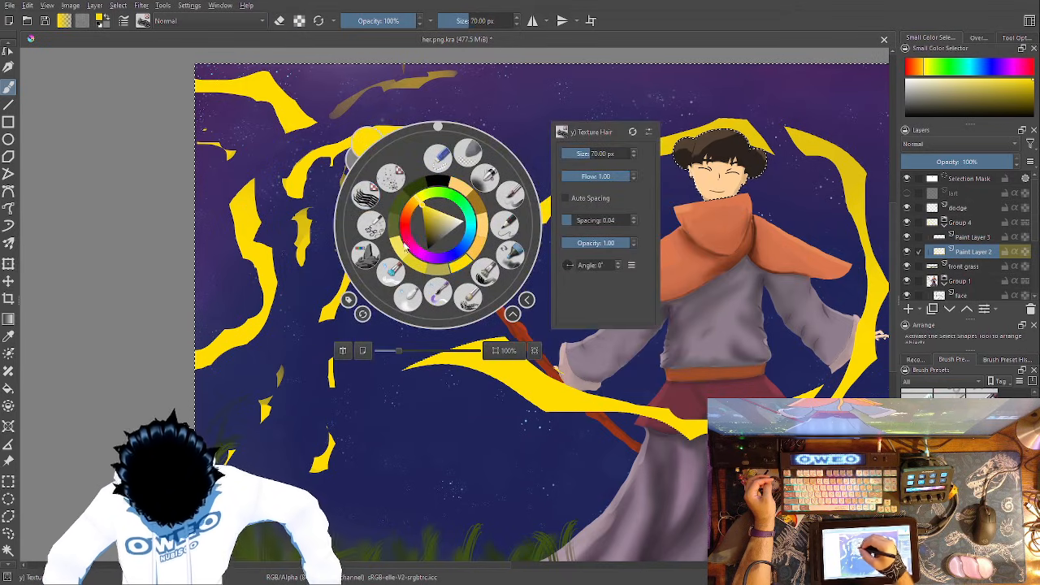
{"action": "left_click", "coordinate": [373, 227]}
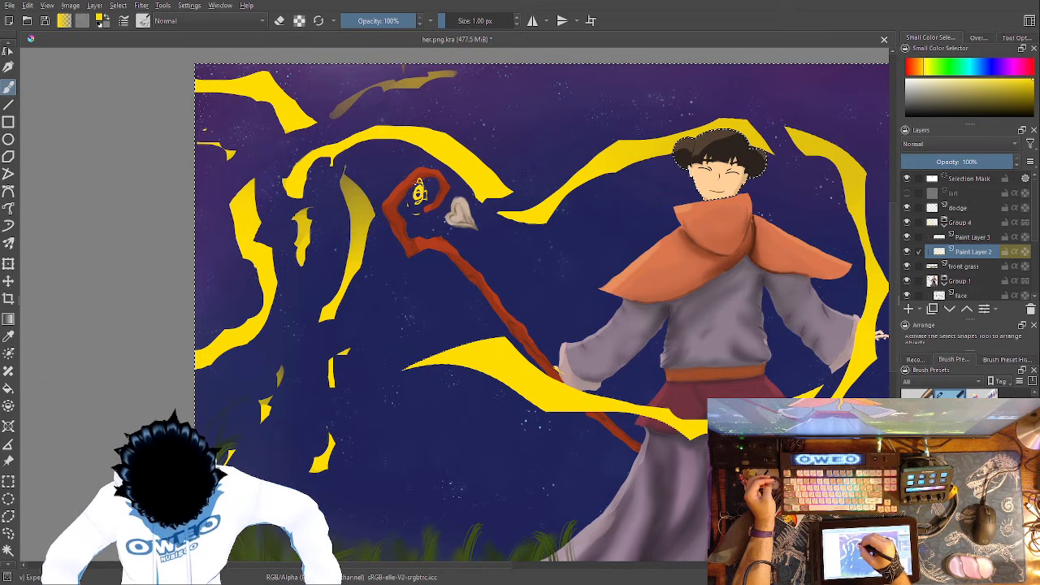
{"action": "left_click_drag", "start_coordinate": [406, 221], "coordinate": [442, 211]}
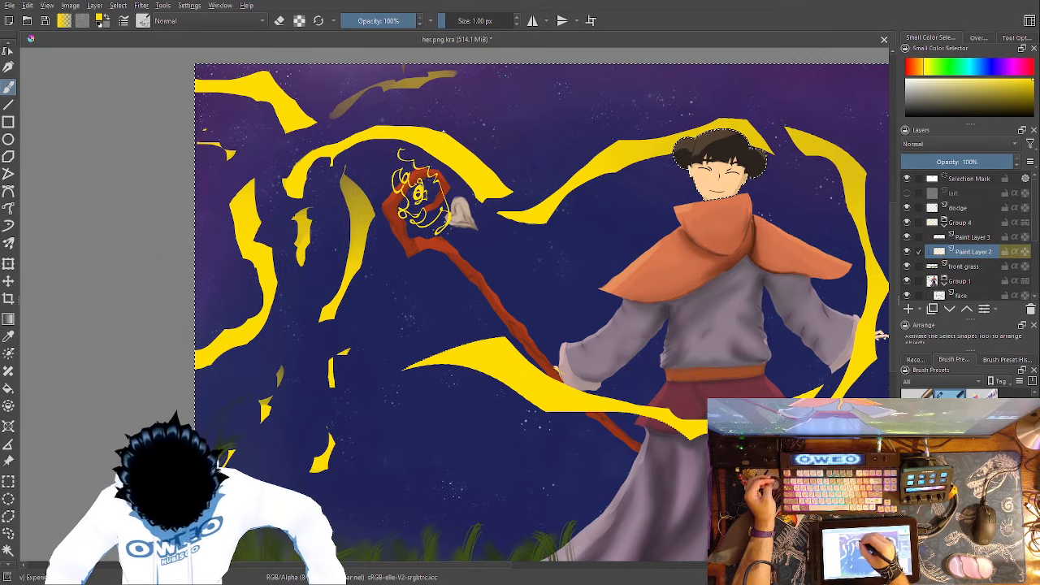
{"action": "mouse_move", "coordinate": [382, 168]}
{"action": "left_mouse_down"}
{"action": "mouse_move", "coordinate": [368, 159]}
{"action": "mouse_move", "coordinate": [329, 173]}
{"action": "left_mouse_up"}
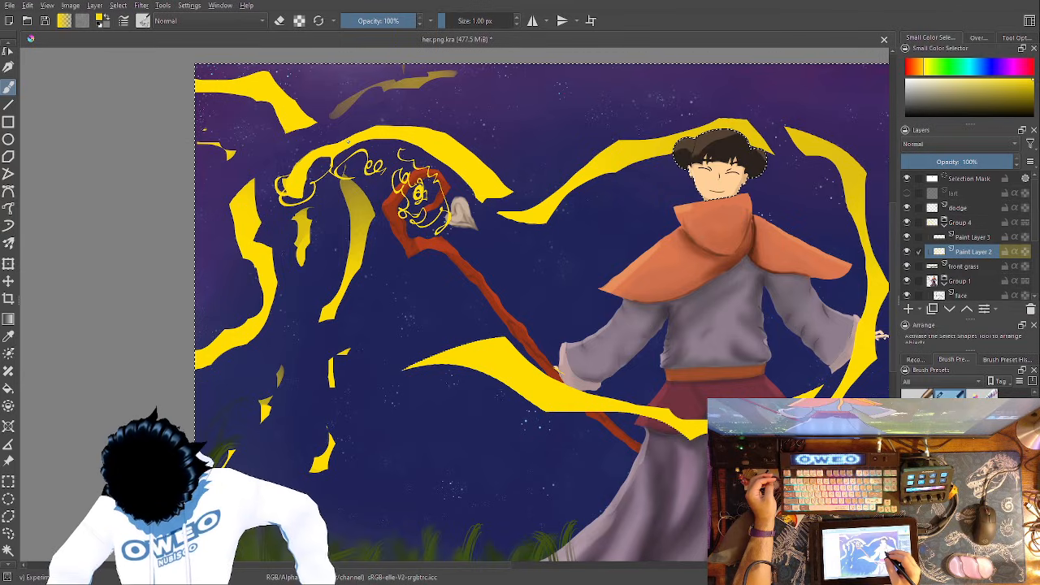
- Erase the part of the thin yellow loop crossing the tip of the staff's crook with the Eraser Small brush
{"action": "right_click", "coordinate": [653, 333]}
{"action": "left_click", "coordinate": [655, 266]}
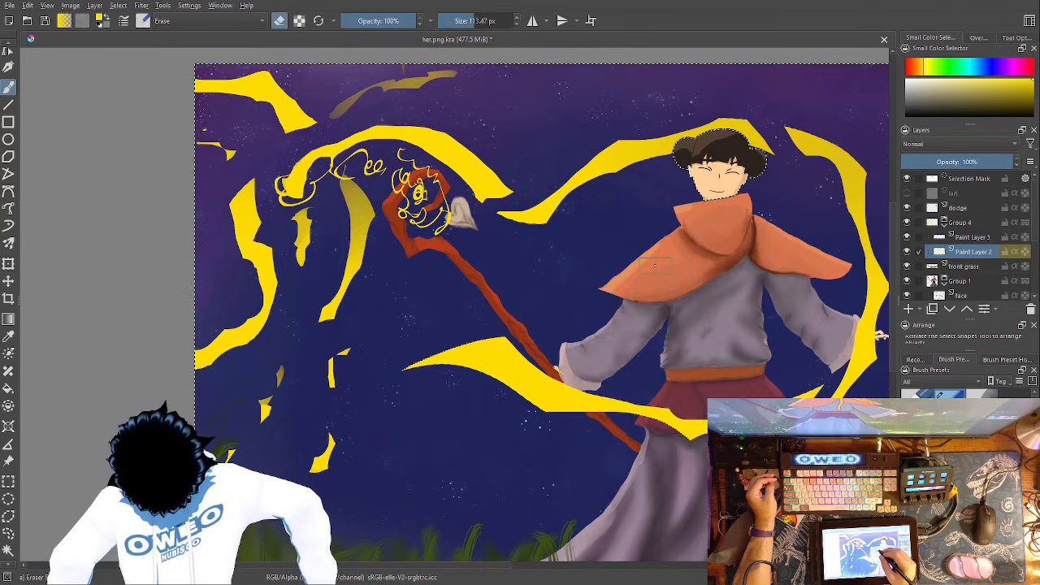
{"action": "key", "text": "minus"}
{"action": "key", "text": "minus"}
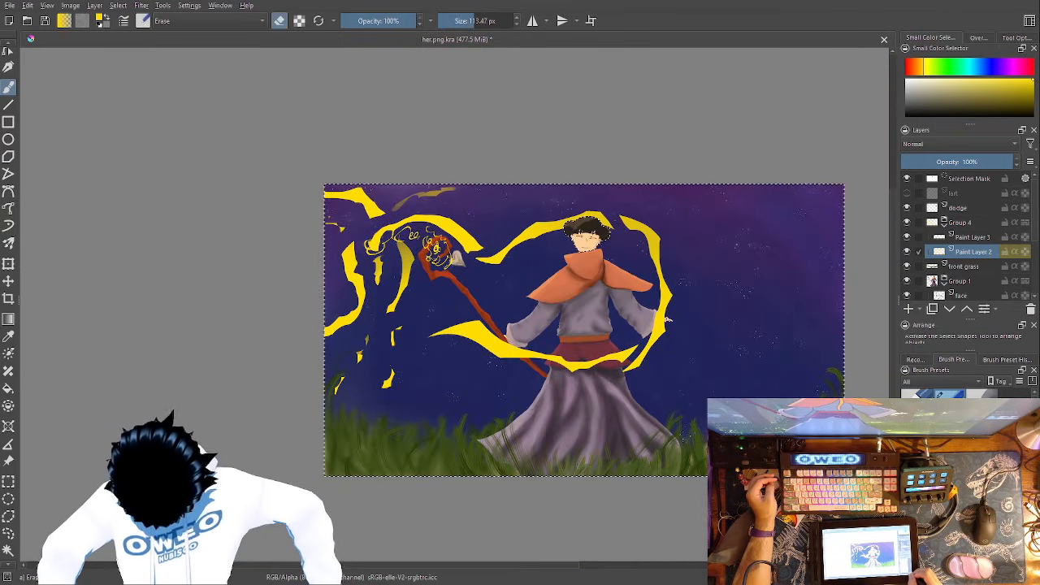
{"action": "key", "text": "minus"}
{"action": "key", "text": "minus"}
{"action": "key", "text": "plus"}
{"action": "key", "text": "plus"}
{"action": "key", "text": "plus"}
{"action": "key", "text": "plus"}
{"action": "key", "text": "plus"}
{"action": "key", "text": "plus"}
{"action": "key", "text": "plus"}
{"action": "key", "text": "plus"}
{"action": "key", "text": "plus"}
{"action": "key", "text": "plus"}
{"action": "left_click_drag", "start_coordinate": [622, 276], "coordinate": [686, 552]}
{"action": "mouse_move", "coordinate": [571, 195]}
{"action": "left_mouse_down"}
{"action": "mouse_move", "coordinate": [574, 223]}
{"action": "mouse_move", "coordinate": [443, 463]}
{"action": "left_mouse_up"}
{"action": "mouse_move", "coordinate": [552, 171]}
{"action": "left_mouse_down"}
{"action": "mouse_move", "coordinate": [536, 268]}
{"action": "mouse_move", "coordinate": [541, 450]}
{"action": "left_mouse_up"}
{"action": "left_click_drag", "start_coordinate": [381, 188], "coordinate": [520, 568]}
{"action": "mouse_move", "coordinate": [526, 151]}
{"action": "left_mouse_down"}
{"action": "mouse_move", "coordinate": [537, 279]}
{"action": "mouse_move", "coordinate": [533, 237]}
{"action": "mouse_move", "coordinate": [497, 310]}
{"action": "mouse_move", "coordinate": [494, 363]}
{"action": "mouse_move", "coordinate": [538, 393]}
{"action": "mouse_move", "coordinate": [520, 375]}
{"action": "mouse_move", "coordinate": [522, 351]}
{"action": "left_mouse_up"}
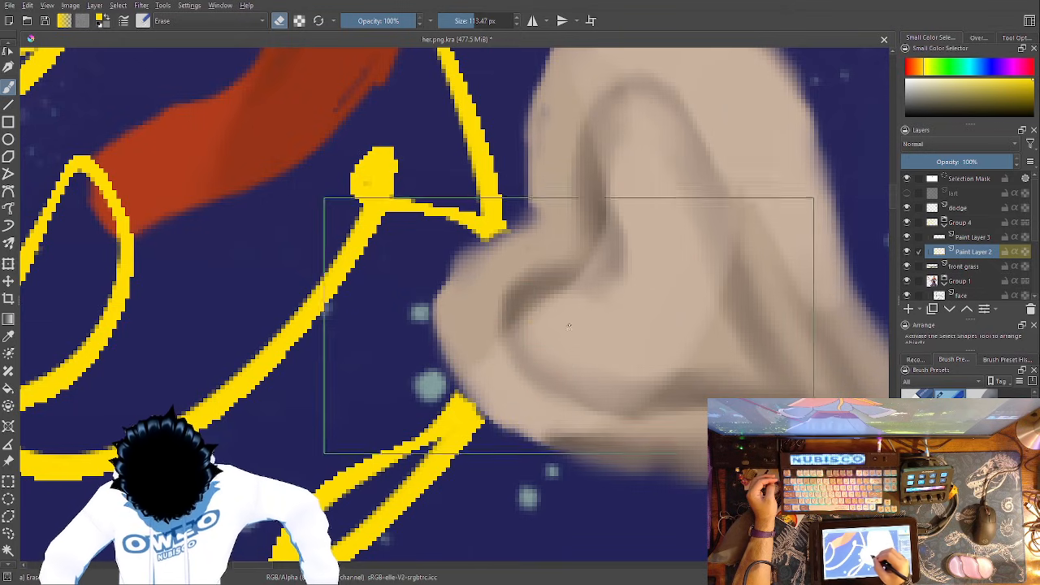
{"action": "mouse_move", "coordinate": [576, 268]}
{"action": "left_mouse_down"}
{"action": "mouse_move", "coordinate": [659, 385]}
{"action": "mouse_move", "coordinate": [690, 451]}
{"action": "left_mouse_up"}
{"action": "left_click_drag", "start_coordinate": [508, 231], "coordinate": [690, 339]}
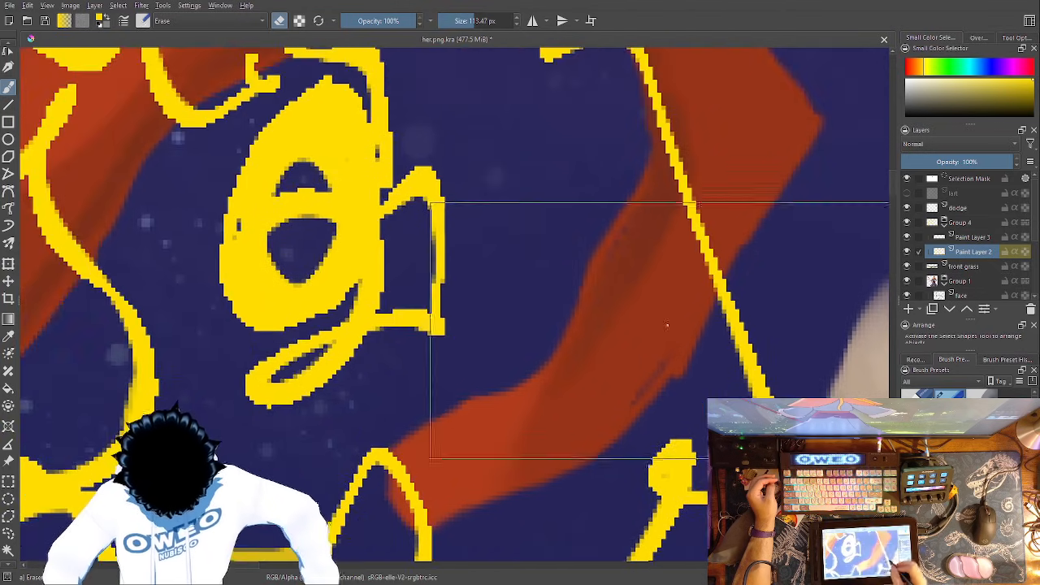
{"action": "left_click_drag", "start_coordinate": [600, 227], "coordinate": [608, 212]}
{"action": "mouse_move", "coordinate": [429, 466]}
{"action": "left_mouse_down"}
{"action": "mouse_move", "coordinate": [429, 453]}
{"action": "mouse_move", "coordinate": [429, 476]}
{"action": "mouse_move", "coordinate": [455, 487]}
{"action": "left_mouse_up"}
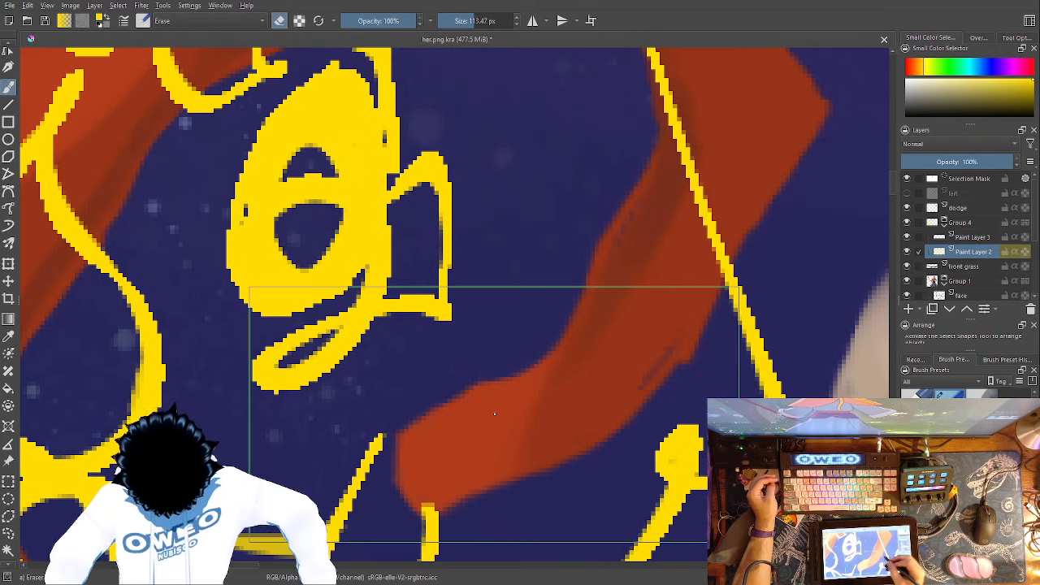
{"action": "left_click_drag", "start_coordinate": [494, 414], "coordinate": [689, 443]}
- Erase the thin yellow lines that cross the outer side of the staff's crook opposite the heart
{"action": "key", "text": "minus"}
{"action": "key", "text": "minus"}
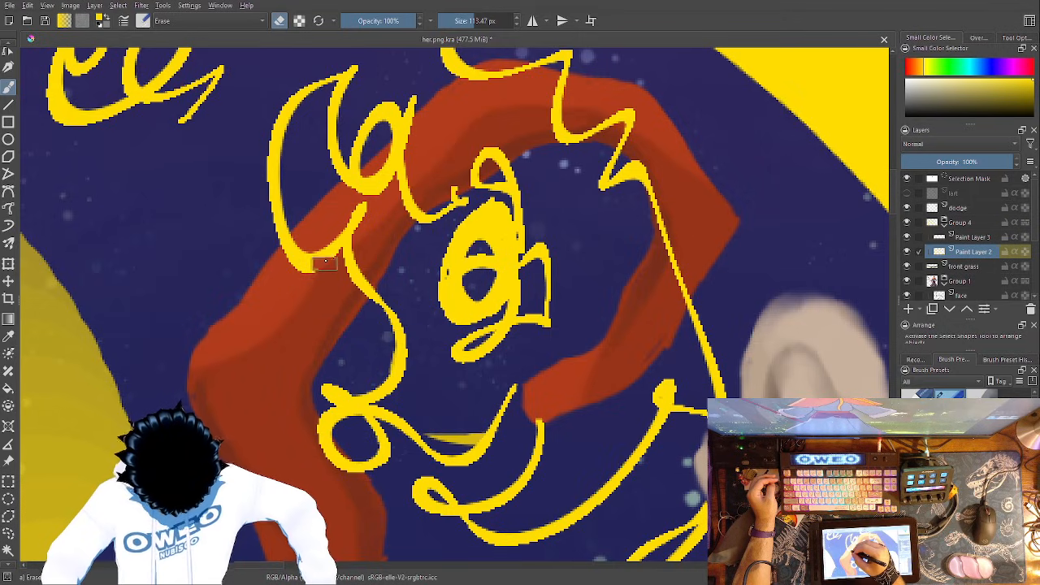
{"action": "mouse_move", "coordinate": [321, 248]}
{"action": "left_mouse_down"}
{"action": "mouse_move", "coordinate": [302, 246]}
{"action": "mouse_move", "coordinate": [295, 264]}
{"action": "mouse_move", "coordinate": [342, 253]}
{"action": "mouse_move", "coordinate": [363, 208]}
{"action": "mouse_move", "coordinate": [351, 291]}
{"action": "mouse_move", "coordinate": [335, 269]}
{"action": "mouse_move", "coordinate": [360, 274]}
{"action": "mouse_move", "coordinate": [356, 290]}
{"action": "mouse_move", "coordinate": [353, 273]}
{"action": "mouse_move", "coordinate": [325, 278]}
{"action": "mouse_move", "coordinate": [299, 253]}
{"action": "mouse_move", "coordinate": [311, 244]}
{"action": "mouse_move", "coordinate": [306, 278]}
{"action": "left_mouse_up"}
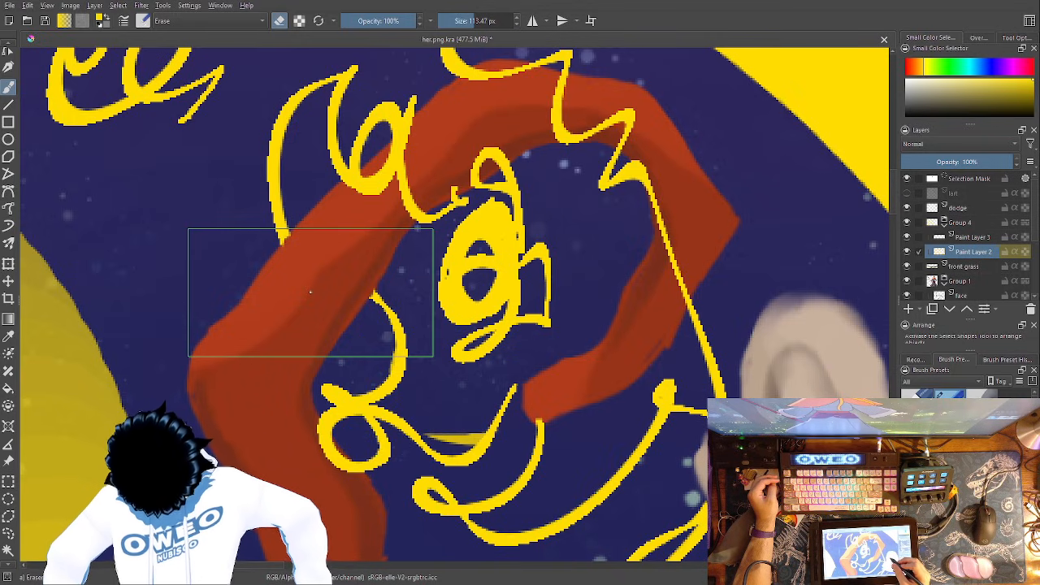
- Extend the thin yellow loop up to the tip of the staff's crook with the Experimental brush at 1 px
{"action": "right_click", "coordinate": [681, 317]}
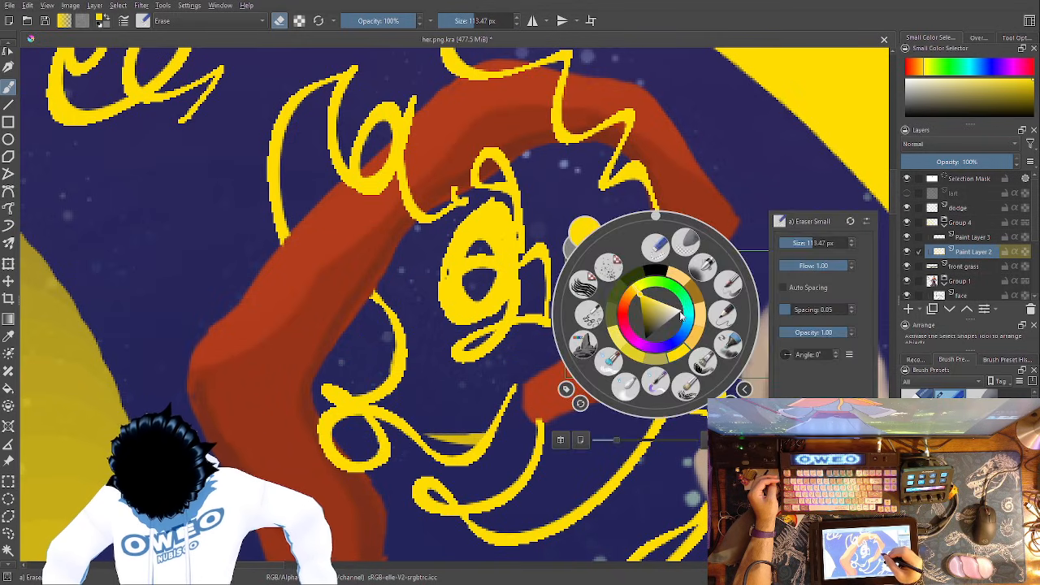
{"action": "left_click", "coordinate": [588, 316]}
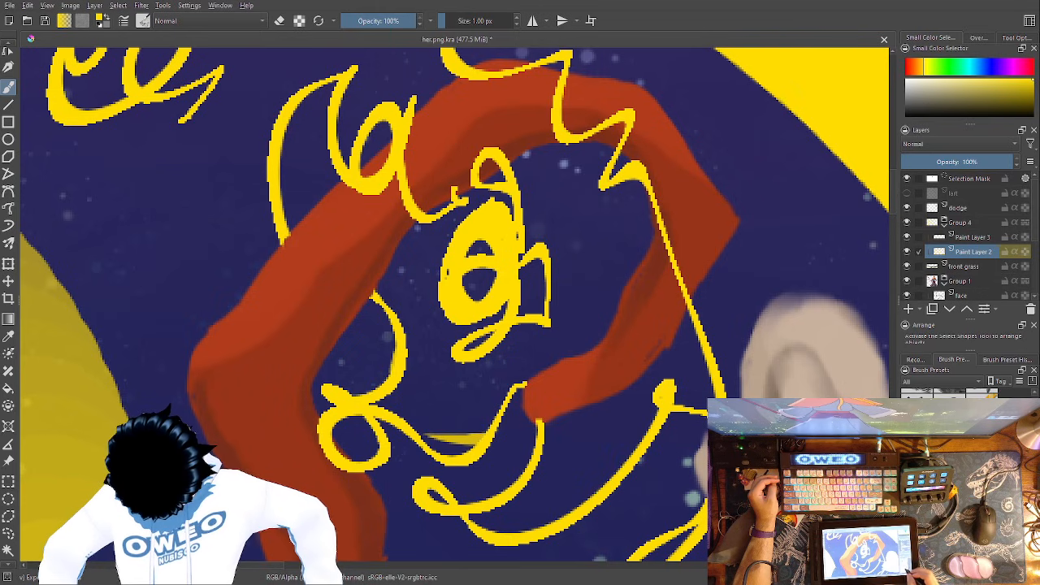
- Try adding thin curved yellow lines between the arched ribbon's pointed end and the neighbouring ribbon that rises to the hair
{"action": "key", "text": "minus"}
{"action": "key", "text": "minus"}
{"action": "key", "text": "minus"}
{"action": "key", "text": "minus"}
{"action": "key", "text": "minus"}
{"action": "key", "text": "plus"}
{"action": "key", "text": "plus"}
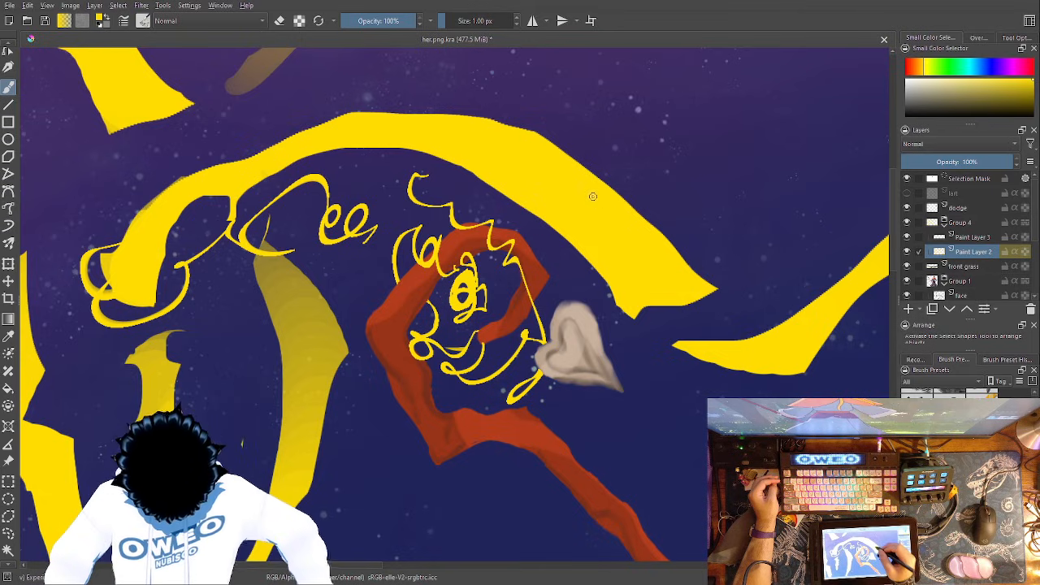
{"action": "left_click_drag", "start_coordinate": [693, 301], "coordinate": [748, 342]}
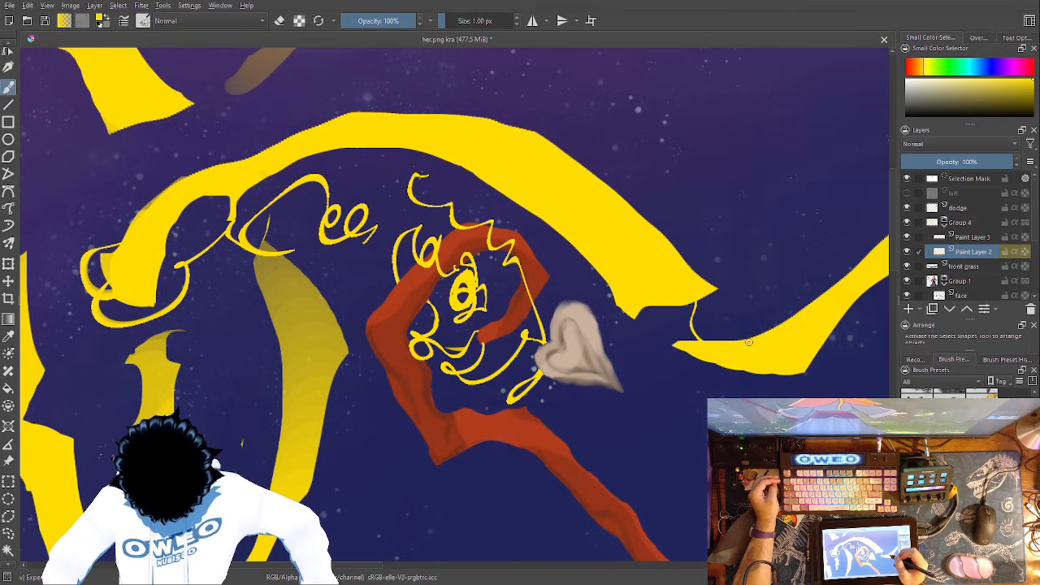
{"action": "left_click_drag", "start_coordinate": [756, 307], "coordinate": [654, 195]}
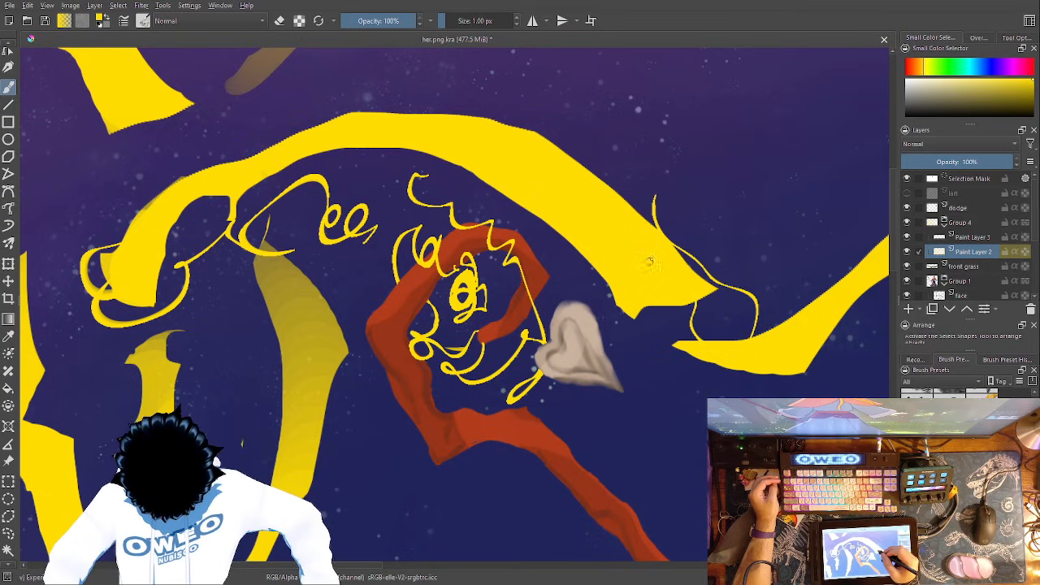
{"action": "key", "text": "1"}
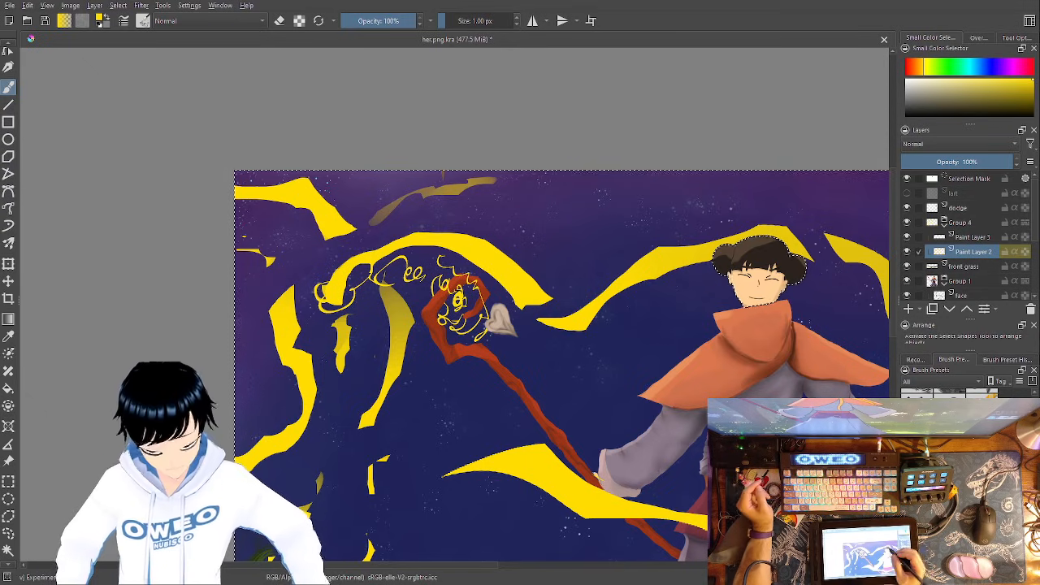
- Thin the yellow ribbon in the upper sky corner and the wavy ribbon below it with Eraser Small
{"action": "right_click", "coordinate": [655, 325]}
{"action": "left_click", "coordinate": [652, 252]}
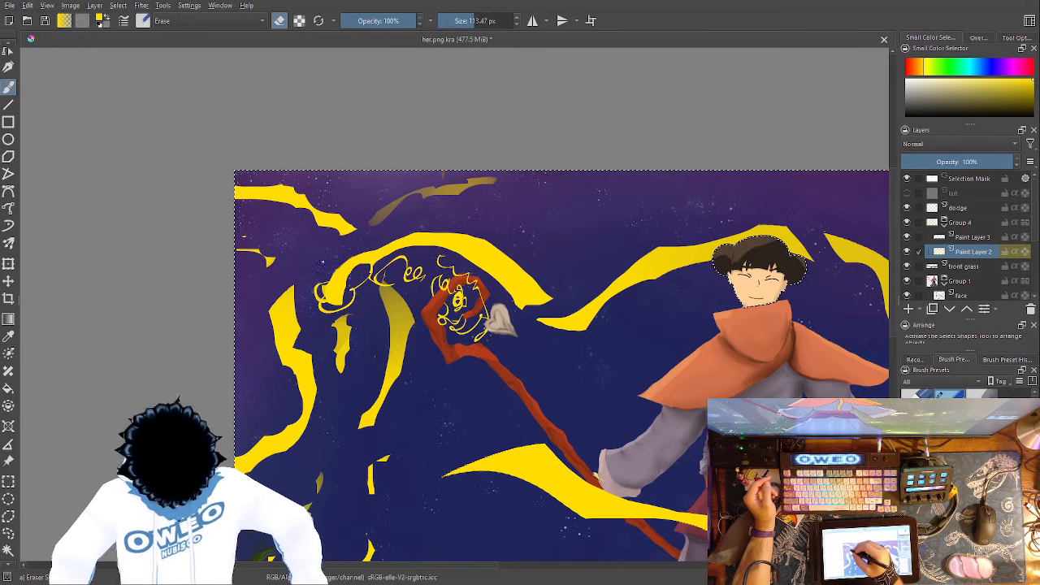
{"action": "right_click", "coordinate": [332, 247]}
{"action": "left_click", "coordinate": [336, 444]}
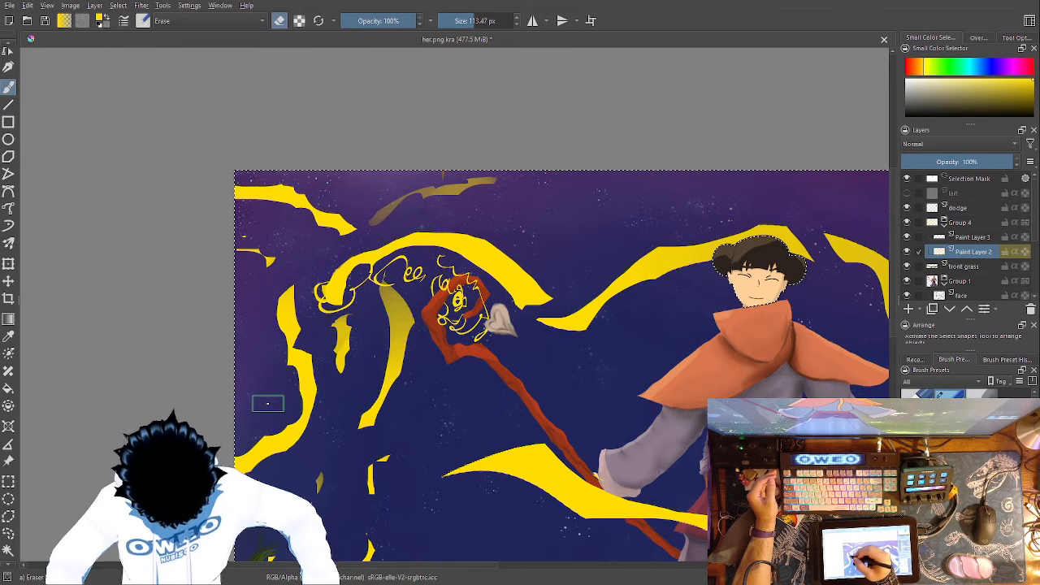
- Erase the yellow ribbon covering the character's outstretched open hand with Eraser Small
{"action": "left_click_drag", "start_coordinate": [576, 310], "coordinate": [573, 164]}
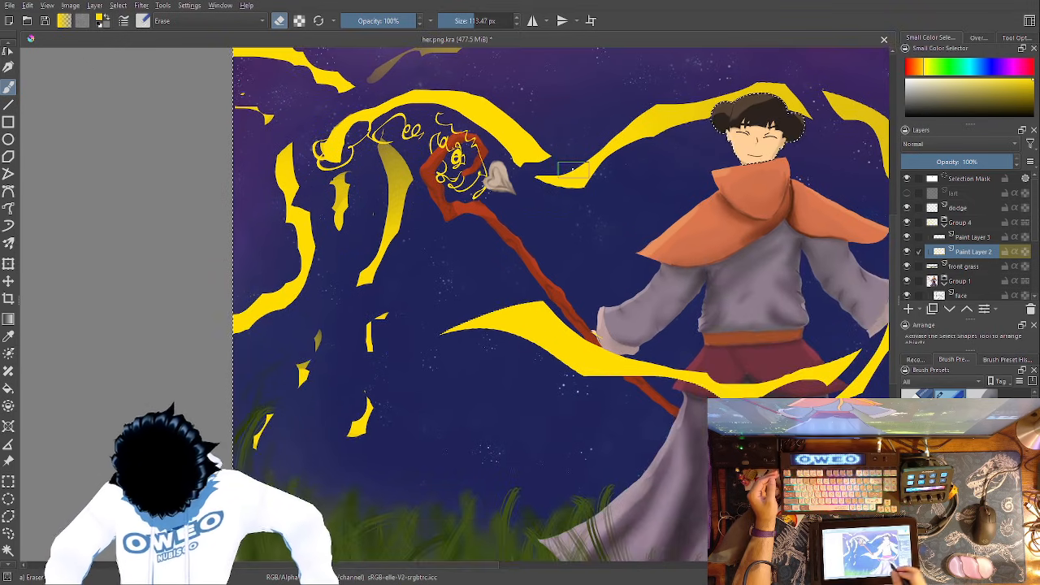
{"action": "left_click_drag", "start_coordinate": [699, 394], "coordinate": [555, 446]}
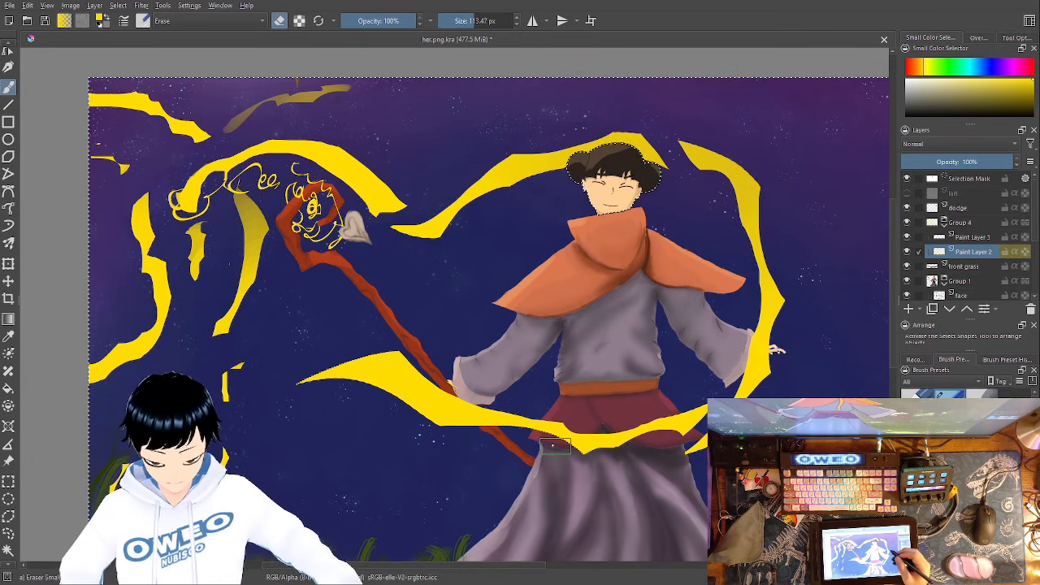
{"action": "right_click", "coordinate": [653, 358]}
{"action": "left_click", "coordinate": [795, 172]}
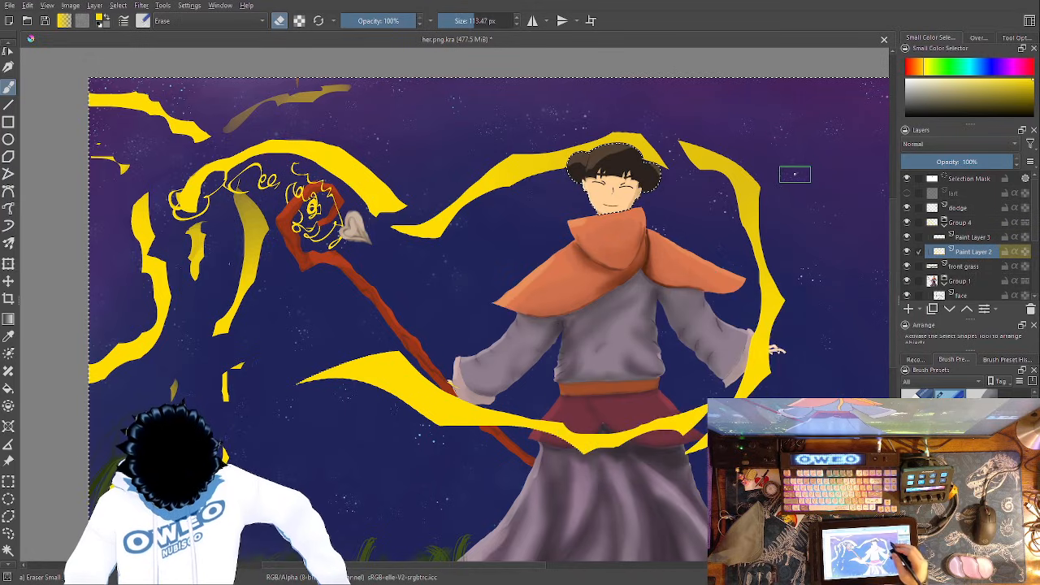
{"action": "key", "text": "ctrl+minus"}
{"action": "key", "text": "ctrl+minus"}
{"action": "key", "text": "ctrl+plus"}
{"action": "key", "text": "ctrl+plus"}
{"action": "key", "text": "ctrl+plus"}
{"action": "key", "text": "ctrl+plus"}
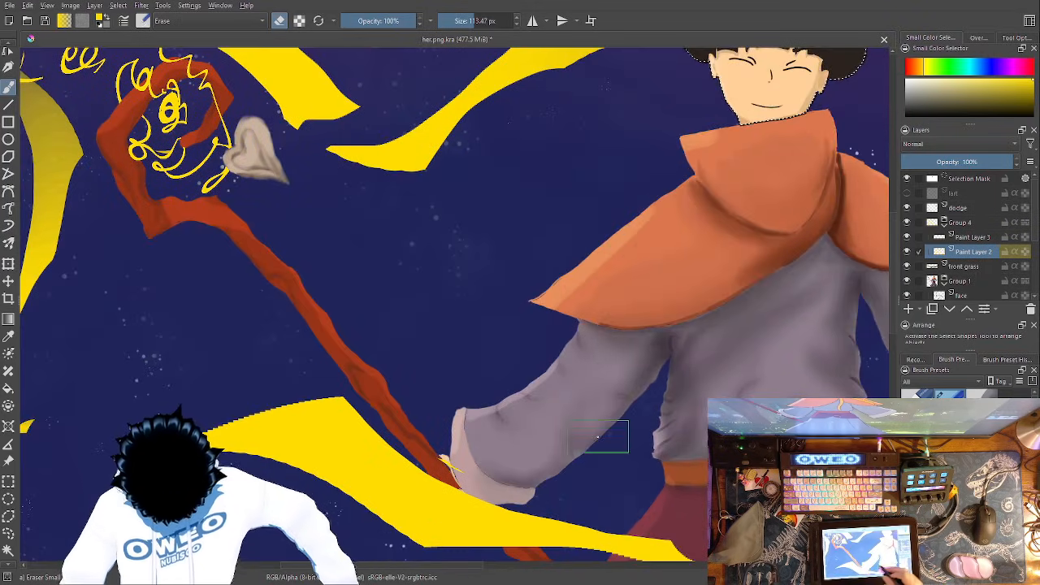
{"action": "left_click_drag", "start_coordinate": [606, 437], "coordinate": [208, 450]}
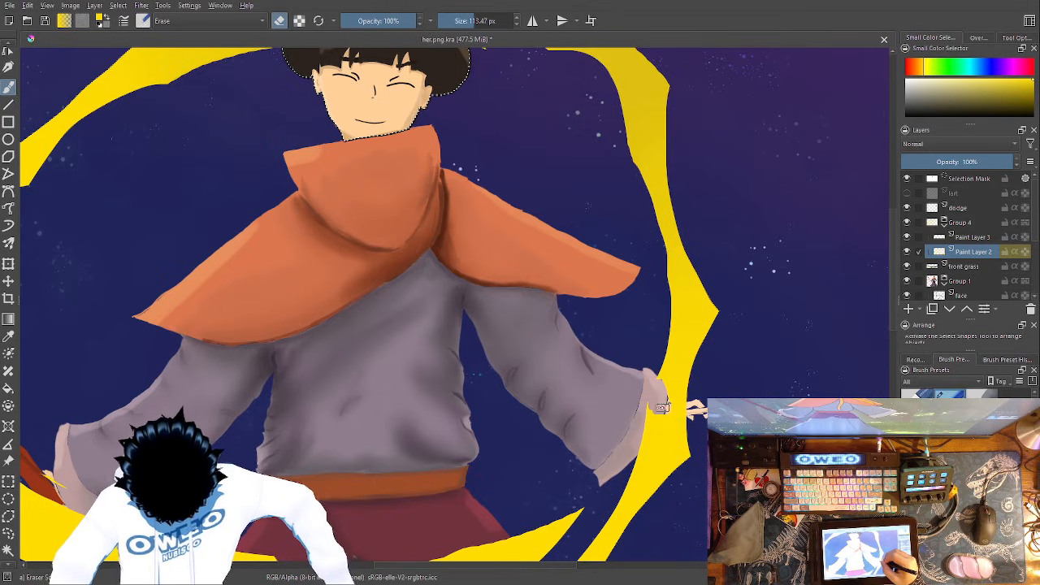
{"action": "mouse_move", "coordinate": [663, 404]}
{"action": "left_mouse_down"}
{"action": "mouse_move", "coordinate": [641, 439]}
{"action": "mouse_move", "coordinate": [663, 399]}
{"action": "mouse_move", "coordinate": [673, 411]}
{"action": "mouse_move", "coordinate": [676, 403]}
{"action": "mouse_move", "coordinate": [671, 422]}
{"action": "mouse_move", "coordinate": [690, 426]}
{"action": "mouse_move", "coordinate": [682, 435]}
{"action": "mouse_move", "coordinate": [696, 429]}
{"action": "mouse_move", "coordinate": [675, 395]}
{"action": "left_mouse_up"}
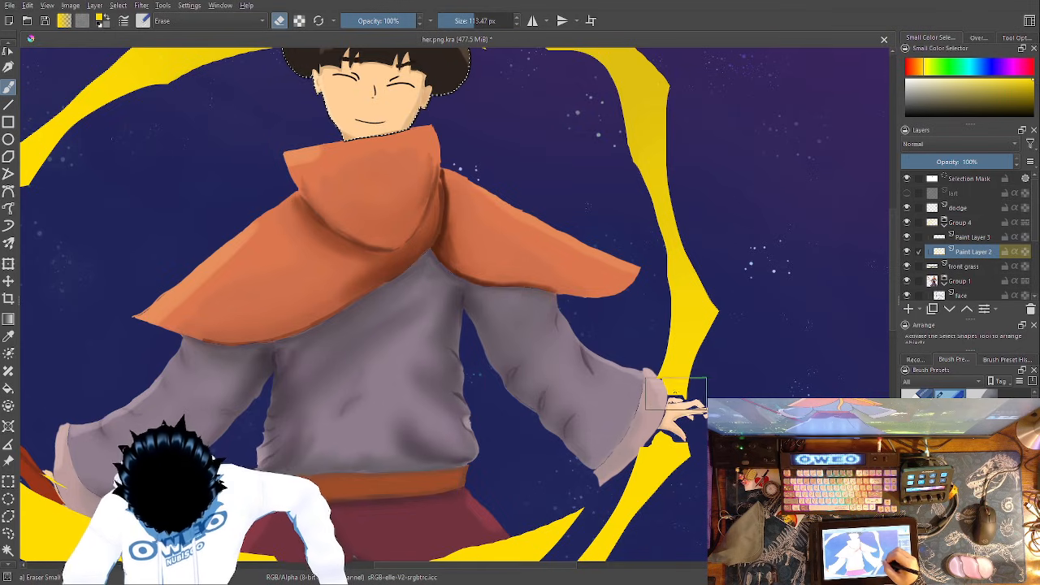
{"action": "right_click", "coordinate": [657, 370]}
{"action": "left_click", "coordinate": [735, 203]}
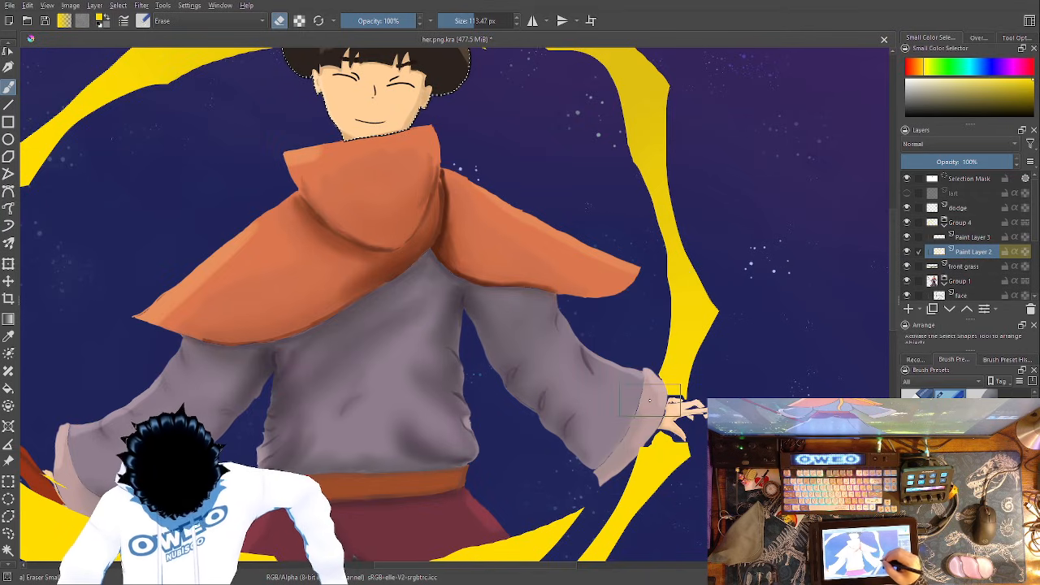
- Repaint yellow up to the cuff and around the thumb of the open hand with the Experimental brush at 1 px
{"action": "right_click", "coordinate": [650, 376]}
{"action": "left_click", "coordinate": [596, 384]}
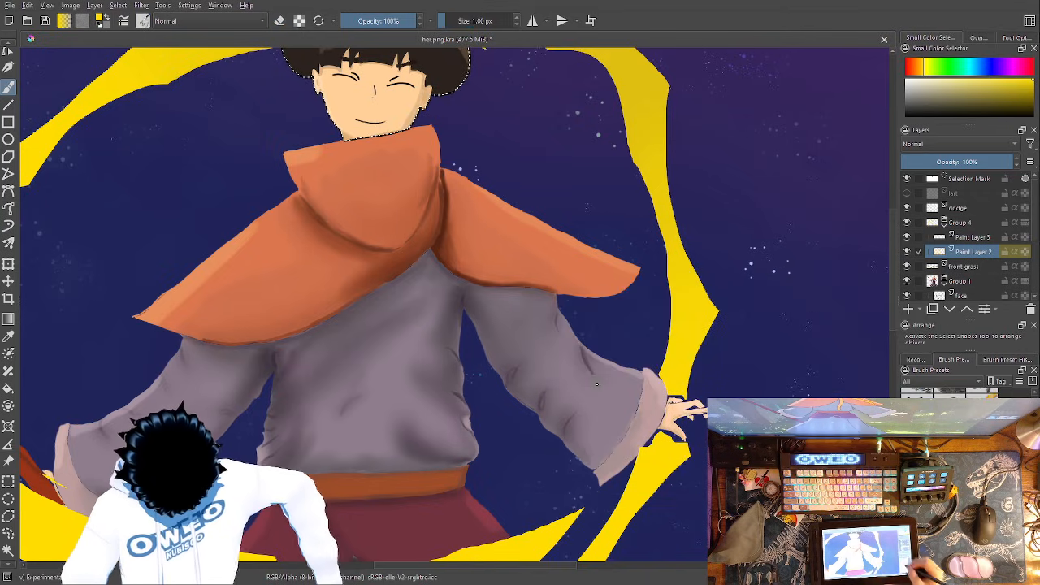
{"action": "key", "text": "ctrl+plus"}
{"action": "key", "text": "ctrl+plus"}
{"action": "key", "text": "ctrl+plus"}
{"action": "left_click_drag", "start_coordinate": [465, 386], "coordinate": [49, 152]}
{"action": "left_click_drag", "start_coordinate": [572, 307], "coordinate": [521, 248]}
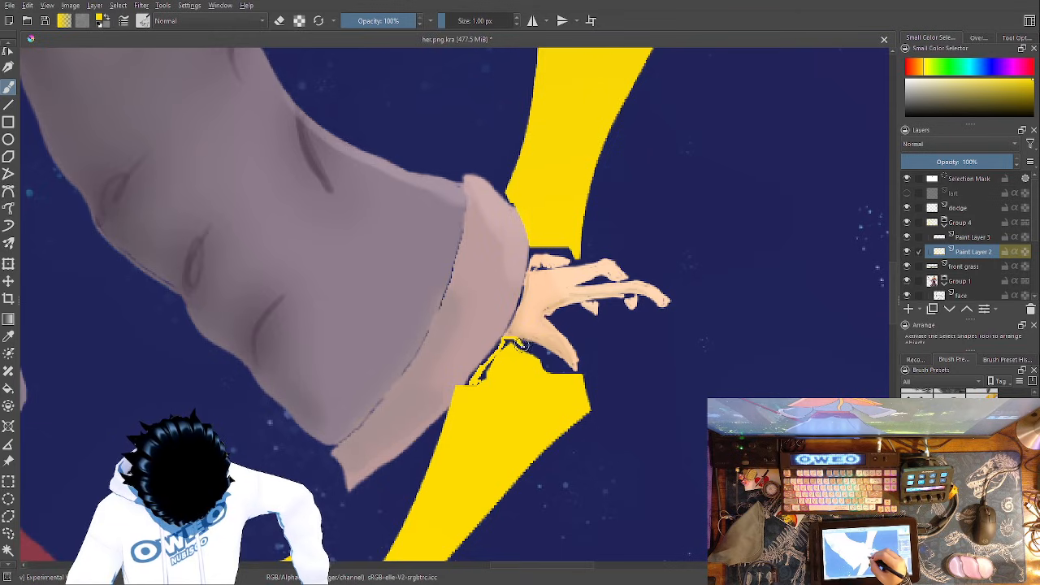
{"action": "mouse_move", "coordinate": [518, 345]}
{"action": "left_mouse_down"}
{"action": "mouse_move", "coordinate": [571, 378]}
{"action": "mouse_move", "coordinate": [583, 372]}
{"action": "mouse_move", "coordinate": [575, 307]}
{"action": "mouse_move", "coordinate": [550, 318]}
{"action": "mouse_move", "coordinate": [577, 351]}
{"action": "mouse_move", "coordinate": [553, 370]}
{"action": "left_mouse_up"}
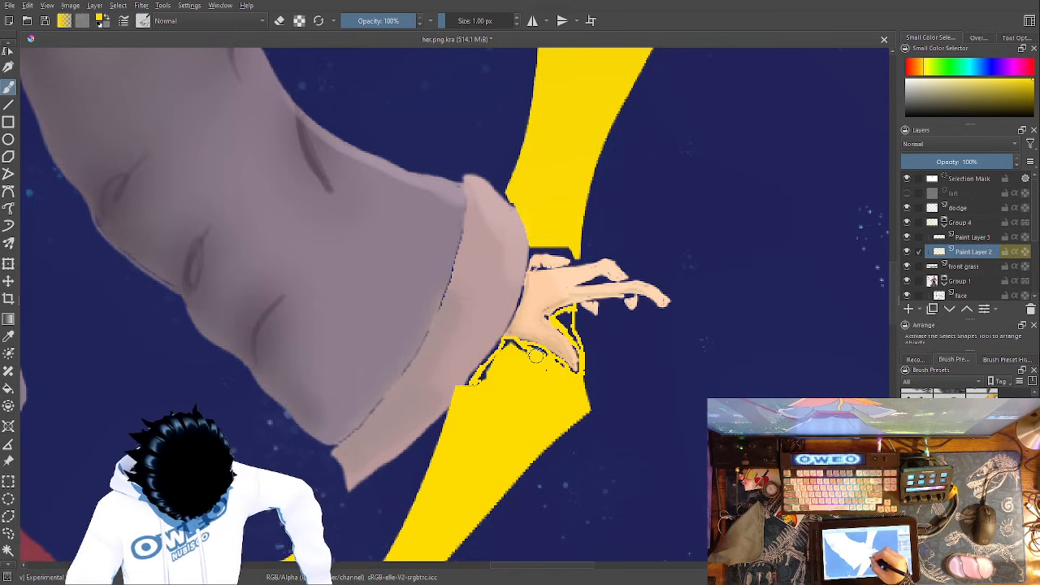
{"action": "left_click_drag", "start_coordinate": [505, 346], "coordinate": [486, 366]}
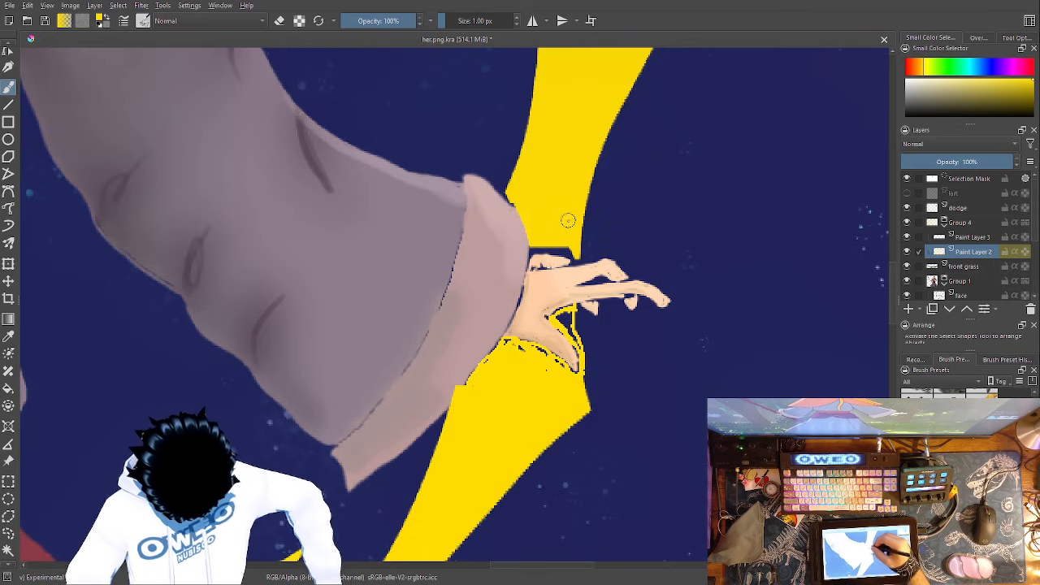
- Fill the small unpainted specks in the yellow ribbon below the cuff and thumb with the Pencil-2 brush at 3.43 px
{"action": "right_click", "coordinate": [590, 258]}
{"action": "left_click", "coordinate": [658, 260]}
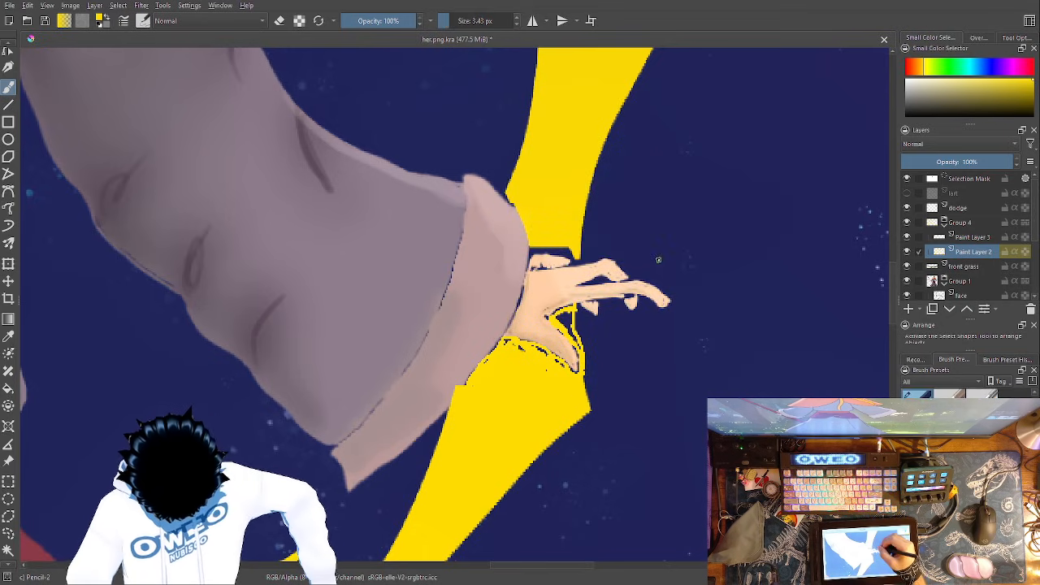
{"action": "key", "text": "ctrl+minus"}
{"action": "key", "text": "ctrl+minus"}
{"action": "key", "text": "ctrl+plus"}
{"action": "key", "text": "ctrl+plus"}
{"action": "key", "text": "ctrl+plus"}
{"action": "key", "text": "ctrl+minus"}
{"action": "key", "text": "ctrl+plus"}
{"action": "key", "text": "ctrl+plus"}
{"action": "key", "text": "ctrl+plus"}
{"action": "key", "text": "ctrl+plus"}
{"action": "mouse_move", "coordinate": [674, 462]}
{"action": "left_mouse_down"}
{"action": "mouse_move", "coordinate": [671, 304]}
{"action": "mouse_move", "coordinate": [606, 333]}
{"action": "mouse_move", "coordinate": [524, 418]}
{"action": "mouse_move", "coordinate": [502, 467]}
{"action": "mouse_move", "coordinate": [512, 455]}
{"action": "left_mouse_up"}
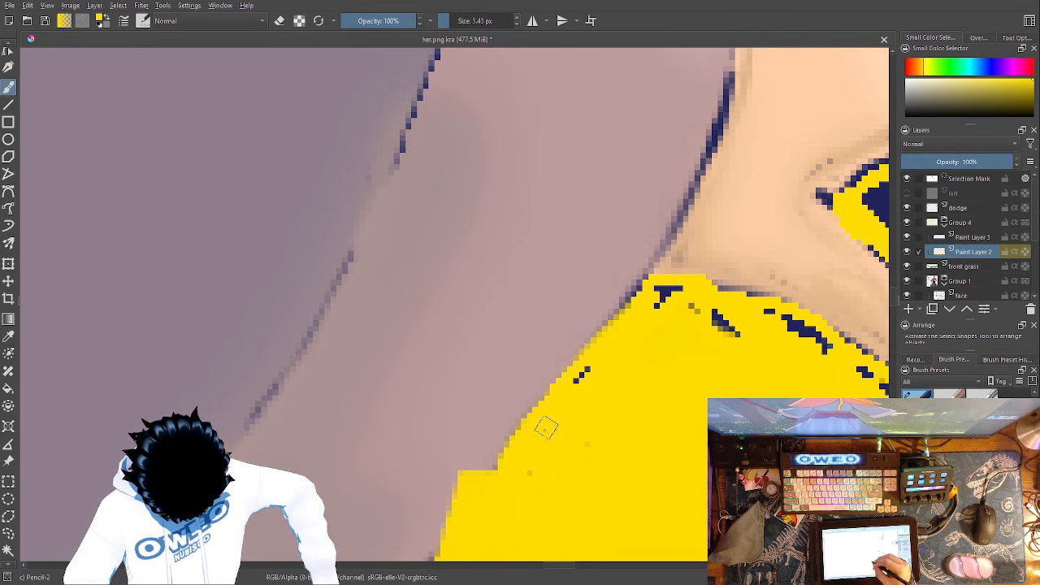
{"action": "mouse_move", "coordinate": [648, 317]}
{"action": "left_mouse_down"}
{"action": "mouse_move", "coordinate": [669, 296]}
{"action": "mouse_move", "coordinate": [654, 296]}
{"action": "mouse_move", "coordinate": [576, 379]}
{"action": "left_mouse_up"}
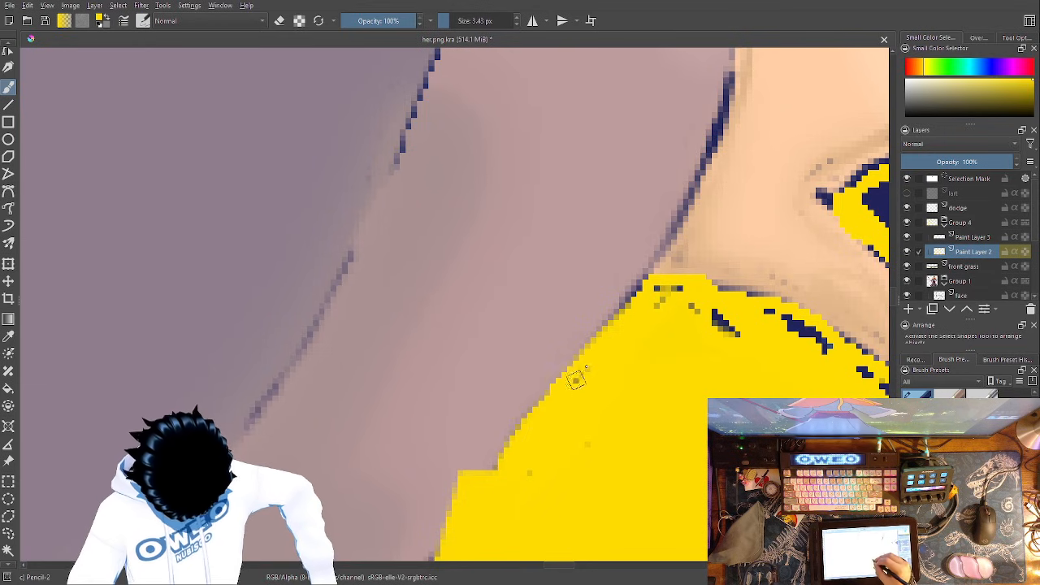
{"action": "mouse_move", "coordinate": [606, 443]}
{"action": "left_mouse_down"}
{"action": "mouse_move", "coordinate": [476, 460]}
{"action": "mouse_move", "coordinate": [394, 489]}
{"action": "left_mouse_up"}
{"action": "mouse_move", "coordinate": [562, 355]}
{"action": "left_mouse_down"}
{"action": "mouse_move", "coordinate": [632, 398]}
{"action": "mouse_move", "coordinate": [618, 390]}
{"action": "mouse_move", "coordinate": [683, 431]}
{"action": "mouse_move", "coordinate": [658, 419]}
{"action": "mouse_move", "coordinate": [701, 458]}
{"action": "mouse_move", "coordinate": [672, 450]}
{"action": "mouse_move", "coordinate": [636, 412]}
{"action": "mouse_move", "coordinate": [604, 455]}
{"action": "left_mouse_up"}
{"action": "mouse_move", "coordinate": [616, 415]}
{"action": "left_mouse_down"}
{"action": "mouse_move", "coordinate": [596, 373]}
{"action": "mouse_move", "coordinate": [568, 358]}
{"action": "mouse_move", "coordinate": [431, 334]}
{"action": "mouse_move", "coordinate": [485, 356]}
{"action": "mouse_move", "coordinate": [502, 381]}
{"action": "mouse_move", "coordinate": [457, 349]}
{"action": "mouse_move", "coordinate": [445, 356]}
{"action": "mouse_move", "coordinate": [582, 386]}
{"action": "left_mouse_up"}
{"action": "left_click_drag", "start_coordinate": [728, 393], "coordinate": [600, 243]}
- Fill the gap between the upper yellow ribbon and the hand's fingers with Pencil-2, following the cuff's edge
{"action": "mouse_move", "coordinate": [776, 235]}
{"action": "left_mouse_down"}
{"action": "mouse_move", "coordinate": [729, 199]}
{"action": "mouse_move", "coordinate": [663, 210]}
{"action": "mouse_move", "coordinate": [630, 235]}
{"action": "mouse_move", "coordinate": [659, 214]}
{"action": "mouse_move", "coordinate": [625, 240]}
{"action": "mouse_move", "coordinate": [631, 233]}
{"action": "mouse_move", "coordinate": [652, 256]}
{"action": "mouse_move", "coordinate": [656, 273]}
{"action": "mouse_move", "coordinate": [690, 284]}
{"action": "mouse_move", "coordinate": [659, 251]}
{"action": "mouse_move", "coordinate": [673, 229]}
{"action": "mouse_move", "coordinate": [692, 228]}
{"action": "mouse_move", "coordinate": [696, 320]}
{"action": "mouse_move", "coordinate": [705, 325]}
{"action": "mouse_move", "coordinate": [694, 305]}
{"action": "mouse_move", "coordinate": [725, 369]}
{"action": "mouse_move", "coordinate": [697, 286]}
{"action": "mouse_move", "coordinate": [709, 311]}
{"action": "left_mouse_up"}
{"action": "mouse_move", "coordinate": [709, 87]}
{"action": "left_mouse_down"}
{"action": "mouse_move", "coordinate": [720, 316]}
{"action": "mouse_move", "coordinate": [680, 384]}
{"action": "left_mouse_up"}
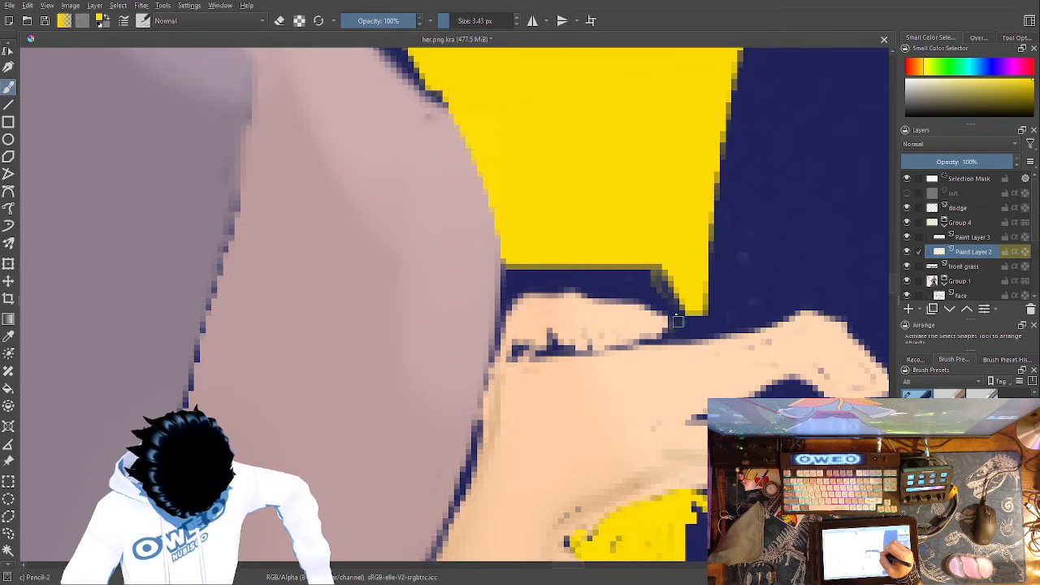
{"action": "mouse_move", "coordinate": [662, 313]}
{"action": "left_mouse_down"}
{"action": "mouse_move", "coordinate": [557, 286]}
{"action": "mouse_move", "coordinate": [506, 290]}
{"action": "mouse_move", "coordinate": [496, 315]}
{"action": "mouse_move", "coordinate": [509, 261]}
{"action": "mouse_move", "coordinate": [523, 296]}
{"action": "mouse_move", "coordinate": [545, 270]}
{"action": "mouse_move", "coordinate": [693, 291]}
{"action": "mouse_move", "coordinate": [690, 278]}
{"action": "mouse_move", "coordinate": [672, 279]}
{"action": "mouse_move", "coordinate": [679, 315]}
{"action": "mouse_move", "coordinate": [654, 275]}
{"action": "mouse_move", "coordinate": [653, 293]}
{"action": "mouse_move", "coordinate": [607, 270]}
{"action": "mouse_move", "coordinate": [578, 282]}
{"action": "mouse_move", "coordinate": [527, 272]}
{"action": "mouse_move", "coordinate": [599, 279]}
{"action": "mouse_move", "coordinate": [634, 294]}
{"action": "left_mouse_up"}
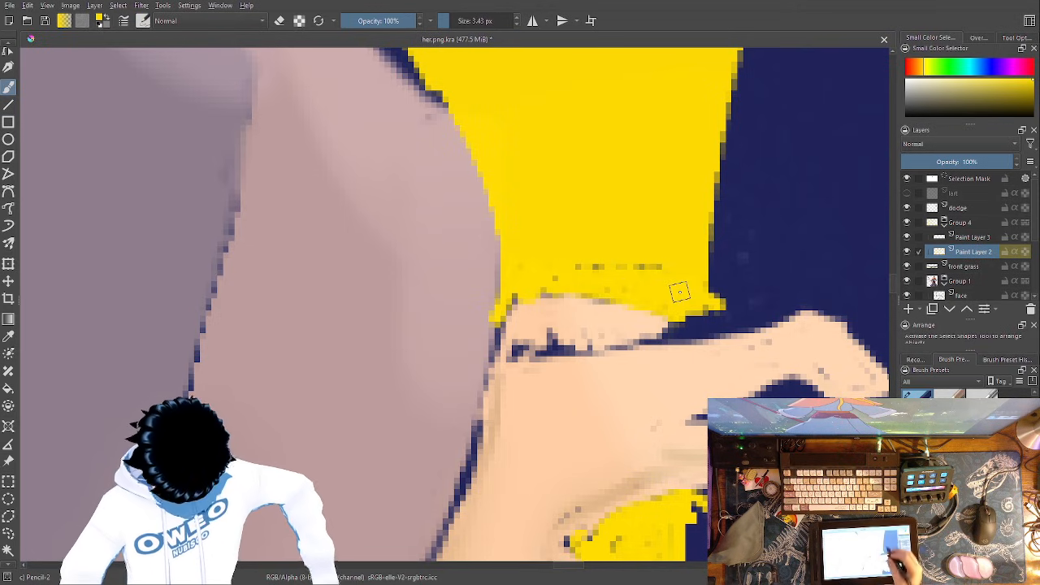
{"action": "left_click_drag", "start_coordinate": [593, 200], "coordinate": [706, 498]}
{"action": "mouse_move", "coordinate": [514, 348]}
{"action": "left_mouse_down"}
{"action": "mouse_move", "coordinate": [555, 402]}
{"action": "mouse_move", "coordinate": [525, 376]}
{"action": "mouse_move", "coordinate": [543, 386]}
{"action": "mouse_move", "coordinate": [524, 360]}
{"action": "mouse_move", "coordinate": [565, 414]}
{"action": "left_mouse_up"}
- Activate the base layer in Group 1 and sample the skin colour from the hand
{"action": "key", "text": "ctrl+minus"}
{"action": "key", "text": "ctrl+minus"}
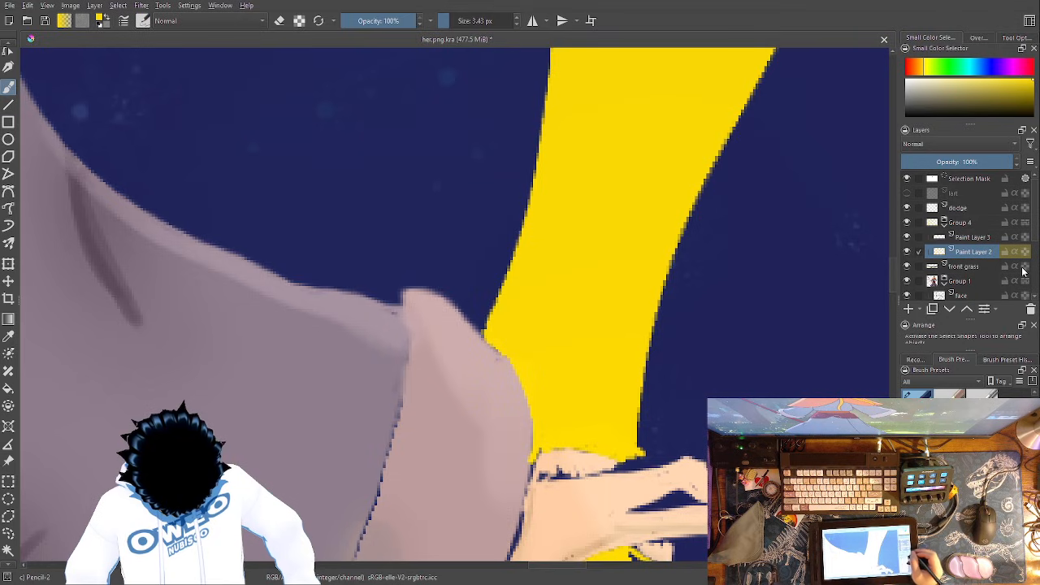
{"action": "scroll", "coordinate": [1034, 231], "scroll_direction": "down", "scroll_amount": 4}
{"action": "left_click", "coordinate": [983, 256]}
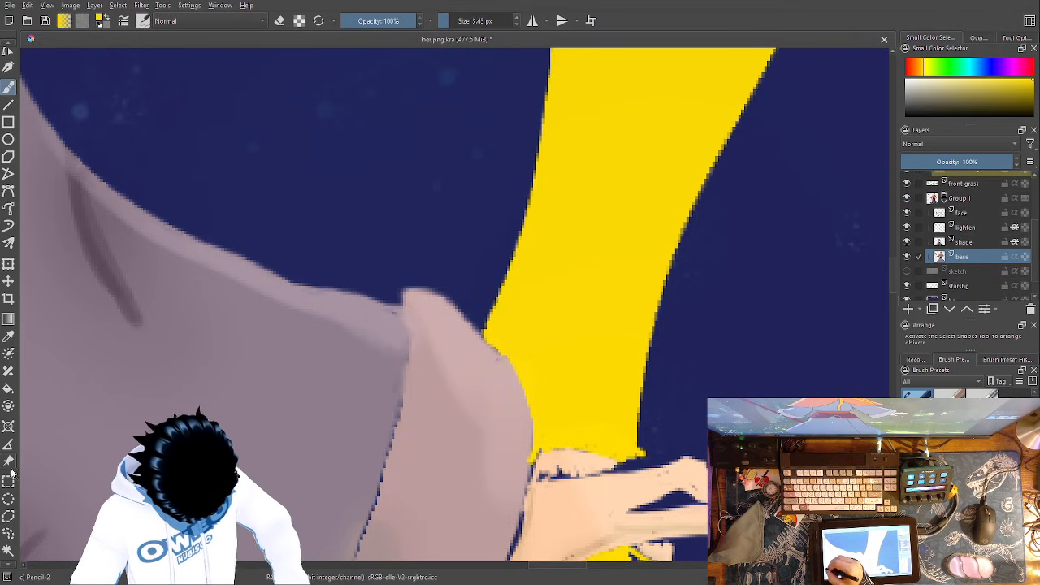
{"action": "left_click", "coordinate": [10, 335]}
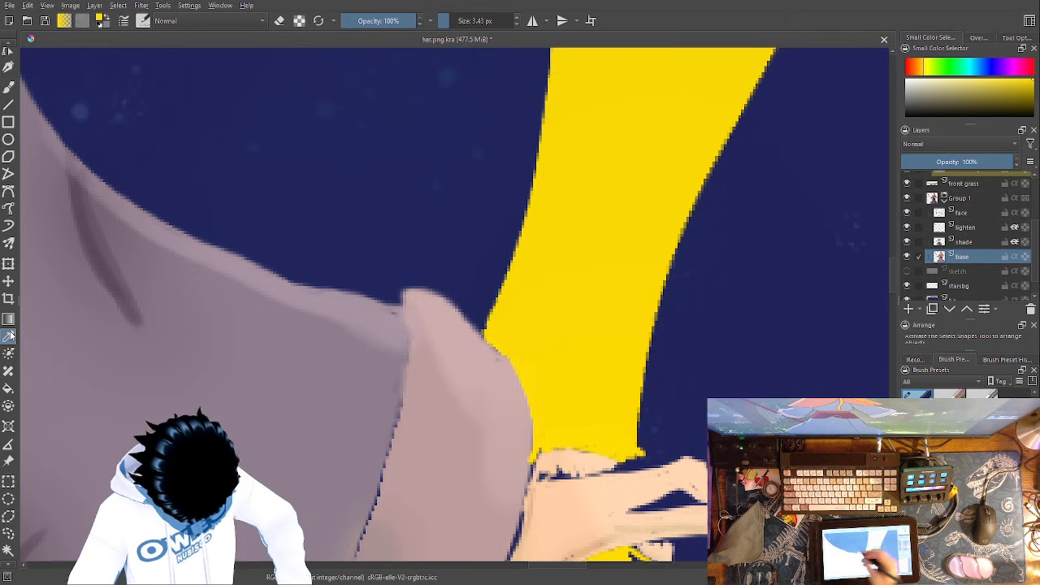
{"action": "left_click", "coordinate": [569, 454]}
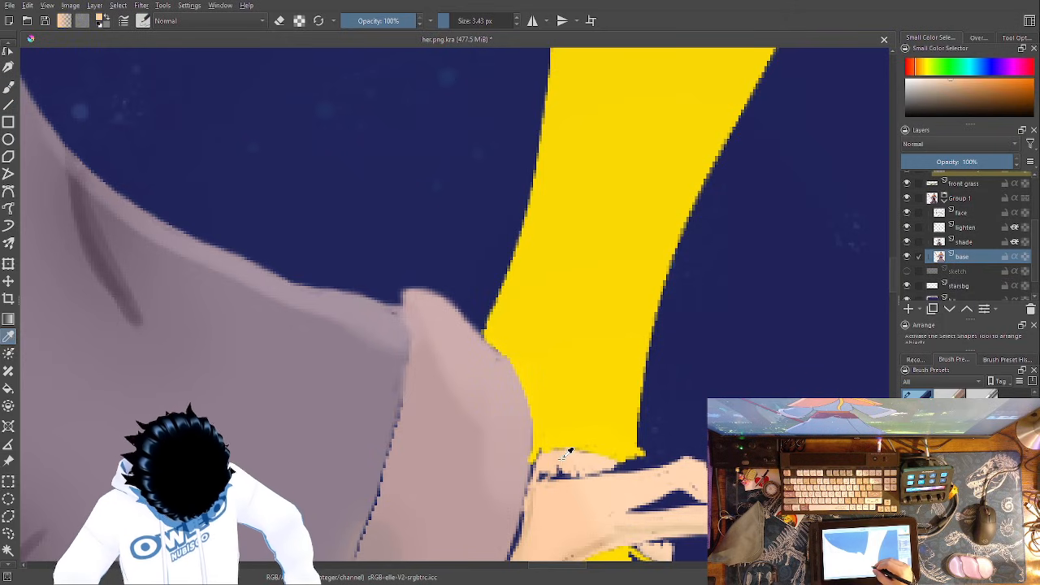
- Fill the dark gap along the hand's upper edge with a slightly adjusted skin tone on the base layer, using the Pencil-2 brush
{"action": "left_click", "coordinate": [10, 85]}
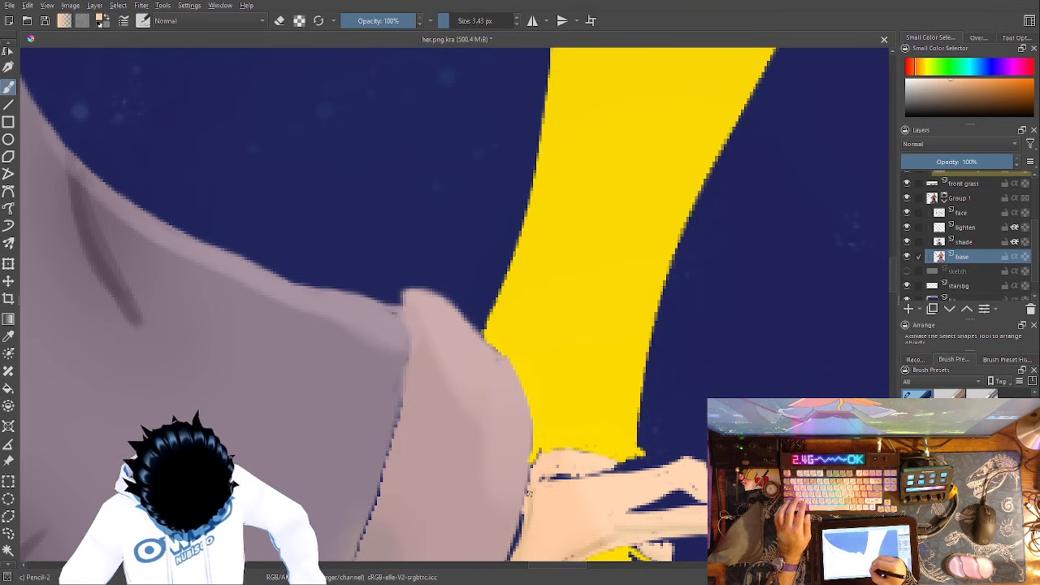
{"action": "left_click_drag", "start_coordinate": [508, 540], "coordinate": [562, 348]}
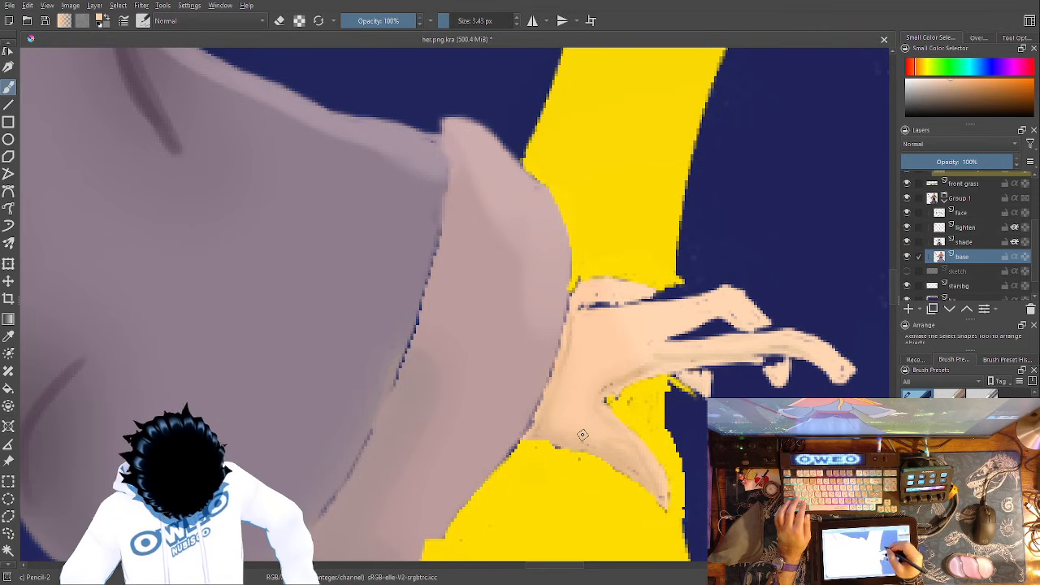
{"action": "right_click", "coordinate": [624, 380]}
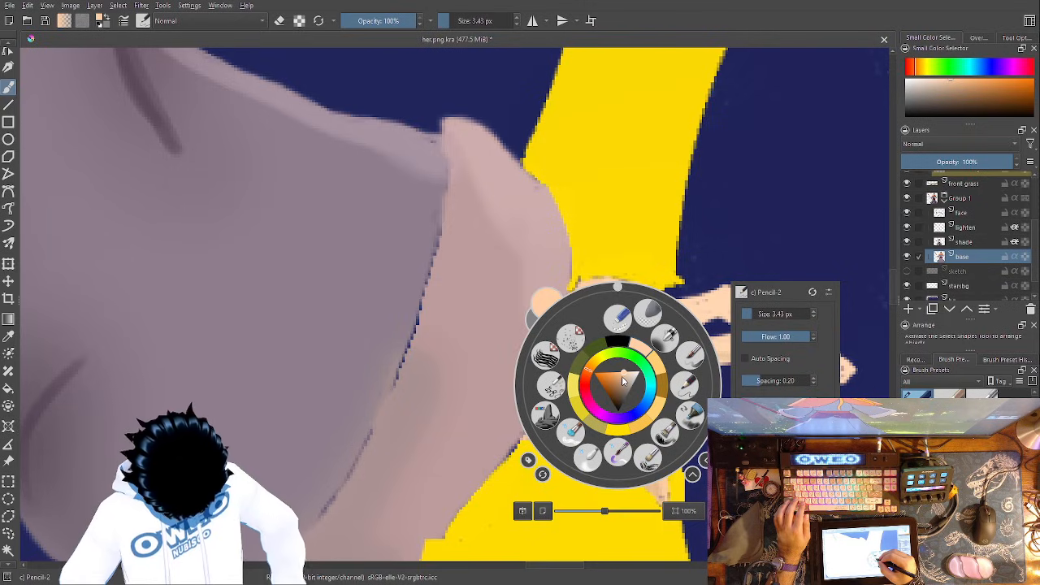
{"action": "left_click", "coordinate": [624, 380]}
{"action": "left_click", "coordinate": [710, 254]}
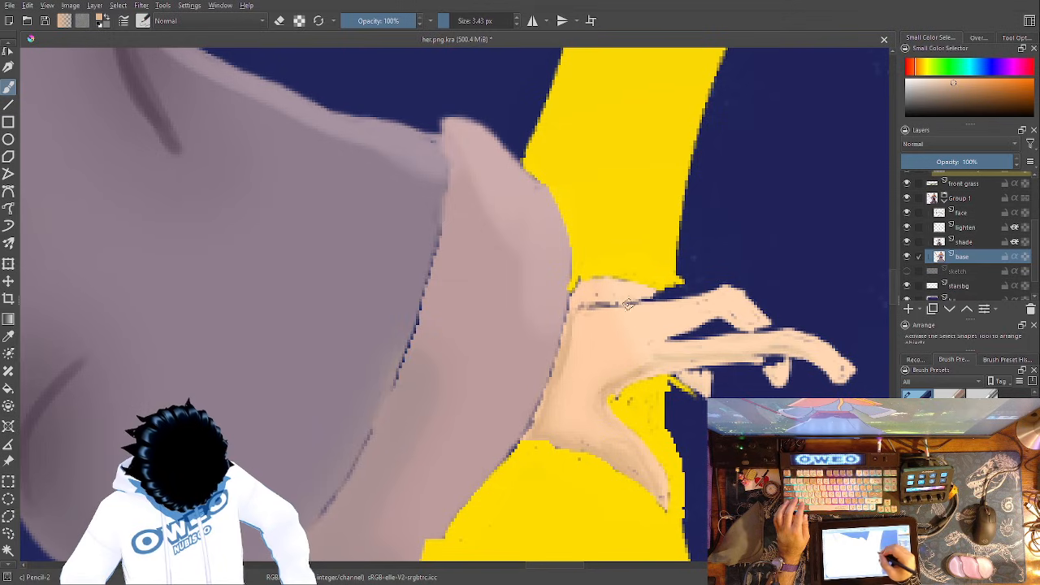
{"action": "left_click_drag", "start_coordinate": [611, 307], "coordinate": [618, 307]}
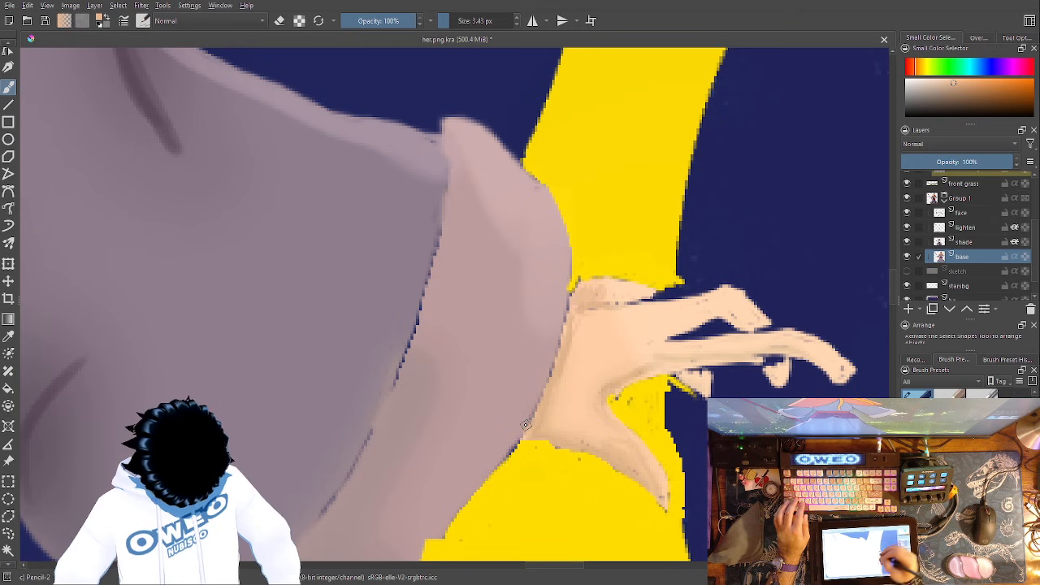
- Switch to the Eraser Small brush and activate Paint Layer 2 inside Group 4
{"action": "key", "text": "minus"}
{"action": "key", "text": "minus"}
{"action": "key", "text": "minus"}
{"action": "key", "text": "minus"}
{"action": "key", "text": "minus"}
{"action": "key", "text": "minus"}
{"action": "key", "text": "minus"}
{"action": "key", "text": "minus"}
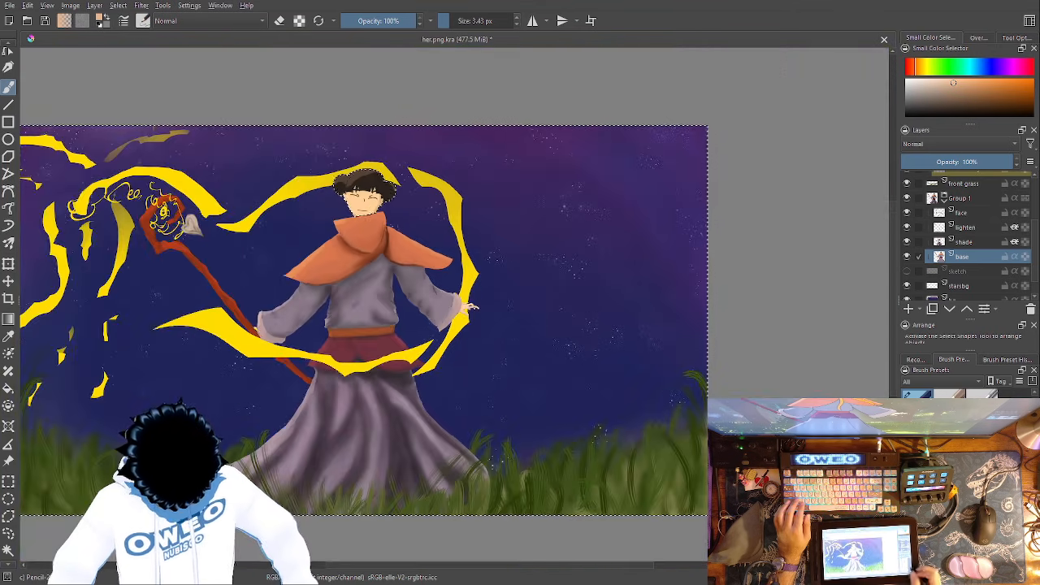
{"action": "left_click_drag", "start_coordinate": [455, 285], "coordinate": [598, 343]}
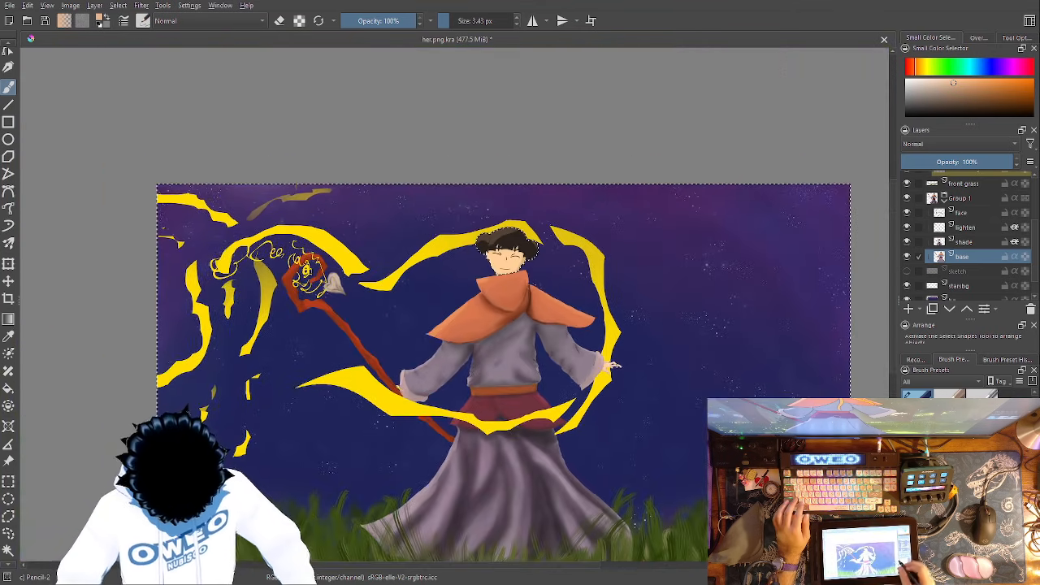
{"action": "left_click", "coordinate": [976, 180]}
{"action": "scroll", "coordinate": [1034, 245], "scroll_direction": "up", "scroll_amount": 1}
{"action": "scroll", "coordinate": [1033, 245], "scroll_direction": "up", "scroll_amount": 3}
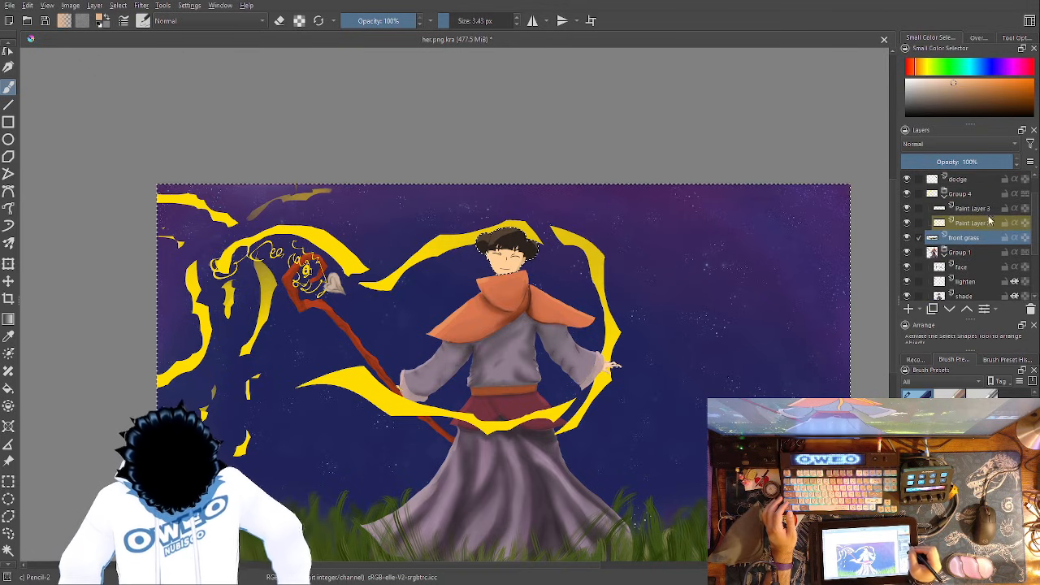
{"action": "left_click", "coordinate": [989, 209]}
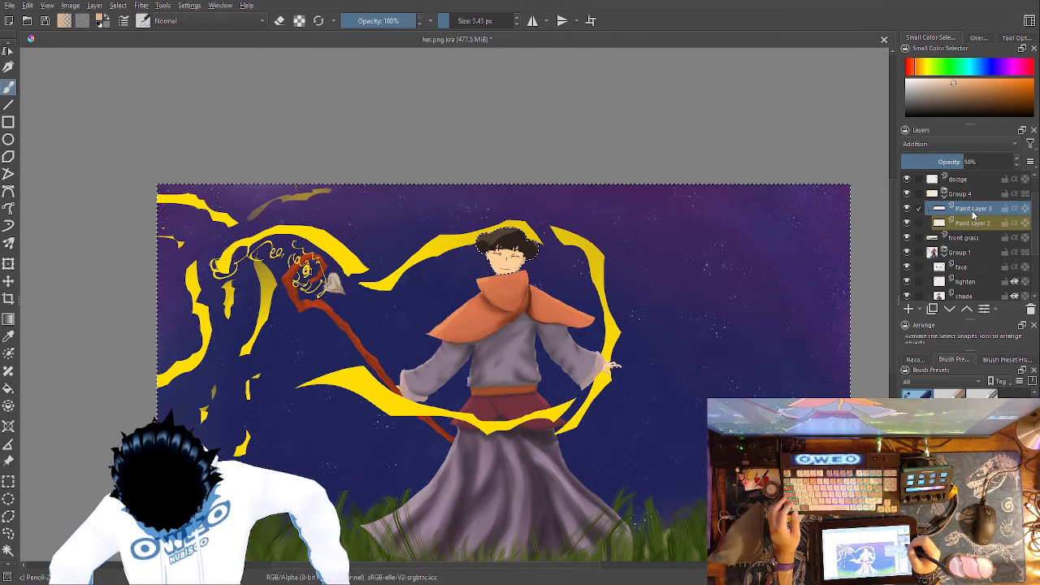
{"action": "right_click", "coordinate": [461, 314]}
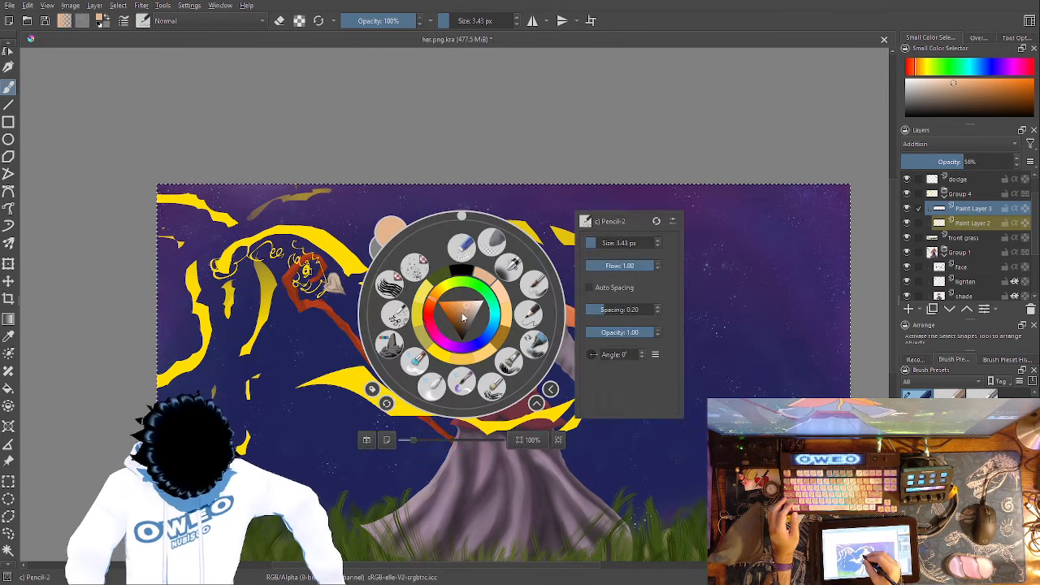
{"action": "left_click", "coordinate": [463, 246]}
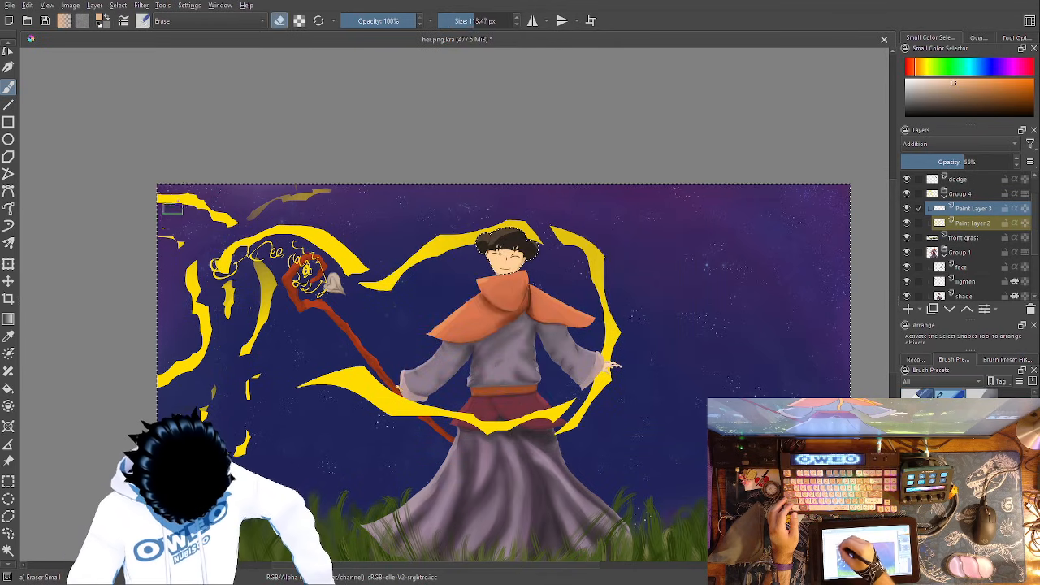
{"action": "left_click", "coordinate": [968, 225]}
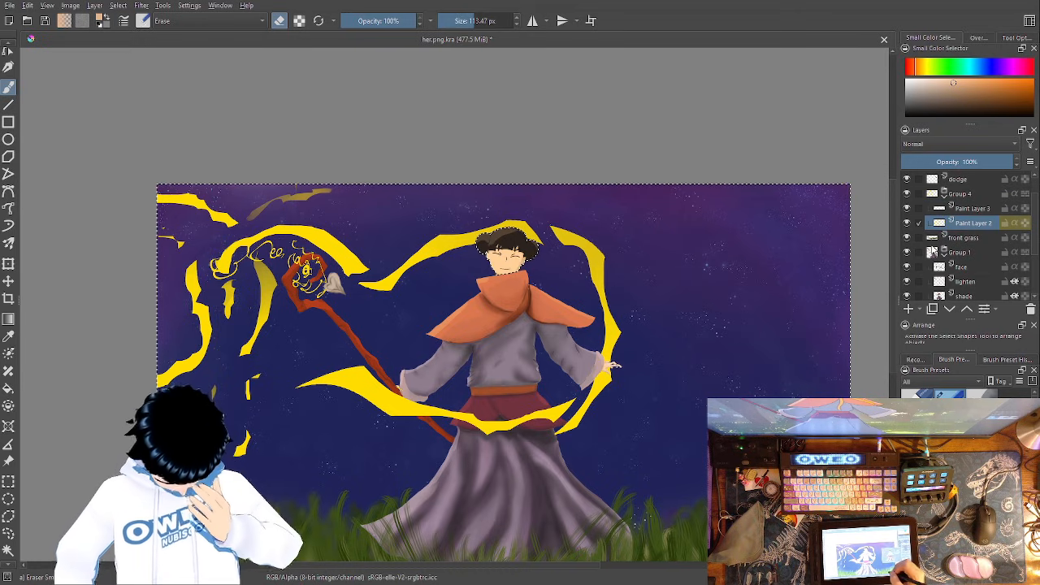
- Try the Burn, Addition and Multiply blending modes on Paint Layer 2, and return it to Normal
{"action": "right_click", "coordinate": [701, 360]}
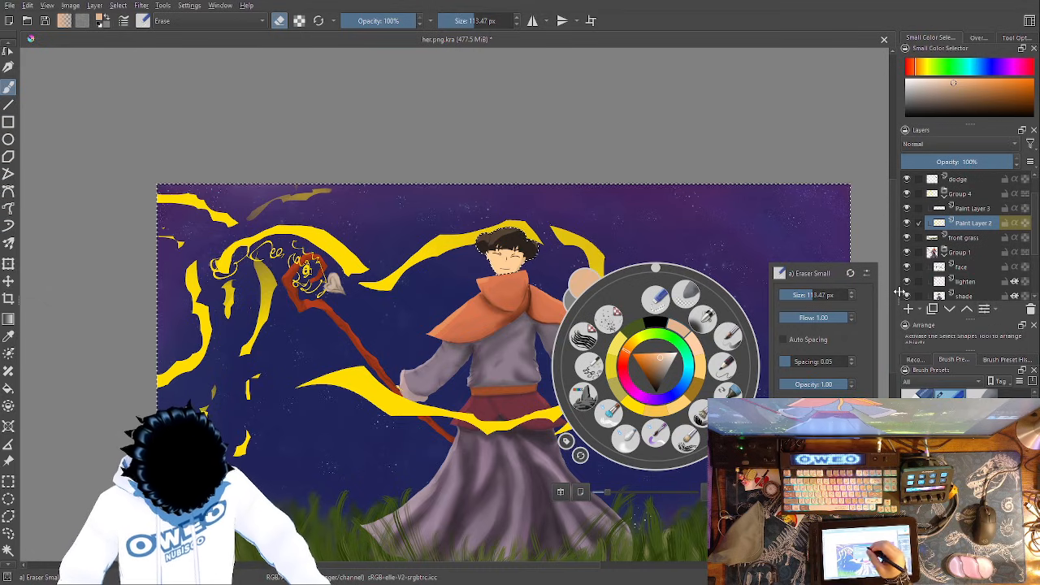
{"action": "key", "text": "alt+shift+b"}
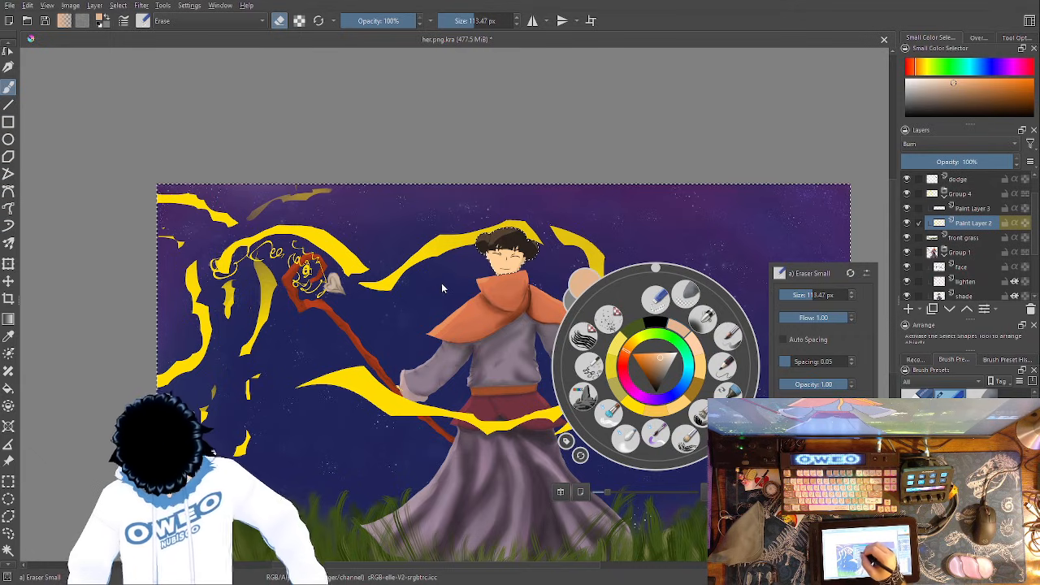
{"action": "key", "text": "alt+shift+w"}
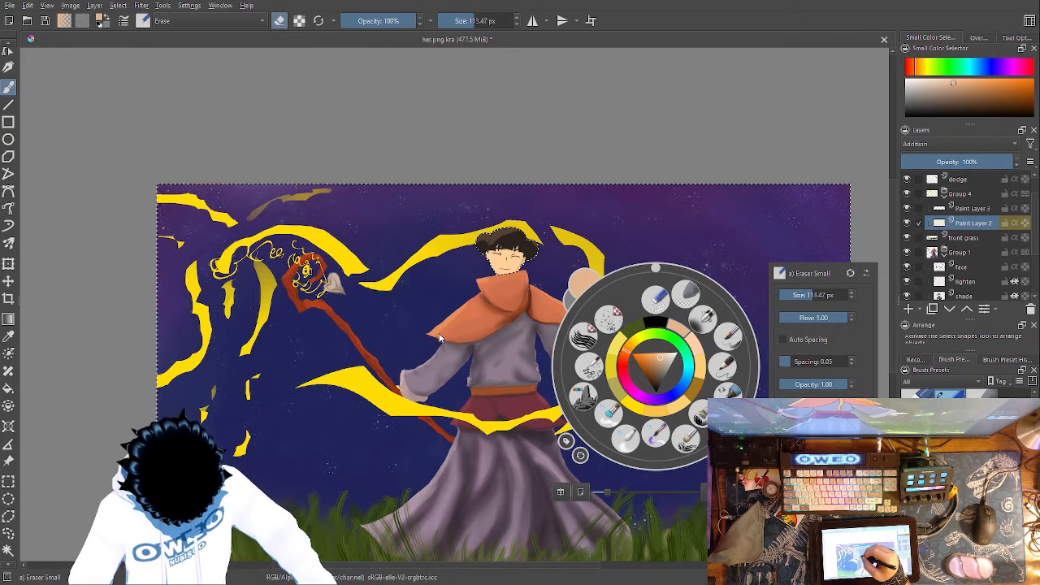
{"action": "key", "text": "alt+shift+m"}
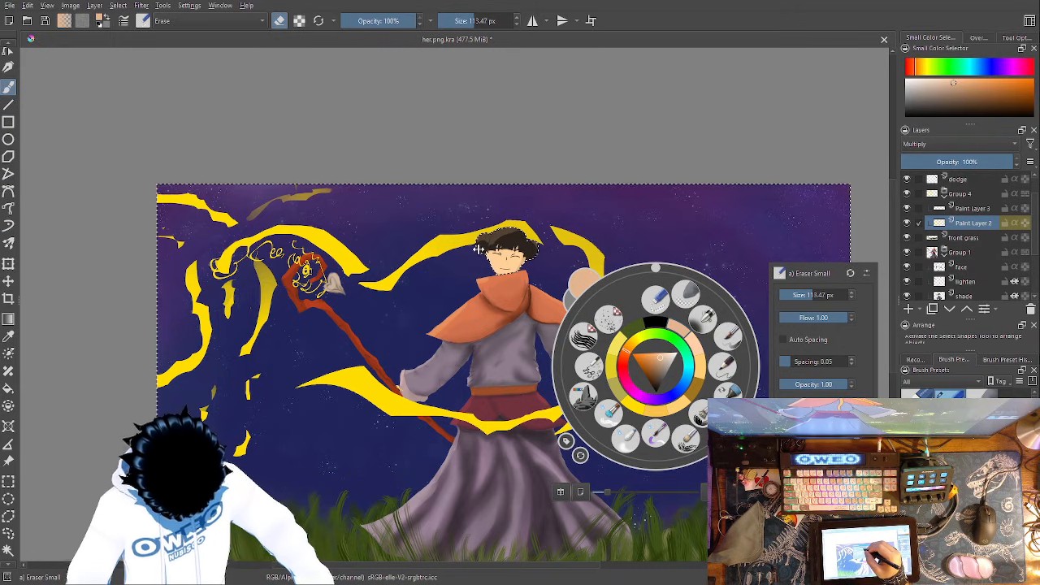
{"action": "key", "text": "alt+shift+n"}
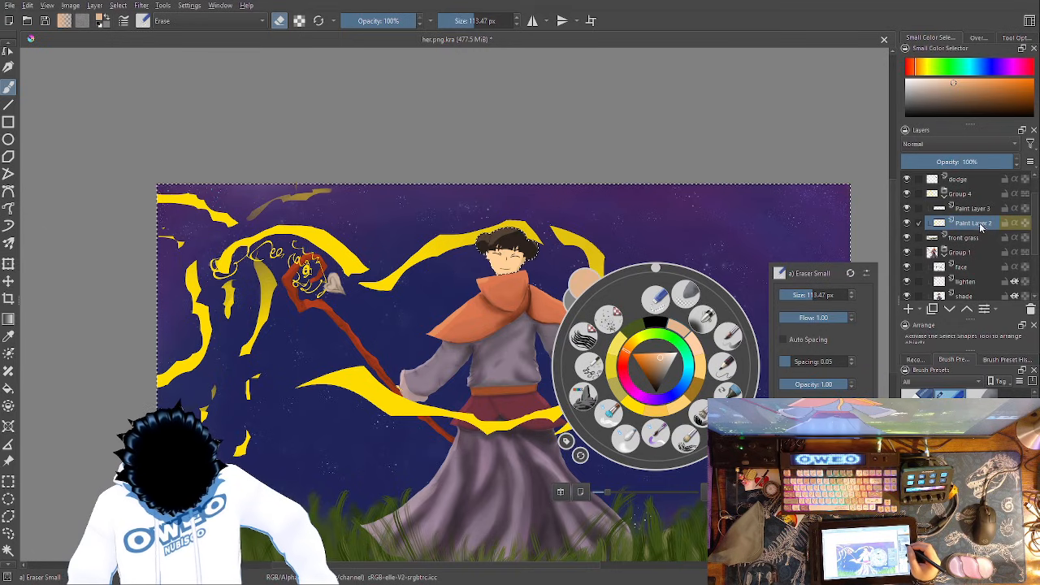
- Close the brush palette and clear the active selection around the canvas and hair
{"action": "left_click", "coordinate": [836, 234]}
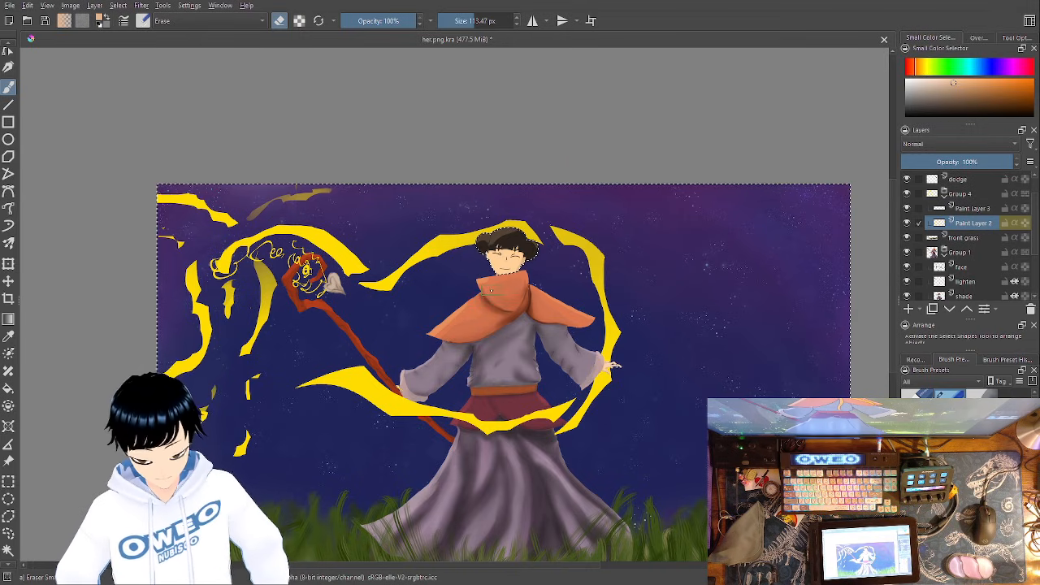
{"action": "left_click", "coordinate": [133, 29]}
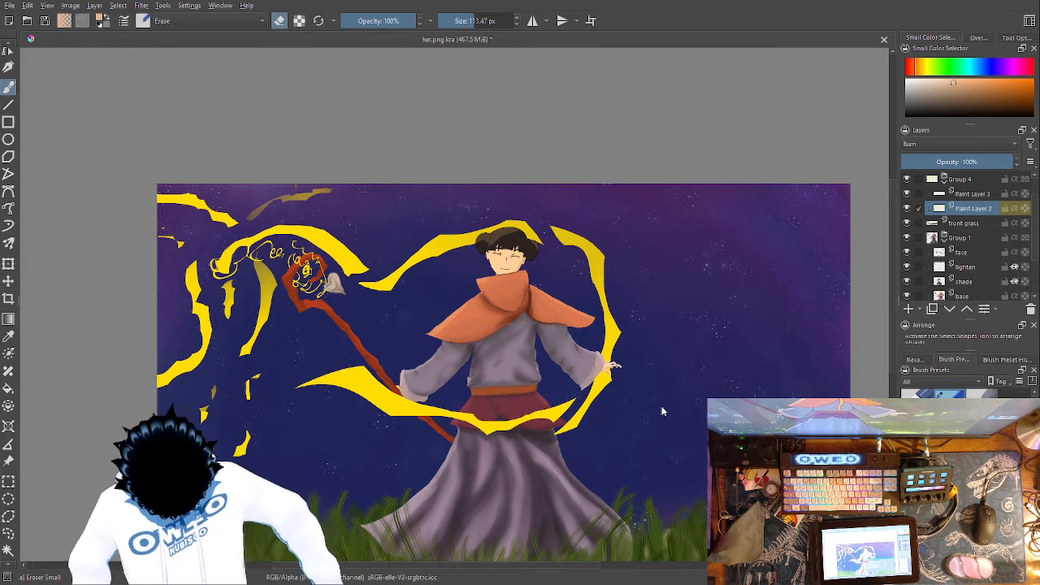
- Try the Burn, Darken and Color Dodge blending modes on Paint Layer 2, and set it back to Normal
{"action": "scroll", "coordinate": [1038, 211], "scroll_direction": "up", "scroll_amount": 2}
{"action": "scroll", "coordinate": [1038, 211], "scroll_direction": "up", "scroll_amount": 1}
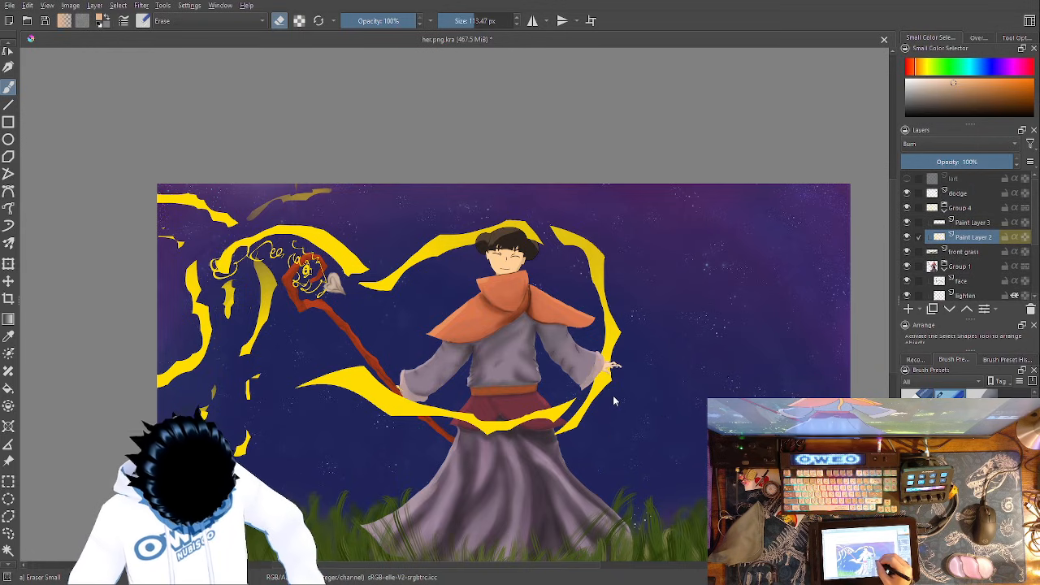
{"action": "key", "text": "ctrl+z"}
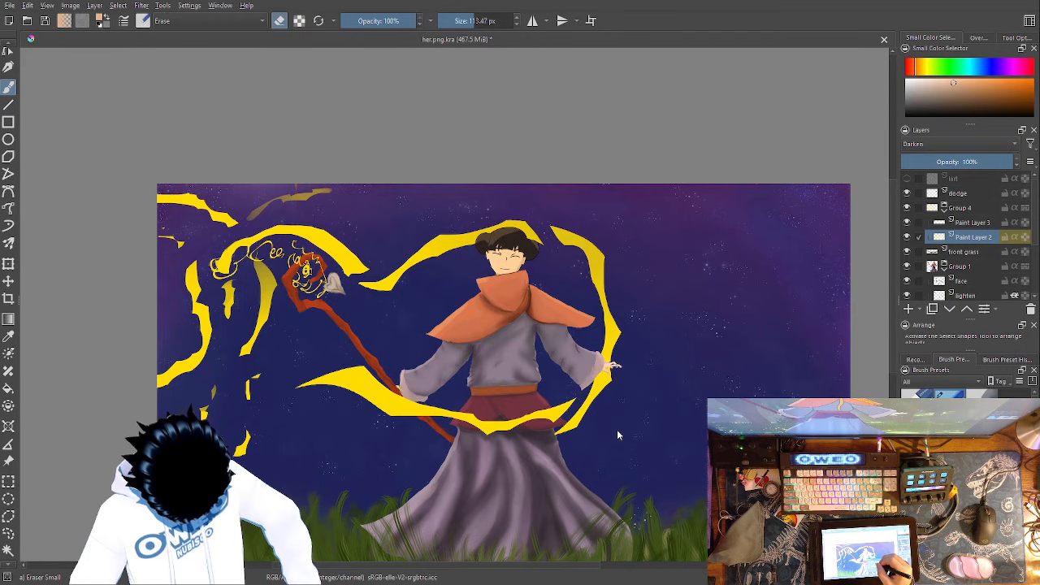
{"action": "key", "text": "ctrl+z"}
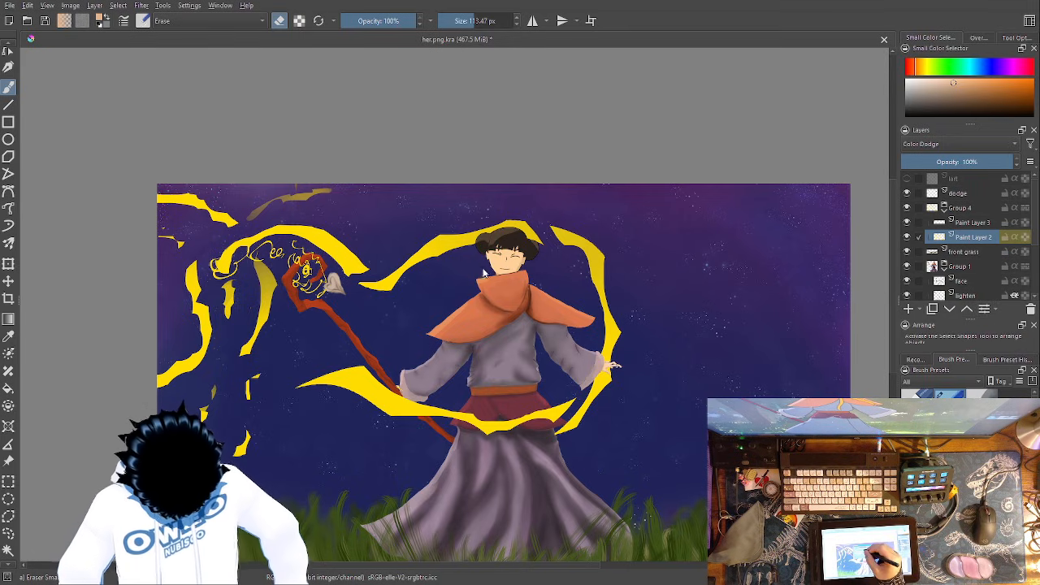
{"action": "key", "text": "ctrl+z"}
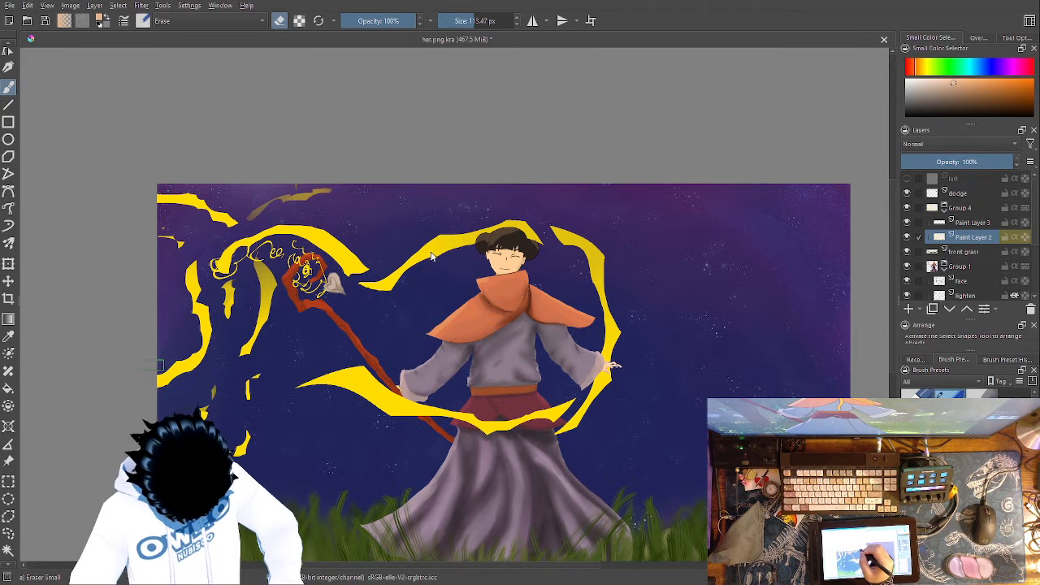
- Save the painting and reopen her.png.kra from the recent images
{"action": "key", "text": "ctrl+s"}
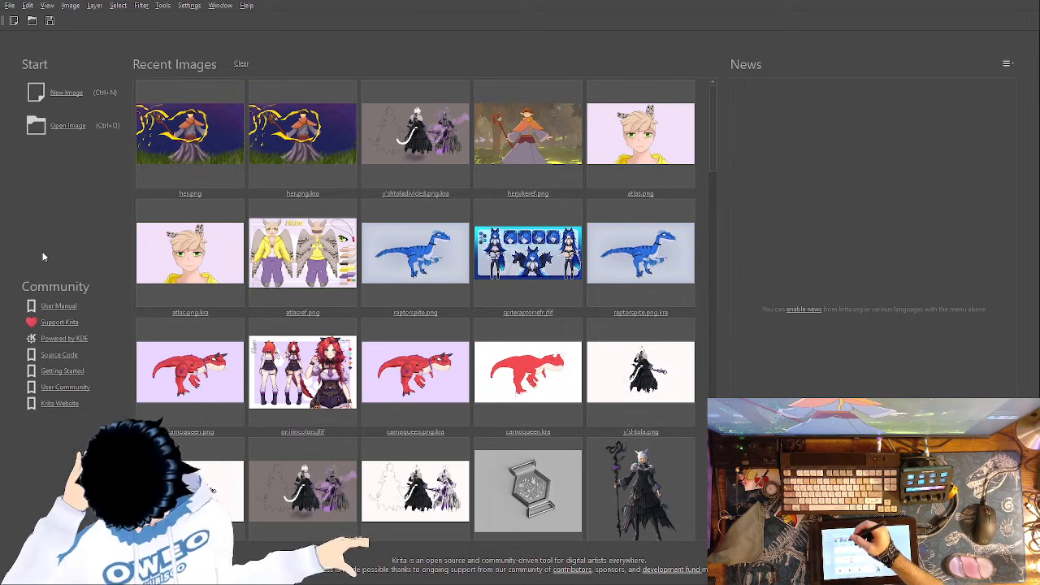
{"action": "left_click", "coordinate": [308, 149]}
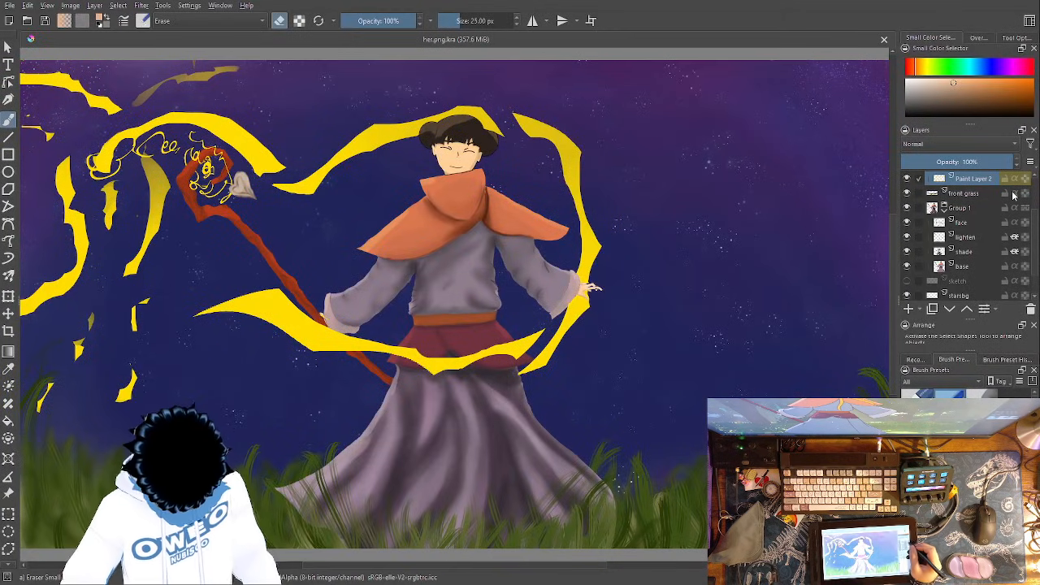
- Try the Luminosity, Addition, Burn, Color Dodge, Multiply and Overlay blending modes on Paint Layer 2 in the reopened painting
{"action": "scroll", "coordinate": [1036, 233], "scroll_direction": "up", "scroll_amount": 2}
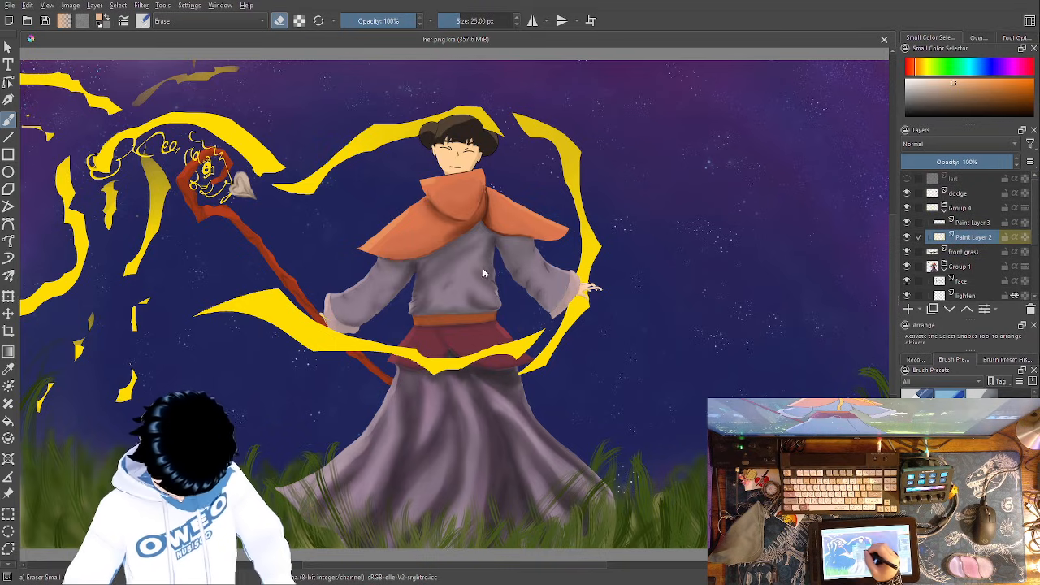
{"action": "key", "text": "alt+shift+y"}
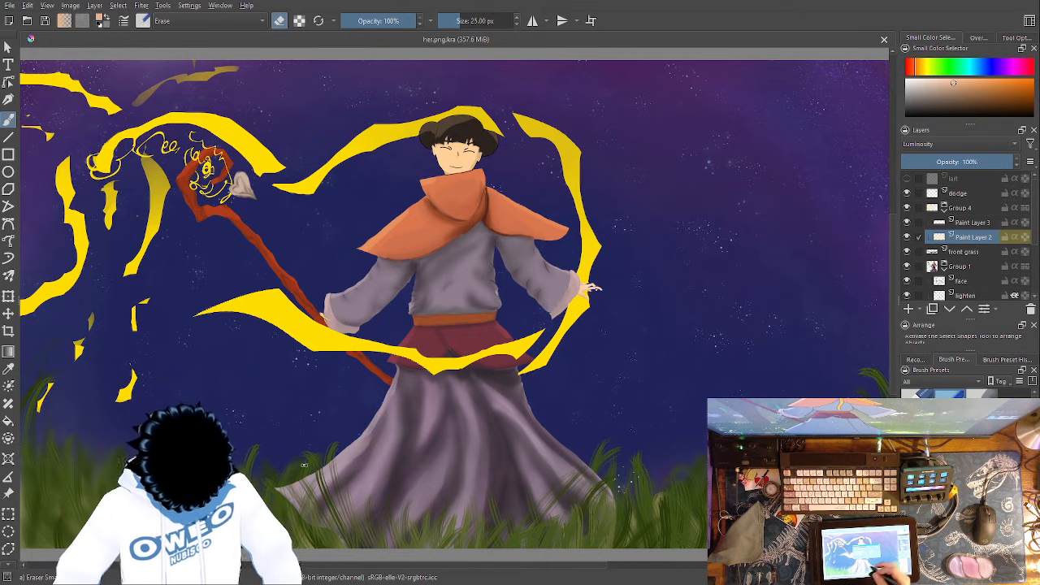
{"action": "left_click_drag", "start_coordinate": [491, 246], "coordinate": [519, 247]}
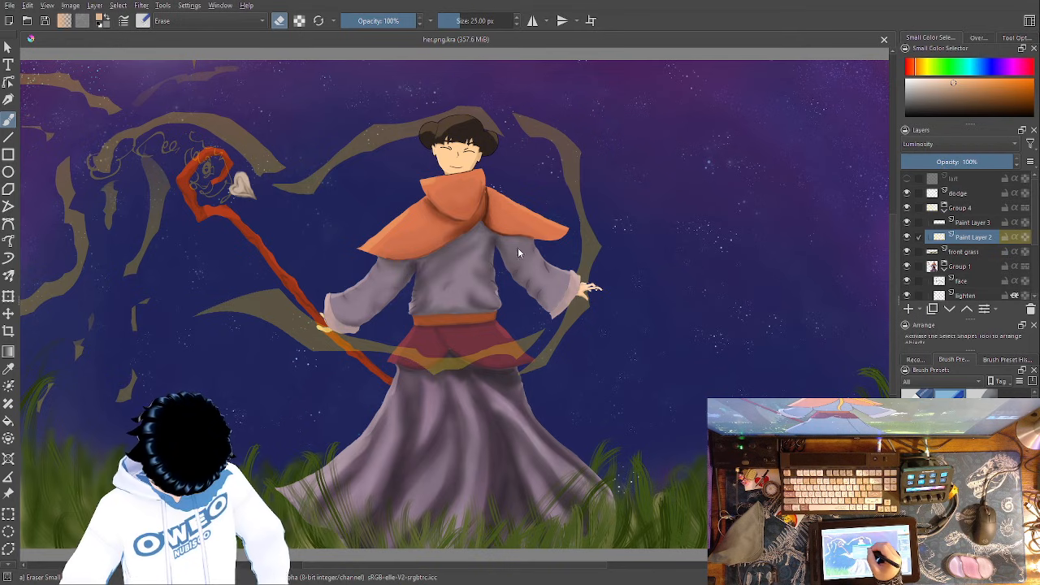
{"action": "left_click", "coordinate": [455, 201]}
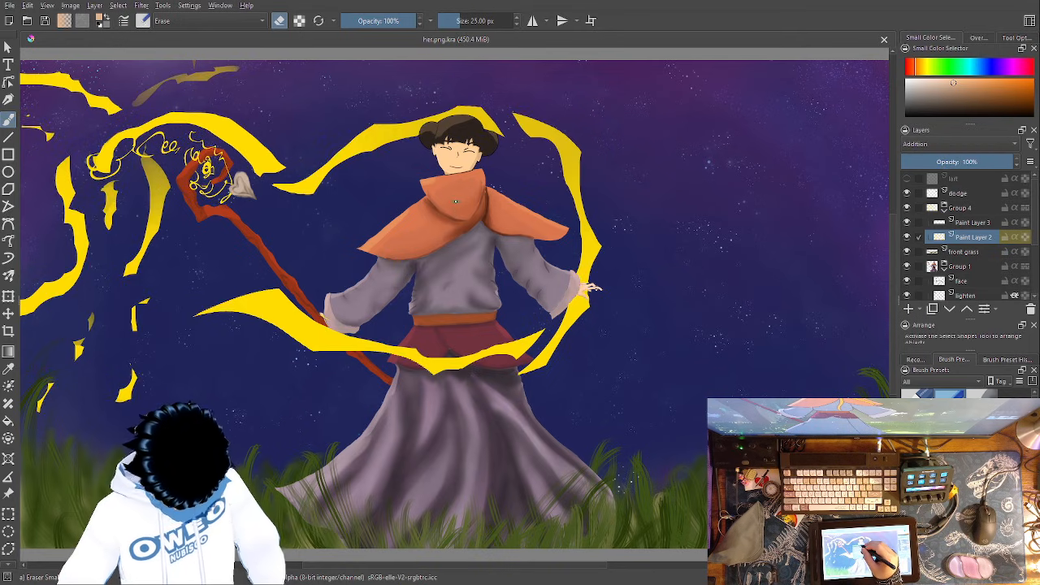
{"action": "left_click", "coordinate": [453, 274]}
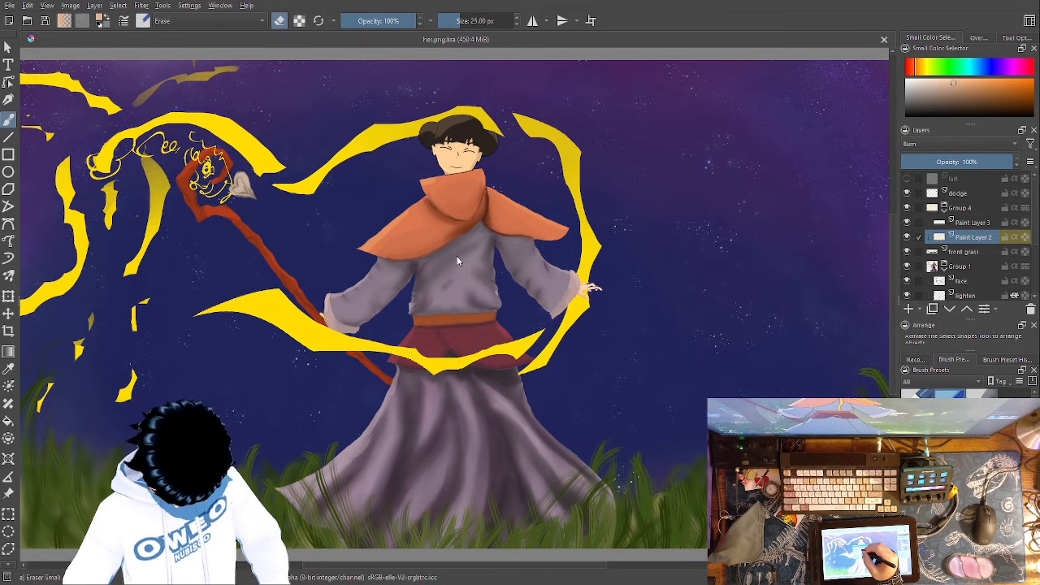
{"action": "left_click", "coordinate": [457, 285]}
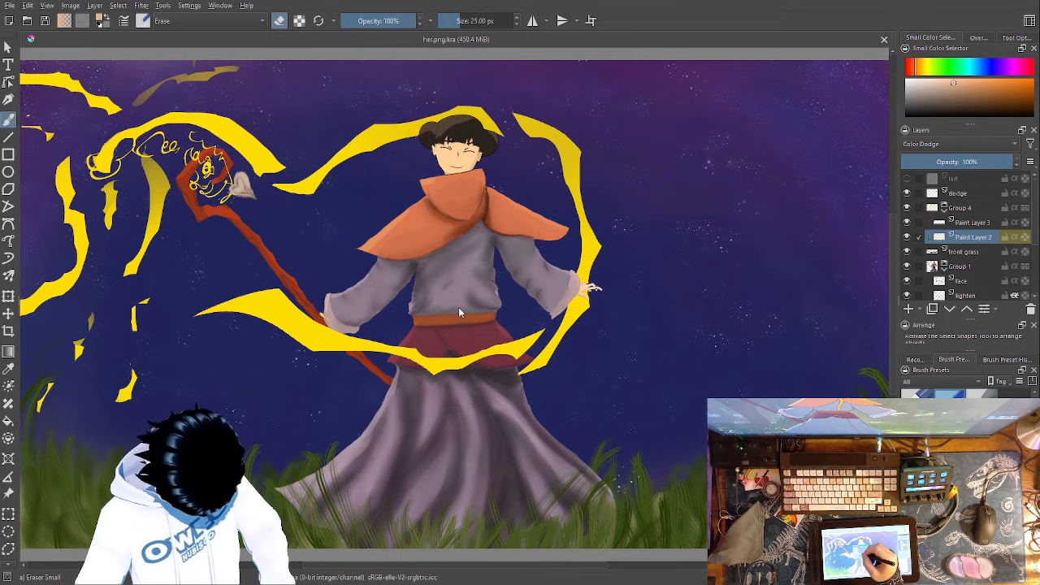
{"action": "left_click", "coordinate": [464, 295]}
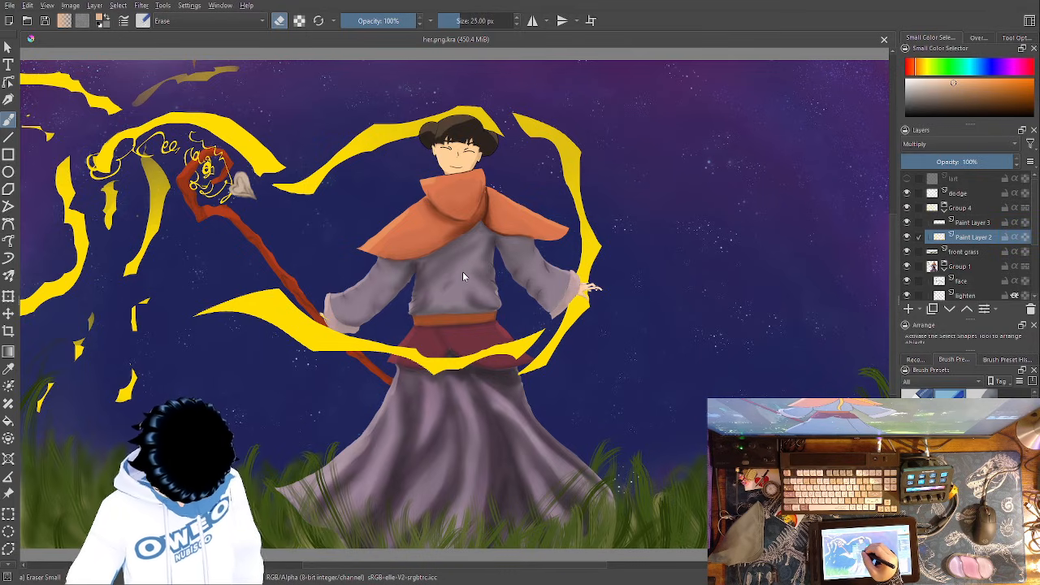
{"action": "key", "text": "alt+shift+o"}
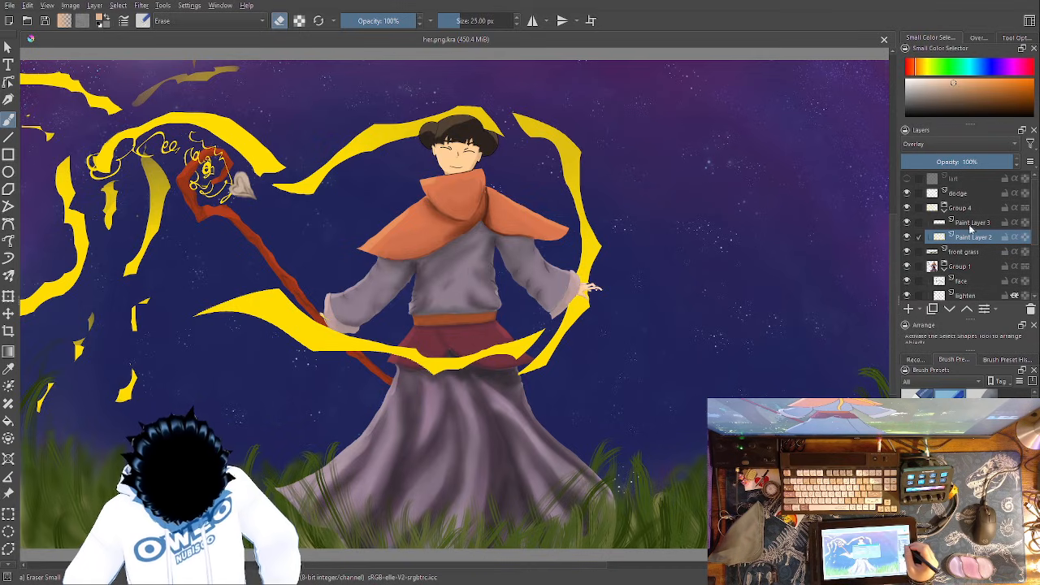
- Move Paint Layer 2 out of Group 4 to directly above it and set its blending mode to Burn
{"action": "left_click_drag", "start_coordinate": [983, 236], "coordinate": [996, 208]}
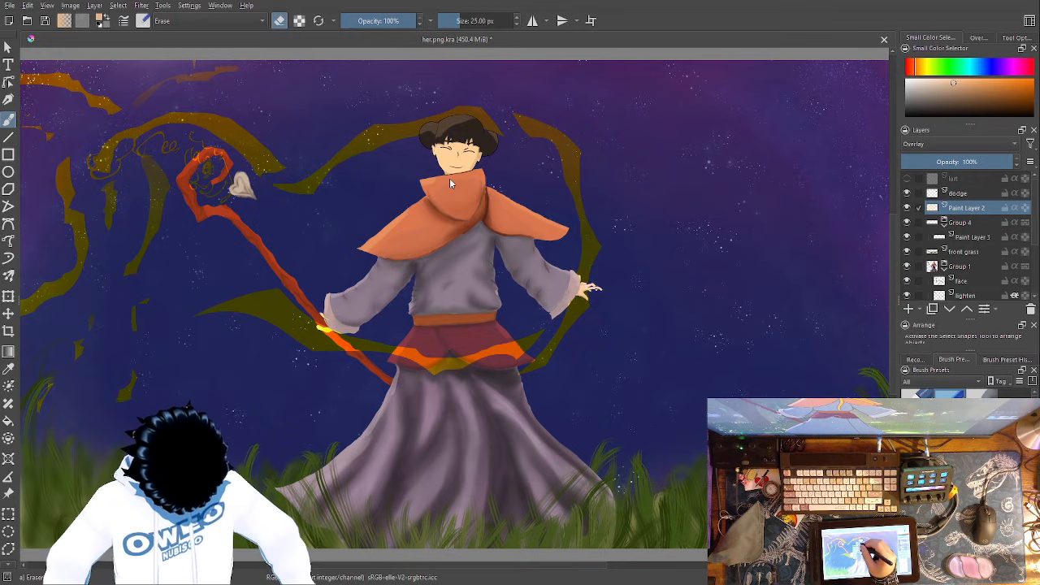
{"action": "key", "text": "b"}
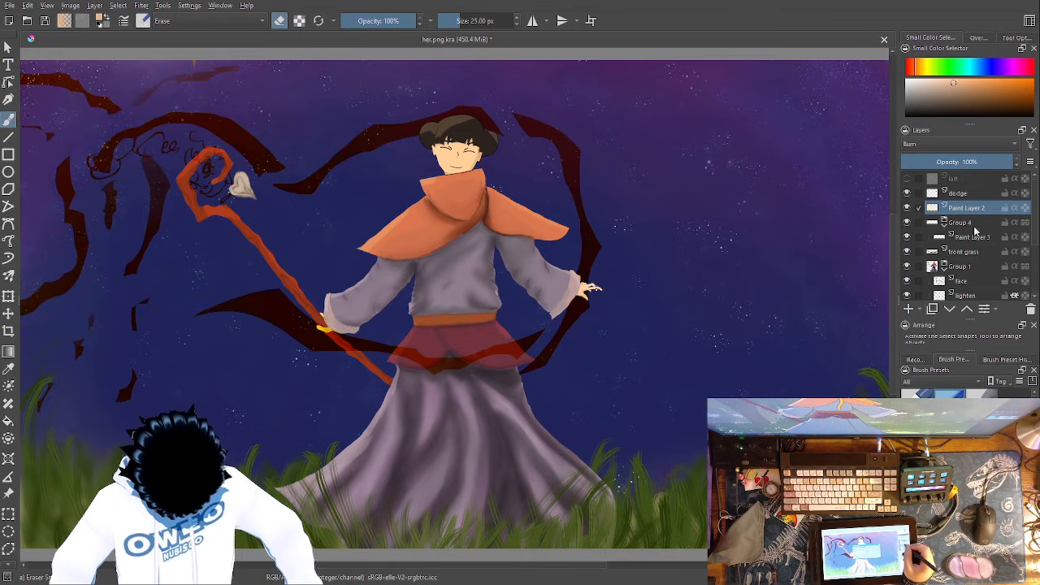
- Delete Group 4 together with Paint Layer 3 inside it
{"action": "left_click", "coordinate": [980, 227]}
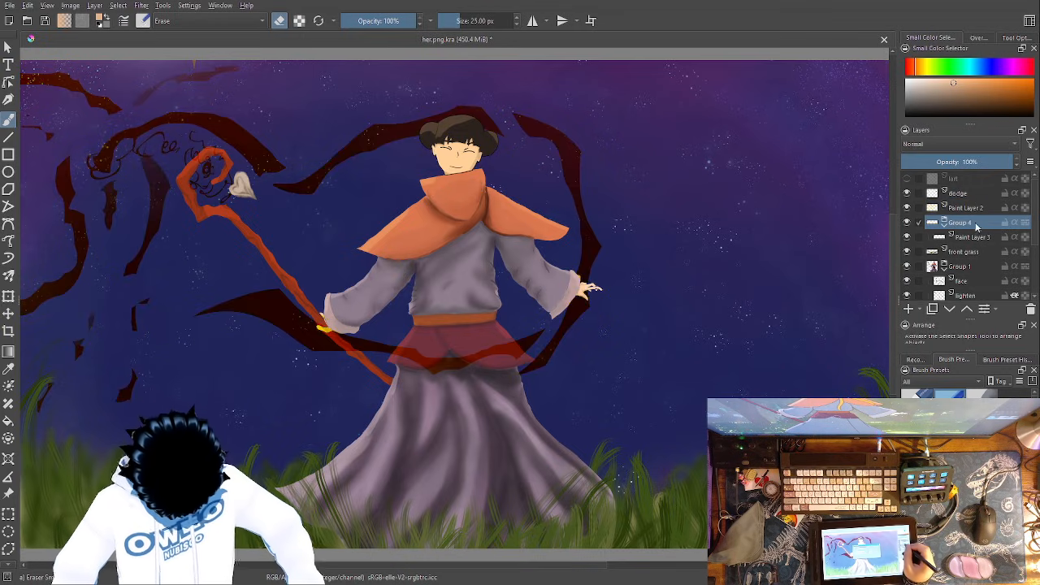
{"action": "left_click", "coordinate": [1030, 310]}
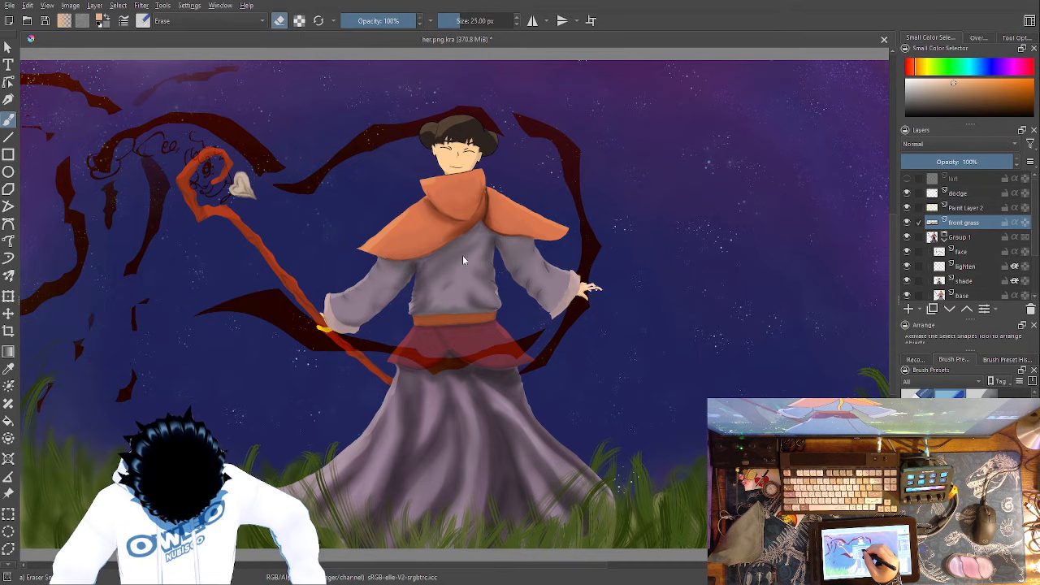
- Step back and forth through the recent changes to compare how the ribbons look against the night sky
{"action": "key", "text": "ctrl+z"}
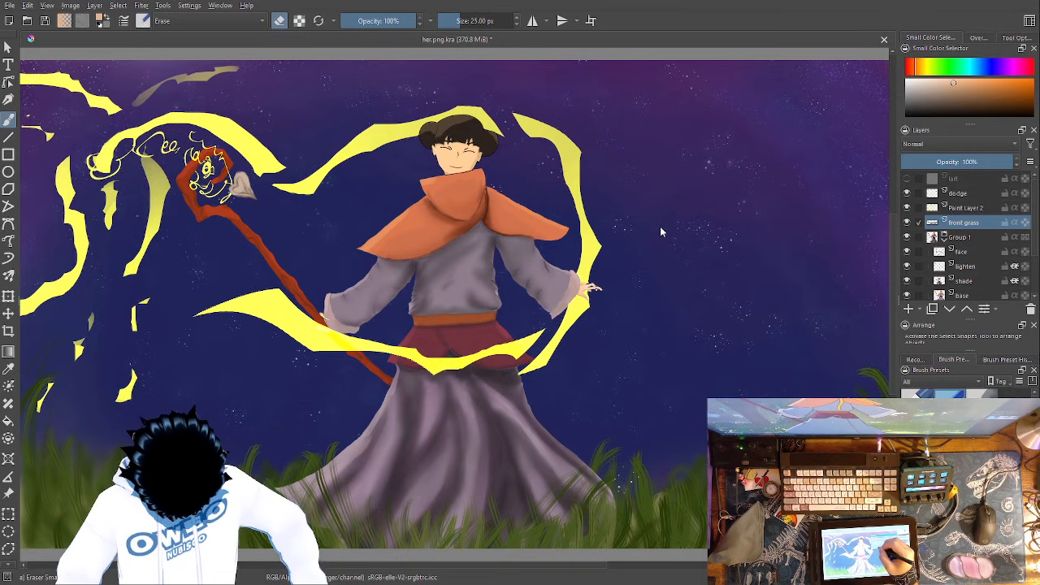
{"action": "key", "text": "ctrl+shift+z"}
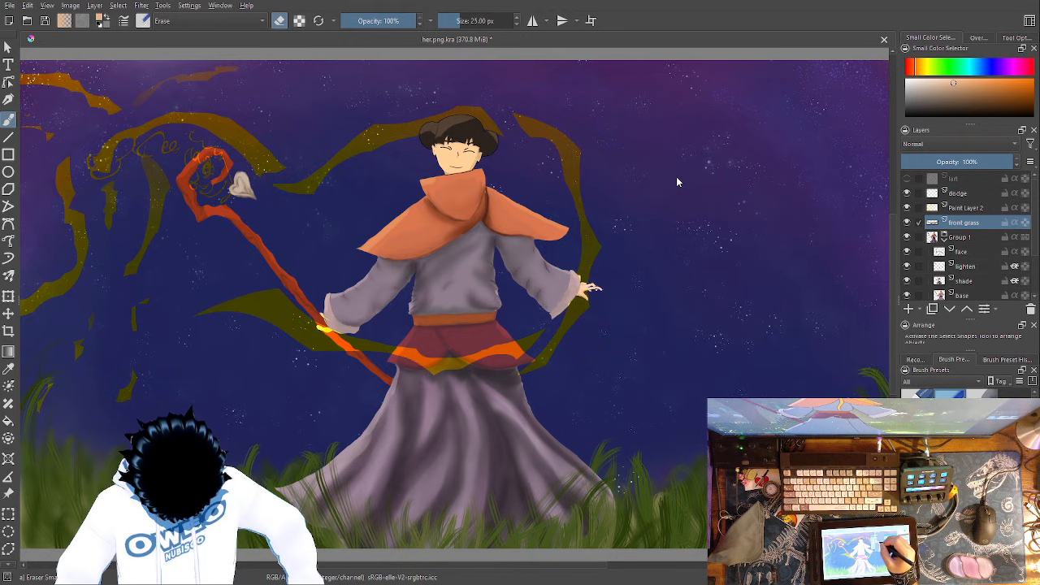
{"action": "key", "text": "ctrl+z"}
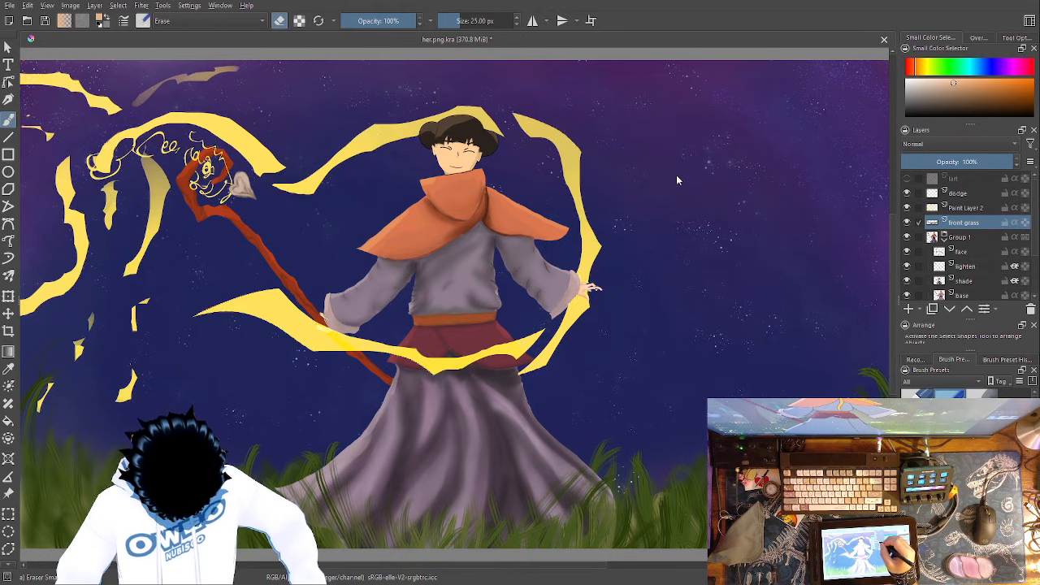
{"action": "key", "text": "ctrl+shift+z"}
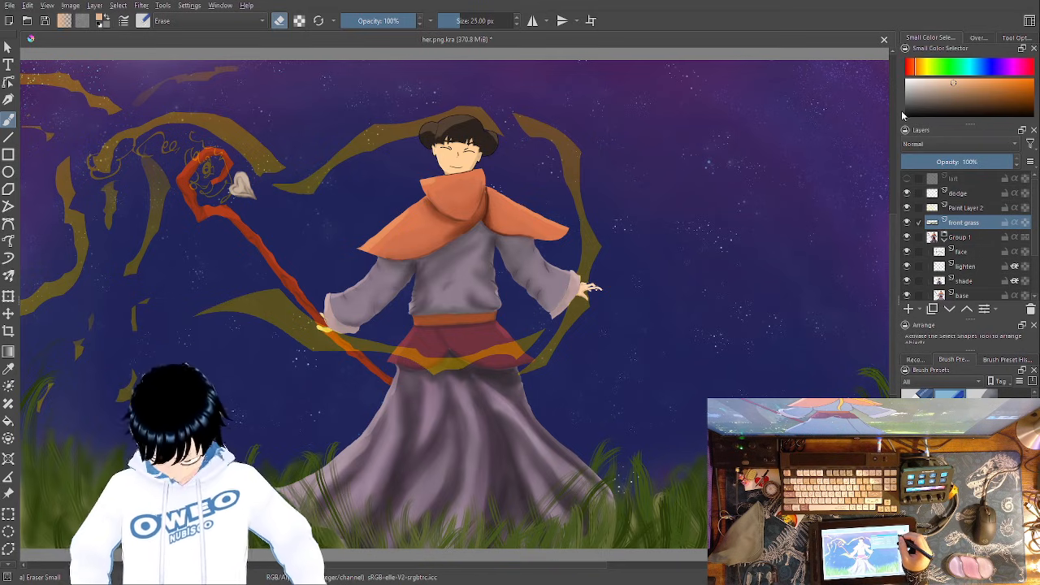
- Hide Paint Layer 2 and the dodge layer
{"action": "left_click", "coordinate": [987, 208]}
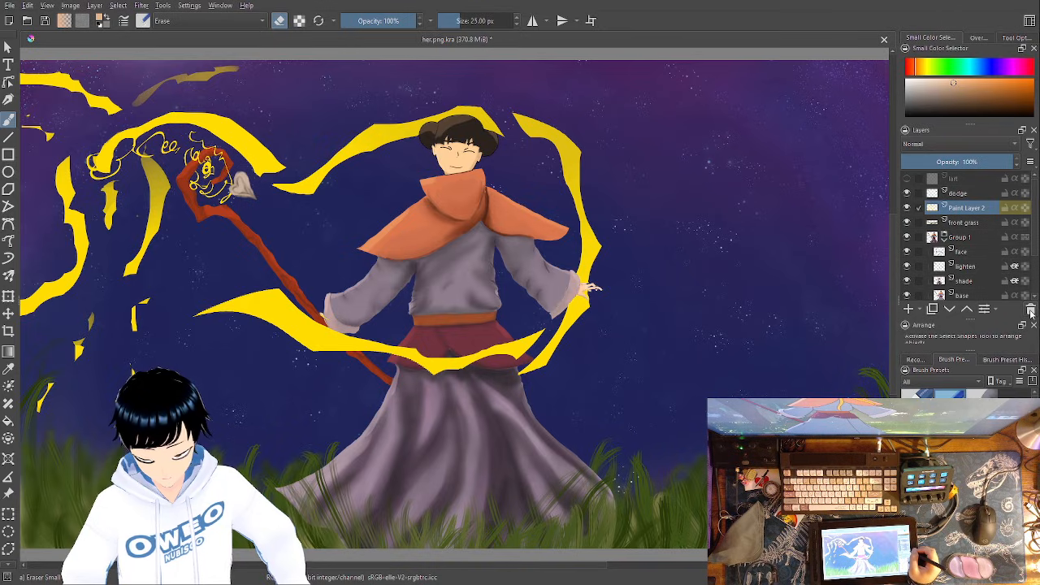
{"action": "left_click", "coordinate": [907, 208]}
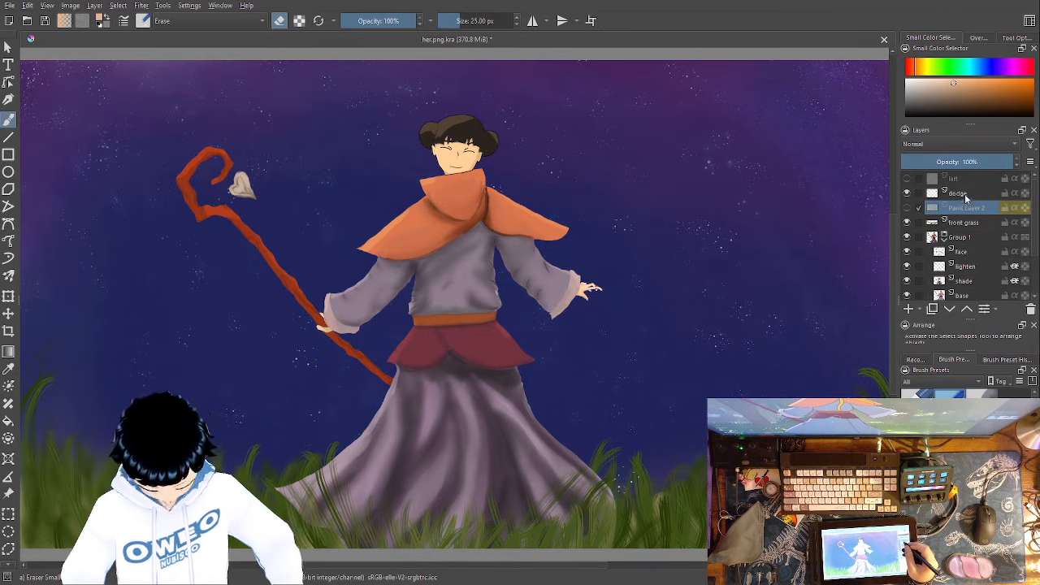
{"action": "left_click", "coordinate": [958, 194]}
{"action": "left_click", "coordinate": [907, 194]}
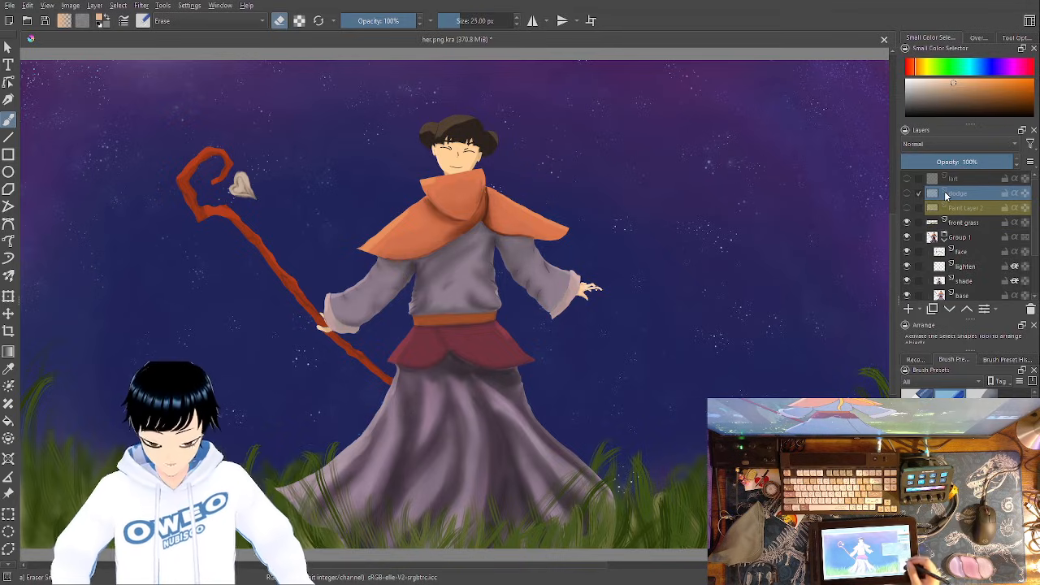
- Sample the sleeve's greyish purple near the outstretched hand and choose the Pencil-2 brush at 10 px
{"action": "key", "text": "ctrl+plus"}
{"action": "key", "text": "ctrl+plus"}
{"action": "key", "text": "ctrl+plus"}
{"action": "key", "text": "ctrl+plus"}
{"action": "key", "text": "ctrl+plus"}
{"action": "key", "text": "ctrl+plus"}
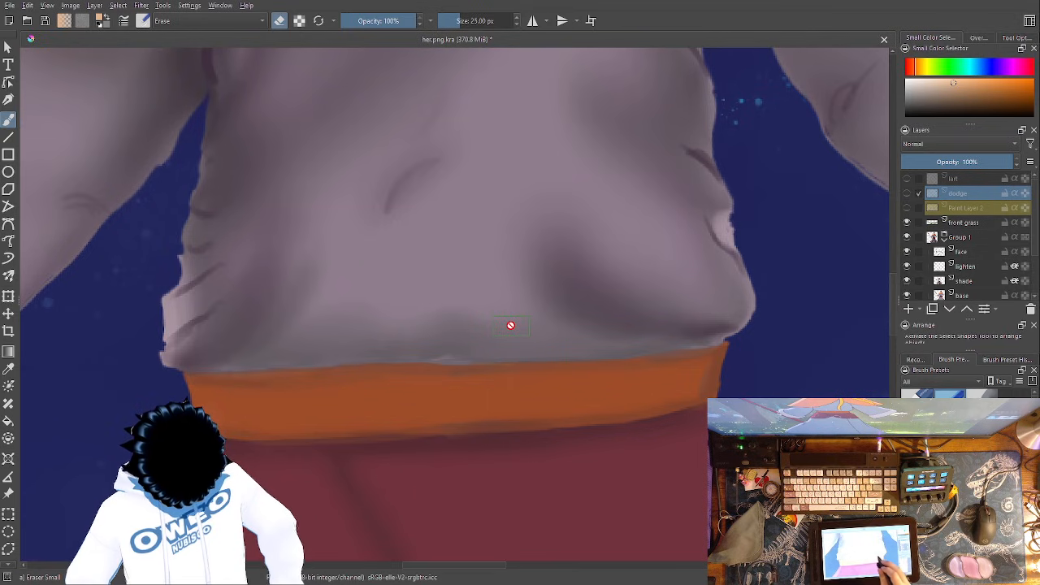
{"action": "left_click_drag", "start_coordinate": [586, 373], "coordinate": [100, 500]}
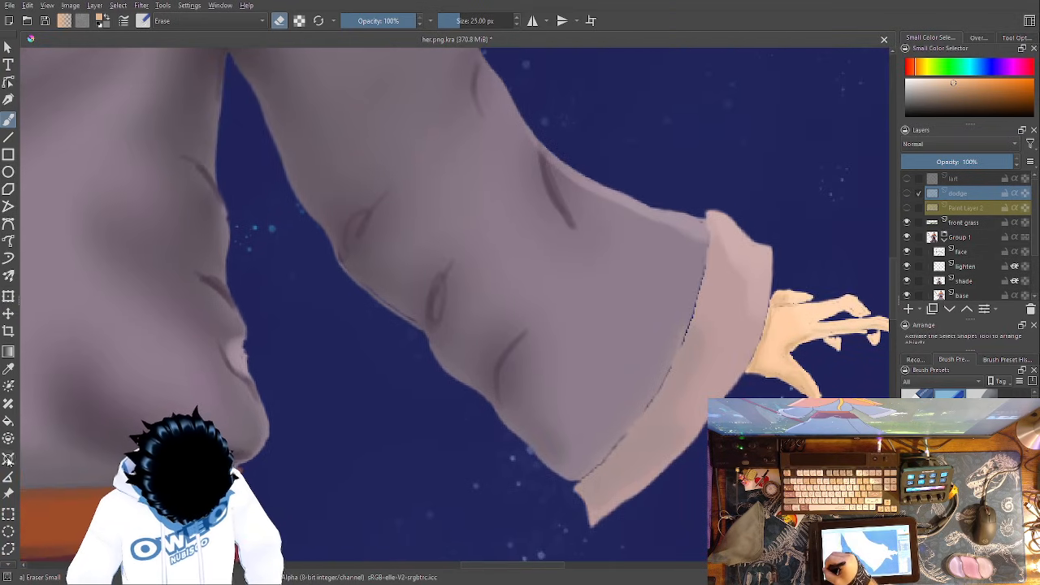
{"action": "left_click", "coordinate": [9, 368]}
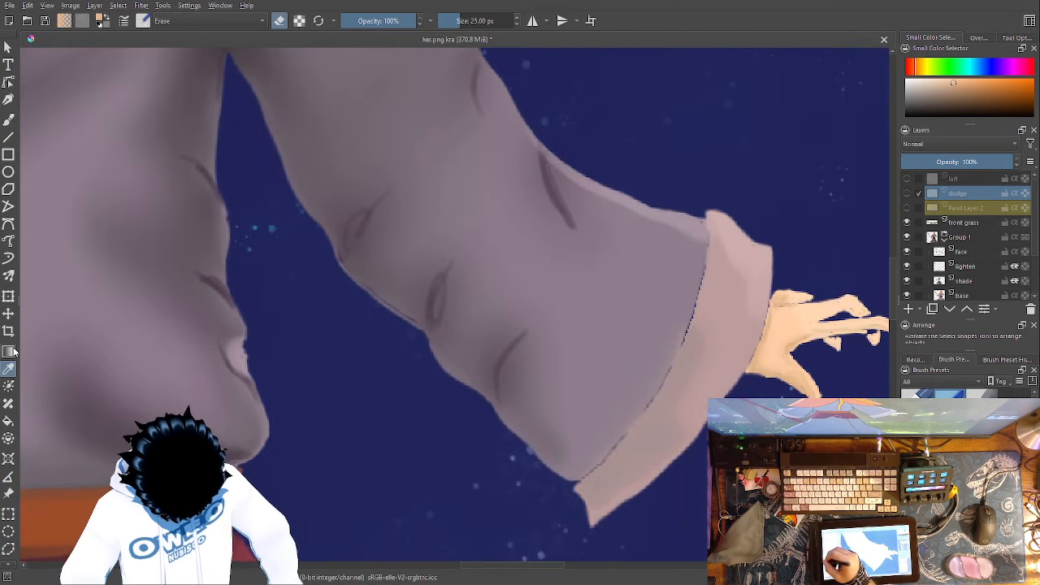
{"action": "left_click", "coordinate": [601, 376]}
{"action": "left_click", "coordinate": [545, 427]}
{"action": "left_click", "coordinate": [516, 375]}
{"action": "left_click", "coordinate": [8, 120]}
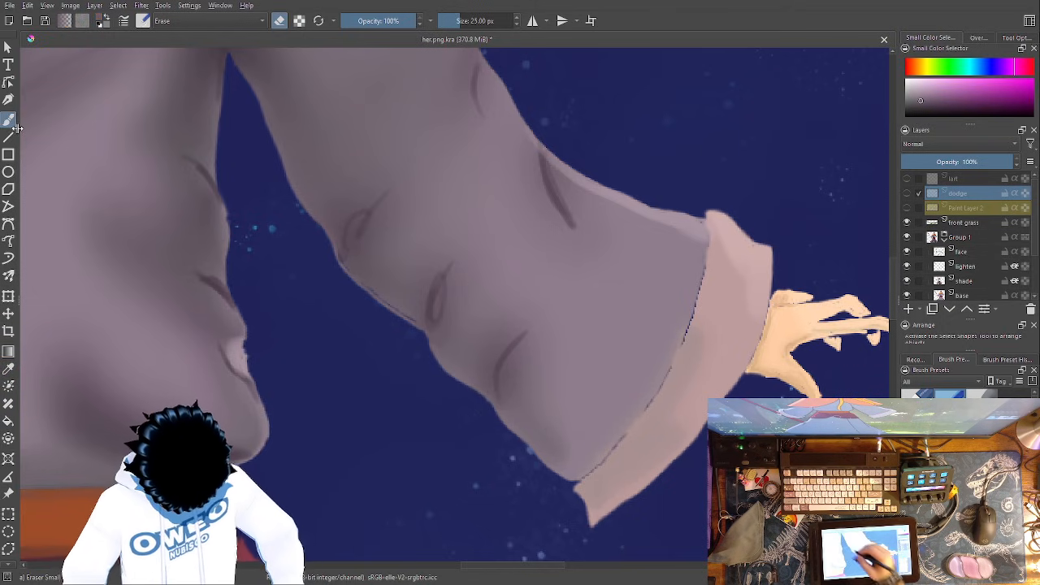
{"action": "right_click", "coordinate": [524, 412]}
{"action": "left_click", "coordinate": [591, 411]}
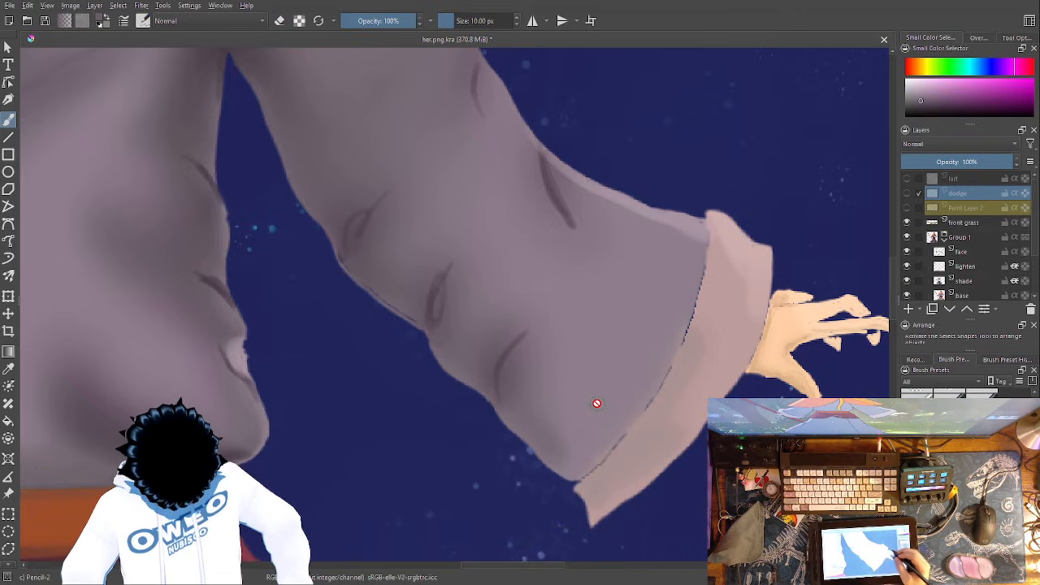
- On the base layer, paint over the dark gap along the lower part of the seam between sleeve and cuff
{"action": "key", "text": "plus"}
{"action": "key", "text": "plus"}
{"action": "key", "text": "plus"}
{"action": "left_click_drag", "start_coordinate": [599, 409], "coordinate": [258, 104]}
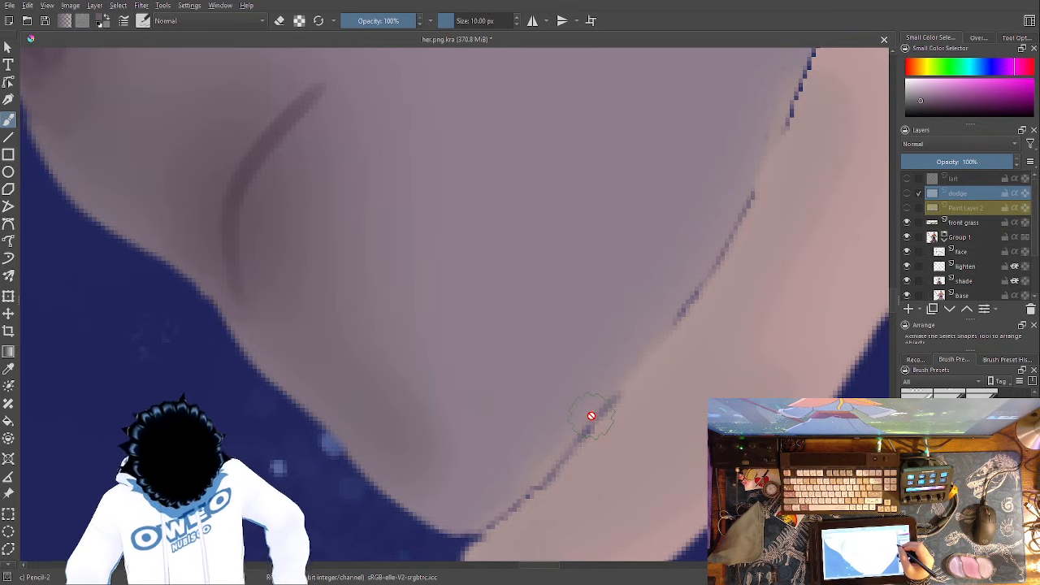
{"action": "scroll", "coordinate": [1032, 231], "scroll_direction": "down", "scroll_amount": 2}
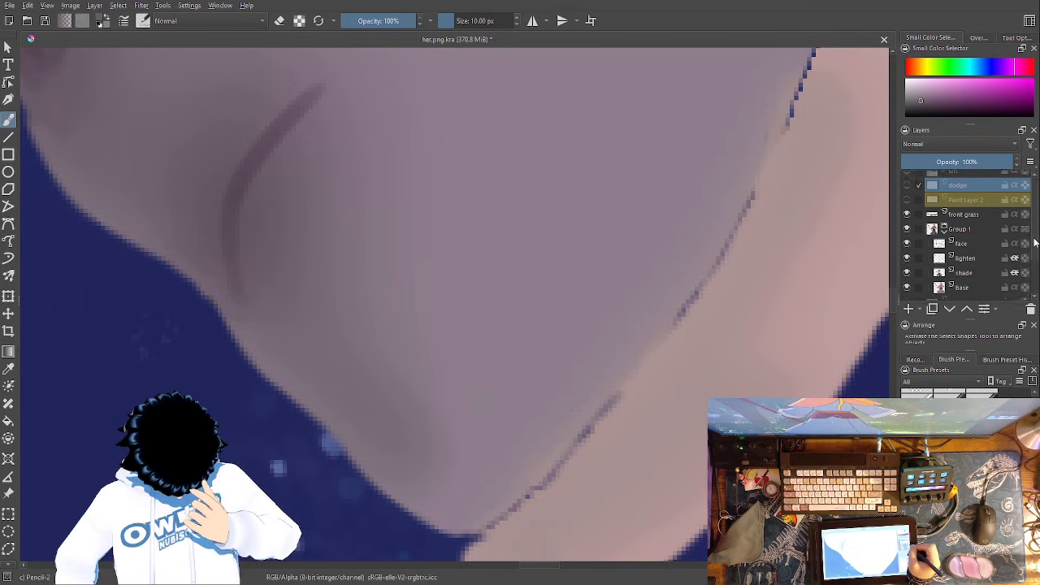
{"action": "left_click", "coordinate": [983, 241]}
{"action": "left_click_drag", "start_coordinate": [611, 403], "coordinate": [488, 515]}
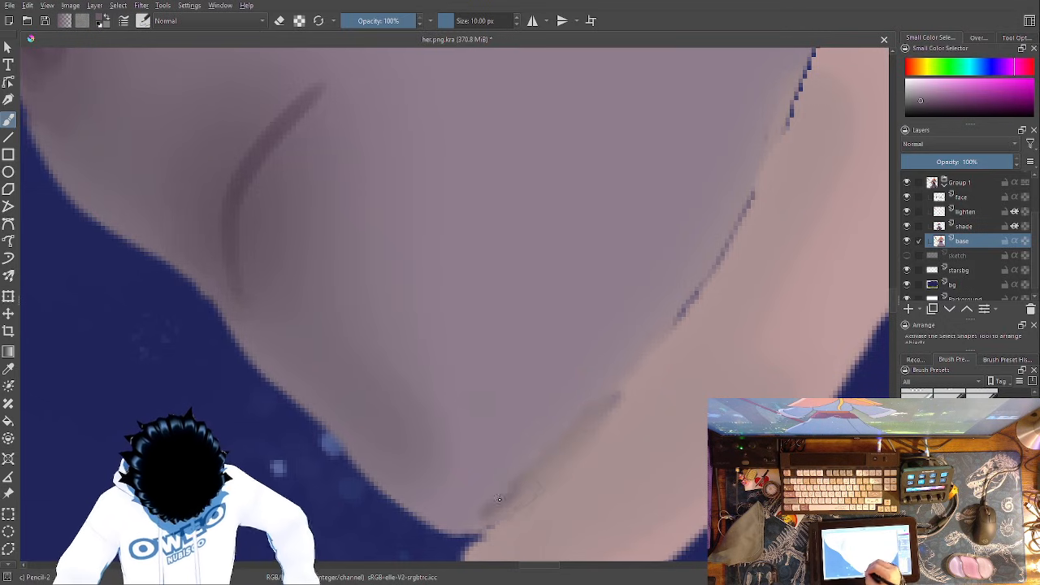
{"action": "right_click", "coordinate": [591, 415]}
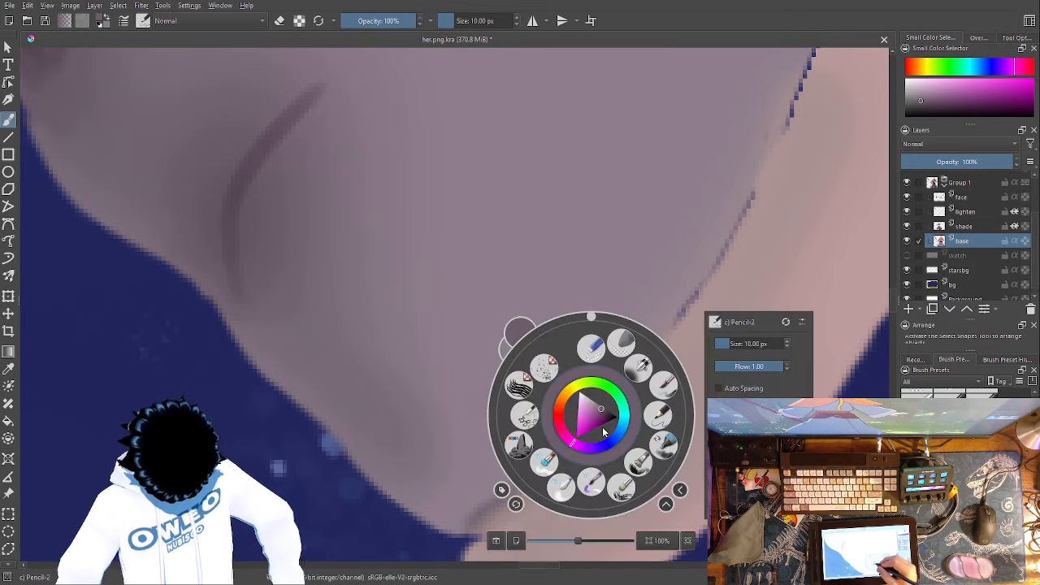
{"action": "left_click", "coordinate": [666, 414]}
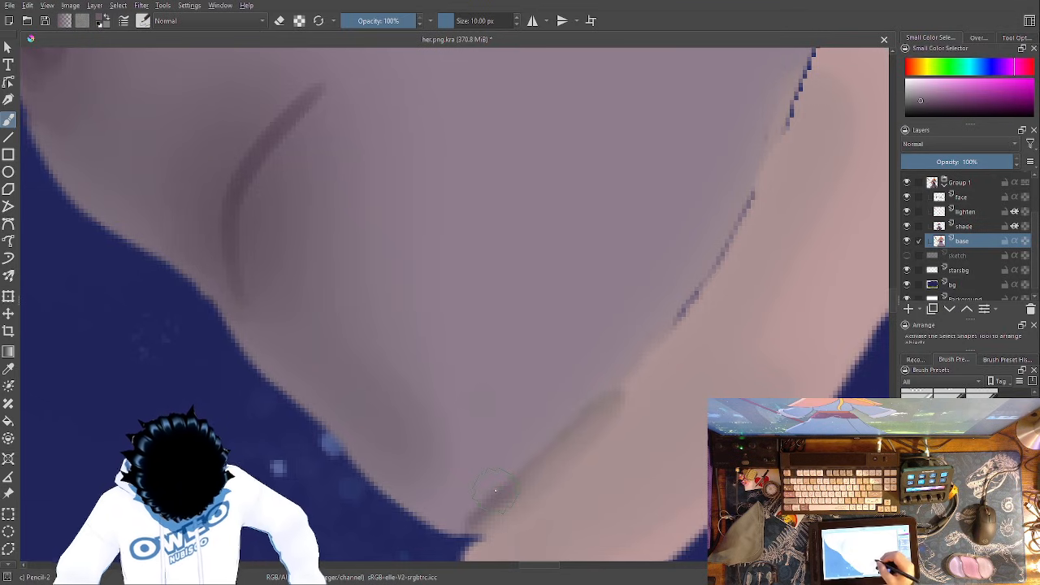
- Set the brush size to 4.63 px and paint over the gap along the middle of the seam and the sleeve's lower corner
{"action": "right_click", "coordinate": [656, 325]}
{"action": "left_click", "coordinate": [786, 251]}
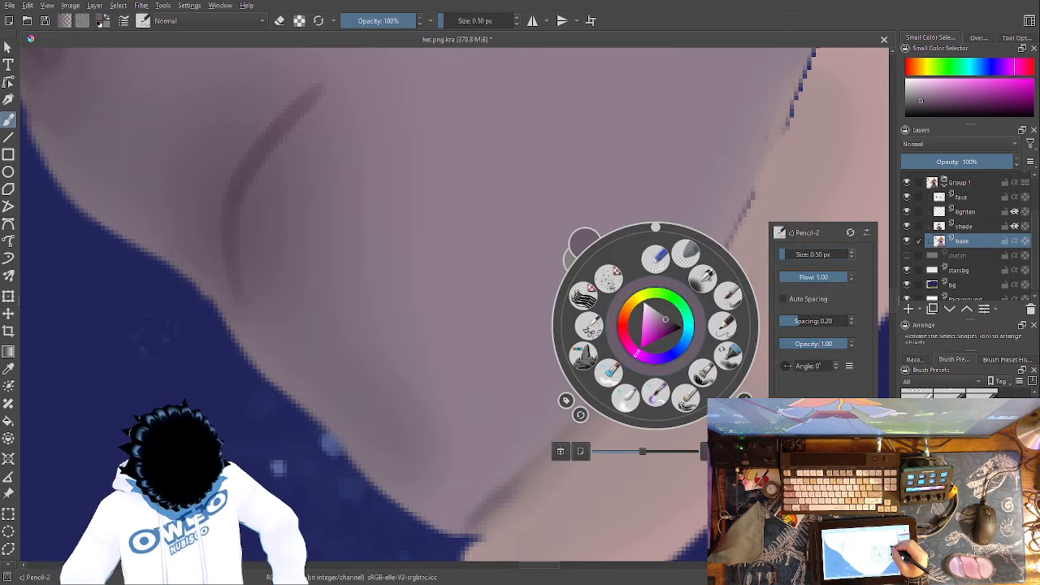
{"action": "left_click", "coordinate": [747, 197]}
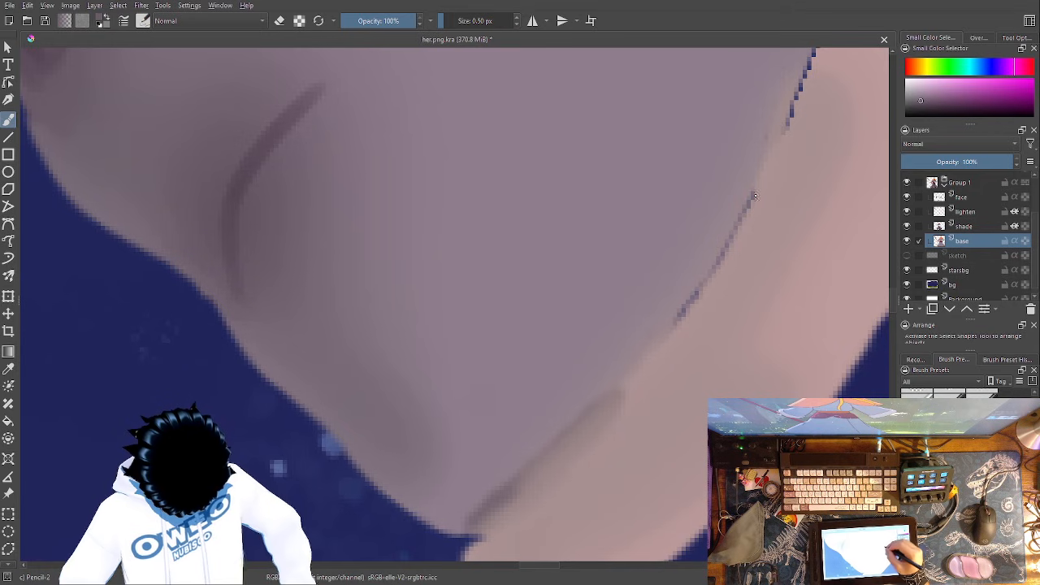
{"action": "right_click", "coordinate": [748, 205]}
{"action": "mouse_move", "coordinate": [795, 138]}
{"action": "left_mouse_down"}
{"action": "mouse_move", "coordinate": [684, 297]}
{"action": "mouse_move", "coordinate": [702, 283]}
{"action": "mouse_move", "coordinate": [639, 354]}
{"action": "mouse_move", "coordinate": [707, 287]}
{"action": "mouse_move", "coordinate": [628, 382]}
{"action": "left_mouse_up"}
{"action": "right_click", "coordinate": [776, 146]}
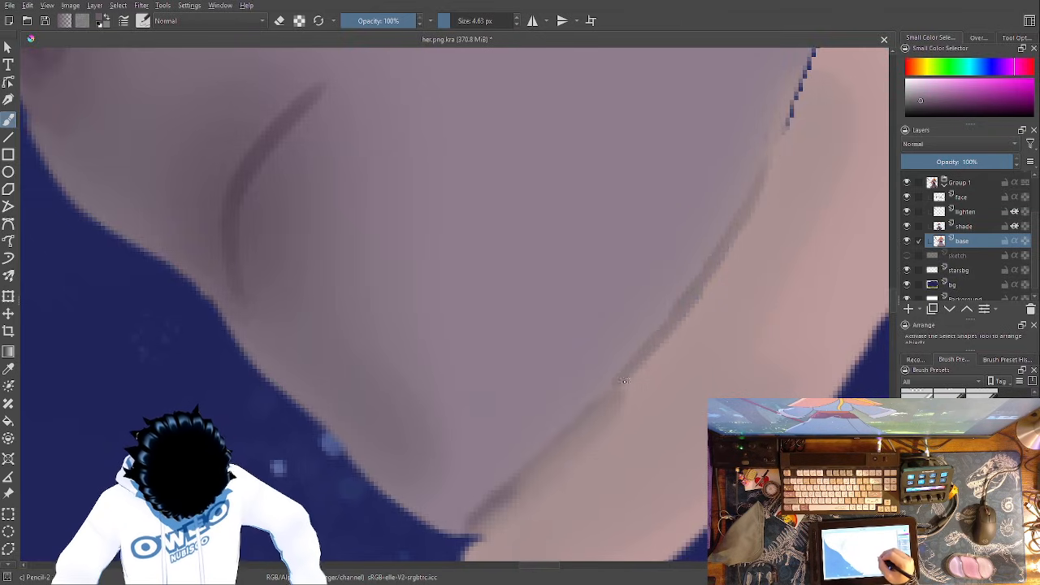
{"action": "mouse_move", "coordinate": [512, 479]}
{"action": "left_mouse_down"}
{"action": "mouse_move", "coordinate": [446, 521]}
{"action": "mouse_move", "coordinate": [362, 465]}
{"action": "left_mouse_up"}
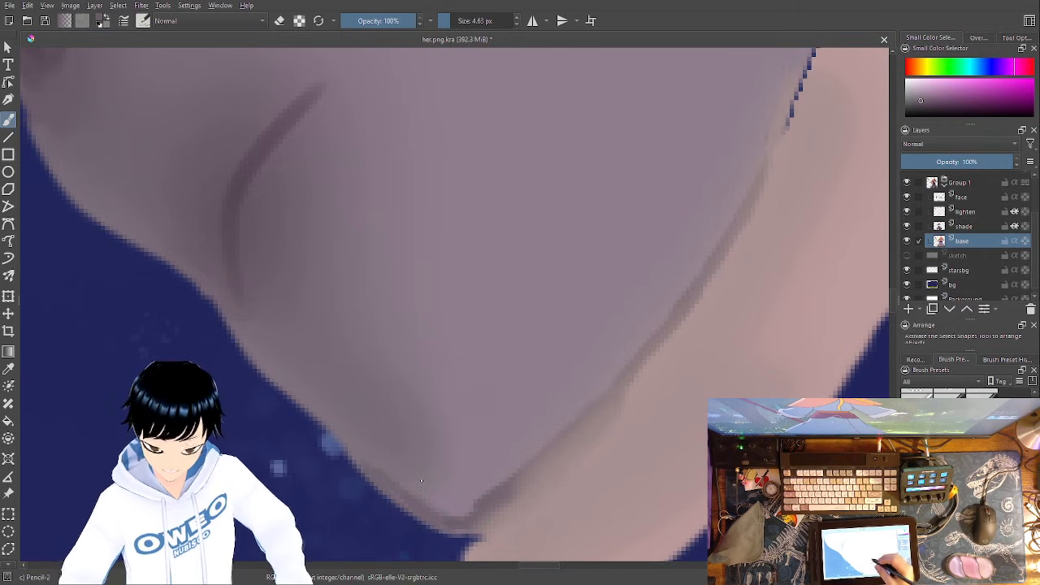
- Fill the dark gap along the upper part of the sleeve-cuff seam with the sleeve colour
{"action": "left_click_drag", "start_coordinate": [604, 329], "coordinate": [335, 498]}
{"action": "left_click_drag", "start_coordinate": [582, 113], "coordinate": [536, 254]}
{"action": "left_click_drag", "start_coordinate": [504, 340], "coordinate": [512, 318]}
{"action": "left_click_drag", "start_coordinate": [624, 253], "coordinate": [589, 489]}
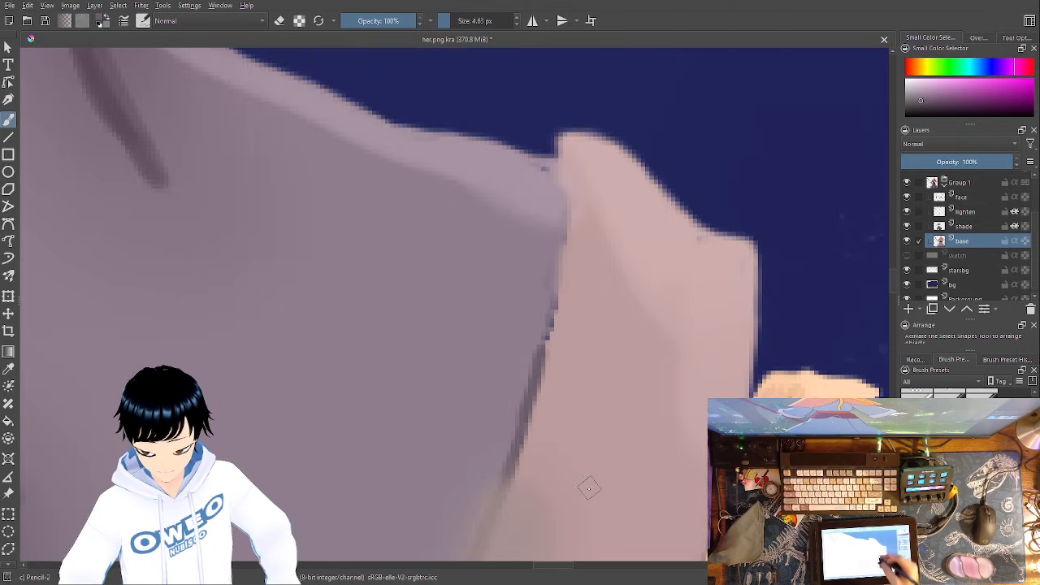
{"action": "left_click_drag", "start_coordinate": [552, 268], "coordinate": [537, 358]}
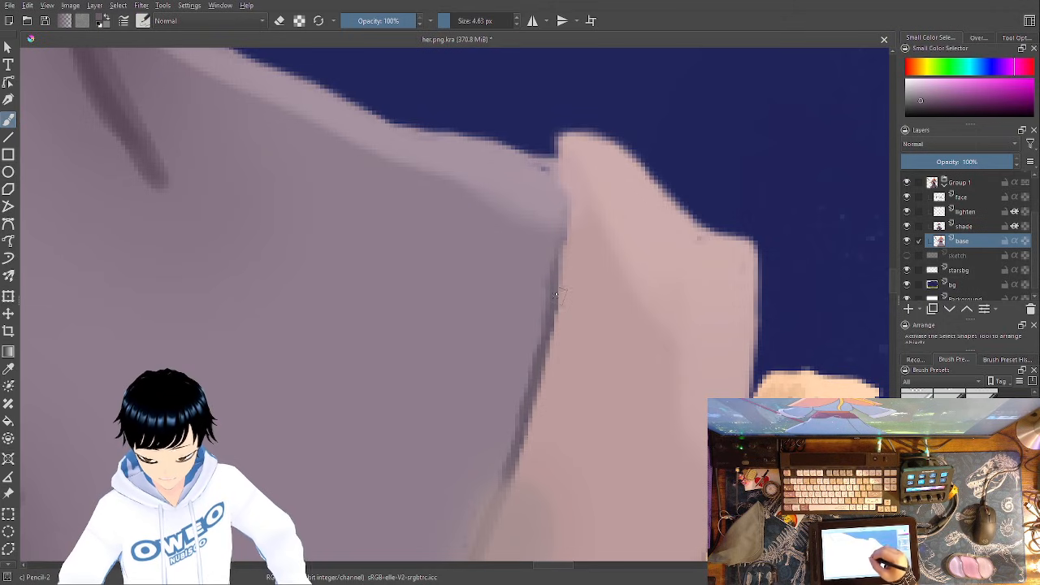
- Sample the lighter mauve at the sleeve's upper edge and cover the stray dark pixels where it meets the cuff
{"action": "left_click", "coordinate": [9, 137]}
{"action": "left_click", "coordinate": [8, 368]}
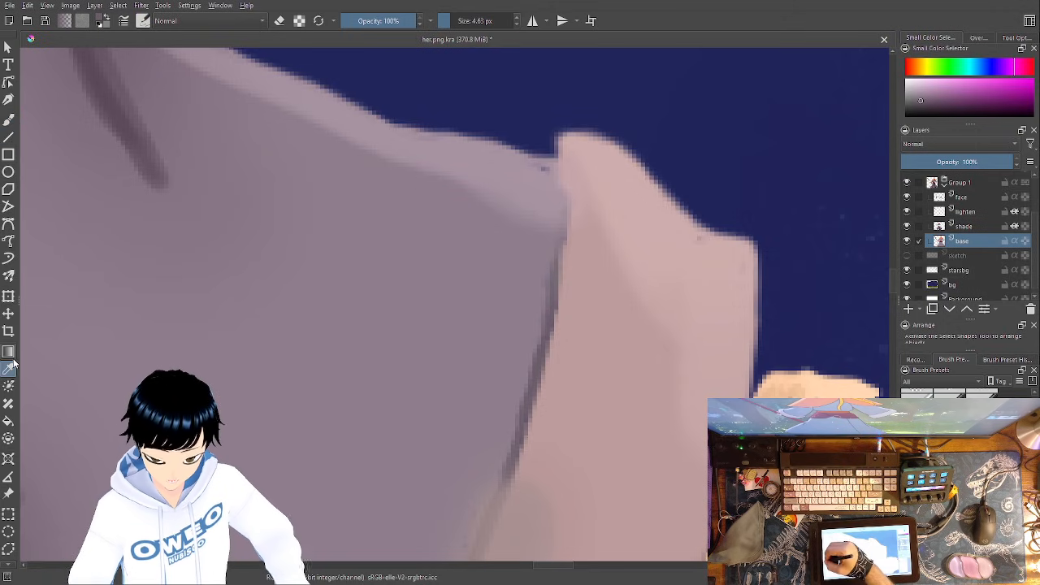
{"action": "left_click", "coordinate": [543, 167]}
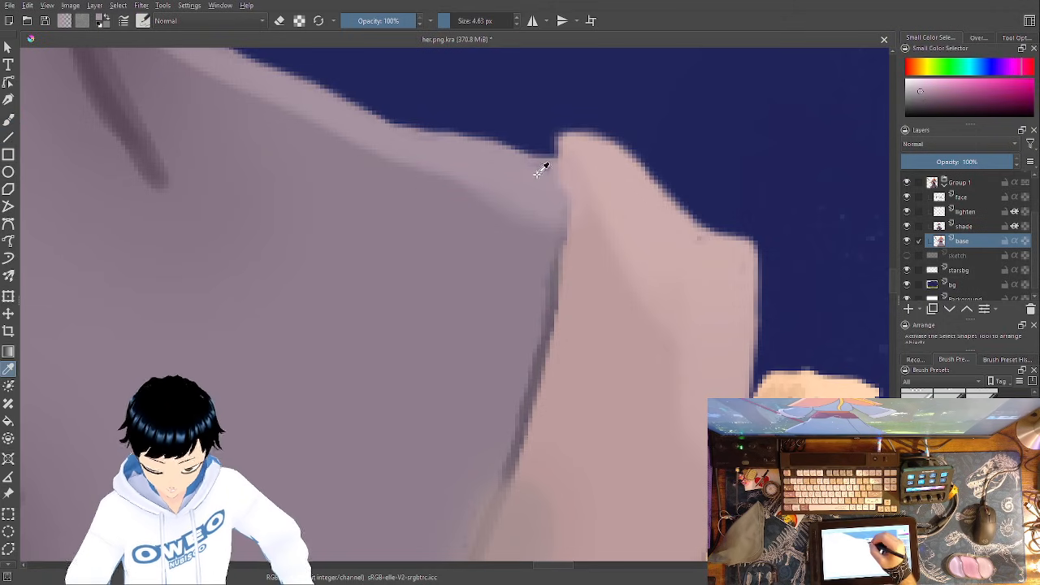
{"action": "left_click", "coordinate": [9, 120]}
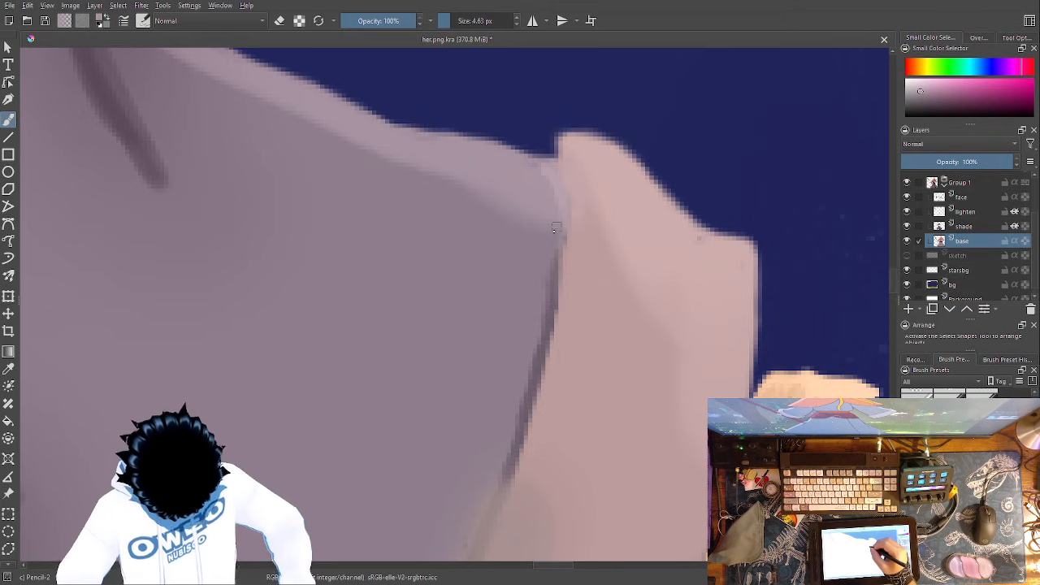
- Sample the cuff's pink and thin the dark line along the upper part of the seam with it
{"action": "left_click", "coordinate": [10, 369]}
{"action": "left_click", "coordinate": [639, 365]}
{"action": "left_click_drag", "start_coordinate": [585, 372], "coordinate": [652, 237]}
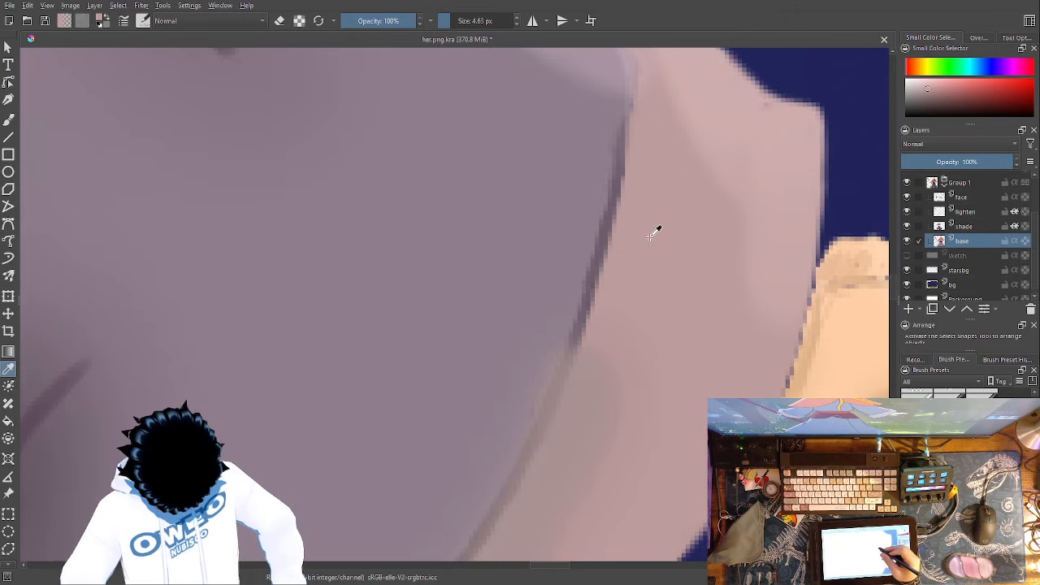
{"action": "key", "text": "b"}
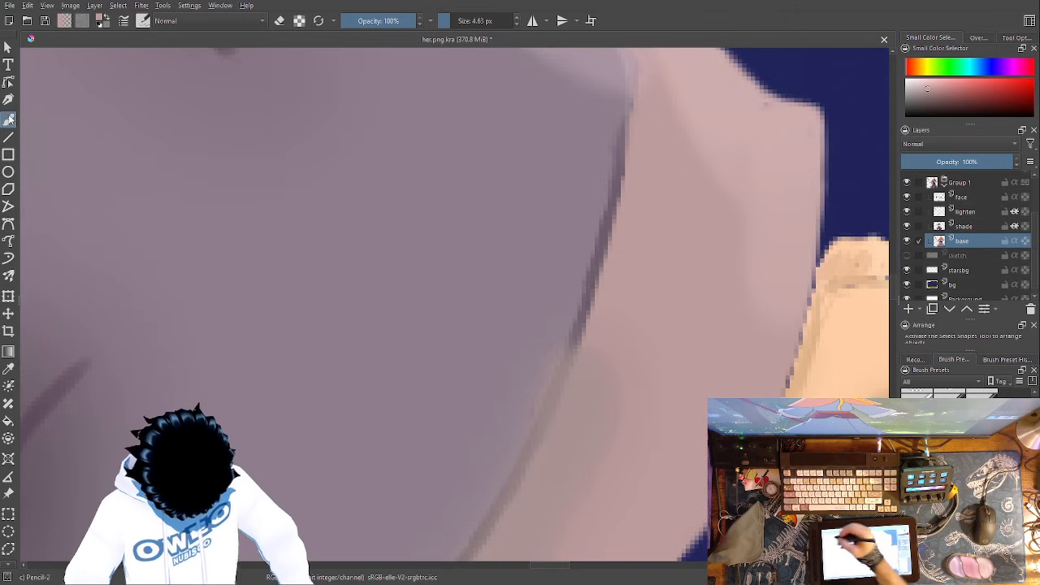
{"action": "left_click_drag", "start_coordinate": [633, 120], "coordinate": [624, 179]}
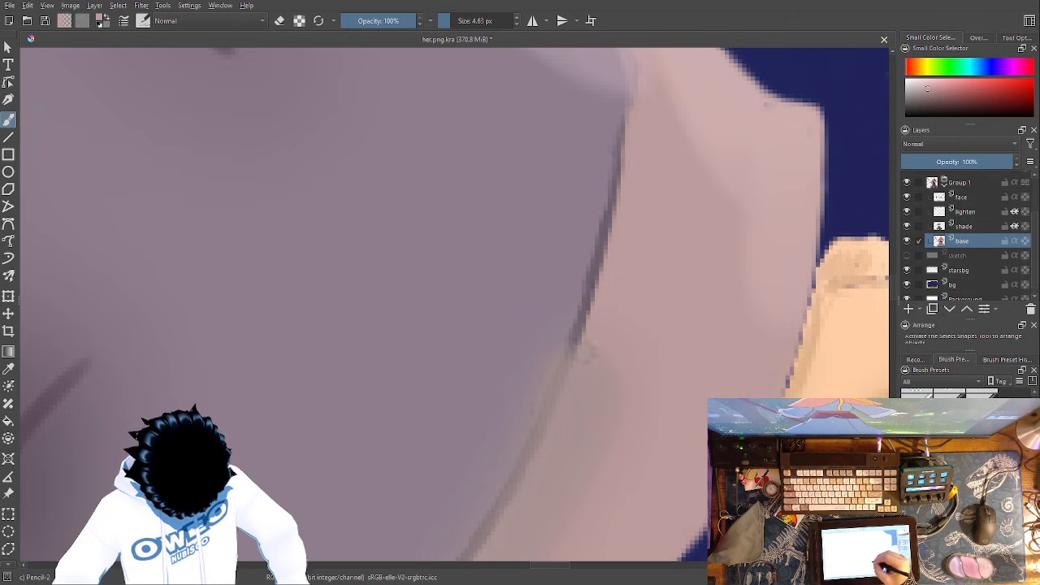
- Smooth the cuff side of the seam with the pink down to the sleeve's lower corner
{"action": "left_click_drag", "start_coordinate": [625, 280], "coordinate": [739, 95]}
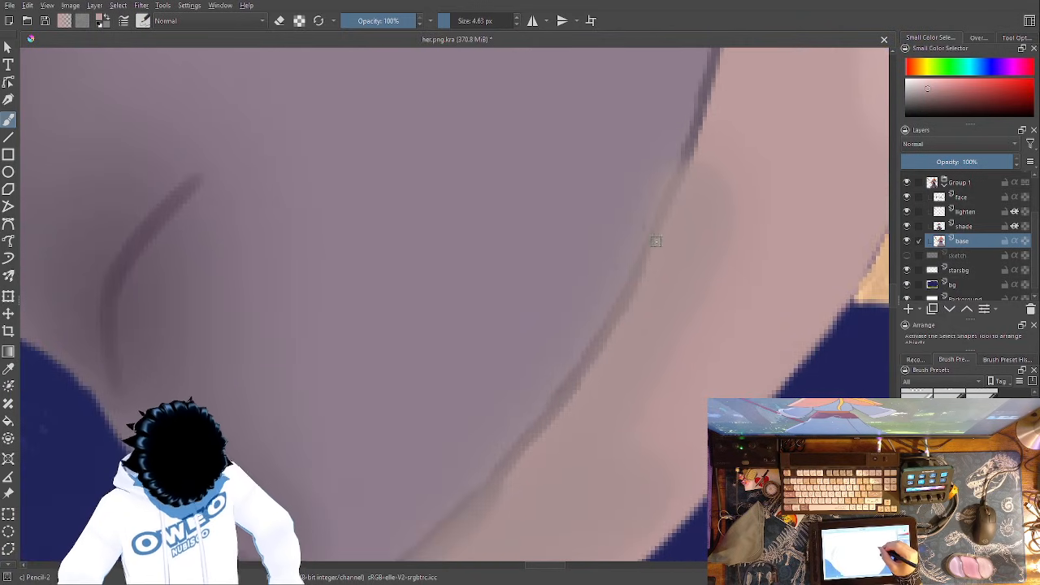
{"action": "left_click_drag", "start_coordinate": [595, 375], "coordinate": [518, 462]}
{"action": "mouse_move", "coordinate": [685, 315]}
{"action": "left_mouse_down"}
{"action": "mouse_move", "coordinate": [773, 239]}
{"action": "mouse_move", "coordinate": [847, 121]}
{"action": "left_mouse_up"}
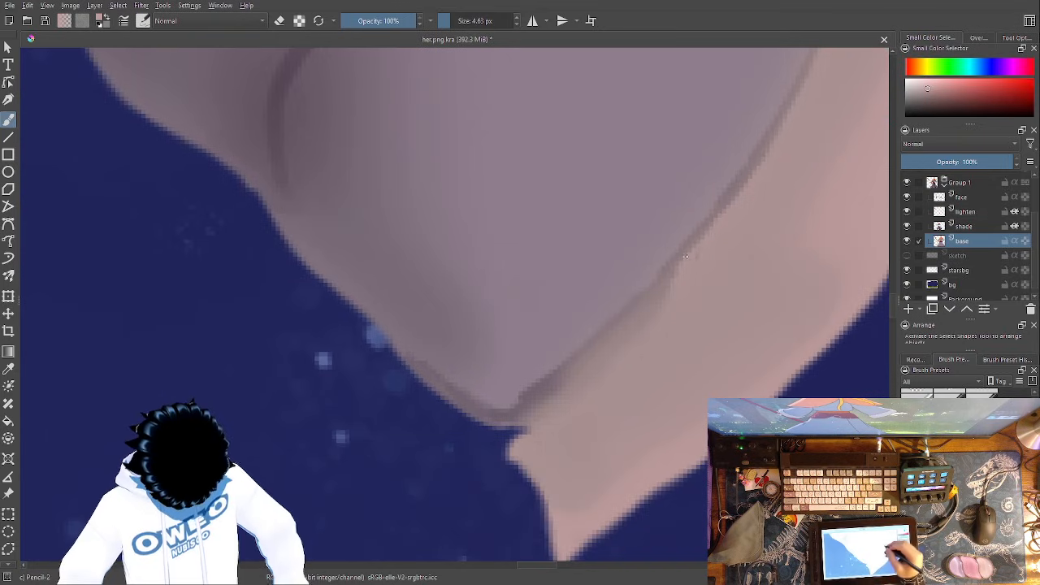
{"action": "left_click_drag", "start_coordinate": [672, 283], "coordinate": [638, 317]}
{"action": "left_click_drag", "start_coordinate": [580, 379], "coordinate": [524, 421]}
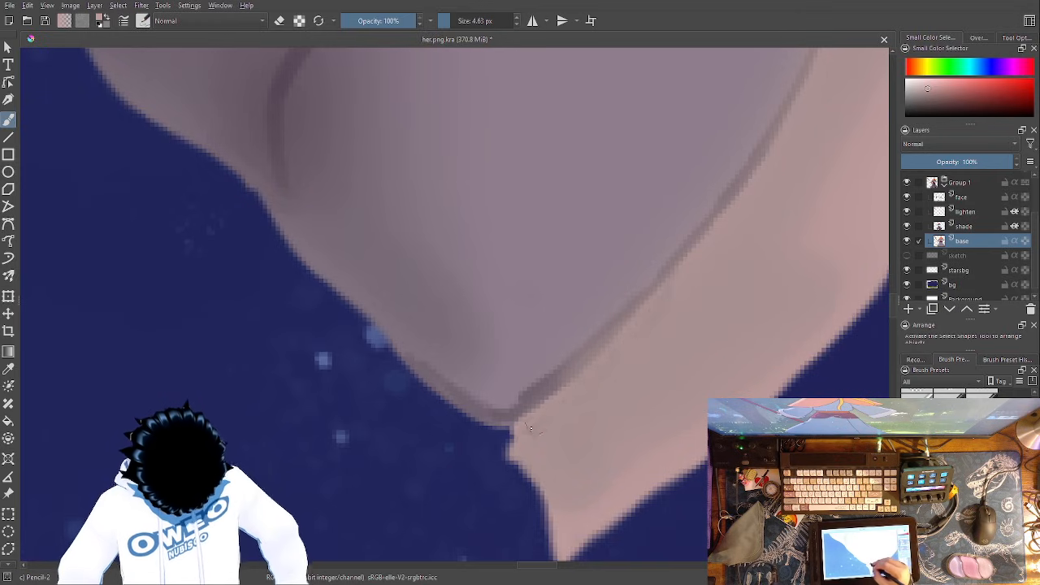
{"action": "left_click_drag", "start_coordinate": [696, 420], "coordinate": [449, 498]}
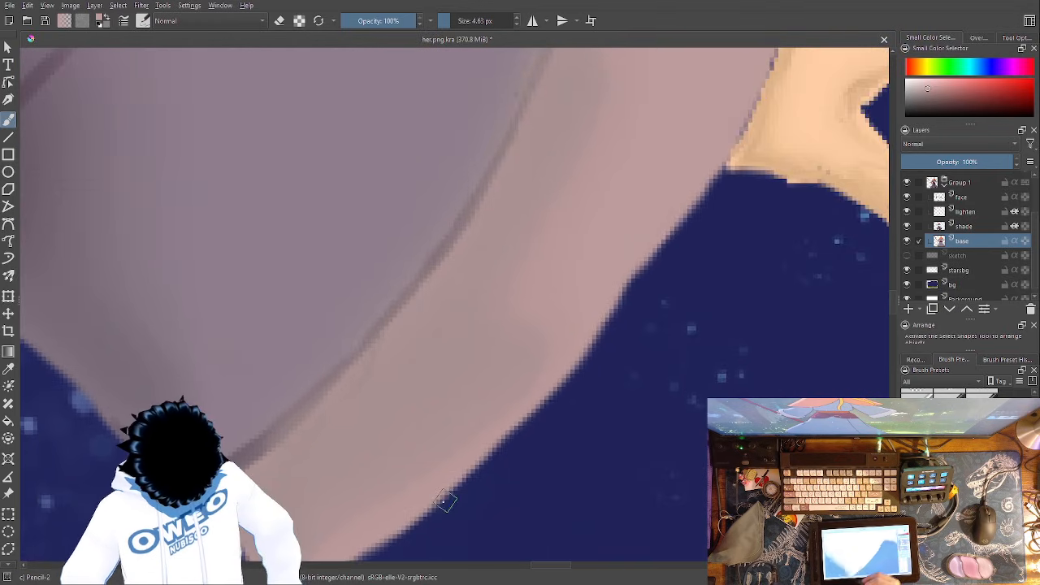
- Touch up the cuff's outer edge with the pink from its lower part past the wrist to the upper corner
{"action": "left_click_drag", "start_coordinate": [612, 335], "coordinate": [483, 493]}
{"action": "left_click_drag", "start_coordinate": [635, 304], "coordinate": [585, 420]}
{"action": "left_click_drag", "start_coordinate": [621, 231], "coordinate": [595, 297]}
{"action": "mouse_move", "coordinate": [608, 249]}
{"action": "left_mouse_down"}
{"action": "mouse_move", "coordinate": [597, 291]}
{"action": "mouse_move", "coordinate": [608, 241]}
{"action": "mouse_move", "coordinate": [570, 373]}
{"action": "mouse_move", "coordinate": [580, 358]}
{"action": "mouse_move", "coordinate": [536, 419]}
{"action": "left_mouse_up"}
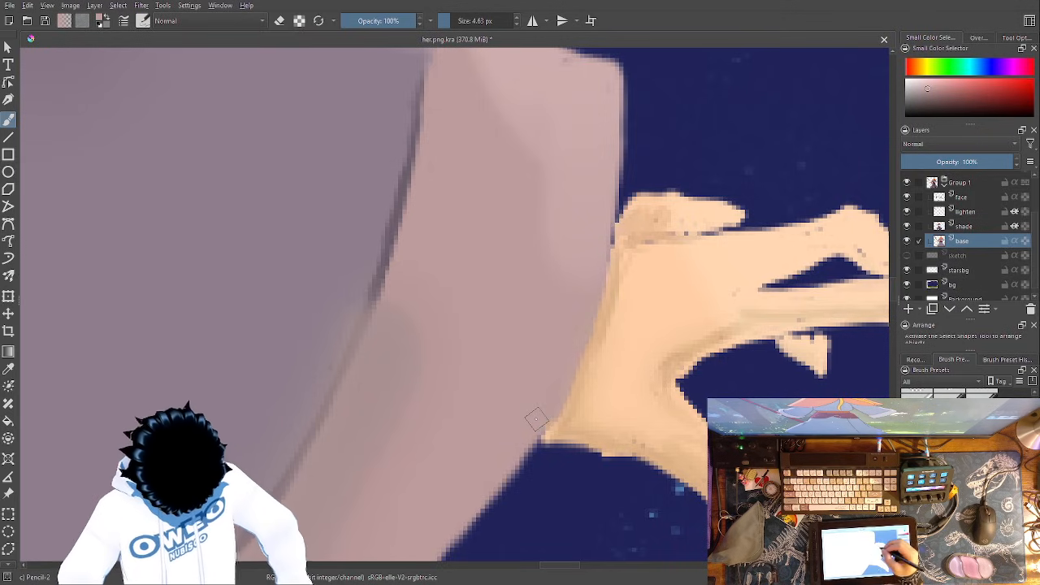
{"action": "left_click_drag", "start_coordinate": [649, 336], "coordinate": [661, 461]}
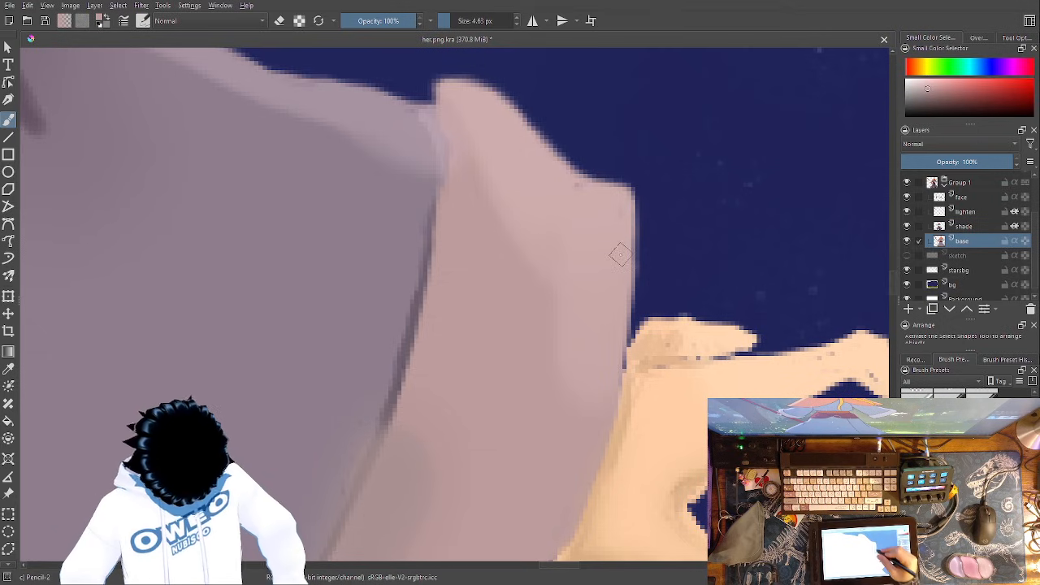
{"action": "left_click_drag", "start_coordinate": [661, 332], "coordinate": [693, 464]}
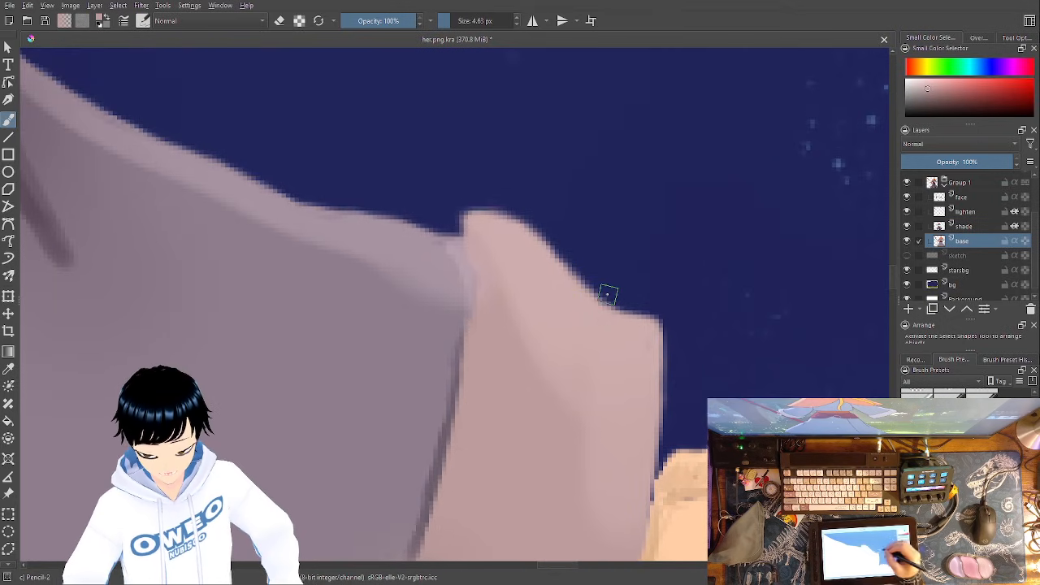
{"action": "left_click_drag", "start_coordinate": [675, 366], "coordinate": [715, 359]}
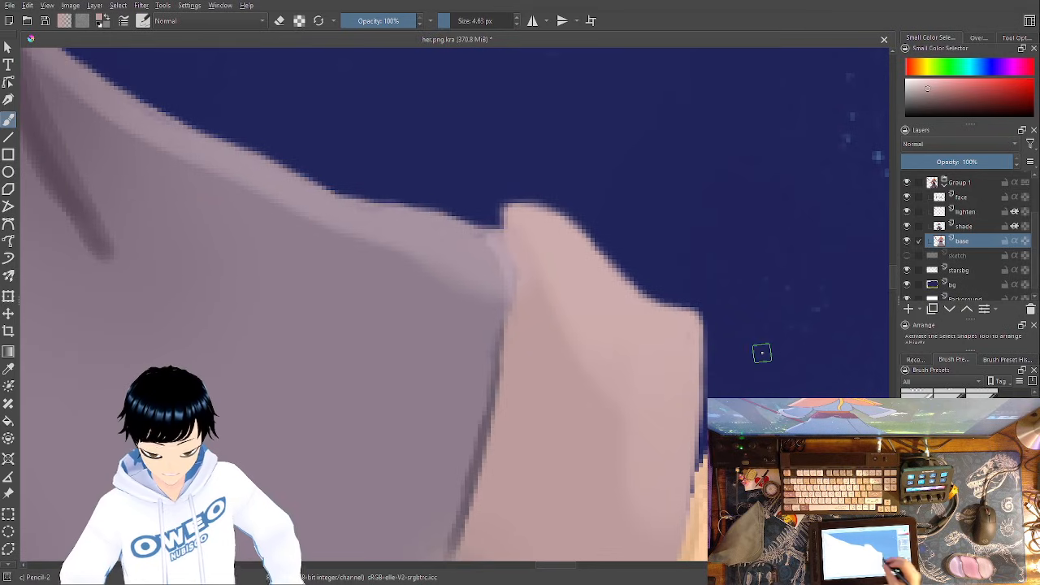
- Sample the cuff's pink beside the seam and brush over the dark fringe on the cuff's outer edge above the wrist
{"action": "left_click", "coordinate": [9, 369]}
{"action": "left_click", "coordinate": [532, 398]}
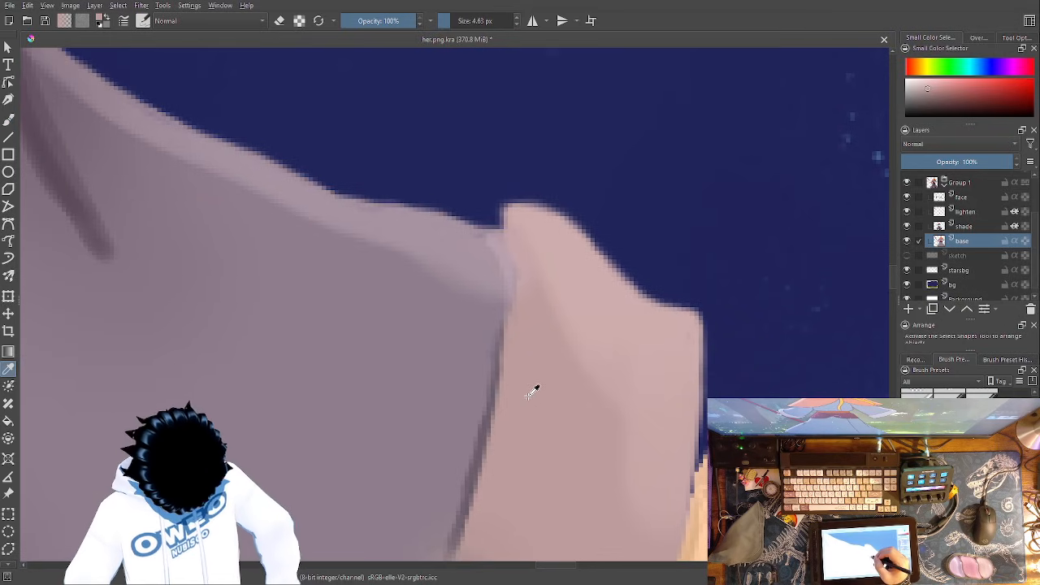
{"action": "left_click", "coordinate": [490, 421]}
{"action": "left_click", "coordinate": [493, 421]}
{"action": "left_click", "coordinate": [499, 424]}
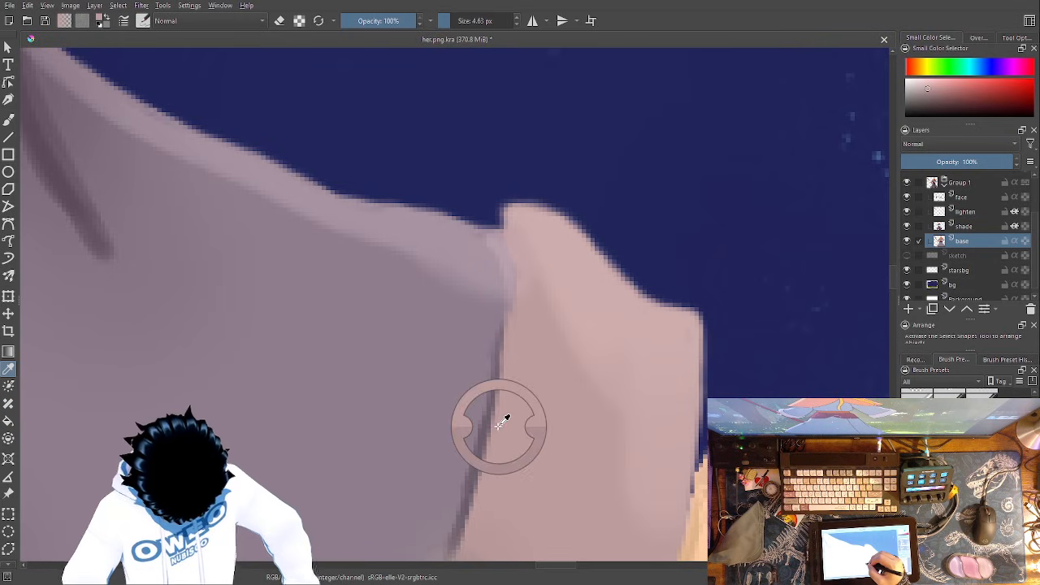
{"action": "left_click", "coordinate": [8, 118]}
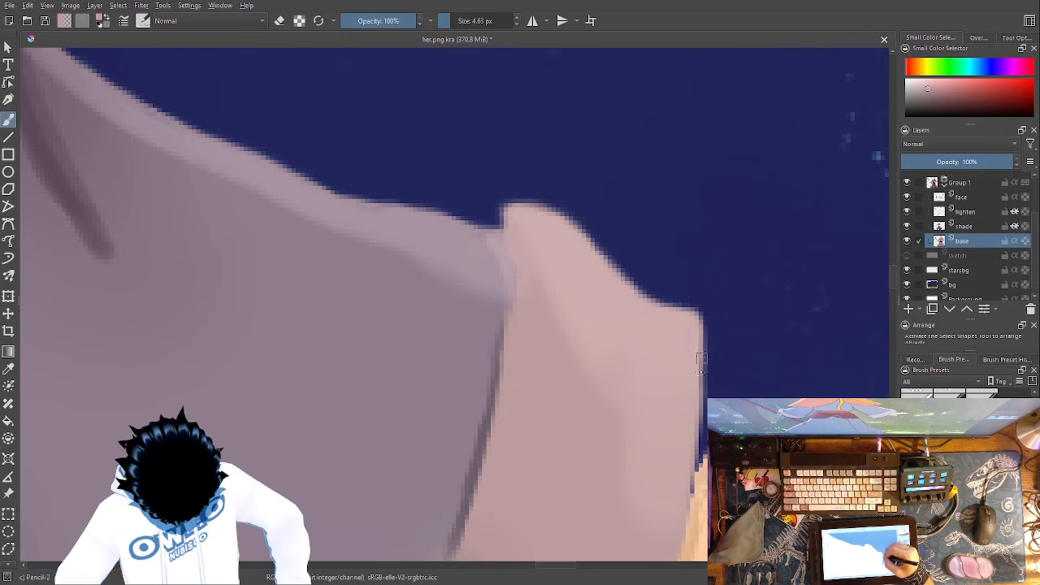
{"action": "left_click_drag", "start_coordinate": [675, 349], "coordinate": [691, 394]}
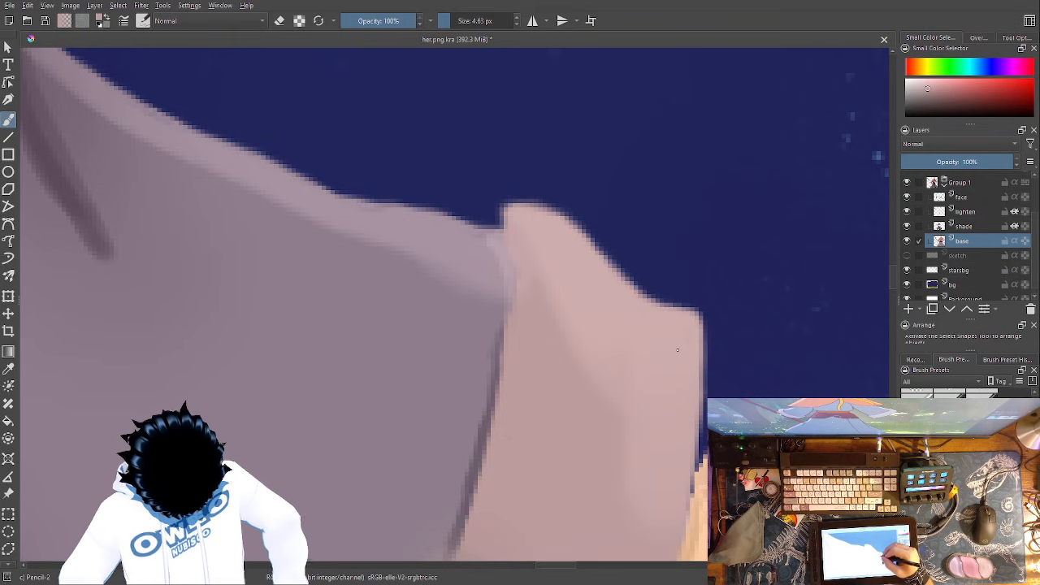
{"action": "right_click", "coordinate": [676, 348]}
{"action": "left_click", "coordinate": [689, 205]}
- Examine the sleeve's upper edge and the whole arm for remaining gaps
{"action": "left_click_drag", "start_coordinate": [589, 291], "coordinate": [716, 367]}
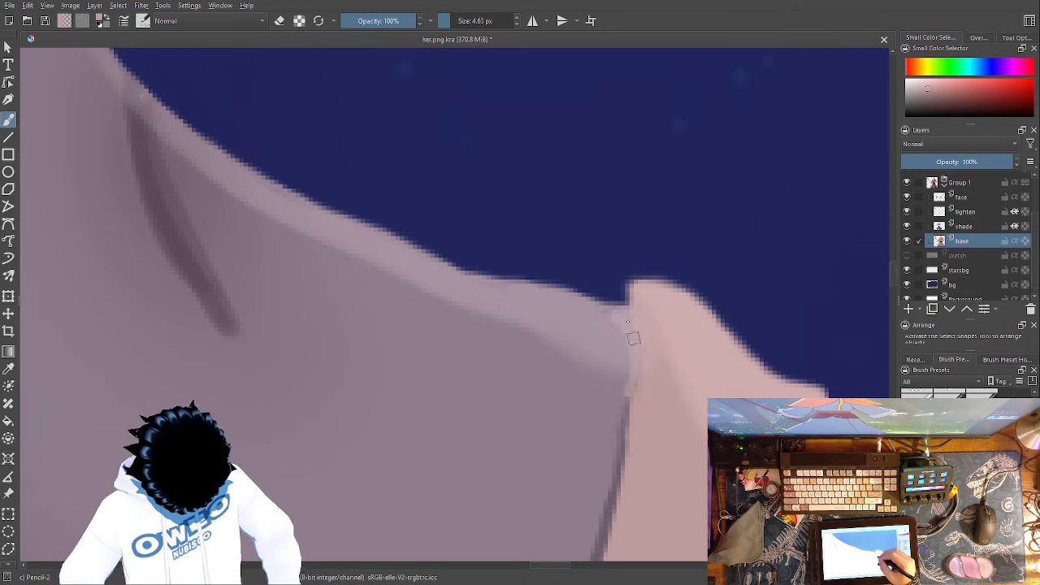
{"action": "left_click_drag", "start_coordinate": [636, 385], "coordinate": [831, 446]}
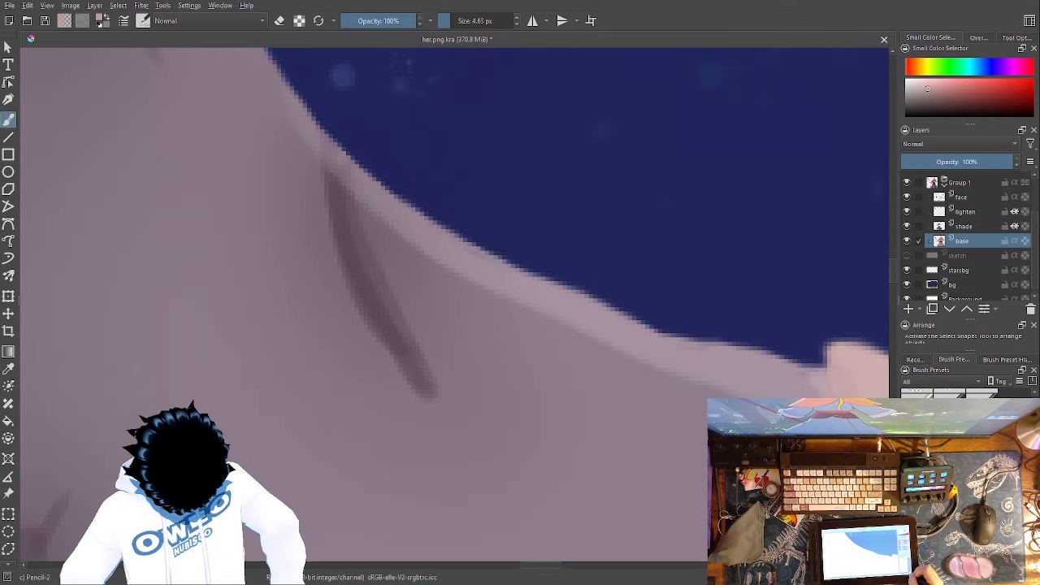
{"action": "key", "text": "ctrl+minus"}
{"action": "key", "text": "ctrl+minus"}
{"action": "key", "text": "ctrl+minus"}
{"action": "key", "text": "ctrl+minus"}
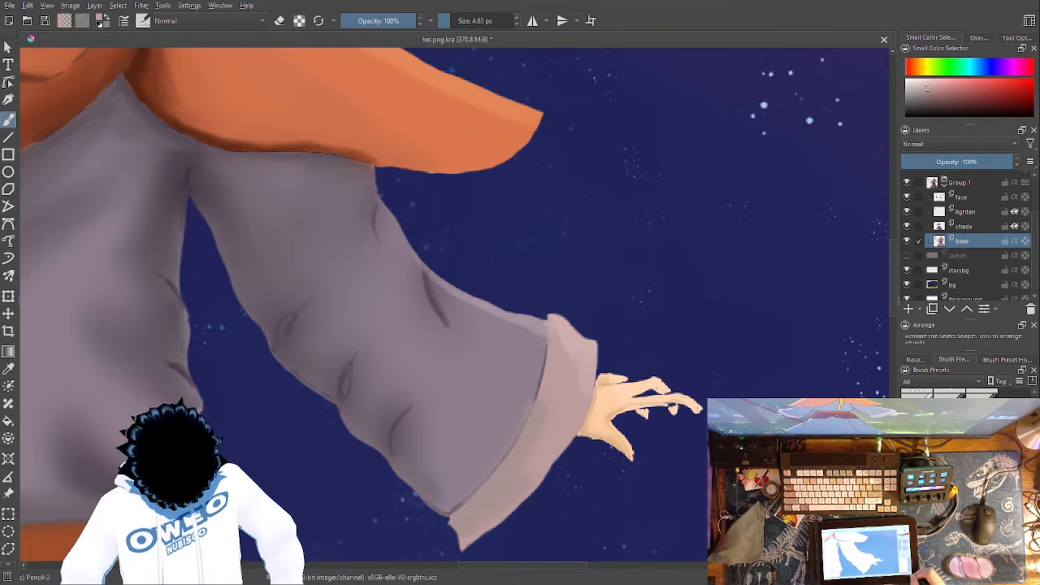
{"action": "key", "text": "ctrl+minus"}
{"action": "key", "text": "ctrl+minus"}
{"action": "key", "text": "ctrl+plus"}
{"action": "key", "text": "ctrl+plus"}
{"action": "key", "text": "ctrl+plus"}
{"action": "key", "text": "ctrl+plus"}
{"action": "key", "text": "ctrl+plus"}
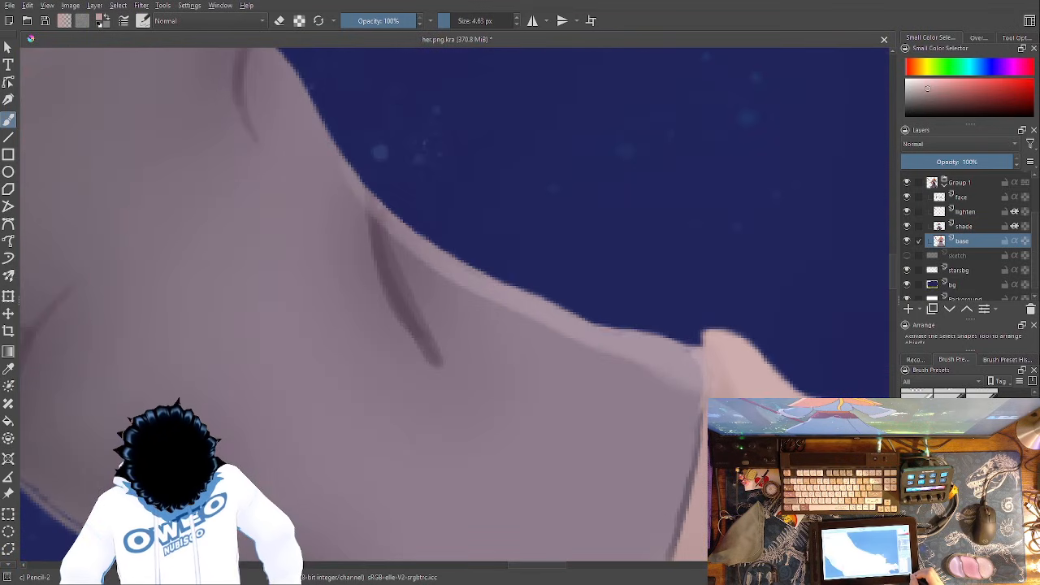
- Sample the hand's light skin tone and cover the dark specks on the upper bent finger, joining its tip to the finger below
{"action": "left_click_drag", "start_coordinate": [611, 486], "coordinate": [141, 292]}
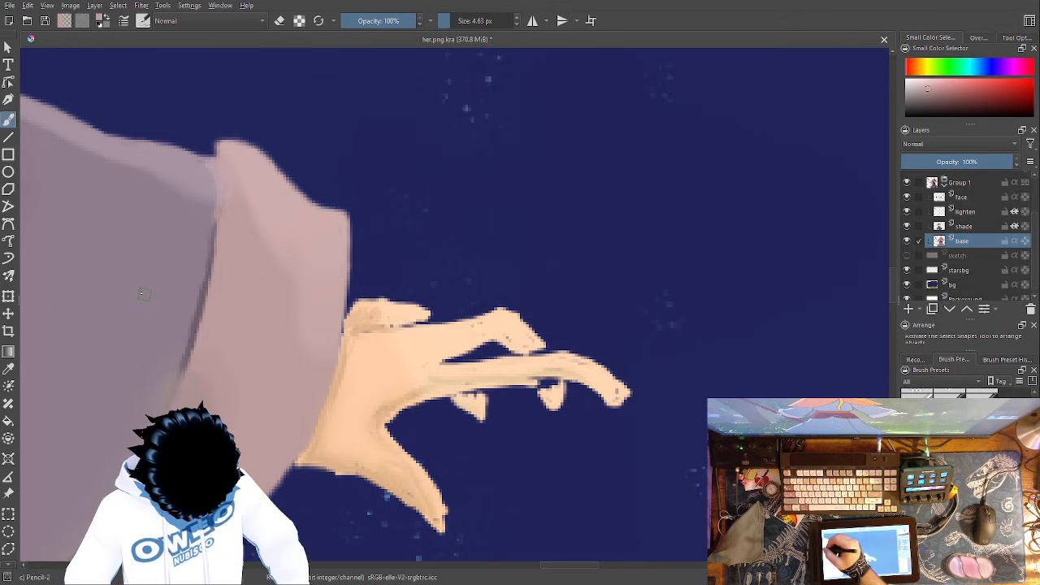
{"action": "key", "text": "p"}
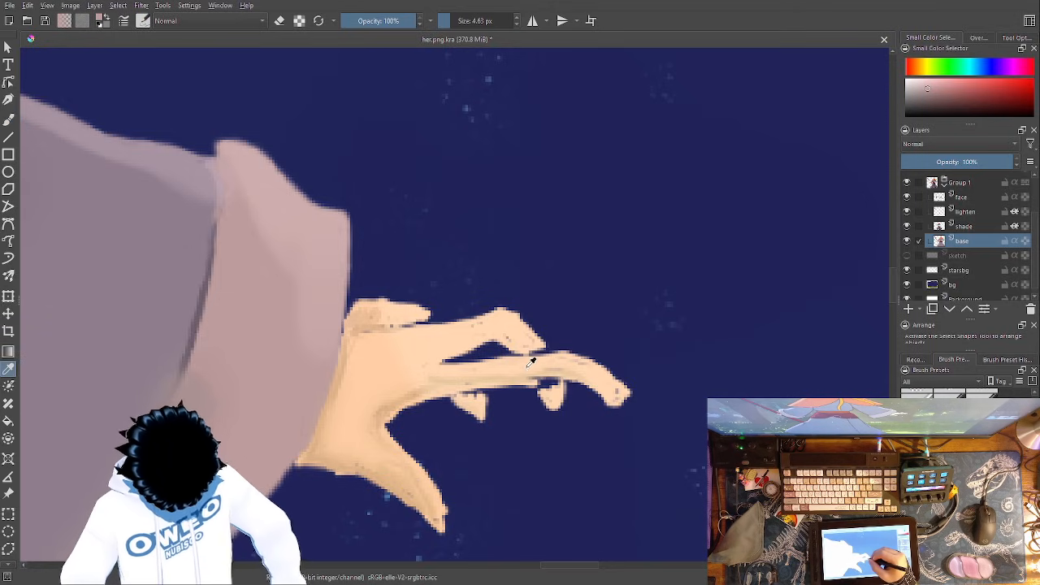
{"action": "left_click", "coordinate": [534, 358]}
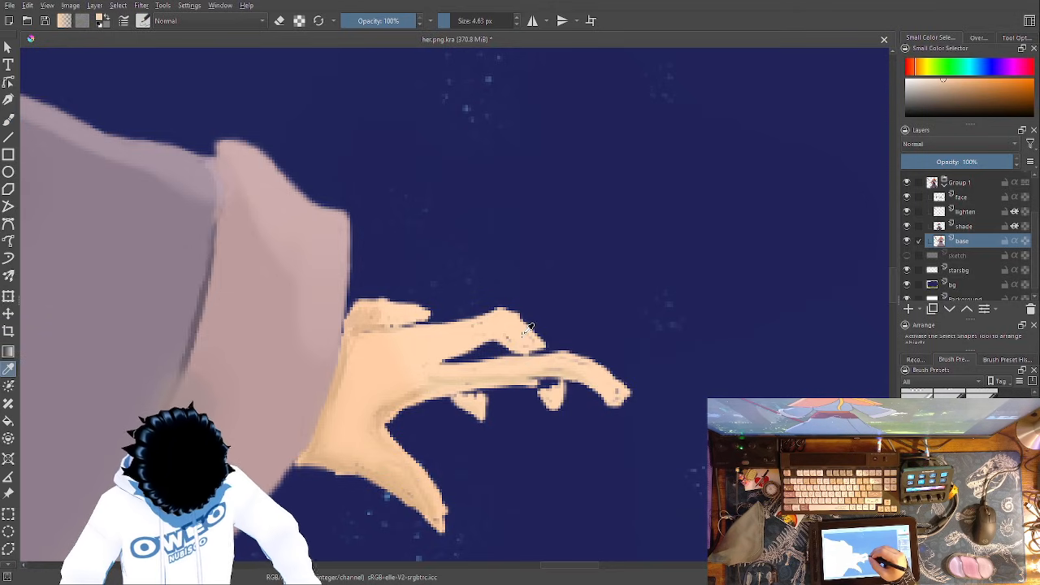
{"action": "left_click", "coordinate": [8, 118]}
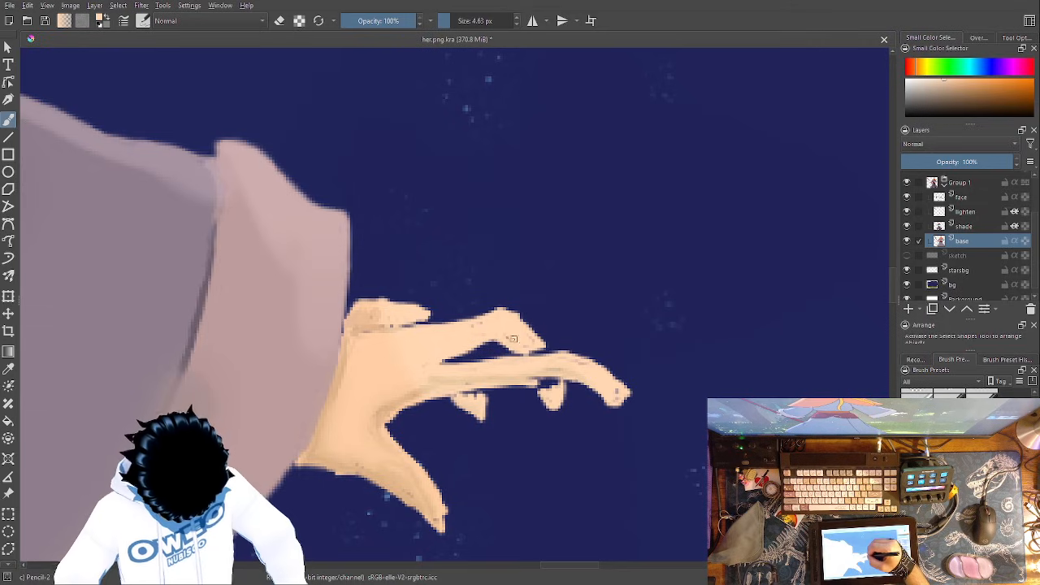
{"action": "mouse_move", "coordinate": [519, 345]}
{"action": "left_mouse_down"}
{"action": "mouse_move", "coordinate": [506, 339]}
{"action": "mouse_move", "coordinate": [532, 341]}
{"action": "mouse_move", "coordinate": [528, 329]}
{"action": "left_mouse_up"}
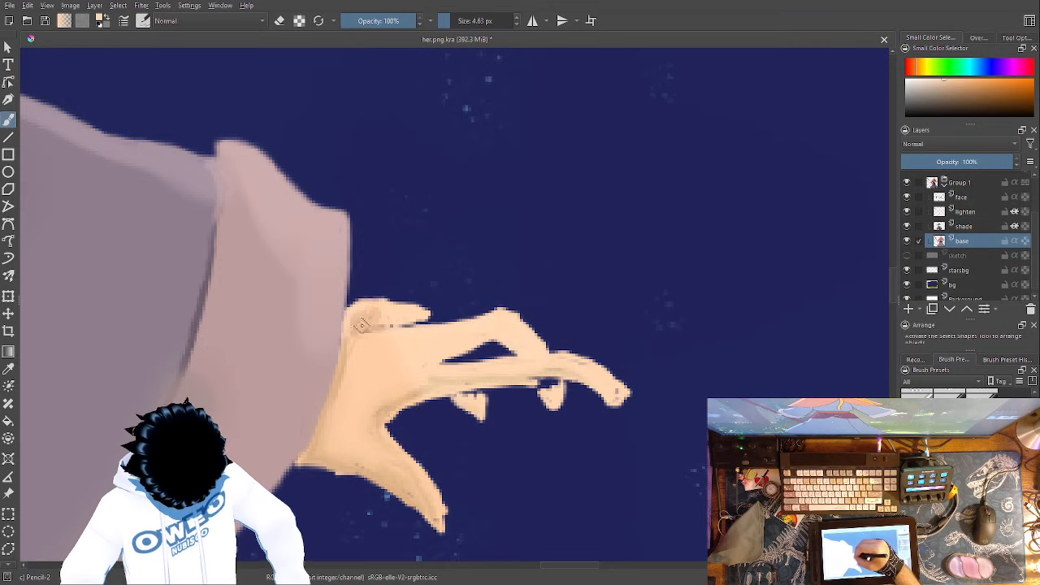
- Touch up the remaining fingers with the skin tone, broadening the short lower fingertip and closing the gap under the long finger
{"action": "left_click_drag", "start_coordinate": [375, 323], "coordinate": [405, 323]}
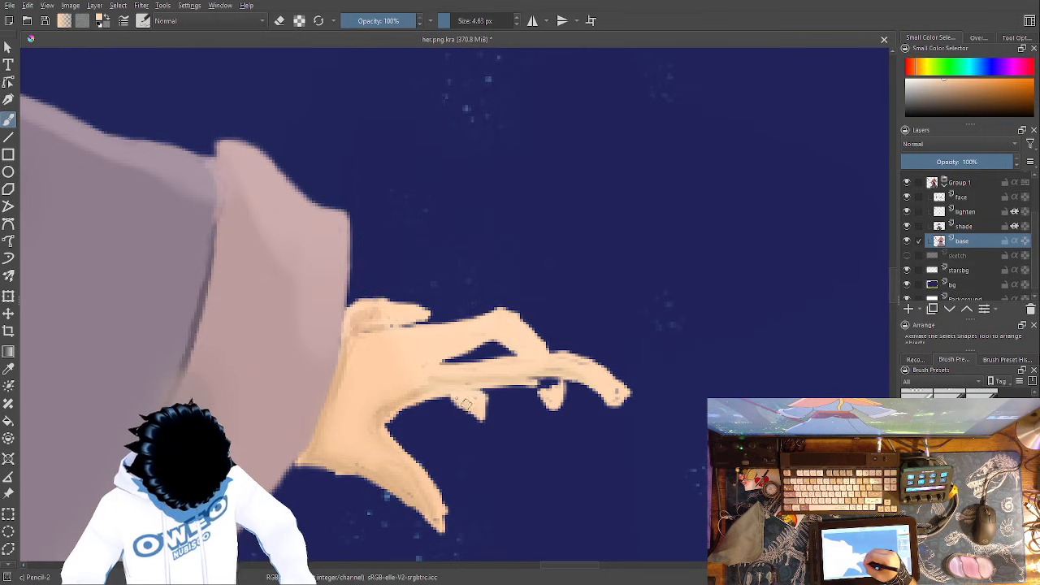
{"action": "left_click_drag", "start_coordinate": [481, 418], "coordinate": [484, 400]}
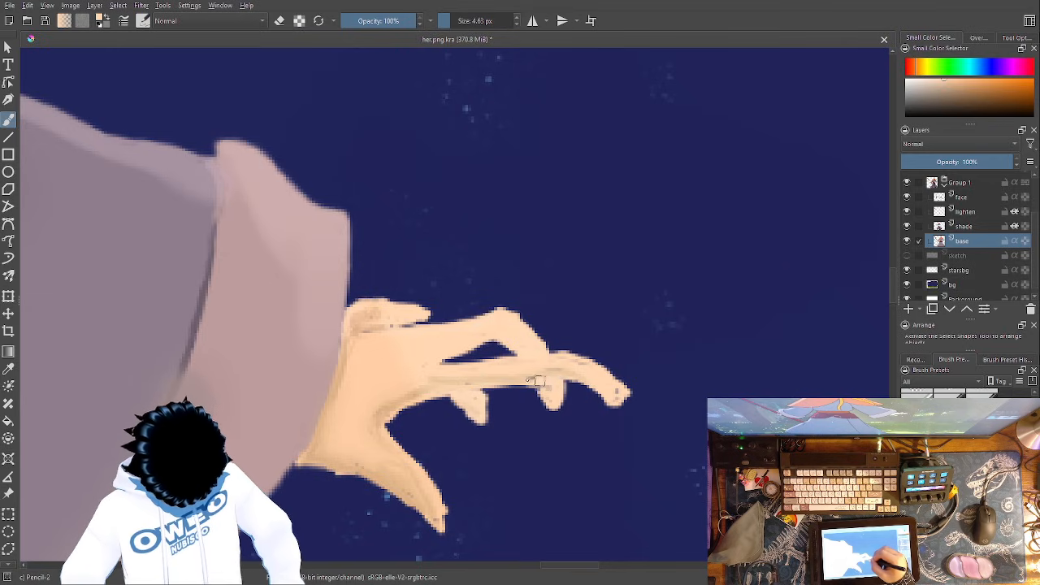
{"action": "left_click_drag", "start_coordinate": [559, 380], "coordinate": [580, 382]}
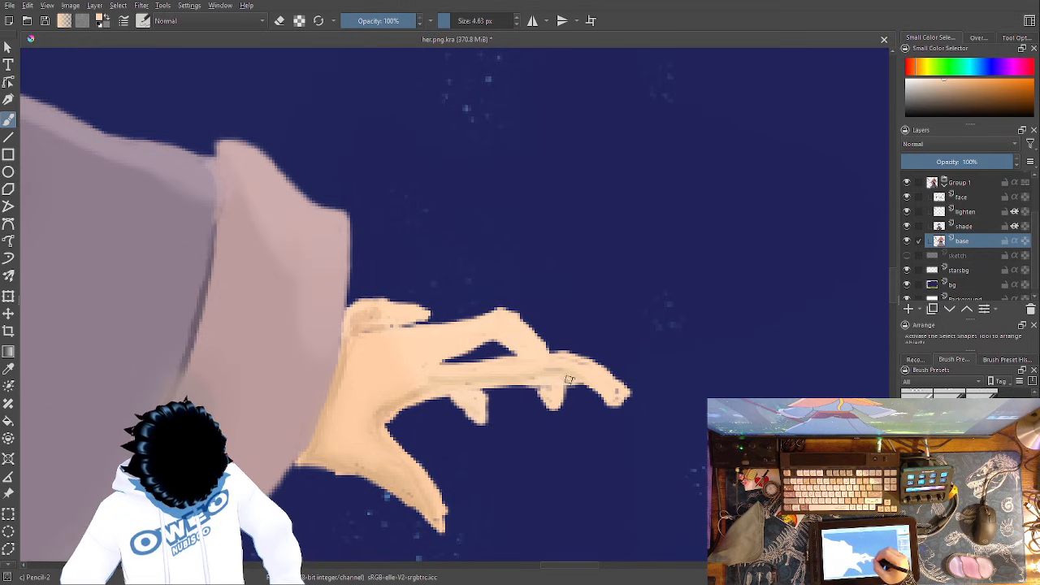
- Erase the curled tip of the longest finger with the small eraser at 25 px
{"action": "right_click", "coordinate": [616, 367]}
{"action": "left_click", "coordinate": [618, 302]}
{"action": "mouse_move", "coordinate": [631, 418]}
{"action": "left_mouse_down"}
{"action": "mouse_move", "coordinate": [608, 353]}
{"action": "mouse_move", "coordinate": [577, 333]}
{"action": "left_mouse_up"}
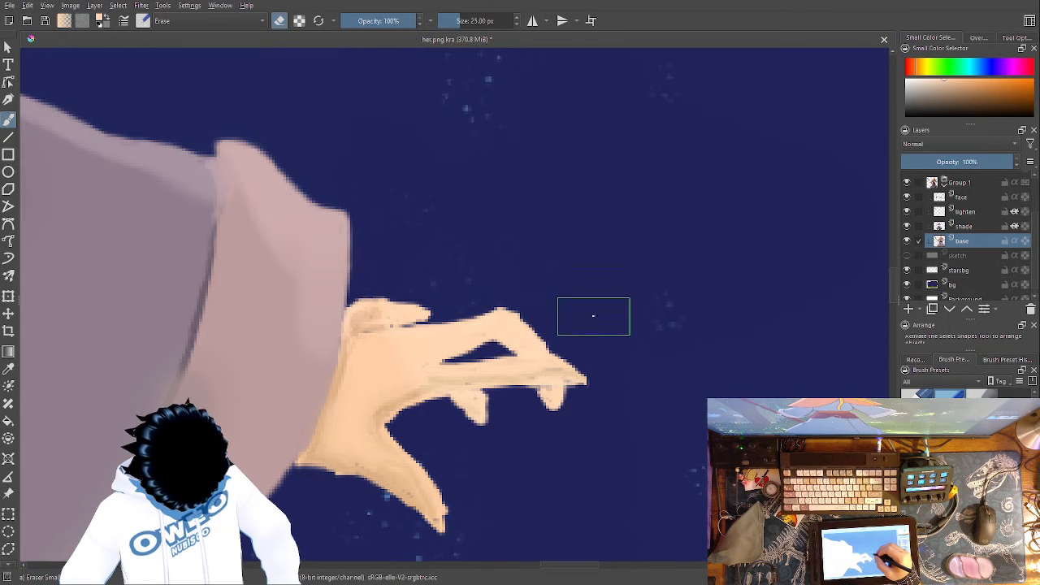
{"action": "right_click", "coordinate": [606, 315]}
{"action": "right_click", "coordinate": [647, 330]}
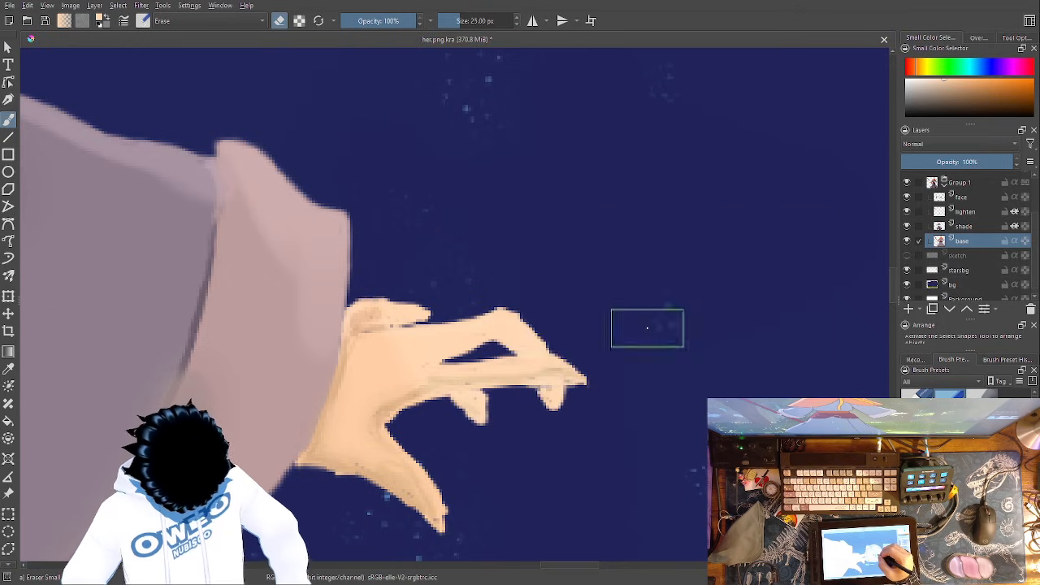
- Sample the darker skin tone near the wrist and shade along the long finger with Pencil-2
{"action": "left_click", "coordinate": [9, 370]}
{"action": "left_click", "coordinate": [365, 469]}
{"action": "key", "text": "b"}
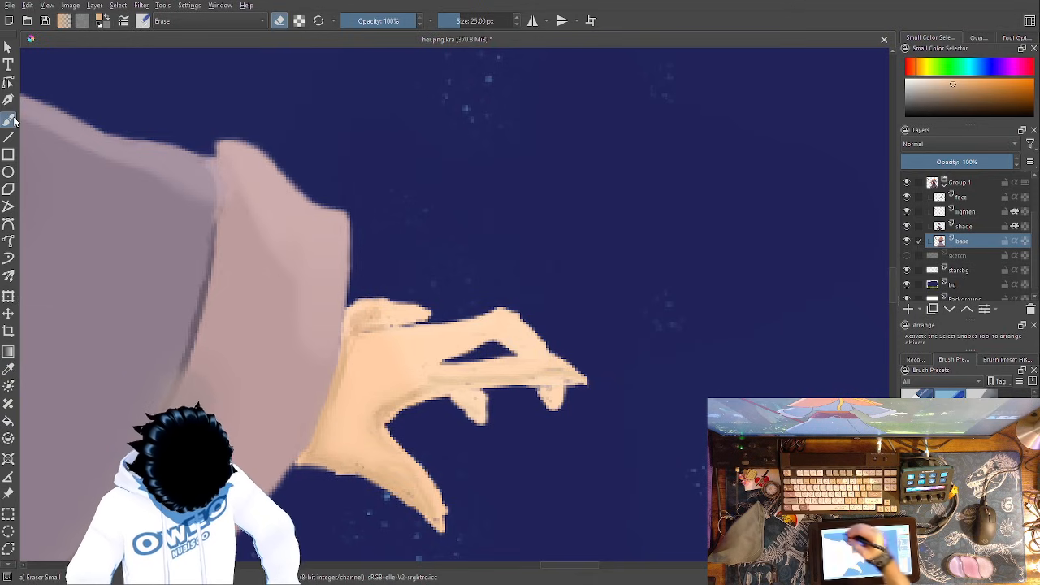
{"action": "right_click", "coordinate": [560, 349]}
{"action": "left_click", "coordinate": [621, 338]}
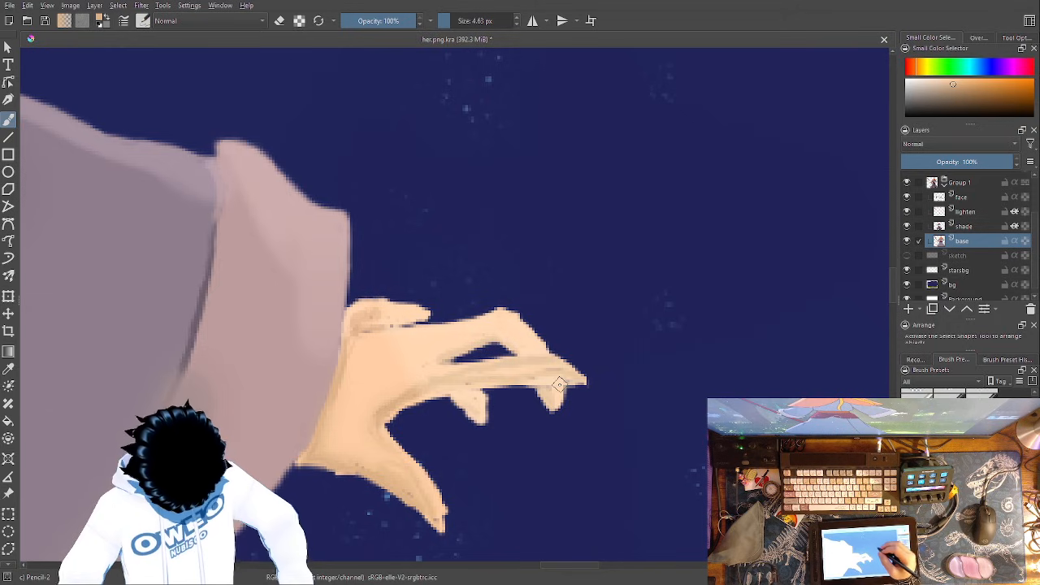
- Pick the recent lighter skin tone and paint along the long finger, extending it with a new blunt tip
{"action": "right_click", "coordinate": [564, 353]}
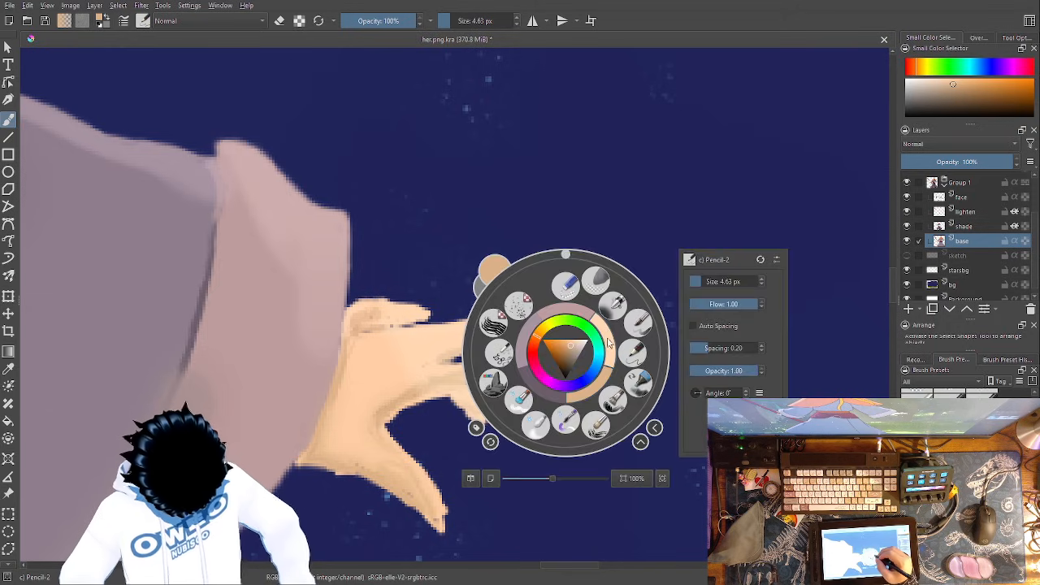
{"action": "left_click", "coordinate": [608, 341]}
{"action": "right_click", "coordinate": [608, 346]}
{"action": "left_click_drag", "start_coordinate": [524, 364], "coordinate": [463, 368]}
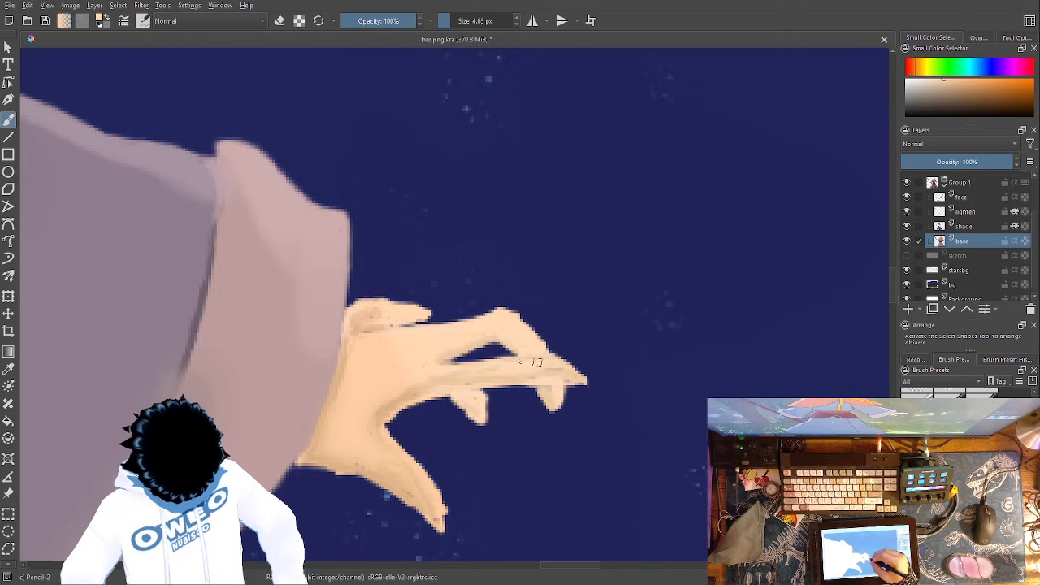
{"action": "mouse_move", "coordinate": [563, 362]}
{"action": "left_mouse_down"}
{"action": "mouse_move", "coordinate": [585, 363]}
{"action": "mouse_move", "coordinate": [590, 378]}
{"action": "left_mouse_up"}
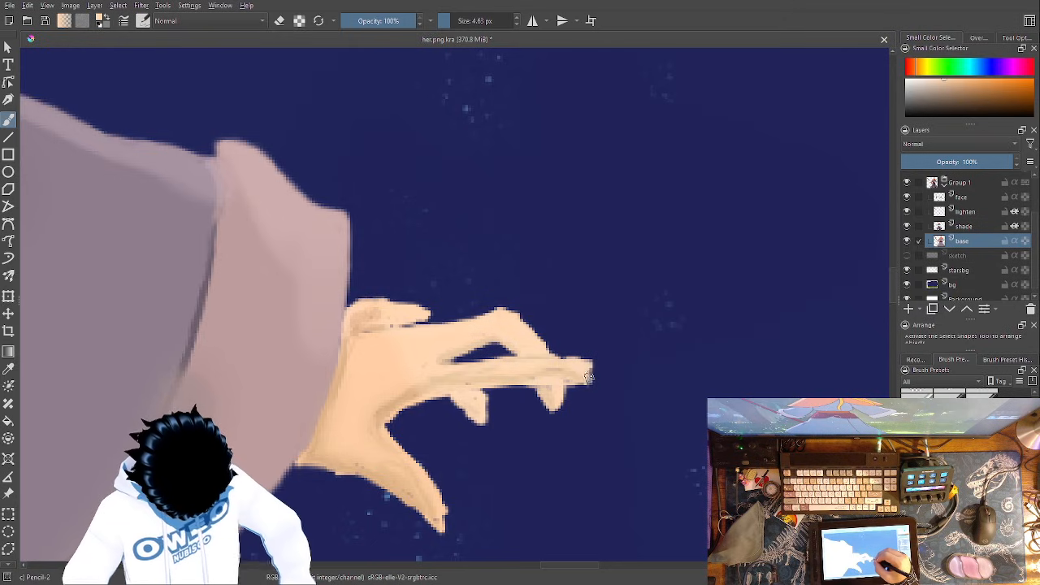
- Trim the end of the new fingertip with the small eraser to taper it
{"action": "right_click", "coordinate": [598, 360]}
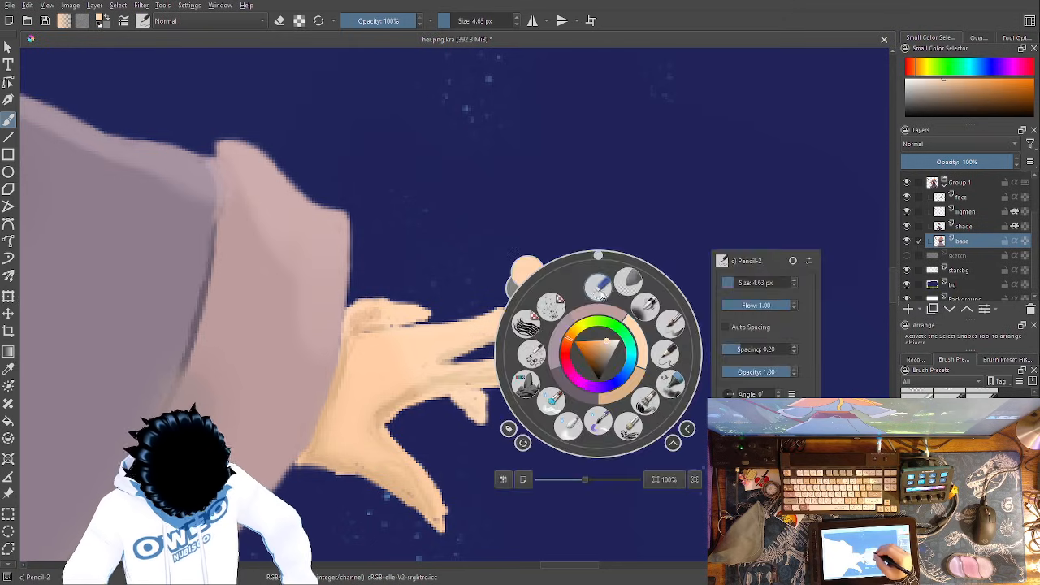
{"action": "left_click", "coordinate": [599, 284]}
{"action": "mouse_move", "coordinate": [602, 362]}
{"action": "left_mouse_down"}
{"action": "mouse_move", "coordinate": [572, 354]}
{"action": "mouse_move", "coordinate": [611, 377]}
{"action": "left_mouse_up"}
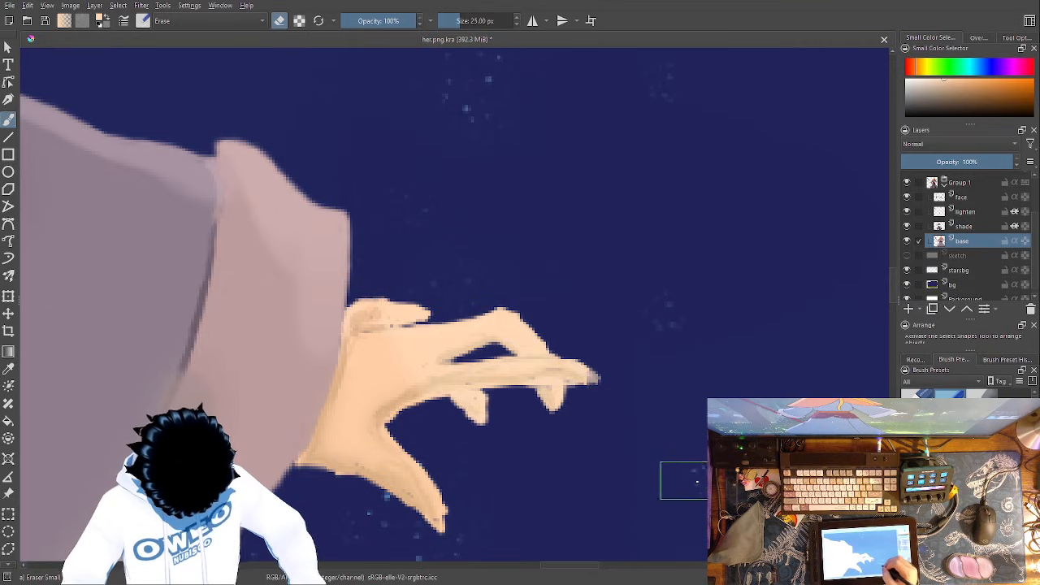
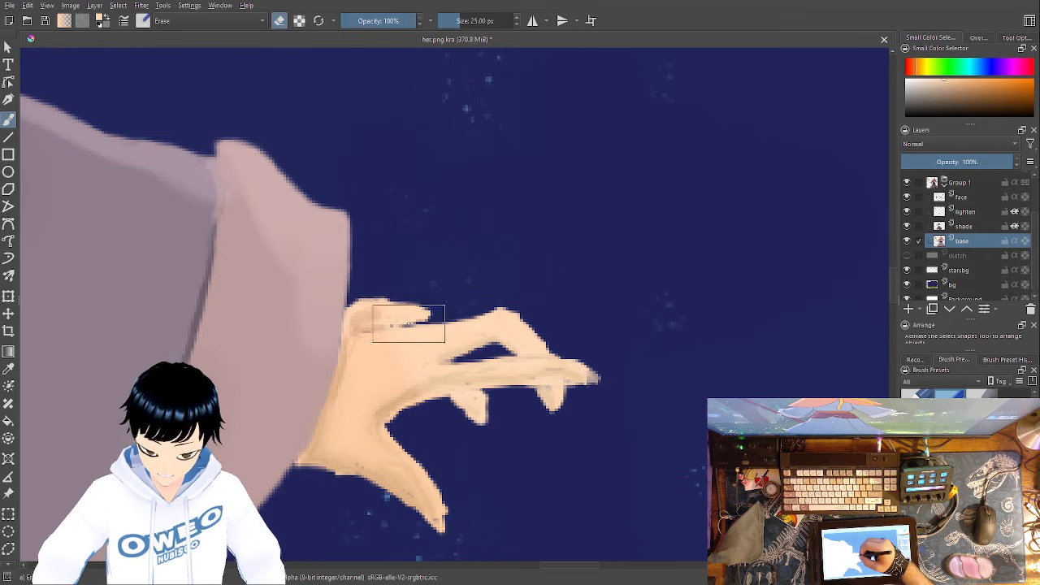
- Fill the gap between the curled finger and the back of the hand with the lighter skin tone using Pencil-2
{"action": "right_click", "coordinate": [399, 323]}
{"action": "right_click", "coordinate": [406, 325]}
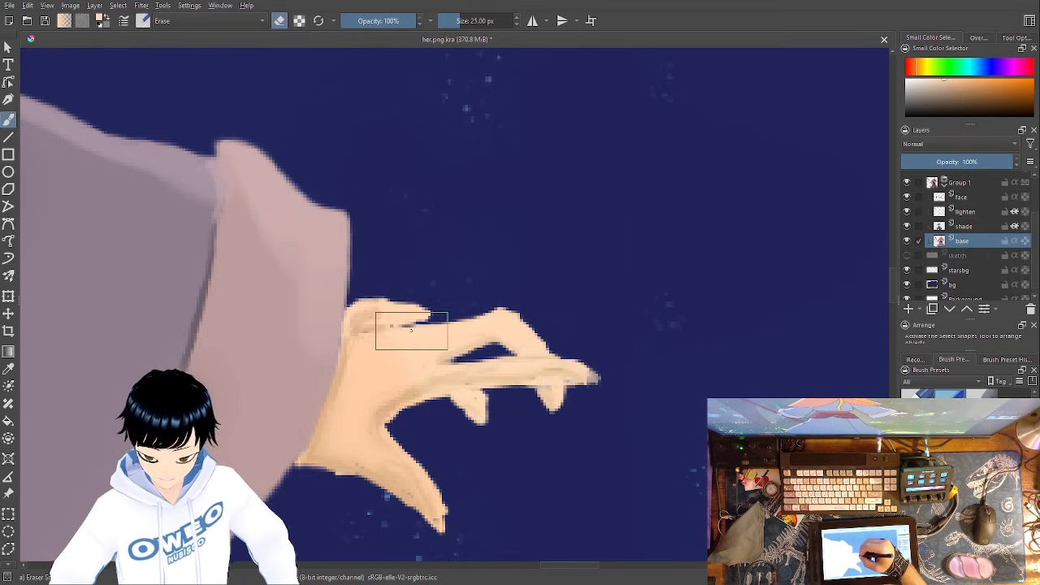
{"action": "right_click", "coordinate": [411, 325]}
{"action": "left_click", "coordinate": [479, 335]}
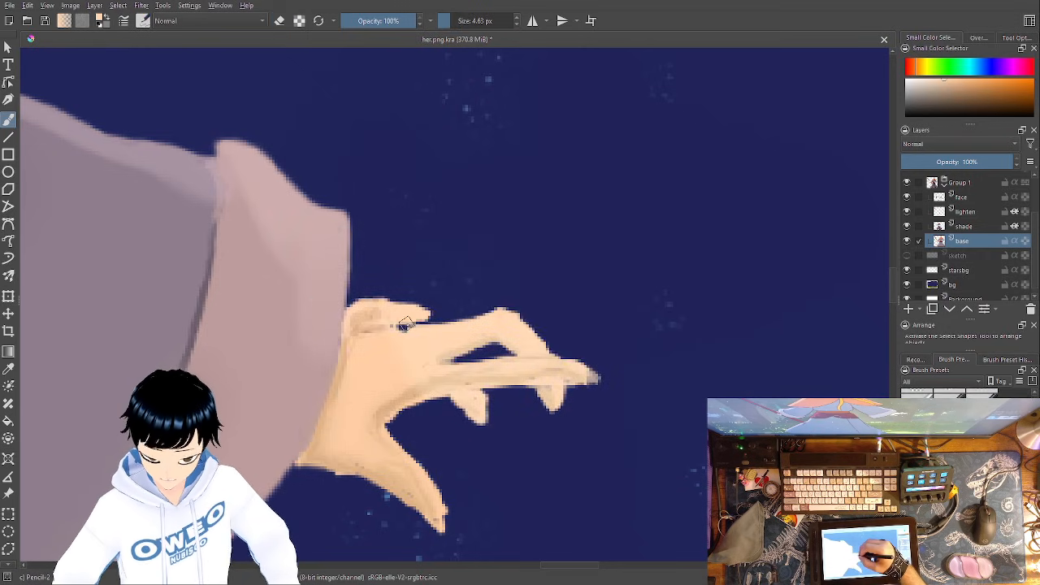
{"action": "mouse_move", "coordinate": [414, 327]}
{"action": "left_mouse_down"}
{"action": "mouse_move", "coordinate": [363, 322]}
{"action": "mouse_move", "coordinate": [414, 327]}
{"action": "left_mouse_up"}
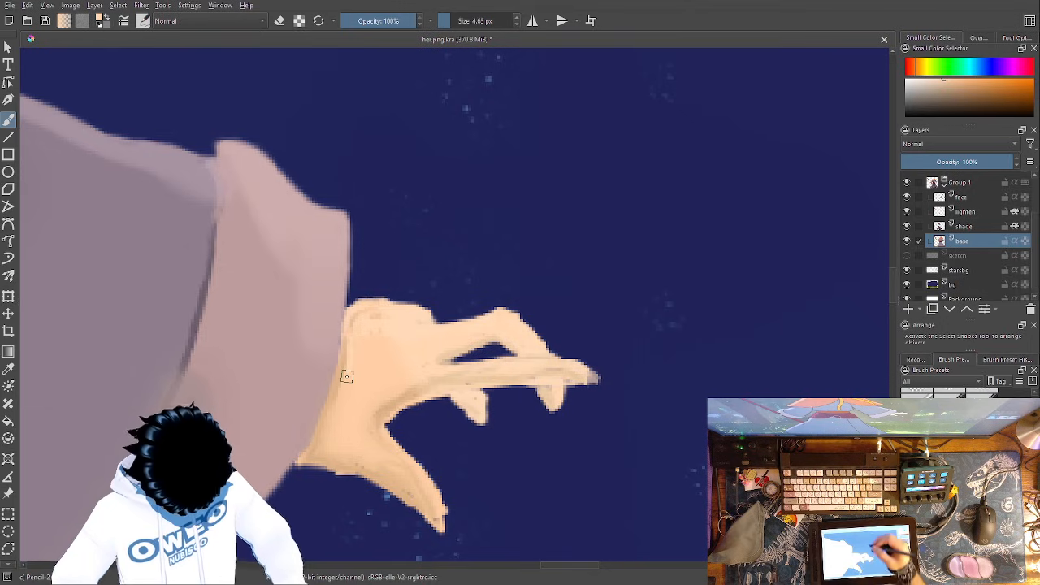
- Pick the recent darker skin tone and shade the underside of the open hand from the thumb tip to the cuff
{"action": "left_click_drag", "start_coordinate": [690, 379], "coordinate": [793, 189]}
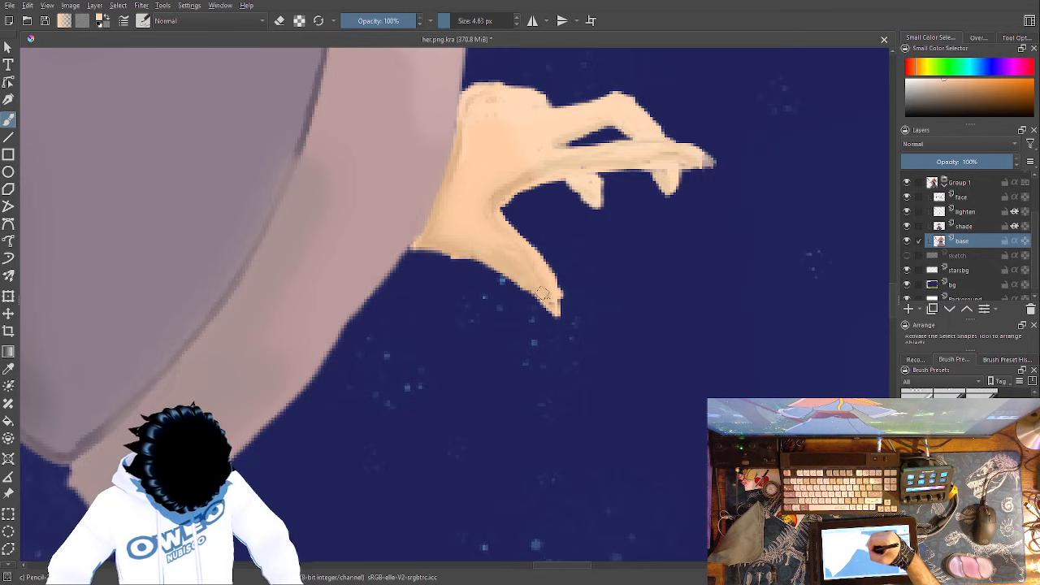
{"action": "right_click", "coordinate": [580, 281]}
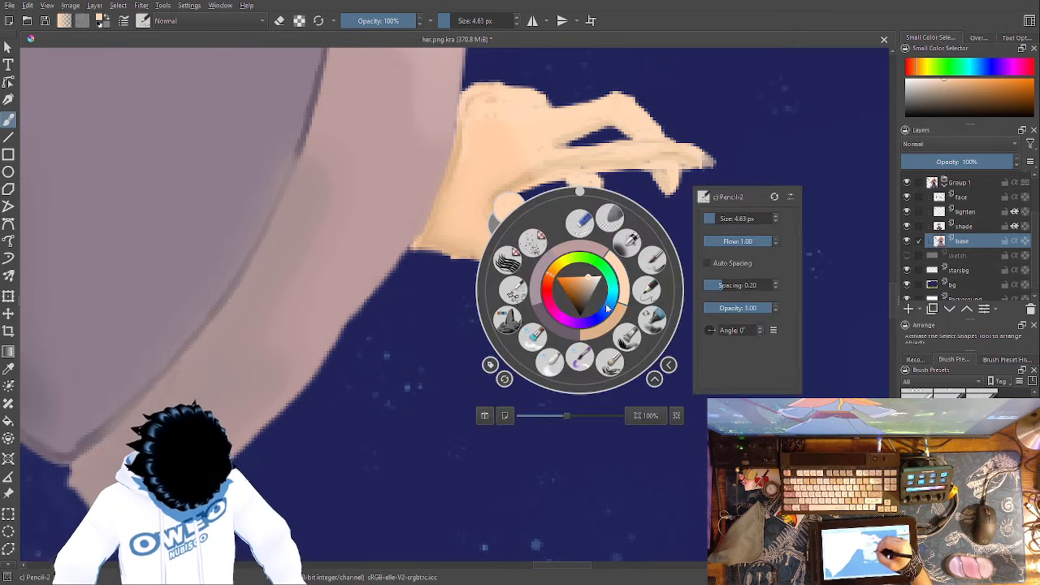
{"action": "left_click", "coordinate": [606, 304]}
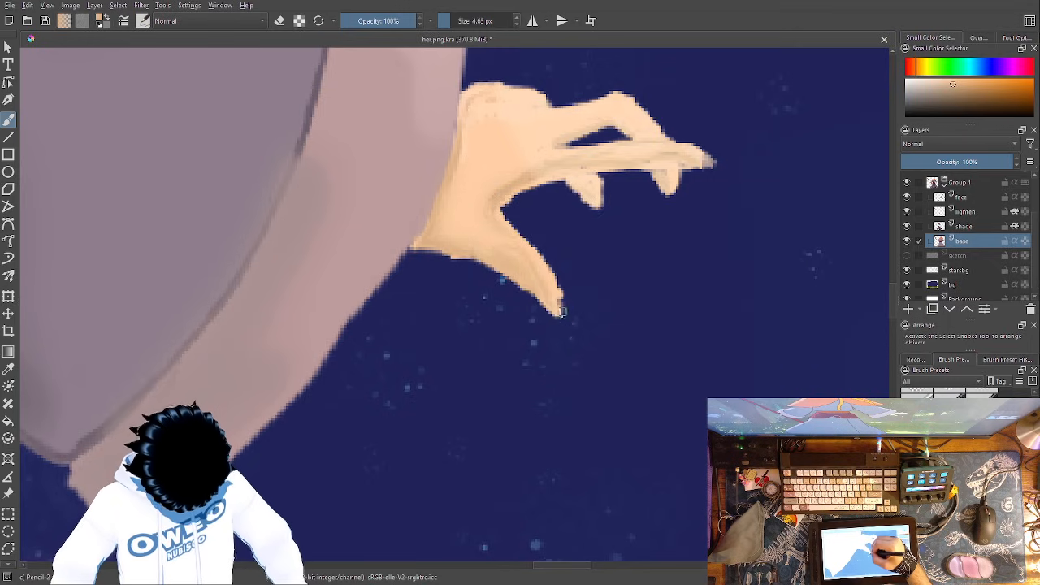
{"action": "left_click_drag", "start_coordinate": [527, 285], "coordinate": [418, 248]}
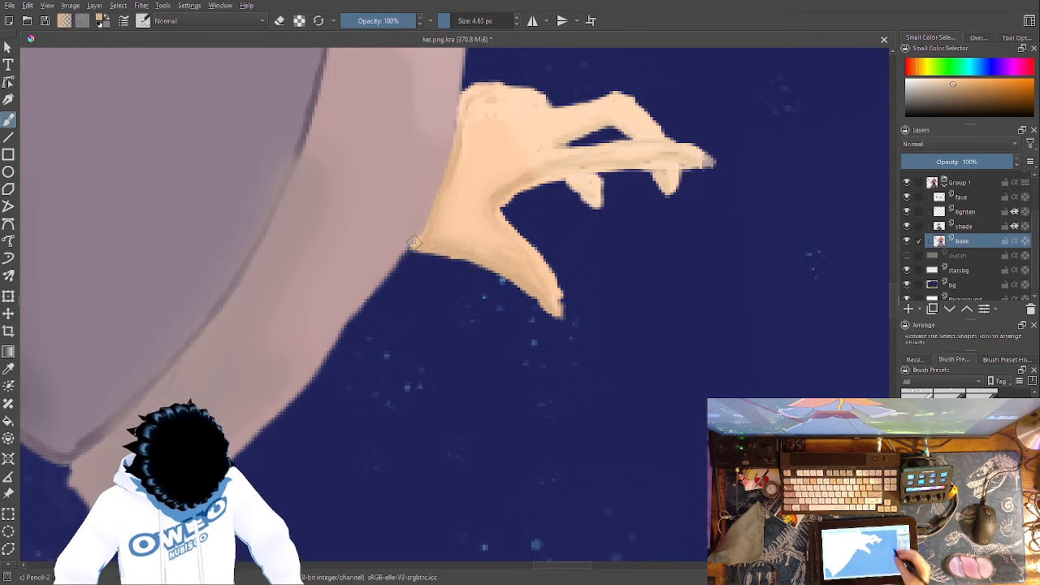
- Fill the dark gaps around the hand holding the staff, along the staff edge and the cuff, with the darker skin tone
{"action": "key", "text": "minus"}
{"action": "key", "text": "minus"}
{"action": "key", "text": "minus"}
{"action": "key", "text": "minus"}
{"action": "key", "text": "minus"}
{"action": "key", "text": "minus"}
{"action": "key", "text": "minus"}
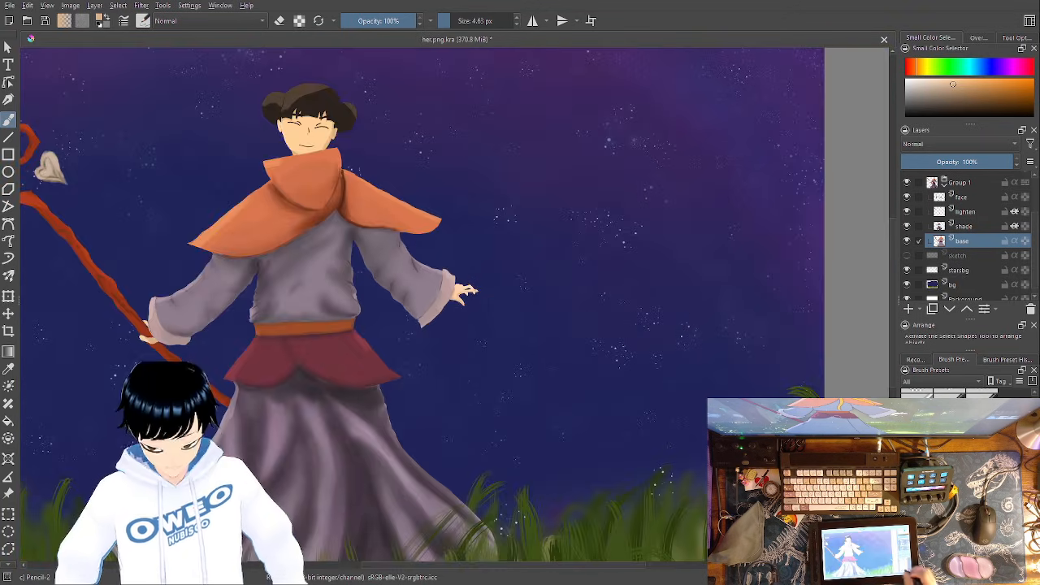
{"action": "left_click_drag", "start_coordinate": [430, 394], "coordinate": [801, 335]}
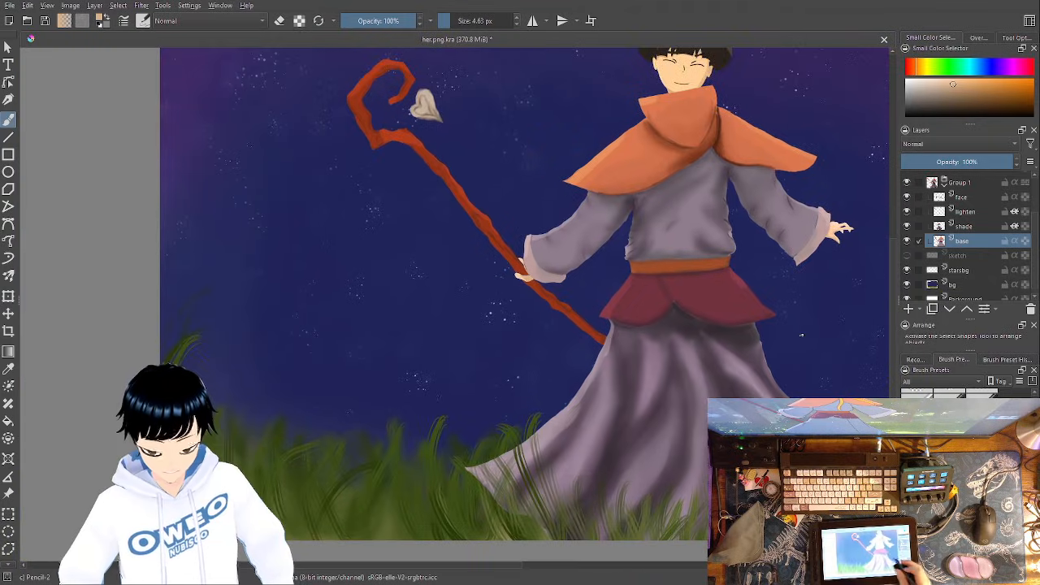
{"action": "key", "text": "plus"}
{"action": "key", "text": "plus"}
{"action": "key", "text": "plus"}
{"action": "key", "text": "plus"}
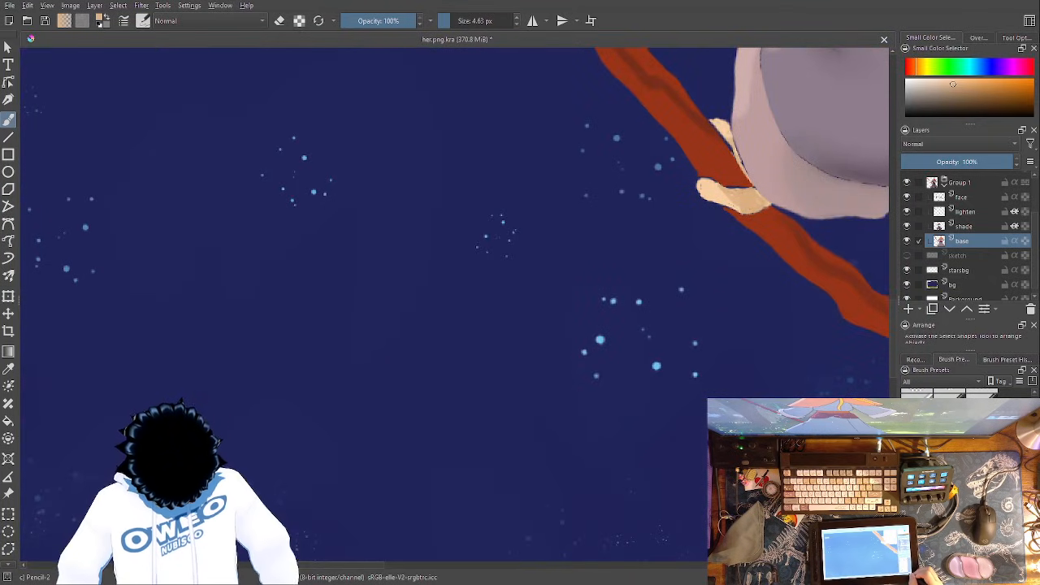
{"action": "left_click_drag", "start_coordinate": [731, 329], "coordinate": [363, 393]}
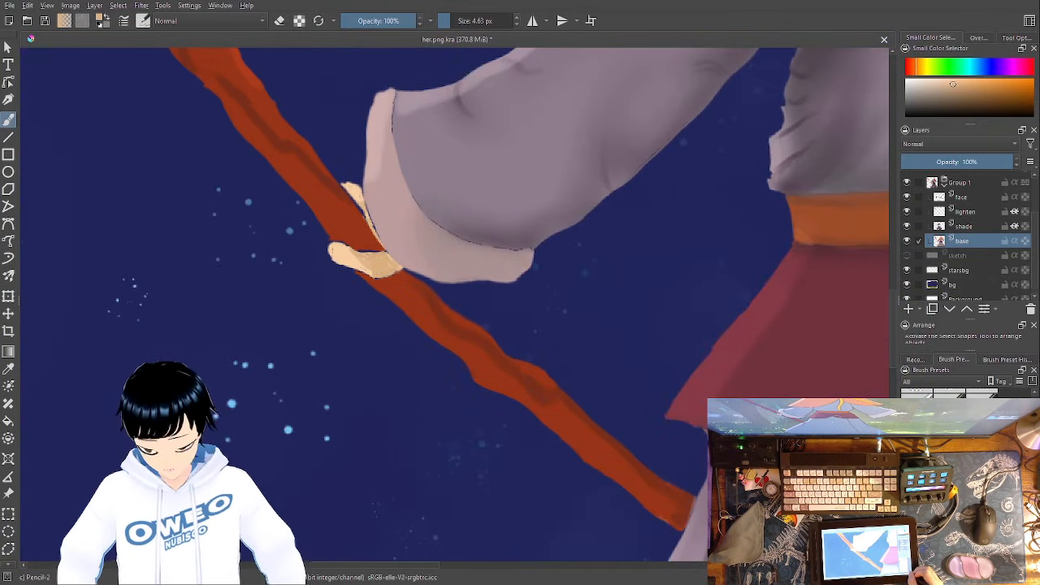
{"action": "key", "text": "plus"}
{"action": "key", "text": "plus"}
{"action": "key", "text": "plus"}
{"action": "key", "text": "plus"}
{"action": "left_click_drag", "start_coordinate": [490, 307], "coordinate": [793, 496]}
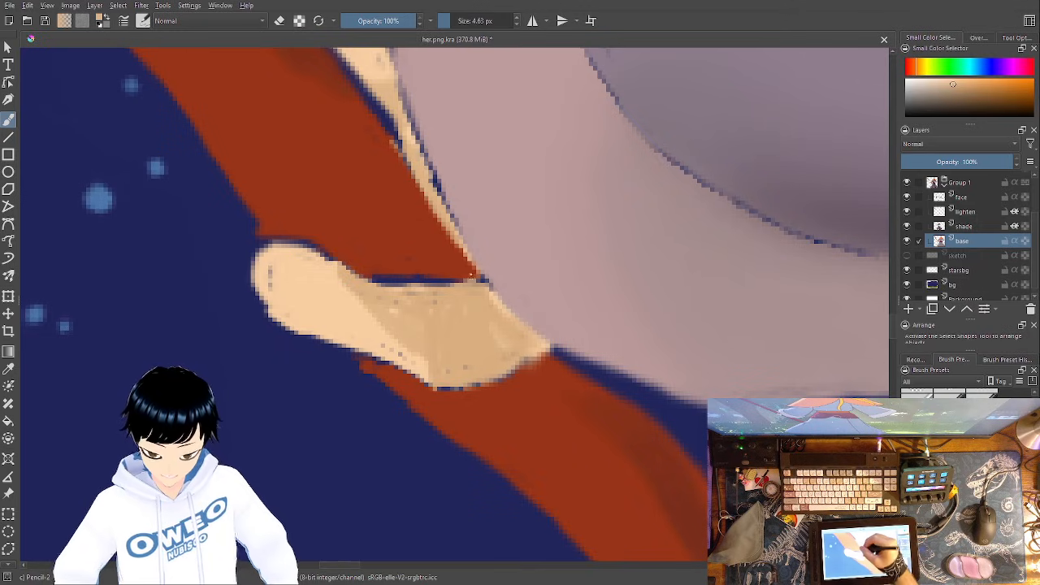
{"action": "mouse_move", "coordinate": [484, 283]}
{"action": "left_mouse_down"}
{"action": "mouse_move", "coordinate": [349, 276]}
{"action": "mouse_move", "coordinate": [490, 296]}
{"action": "mouse_move", "coordinate": [537, 344]}
{"action": "mouse_move", "coordinate": [533, 362]}
{"action": "mouse_move", "coordinate": [508, 373]}
{"action": "mouse_move", "coordinate": [461, 385]}
{"action": "mouse_move", "coordinate": [437, 378]}
{"action": "left_mouse_up"}
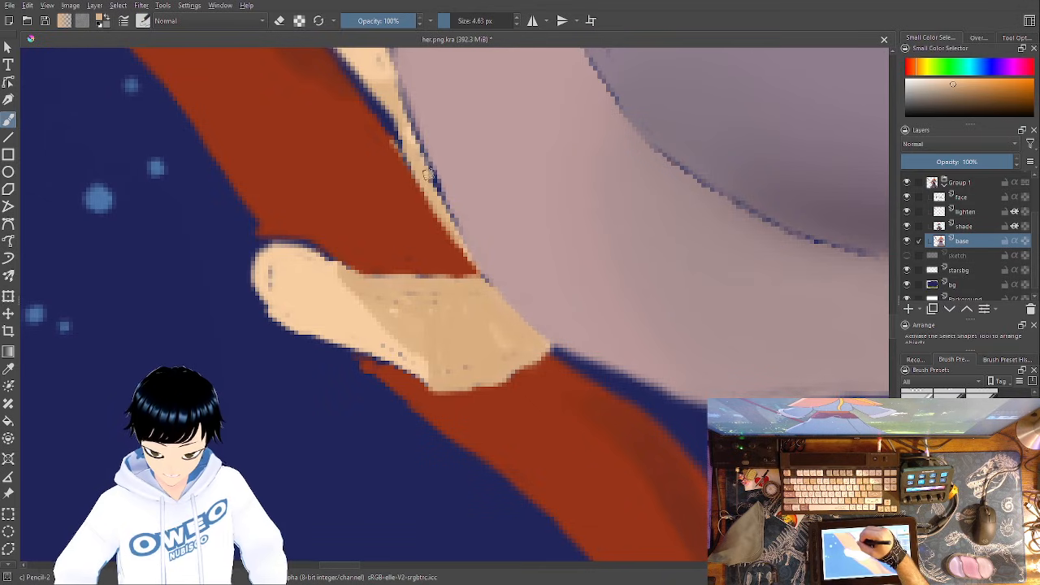
{"action": "mouse_move", "coordinate": [406, 129]}
{"action": "left_mouse_down"}
{"action": "mouse_move", "coordinate": [453, 230]}
{"action": "mouse_move", "coordinate": [385, 108]}
{"action": "mouse_move", "coordinate": [413, 147]}
{"action": "mouse_move", "coordinate": [381, 101]}
{"action": "mouse_move", "coordinate": [369, 107]}
{"action": "mouse_move", "coordinate": [380, 122]}
{"action": "mouse_move", "coordinate": [376, 105]}
{"action": "mouse_move", "coordinate": [392, 132]}
{"action": "mouse_move", "coordinate": [370, 95]}
{"action": "mouse_move", "coordinate": [398, 117]}
{"action": "mouse_move", "coordinate": [404, 85]}
{"action": "mouse_move", "coordinate": [421, 140]}
{"action": "left_mouse_up"}
{"action": "mouse_move", "coordinate": [406, 105]}
{"action": "left_mouse_down"}
{"action": "mouse_move", "coordinate": [481, 277]}
{"action": "mouse_move", "coordinate": [461, 249]}
{"action": "left_mouse_up"}
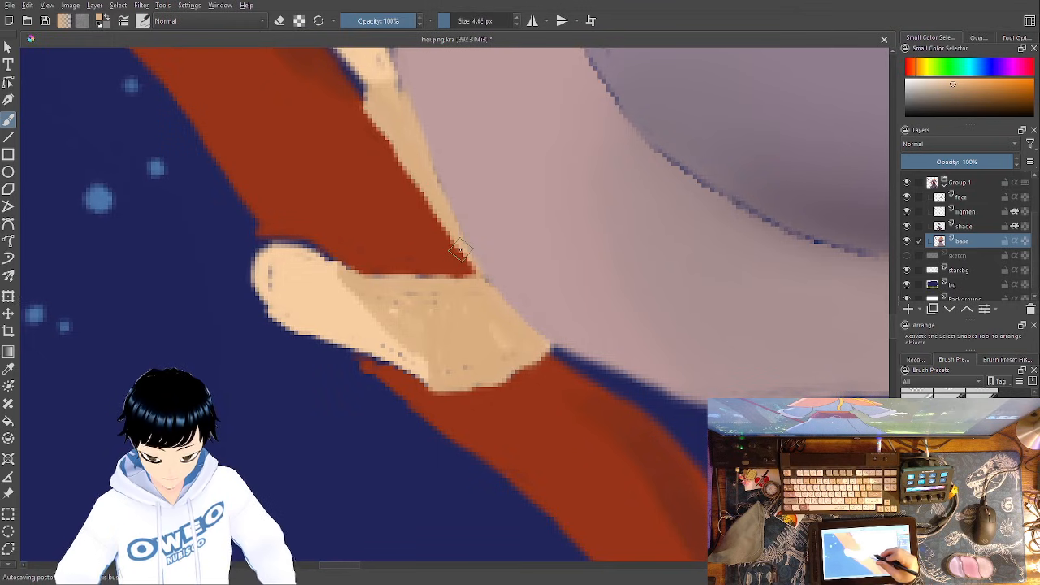
- Sample the light skin tone from the thumb gripping the staff and paint over its rough edges and dark specks
{"action": "left_click_drag", "start_coordinate": [629, 415], "coordinate": [671, 474]}
{"action": "key", "text": "p"}
{"action": "left_click", "coordinate": [358, 334]}
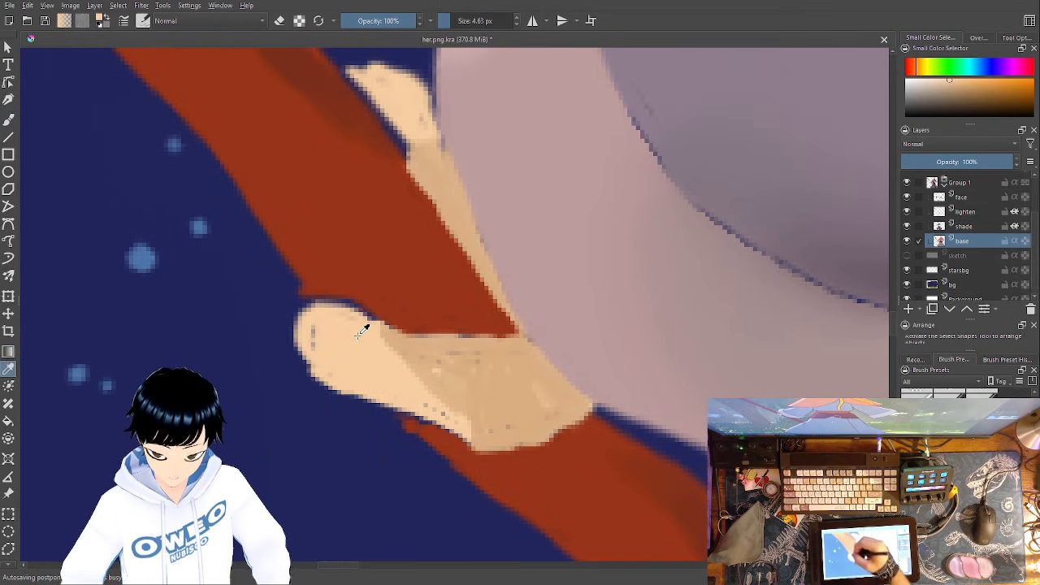
{"action": "key", "text": "b"}
{"action": "mouse_move", "coordinate": [364, 307]}
{"action": "left_mouse_down"}
{"action": "mouse_move", "coordinate": [374, 323]}
{"action": "mouse_move", "coordinate": [312, 299]}
{"action": "mouse_move", "coordinate": [382, 321]}
{"action": "left_mouse_up"}
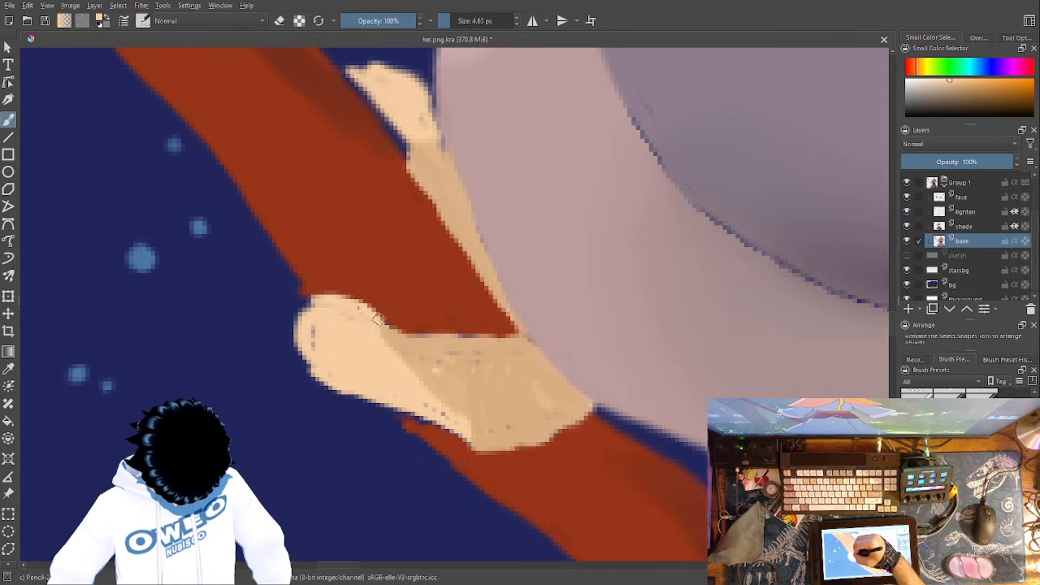
{"action": "left_click_drag", "start_coordinate": [316, 298], "coordinate": [304, 337]}
{"action": "mouse_move", "coordinate": [399, 398]}
{"action": "left_mouse_down"}
{"action": "mouse_move", "coordinate": [469, 437]}
{"action": "mouse_move", "coordinate": [433, 414]}
{"action": "left_mouse_up"}
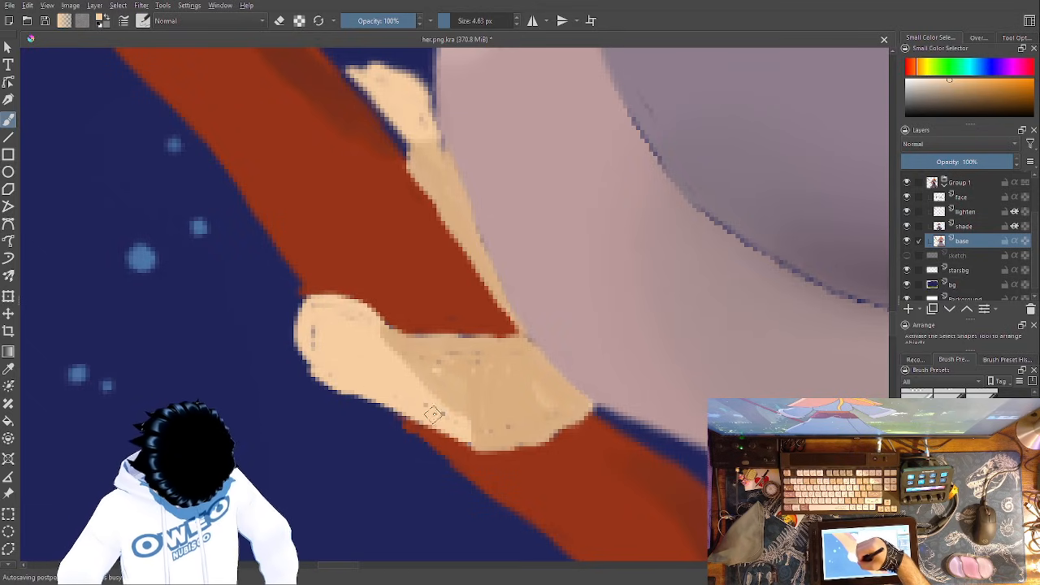
{"action": "left_click_drag", "start_coordinate": [318, 324], "coordinate": [325, 340]}
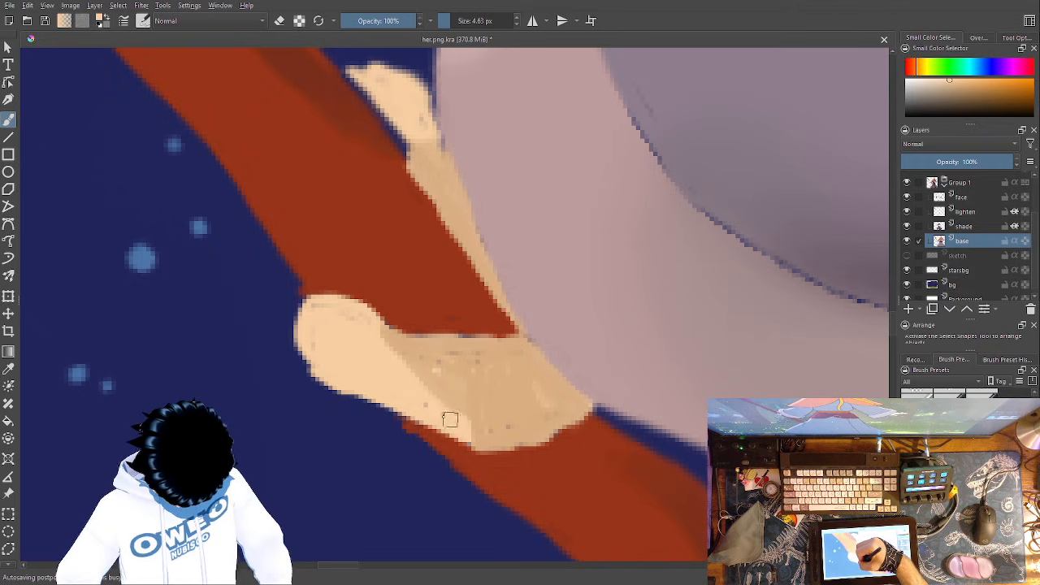
{"action": "mouse_move", "coordinate": [509, 420]}
{"action": "left_mouse_down"}
{"action": "mouse_move", "coordinate": [422, 361]}
{"action": "mouse_move", "coordinate": [471, 361]}
{"action": "left_mouse_up"}
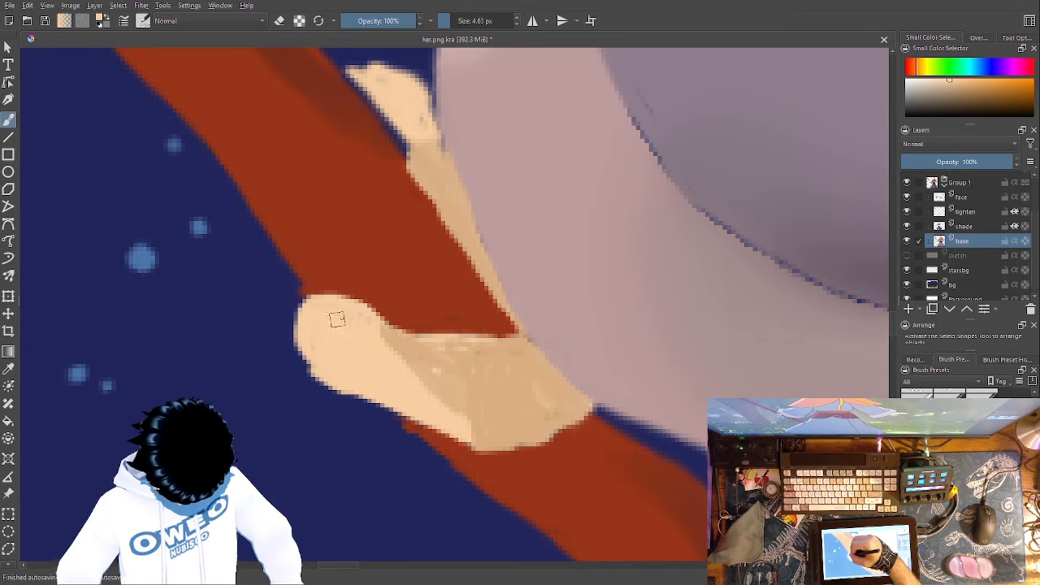
- Pick the recent darker skin tone and draw a curved nail outline on the thumb gripping the staff
{"action": "right_click", "coordinate": [523, 372]}
{"action": "left_click", "coordinate": [556, 390]}
{"action": "right_click", "coordinate": [556, 389]}
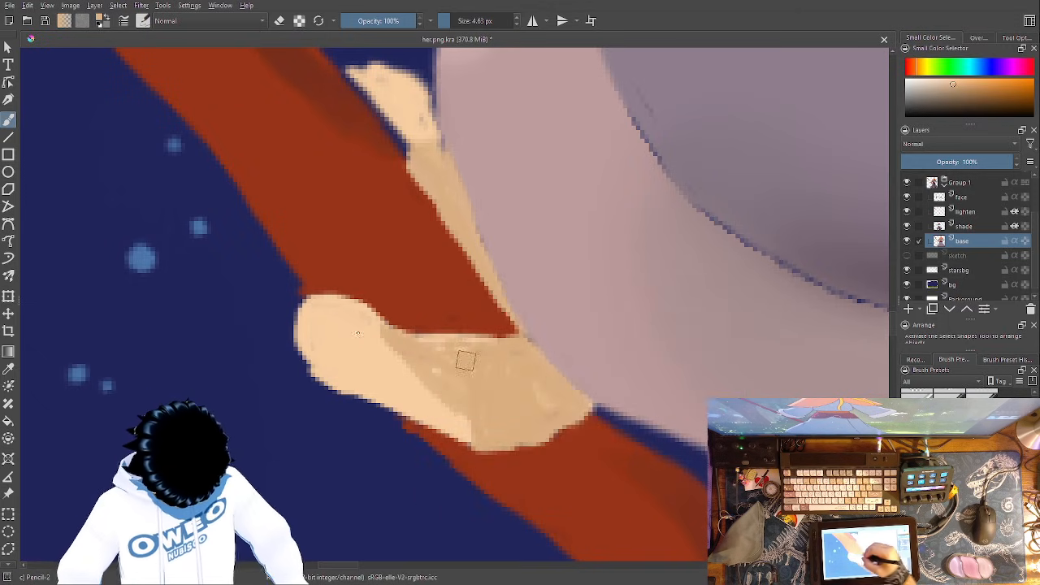
{"action": "mouse_move", "coordinate": [363, 327]}
{"action": "left_mouse_down"}
{"action": "mouse_move", "coordinate": [334, 318]}
{"action": "mouse_move", "coordinate": [352, 351]}
{"action": "left_mouse_up"}
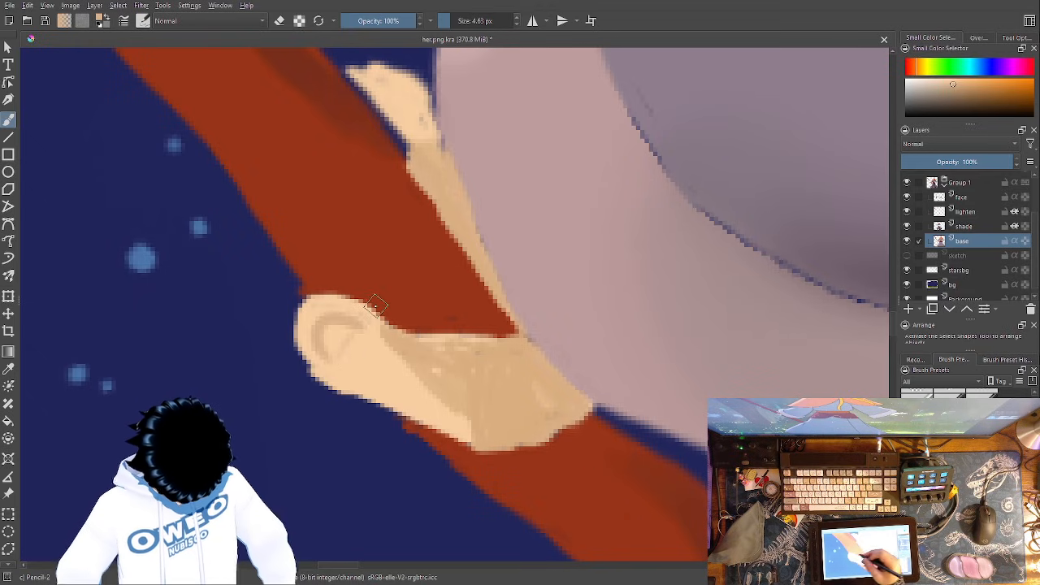
- Pick the lighter skin tone and fill out the fingertip between the staff and cuff, closing the gap along the staff
{"action": "left_click_drag", "start_coordinate": [571, 311], "coordinate": [615, 390]}
{"action": "left_click_drag", "start_coordinate": [600, 270], "coordinate": [587, 418]}
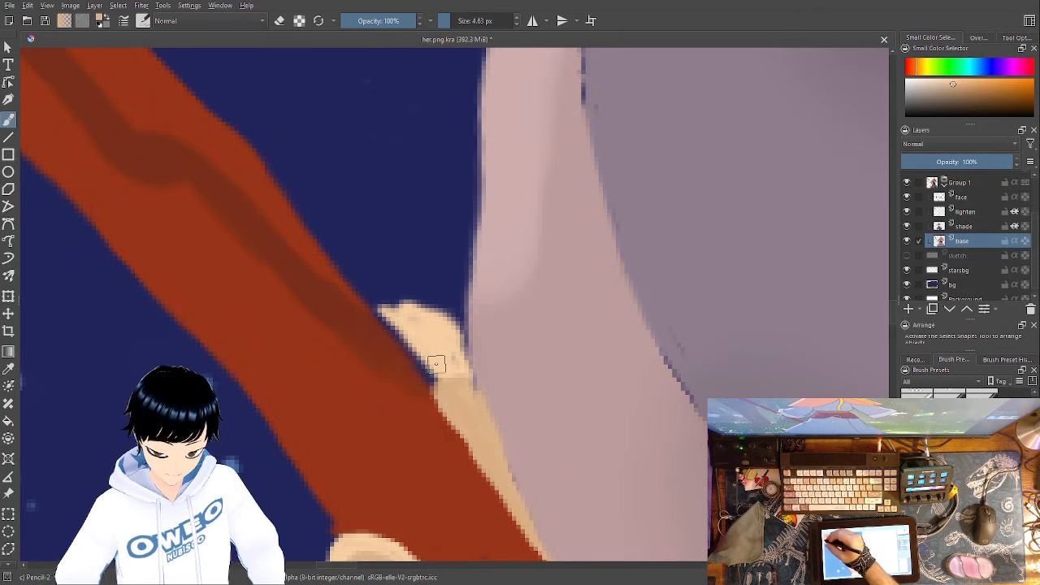
{"action": "right_click", "coordinate": [341, 370]}
{"action": "left_click", "coordinate": [386, 351]}
{"action": "right_click", "coordinate": [384, 341]}
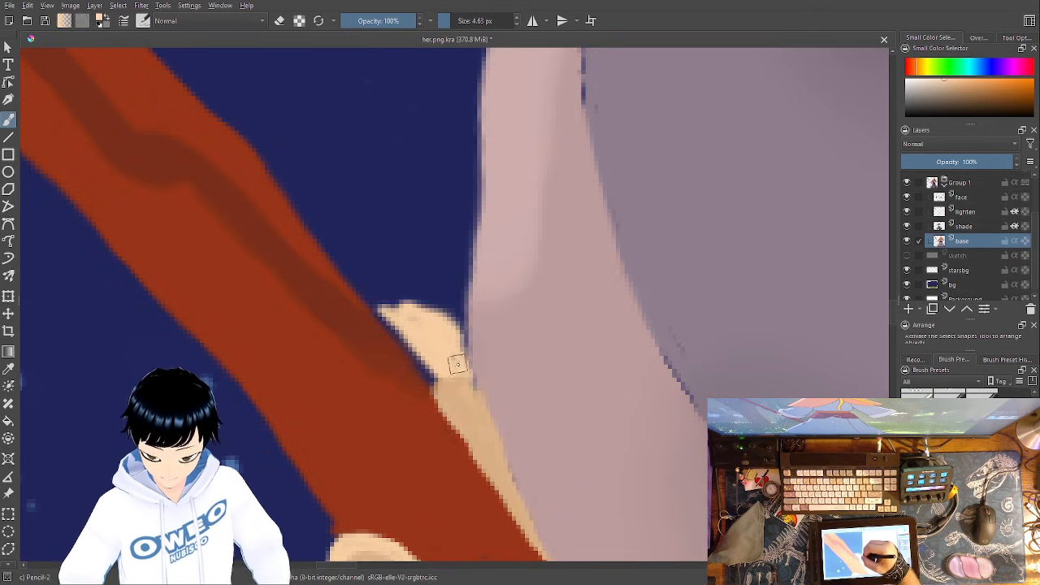
{"action": "mouse_move", "coordinate": [468, 372]}
{"action": "left_mouse_down"}
{"action": "mouse_move", "coordinate": [443, 326]}
{"action": "mouse_move", "coordinate": [384, 316]}
{"action": "mouse_move", "coordinate": [429, 381]}
{"action": "mouse_move", "coordinate": [390, 329]}
{"action": "mouse_move", "coordinate": [410, 313]}
{"action": "left_mouse_up"}
{"action": "left_click_drag", "start_coordinate": [470, 364], "coordinate": [431, 380]}
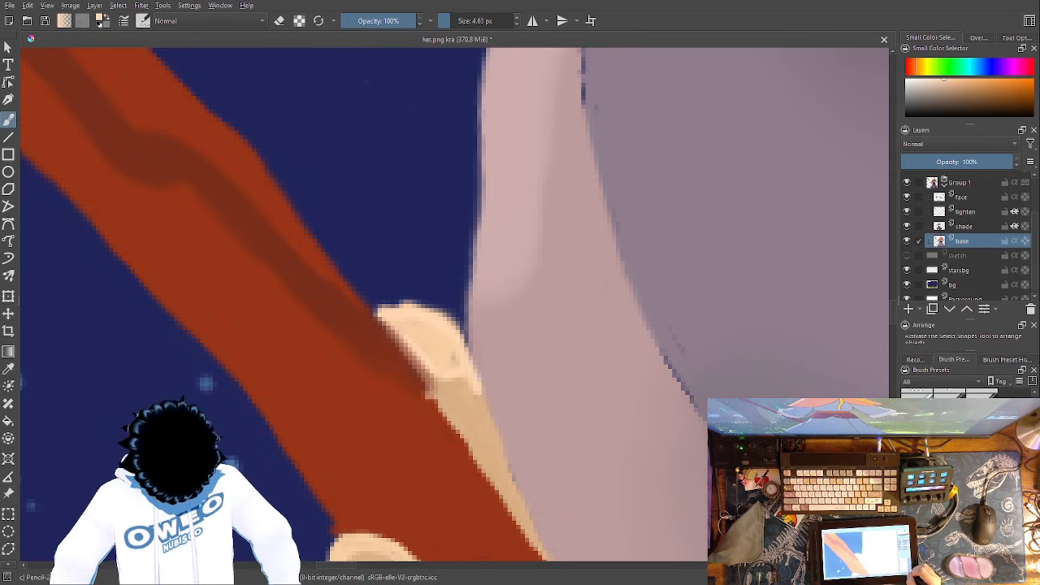
- Look over the whole painting and inspect the open hand and the staff arm's sleeve and cuff up close
{"action": "key", "text": "ctrl+minus"}
{"action": "key", "text": "ctrl+minus"}
{"action": "key", "text": "ctrl+minus"}
{"action": "key", "text": "ctrl+minus"}
{"action": "key", "text": "ctrl+minus"}
{"action": "key", "text": "ctrl+minus"}
{"action": "key", "text": "ctrl+minus"}
{"action": "key", "text": "ctrl+plus"}
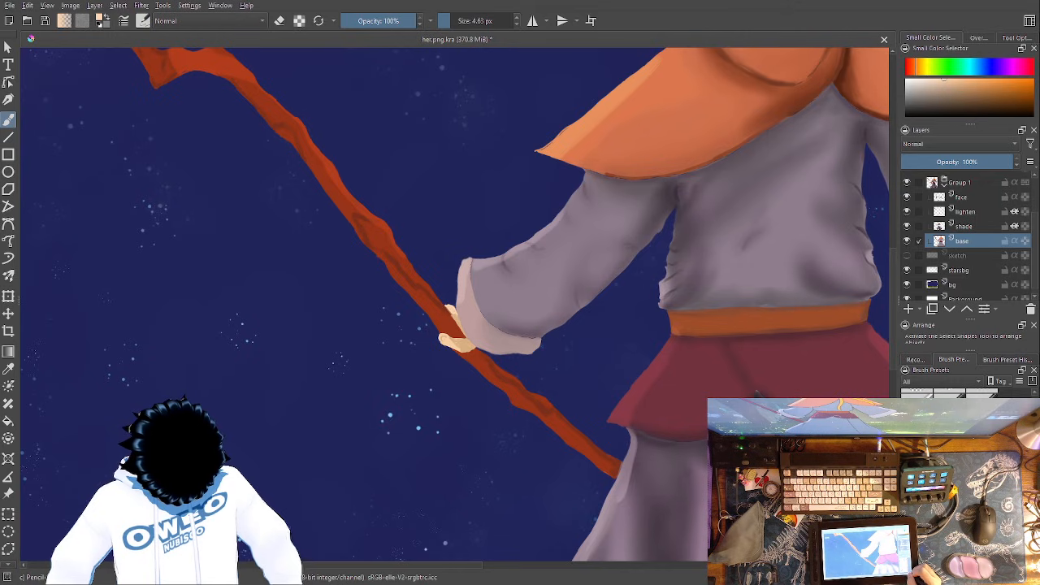
{"action": "key", "text": "ctrl+minus"}
{"action": "key", "text": "ctrl+minus"}
{"action": "key", "text": "ctrl+minus"}
{"action": "key", "text": "ctrl+minus"}
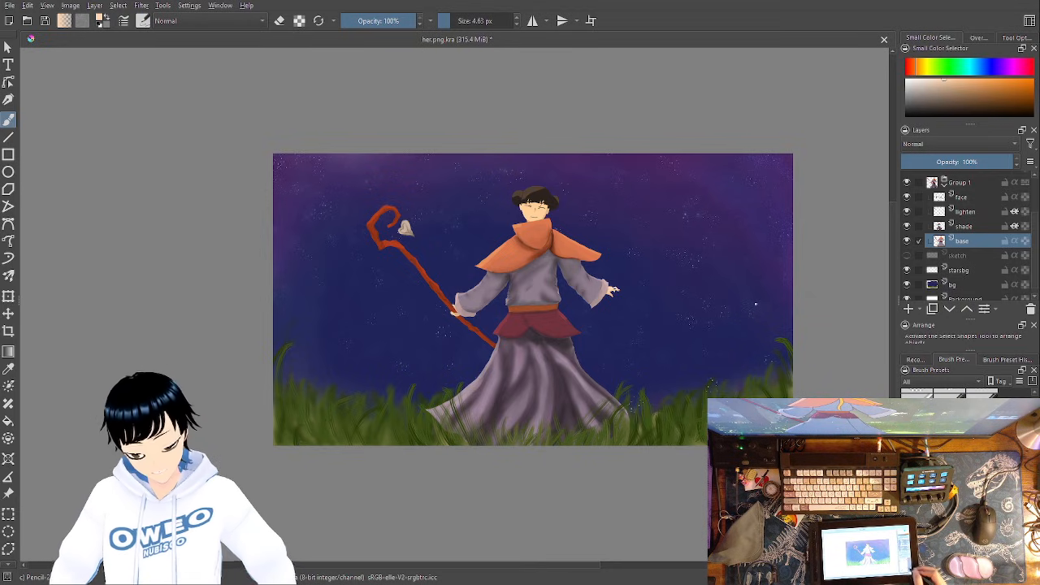
{"action": "scroll", "coordinate": [457, 317], "scroll_direction": "up", "scroll_amount": 5}
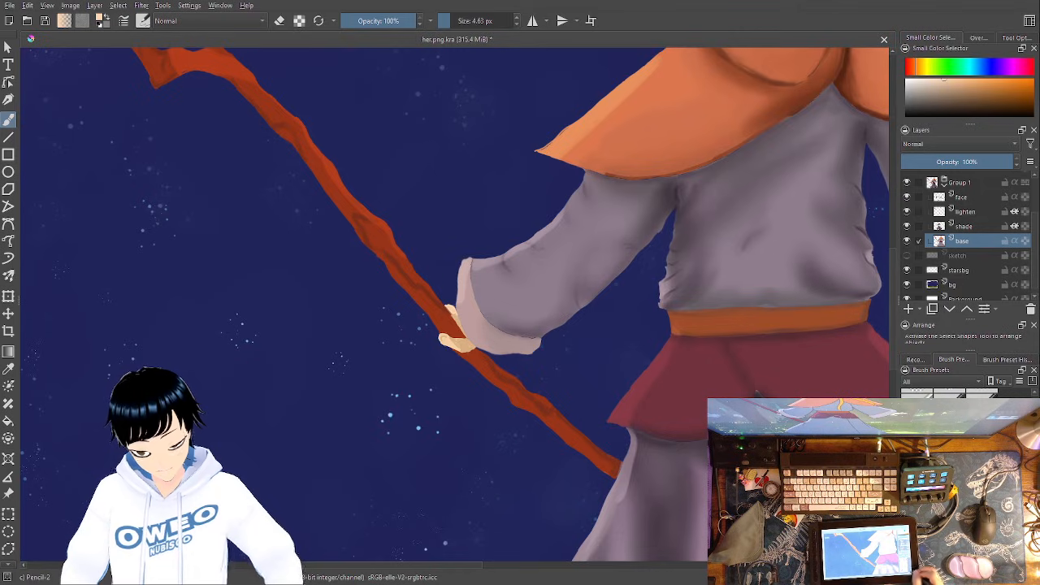
{"action": "left_click_drag", "start_coordinate": [584, 353], "coordinate": [213, 429]}
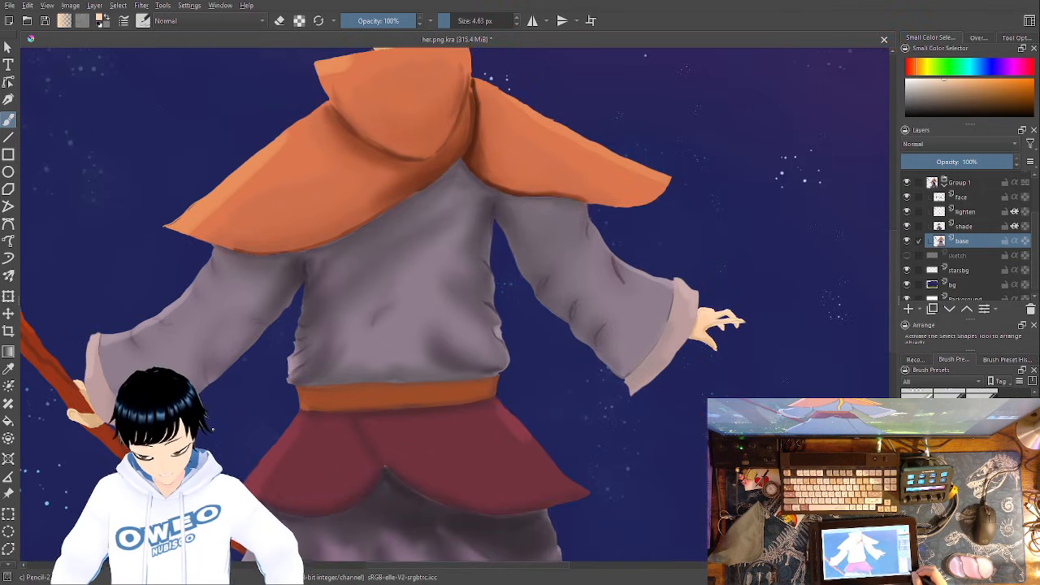
{"action": "key", "text": "ctrl+plus"}
{"action": "key", "text": "ctrl+plus"}
{"action": "key", "text": "ctrl+plus"}
{"action": "left_click_drag", "start_coordinate": [622, 405], "coordinate": [880, 395]}
{"action": "left_click_drag", "start_coordinate": [536, 372], "coordinate": [921, 303]}
{"action": "left_click_drag", "start_coordinate": [619, 326], "coordinate": [766, 236]}
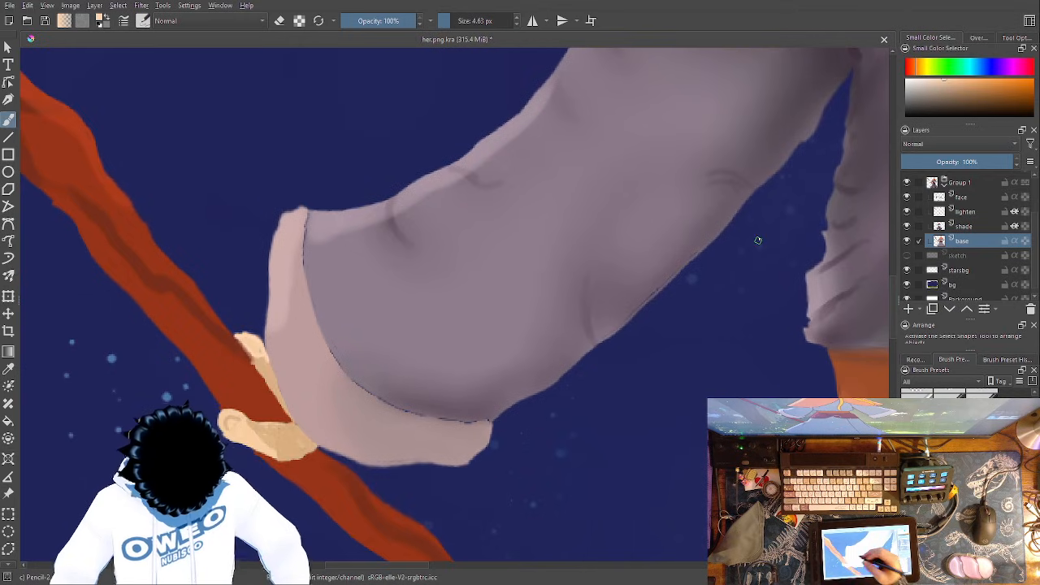
- Sample the dark mauve shade at the sleeve's lower edge and paint over the gap line between sleeve and cuff
{"action": "left_click", "coordinate": [10, 368]}
{"action": "left_click", "coordinate": [490, 403]}
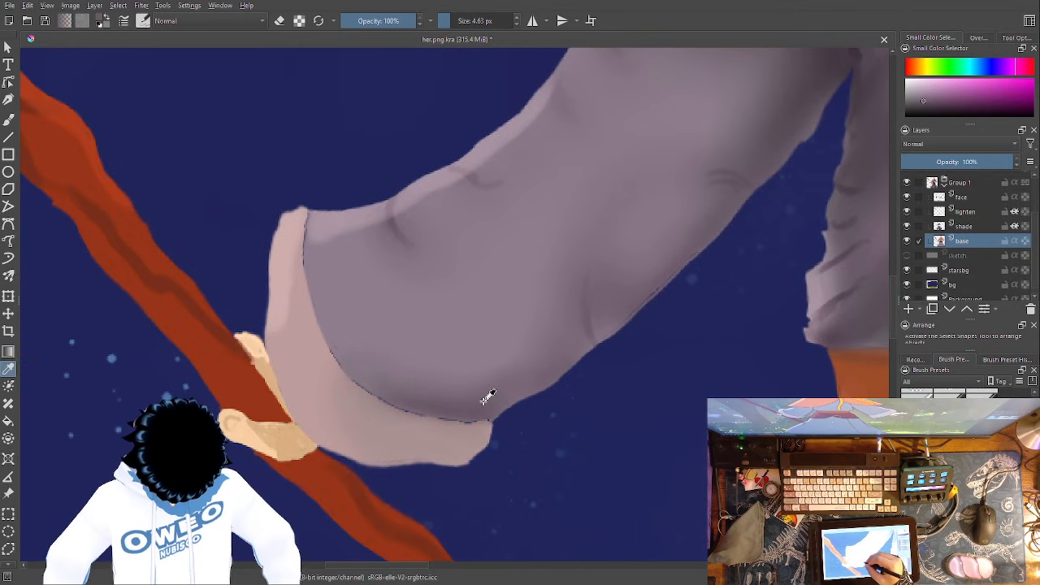
{"action": "left_click", "coordinate": [9, 120]}
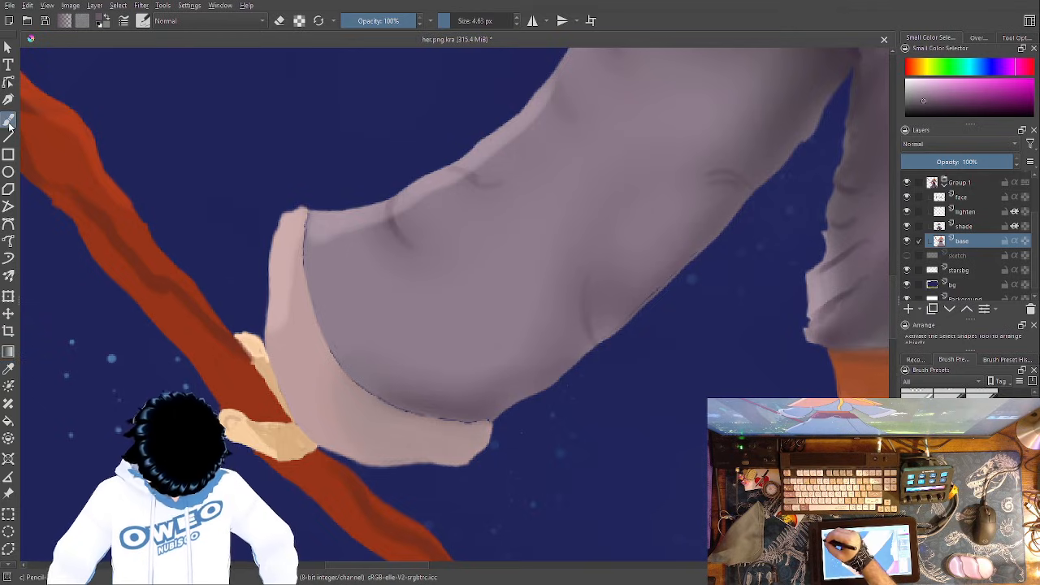
{"action": "key", "text": "ctrl+plus"}
{"action": "key", "text": "ctrl+plus"}
{"action": "key", "text": "ctrl+plus"}
{"action": "left_click_drag", "start_coordinate": [480, 299], "coordinate": [436, 49]}
{"action": "mouse_move", "coordinate": [504, 388]}
{"action": "left_mouse_down"}
{"action": "mouse_move", "coordinate": [405, 393]}
{"action": "mouse_move", "coordinate": [234, 353]}
{"action": "mouse_move", "coordinate": [179, 329]}
{"action": "mouse_move", "coordinate": [81, 249]}
{"action": "mouse_move", "coordinate": [369, 368]}
{"action": "left_mouse_up"}
{"action": "left_click_drag", "start_coordinate": [290, 257], "coordinate": [373, 384]}
{"action": "left_click_drag", "start_coordinate": [510, 362], "coordinate": [575, 575]}
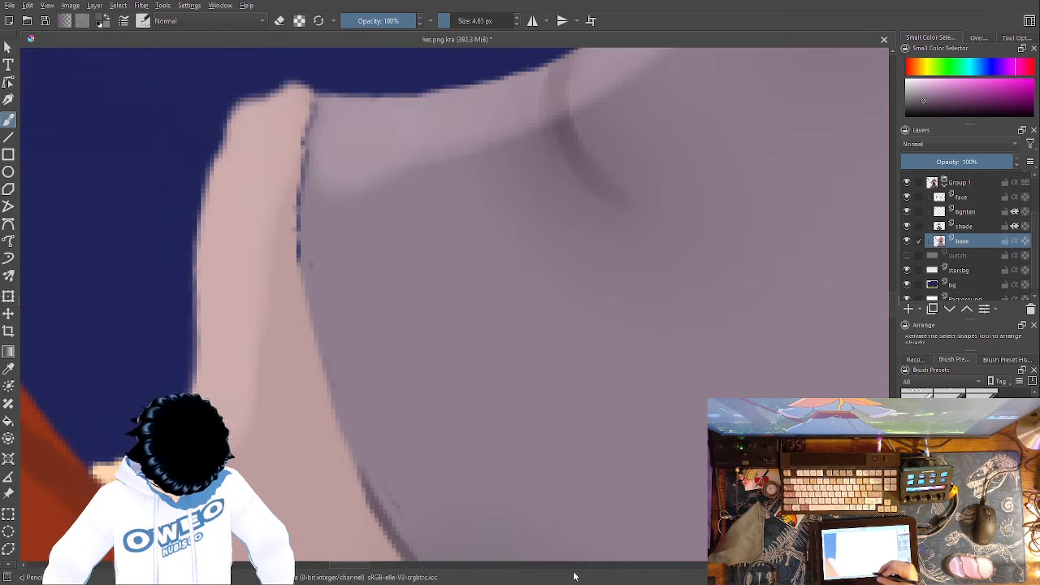
{"action": "mouse_move", "coordinate": [307, 107]}
{"action": "left_mouse_down"}
{"action": "mouse_move", "coordinate": [296, 212]}
{"action": "mouse_move", "coordinate": [310, 321]}
{"action": "mouse_move", "coordinate": [377, 503]}
{"action": "left_mouse_up"}
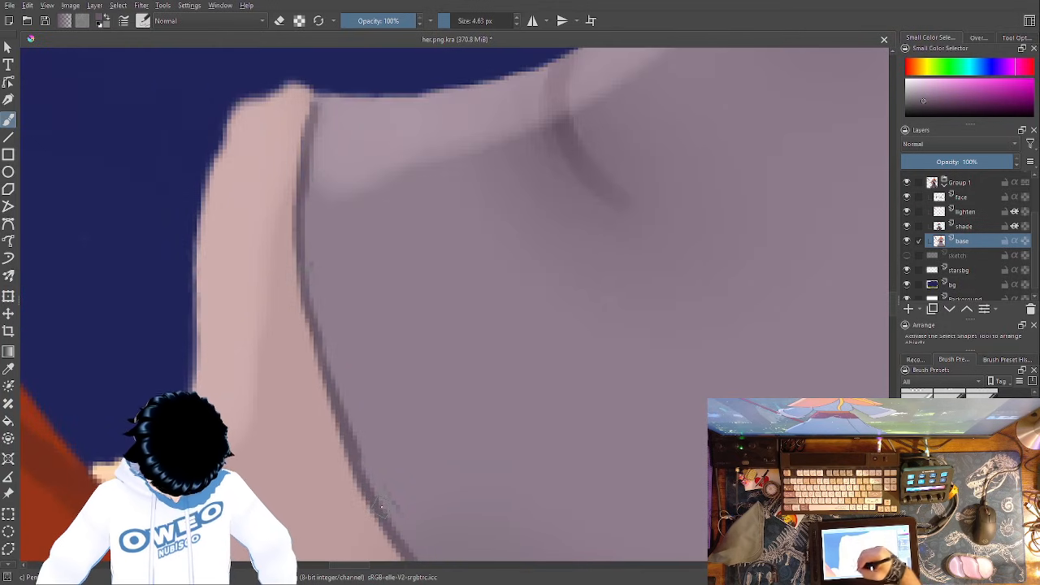
- Draw short, dark curved fold lines along the upper edge of the staff arm's sleeve
{"action": "left_click_drag", "start_coordinate": [585, 252], "coordinate": [393, 463]}
{"action": "mouse_move", "coordinate": [742, 200]}
{"action": "left_mouse_down"}
{"action": "mouse_move", "coordinate": [638, 297]}
{"action": "mouse_move", "coordinate": [411, 466]}
{"action": "left_mouse_up"}
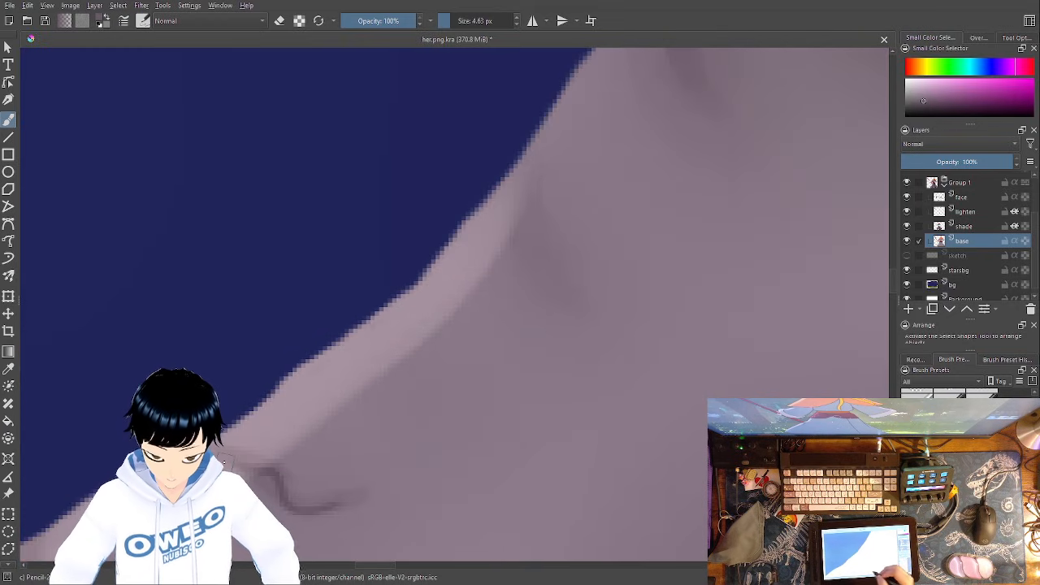
{"action": "left_click_drag", "start_coordinate": [534, 203], "coordinate": [568, 294]}
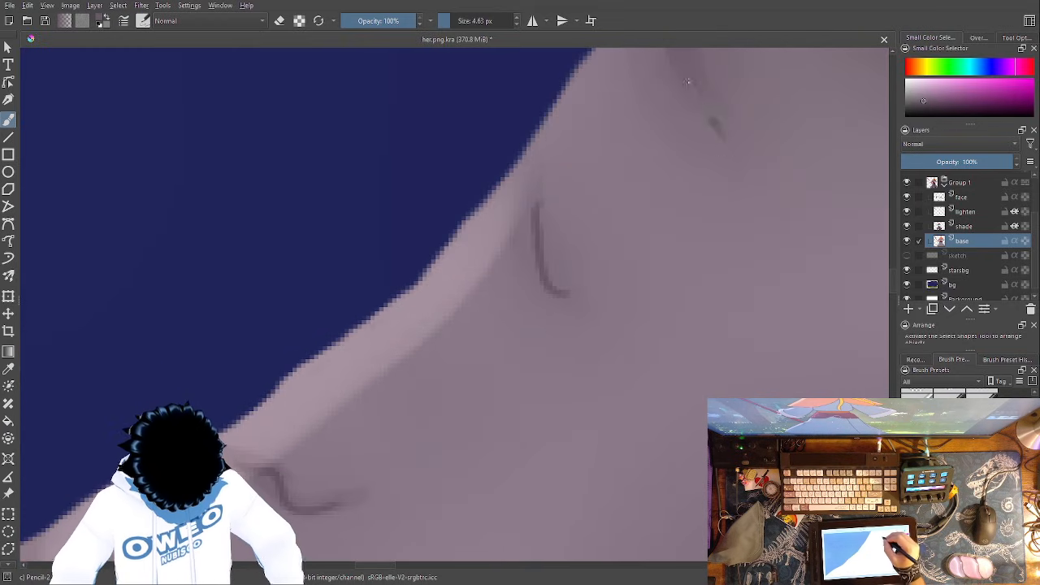
{"action": "left_click_drag", "start_coordinate": [685, 52], "coordinate": [724, 135]}
{"action": "key", "text": "1"}
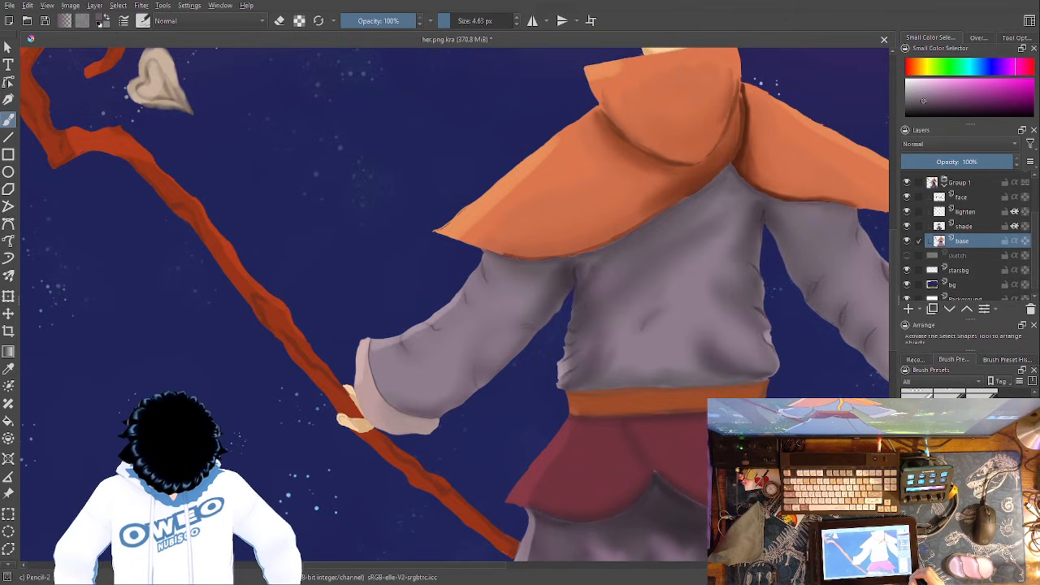
- Sample the mauve shade along the cape's lower edge and paint over the blue gap line between the staff-side cape flap and the sleeve
{"action": "left_click_drag", "start_coordinate": [576, 312], "coordinate": [489, 413]}
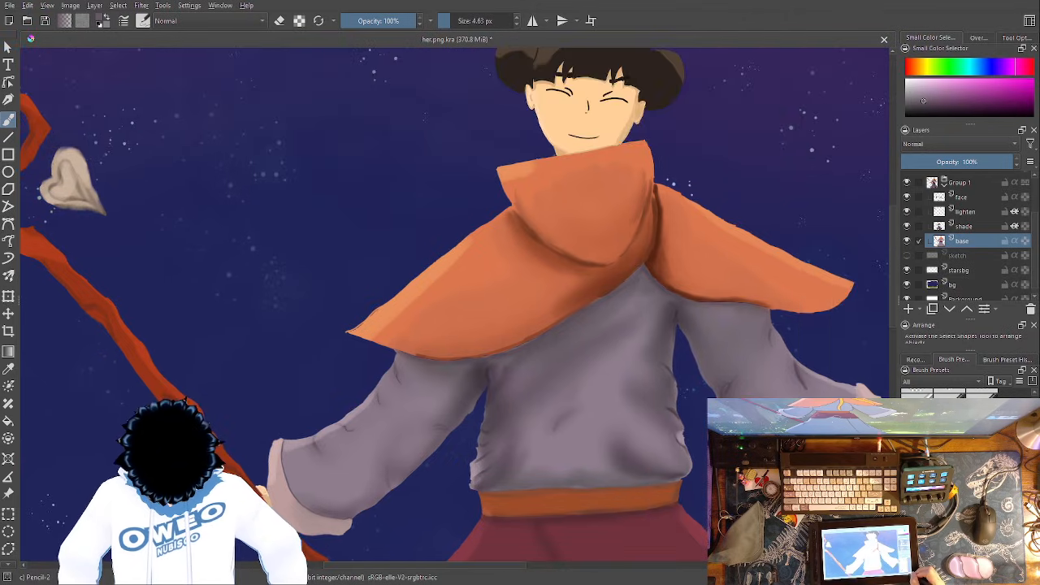
{"action": "key", "text": "ctrl+plus"}
{"action": "key", "text": "ctrl+plus"}
{"action": "key", "text": "ctrl+plus"}
{"action": "key", "text": "ctrl+plus"}
{"action": "left_click_drag", "start_coordinate": [483, 411], "coordinate": [480, 255]}
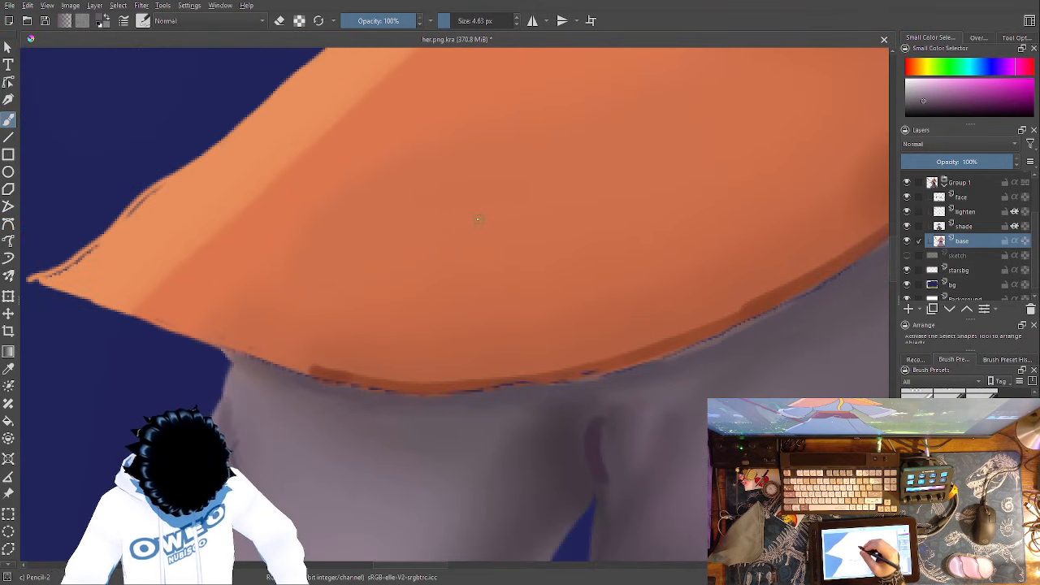
{"action": "left_click", "coordinate": [8, 368]}
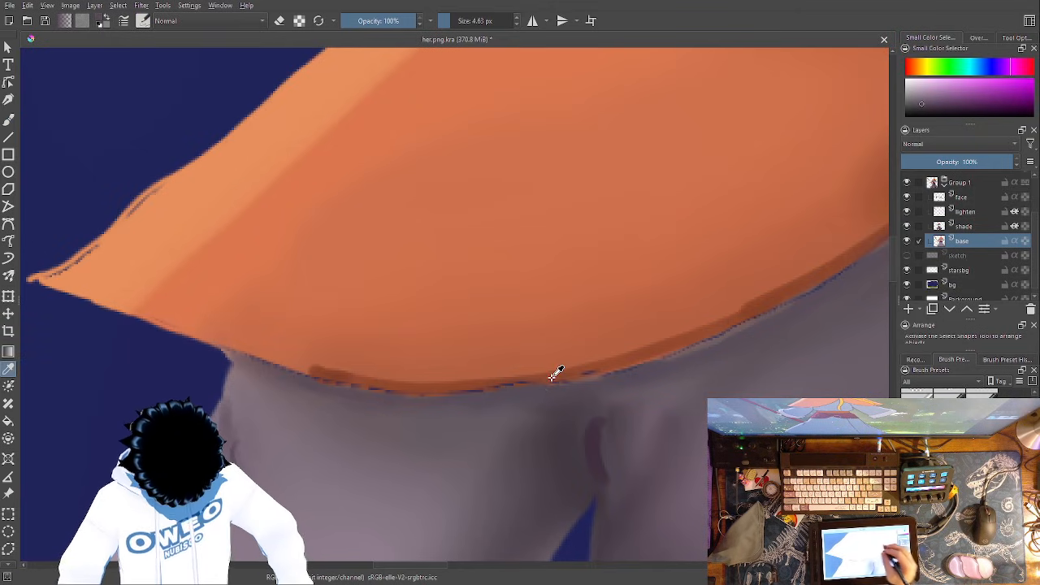
{"action": "left_click", "coordinate": [8, 121]}
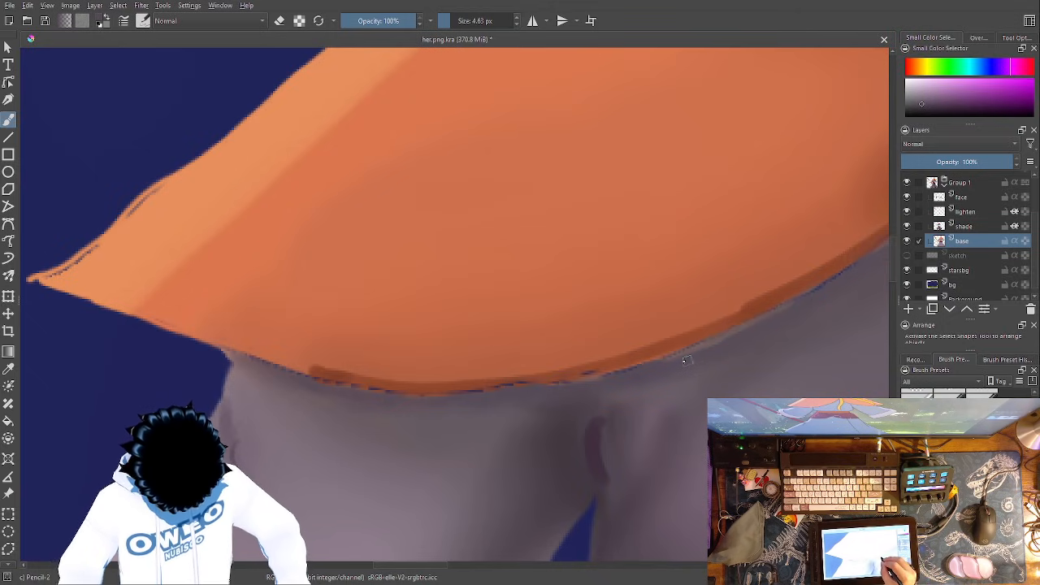
{"action": "mouse_move", "coordinate": [691, 351]}
{"action": "left_mouse_down"}
{"action": "mouse_move", "coordinate": [611, 377]}
{"action": "mouse_move", "coordinate": [433, 398]}
{"action": "mouse_move", "coordinate": [224, 352]}
{"action": "left_mouse_up"}
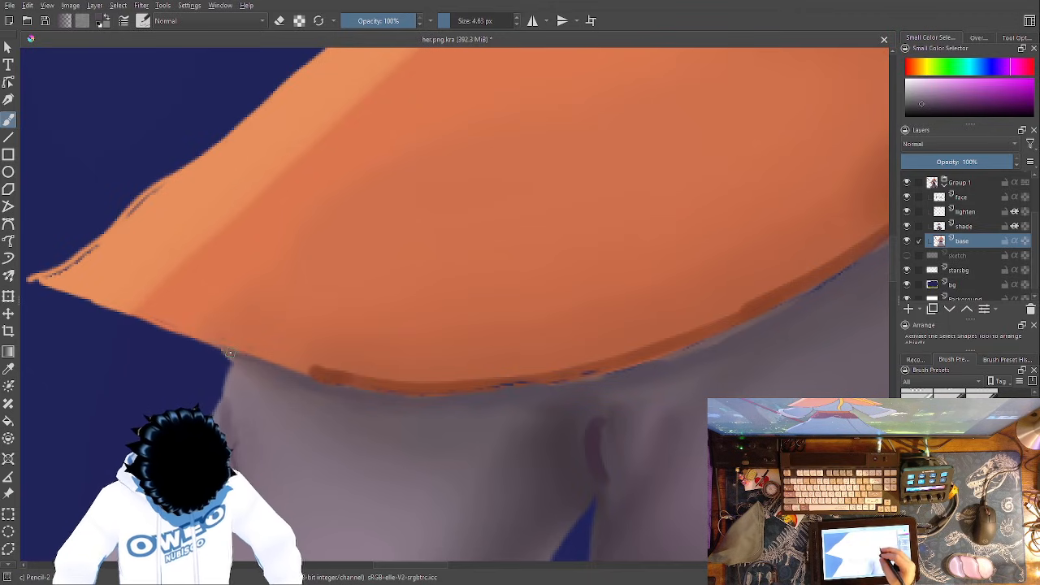
{"action": "mouse_move", "coordinate": [575, 379]}
{"action": "left_mouse_down"}
{"action": "mouse_move", "coordinate": [419, 393]}
{"action": "mouse_move", "coordinate": [367, 383]}
{"action": "left_mouse_up"}
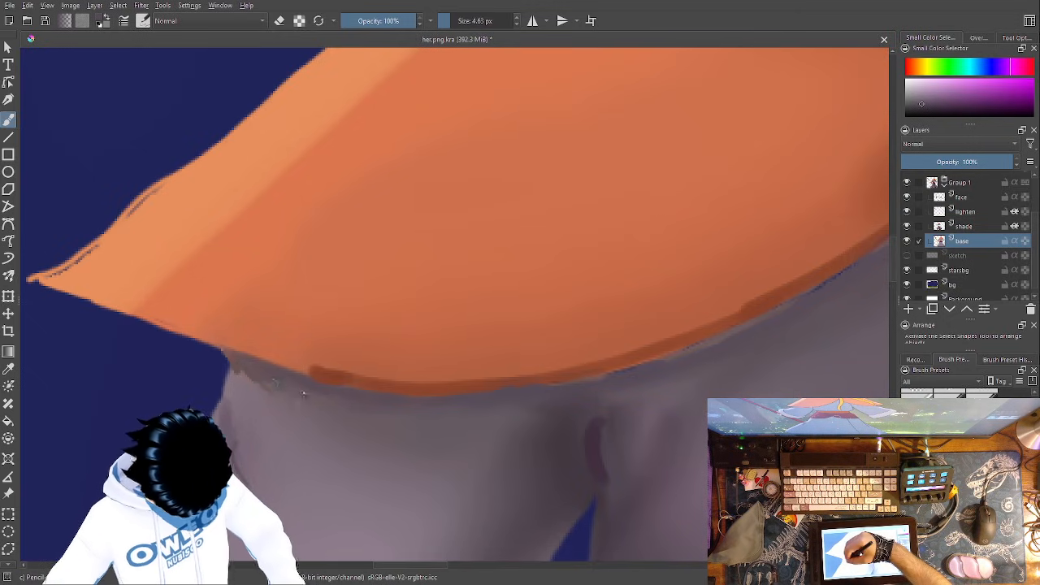
{"action": "left_click_drag", "start_coordinate": [639, 370], "coordinate": [164, 466]}
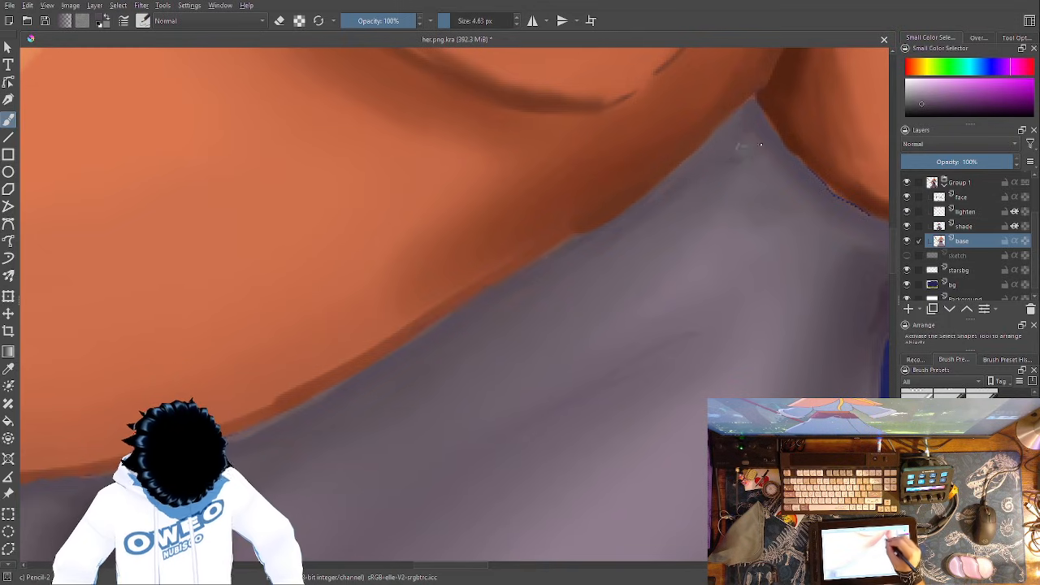
- Hatch short shading strokes below the cape's central notch and draw two curved diagonal fold lines across the chest
{"action": "left_click_drag", "start_coordinate": [730, 177], "coordinate": [706, 203]}
{"action": "left_click_drag", "start_coordinate": [763, 185], "coordinate": [715, 207]}
{"action": "left_click_drag", "start_coordinate": [723, 319], "coordinate": [548, 399]}
{"action": "left_click_drag", "start_coordinate": [691, 351], "coordinate": [562, 460]}
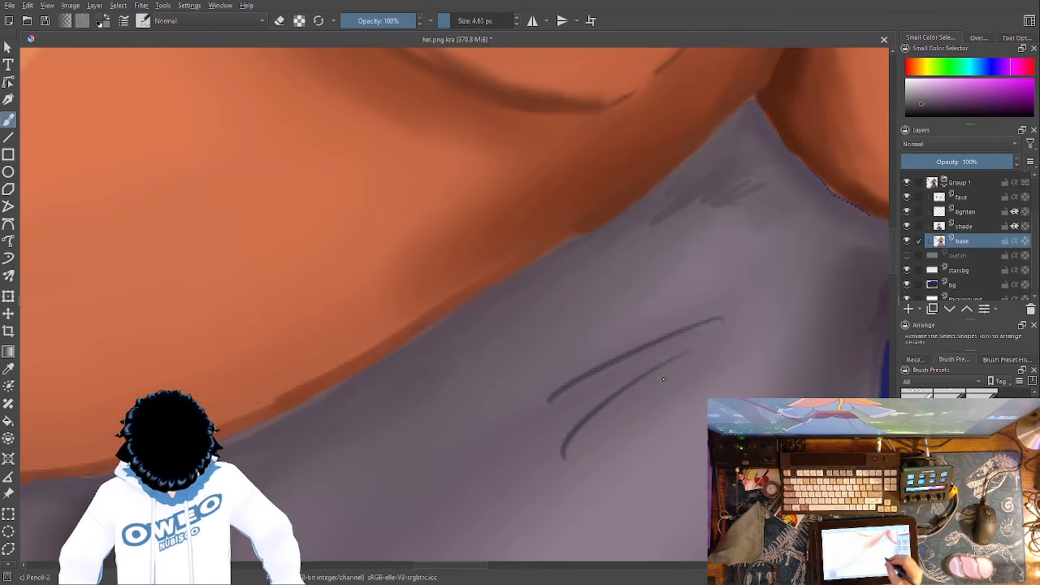
{"action": "left_click_drag", "start_coordinate": [648, 355], "coordinate": [788, 96]}
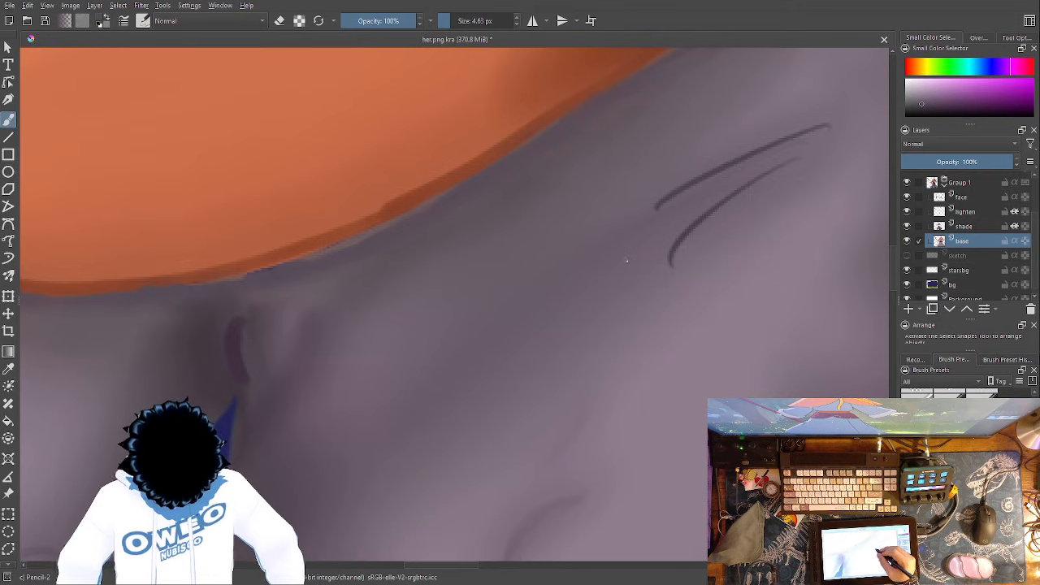
- Add more thin diagonal fold lines down the torso beneath the chest folds
{"action": "left_click_drag", "start_coordinate": [594, 399], "coordinate": [546, 487]}
{"action": "mouse_move", "coordinate": [612, 282]}
{"action": "left_mouse_down"}
{"action": "mouse_move", "coordinate": [655, 186]}
{"action": "mouse_move", "coordinate": [723, 94]}
{"action": "left_mouse_up"}
{"action": "left_click_drag", "start_coordinate": [676, 316], "coordinate": [623, 390]}
{"action": "left_click_drag", "start_coordinate": [709, 322], "coordinate": [670, 424]}
{"action": "left_click_drag", "start_coordinate": [738, 131], "coordinate": [554, 254]}
{"action": "left_click_drag", "start_coordinate": [543, 348], "coordinate": [311, 513]}
{"action": "left_click_drag", "start_coordinate": [613, 307], "coordinate": [464, 442]}
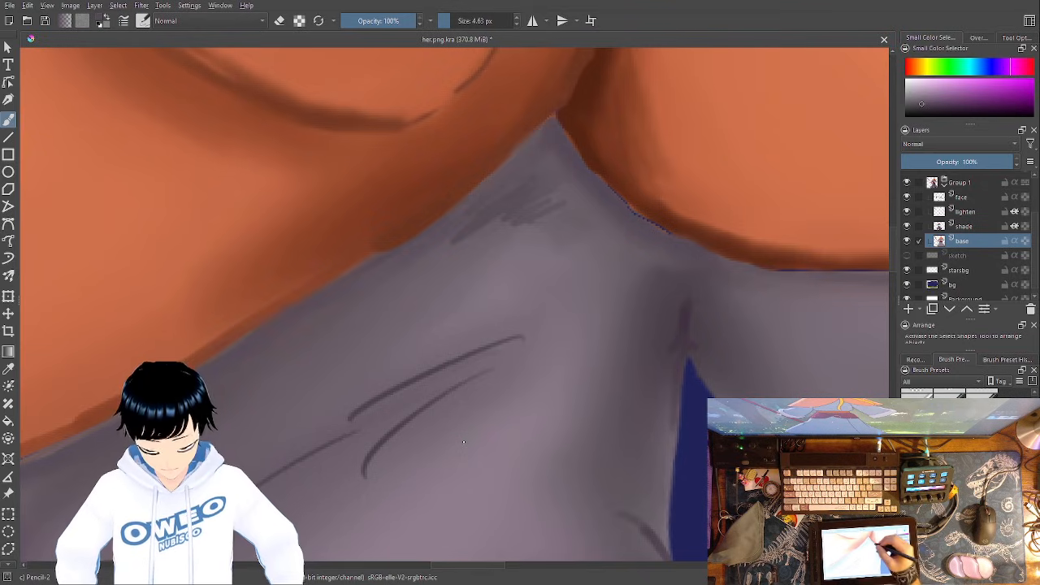
- Paint over the gap beneath the open-hand side of the cape and draw fold lines from the armpit down the torso's side
{"action": "left_click_drag", "start_coordinate": [623, 350], "coordinate": [432, 343]}
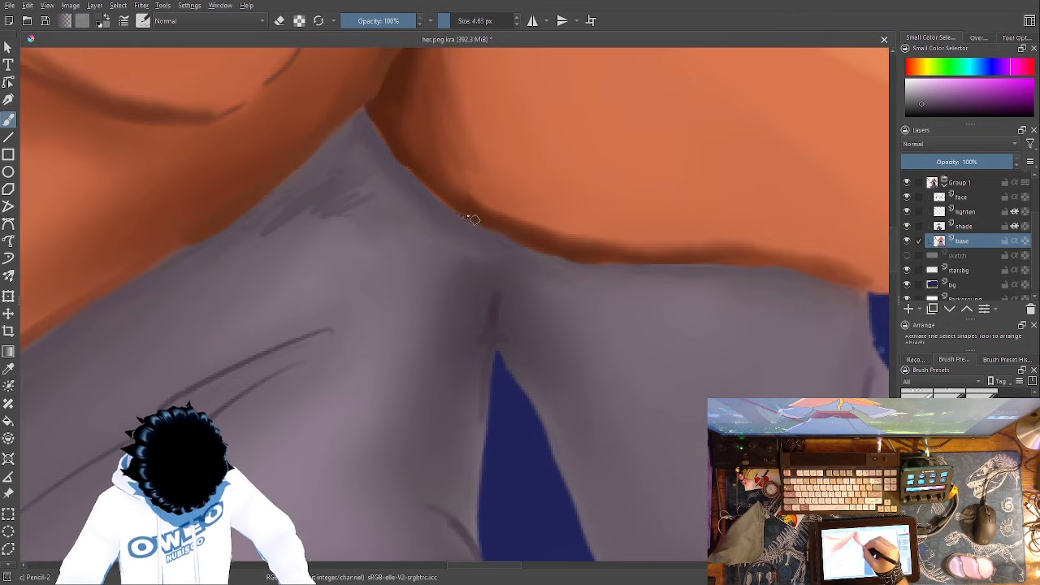
{"action": "left_click_drag", "start_coordinate": [560, 425], "coordinate": [338, 309]}
{"action": "mouse_move", "coordinate": [273, 201]}
{"action": "left_mouse_down"}
{"action": "mouse_move", "coordinate": [253, 299]}
{"action": "mouse_move", "coordinate": [257, 290]}
{"action": "left_mouse_up"}
{"action": "mouse_move", "coordinate": [276, 230]}
{"action": "left_mouse_down"}
{"action": "mouse_move", "coordinate": [267, 197]}
{"action": "mouse_move", "coordinate": [276, 232]}
{"action": "left_mouse_up"}
{"action": "left_click_drag", "start_coordinate": [208, 391], "coordinate": [264, 469]}
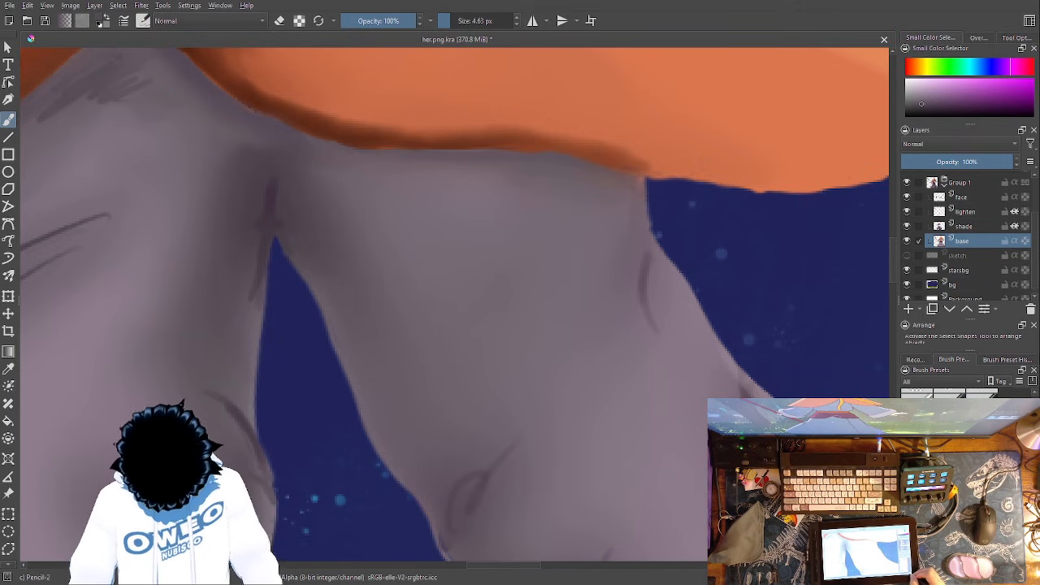
- Look over the whole painting and inspect the torso and open-hand arm's sleeve folds up close
{"action": "key", "text": "minus"}
{"action": "key", "text": "minus"}
{"action": "key", "text": "minus"}
{"action": "key", "text": "minus"}
{"action": "key", "text": "minus"}
{"action": "key", "text": "minus"}
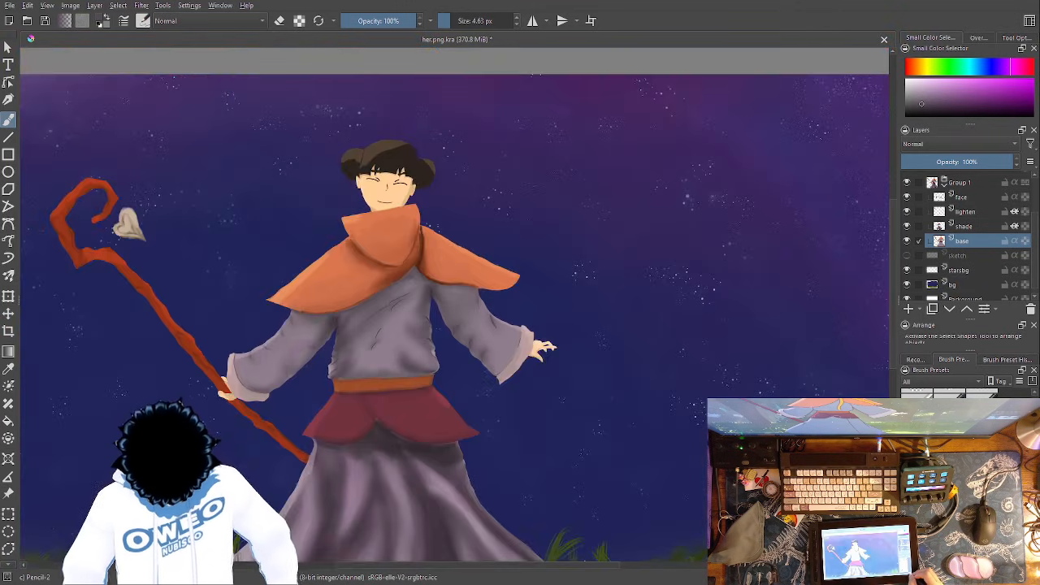
{"action": "key", "text": "plus"}
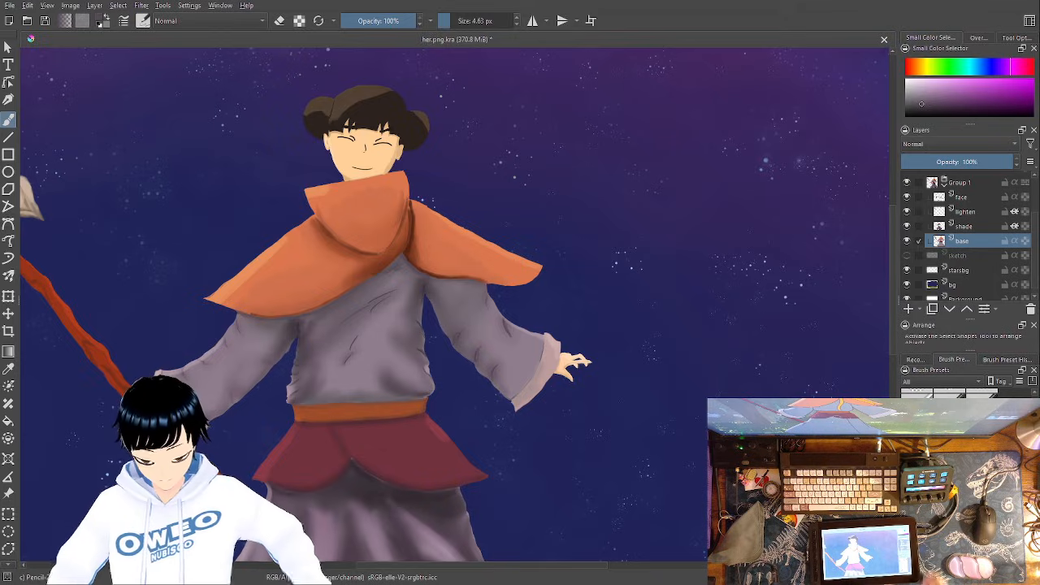
{"action": "key", "text": "plus"}
{"action": "key", "text": "plus"}
{"action": "key", "text": "plus"}
{"action": "key", "text": "plus"}
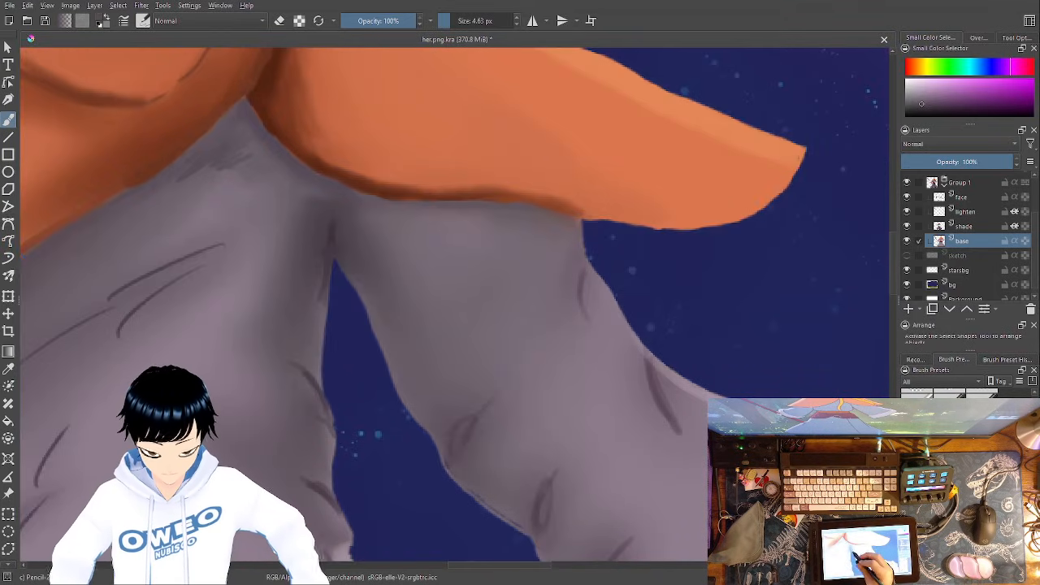
- Sample the dark brown of the hair and draw the line separating the open-hand side's hair bun from the head
{"action": "left_click_drag", "start_coordinate": [460, 346], "coordinate": [711, 532]}
{"action": "left_click_drag", "start_coordinate": [513, 334], "coordinate": [629, 437]}
{"action": "left_click_drag", "start_coordinate": [748, 321], "coordinate": [603, 459]}
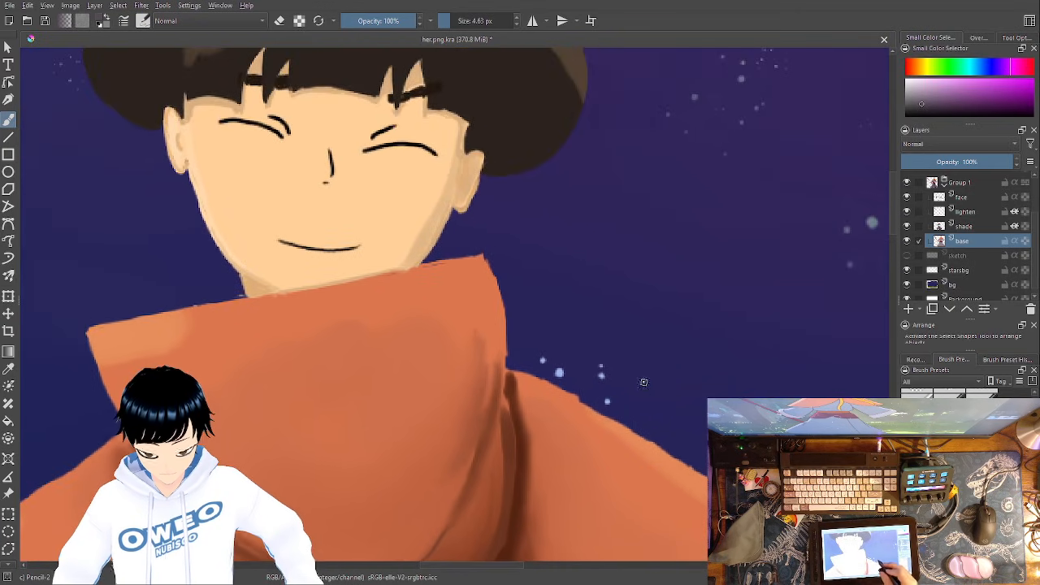
{"action": "left_click_drag", "start_coordinate": [631, 378], "coordinate": [677, 522]}
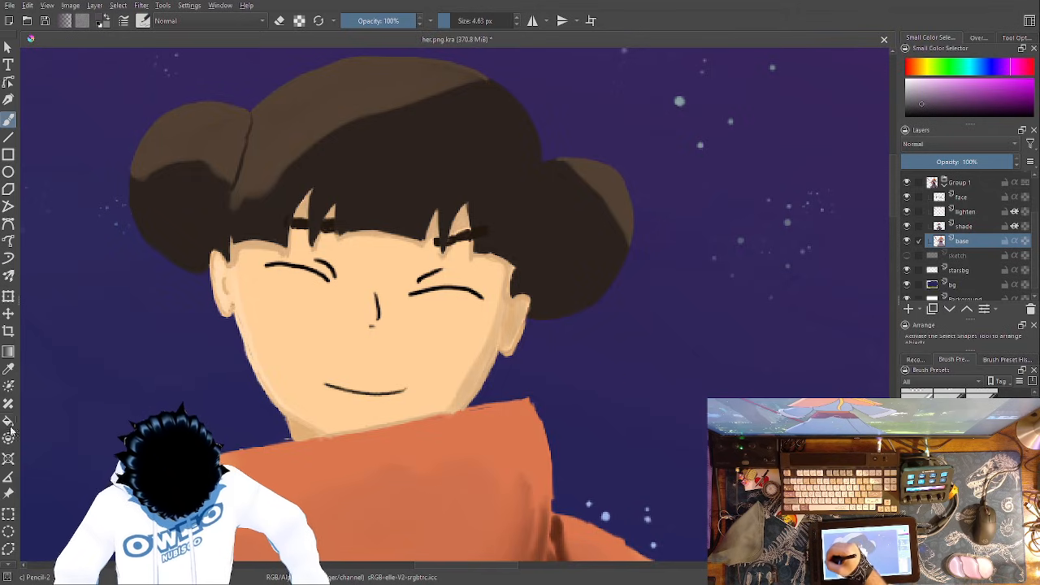
{"action": "left_click", "coordinate": [8, 368]}
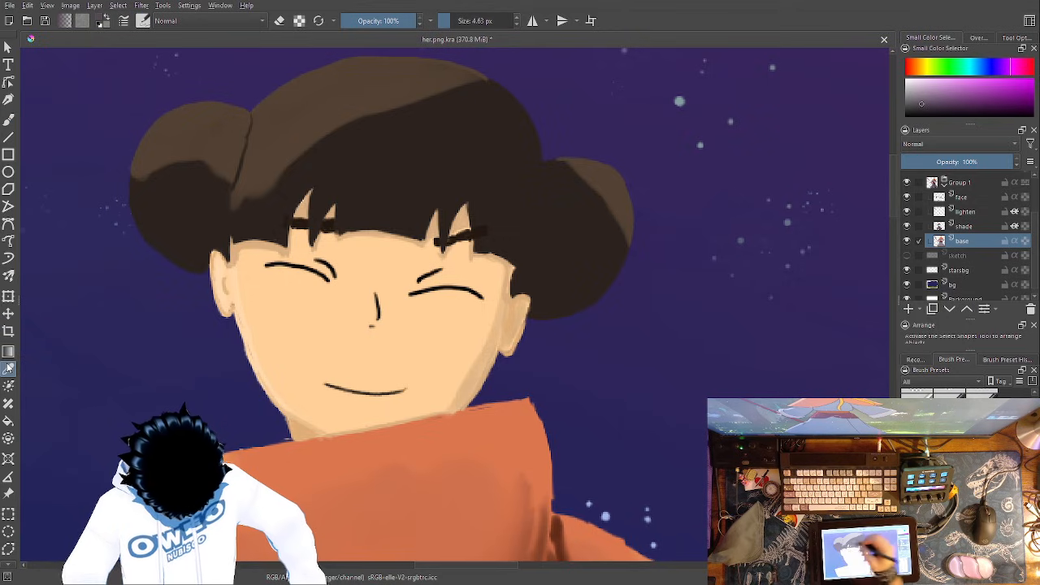
{"action": "left_click", "coordinate": [465, 234]}
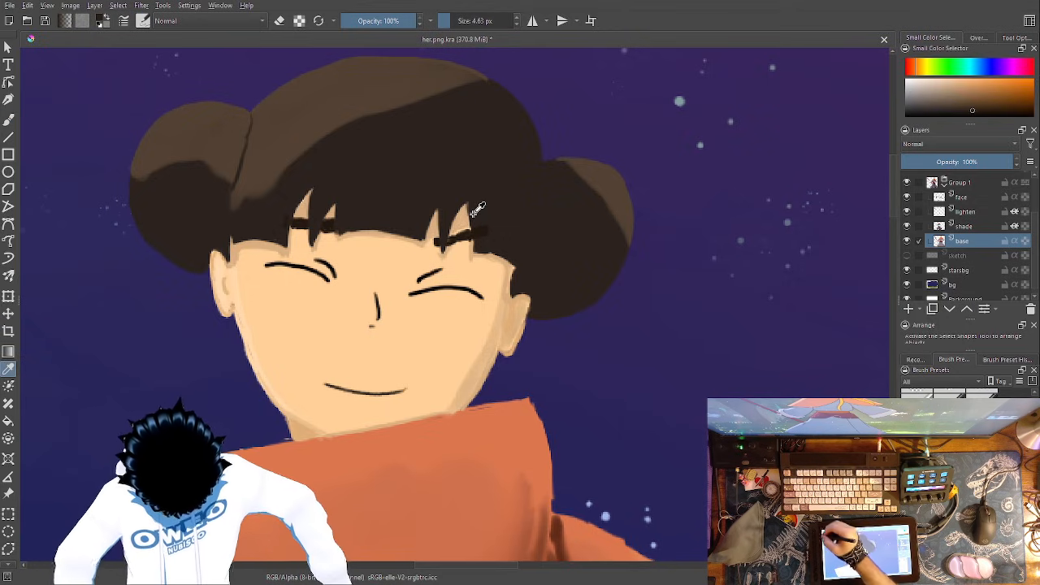
{"action": "left_click", "coordinate": [476, 224]}
{"action": "left_click", "coordinate": [8, 121]}
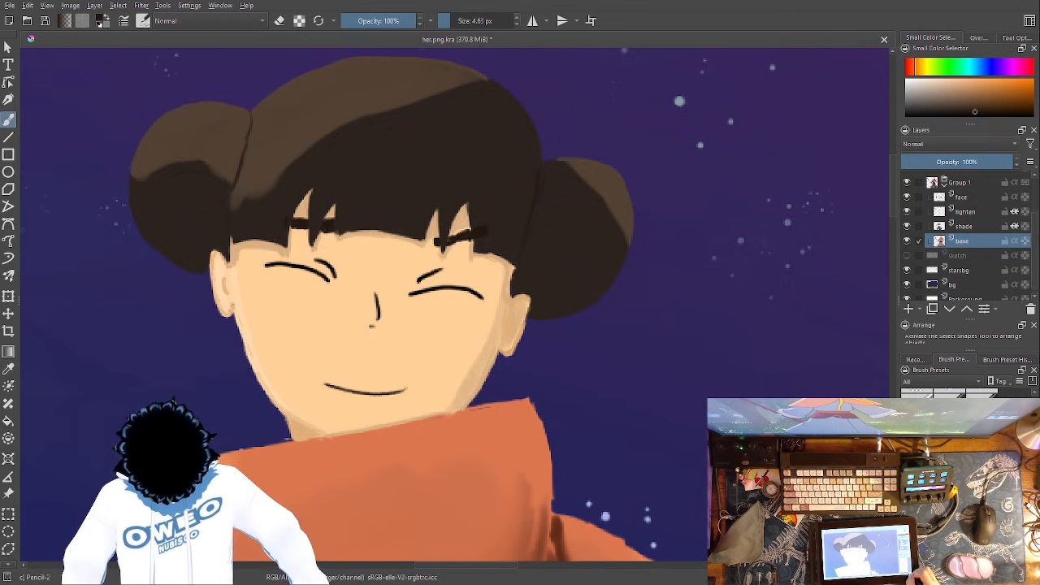
- Look over the whole painting and inspect the belt, red skirt panels and upper skirt up close
{"action": "key", "text": "ctrl+minus"}
{"action": "key", "text": "ctrl+minus"}
{"action": "key", "text": "ctrl+minus"}
{"action": "key", "text": "ctrl+minus"}
{"action": "key", "text": "ctrl+minus"}
{"action": "key", "text": "ctrl+minus"}
{"action": "mouse_move", "coordinate": [597, 466]}
{"action": "left_mouse_down"}
{"action": "mouse_move", "coordinate": [608, 446]}
{"action": "mouse_move", "coordinate": [615, 277]}
{"action": "left_mouse_up"}
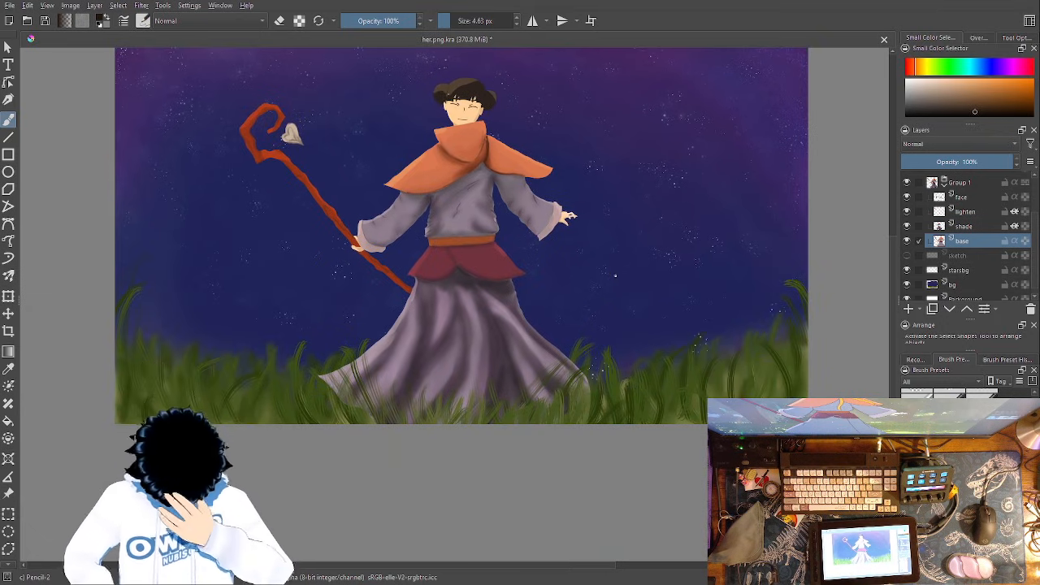
{"action": "left_click_drag", "start_coordinate": [666, 275], "coordinate": [641, 336]}
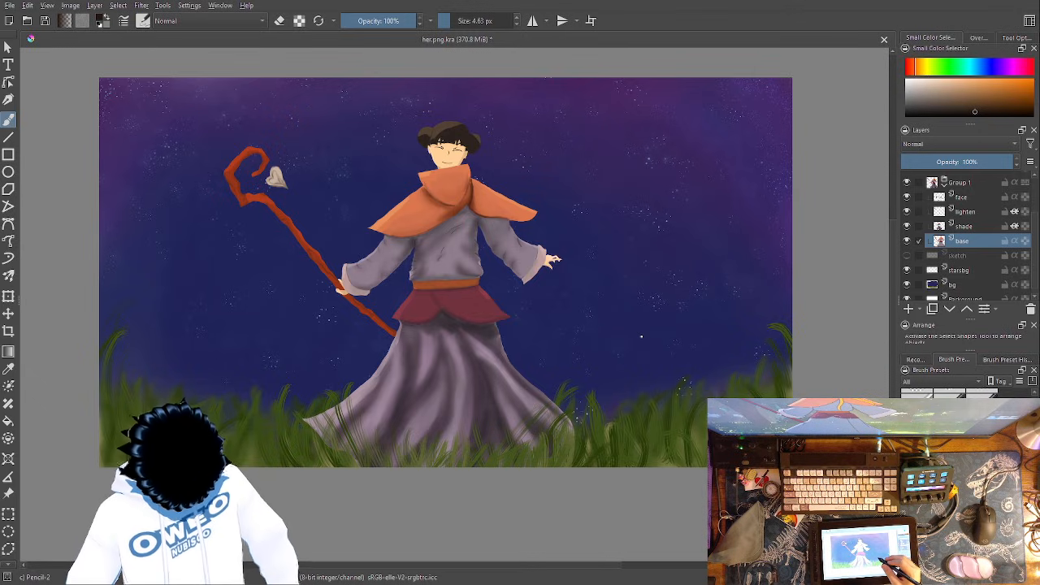
{"action": "key", "text": "ctrl+plus"}
{"action": "key", "text": "ctrl+plus"}
{"action": "key", "text": "ctrl+plus"}
{"action": "key", "text": "ctrl+plus"}
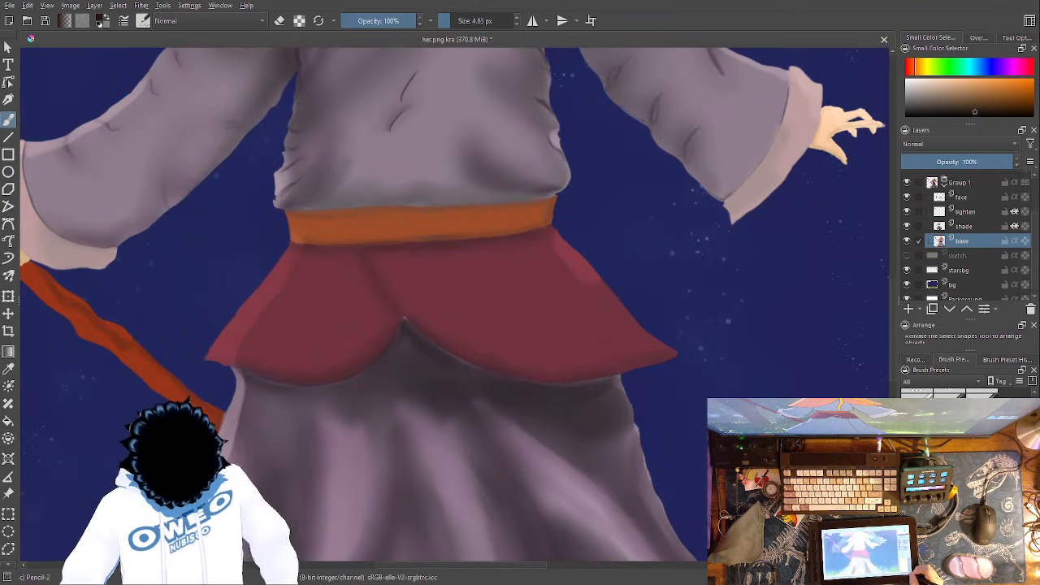
{"action": "mouse_move", "coordinate": [621, 419]}
{"action": "left_mouse_down"}
{"action": "mouse_move", "coordinate": [609, 398]}
{"action": "mouse_move", "coordinate": [624, 419]}
{"action": "left_mouse_up"}
- Sample the dark mauve of the skirt and paint over the pale tip at the notch between the two red panels
{"action": "key", "text": "ctrl+plus"}
{"action": "key", "text": "ctrl+plus"}
{"action": "key", "text": "ctrl+plus"}
{"action": "key", "text": "ctrl+plus"}
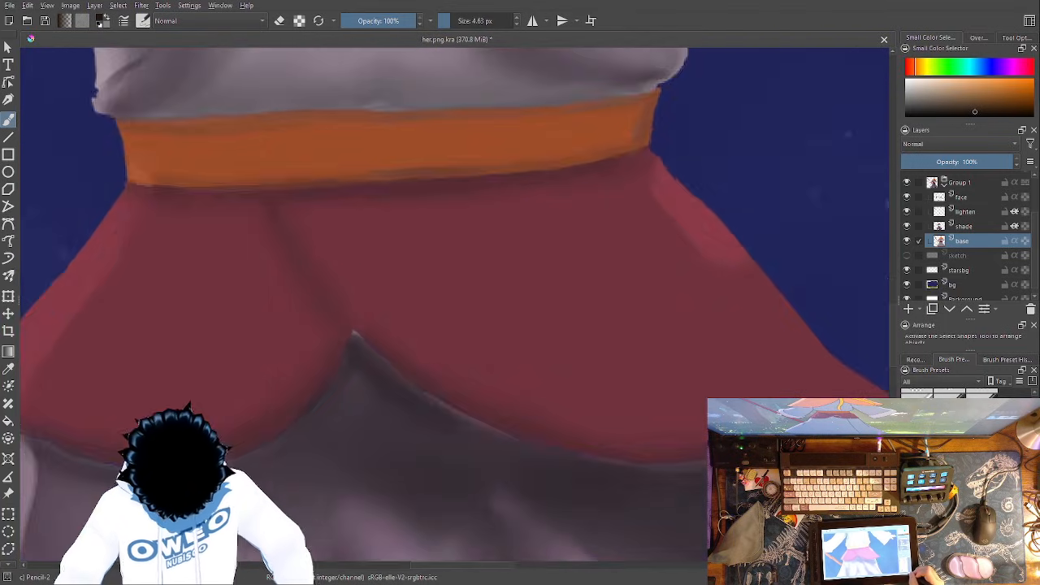
{"action": "left_click_drag", "start_coordinate": [529, 408], "coordinate": [613, 154]}
{"action": "key", "text": "p"}
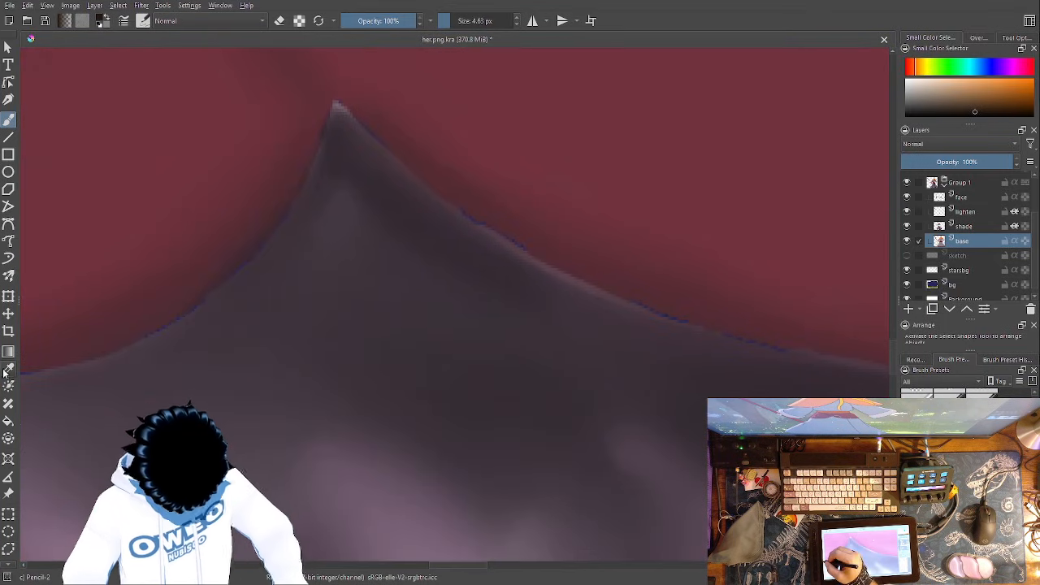
{"action": "left_click", "coordinate": [345, 134]}
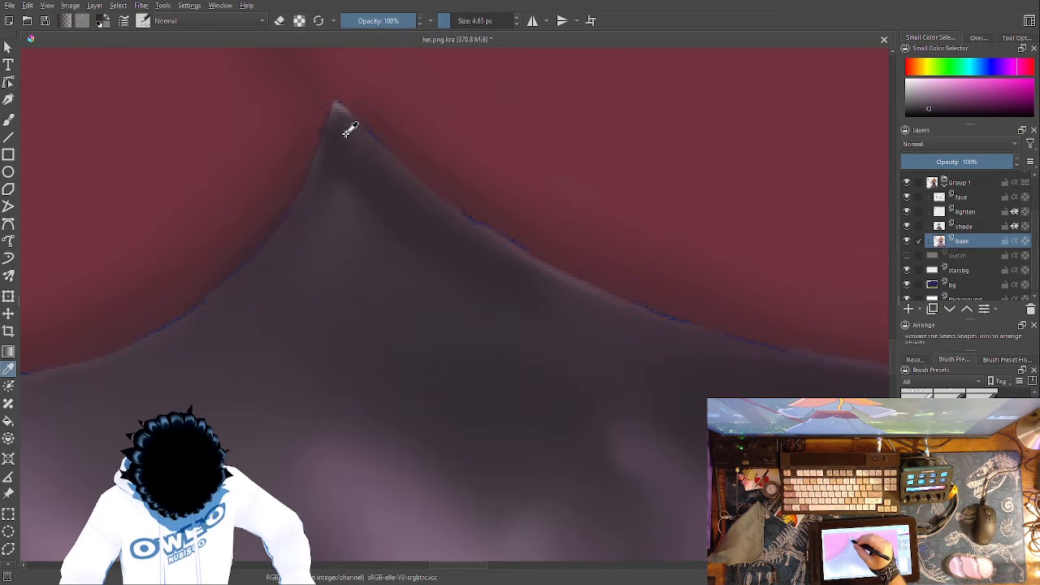
{"action": "key", "text": "b"}
{"action": "left_click_drag", "start_coordinate": [337, 108], "coordinate": [340, 106]}
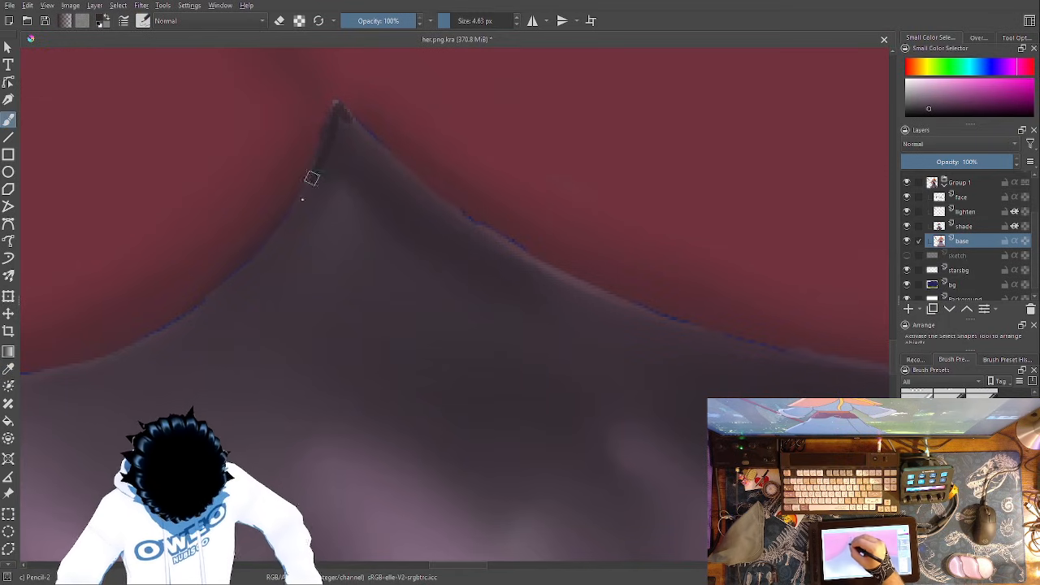
- Paint dark mauve over the blue gap line along the lower edge of the staff-side red panel
{"action": "mouse_move", "coordinate": [281, 229]}
{"action": "left_mouse_down"}
{"action": "mouse_move", "coordinate": [212, 301]}
{"action": "mouse_move", "coordinate": [132, 343]}
{"action": "left_mouse_up"}
{"action": "left_click_drag", "start_coordinate": [250, 258], "coordinate": [128, 349]}
{"action": "mouse_move", "coordinate": [448, 360]}
{"action": "left_mouse_down"}
{"action": "mouse_move", "coordinate": [618, 303]}
{"action": "mouse_move", "coordinate": [812, 290]}
{"action": "left_mouse_up"}
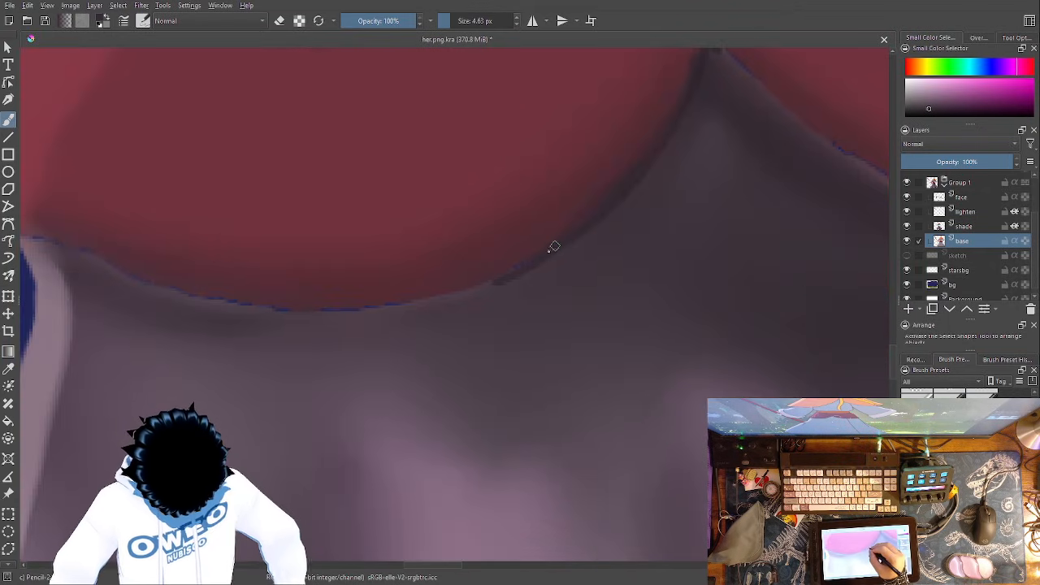
{"action": "mouse_move", "coordinate": [514, 275]}
{"action": "left_mouse_down"}
{"action": "mouse_move", "coordinate": [410, 303]}
{"action": "mouse_move", "coordinate": [289, 316]}
{"action": "mouse_move", "coordinate": [191, 296]}
{"action": "mouse_move", "coordinate": [39, 238]}
{"action": "left_mouse_up"}
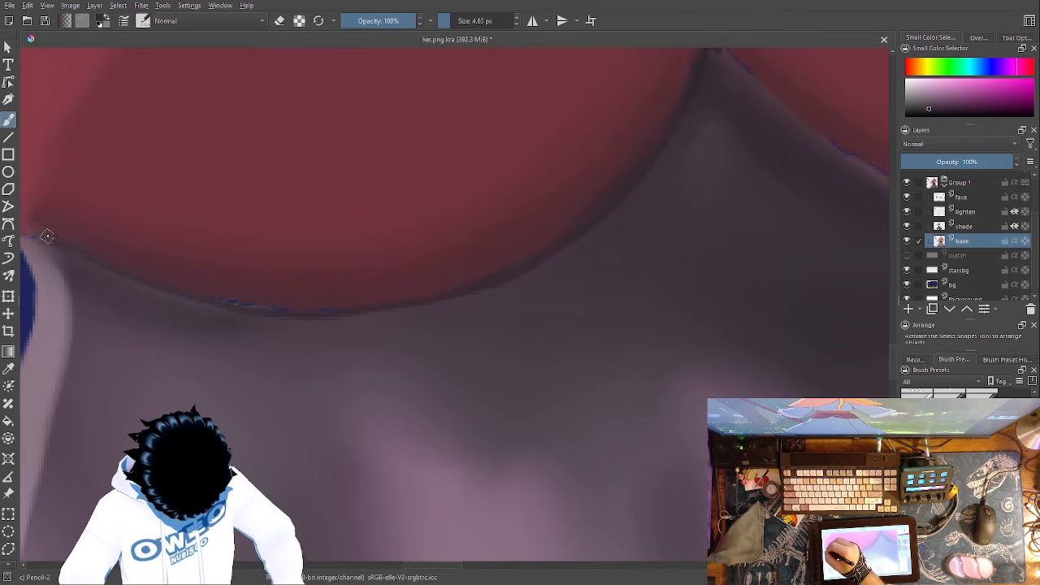
{"action": "left_click_drag", "start_coordinate": [533, 361], "coordinate": [734, 380]}
{"action": "mouse_move", "coordinate": [564, 324]}
{"action": "left_mouse_down"}
{"action": "mouse_move", "coordinate": [382, 310]}
{"action": "mouse_move", "coordinate": [213, 252]}
{"action": "left_mouse_up"}
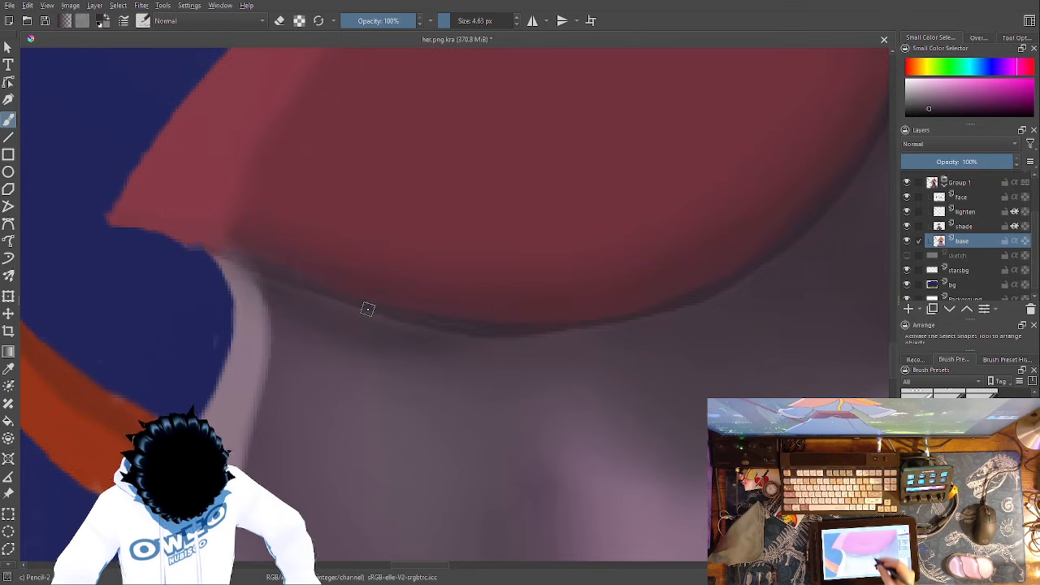
- Cover the gap line along the lower edge of the other red panel with the same dark mauve
{"action": "left_click_drag", "start_coordinate": [772, 345], "coordinate": [244, 394]}
{"action": "left_click_drag", "start_coordinate": [411, 411], "coordinate": [91, 457]}
{"action": "mouse_move", "coordinate": [704, 409]}
{"action": "left_mouse_down"}
{"action": "mouse_move", "coordinate": [516, 388]}
{"action": "mouse_move", "coordinate": [345, 331]}
{"action": "mouse_move", "coordinate": [213, 268]}
{"action": "mouse_move", "coordinate": [113, 196]}
{"action": "mouse_move", "coordinate": [63, 139]}
{"action": "mouse_move", "coordinate": [174, 235]}
{"action": "mouse_move", "coordinate": [63, 154]}
{"action": "left_mouse_up"}
{"action": "left_click_drag", "start_coordinate": [467, 418], "coordinate": [118, 433]}
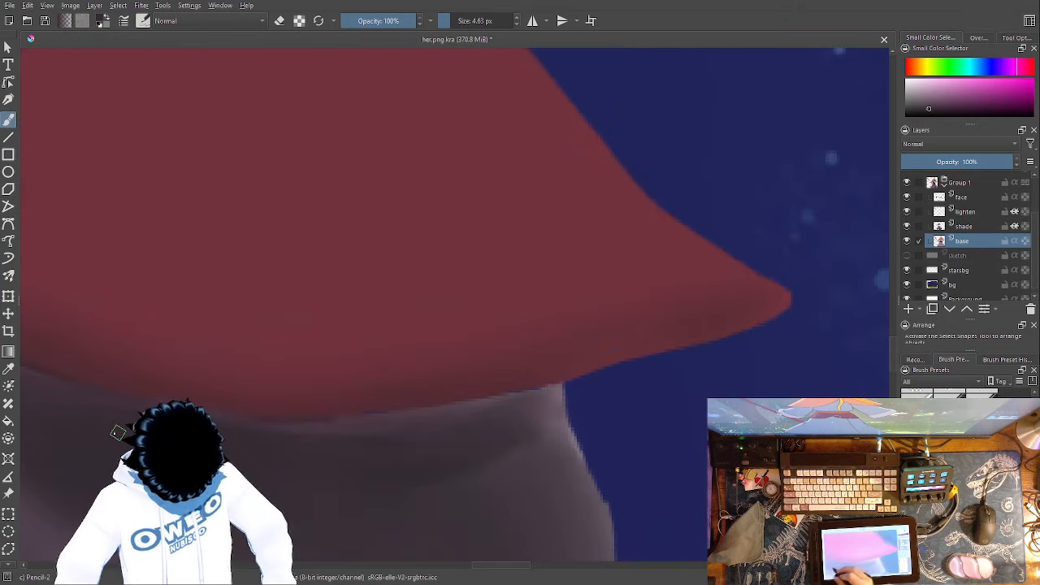
{"action": "mouse_move", "coordinate": [552, 377]}
{"action": "left_mouse_down"}
{"action": "mouse_move", "coordinate": [559, 389]}
{"action": "mouse_move", "coordinate": [412, 411]}
{"action": "mouse_move", "coordinate": [271, 413]}
{"action": "left_mouse_up"}
{"action": "mouse_move", "coordinate": [557, 381]}
{"action": "left_mouse_down"}
{"action": "mouse_move", "coordinate": [330, 416]}
{"action": "mouse_move", "coordinate": [214, 413]}
{"action": "mouse_move", "coordinate": [116, 394]}
{"action": "left_mouse_up"}
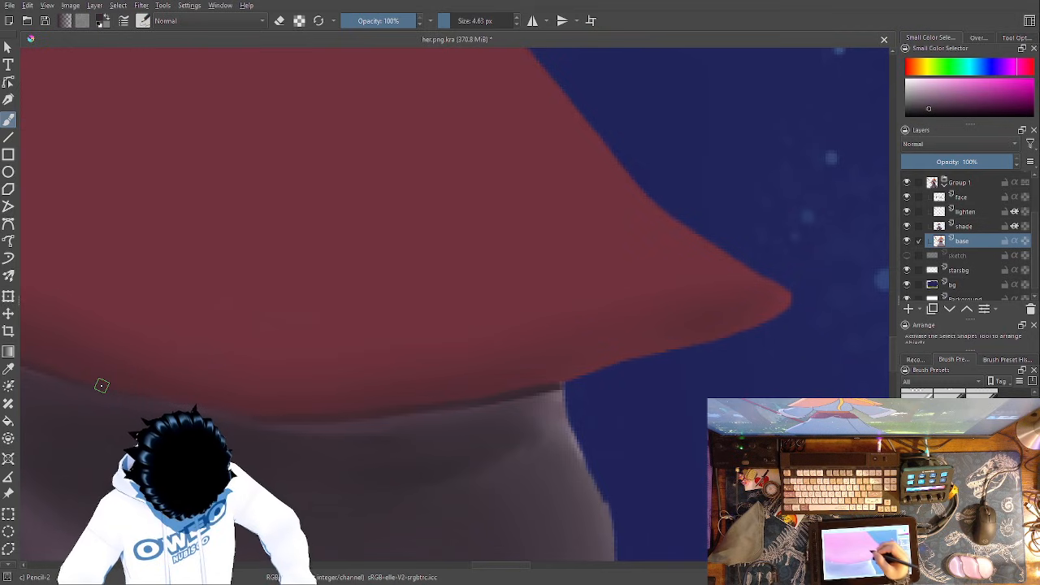
- Start a Liquify transform on the base layer and enlarge the tool options to expose its brush settings
{"action": "left_click_drag", "start_coordinate": [593, 368], "coordinate": [580, 103]}
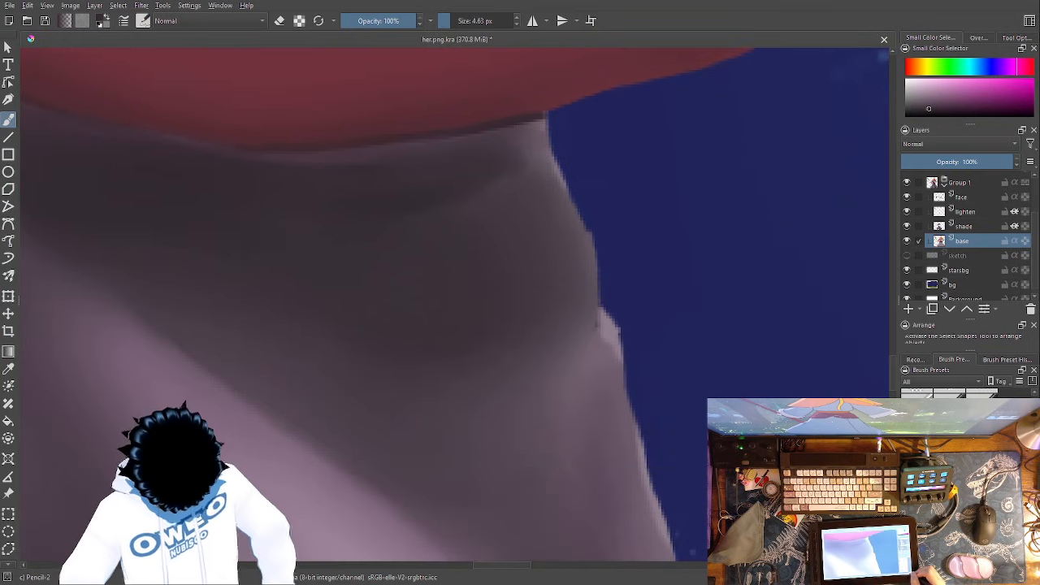
{"action": "key", "text": "ctrl+minus"}
{"action": "key", "text": "ctrl+minus"}
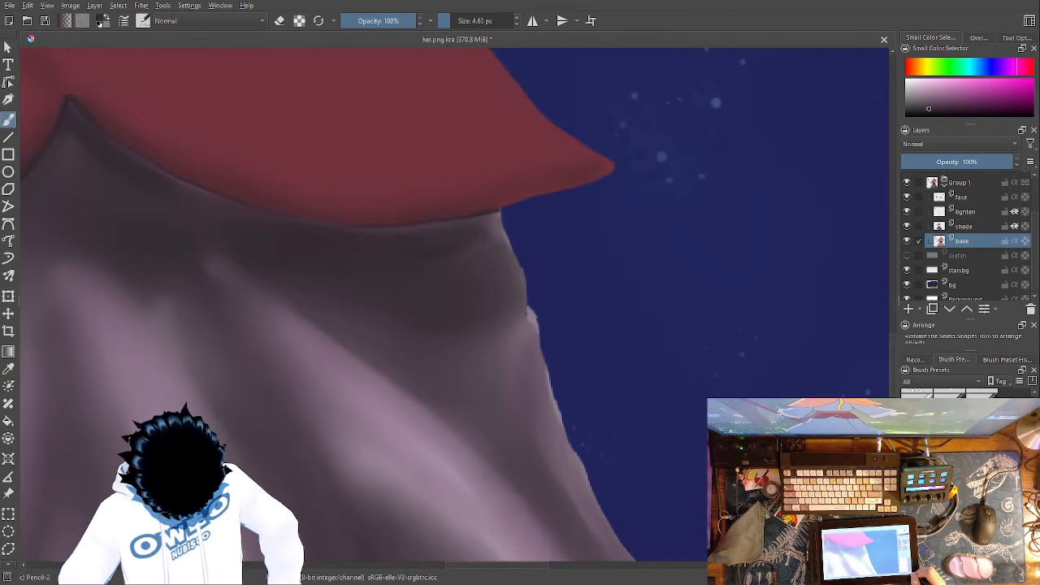
{"action": "key", "text": "ctrl+minus"}
{"action": "key", "text": "ctrl+minus"}
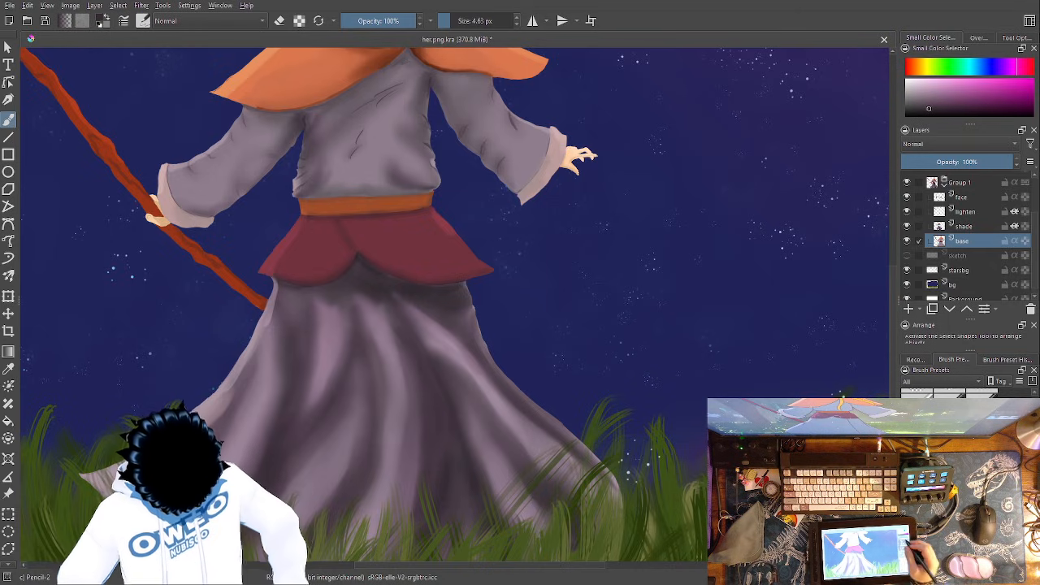
{"action": "left_click", "coordinate": [8, 294]}
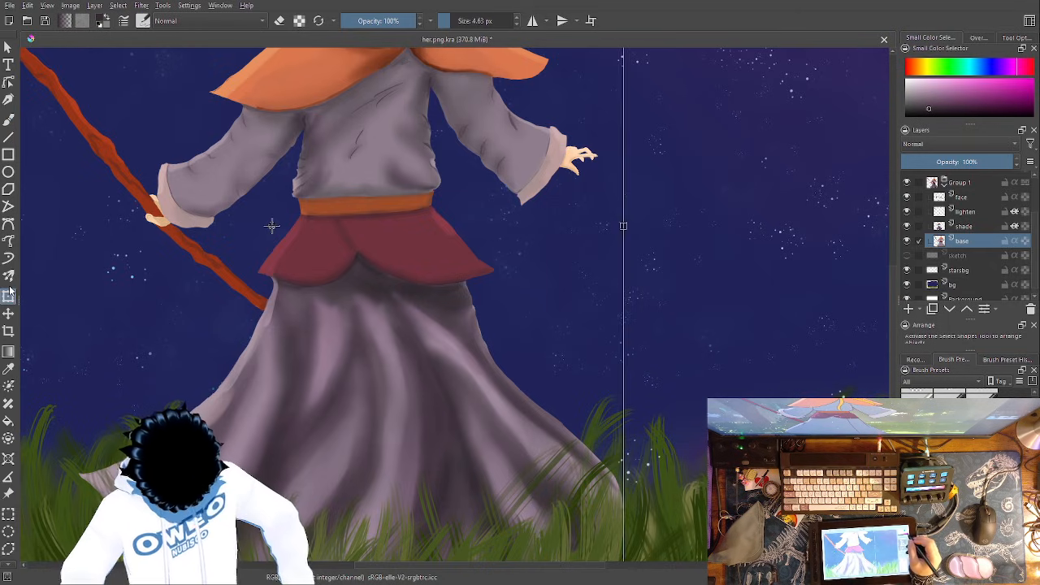
{"action": "left_click", "coordinate": [983, 38]}
{"action": "left_click", "coordinate": [1016, 38]}
{"action": "left_click", "coordinate": [966, 82]}
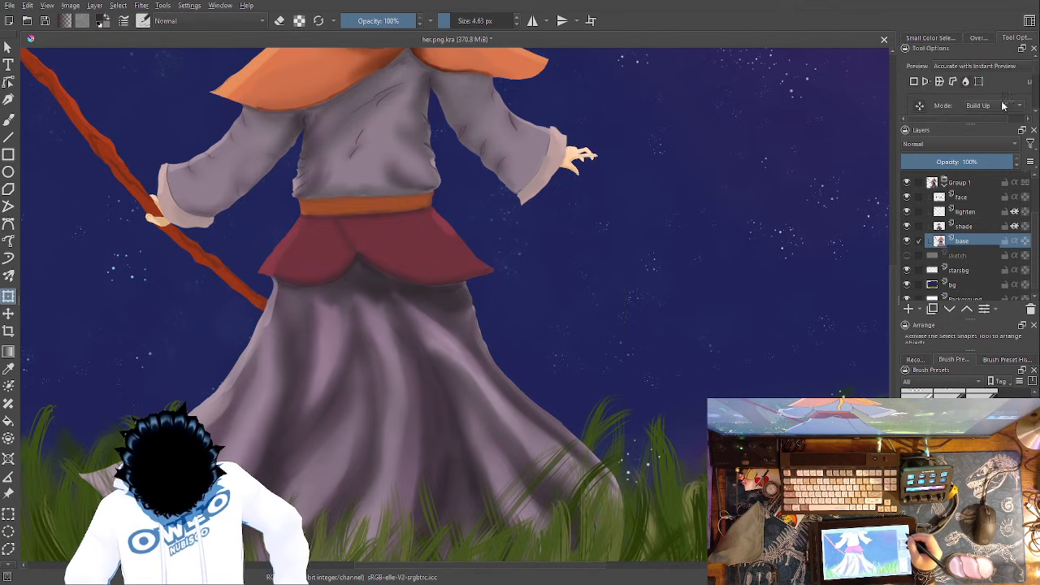
{"action": "left_click_drag", "start_coordinate": [968, 123], "coordinate": [982, 197]}
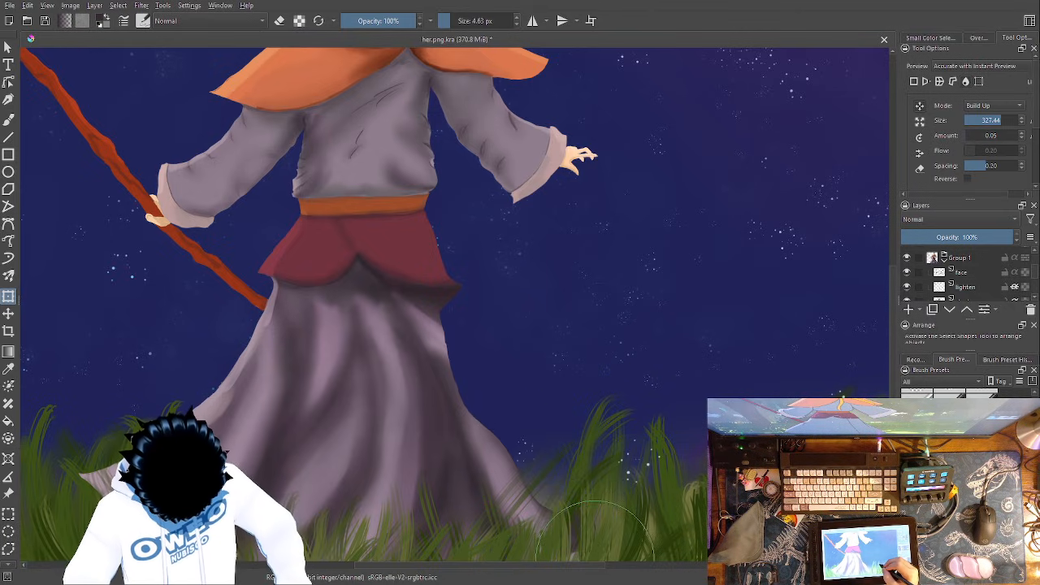
- Undo the last Liquify stroke on the staff side of the skirt and check the whole figure's silhouette
{"action": "key", "text": "ctrl+minus"}
{"action": "key", "text": "ctrl+minus"}
{"action": "key", "text": "ctrl+minus"}
{"action": "key", "text": "ctrl+minus"}
{"action": "key", "text": "ctrl+plus"}
{"action": "key", "text": "ctrl+plus"}
{"action": "key", "text": "ctrl+plus"}
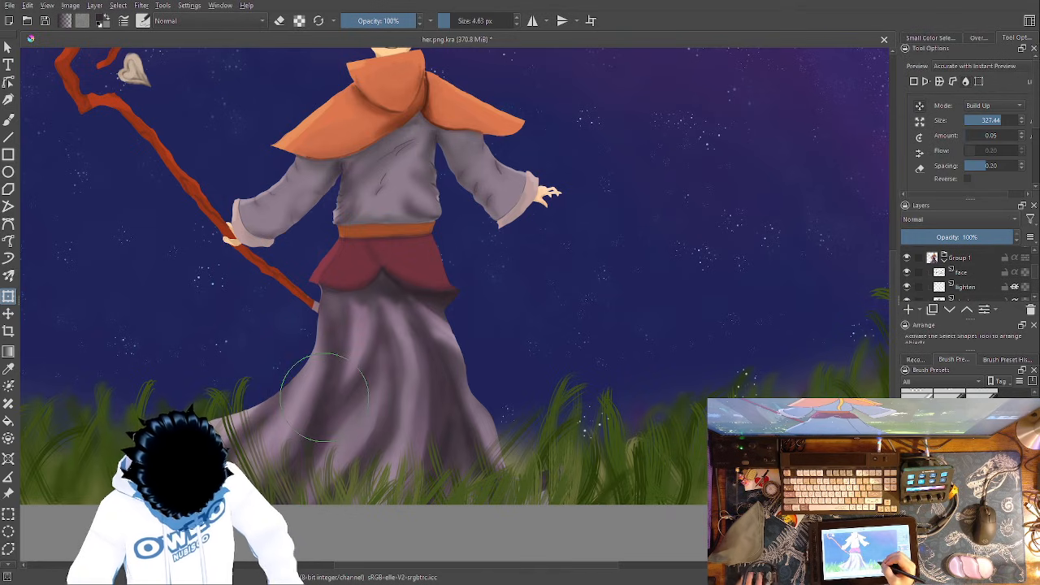
{"action": "key", "text": "ctrl+z"}
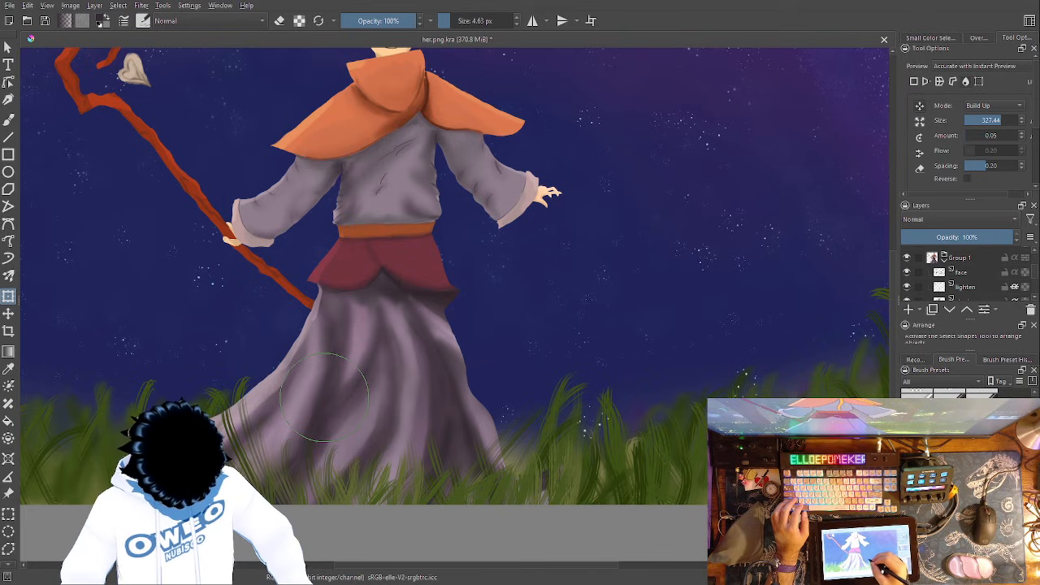
{"action": "left_click_drag", "start_coordinate": [602, 294], "coordinate": [611, 427]}
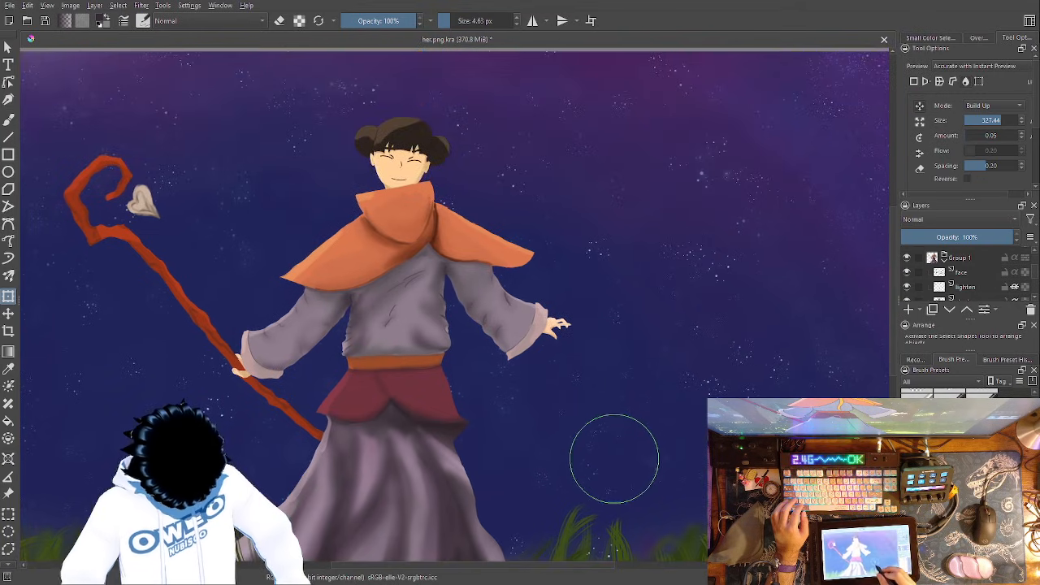
{"action": "left_click_drag", "start_coordinate": [585, 324], "coordinate": [606, 244]}
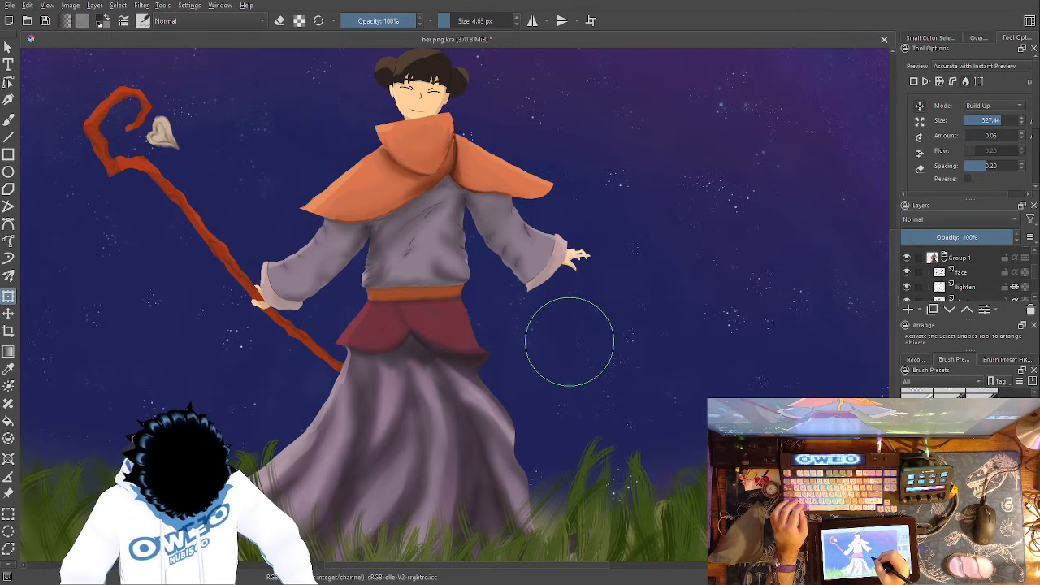
- Undo the Liquify strokes on the skirt and the red panel and restart the transform on the base layer
{"action": "key", "text": "ctrl+z"}
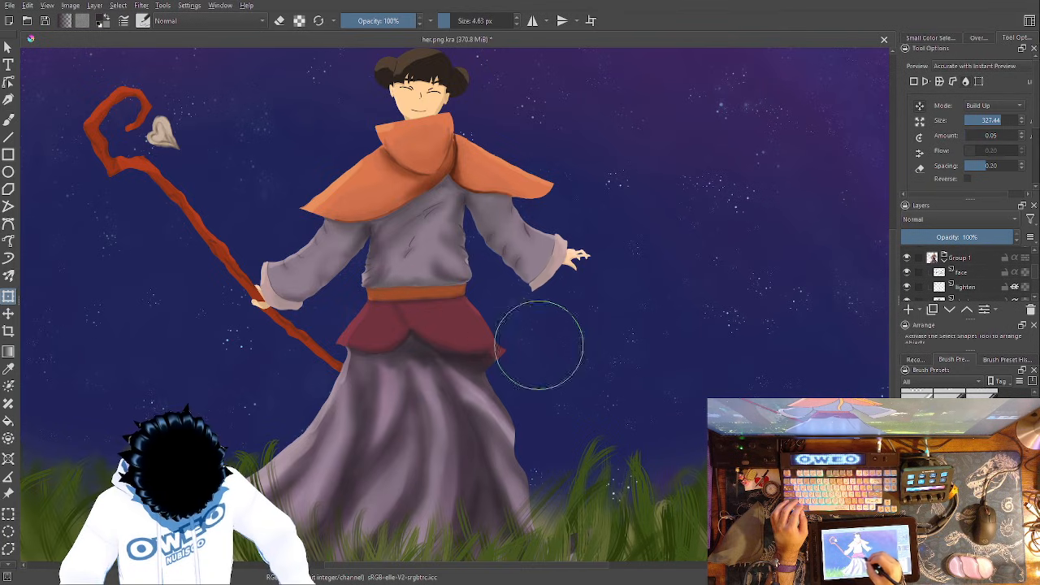
{"action": "key", "text": "ctrl+z"}
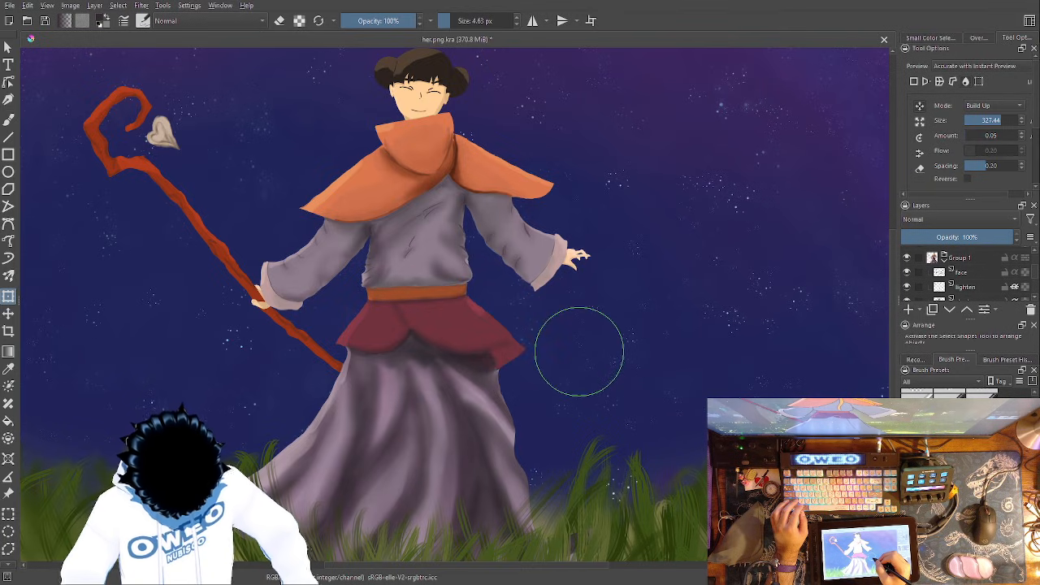
{"action": "key", "text": "ctrl+shift+z"}
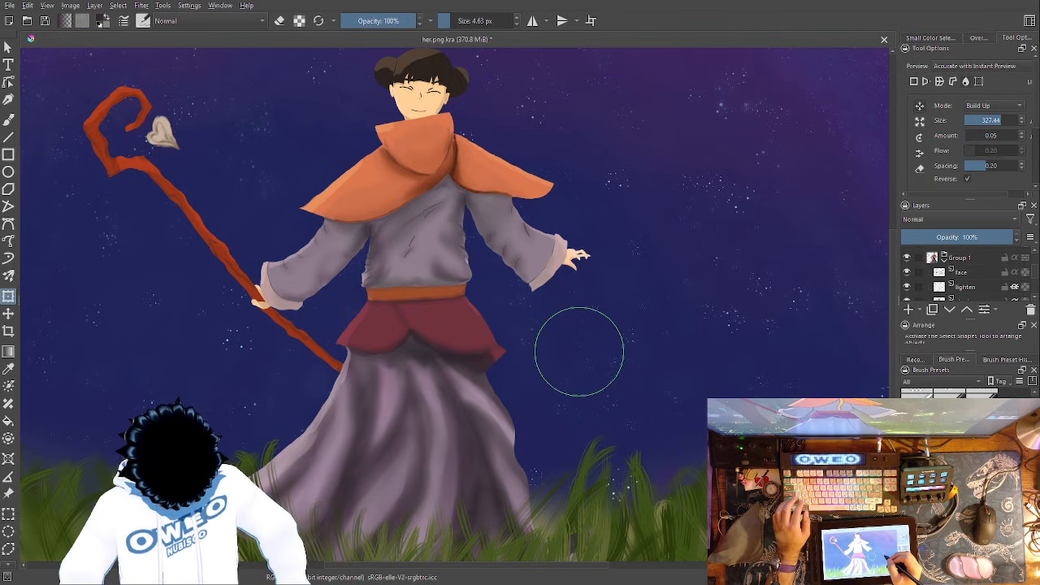
{"action": "key", "text": "ctrl+shift+z"}
{"action": "key", "text": "ctrl+shift+z"}
{"action": "key", "text": "ctrl+shift+z"}
{"action": "key", "text": "ctrl+shift+z"}
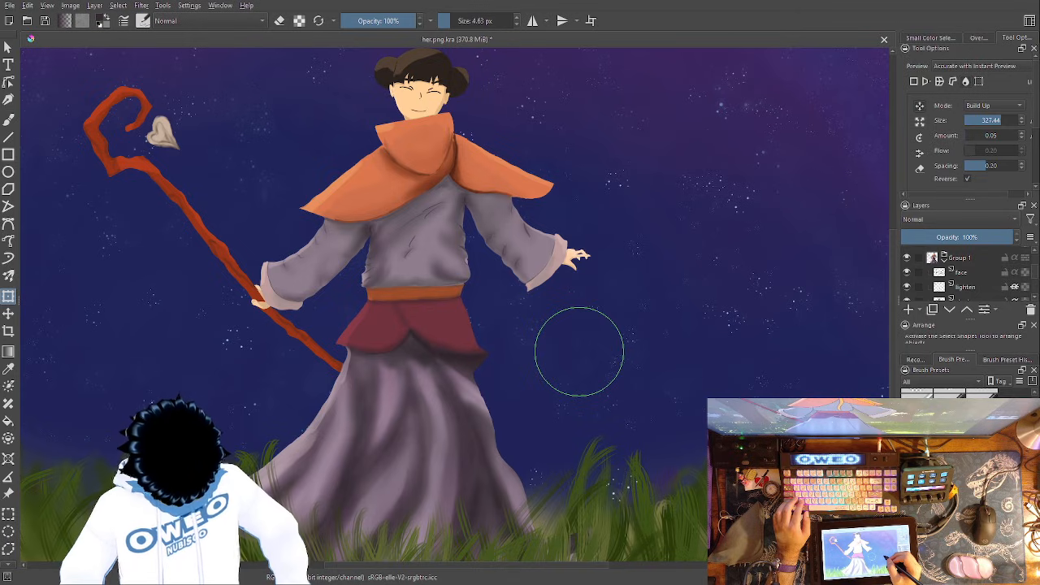
{"action": "key", "text": "ctrl+shift+z"}
{"action": "key", "text": "ctrl+shift+z"}
{"action": "key", "text": "ctrl+shift+z"}
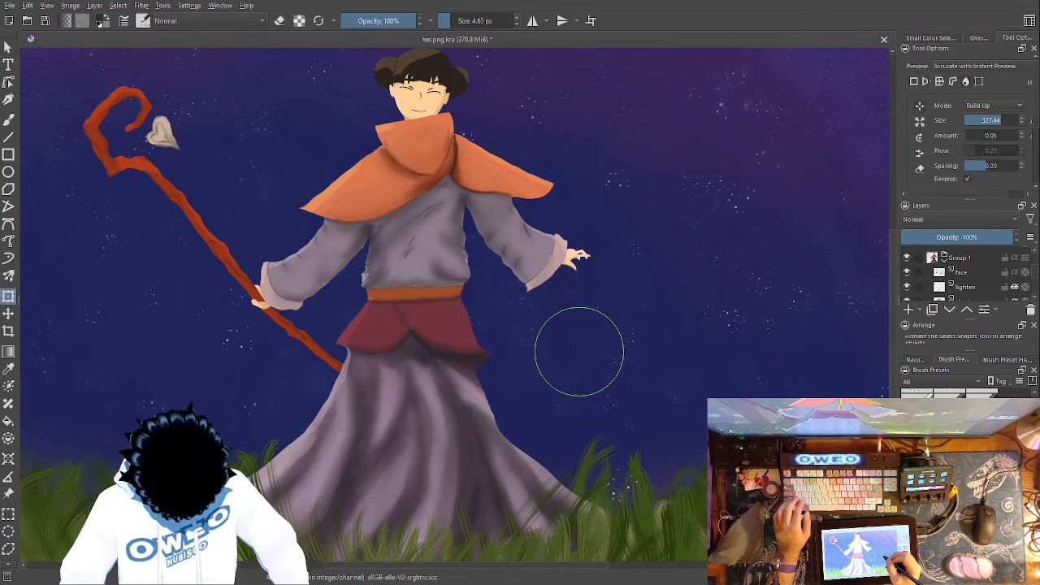
{"action": "key", "text": "ctrl+t"}
{"action": "key", "text": "ctrl+shift+z"}
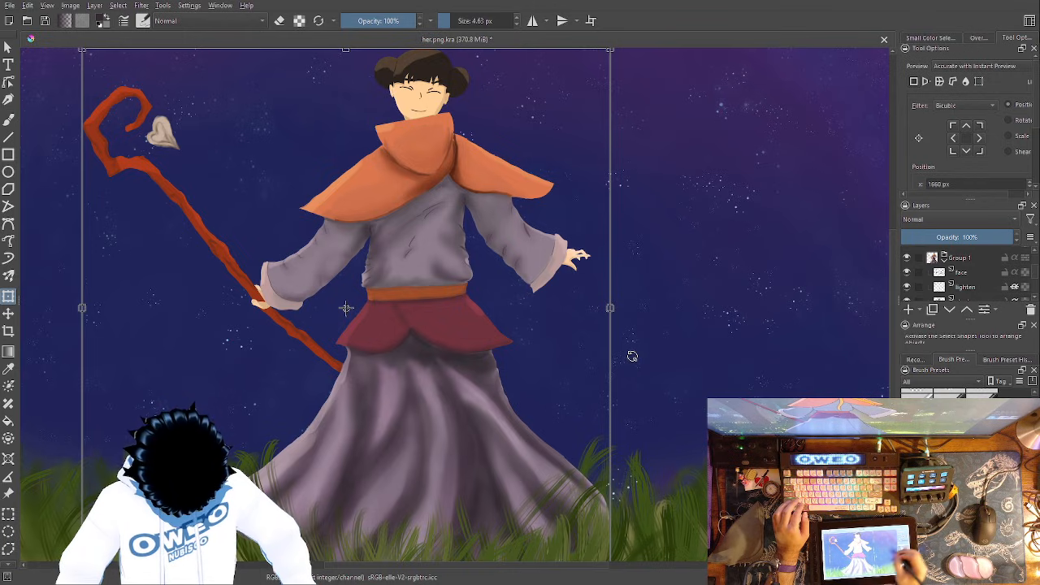
- Liquify the red panel and skirt inward on the side away from the staff, undoing the stray strokes near the hem
{"action": "left_click", "coordinate": [965, 81]}
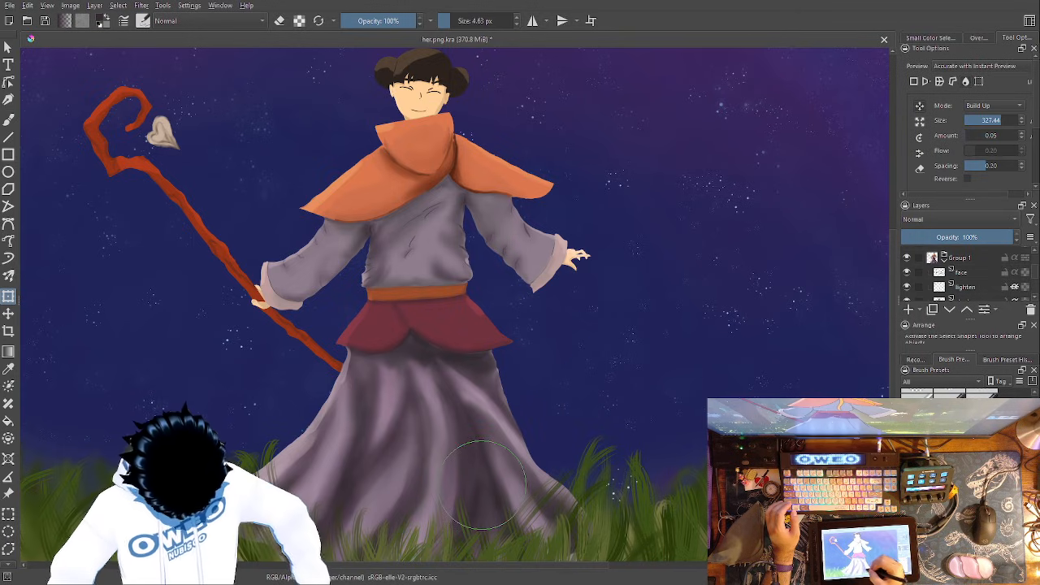
{"action": "key", "text": "ctrl+z"}
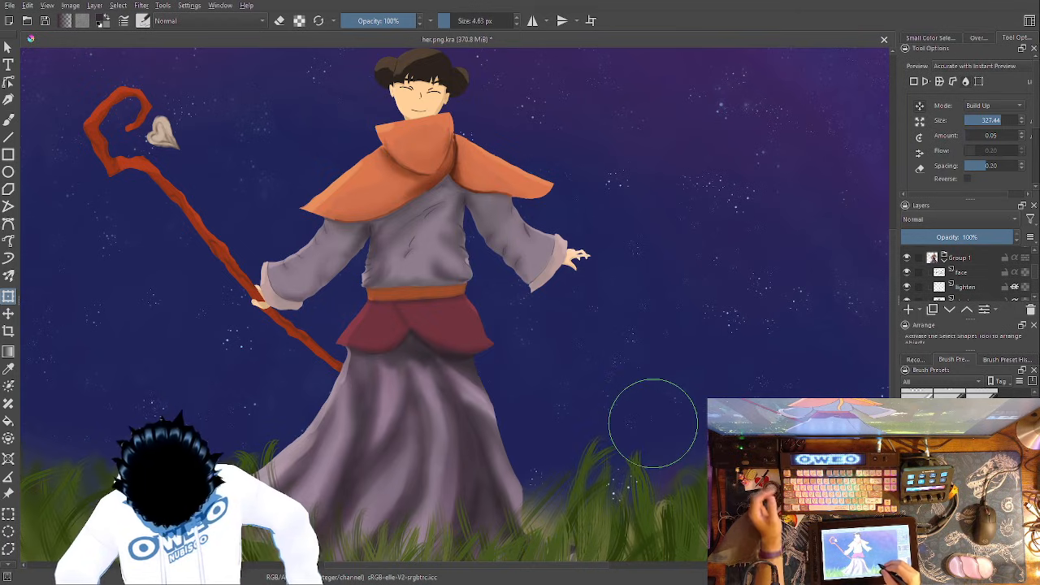
{"action": "left_click", "coordinate": [990, 120]}
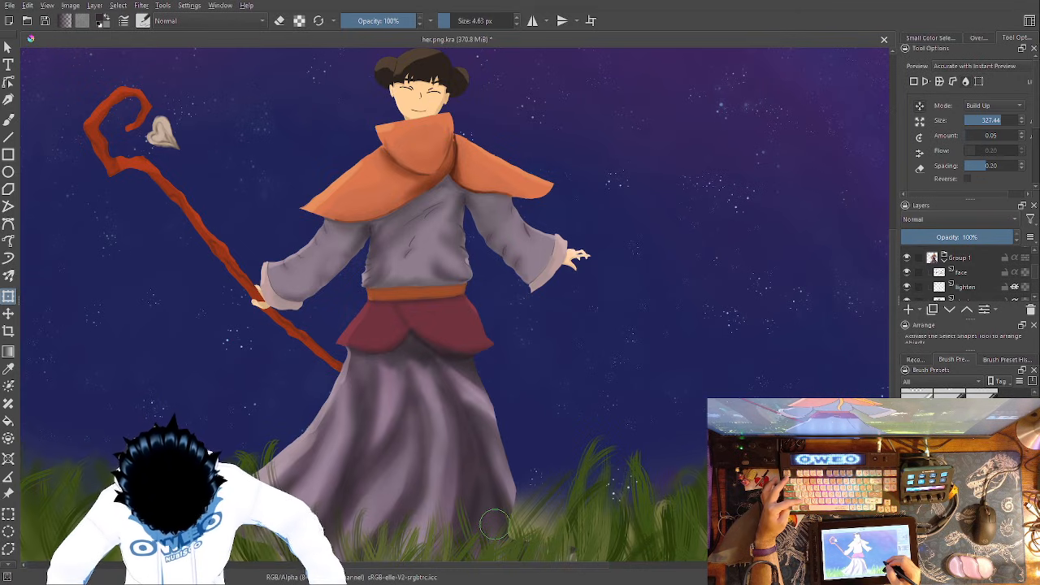
{"action": "key", "text": "ctrl+z"}
{"action": "key", "text": "ctrl+z"}
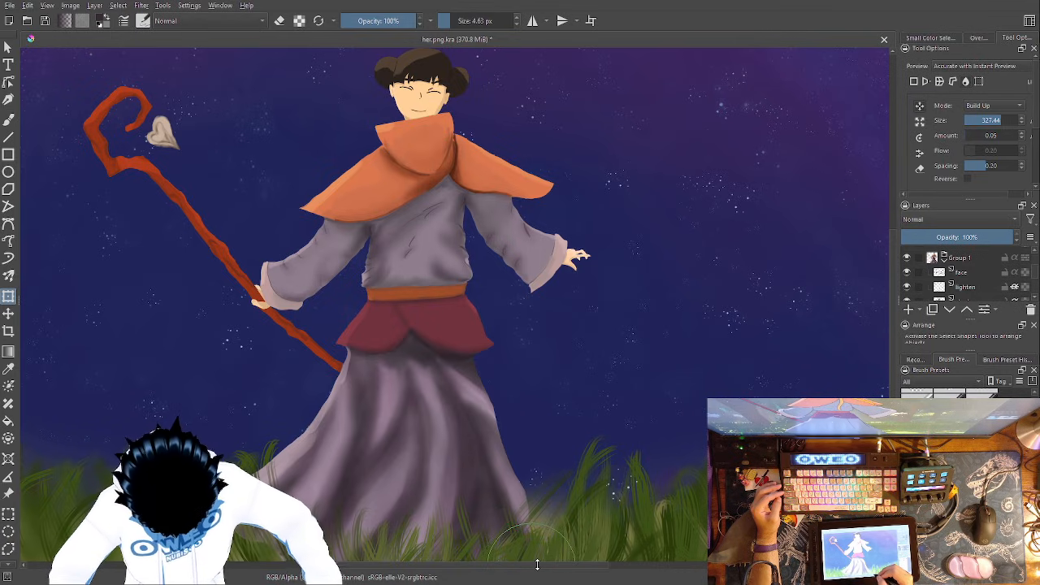
- Hide the front grass layer while liquifying the skirt's hip and red panel slightly outward, and show the grass again
{"action": "scroll", "coordinate": [1034, 268], "scroll_direction": "up", "scroll_amount": 3}
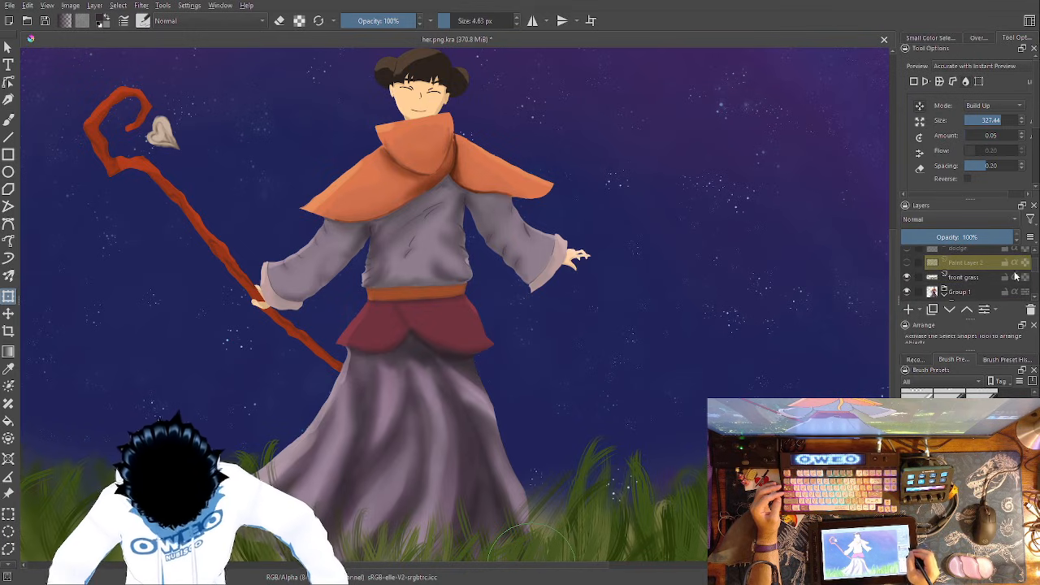
{"action": "left_click", "coordinate": [907, 277]}
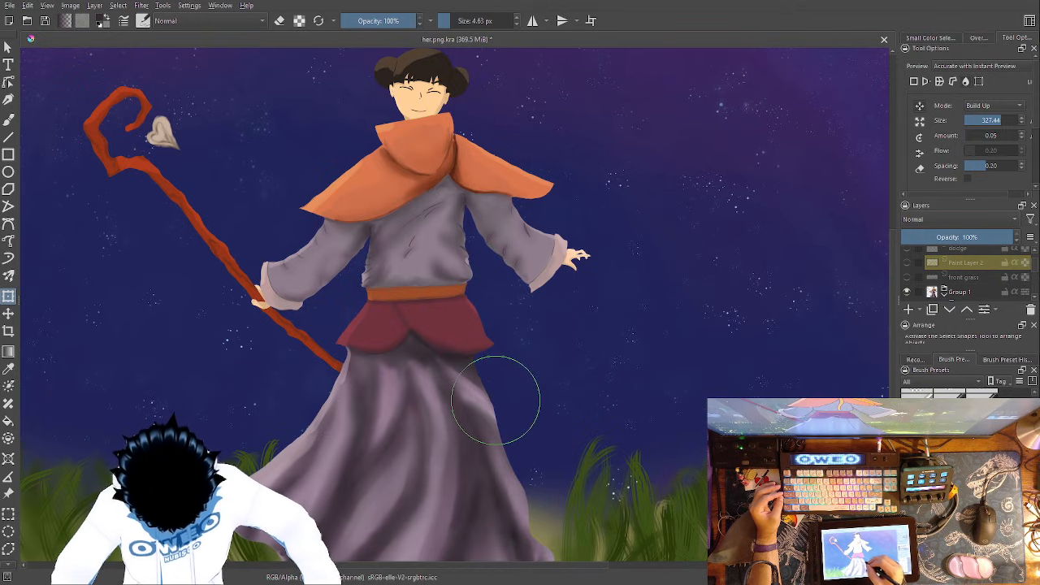
{"action": "left_click_drag", "start_coordinate": [1034, 276], "coordinate": [1035, 290]}
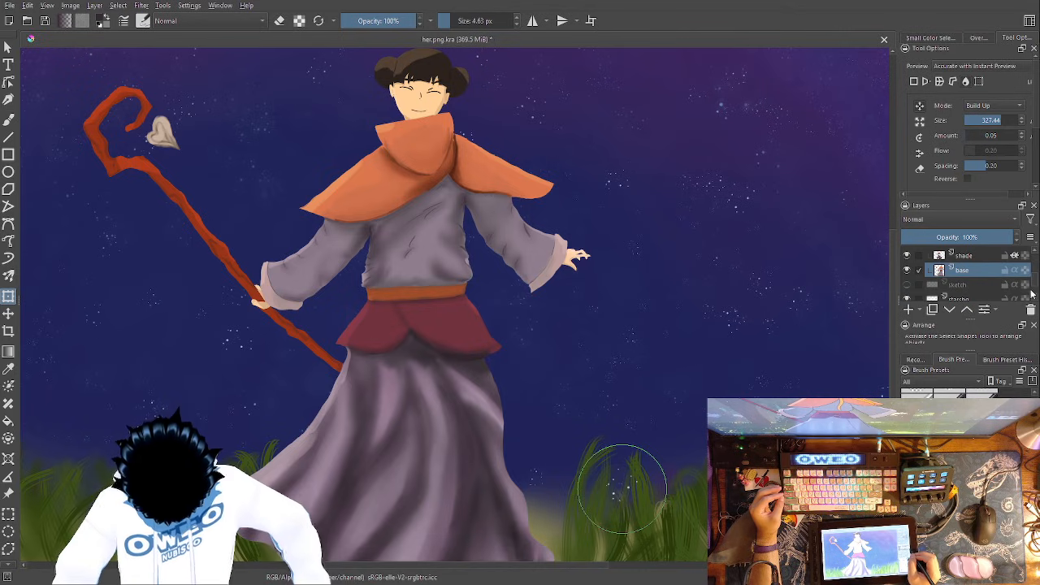
{"action": "scroll", "coordinate": [1032, 292], "scroll_direction": "down", "scroll_amount": 5}
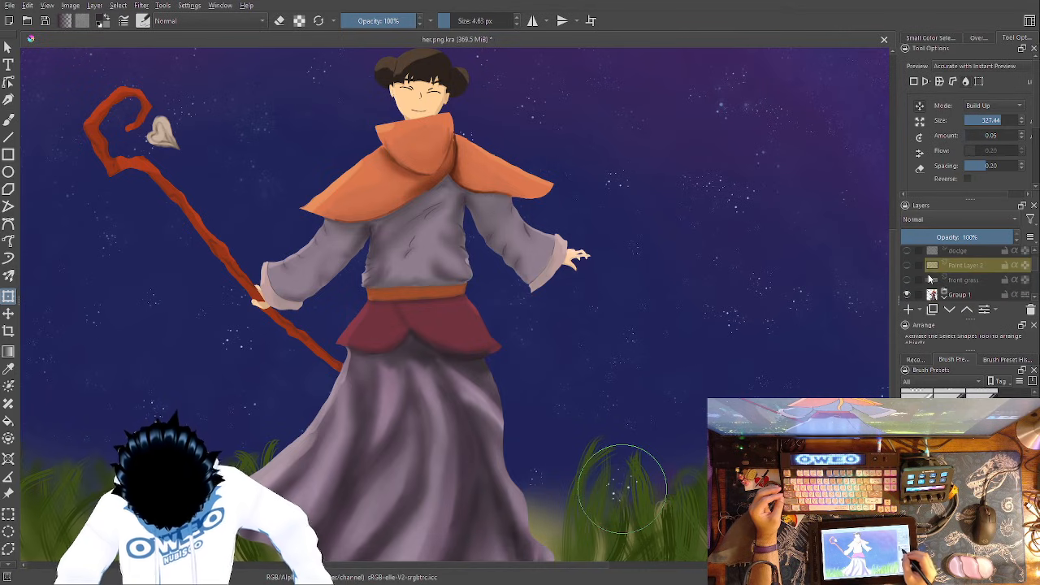
{"action": "left_click", "coordinate": [907, 280]}
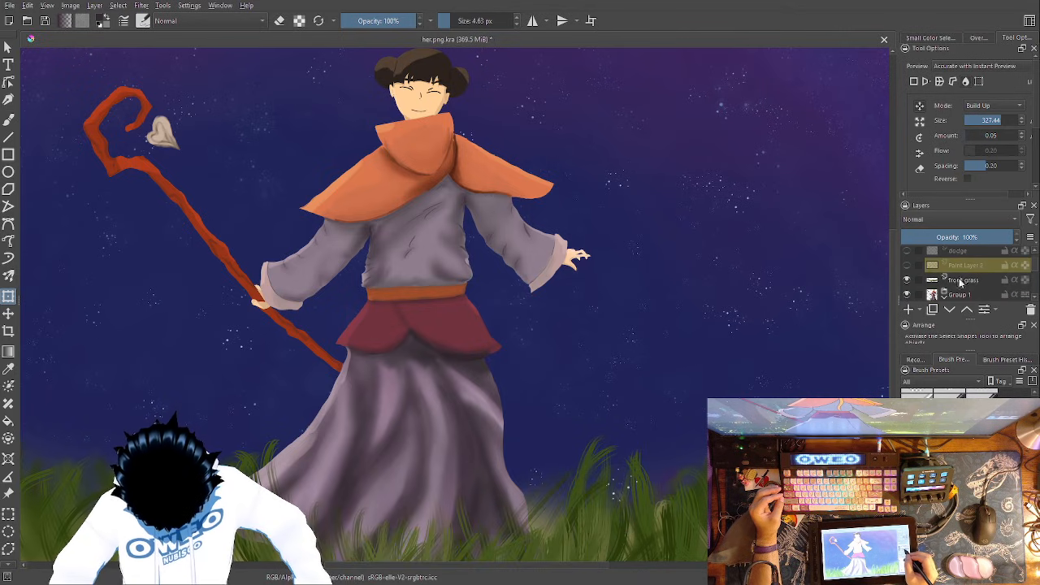
{"action": "left_click", "coordinate": [907, 266]}
{"action": "left_click", "coordinate": [908, 265]}
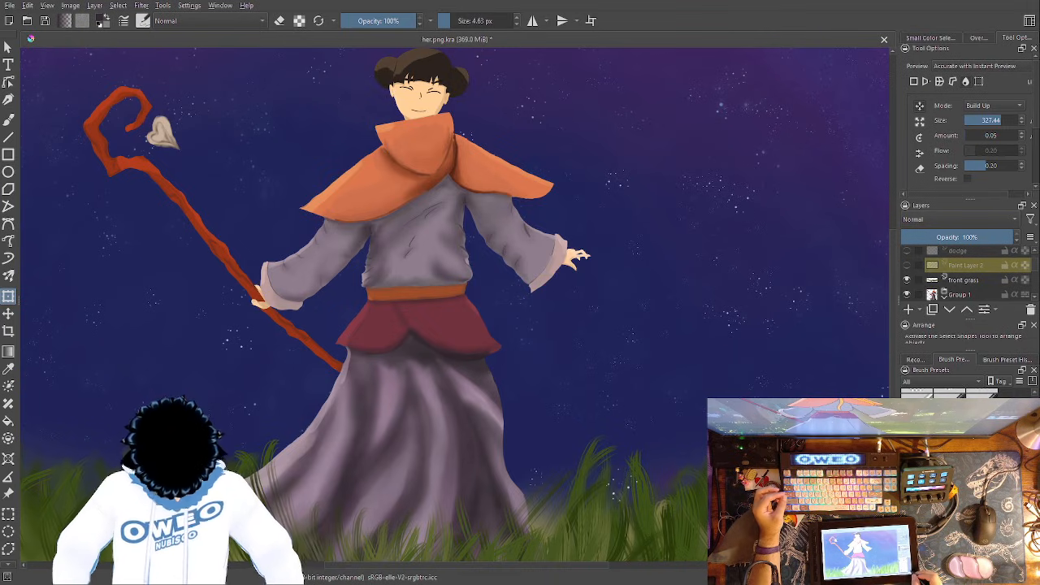
- Check the reshaped skirt against the whole painting and save her.png
{"action": "key", "text": "minus"}
{"action": "key", "text": "minus"}
{"action": "key", "text": "minus"}
{"action": "left_click_drag", "start_coordinate": [517, 348], "coordinate": [524, 386]}
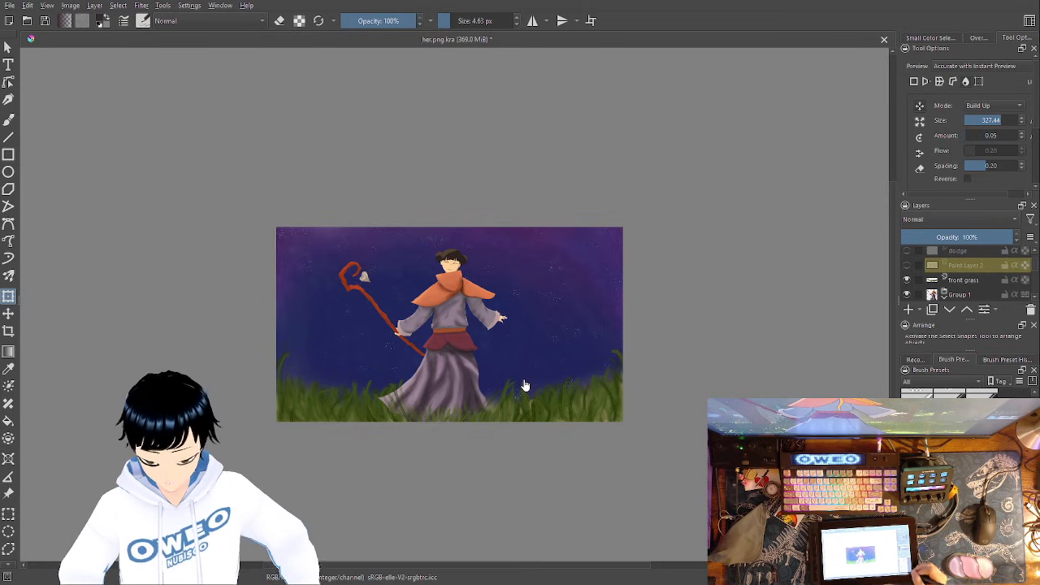
{"action": "key", "text": "ctrl+plus"}
{"action": "key", "text": "ctrl+plus"}
{"action": "key", "text": "ctrl+plus"}
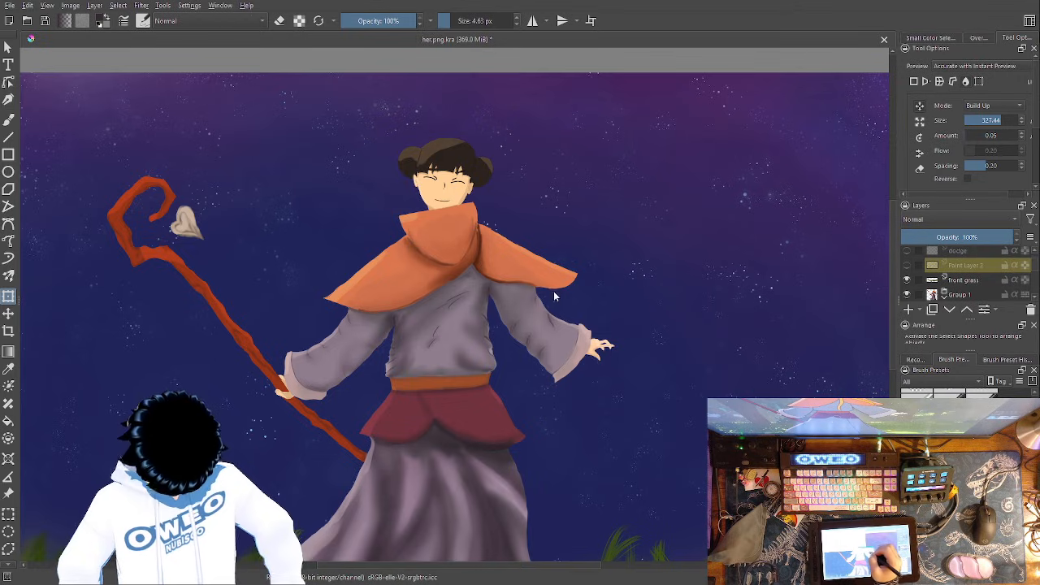
{"action": "key", "text": "ctrl+s"}
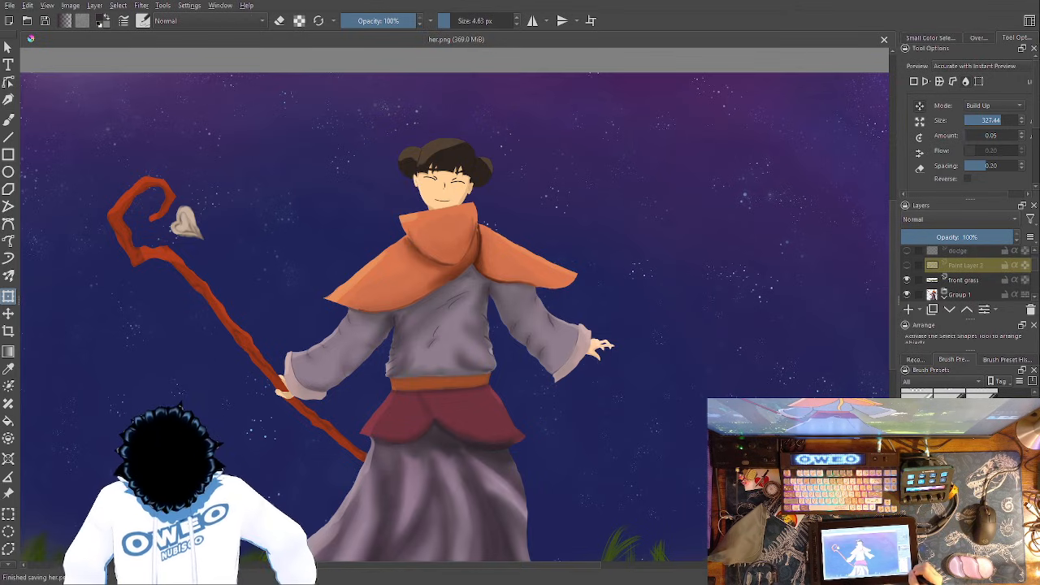
- Examine the face, hood, cape, shirt folds, sleeves, belt and red skirt panels up close
{"action": "key", "text": "ctrl+plus"}
{"action": "key", "text": "ctrl+plus"}
{"action": "key", "text": "ctrl+plus"}
{"action": "key", "text": "ctrl+plus"}
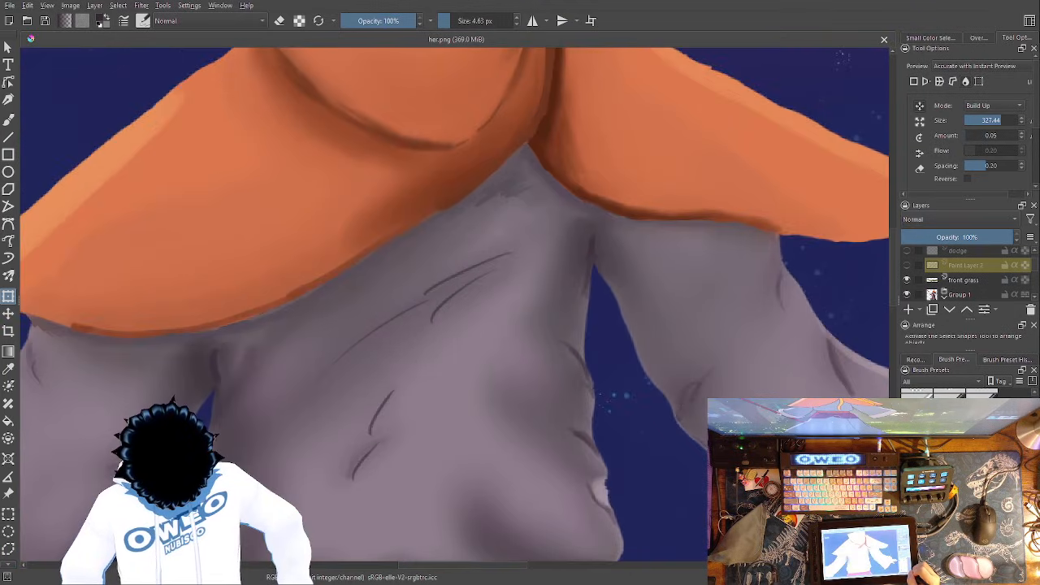
{"action": "key", "text": "ctrl+minus"}
{"action": "left_click_drag", "start_coordinate": [514, 249], "coordinate": [561, 519]}
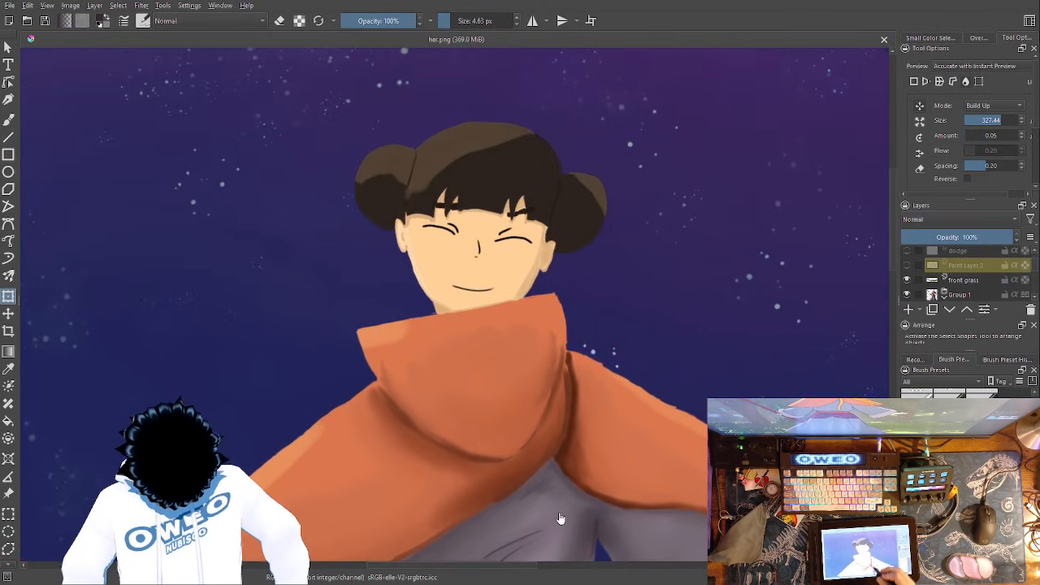
{"action": "left_click_drag", "start_coordinate": [605, 382], "coordinate": [564, 128]}
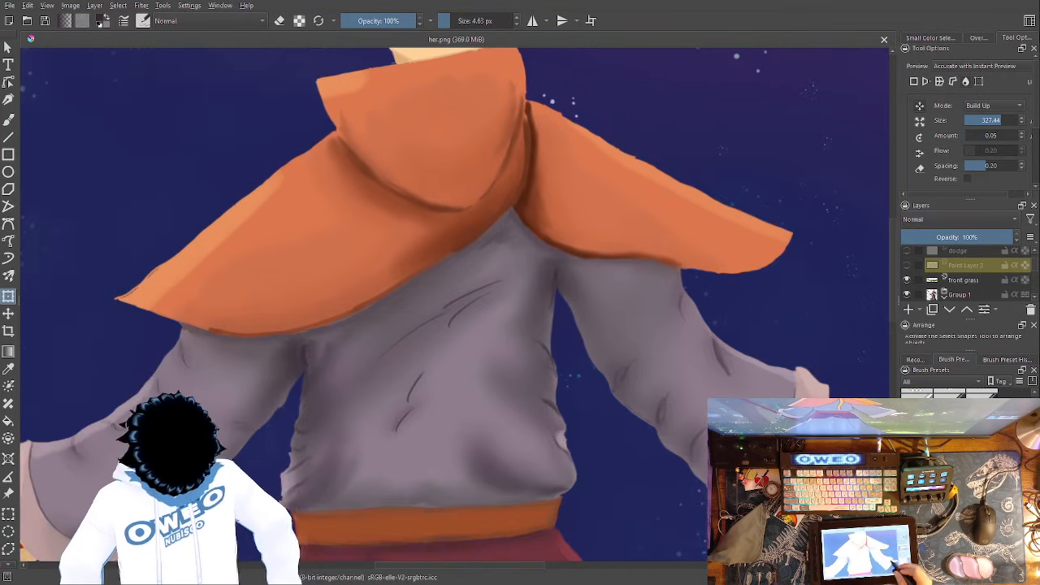
{"action": "left_click_drag", "start_coordinate": [767, 423], "coordinate": [732, 277]}
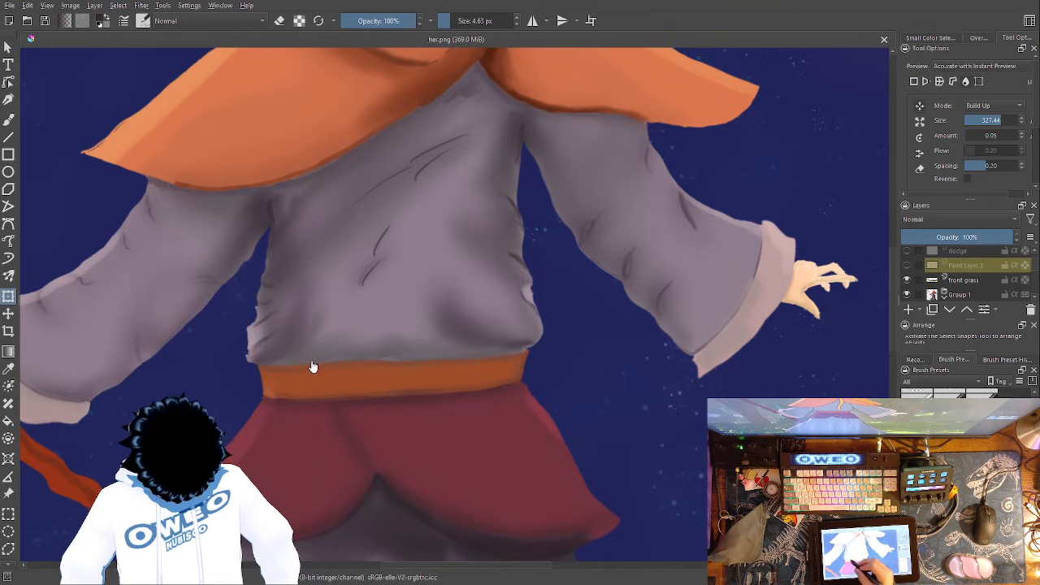
{"action": "left_click_drag", "start_coordinate": [315, 365], "coordinate": [643, 362]}
{"action": "left_click_drag", "start_coordinate": [360, 412], "coordinate": [155, 318]}
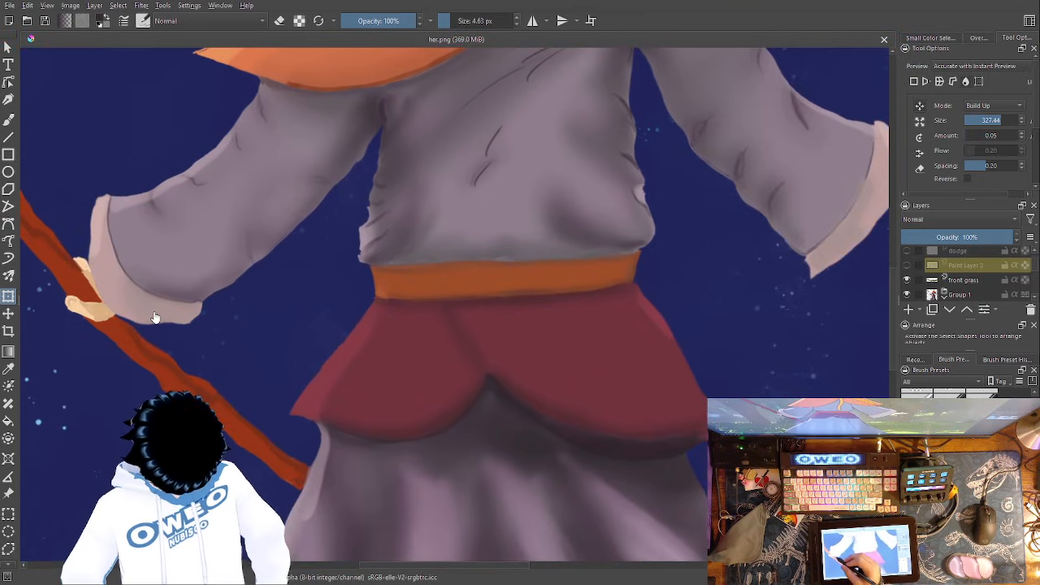
{"action": "left_click_drag", "start_coordinate": [599, 367], "coordinate": [635, 340]}
{"action": "scroll", "coordinate": [1005, 273], "scroll_direction": "up", "scroll_amount": 1}
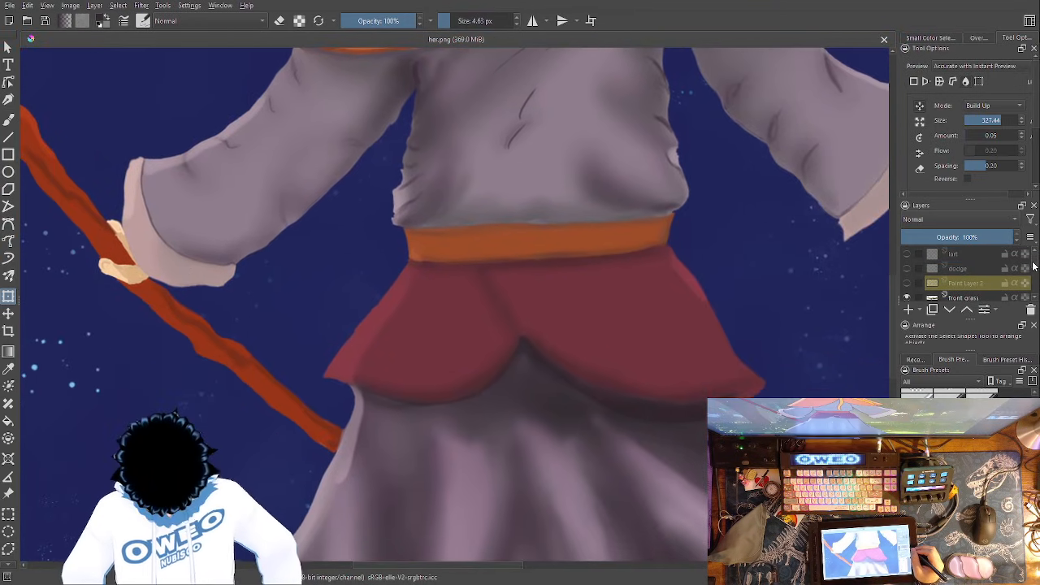
- Add a new paint layer directly above the dodge layer and name it test
{"action": "left_click", "coordinate": [906, 283]}
{"action": "left_click", "coordinate": [907, 283]}
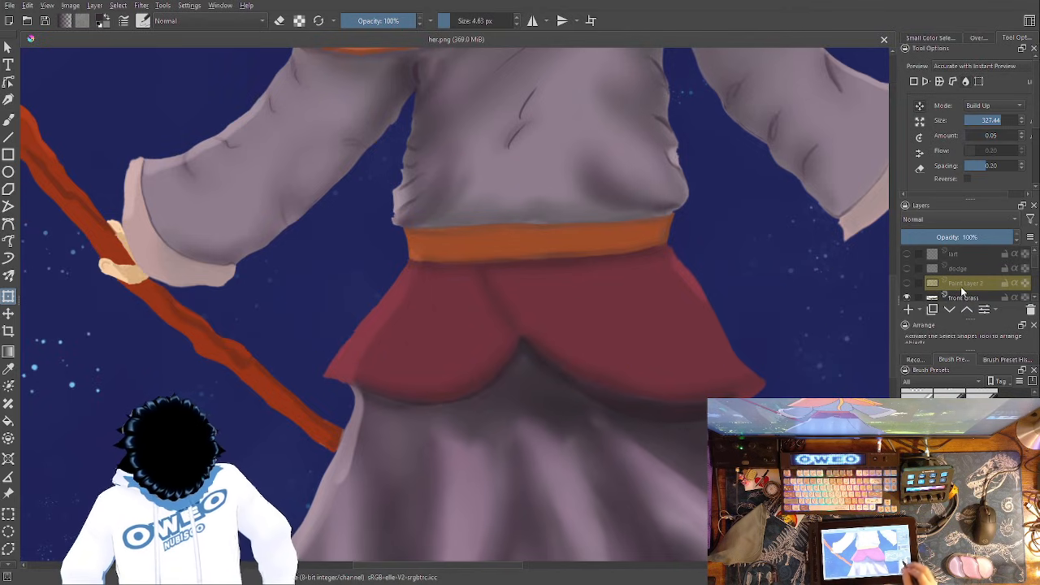
{"action": "key", "text": "ctrl+minus"}
{"action": "key", "text": "ctrl+minus"}
{"action": "key", "text": "ctrl+minus"}
{"action": "key", "text": "ctrl+minus"}
{"action": "left_click_drag", "start_coordinate": [542, 366], "coordinate": [543, 401]}
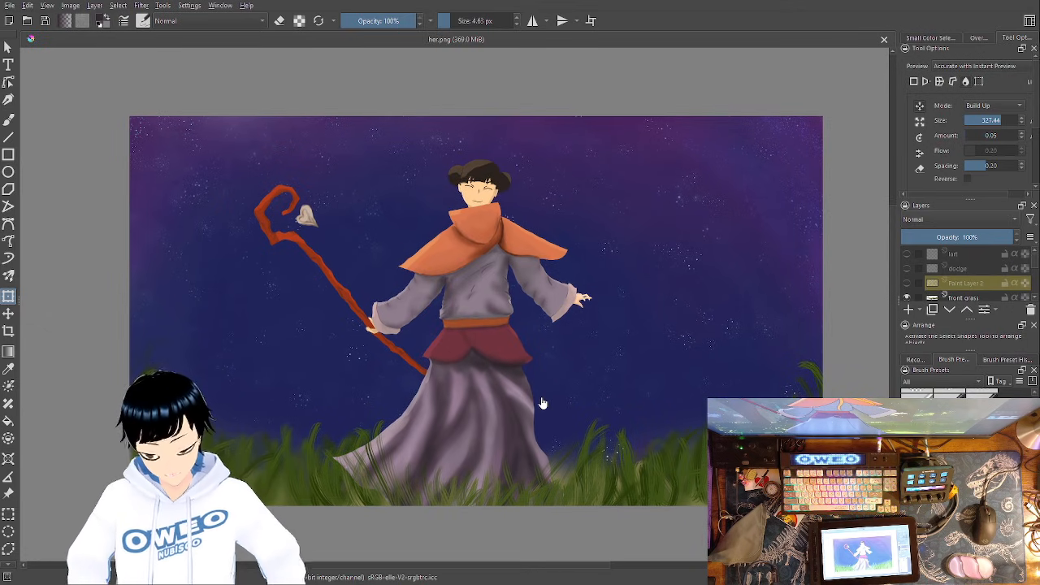
{"action": "left_click", "coordinate": [974, 271]}
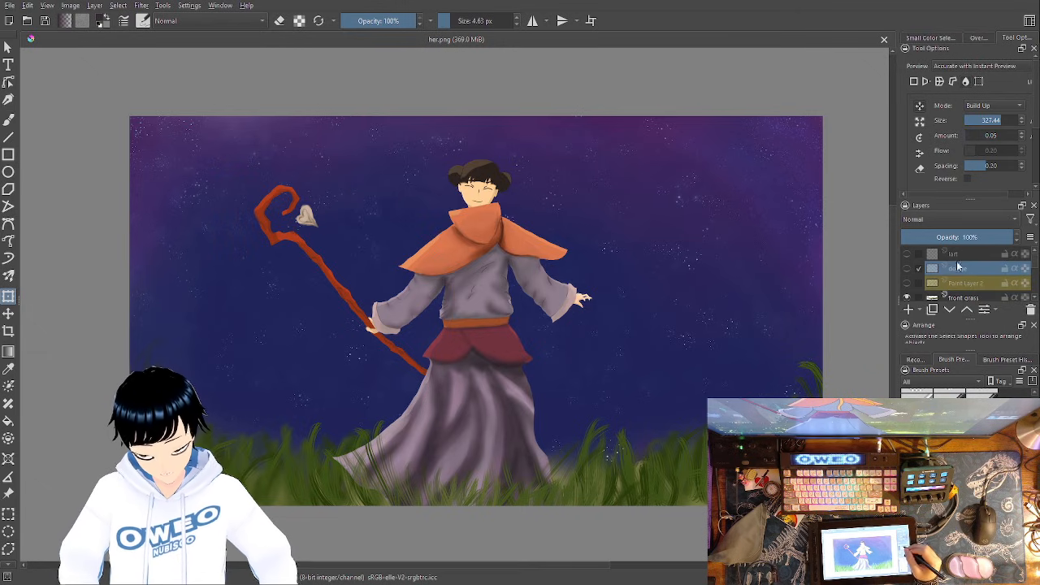
{"action": "left_click", "coordinate": [908, 311]}
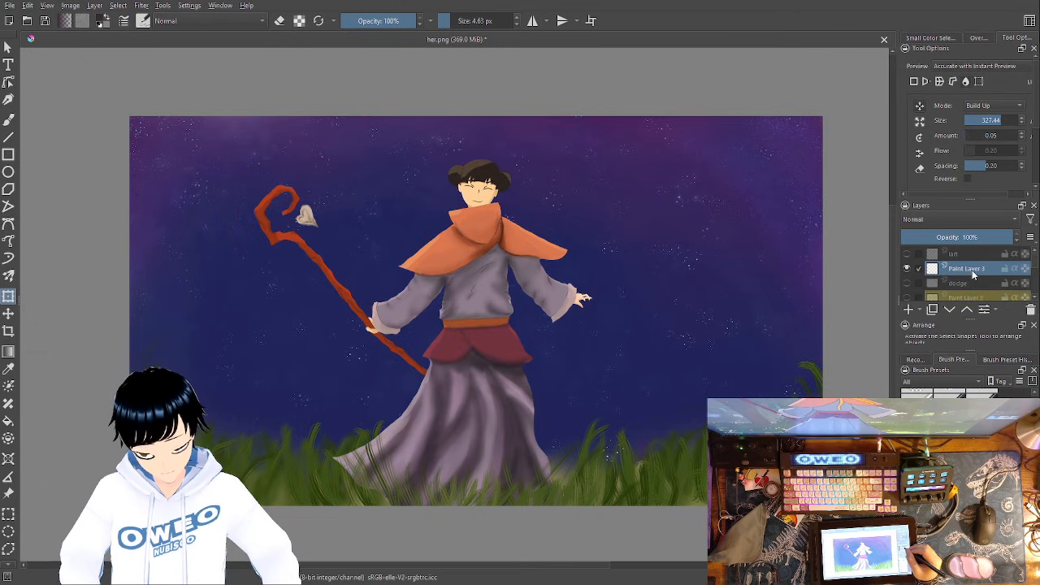
{"action": "double_click", "coordinate": [973, 270]}
{"action": "type", "text": "rd"}
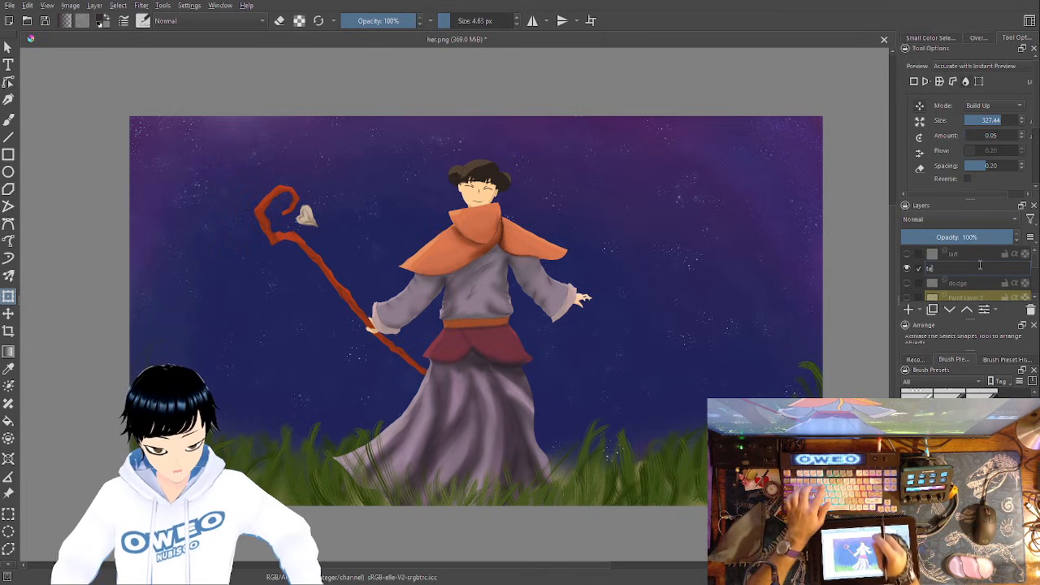
{"action": "type", "text": "st"}
{"action": "key", "text": "Return"}
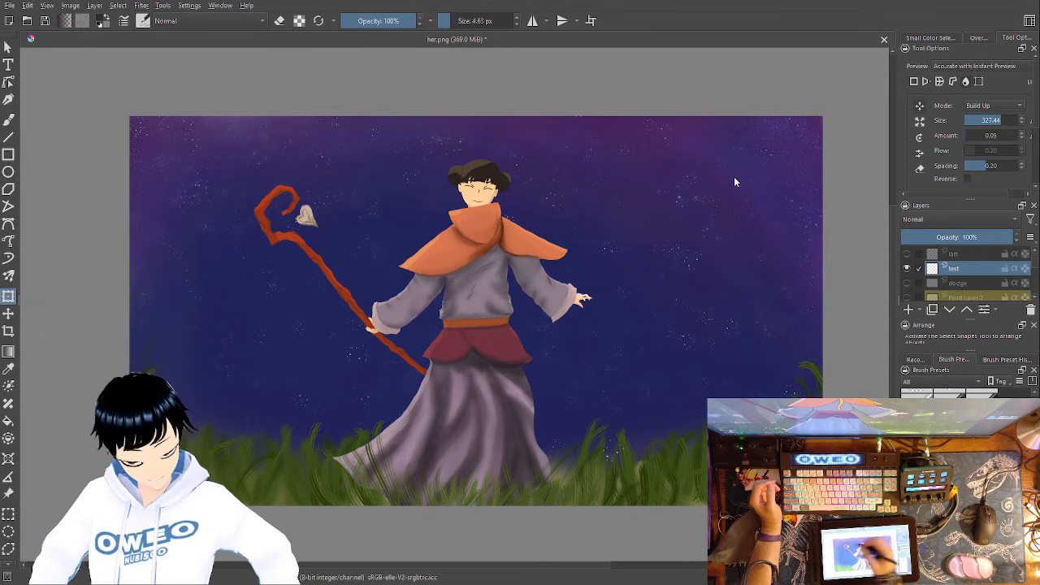
- Set up the Pencil-2 brush with a pale blue-grey colour and lower the test layer's opacity to 48%
{"action": "key", "text": "b"}
{"action": "right_click", "coordinate": [655, 391]}
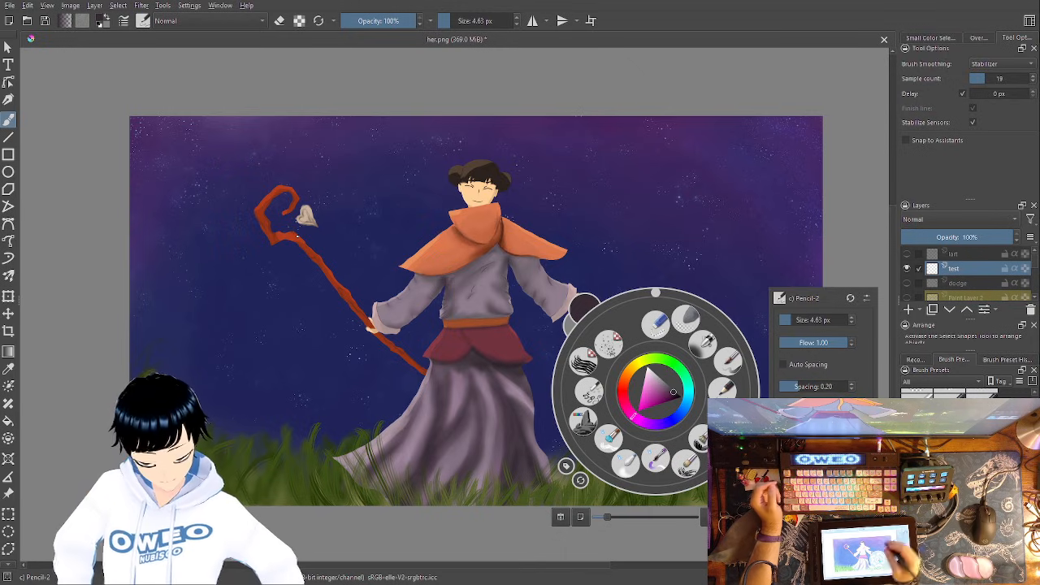
{"action": "left_click", "coordinate": [656, 379]}
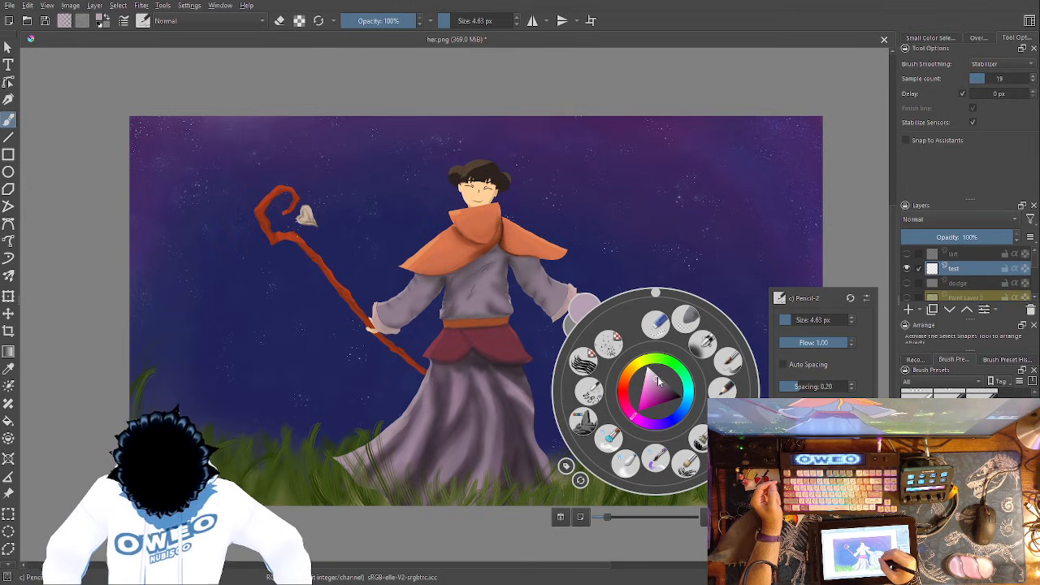
{"action": "left_click_drag", "start_coordinate": [691, 404], "coordinate": [684, 410]}
{"action": "left_click", "coordinate": [642, 394]}
{"action": "right_click", "coordinate": [668, 337]}
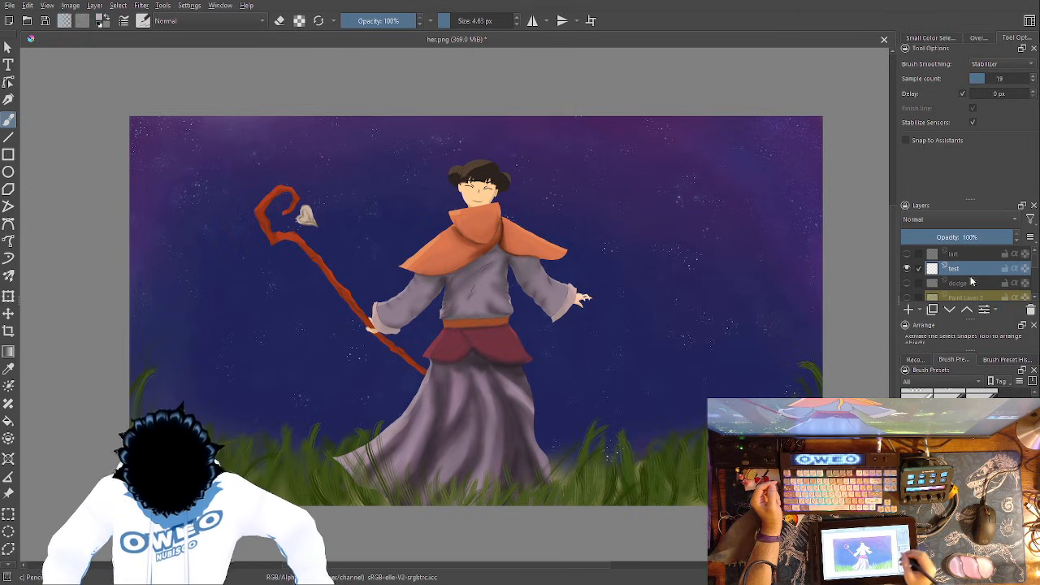
{"action": "left_click", "coordinate": [955, 236]}
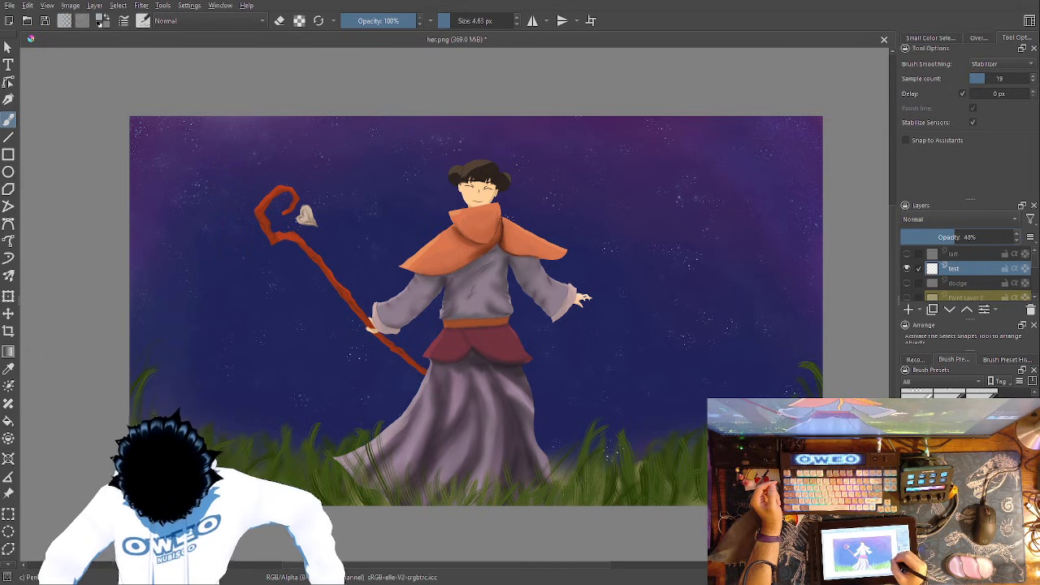
- Try a thin, wide arc across the sky above the character, check it against the whole painting, and undo it
{"action": "mouse_move", "coordinate": [785, 390]}
{"action": "left_mouse_down"}
{"action": "mouse_move", "coordinate": [715, 272]}
{"action": "mouse_move", "coordinate": [134, 242]}
{"action": "mouse_move", "coordinate": [95, 349]}
{"action": "left_mouse_up"}
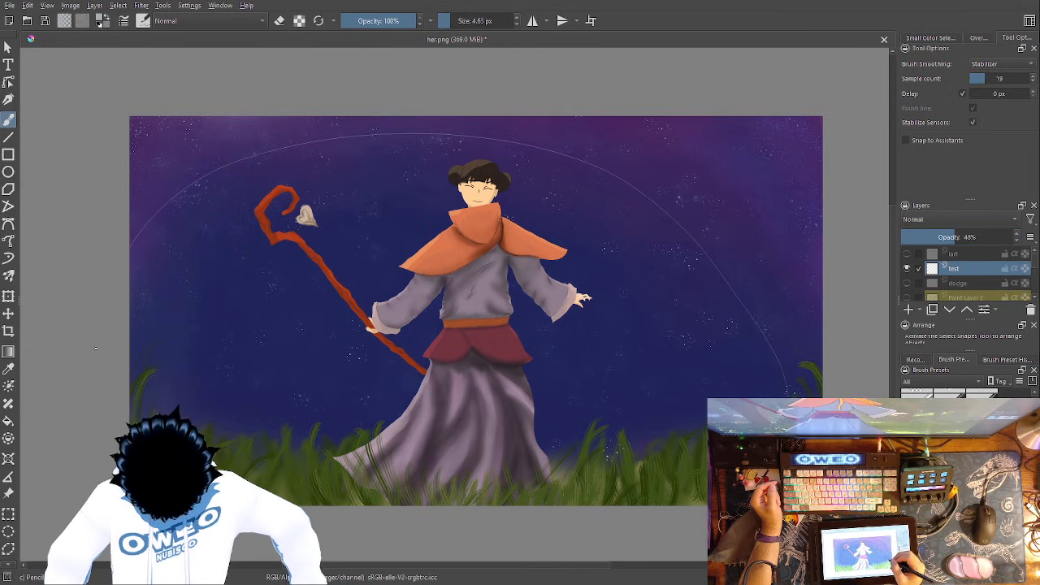
{"action": "key", "text": "ctrl+plus"}
{"action": "key", "text": "ctrl+plus"}
{"action": "key", "text": "ctrl+minus"}
{"action": "key", "text": "ctrl+minus"}
{"action": "key", "text": "ctrl+minus"}
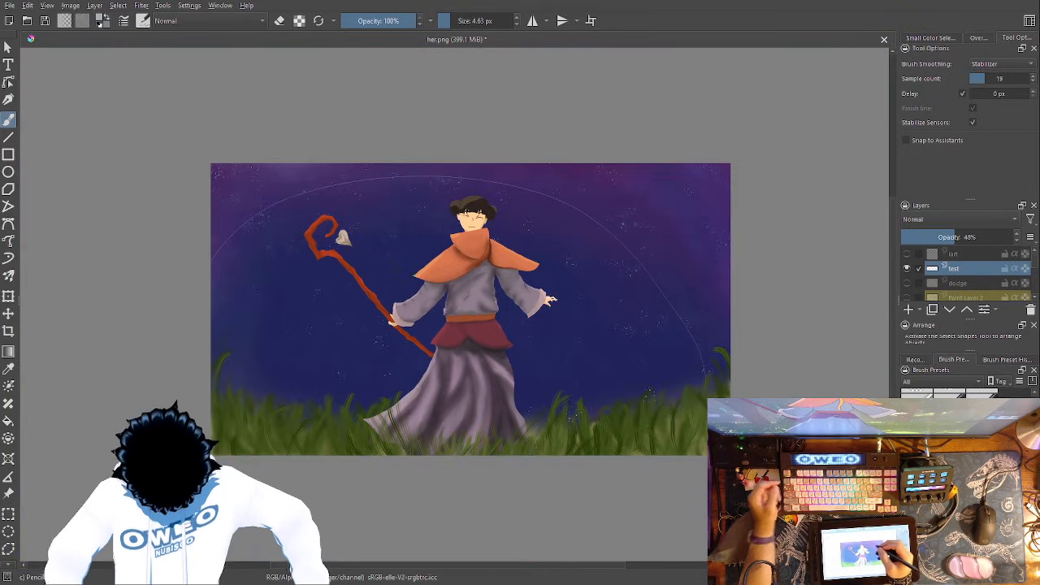
{"action": "key", "text": "ctrl+z"}
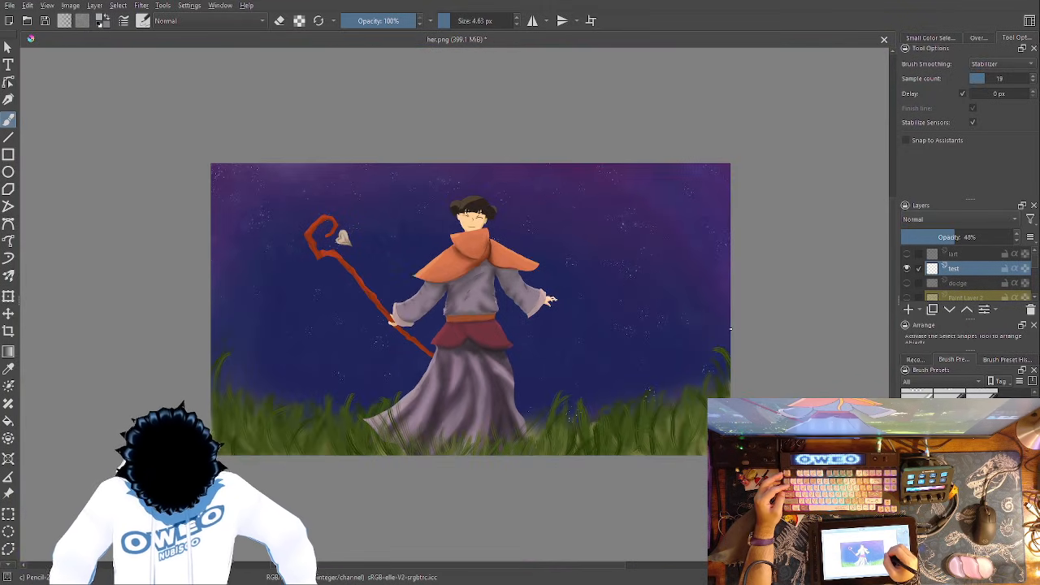
- Draw a taller thin arc across the sky and change to the Wet Paint Details brush in medium blue at 15 px
{"action": "mouse_move", "coordinate": [722, 316]}
{"action": "left_mouse_down"}
{"action": "mouse_move", "coordinate": [597, 198]}
{"action": "mouse_move", "coordinate": [338, 164]}
{"action": "mouse_move", "coordinate": [192, 309]}
{"action": "left_mouse_up"}
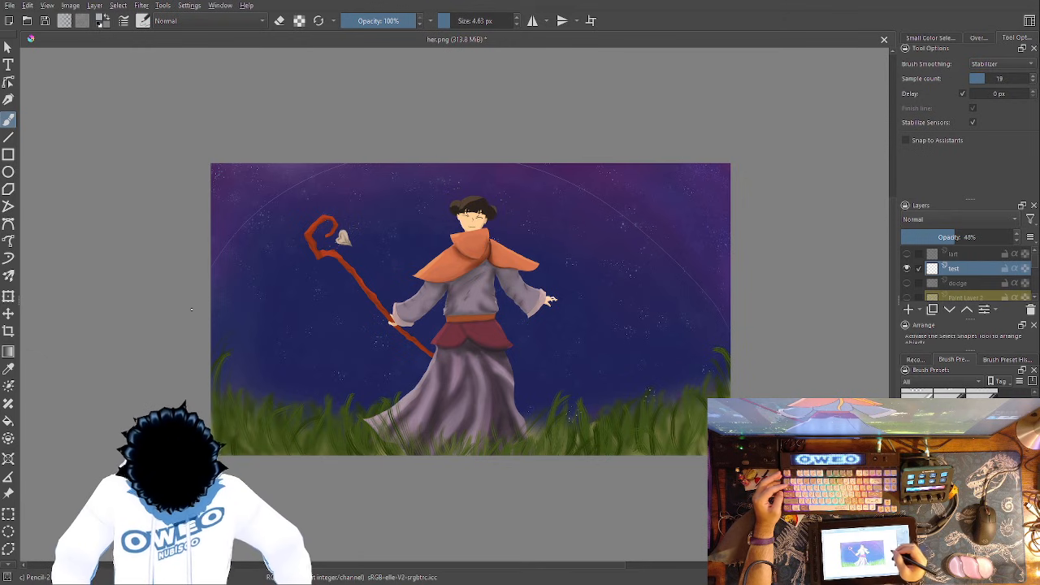
{"action": "right_click", "coordinate": [656, 320]}
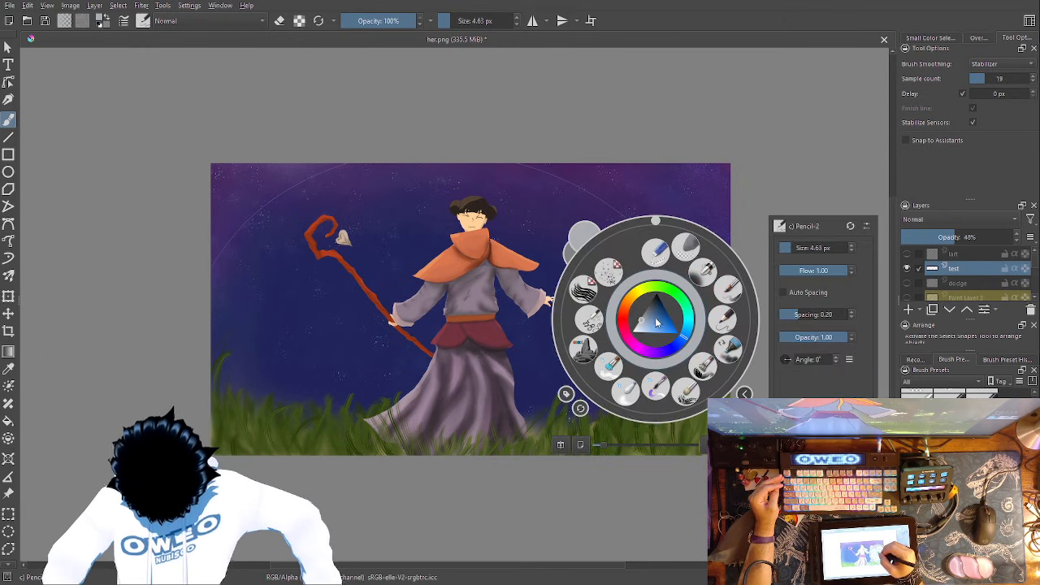
{"action": "left_click", "coordinate": [658, 324]}
{"action": "left_click", "coordinate": [654, 323]}
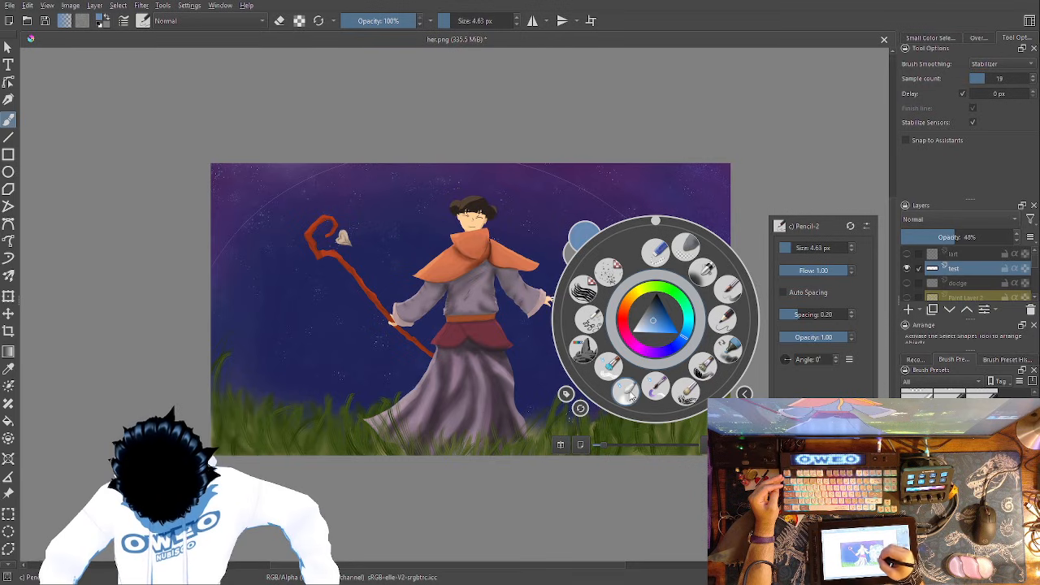
{"action": "left_click", "coordinate": [598, 317]}
{"action": "right_click", "coordinate": [720, 294]}
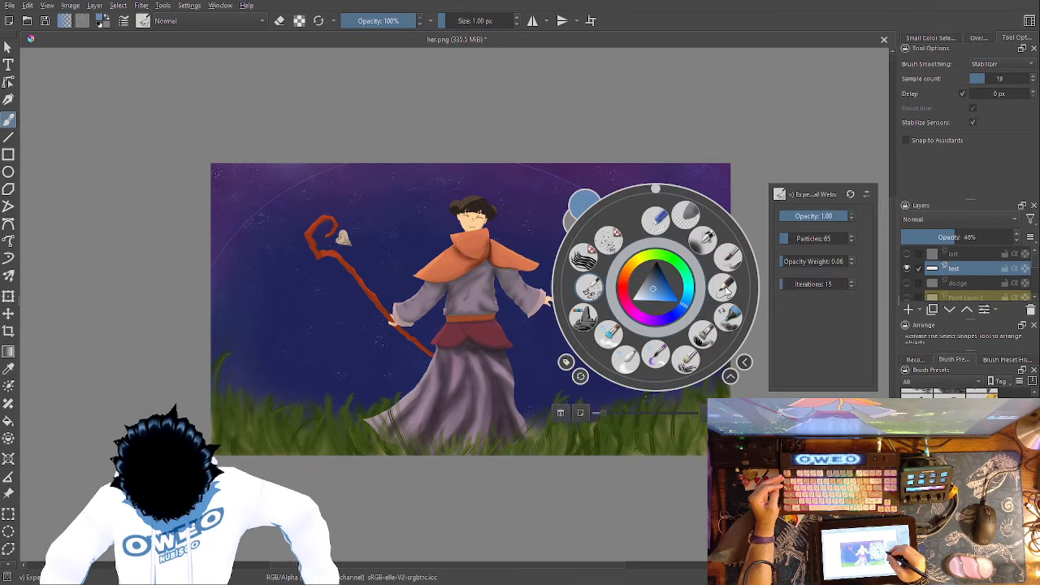
{"action": "left_click", "coordinate": [667, 360]}
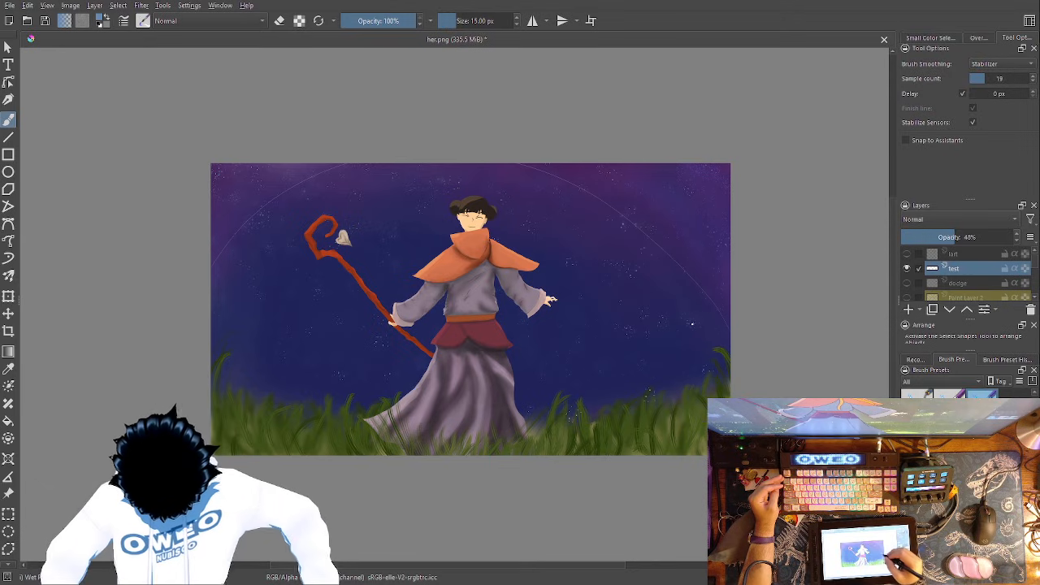
{"action": "right_click", "coordinate": [655, 299]}
{"action": "left_click", "coordinate": [811, 160]}
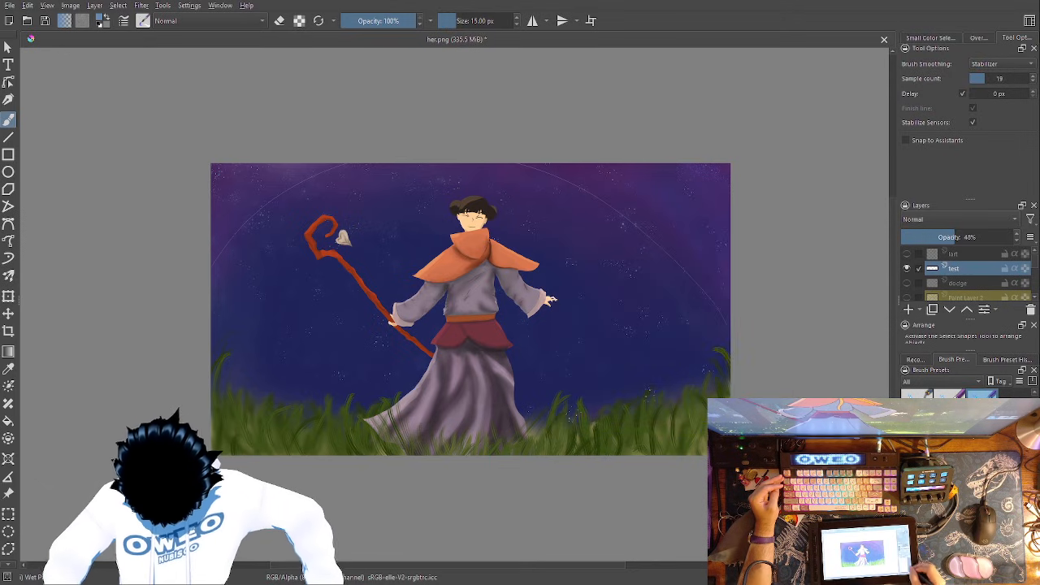
- Trace over both sides of the sky arc with blue Wet Paint Details strokes to thicken the line
{"action": "key", "text": "1"}
{"action": "left_click_drag", "start_coordinate": [518, 353], "coordinate": [182, 394]}
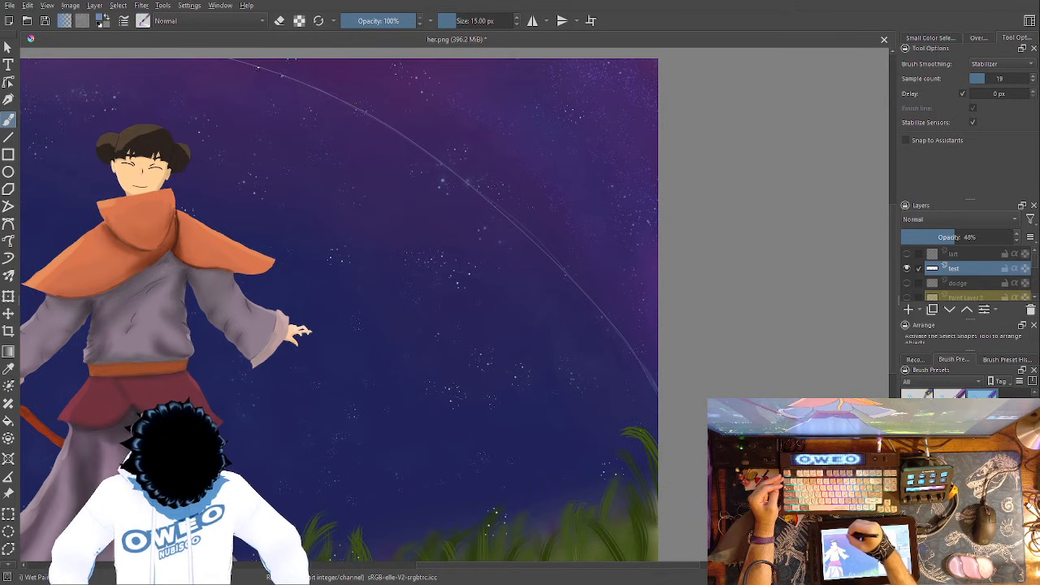
{"action": "left_click_drag", "start_coordinate": [544, 335], "coordinate": [749, 382]}
{"action": "left_click_drag", "start_coordinate": [435, 303], "coordinate": [861, 323]}
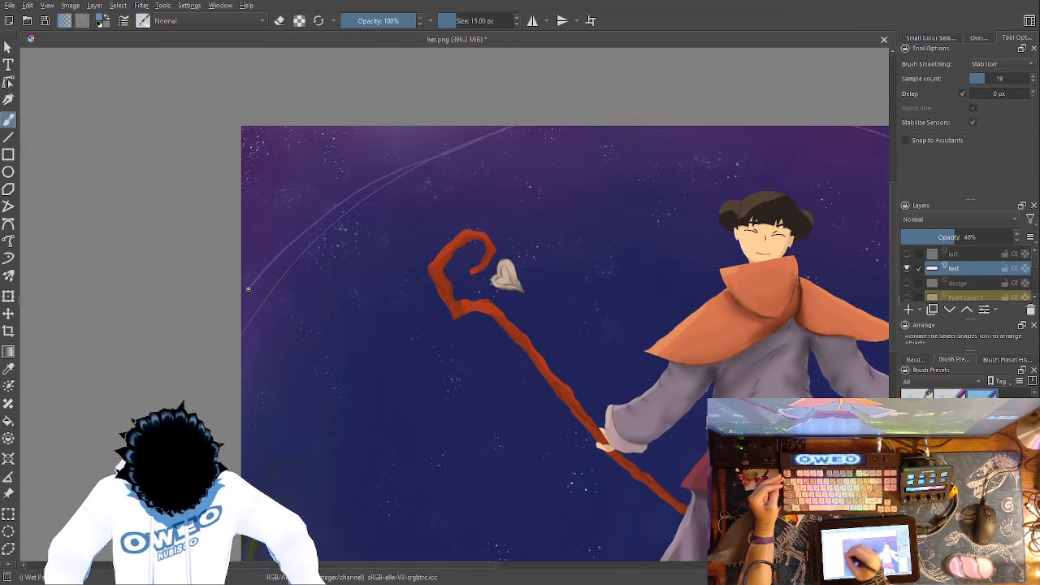
{"action": "mouse_move", "coordinate": [498, 132]}
{"action": "left_mouse_down"}
{"action": "mouse_move", "coordinate": [368, 197]}
{"action": "mouse_move", "coordinate": [308, 244]}
{"action": "mouse_move", "coordinate": [233, 342]}
{"action": "left_mouse_up"}
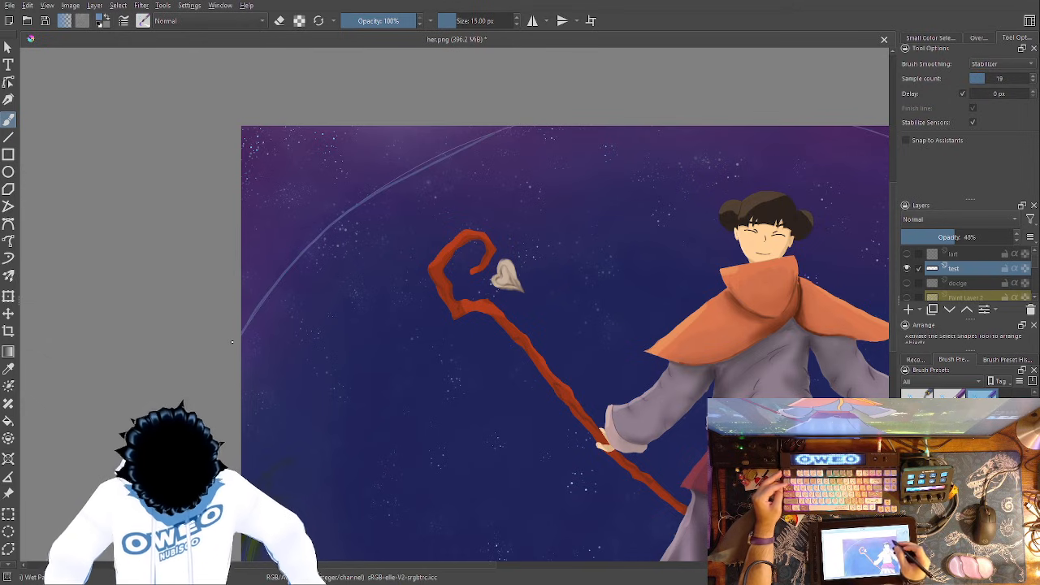
{"action": "left_click_drag", "start_coordinate": [655, 273], "coordinate": [344, 270]}
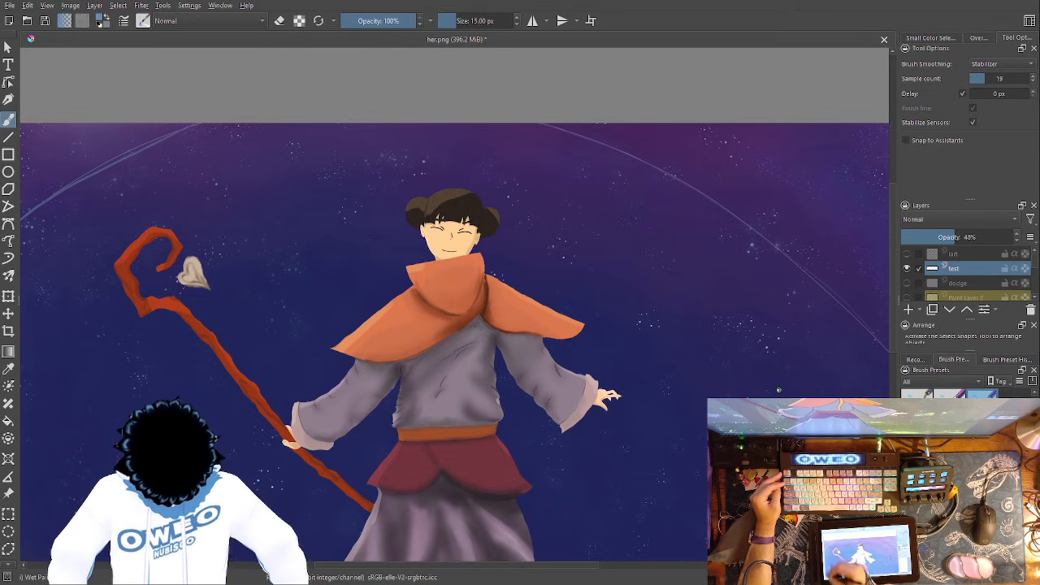
{"action": "left_click_drag", "start_coordinate": [444, 417], "coordinate": [420, 477]}
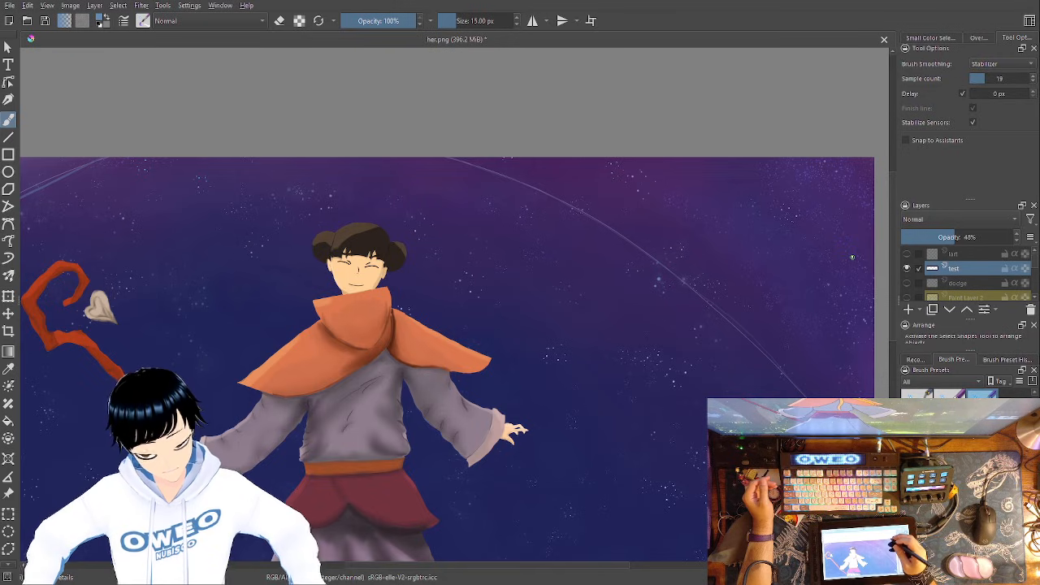
- Undo the blue tracing strokes and the thin sky arc on the test layer
{"action": "key", "text": "ctrl+z"}
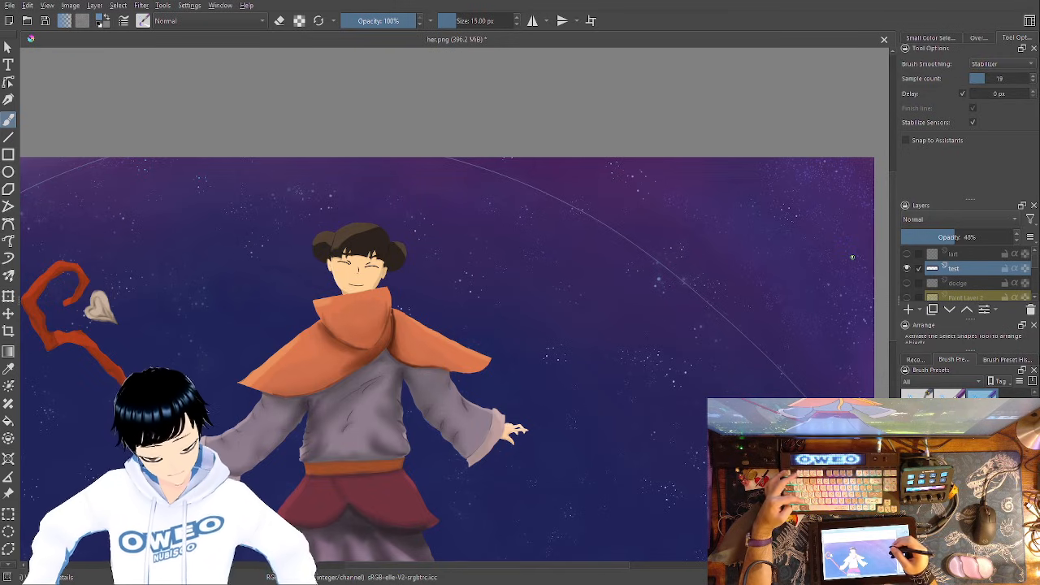
{"action": "key", "text": "ctrl+z"}
{"action": "key", "text": "ctrl+z"}
{"action": "key", "text": "minus"}
{"action": "key", "text": "minus"}
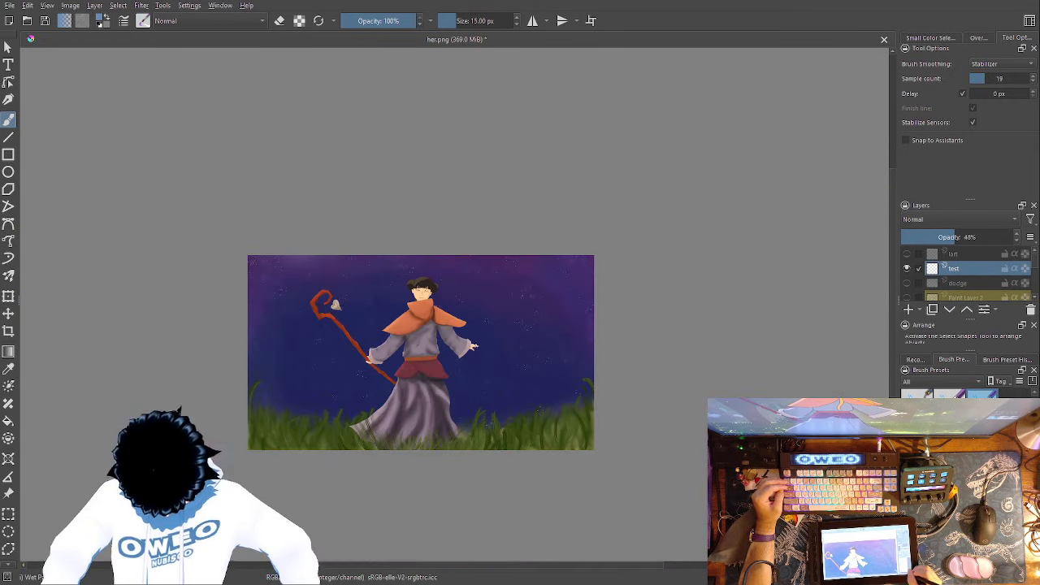
{"action": "key", "text": "plus"}
{"action": "left_click_drag", "start_coordinate": [696, 307], "coordinate": [815, 275]}
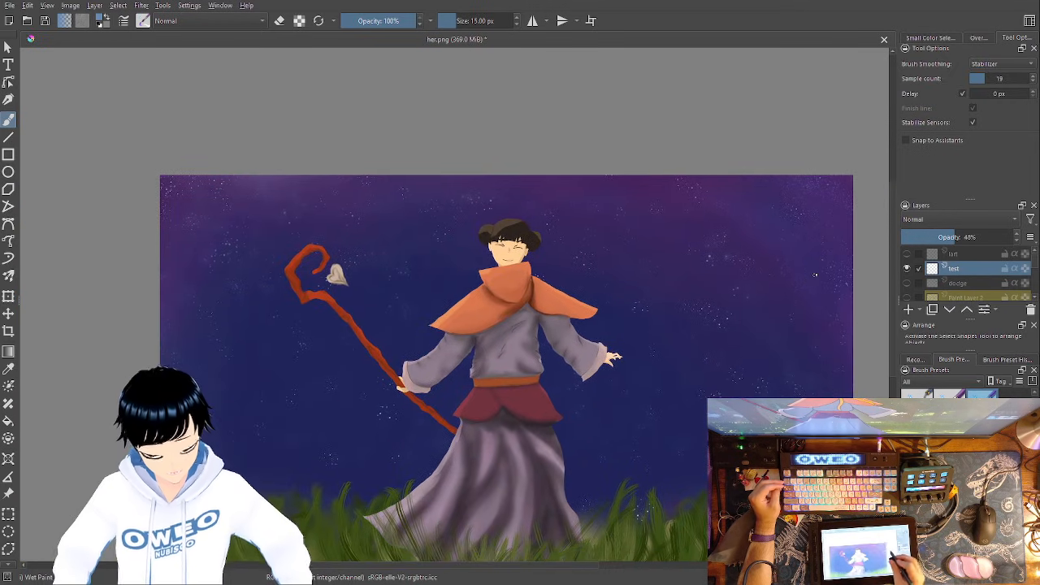
- Switch to the Texture Splat brush, enlarge it to 470.51 px, and pick a light golden yellow
{"action": "right_click", "coordinate": [656, 342]}
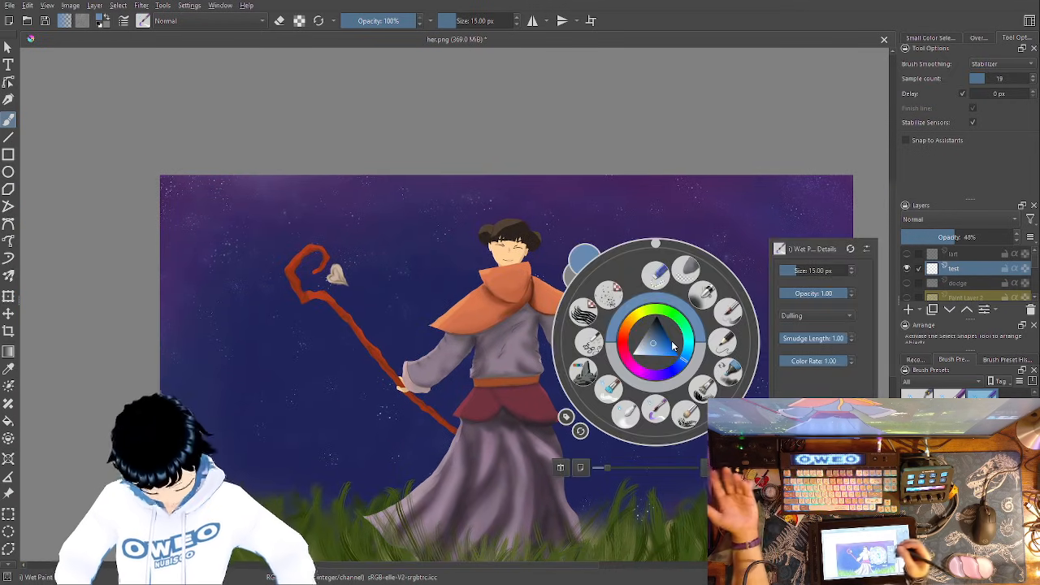
{"action": "left_click", "coordinate": [610, 294]}
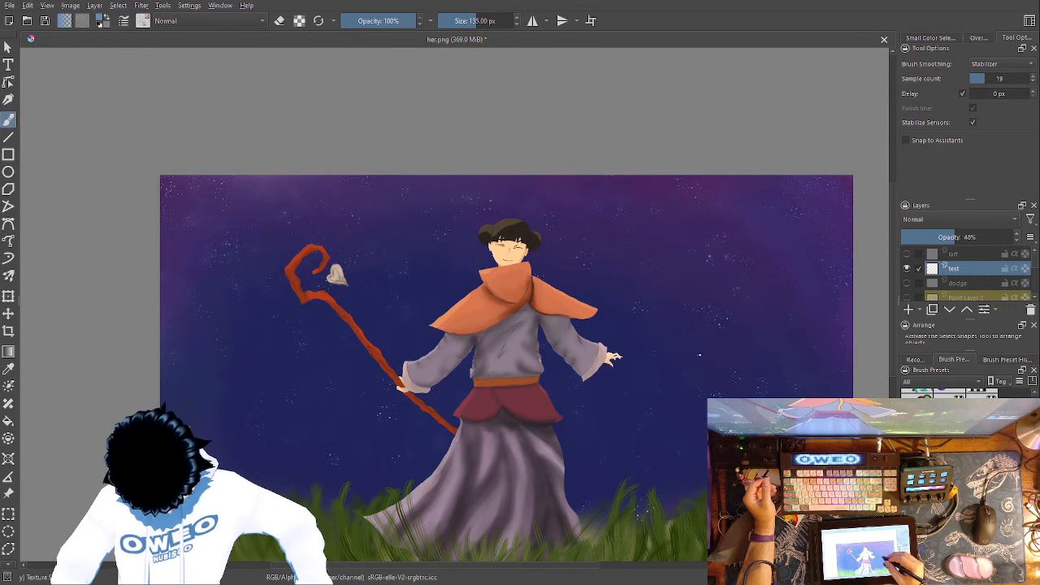
{"action": "right_click", "coordinate": [699, 355]}
{"action": "left_click_drag", "start_coordinate": [814, 278], "coordinate": [833, 277]}
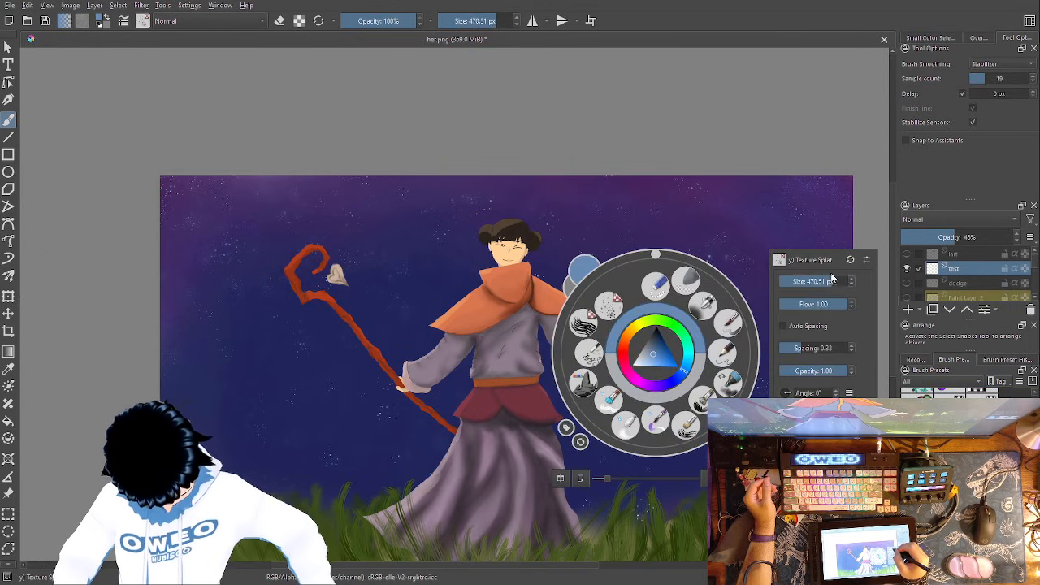
{"action": "left_click", "coordinate": [639, 331]}
{"action": "left_click", "coordinate": [644, 339]}
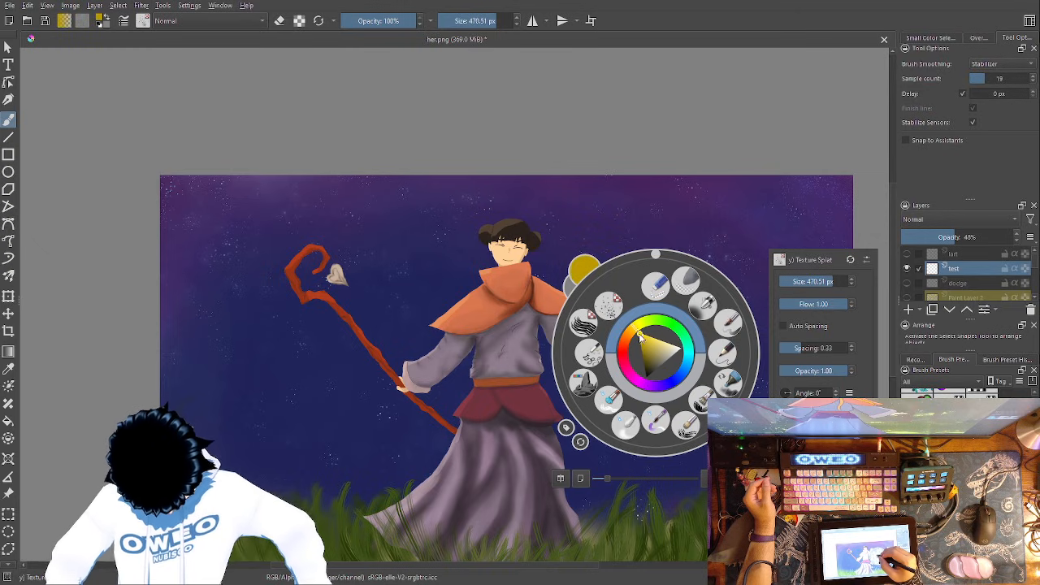
{"action": "left_click", "coordinate": [639, 334]}
{"action": "left_click", "coordinate": [631, 330]}
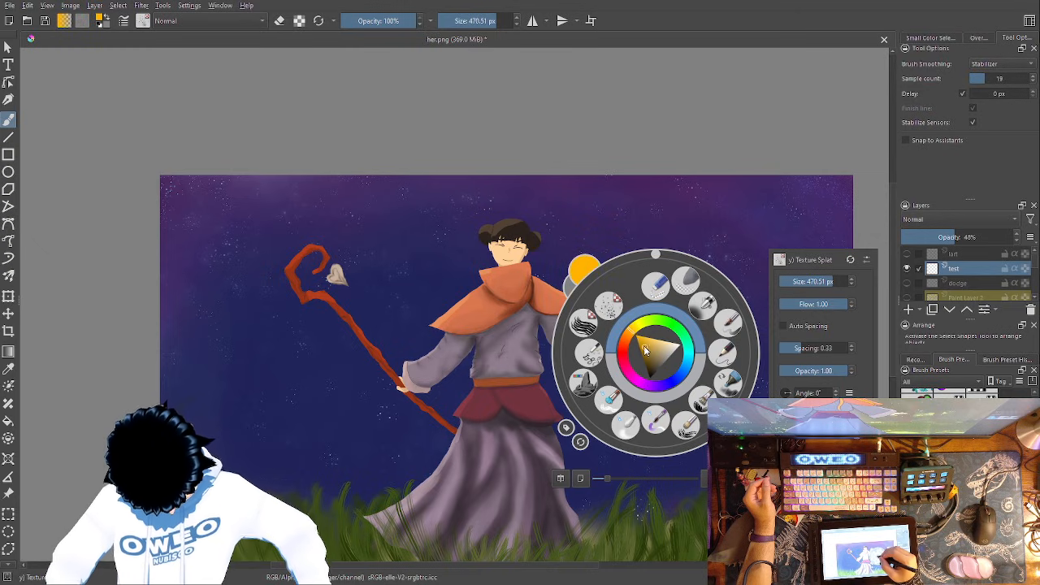
{"action": "left_click", "coordinate": [647, 346]}
{"action": "left_click", "coordinate": [653, 342]}
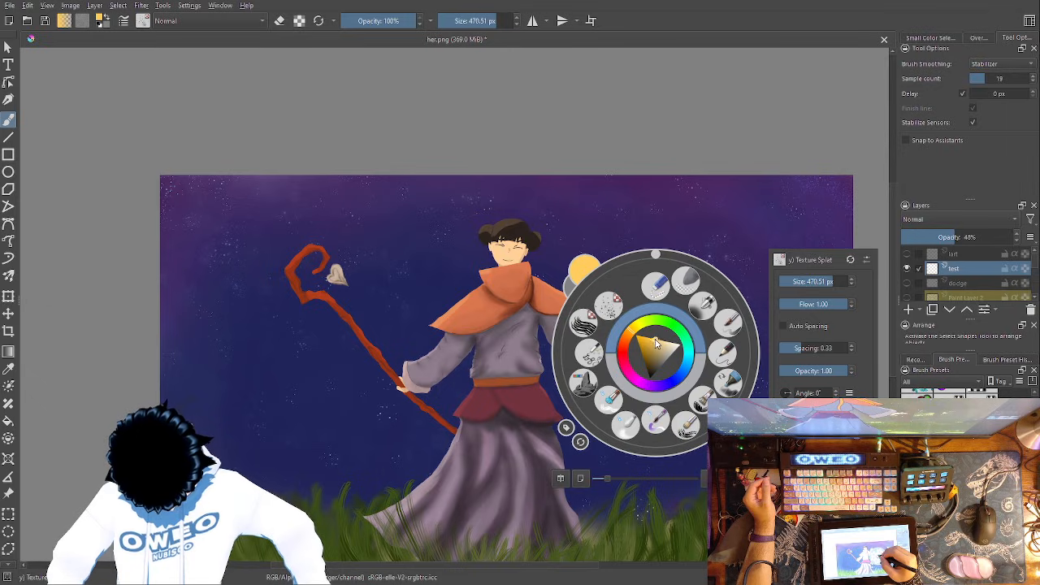
- Try a splatter mark in the sky beyond the character's open hand and undo it
{"action": "left_click", "coordinate": [734, 221]}
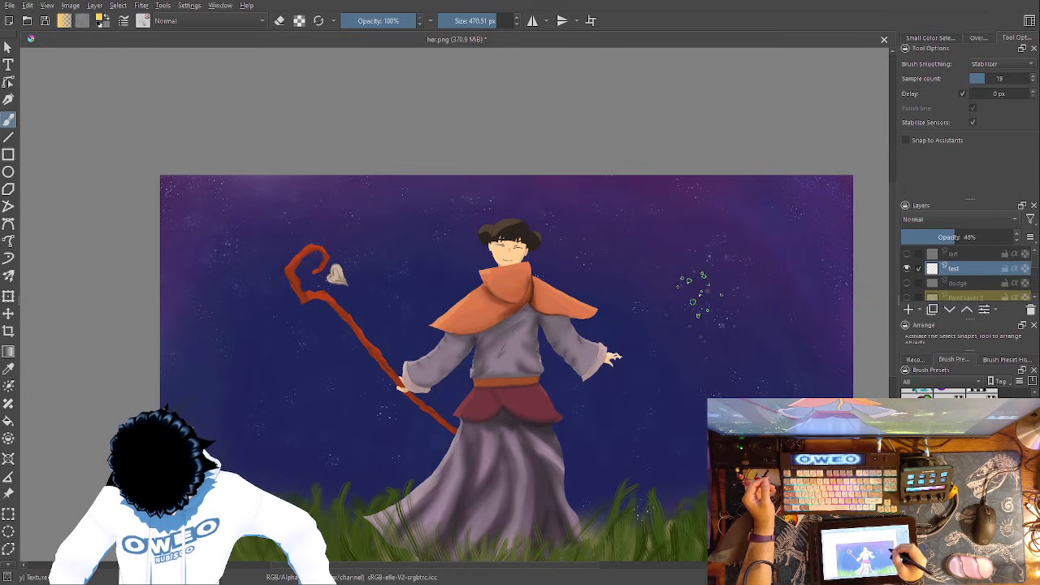
{"action": "key", "text": "ctrl+z"}
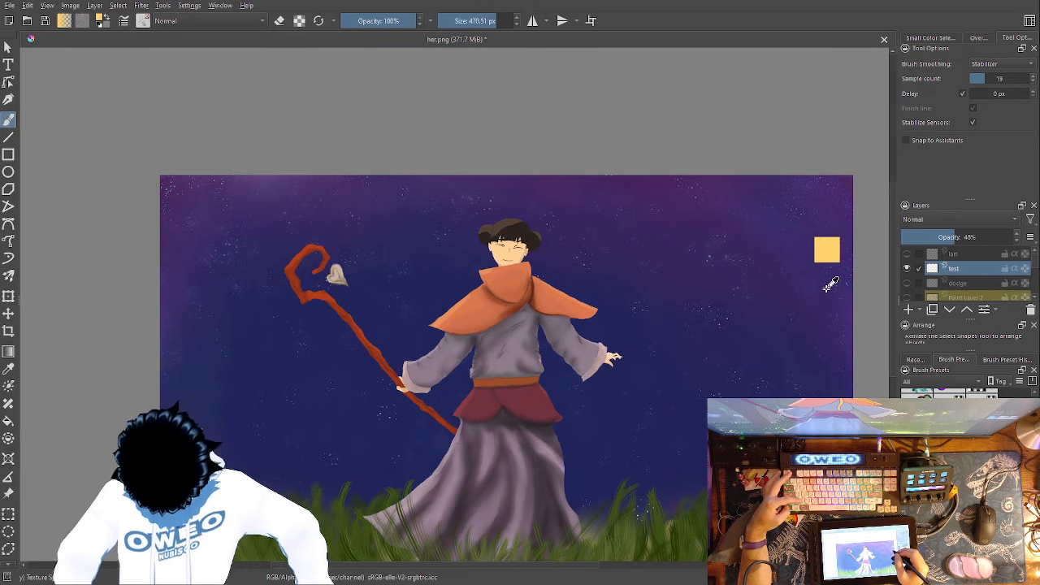
- Raise the test layer's opacity to 100% and try golden splatter marks in the sky beyond the character's open hand
{"action": "right_click", "coordinate": [657, 369]}
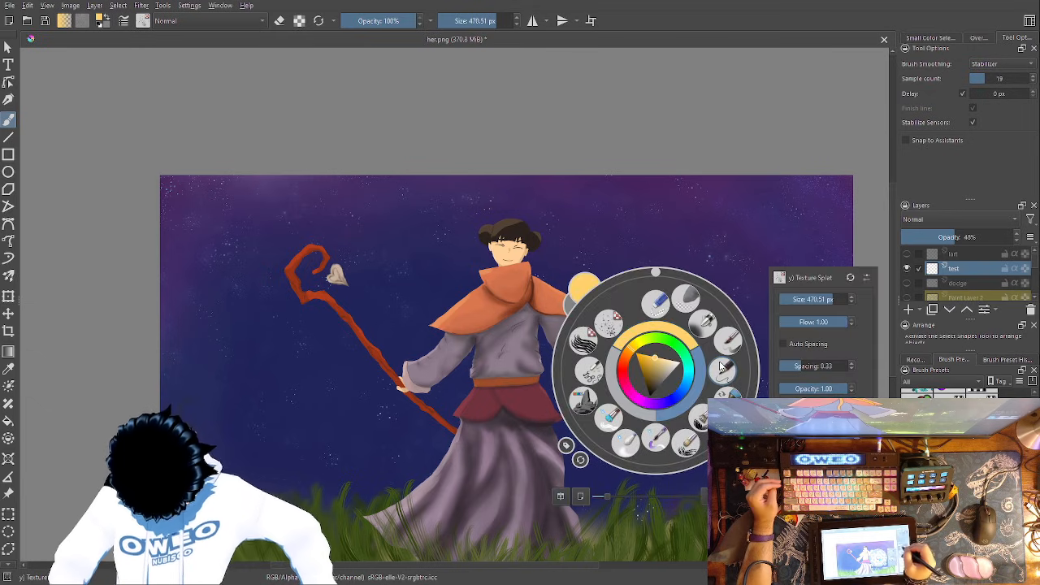
{"action": "left_click_drag", "start_coordinate": [957, 236], "coordinate": [1014, 236]}
{"action": "left_click", "coordinate": [733, 297]}
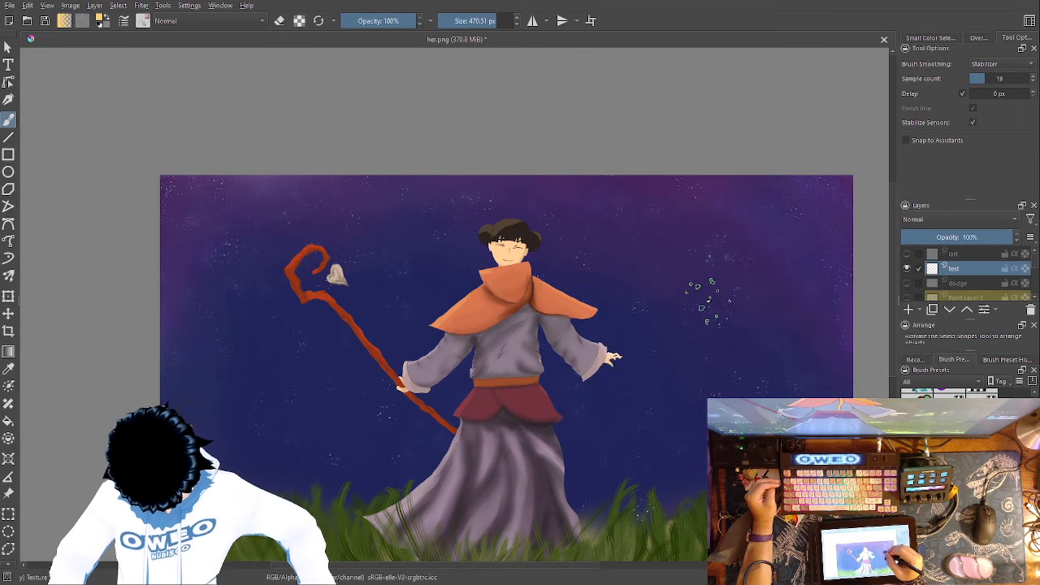
{"action": "left_click", "coordinate": [705, 313]}
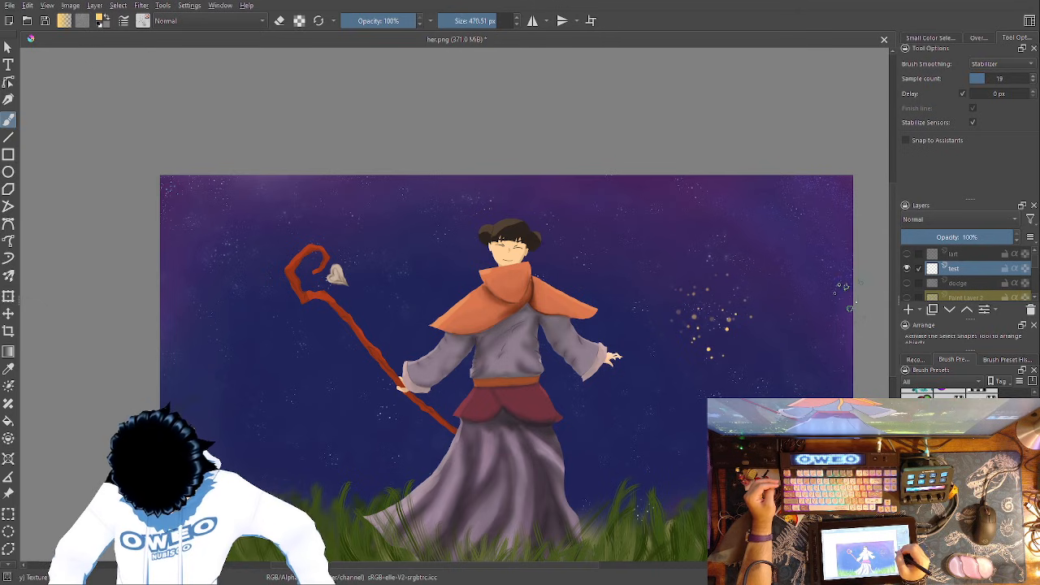
- Set the Texture Splat brush spacing to 10.00 and undo the trial splatter and the layer opacity change
{"action": "right_click", "coordinate": [655, 353]}
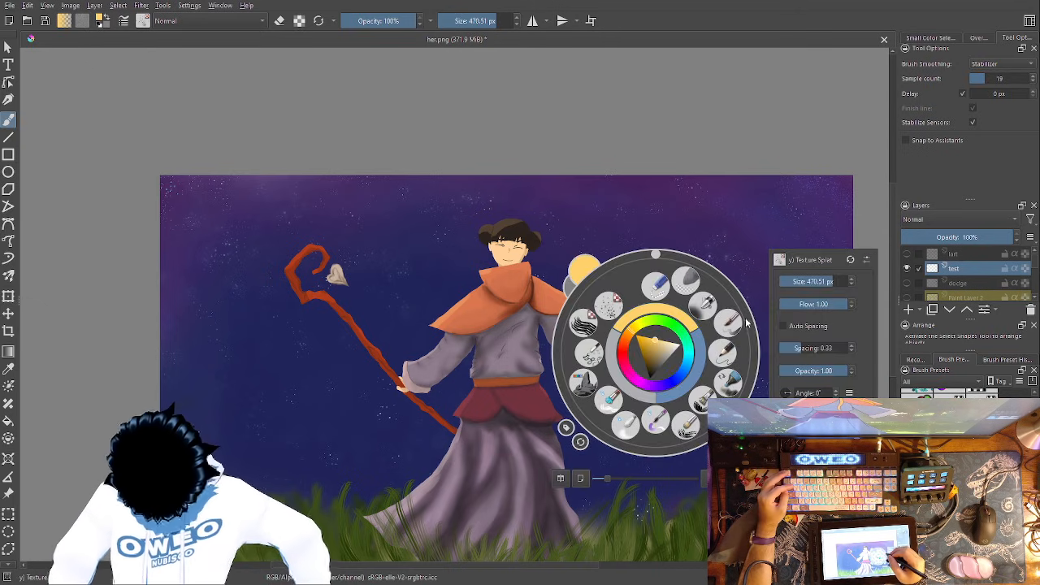
{"action": "left_click", "coordinate": [797, 348]}
{"action": "left_click", "coordinate": [820, 198]}
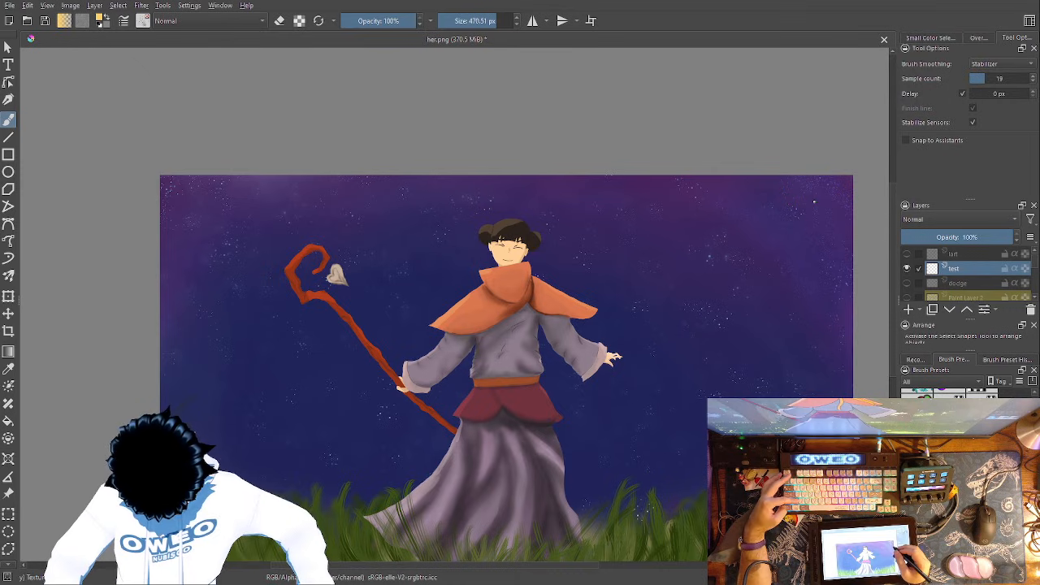
{"action": "key", "text": "ctrl+z"}
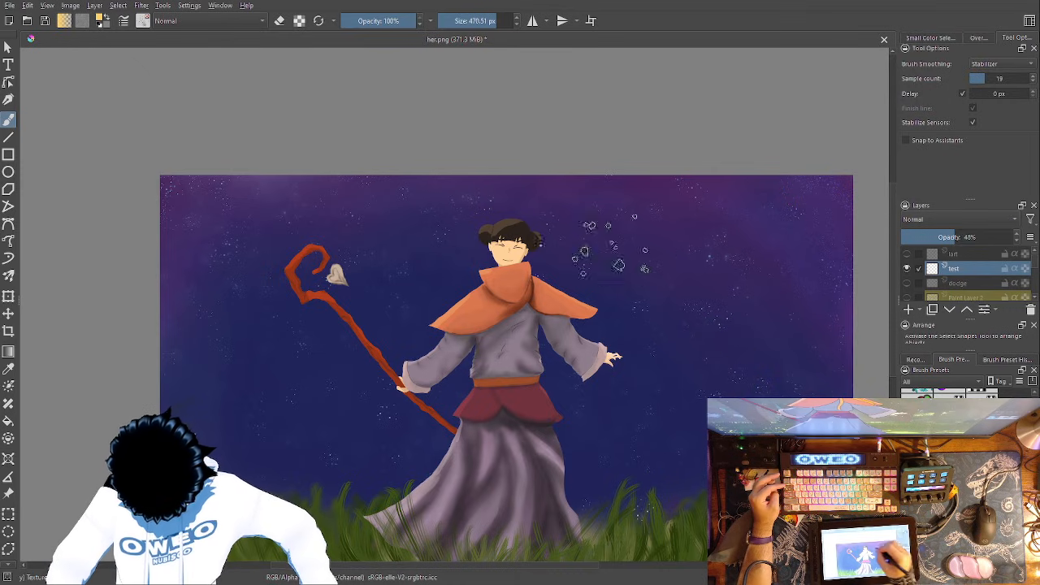
- Scatter golden splatter dots around the character and across the sky, undo the unwanted marks, and set the test layer's opacity to 53%
{"action": "left_click", "coordinate": [478, 204]}
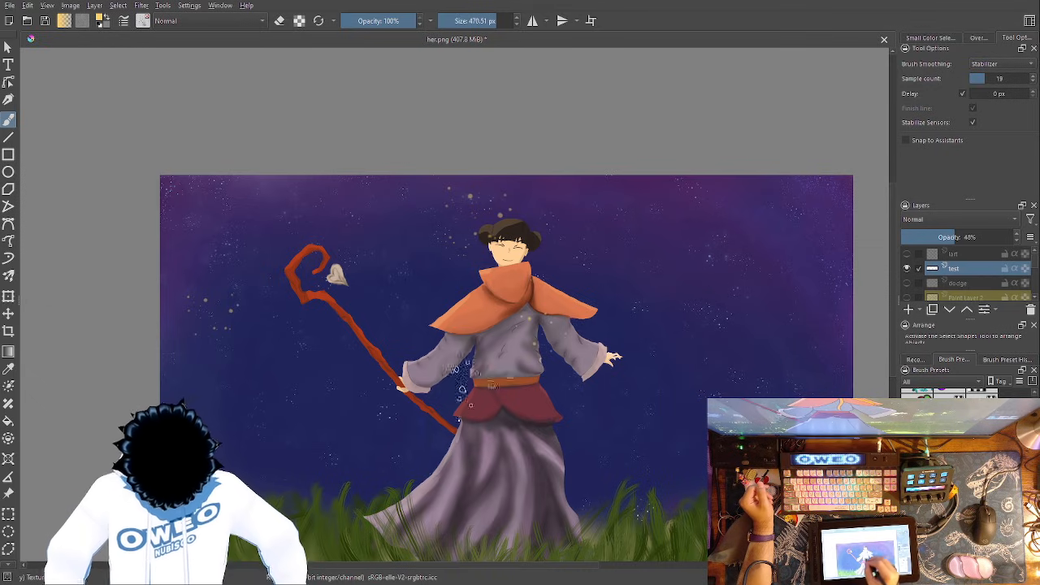
{"action": "left_click_drag", "start_coordinate": [300, 420], "coordinate": [294, 453]}
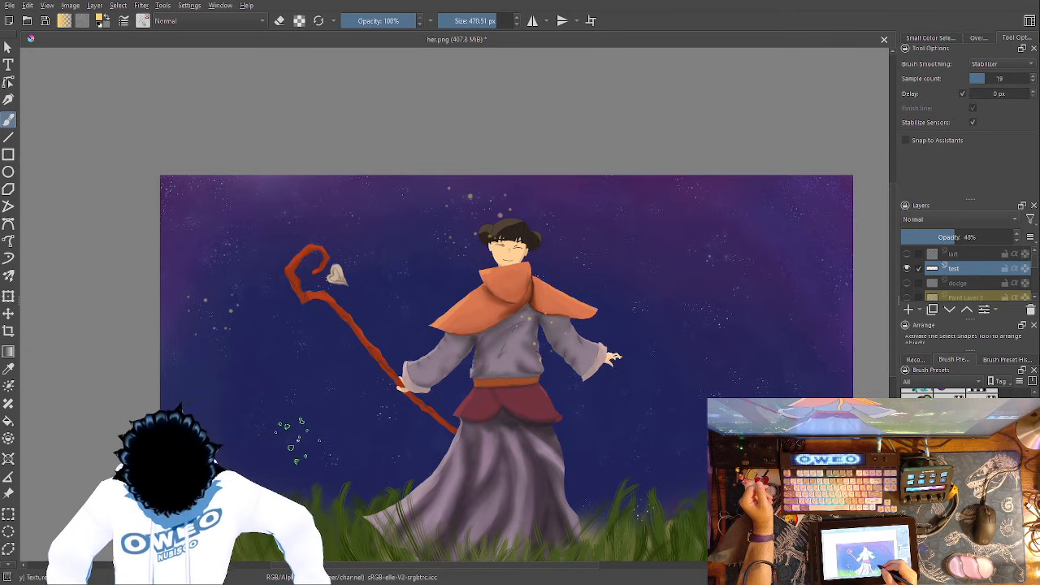
{"action": "key", "text": "ctrl+z"}
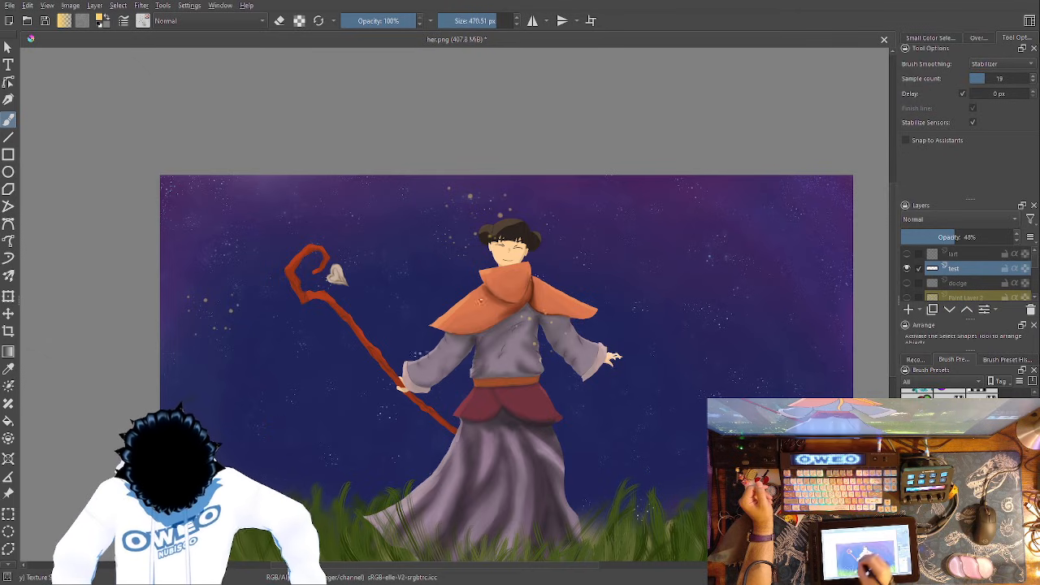
{"action": "left_click_drag", "start_coordinate": [638, 418], "coordinate": [632, 457]}
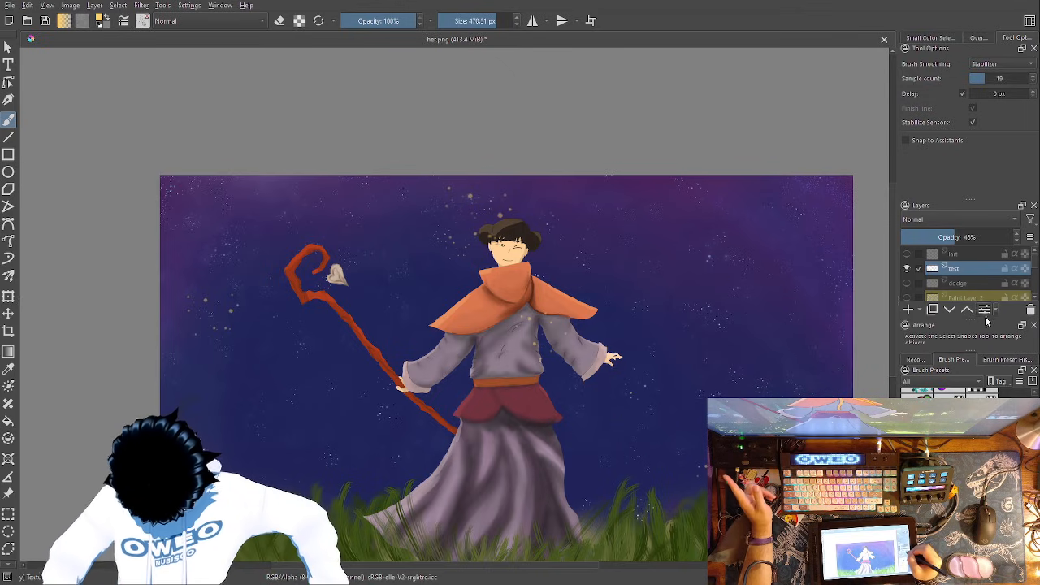
{"action": "key", "text": "ctrl+z"}
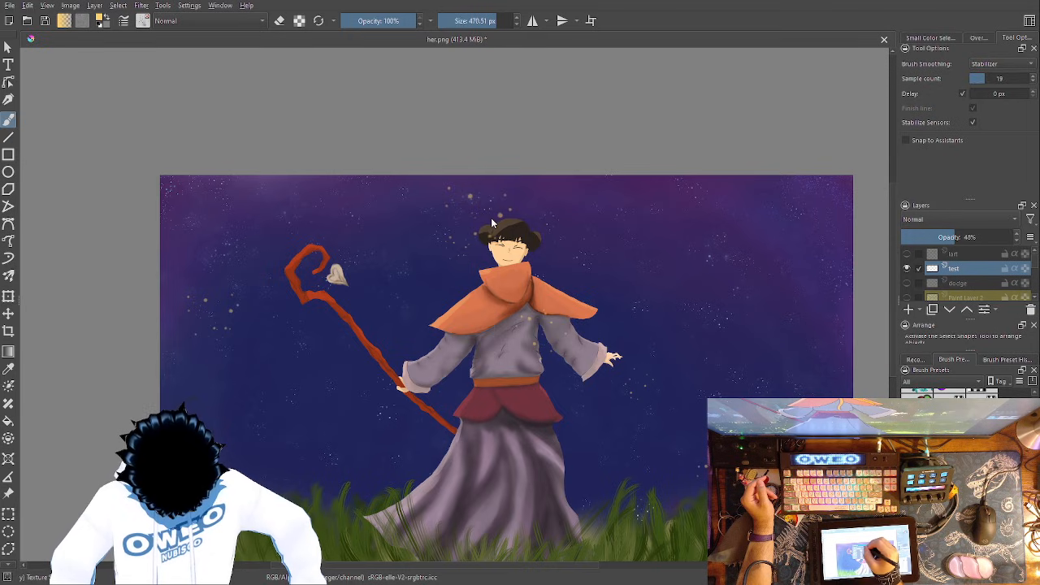
{"action": "left_click", "coordinate": [960, 237]}
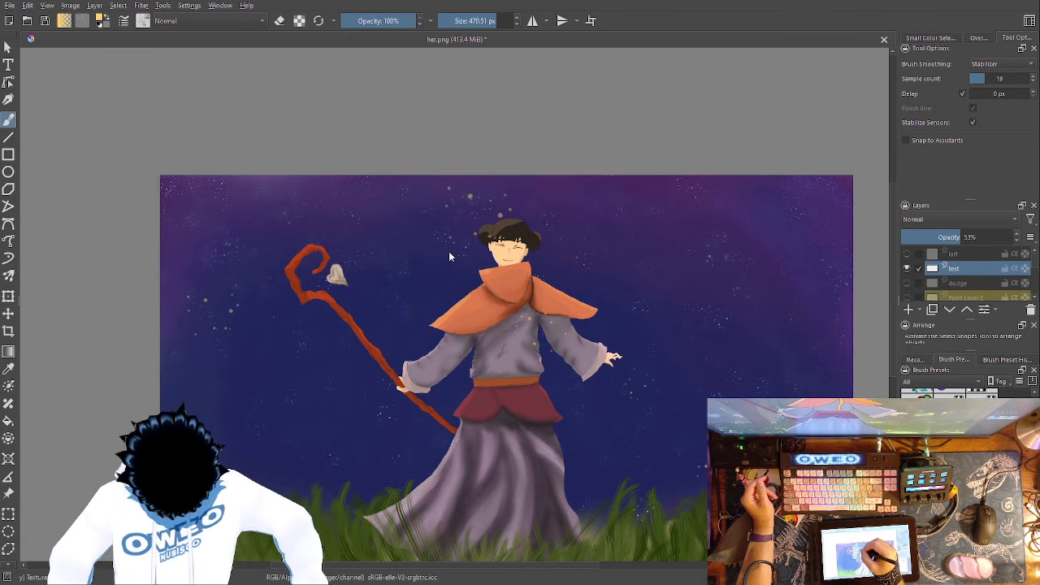
- Try the Addition, Burn, Color Dodge, Multiply, Saturation and Screen blend modes on the test layer, and return it to Normal
{"action": "left_click", "coordinate": [450, 182]}
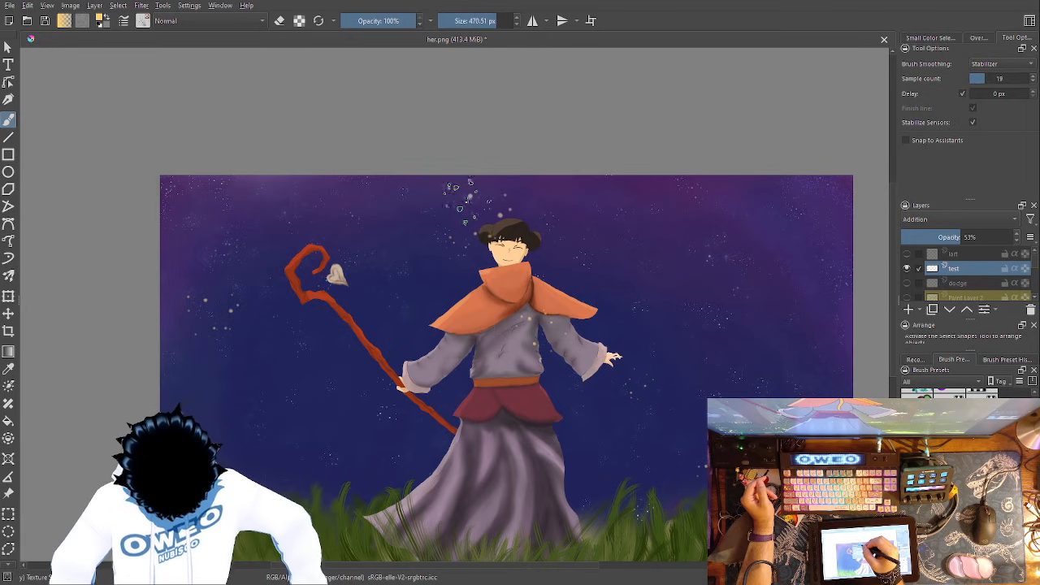
{"action": "left_click", "coordinate": [458, 273]}
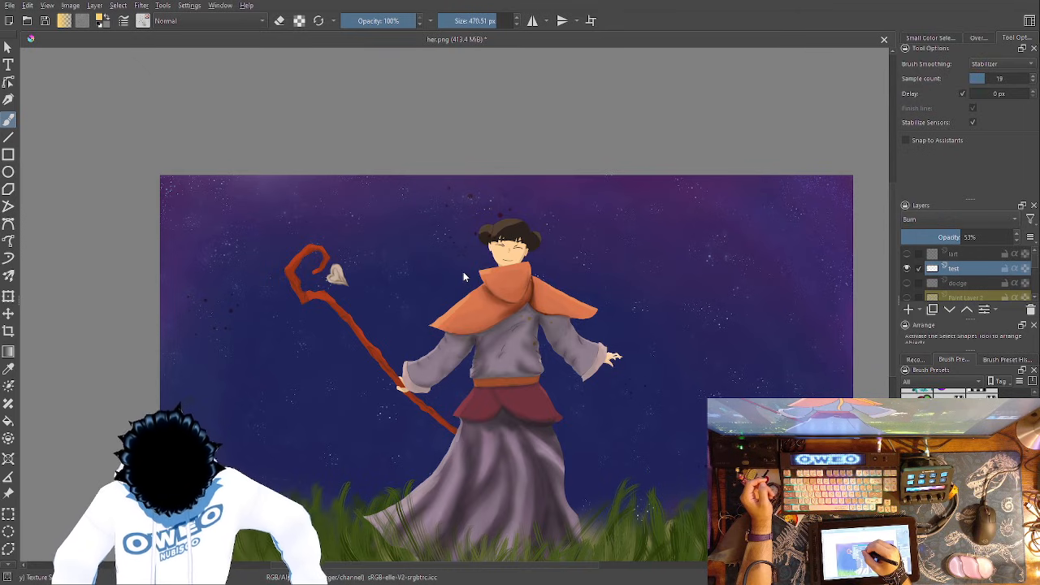
{"action": "left_click", "coordinate": [464, 286]}
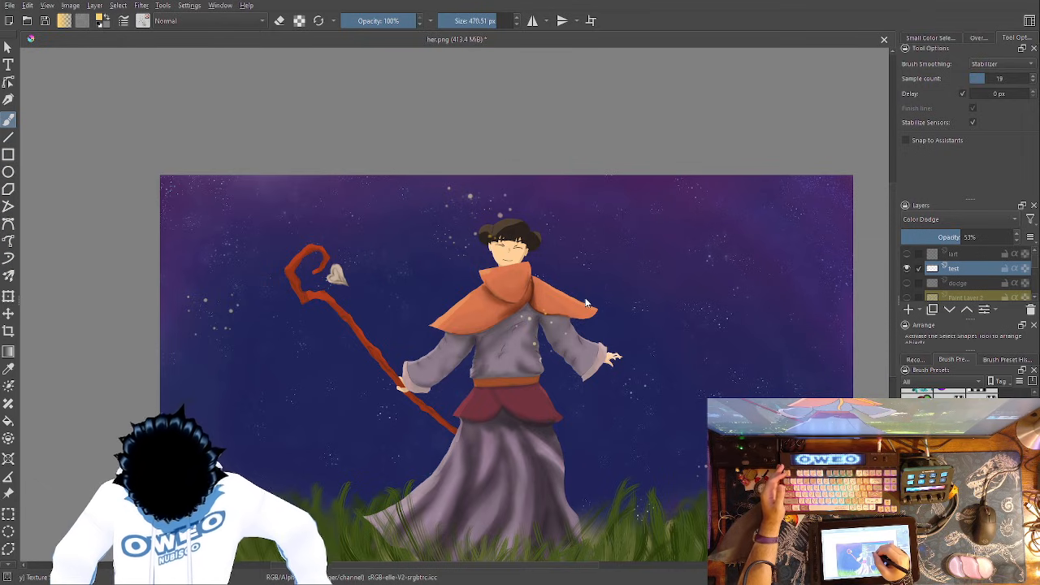
{"action": "key", "text": "alt+shift+m"}
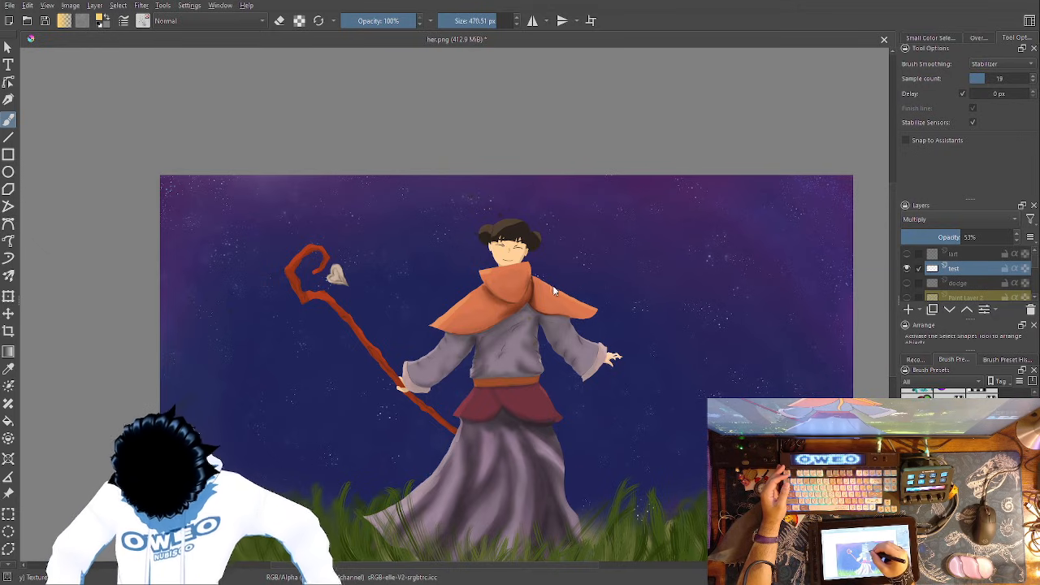
{"action": "key", "text": "alt+shift+t"}
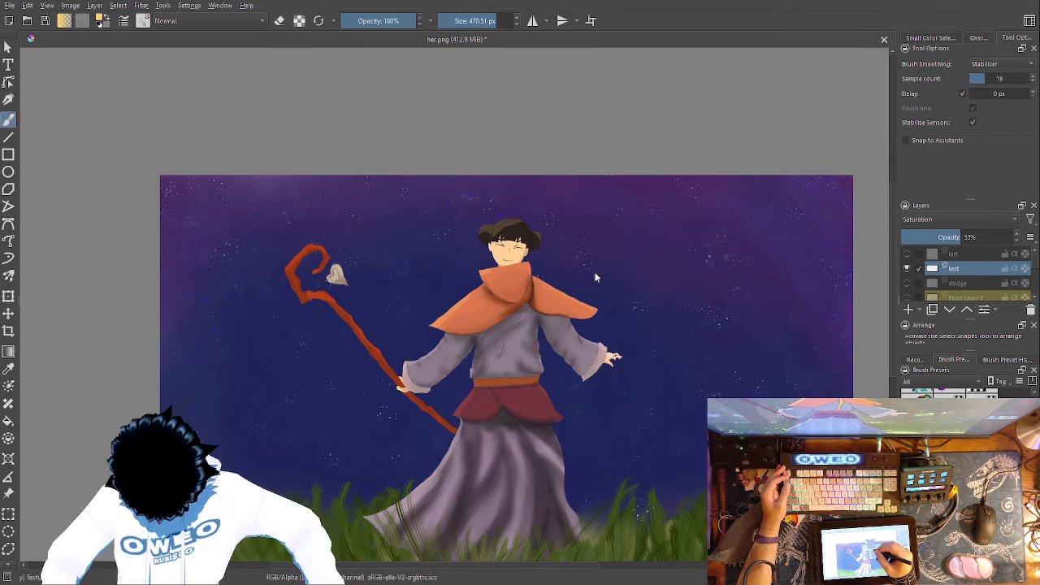
{"action": "key", "text": "alt+shift+s"}
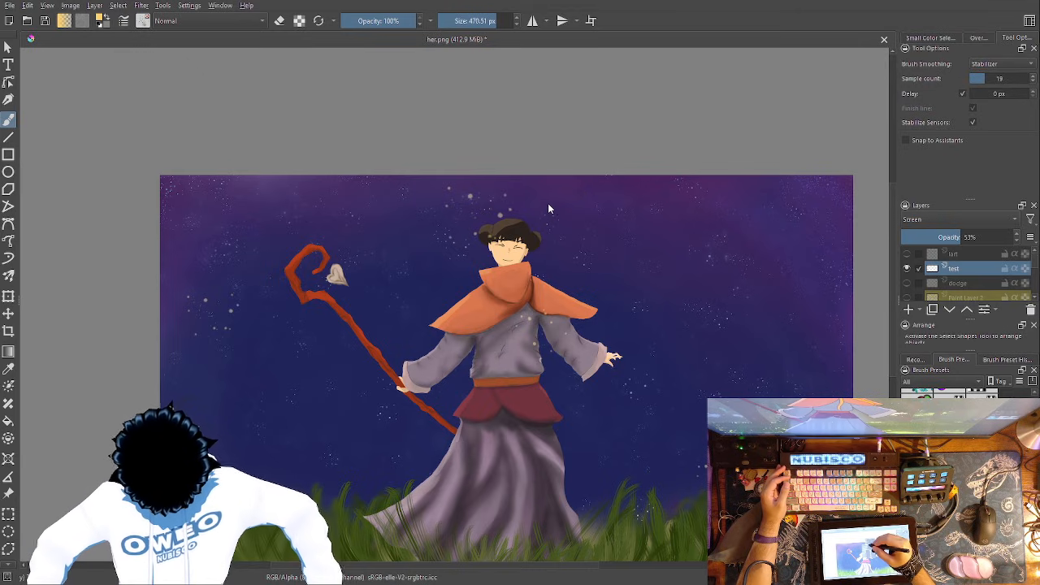
{"action": "key", "text": "alt+shift+n"}
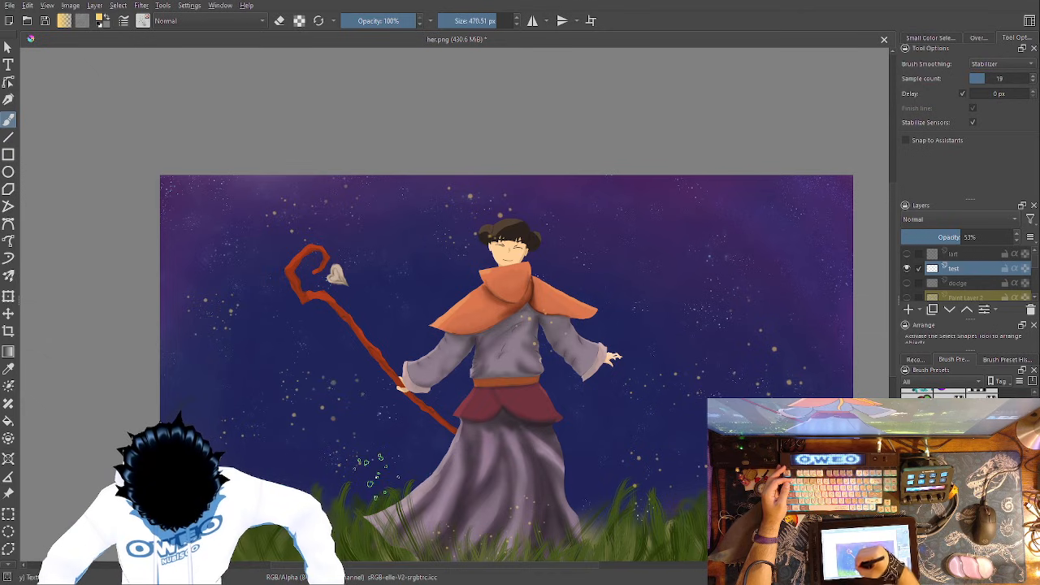
- Enlarge the Texture Splat brush to 1000 px and scatter larger golden dots over the sky beyond the character's open hand
{"action": "right_click", "coordinate": [655, 414]}
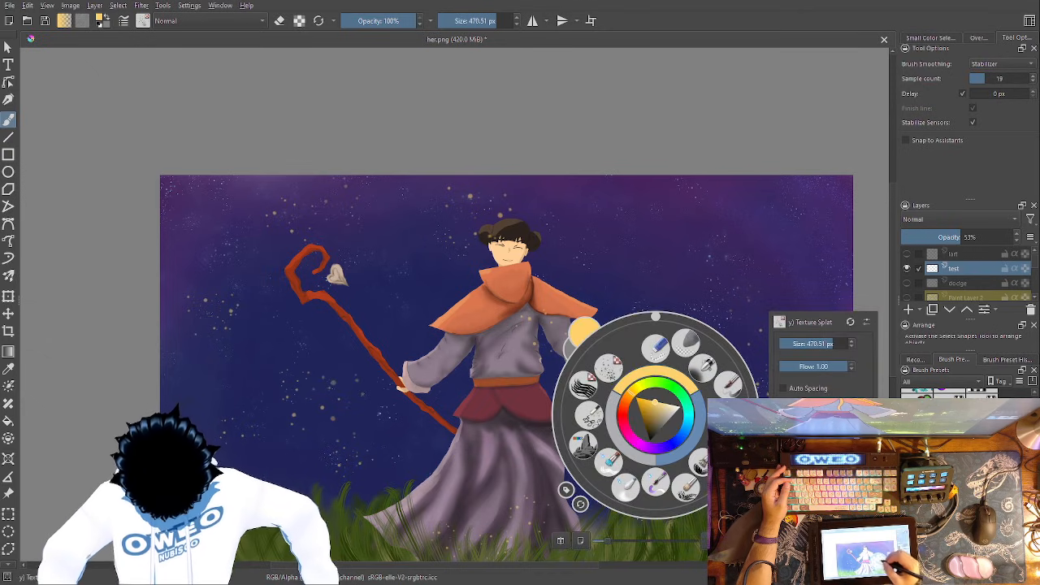
{"action": "right_click", "coordinate": [655, 415]}
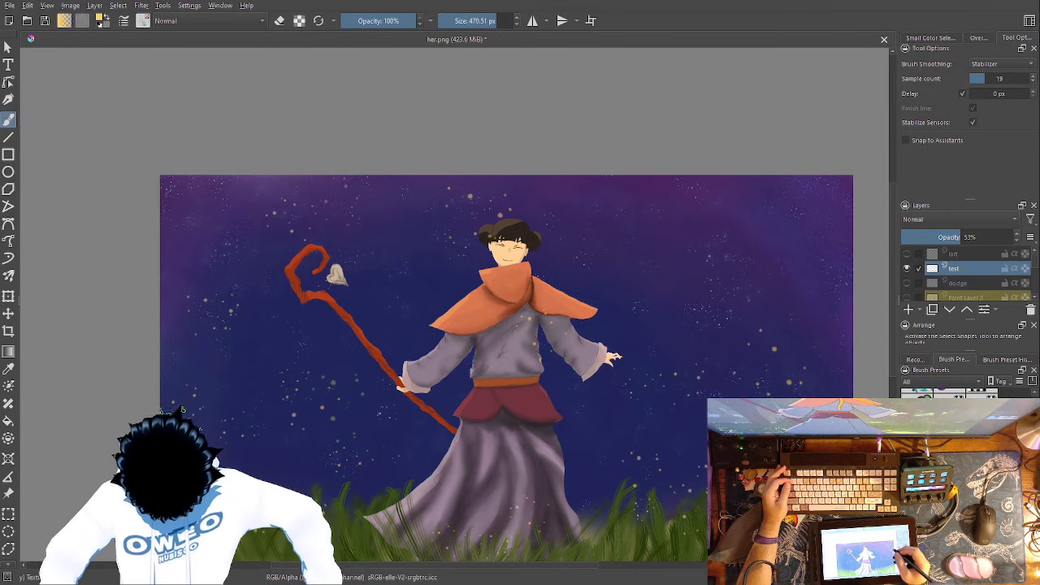
{"action": "right_click", "coordinate": [785, 349]}
{"action": "left_click_drag", "start_coordinate": [837, 276], "coordinate": [859, 277]}
{"action": "left_click", "coordinate": [748, 231]}
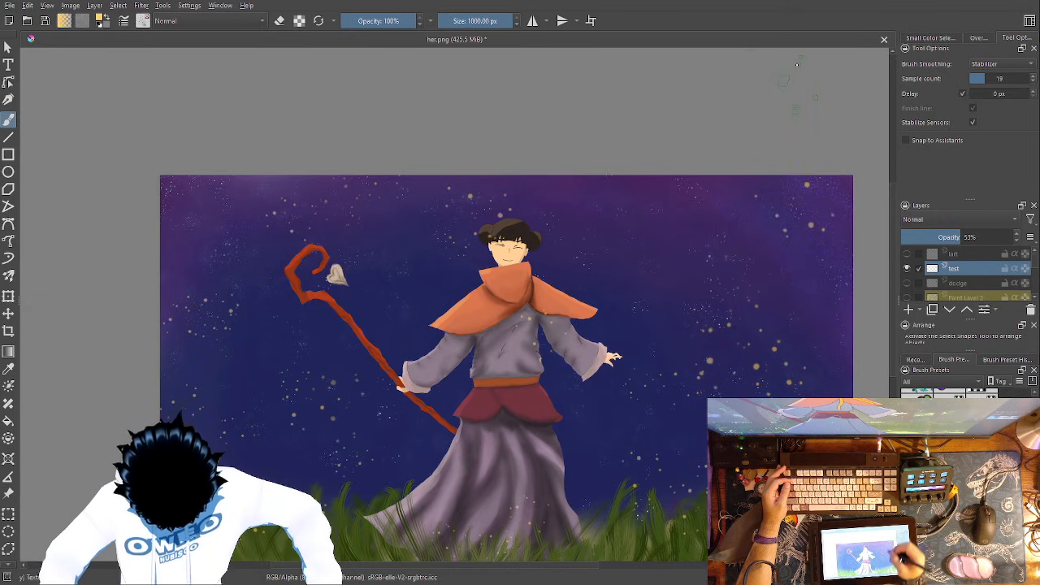
{"action": "right_click", "coordinate": [656, 414]}
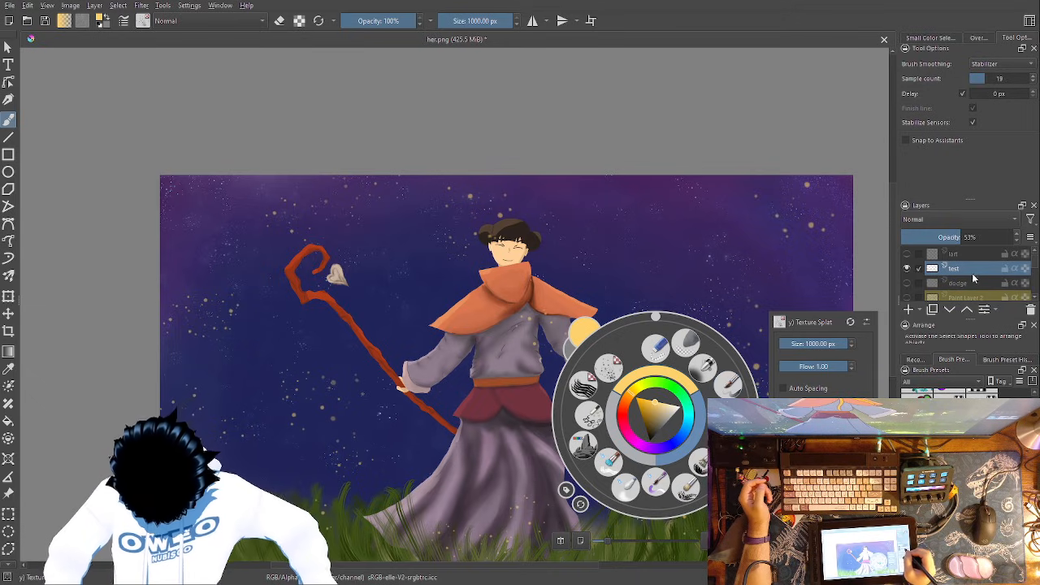
{"action": "left_click", "coordinate": [825, 230]}
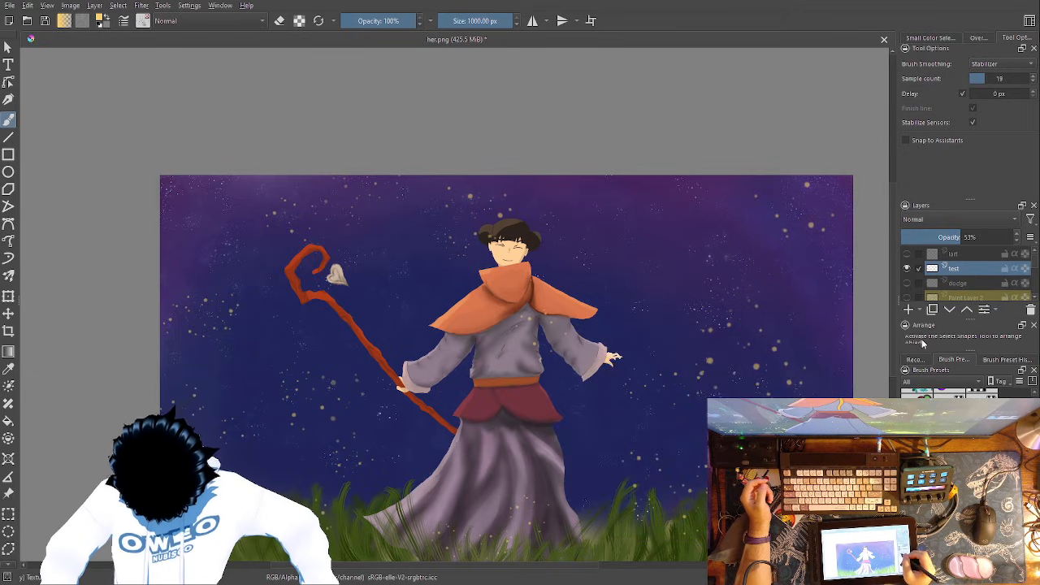
- Add a paint layer with Addition blending above the test layer and switch to the Wet Paint Details brush
{"action": "left_click", "coordinate": [909, 310]}
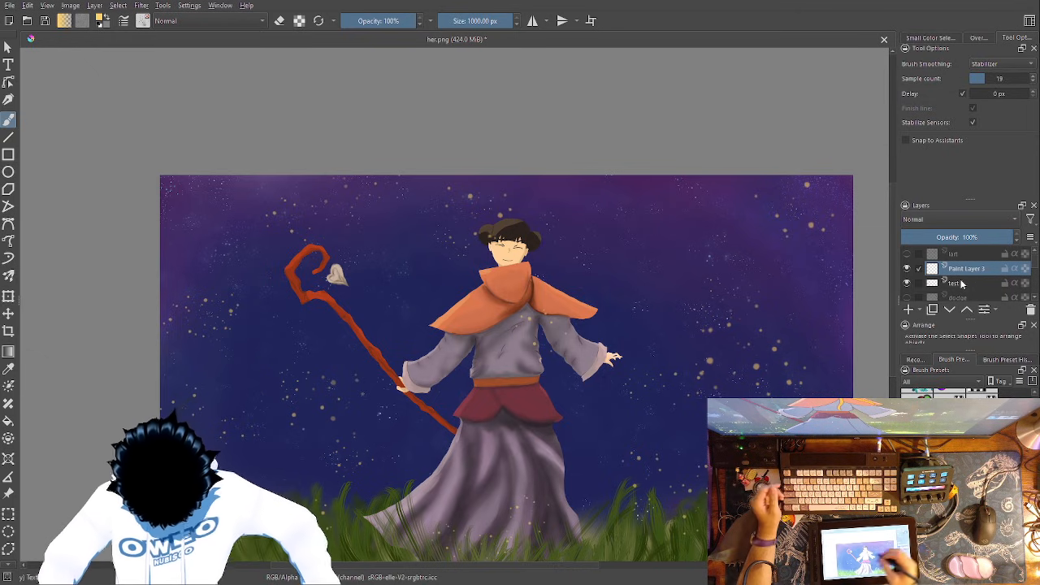
{"action": "right_click", "coordinate": [451, 383]}
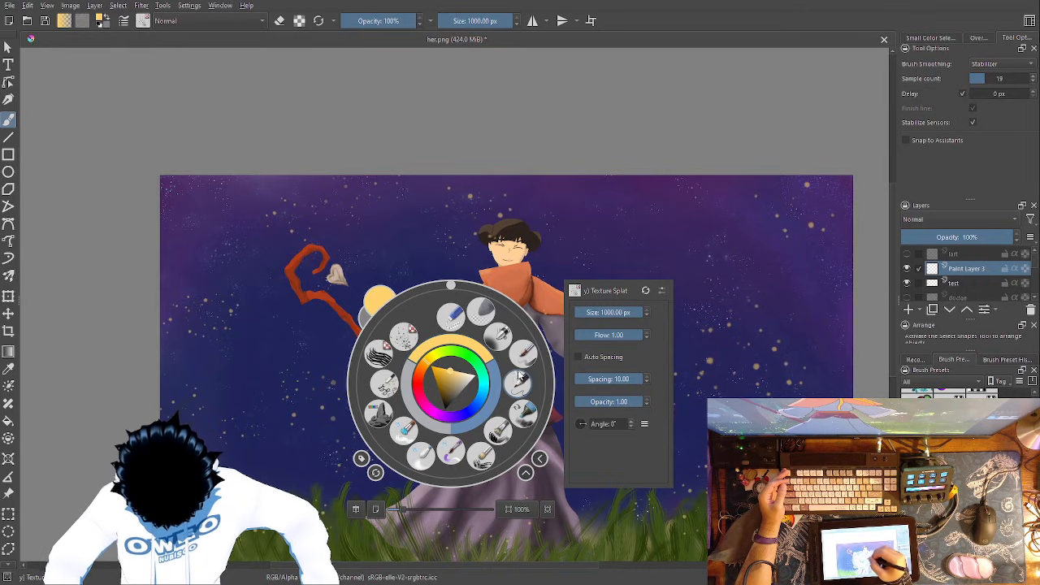
{"action": "left_click", "coordinate": [452, 452]}
{"action": "right_click", "coordinate": [460, 369]}
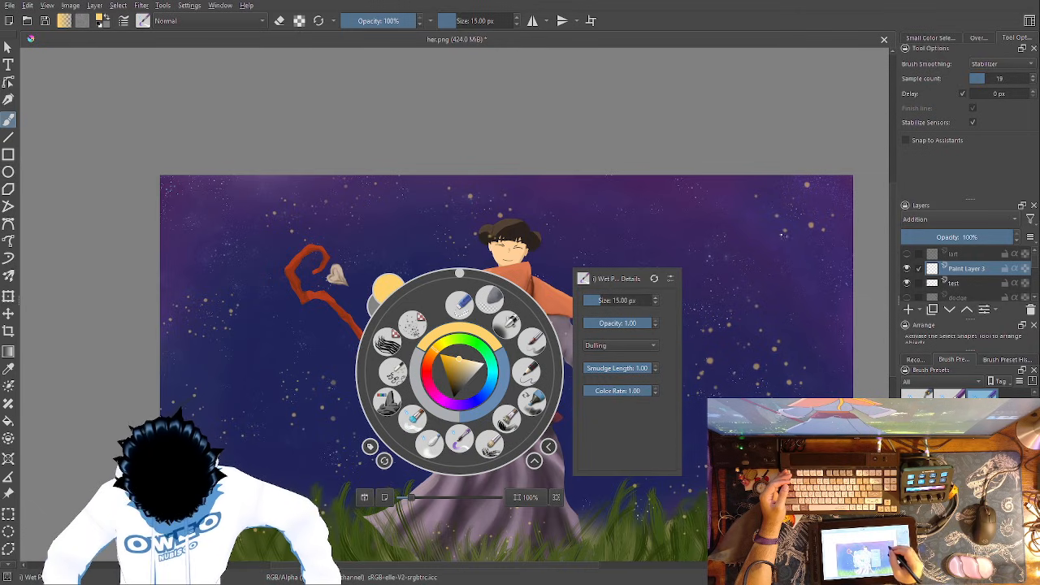
{"action": "left_click", "coordinate": [799, 248]}
- Enlarge the Wet Paint Details brush to 42.58 px
{"action": "right_click", "coordinate": [656, 398]}
{"action": "left_click", "coordinate": [771, 264]}
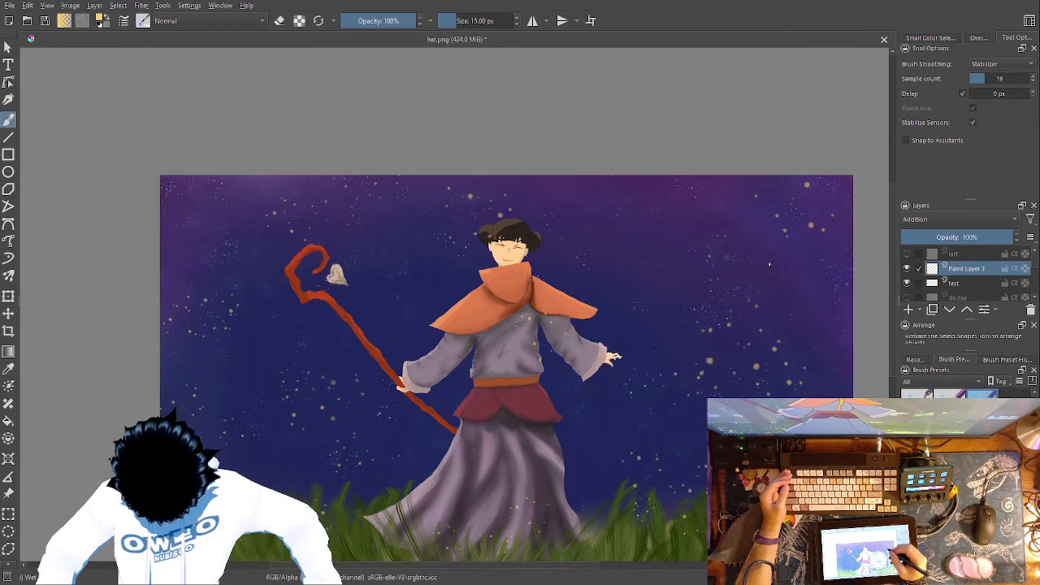
{"action": "right_click", "coordinate": [656, 288]}
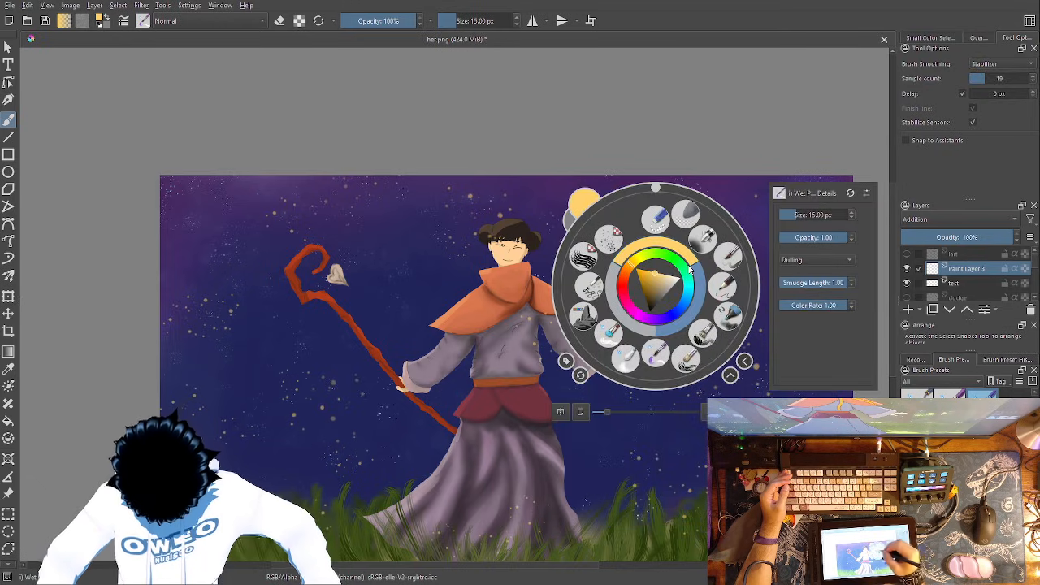
{"action": "left_click", "coordinate": [803, 215]}
{"action": "left_click", "coordinate": [820, 148]}
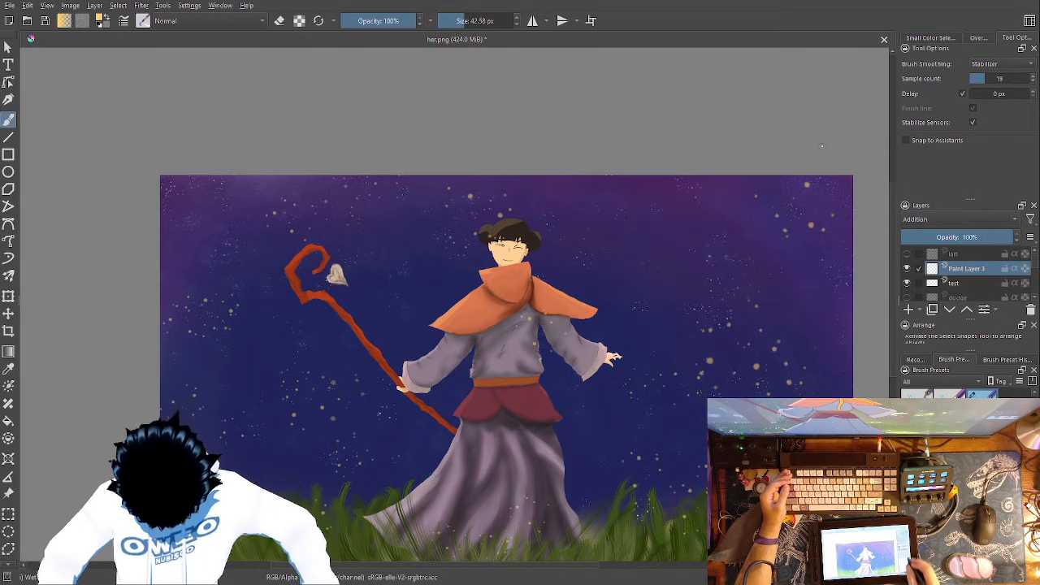
- Try a glowing dot over the golden speck on the character's chest at full layer opacity and undo it
{"action": "key", "text": "1"}
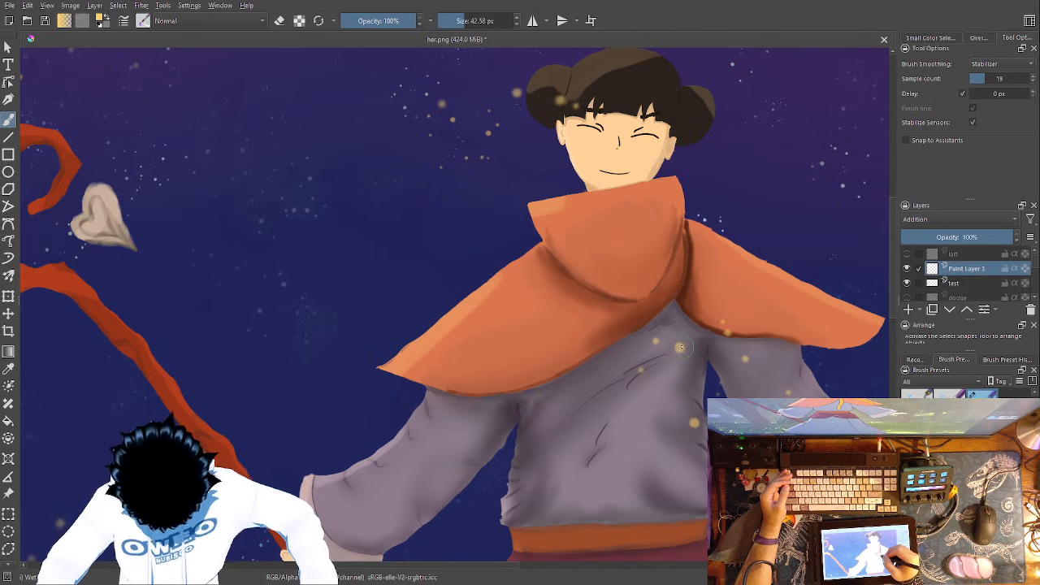
{"action": "left_click_drag", "start_coordinate": [679, 348], "coordinate": [680, 345]}
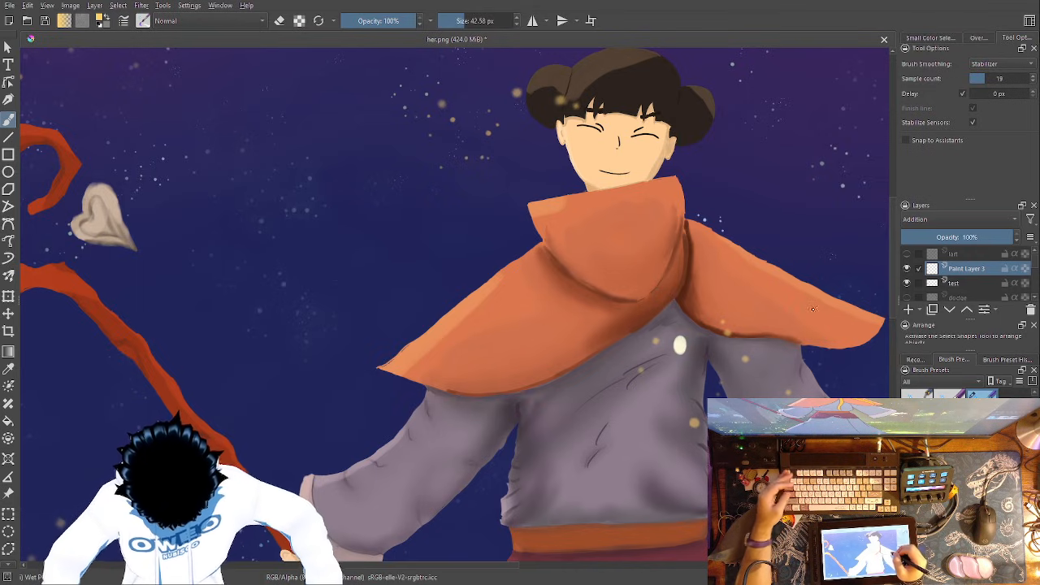
{"action": "key", "text": "ctrl+z"}
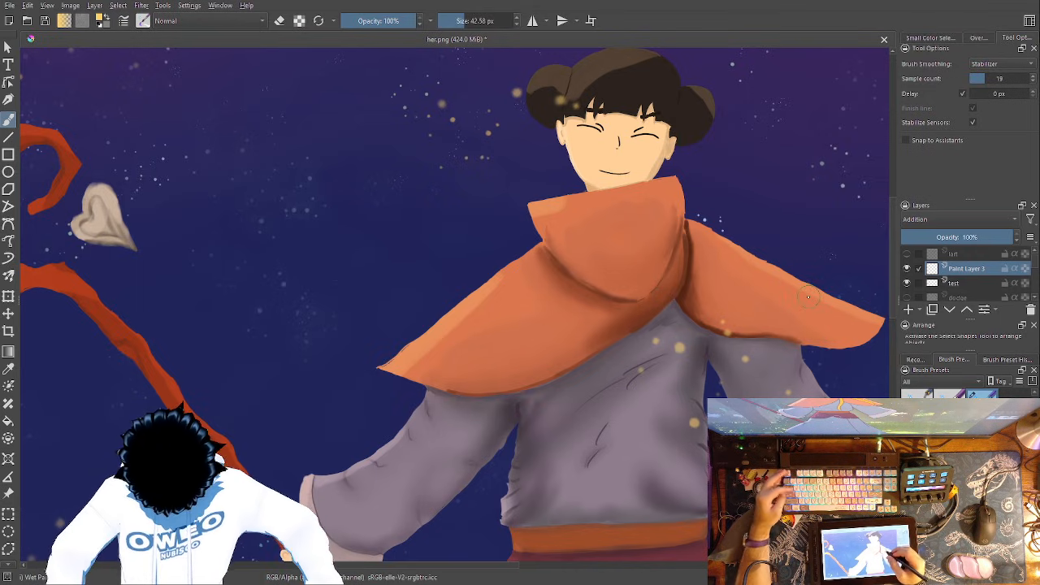
- Lower the new Addition layer's opacity to 51% and try glow dots over the golden specks on the chest and hair bun
{"action": "left_click", "coordinate": [961, 234]}
{"action": "left_click_drag", "start_coordinate": [679, 346], "coordinate": [679, 345]}
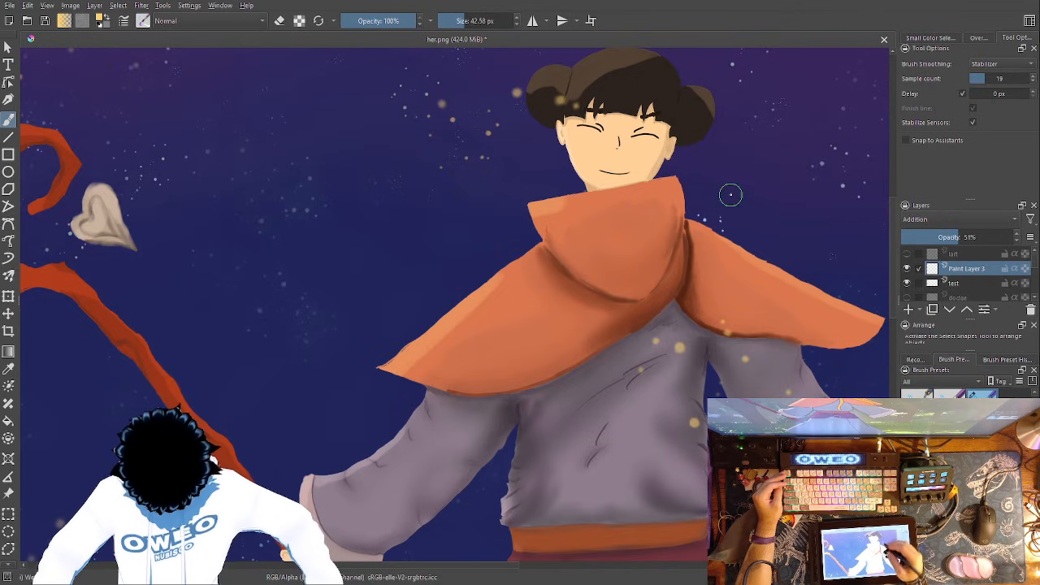
{"action": "left_click_drag", "start_coordinate": [559, 95], "coordinate": [560, 98]}
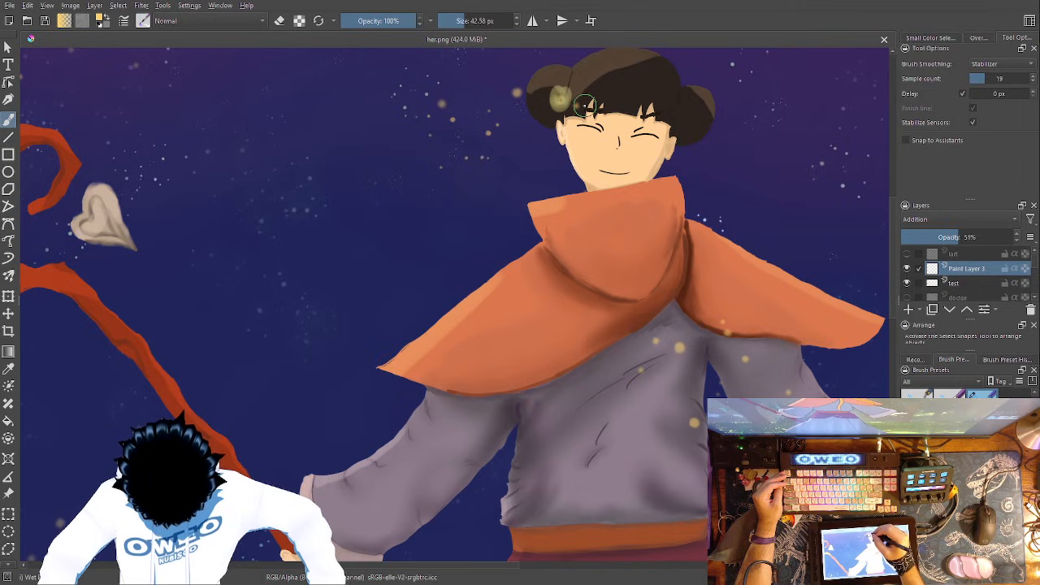
- Try another glow dot over a chest speck, and undo the glow dots on the chest and hair bun
{"action": "left_click_drag", "start_coordinate": [679, 344], "coordinate": [679, 343]}
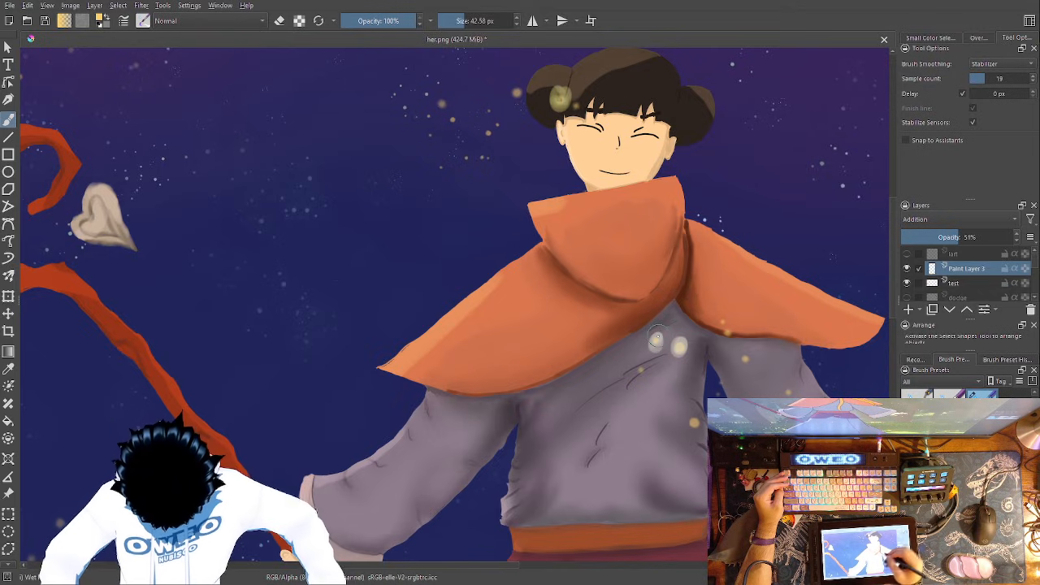
{"action": "left_click_drag", "start_coordinate": [587, 411], "coordinate": [423, 486]}
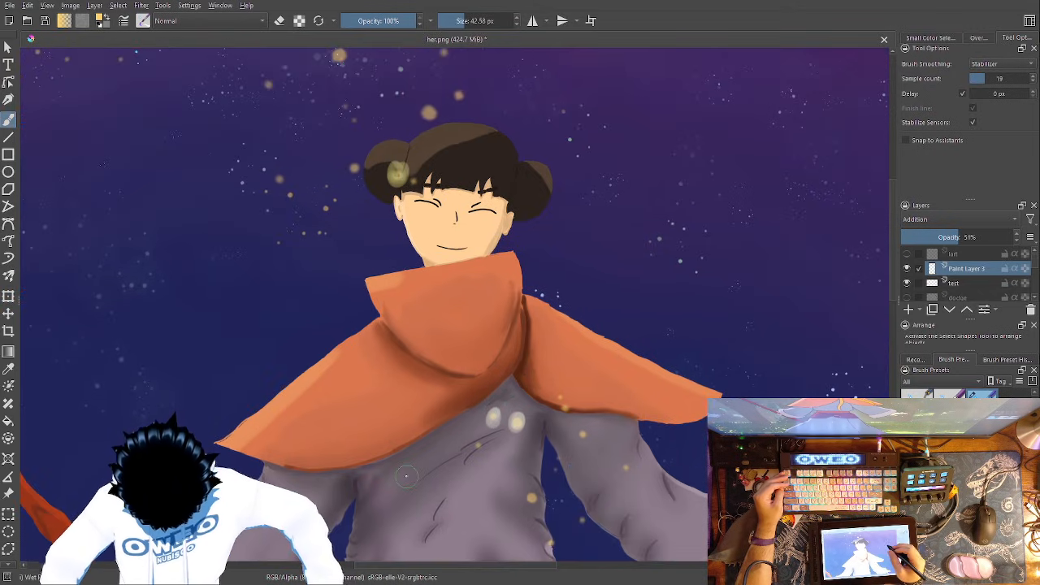
{"action": "key", "text": "ctrl+z"}
{"action": "key", "text": "ctrl+z"}
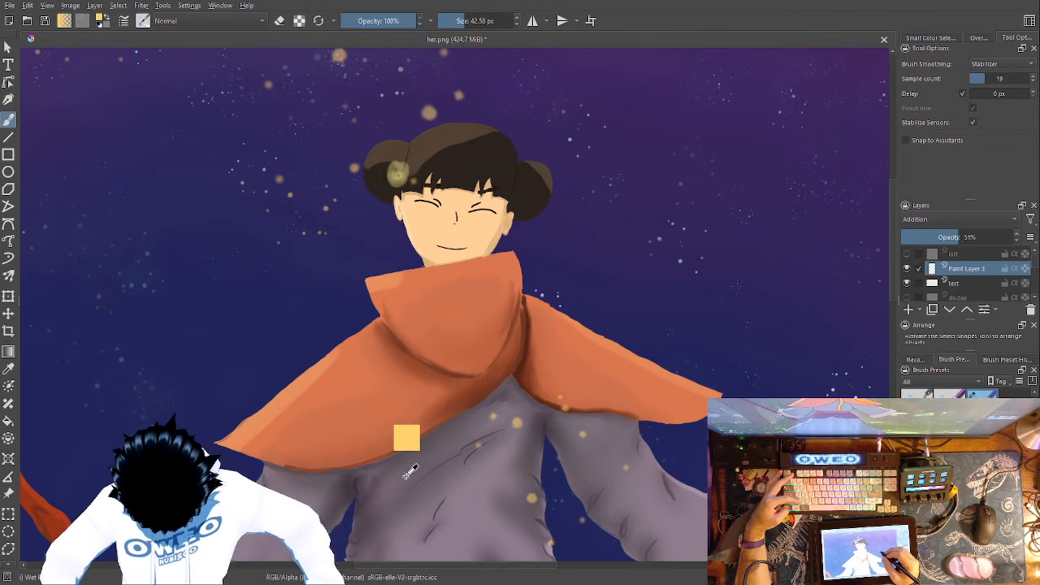
{"action": "key", "text": "ctrl+z"}
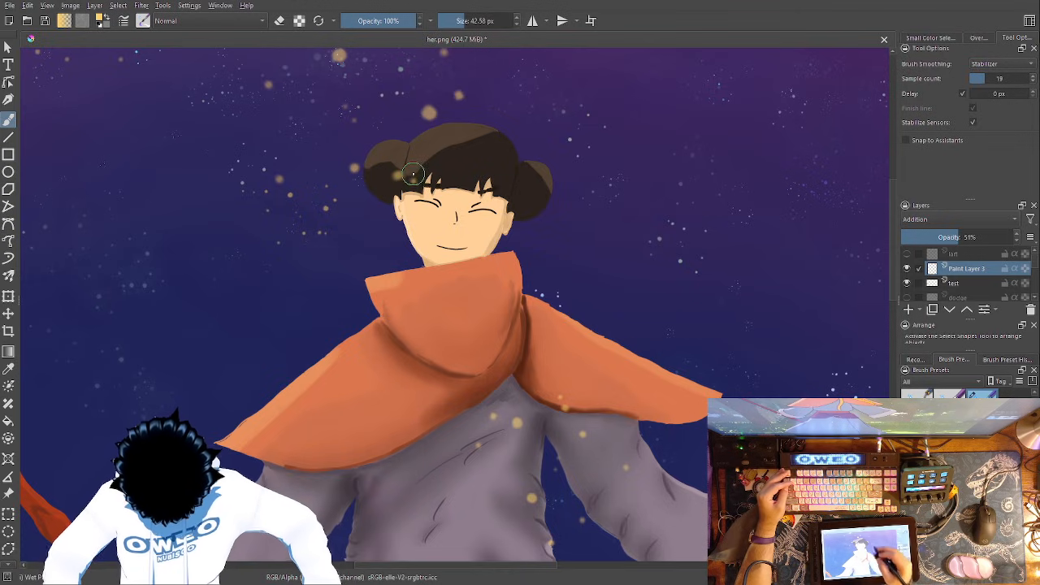
{"action": "left_click", "coordinate": [397, 174]}
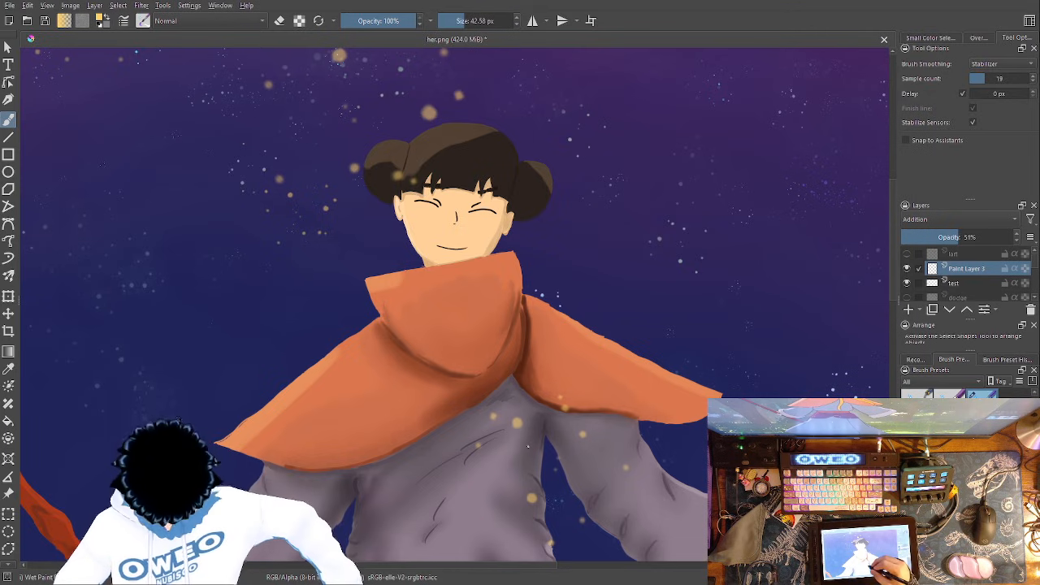
- Lower the Wet Paint Details brush opacity to 51%
{"action": "right_click", "coordinate": [528, 415]}
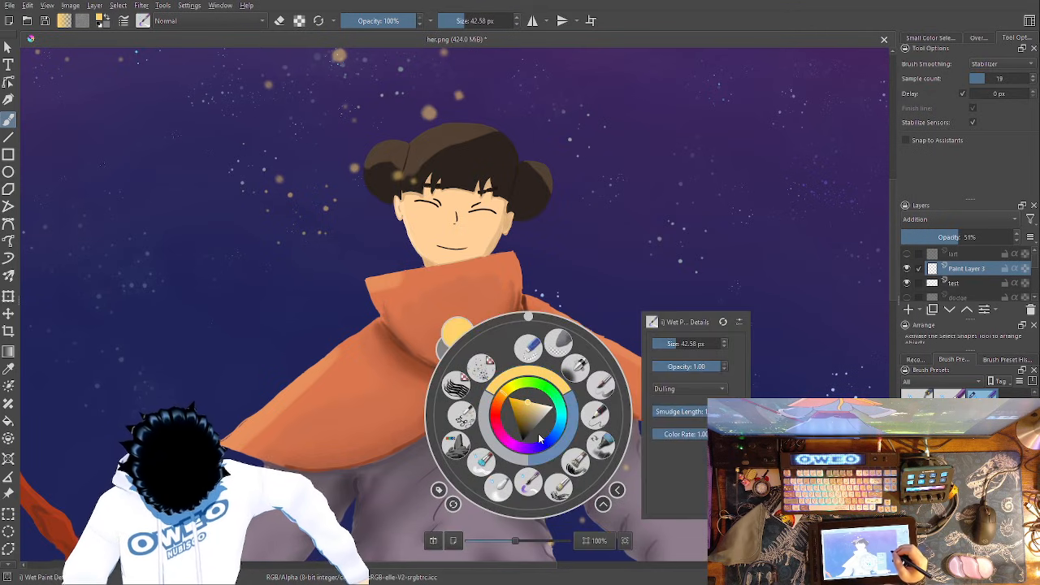
{"action": "left_click", "coordinate": [688, 365]}
{"action": "left_click", "coordinate": [699, 271]}
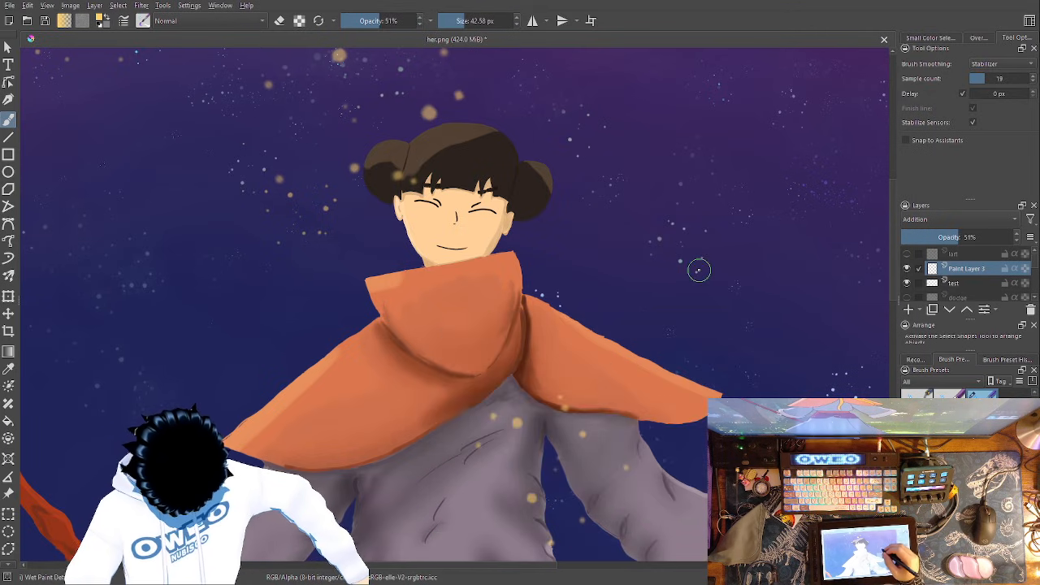
- Try softer glow dots over the golden specks on the chest and the cape's lower edge, and undo them
{"action": "left_click", "coordinate": [517, 422]}
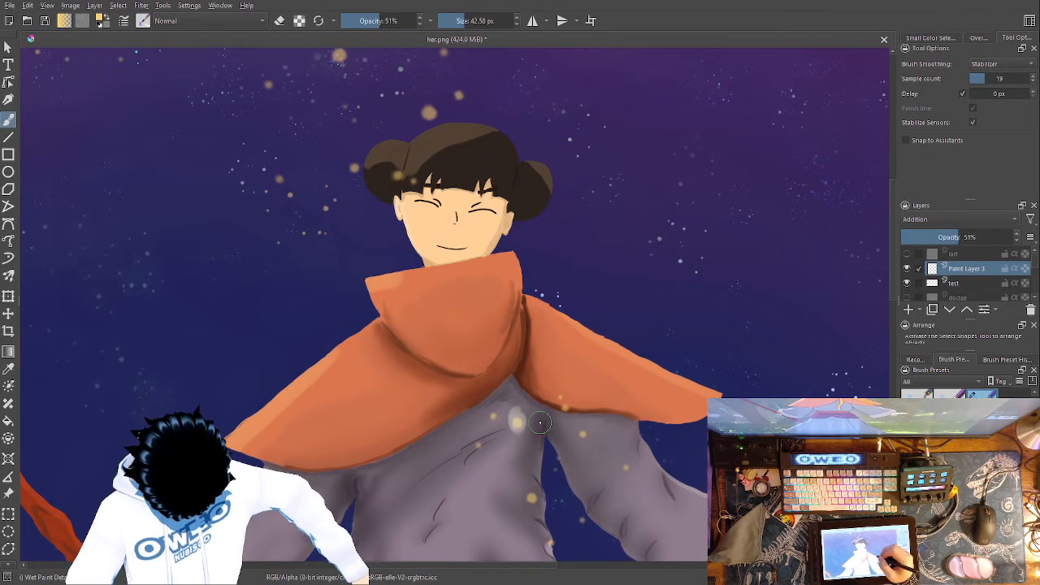
{"action": "left_click", "coordinate": [560, 406]}
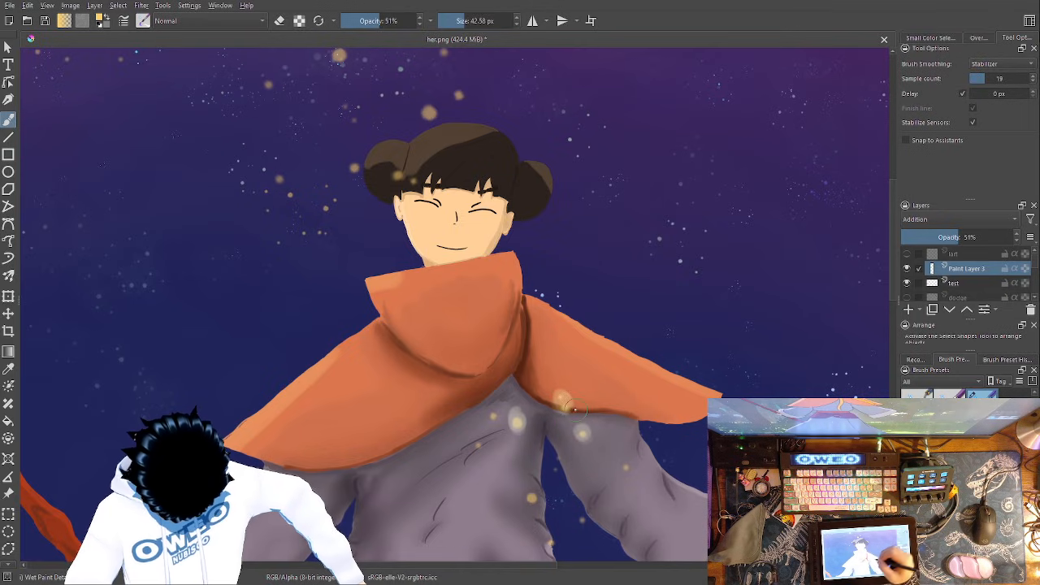
{"action": "left_click", "coordinate": [493, 417]}
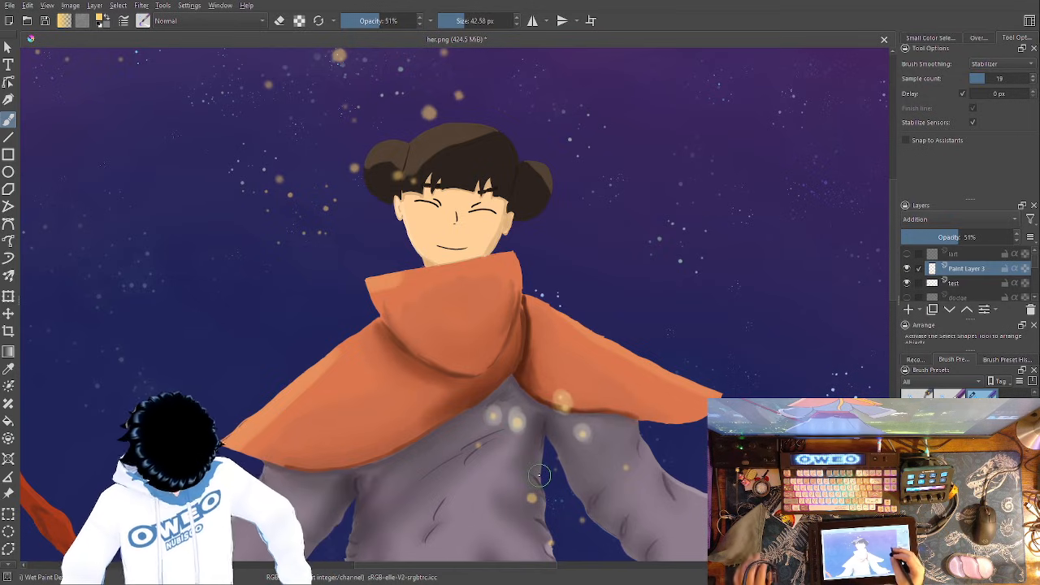
{"action": "key", "text": "ctrl+z"}
{"action": "key", "text": "ctrl+z"}
{"action": "key", "text": "ctrl+z"}
{"action": "key", "text": "ctrl+z"}
{"action": "key", "text": "ctrl+z"}
{"action": "key", "text": "ctrl+z"}
- Try glow dots over the golden specks on the lower skirt and undo them
{"action": "left_click_drag", "start_coordinate": [609, 410], "coordinate": [615, 109]}
{"action": "left_click_drag", "start_coordinate": [570, 364], "coordinate": [708, 128]}
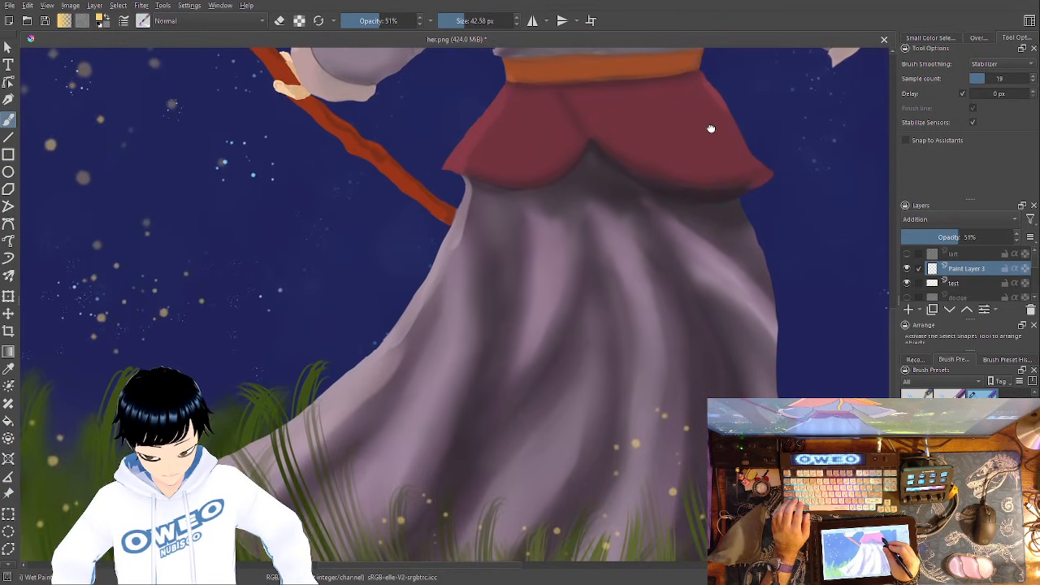
{"action": "left_click", "coordinate": [628, 447]}
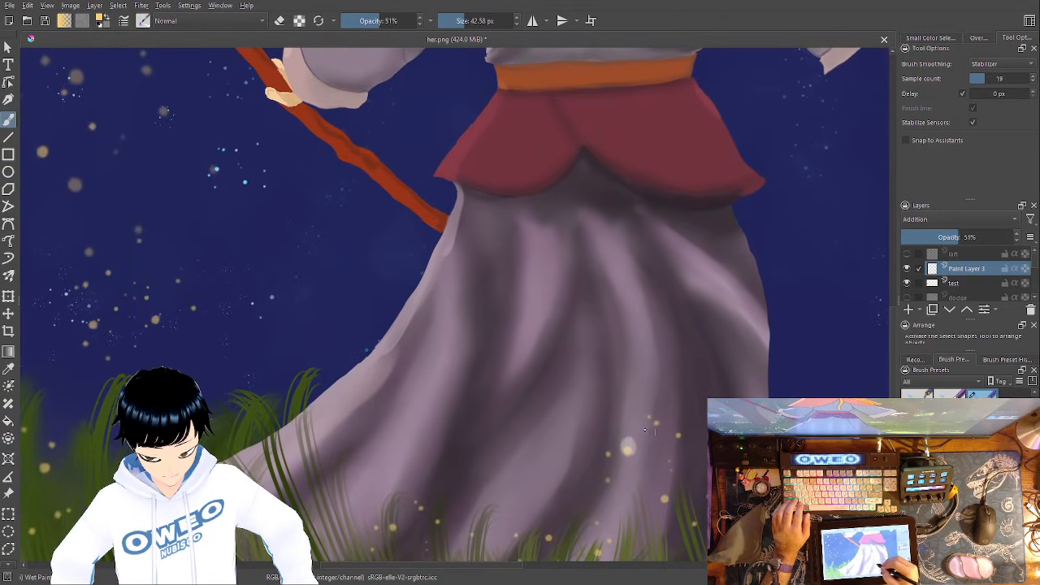
{"action": "left_click_drag", "start_coordinate": [662, 421], "coordinate": [650, 409]}
{"action": "key", "text": "ctrl+z"}
{"action": "key", "text": "ctrl+z"}
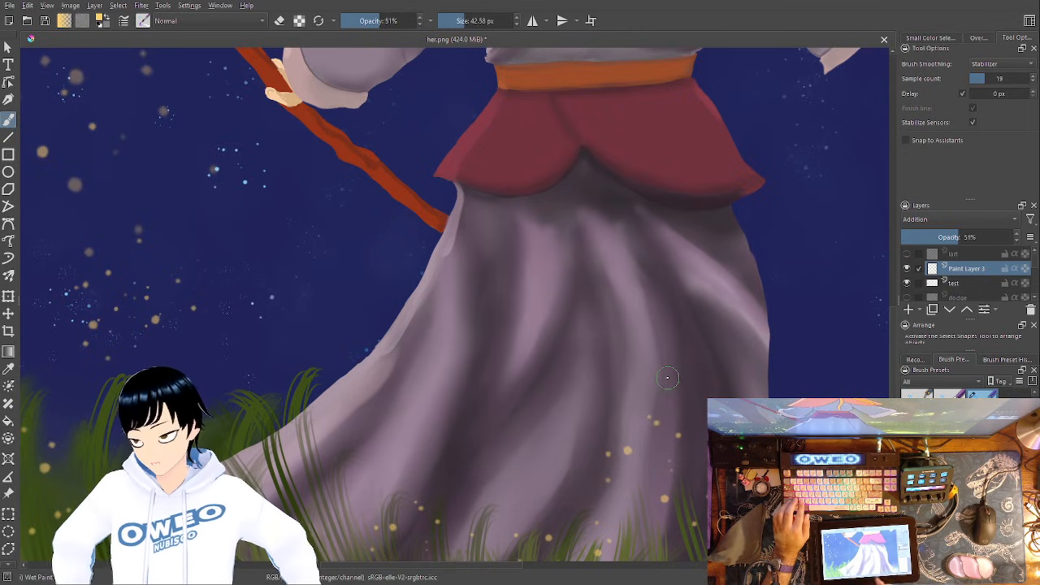
- Try an experimental brush near the grass, undo its stroke and return to the Wet Paint Details brush
{"action": "left_click_drag", "start_coordinate": [701, 375], "coordinate": [912, 352]}
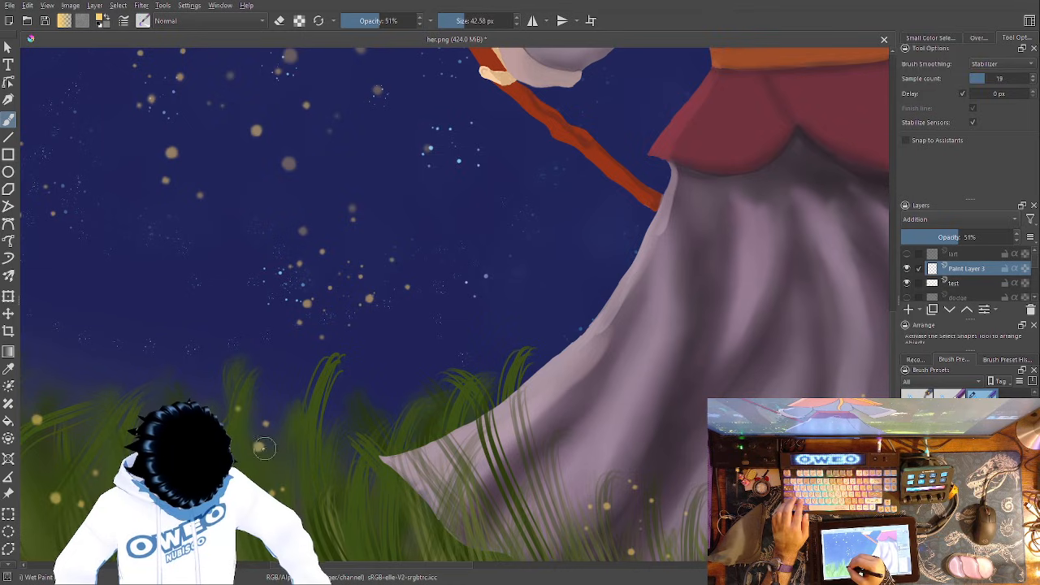
{"action": "right_click", "coordinate": [323, 414]}
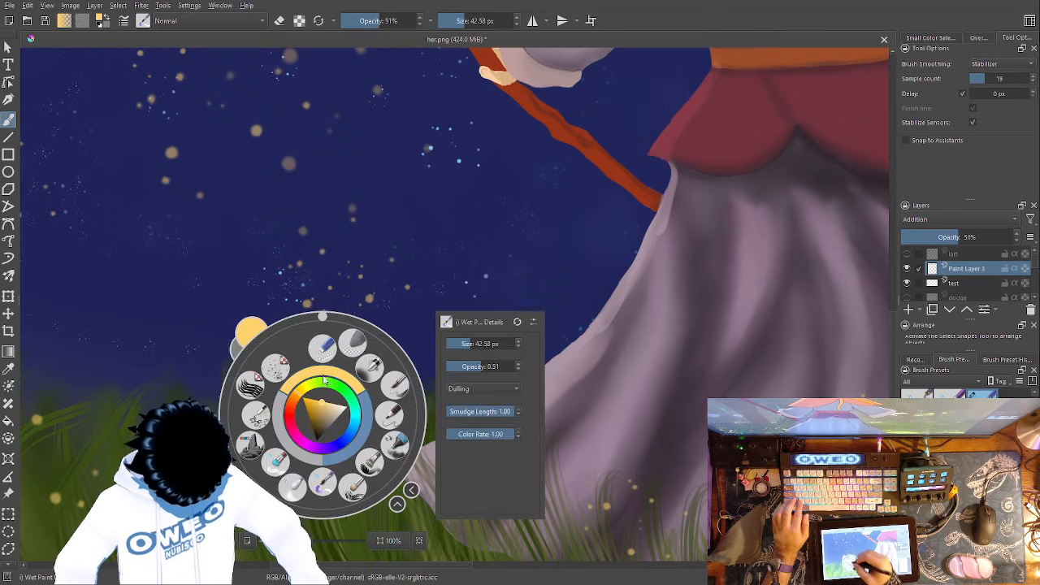
{"action": "left_click", "coordinate": [257, 414]}
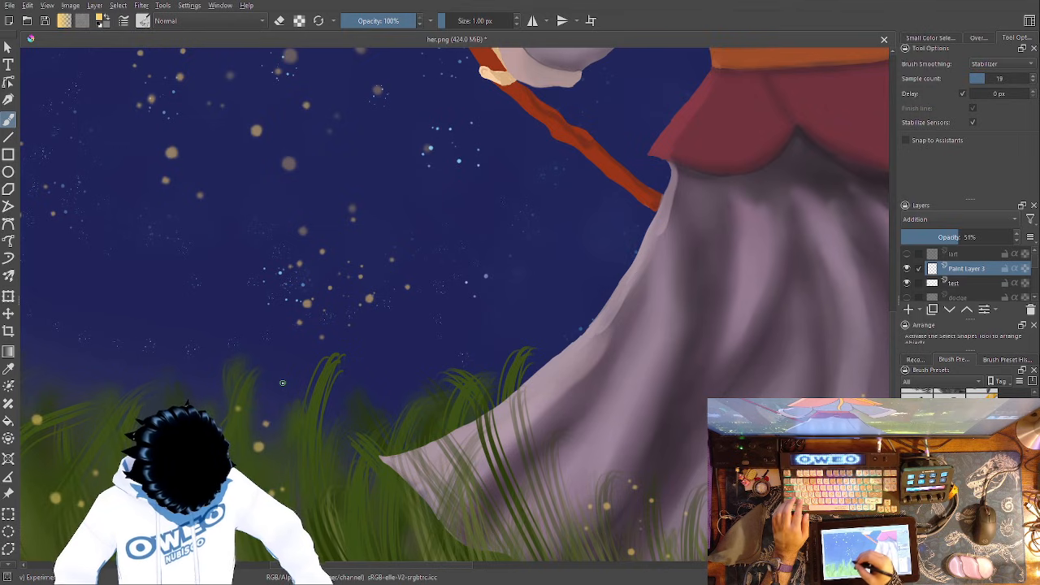
{"action": "key", "text": "ctrl+z"}
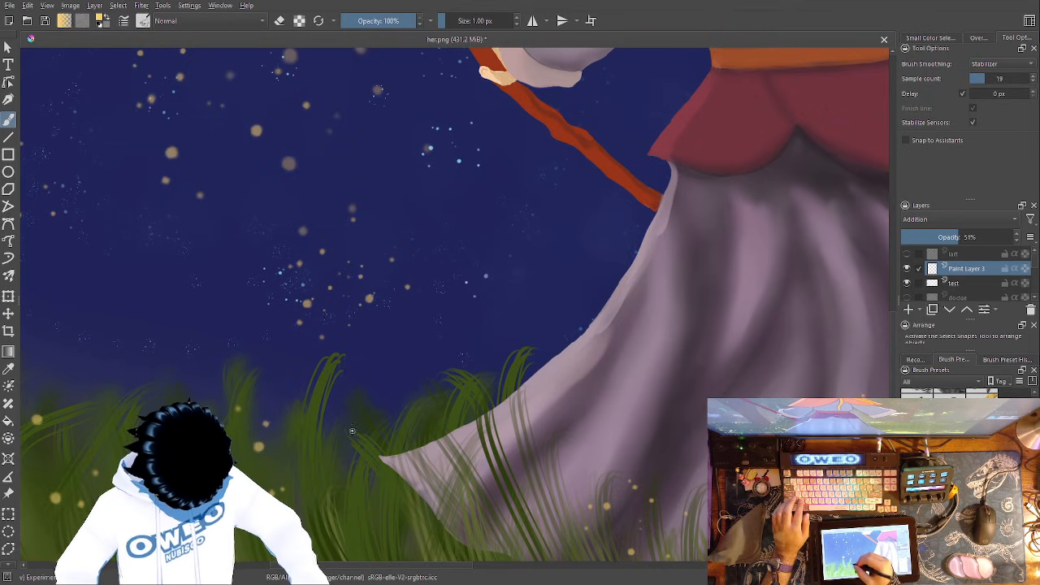
{"action": "right_click", "coordinate": [348, 414]}
{"action": "left_click", "coordinate": [353, 482]}
- Enlarge the Wet Paint Details brush to 58.81 px
{"action": "right_click", "coordinate": [337, 414]}
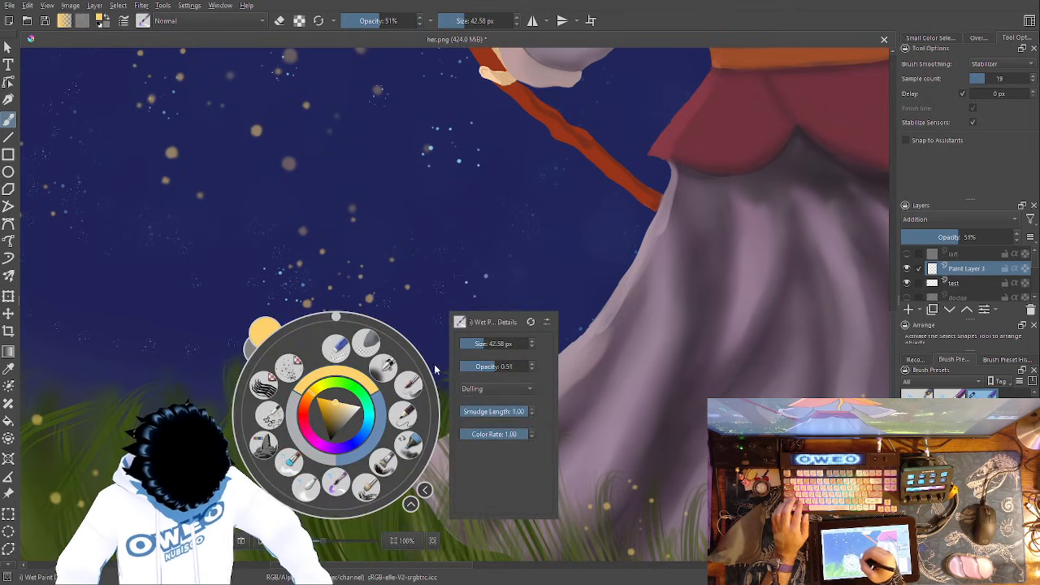
{"action": "left_click", "coordinate": [486, 343]}
{"action": "left_click", "coordinate": [470, 272]}
- Paint faint glow trails rising from the larger golden specks in the grass beside the skirt
{"action": "left_click", "coordinate": [257, 447]}
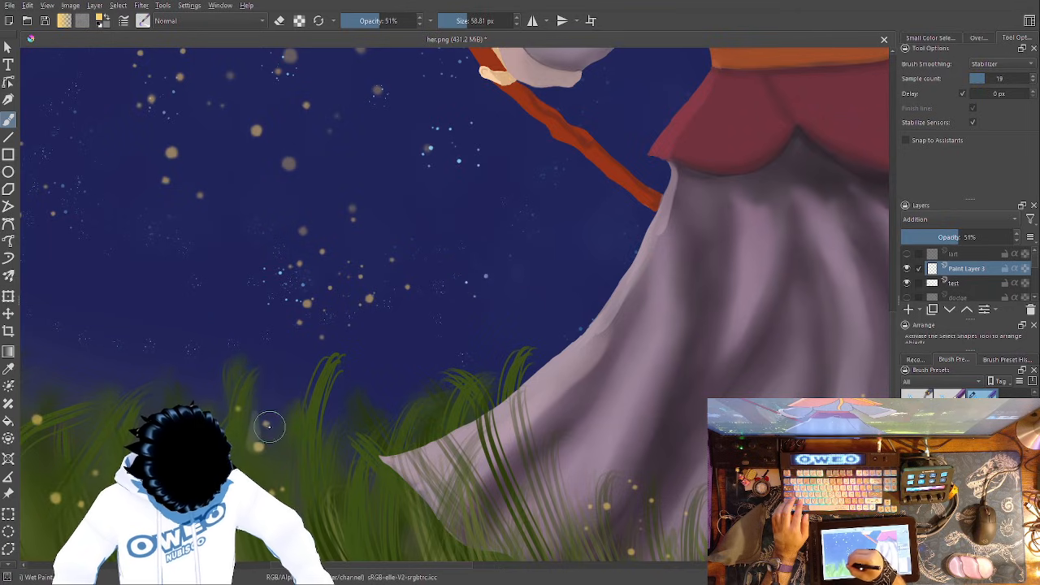
{"action": "left_click_drag", "start_coordinate": [265, 417], "coordinate": [271, 379]}
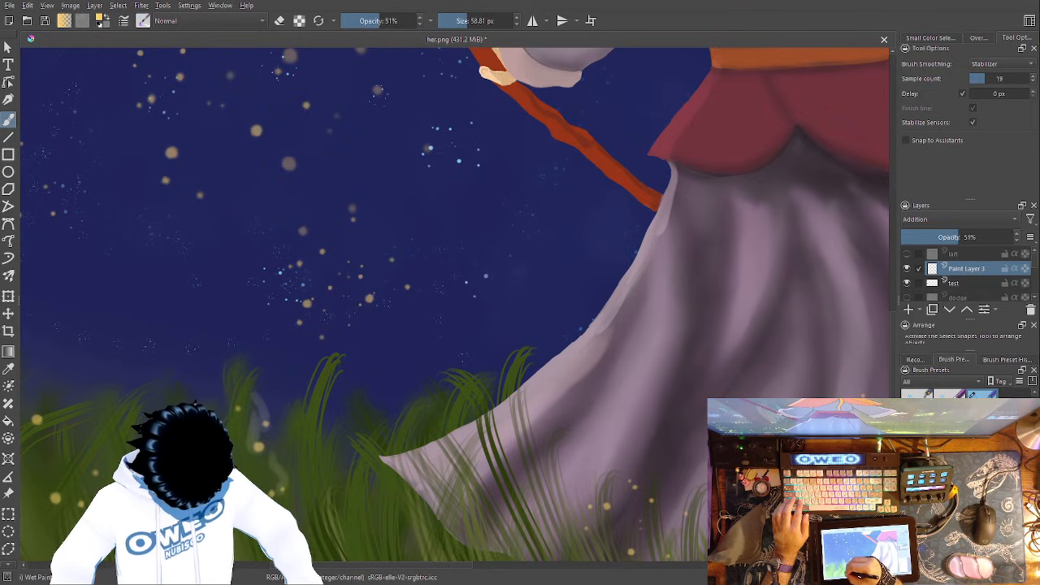
{"action": "left_click_drag", "start_coordinate": [620, 299], "coordinate": [836, 222]}
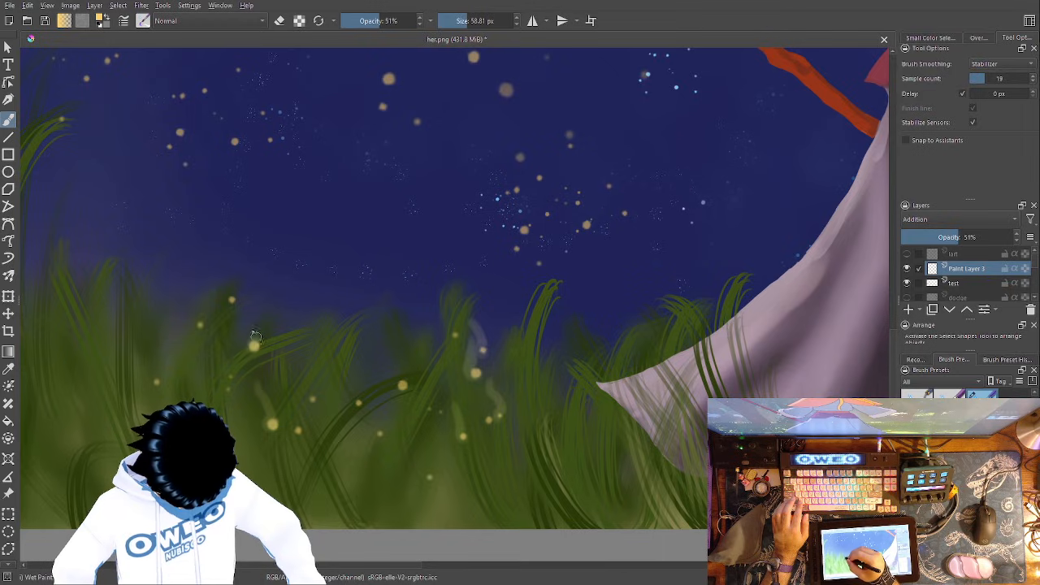
{"action": "left_click_drag", "start_coordinate": [562, 344], "coordinate": [680, 399]}
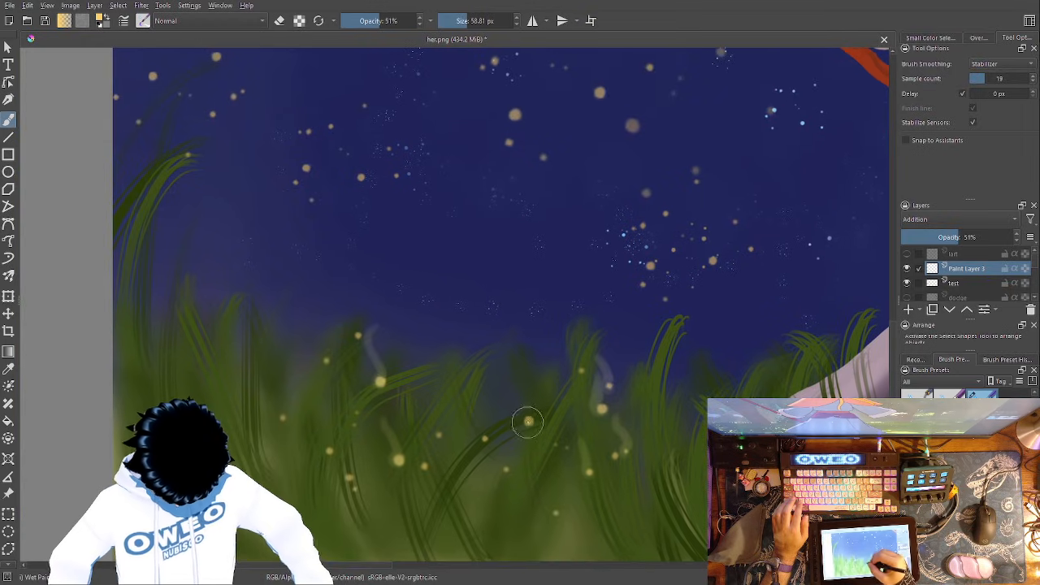
{"action": "left_click_drag", "start_coordinate": [526, 426], "coordinate": [520, 378]}
- Paint upward glow trails on the larger golden specks in the sky beside the hand holding the staff
{"action": "mouse_move", "coordinate": [695, 328]}
{"action": "left_mouse_down"}
{"action": "mouse_move", "coordinate": [725, 355]}
{"action": "mouse_move", "coordinate": [717, 503]}
{"action": "left_mouse_up"}
{"action": "left_click_drag", "start_coordinate": [657, 303], "coordinate": [651, 273]}
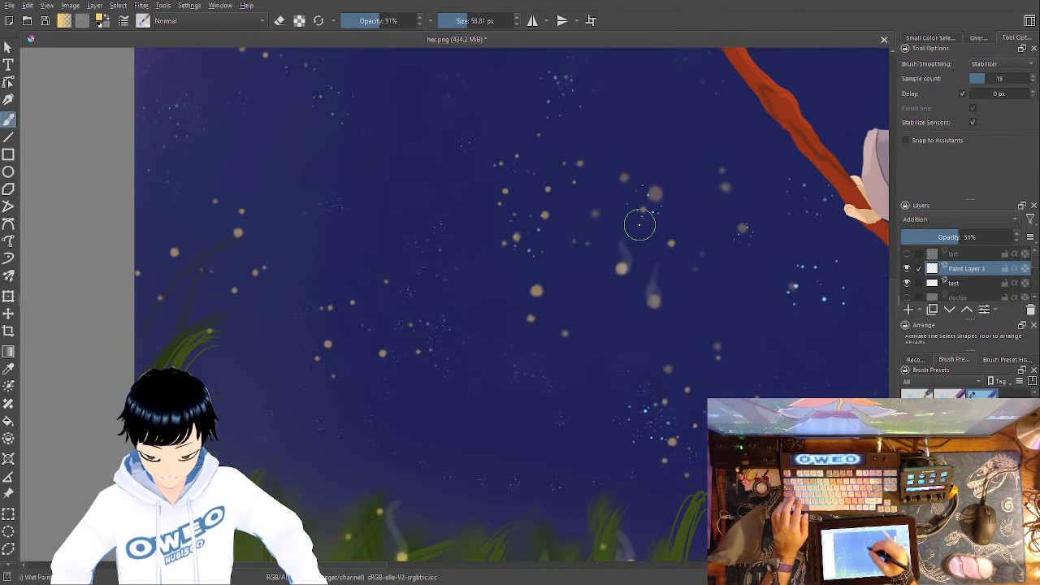
{"action": "mouse_move", "coordinate": [537, 291]}
{"action": "left_mouse_down"}
{"action": "mouse_move", "coordinate": [533, 249]}
{"action": "mouse_move", "coordinate": [487, 253]}
{"action": "left_mouse_up"}
{"action": "key", "text": "ctrl+minus"}
{"action": "key", "text": "ctrl+minus"}
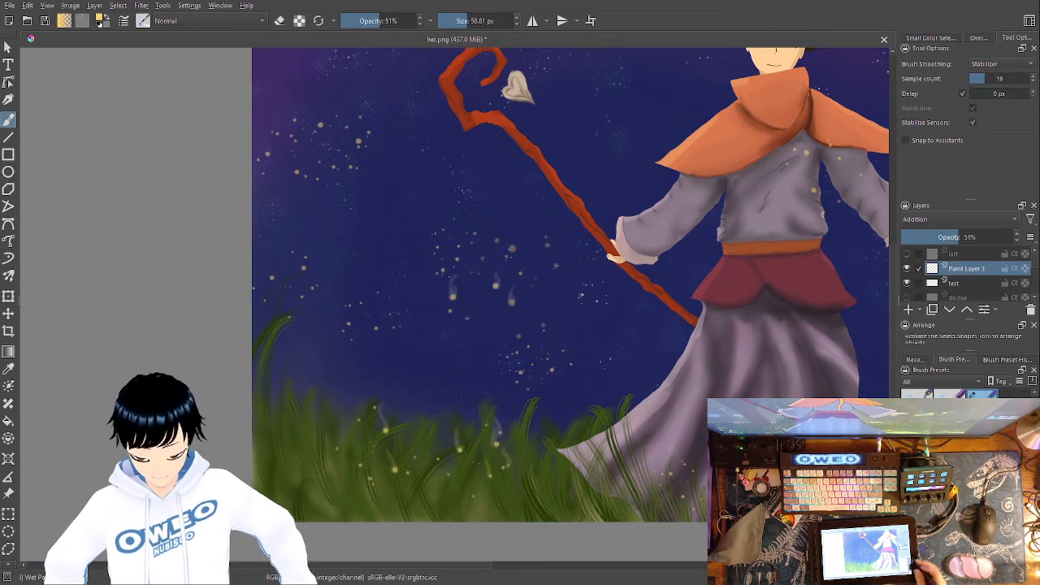
- Add short upward glow trails to the golden specks just above the grass near the canvas's left edge
{"action": "key", "text": "ctrl+plus"}
{"action": "key", "text": "ctrl+plus"}
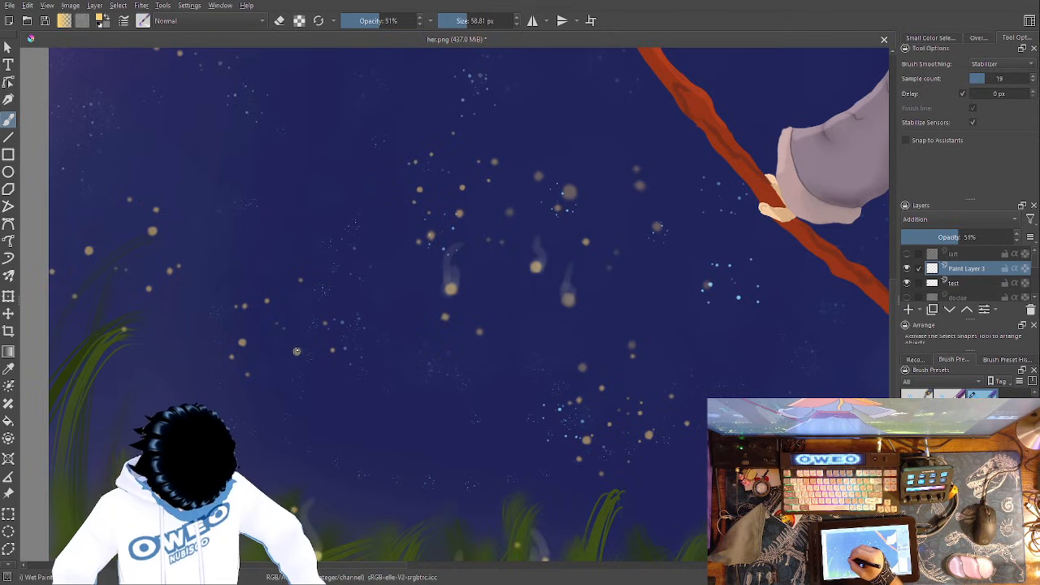
{"action": "left_click_drag", "start_coordinate": [296, 343], "coordinate": [242, 326]}
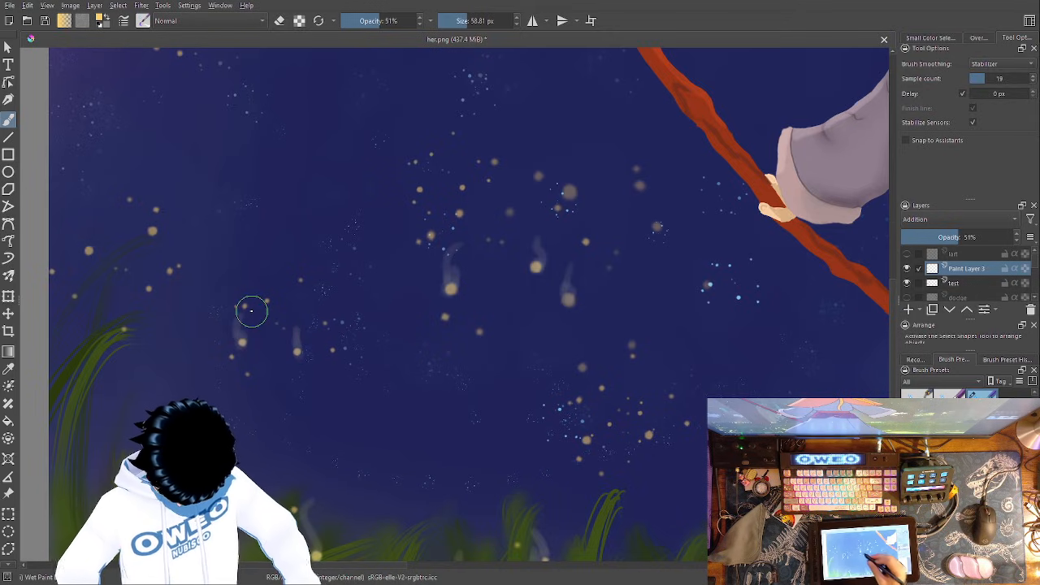
{"action": "left_click_drag", "start_coordinate": [586, 372], "coordinate": [877, 464]}
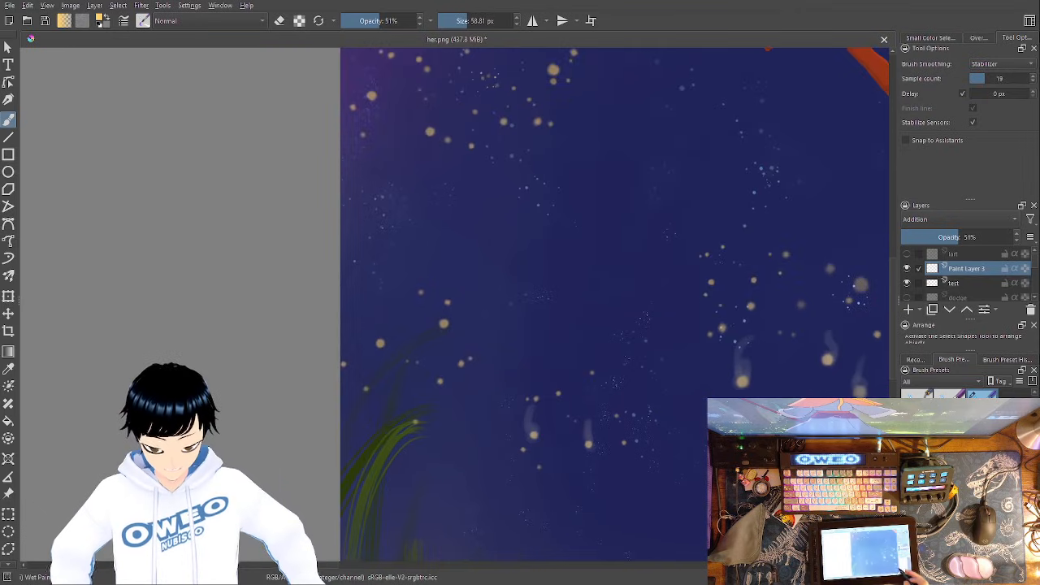
{"action": "left_click_drag", "start_coordinate": [443, 317], "coordinate": [445, 302]}
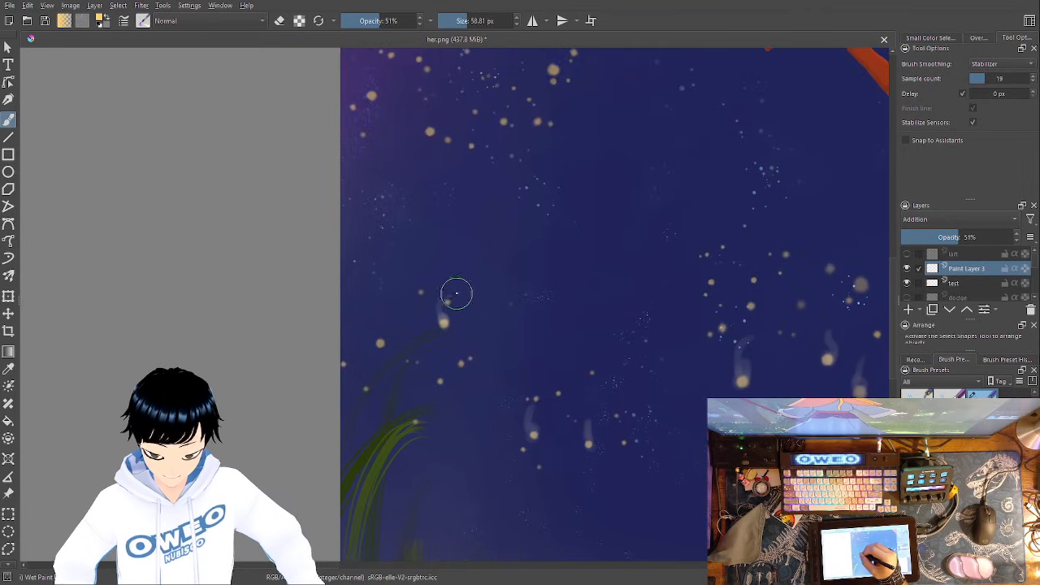
- Paint wavy upward glow trails on four large specks in the cluster left of the staff's curled head
{"action": "mouse_move", "coordinate": [583, 327]}
{"action": "left_mouse_down"}
{"action": "mouse_move", "coordinate": [602, 479]}
{"action": "mouse_move", "coordinate": [594, 570]}
{"action": "left_mouse_up"}
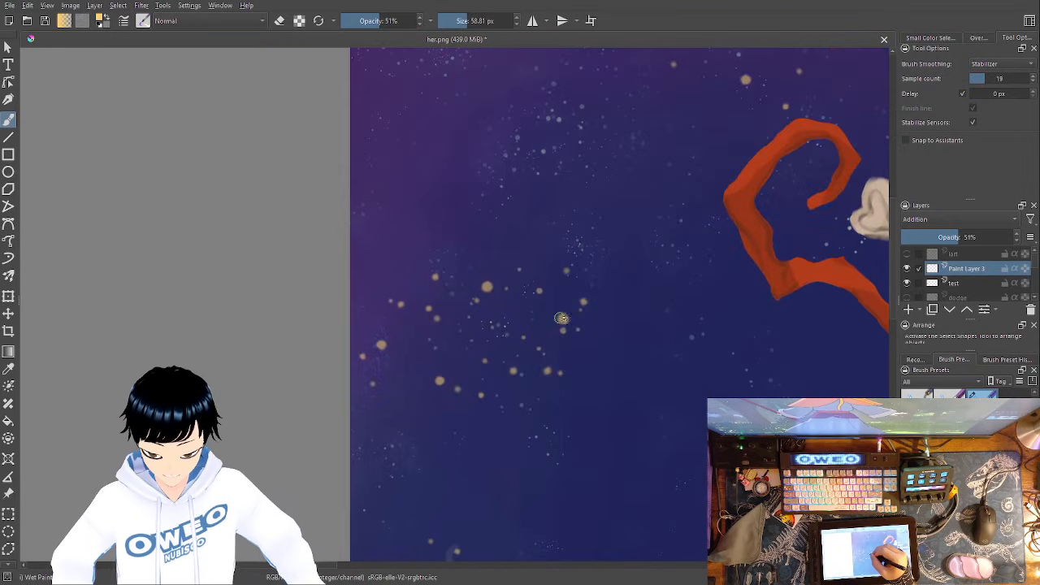
{"action": "left_click_drag", "start_coordinate": [563, 315], "coordinate": [562, 292]}
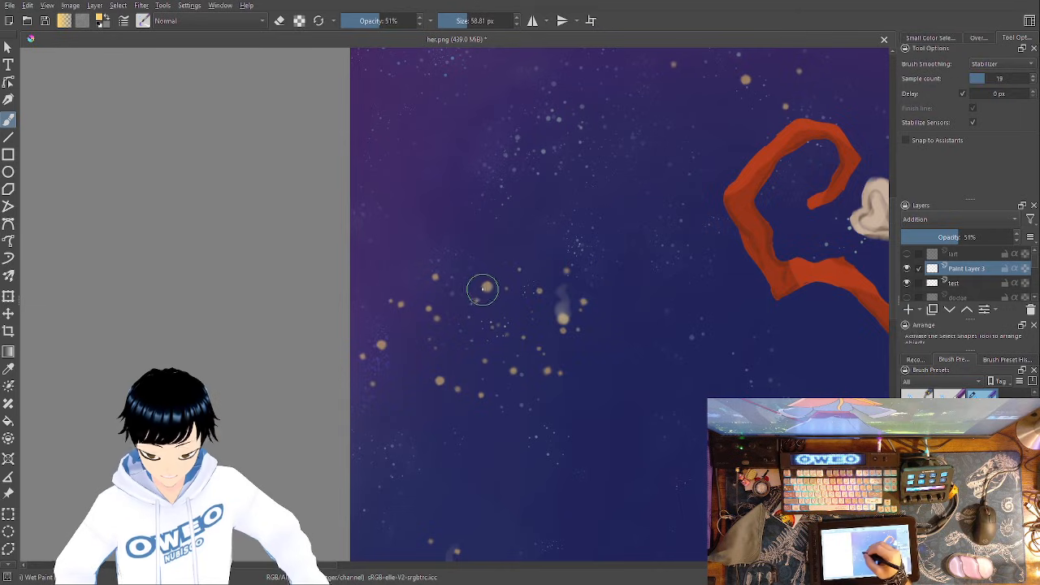
{"action": "left_click_drag", "start_coordinate": [481, 272], "coordinate": [503, 234]}
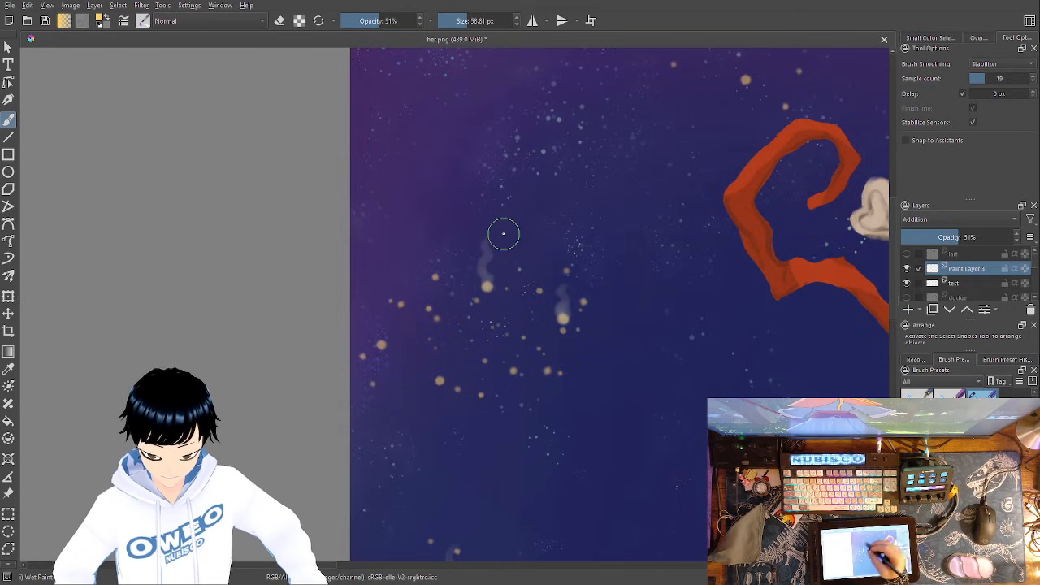
{"action": "left_click_drag", "start_coordinate": [381, 345], "coordinate": [379, 304]}
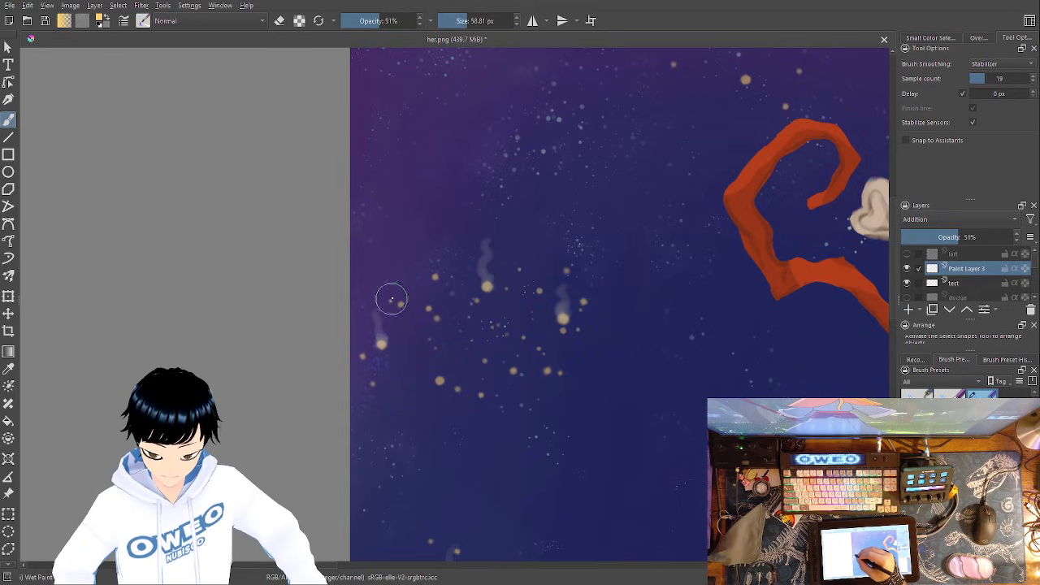
{"action": "left_click_drag", "start_coordinate": [439, 374], "coordinate": [432, 344]}
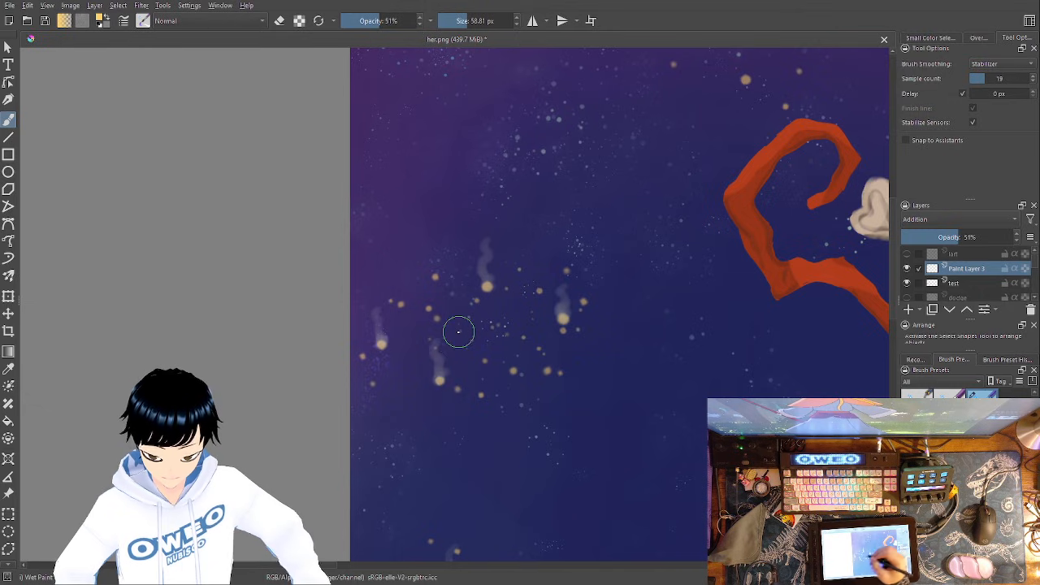
- Paint upward glow trails on the larger golden specks in the sky above the staff's curled head
{"action": "left_click_drag", "start_coordinate": [615, 397], "coordinate": [564, 544]}
{"action": "left_click_drag", "start_coordinate": [611, 328], "coordinate": [557, 386]}
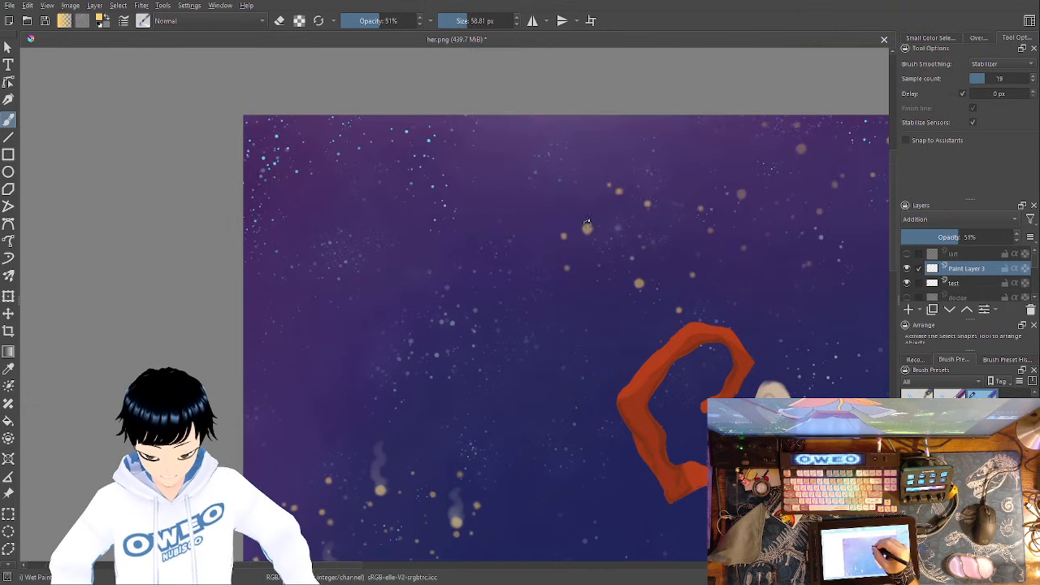
{"action": "left_click_drag", "start_coordinate": [588, 228], "coordinate": [588, 197]}
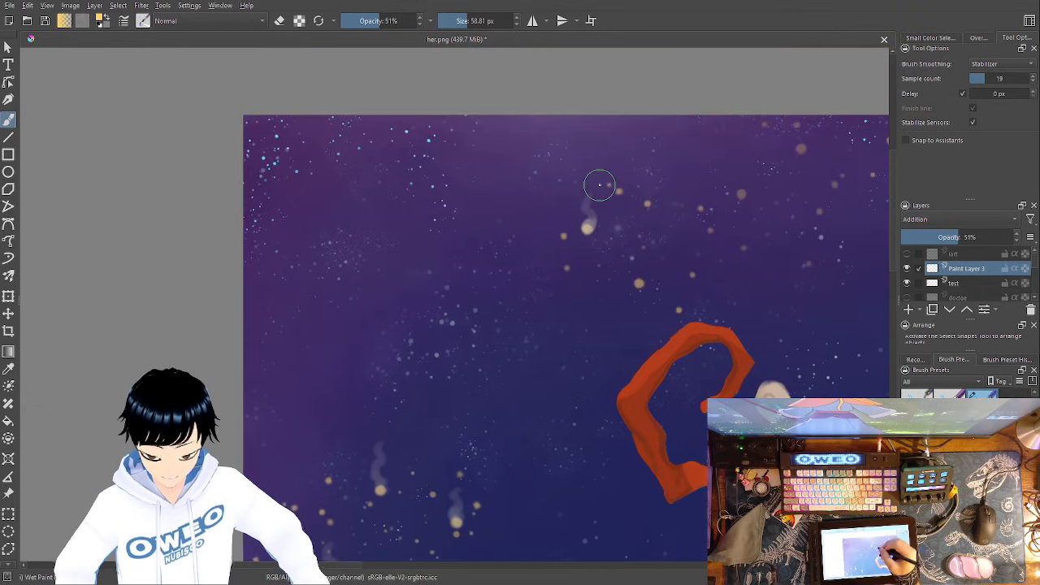
{"action": "left_click_drag", "start_coordinate": [639, 285], "coordinate": [645, 239]}
{"action": "left_click_drag", "start_coordinate": [651, 367], "coordinate": [438, 485]}
{"action": "left_click_drag", "start_coordinate": [529, 309], "coordinate": [526, 278]}
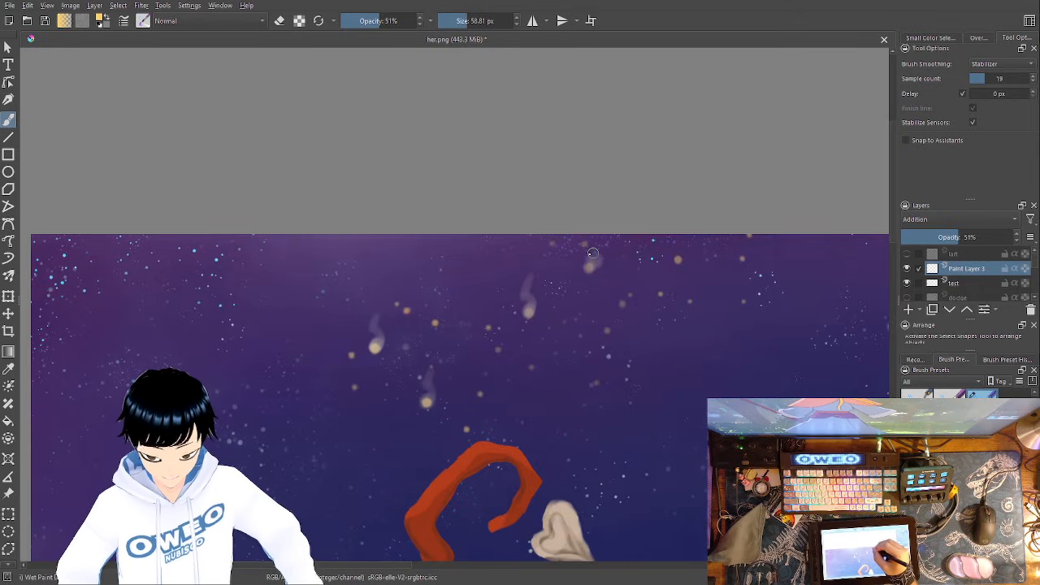
{"action": "left_click_drag", "start_coordinate": [677, 259], "coordinate": [675, 237]}
{"action": "mouse_move", "coordinate": [662, 314]}
{"action": "left_mouse_down"}
{"action": "mouse_move", "coordinate": [578, 300]}
{"action": "mouse_move", "coordinate": [513, 230]}
{"action": "left_mouse_up"}
{"action": "mouse_move", "coordinate": [436, 179]}
{"action": "left_mouse_down"}
{"action": "mouse_move", "coordinate": [395, 135]}
{"action": "mouse_move", "coordinate": [348, 115]}
{"action": "left_mouse_up"}
{"action": "left_click_drag", "start_coordinate": [197, 176], "coordinate": [203, 154]}
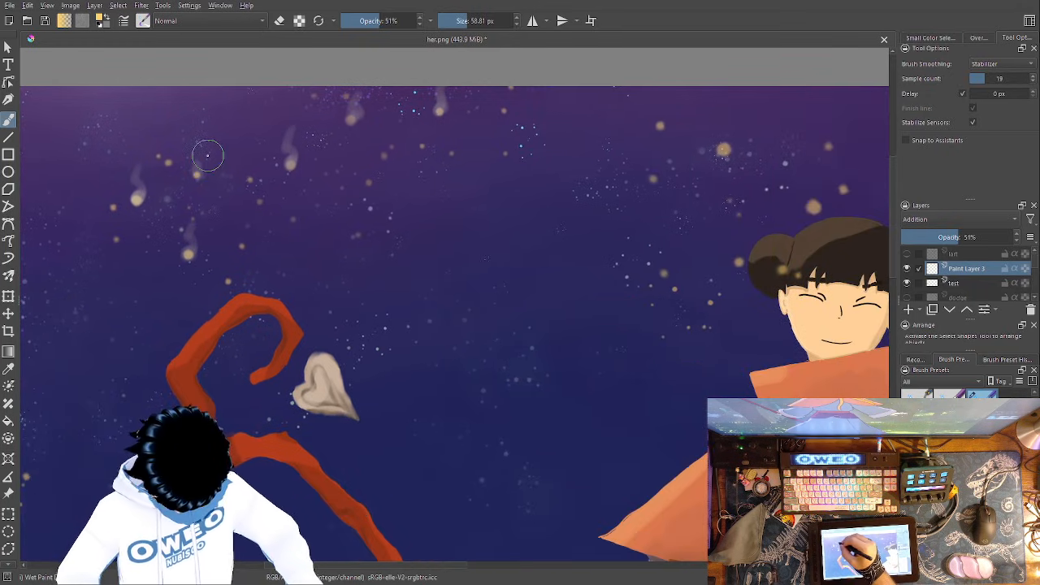
- Add rising glow trails to four golden specks in the sky between the staff and the character's head
{"action": "left_click_drag", "start_coordinate": [514, 355], "coordinate": [307, 417]}
{"action": "left_click_drag", "start_coordinate": [517, 212], "coordinate": [522, 168]}
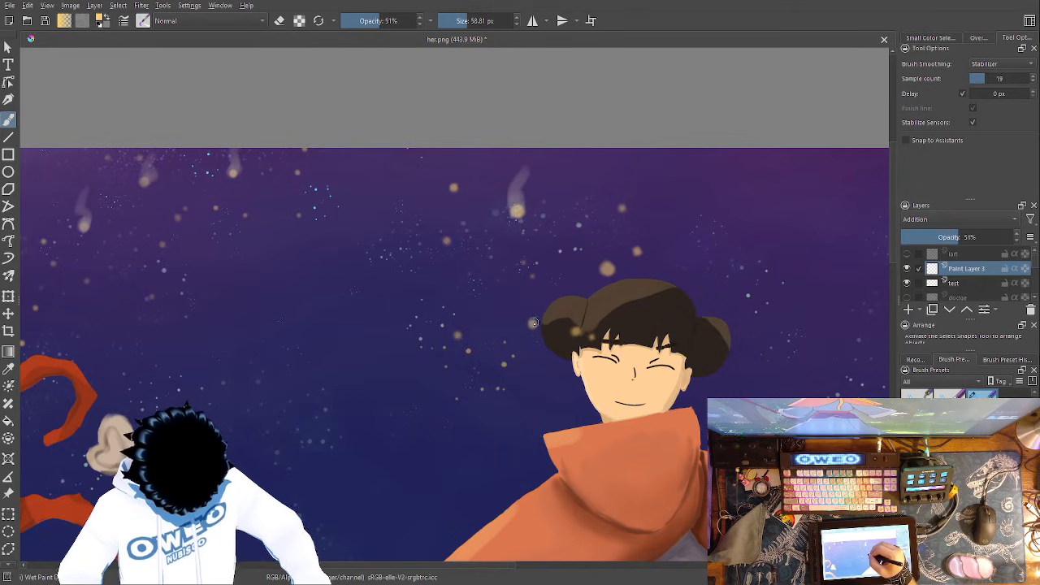
{"action": "left_click_drag", "start_coordinate": [530, 312], "coordinate": [526, 291]}
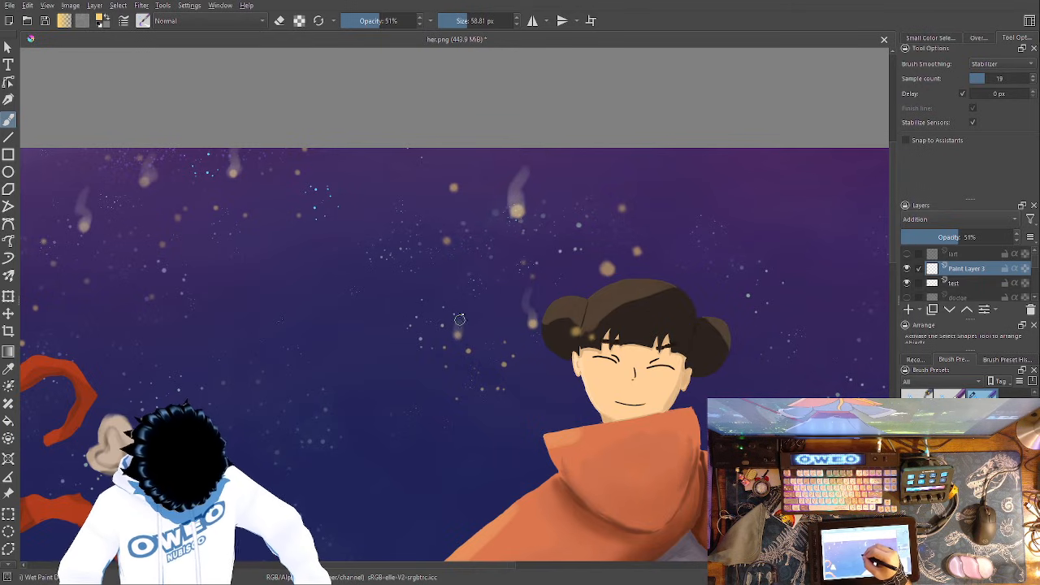
{"action": "left_click_drag", "start_coordinate": [446, 240], "coordinate": [447, 227]}
{"action": "left_click_drag", "start_coordinate": [455, 187], "coordinate": [456, 150]}
- Paint glow trails on the speck over the hair bun and the large speck just above the character's head
{"action": "left_click_drag", "start_coordinate": [707, 344], "coordinate": [427, 263]}
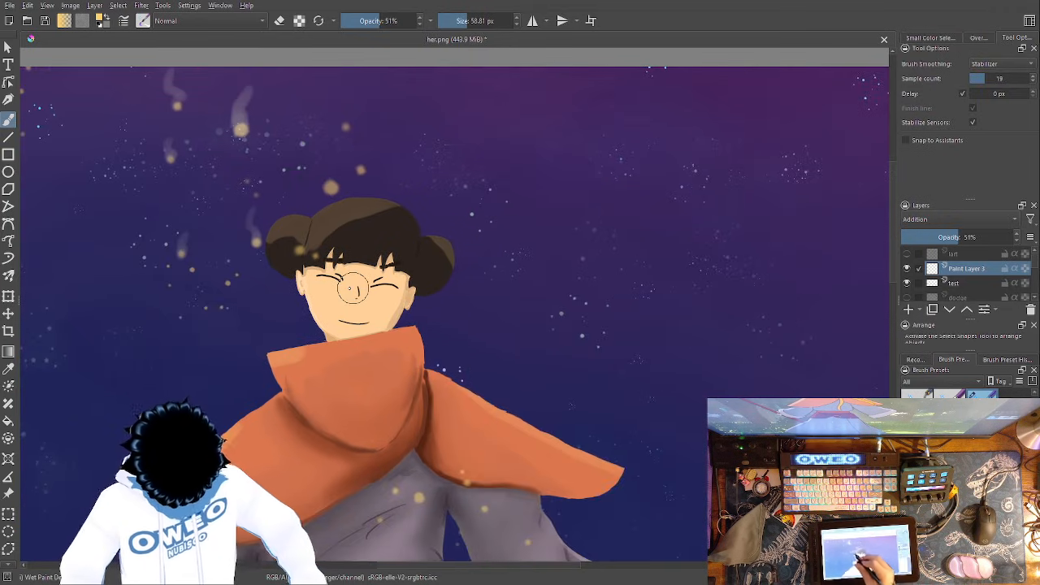
{"action": "left_click_drag", "start_coordinate": [517, 405], "coordinate": [472, 378]}
{"action": "left_click_drag", "start_coordinate": [256, 224], "coordinate": [255, 193]}
{"action": "mouse_move", "coordinate": [288, 161]}
{"action": "left_mouse_down"}
{"action": "mouse_move", "coordinate": [274, 104]}
{"action": "mouse_move", "coordinate": [285, 86]}
{"action": "left_mouse_up"}
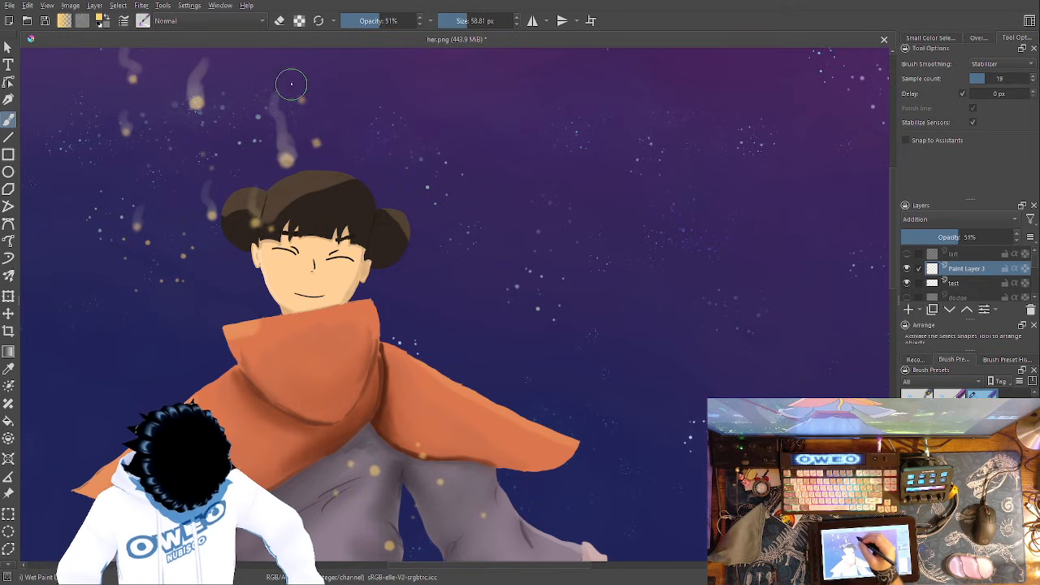
- Paint wavy upward glow trails on the largest specks in the upper part of the sky cluster beyond the outstretched hand
{"action": "left_click_drag", "start_coordinate": [591, 365], "coordinate": [219, 293]}
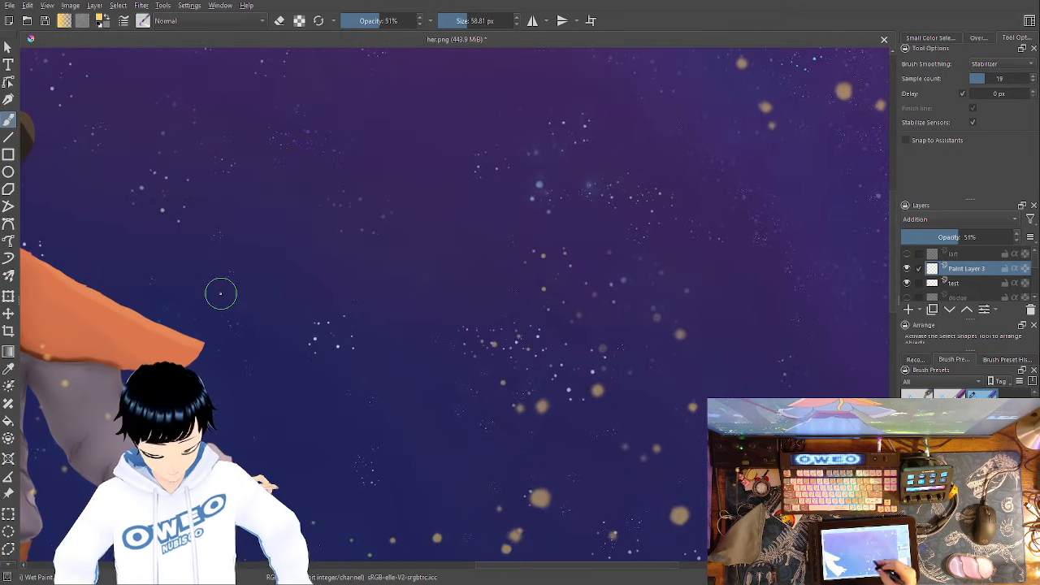
{"action": "left_click_drag", "start_coordinate": [546, 491], "coordinate": [536, 451]}
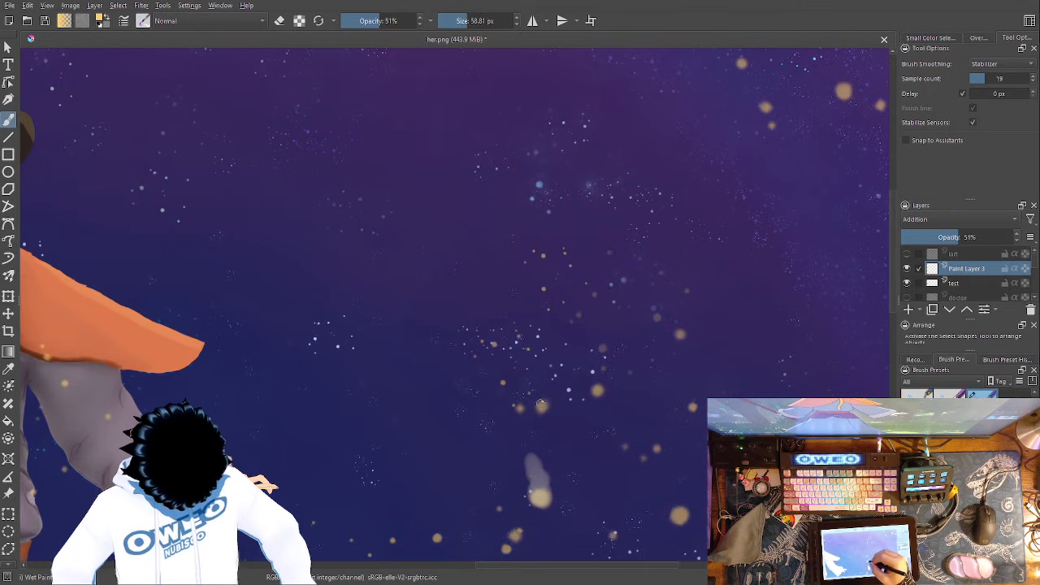
{"action": "left_click_drag", "start_coordinate": [536, 395], "coordinate": [529, 363]}
{"action": "left_click_drag", "start_coordinate": [600, 389], "coordinate": [581, 343]}
{"action": "mouse_move", "coordinate": [673, 512]}
{"action": "left_mouse_down"}
{"action": "mouse_move", "coordinate": [666, 481]}
{"action": "mouse_move", "coordinate": [689, 517]}
{"action": "mouse_move", "coordinate": [664, 474]}
{"action": "mouse_move", "coordinate": [676, 450]}
{"action": "mouse_move", "coordinate": [667, 422]}
{"action": "mouse_move", "coordinate": [625, 439]}
{"action": "mouse_move", "coordinate": [469, 335]}
{"action": "mouse_move", "coordinate": [448, 290]}
{"action": "left_mouse_up"}
{"action": "mouse_move", "coordinate": [542, 318]}
{"action": "left_mouse_down"}
{"action": "mouse_move", "coordinate": [542, 284]}
{"action": "mouse_move", "coordinate": [569, 272]}
{"action": "mouse_move", "coordinate": [558, 292]}
{"action": "mouse_move", "coordinate": [553, 233]}
{"action": "left_mouse_up"}
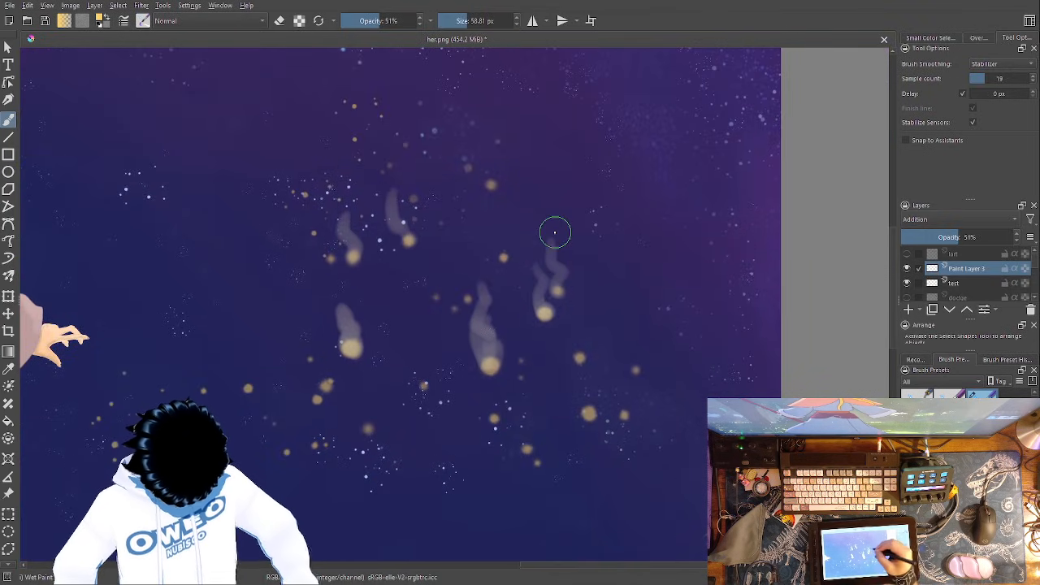
- Add rising glow trails to the lower specks of the cluster beyond the hand, including the close pair nearest the fingers
{"action": "left_click_drag", "start_coordinate": [591, 407], "coordinate": [578, 332]}
{"action": "left_click_drag", "start_coordinate": [623, 417], "coordinate": [655, 346]}
{"action": "left_click_drag", "start_coordinate": [494, 418], "coordinate": [491, 400]}
{"action": "mouse_move", "coordinate": [525, 448]}
{"action": "left_mouse_down"}
{"action": "mouse_move", "coordinate": [527, 432]}
{"action": "mouse_move", "coordinate": [541, 456]}
{"action": "left_mouse_up"}
{"action": "mouse_move", "coordinate": [318, 398]}
{"action": "left_mouse_down"}
{"action": "mouse_move", "coordinate": [326, 380]}
{"action": "mouse_move", "coordinate": [304, 346]}
{"action": "mouse_move", "coordinate": [307, 321]}
{"action": "left_mouse_up"}
{"action": "left_click_drag", "start_coordinate": [317, 391], "coordinate": [307, 319]}
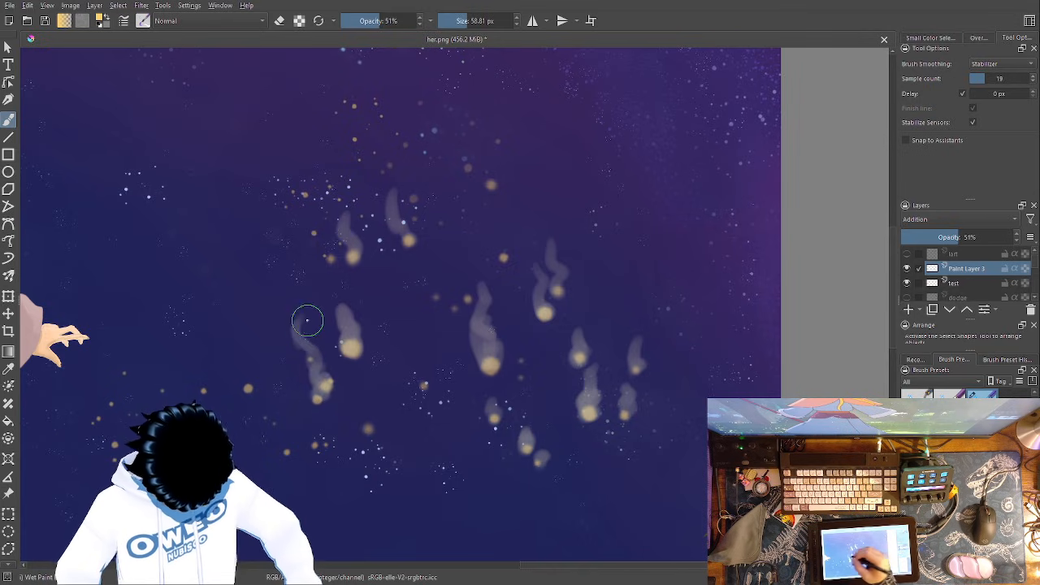
- Paint short glow trails on three smaller specks in the sky between the outstretched hand and the large cluster
{"action": "left_click_drag", "start_coordinate": [504, 315], "coordinate": [657, 169]}
{"action": "left_click_drag", "start_coordinate": [522, 280], "coordinate": [526, 255]}
{"action": "mouse_move", "coordinate": [402, 240]}
{"action": "left_mouse_down"}
{"action": "mouse_move", "coordinate": [383, 213]}
{"action": "mouse_move", "coordinate": [403, 231]}
{"action": "mouse_move", "coordinate": [409, 213]}
{"action": "left_mouse_up"}
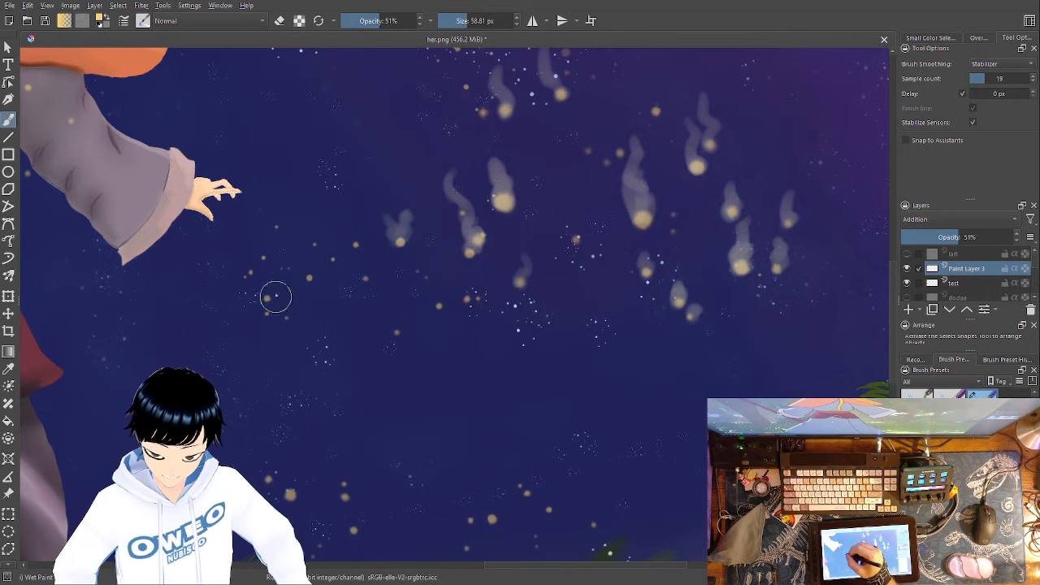
{"action": "left_click_drag", "start_coordinate": [309, 278], "coordinate": [311, 262]}
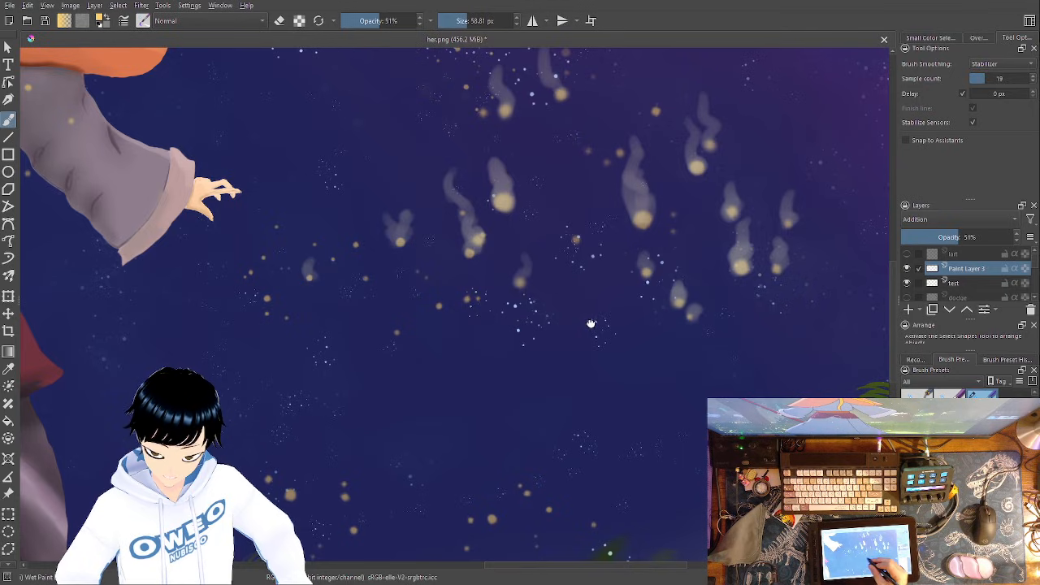
- Paint upward glow trails on the golden specks above and on the grass tips beside the skirt
{"action": "left_click_drag", "start_coordinate": [580, 325], "coordinate": [724, 251]}
{"action": "left_click_drag", "start_coordinate": [435, 424], "coordinate": [430, 393]}
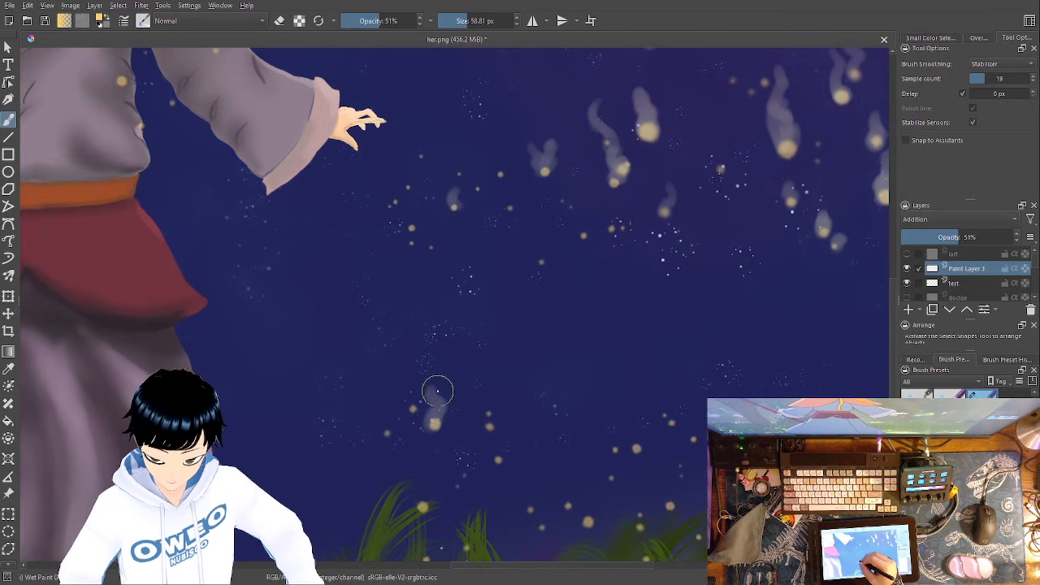
{"action": "left_click_drag", "start_coordinate": [423, 508], "coordinate": [413, 467]}
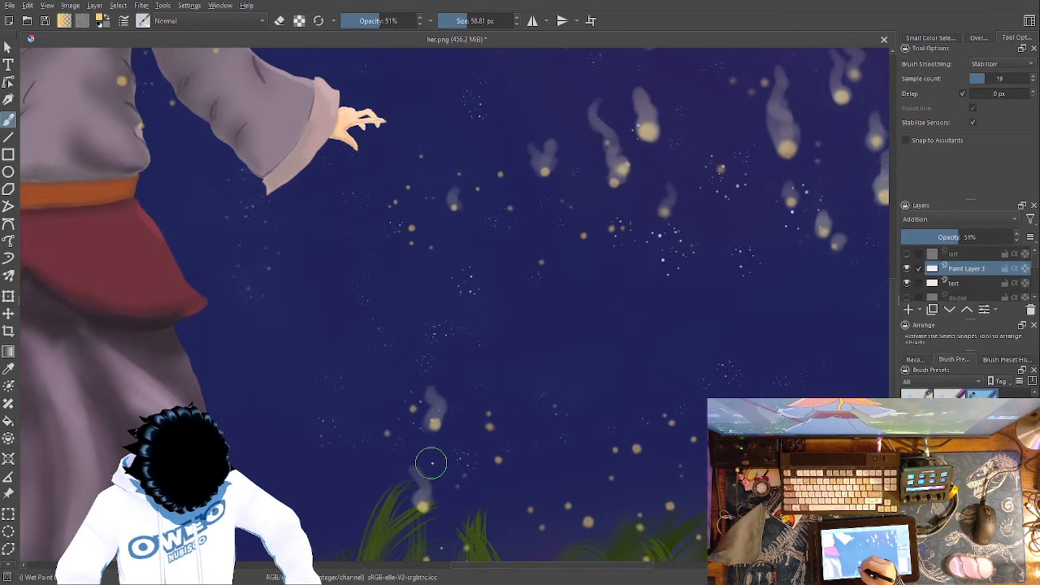
{"action": "left_click_drag", "start_coordinate": [542, 362], "coordinate": [619, 216]}
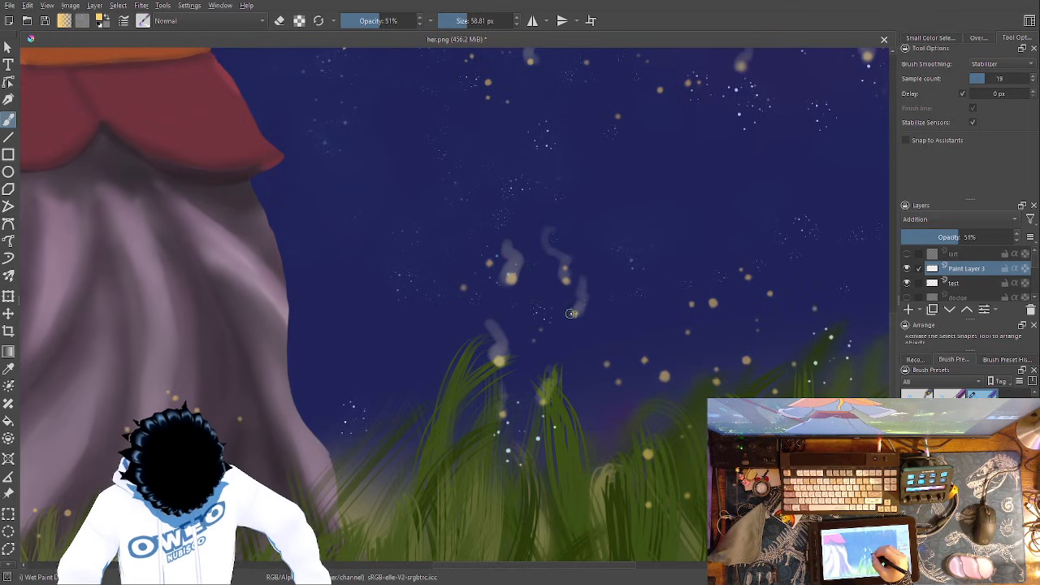
- Add rising glow trails to the specks in and above the grass farther out from the skirt
{"action": "mouse_move", "coordinate": [720, 433]}
{"action": "left_mouse_down"}
{"action": "mouse_move", "coordinate": [545, 420]}
{"action": "mouse_move", "coordinate": [496, 387]}
{"action": "left_mouse_up"}
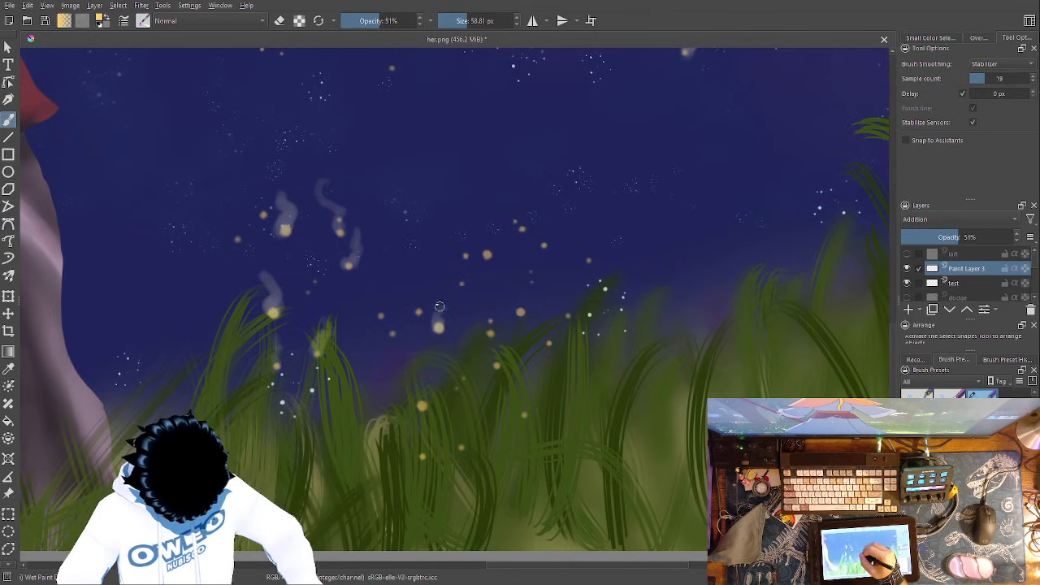
{"action": "left_click_drag", "start_coordinate": [420, 309], "coordinate": [417, 291]}
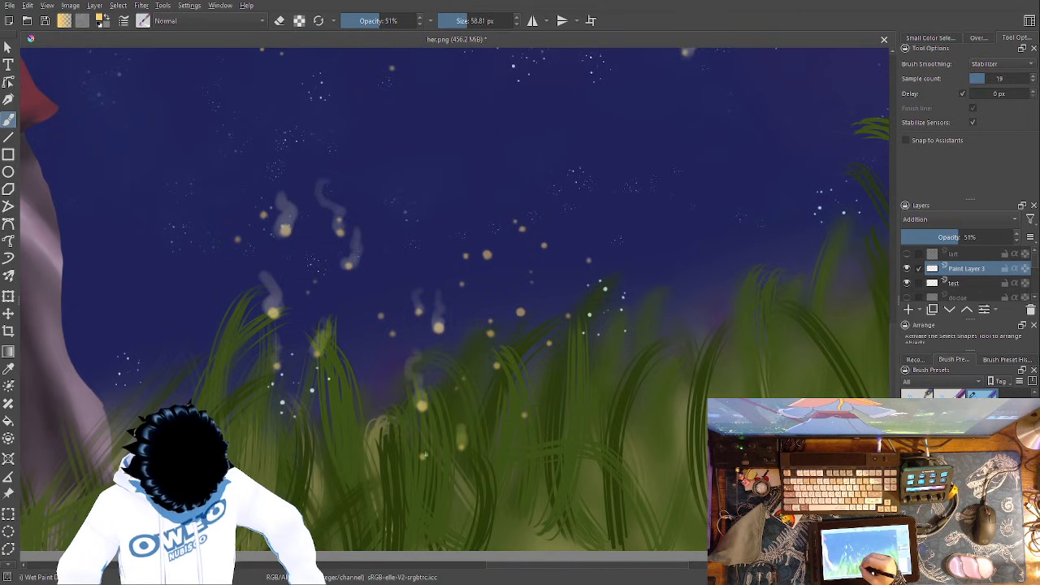
{"action": "left_click_drag", "start_coordinate": [523, 303], "coordinate": [527, 281]}
{"action": "left_click_drag", "start_coordinate": [481, 244], "coordinate": [494, 204]}
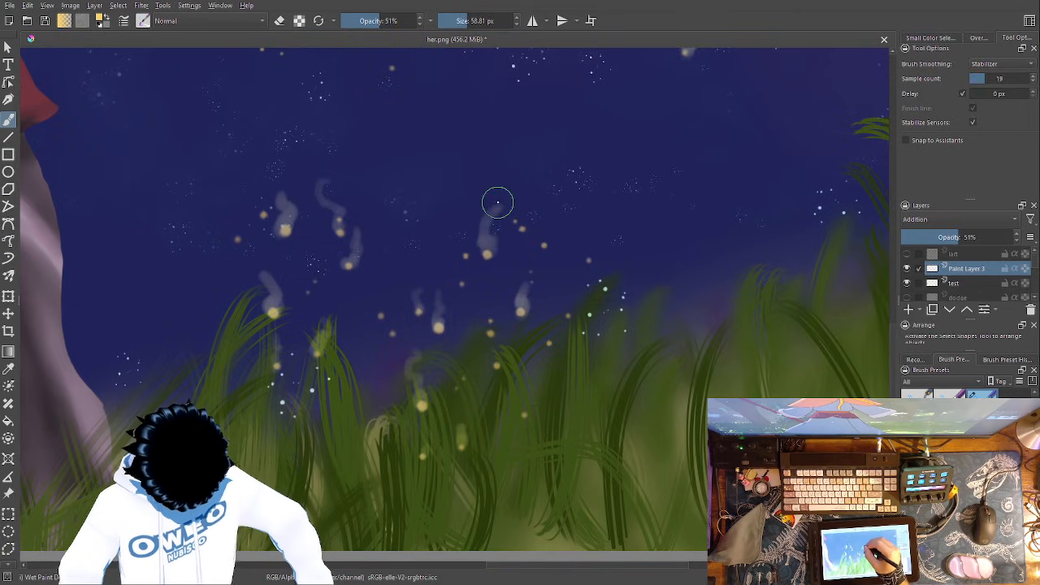
{"action": "left_click_drag", "start_coordinate": [461, 243], "coordinate": [471, 203]}
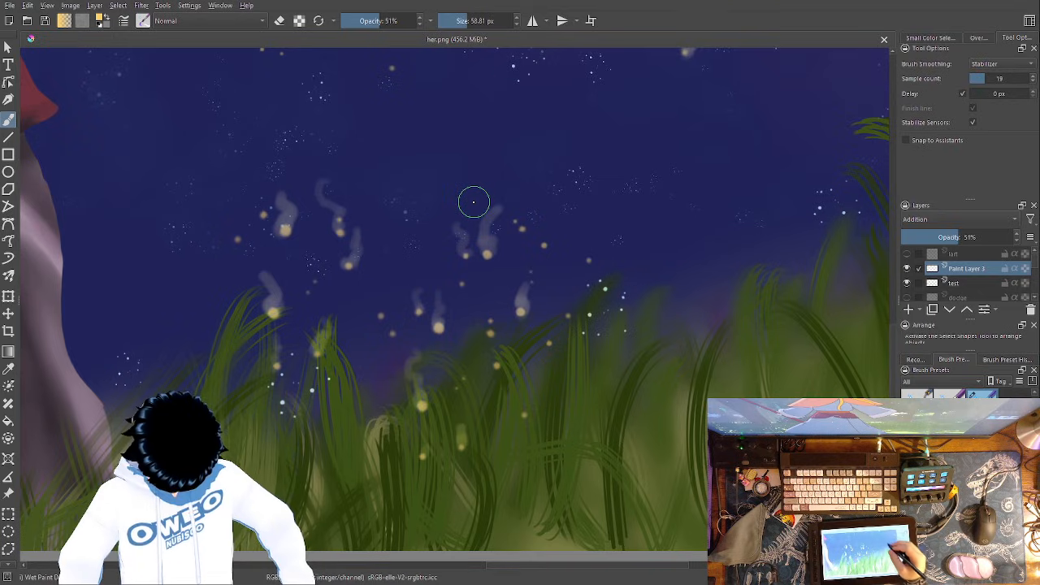
- Paint glow trails on the remaining bare larger specks in the middle and upper part of the sky cluster beyond the hand
{"action": "mouse_move", "coordinate": [551, 402]}
{"action": "left_mouse_down"}
{"action": "mouse_move", "coordinate": [163, 508]}
{"action": "mouse_move", "coordinate": [174, 580]}
{"action": "left_mouse_up"}
{"action": "left_click_drag", "start_coordinate": [479, 256], "coordinate": [660, 497]}
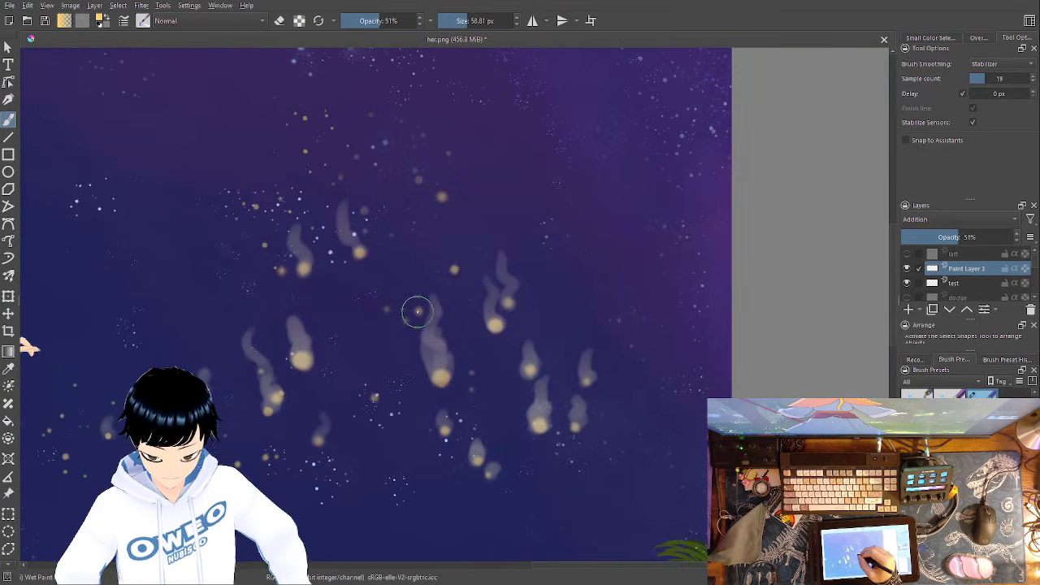
{"action": "left_click_drag", "start_coordinate": [438, 195], "coordinate": [437, 152]}
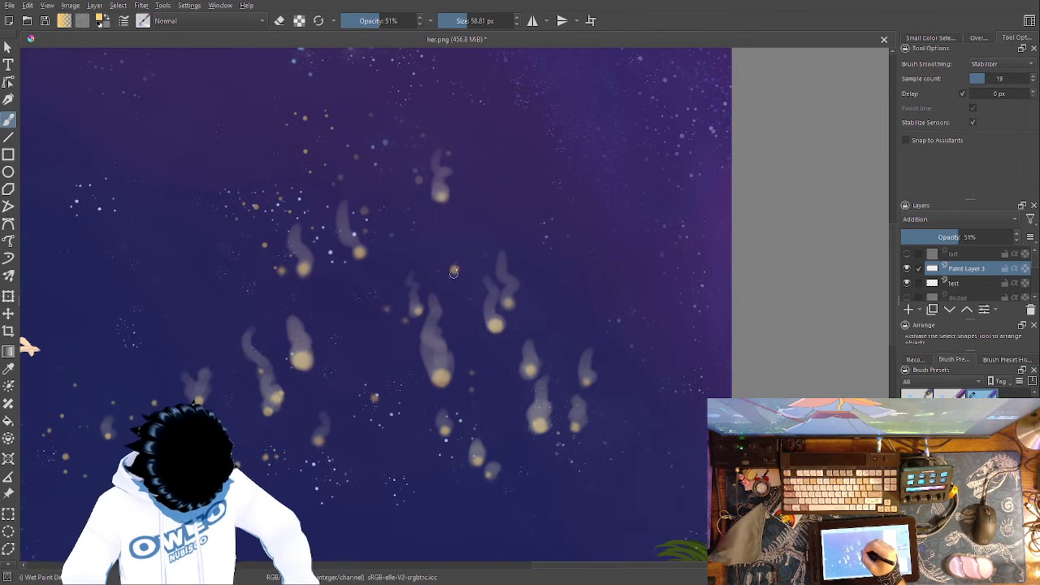
{"action": "left_click_drag", "start_coordinate": [452, 252], "coordinate": [451, 223]}
- Paint soft upward glow trails on the large golden specks near the canvas's upper-right corner
{"action": "mouse_move", "coordinate": [591, 346]}
{"action": "left_mouse_down"}
{"action": "mouse_move", "coordinate": [613, 363]}
{"action": "mouse_move", "coordinate": [719, 352]}
{"action": "left_mouse_up"}
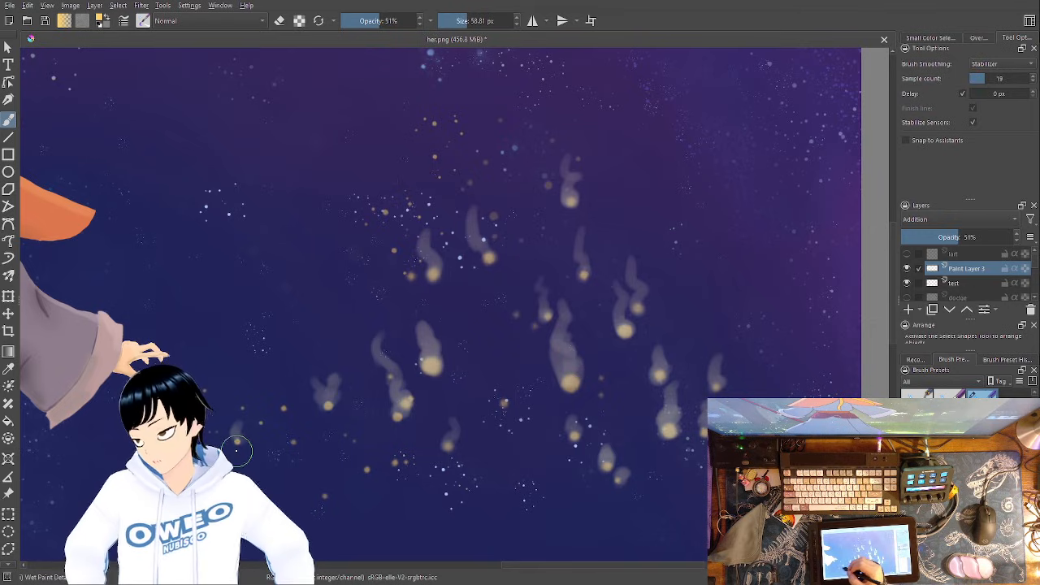
{"action": "left_click_drag", "start_coordinate": [520, 285], "coordinate": [635, 500]}
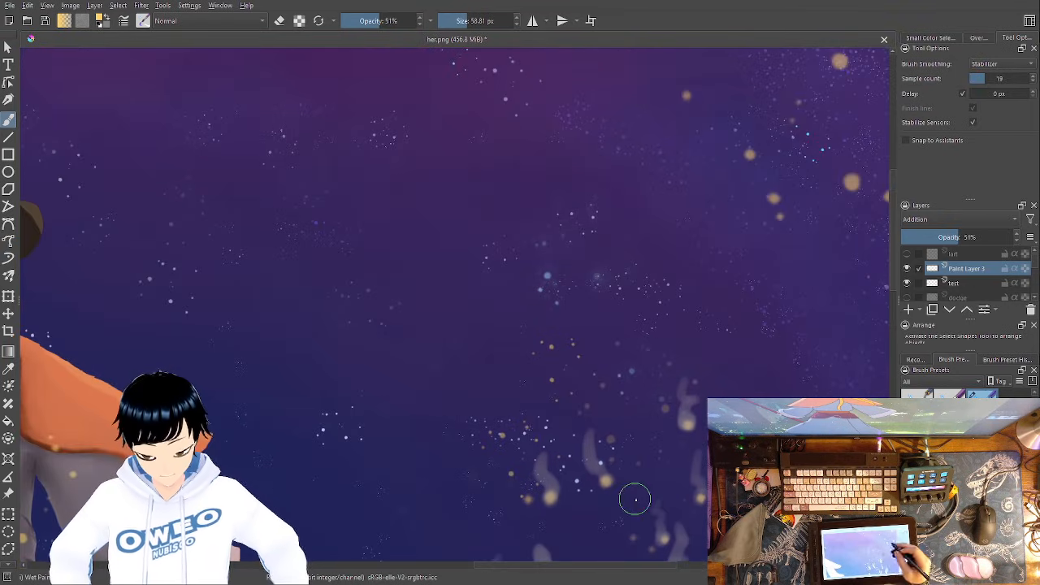
{"action": "left_click_drag", "start_coordinate": [649, 303], "coordinate": [269, 480]}
{"action": "left_click_drag", "start_coordinate": [472, 357], "coordinate": [474, 279]}
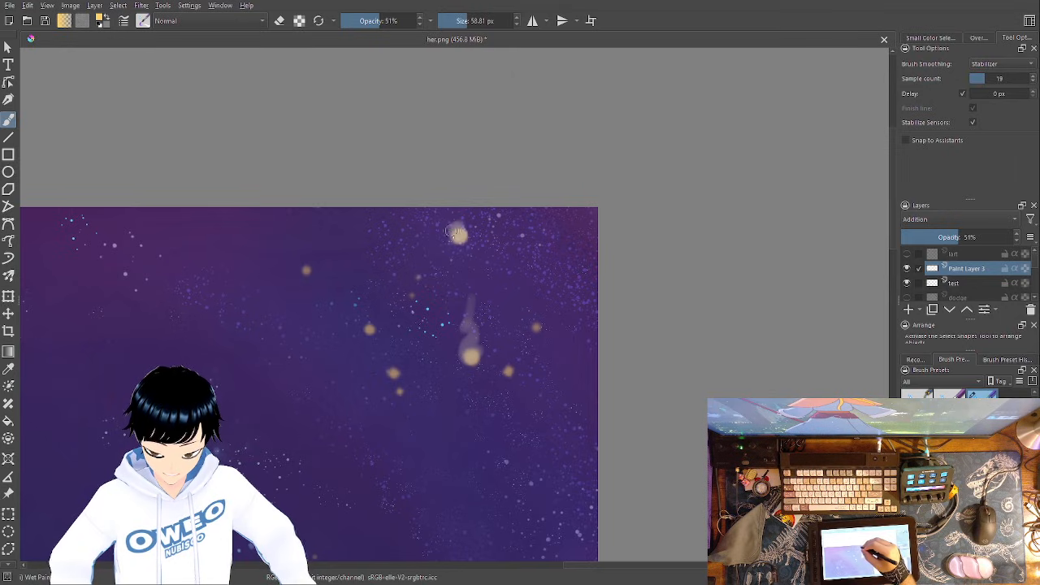
{"action": "left_click_drag", "start_coordinate": [535, 327], "coordinate": [529, 288]}
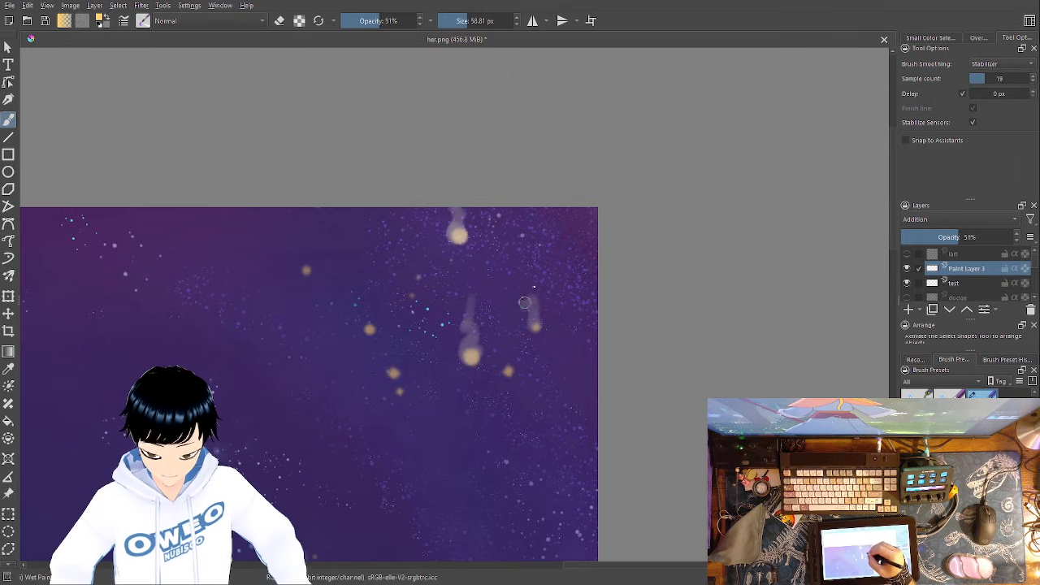
{"action": "mouse_move", "coordinate": [511, 368]}
{"action": "left_mouse_down"}
{"action": "mouse_move", "coordinate": [497, 329]}
{"action": "mouse_move", "coordinate": [472, 325]}
{"action": "mouse_move", "coordinate": [473, 354]}
{"action": "mouse_move", "coordinate": [492, 302]}
{"action": "left_mouse_up"}
{"action": "left_click_drag", "start_coordinate": [472, 359], "coordinate": [451, 325]}
{"action": "mouse_move", "coordinate": [397, 393]}
{"action": "left_mouse_down"}
{"action": "mouse_move", "coordinate": [385, 364]}
{"action": "mouse_move", "coordinate": [398, 313]}
{"action": "left_mouse_up"}
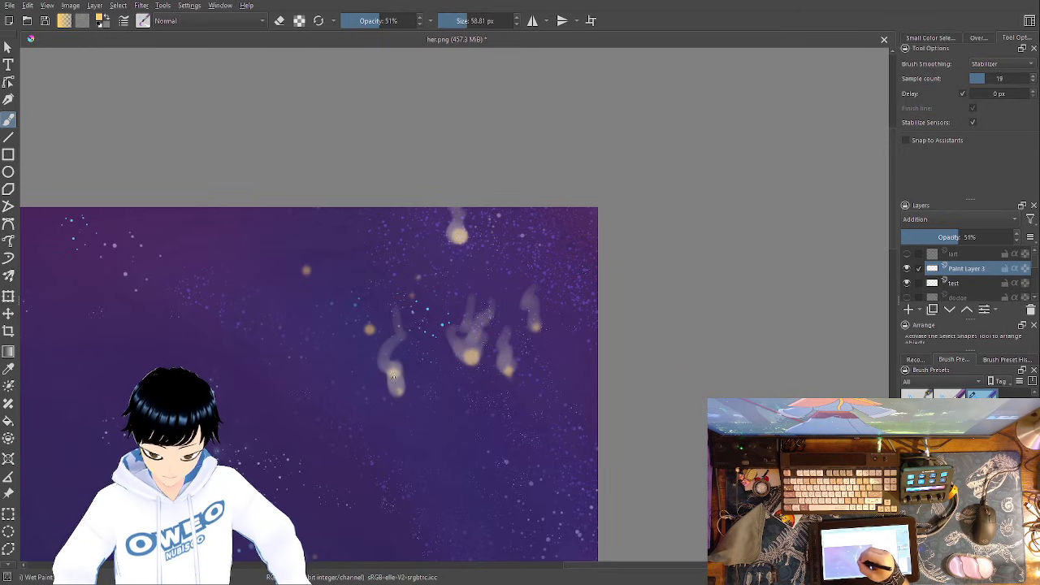
- Add short glow trails to the smaller specks in the cluster between the canvas's left edge and the staff
{"action": "mouse_move", "coordinate": [394, 372]}
{"action": "left_mouse_down"}
{"action": "mouse_move", "coordinate": [410, 338]}
{"action": "mouse_move", "coordinate": [350, 299]}
{"action": "mouse_move", "coordinate": [605, 243]}
{"action": "left_mouse_up"}
{"action": "left_click_drag", "start_coordinate": [336, 369], "coordinate": [813, 341]}
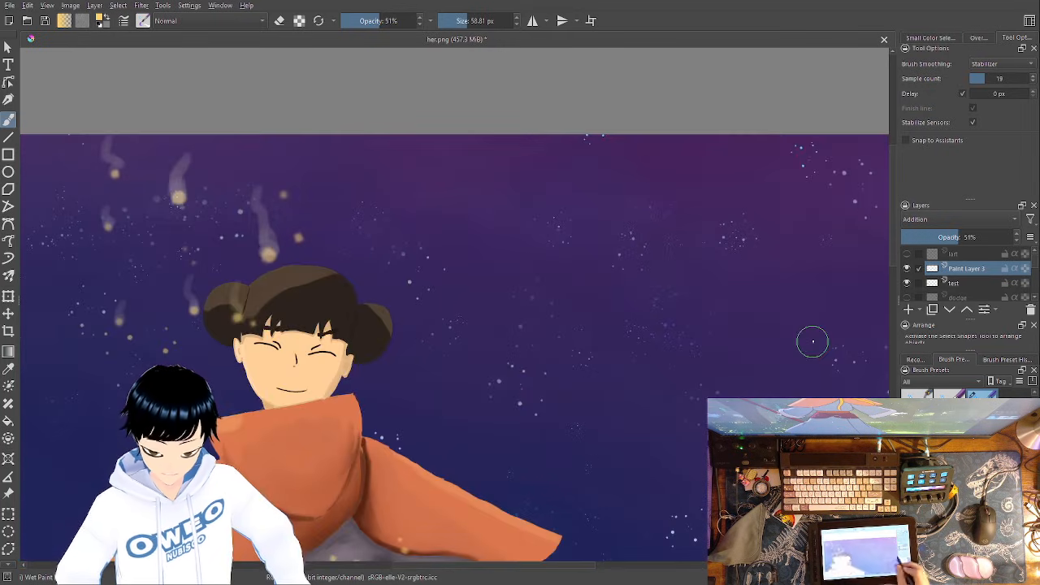
{"action": "left_click_drag", "start_coordinate": [399, 376], "coordinate": [691, 393]}
{"action": "left_click_drag", "start_coordinate": [457, 377], "coordinate": [767, 371]}
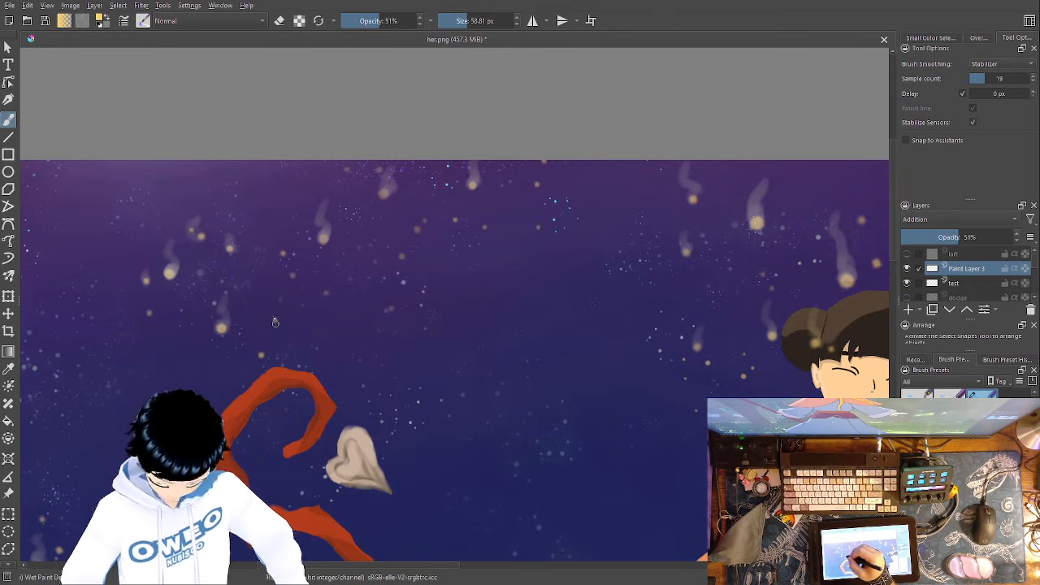
{"action": "mouse_move", "coordinate": [446, 377]}
{"action": "left_mouse_down"}
{"action": "mouse_move", "coordinate": [668, 314]}
{"action": "mouse_move", "coordinate": [830, 287]}
{"action": "left_mouse_up"}
{"action": "left_click_drag", "start_coordinate": [417, 396], "coordinate": [581, 153]}
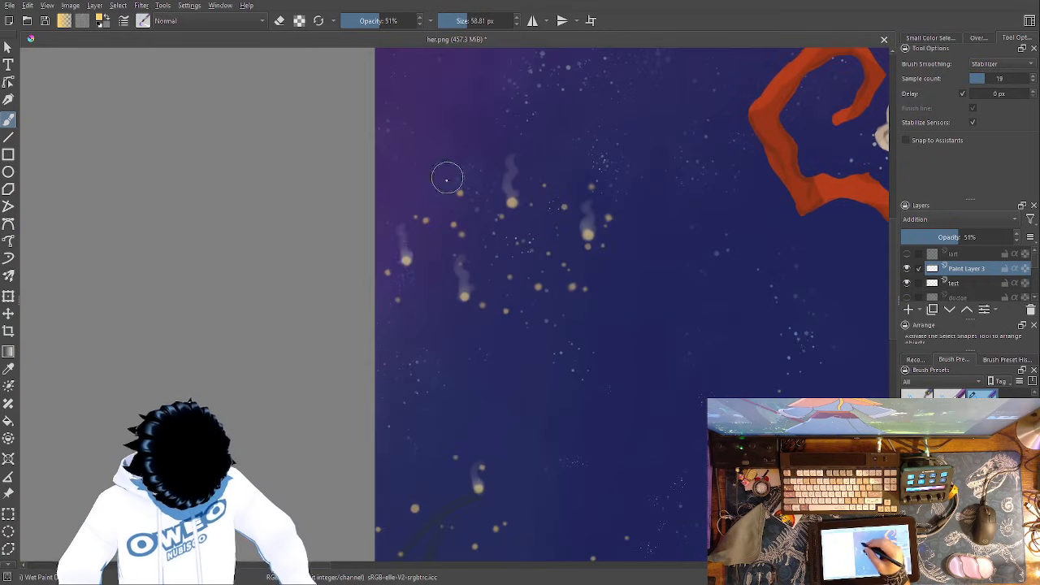
{"action": "left_click_drag", "start_coordinate": [460, 190], "coordinate": [462, 178]}
{"action": "left_click_drag", "start_coordinate": [427, 221], "coordinate": [424, 205]}
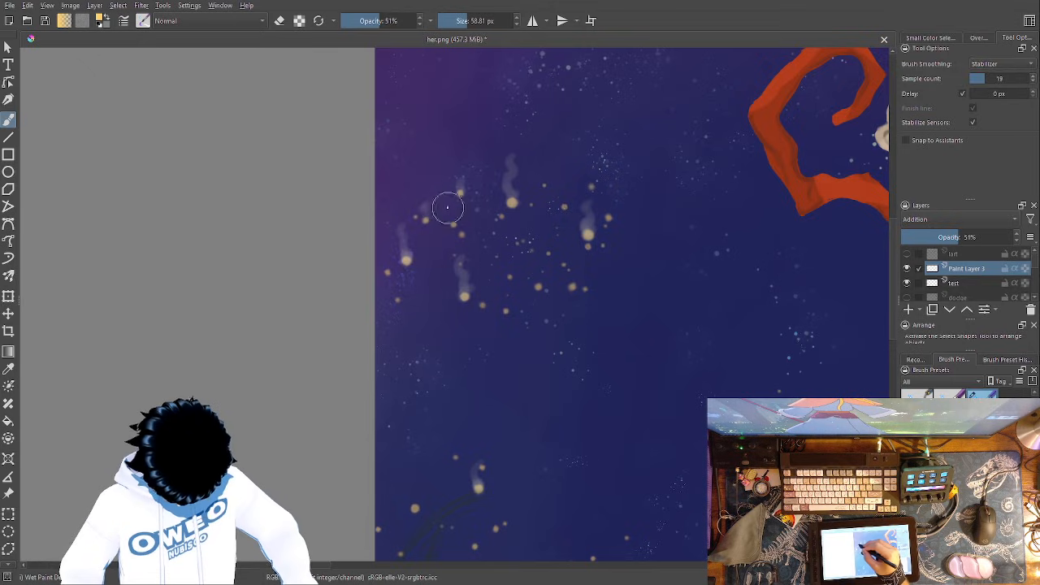
{"action": "left_click_drag", "start_coordinate": [462, 236], "coordinate": [458, 212]}
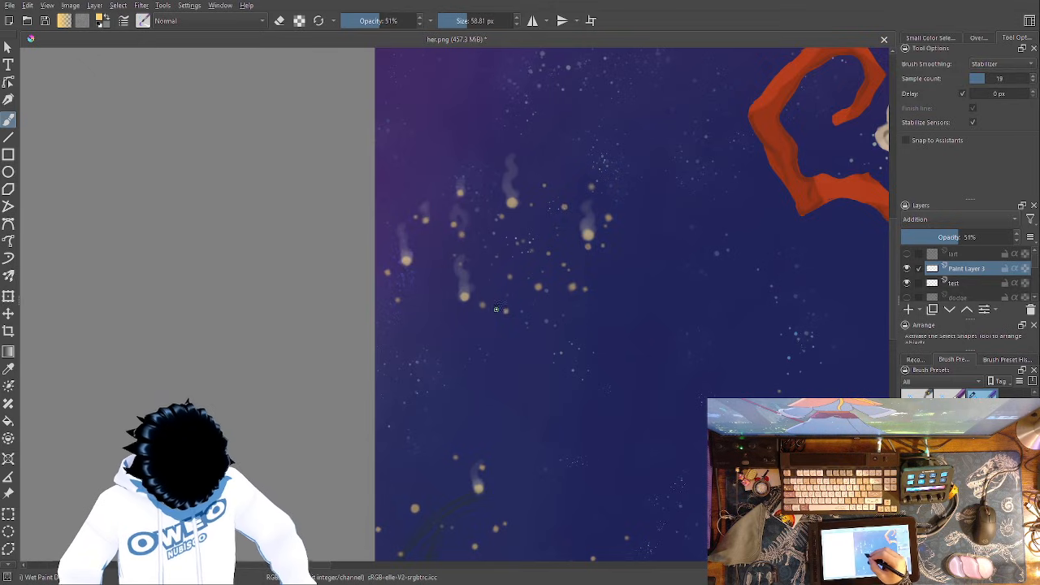
- Paint glow trails on the large speck above the left-edge grass and on the left-hand specks of the mid-sky cluster
{"action": "left_click_drag", "start_coordinate": [513, 339], "coordinate": [597, 168]}
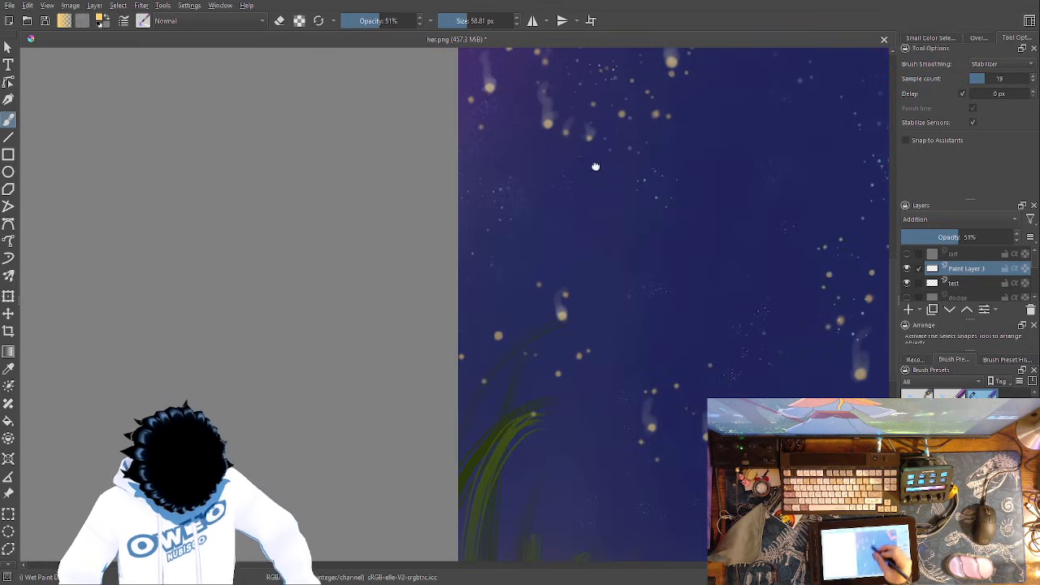
{"action": "left_click_drag", "start_coordinate": [498, 334], "coordinate": [504, 316]}
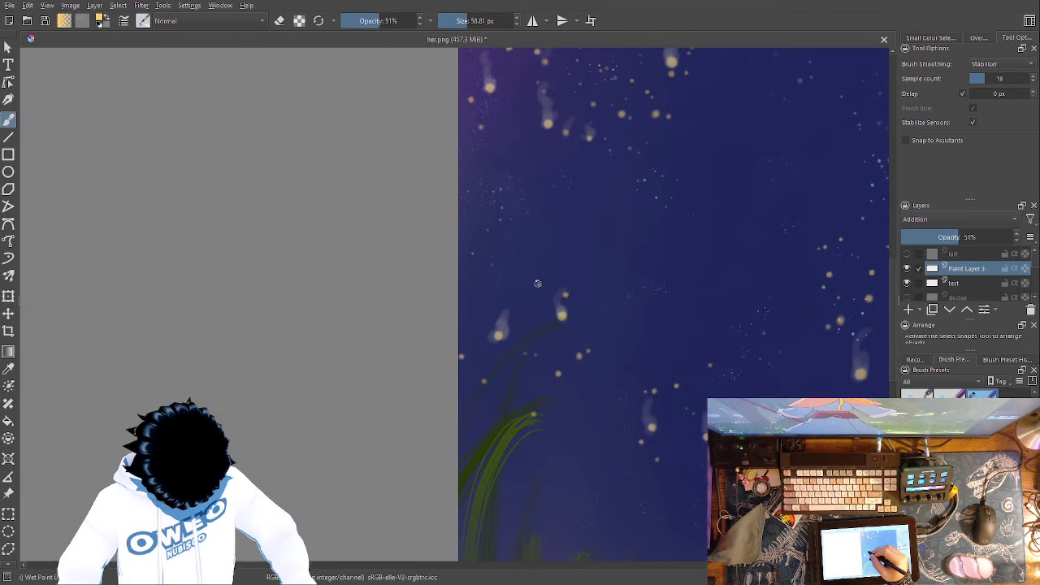
{"action": "mouse_move", "coordinate": [672, 436]}
{"action": "left_mouse_down"}
{"action": "mouse_move", "coordinate": [420, 358]}
{"action": "mouse_move", "coordinate": [358, 367]}
{"action": "left_mouse_up"}
{"action": "mouse_move", "coordinate": [521, 253]}
{"action": "left_mouse_down"}
{"action": "mouse_move", "coordinate": [518, 205]}
{"action": "mouse_move", "coordinate": [502, 195]}
{"action": "mouse_move", "coordinate": [521, 144]}
{"action": "left_mouse_up"}
{"action": "left_click_drag", "start_coordinate": [553, 202], "coordinate": [558, 174]}
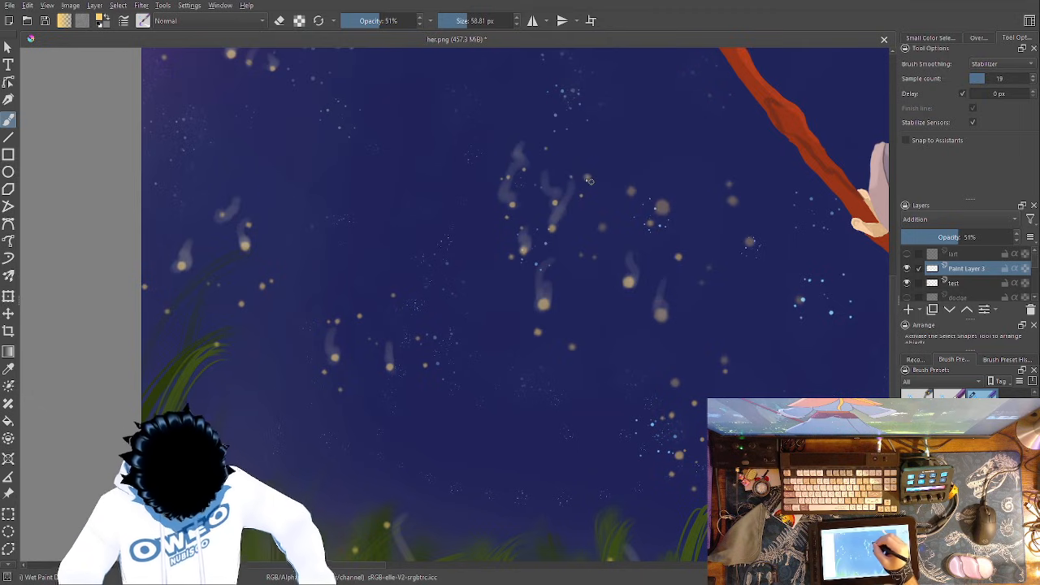
{"action": "mouse_move", "coordinate": [577, 164]}
{"action": "left_mouse_down"}
{"action": "mouse_move", "coordinate": [579, 154]}
{"action": "mouse_move", "coordinate": [564, 171]}
{"action": "mouse_move", "coordinate": [566, 154]}
{"action": "left_mouse_up"}
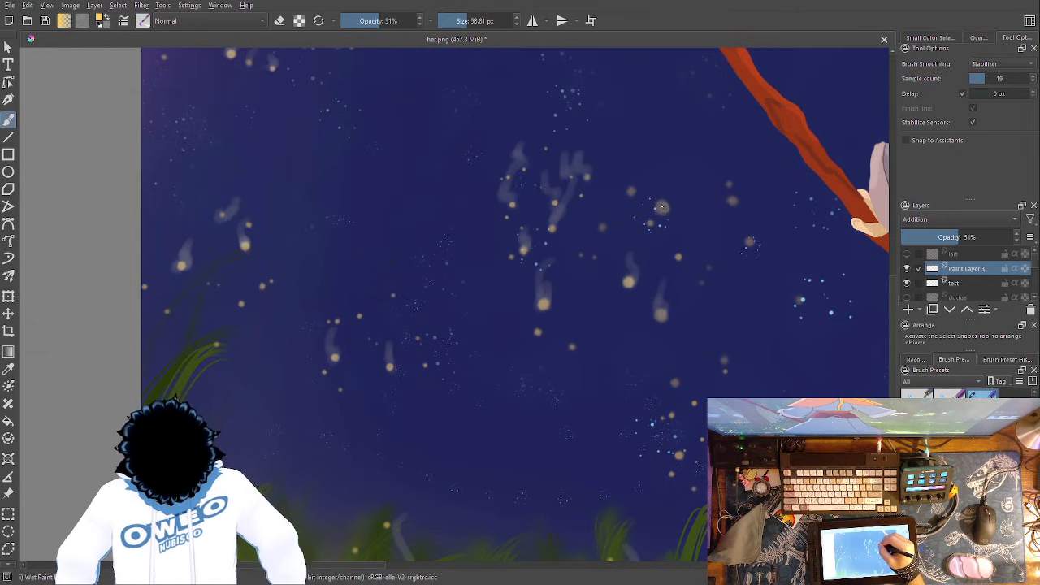
- Add rising glow trails to the specks between the mid-sky cluster and the hand holding the staff
{"action": "mouse_move", "coordinate": [662, 207]}
{"action": "left_mouse_down"}
{"action": "mouse_move", "coordinate": [664, 153]}
{"action": "mouse_move", "coordinate": [660, 180]}
{"action": "mouse_move", "coordinate": [676, 155]}
{"action": "mouse_move", "coordinate": [668, 165]}
{"action": "mouse_move", "coordinate": [671, 120]}
{"action": "left_mouse_up"}
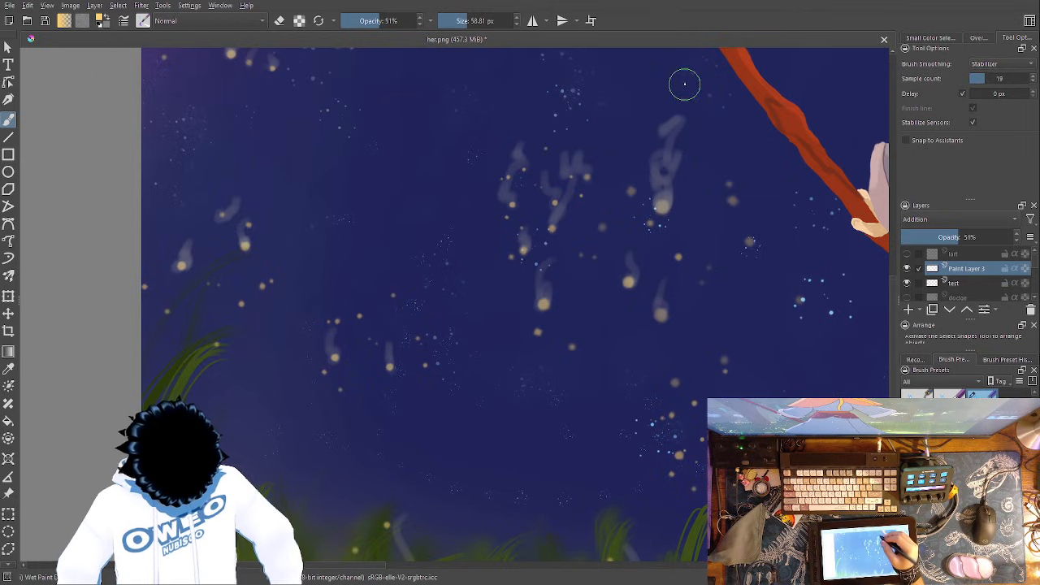
{"action": "left_click_drag", "start_coordinate": [631, 191], "coordinate": [634, 154]}
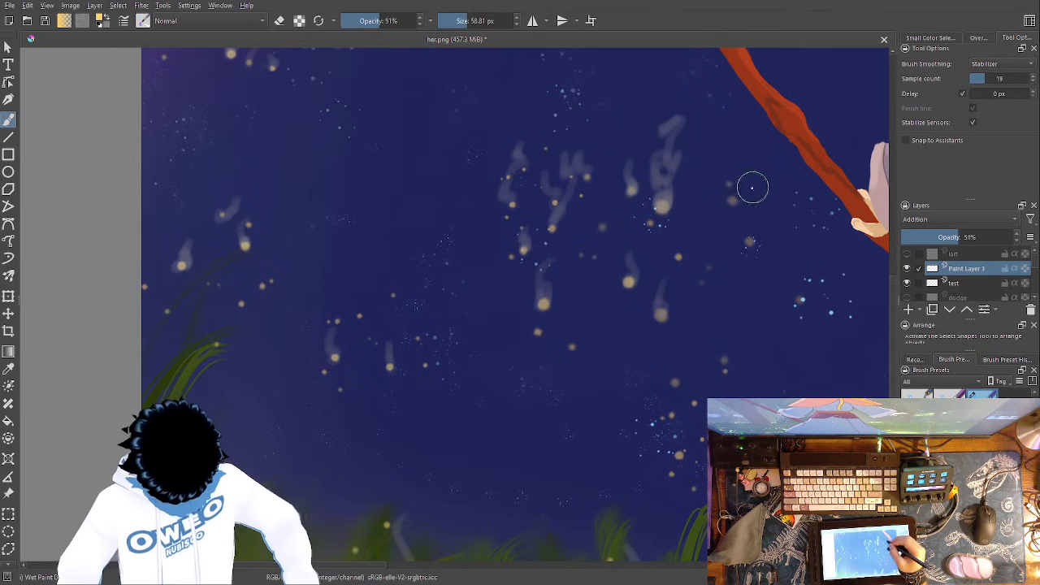
{"action": "left_click_drag", "start_coordinate": [727, 185], "coordinate": [725, 167]}
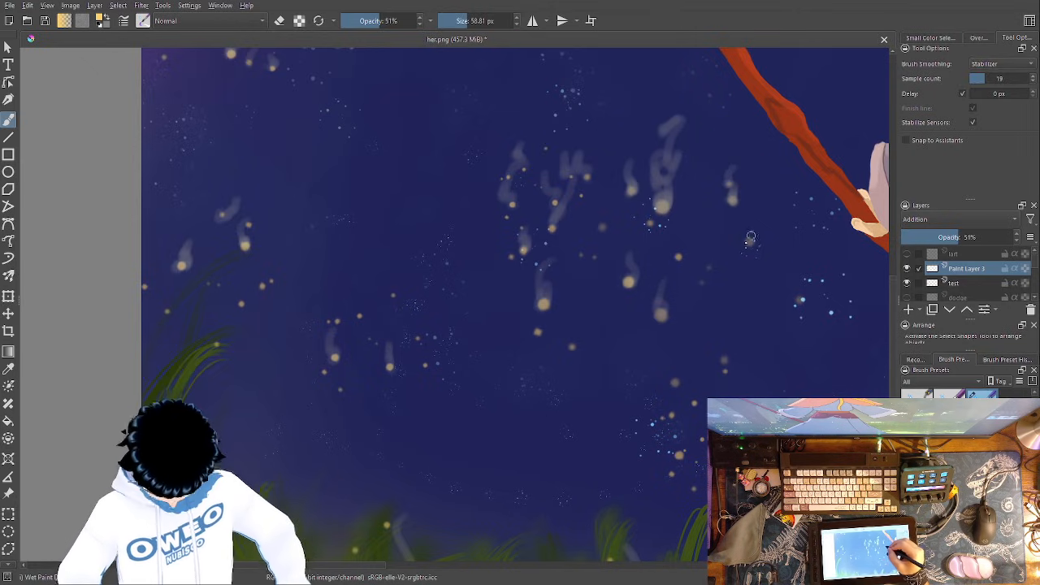
{"action": "left_click_drag", "start_coordinate": [752, 231], "coordinate": [757, 198]}
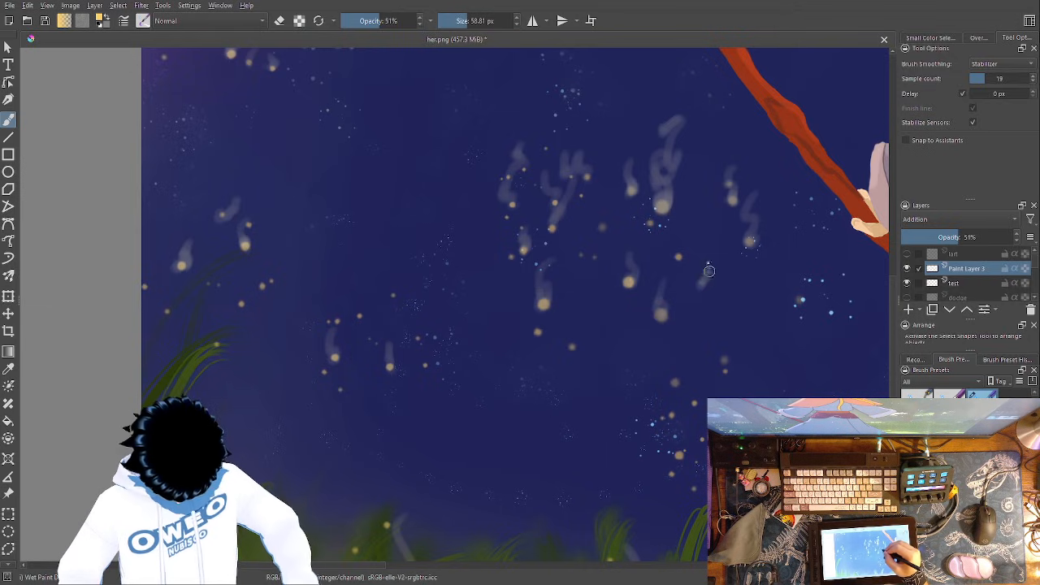
{"action": "left_click_drag", "start_coordinate": [681, 256], "coordinate": [674, 220]}
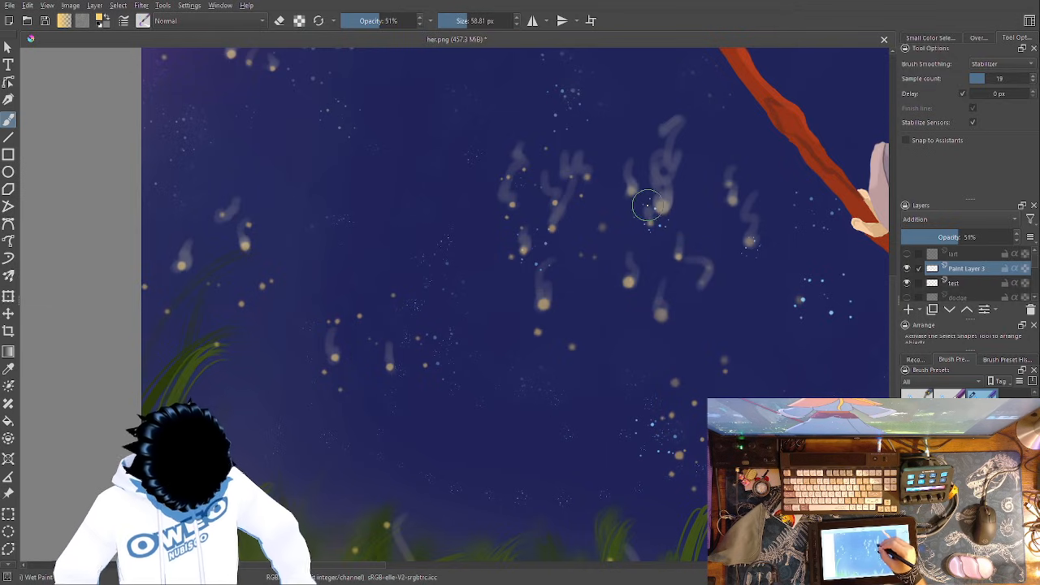
{"action": "left_click_drag", "start_coordinate": [603, 228], "coordinate": [606, 200]}
- Trim the crossing glow trails in the left part of the mid-sky cluster with the Eraser Small brush
{"action": "mouse_move", "coordinate": [438, 451]}
{"action": "left_mouse_down"}
{"action": "mouse_move", "coordinate": [365, 397]}
{"action": "mouse_move", "coordinate": [261, 359]}
{"action": "left_mouse_up"}
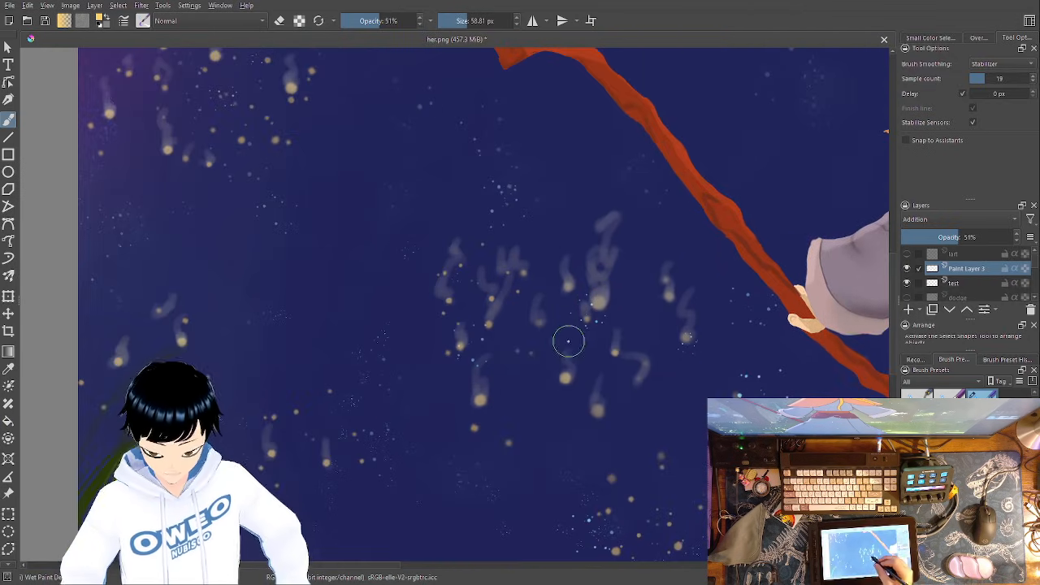
{"action": "right_click", "coordinate": [580, 353]}
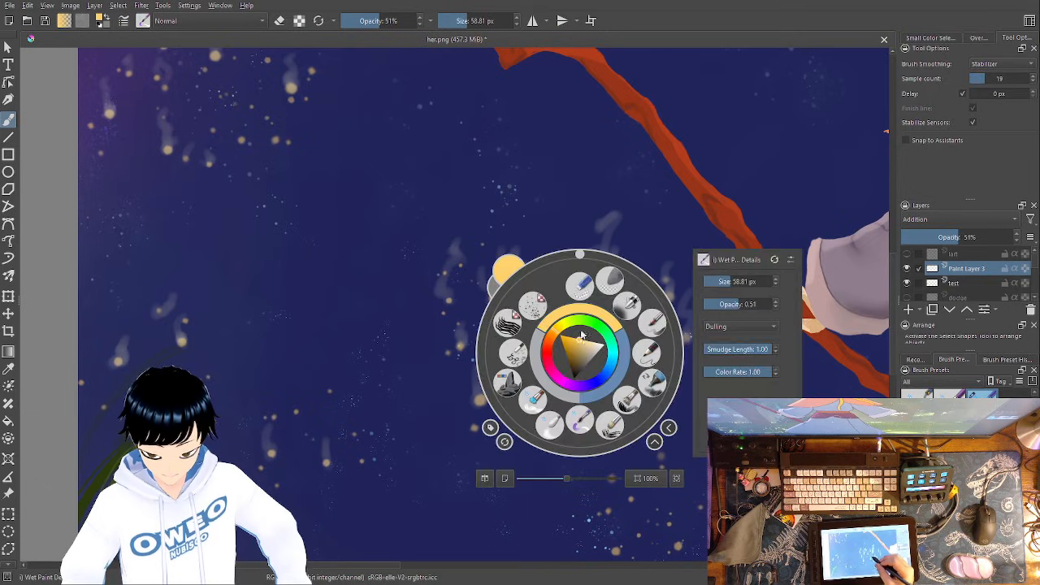
{"action": "left_click", "coordinate": [581, 283]}
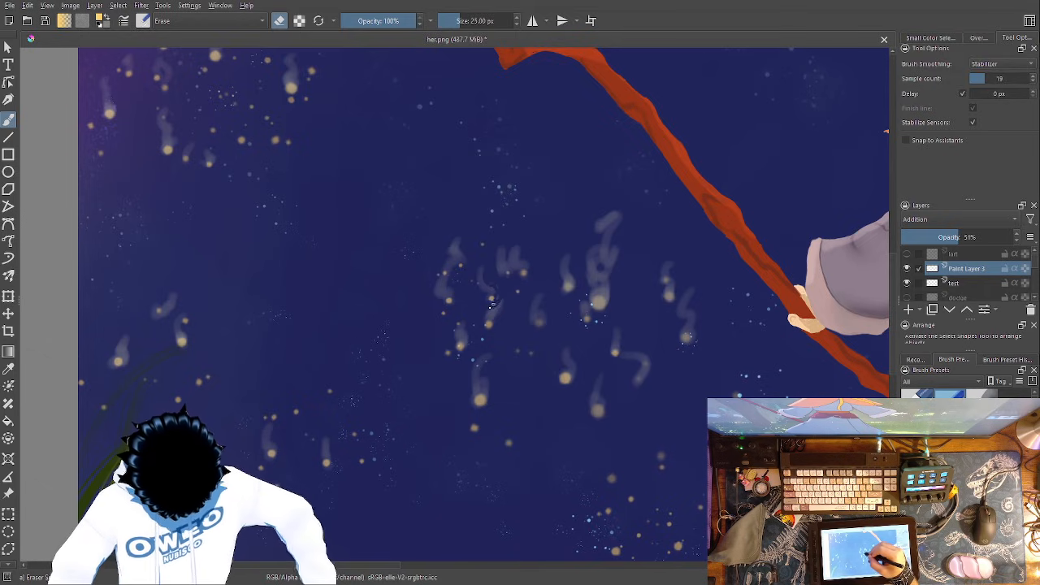
- Paint glow trails on the upper and right-hand specks of the cluster above the grass with Wet Paint Details, and thin them with Eraser Small
{"action": "right_click", "coordinate": [655, 415]}
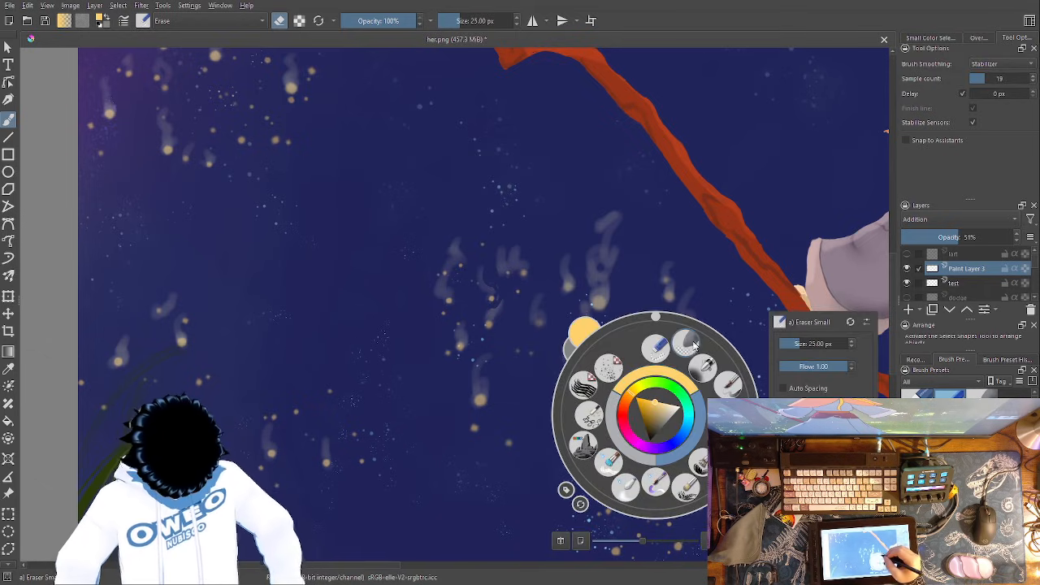
{"action": "left_click", "coordinate": [654, 484]}
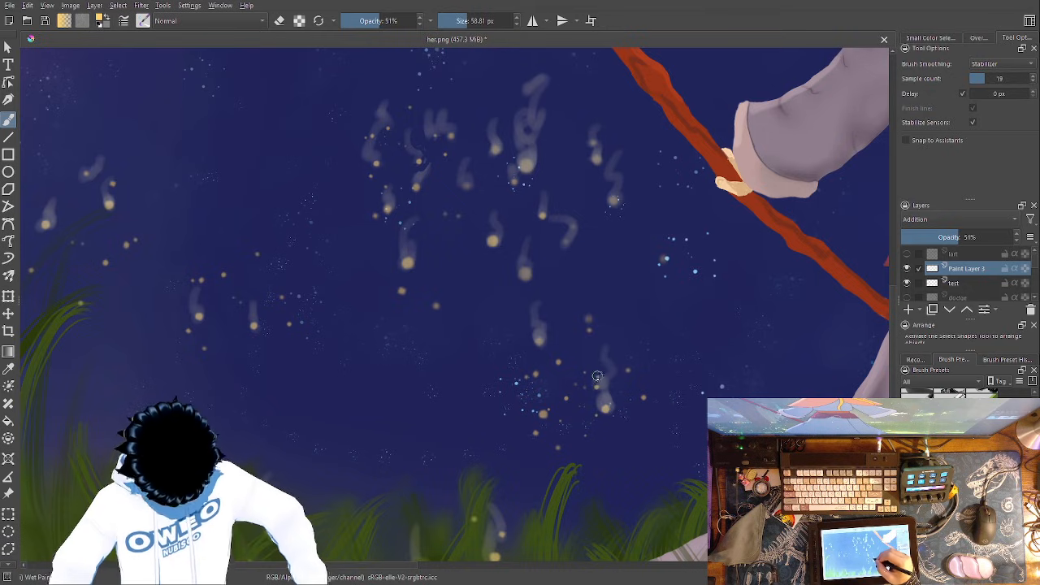
{"action": "right_click", "coordinate": [633, 343]}
{"action": "left_click", "coordinate": [634, 275]}
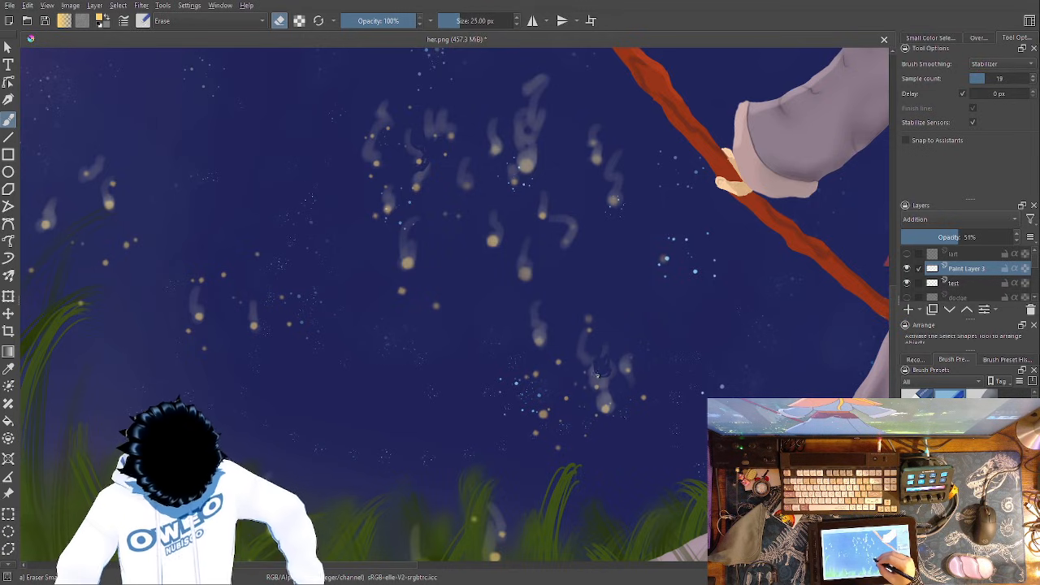
{"action": "right_click", "coordinate": [624, 341]}
{"action": "left_click", "coordinate": [632, 267]}
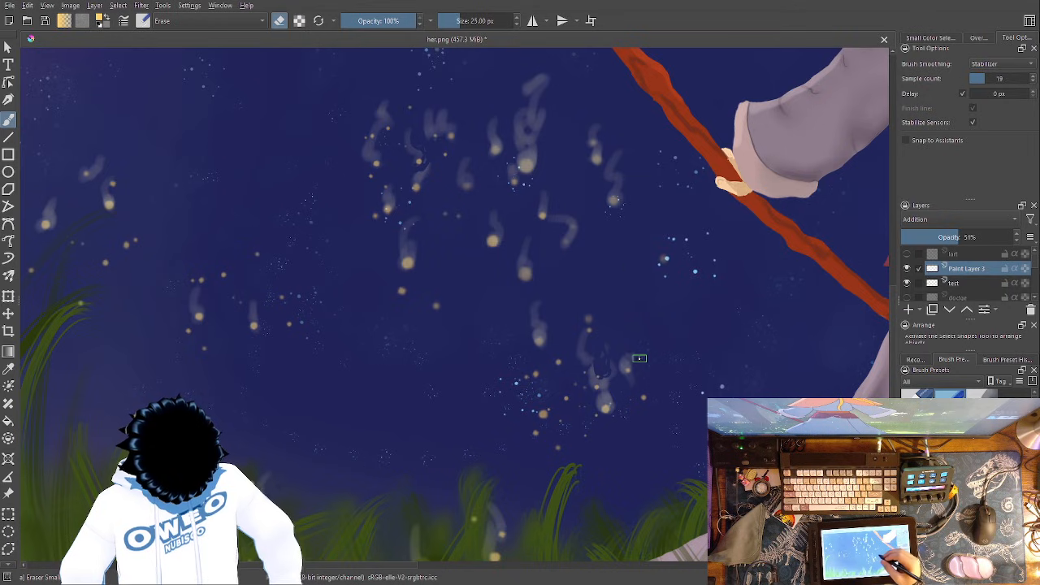
- Paint a glow trail on the large lower-left speck of the cluster above the grass with Wet Paint Details, and break it up with Eraser Small
{"action": "right_click", "coordinate": [634, 368]}
{"action": "left_click", "coordinate": [636, 430]}
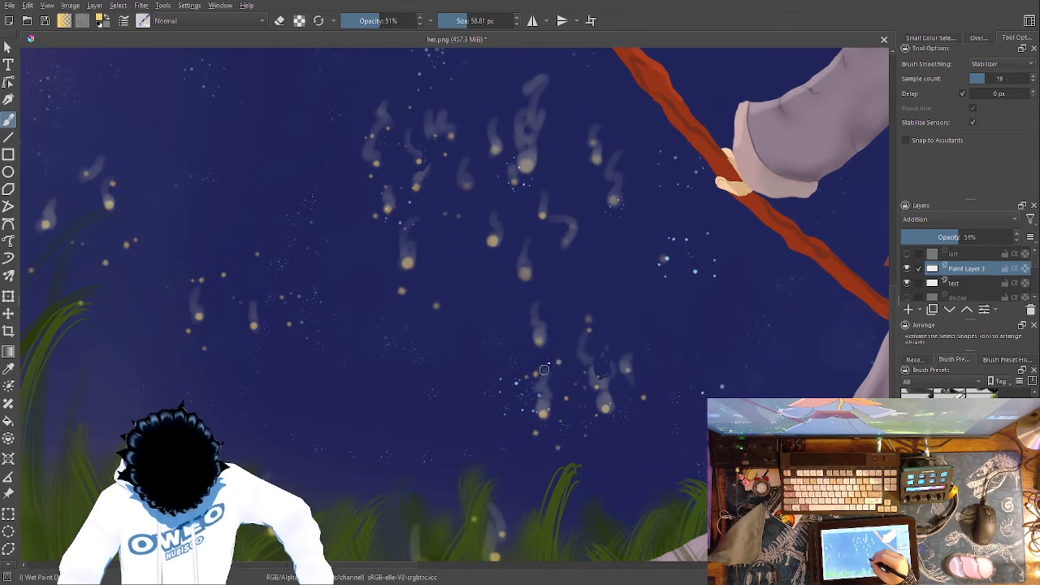
{"action": "right_click", "coordinate": [558, 348]}
{"action": "left_click", "coordinate": [559, 284]}
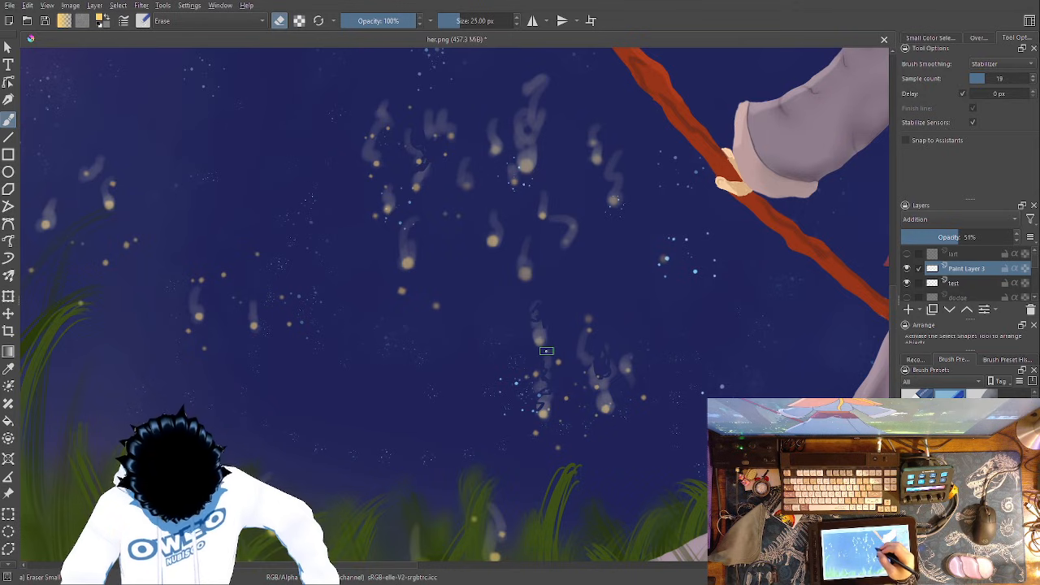
{"action": "right_click", "coordinate": [626, 414]}
{"action": "left_click", "coordinate": [631, 343]}
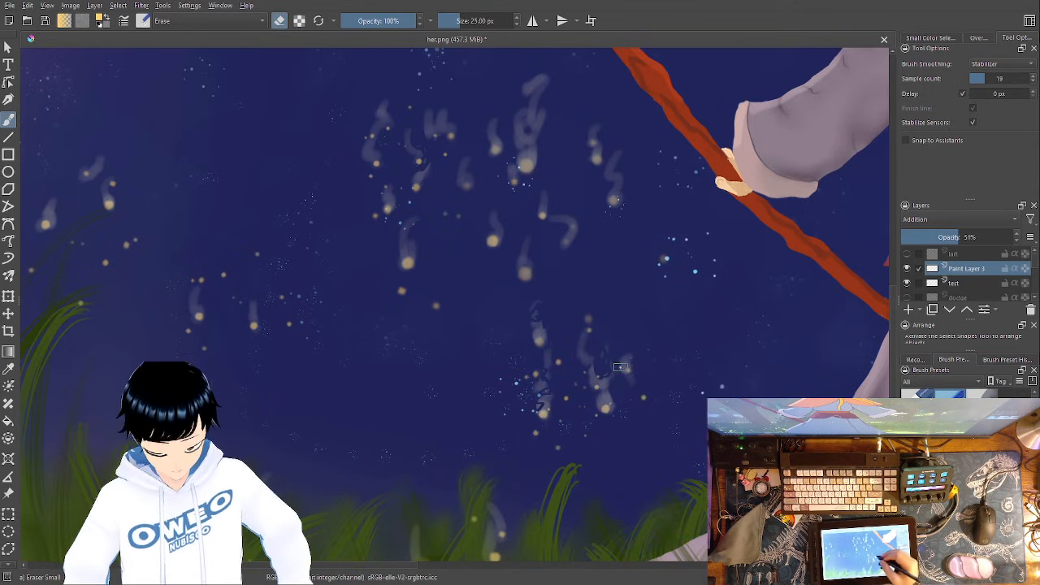
- Add a short glow trail to the lowest speck just above the grass with Wet Paint Details, and switch to the Blender Blur brush
{"action": "right_click", "coordinate": [613, 401]}
{"action": "left_click", "coordinate": [585, 475]}
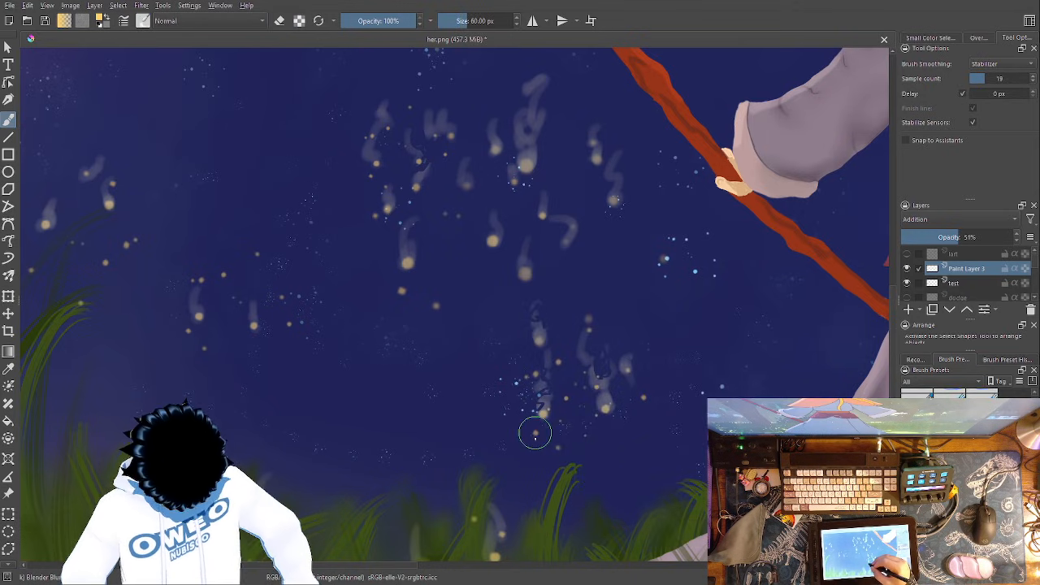
{"action": "right_click", "coordinate": [554, 418]}
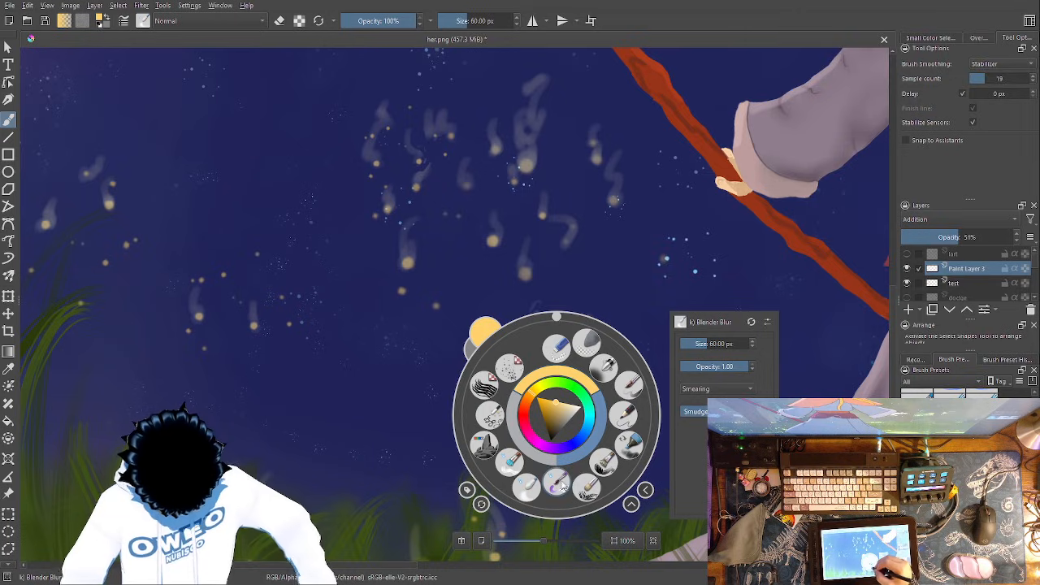
{"action": "left_click", "coordinate": [557, 485]}
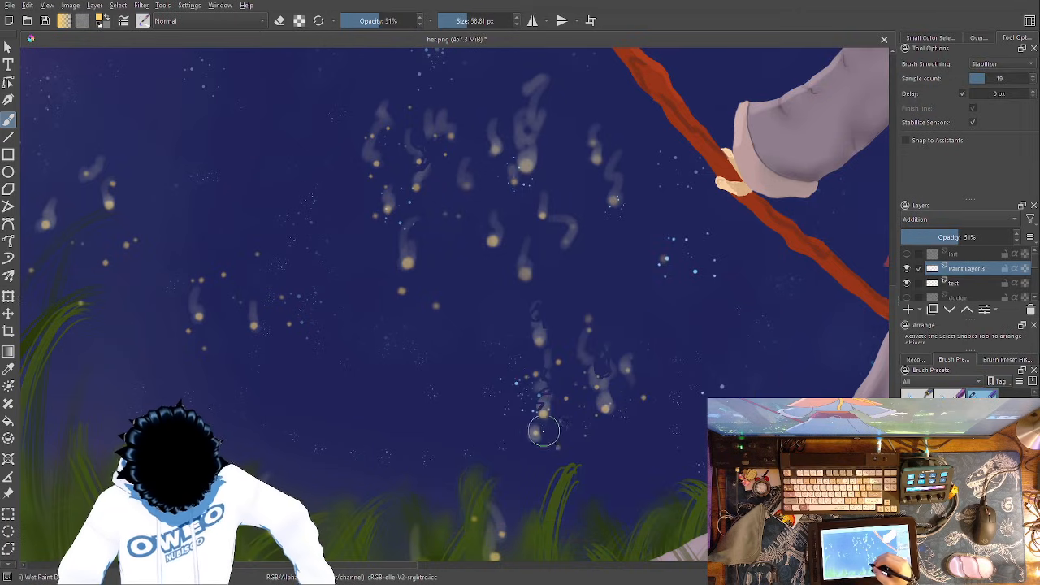
{"action": "right_click", "coordinate": [545, 407]}
{"action": "left_click", "coordinate": [499, 453]}
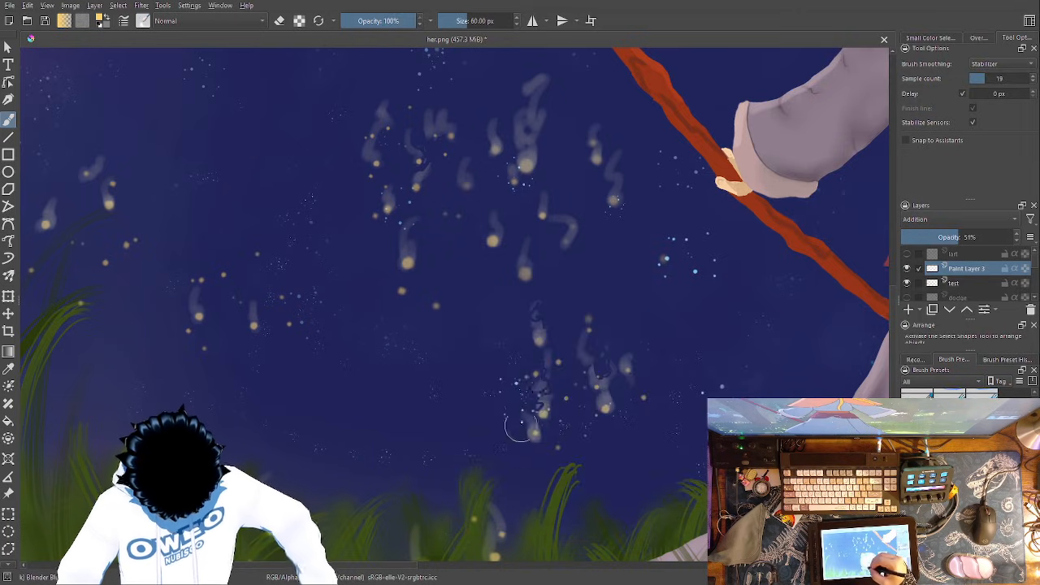
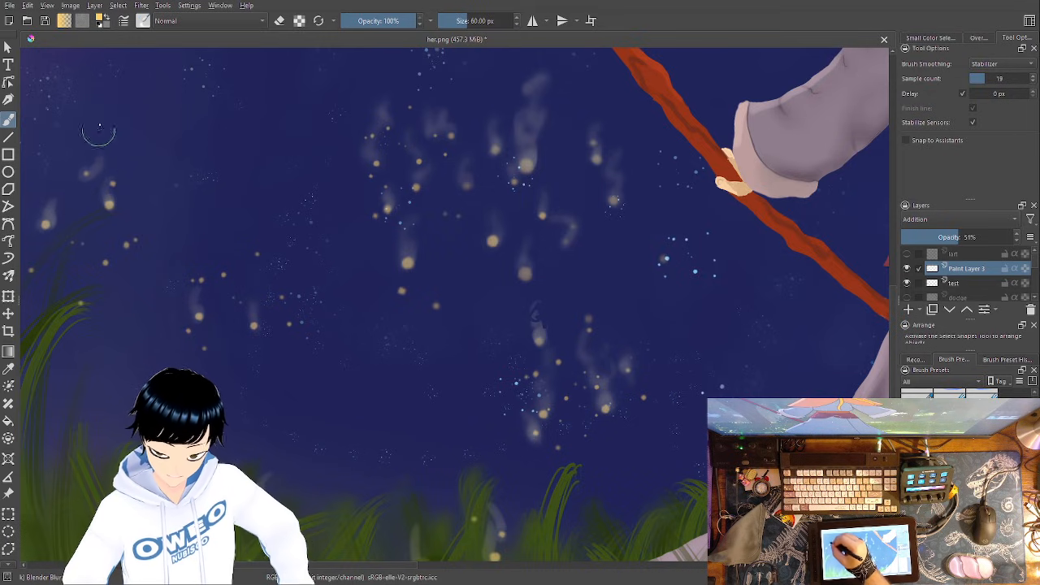
- Soften the firefly smoke trails along the grass on both sides of the figure using the 60 px Blender Blur brush on Paint Layer 3
{"action": "left_click_drag", "start_coordinate": [586, 387], "coordinate": [549, 228]}
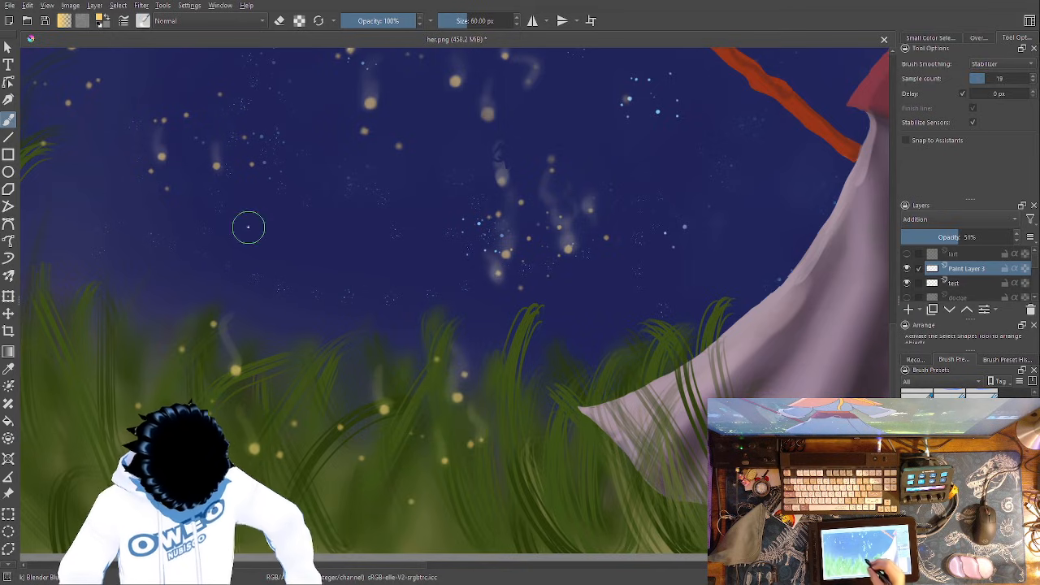
{"action": "left_click_drag", "start_coordinate": [592, 405], "coordinate": [415, 548]}
{"action": "left_click_drag", "start_coordinate": [656, 454], "coordinate": [147, 298]}
{"action": "left_click_drag", "start_coordinate": [573, 433], "coordinate": [443, 348]}
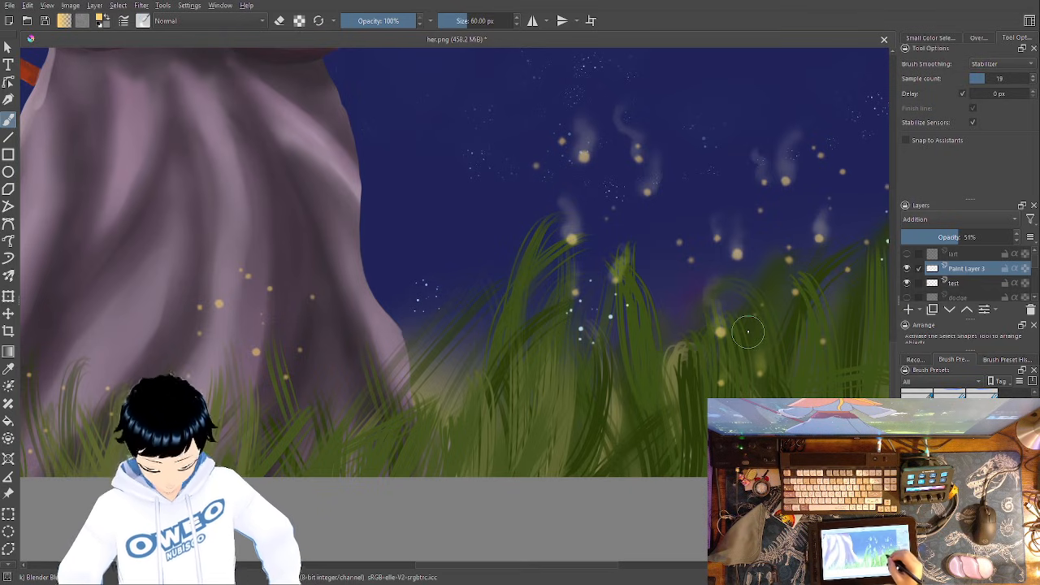
{"action": "left_click_drag", "start_coordinate": [592, 254], "coordinate": [534, 430]}
{"action": "left_click_drag", "start_coordinate": [673, 243], "coordinate": [598, 468]}
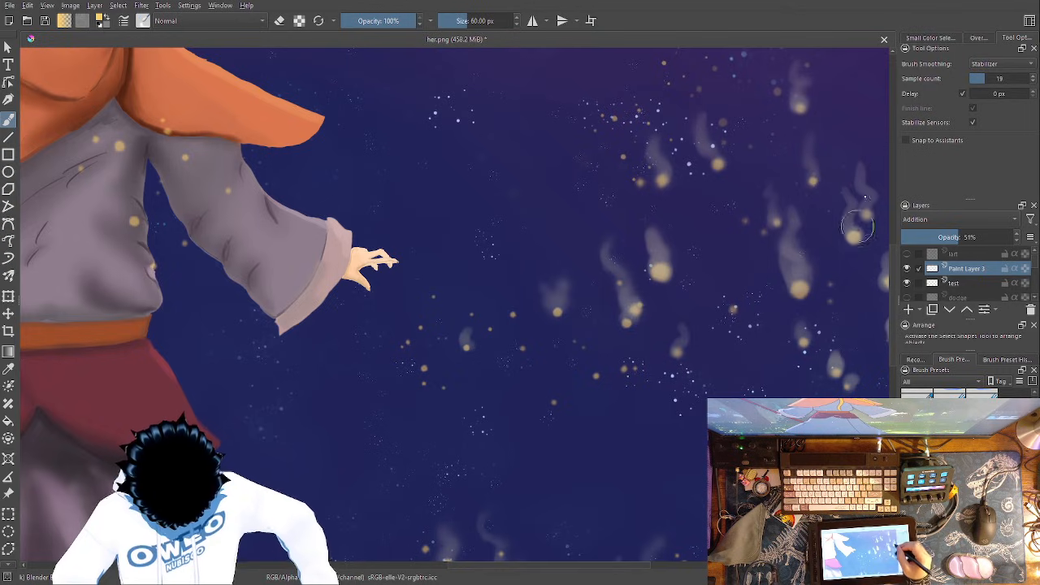
- Blur the firefly trails in the sky beyond the figure's outstretched hand, up to the upper-right corner of the painting
{"action": "mouse_move", "coordinate": [720, 403]}
{"action": "left_mouse_down"}
{"action": "mouse_move", "coordinate": [687, 408]}
{"action": "mouse_move", "coordinate": [491, 340]}
{"action": "left_mouse_up"}
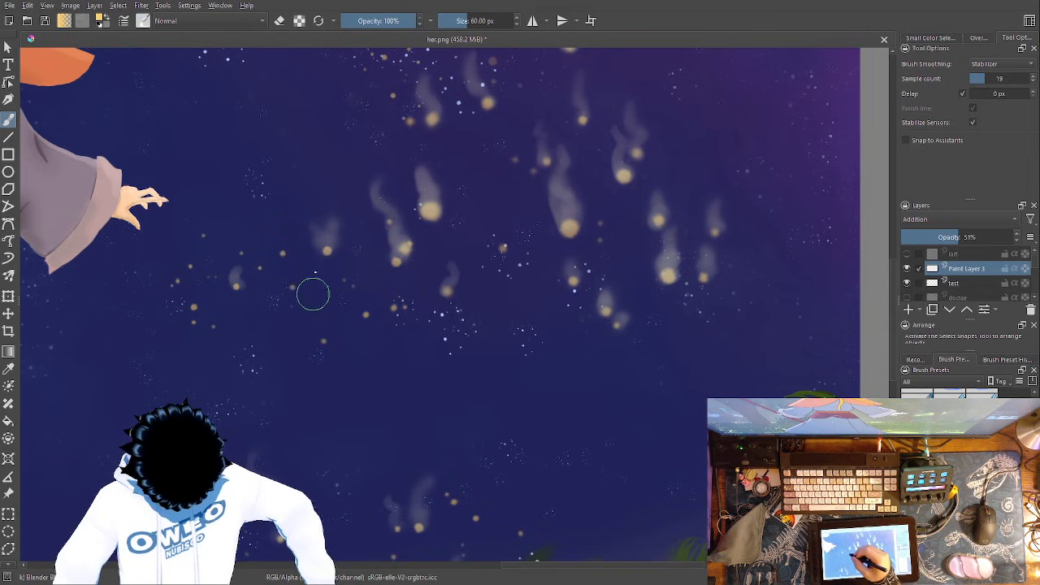
{"action": "left_click_drag", "start_coordinate": [577, 375], "coordinate": [587, 473]}
{"action": "left_click_drag", "start_coordinate": [601, 273], "coordinate": [678, 483]}
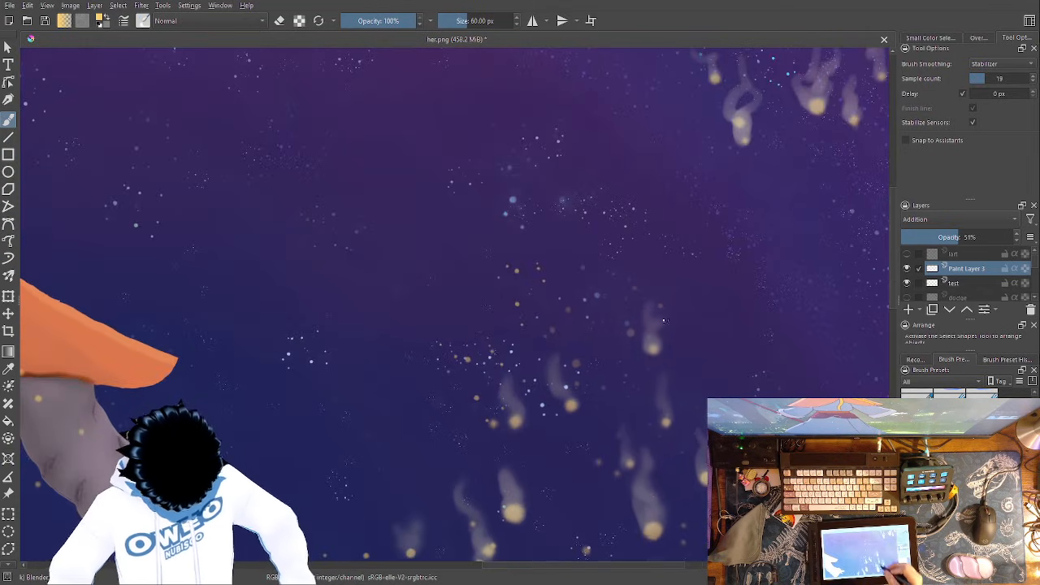
{"action": "left_click_drag", "start_coordinate": [639, 322], "coordinate": [492, 474]}
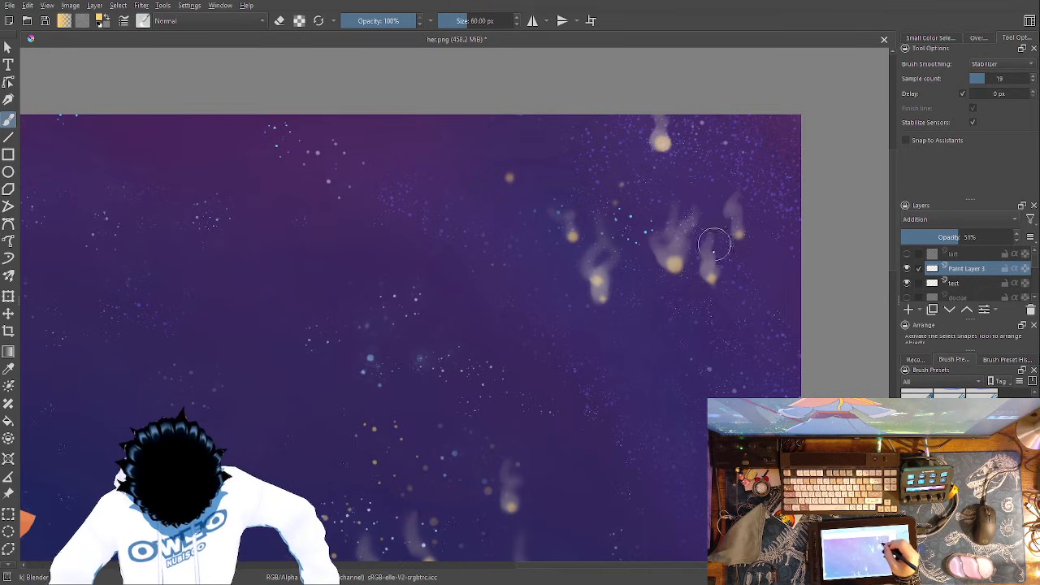
- Blur the remaining firefly trails above the figure's head and around the staff, ending with a view of the whole painting
{"action": "left_click_drag", "start_coordinate": [343, 352], "coordinate": [932, 244]}
{"action": "left_click_drag", "start_coordinate": [482, 236], "coordinate": [708, 455]}
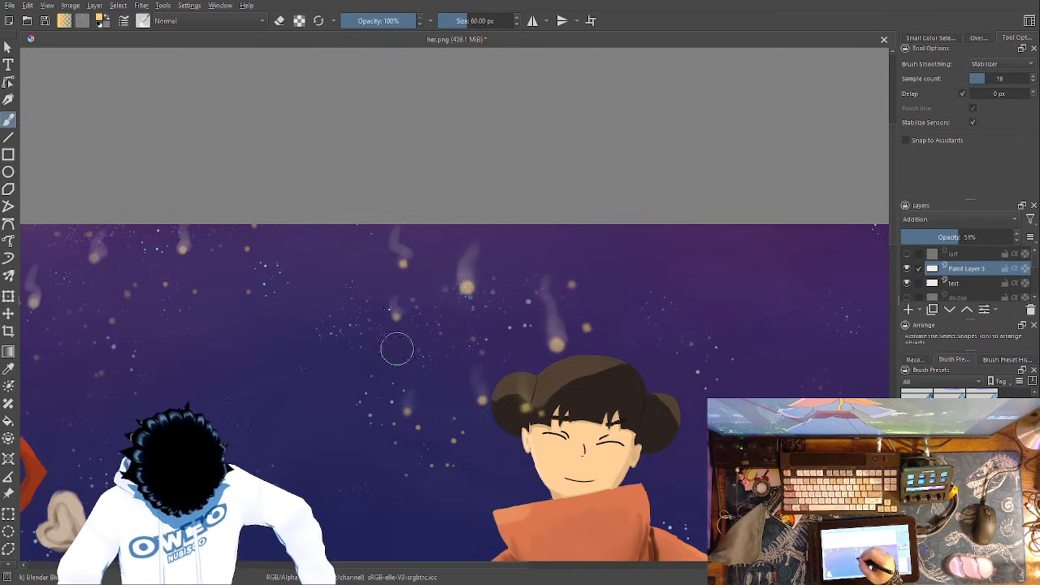
{"action": "mouse_move", "coordinate": [343, 368]}
{"action": "left_mouse_down"}
{"action": "mouse_move", "coordinate": [499, 355]}
{"action": "mouse_move", "coordinate": [607, 424]}
{"action": "left_mouse_up"}
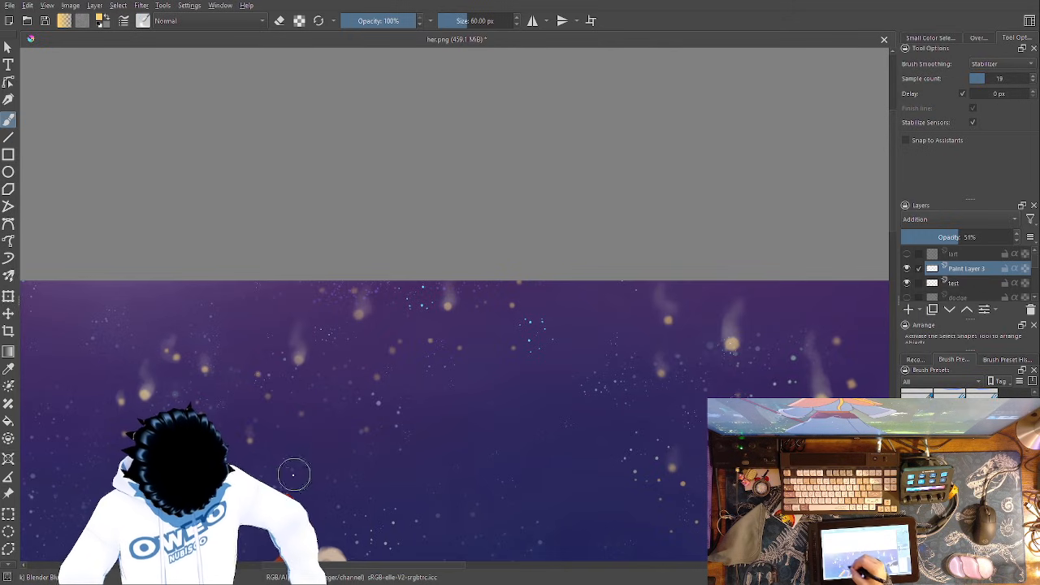
{"action": "left_click_drag", "start_coordinate": [280, 370], "coordinate": [541, 89]}
{"action": "left_click_drag", "start_coordinate": [682, 215], "coordinate": [776, 162]}
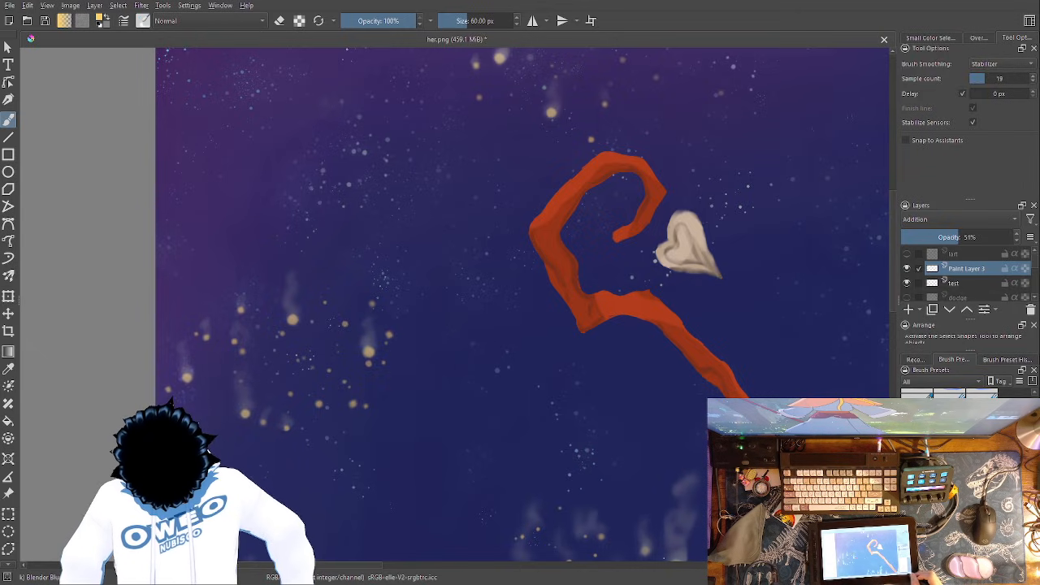
{"action": "key", "text": "minus"}
{"action": "key", "text": "minus"}
{"action": "key", "text": "minus"}
{"action": "key", "text": "minus"}
{"action": "left_click_drag", "start_coordinate": [650, 447], "coordinate": [588, 431]}
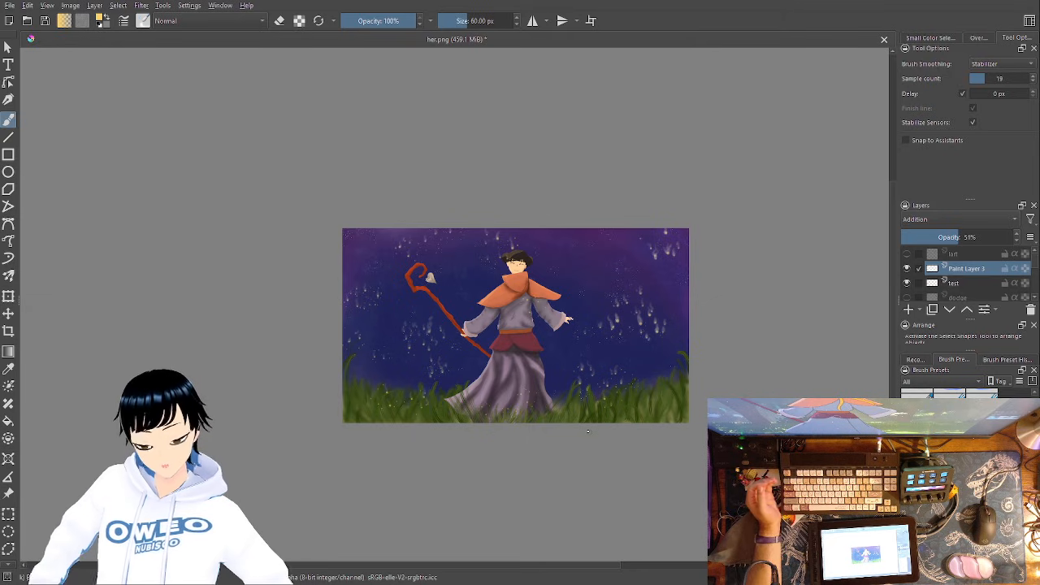
- Splatter larger yellow fireflies over the figure's robe and skirt on the test layer with the Texture Splat brush at 1000 px
{"action": "right_click", "coordinate": [552, 341]}
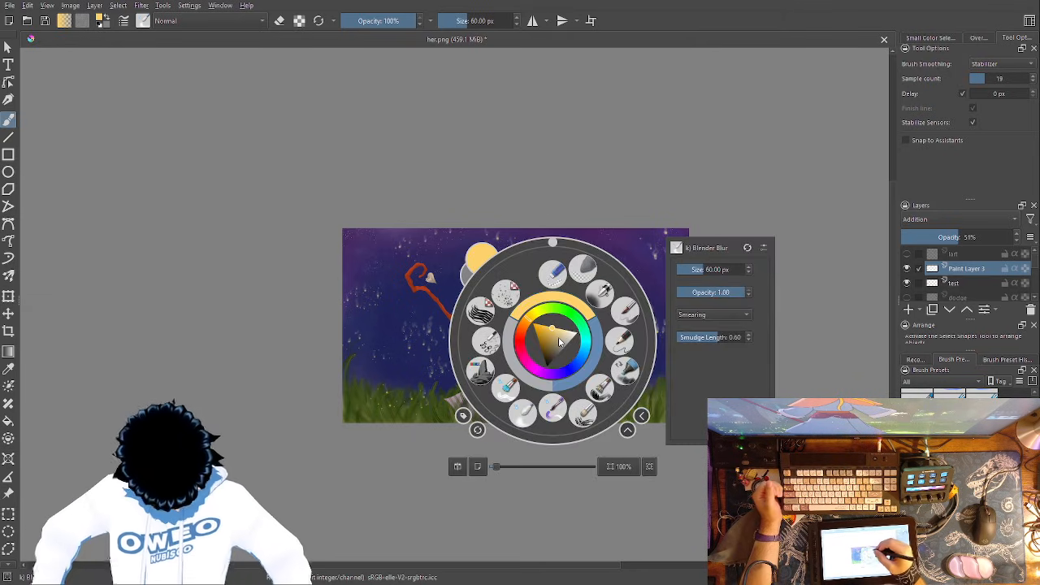
{"action": "left_click", "coordinate": [553, 406]}
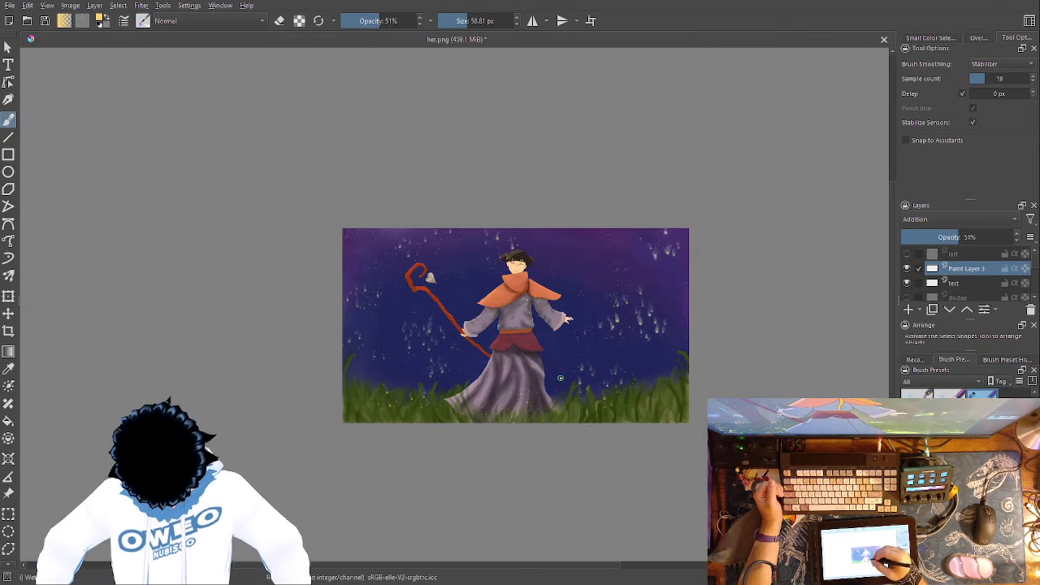
{"action": "key", "text": "1"}
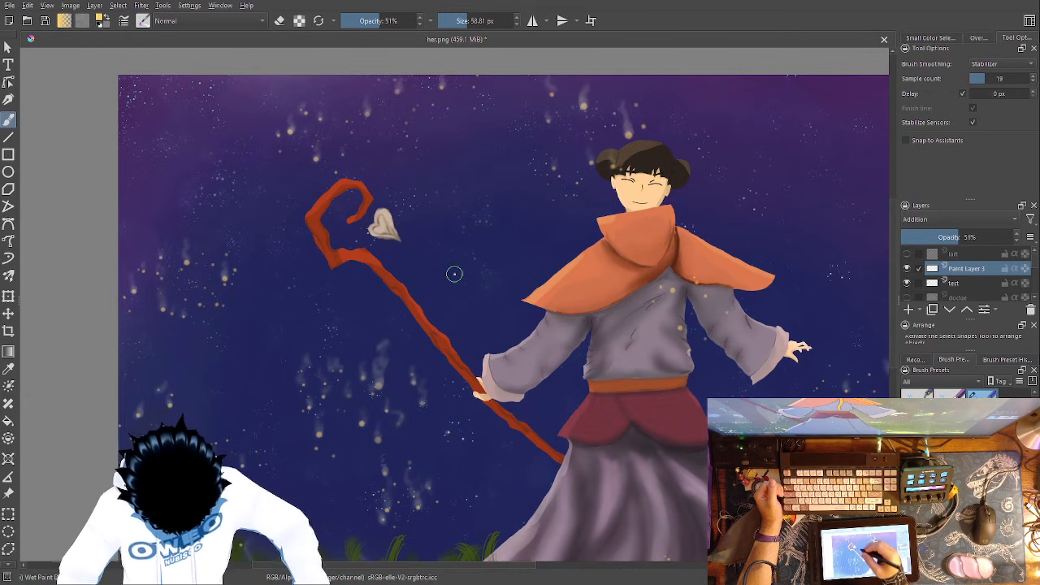
{"action": "right_click", "coordinate": [436, 241]}
{"action": "left_click", "coordinate": [386, 199]}
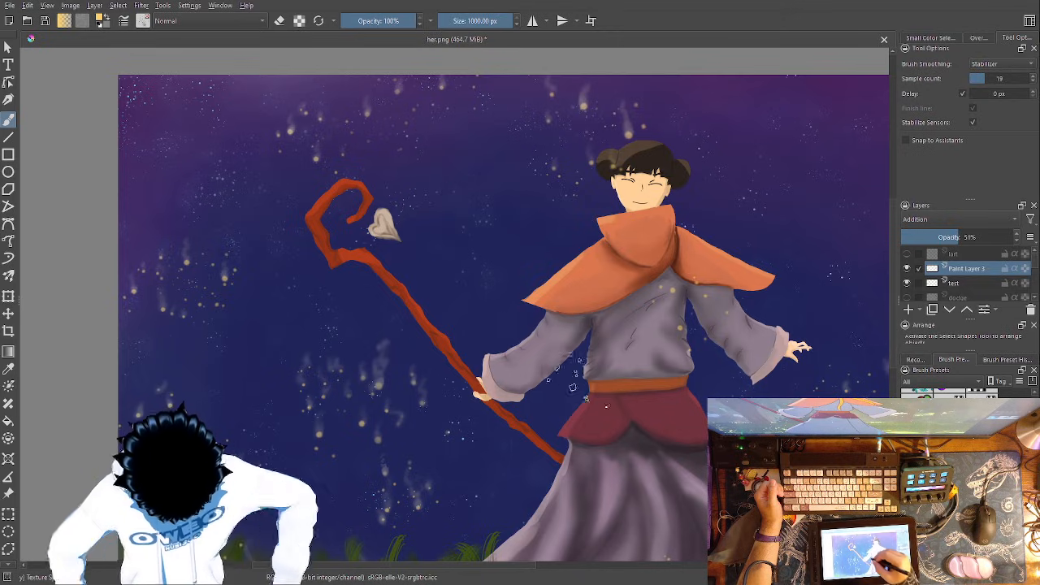
{"action": "left_click", "coordinate": [543, 335]}
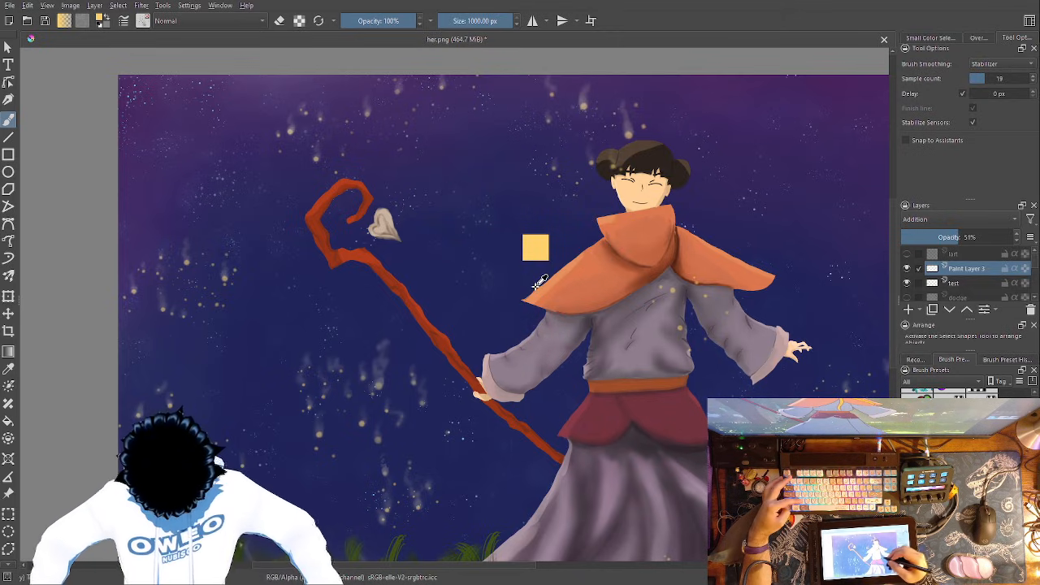
{"action": "left_click", "coordinate": [959, 283]}
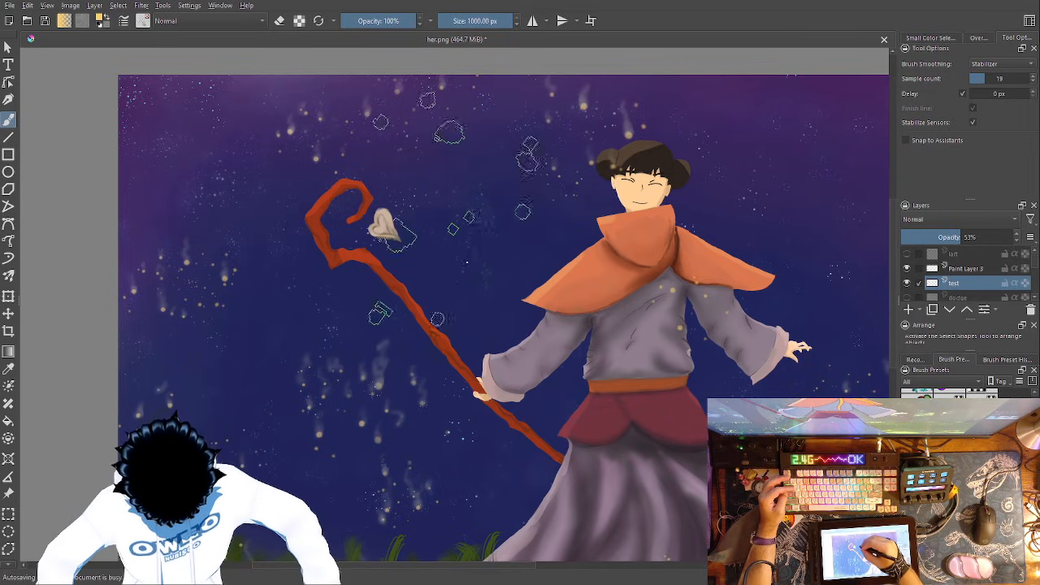
{"action": "left_click", "coordinate": [575, 430]}
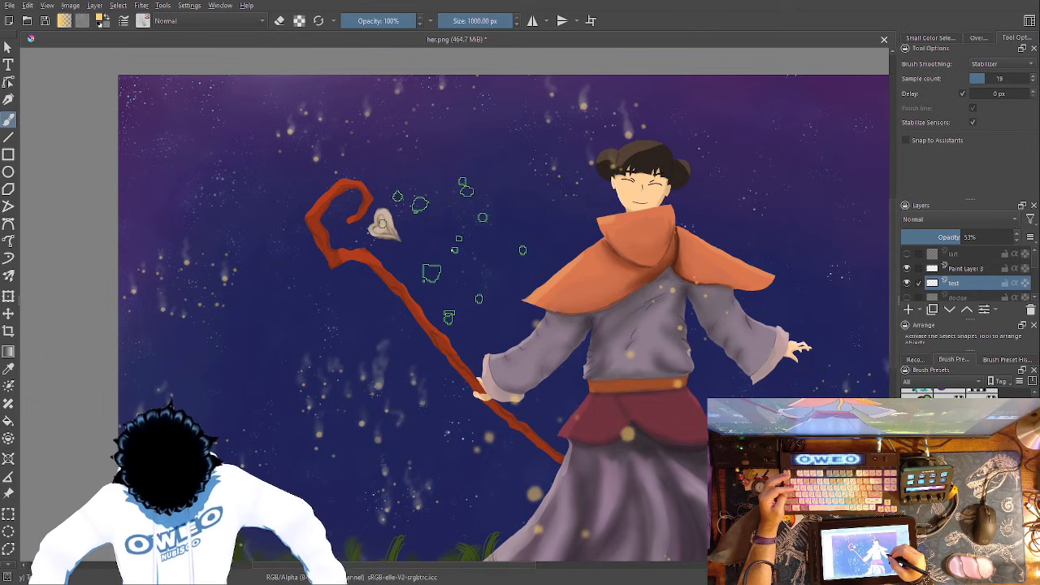
- Paint smoky trails above the large fireflies on the robe and skirt on Paint Layer 3 using the Wet Paint Details brush
{"action": "right_click", "coordinate": [744, 318]}
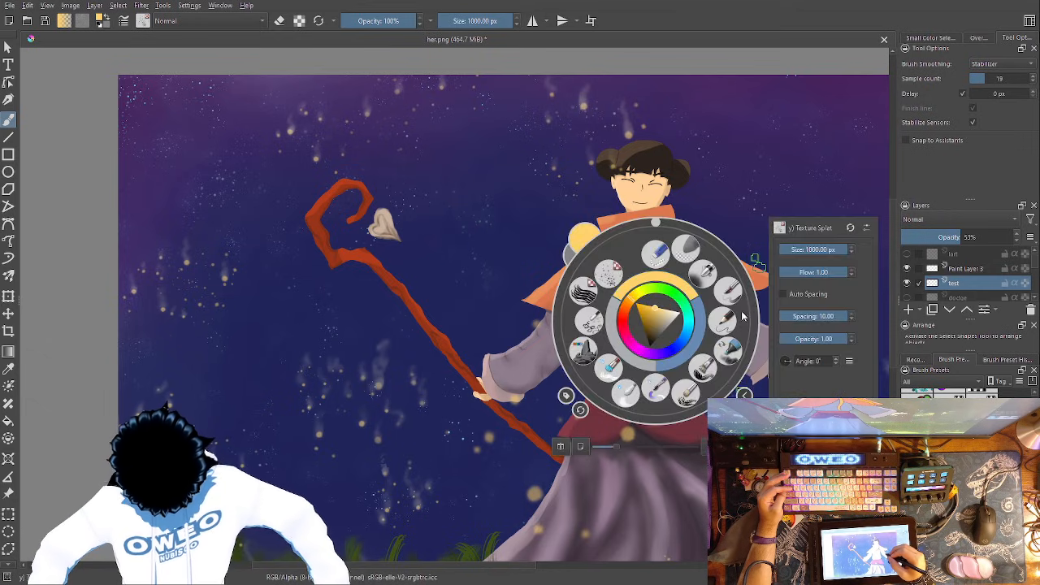
{"action": "left_click", "coordinate": [971, 269]}
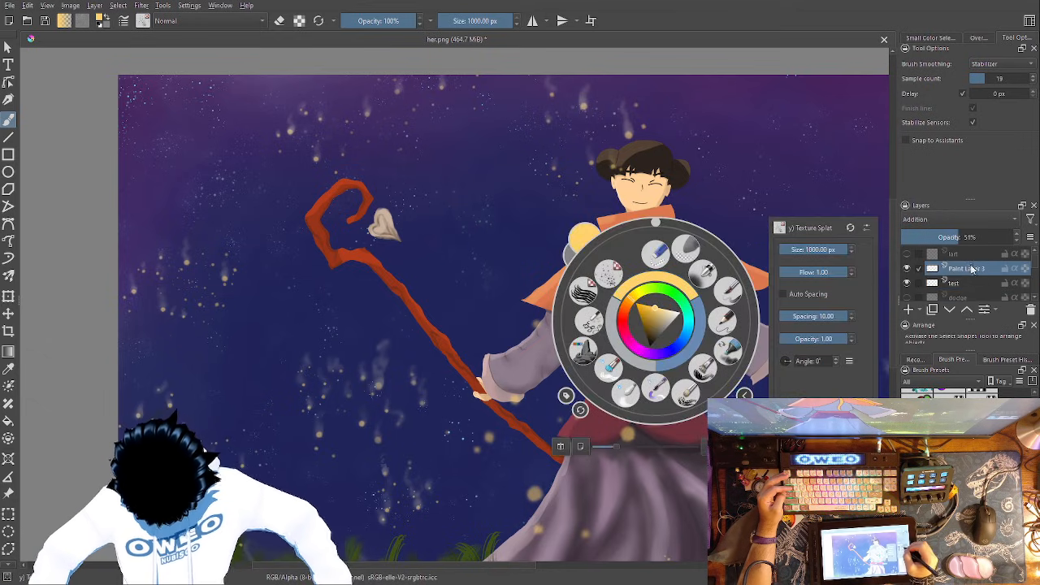
{"action": "left_click", "coordinate": [728, 285]}
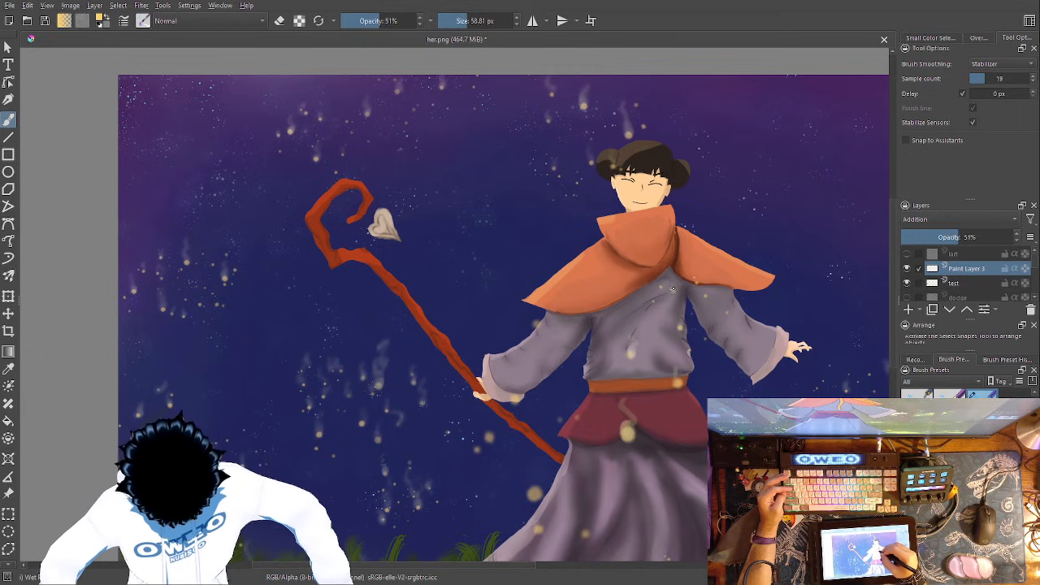
{"action": "left_click_drag", "start_coordinate": [669, 258], "coordinate": [700, 191]}
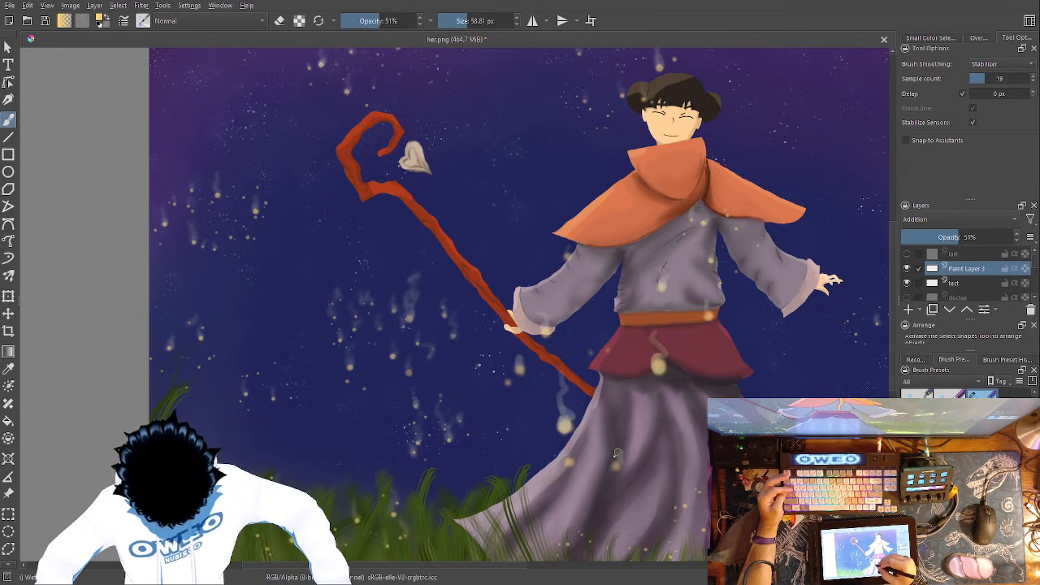
{"action": "left_click_drag", "start_coordinate": [569, 460], "coordinate": [571, 433]}
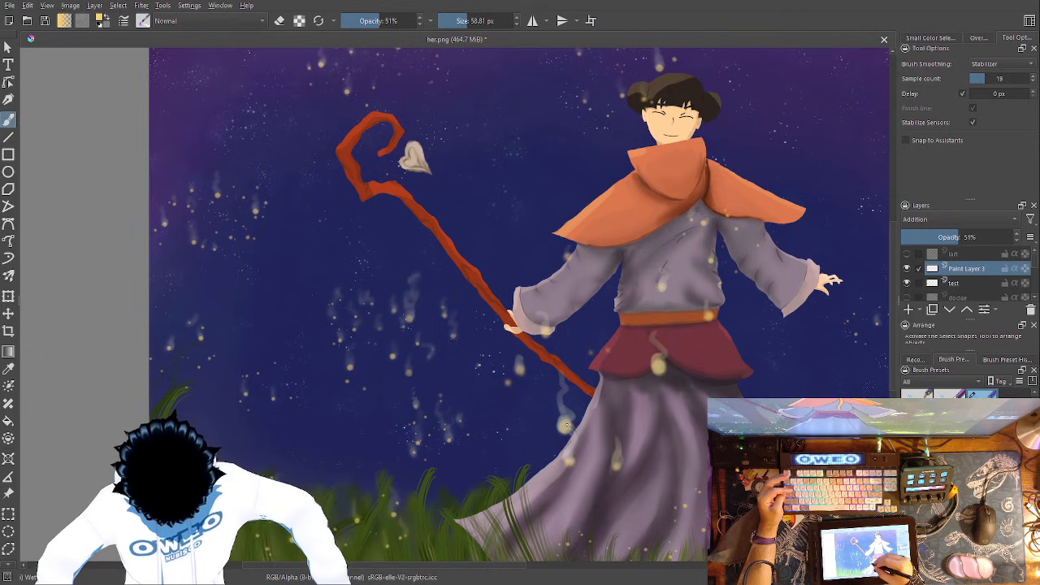
{"action": "left_click_drag", "start_coordinate": [649, 408], "coordinate": [632, 284]}
{"action": "right_click", "coordinate": [644, 367]}
{"action": "left_click", "coordinate": [721, 241]}
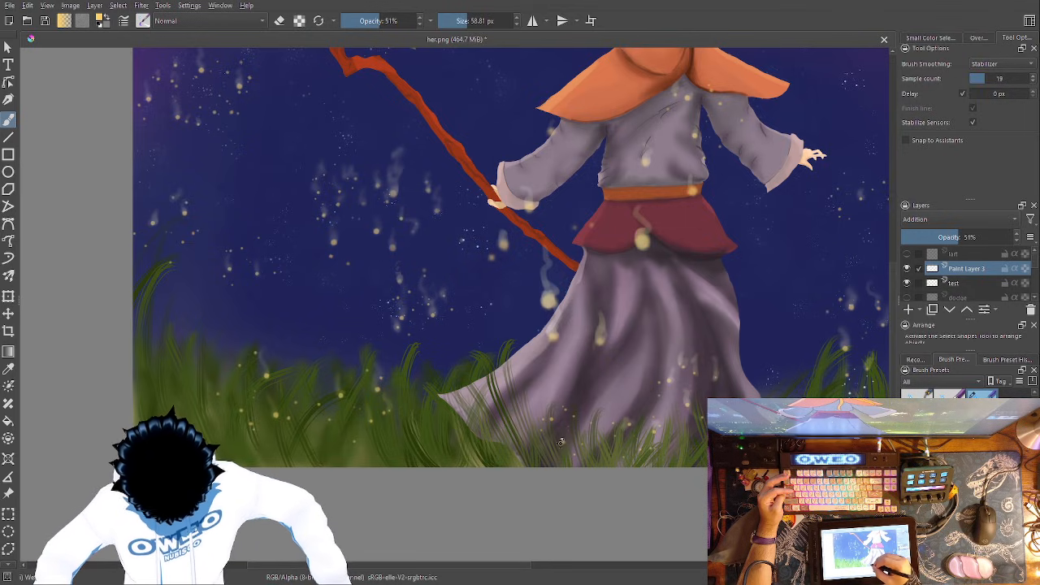
- Soften the new trails over the robe, skirt and staff with the Blender Blur brush at 60 px
{"action": "right_click", "coordinate": [656, 343]}
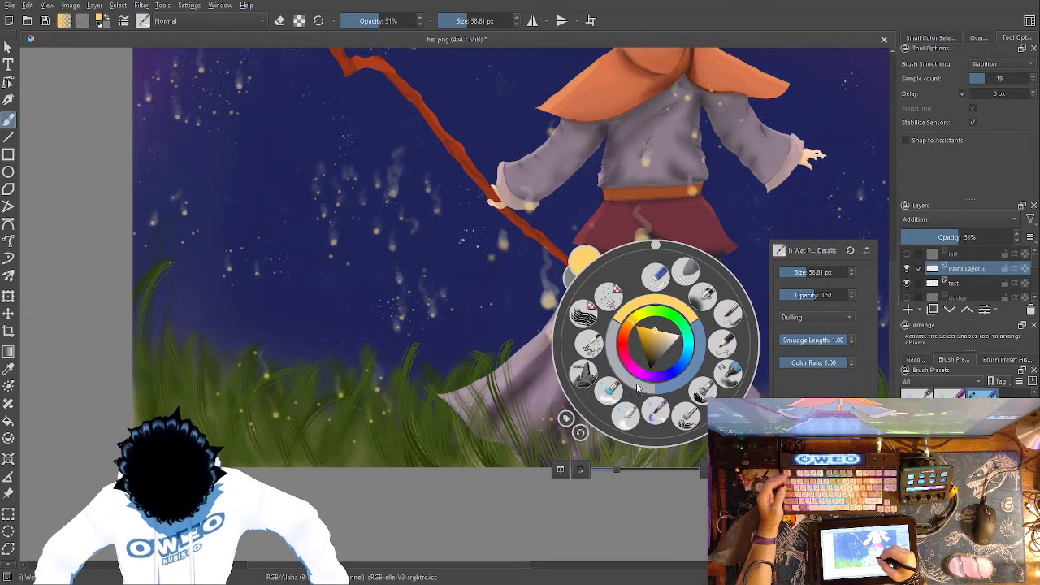
{"action": "left_click", "coordinate": [626, 416]}
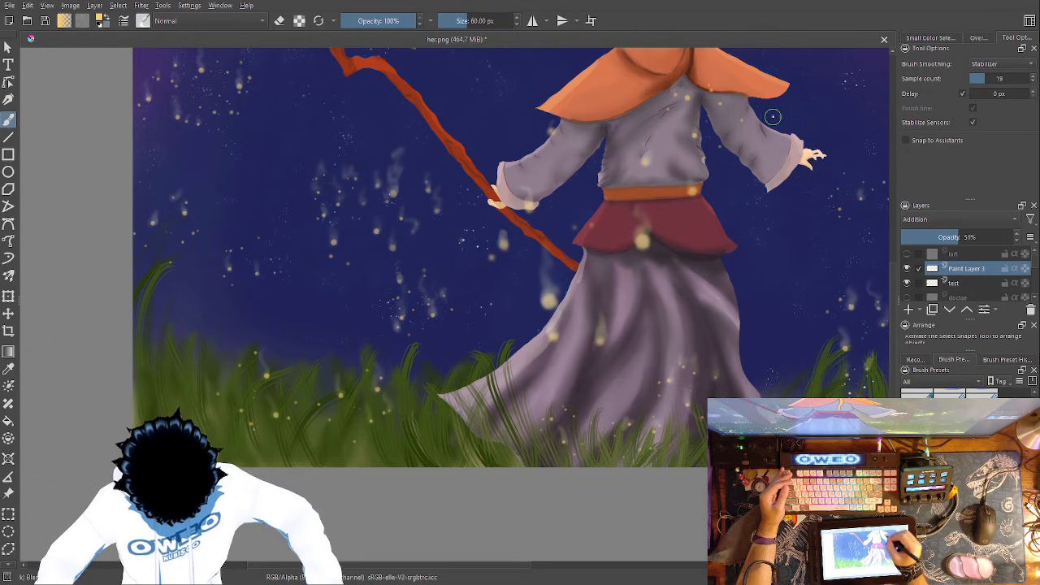
{"action": "left_click_drag", "start_coordinate": [773, 117], "coordinate": [857, 69]}
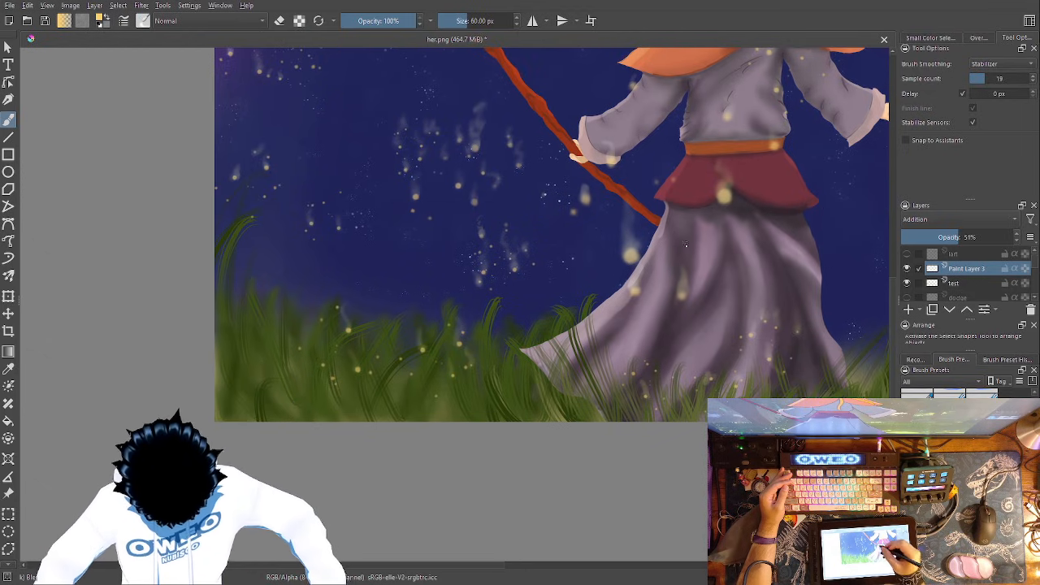
{"action": "left_click_drag", "start_coordinate": [684, 326], "coordinate": [659, 480]}
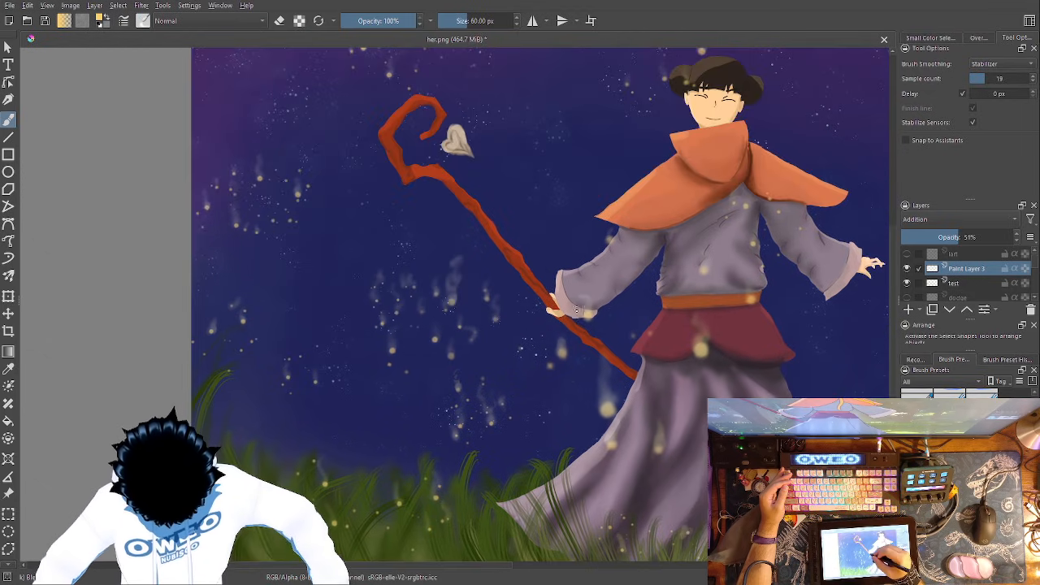
{"action": "left_click_drag", "start_coordinate": [616, 192], "coordinate": [527, 330]}
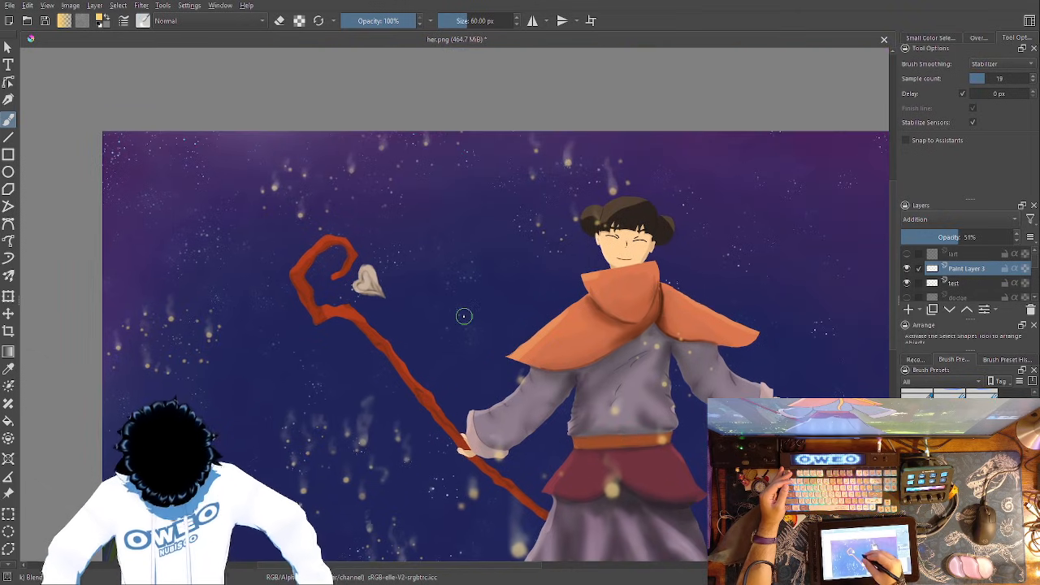
- Set up the Basic-5 Size Opacity brush at 119.14 px for painting on the test layer
{"action": "right_click", "coordinate": [494, 341]}
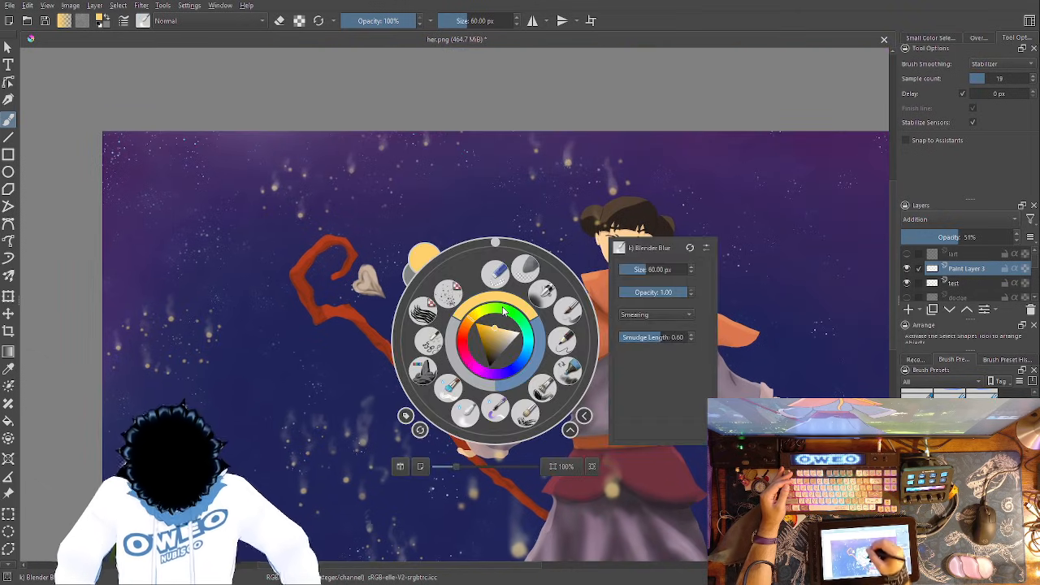
{"action": "left_click", "coordinate": [571, 325]}
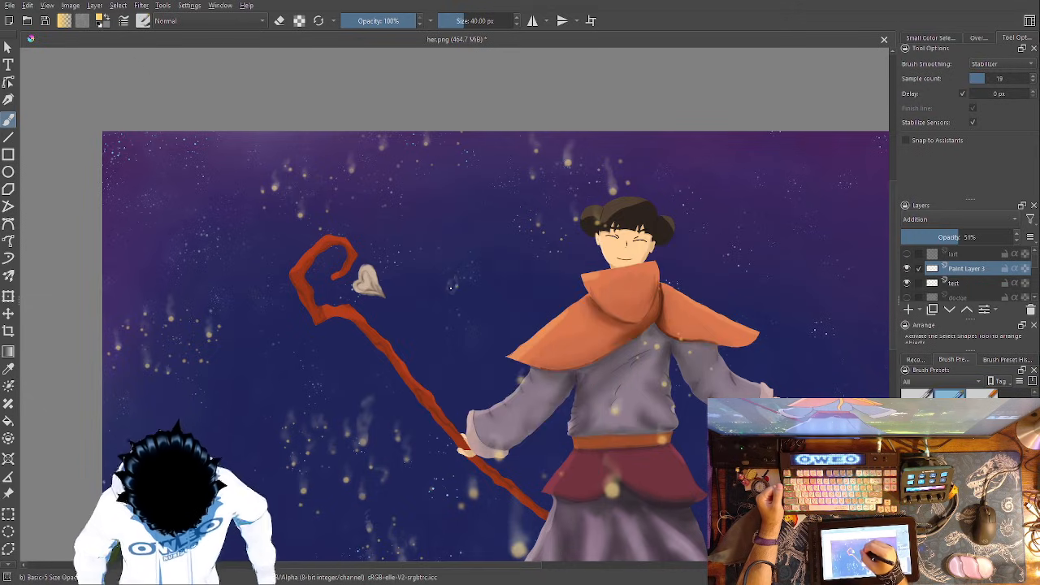
{"action": "left_click", "coordinate": [967, 283]}
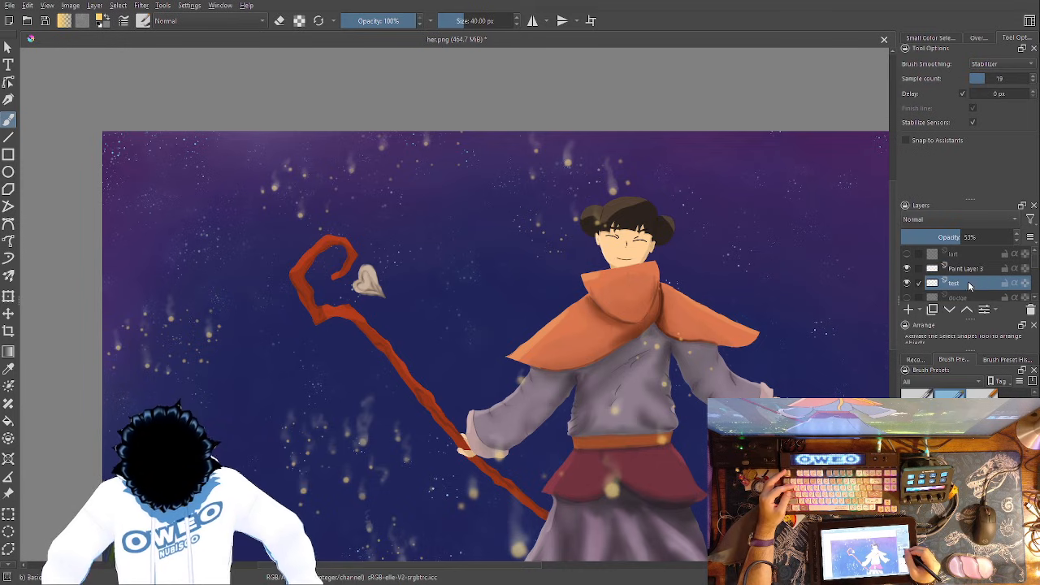
{"action": "right_click", "coordinate": [521, 339]}
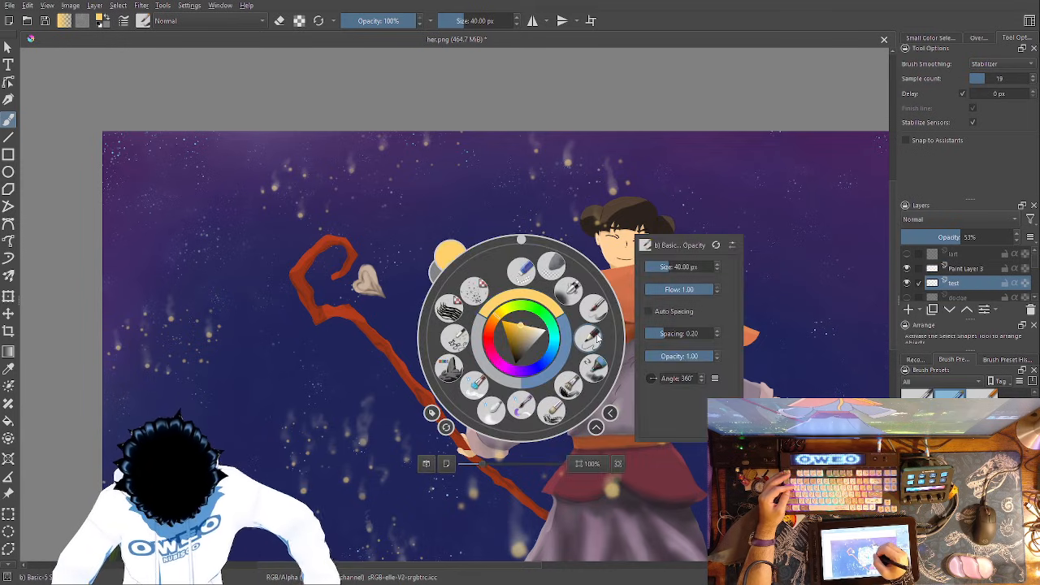
{"action": "left_click", "coordinate": [599, 309]}
{"action": "right_click", "coordinate": [589, 294]}
{"action": "left_click_drag", "start_coordinate": [746, 225], "coordinate": [755, 224]}
{"action": "left_click", "coordinate": [594, 155]}
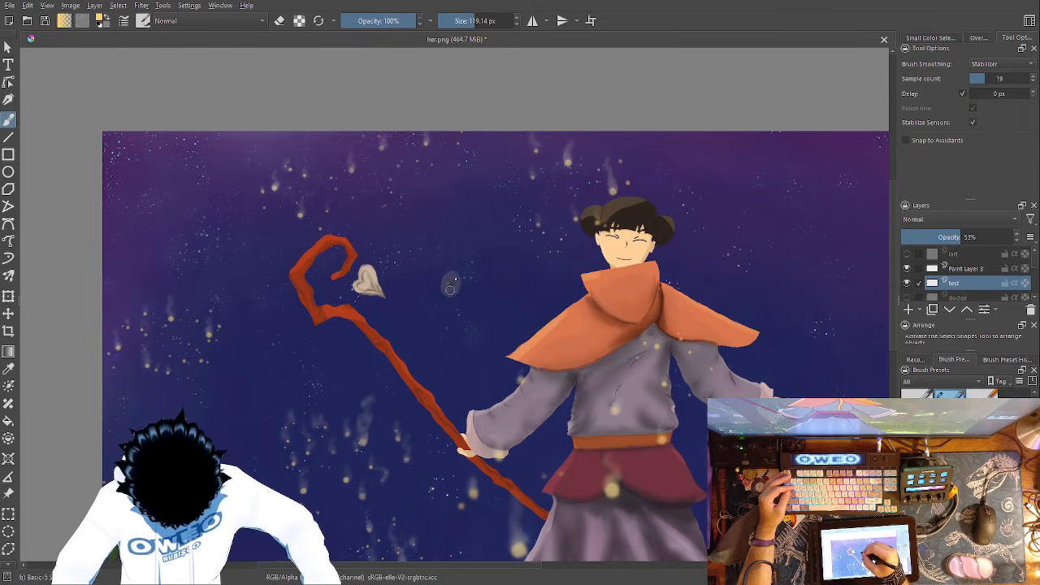
{"action": "mouse_move", "coordinate": [448, 275]}
{"action": "left_mouse_down"}
{"action": "mouse_move", "coordinate": [438, 279]}
{"action": "mouse_move", "coordinate": [458, 231]}
{"action": "mouse_move", "coordinate": [448, 218]}
{"action": "left_mouse_up"}
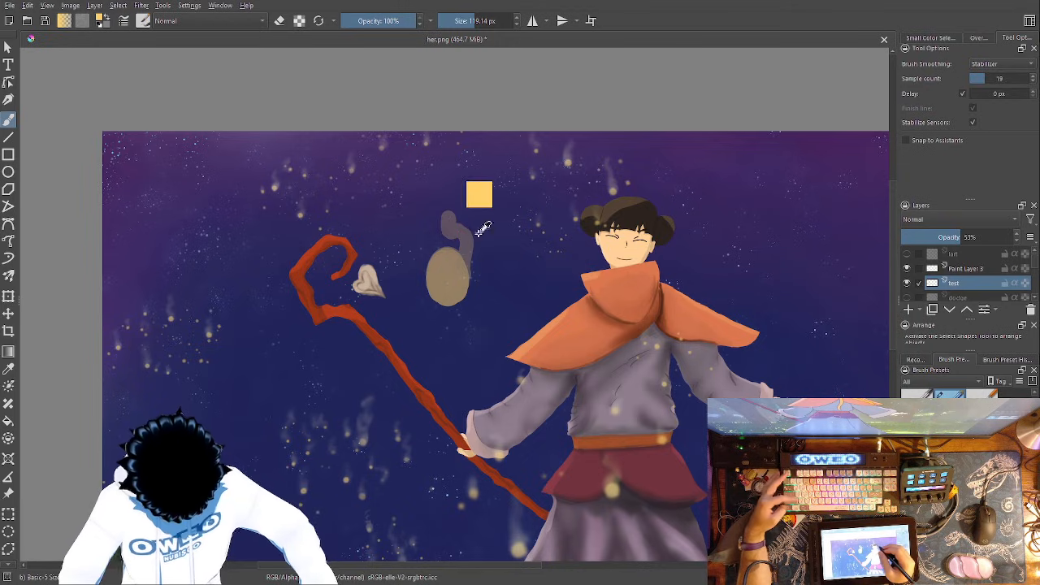
{"action": "key", "text": "ctrl+z"}
{"action": "key", "text": "ctrl+z"}
- Paint an oval firefly body on the test layer, between the heart at the staff's tip and the figure
{"action": "left_click_drag", "start_coordinate": [451, 288], "coordinate": [440, 271]}
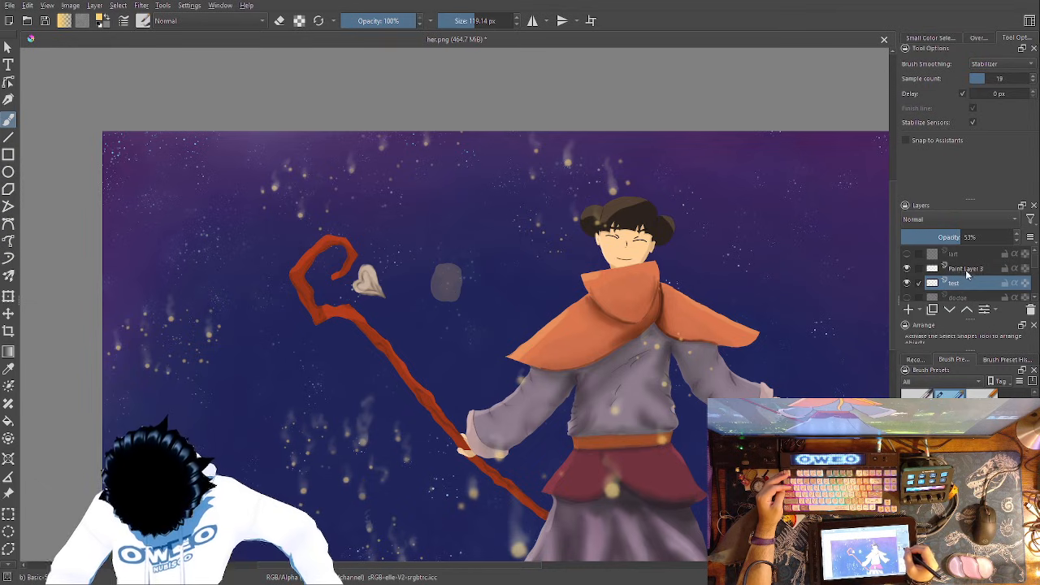
- Paint smoky trails rising from the oval firefly body on Paint Layer 3, enlarging the Wet Paint Details brush to 131.05 px
{"action": "left_click", "coordinate": [966, 269]}
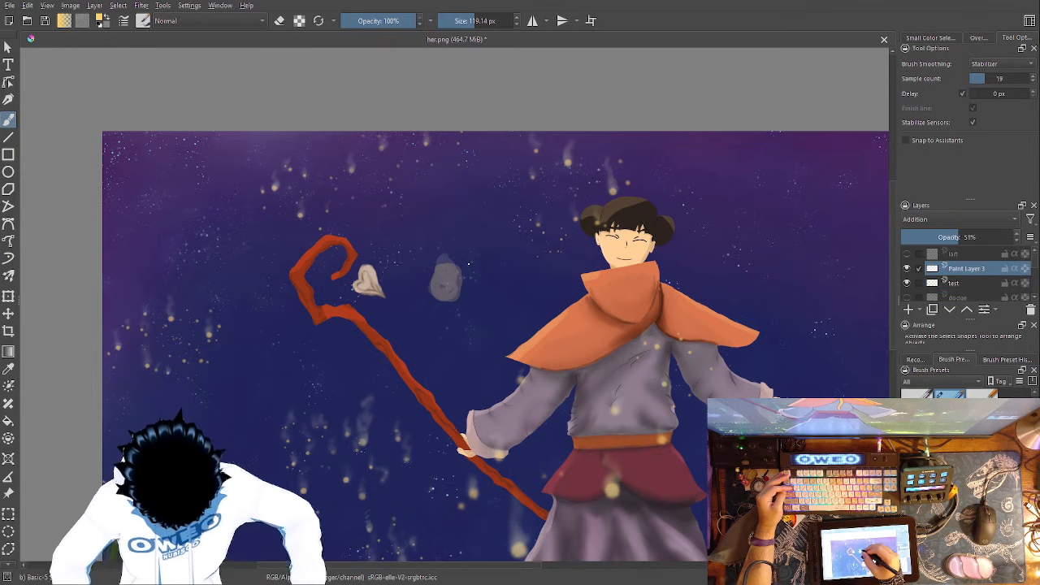
{"action": "right_click", "coordinate": [468, 264]}
{"action": "left_click", "coordinate": [452, 340]}
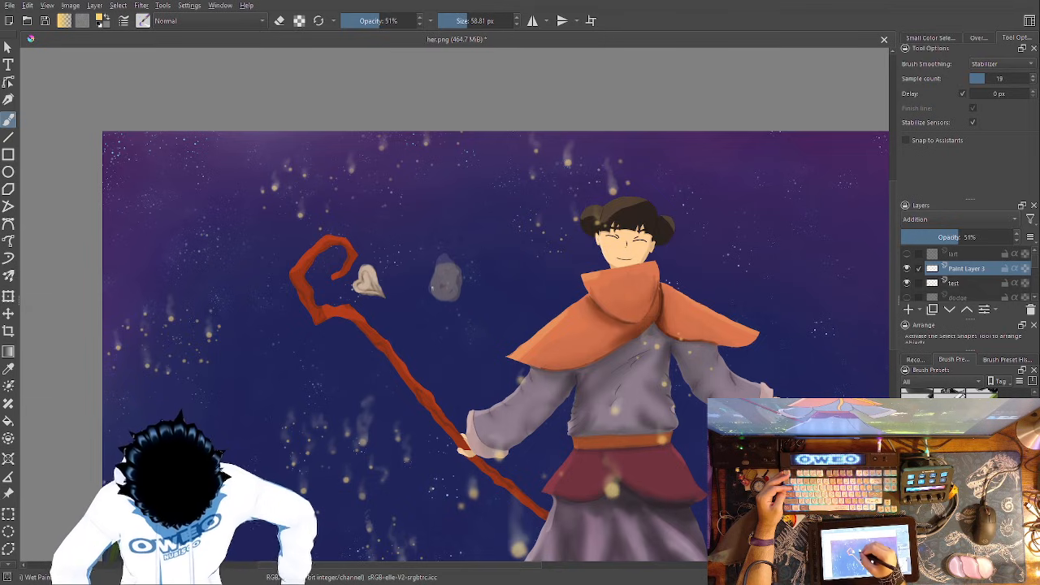
{"action": "mouse_move", "coordinate": [438, 253]}
{"action": "left_mouse_down"}
{"action": "mouse_move", "coordinate": [426, 285]}
{"action": "mouse_move", "coordinate": [456, 276]}
{"action": "left_mouse_up"}
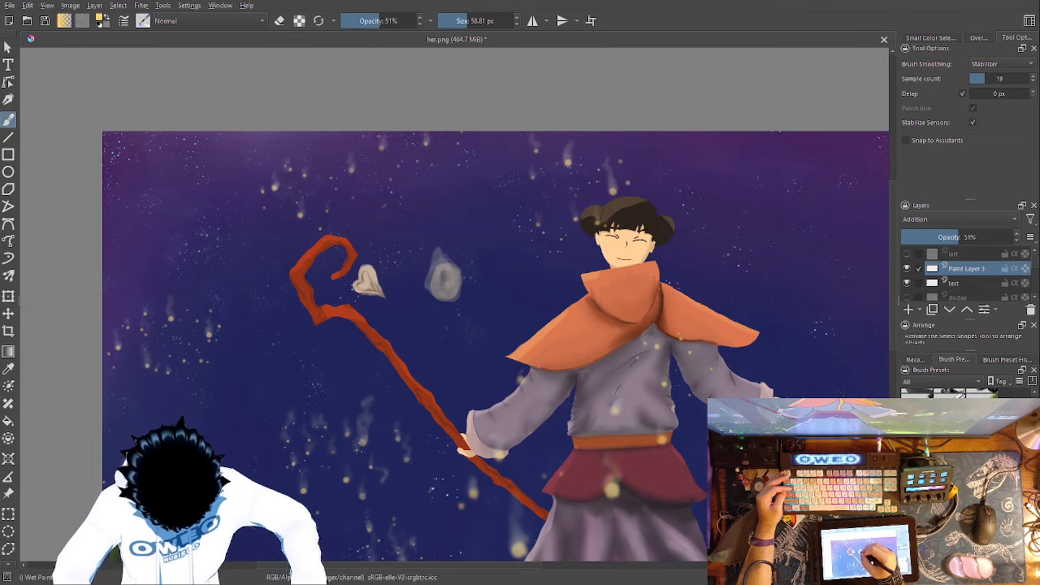
{"action": "right_click", "coordinate": [483, 268]}
{"action": "left_click_drag", "start_coordinate": [633, 195], "coordinate": [644, 195]}
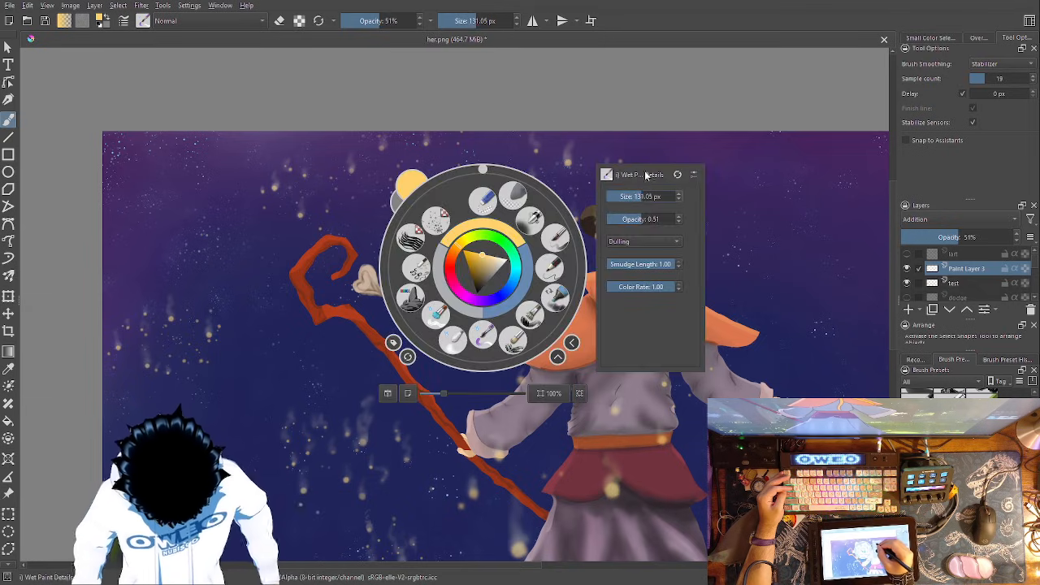
{"action": "left_click", "coordinate": [643, 153]}
{"action": "mouse_move", "coordinate": [438, 278]}
{"action": "left_mouse_down"}
{"action": "mouse_move", "coordinate": [437, 234]}
{"action": "mouse_move", "coordinate": [441, 200]}
{"action": "mouse_move", "coordinate": [437, 265]}
{"action": "mouse_move", "coordinate": [450, 210]}
{"action": "mouse_move", "coordinate": [461, 250]}
{"action": "mouse_move", "coordinate": [455, 214]}
{"action": "mouse_move", "coordinate": [439, 198]}
{"action": "mouse_move", "coordinate": [447, 176]}
{"action": "mouse_move", "coordinate": [434, 264]}
{"action": "mouse_move", "coordinate": [458, 276]}
{"action": "mouse_move", "coordinate": [481, 259]}
{"action": "mouse_move", "coordinate": [482, 226]}
{"action": "mouse_move", "coordinate": [460, 281]}
{"action": "mouse_move", "coordinate": [494, 226]}
{"action": "mouse_move", "coordinate": [475, 279]}
{"action": "mouse_move", "coordinate": [454, 290]}
{"action": "mouse_move", "coordinate": [479, 255]}
{"action": "mouse_move", "coordinate": [460, 258]}
{"action": "mouse_move", "coordinate": [444, 229]}
{"action": "mouse_move", "coordinate": [417, 221]}
{"action": "mouse_move", "coordinate": [431, 269]}
{"action": "mouse_move", "coordinate": [420, 253]}
{"action": "mouse_move", "coordinate": [417, 206]}
{"action": "left_mouse_up"}
- Trim the smoke above the oval into thinner wisps using the Eraser Small brush at 83.17 px
{"action": "right_click", "coordinate": [511, 274]}
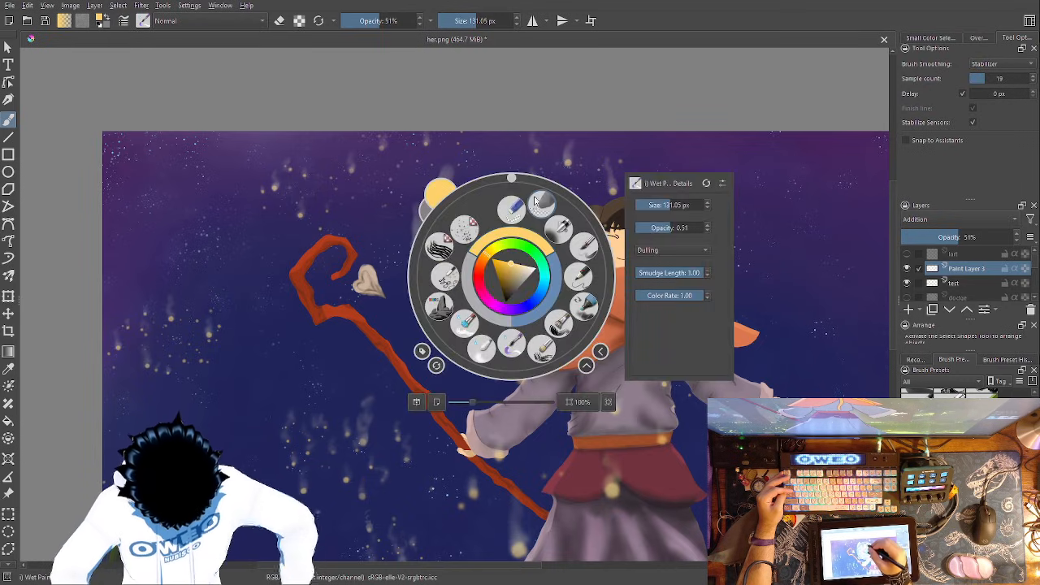
{"action": "left_click", "coordinate": [513, 206]}
{"action": "right_click", "coordinate": [498, 278]}
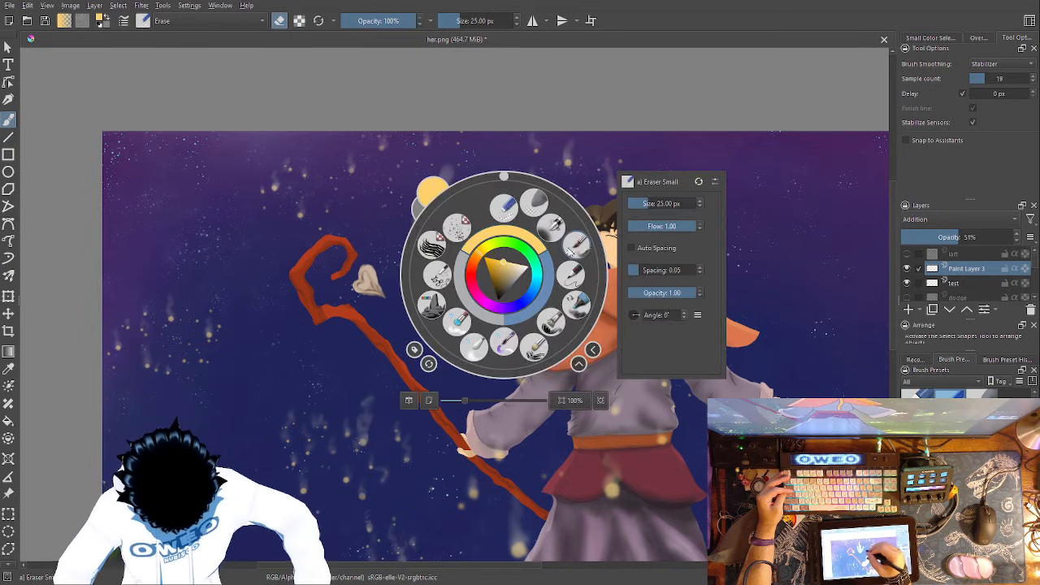
{"action": "left_click_drag", "start_coordinate": [656, 202], "coordinate": [668, 204]}
{"action": "left_click", "coordinate": [644, 145]}
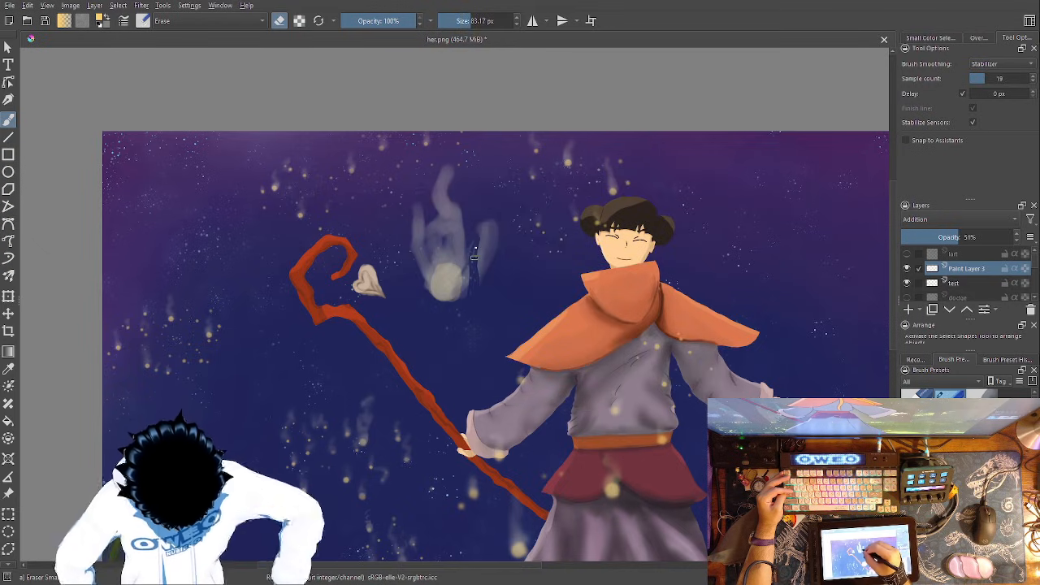
{"action": "left_click_drag", "start_coordinate": [483, 271], "coordinate": [502, 218]}
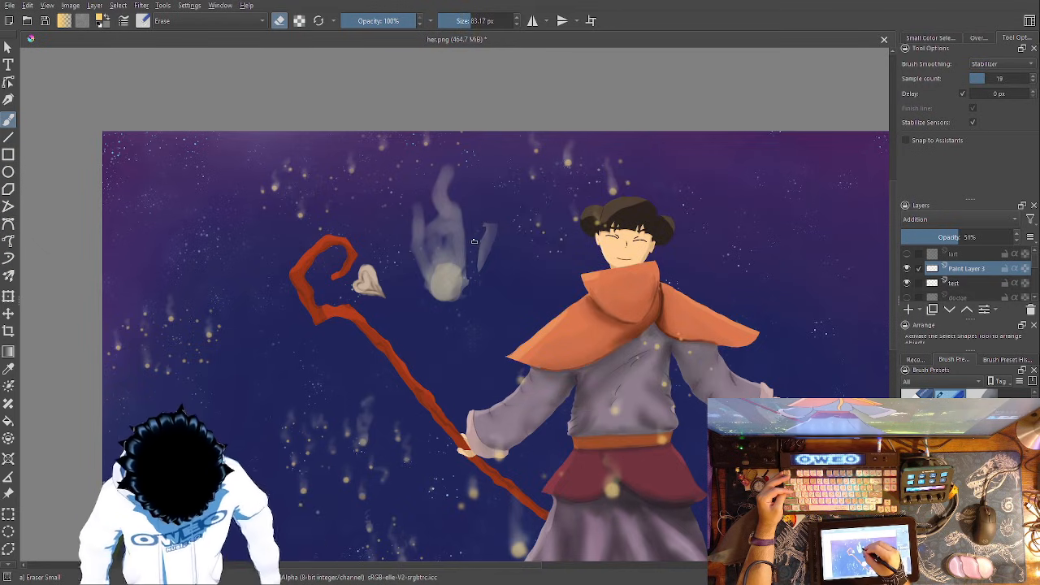
{"action": "left_click_drag", "start_coordinate": [463, 250], "coordinate": [460, 218]}
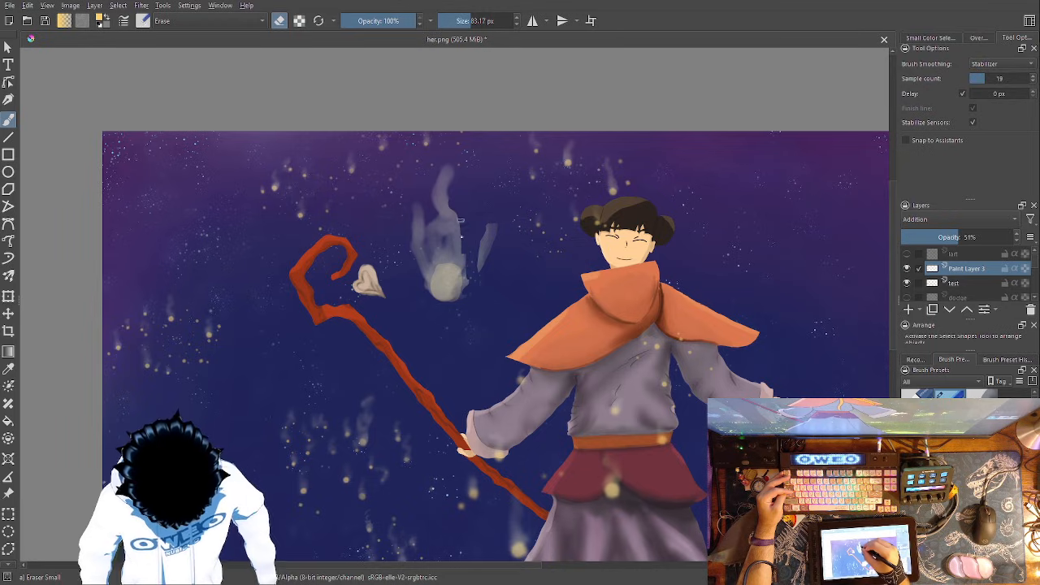
{"action": "mouse_move", "coordinate": [471, 260]}
{"action": "left_mouse_down"}
{"action": "mouse_move", "coordinate": [450, 212]}
{"action": "mouse_move", "coordinate": [451, 182]}
{"action": "mouse_move", "coordinate": [470, 171]}
{"action": "mouse_move", "coordinate": [451, 201]}
{"action": "mouse_move", "coordinate": [465, 214]}
{"action": "mouse_move", "coordinate": [440, 167]}
{"action": "mouse_move", "coordinate": [415, 259]}
{"action": "mouse_move", "coordinate": [420, 284]}
{"action": "mouse_move", "coordinate": [428, 233]}
{"action": "left_mouse_up"}
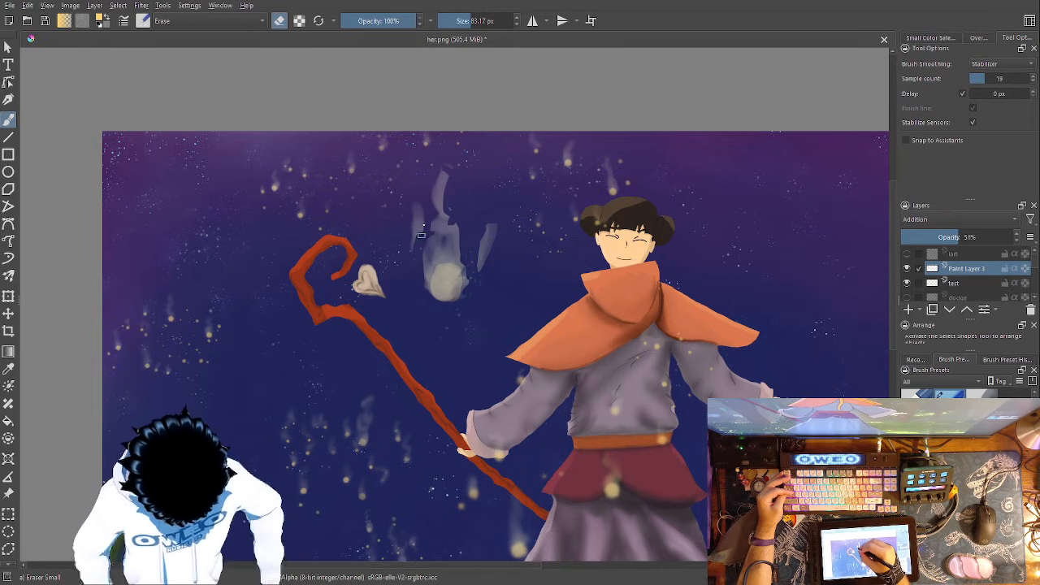
- Soften the trimmed wisps around the oval with the Blender Blur brush at 60 px
{"action": "right_click", "coordinate": [502, 315]}
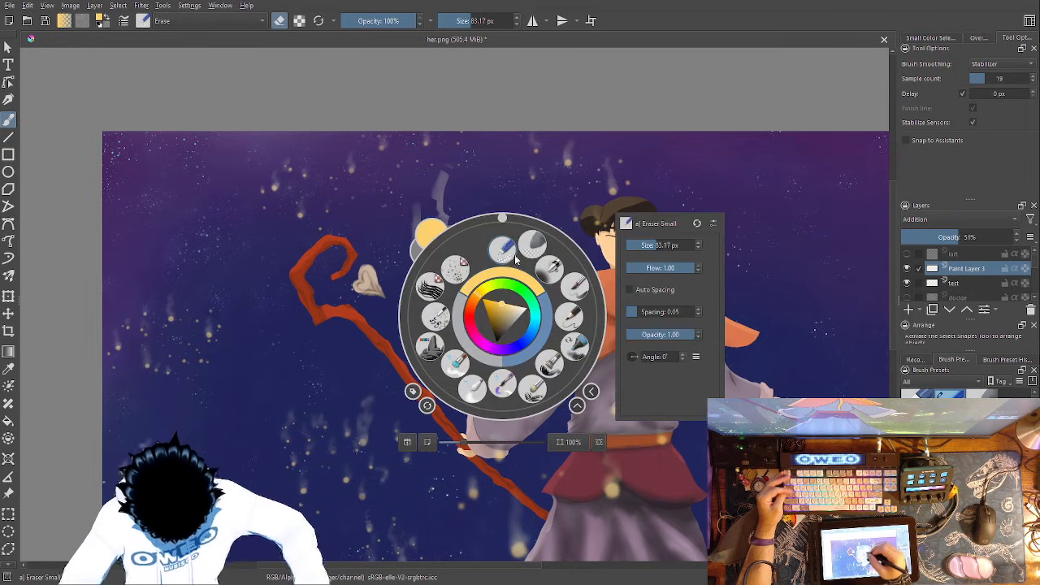
{"action": "left_click", "coordinate": [432, 342]}
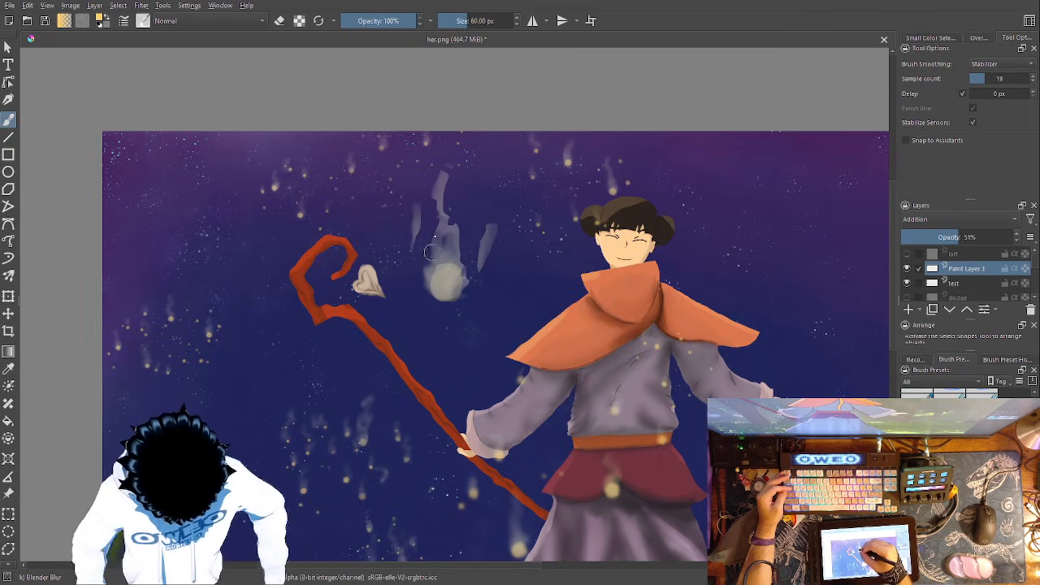
{"action": "mouse_move", "coordinate": [424, 280]}
{"action": "left_mouse_down"}
{"action": "mouse_move", "coordinate": [438, 173]}
{"action": "mouse_move", "coordinate": [459, 263]}
{"action": "left_mouse_up"}
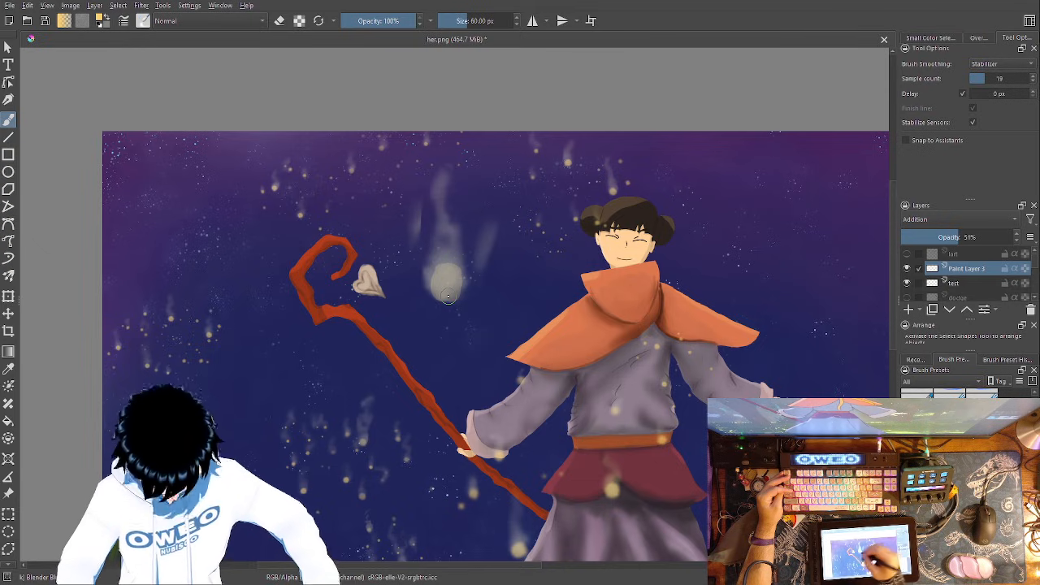
- Texture the oval body in yellow on the test layer with the RGBA 06 Rock brush and soften it with Blender Blur
{"action": "left_click", "coordinate": [963, 285]}
{"action": "right_click", "coordinate": [547, 327]}
{"action": "left_click", "coordinate": [479, 356]}
{"action": "left_click_drag", "start_coordinate": [446, 279], "coordinate": [443, 280]}
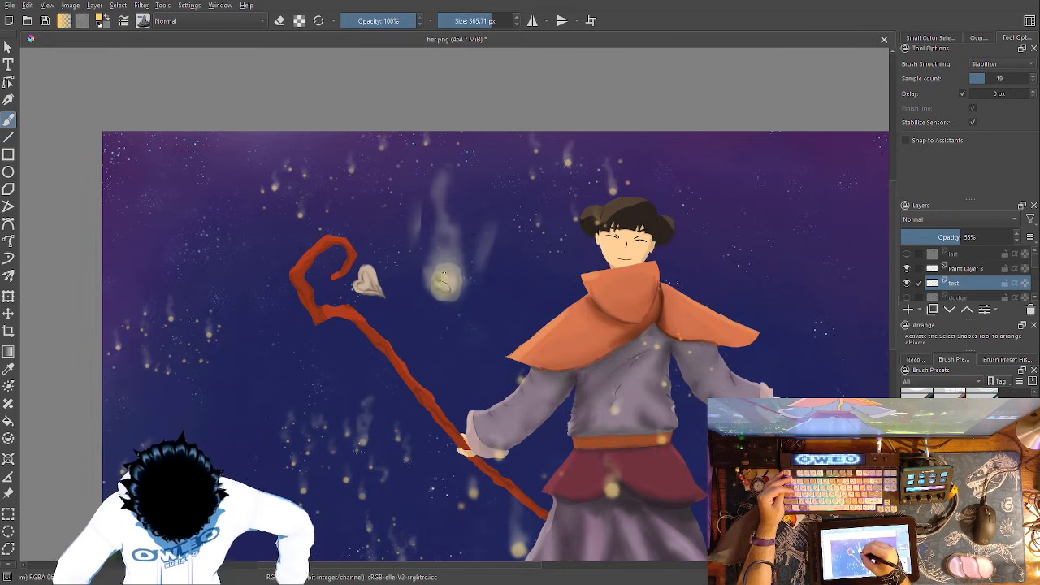
{"action": "mouse_move", "coordinate": [452, 290]}
{"action": "left_mouse_down"}
{"action": "mouse_move", "coordinate": [437, 284]}
{"action": "mouse_move", "coordinate": [452, 294]}
{"action": "mouse_move", "coordinate": [462, 280]}
{"action": "left_mouse_up"}
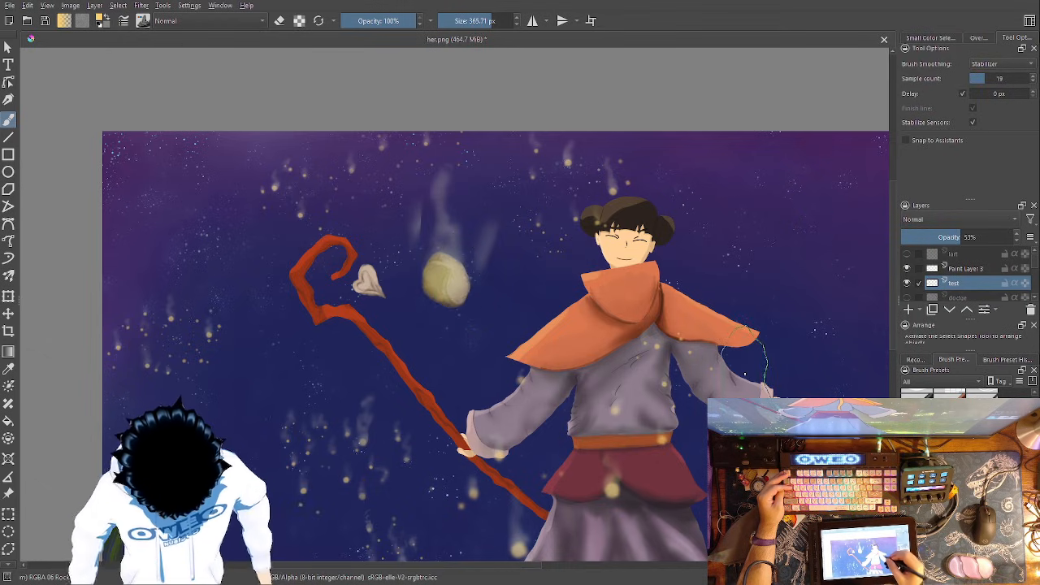
{"action": "right_click", "coordinate": [656, 322]}
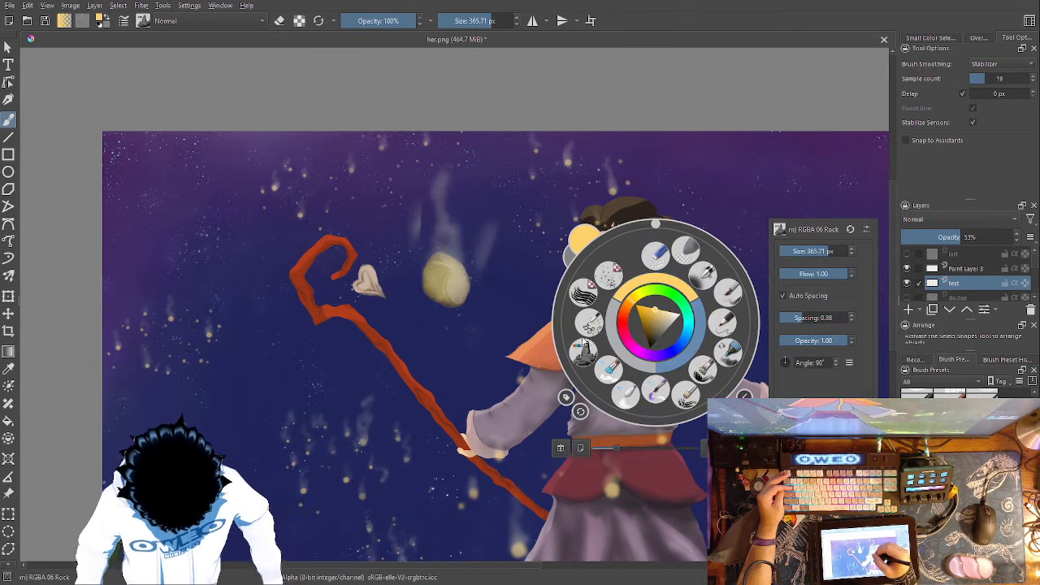
{"action": "left_click", "coordinate": [624, 395]}
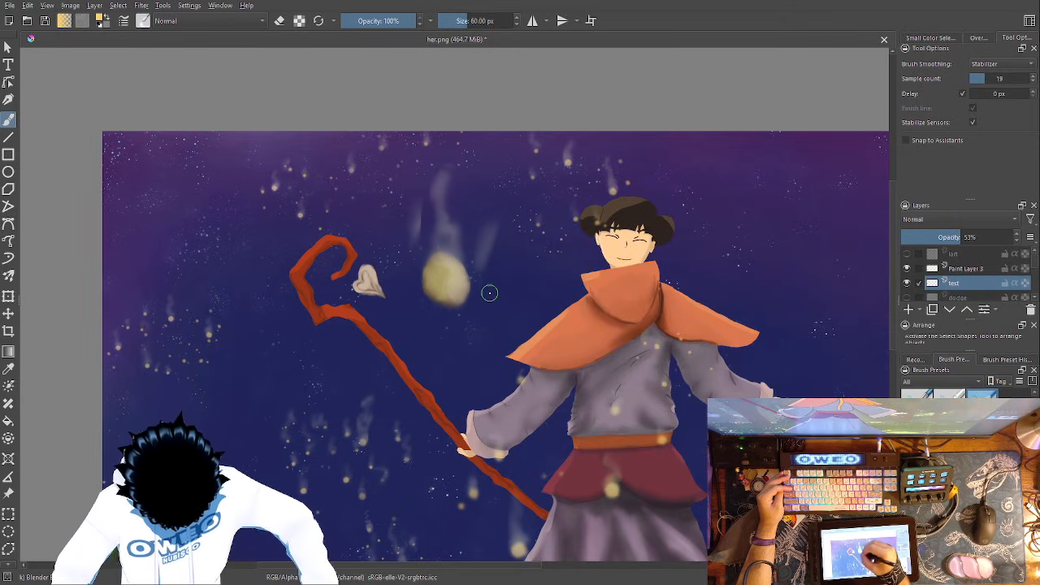
- Paint textured smoke around the yellow body on Paint Layer 3 with the RGBA 06 Rock brush
{"action": "left_click", "coordinate": [967, 272]}
{"action": "right_click", "coordinate": [498, 322]}
{"action": "left_click", "coordinate": [425, 353]}
{"action": "mouse_move", "coordinate": [450, 272]}
{"action": "left_mouse_down"}
{"action": "mouse_move", "coordinate": [452, 241]}
{"action": "mouse_move", "coordinate": [438, 233]}
{"action": "mouse_move", "coordinate": [436, 173]}
{"action": "mouse_move", "coordinate": [478, 286]}
{"action": "mouse_move", "coordinate": [486, 242]}
{"action": "mouse_move", "coordinate": [487, 262]}
{"action": "mouse_move", "coordinate": [463, 307]}
{"action": "mouse_move", "coordinate": [442, 252]}
{"action": "mouse_move", "coordinate": [423, 252]}
{"action": "mouse_move", "coordinate": [413, 192]}
{"action": "mouse_move", "coordinate": [421, 280]}
{"action": "mouse_move", "coordinate": [411, 333]}
{"action": "mouse_move", "coordinate": [455, 339]}
{"action": "mouse_move", "coordinate": [482, 327]}
{"action": "mouse_move", "coordinate": [505, 287]}
{"action": "mouse_move", "coordinate": [502, 315]}
{"action": "mouse_move", "coordinate": [482, 307]}
{"action": "mouse_move", "coordinate": [417, 333]}
{"action": "mouse_move", "coordinate": [411, 313]}
{"action": "mouse_move", "coordinate": [431, 325]}
{"action": "mouse_move", "coordinate": [405, 303]}
{"action": "mouse_move", "coordinate": [451, 320]}
{"action": "left_mouse_up"}
{"action": "right_click", "coordinate": [559, 285]}
{"action": "left_click", "coordinate": [417, 296]}
- Carve the smoke around the yellow body into pointed, flame-like wisps with the Eraser Small brush at 83.17 px
{"action": "right_click", "coordinate": [518, 309]}
{"action": "left_click", "coordinate": [518, 241]}
{"action": "mouse_move", "coordinate": [425, 207]}
{"action": "left_mouse_down"}
{"action": "mouse_move", "coordinate": [429, 179]}
{"action": "mouse_move", "coordinate": [440, 218]}
{"action": "mouse_move", "coordinate": [439, 171]}
{"action": "mouse_move", "coordinate": [457, 193]}
{"action": "mouse_move", "coordinate": [433, 173]}
{"action": "mouse_move", "coordinate": [440, 161]}
{"action": "mouse_move", "coordinate": [460, 189]}
{"action": "mouse_move", "coordinate": [474, 248]}
{"action": "mouse_move", "coordinate": [483, 217]}
{"action": "mouse_move", "coordinate": [500, 250]}
{"action": "mouse_move", "coordinate": [484, 281]}
{"action": "mouse_move", "coordinate": [494, 235]}
{"action": "mouse_move", "coordinate": [486, 293]}
{"action": "mouse_move", "coordinate": [494, 276]}
{"action": "mouse_move", "coordinate": [471, 311]}
{"action": "mouse_move", "coordinate": [504, 273]}
{"action": "mouse_move", "coordinate": [513, 299]}
{"action": "mouse_move", "coordinate": [502, 324]}
{"action": "mouse_move", "coordinate": [485, 338]}
{"action": "mouse_move", "coordinate": [509, 294]}
{"action": "mouse_move", "coordinate": [475, 346]}
{"action": "mouse_move", "coordinate": [456, 353]}
{"action": "mouse_move", "coordinate": [464, 348]}
{"action": "mouse_move", "coordinate": [437, 350]}
{"action": "mouse_move", "coordinate": [411, 333]}
{"action": "mouse_move", "coordinate": [404, 284]}
{"action": "left_mouse_up"}
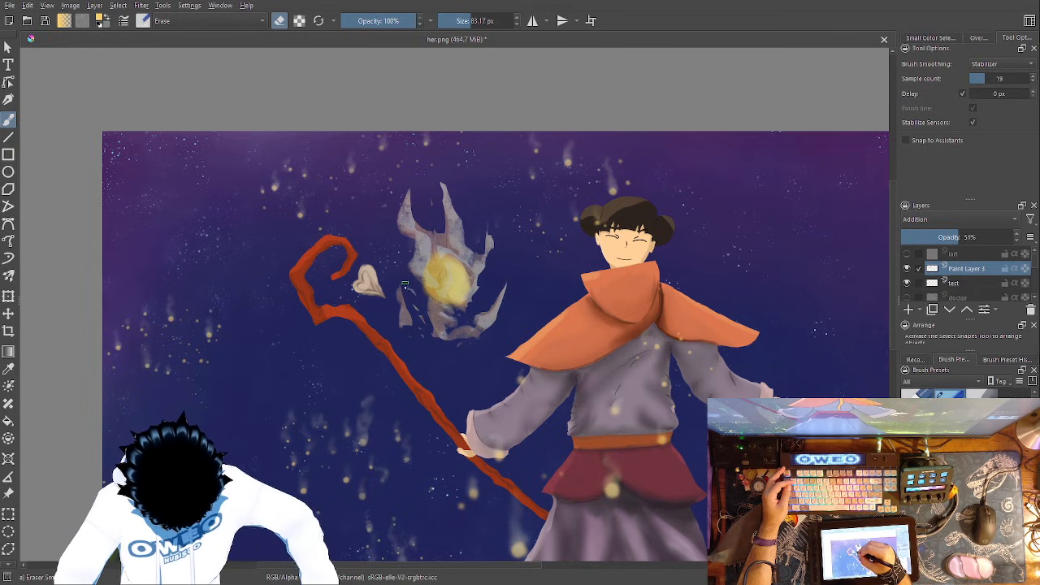
- Blur the flame-like wisps surrounding the yellow body with the Blender Blur brush at 60 px
{"action": "right_click", "coordinate": [531, 316]}
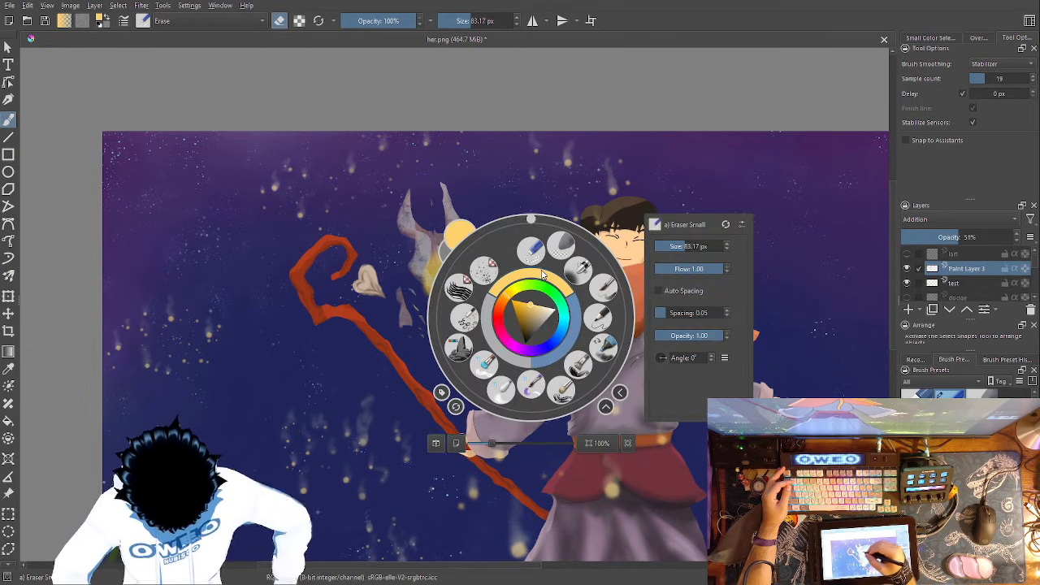
{"action": "left_click", "coordinate": [501, 389]}
{"action": "mouse_move", "coordinate": [401, 303]}
{"action": "left_mouse_down"}
{"action": "mouse_move", "coordinate": [426, 342]}
{"action": "mouse_move", "coordinate": [399, 199]}
{"action": "mouse_move", "coordinate": [397, 228]}
{"action": "mouse_move", "coordinate": [417, 214]}
{"action": "mouse_move", "coordinate": [444, 242]}
{"action": "mouse_move", "coordinate": [447, 188]}
{"action": "mouse_move", "coordinate": [476, 243]}
{"action": "mouse_move", "coordinate": [492, 222]}
{"action": "mouse_move", "coordinate": [480, 281]}
{"action": "mouse_move", "coordinate": [433, 259]}
{"action": "mouse_move", "coordinate": [461, 271]}
{"action": "mouse_move", "coordinate": [430, 281]}
{"action": "mouse_move", "coordinate": [429, 327]}
{"action": "mouse_move", "coordinate": [446, 336]}
{"action": "mouse_move", "coordinate": [455, 290]}
{"action": "mouse_move", "coordinate": [458, 327]}
{"action": "mouse_move", "coordinate": [510, 279]}
{"action": "mouse_move", "coordinate": [455, 343]}
{"action": "mouse_move", "coordinate": [489, 289]}
{"action": "mouse_move", "coordinate": [465, 302]}
{"action": "mouse_move", "coordinate": [487, 242]}
{"action": "mouse_move", "coordinate": [477, 296]}
{"action": "left_mouse_up"}
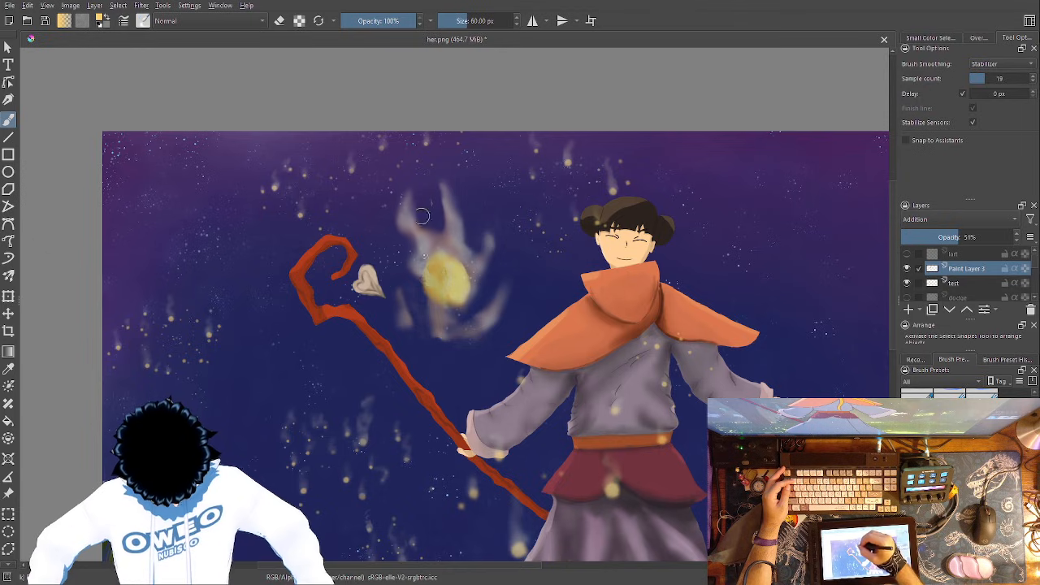
- Paint separate textured wisps above the flame, up to the canvas's upper edge, with the RGBA 06 Rock brush on Paint Layer 3
{"action": "right_click", "coordinate": [540, 304]}
{"action": "left_click", "coordinate": [472, 339]}
{"action": "mouse_move", "coordinate": [382, 229]}
{"action": "left_mouse_down"}
{"action": "mouse_move", "coordinate": [379, 221]}
{"action": "mouse_move", "coordinate": [388, 236]}
{"action": "mouse_move", "coordinate": [372, 183]}
{"action": "mouse_move", "coordinate": [383, 162]}
{"action": "left_mouse_up"}
{"action": "mouse_move", "coordinate": [492, 187]}
{"action": "left_mouse_down"}
{"action": "mouse_move", "coordinate": [486, 143]}
{"action": "mouse_move", "coordinate": [492, 175]}
{"action": "mouse_move", "coordinate": [442, 138]}
{"action": "mouse_move", "coordinate": [503, 145]}
{"action": "left_mouse_up"}
- Soften the separate wisps above the flame with the Blender Blur brush at 60 px
{"action": "right_click", "coordinate": [553, 277]}
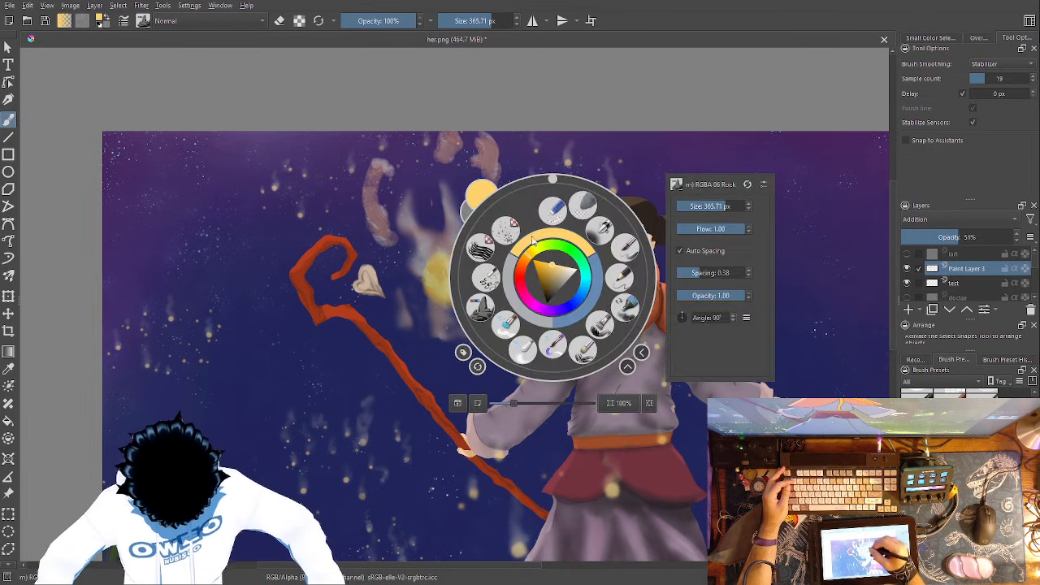
{"action": "left_click", "coordinate": [526, 355]}
{"action": "mouse_move", "coordinate": [476, 140]}
{"action": "left_mouse_down"}
{"action": "mouse_move", "coordinate": [485, 170]}
{"action": "mouse_move", "coordinate": [504, 160]}
{"action": "mouse_move", "coordinate": [484, 131]}
{"action": "mouse_move", "coordinate": [487, 146]}
{"action": "mouse_move", "coordinate": [451, 140]}
{"action": "left_mouse_up"}
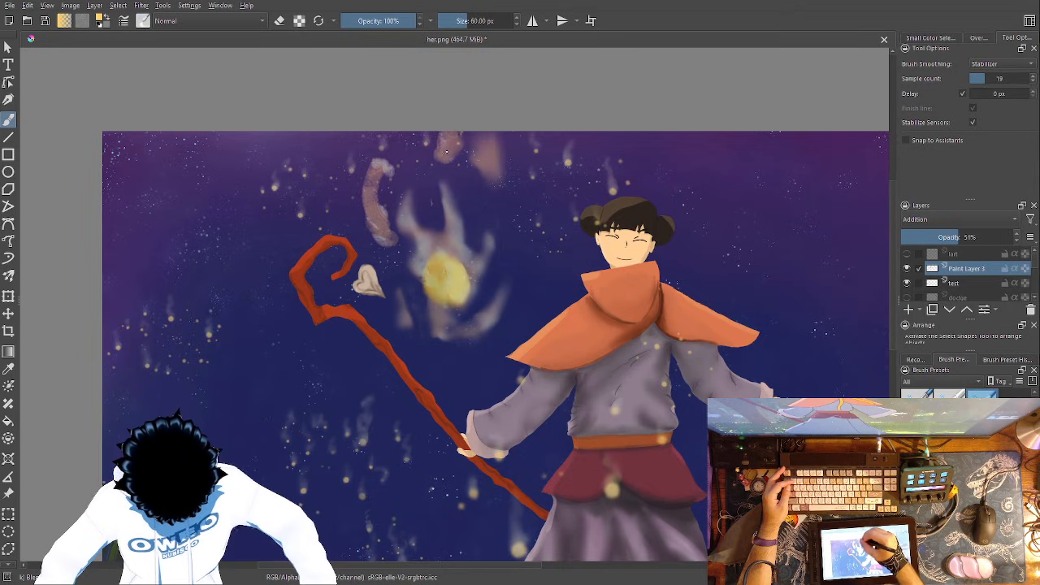
{"action": "mouse_move", "coordinate": [384, 157]}
{"action": "left_mouse_down"}
{"action": "mouse_move", "coordinate": [361, 214]}
{"action": "mouse_move", "coordinate": [386, 248]}
{"action": "mouse_move", "coordinate": [372, 159]}
{"action": "mouse_move", "coordinate": [408, 269]}
{"action": "left_mouse_up"}
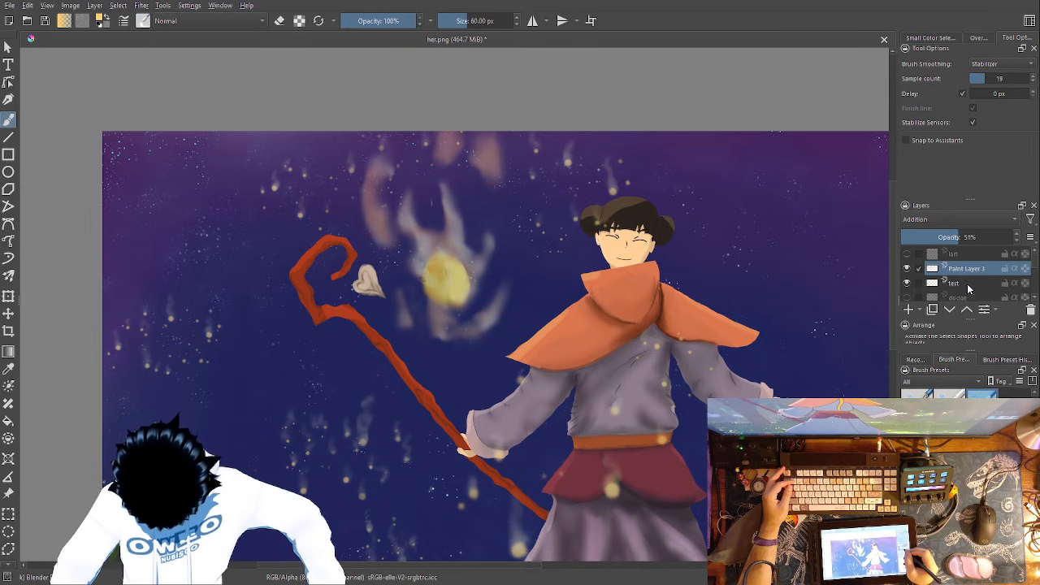
- Add yellow highlights over the upper wisps and the flame's prongs and base on the test layer with the RGBA 06 Rock brush
{"action": "left_click", "coordinate": [966, 283]}
{"action": "right_click", "coordinate": [510, 313]}
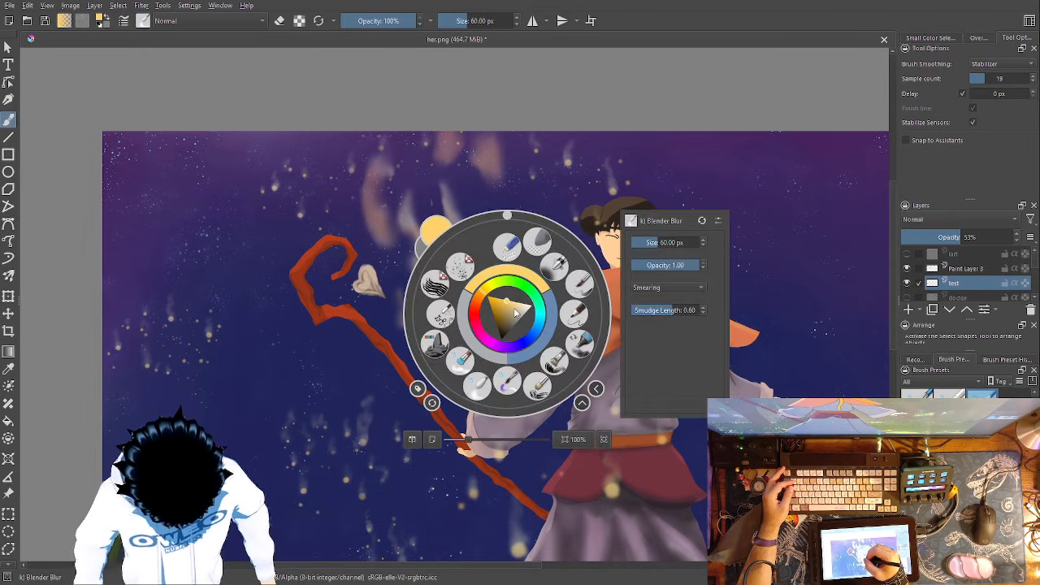
{"action": "right_click", "coordinate": [486, 389]}
{"action": "right_click", "coordinate": [434, 275]}
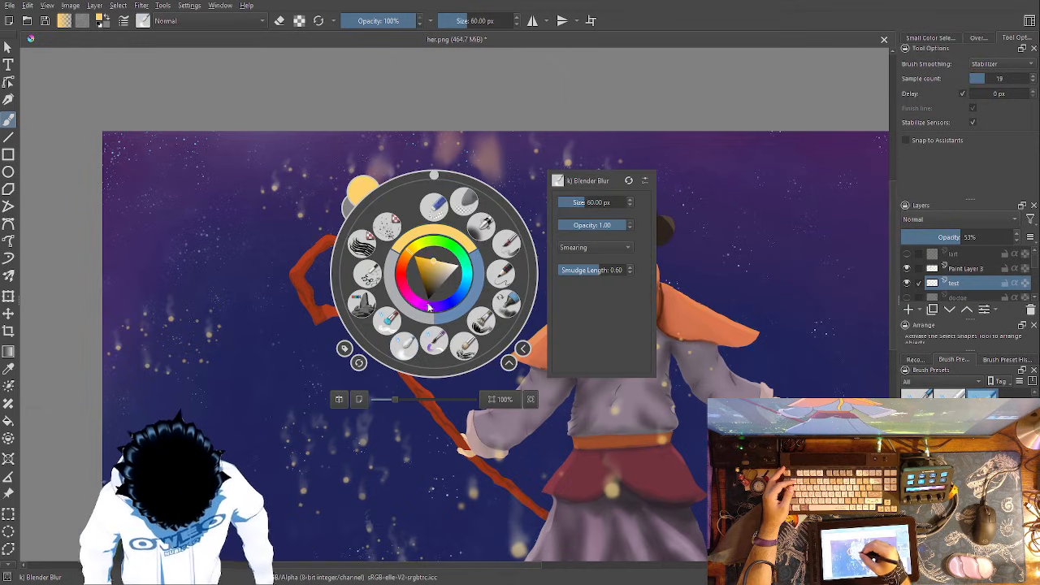
{"action": "left_click", "coordinate": [363, 302]}
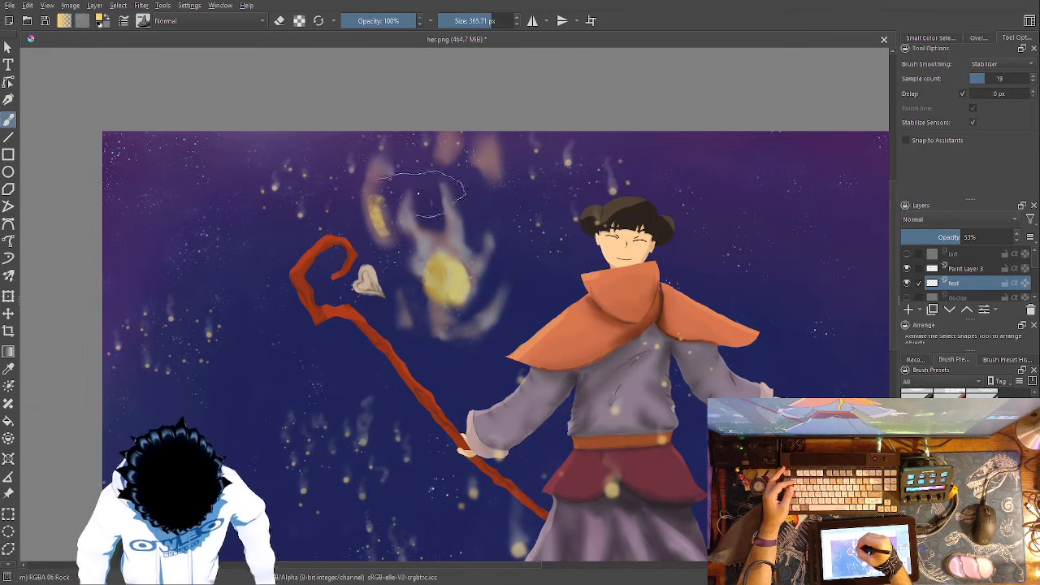
{"action": "mouse_move", "coordinate": [445, 153]}
{"action": "left_mouse_down"}
{"action": "mouse_move", "coordinate": [452, 138]}
{"action": "mouse_move", "coordinate": [490, 148]}
{"action": "mouse_move", "coordinate": [493, 160]}
{"action": "left_mouse_up"}
{"action": "mouse_move", "coordinate": [456, 218]}
{"action": "left_mouse_down"}
{"action": "mouse_move", "coordinate": [453, 243]}
{"action": "mouse_move", "coordinate": [428, 251]}
{"action": "left_mouse_up"}
{"action": "mouse_move", "coordinate": [441, 317]}
{"action": "left_mouse_down"}
{"action": "mouse_move", "coordinate": [449, 330]}
{"action": "mouse_move", "coordinate": [485, 323]}
{"action": "mouse_move", "coordinate": [491, 307]}
{"action": "left_mouse_up"}
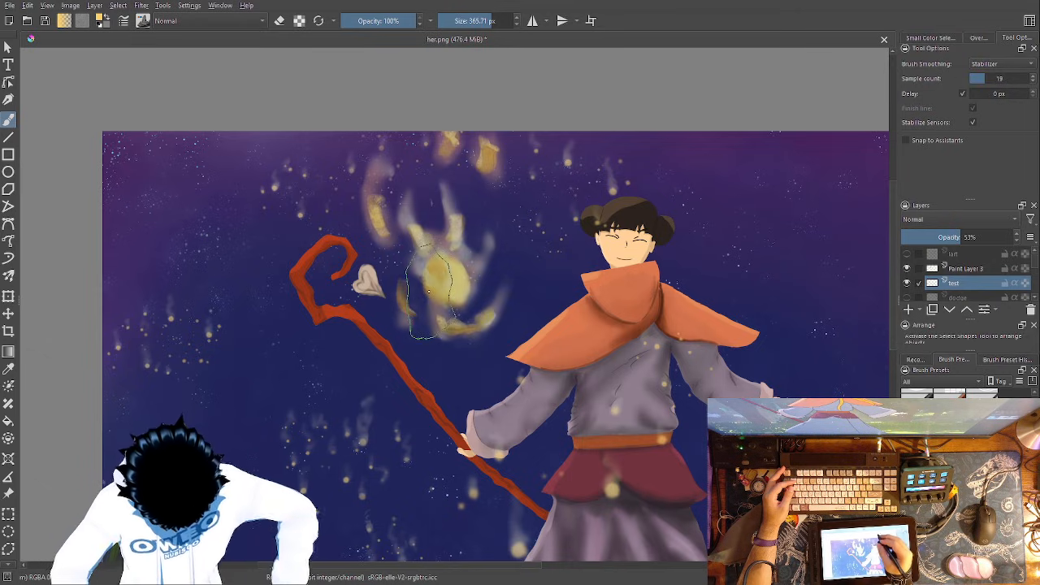
- Blend the yellow highlights into the flame and upper wisps with the Blender Blur brush at 60 px on the test layer
{"action": "right_click", "coordinate": [568, 294]}
{"action": "left_click", "coordinate": [451, 300]}
{"action": "right_click", "coordinate": [447, 291]}
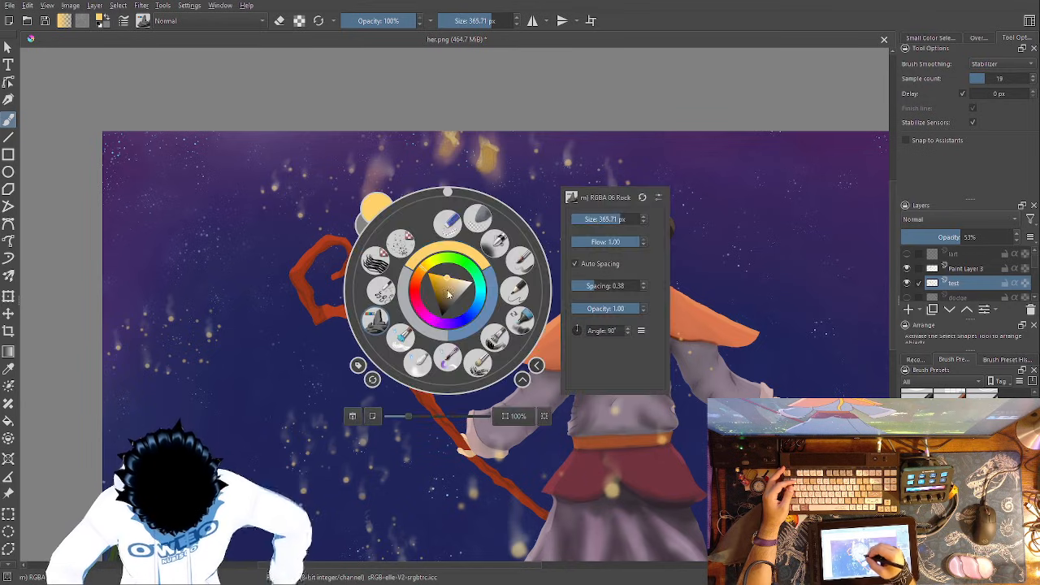
{"action": "left_click", "coordinate": [417, 362]}
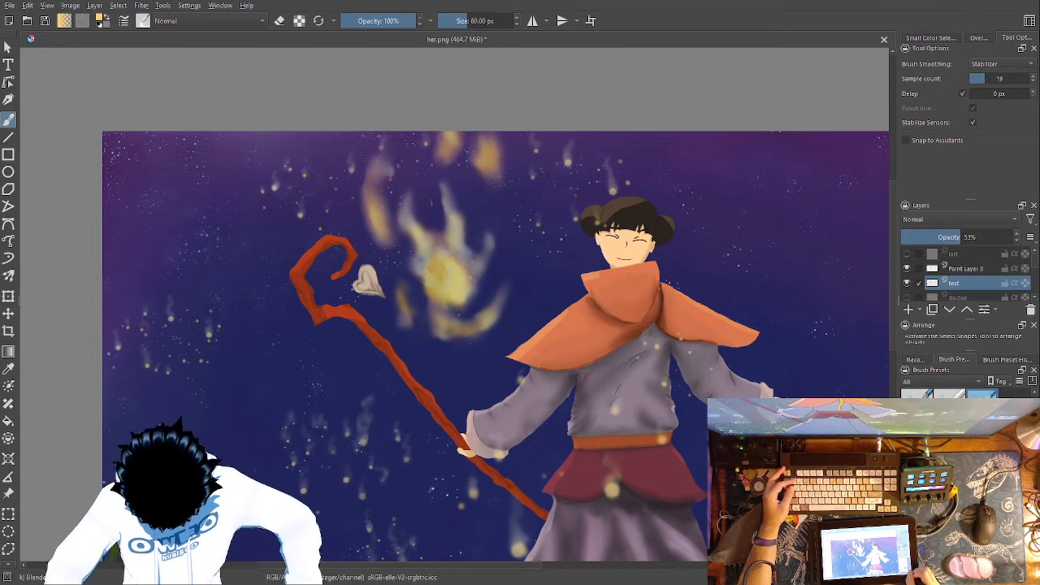
- Check the whole painting and save her.png
{"action": "key", "text": "ctrl+minus"}
{"action": "key", "text": "ctrl+minus"}
{"action": "key", "text": "ctrl+minus"}
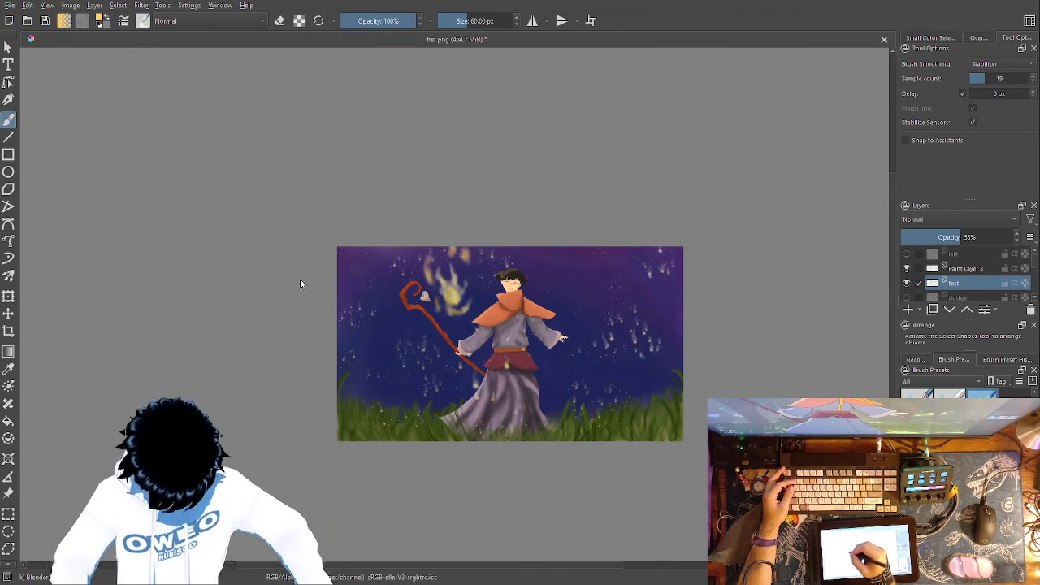
{"action": "key", "text": "ctrl+s"}
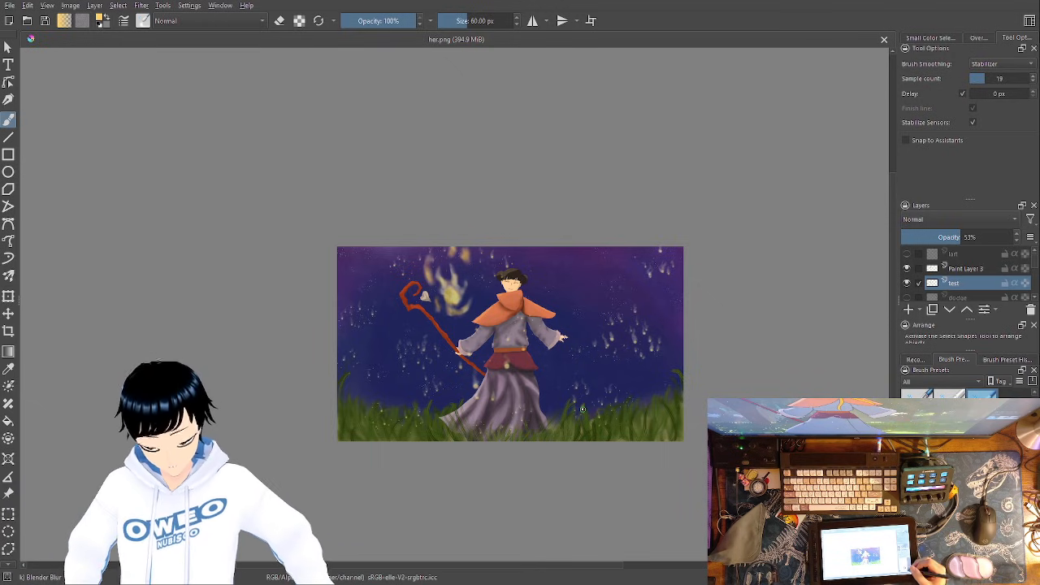
{"action": "key", "text": "ctrl+plus"}
{"action": "key", "text": "ctrl+plus"}
{"action": "key", "text": "ctrl+plus"}
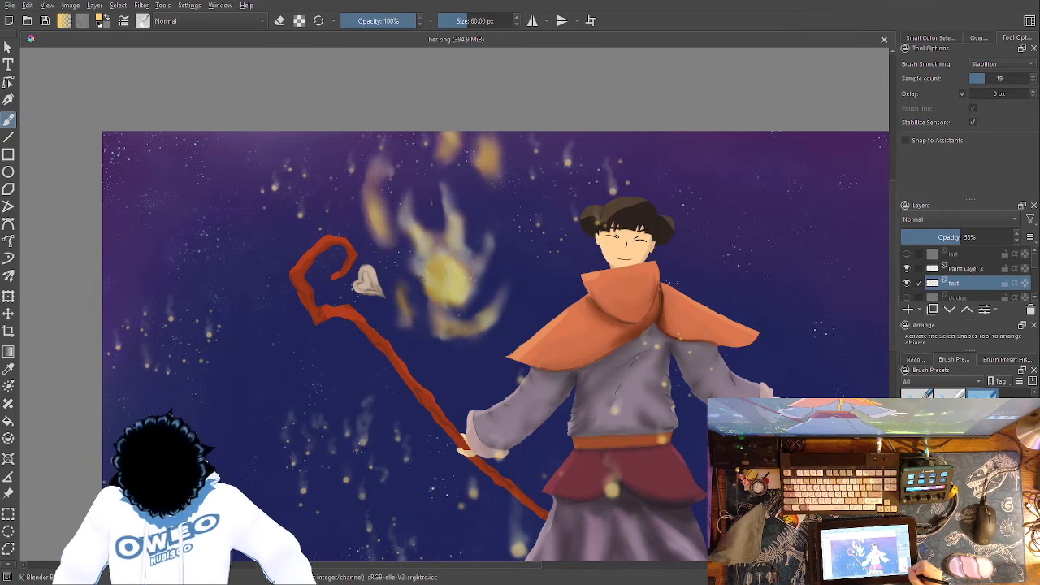
{"action": "scroll", "coordinate": [1035, 277], "scroll_direction": "up", "scroll_amount": 5}
{"action": "scroll", "coordinate": [1035, 276], "scroll_direction": "down", "scroll_amount": 5}
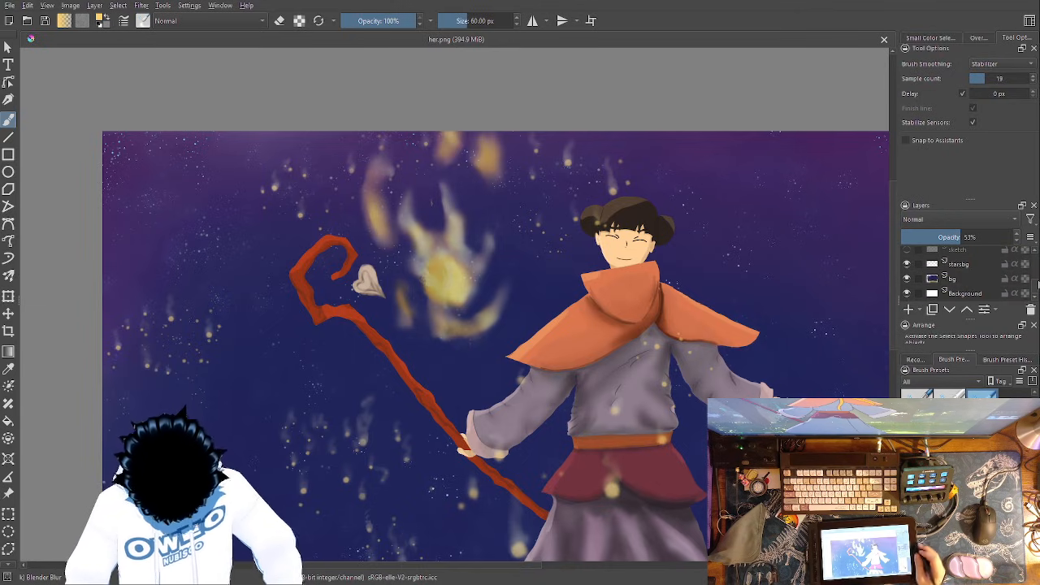
{"action": "mouse_move", "coordinate": [651, 345]}
{"action": "left_mouse_down"}
{"action": "mouse_move", "coordinate": [697, 387]}
{"action": "mouse_move", "coordinate": [665, 322]}
{"action": "mouse_move", "coordinate": [661, 335]}
{"action": "left_mouse_up"}
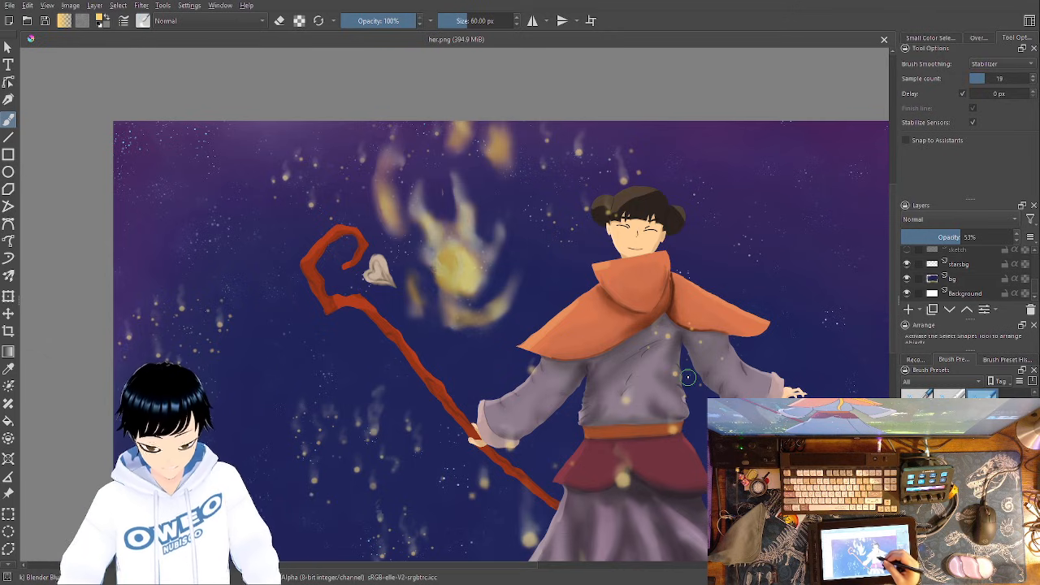
{"action": "right_click", "coordinate": [627, 339]}
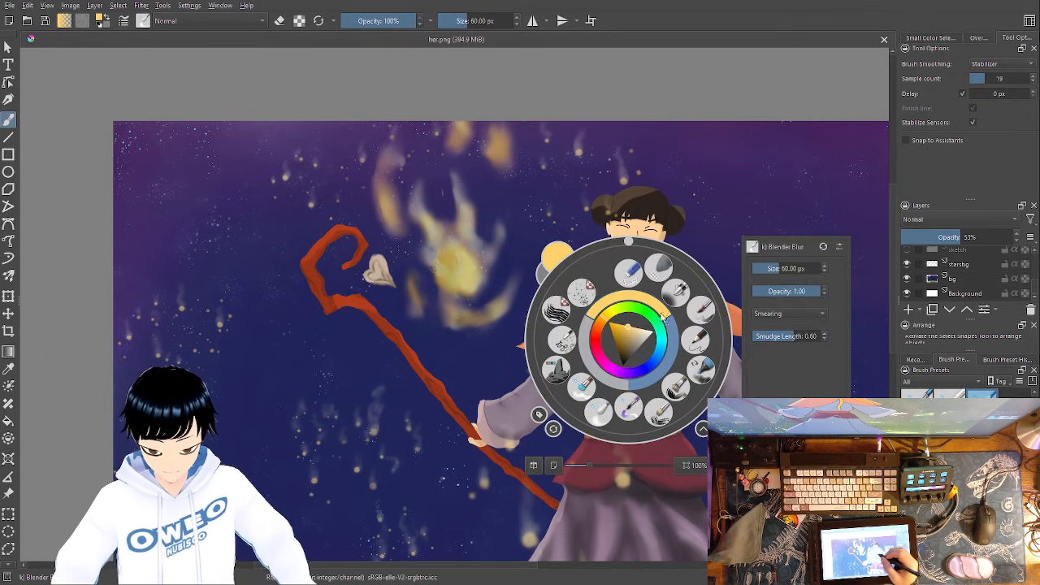
- Paint a yellow accent on the flame's core and loose dull-yellow patches around the flame on the test layer with the RGBA 06 Rock brush
{"action": "left_click", "coordinate": [558, 369]}
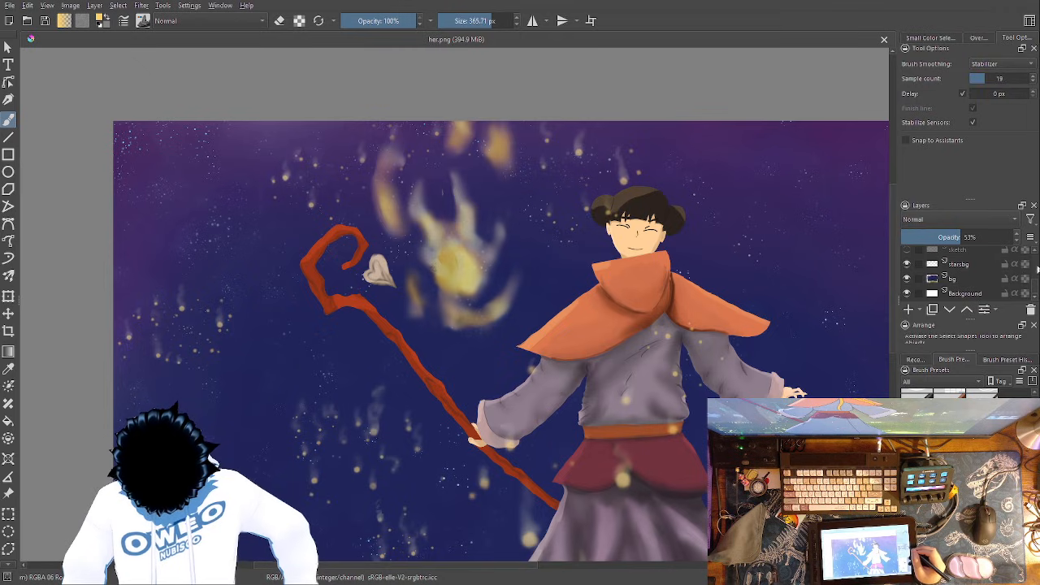
{"action": "scroll", "coordinate": [1034, 275], "scroll_direction": "up", "scroll_amount": 5}
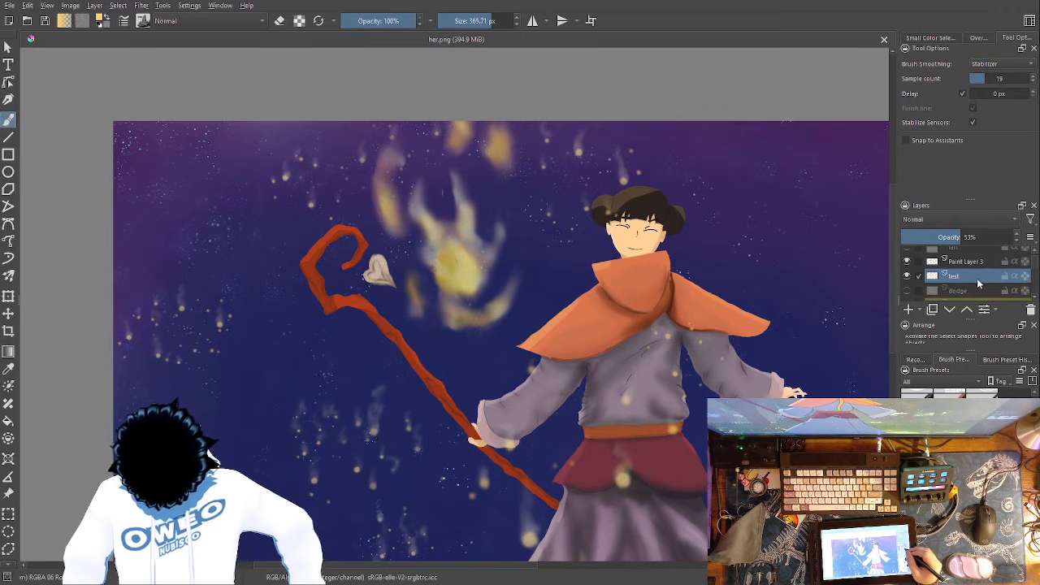
{"action": "mouse_move", "coordinate": [461, 256]}
{"action": "left_mouse_down"}
{"action": "mouse_move", "coordinate": [426, 268]}
{"action": "mouse_move", "coordinate": [466, 262]}
{"action": "mouse_move", "coordinate": [463, 275]}
{"action": "mouse_move", "coordinate": [478, 272]}
{"action": "mouse_move", "coordinate": [471, 257]}
{"action": "mouse_move", "coordinate": [497, 260]}
{"action": "left_mouse_up"}
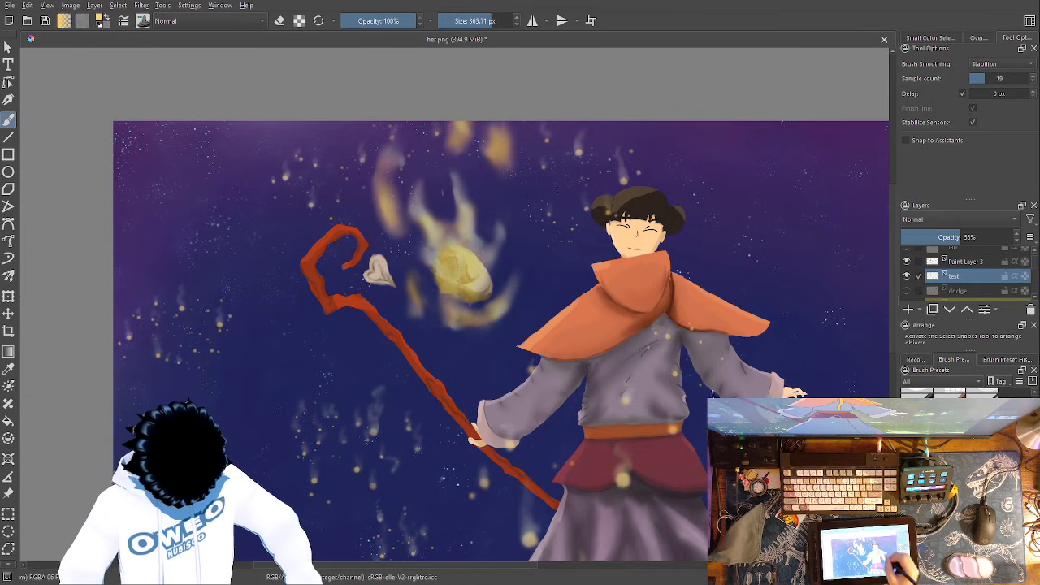
{"action": "left_click_drag", "start_coordinate": [453, 348], "coordinate": [477, 350]}
{"action": "left_click_drag", "start_coordinate": [520, 217], "coordinate": [528, 240]}
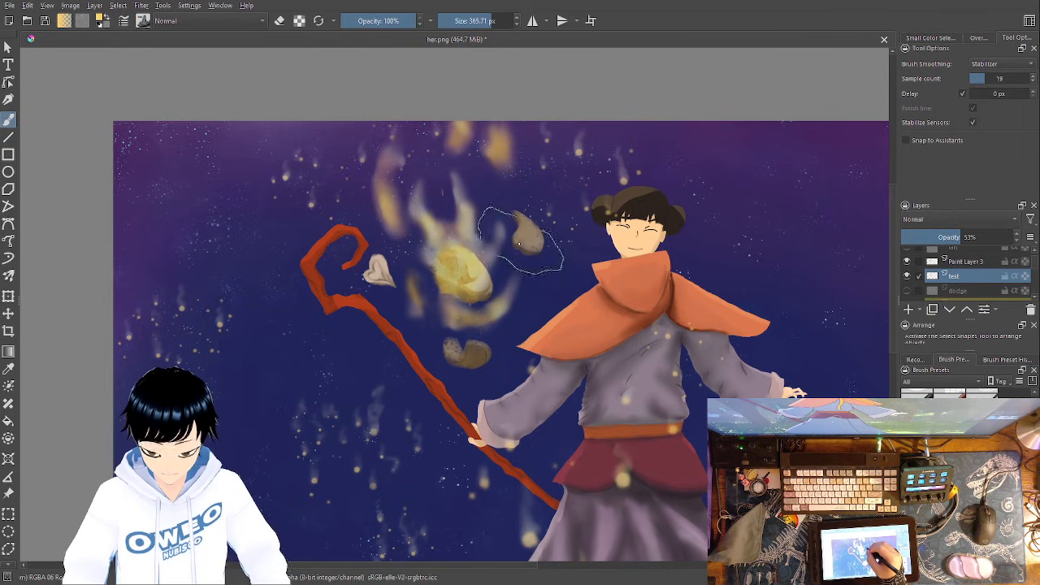
{"action": "left_click_drag", "start_coordinate": [353, 186], "coordinate": [362, 203]}
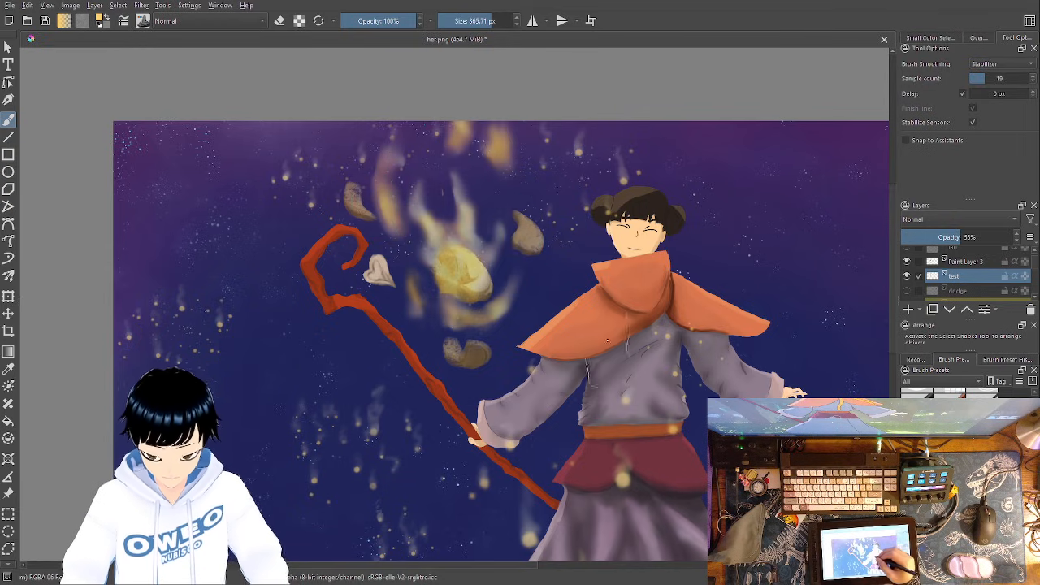
- Carve the new patches around the flame into thin curved wisps with the Eraser Small brush
{"action": "right_click", "coordinate": [607, 341]}
{"action": "left_click", "coordinate": [611, 273]}
{"action": "left_click_drag", "start_coordinate": [364, 207], "coordinate": [350, 185]}
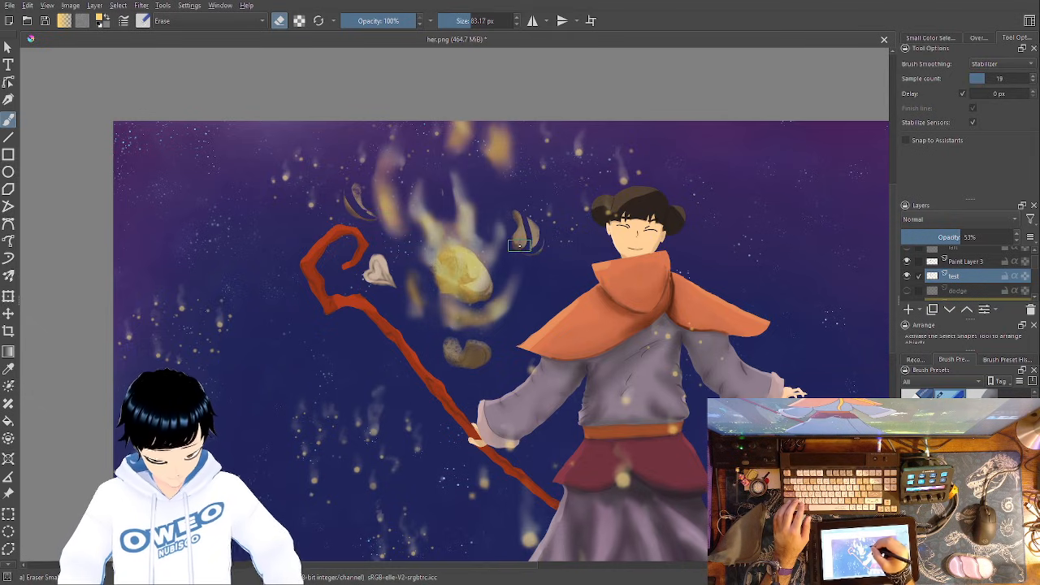
{"action": "left_click_drag", "start_coordinate": [493, 345], "coordinate": [460, 335]}
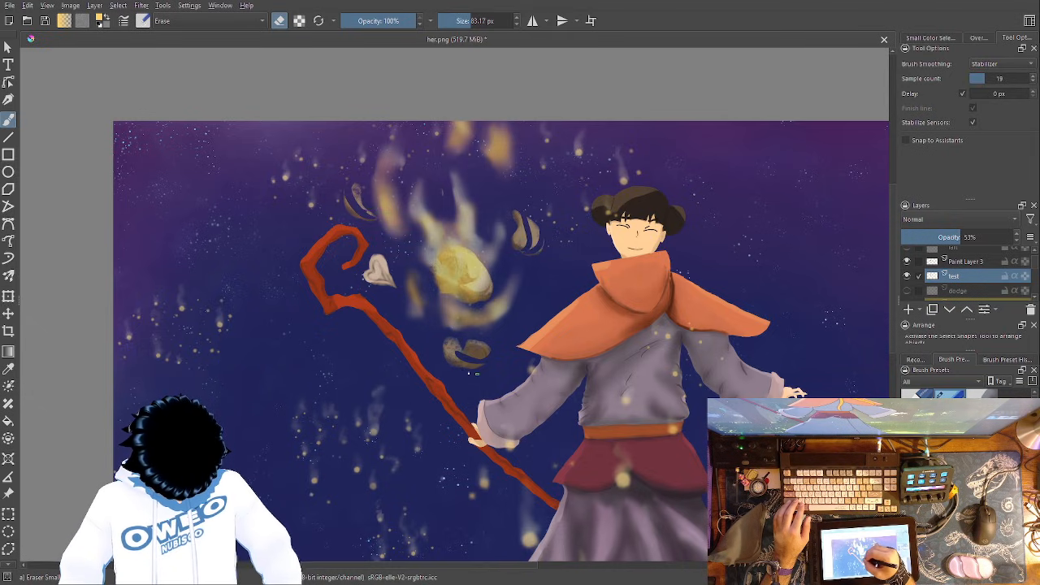
- Soften the carved wisps around the flame with the Blender Blur brush at 60 px
{"action": "right_click", "coordinate": [479, 323]}
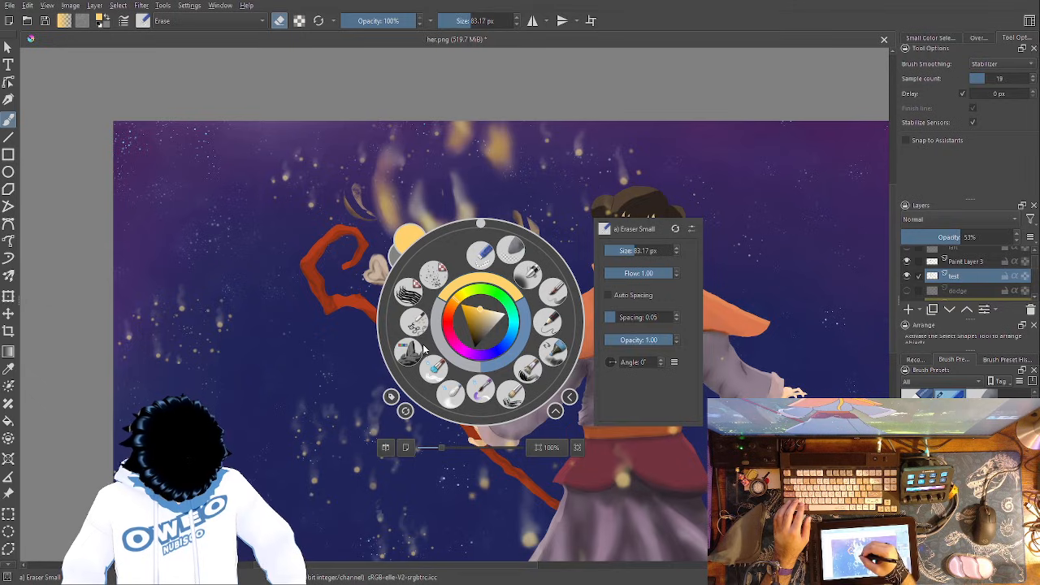
{"action": "left_click", "coordinate": [435, 370]}
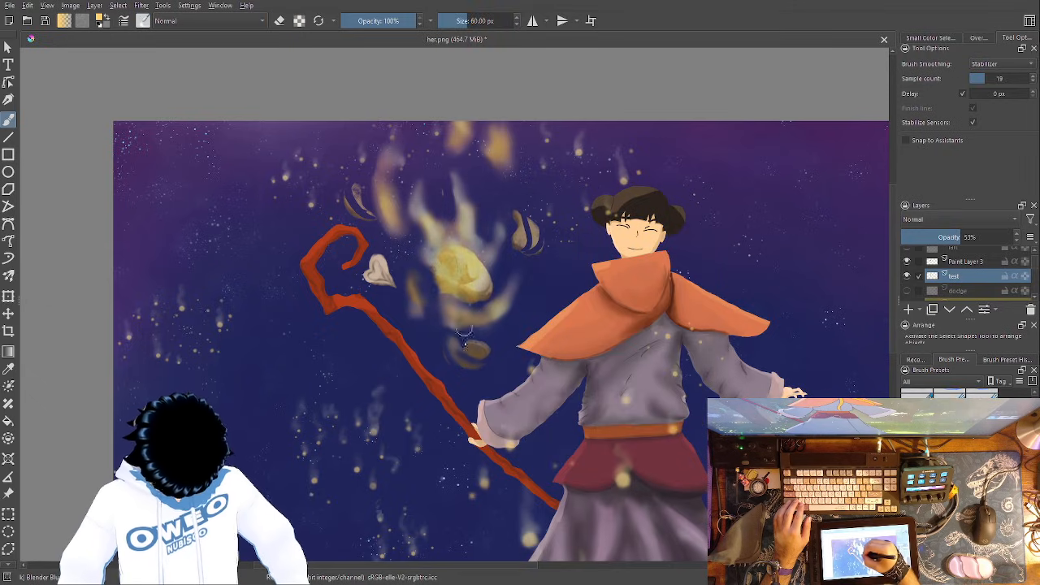
{"action": "mouse_move", "coordinate": [522, 246]}
{"action": "left_mouse_down"}
{"action": "mouse_move", "coordinate": [522, 215]}
{"action": "mouse_move", "coordinate": [503, 239]}
{"action": "mouse_move", "coordinate": [541, 237]}
{"action": "left_mouse_up"}
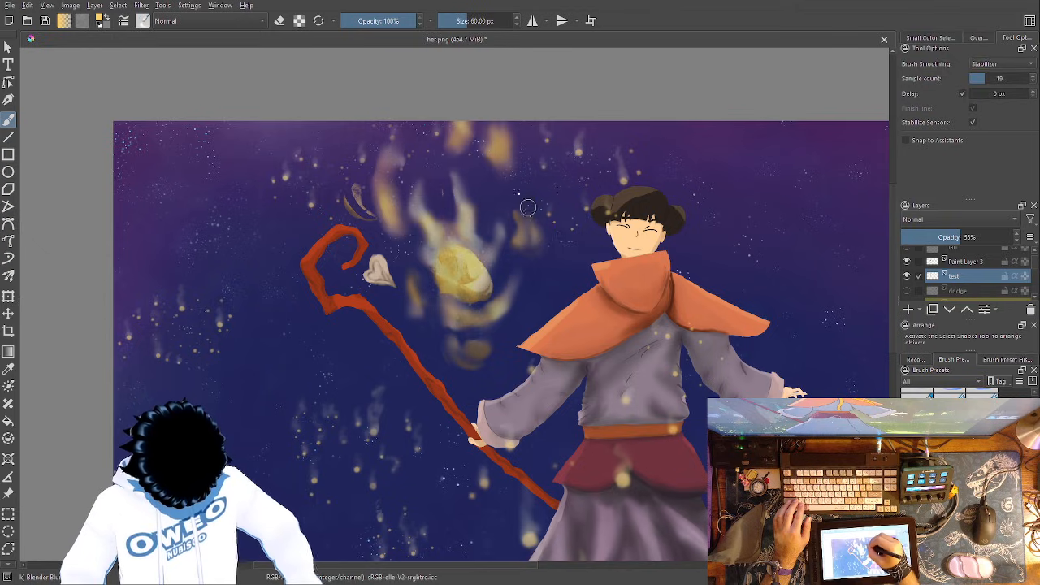
{"action": "left_click_drag", "start_coordinate": [369, 222], "coordinate": [339, 181]}
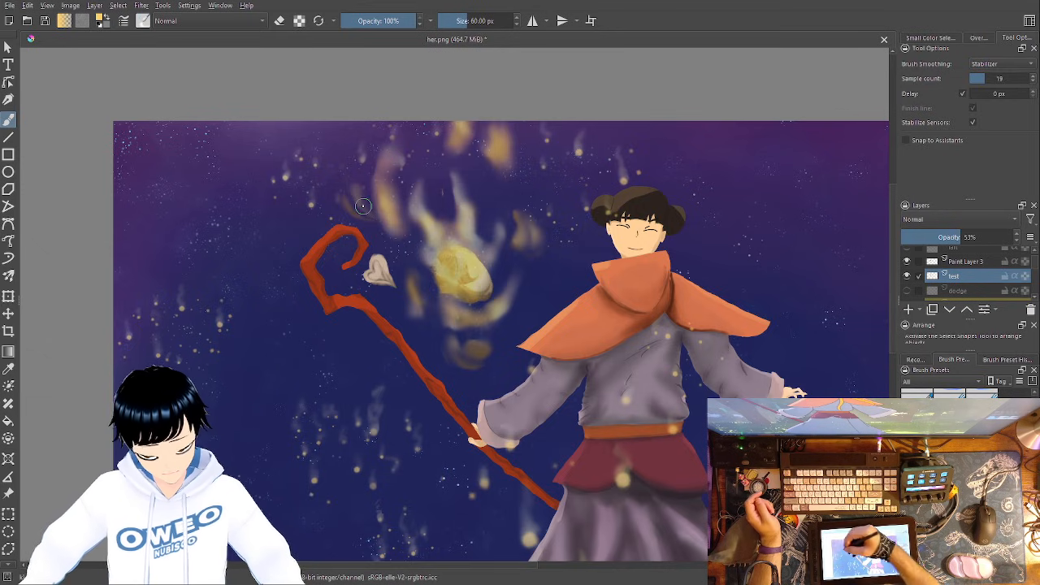
- Paint dull-yellow flame patches over the staff's hook and the middle of its shaft with the RGBA 06 Rock brush on the test layer
{"action": "right_click", "coordinate": [526, 340]}
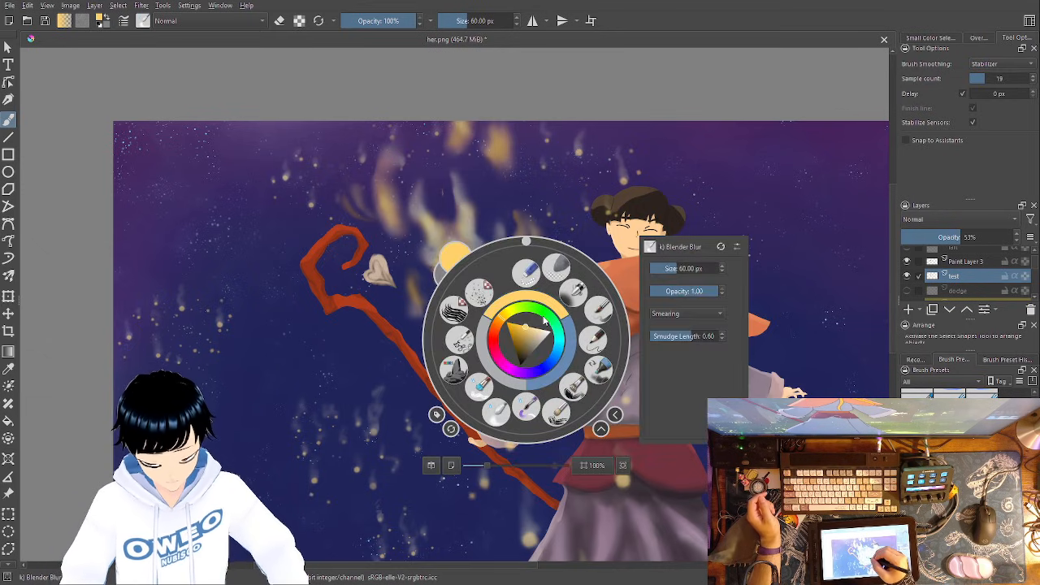
{"action": "left_click", "coordinate": [454, 370]}
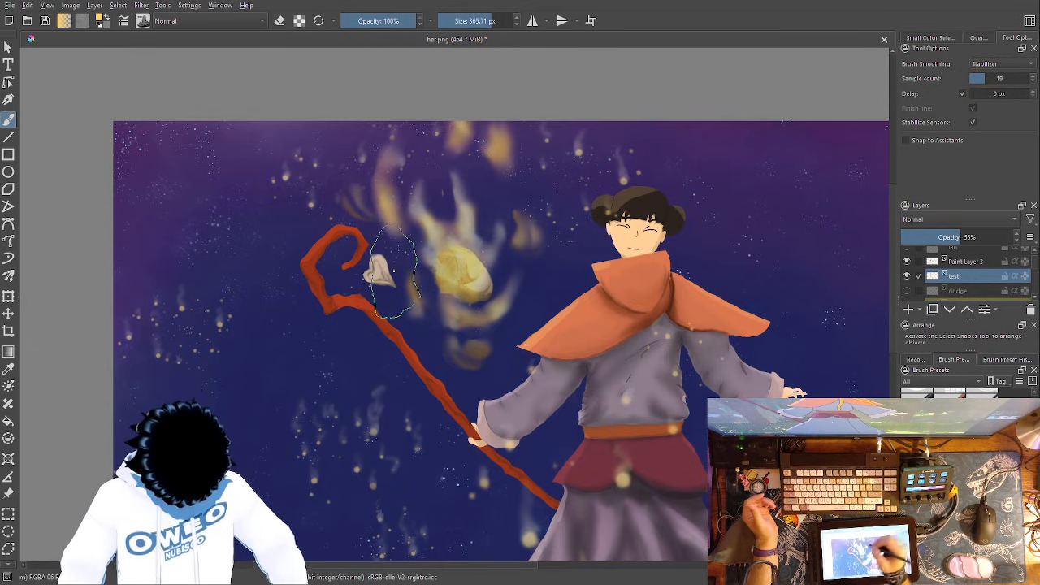
{"action": "mouse_move", "coordinate": [355, 258]}
{"action": "left_mouse_down"}
{"action": "mouse_move", "coordinate": [357, 244]}
{"action": "mouse_move", "coordinate": [312, 207]}
{"action": "left_mouse_up"}
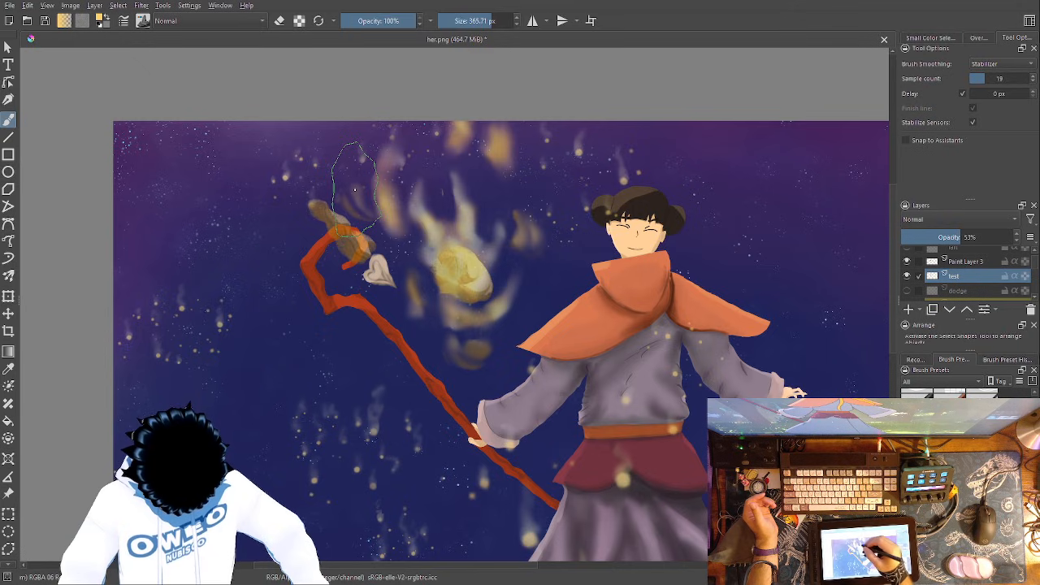
{"action": "mouse_move", "coordinate": [430, 381]}
{"action": "left_mouse_down"}
{"action": "mouse_move", "coordinate": [413, 356]}
{"action": "mouse_move", "coordinate": [424, 374]}
{"action": "mouse_move", "coordinate": [438, 359]}
{"action": "mouse_move", "coordinate": [410, 335]}
{"action": "left_mouse_up"}
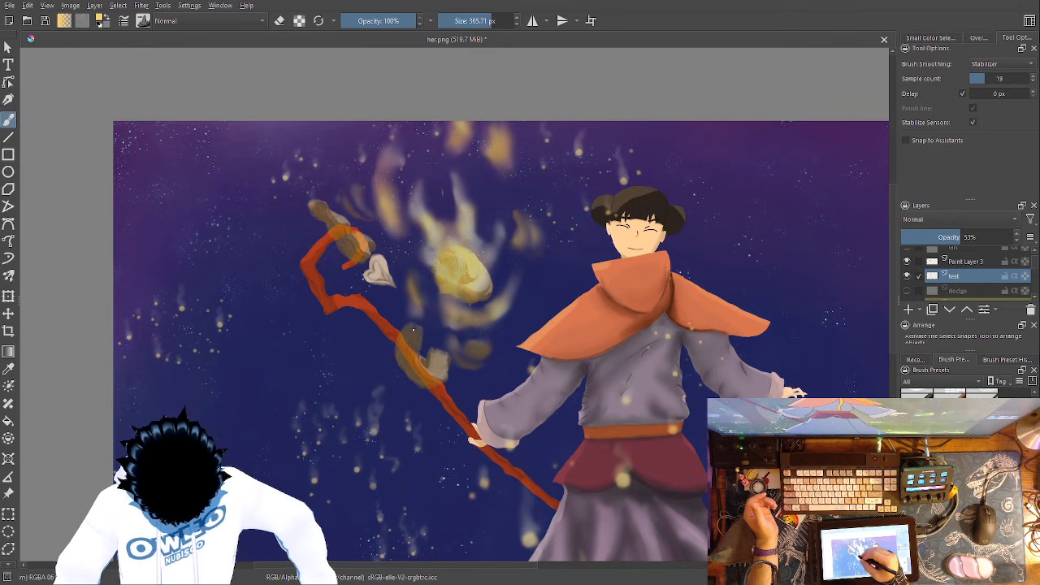
- Blend the flame patches on the staff's hook and shaft with the Blender Blur brush at 60 px
{"action": "right_click", "coordinate": [480, 329]}
{"action": "right_click", "coordinate": [425, 329]}
{"action": "right_click", "coordinate": [426, 329]}
{"action": "left_click", "coordinate": [401, 388]}
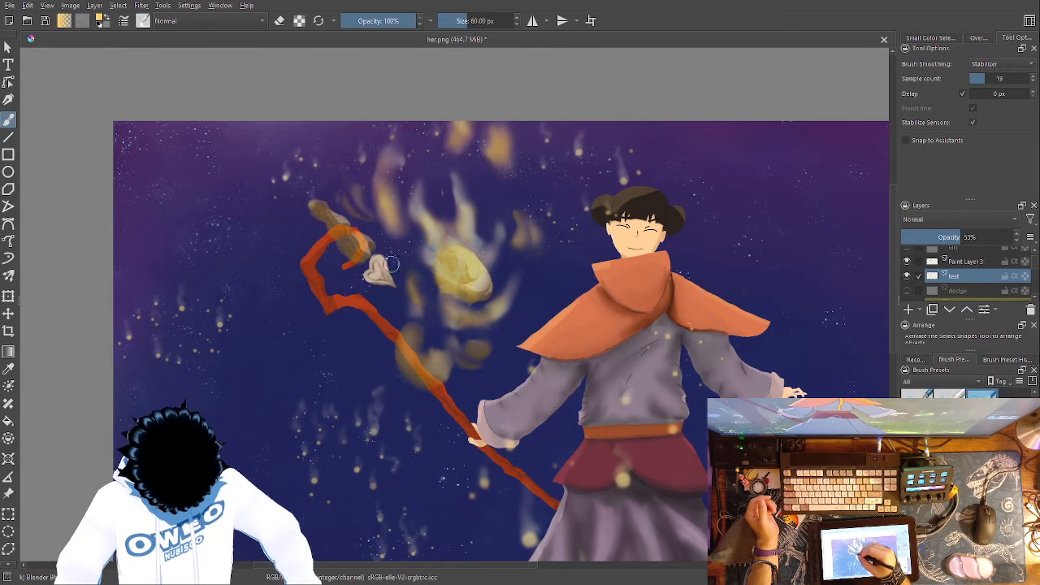
{"action": "mouse_move", "coordinate": [356, 224]}
{"action": "left_mouse_down"}
{"action": "mouse_move", "coordinate": [351, 244]}
{"action": "mouse_move", "coordinate": [325, 200]}
{"action": "left_mouse_up"}
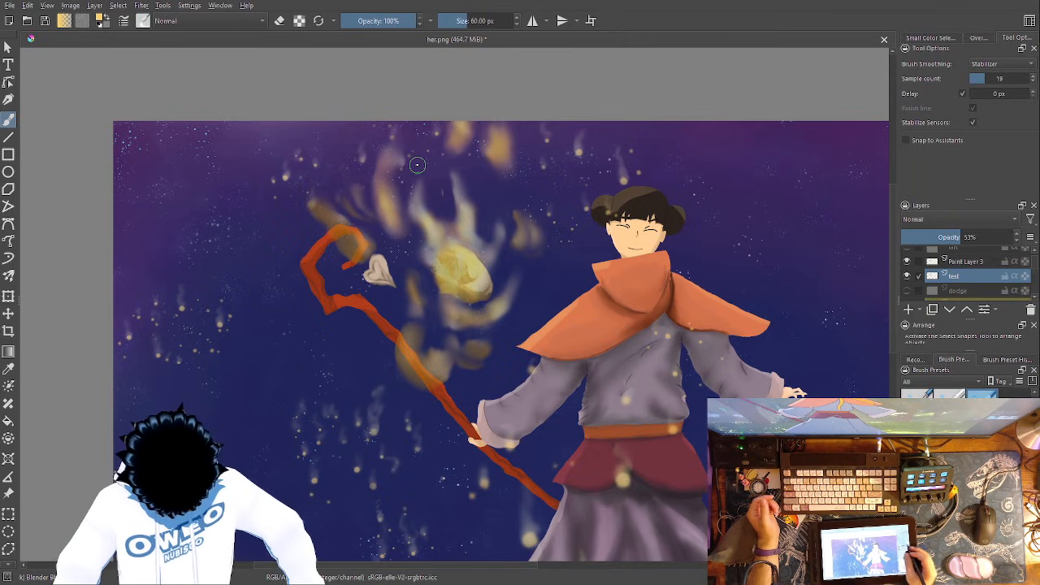
- Add bright highlights over the staff's flame patches, a trail rising above the hook and a lower wisp on Paint Layer 3 with RGBA 06 Rock
{"action": "left_click", "coordinate": [981, 261]}
{"action": "right_click", "coordinate": [502, 380]}
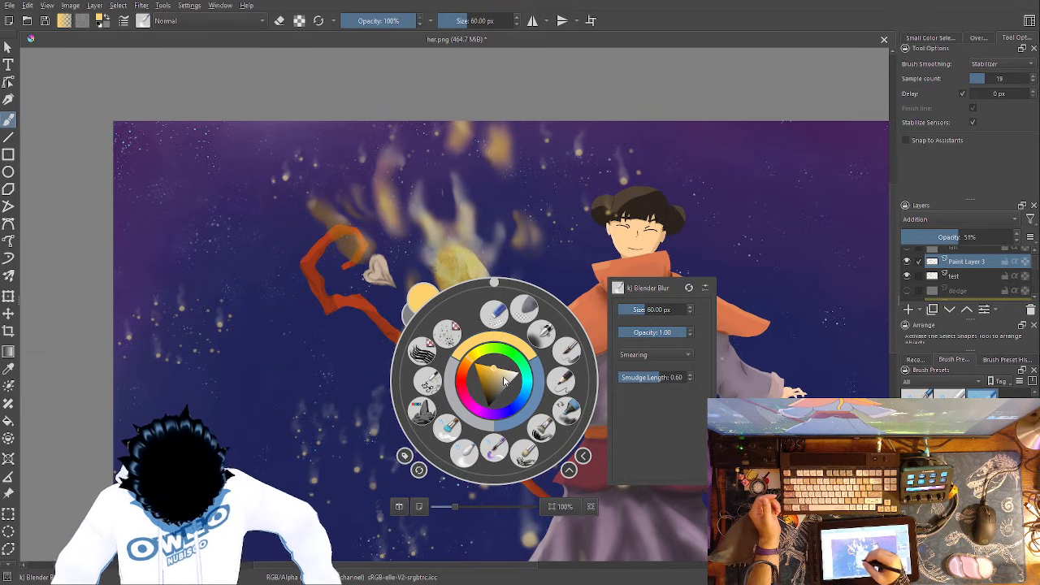
{"action": "left_click", "coordinate": [422, 411]}
{"action": "mouse_move", "coordinate": [414, 347]}
{"action": "left_mouse_down"}
{"action": "mouse_move", "coordinate": [424, 373]}
{"action": "mouse_move", "coordinate": [408, 336]}
{"action": "mouse_move", "coordinate": [426, 375]}
{"action": "mouse_move", "coordinate": [442, 353]}
{"action": "left_mouse_up"}
{"action": "left_click_drag", "start_coordinate": [327, 215], "coordinate": [360, 251]}
{"action": "left_click_drag", "start_coordinate": [476, 352], "coordinate": [509, 327]}
{"action": "left_click_drag", "start_coordinate": [316, 206], "coordinate": [312, 142]}
- Blur the bright highlights around the staff's hook and shaft on Paint Layer 3 with the Blender Blur brush at 60 px
{"action": "right_click", "coordinate": [361, 201]}
{"action": "left_click", "coordinate": [330, 263]}
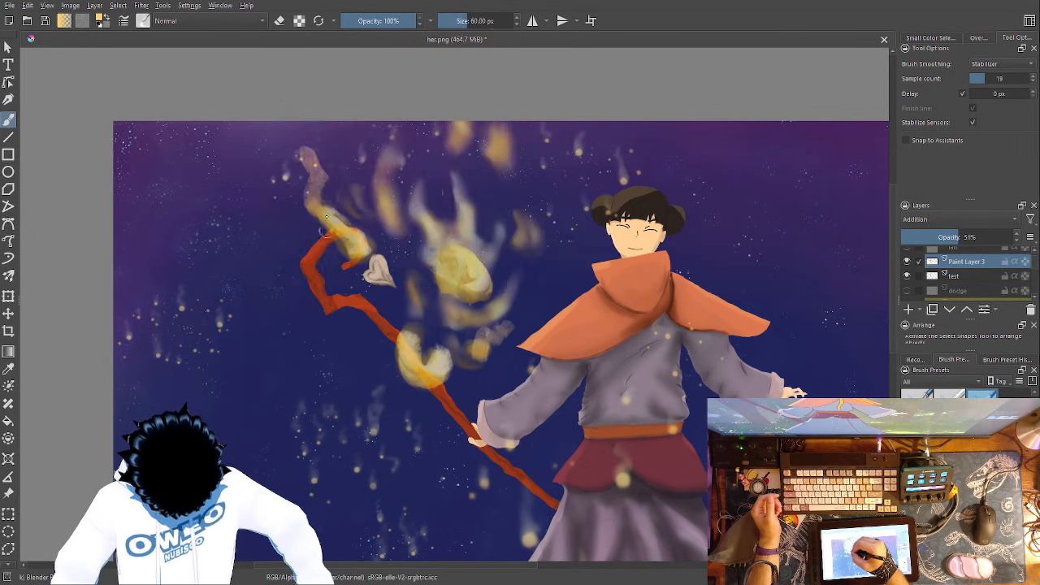
{"action": "mouse_move", "coordinate": [330, 205]}
{"action": "left_mouse_down"}
{"action": "mouse_move", "coordinate": [358, 253]}
{"action": "mouse_move", "coordinate": [325, 204]}
{"action": "mouse_move", "coordinate": [347, 220]}
{"action": "left_mouse_up"}
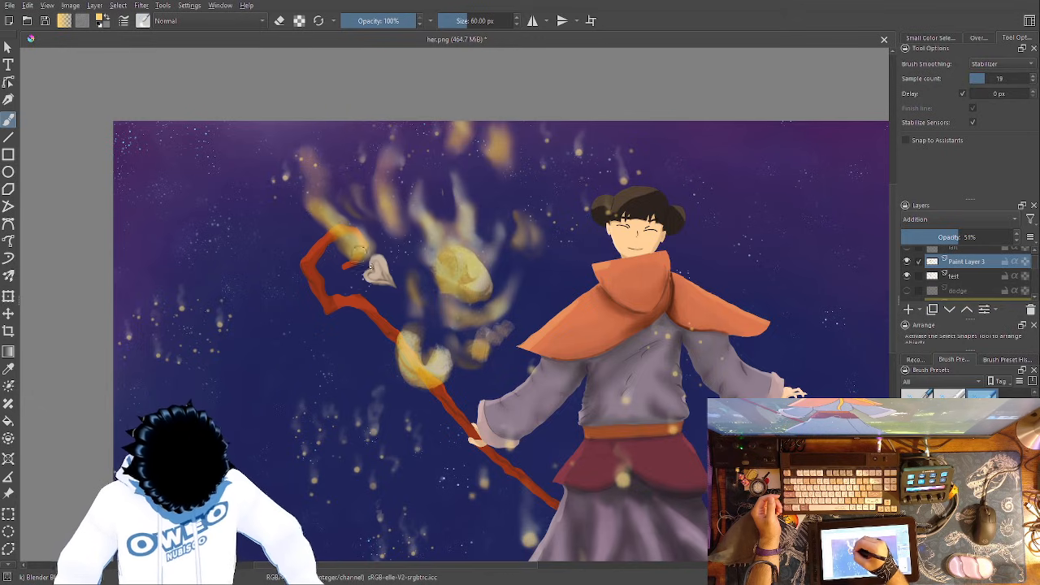
{"action": "left_click_drag", "start_coordinate": [426, 355], "coordinate": [426, 355]}
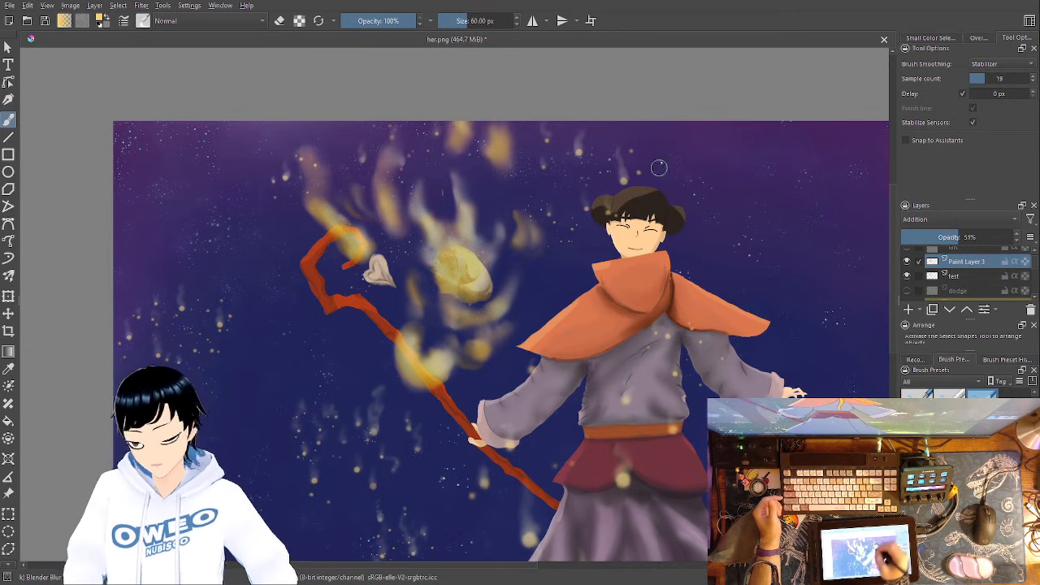
- Paint a yellow wisp rising beside the figure's hood with RGBA 06 Rock, base on the test layer and highlights on Paint Layer 3
{"action": "right_click", "coordinate": [603, 232]}
{"action": "left_click", "coordinate": [546, 289]}
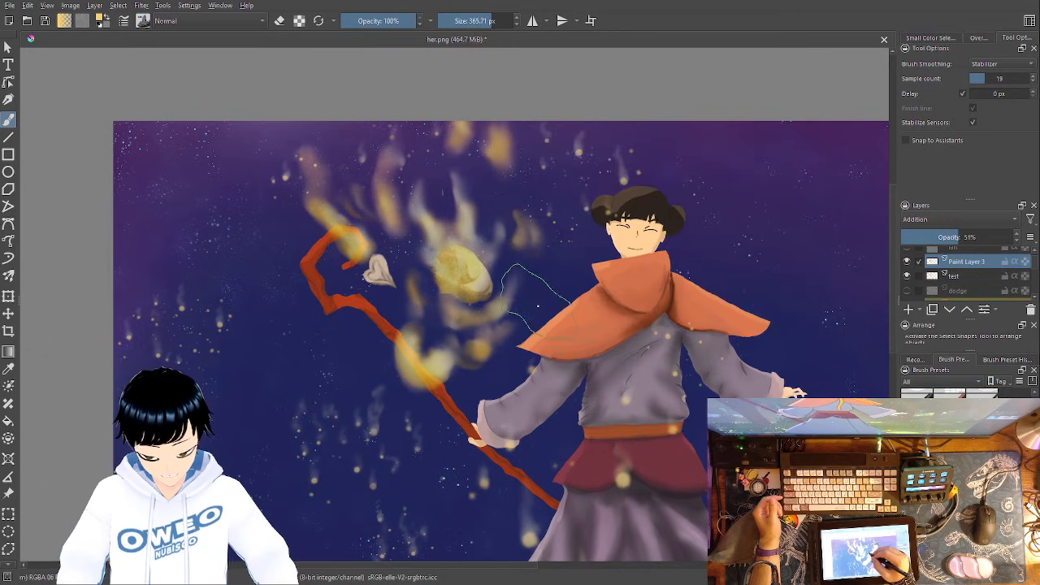
{"action": "key", "text": "Page_Down"}
{"action": "mouse_move", "coordinate": [534, 309]}
{"action": "left_mouse_down"}
{"action": "mouse_move", "coordinate": [563, 273]}
{"action": "mouse_move", "coordinate": [545, 309]}
{"action": "mouse_move", "coordinate": [566, 297]}
{"action": "mouse_move", "coordinate": [563, 305]}
{"action": "mouse_move", "coordinate": [563, 243]}
{"action": "left_mouse_up"}
{"action": "left_click", "coordinate": [967, 262]}
{"action": "mouse_move", "coordinate": [512, 321]}
{"action": "left_mouse_down"}
{"action": "mouse_move", "coordinate": [528, 277]}
{"action": "mouse_move", "coordinate": [537, 297]}
{"action": "mouse_move", "coordinate": [560, 268]}
{"action": "mouse_move", "coordinate": [573, 273]}
{"action": "left_mouse_up"}
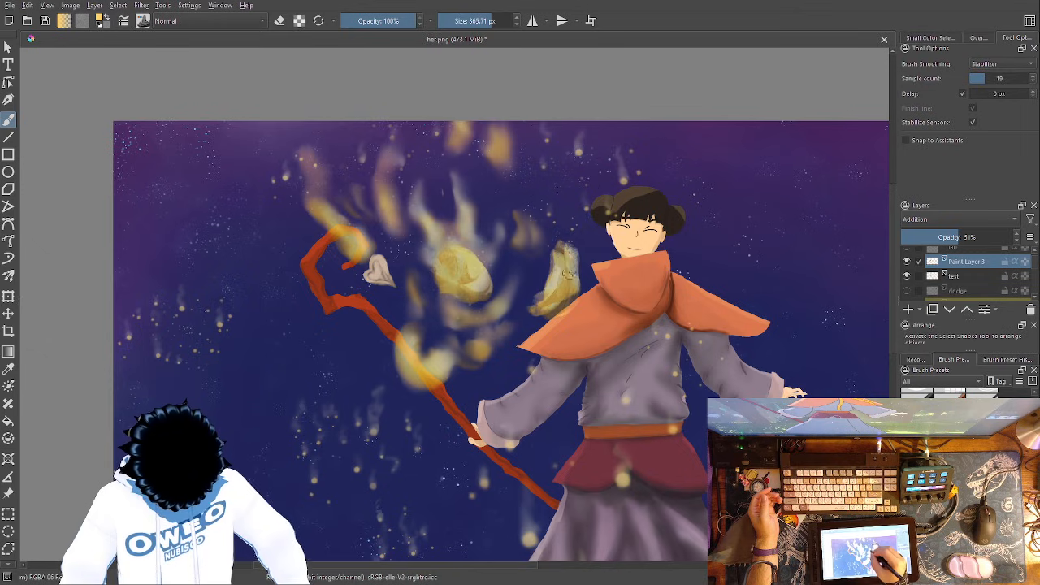
{"action": "mouse_move", "coordinate": [557, 238]}
{"action": "left_mouse_down"}
{"action": "mouse_move", "coordinate": [561, 213]}
{"action": "mouse_move", "coordinate": [545, 166]}
{"action": "left_mouse_up"}
- Soften the wisp beside the hood on Paint Layer 3 and the test layer with the Blender Blur brush at 60 px
{"action": "right_click", "coordinate": [596, 277]}
{"action": "right_click", "coordinate": [522, 299]}
{"action": "right_click", "coordinate": [543, 302]}
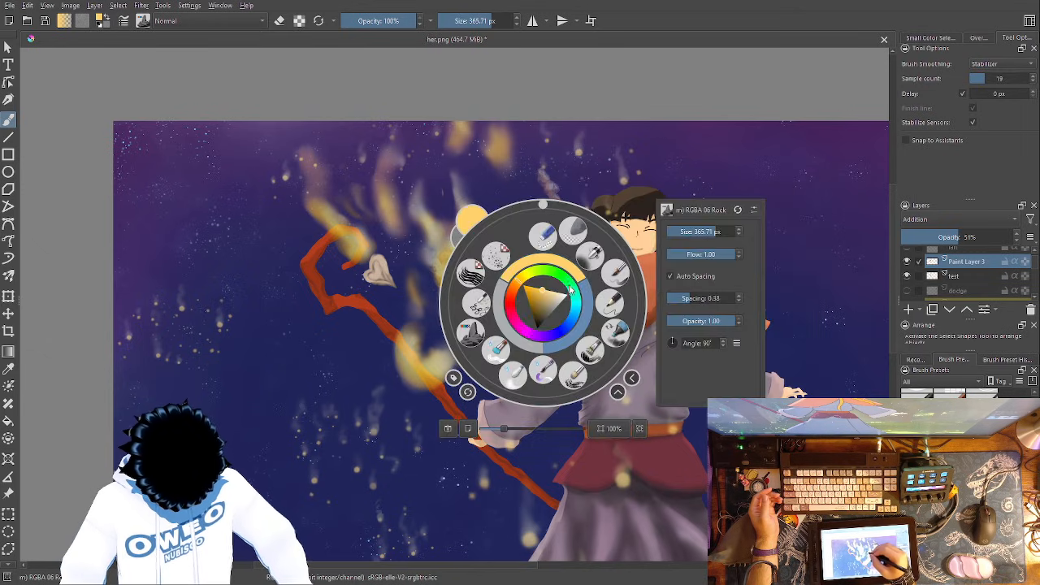
{"action": "left_click", "coordinate": [513, 375]}
{"action": "mouse_move", "coordinate": [544, 179]}
{"action": "left_mouse_down"}
{"action": "mouse_move", "coordinate": [547, 226]}
{"action": "mouse_move", "coordinate": [557, 192]}
{"action": "mouse_move", "coordinate": [557, 253]}
{"action": "left_mouse_up"}
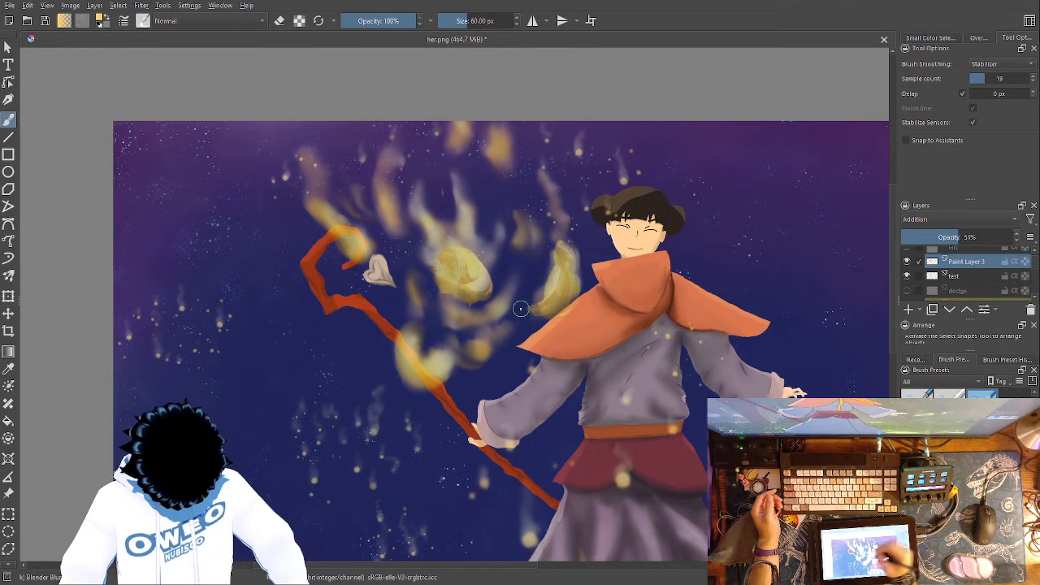
{"action": "left_click", "coordinate": [956, 277]}
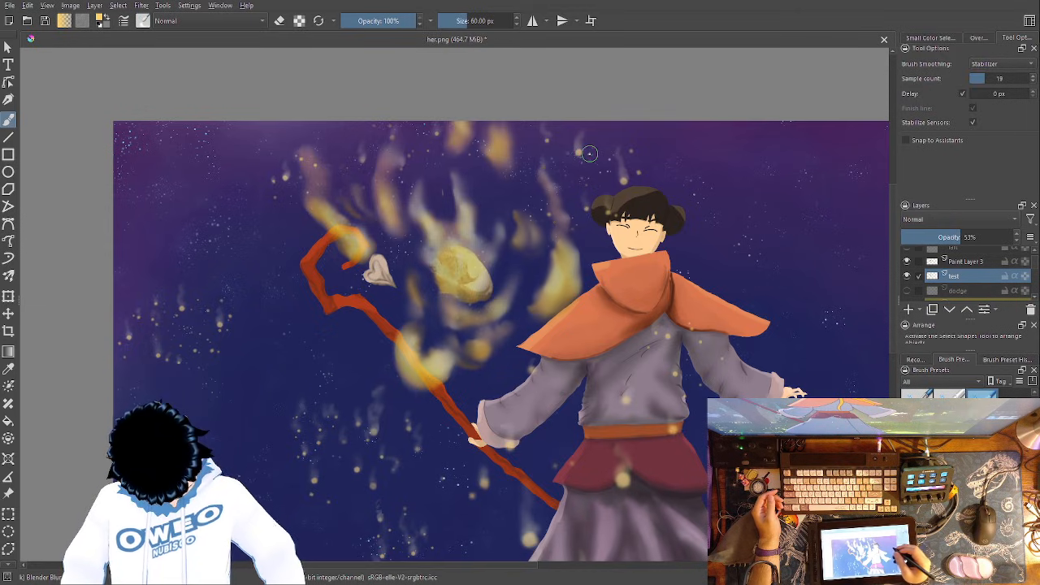
- Add a paint layer above Paint Layer 3 in Addition mode at 45% opacity, and choose the Wet Paint Details brush
{"action": "left_click", "coordinate": [982, 262]}
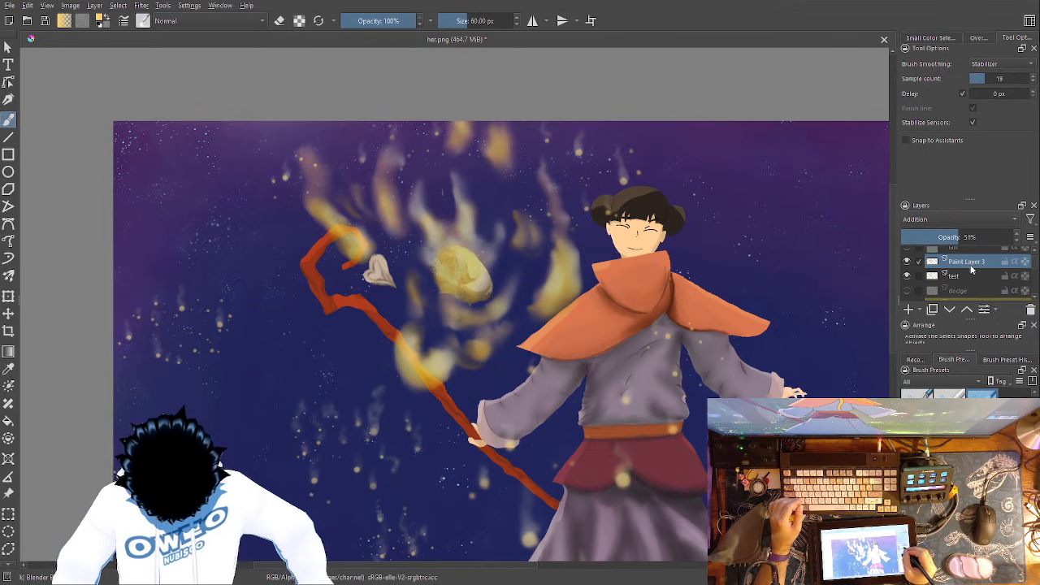
{"action": "left_click", "coordinate": [973, 273]}
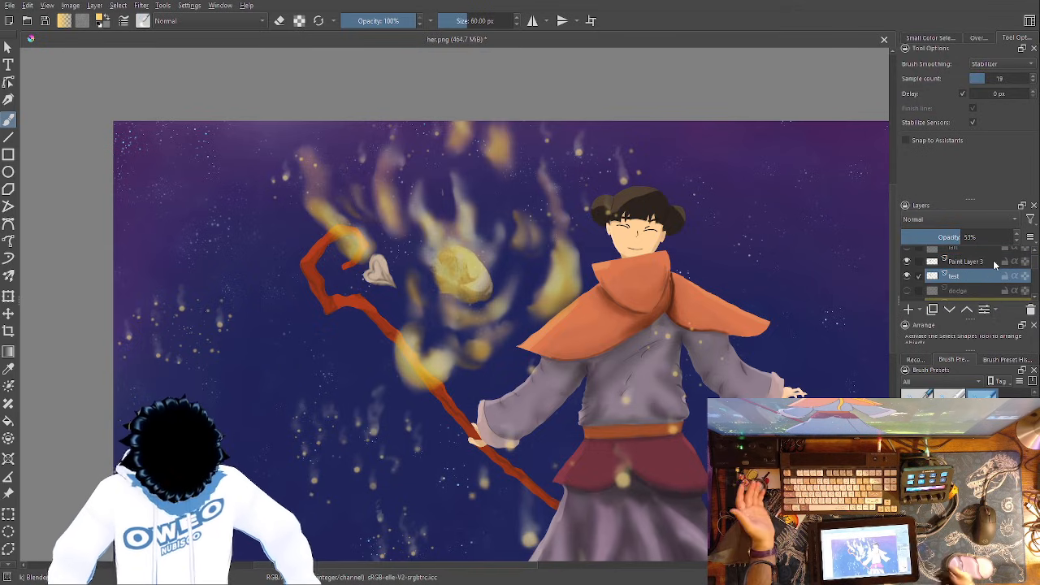
{"action": "left_click", "coordinate": [975, 262]}
{"action": "left_click", "coordinate": [908, 310]}
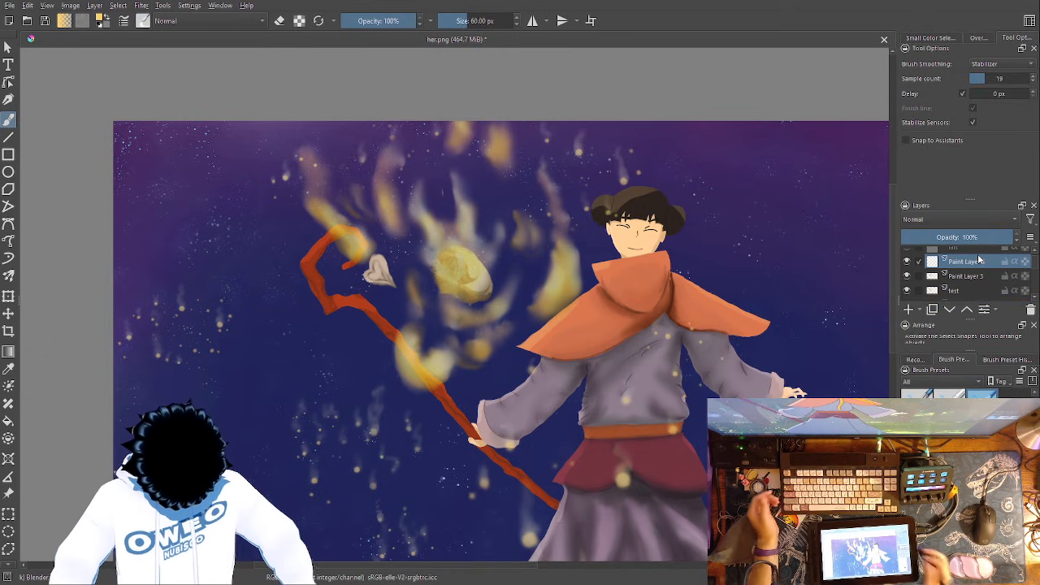
{"action": "right_click", "coordinate": [585, 396]}
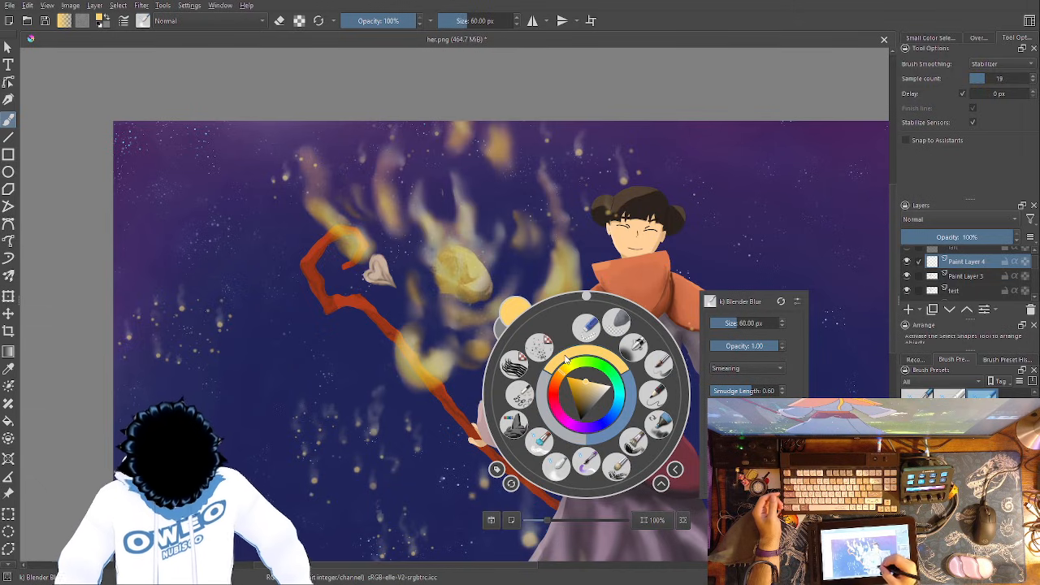
{"action": "left_click", "coordinate": [586, 461]}
{"action": "right_click", "coordinate": [596, 414]}
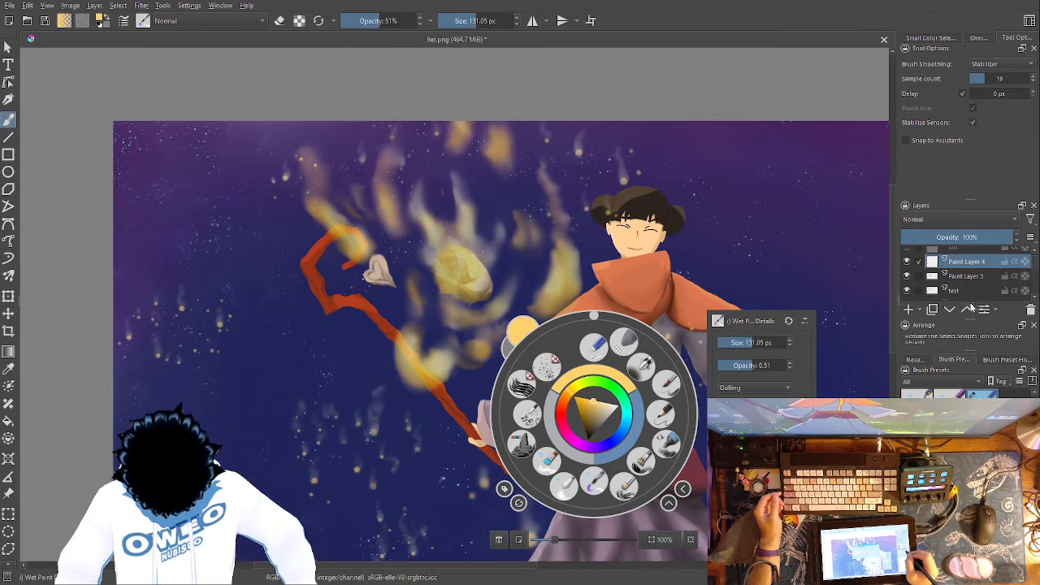
{"action": "key", "text": "alt+shift+w"}
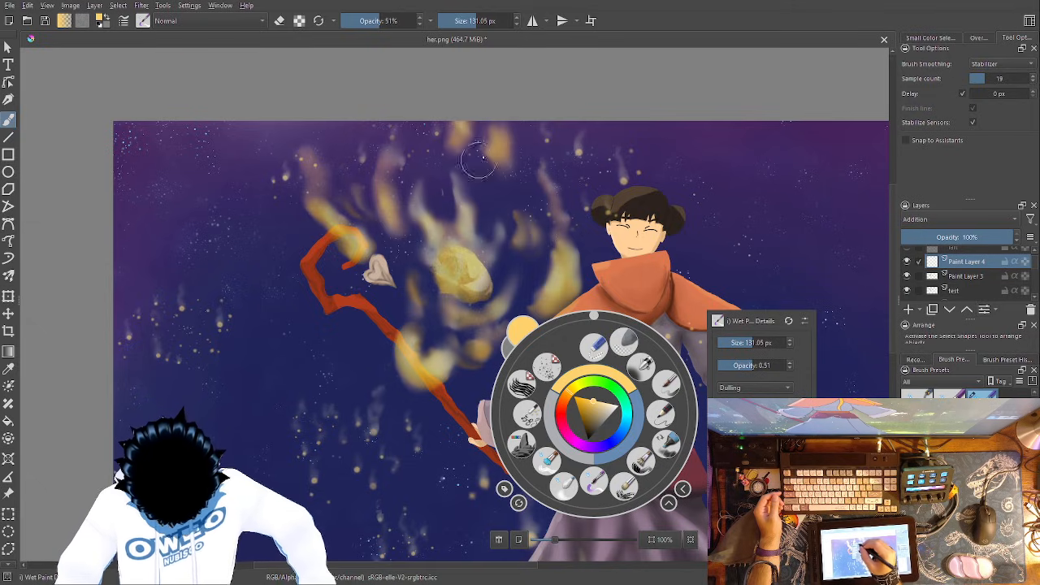
{"action": "left_click", "coordinate": [456, 251]}
{"action": "left_click", "coordinate": [538, 166]}
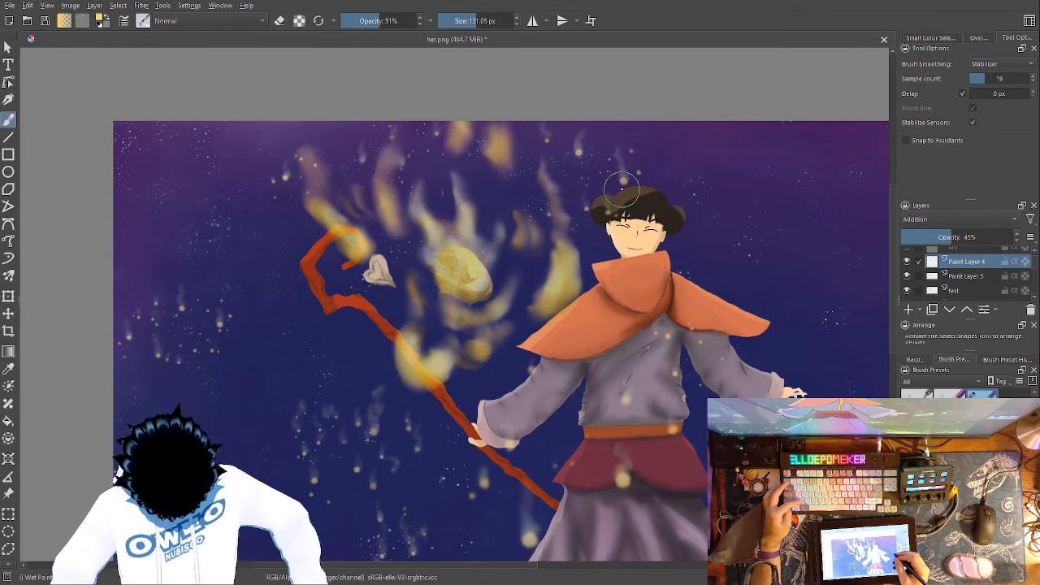
- Paint soft yellow light along the flame-facing edges of the orange cape and hood on Paint Layer 4
{"action": "key", "text": "ctrl+plus"}
{"action": "key", "text": "ctrl+plus"}
{"action": "key", "text": "ctrl+plus"}
{"action": "key", "text": "ctrl+plus"}
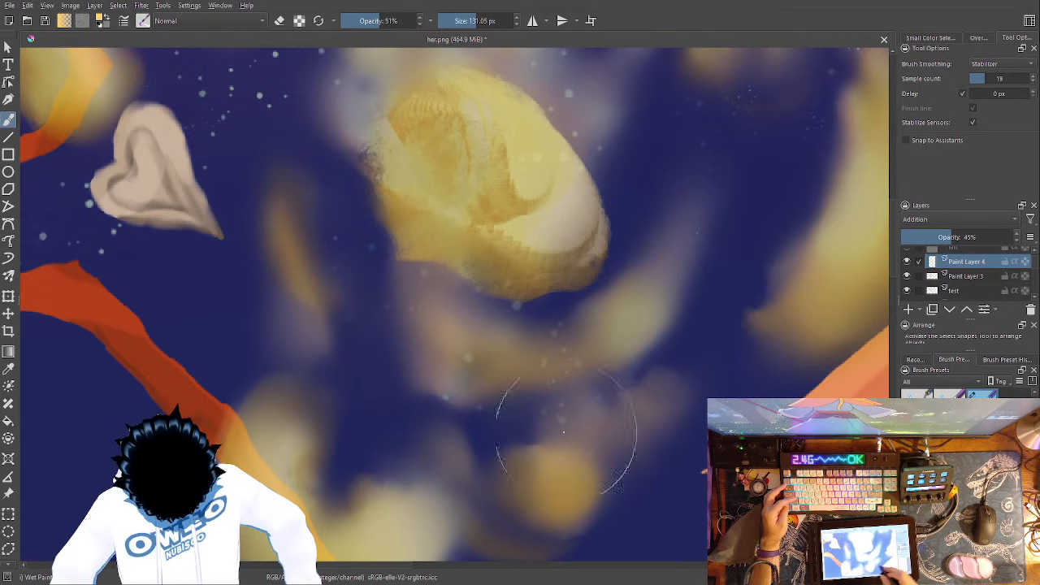
{"action": "left_click_drag", "start_coordinate": [578, 432], "coordinate": [260, 409]}
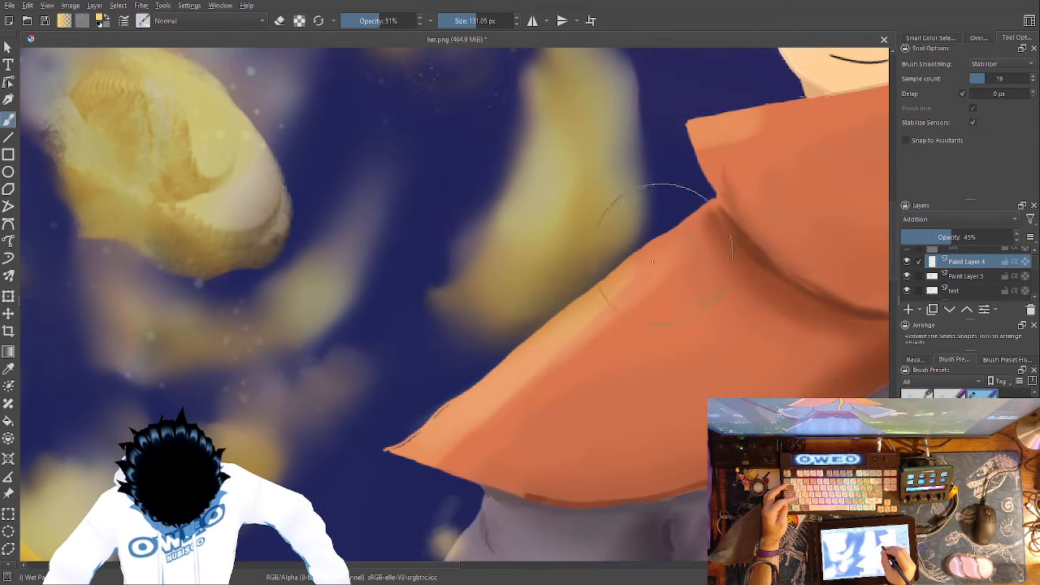
{"action": "left_click_drag", "start_coordinate": [741, 145], "coordinate": [734, 126]}
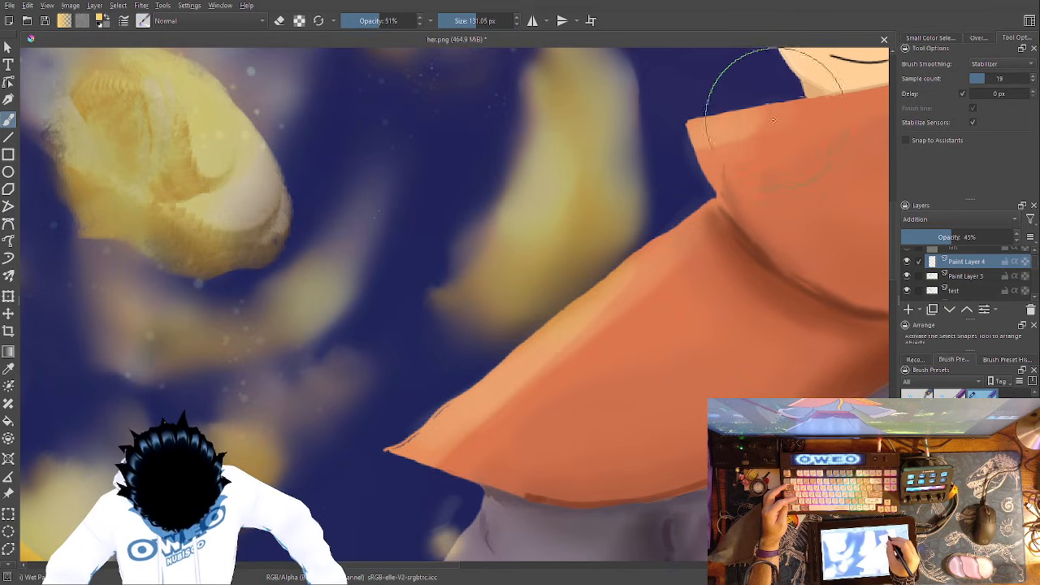
{"action": "mouse_move", "coordinate": [498, 335]}
{"action": "left_mouse_down"}
{"action": "mouse_move", "coordinate": [405, 398]}
{"action": "mouse_move", "coordinate": [271, 529]}
{"action": "left_mouse_up"}
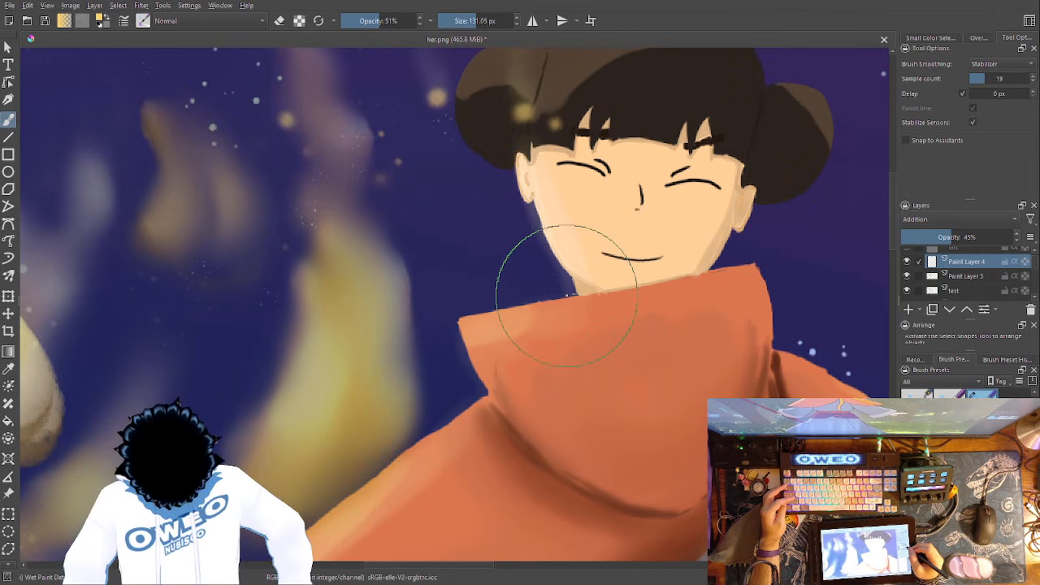
- Paint a soft yellow glow over the hair bun nearest the flames
{"action": "left_click_drag", "start_coordinate": [567, 295], "coordinate": [558, 494]}
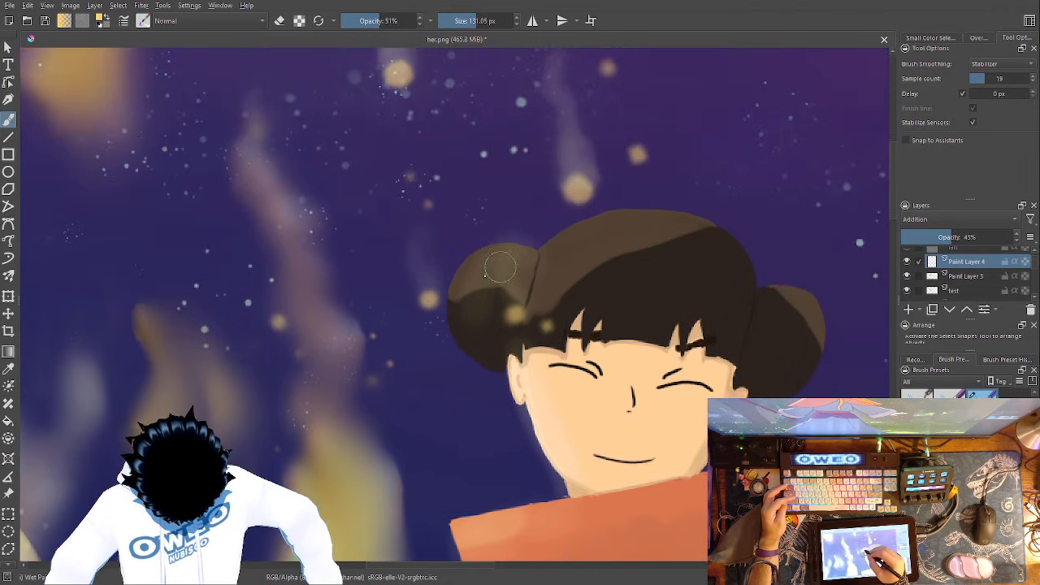
{"action": "mouse_move", "coordinate": [478, 329]}
{"action": "left_mouse_down"}
{"action": "mouse_move", "coordinate": [499, 353]}
{"action": "mouse_move", "coordinate": [472, 341]}
{"action": "mouse_move", "coordinate": [468, 307]}
{"action": "left_mouse_up"}
{"action": "mouse_move", "coordinate": [468, 305]}
{"action": "left_mouse_down"}
{"action": "mouse_move", "coordinate": [476, 286]}
{"action": "mouse_move", "coordinate": [505, 273]}
{"action": "left_mouse_up"}
{"action": "mouse_move", "coordinate": [560, 255]}
{"action": "left_mouse_down"}
{"action": "mouse_move", "coordinate": [592, 227]}
{"action": "mouse_move", "coordinate": [554, 272]}
{"action": "left_mouse_up"}
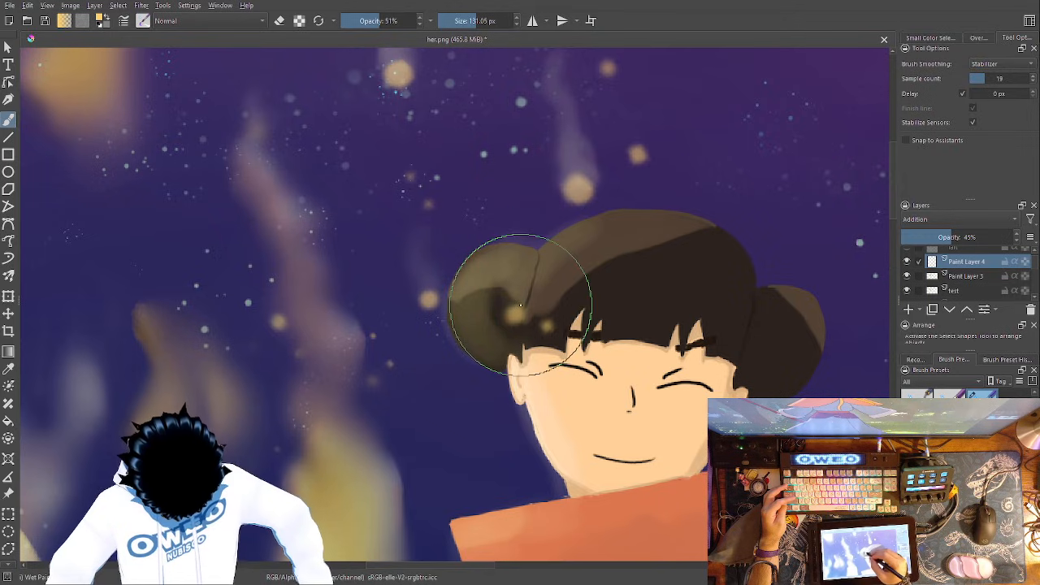
- Paint yellow light along the upper edge of the staff-holding arm's sleeve and its cuff
{"action": "left_click_drag", "start_coordinate": [619, 310], "coordinate": [899, 109]}
{"action": "left_click_drag", "start_coordinate": [621, 358], "coordinate": [593, 165]}
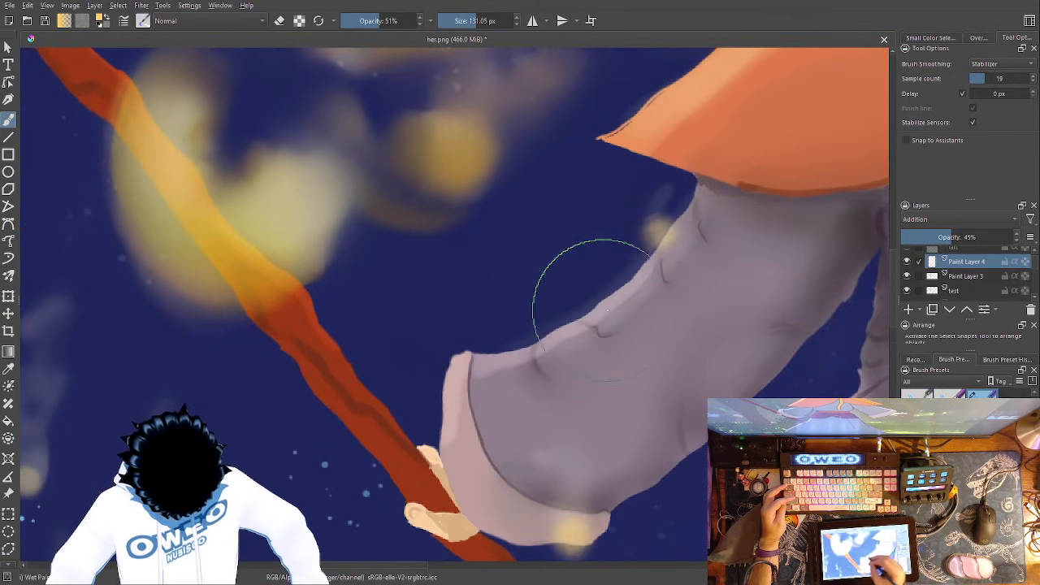
{"action": "mouse_move", "coordinate": [464, 355]}
{"action": "left_mouse_down"}
{"action": "mouse_move", "coordinate": [472, 349]}
{"action": "mouse_move", "coordinate": [472, 367]}
{"action": "left_mouse_up"}
- Paint soft yellow light along the side of the staff facing the flames, from the hand up to the hook
{"action": "mouse_move", "coordinate": [426, 455]}
{"action": "left_mouse_down"}
{"action": "mouse_move", "coordinate": [353, 374]}
{"action": "mouse_move", "coordinate": [429, 458]}
{"action": "mouse_move", "coordinate": [295, 267]}
{"action": "left_mouse_up"}
{"action": "mouse_move", "coordinate": [375, 316]}
{"action": "left_mouse_down"}
{"action": "mouse_move", "coordinate": [508, 491]}
{"action": "mouse_move", "coordinate": [528, 534]}
{"action": "left_mouse_up"}
{"action": "left_click_drag", "start_coordinate": [260, 286], "coordinate": [460, 510]}
{"action": "left_click_drag", "start_coordinate": [390, 317], "coordinate": [763, 460]}
{"action": "left_click_drag", "start_coordinate": [666, 443], "coordinate": [489, 291]}
{"action": "mouse_move", "coordinate": [584, 359]}
{"action": "left_mouse_down"}
{"action": "mouse_move", "coordinate": [461, 301]}
{"action": "mouse_move", "coordinate": [356, 283]}
{"action": "mouse_move", "coordinate": [360, 295]}
{"action": "mouse_move", "coordinate": [329, 207]}
{"action": "mouse_move", "coordinate": [362, 115]}
{"action": "left_mouse_up"}
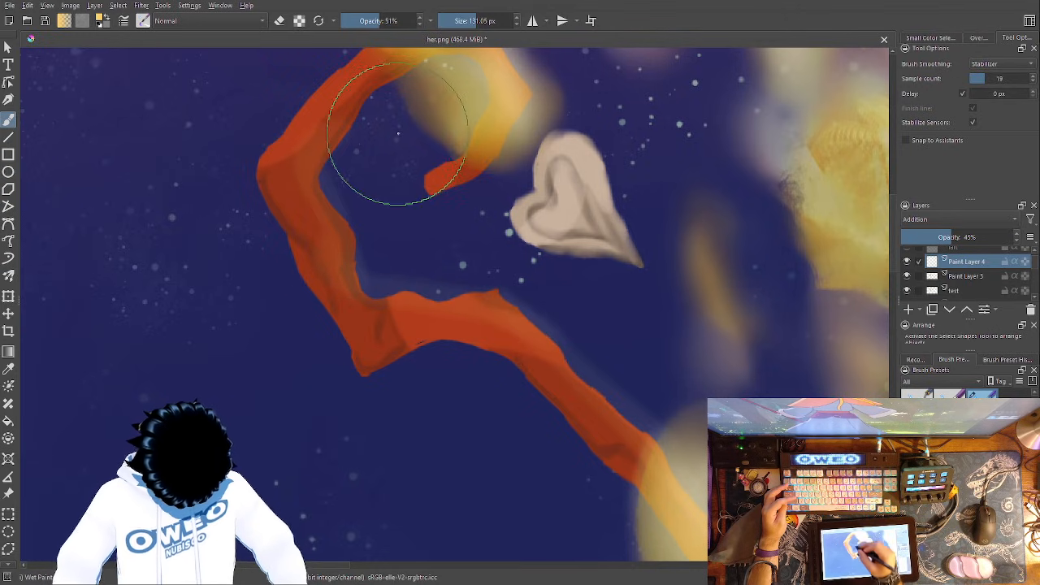
{"action": "left_click_drag", "start_coordinate": [352, 350], "coordinate": [278, 472]}
{"action": "mouse_move", "coordinate": [350, 304]}
{"action": "left_mouse_down"}
{"action": "mouse_move", "coordinate": [409, 248]}
{"action": "mouse_move", "coordinate": [351, 304]}
{"action": "mouse_move", "coordinate": [431, 198]}
{"action": "mouse_move", "coordinate": [424, 251]}
{"action": "mouse_move", "coordinate": [412, 186]}
{"action": "left_mouse_up"}
{"action": "mouse_move", "coordinate": [354, 166]}
{"action": "left_mouse_down"}
{"action": "mouse_move", "coordinate": [323, 171]}
{"action": "mouse_move", "coordinate": [260, 250]}
{"action": "mouse_move", "coordinate": [328, 154]}
{"action": "mouse_move", "coordinate": [251, 200]}
{"action": "mouse_move", "coordinate": [268, 204]}
{"action": "mouse_move", "coordinate": [252, 309]}
{"action": "mouse_move", "coordinate": [244, 294]}
{"action": "mouse_move", "coordinate": [267, 317]}
{"action": "mouse_move", "coordinate": [281, 357]}
{"action": "left_mouse_up"}
{"action": "left_click_drag", "start_coordinate": [507, 398], "coordinate": [388, 171]}
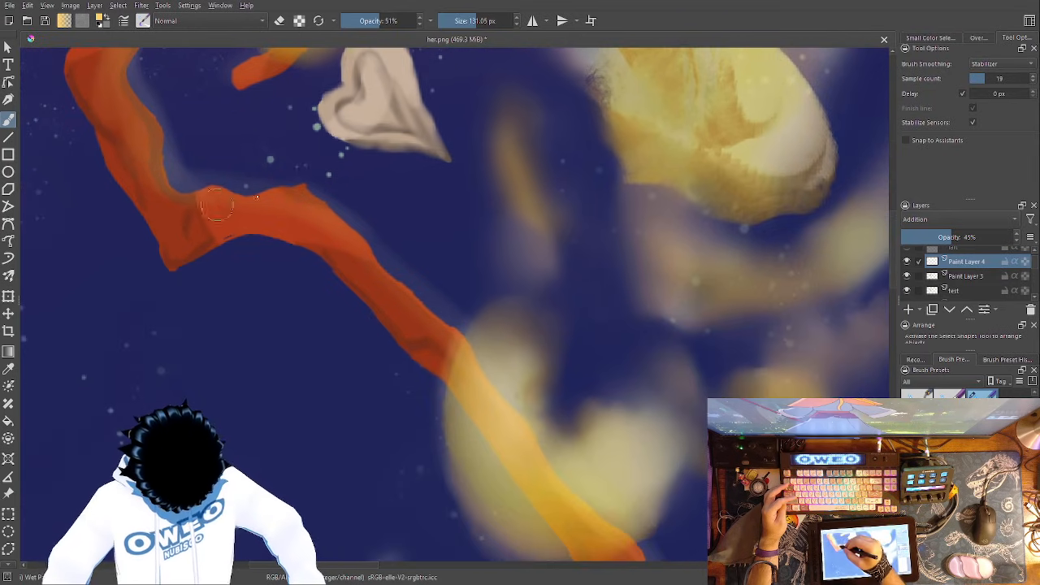
{"action": "mouse_move", "coordinate": [520, 372]}
{"action": "left_mouse_down"}
{"action": "mouse_move", "coordinate": [410, 237]}
{"action": "mouse_move", "coordinate": [337, 186]}
{"action": "left_mouse_up"}
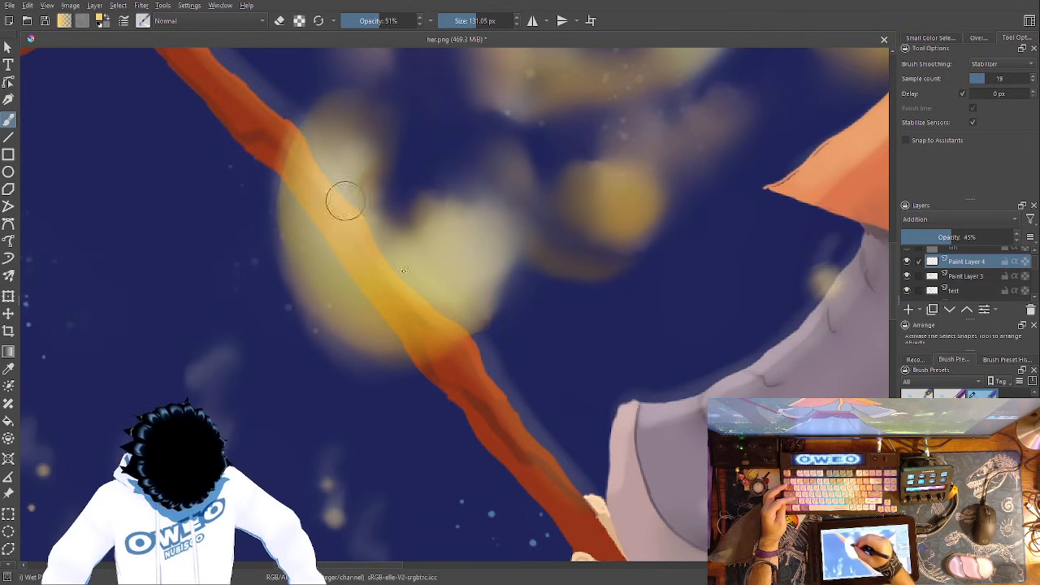
{"action": "left_click_drag", "start_coordinate": [557, 406], "coordinate": [272, 298]}
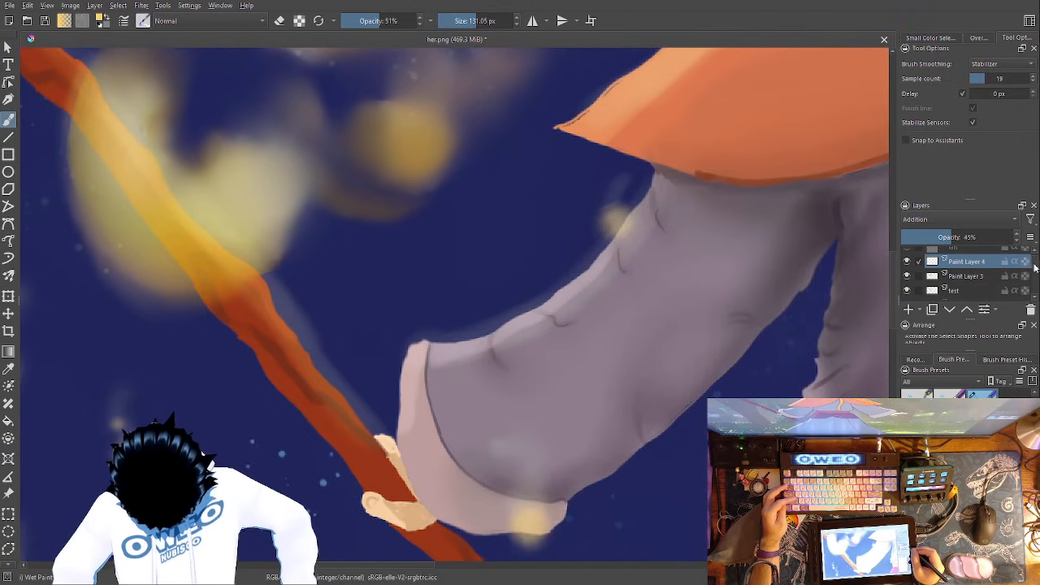
- Place a copy of Paint Layer 4 at the top of Group 1 and turn on its alpha inheritance
{"action": "mouse_move", "coordinate": [1005, 265]}
{"action": "left_mouse_down"}
{"action": "mouse_move", "coordinate": [1008, 305]}
{"action": "mouse_move", "coordinate": [1025, 307]}
{"action": "mouse_move", "coordinate": [1023, 291]}
{"action": "left_mouse_up"}
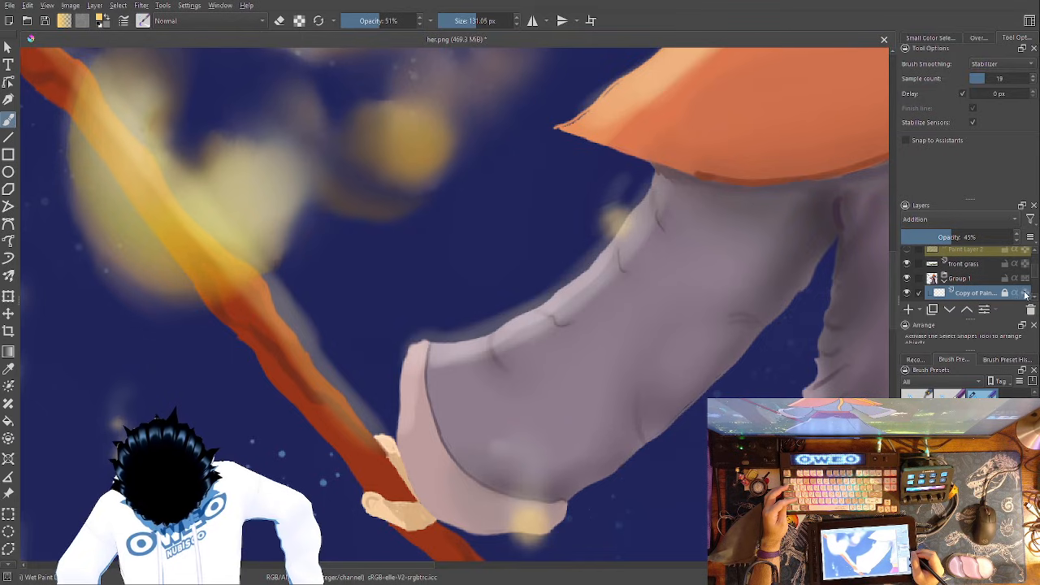
{"action": "left_click", "coordinate": [1016, 293]}
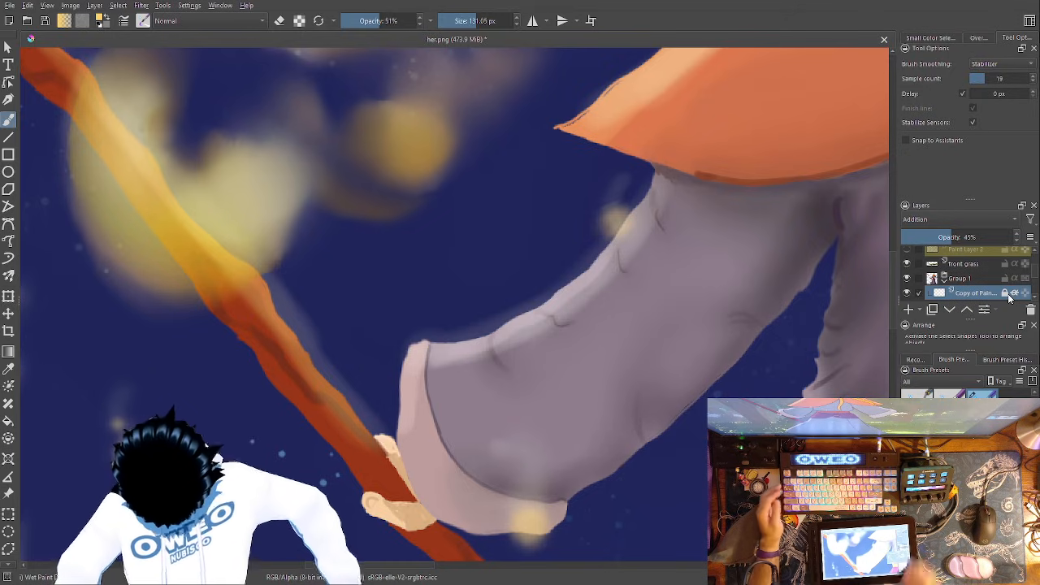
{"action": "scroll", "coordinate": [1036, 266], "scroll_direction": "up", "scroll_amount": 3}
{"action": "scroll", "coordinate": [1036, 262], "scroll_direction": "up", "scroll_amount": 1}
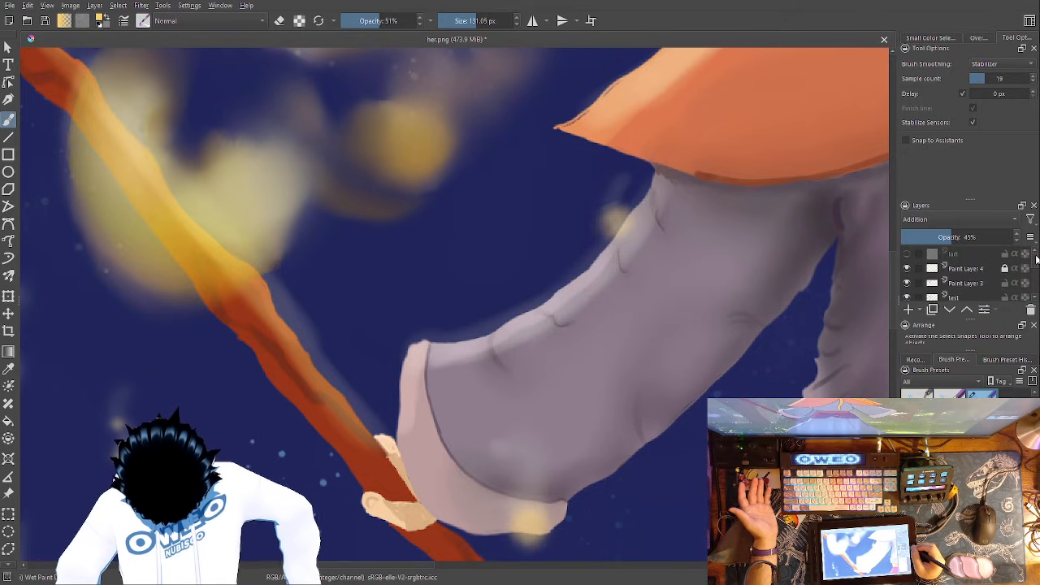
- Hide the original Paint Layer 4 and make its copy inside Group 1 the active layer
{"action": "left_click", "coordinate": [978, 270]}
{"action": "left_click", "coordinate": [908, 269]}
{"action": "left_click", "coordinate": [908, 269]}
{"action": "left_click", "coordinate": [907, 269]}
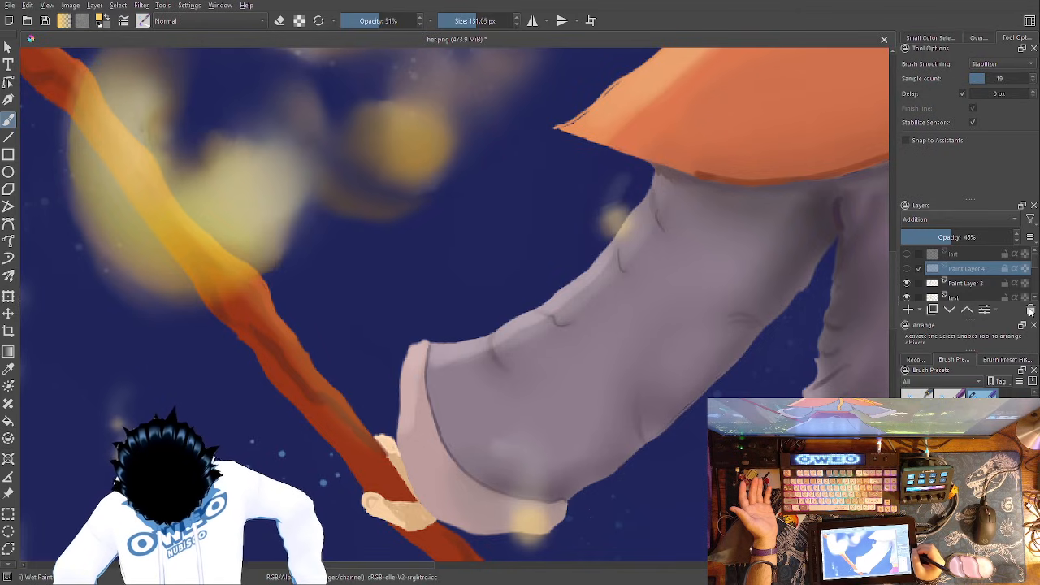
{"action": "scroll", "coordinate": [1034, 281], "scroll_direction": "down", "scroll_amount": 5}
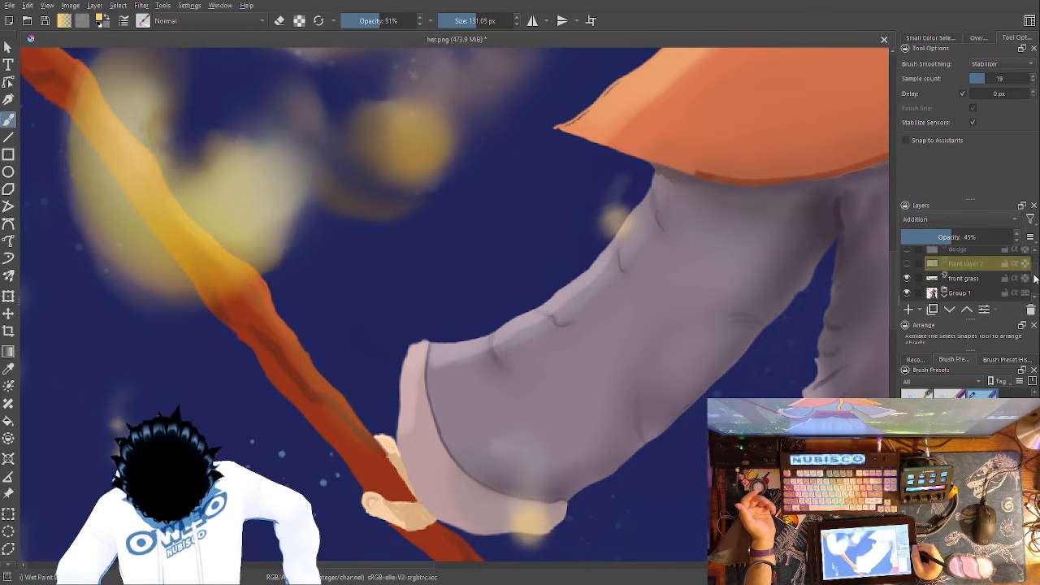
{"action": "left_click", "coordinate": [988, 264]}
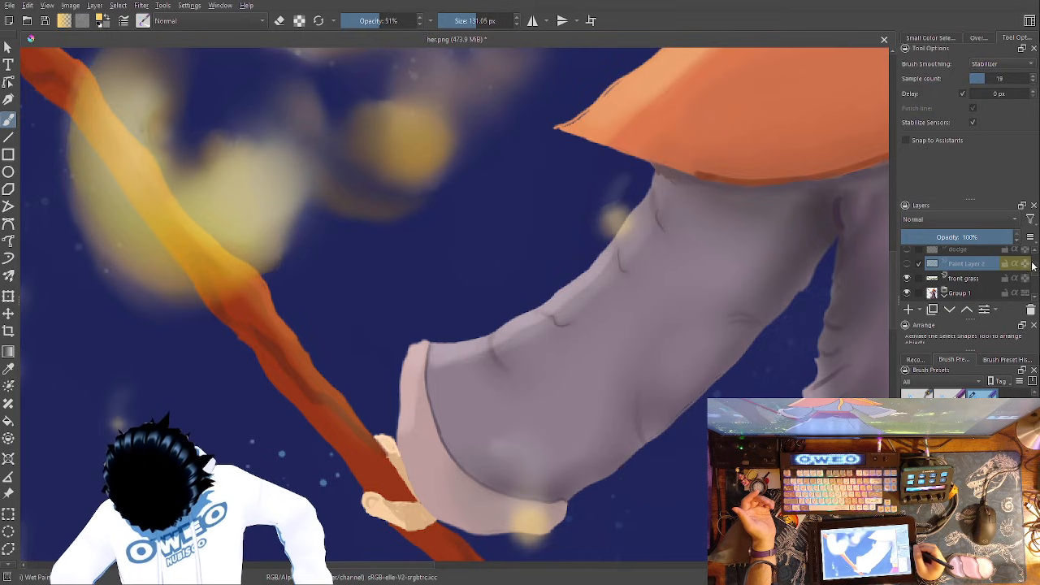
{"action": "scroll", "coordinate": [1033, 279], "scroll_direction": "up", "scroll_amount": 3}
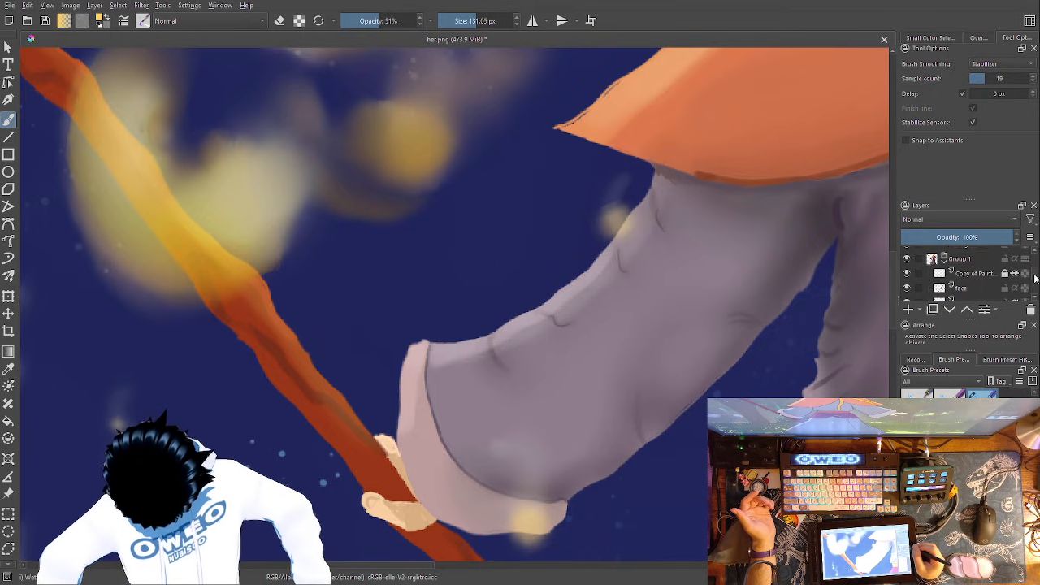
{"action": "left_click", "coordinate": [996, 254]}
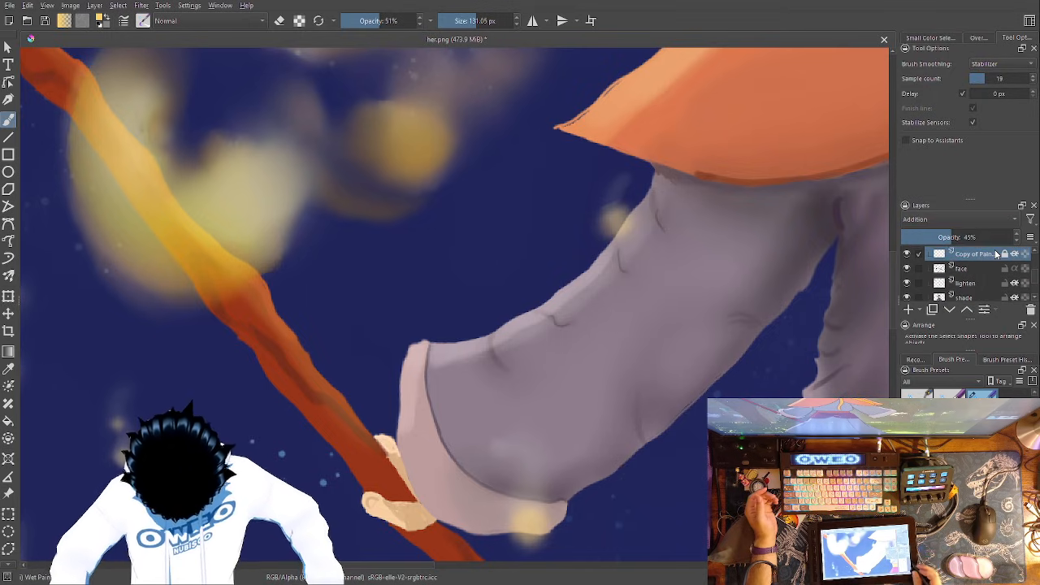
- Unlock the copied layer and paint yellow light along the flame-facing edges of the gray skirt, maroon overskirt and torso
{"action": "key", "text": "ctrl+minus"}
{"action": "key", "text": "ctrl+minus"}
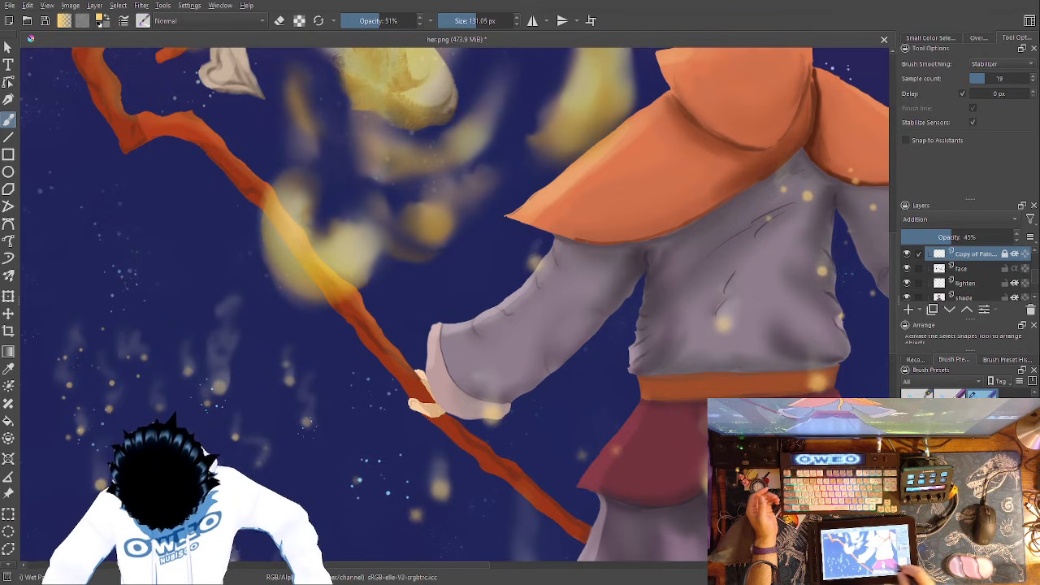
{"action": "left_click_drag", "start_coordinate": [667, 281], "coordinate": [693, 79]}
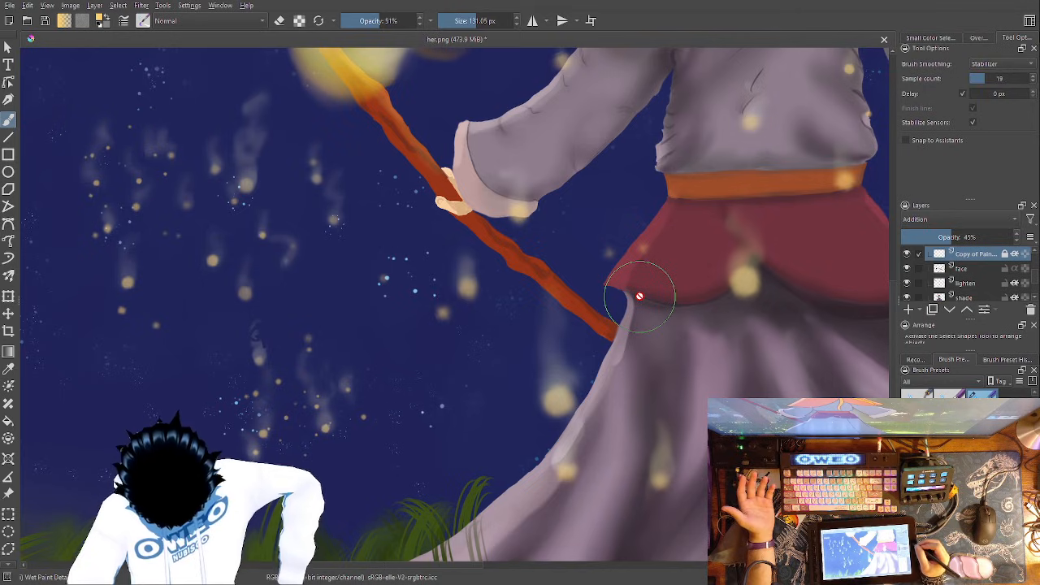
{"action": "left_click_drag", "start_coordinate": [629, 301], "coordinate": [625, 313]}
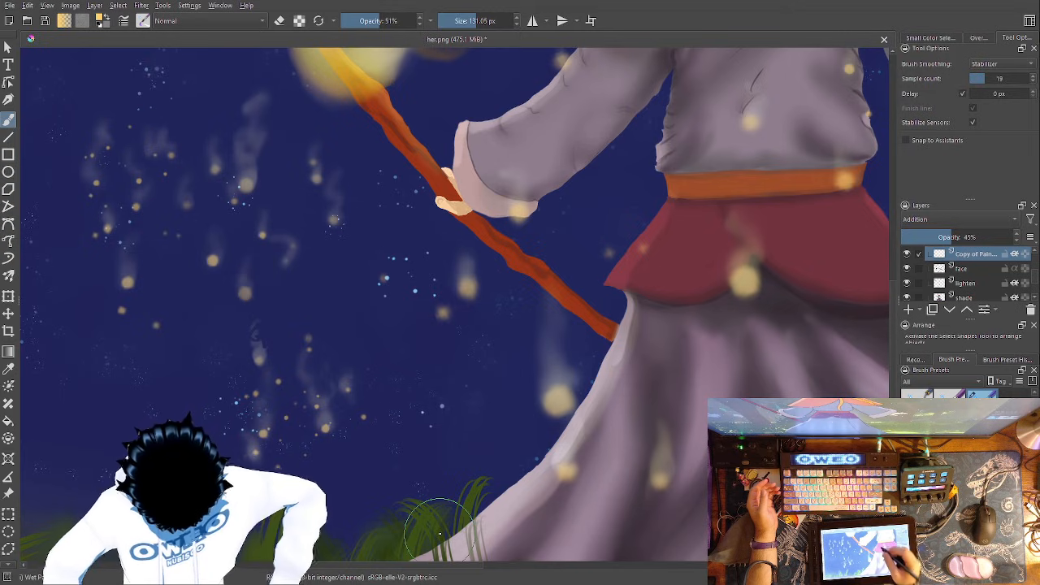
{"action": "left_click_drag", "start_coordinate": [672, 209], "coordinate": [615, 278]}
{"action": "left_click_drag", "start_coordinate": [705, 241], "coordinate": [638, 409]}
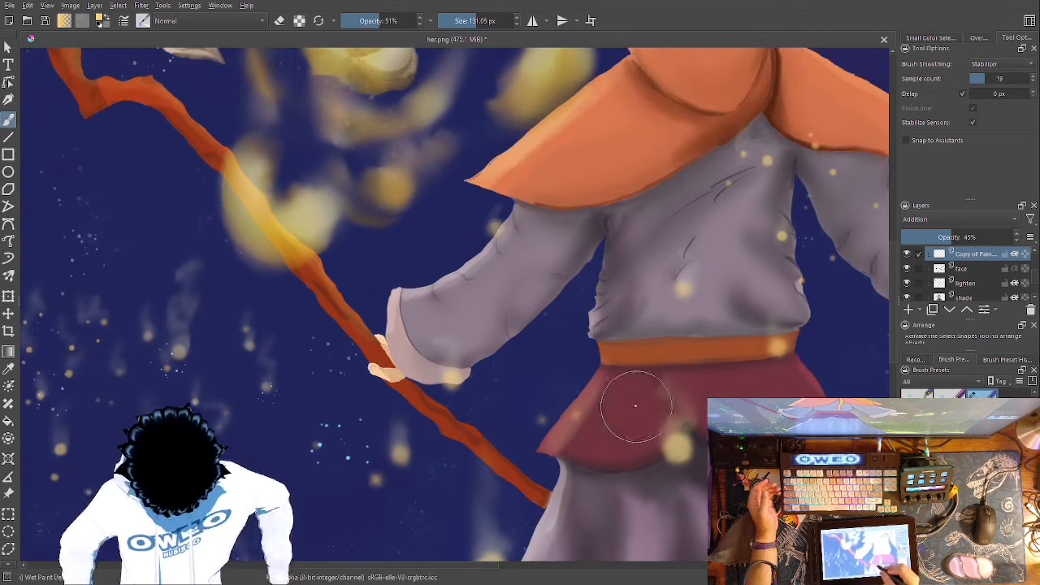
{"action": "left_click_drag", "start_coordinate": [568, 434], "coordinate": [584, 406]}
{"action": "mouse_move", "coordinate": [609, 244]}
{"action": "left_mouse_down"}
{"action": "mouse_move", "coordinate": [575, 460]}
{"action": "mouse_move", "coordinate": [584, 426]}
{"action": "left_mouse_up"}
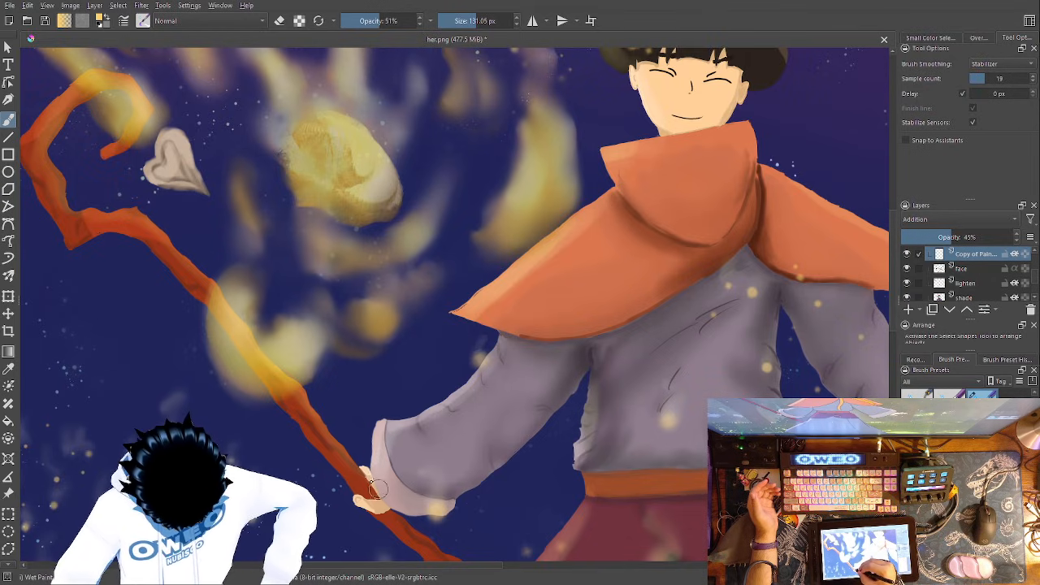
- Strengthen the yellow light on the staff arm's cuff and sleeve and along the cape and hood edges
{"action": "mouse_move", "coordinate": [382, 496]}
{"action": "left_mouse_down"}
{"action": "mouse_move", "coordinate": [370, 382]}
{"action": "mouse_move", "coordinate": [423, 488]}
{"action": "left_mouse_up"}
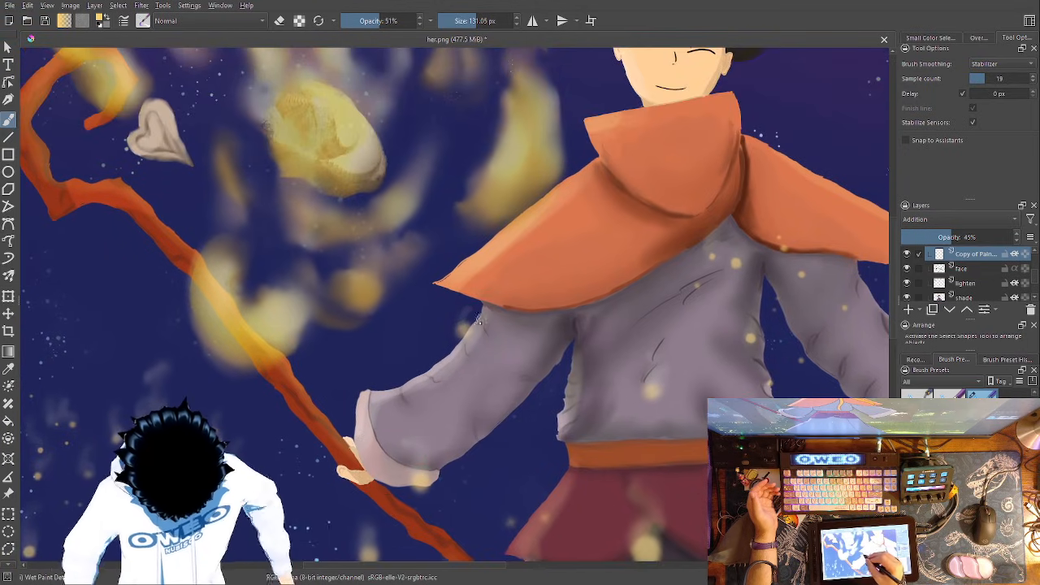
{"action": "left_click_drag", "start_coordinate": [581, 345], "coordinate": [458, 484]}
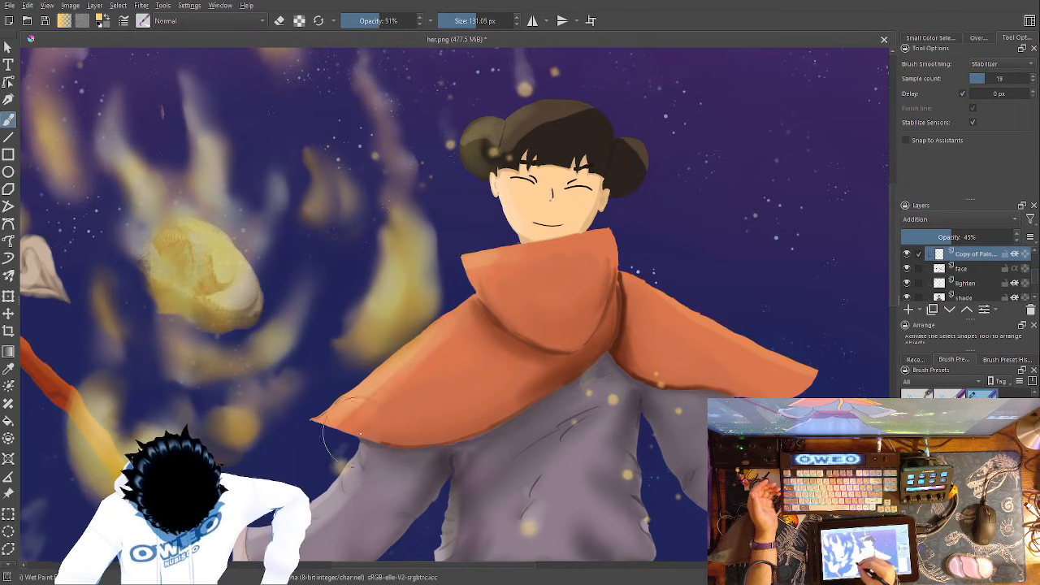
{"action": "left_click_drag", "start_coordinate": [550, 377], "coordinate": [500, 471]}
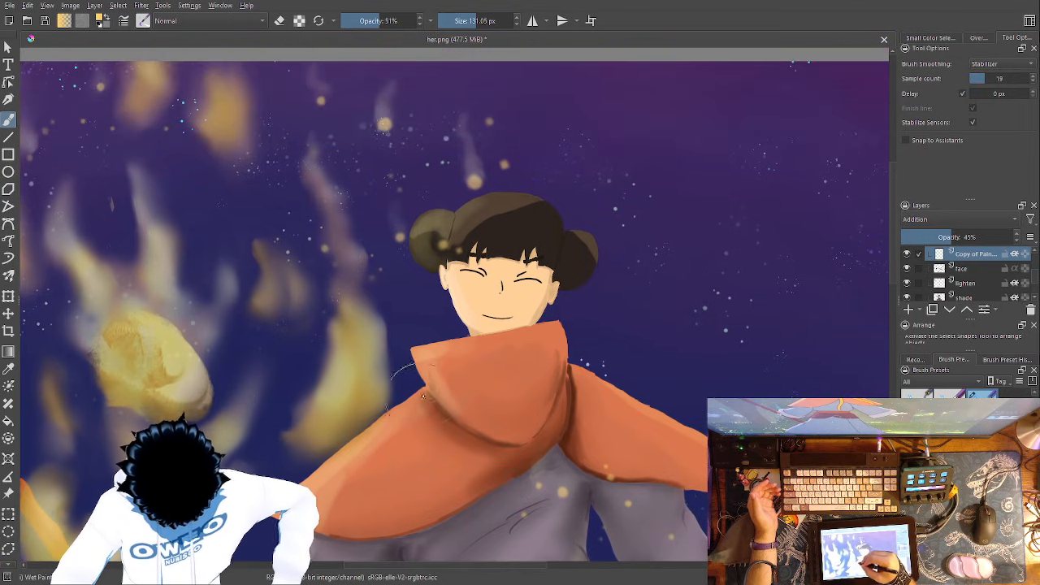
{"action": "left_click_drag", "start_coordinate": [517, 384], "coordinate": [474, 452]}
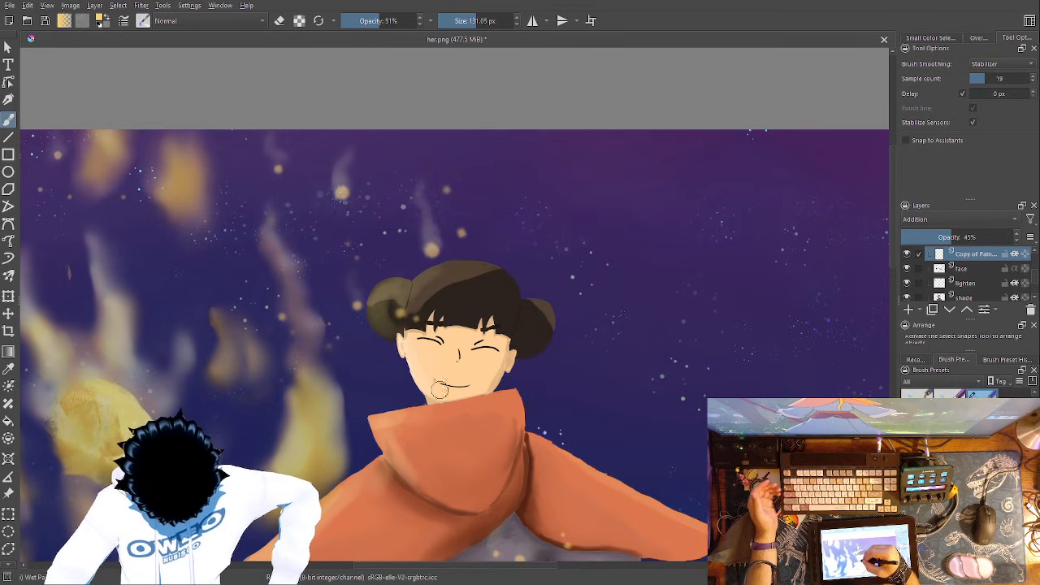
- Paint soft yellow light on the side of the face turned toward the flames
{"action": "left_click_drag", "start_coordinate": [433, 366], "coordinate": [445, 387]}
{"action": "left_click_drag", "start_coordinate": [599, 373], "coordinate": [600, 429]}
{"action": "left_click_drag", "start_coordinate": [485, 333], "coordinate": [439, 380]}
{"action": "mouse_move", "coordinate": [512, 337]}
{"action": "left_mouse_down"}
{"action": "mouse_move", "coordinate": [497, 333]}
{"action": "mouse_move", "coordinate": [419, 374]}
{"action": "left_mouse_up"}
- Paint yellow light on the cuff of the figure's outstretched free arm
{"action": "mouse_move", "coordinate": [615, 377]}
{"action": "left_mouse_down"}
{"action": "mouse_move", "coordinate": [522, 277]}
{"action": "mouse_move", "coordinate": [409, 84]}
{"action": "left_mouse_up"}
{"action": "left_click_drag", "start_coordinate": [606, 181], "coordinate": [671, 86]}
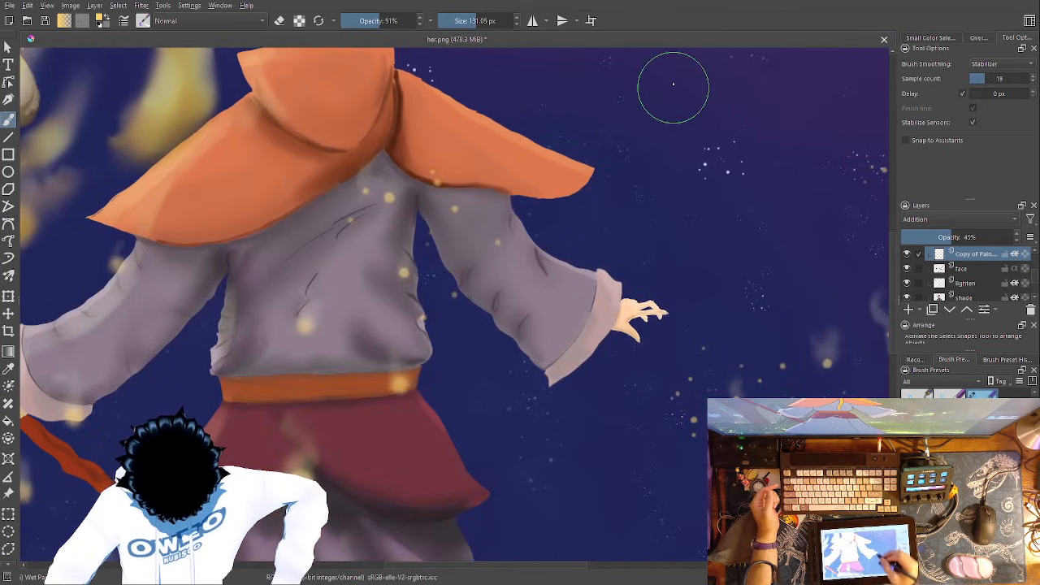
{"action": "left_click_drag", "start_coordinate": [613, 284], "coordinate": [611, 280]}
{"action": "mouse_move", "coordinate": [667, 324]}
{"action": "left_mouse_down"}
{"action": "mouse_move", "coordinate": [804, 120]}
{"action": "mouse_move", "coordinate": [654, 355]}
{"action": "mouse_move", "coordinate": [642, 221]}
{"action": "left_mouse_up"}
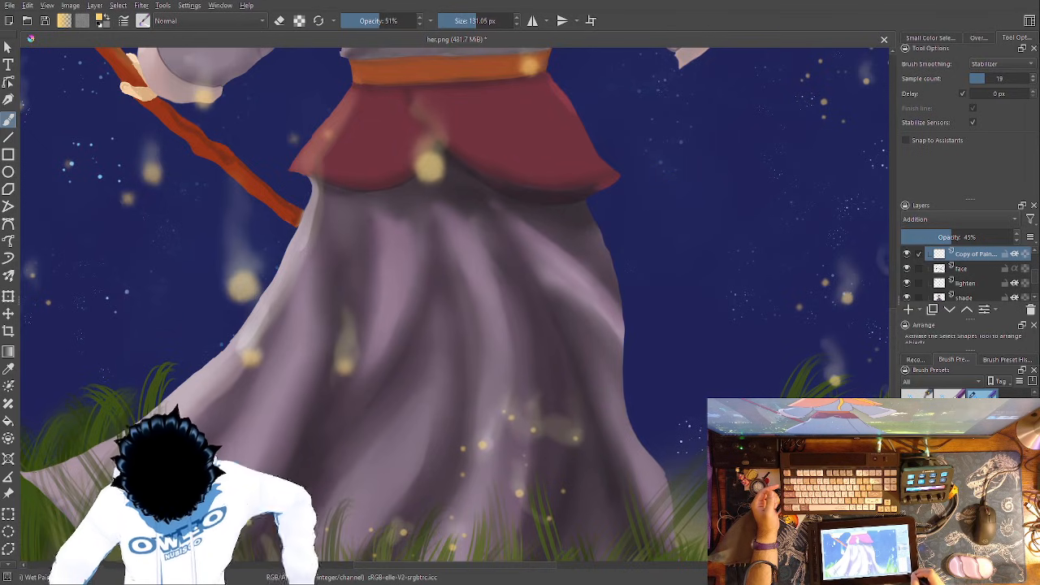
- Start a Liquify transform on the base layer with the liquify brush size at 104.61
{"action": "key", "text": "ctrl+minus"}
{"action": "key", "text": "ctrl+minus"}
{"action": "left_click_drag", "start_coordinate": [569, 325], "coordinate": [645, 462]}
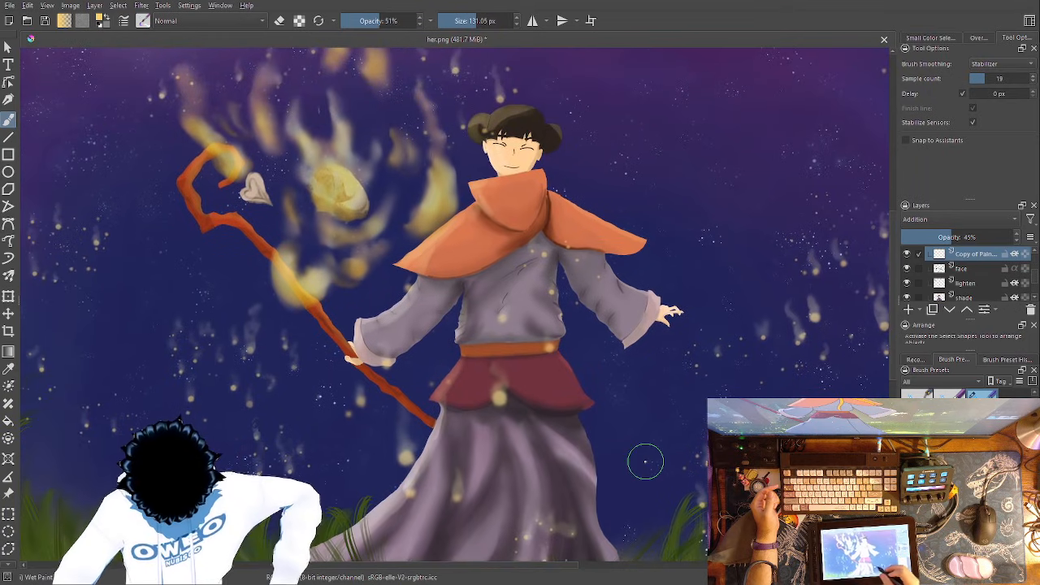
{"action": "scroll", "coordinate": [1034, 280], "scroll_direction": "down", "scroll_amount": 5}
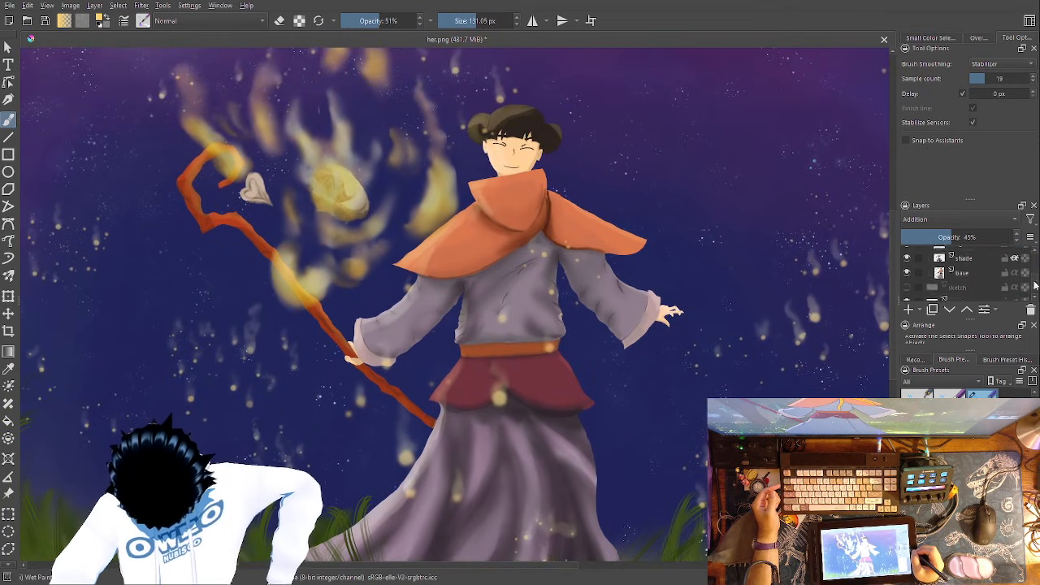
{"action": "scroll", "coordinate": [1028, 283], "scroll_direction": "up", "scroll_amount": 2}
{"action": "left_click", "coordinate": [964, 271]}
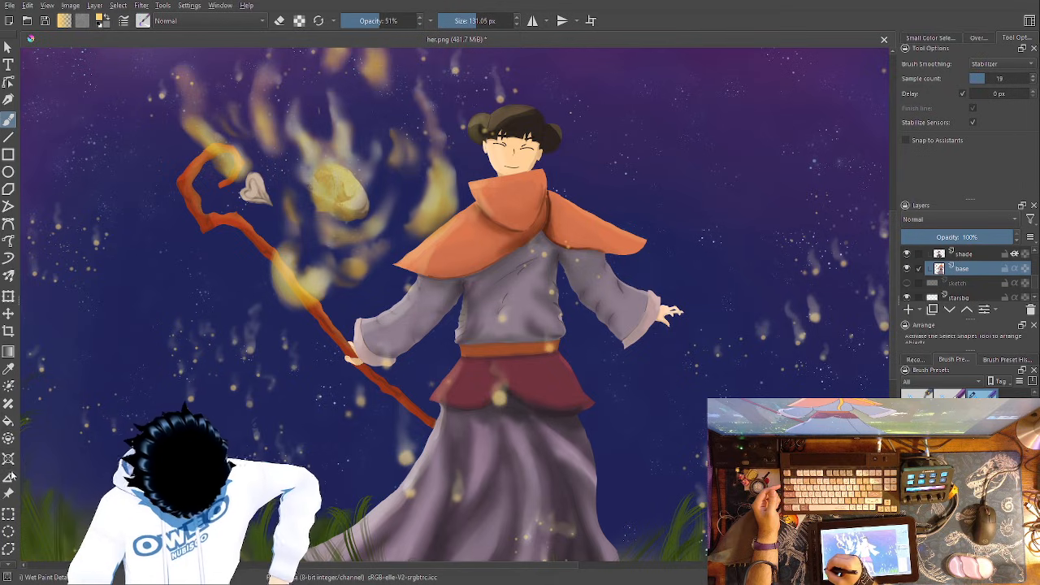
{"action": "left_click", "coordinate": [8, 295]}
{"action": "left_click", "coordinate": [977, 82]}
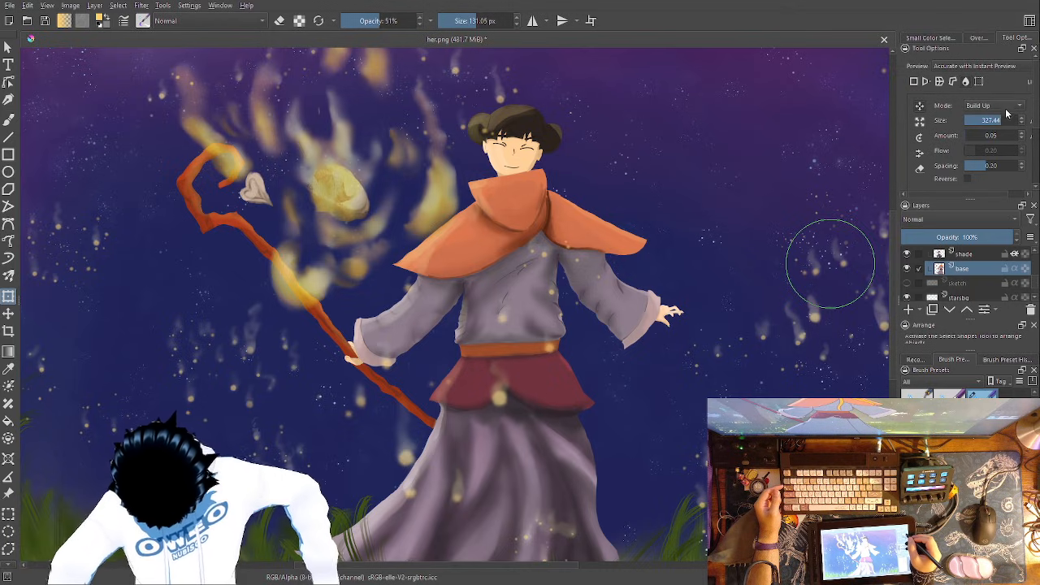
{"action": "left_click_drag", "start_coordinate": [1001, 119], "coordinate": [978, 120]}
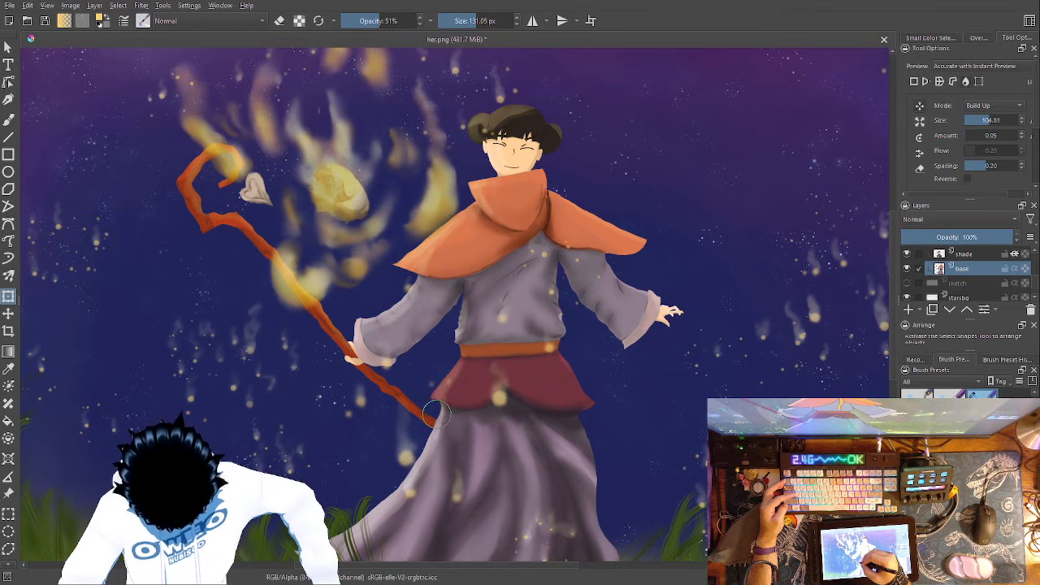
- Undo the last Liquify edits on the base layer
{"action": "key", "text": "ctrl+z"}
{"action": "key", "text": "ctrl+z"}
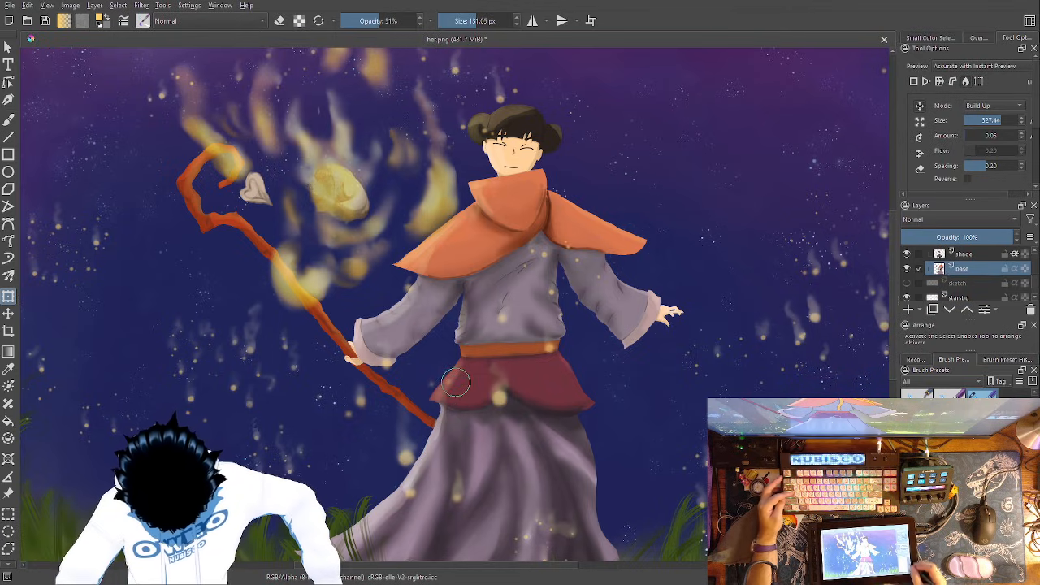
- Erase stray paint on the base layer around the maroon tunic's pointed corner on the staff side with the Eraser Small preset at 83.17 px
{"action": "key", "text": "ctrl+plus"}
{"action": "key", "text": "ctrl+plus"}
{"action": "key", "text": "ctrl+plus"}
{"action": "key", "text": "ctrl+plus"}
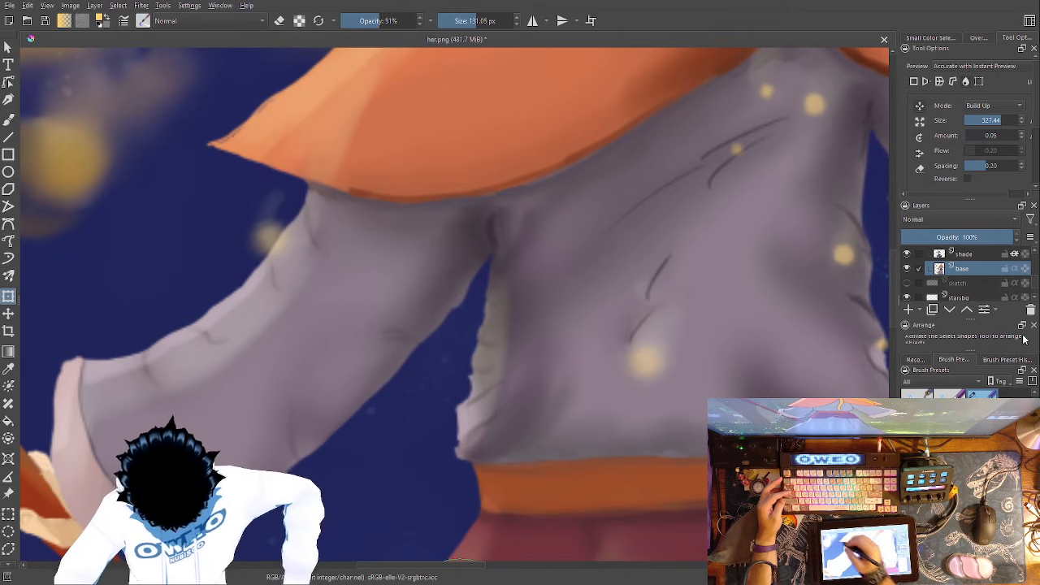
{"action": "key", "text": "b"}
{"action": "left_click_drag", "start_coordinate": [643, 432], "coordinate": [556, 20]}
{"action": "right_click", "coordinate": [486, 328]}
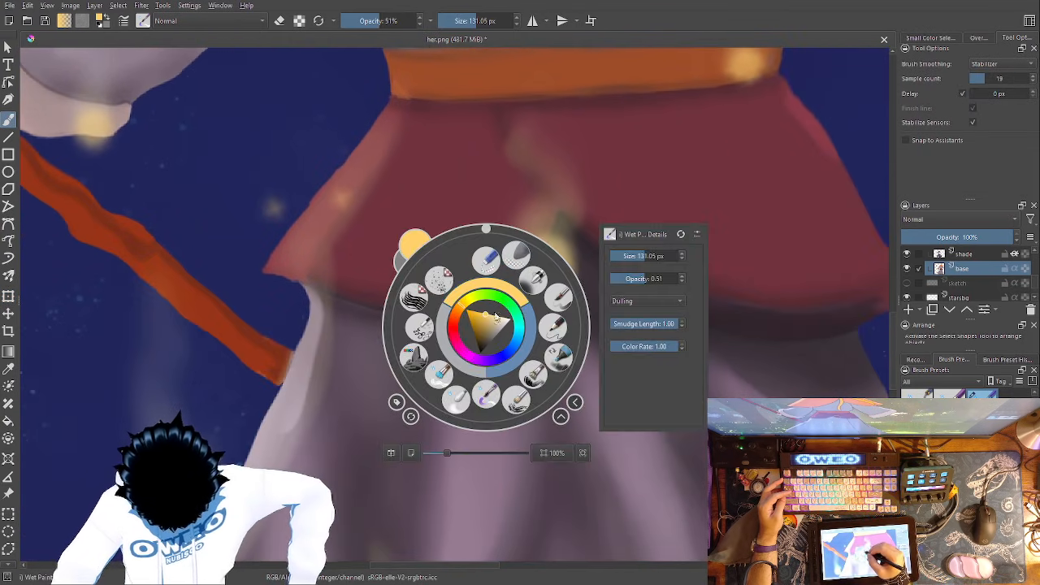
{"action": "left_click", "coordinate": [556, 326]}
{"action": "right_click", "coordinate": [473, 308]}
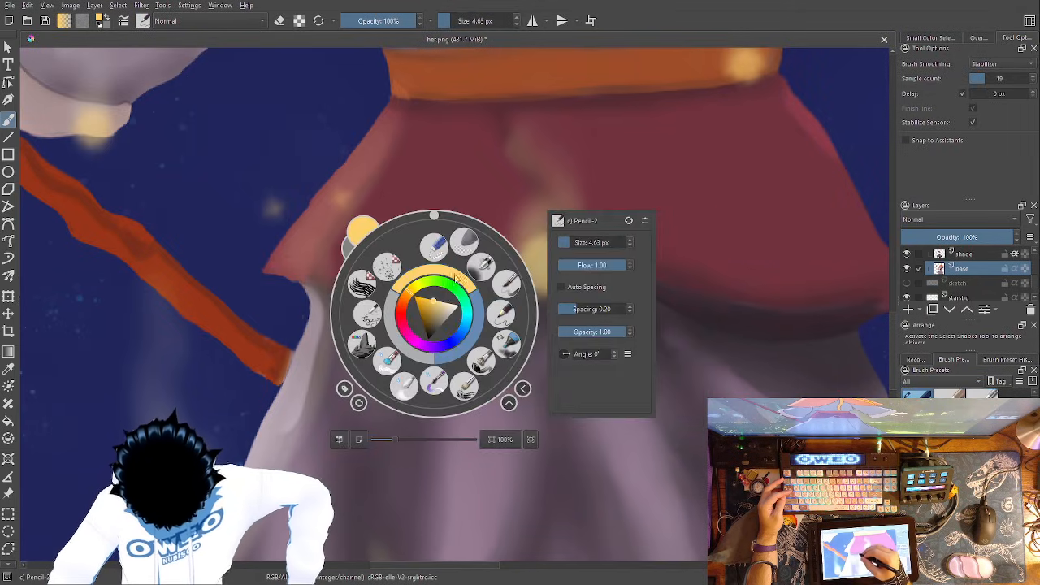
{"action": "left_click", "coordinate": [465, 237]}
{"action": "key", "text": "ctrl+plus"}
{"action": "key", "text": "ctrl+plus"}
{"action": "key", "text": "ctrl+plus"}
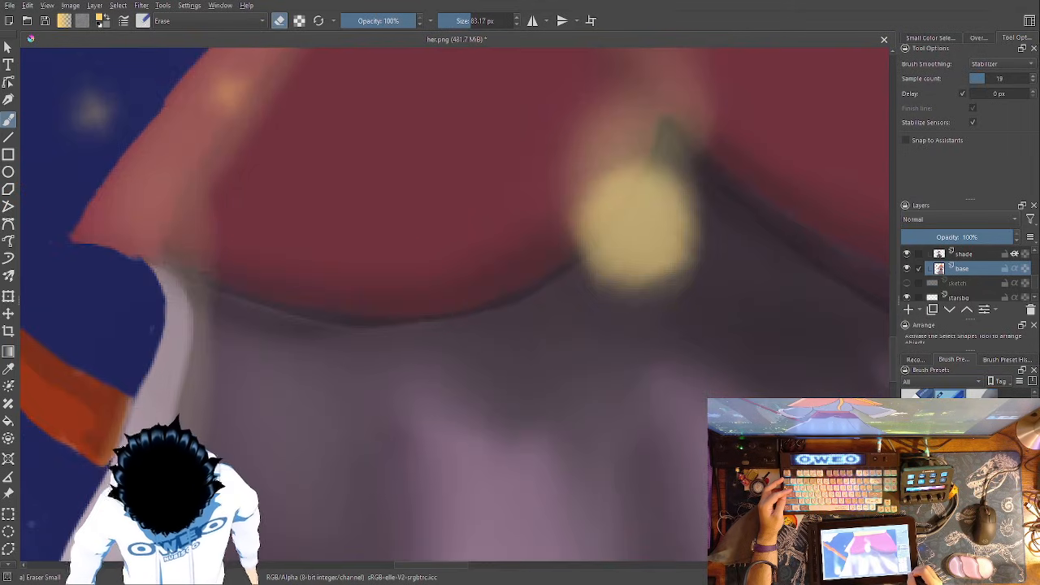
{"action": "mouse_move", "coordinate": [547, 305]}
{"action": "left_mouse_down"}
{"action": "mouse_move", "coordinate": [575, 295]}
{"action": "mouse_move", "coordinate": [932, 374]}
{"action": "left_mouse_up"}
{"action": "mouse_move", "coordinate": [420, 325]}
{"action": "left_mouse_down"}
{"action": "mouse_move", "coordinate": [422, 294]}
{"action": "mouse_move", "coordinate": [433, 303]}
{"action": "mouse_move", "coordinate": [428, 340]}
{"action": "mouse_move", "coordinate": [445, 312]}
{"action": "mouse_move", "coordinate": [404, 295]}
{"action": "mouse_move", "coordinate": [375, 294]}
{"action": "left_mouse_up"}
{"action": "left_click_drag", "start_coordinate": [442, 312], "coordinate": [289, 265]}
{"action": "key", "text": "ctrl+minus"}
{"action": "key", "text": "ctrl+minus"}
{"action": "key", "text": "ctrl+minus"}
{"action": "key", "text": "ctrl+minus"}
{"action": "key", "text": "ctrl+minus"}
{"action": "key", "text": "ctrl+minus"}
{"action": "key", "text": "ctrl+minus"}
{"action": "key", "text": "ctrl+minus"}
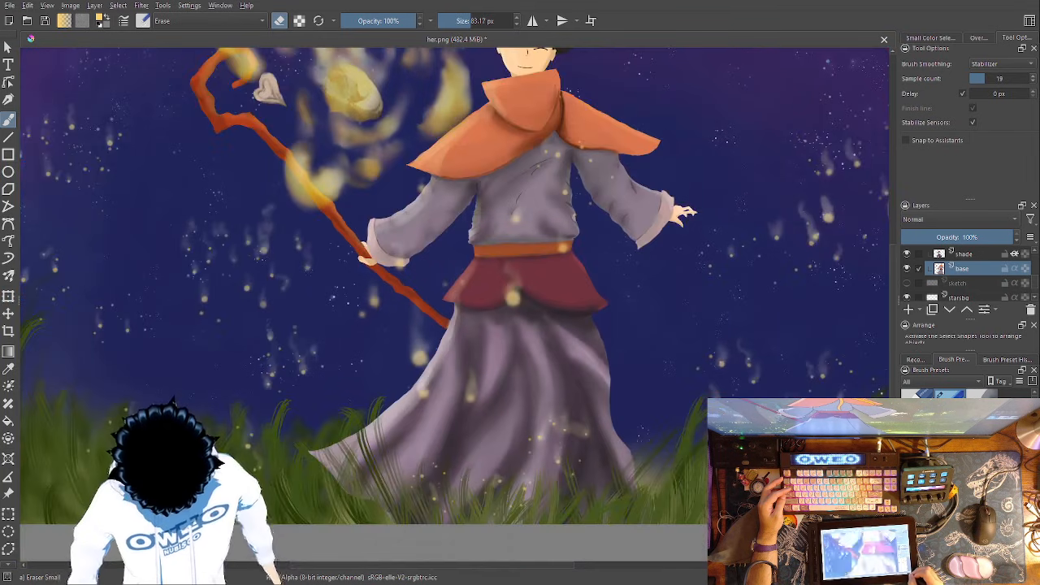
- Make Paint Layer 3 the active layer
{"action": "key", "text": "ctrl+plus"}
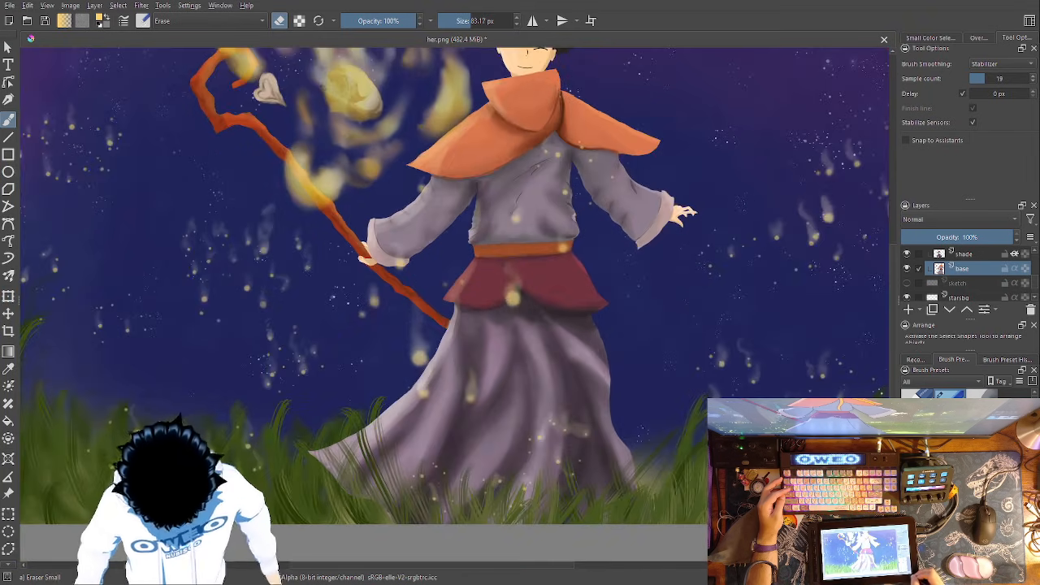
{"action": "key", "text": "ctrl+minus"}
{"action": "key", "text": "ctrl+minus"}
{"action": "left_click_drag", "start_coordinate": [618, 363], "coordinate": [573, 398]}
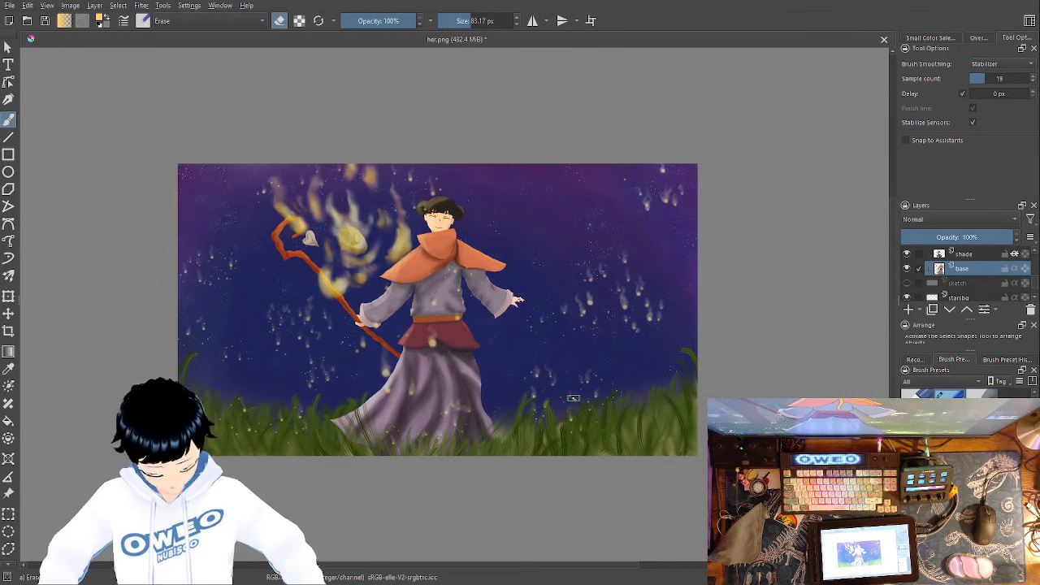
{"action": "scroll", "coordinate": [1024, 276], "scroll_direction": "down", "scroll_amount": 5}
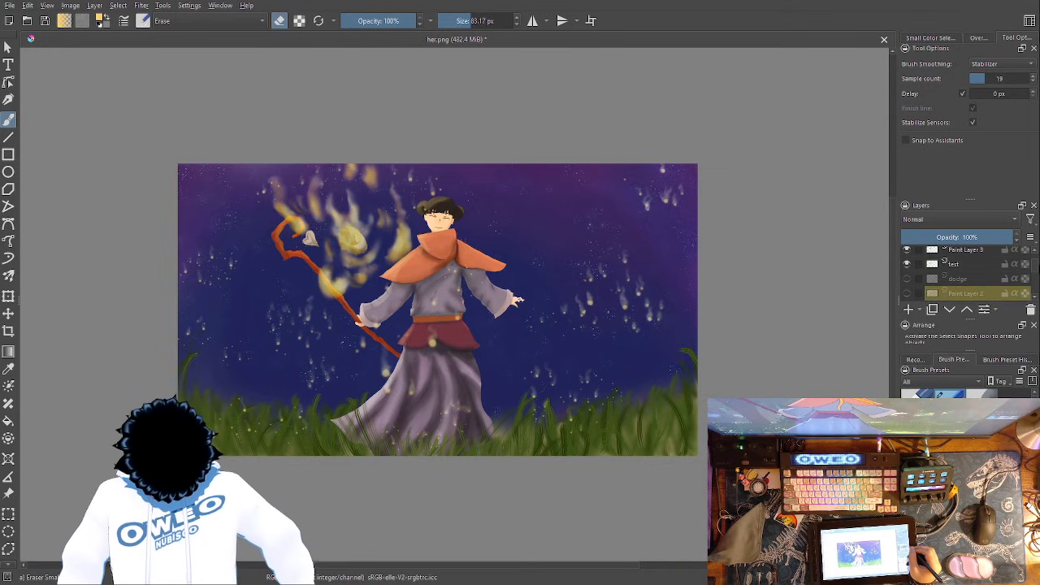
{"action": "left_click", "coordinate": [972, 271]}
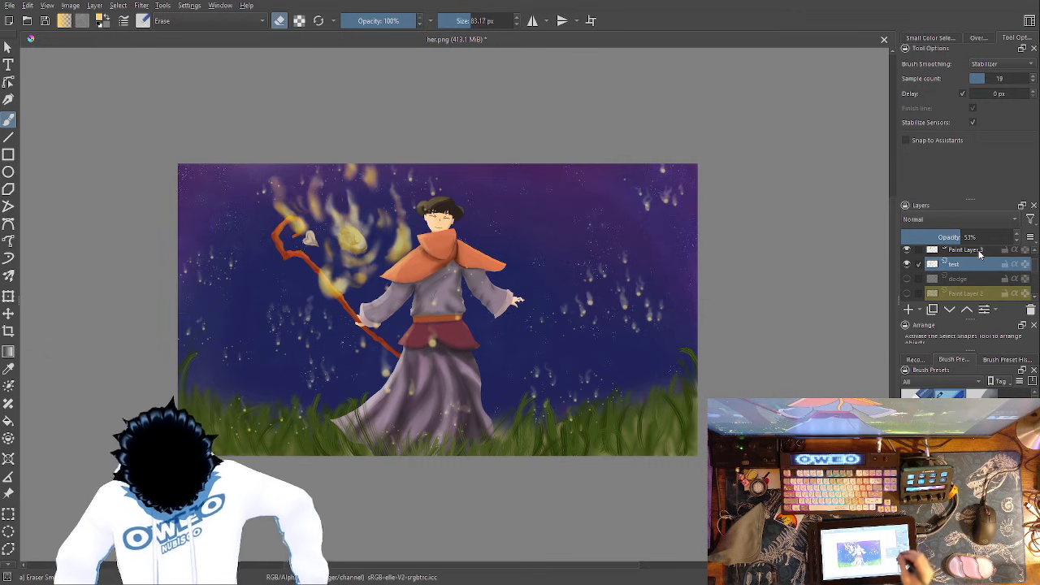
{"action": "left_click", "coordinate": [975, 252]}
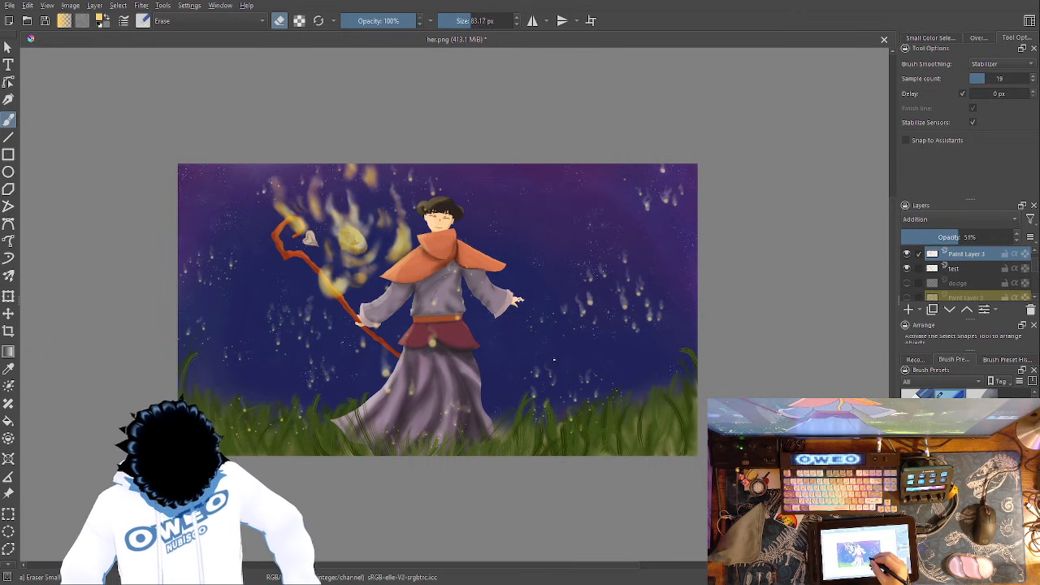
- Try to push the falling light streaks beside the free hand with a Liquify transform at size 327.44 and spacing 0.00
{"action": "right_click", "coordinate": [557, 360]}
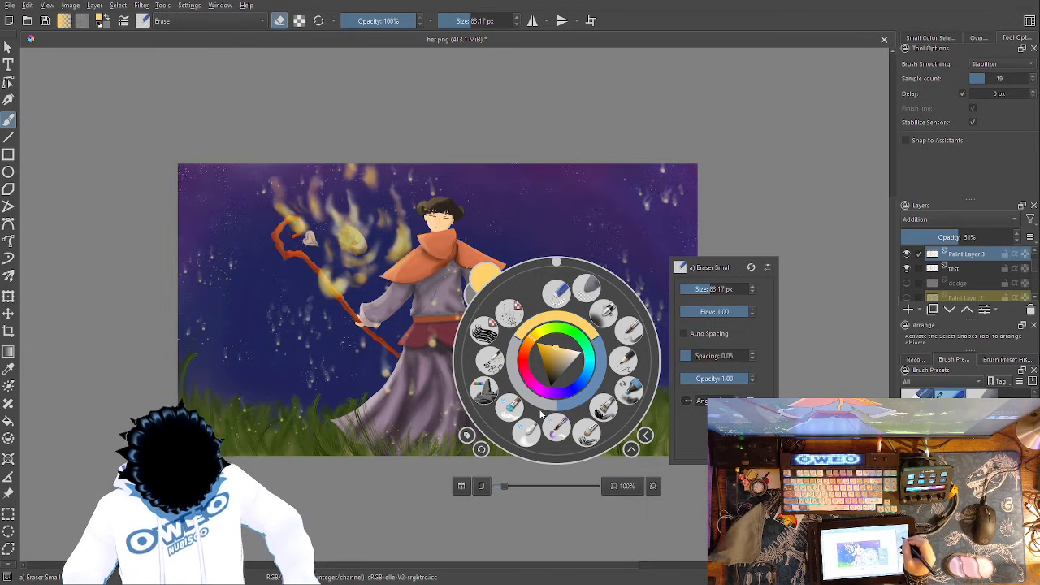
{"action": "key", "text": "ctrl+t"}
{"action": "left_click", "coordinate": [784, 167]}
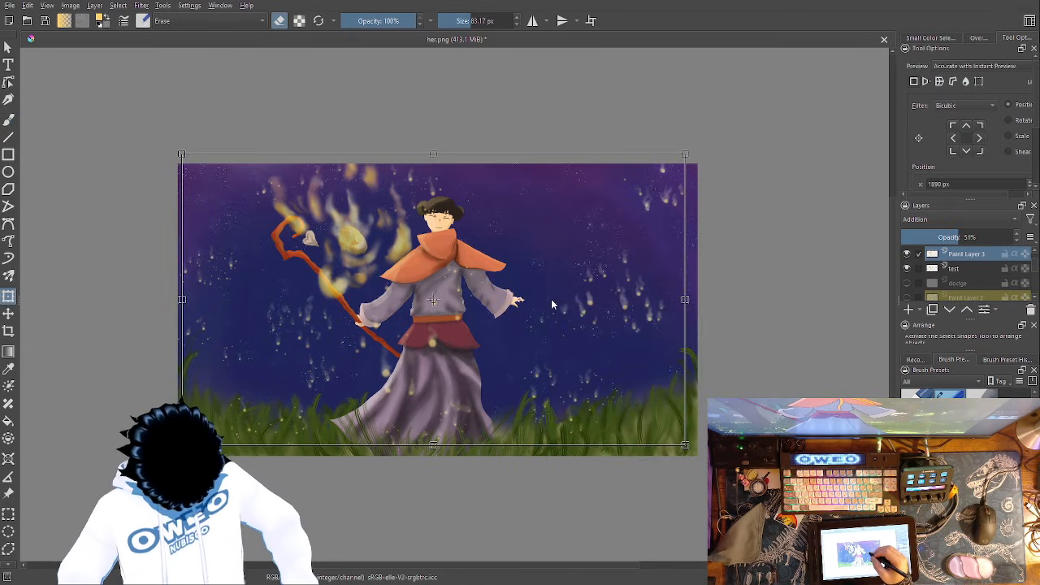
{"action": "left_click", "coordinate": [966, 81]}
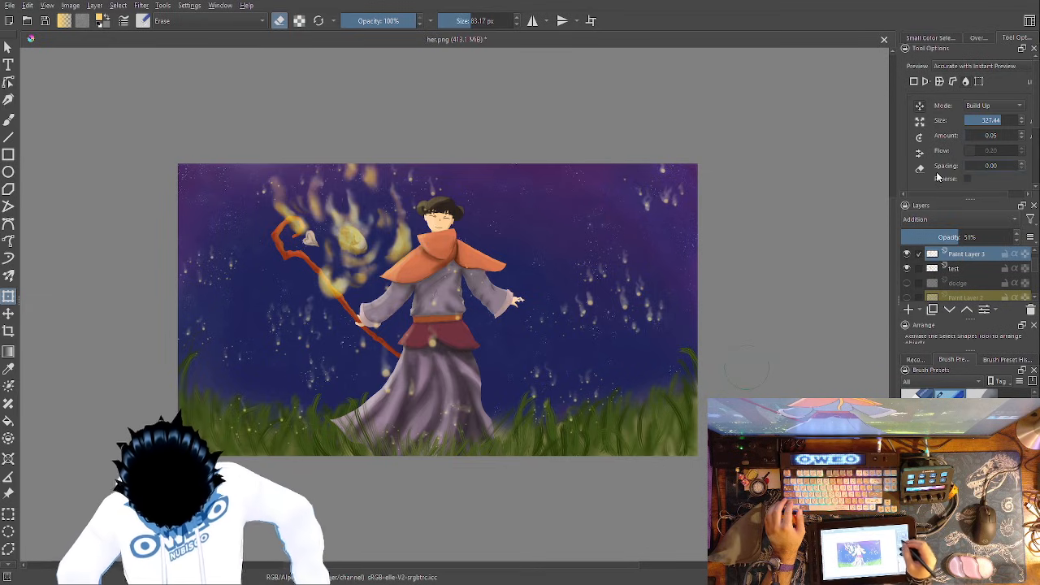
{"action": "left_click_drag", "start_coordinate": [644, 352], "coordinate": [675, 263]}
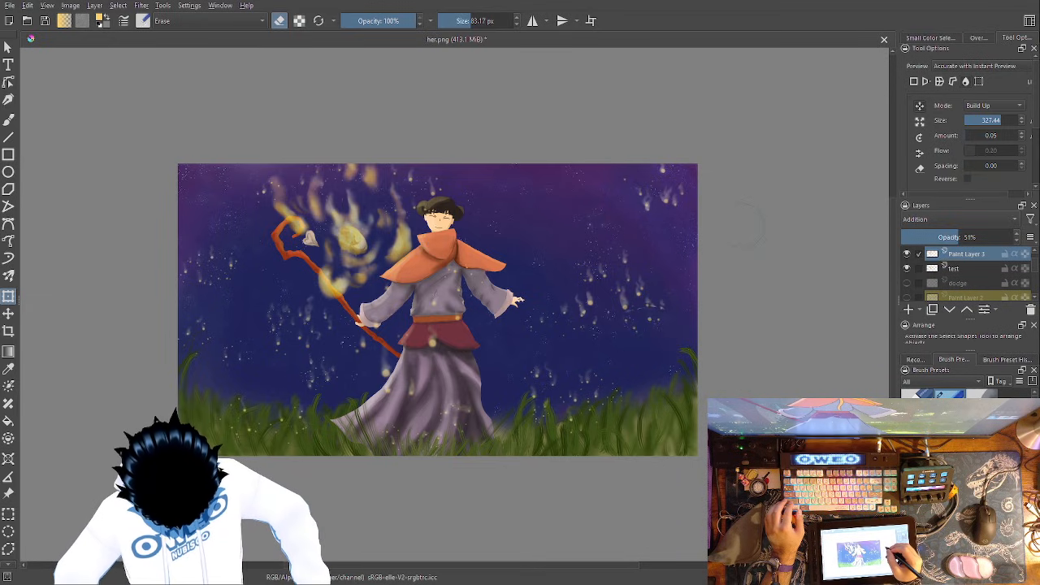
{"action": "key", "text": "ctrl+z"}
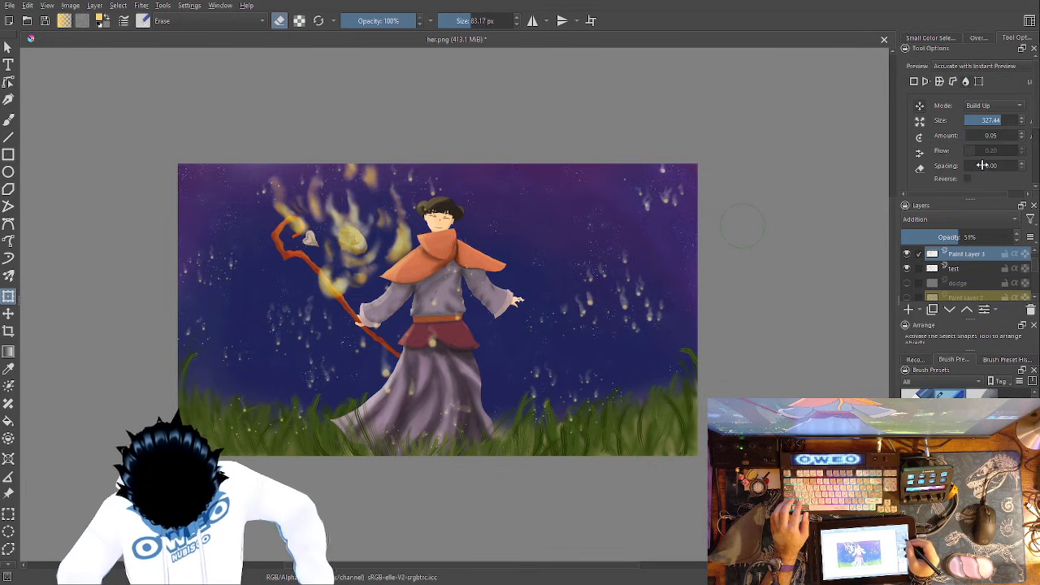
- Set the Liquify brush to Wash mode with size 510.59 and spacing 0.14, then leave the transform
{"action": "left_click_drag", "start_coordinate": [983, 165], "coordinate": [1019, 165]}
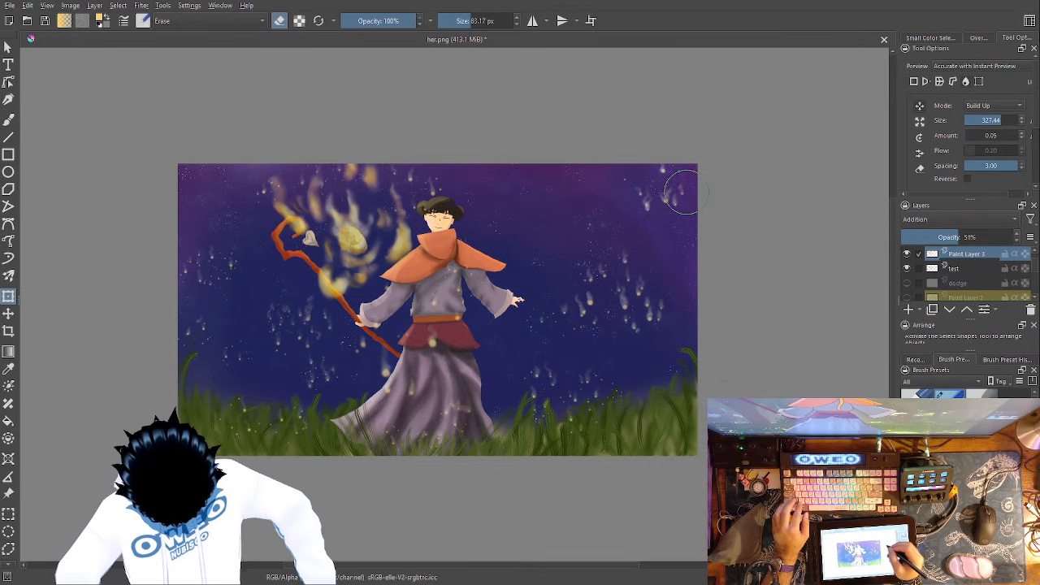
{"action": "left_click", "coordinate": [996, 165]}
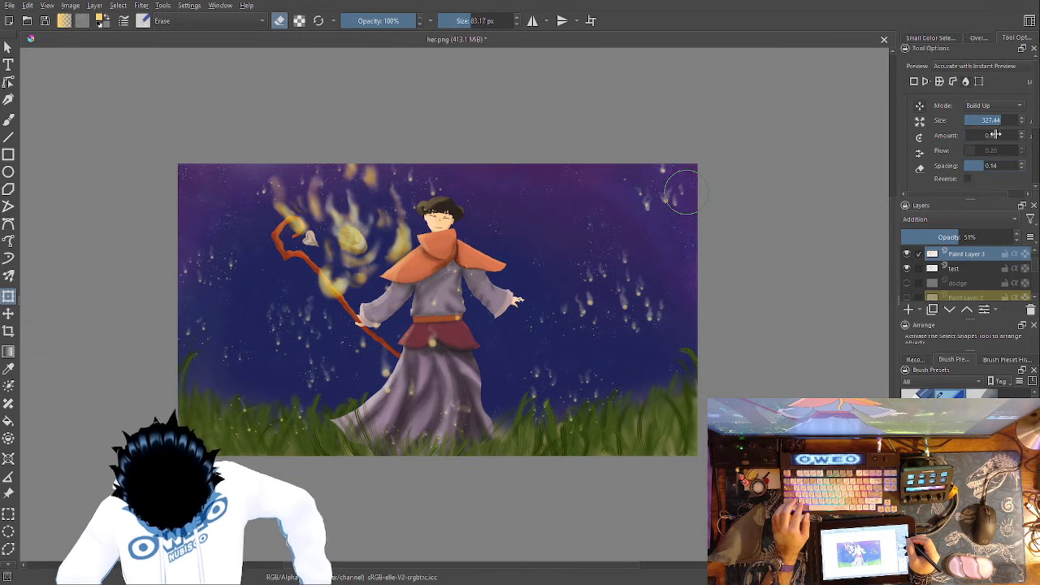
{"action": "mouse_move", "coordinate": [999, 120]}
{"action": "left_mouse_down"}
{"action": "mouse_move", "coordinate": [980, 119]}
{"action": "mouse_move", "coordinate": [999, 134]}
{"action": "left_mouse_up"}
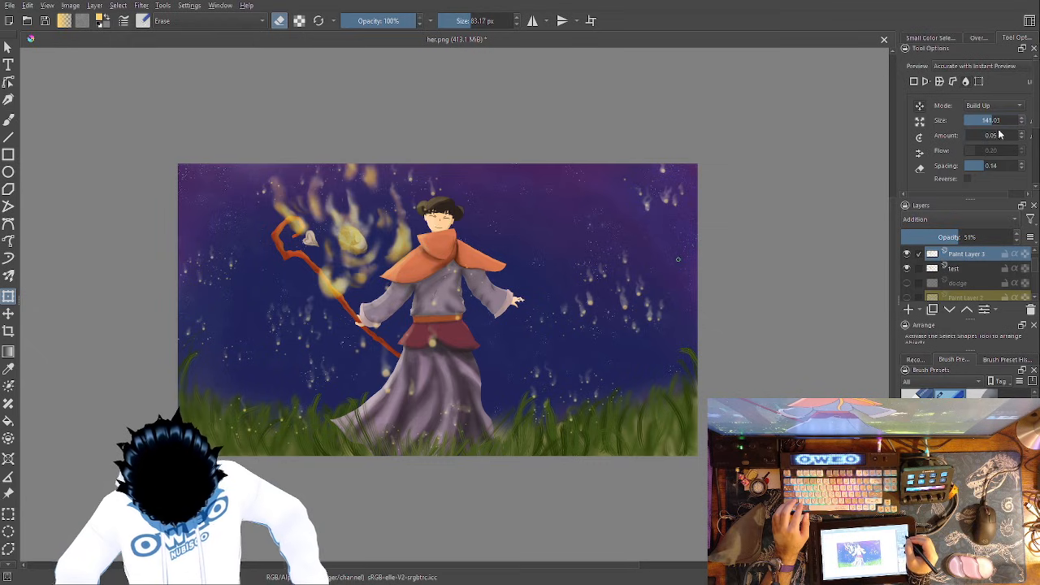
{"action": "left_click", "coordinate": [992, 106]}
{"action": "left_click", "coordinate": [991, 121]}
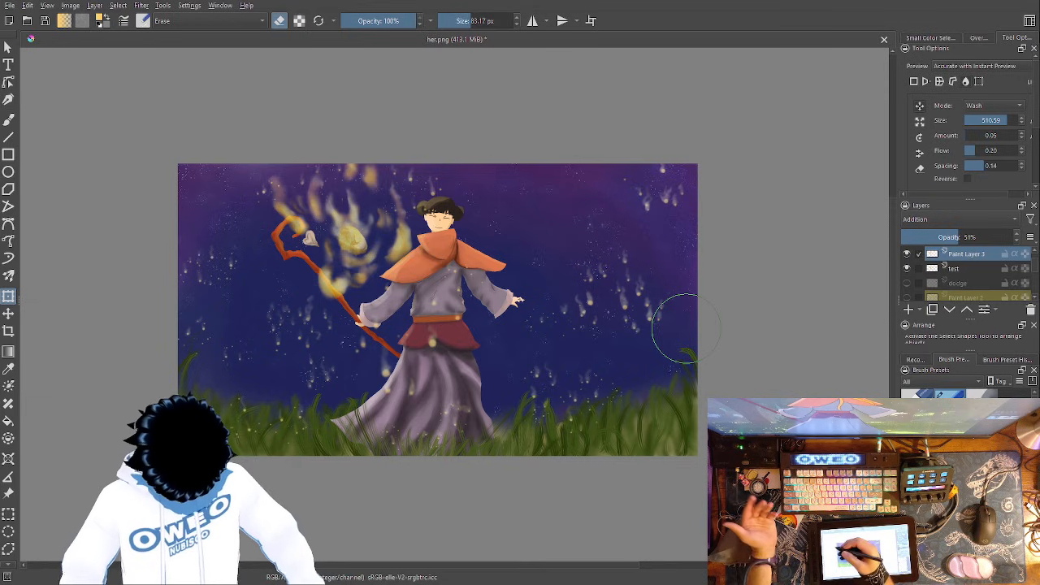
{"action": "key", "text": "b"}
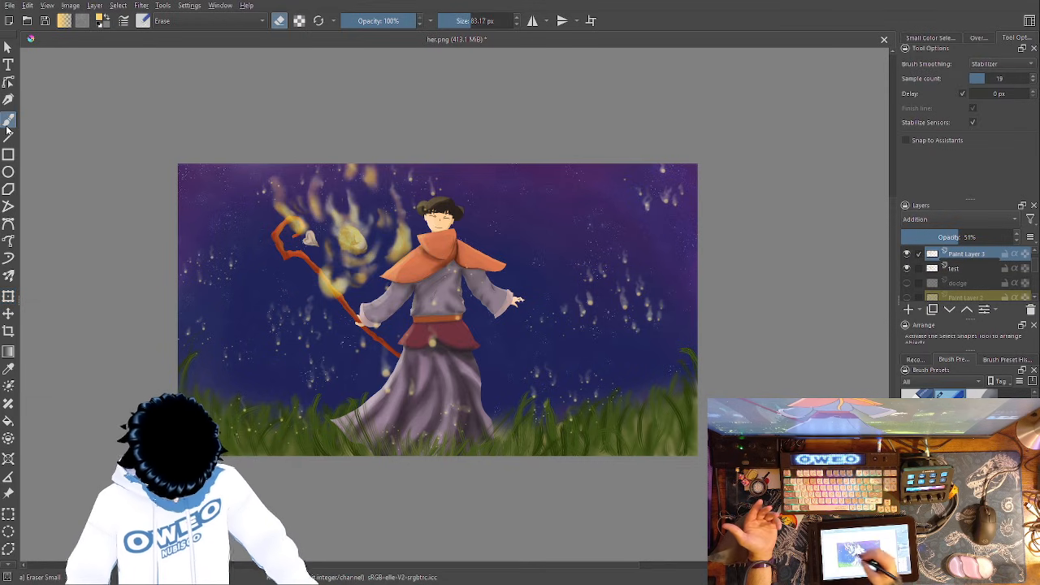
- Soften the falling light streaks on Paint Layer 3 on both sides of the figure with the Blender Blur preset at 352.42 px
{"action": "right_click", "coordinate": [597, 386]}
{"action": "left_click", "coordinate": [566, 453]}
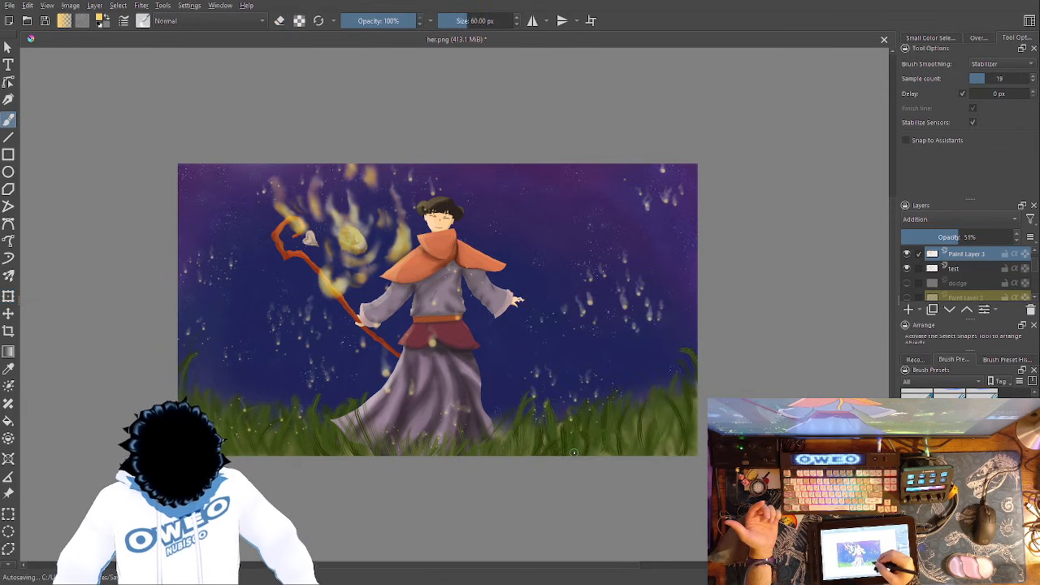
{"action": "right_click", "coordinate": [628, 398]}
{"action": "left_click", "coordinate": [783, 325]}
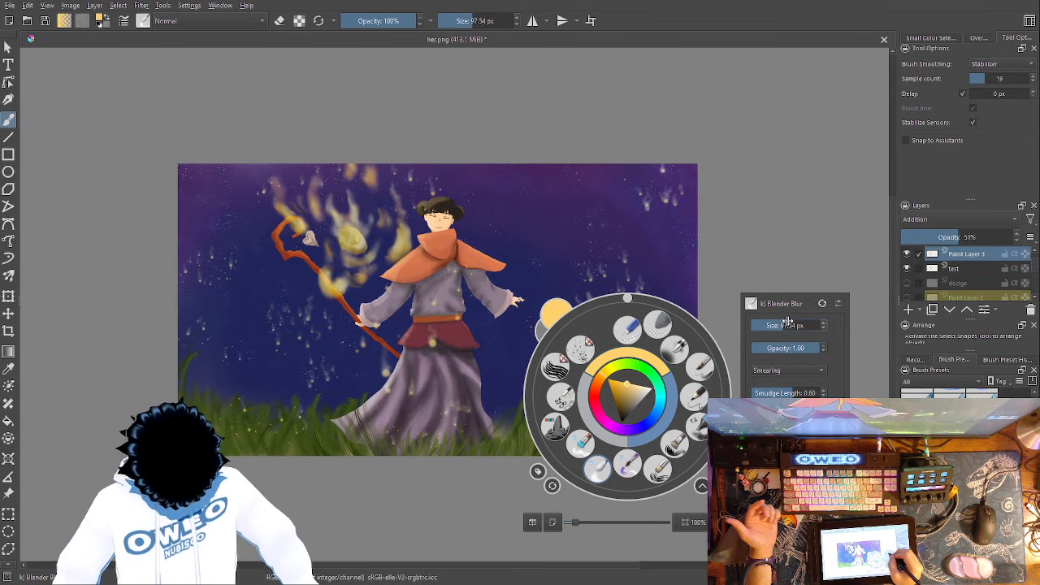
{"action": "left_click", "coordinate": [809, 282]}
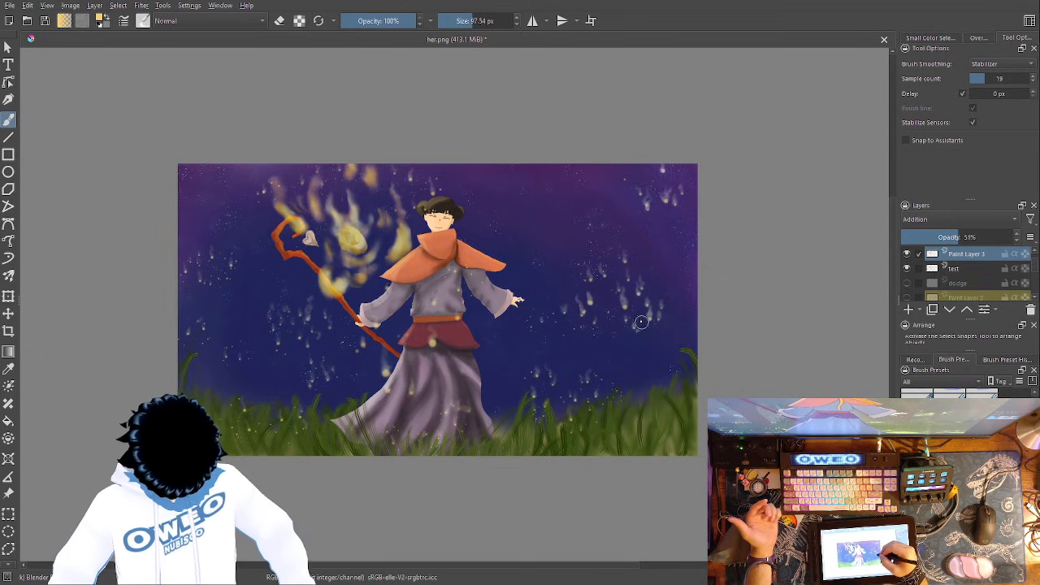
{"action": "right_click", "coordinate": [655, 351]}
{"action": "left_click", "coordinate": [826, 282]}
{"action": "left_click", "coordinate": [825, 222]}
{"action": "mouse_move", "coordinate": [640, 333]}
{"action": "left_mouse_down"}
{"action": "mouse_move", "coordinate": [630, 236]}
{"action": "mouse_move", "coordinate": [656, 239]}
{"action": "mouse_move", "coordinate": [633, 347]}
{"action": "mouse_move", "coordinate": [611, 256]}
{"action": "left_mouse_up"}
{"action": "mouse_move", "coordinate": [584, 332]}
{"action": "left_mouse_down"}
{"action": "mouse_move", "coordinate": [574, 317]}
{"action": "mouse_move", "coordinate": [592, 235]}
{"action": "left_mouse_up"}
{"action": "left_click_drag", "start_coordinate": [667, 230], "coordinate": [671, 156]}
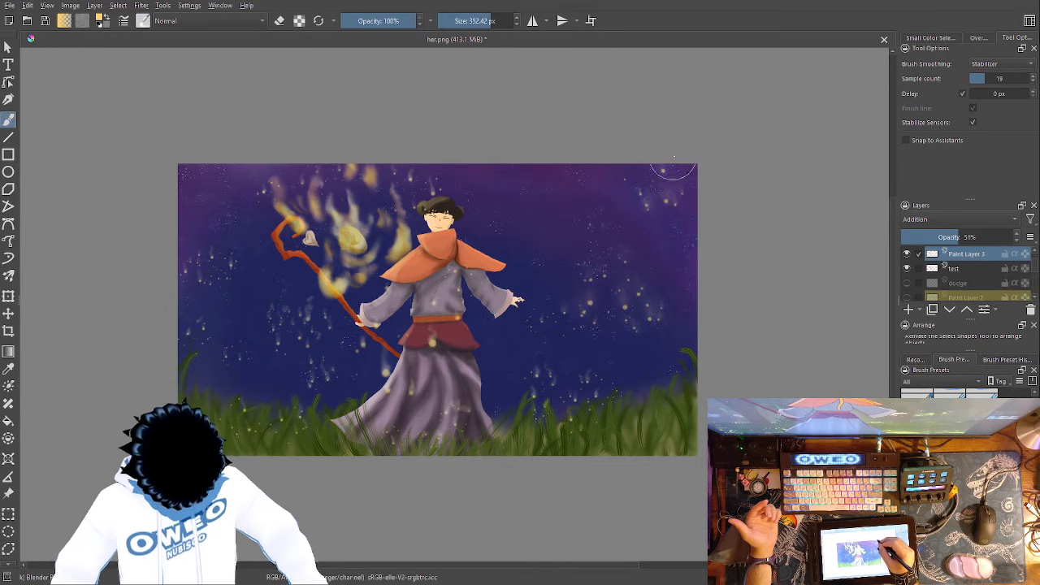
{"action": "mouse_move", "coordinate": [299, 382]}
{"action": "left_mouse_down"}
{"action": "mouse_move", "coordinate": [281, 344]}
{"action": "mouse_move", "coordinate": [301, 300]}
{"action": "mouse_move", "coordinate": [301, 312]}
{"action": "left_mouse_up"}
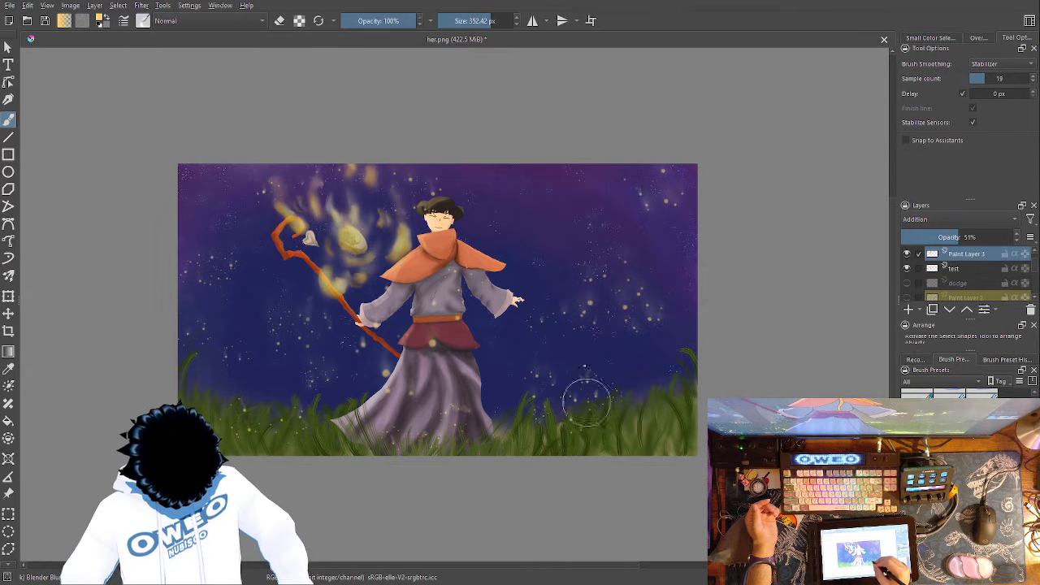
- Blur the yellow flames and the remaining light streaks on the test layer with the 352.42 px Blender Blur brush
{"action": "key", "text": "ctrl+minus"}
{"action": "key", "text": "ctrl+minus"}
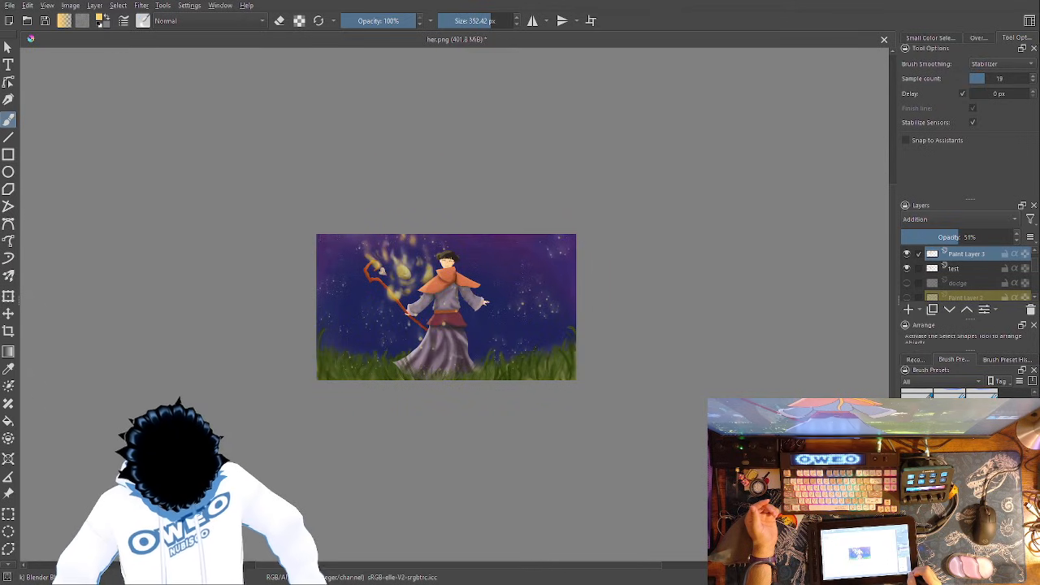
{"action": "key", "text": "ctrl+plus"}
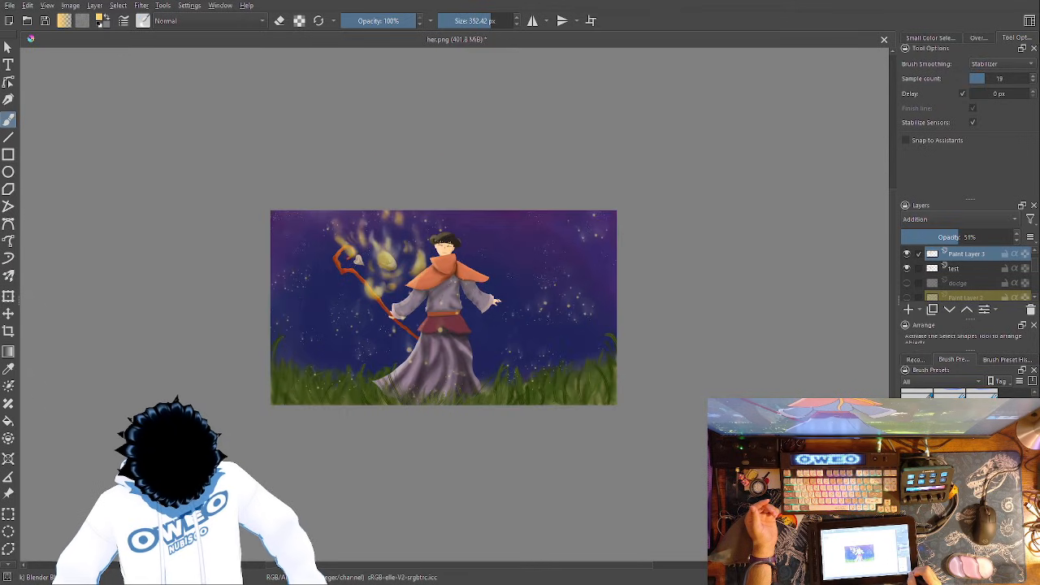
{"action": "left_click", "coordinate": [963, 271]}
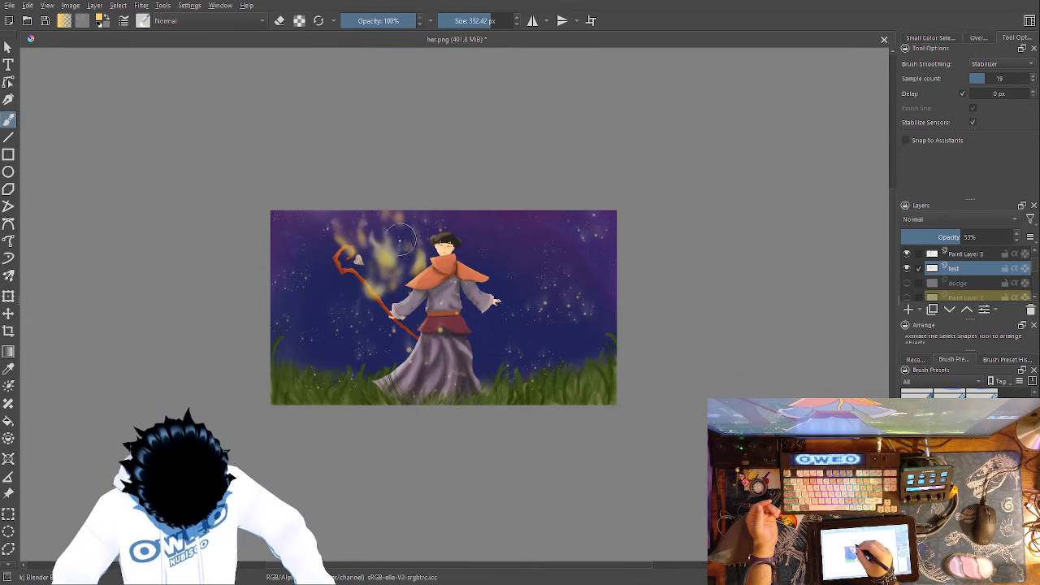
{"action": "mouse_move", "coordinate": [384, 238]}
{"action": "left_mouse_down"}
{"action": "mouse_move", "coordinate": [380, 260]}
{"action": "mouse_move", "coordinate": [390, 244]}
{"action": "left_mouse_up"}
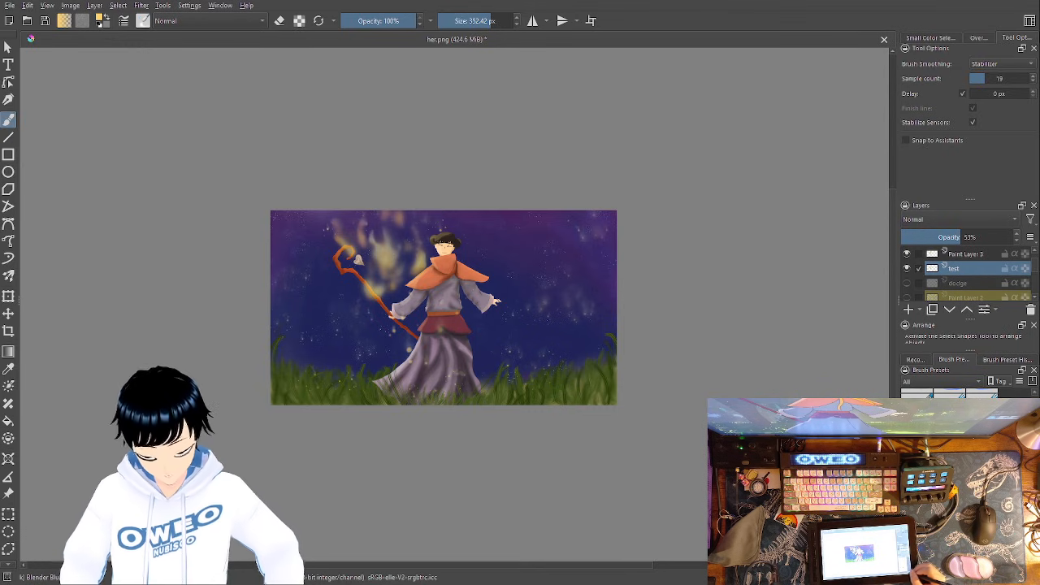
- Paint a bright yellow round core in the middle of the blurred flames with the Wet Paint preset at 131.05 px and 51% opacity
{"action": "key", "text": "ctrl+plus"}
{"action": "key", "text": "ctrl+plus"}
{"action": "key", "text": "ctrl+plus"}
{"action": "key", "text": "ctrl+plus"}
{"action": "key", "text": "ctrl+plus"}
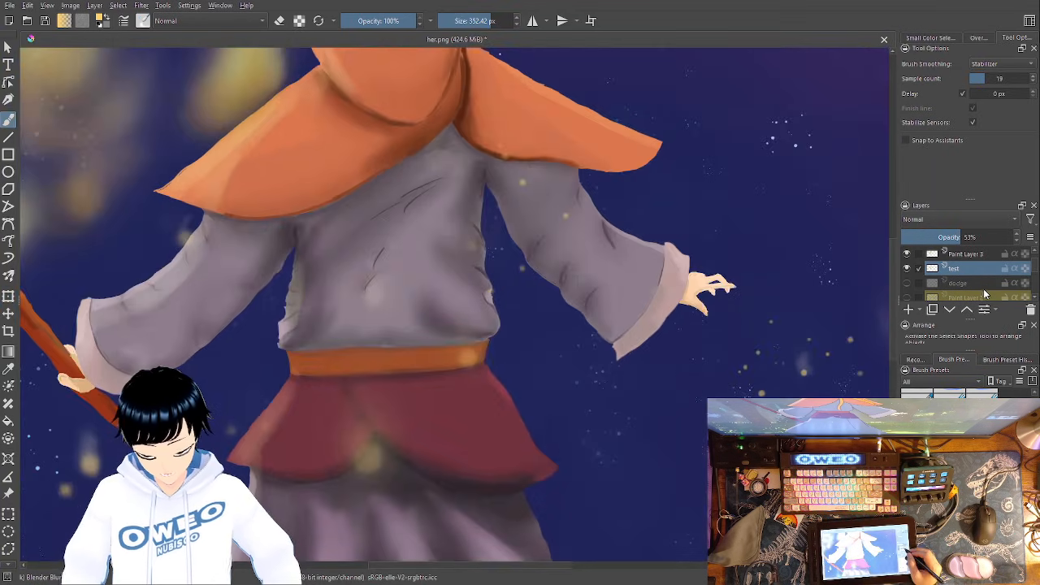
{"action": "left_click_drag", "start_coordinate": [280, 282], "coordinate": [668, 498]}
{"action": "right_click", "coordinate": [582, 361]}
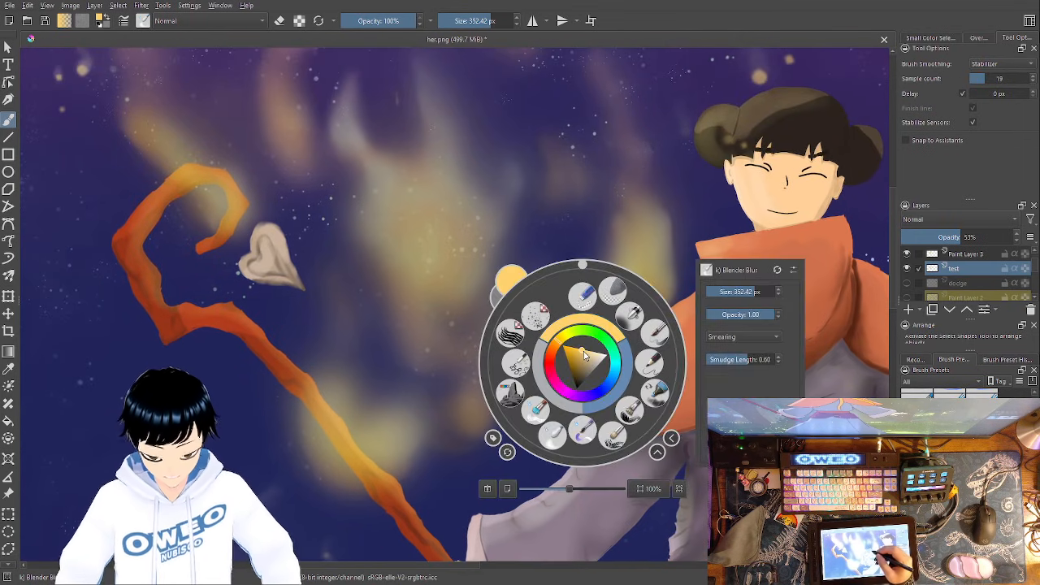
{"action": "right_click", "coordinate": [602, 324]}
{"action": "right_click", "coordinate": [597, 331]}
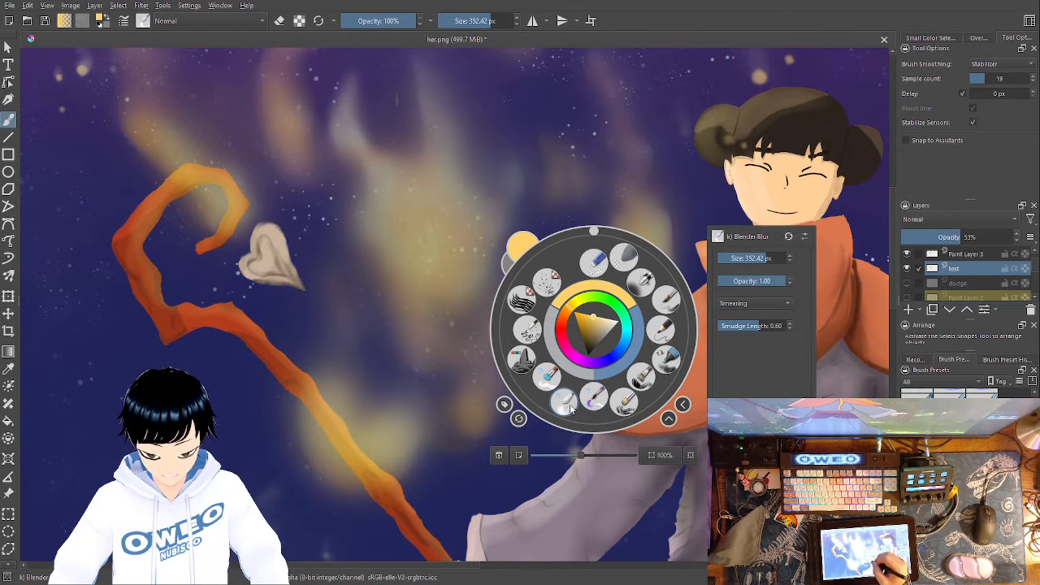
{"action": "left_click", "coordinate": [596, 396]}
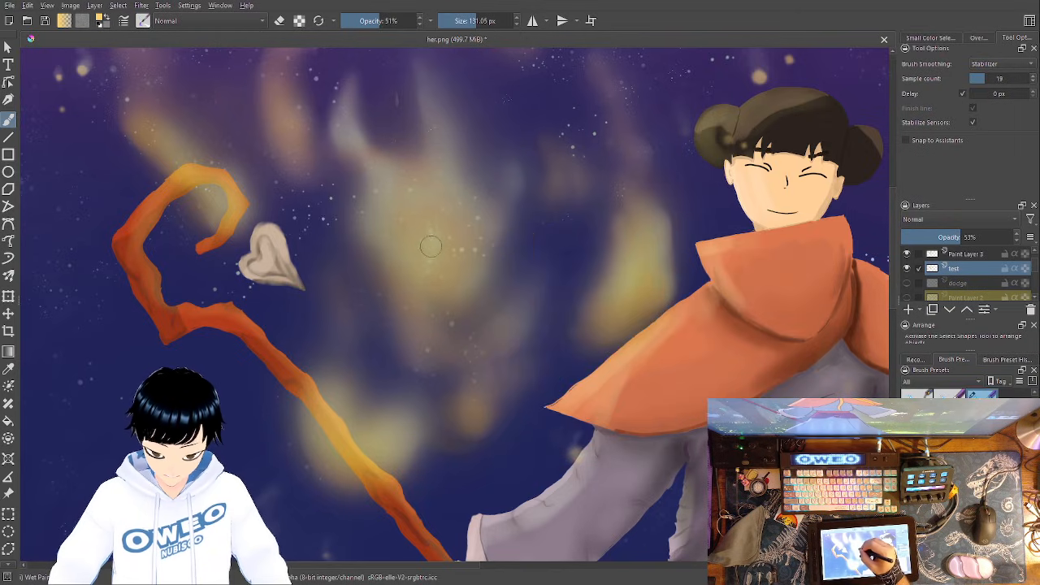
{"action": "mouse_move", "coordinate": [430, 239]}
{"action": "left_mouse_down"}
{"action": "mouse_move", "coordinate": [430, 255]}
{"action": "mouse_move", "coordinate": [433, 238]}
{"action": "left_mouse_up"}
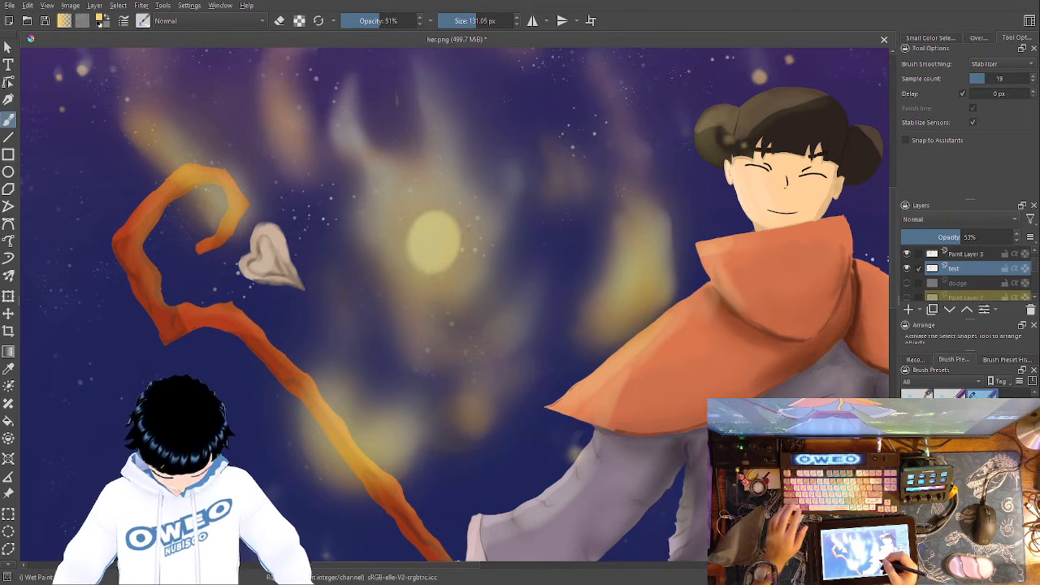
- Replace the round core in the flames with a longer yellow patch reaching lower, softened with the Blender Blur preset at 352.42 px
{"action": "key", "text": "ctrl+z"}
{"action": "key", "text": "ctrl+z"}
{"action": "mouse_move", "coordinate": [432, 290]}
{"action": "left_mouse_down"}
{"action": "mouse_move", "coordinate": [405, 249]}
{"action": "mouse_move", "coordinate": [424, 262]}
{"action": "mouse_move", "coordinate": [447, 263]}
{"action": "mouse_move", "coordinate": [425, 256]}
{"action": "mouse_move", "coordinate": [448, 235]}
{"action": "left_mouse_up"}
{"action": "right_click", "coordinate": [557, 315]}
{"action": "left_click", "coordinate": [558, 250]}
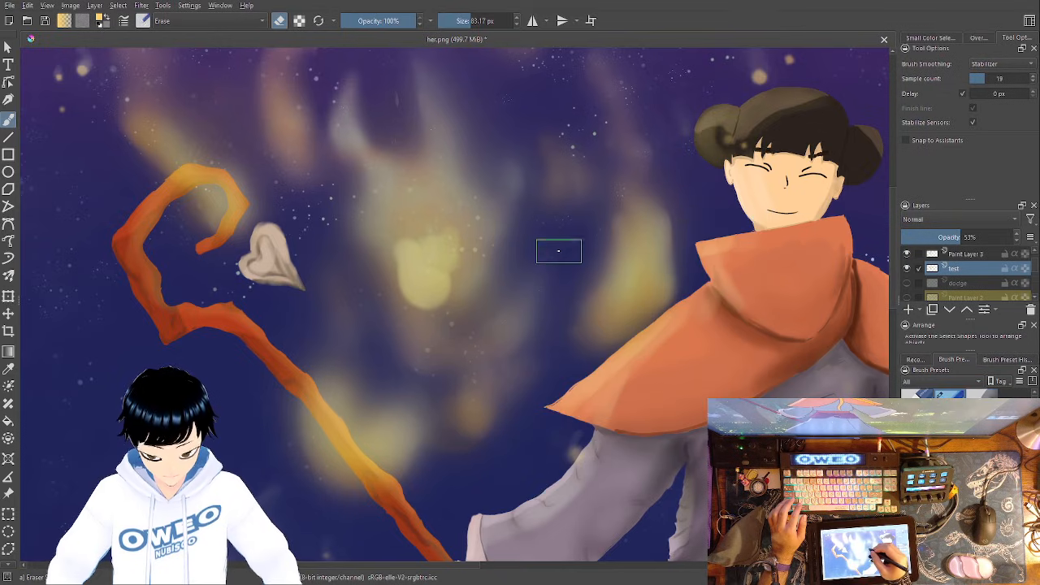
{"action": "right_click", "coordinate": [541, 290]}
{"action": "left_click", "coordinate": [509, 365]}
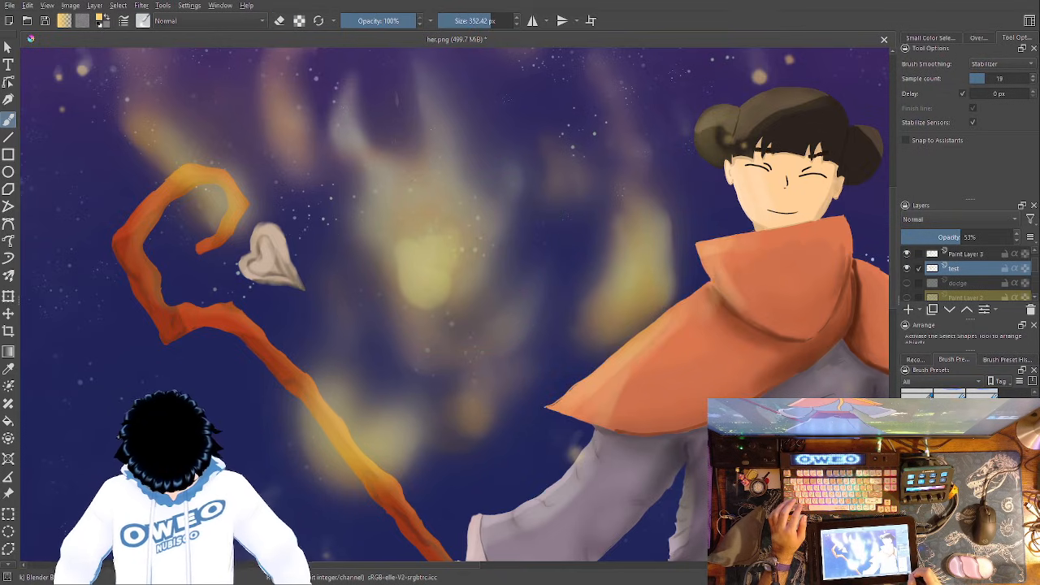
- Examine the whole painting from a distance to judge the blurred flames against the figure and night sky
{"action": "key", "text": "minus"}
{"action": "key", "text": "minus"}
{"action": "key", "text": "minus"}
{"action": "key", "text": "minus"}
{"action": "left_click_drag", "start_coordinate": [679, 435], "coordinate": [629, 394]}
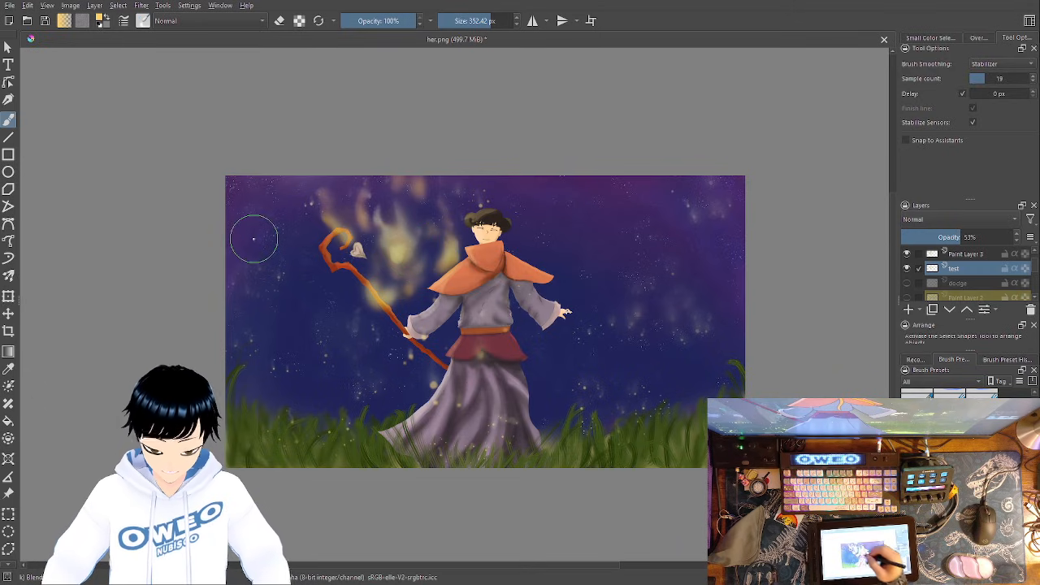
{"action": "key", "text": "ctrl+minus"}
{"action": "key", "text": "ctrl+minus"}
{"action": "key", "text": "ctrl+minus"}
{"action": "key", "text": "ctrl+minus"}
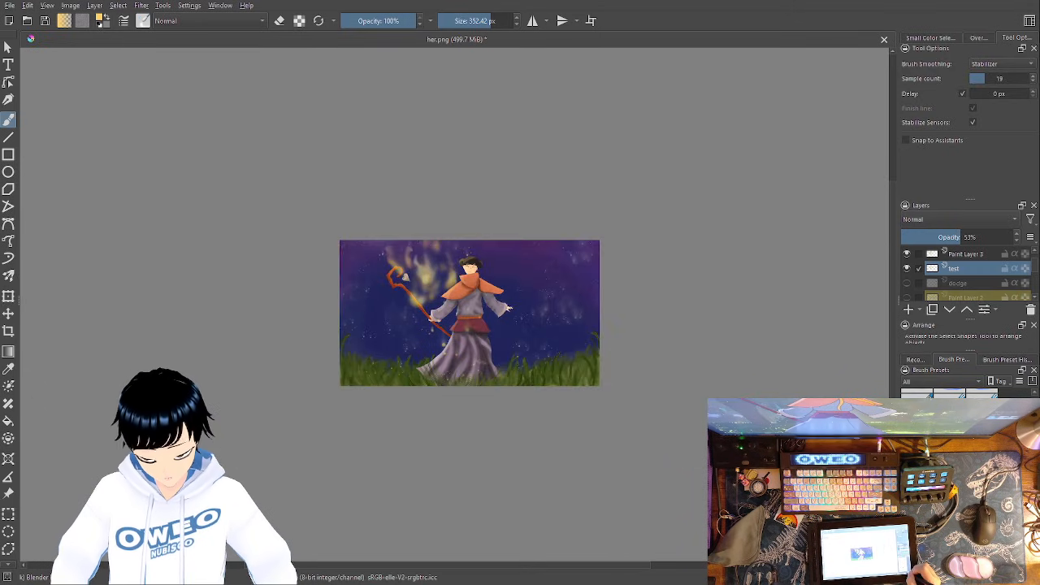
{"action": "key", "text": "ctrl+plus"}
{"action": "key", "text": "ctrl+plus"}
{"action": "key", "text": "ctrl+plus"}
{"action": "key", "text": "ctrl+plus"}
{"action": "key", "text": "ctrl+plus"}
{"action": "key", "text": "ctrl+plus"}
{"action": "key", "text": "ctrl+plus"}
{"action": "key", "text": "ctrl+plus"}
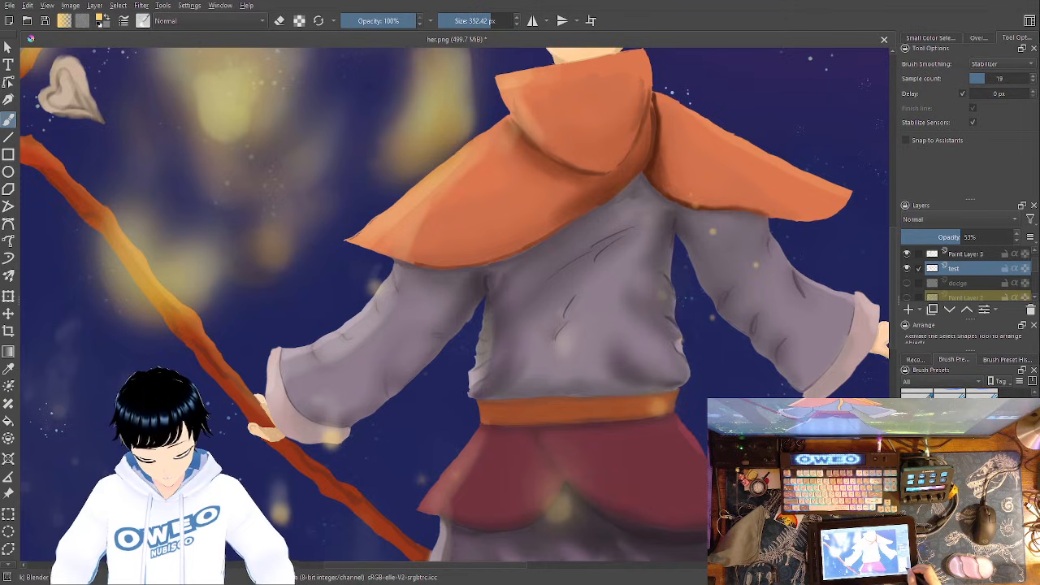
{"action": "key", "text": "ctrl+minus"}
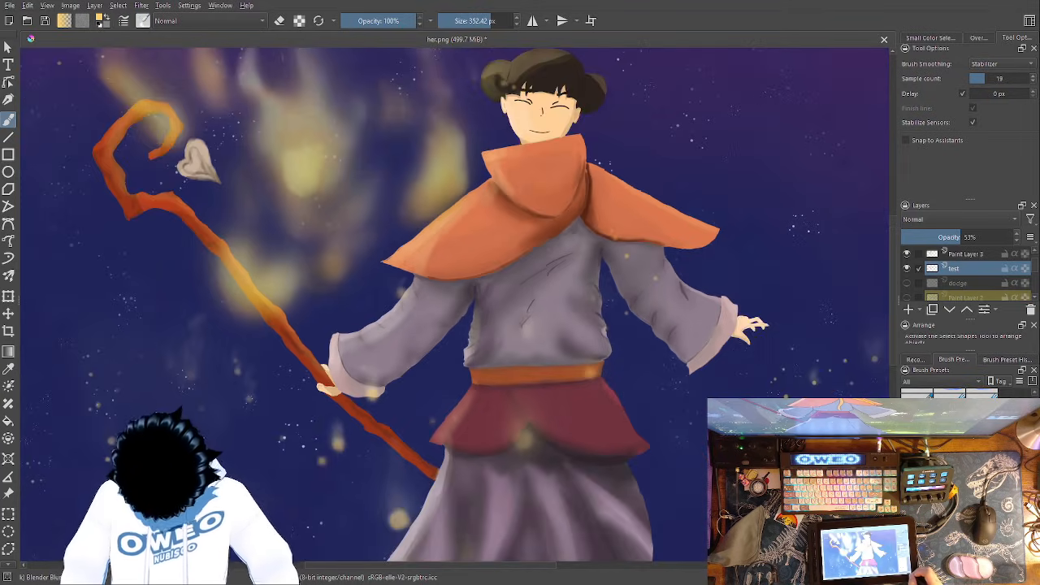
- Inspect the figure up close, from the clothing up to the face and the edge of the orange hood
{"action": "key", "text": "ctrl+plus"}
{"action": "key", "text": "ctrl+plus"}
{"action": "key", "text": "ctrl+plus"}
{"action": "key", "text": "ctrl+plus"}
{"action": "key", "text": "ctrl+plus"}
{"action": "key", "text": "ctrl+plus"}
{"action": "left_click_drag", "start_coordinate": [697, 428], "coordinate": [374, 108]}
{"action": "left_click_drag", "start_coordinate": [703, 371], "coordinate": [191, 462]}
{"action": "left_click_drag", "start_coordinate": [639, 393], "coordinate": [362, 486]}
{"action": "left_click_drag", "start_coordinate": [629, 321], "coordinate": [394, 580]}
{"action": "left_click_drag", "start_coordinate": [490, 252], "coordinate": [547, 561]}
{"action": "mouse_move", "coordinate": [556, 358]}
{"action": "left_mouse_down"}
{"action": "mouse_move", "coordinate": [449, 381]}
{"action": "mouse_move", "coordinate": [230, 518]}
{"action": "left_mouse_up"}
{"action": "left_click_drag", "start_coordinate": [630, 313], "coordinate": [574, 443]}
{"action": "left_click_drag", "start_coordinate": [317, 256], "coordinate": [708, 446]}
{"action": "left_click_drag", "start_coordinate": [349, 256], "coordinate": [732, 420]}
{"action": "mouse_move", "coordinate": [598, 306]}
{"action": "left_mouse_down"}
{"action": "mouse_move", "coordinate": [666, 351]}
{"action": "mouse_move", "coordinate": [799, 478]}
{"action": "left_mouse_up"}
{"action": "left_click_drag", "start_coordinate": [791, 399], "coordinate": [901, 485]}
{"action": "mouse_move", "coordinate": [767, 387]}
{"action": "left_mouse_down"}
{"action": "mouse_move", "coordinate": [733, 390]}
{"action": "mouse_move", "coordinate": [546, 491]}
{"action": "left_mouse_up"}
{"action": "left_click_drag", "start_coordinate": [704, 418], "coordinate": [736, 401]}
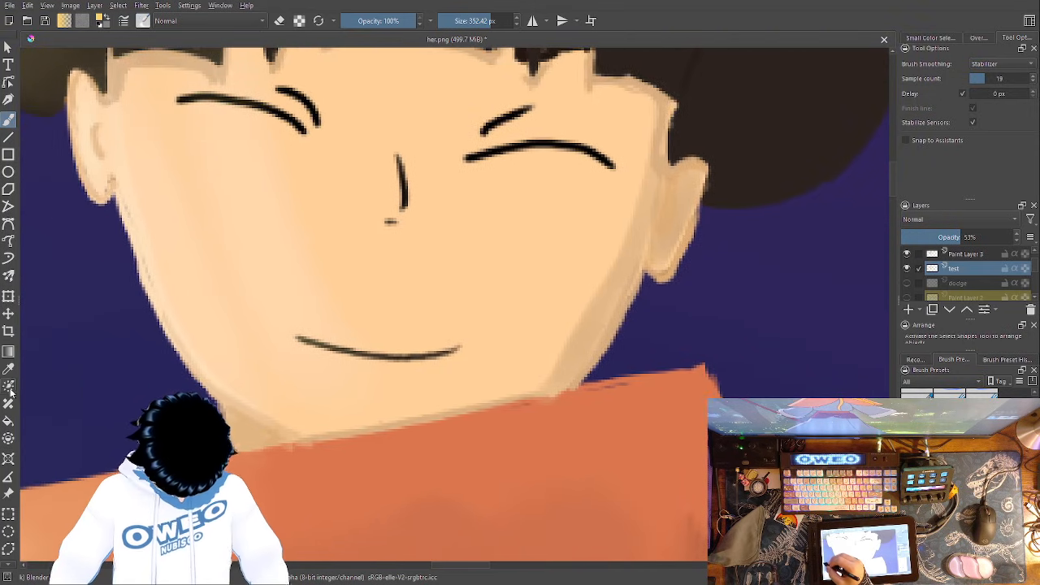
- On the base layer, tidy the hood's upper edge below the chin with its sampled orange and the Pencil-2 preset at 4.63 px
{"action": "mouse_move", "coordinate": [1036, 259]}
{"action": "left_mouse_down"}
{"action": "mouse_move", "coordinate": [1037, 292]}
{"action": "mouse_move", "coordinate": [1037, 281]}
{"action": "left_mouse_up"}
{"action": "left_click", "coordinate": [969, 280]}
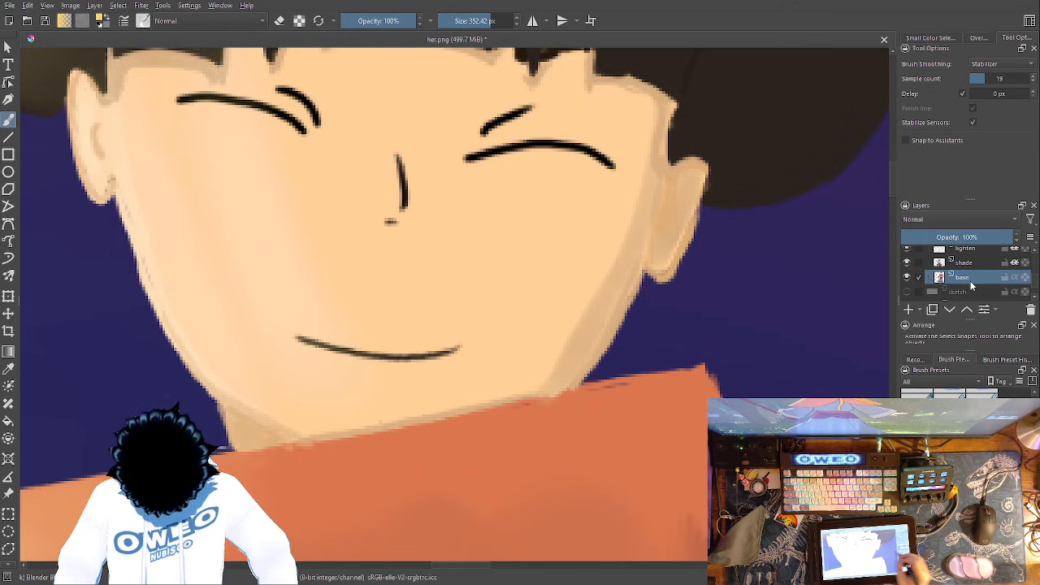
{"action": "key", "text": "p"}
{"action": "left_click", "coordinate": [551, 443]}
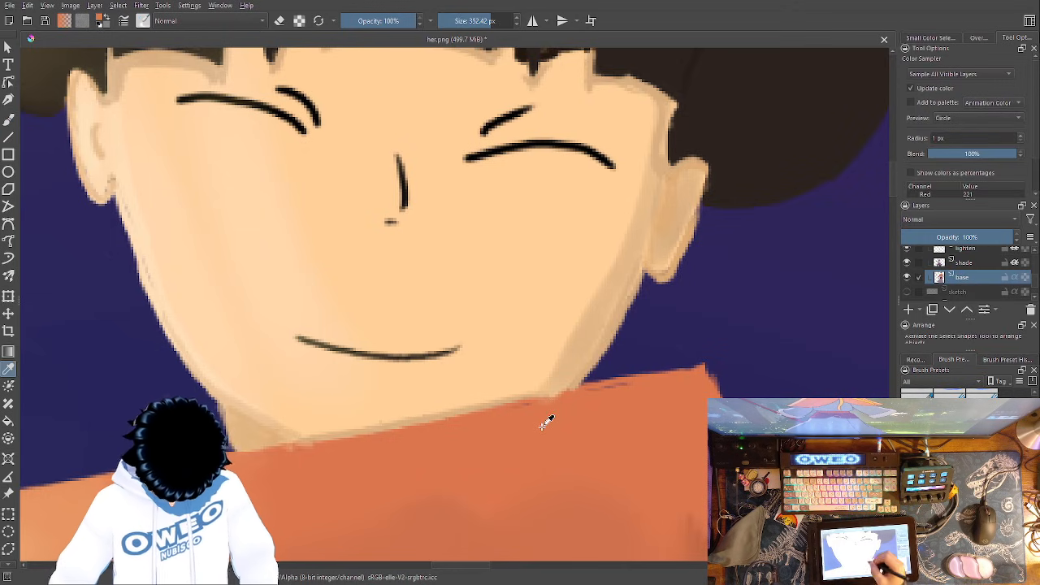
{"action": "key", "text": "b"}
{"action": "right_click", "coordinate": [546, 411]}
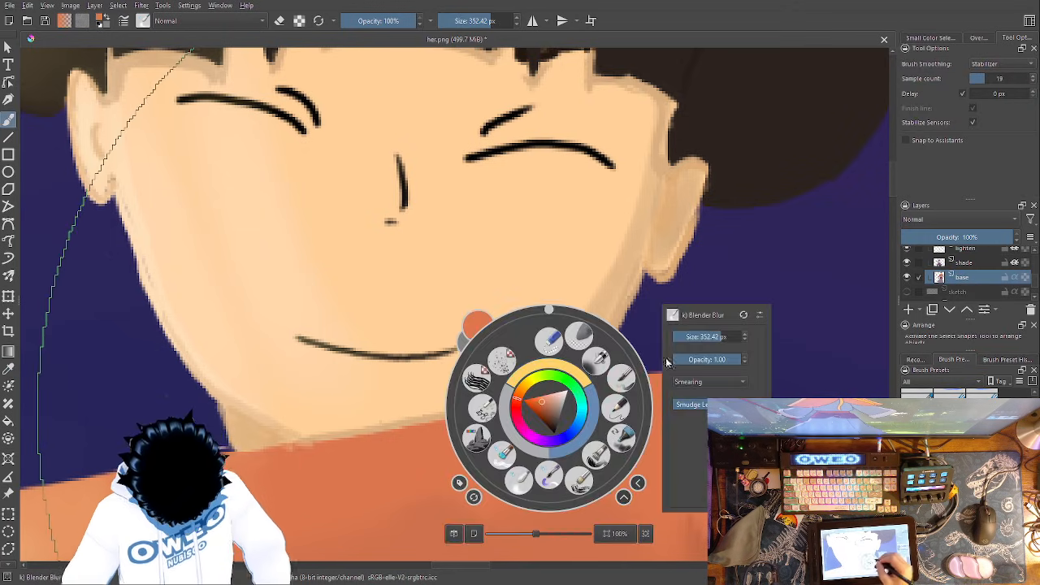
{"action": "left_click", "coordinate": [618, 434]}
{"action": "right_click", "coordinate": [659, 397]}
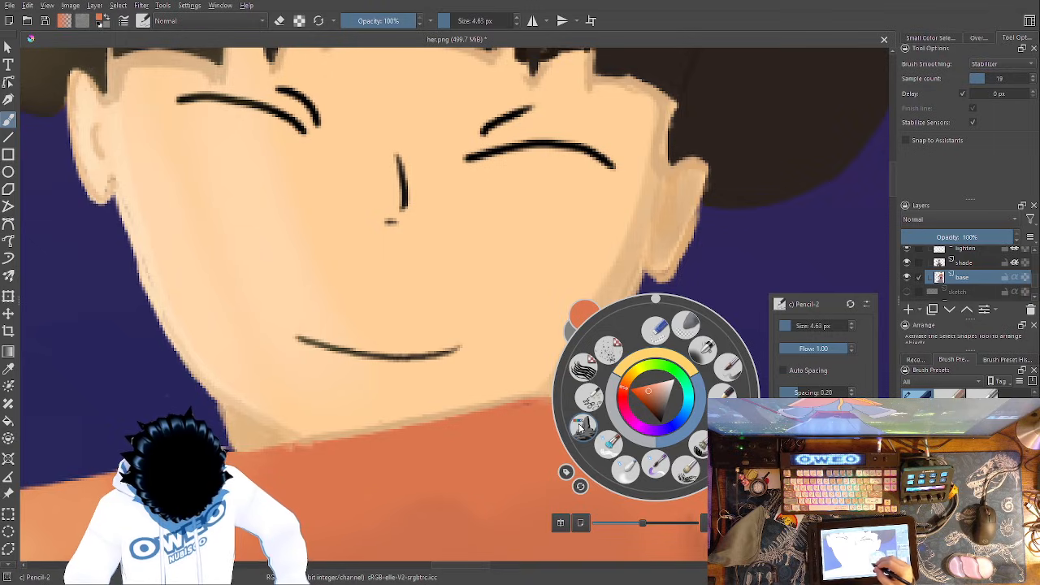
{"action": "left_click", "coordinate": [719, 391]}
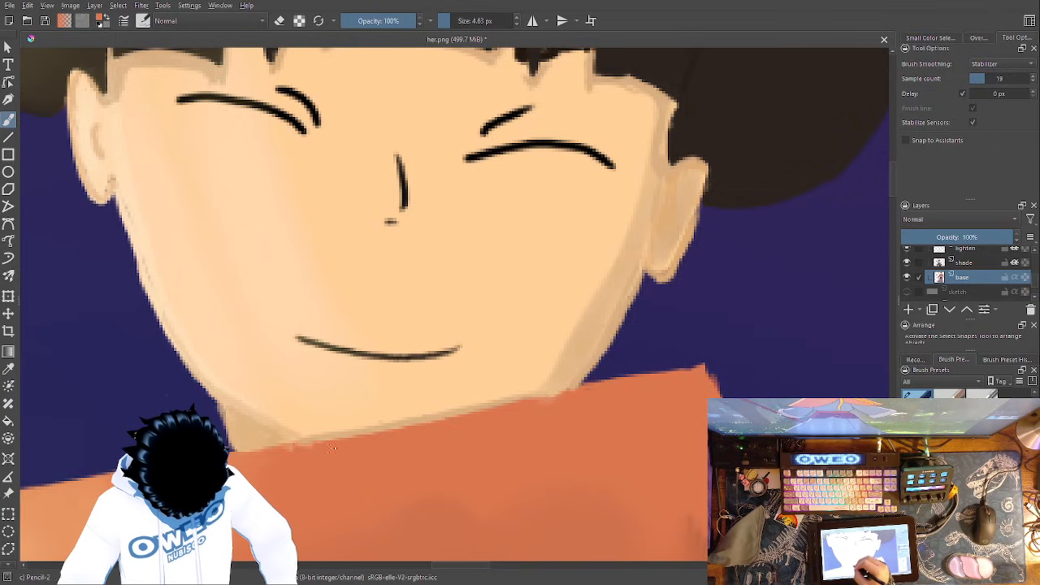
{"action": "mouse_move", "coordinate": [336, 461]}
{"action": "left_mouse_down"}
{"action": "mouse_move", "coordinate": [469, 434]}
{"action": "mouse_move", "coordinate": [698, 352]}
{"action": "mouse_move", "coordinate": [464, 515]}
{"action": "left_mouse_up"}
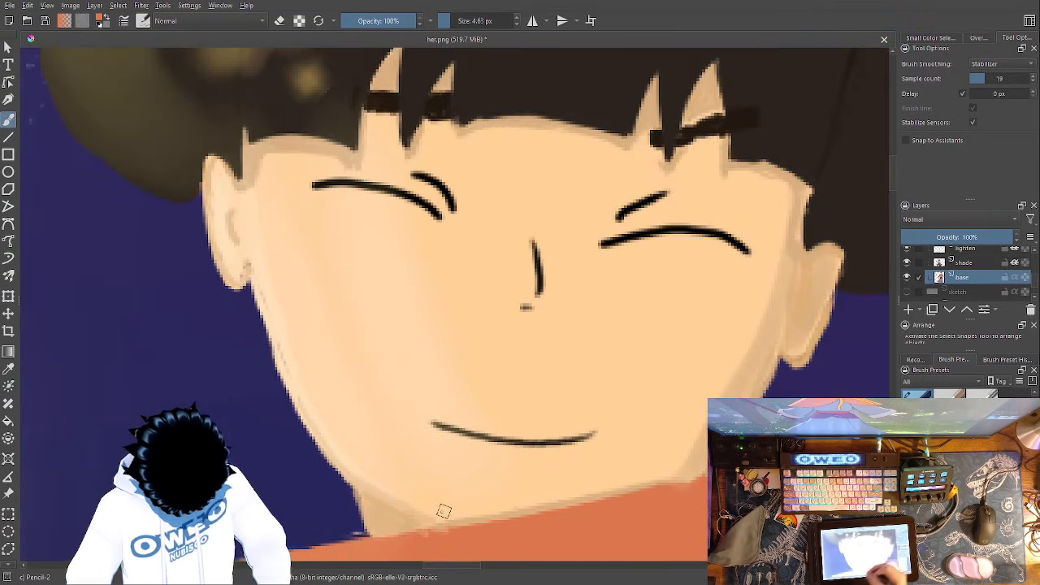
- Sample the light skin tone and touch up the outline of the jaw and neck with the 4.63 px Pencil-2 brush
{"action": "left_click_drag", "start_coordinate": [563, 348], "coordinate": [555, 414]}
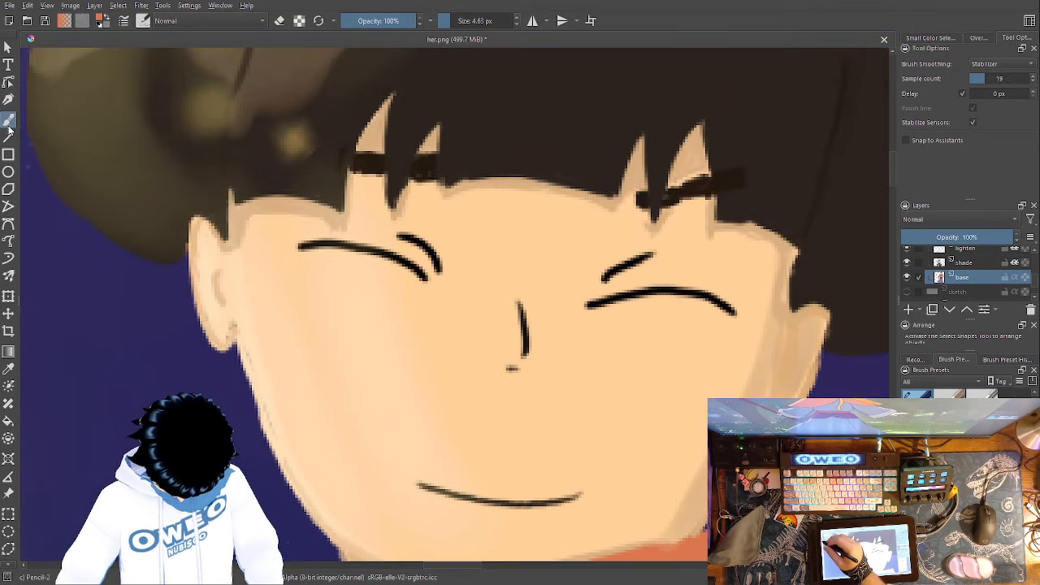
{"action": "left_click", "coordinate": [8, 368]}
{"action": "key", "text": "b"}
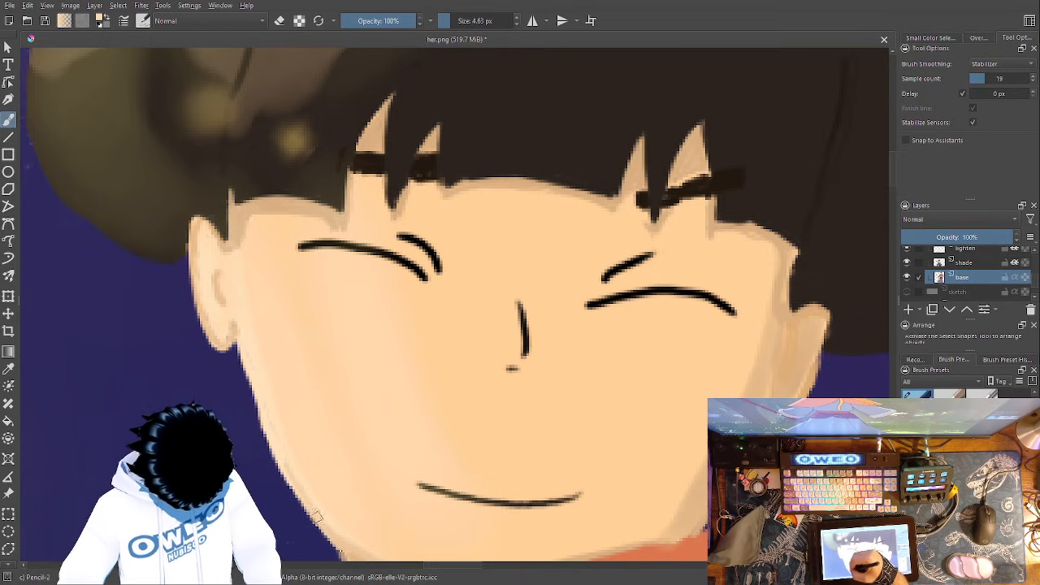
{"action": "left_click_drag", "start_coordinate": [379, 344], "coordinate": [420, 109]}
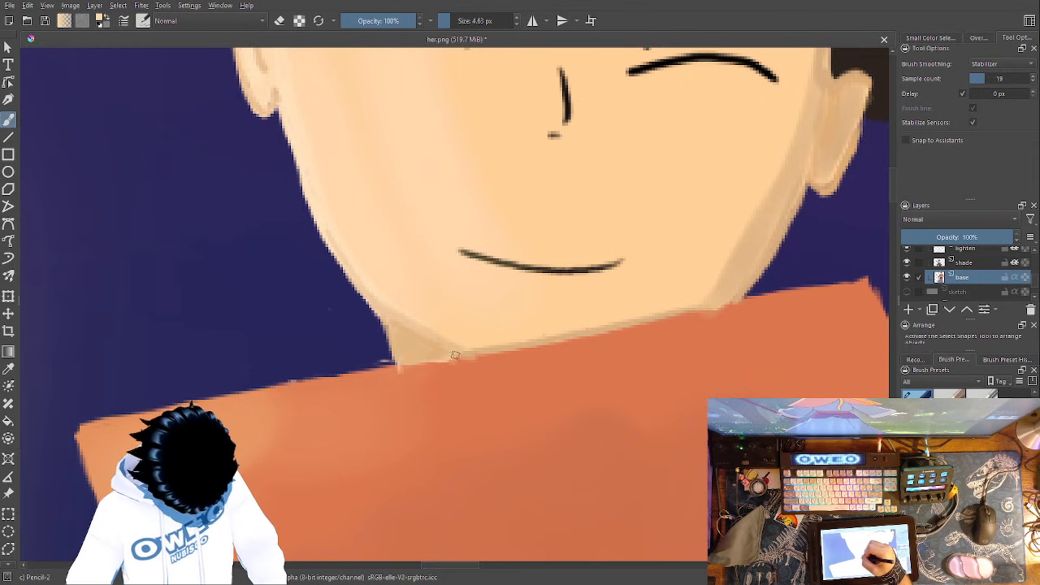
{"action": "left_click_drag", "start_coordinate": [555, 343], "coordinate": [343, 458]}
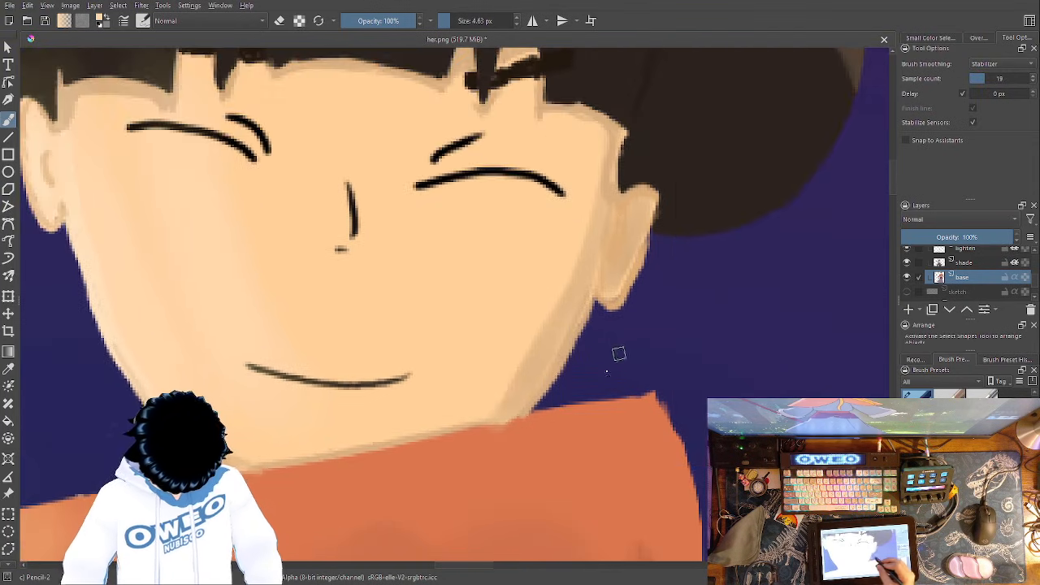
{"action": "left_click_drag", "start_coordinate": [619, 354], "coordinate": [594, 462]}
{"action": "mouse_move", "coordinate": [624, 325]}
{"action": "left_mouse_down"}
{"action": "mouse_move", "coordinate": [609, 394]}
{"action": "mouse_move", "coordinate": [593, 408]}
{"action": "left_mouse_up"}
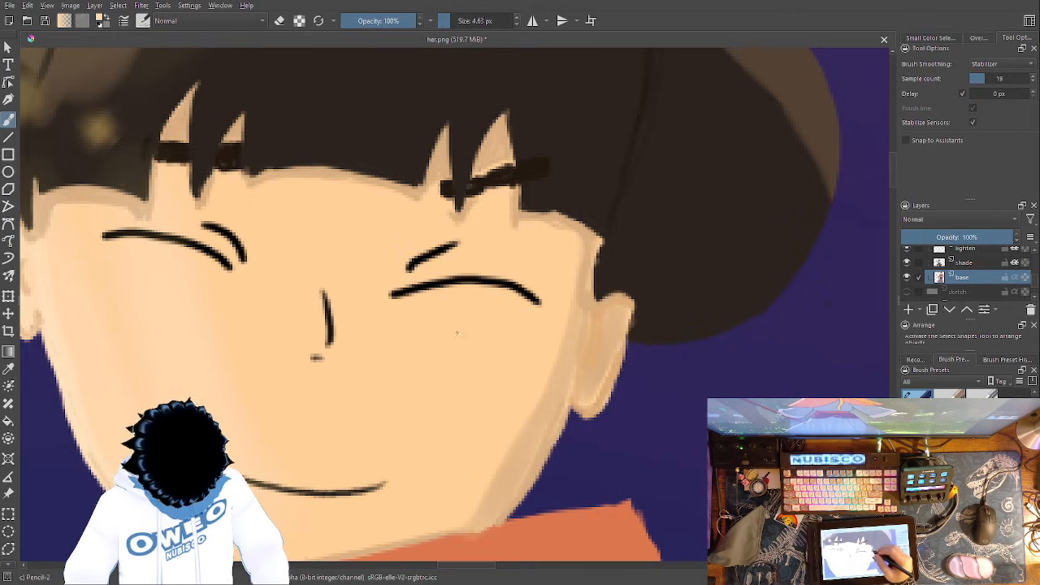
- Sample the skin tone at the cheek beside the ear and clean up the edge between cheek, ear and hair
{"action": "key", "text": "p"}
{"action": "left_click", "coordinate": [569, 361]}
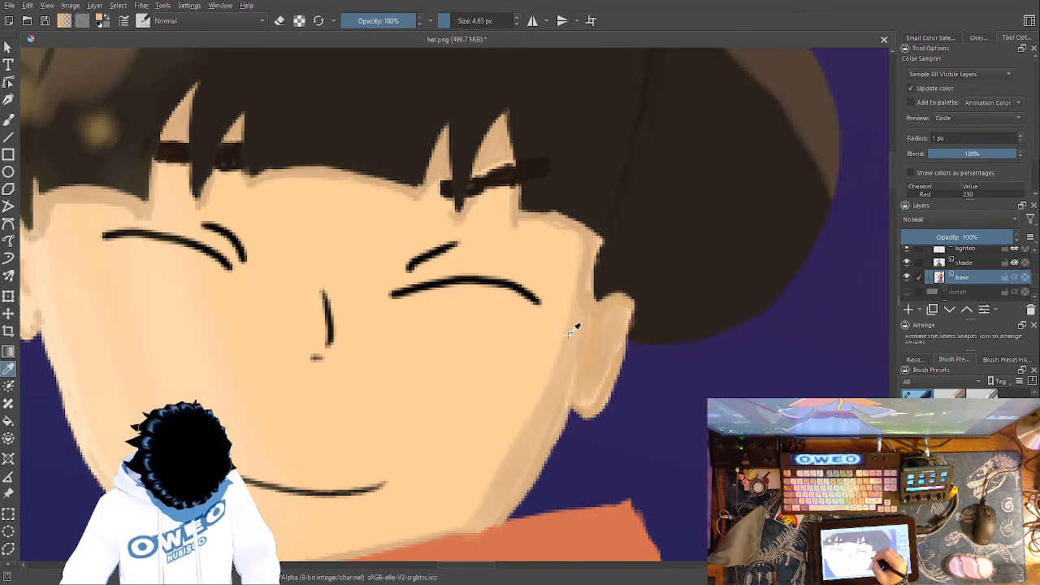
{"action": "key", "text": "b"}
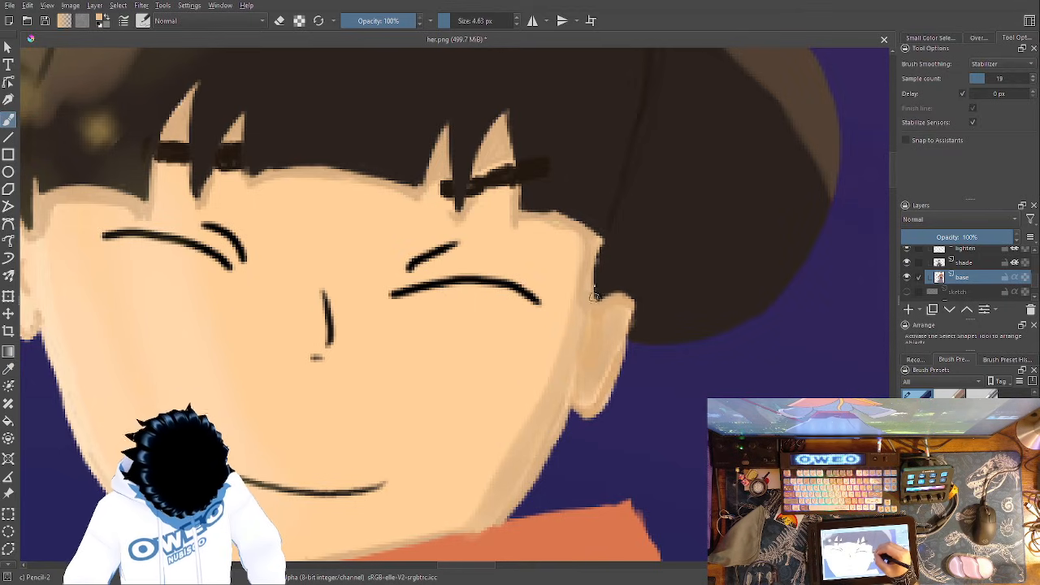
{"action": "mouse_move", "coordinate": [598, 298]}
{"action": "left_mouse_down"}
{"action": "mouse_move", "coordinate": [623, 301]}
{"action": "mouse_move", "coordinate": [617, 375]}
{"action": "mouse_move", "coordinate": [611, 381]}
{"action": "mouse_move", "coordinate": [611, 368]}
{"action": "mouse_move", "coordinate": [602, 393]}
{"action": "mouse_move", "coordinate": [579, 390]}
{"action": "left_mouse_up"}
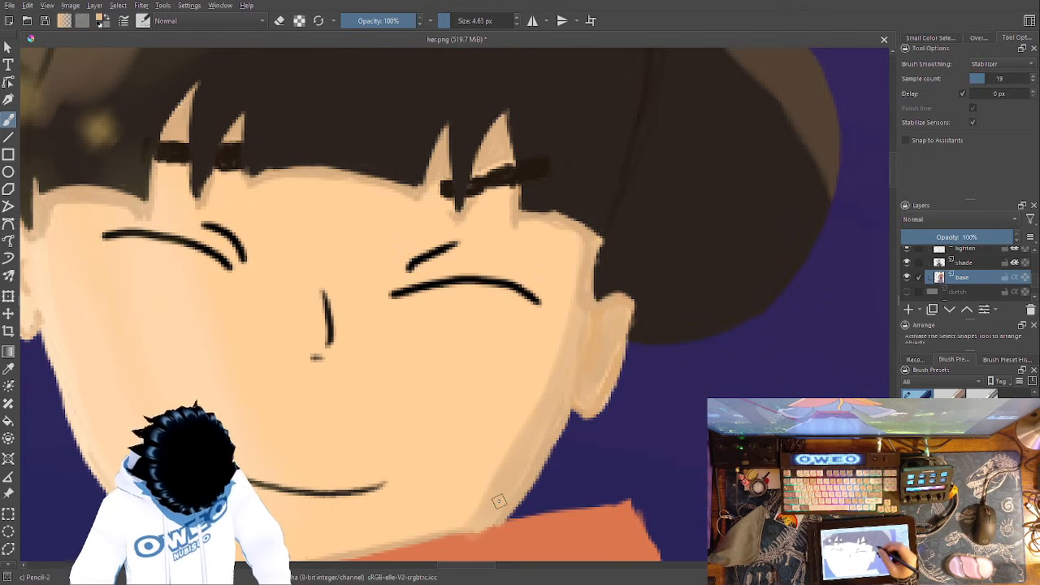
- Undo the skin-coloured stroke over the eyebrow's outer part and trim the eyebrow's inner end with the sampled skin tone
{"action": "left_click_drag", "start_coordinate": [499, 501], "coordinate": [490, 557]}
{"action": "left_click_drag", "start_coordinate": [580, 290], "coordinate": [512, 274]}
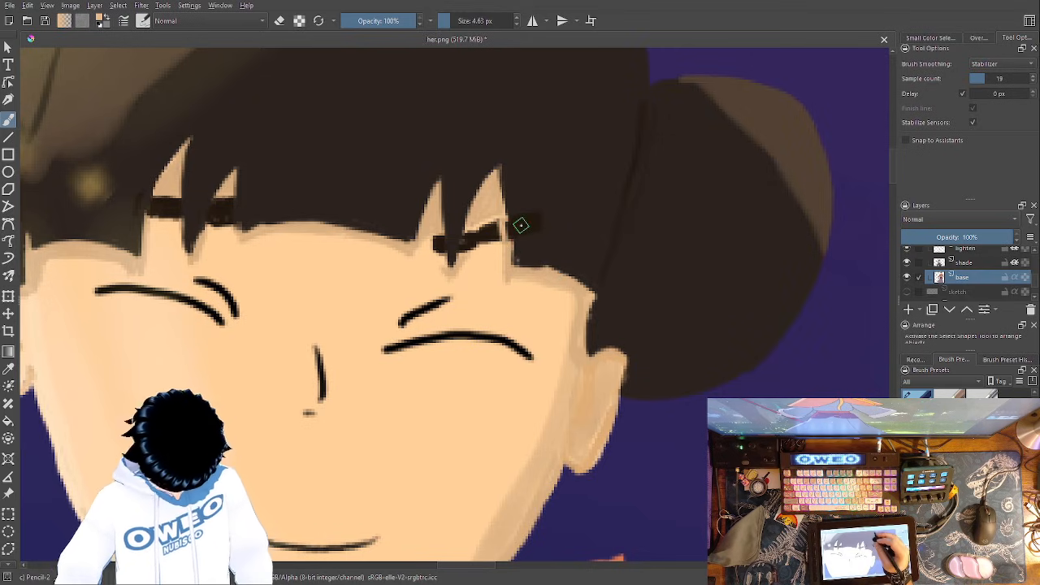
{"action": "key", "text": "ctrl+z"}
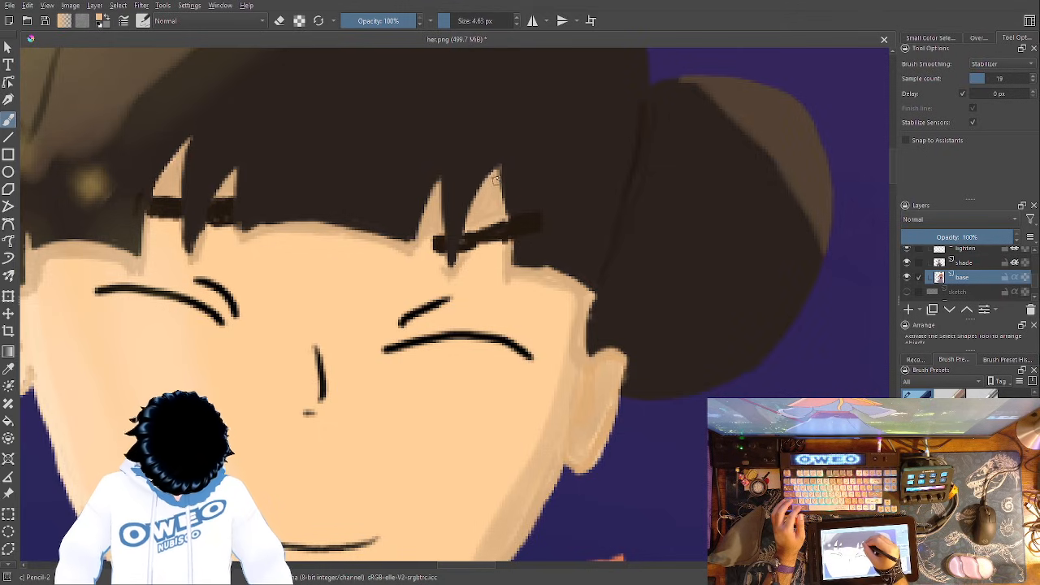
{"action": "left_click_drag", "start_coordinate": [441, 241], "coordinate": [443, 233]}
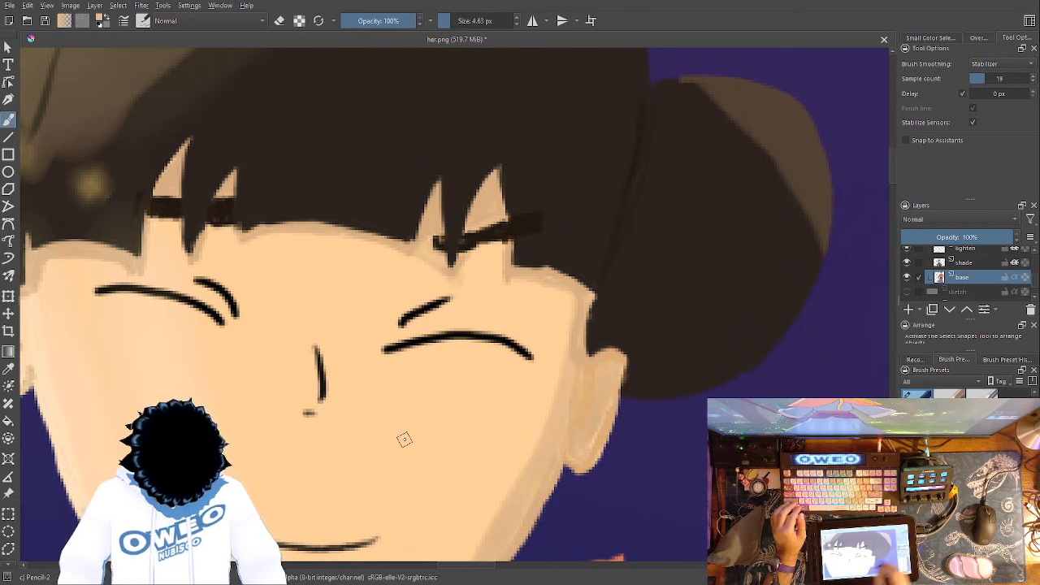
- On the face layer, add faint shading strokes around the nose and the closed eyes with the 4.63 px Pencil-2 brush
{"action": "scroll", "coordinate": [1035, 279], "scroll_direction": "up", "scroll_amount": 5}
{"action": "scroll", "coordinate": [1035, 279], "scroll_direction": "down", "scroll_amount": 2}
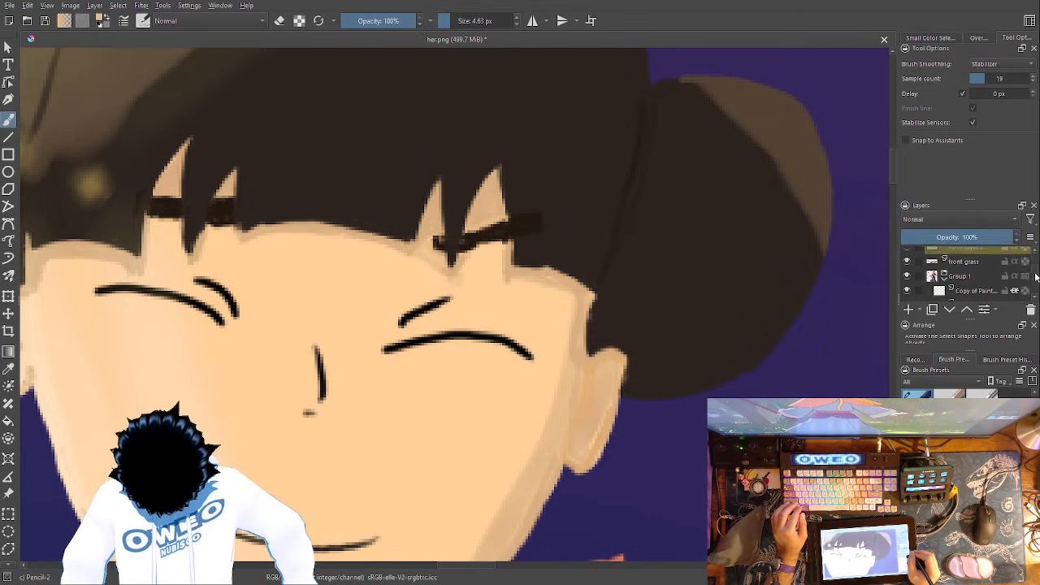
{"action": "left_click", "coordinate": [979, 262]}
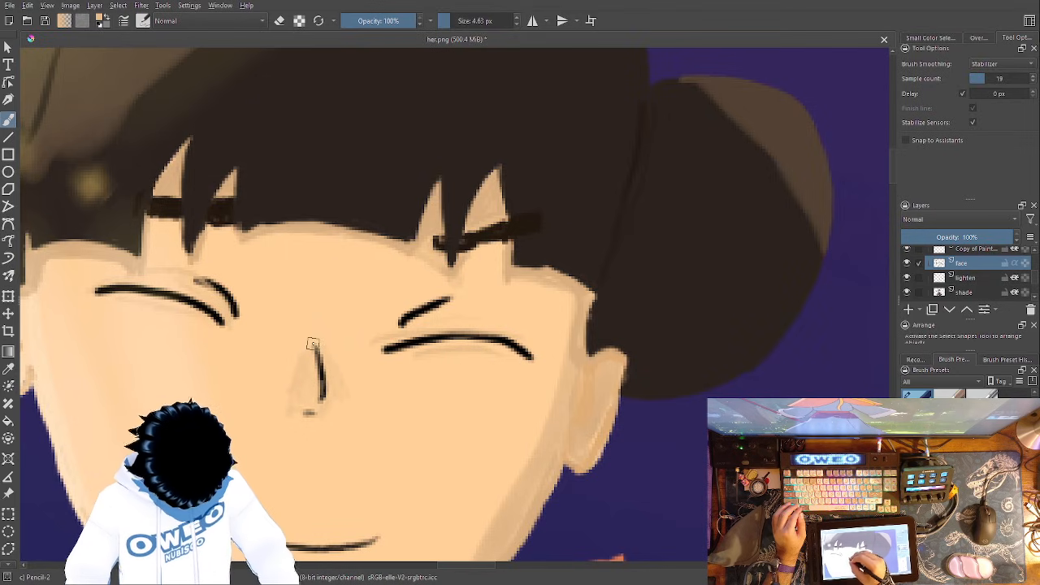
{"action": "left_click_drag", "start_coordinate": [550, 309], "coordinate": [706, 157]}
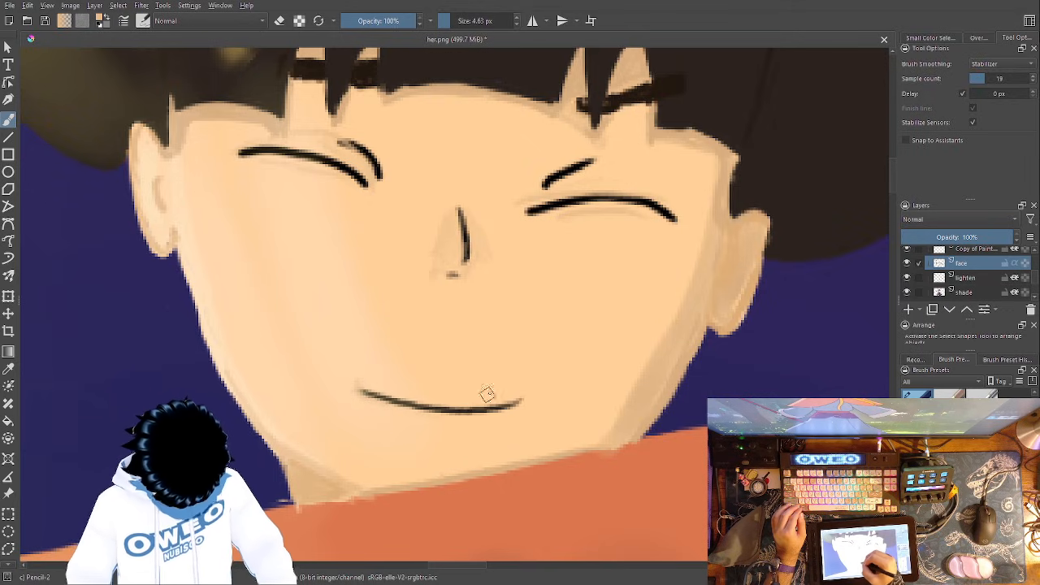
{"action": "mouse_move", "coordinate": [521, 392]}
{"action": "left_mouse_down"}
{"action": "mouse_move", "coordinate": [457, 419]}
{"action": "mouse_move", "coordinate": [403, 411]}
{"action": "mouse_move", "coordinate": [360, 390]}
{"action": "left_mouse_up"}
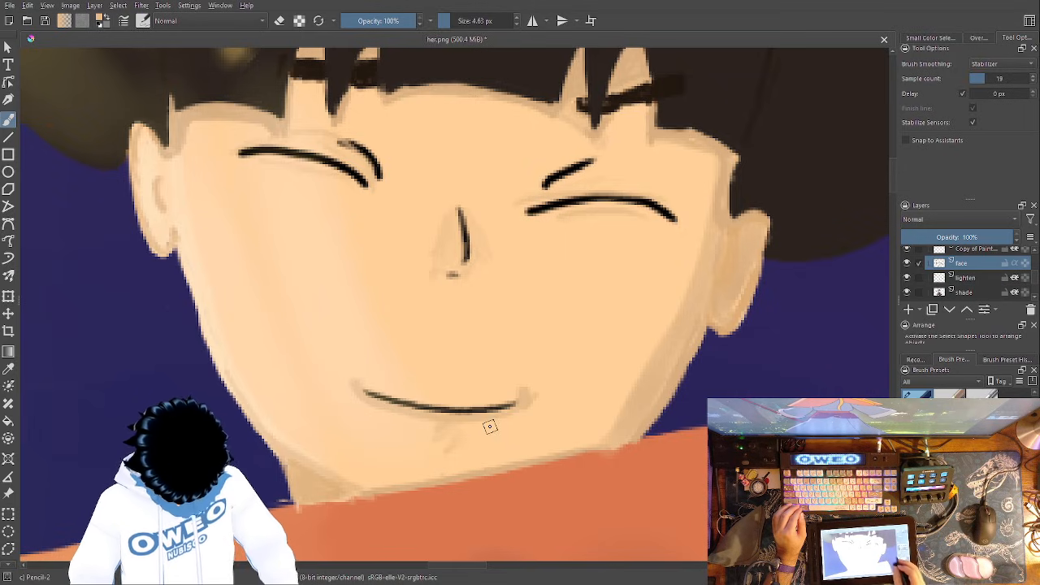
{"action": "key", "text": "ctrl+z"}
{"action": "key", "text": "ctrl+z"}
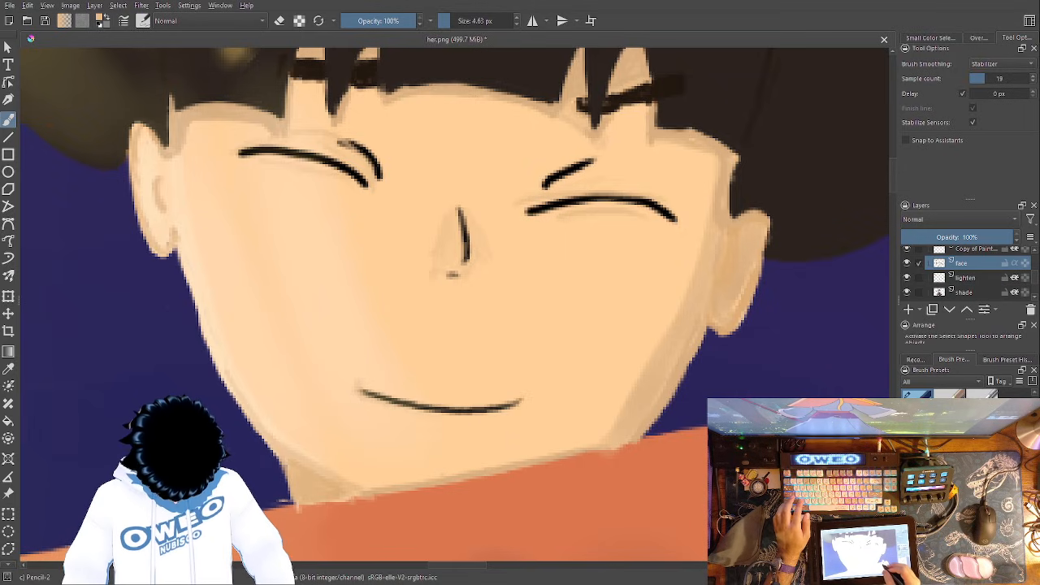
- Paint faint shading at the corners of the mouth and a short curved shadow on the chin
{"action": "left_click_drag", "start_coordinate": [359, 385], "coordinate": [358, 372]}
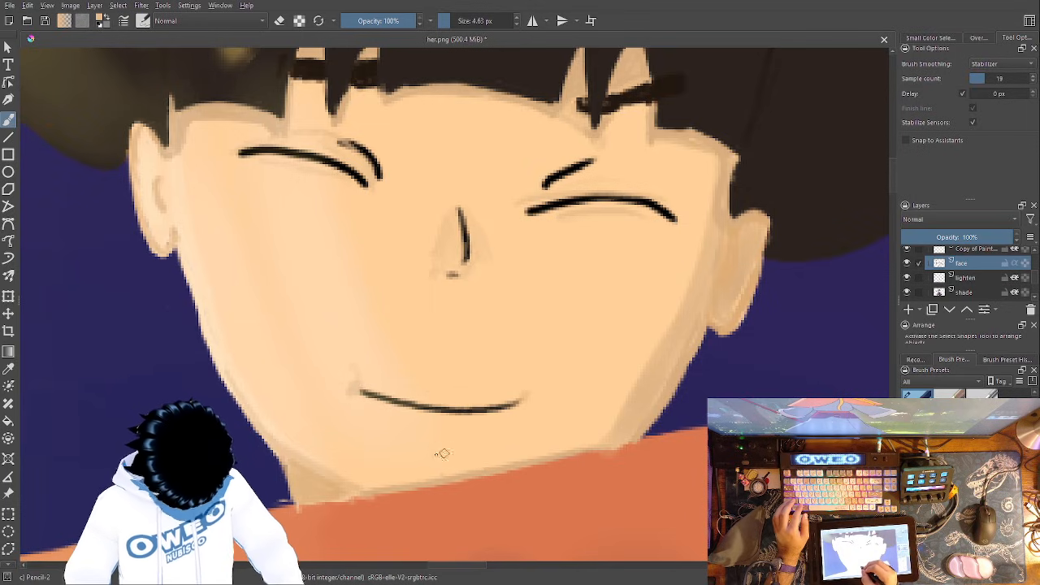
{"action": "left_click_drag", "start_coordinate": [423, 463], "coordinate": [482, 444]}
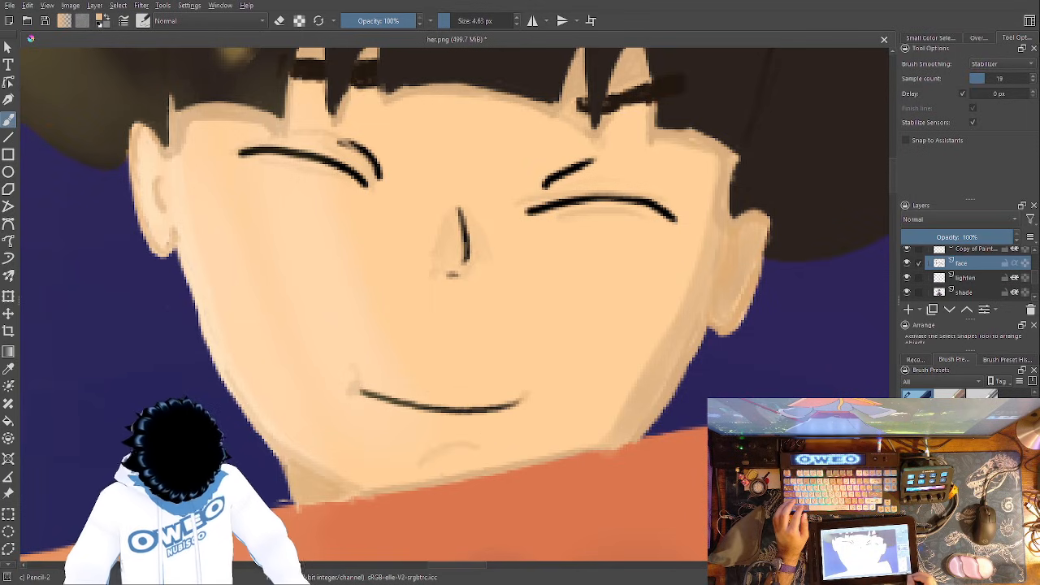
- Review the retouched face in context, followed by the full figure and the complete painting
{"action": "key", "text": "1"}
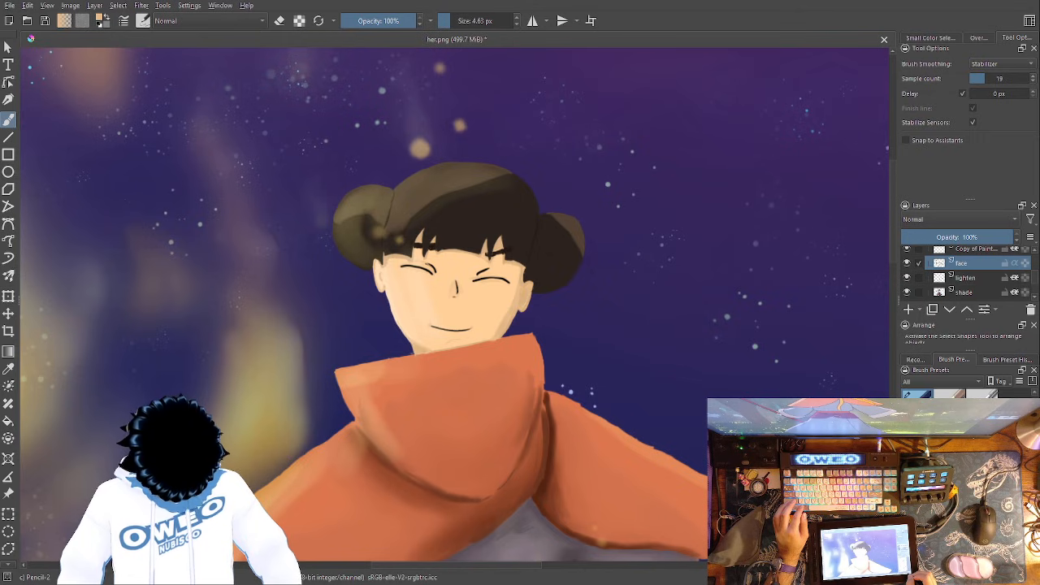
{"action": "left_click_drag", "start_coordinate": [618, 419], "coordinate": [732, 328]}
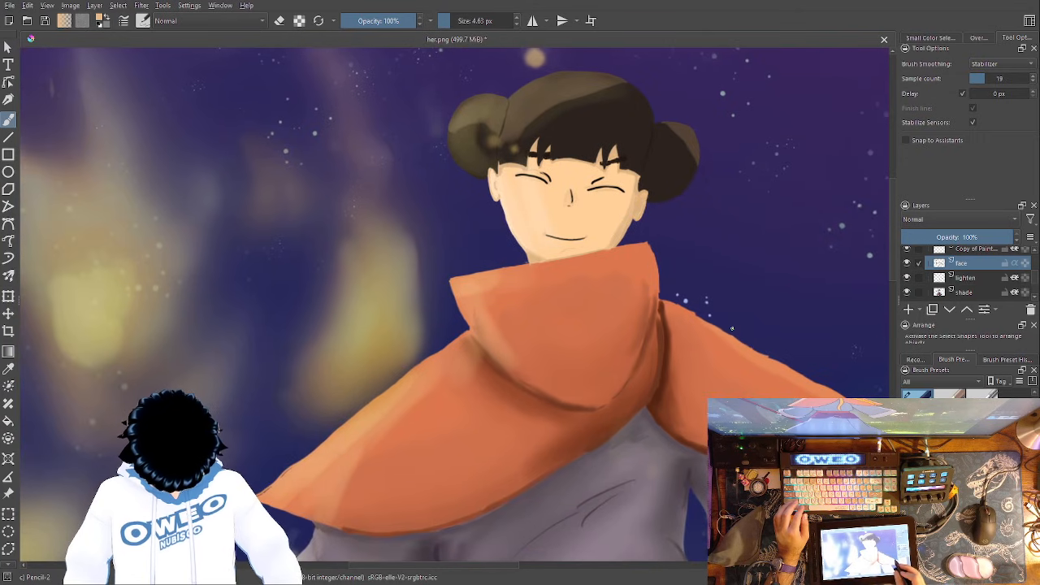
{"action": "key", "text": "3"}
{"action": "left_click_drag", "start_coordinate": [642, 439], "coordinate": [604, 307]}
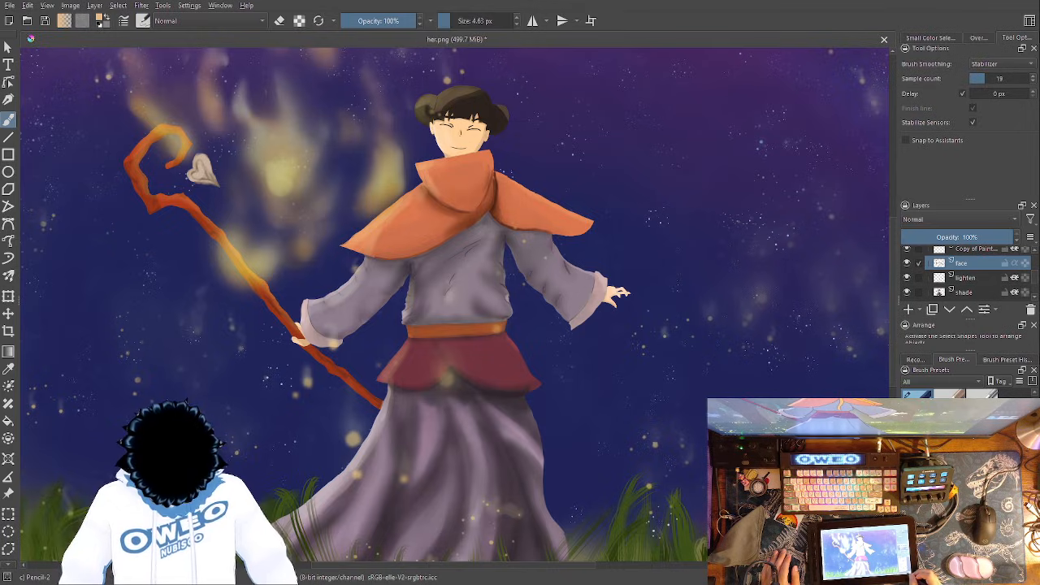
{"action": "key", "text": "ctrl+minus"}
{"action": "key", "text": "ctrl+minus"}
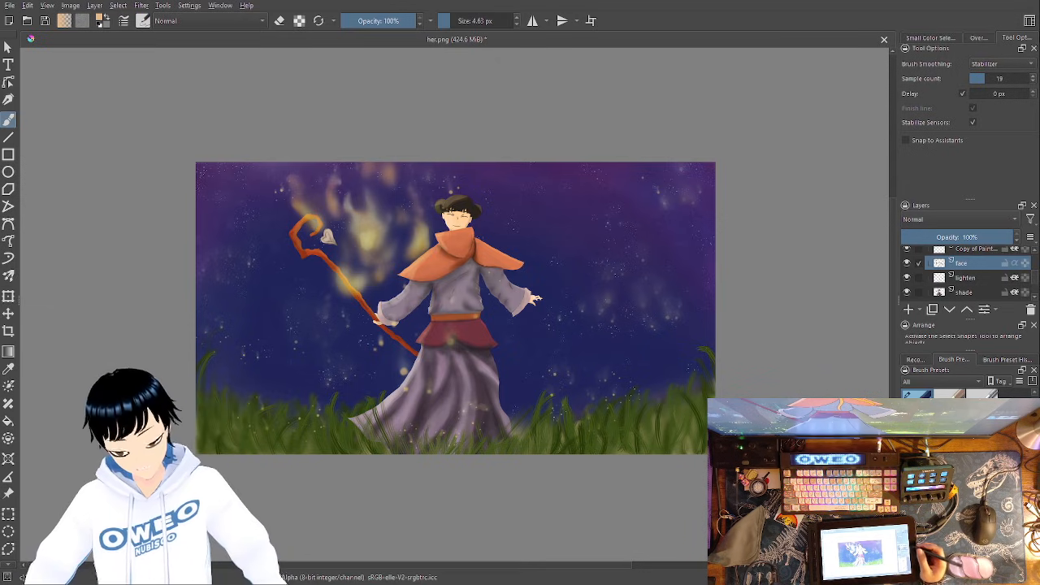
- Add a new paint layer directly above the starsbg layer and name it "clouds"
{"action": "scroll", "coordinate": [1036, 274], "scroll_direction": "down", "scroll_amount": 3}
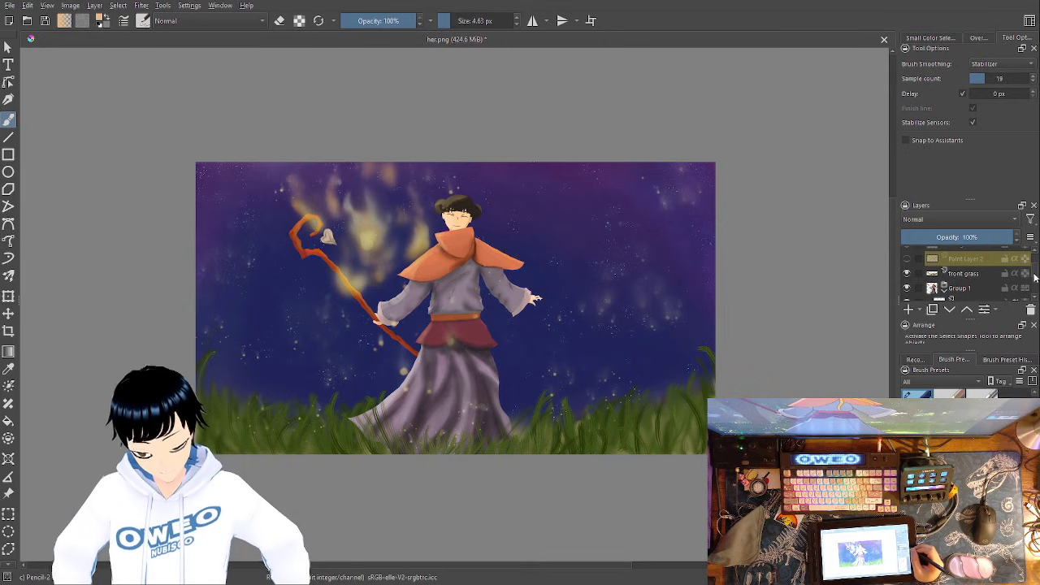
{"action": "scroll", "coordinate": [1035, 278], "scroll_direction": "down", "scroll_amount": 5}
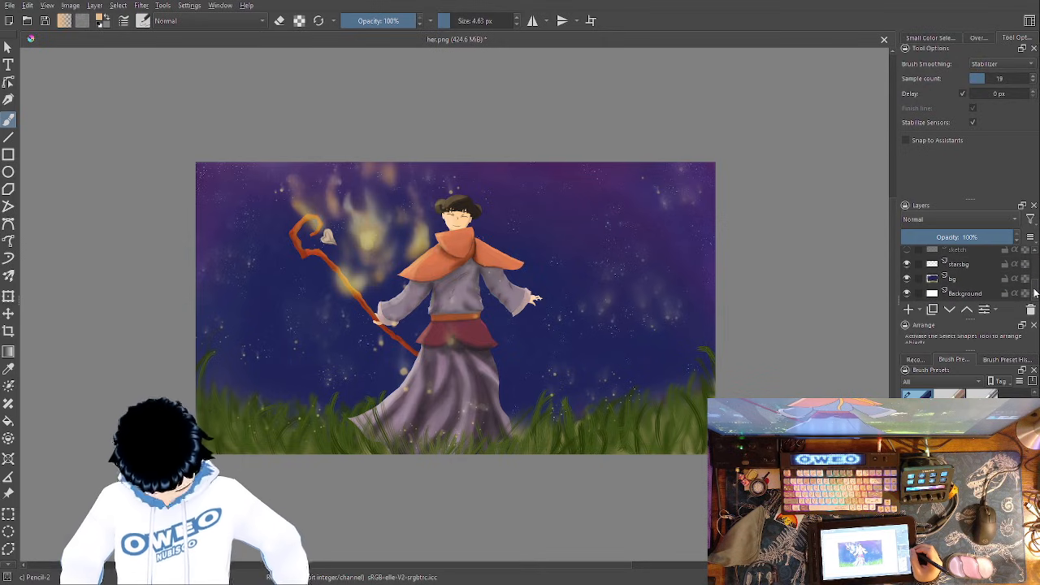
{"action": "left_click", "coordinate": [975, 281]}
{"action": "left_click", "coordinate": [912, 308]}
{"action": "left_click_drag", "start_coordinate": [976, 277], "coordinate": [985, 270]}
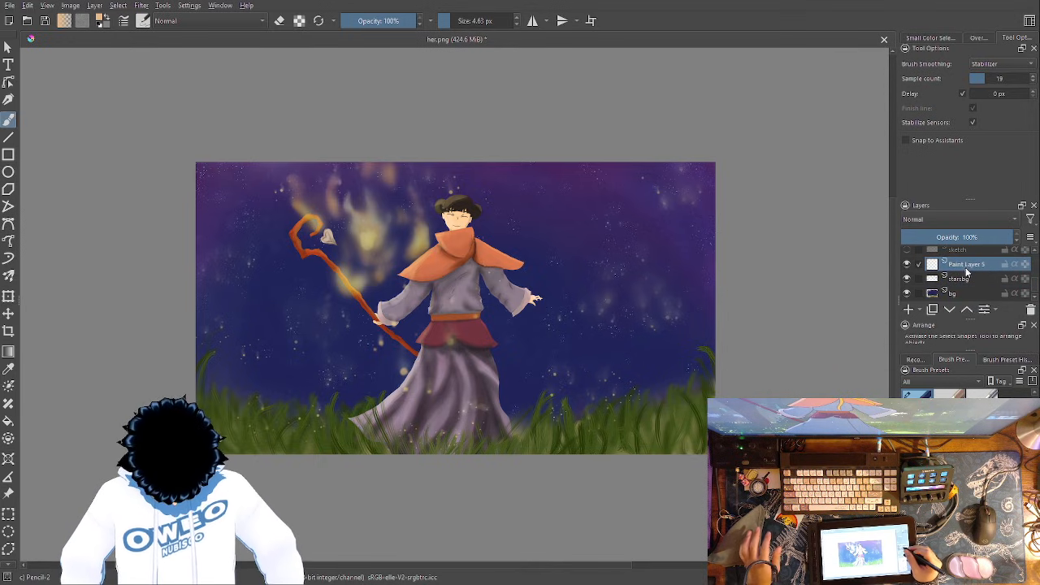
{"action": "double_click", "coordinate": [968, 264]}
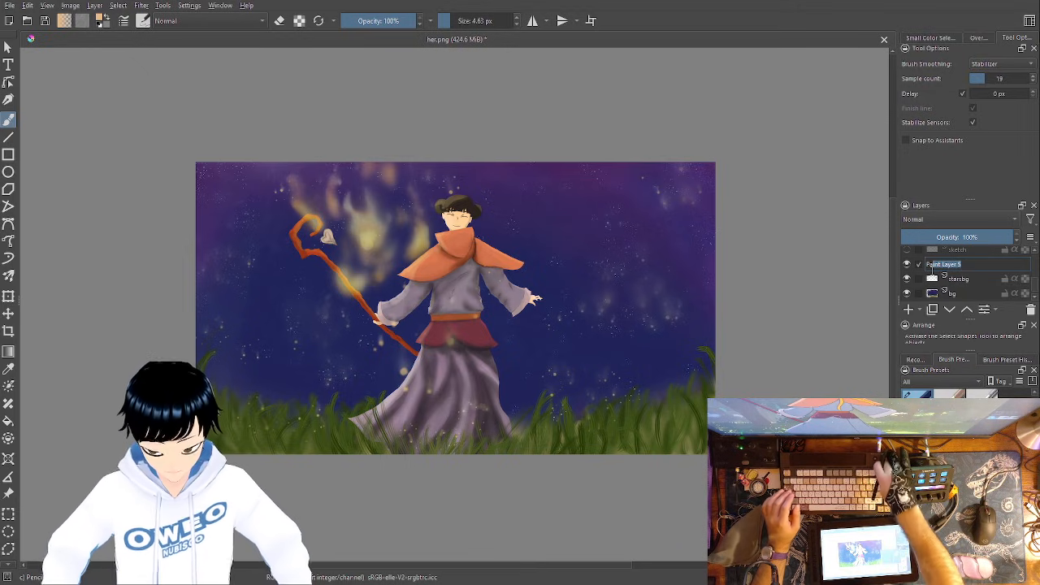
{"action": "type", "text": "H"}
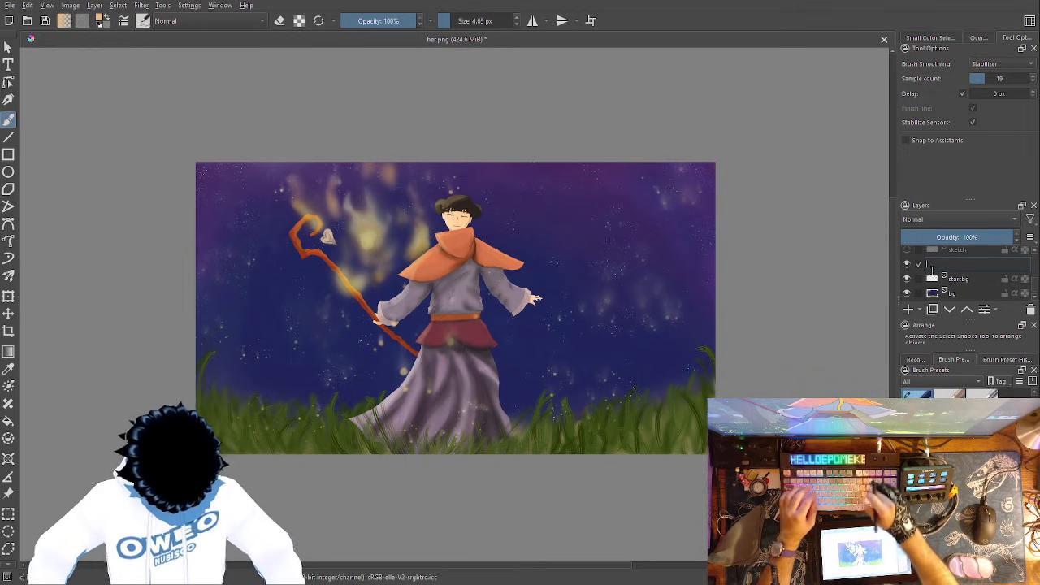
{"action": "type", "text": "louds"}
{"action": "key", "text": "Return"}
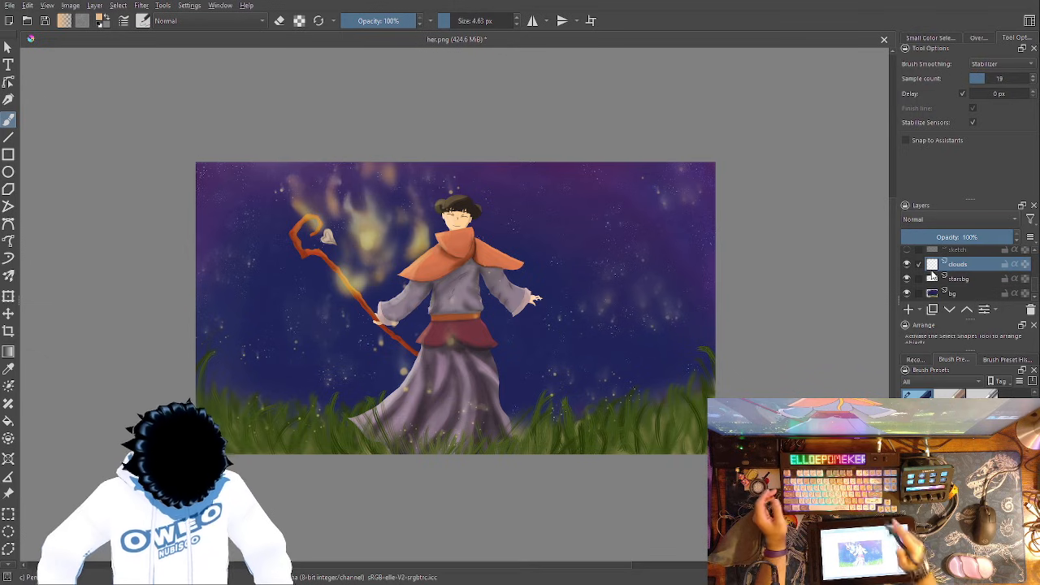
- Choose the RGBA 06 Rock brush and a muted light purple as the cloud colour
{"action": "right_click", "coordinate": [656, 325]}
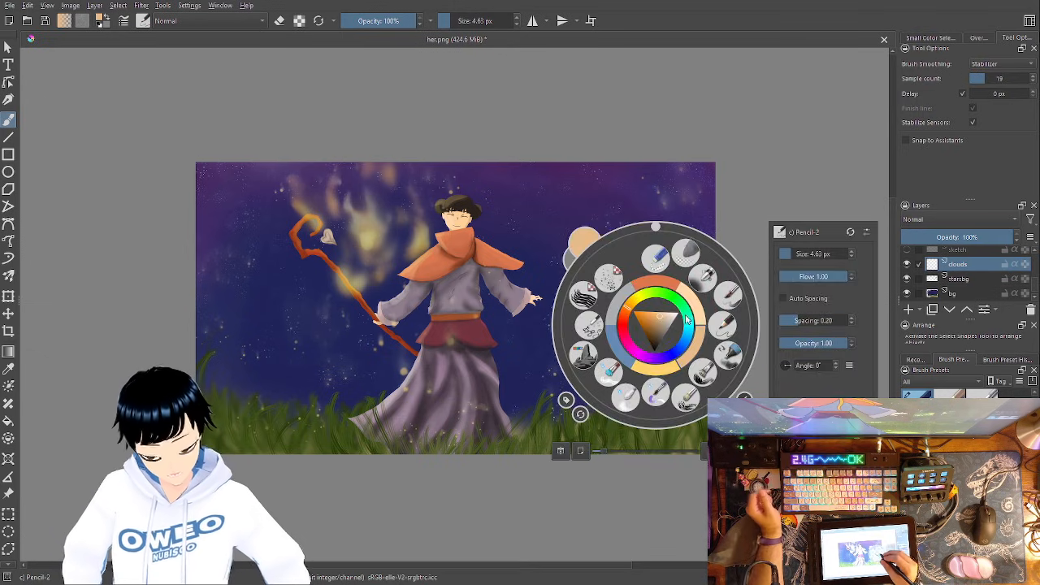
{"action": "left_click", "coordinate": [585, 358]}
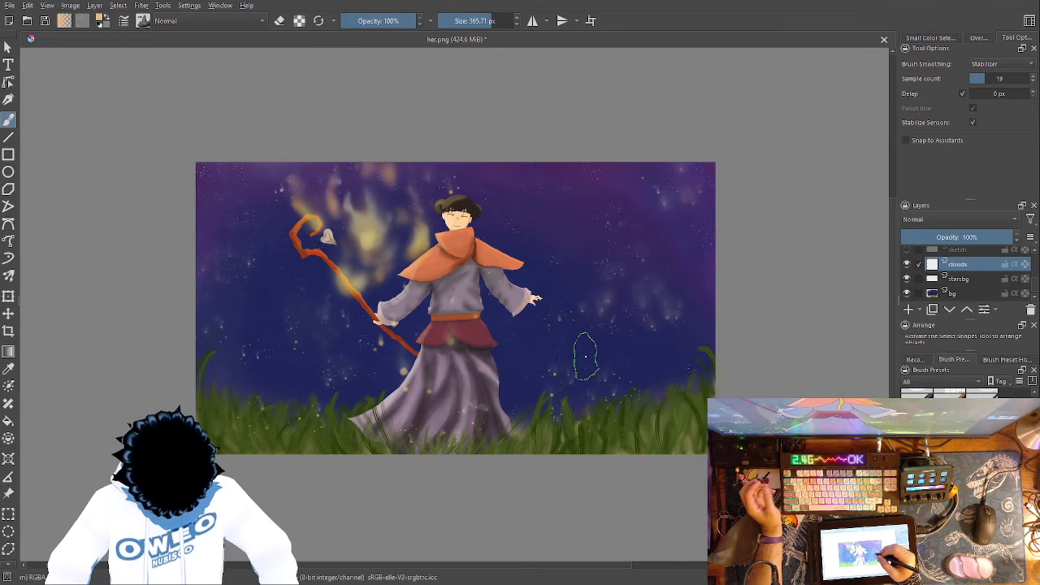
{"action": "right_click", "coordinate": [712, 305]}
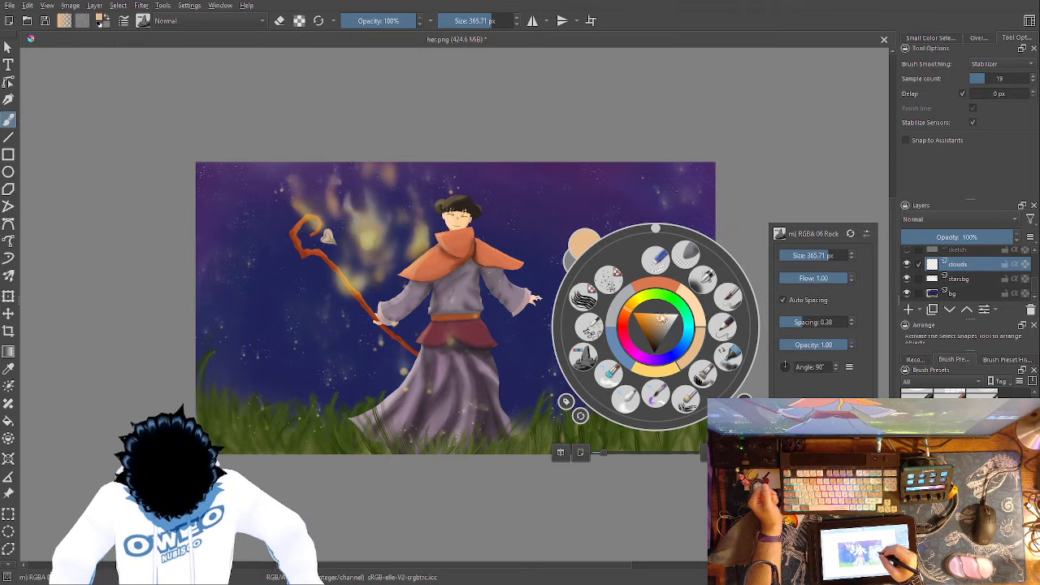
{"action": "left_click", "coordinate": [654, 360]}
{"action": "left_click", "coordinate": [652, 330]}
{"action": "mouse_move", "coordinate": [655, 328]}
{"action": "left_mouse_down"}
{"action": "mouse_move", "coordinate": [666, 316]}
{"action": "mouse_move", "coordinate": [652, 322]}
{"action": "left_mouse_up"}
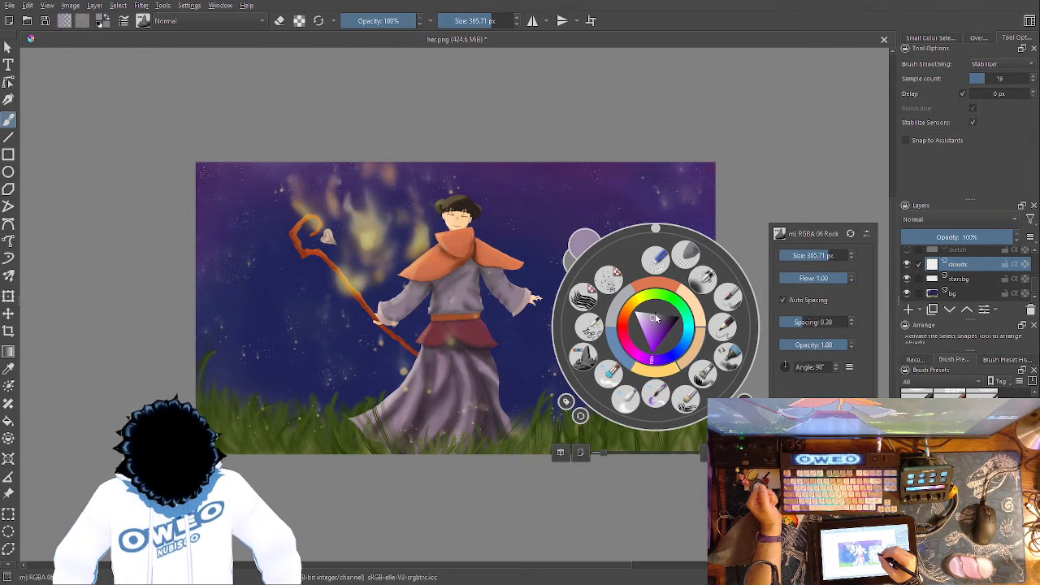
{"action": "left_click", "coordinate": [697, 174]}
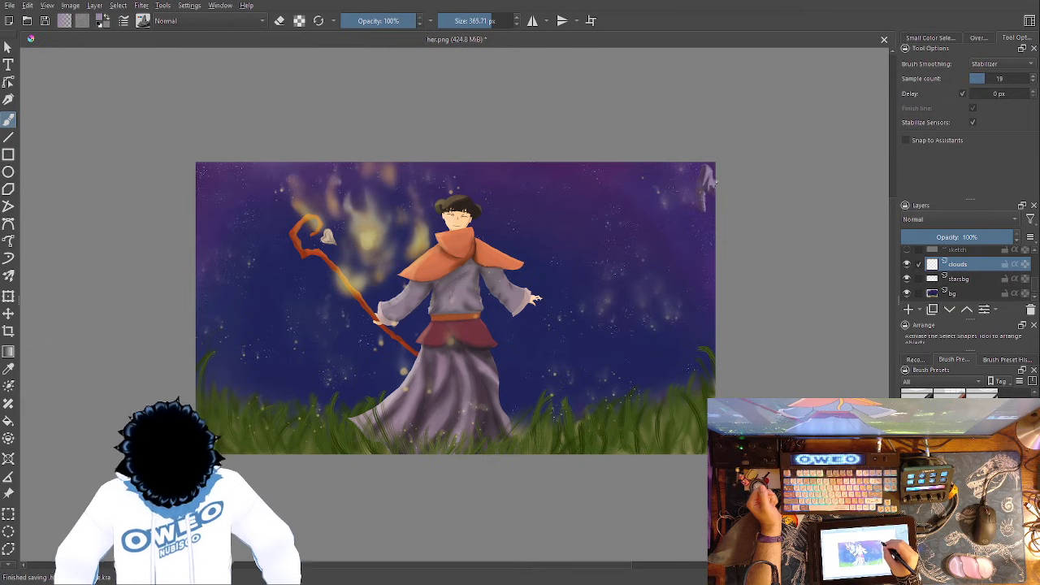
{"action": "mouse_move", "coordinate": [704, 186]}
{"action": "left_mouse_down"}
{"action": "mouse_move", "coordinate": [662, 176]}
{"action": "mouse_move", "coordinate": [647, 165]}
{"action": "mouse_move", "coordinate": [694, 185]}
{"action": "mouse_move", "coordinate": [716, 167]}
{"action": "left_mouse_up"}
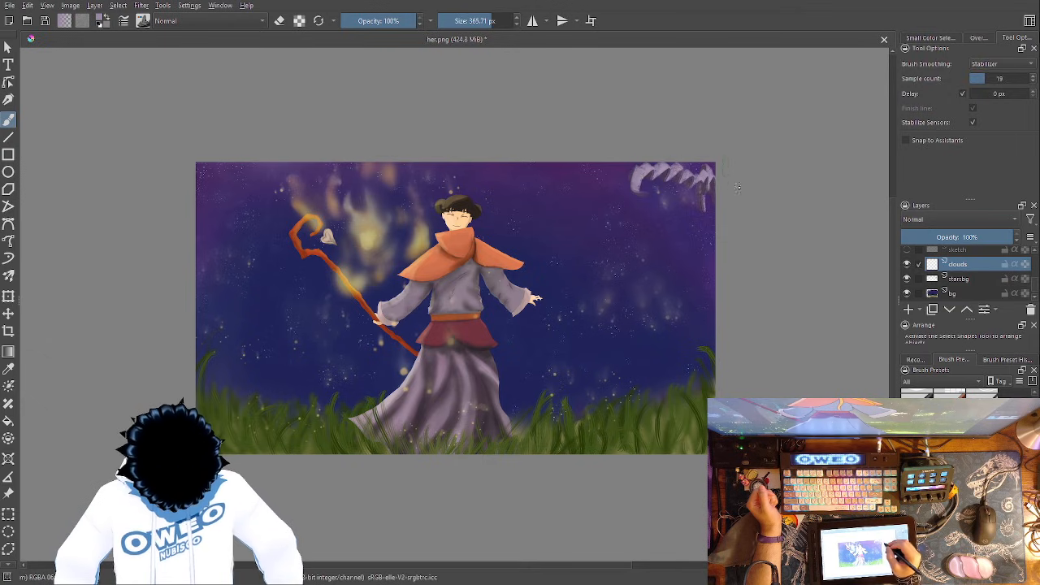
{"action": "key", "text": "ctrl+z"}
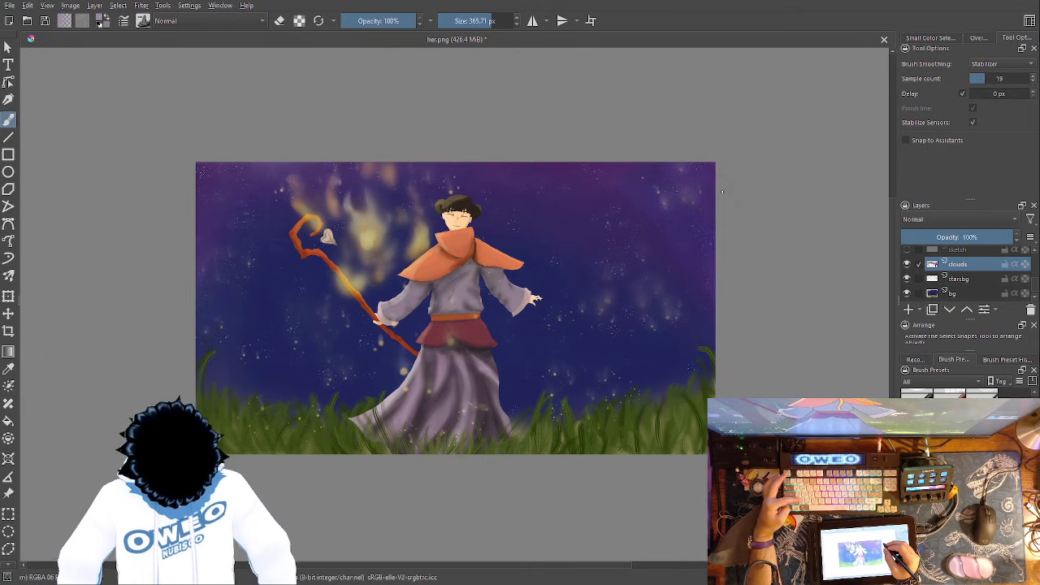
- Set the brush size to 1000 px and paint textured purple cloud patches along the sky's upper left, centre and upper right
{"action": "right_click", "coordinate": [726, 180]}
{"action": "left_click_drag", "start_coordinate": [830, 133], "coordinate": [848, 134]}
{"action": "left_click", "coordinate": [810, 81]}
{"action": "mouse_move", "coordinate": [707, 172]}
{"action": "left_mouse_down"}
{"action": "mouse_move", "coordinate": [695, 193]}
{"action": "mouse_move", "coordinate": [683, 171]}
{"action": "mouse_move", "coordinate": [625, 165]}
{"action": "mouse_move", "coordinate": [674, 207]}
{"action": "mouse_move", "coordinate": [704, 195]}
{"action": "mouse_move", "coordinate": [691, 168]}
{"action": "left_mouse_up"}
{"action": "mouse_move", "coordinate": [220, 167]}
{"action": "left_mouse_down"}
{"action": "mouse_move", "coordinate": [207, 215]}
{"action": "mouse_move", "coordinate": [219, 194]}
{"action": "mouse_move", "coordinate": [264, 172]}
{"action": "mouse_move", "coordinate": [268, 183]}
{"action": "mouse_move", "coordinate": [217, 152]}
{"action": "mouse_move", "coordinate": [236, 203]}
{"action": "mouse_move", "coordinate": [221, 148]}
{"action": "mouse_move", "coordinate": [209, 201]}
{"action": "mouse_move", "coordinate": [299, 167]}
{"action": "left_mouse_up"}
{"action": "mouse_move", "coordinate": [483, 166]}
{"action": "left_mouse_down"}
{"action": "mouse_move", "coordinate": [498, 189]}
{"action": "mouse_move", "coordinate": [533, 199]}
{"action": "mouse_move", "coordinate": [529, 166]}
{"action": "mouse_move", "coordinate": [497, 186]}
{"action": "mouse_move", "coordinate": [496, 167]}
{"action": "mouse_move", "coordinate": [534, 192]}
{"action": "left_mouse_up"}
{"action": "left_click_drag", "start_coordinate": [700, 183], "coordinate": [627, 173]}
{"action": "mouse_move", "coordinate": [281, 177]}
{"action": "left_mouse_down"}
{"action": "mouse_move", "coordinate": [228, 190]}
{"action": "mouse_move", "coordinate": [203, 215]}
{"action": "mouse_move", "coordinate": [284, 182]}
{"action": "left_mouse_up"}
- Soften the three upper cloud patches with the 352.42 px Blender Blur brush
{"action": "right_click", "coordinate": [419, 321]}
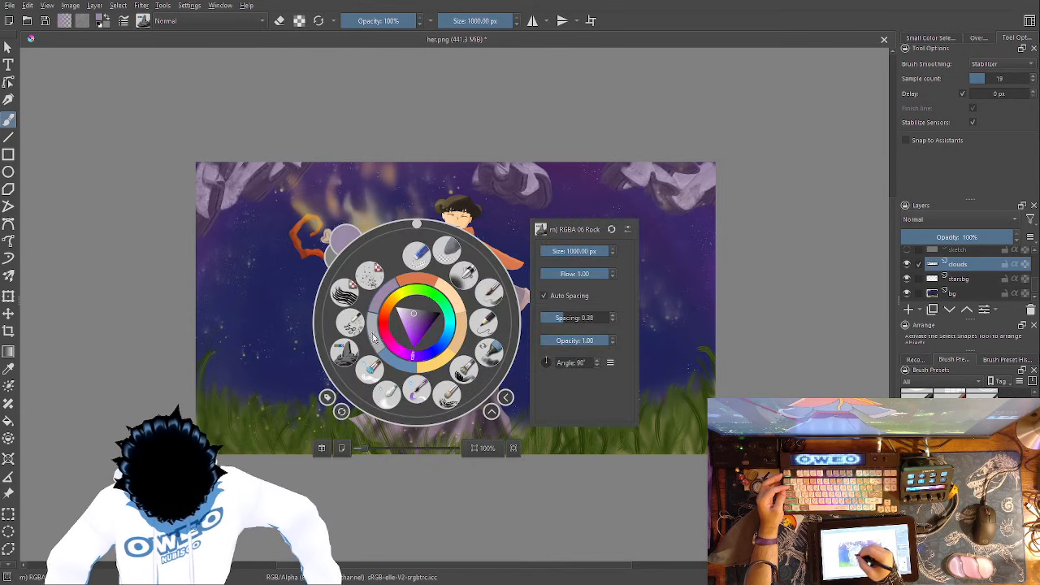
{"action": "left_click", "coordinate": [387, 395]}
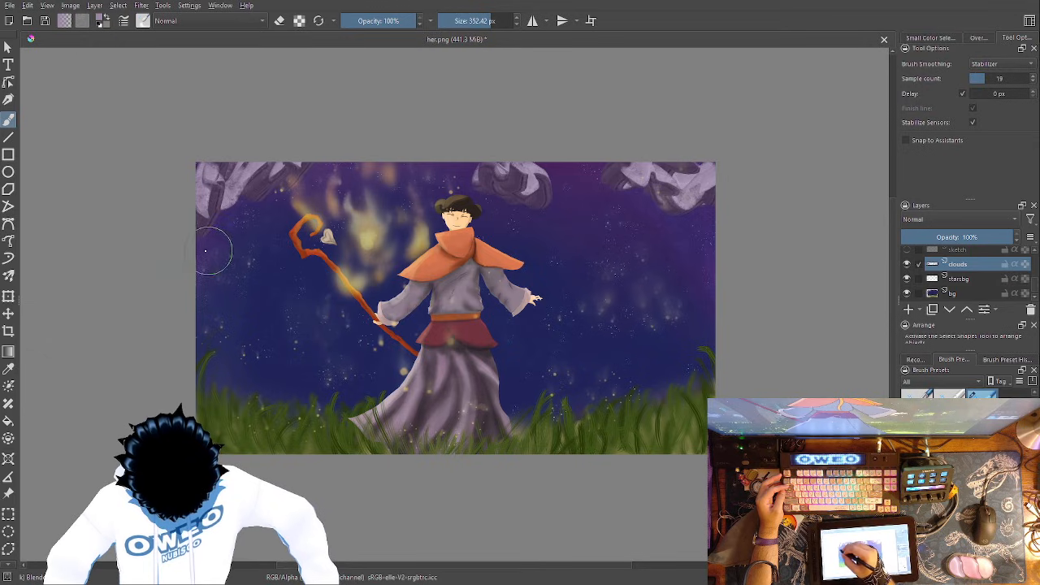
{"action": "mouse_move", "coordinate": [255, 162]}
{"action": "left_mouse_down"}
{"action": "mouse_move", "coordinate": [202, 236]}
{"action": "mouse_move", "coordinate": [280, 183]}
{"action": "left_mouse_up"}
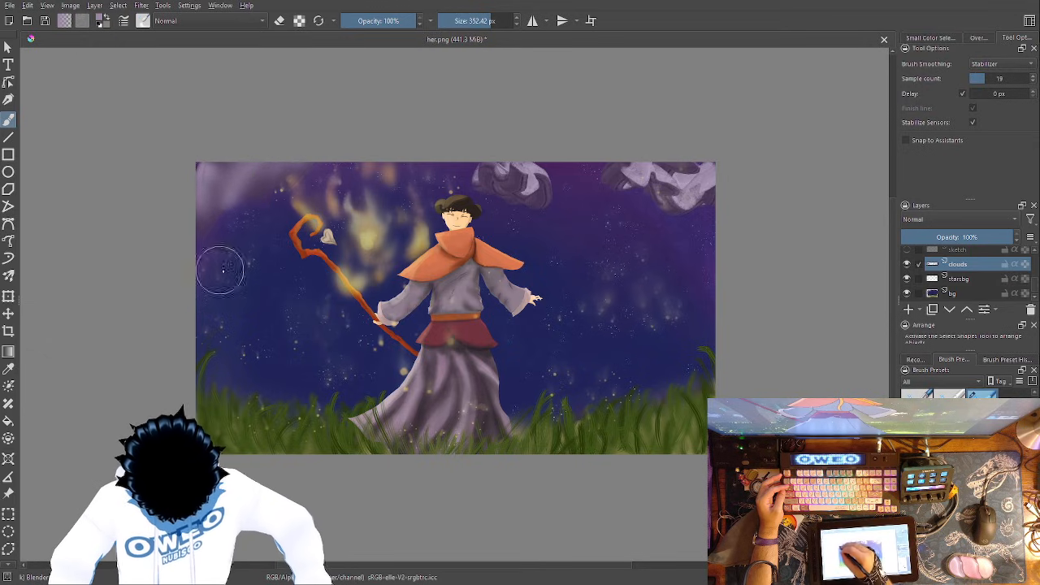
{"action": "mouse_move", "coordinate": [433, 163]}
{"action": "left_mouse_down"}
{"action": "mouse_move", "coordinate": [551, 162]}
{"action": "mouse_move", "coordinate": [490, 189]}
{"action": "mouse_move", "coordinate": [557, 197]}
{"action": "mouse_move", "coordinate": [562, 168]}
{"action": "left_mouse_up"}
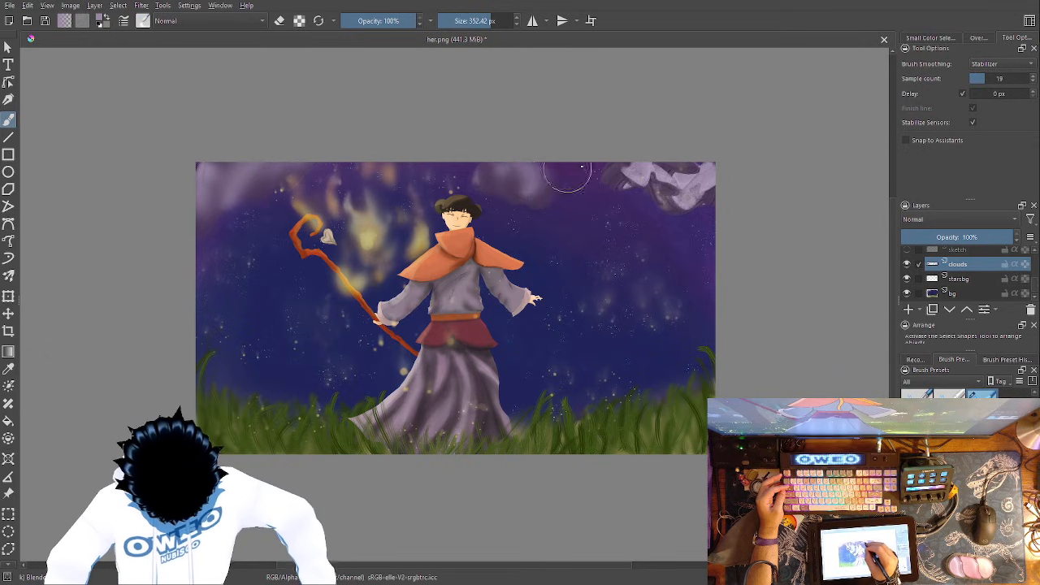
{"action": "mouse_move", "coordinate": [666, 186]}
{"action": "left_mouse_down"}
{"action": "mouse_move", "coordinate": [622, 176]}
{"action": "mouse_move", "coordinate": [701, 199]}
{"action": "left_mouse_up"}
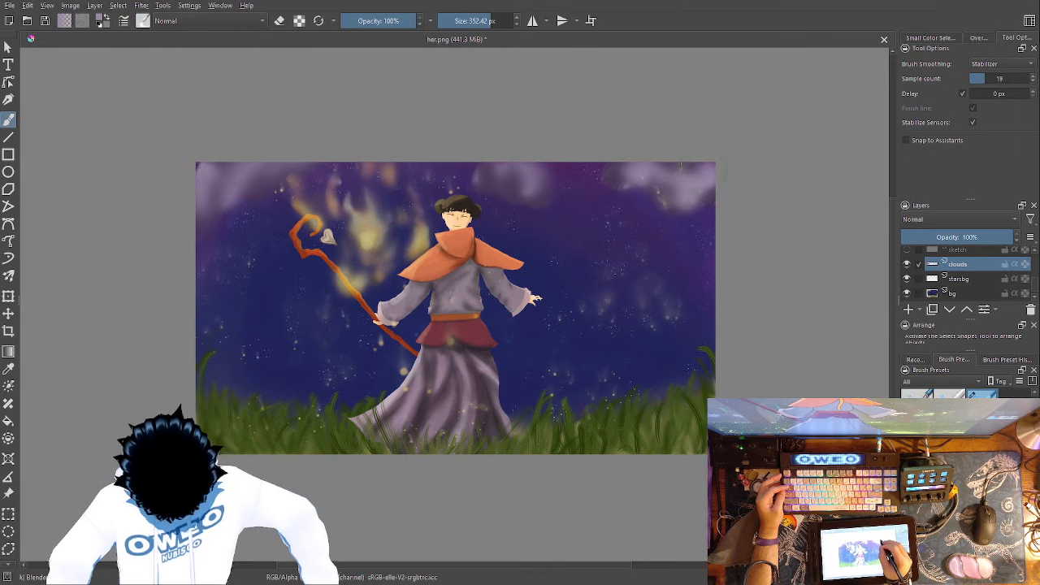
- With the 1000 px RGBA 06 Rock brush, paint a cloud band from right of the figure, behind the head, to the sky around the staff
{"action": "right_click", "coordinate": [660, 347]}
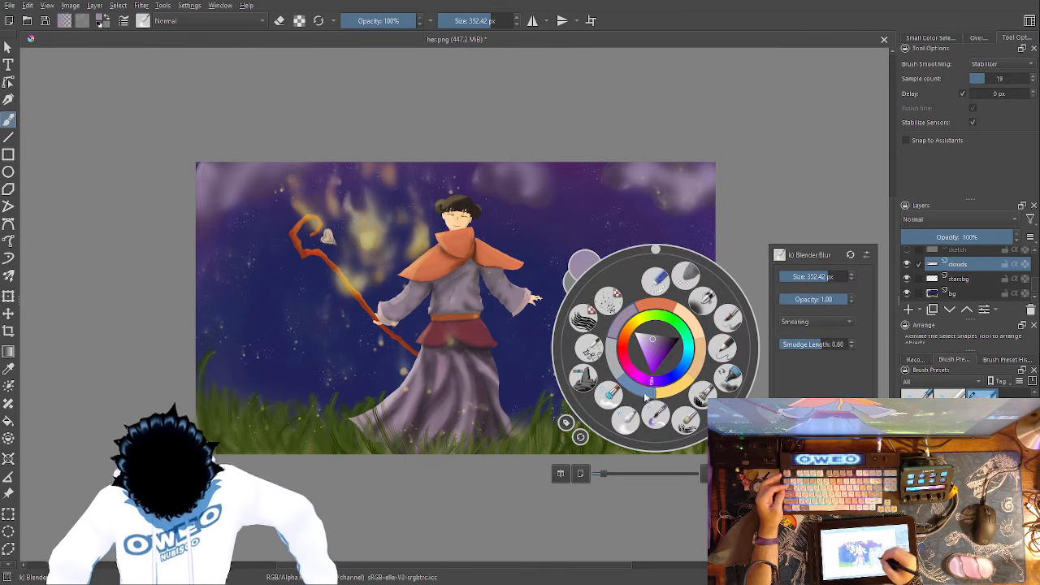
{"action": "left_click", "coordinate": [589, 380]}
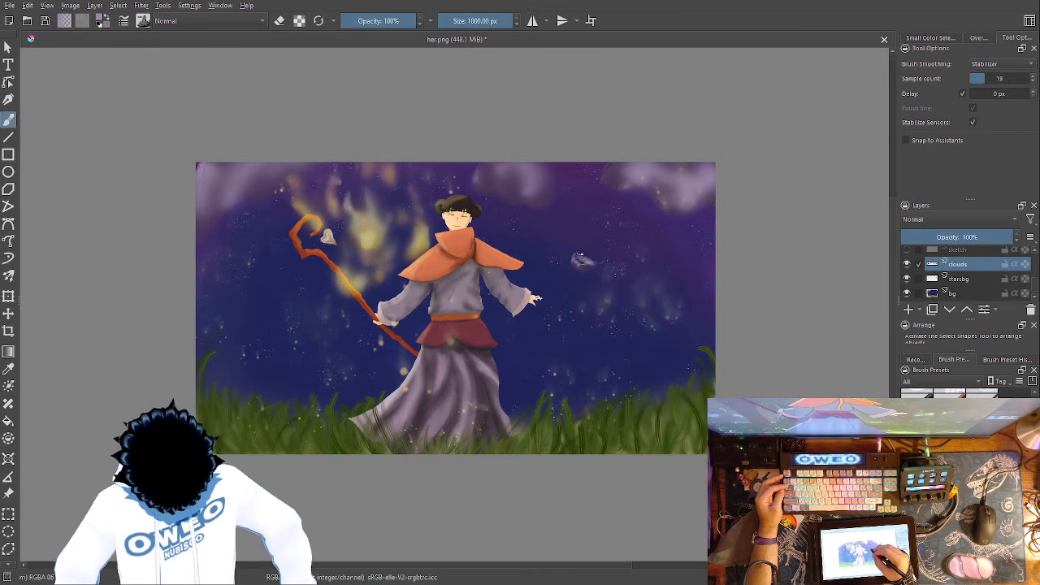
{"action": "mouse_move", "coordinate": [559, 218]}
{"action": "left_mouse_down"}
{"action": "mouse_move", "coordinate": [565, 244]}
{"action": "mouse_move", "coordinate": [598, 278]}
{"action": "mouse_move", "coordinate": [534, 245]}
{"action": "left_mouse_up"}
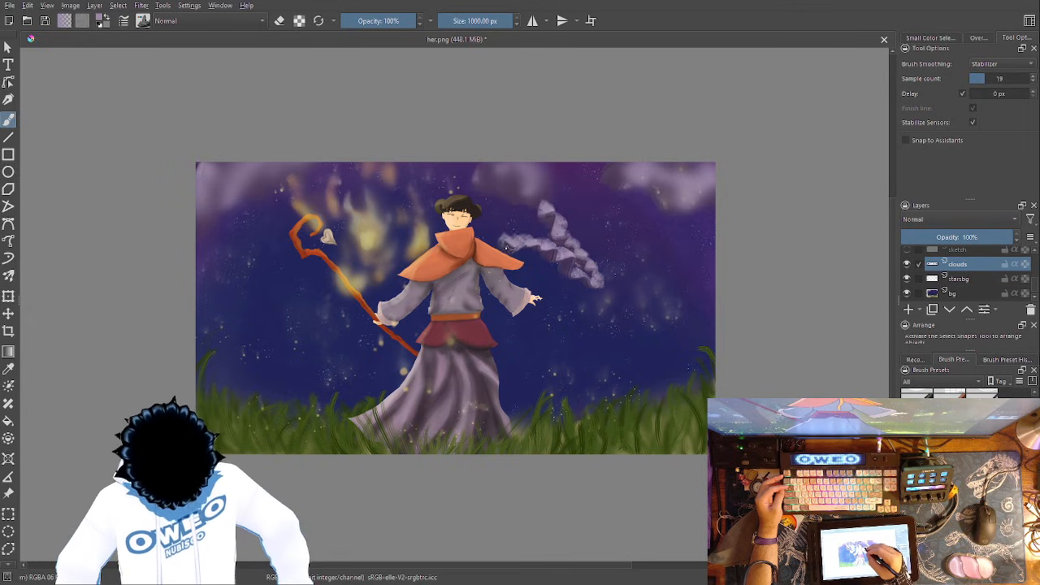
{"action": "mouse_move", "coordinate": [455, 188]}
{"action": "left_mouse_down"}
{"action": "mouse_move", "coordinate": [497, 201]}
{"action": "mouse_move", "coordinate": [585, 268]}
{"action": "left_mouse_up"}
{"action": "mouse_move", "coordinate": [528, 211]}
{"action": "left_mouse_down"}
{"action": "mouse_move", "coordinate": [494, 236]}
{"action": "mouse_move", "coordinate": [486, 215]}
{"action": "mouse_move", "coordinate": [494, 243]}
{"action": "left_mouse_up"}
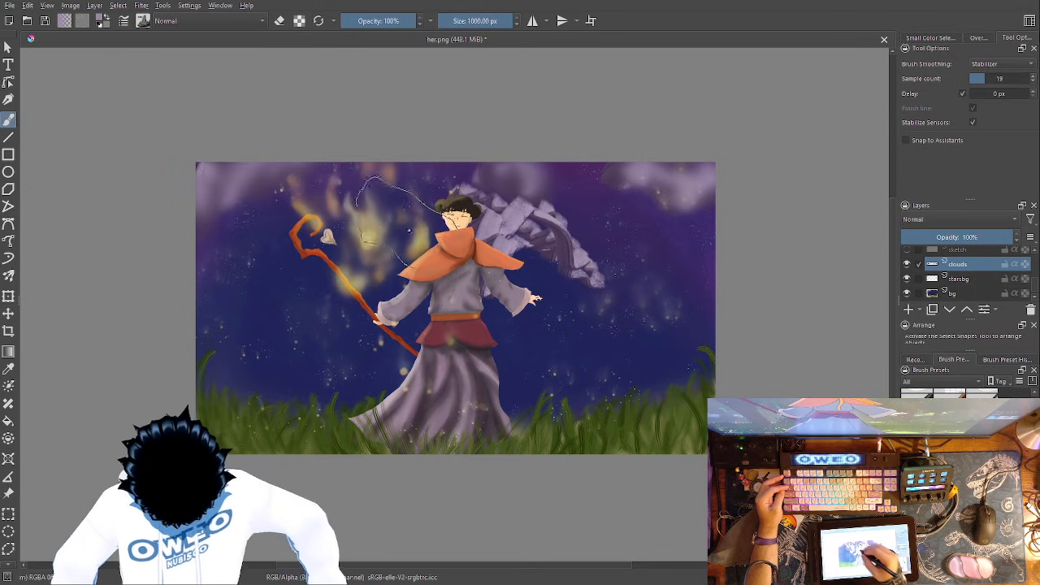
{"action": "mouse_move", "coordinate": [404, 233]}
{"action": "left_mouse_down"}
{"action": "mouse_move", "coordinate": [375, 286]}
{"action": "mouse_move", "coordinate": [319, 231]}
{"action": "mouse_move", "coordinate": [284, 260]}
{"action": "mouse_move", "coordinate": [276, 229]}
{"action": "mouse_move", "coordinate": [250, 236]}
{"action": "mouse_move", "coordinate": [260, 284]}
{"action": "mouse_move", "coordinate": [212, 257]}
{"action": "mouse_move", "coordinate": [254, 208]}
{"action": "left_mouse_up"}
- Smooth the cloud band on both sides of the figure with the Blender Blur brush
{"action": "right_click", "coordinate": [503, 321]}
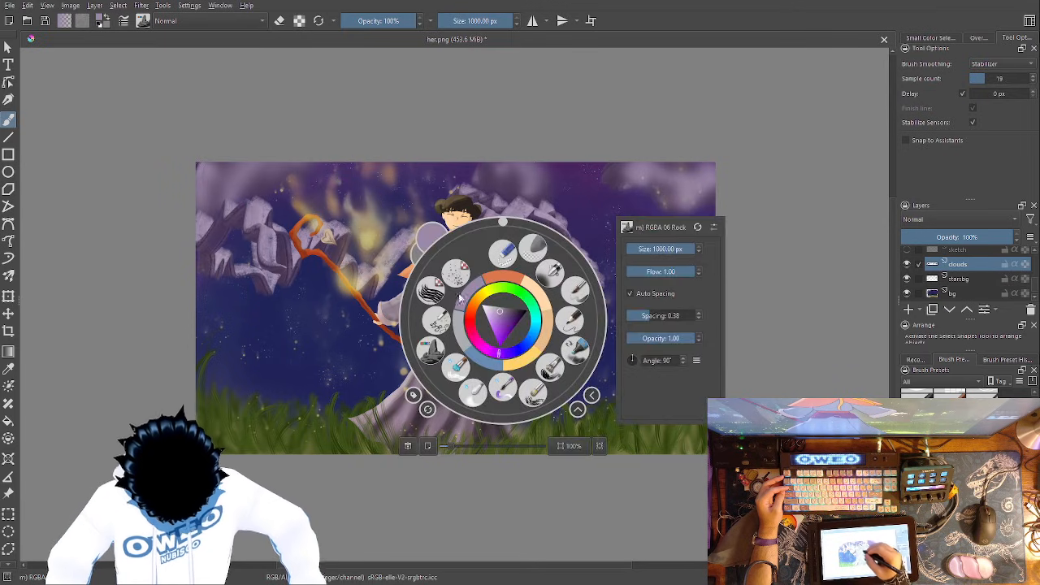
{"action": "left_click", "coordinate": [475, 396]}
{"action": "mouse_move", "coordinate": [244, 240]}
{"action": "left_mouse_down"}
{"action": "mouse_move", "coordinate": [219, 216]}
{"action": "mouse_move", "coordinate": [213, 255]}
{"action": "mouse_move", "coordinate": [234, 259]}
{"action": "mouse_move", "coordinate": [262, 290]}
{"action": "mouse_move", "coordinate": [230, 238]}
{"action": "mouse_move", "coordinate": [241, 268]}
{"action": "mouse_move", "coordinate": [271, 258]}
{"action": "mouse_move", "coordinate": [261, 251]}
{"action": "mouse_move", "coordinate": [325, 251]}
{"action": "mouse_move", "coordinate": [351, 238]}
{"action": "mouse_move", "coordinate": [368, 264]}
{"action": "mouse_move", "coordinate": [445, 259]}
{"action": "mouse_move", "coordinate": [468, 182]}
{"action": "mouse_move", "coordinate": [506, 213]}
{"action": "mouse_move", "coordinate": [537, 269]}
{"action": "mouse_move", "coordinate": [547, 212]}
{"action": "mouse_move", "coordinate": [547, 251]}
{"action": "mouse_move", "coordinate": [582, 275]}
{"action": "mouse_move", "coordinate": [524, 179]}
{"action": "mouse_move", "coordinate": [665, 224]}
{"action": "mouse_move", "coordinate": [649, 241]}
{"action": "mouse_move", "coordinate": [607, 245]}
{"action": "mouse_move", "coordinate": [709, 319]}
{"action": "left_mouse_up"}
- Paint textured clouds above the grass at the sky's lower right and lower left with the 1000 px RGBA 06 Rock brush
{"action": "right_click", "coordinate": [675, 317]}
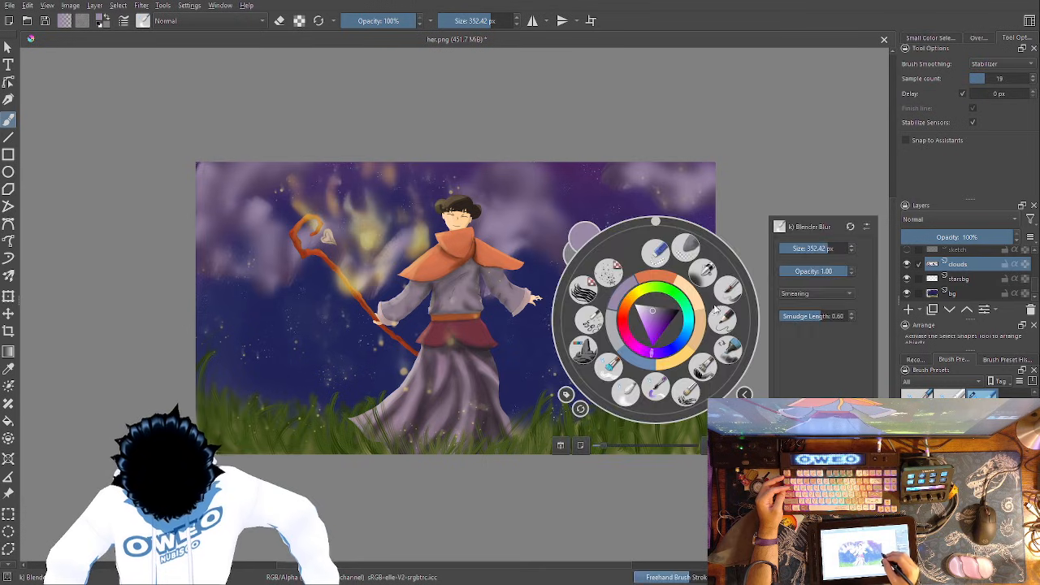
{"action": "left_click", "coordinate": [700, 274]}
{"action": "mouse_move", "coordinate": [695, 345]}
{"action": "left_mouse_down"}
{"action": "mouse_move", "coordinate": [685, 338]}
{"action": "mouse_move", "coordinate": [697, 358]}
{"action": "left_mouse_up"}
{"action": "mouse_move", "coordinate": [376, 373]}
{"action": "left_mouse_down"}
{"action": "mouse_move", "coordinate": [330, 379]}
{"action": "mouse_move", "coordinate": [273, 357]}
{"action": "mouse_move", "coordinate": [215, 355]}
{"action": "mouse_move", "coordinate": [206, 284]}
{"action": "mouse_move", "coordinate": [206, 341]}
{"action": "left_mouse_up"}
- Blend the low clouds on both sides of the painting with the 352.42 px Blender Blur brush
{"action": "right_click", "coordinate": [343, 372]}
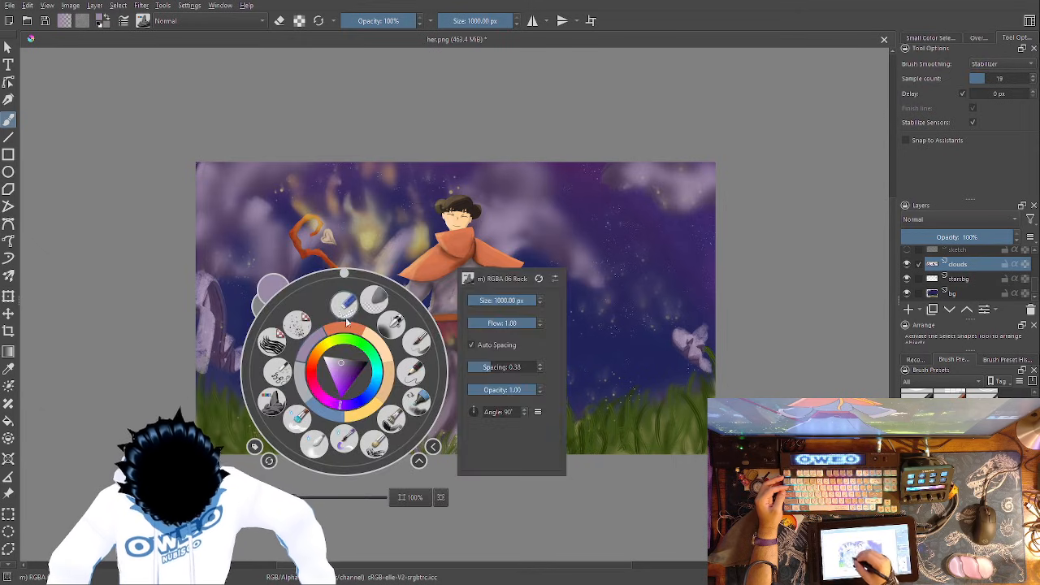
{"action": "left_click", "coordinate": [314, 444]}
{"action": "mouse_move", "coordinate": [206, 273]}
{"action": "left_mouse_down"}
{"action": "mouse_move", "coordinate": [215, 370]}
{"action": "mouse_move", "coordinate": [215, 285]}
{"action": "mouse_move", "coordinate": [215, 370]}
{"action": "mouse_move", "coordinate": [376, 380]}
{"action": "mouse_move", "coordinate": [403, 400]}
{"action": "mouse_move", "coordinate": [252, 349]}
{"action": "left_mouse_up"}
{"action": "mouse_move", "coordinate": [643, 307]}
{"action": "left_mouse_down"}
{"action": "mouse_move", "coordinate": [693, 351]}
{"action": "mouse_move", "coordinate": [703, 378]}
{"action": "mouse_move", "coordinate": [704, 294]}
{"action": "left_mouse_up"}
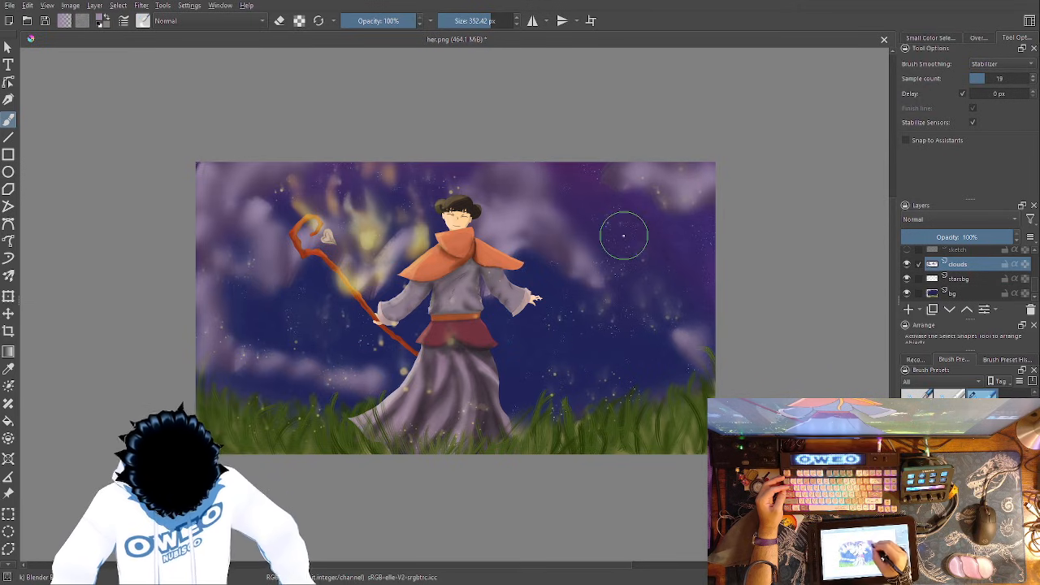
- Paint a large RGBA 06 Rock cloud in the sky left of the staff and soften it with Blender Blur
{"action": "right_click", "coordinate": [655, 325]}
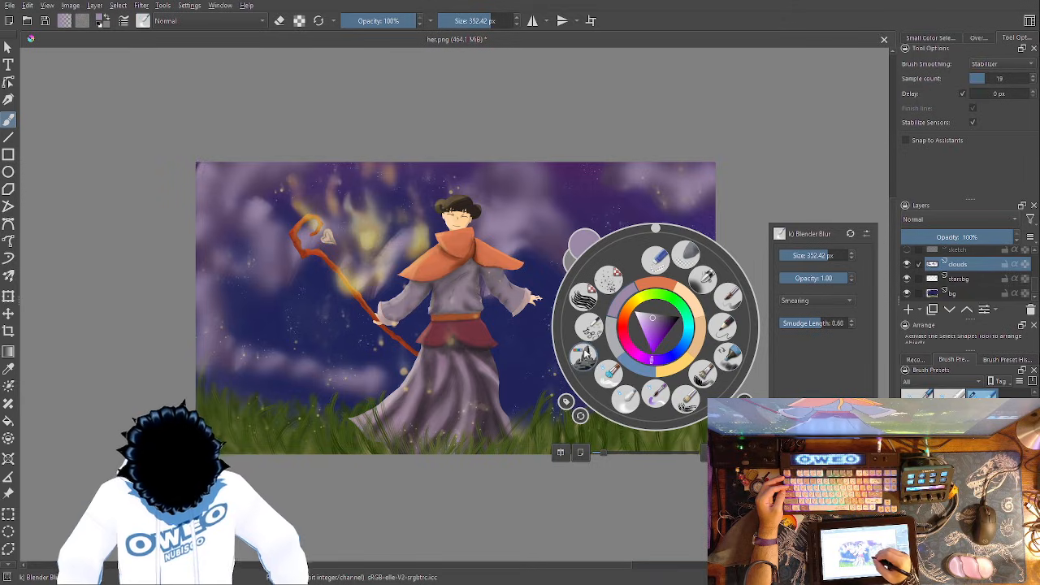
{"action": "left_click", "coordinate": [582, 355]}
{"action": "mouse_move", "coordinate": [304, 294]}
{"action": "left_mouse_down"}
{"action": "mouse_move", "coordinate": [295, 339]}
{"action": "mouse_move", "coordinate": [292, 308]}
{"action": "mouse_move", "coordinate": [252, 286]}
{"action": "mouse_move", "coordinate": [274, 346]}
{"action": "mouse_move", "coordinate": [236, 279]}
{"action": "mouse_move", "coordinate": [248, 321]}
{"action": "mouse_move", "coordinate": [278, 307]}
{"action": "mouse_move", "coordinate": [257, 235]}
{"action": "mouse_move", "coordinate": [263, 217]}
{"action": "mouse_move", "coordinate": [256, 249]}
{"action": "mouse_move", "coordinate": [276, 252]}
{"action": "mouse_move", "coordinate": [272, 207]}
{"action": "mouse_move", "coordinate": [249, 235]}
{"action": "mouse_move", "coordinate": [228, 233]}
{"action": "mouse_move", "coordinate": [244, 276]}
{"action": "mouse_move", "coordinate": [241, 255]}
{"action": "mouse_move", "coordinate": [251, 252]}
{"action": "mouse_move", "coordinate": [240, 315]}
{"action": "mouse_move", "coordinate": [259, 299]}
{"action": "mouse_move", "coordinate": [271, 307]}
{"action": "mouse_move", "coordinate": [271, 227]}
{"action": "mouse_move", "coordinate": [248, 285]}
{"action": "left_mouse_up"}
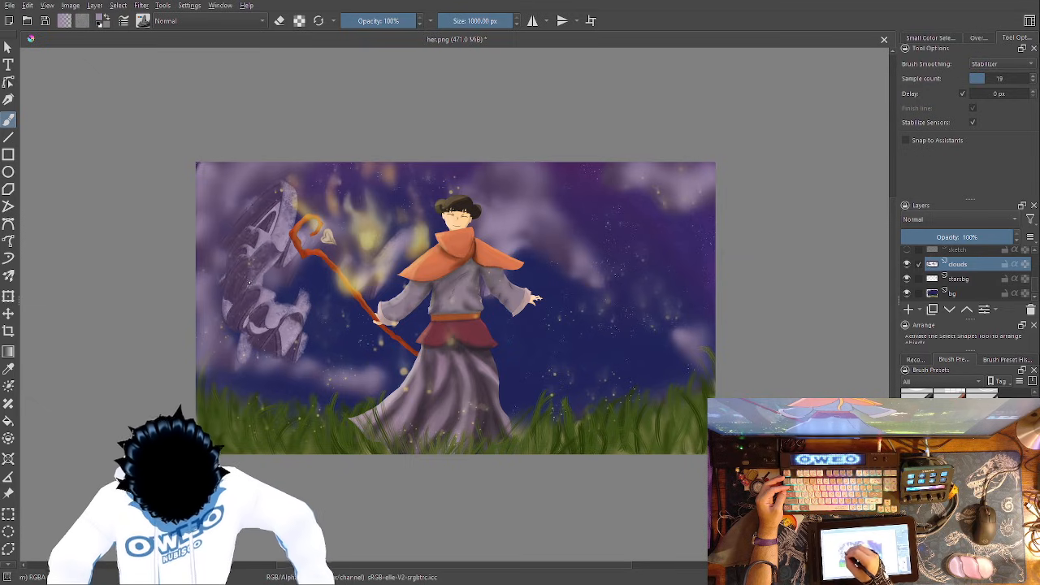
{"action": "right_click", "coordinate": [305, 338]}
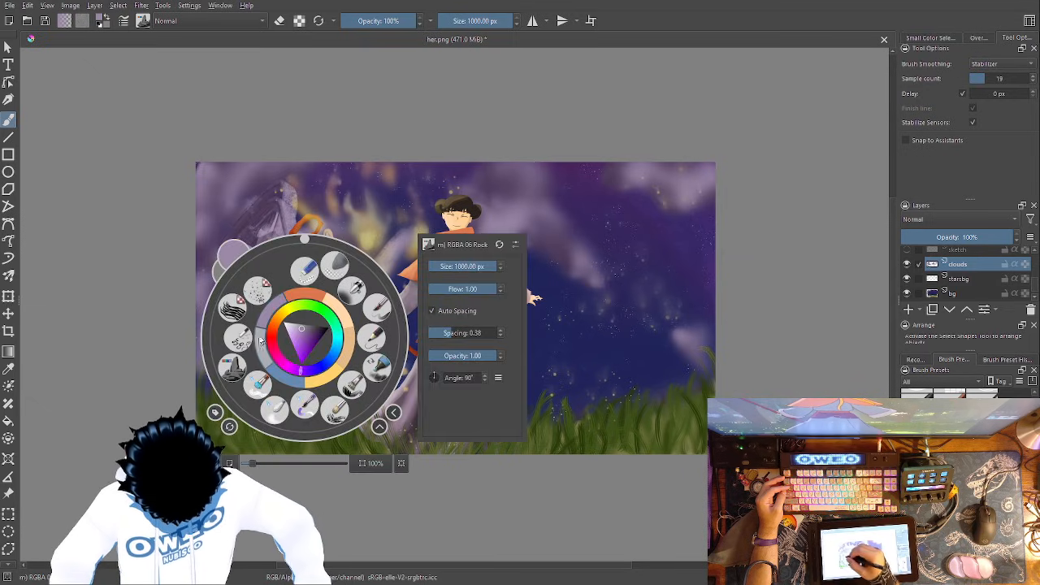
{"action": "left_click", "coordinate": [278, 408]}
{"action": "mouse_move", "coordinate": [294, 202]}
{"action": "left_mouse_down"}
{"action": "mouse_move", "coordinate": [234, 315]}
{"action": "mouse_move", "coordinate": [252, 246]}
{"action": "mouse_move", "coordinate": [296, 341]}
{"action": "mouse_move", "coordinate": [262, 313]}
{"action": "mouse_move", "coordinate": [276, 239]}
{"action": "mouse_move", "coordinate": [296, 319]}
{"action": "mouse_move", "coordinate": [285, 191]}
{"action": "left_mouse_up"}
{"action": "left_click_drag", "start_coordinate": [297, 308], "coordinate": [307, 203]}
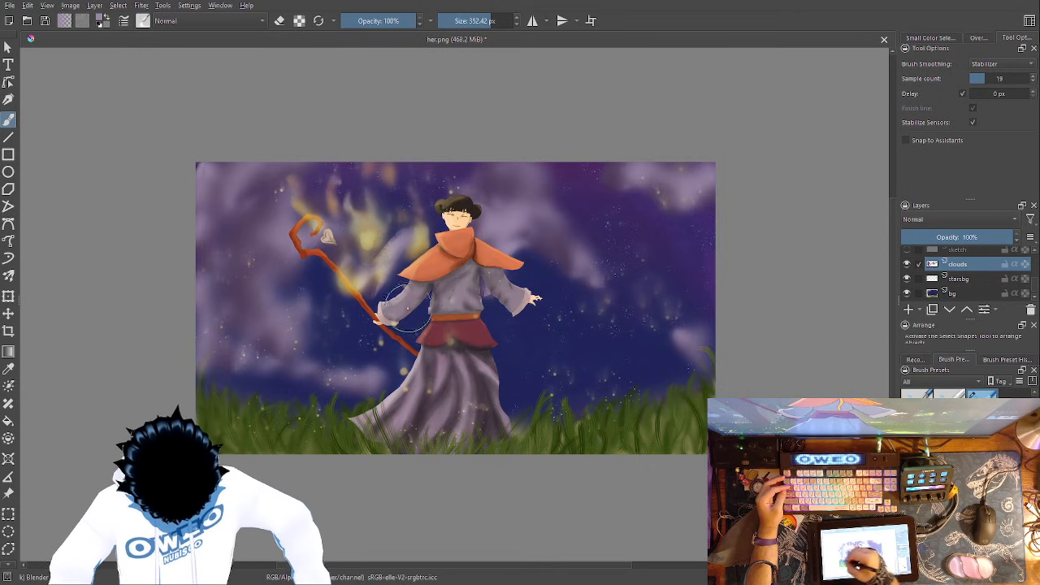
- Paint a textured cloud overlapping the grass in the painting's lower-left corner with the 1000 px RGBA 06 Rock brush
{"action": "right_click", "coordinate": [426, 365]}
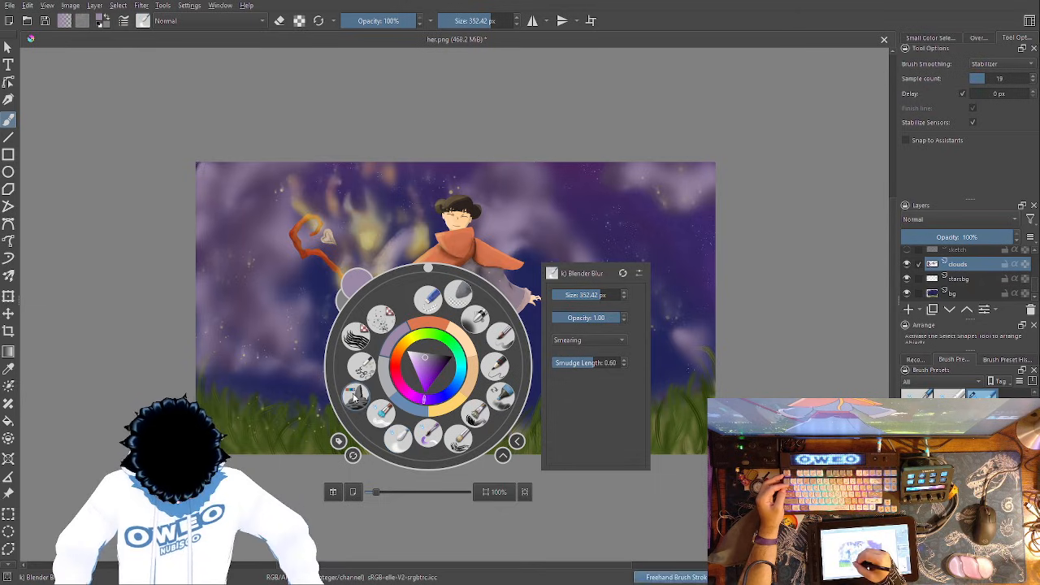
{"action": "left_click", "coordinate": [354, 395]}
{"action": "mouse_move", "coordinate": [309, 386]}
{"action": "left_mouse_down"}
{"action": "mouse_move", "coordinate": [283, 378]}
{"action": "mouse_move", "coordinate": [267, 407]}
{"action": "mouse_move", "coordinate": [215, 379]}
{"action": "mouse_move", "coordinate": [224, 354]}
{"action": "mouse_move", "coordinate": [263, 404]}
{"action": "mouse_move", "coordinate": [300, 396]}
{"action": "mouse_move", "coordinate": [293, 408]}
{"action": "mouse_move", "coordinate": [285, 385]}
{"action": "mouse_move", "coordinate": [244, 366]}
{"action": "left_mouse_up"}
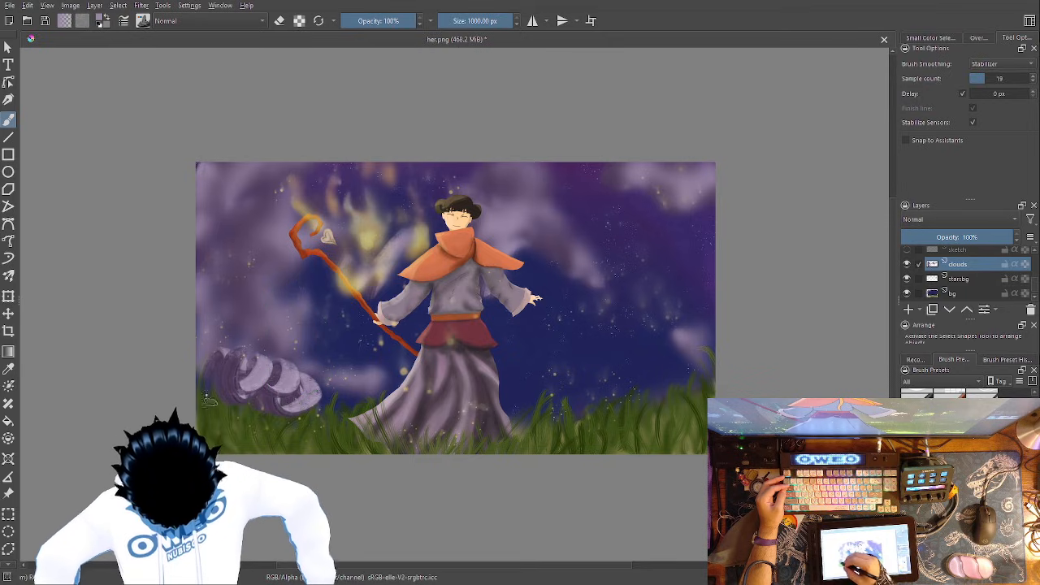
{"action": "left_click_drag", "start_coordinate": [210, 374], "coordinate": [227, 365]}
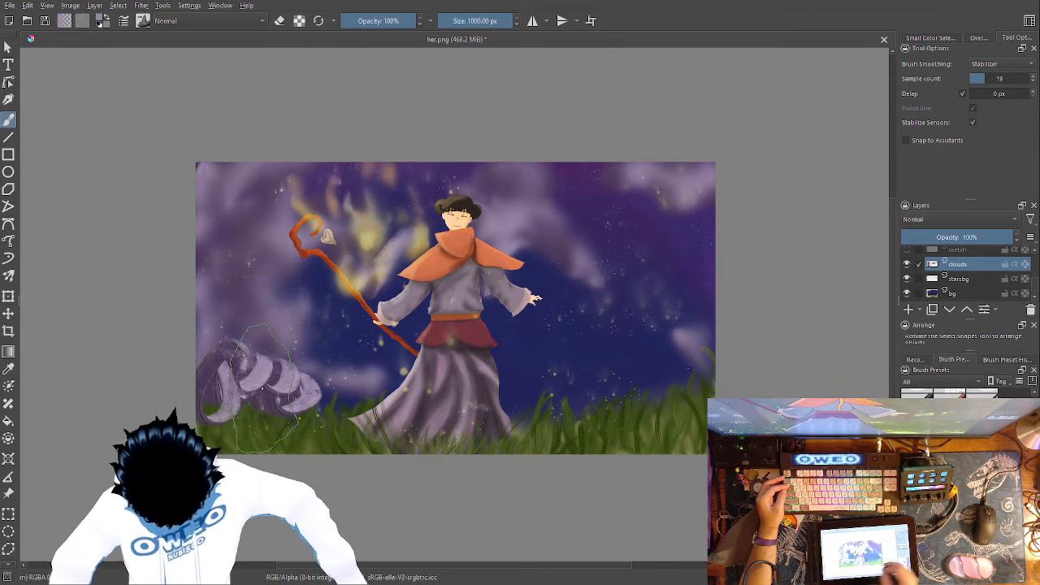
{"action": "scroll", "coordinate": [1035, 278], "scroll_direction": "up", "scroll_amount": 3}
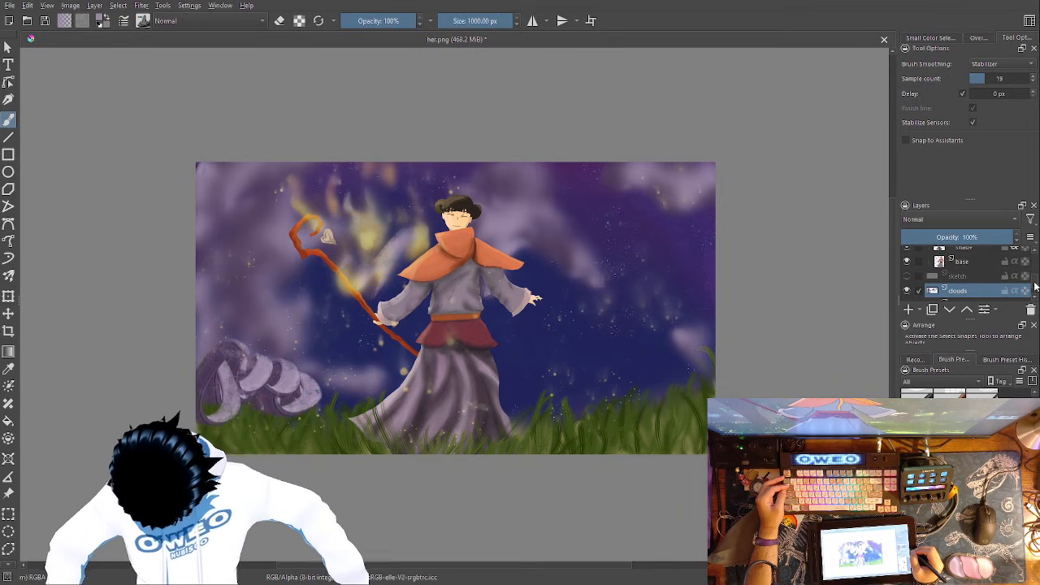
{"action": "scroll", "coordinate": [1035, 278], "scroll_direction": "down", "scroll_amount": 2}
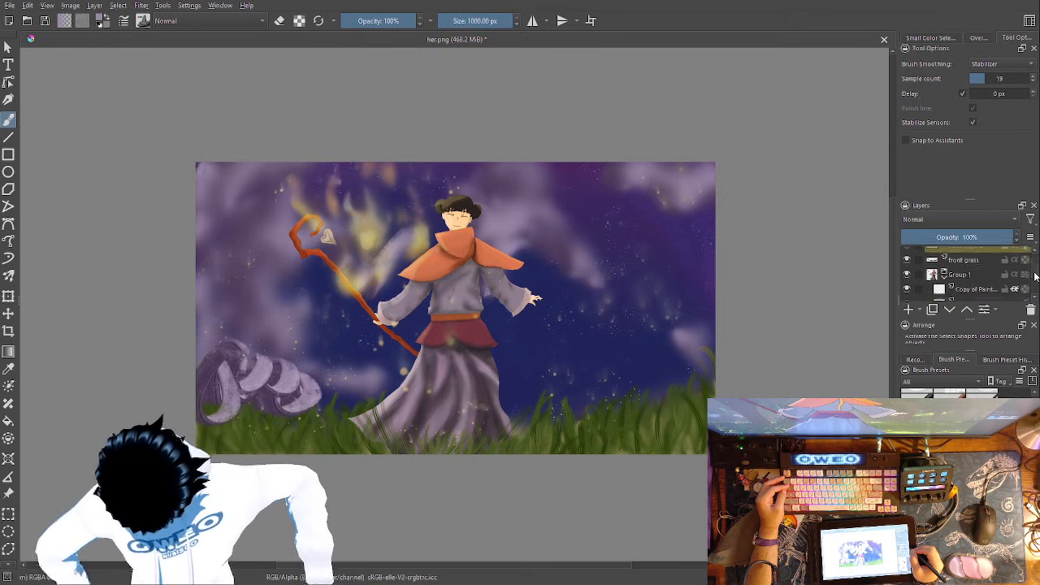
- Blend the textured cloud in the painting's lower-left corner on the clouds layer with the 352.42 px Blender Blur brush
{"action": "scroll", "coordinate": [1035, 280], "scroll_direction": "down", "scroll_amount": 5}
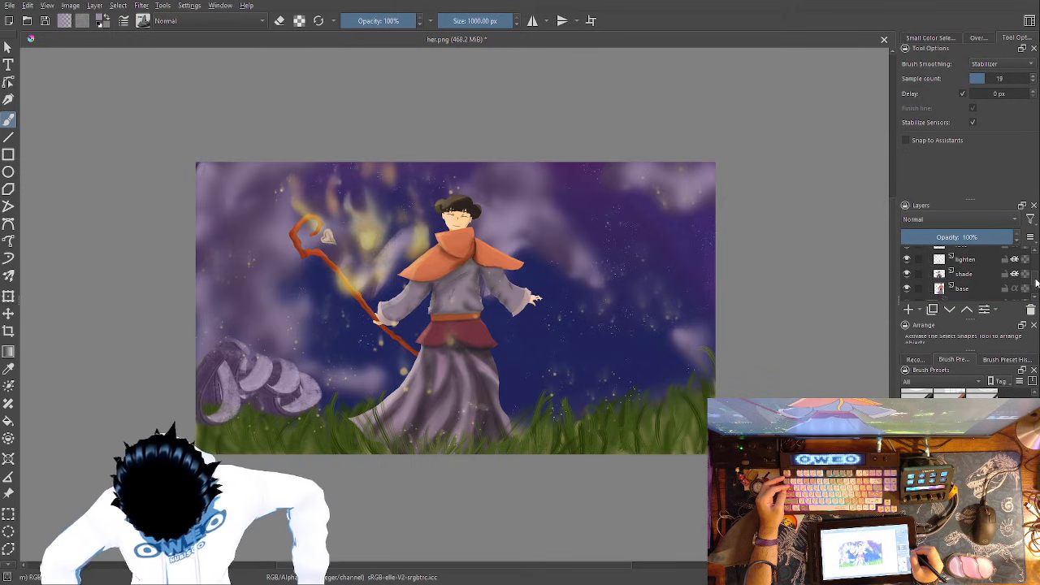
{"action": "scroll", "coordinate": [1036, 290], "scroll_direction": "down", "scroll_amount": 1}
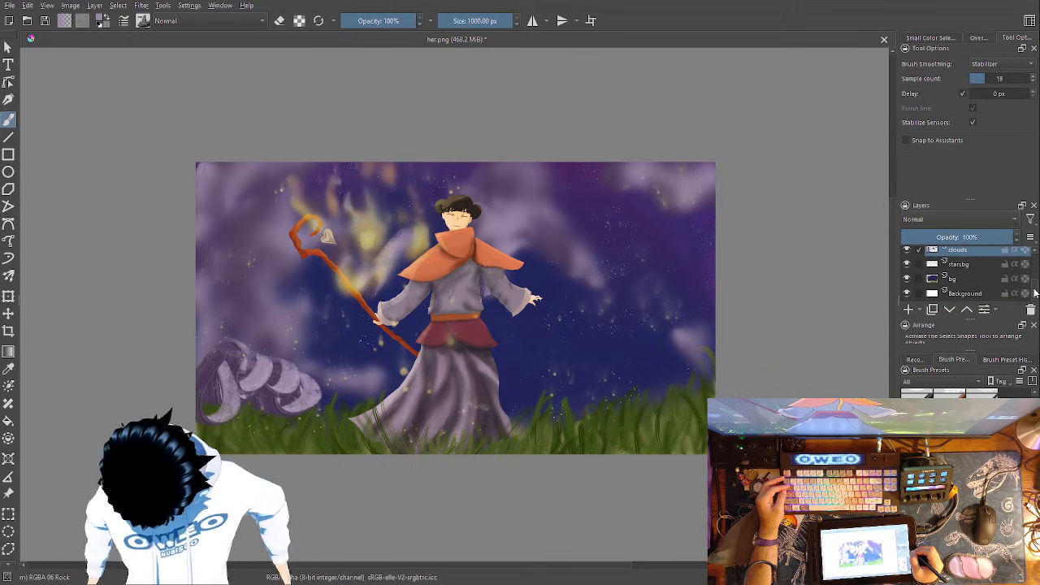
{"action": "scroll", "coordinate": [1035, 289], "scroll_direction": "up", "scroll_amount": 10}
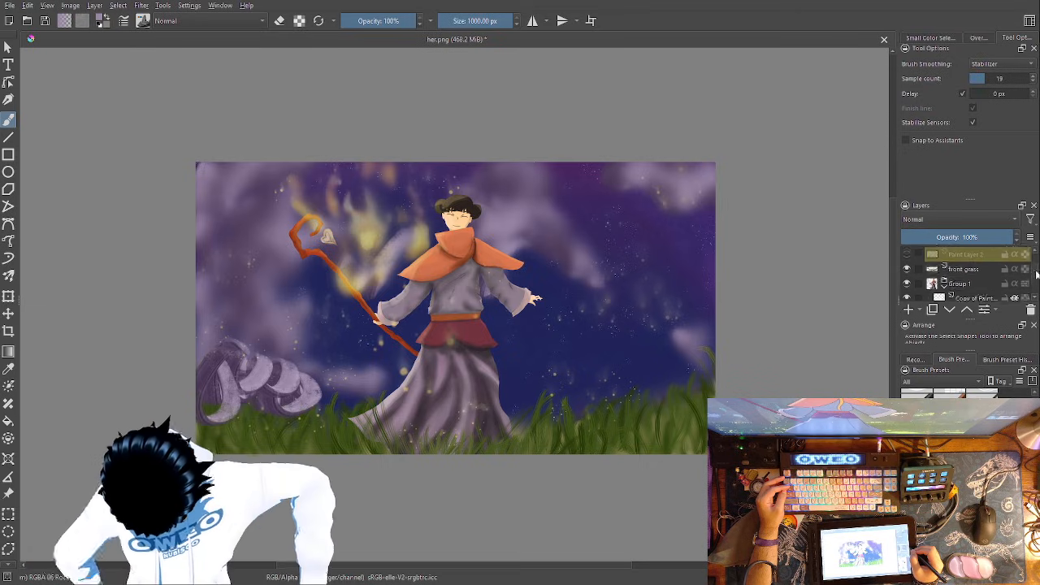
{"action": "scroll", "coordinate": [1037, 273], "scroll_direction": "up", "scroll_amount": 2}
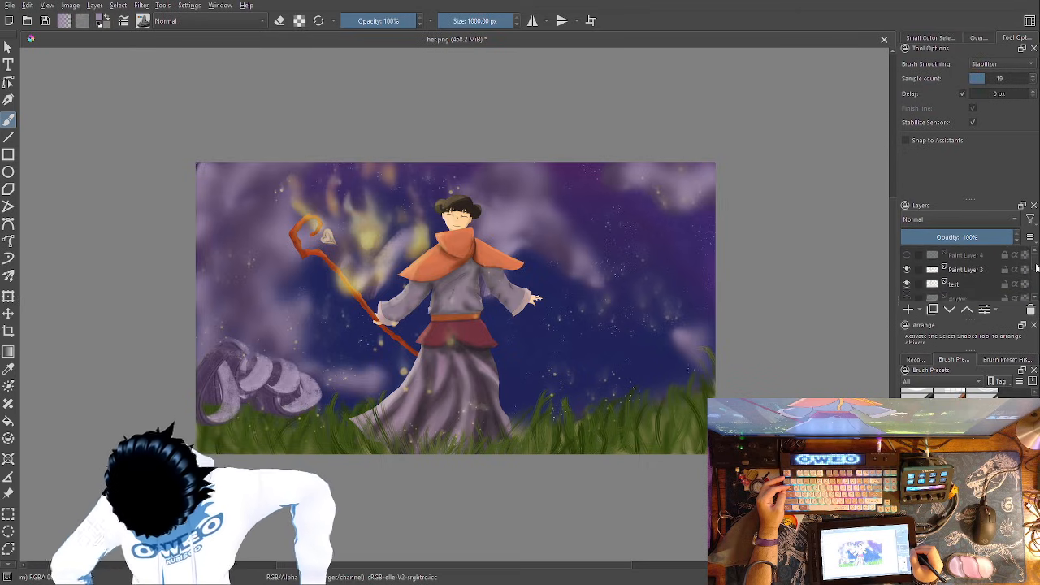
{"action": "scroll", "coordinate": [1036, 281], "scroll_direction": "down", "scroll_amount": 8}
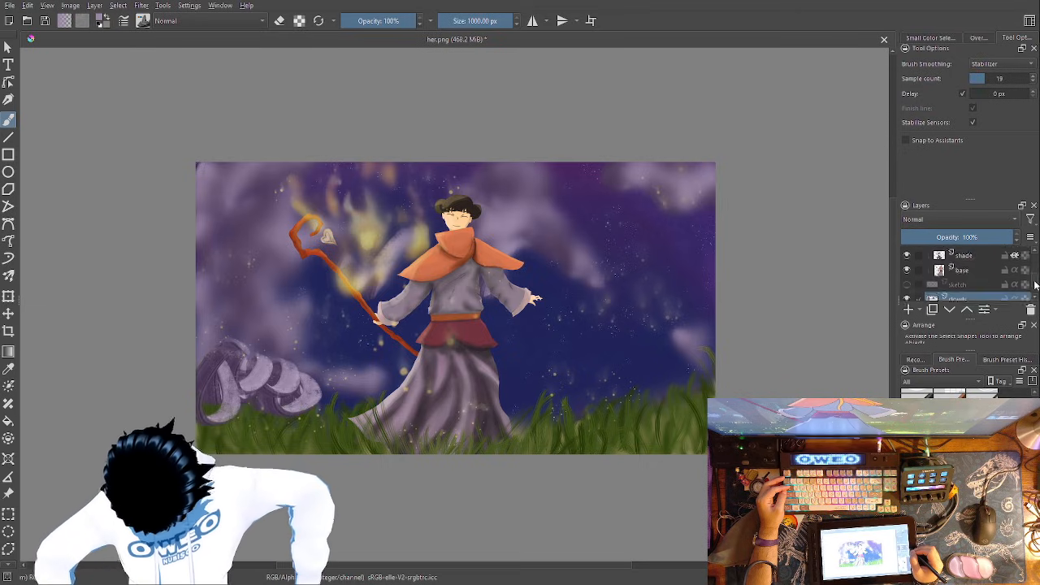
{"action": "scroll", "coordinate": [1034, 290], "scroll_direction": "up", "scroll_amount": 1}
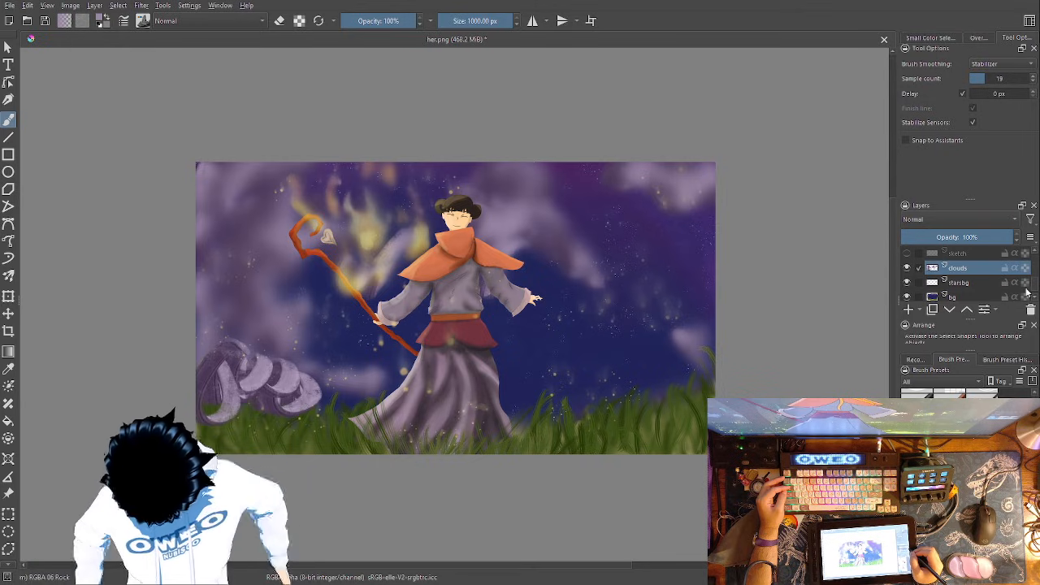
{"action": "left_click", "coordinate": [932, 297]}
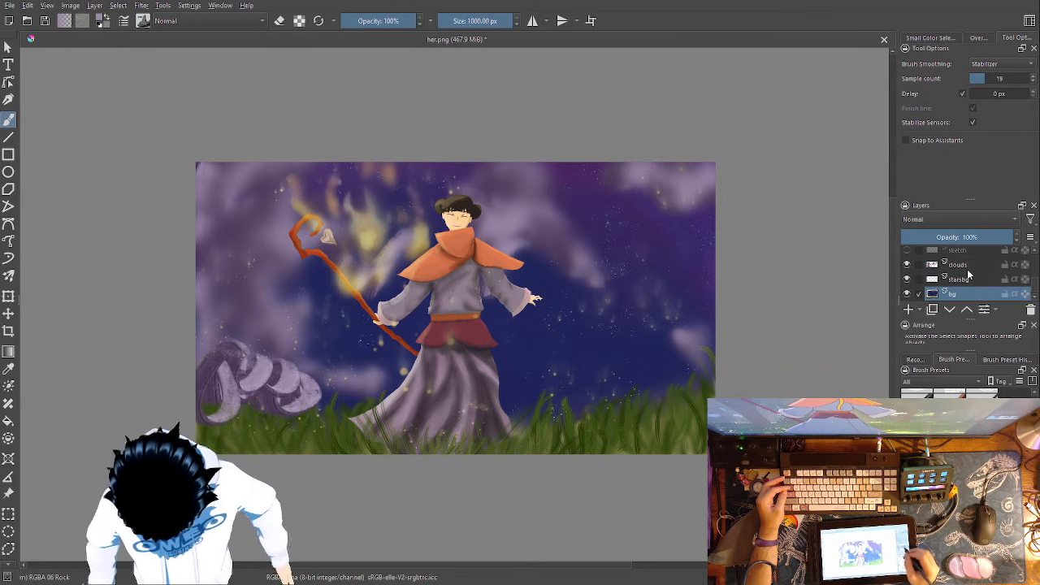
{"action": "right_click", "coordinate": [363, 414]}
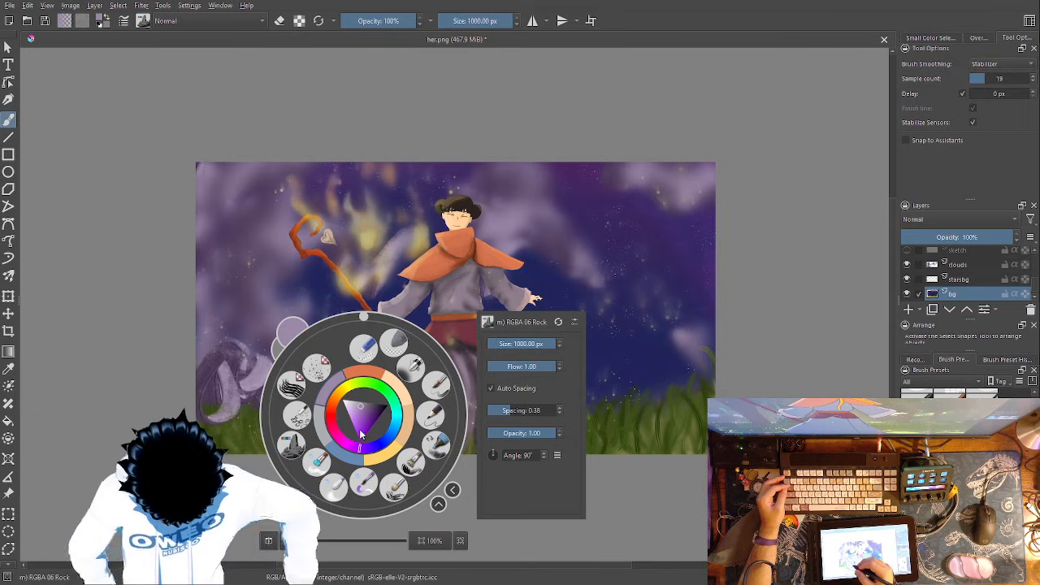
{"action": "left_click", "coordinate": [318, 461]}
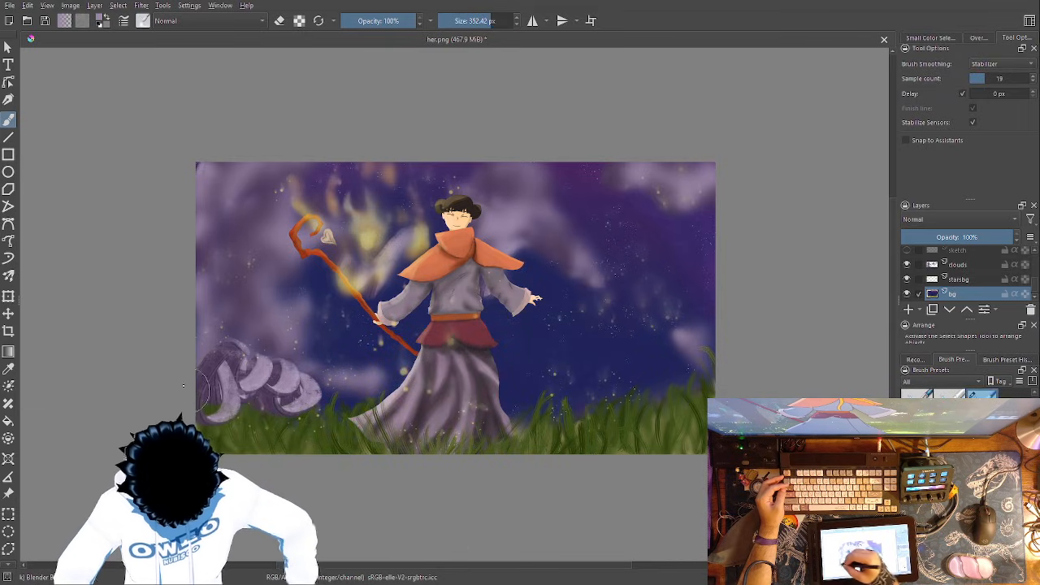
{"action": "left_click", "coordinate": [967, 281]}
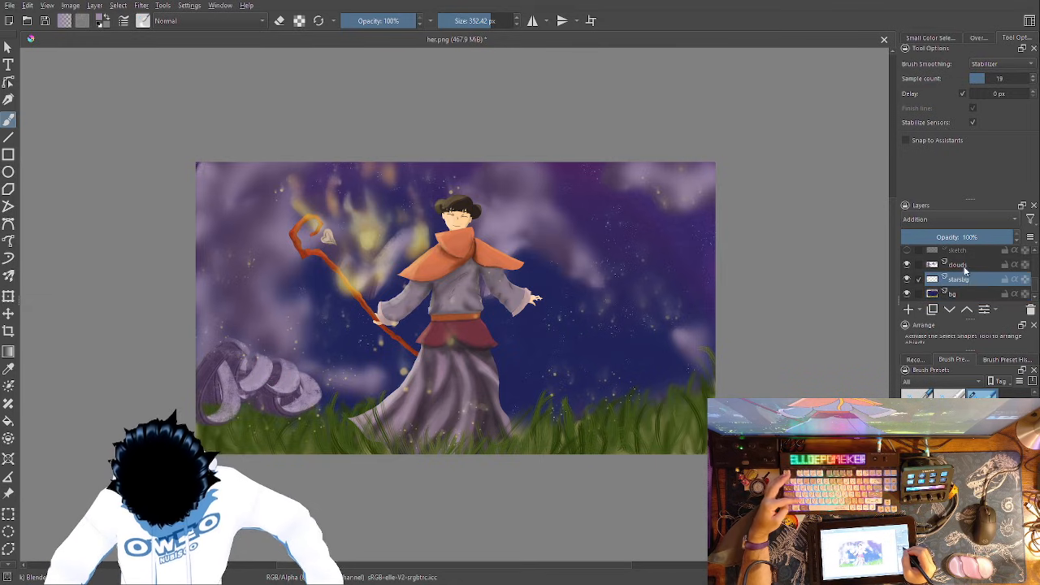
{"action": "left_click", "coordinate": [957, 265]}
{"action": "mouse_move", "coordinate": [234, 404]}
{"action": "left_mouse_down"}
{"action": "mouse_move", "coordinate": [263, 396]}
{"action": "mouse_move", "coordinate": [271, 373]}
{"action": "mouse_move", "coordinate": [294, 407]}
{"action": "mouse_move", "coordinate": [327, 384]}
{"action": "mouse_move", "coordinate": [262, 391]}
{"action": "mouse_move", "coordinate": [230, 365]}
{"action": "mouse_move", "coordinate": [223, 406]}
{"action": "mouse_move", "coordinate": [302, 390]}
{"action": "left_mouse_up"}
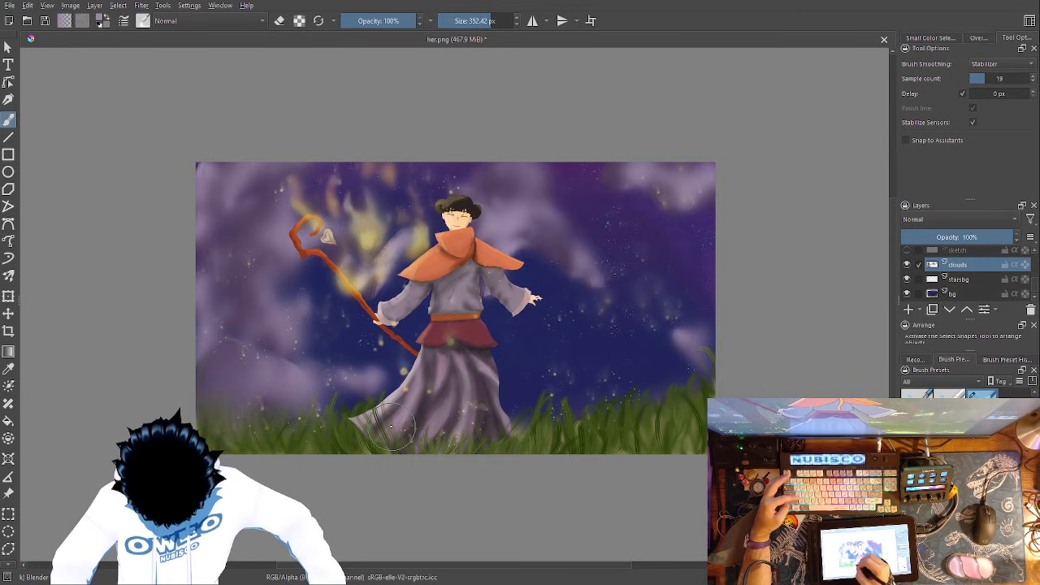
- Undo the last blending together with the textured cloud over the lower-left grass
{"action": "key", "text": "ctrl+z"}
{"action": "key", "text": "ctrl+z"}
{"action": "key", "text": "ctrl+z"}
{"action": "key", "text": "ctrl+z"}
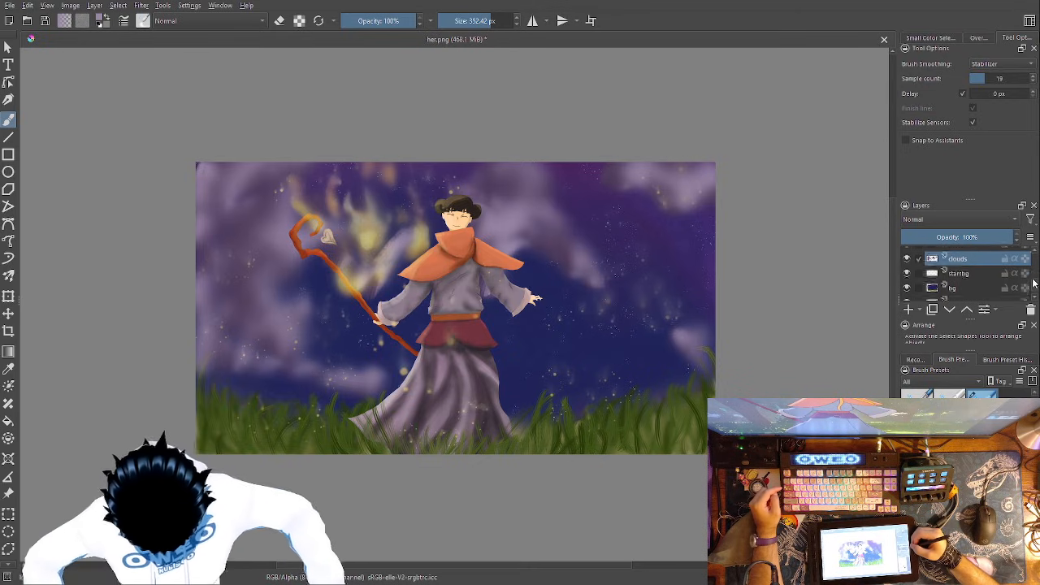
- Erase the cloud covering the tall grass blade at the painting's lower-left edge on the clouds layer with the 83.17 px Eraser Small brush
{"action": "scroll", "coordinate": [1034, 275], "scroll_direction": "up", "scroll_amount": 5}
{"action": "scroll", "coordinate": [1034, 272], "scroll_direction": "up", "scroll_amount": 3}
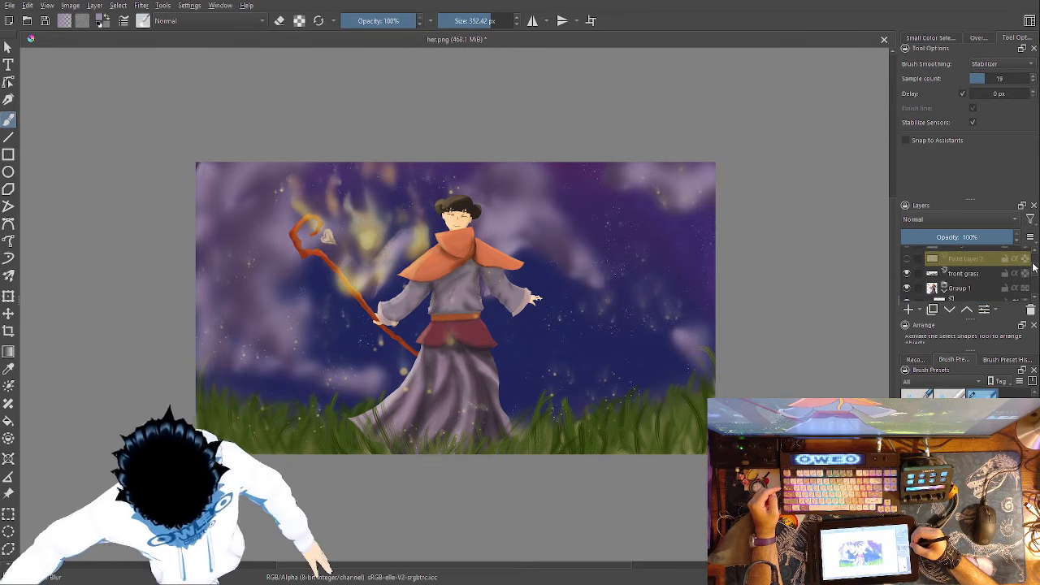
{"action": "scroll", "coordinate": [1033, 268], "scroll_direction": "down", "scroll_amount": 1}
{"action": "left_click", "coordinate": [987, 265]}
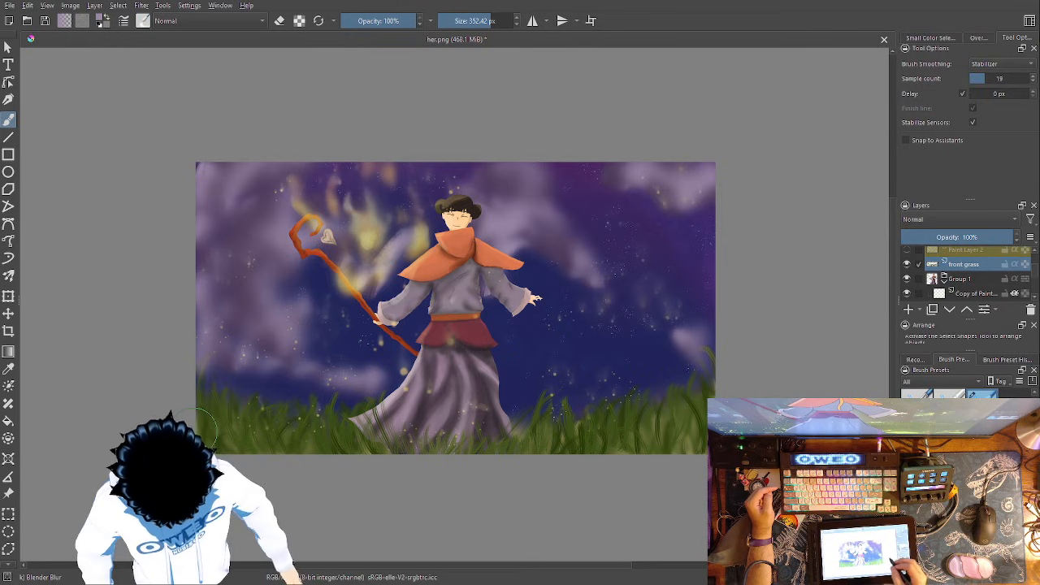
{"action": "right_click", "coordinate": [241, 372]}
{"action": "left_click", "coordinate": [268, 312]}
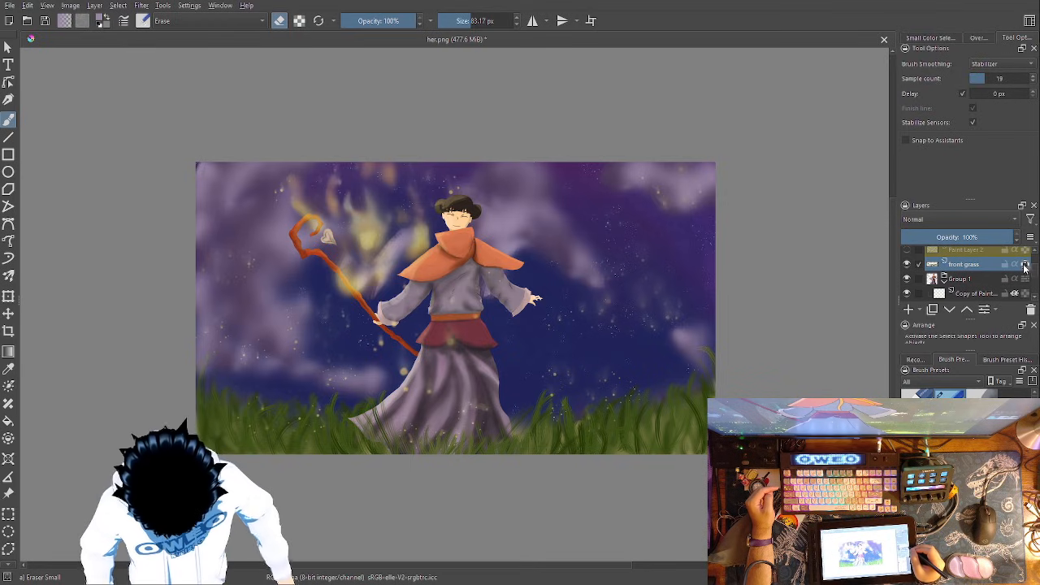
{"action": "scroll", "coordinate": [1034, 279], "scroll_direction": "down", "scroll_amount": 5}
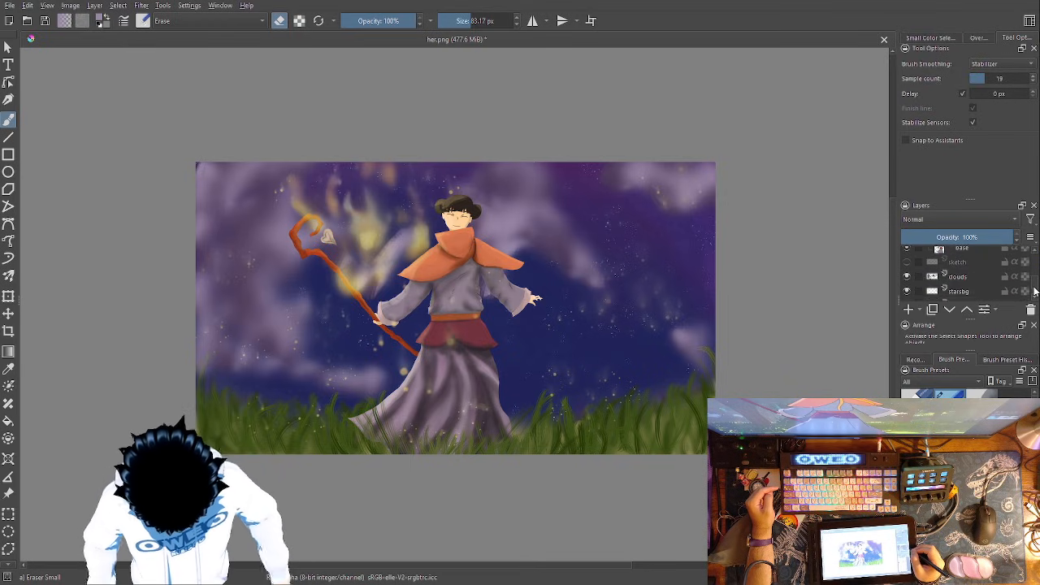
{"action": "scroll", "coordinate": [1034, 293], "scroll_direction": "up", "scroll_amount": 2}
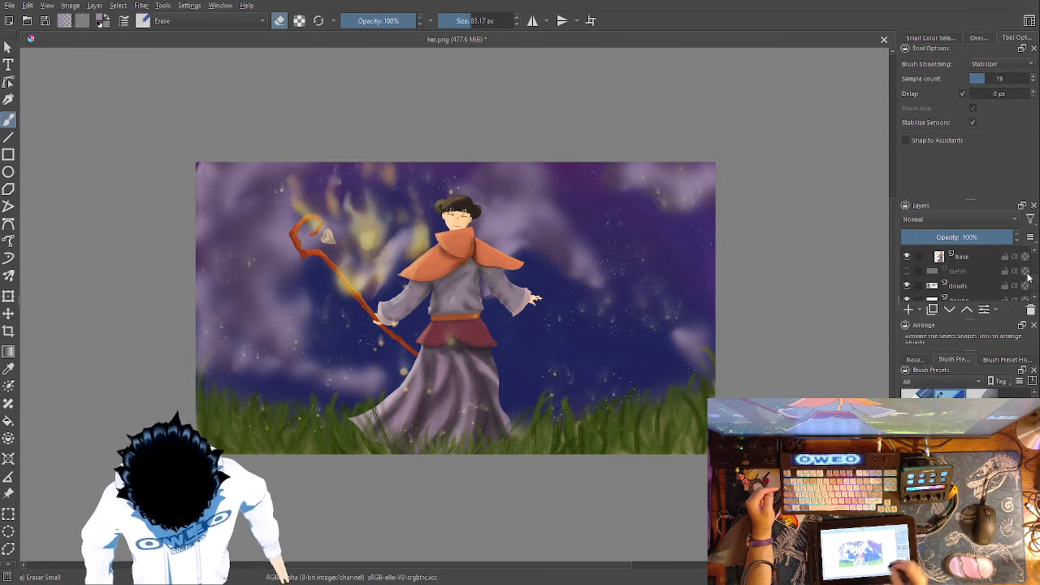
{"action": "right_click", "coordinate": [488, 417]}
{"action": "left_click", "coordinate": [494, 349]}
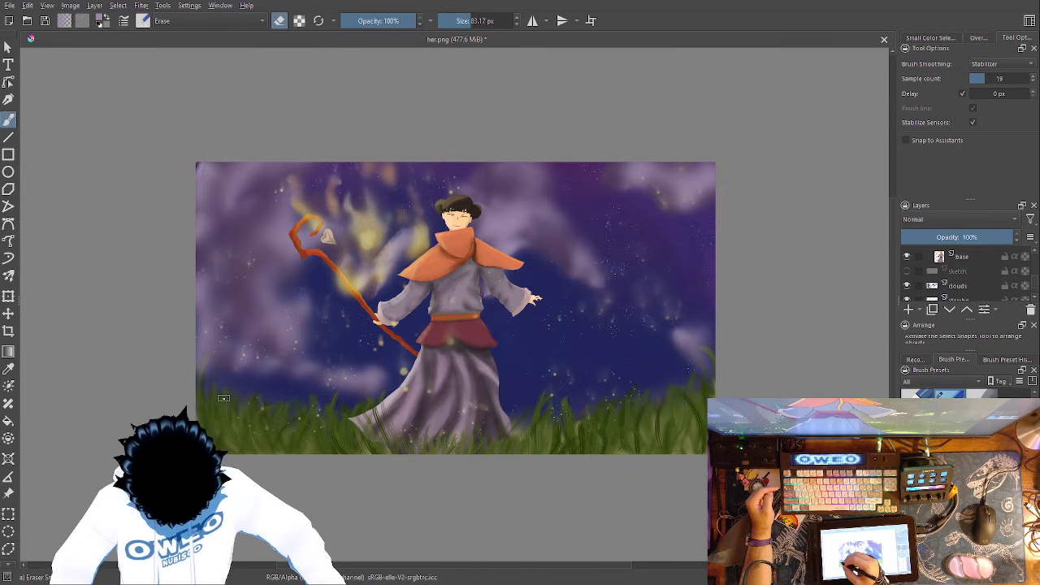
{"action": "left_click", "coordinate": [965, 287]}
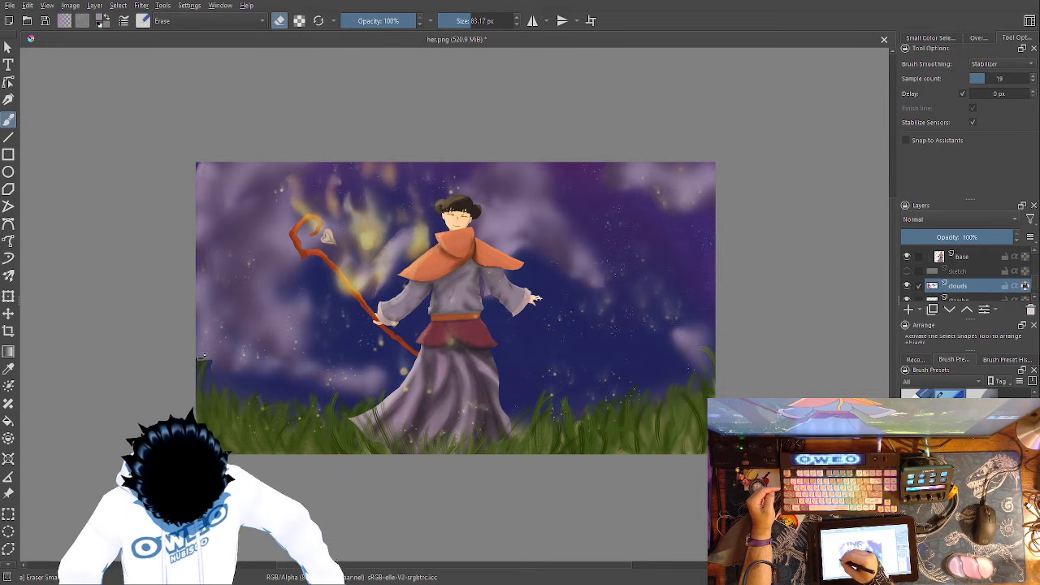
{"action": "left_click_drag", "start_coordinate": [212, 352], "coordinate": [209, 360]}
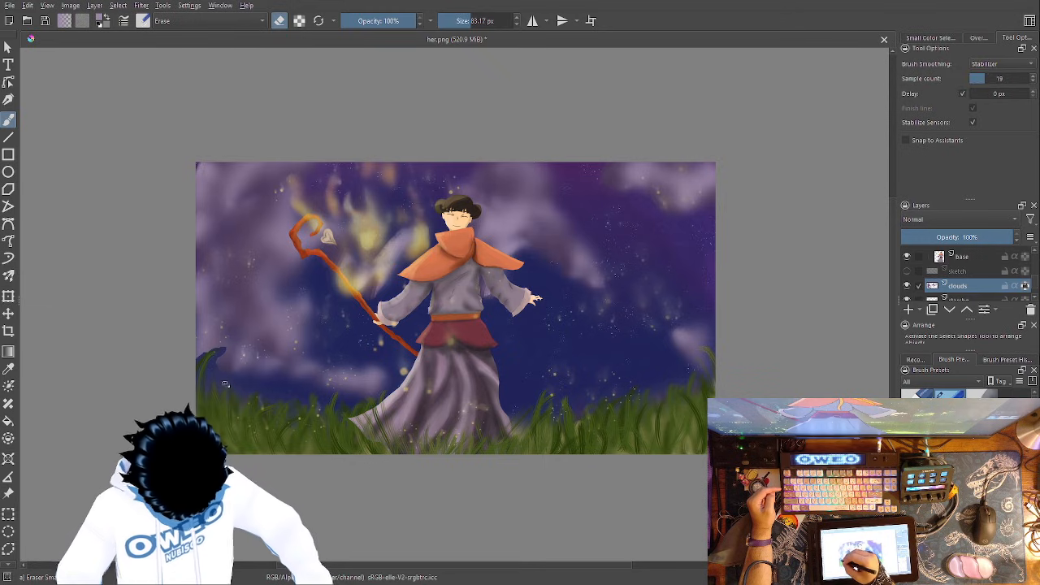
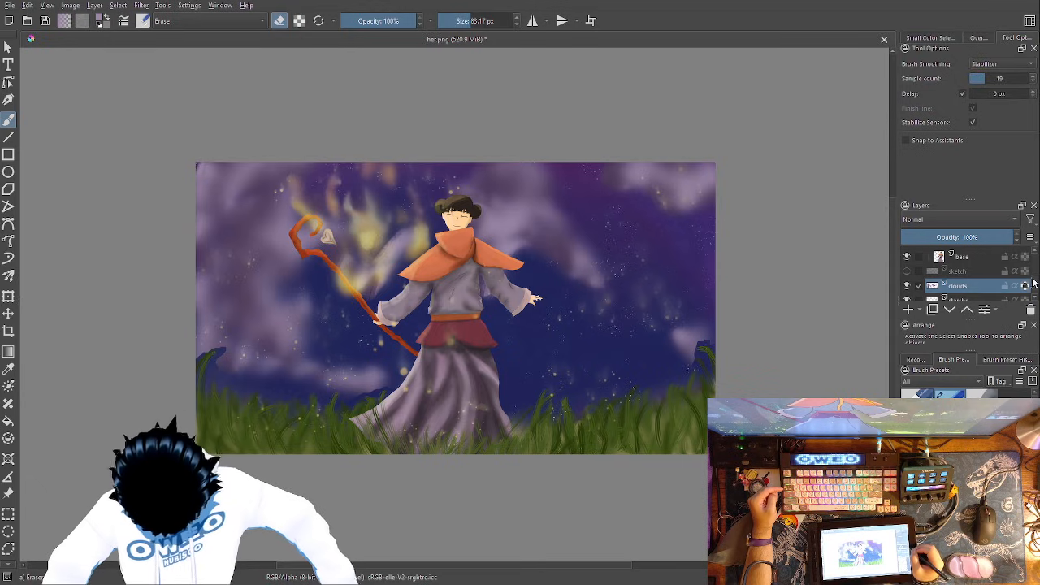
- Try to delete Paint Layer 5 from the layer stack, and undo the deletion
{"action": "left_click_drag", "start_coordinate": [1036, 290], "coordinate": [1028, 271]}
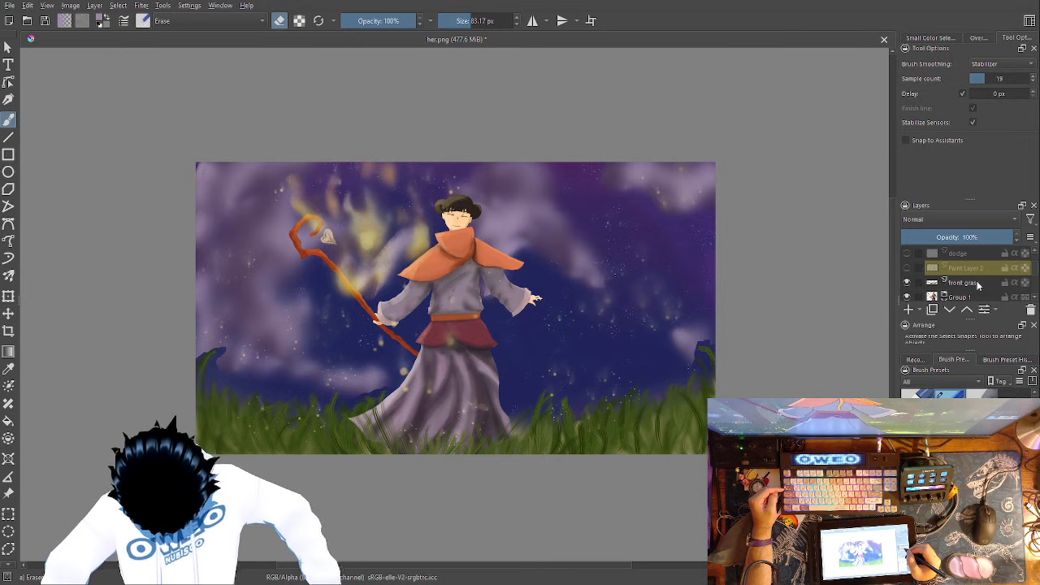
{"action": "scroll", "coordinate": [946, 291], "scroll_direction": "down", "scroll_amount": 5}
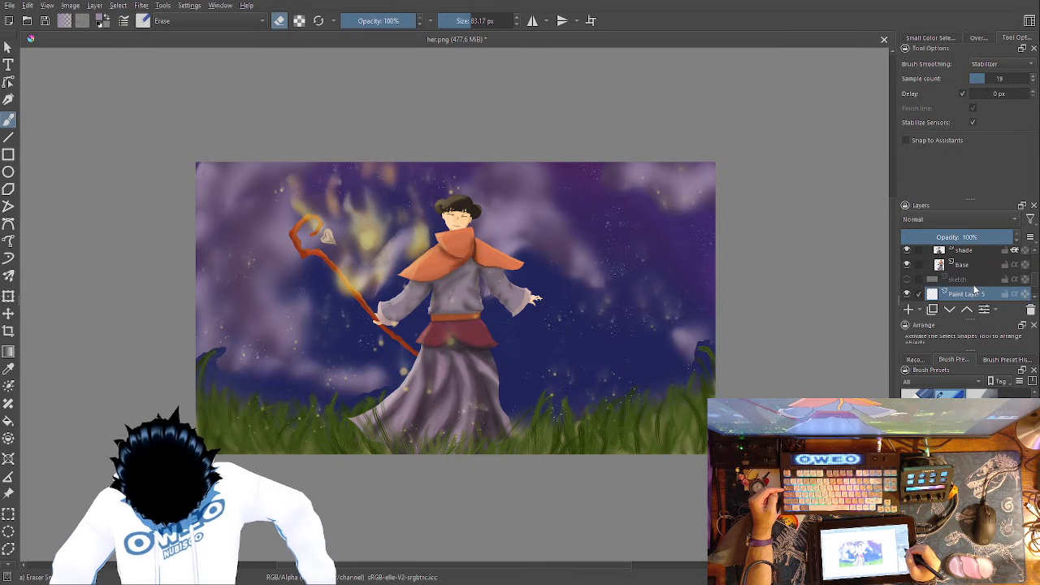
{"action": "double_click", "coordinate": [975, 295]}
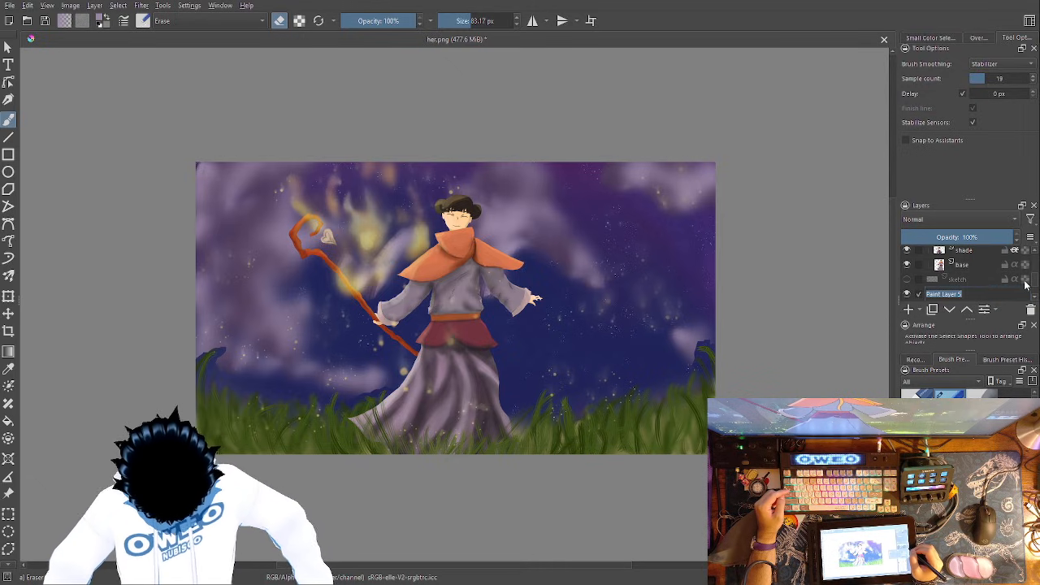
{"action": "left_click", "coordinate": [1031, 310]}
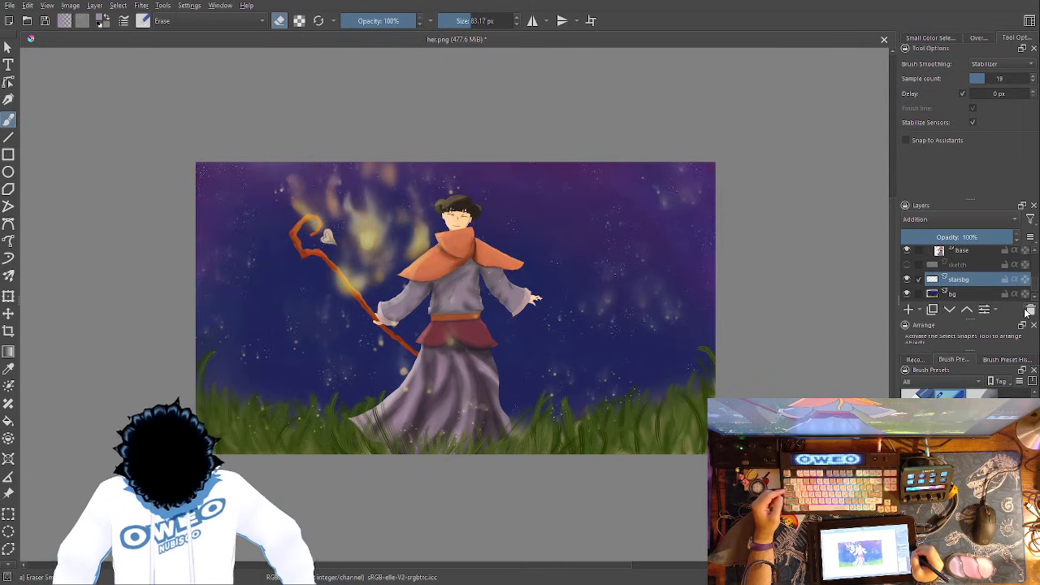
{"action": "key", "text": "ctrl+z"}
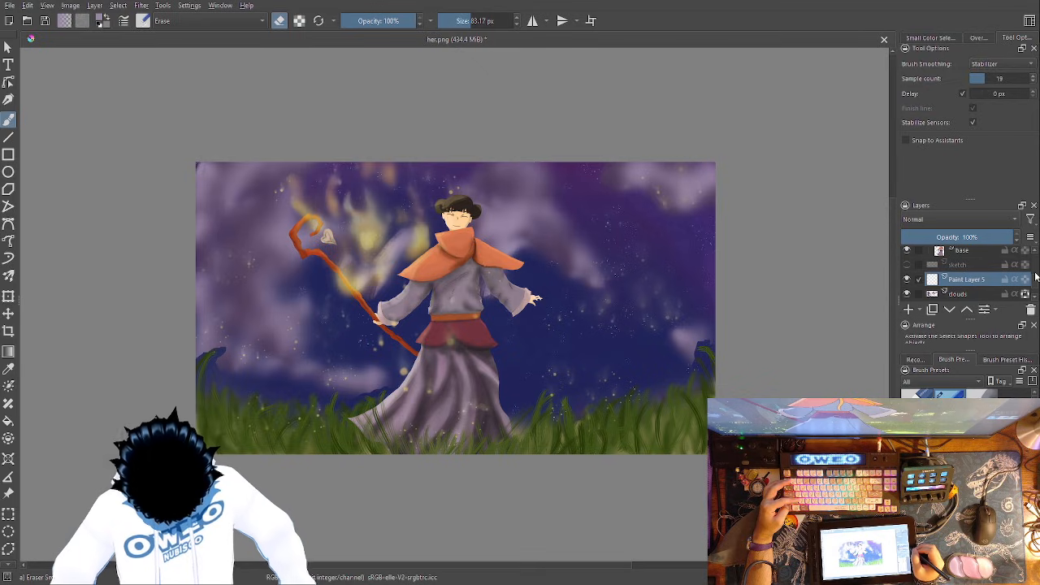
- Add a new paint layer directly above the front grass layer and name it cloud2
{"action": "scroll", "coordinate": [967, 276], "scroll_direction": "down", "scroll_amount": 5}
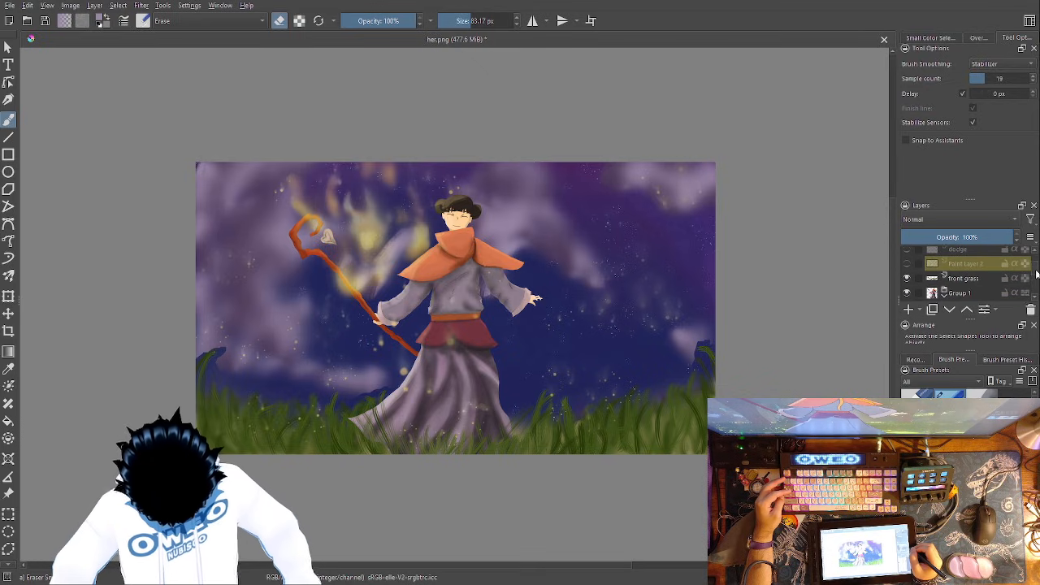
{"action": "left_click", "coordinate": [966, 274]}
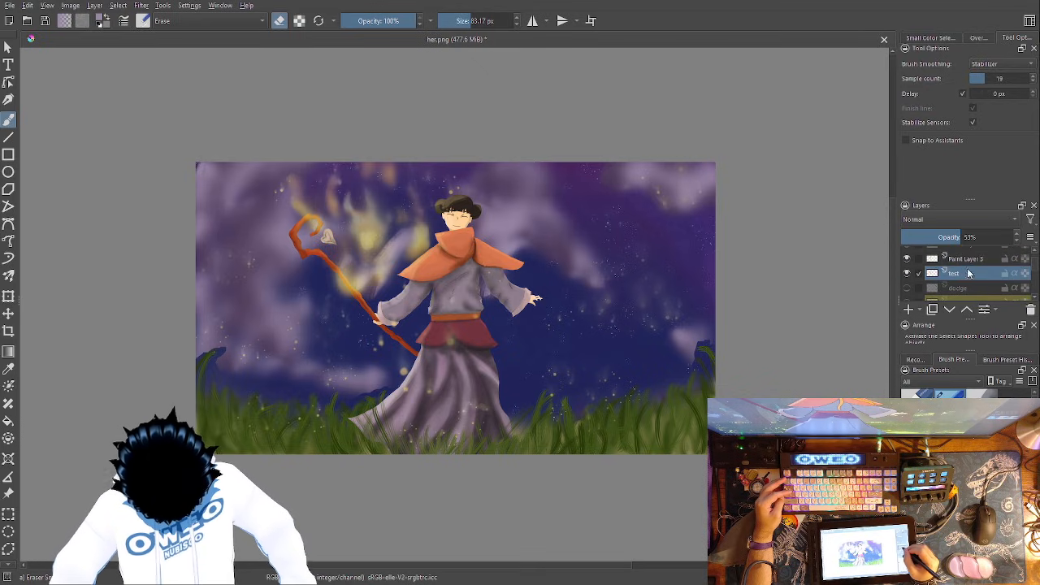
{"action": "scroll", "coordinate": [1033, 281], "scroll_direction": "down", "scroll_amount": 3}
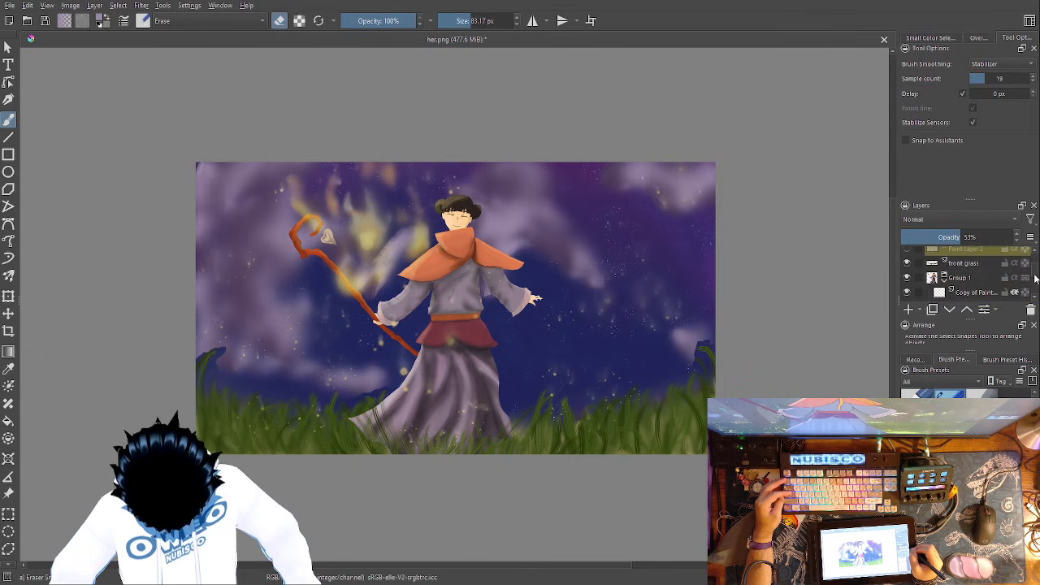
{"action": "left_click", "coordinate": [980, 266]}
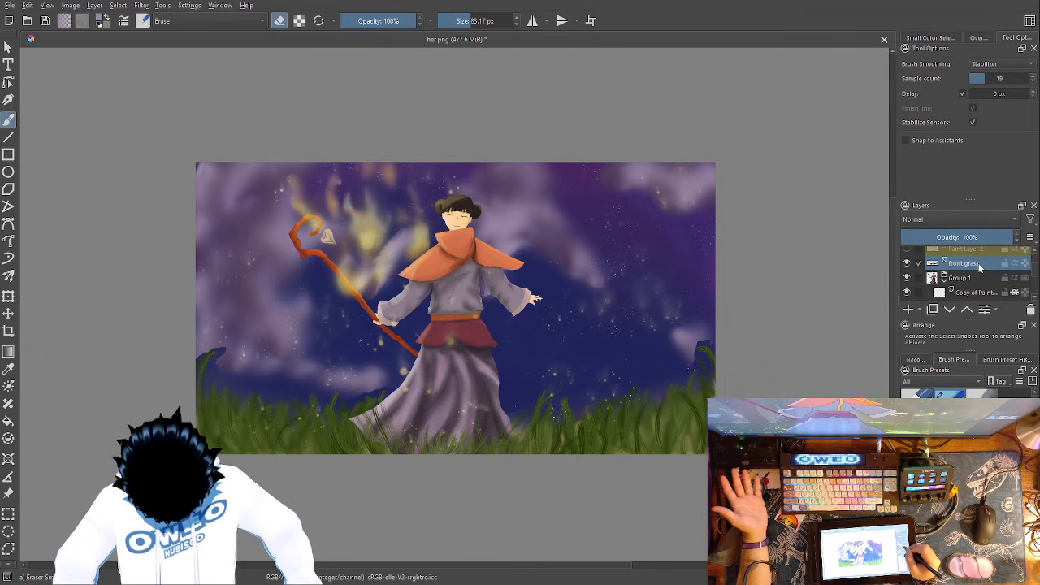
{"action": "left_click", "coordinate": [910, 310]}
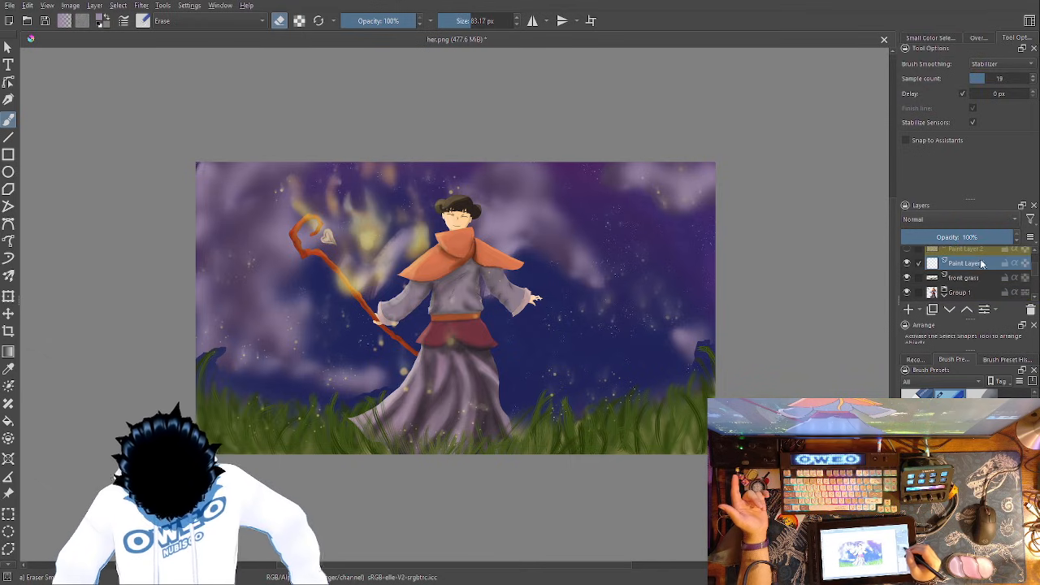
{"action": "double_click", "coordinate": [979, 264]}
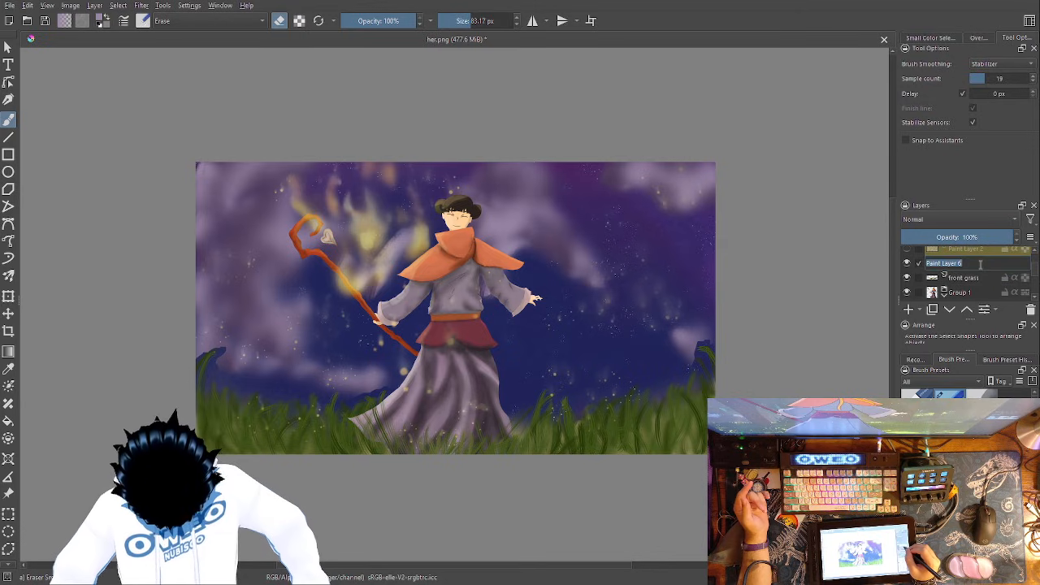
{"action": "type", "text": "clou"}
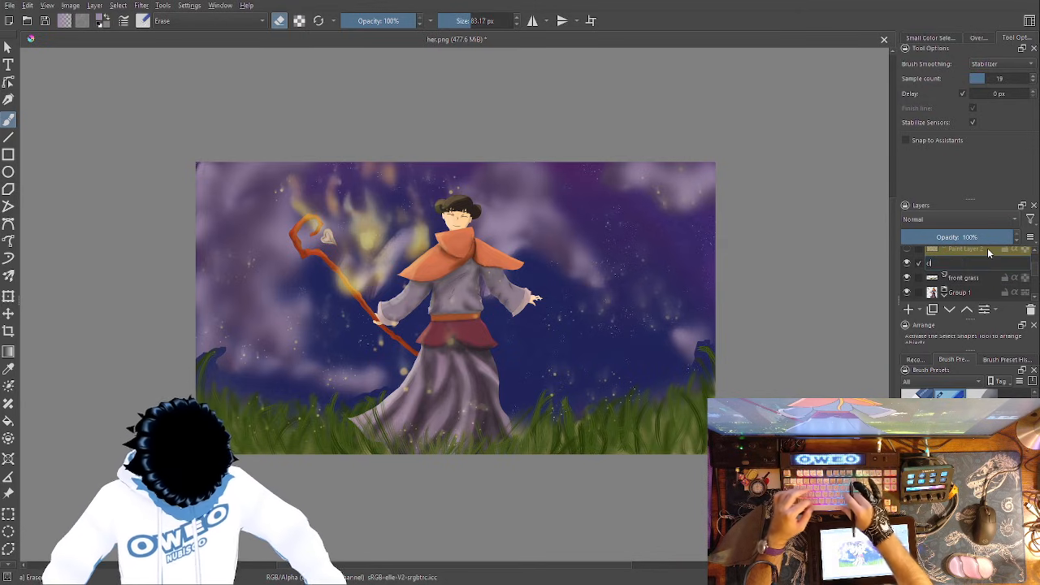
{"action": "type", "text": "d2"}
{"action": "key", "text": "Return"}
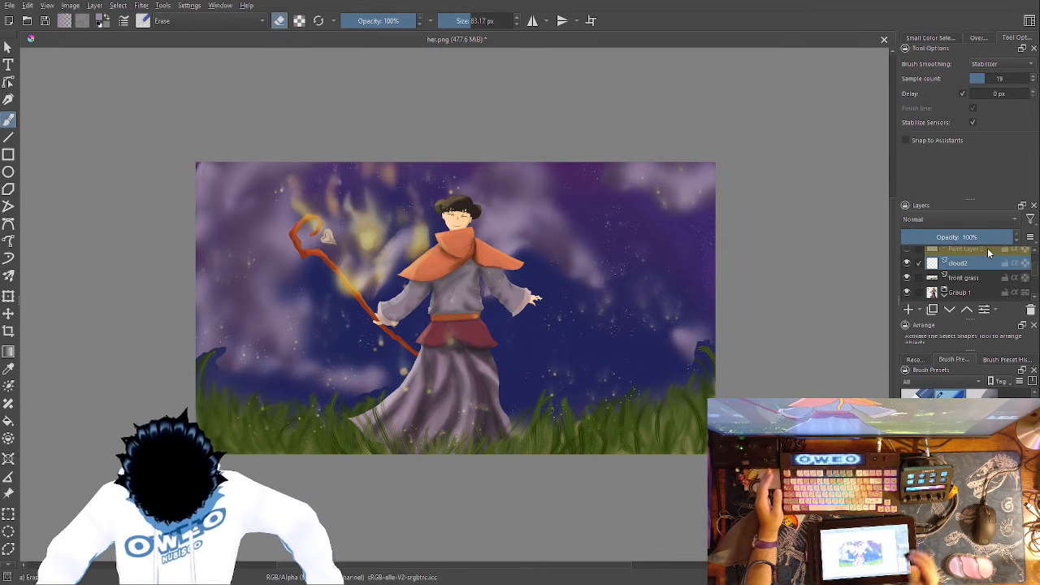
- Try a 1000 px RGBA 06 Rock cloud over the lower-left grass on cloud2, move that layer into Group 1, and undo both
{"action": "right_click", "coordinate": [492, 398]}
{"action": "left_click", "coordinate": [419, 424]}
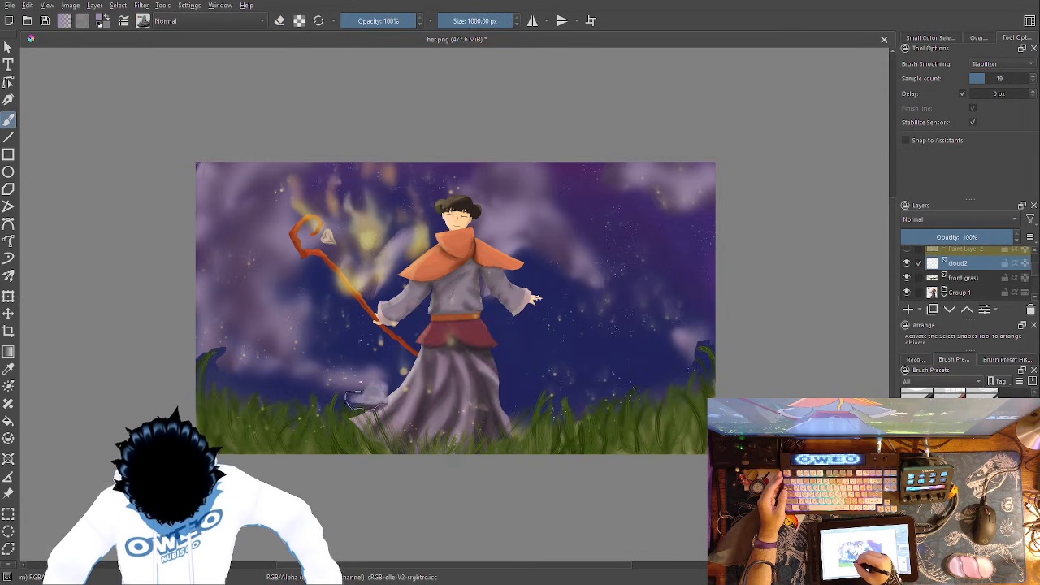
{"action": "mouse_move", "coordinate": [333, 403]}
{"action": "left_mouse_down"}
{"action": "mouse_move", "coordinate": [223, 358]}
{"action": "mouse_move", "coordinate": [223, 346]}
{"action": "left_mouse_up"}
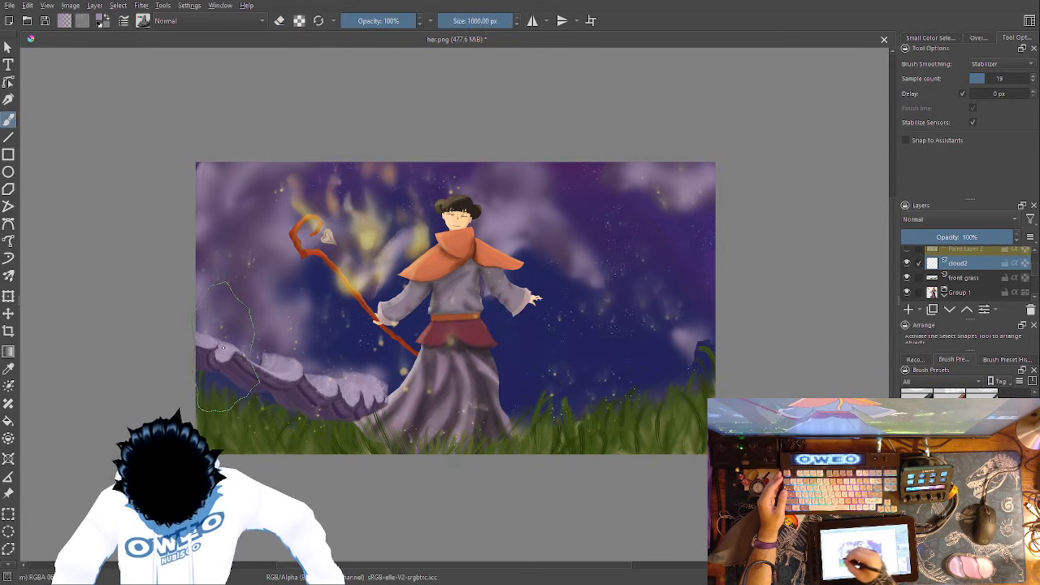
{"action": "left_click_drag", "start_coordinate": [963, 273], "coordinate": [975, 295]}
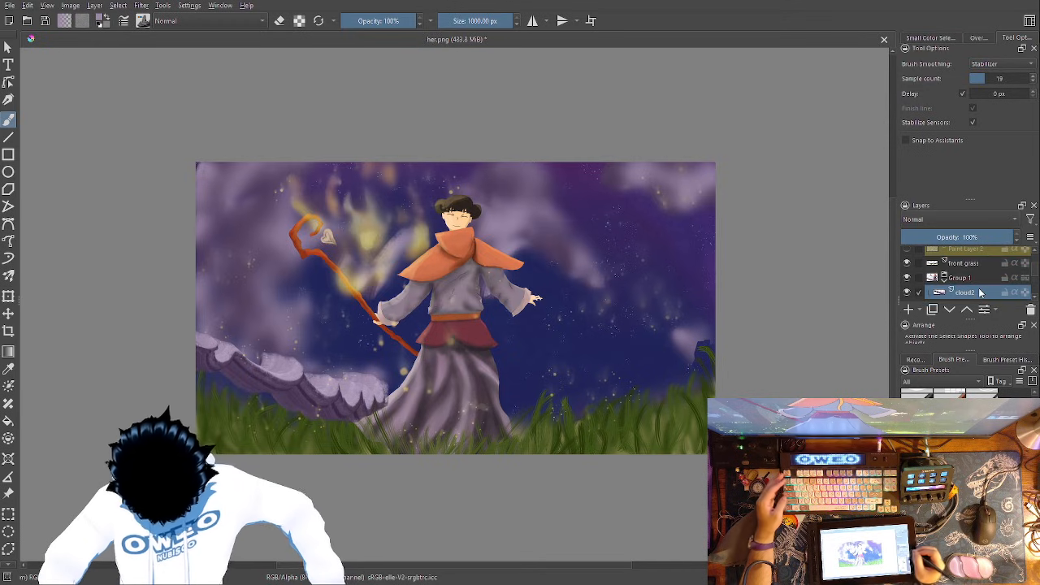
{"action": "key", "text": "ctrl+z"}
{"action": "key", "text": "ctrl+z"}
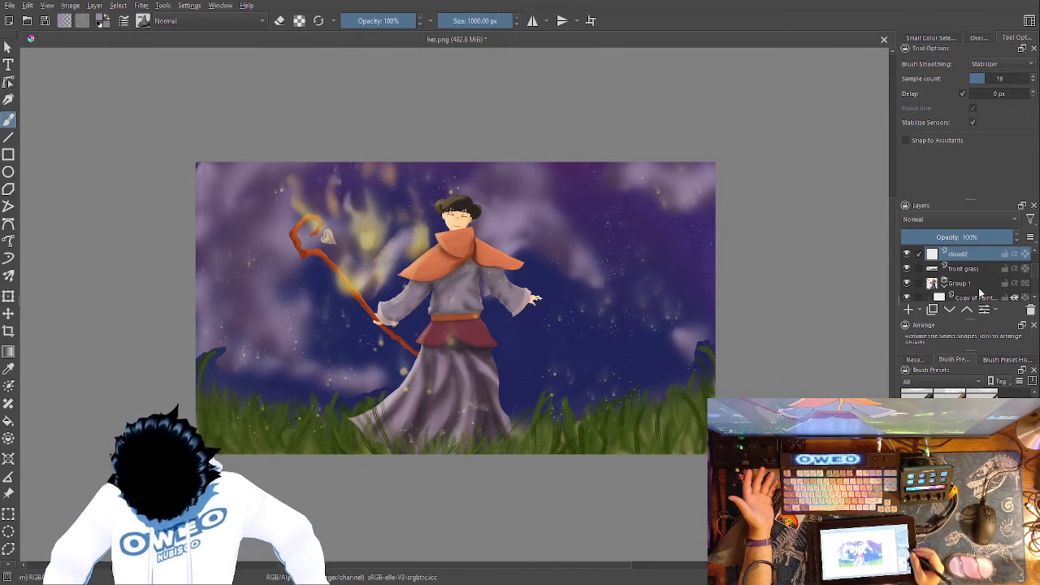
- Make the clouds layer directly above starsbg the active layer
{"action": "left_click_drag", "start_coordinate": [1035, 273], "coordinate": [1035, 290]}
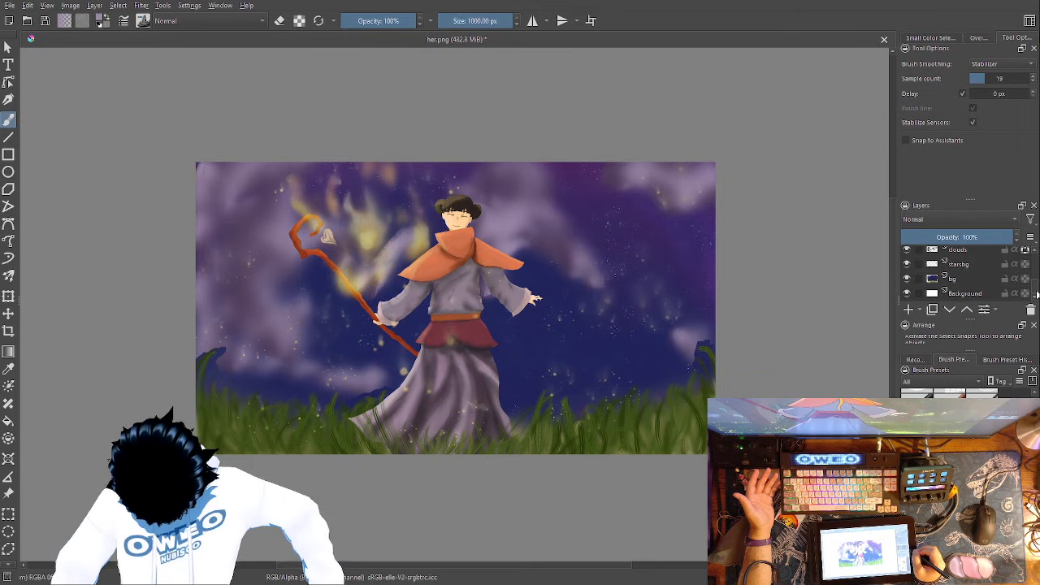
{"action": "left_click", "coordinate": [959, 278]}
{"action": "left_click_drag", "start_coordinate": [973, 250], "coordinate": [996, 268]}
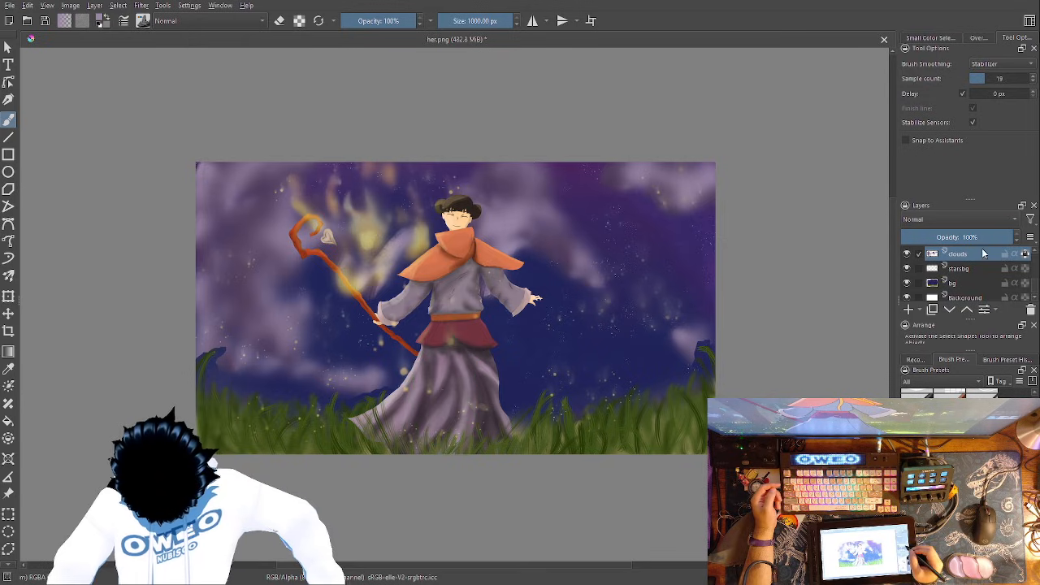
{"action": "left_click", "coordinate": [979, 299]}
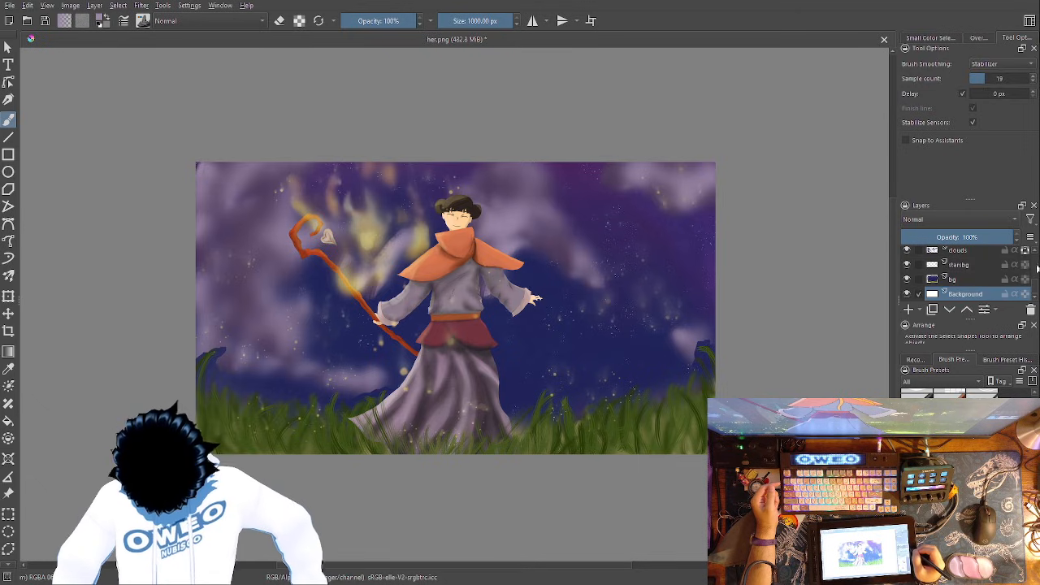
{"action": "left_click", "coordinate": [985, 251]}
{"action": "key", "text": "ctrl+Page_Down"}
{"action": "key", "text": "ctrl+Page_Down"}
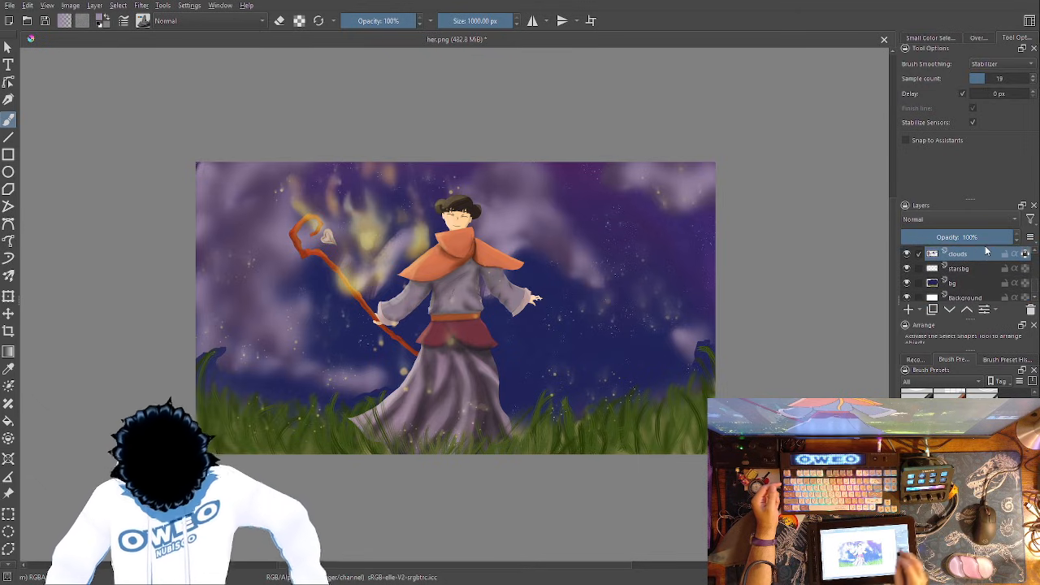
{"action": "key", "text": "ctrl+Page_Up"}
{"action": "key", "text": "ctrl+Page_Up"}
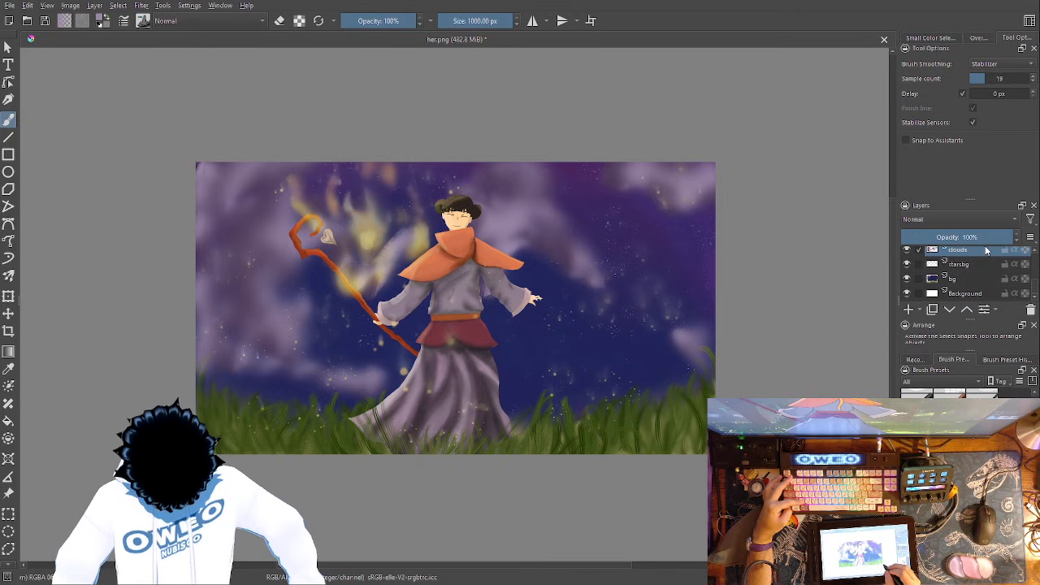
- Undo the recent edits on the clouds layer back to before the lower-left and lower-right clouds were painted
{"action": "key", "text": "ctrl+z"}
{"action": "key", "text": "ctrl+z"}
{"action": "key", "text": "ctrl+z"}
{"action": "key", "text": "ctrl+z"}
{"action": "key", "text": "ctrl+z"}
{"action": "key", "text": "ctrl+z"}
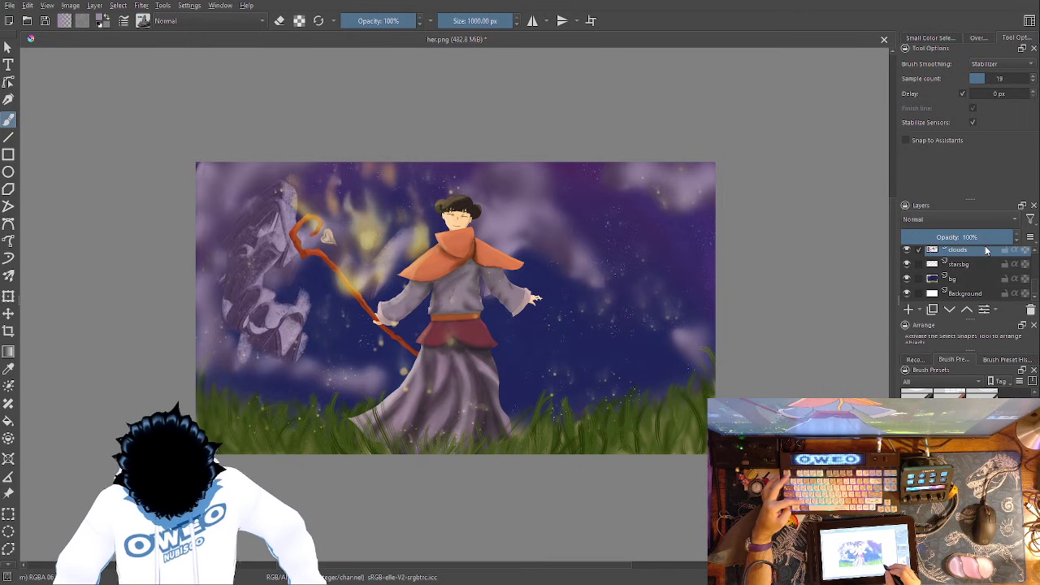
{"action": "key", "text": "ctrl+z"}
{"action": "key", "text": "ctrl+z"}
{"action": "key", "text": "ctrl+z"}
{"action": "key", "text": "ctrl+z"}
{"action": "key", "text": "ctrl+z"}
{"action": "key", "text": "ctrl+z"}
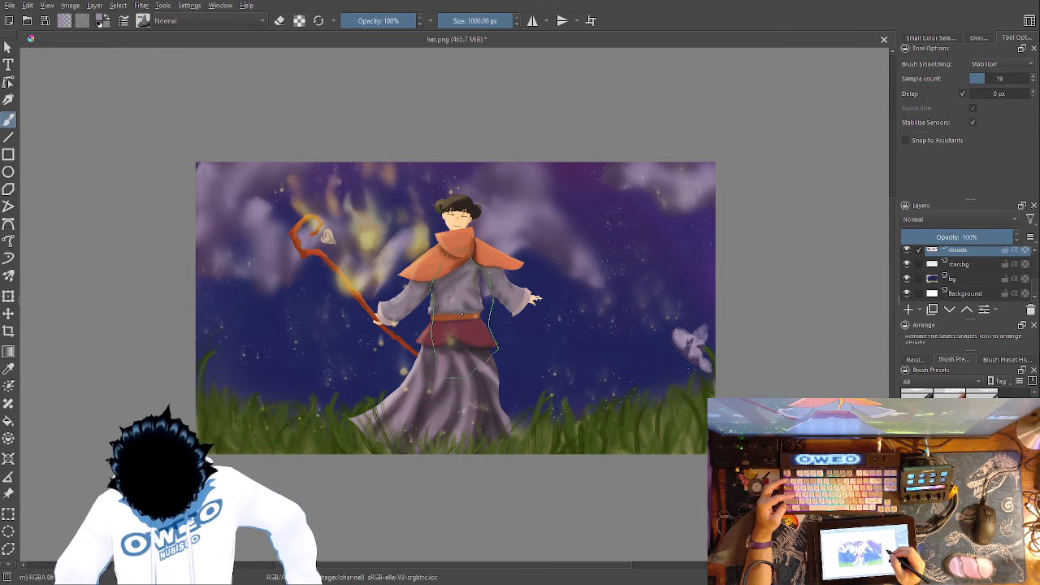
{"action": "key", "text": "ctrl+z"}
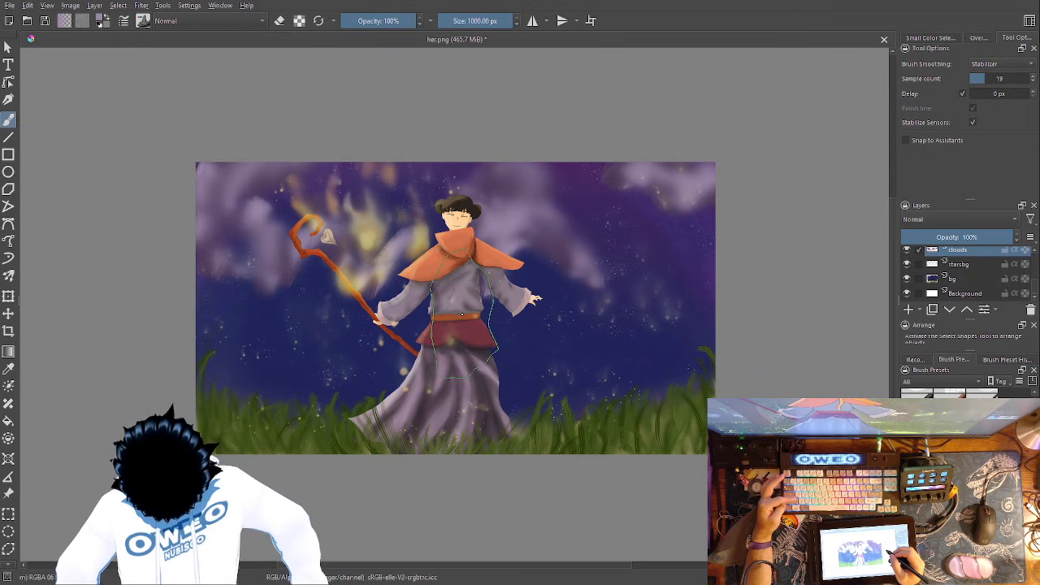
- Paint large rock-textured purple clouds across the sky behind the figure and soften them with the 352.42 px Blender Blur brush
{"action": "mouse_move", "coordinate": [705, 305]}
{"action": "left_mouse_down"}
{"action": "mouse_move", "coordinate": [704, 321]}
{"action": "mouse_move", "coordinate": [682, 310]}
{"action": "mouse_move", "coordinate": [693, 271]}
{"action": "mouse_move", "coordinate": [682, 261]}
{"action": "mouse_move", "coordinate": [561, 203]}
{"action": "mouse_move", "coordinate": [593, 268]}
{"action": "mouse_move", "coordinate": [533, 325]}
{"action": "mouse_move", "coordinate": [481, 347]}
{"action": "mouse_move", "coordinate": [415, 353]}
{"action": "mouse_move", "coordinate": [407, 325]}
{"action": "mouse_move", "coordinate": [416, 301]}
{"action": "mouse_move", "coordinate": [317, 268]}
{"action": "mouse_move", "coordinate": [244, 207]}
{"action": "mouse_move", "coordinate": [276, 309]}
{"action": "mouse_move", "coordinate": [218, 323]}
{"action": "mouse_move", "coordinate": [268, 296]}
{"action": "mouse_move", "coordinate": [377, 357]}
{"action": "mouse_move", "coordinate": [382, 390]}
{"action": "mouse_move", "coordinate": [390, 345]}
{"action": "mouse_move", "coordinate": [313, 305]}
{"action": "mouse_move", "coordinate": [304, 345]}
{"action": "mouse_move", "coordinate": [382, 301]}
{"action": "mouse_move", "coordinate": [266, 210]}
{"action": "mouse_move", "coordinate": [284, 321]}
{"action": "mouse_move", "coordinate": [443, 213]}
{"action": "mouse_move", "coordinate": [545, 262]}
{"action": "mouse_move", "coordinate": [569, 349]}
{"action": "mouse_move", "coordinate": [601, 369]}
{"action": "mouse_move", "coordinate": [621, 264]}
{"action": "mouse_move", "coordinate": [503, 203]}
{"action": "mouse_move", "coordinate": [382, 175]}
{"action": "mouse_move", "coordinate": [349, 183]}
{"action": "left_mouse_up"}
{"action": "right_click", "coordinate": [565, 251]}
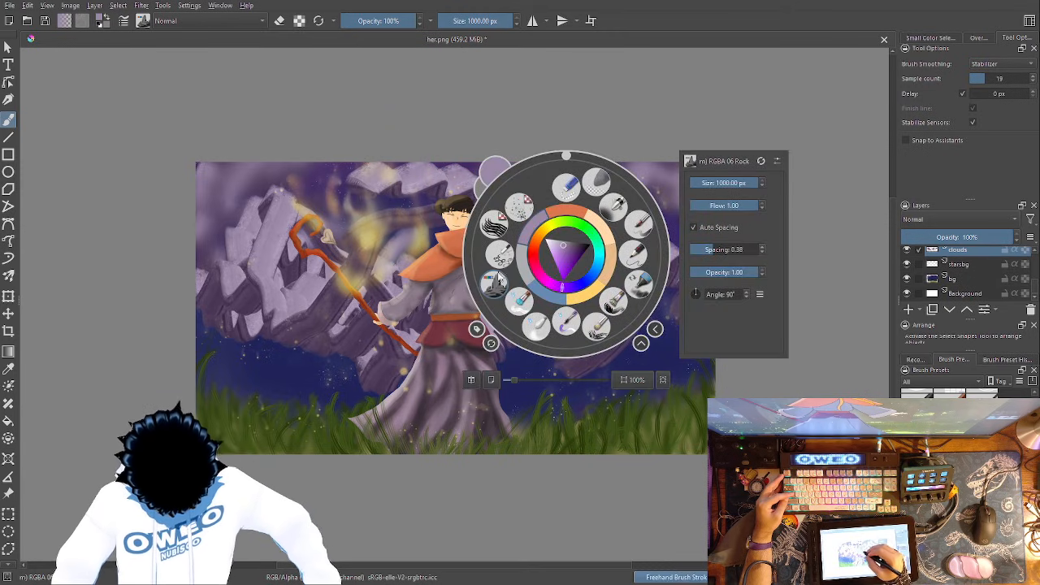
{"action": "left_click", "coordinate": [538, 323]}
{"action": "right_click", "coordinate": [583, 337]}
{"action": "left_click", "coordinate": [704, 228]}
{"action": "mouse_move", "coordinate": [676, 210]}
{"action": "left_mouse_down"}
{"action": "mouse_move", "coordinate": [692, 305]}
{"action": "mouse_move", "coordinate": [687, 252]}
{"action": "mouse_move", "coordinate": [663, 279]}
{"action": "mouse_move", "coordinate": [617, 267]}
{"action": "mouse_move", "coordinate": [618, 332]}
{"action": "mouse_move", "coordinate": [662, 237]}
{"action": "mouse_move", "coordinate": [589, 212]}
{"action": "mouse_move", "coordinate": [582, 190]}
{"action": "mouse_move", "coordinate": [564, 183]}
{"action": "mouse_move", "coordinate": [553, 219]}
{"action": "mouse_move", "coordinate": [518, 185]}
{"action": "mouse_move", "coordinate": [492, 206]}
{"action": "mouse_move", "coordinate": [394, 193]}
{"action": "mouse_move", "coordinate": [334, 300]}
{"action": "mouse_move", "coordinate": [239, 298]}
{"action": "mouse_move", "coordinate": [227, 292]}
{"action": "mouse_move", "coordinate": [214, 242]}
{"action": "mouse_move", "coordinate": [205, 283]}
{"action": "mouse_move", "coordinate": [248, 184]}
{"action": "mouse_move", "coordinate": [295, 262]}
{"action": "mouse_move", "coordinate": [261, 319]}
{"action": "mouse_move", "coordinate": [233, 305]}
{"action": "mouse_move", "coordinate": [337, 324]}
{"action": "mouse_move", "coordinate": [355, 341]}
{"action": "mouse_move", "coordinate": [364, 330]}
{"action": "mouse_move", "coordinate": [385, 365]}
{"action": "mouse_move", "coordinate": [417, 337]}
{"action": "mouse_move", "coordinate": [388, 324]}
{"action": "mouse_move", "coordinate": [390, 233]}
{"action": "mouse_move", "coordinate": [508, 328]}
{"action": "mouse_move", "coordinate": [611, 348]}
{"action": "mouse_move", "coordinate": [653, 279]}
{"action": "mouse_move", "coordinate": [588, 312]}
{"action": "mouse_move", "coordinate": [556, 245]}
{"action": "mouse_move", "coordinate": [681, 266]}
{"action": "mouse_move", "coordinate": [656, 203]}
{"action": "mouse_move", "coordinate": [682, 242]}
{"action": "left_mouse_up"}
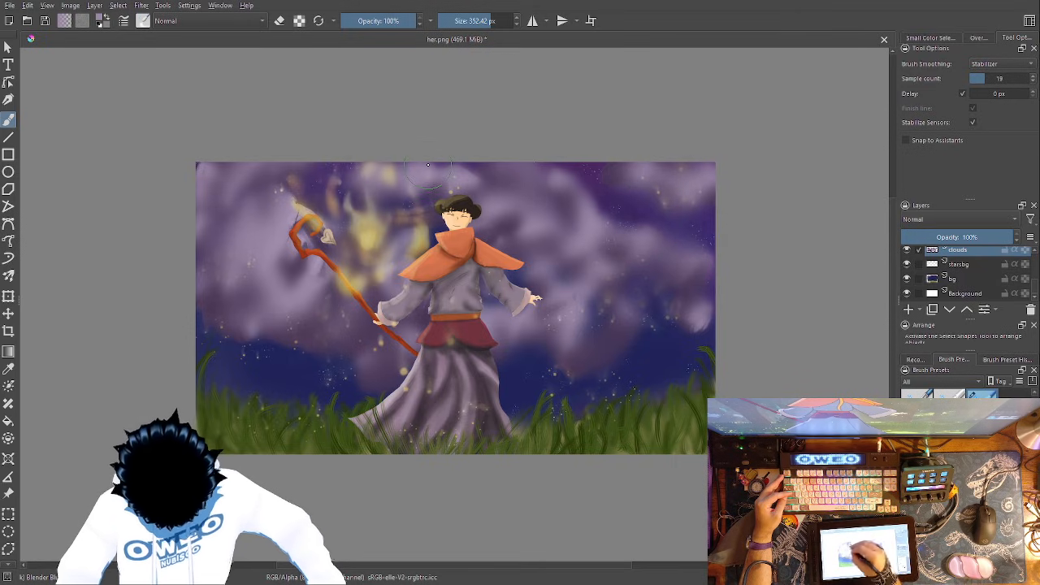
- Erase a patch of cloud beside the staff head with the 83.17 px Eraser Small brush and blend its edges with the 352.42 px Blender Blur
{"action": "right_click", "coordinate": [673, 334]}
{"action": "left_click", "coordinate": [651, 277]}
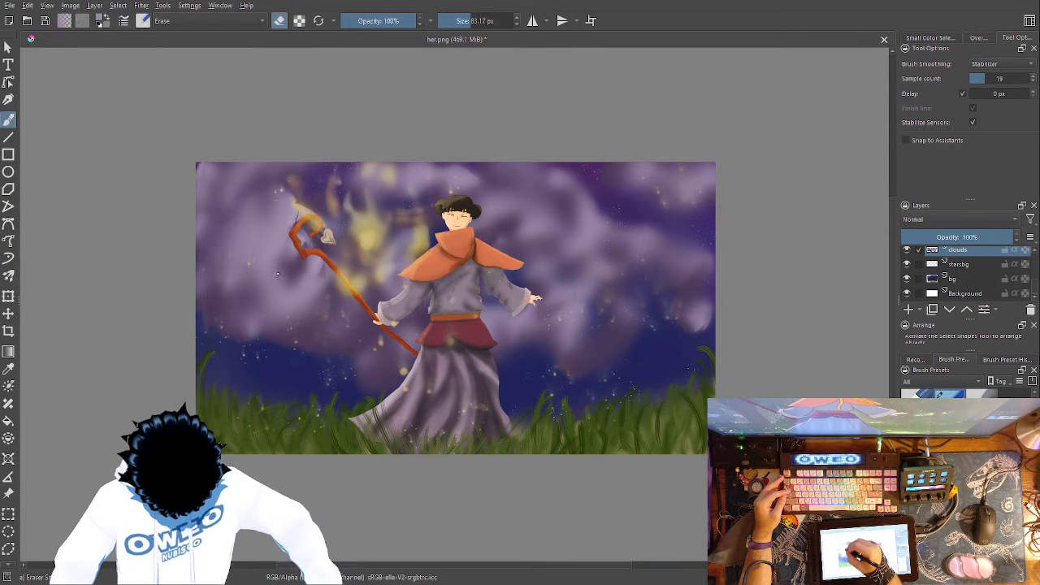
{"action": "mouse_move", "coordinate": [271, 265]}
{"action": "left_mouse_down"}
{"action": "mouse_move", "coordinate": [244, 264]}
{"action": "mouse_move", "coordinate": [268, 269]}
{"action": "mouse_move", "coordinate": [269, 237]}
{"action": "mouse_move", "coordinate": [252, 278]}
{"action": "mouse_move", "coordinate": [239, 254]}
{"action": "mouse_move", "coordinate": [227, 257]}
{"action": "mouse_move", "coordinate": [242, 274]}
{"action": "mouse_move", "coordinate": [262, 265]}
{"action": "mouse_move", "coordinate": [301, 272]}
{"action": "mouse_move", "coordinate": [291, 234]}
{"action": "mouse_move", "coordinate": [253, 280]}
{"action": "mouse_move", "coordinate": [268, 219]}
{"action": "left_mouse_up"}
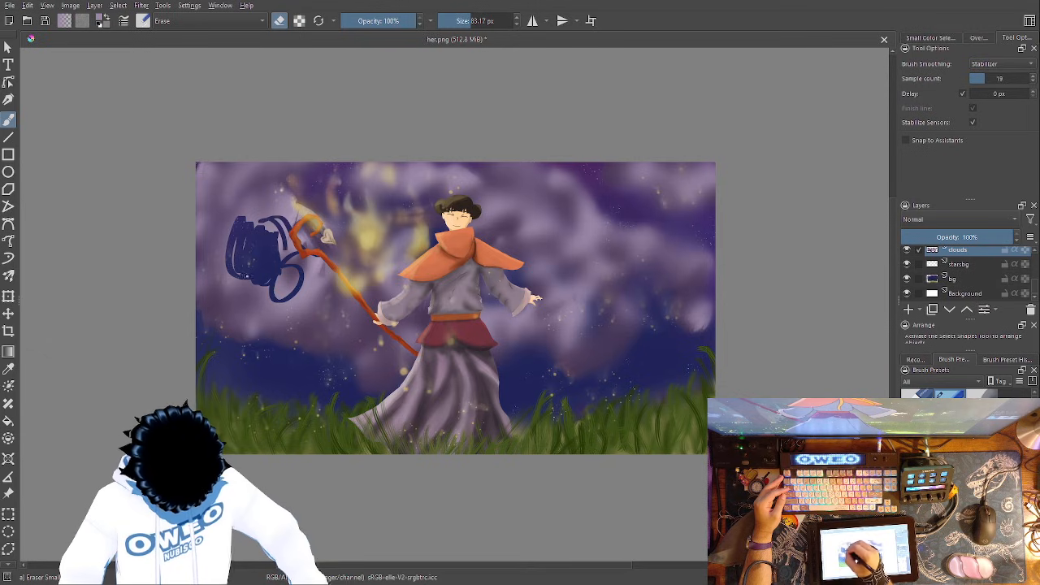
{"action": "right_click", "coordinate": [337, 303]}
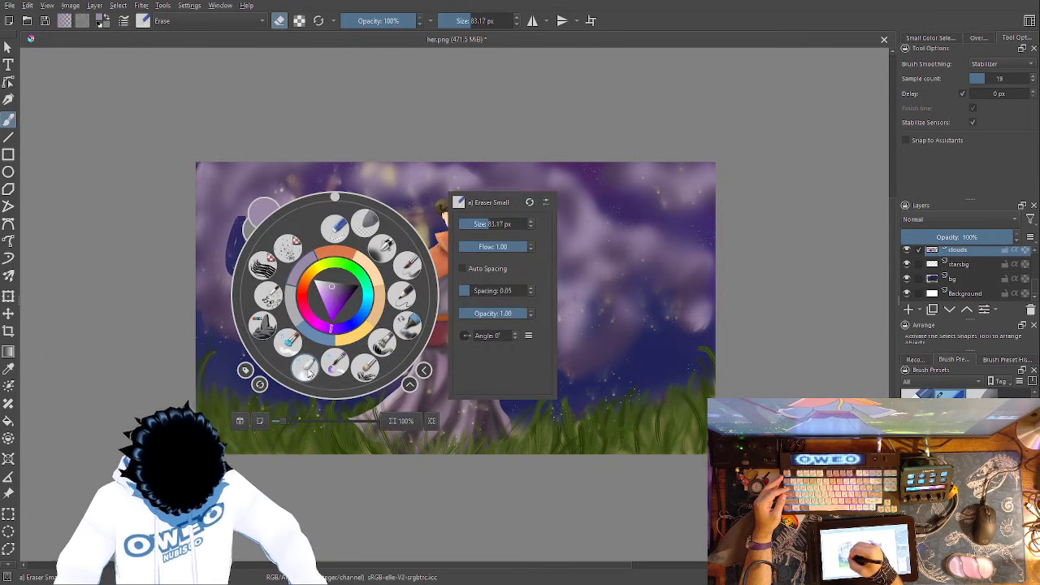
{"action": "left_click", "coordinate": [300, 345]}
{"action": "left_click_drag", "start_coordinate": [248, 260], "coordinate": [264, 254]}
{"action": "mouse_move", "coordinate": [262, 232]}
{"action": "left_mouse_down"}
{"action": "mouse_move", "coordinate": [276, 239]}
{"action": "mouse_move", "coordinate": [237, 234]}
{"action": "mouse_move", "coordinate": [230, 249]}
{"action": "mouse_move", "coordinate": [265, 266]}
{"action": "mouse_move", "coordinate": [271, 289]}
{"action": "mouse_move", "coordinate": [287, 254]}
{"action": "mouse_move", "coordinate": [249, 266]}
{"action": "mouse_move", "coordinate": [259, 297]}
{"action": "mouse_move", "coordinate": [250, 248]}
{"action": "mouse_move", "coordinate": [223, 239]}
{"action": "mouse_move", "coordinate": [295, 303]}
{"action": "left_mouse_up"}
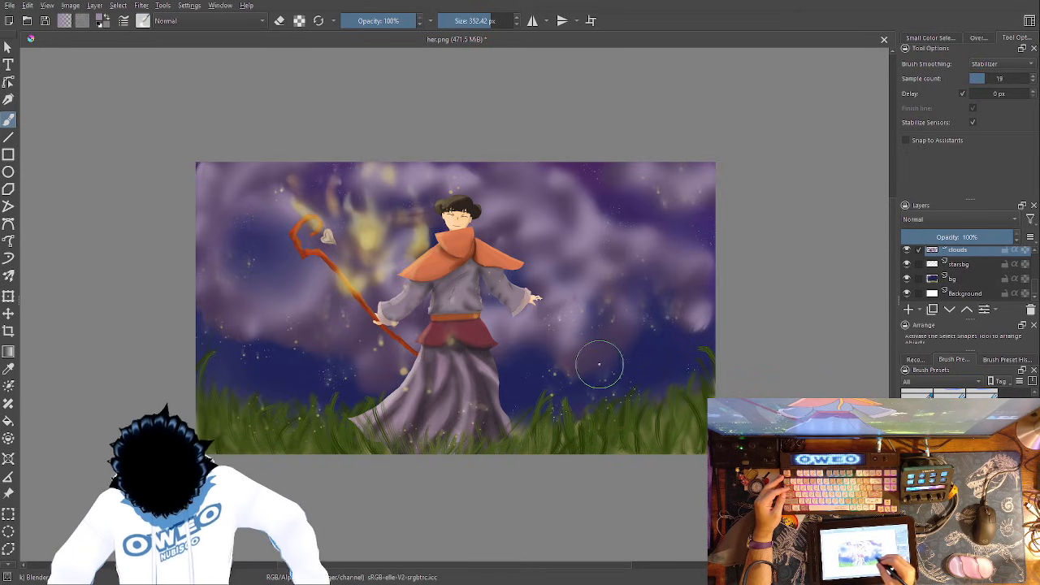
- Scribble gaps into the clouds on both sides of the figure with the 83.17 px Eraser Small, and add 1000 px RGBA 06 Rock texture around them
{"action": "right_click", "coordinate": [644, 352]}
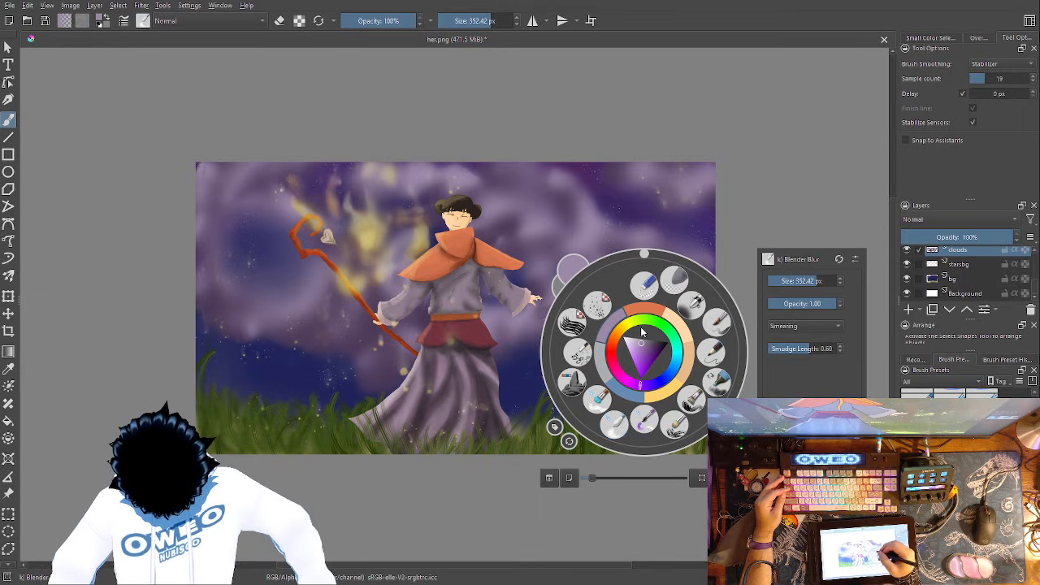
{"action": "left_click", "coordinate": [657, 275]}
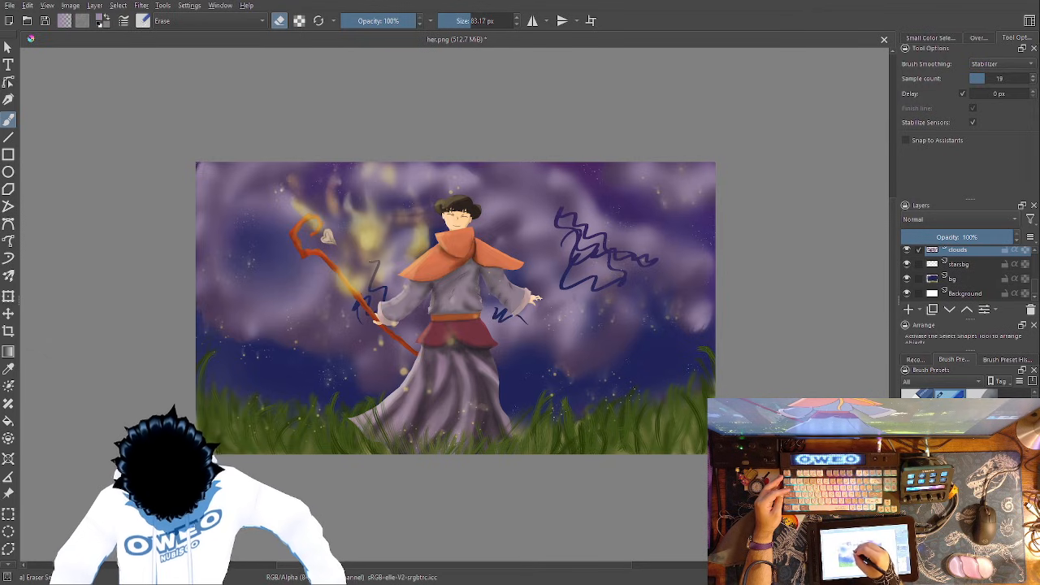
{"action": "right_click", "coordinate": [598, 288]}
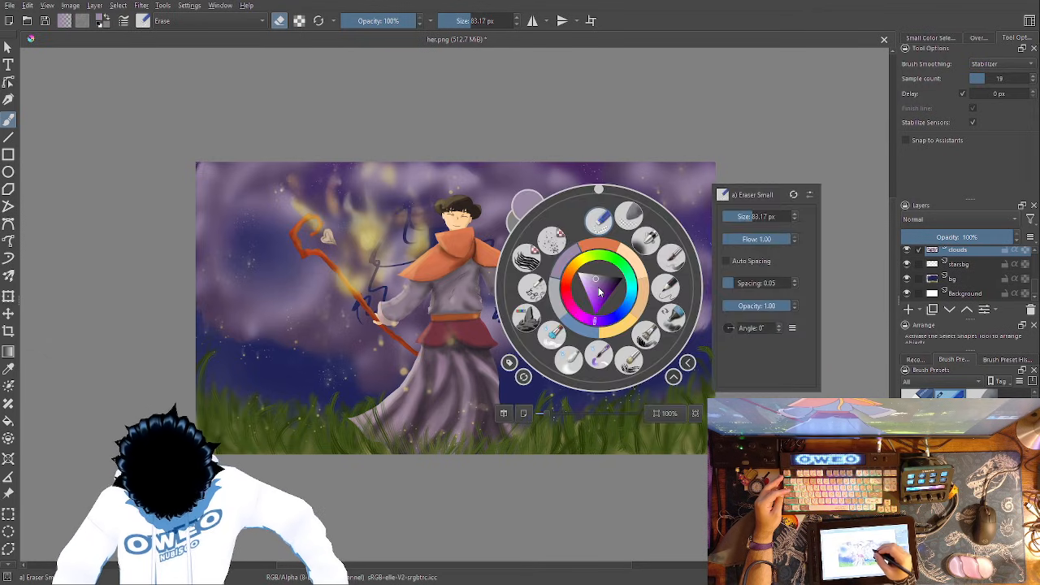
{"action": "left_click", "coordinate": [536, 322]}
{"action": "mouse_move", "coordinate": [331, 330]}
{"action": "left_mouse_down"}
{"action": "mouse_move", "coordinate": [347, 333]}
{"action": "mouse_move", "coordinate": [382, 290]}
{"action": "left_mouse_up"}
{"action": "mouse_move", "coordinate": [295, 275]}
{"action": "left_mouse_down"}
{"action": "mouse_move", "coordinate": [248, 251]}
{"action": "mouse_move", "coordinate": [302, 253]}
{"action": "mouse_move", "coordinate": [278, 296]}
{"action": "mouse_move", "coordinate": [232, 256]}
{"action": "left_mouse_up"}
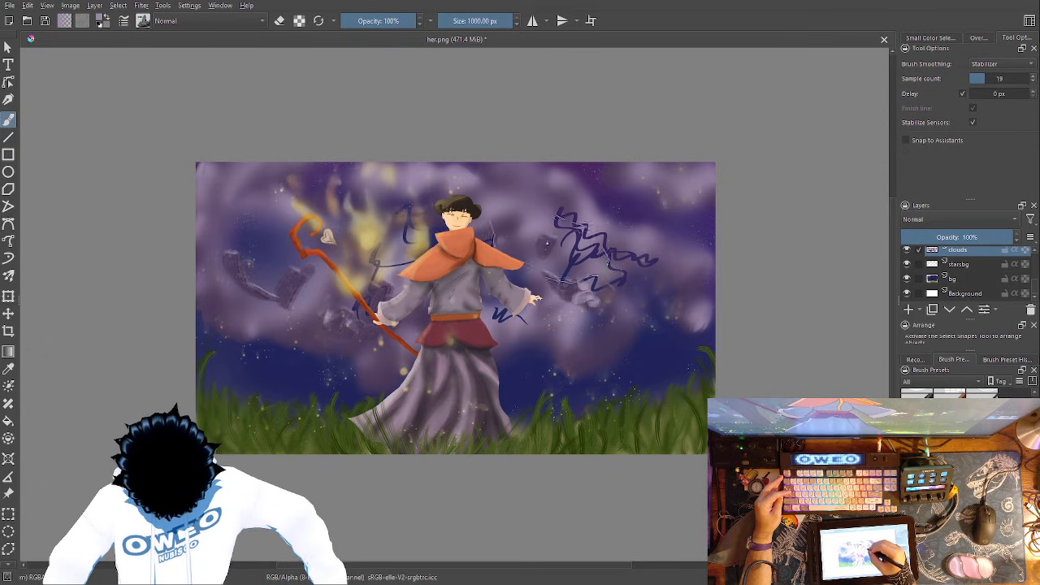
- Soften the erased scribbles and rock texture on both sides of the figure with the 352.42 px Blender Blur brush
{"action": "right_click", "coordinate": [579, 307]}
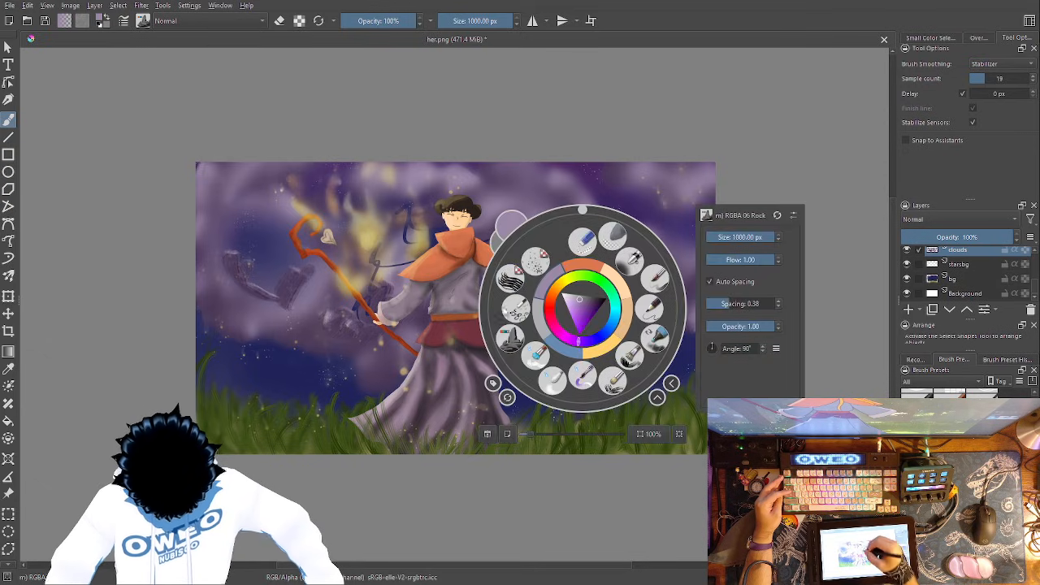
{"action": "left_click", "coordinate": [554, 378]}
{"action": "mouse_move", "coordinate": [584, 281]}
{"action": "left_mouse_down"}
{"action": "mouse_move", "coordinate": [582, 237]}
{"action": "mouse_move", "coordinate": [630, 284]}
{"action": "mouse_move", "coordinate": [594, 301]}
{"action": "mouse_move", "coordinate": [532, 237]}
{"action": "mouse_move", "coordinate": [502, 307]}
{"action": "left_mouse_up"}
{"action": "mouse_move", "coordinate": [470, 236]}
{"action": "left_mouse_down"}
{"action": "mouse_move", "coordinate": [402, 213]}
{"action": "mouse_move", "coordinate": [422, 210]}
{"action": "mouse_move", "coordinate": [418, 226]}
{"action": "mouse_move", "coordinate": [404, 218]}
{"action": "mouse_move", "coordinate": [395, 241]}
{"action": "mouse_move", "coordinate": [370, 231]}
{"action": "left_mouse_up"}
{"action": "mouse_move", "coordinate": [339, 322]}
{"action": "left_mouse_down"}
{"action": "mouse_move", "coordinate": [301, 282]}
{"action": "mouse_move", "coordinate": [244, 272]}
{"action": "mouse_move", "coordinate": [243, 208]}
{"action": "mouse_move", "coordinate": [239, 250]}
{"action": "mouse_move", "coordinate": [293, 296]}
{"action": "left_mouse_up"}
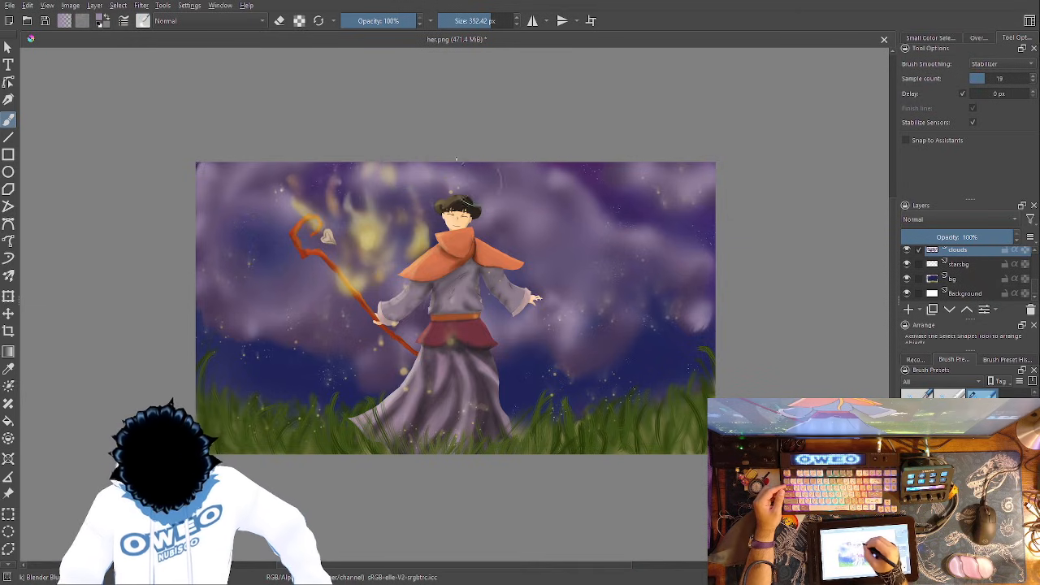
{"action": "left_click", "coordinate": [556, 279]}
- Enlarge the Eraser Small brush to 178.92 px and erase wavy streaks from the clouds beside the shoulders, sleeve, flames and staff head
{"action": "right_click", "coordinate": [658, 337]}
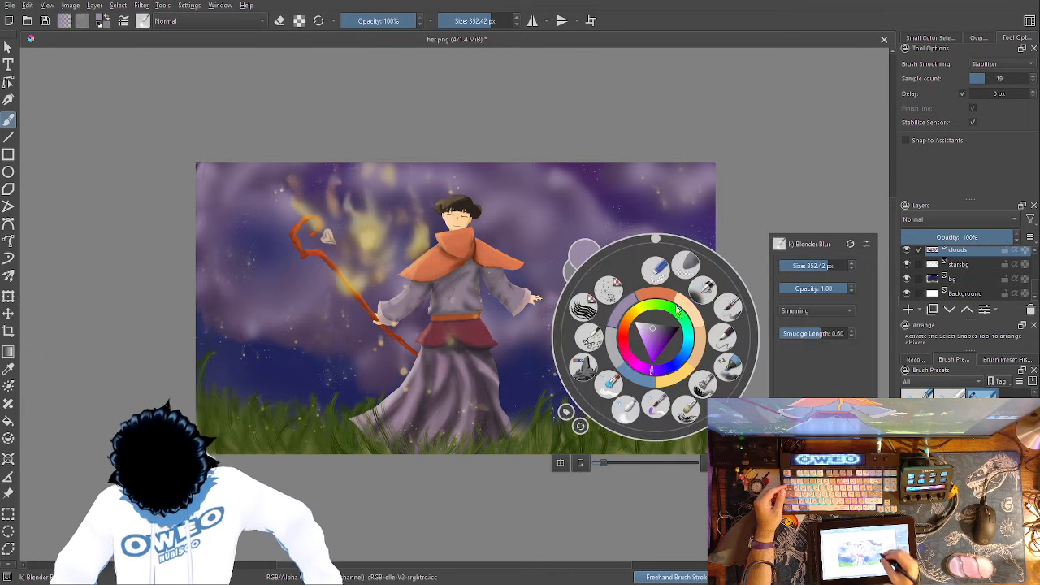
{"action": "left_click", "coordinate": [659, 273]}
{"action": "right_click", "coordinate": [660, 281]}
{"action": "left_click_drag", "start_coordinate": [805, 211], "coordinate": [819, 212]}
{"action": "mouse_move", "coordinate": [621, 307]}
{"action": "left_mouse_down"}
{"action": "mouse_move", "coordinate": [620, 273]}
{"action": "mouse_move", "coordinate": [594, 282]}
{"action": "mouse_move", "coordinate": [585, 252]}
{"action": "mouse_move", "coordinate": [554, 256]}
{"action": "mouse_move", "coordinate": [521, 223]}
{"action": "left_mouse_up"}
{"action": "left_click_drag", "start_coordinate": [623, 305], "coordinate": [511, 237]}
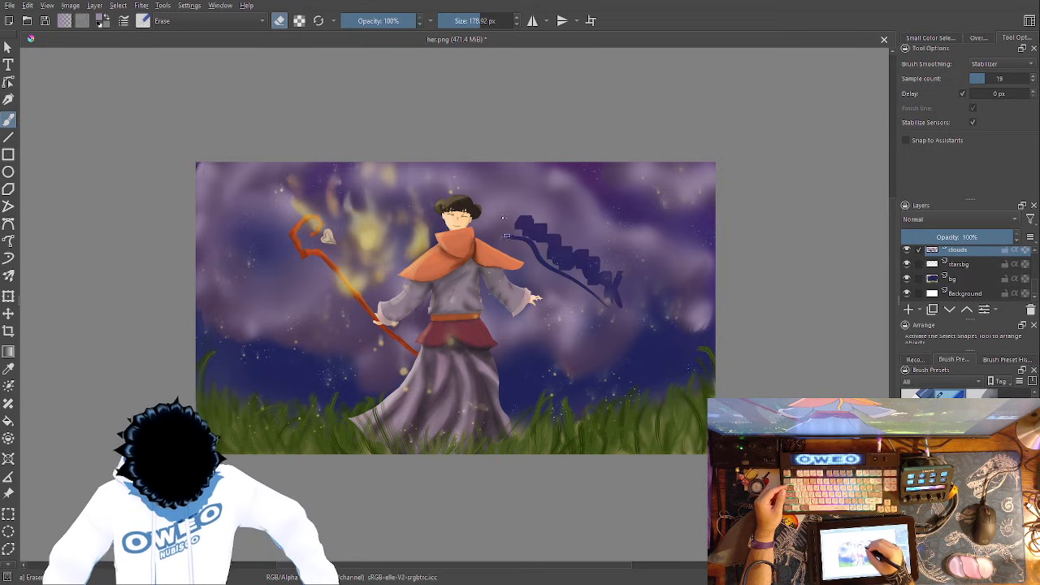
{"action": "left_click_drag", "start_coordinate": [417, 218], "coordinate": [365, 238]}
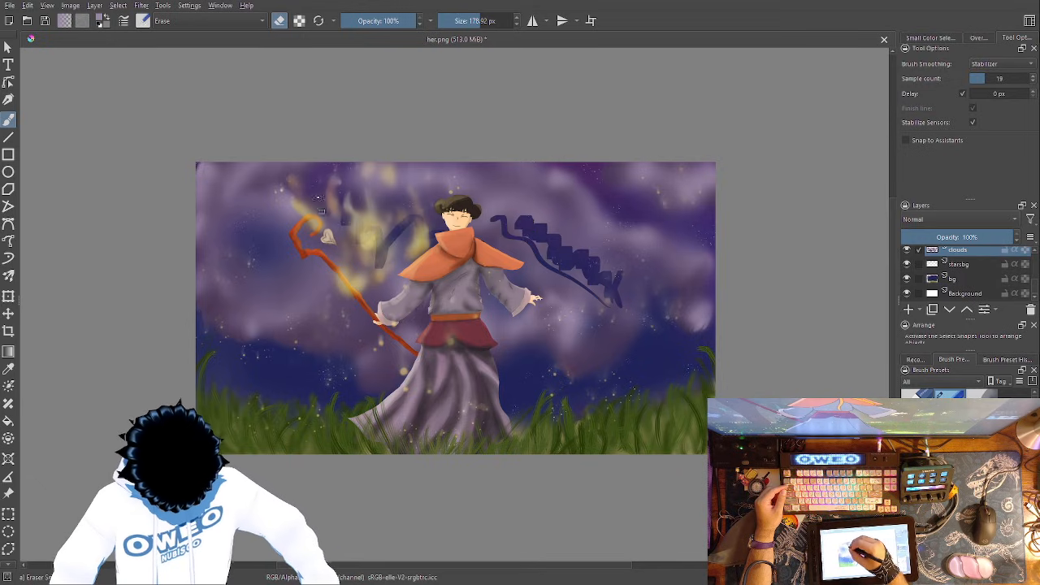
{"action": "mouse_move", "coordinate": [321, 213]}
{"action": "left_mouse_down"}
{"action": "mouse_move", "coordinate": [291, 213]}
{"action": "mouse_move", "coordinate": [265, 193]}
{"action": "left_mouse_up"}
{"action": "mouse_move", "coordinate": [584, 375]}
{"action": "left_mouse_down"}
{"action": "mouse_move", "coordinate": [536, 335]}
{"action": "mouse_move", "coordinate": [489, 320]}
{"action": "mouse_move", "coordinate": [485, 294]}
{"action": "left_mouse_up"}
- Blend the wavy erased streaks around the figure and staff head into the clouds with the 352.42 px Blender Blur brush
{"action": "right_click", "coordinate": [652, 328]}
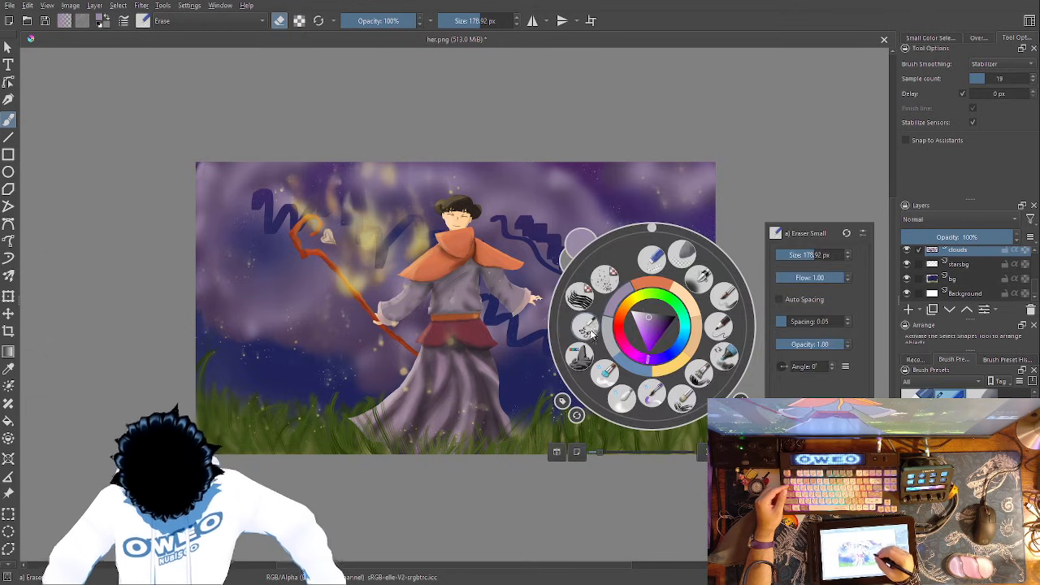
{"action": "left_click", "coordinate": [622, 394]}
{"action": "mouse_move", "coordinate": [637, 322]}
{"action": "left_mouse_down"}
{"action": "mouse_move", "coordinate": [612, 306]}
{"action": "mouse_move", "coordinate": [595, 258]}
{"action": "mouse_move", "coordinate": [563, 264]}
{"action": "mouse_move", "coordinate": [535, 232]}
{"action": "mouse_move", "coordinate": [490, 211]}
{"action": "mouse_move", "coordinate": [510, 201]}
{"action": "mouse_move", "coordinate": [637, 331]}
{"action": "mouse_move", "coordinate": [644, 252]}
{"action": "left_mouse_up"}
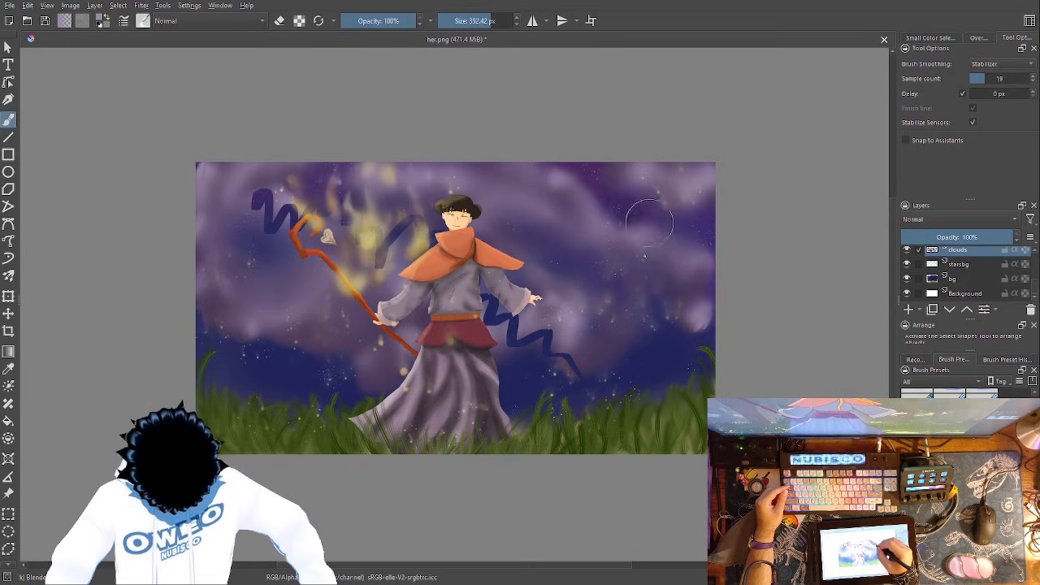
{"action": "mouse_move", "coordinate": [577, 382]}
{"action": "left_mouse_down"}
{"action": "mouse_move", "coordinate": [559, 348]}
{"action": "mouse_move", "coordinate": [505, 334]}
{"action": "mouse_move", "coordinate": [485, 293]}
{"action": "left_mouse_up"}
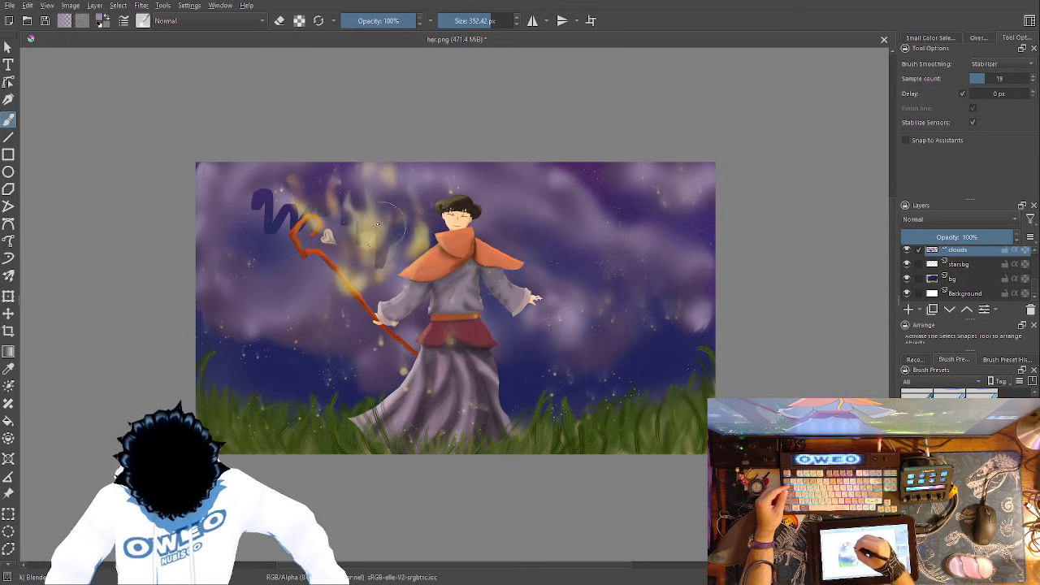
{"action": "mouse_move", "coordinate": [324, 205]}
{"action": "left_mouse_down"}
{"action": "mouse_move", "coordinate": [234, 184]}
{"action": "mouse_move", "coordinate": [282, 221]}
{"action": "left_mouse_up"}
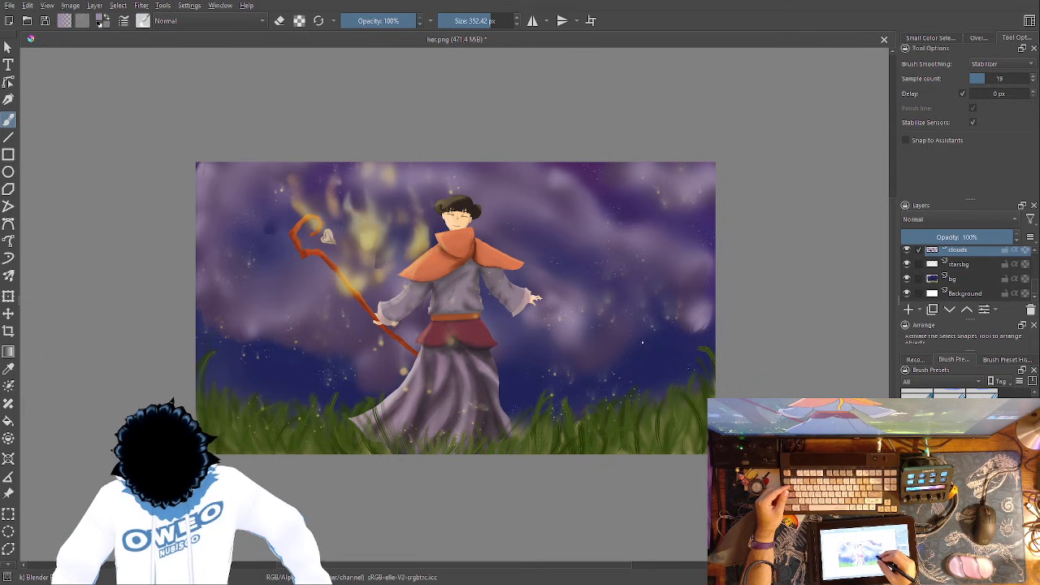
- Erase a broad zigzag band of cloud behind the staff with the 178.92 px Eraser Small and smooth it with Blender Blur
{"action": "right_click", "coordinate": [642, 342]}
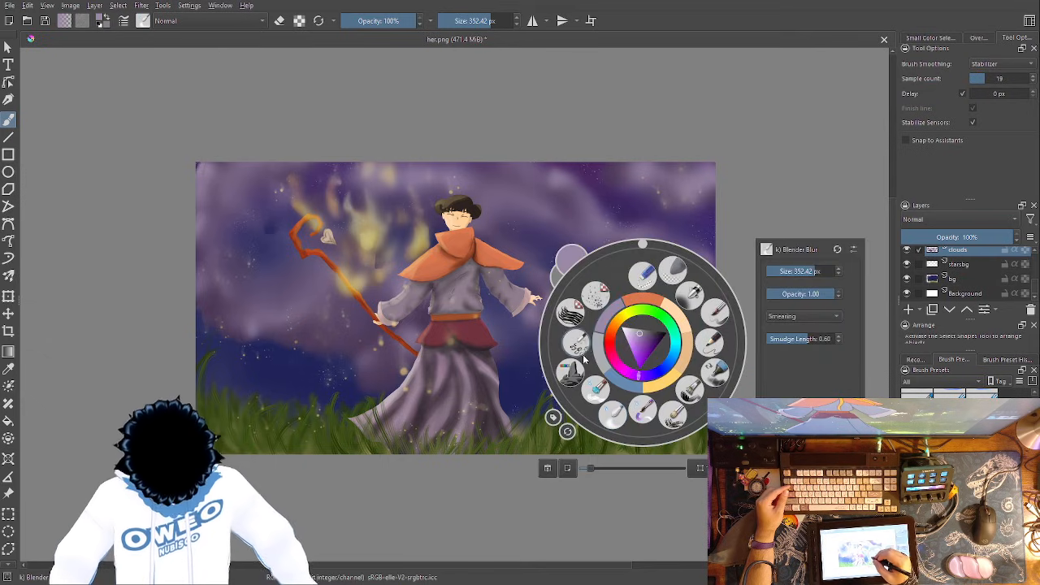
{"action": "left_click", "coordinate": [647, 272]}
{"action": "left_click_drag", "start_coordinate": [416, 321], "coordinate": [217, 227]}
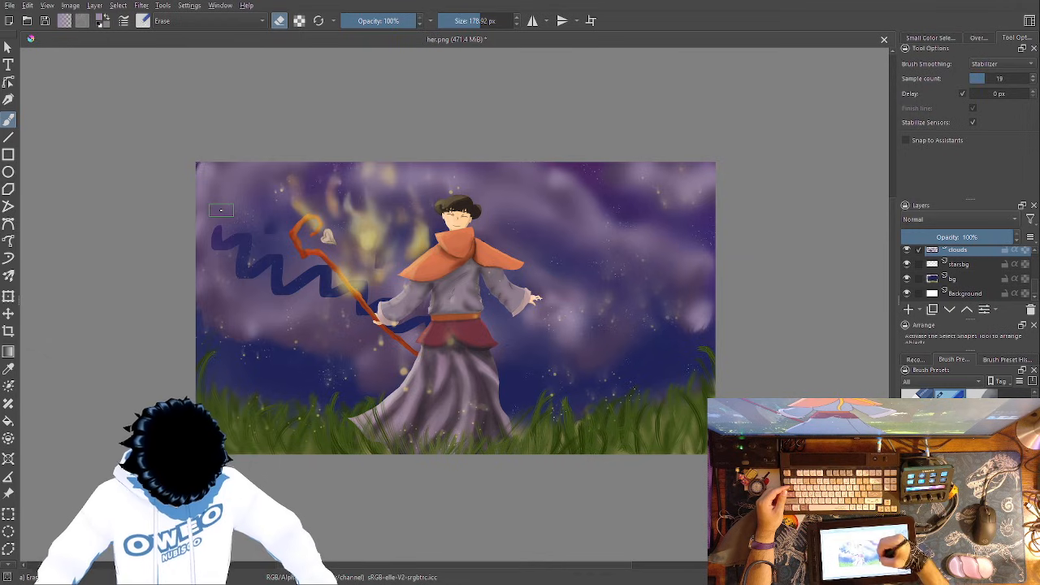
{"action": "mouse_move", "coordinate": [372, 323]}
{"action": "left_mouse_down"}
{"action": "mouse_move", "coordinate": [315, 277]}
{"action": "mouse_move", "coordinate": [252, 265]}
{"action": "mouse_move", "coordinate": [221, 202]}
{"action": "left_mouse_up"}
{"action": "right_click", "coordinate": [471, 258]}
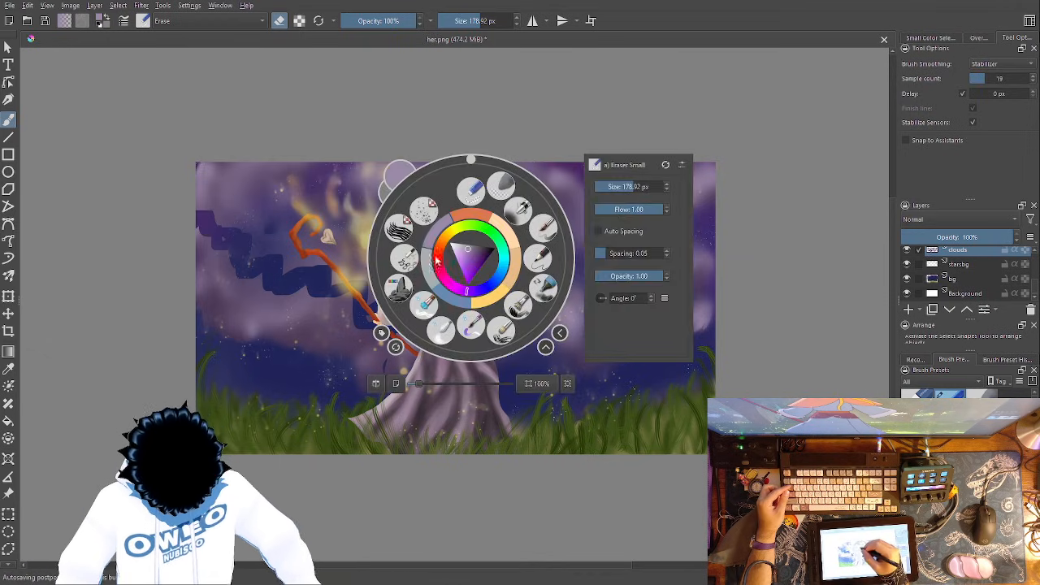
{"action": "left_click", "coordinate": [441, 331]}
{"action": "mouse_move", "coordinate": [416, 333]}
{"action": "left_mouse_down"}
{"action": "mouse_move", "coordinate": [360, 310]}
{"action": "mouse_move", "coordinate": [388, 336]}
{"action": "mouse_move", "coordinate": [361, 319]}
{"action": "mouse_move", "coordinate": [330, 270]}
{"action": "mouse_move", "coordinate": [265, 286]}
{"action": "mouse_move", "coordinate": [253, 238]}
{"action": "mouse_move", "coordinate": [219, 230]}
{"action": "mouse_move", "coordinate": [200, 182]}
{"action": "left_mouse_up"}
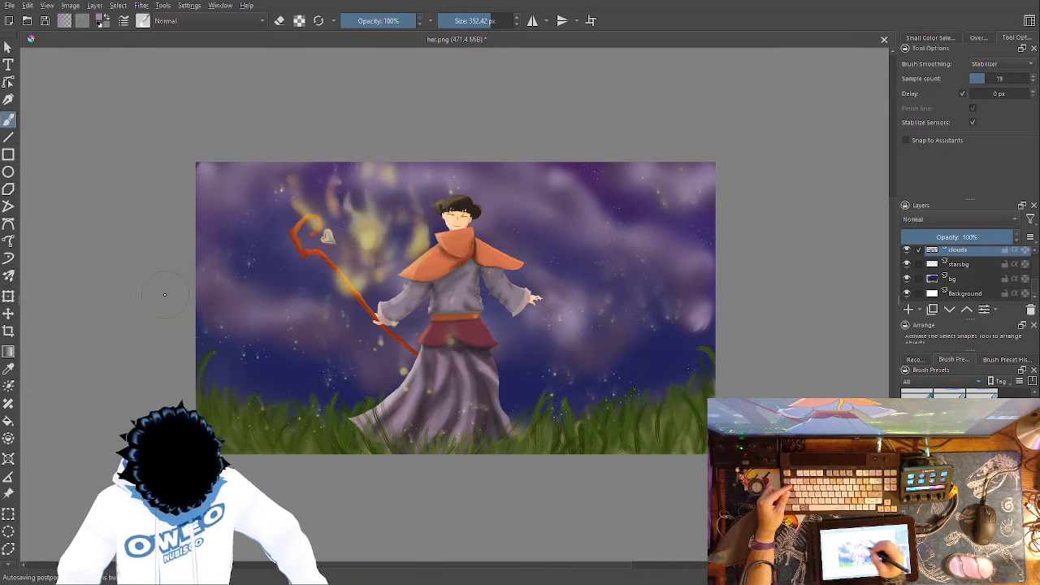
- Paint a small RGBA 06 Rock cloud above the grass at the painting's far right and soften it with Blender Blur
{"action": "right_click", "coordinate": [654, 345]}
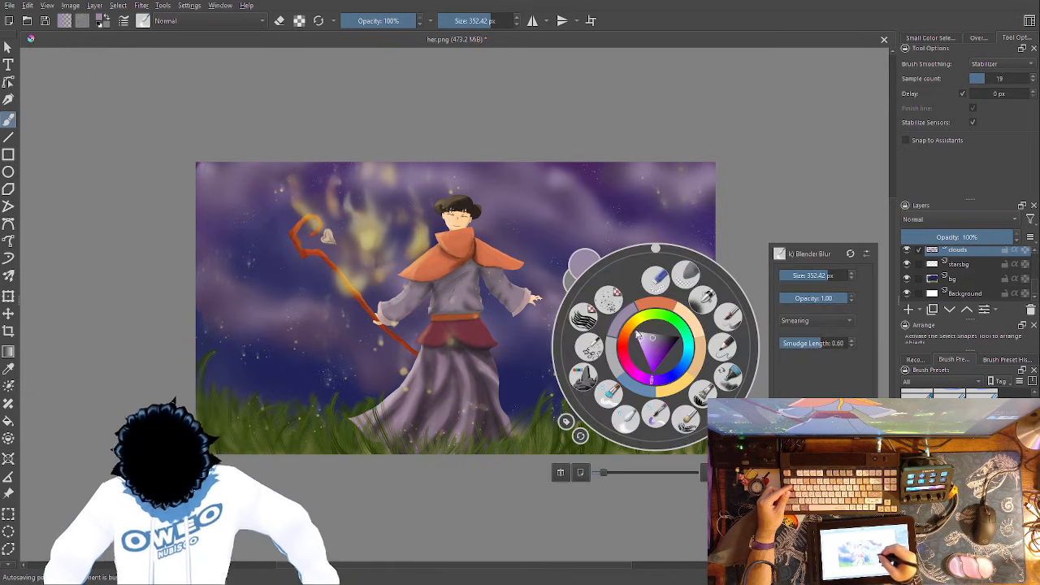
{"action": "left_click", "coordinate": [585, 378]}
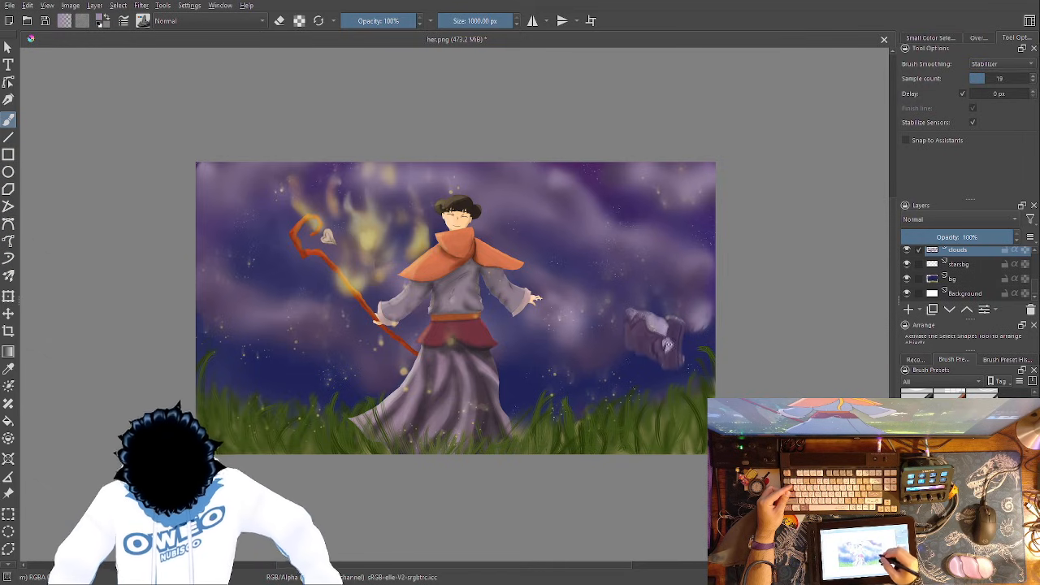
{"action": "right_click", "coordinate": [656, 341]}
{"action": "left_click", "coordinate": [598, 368]}
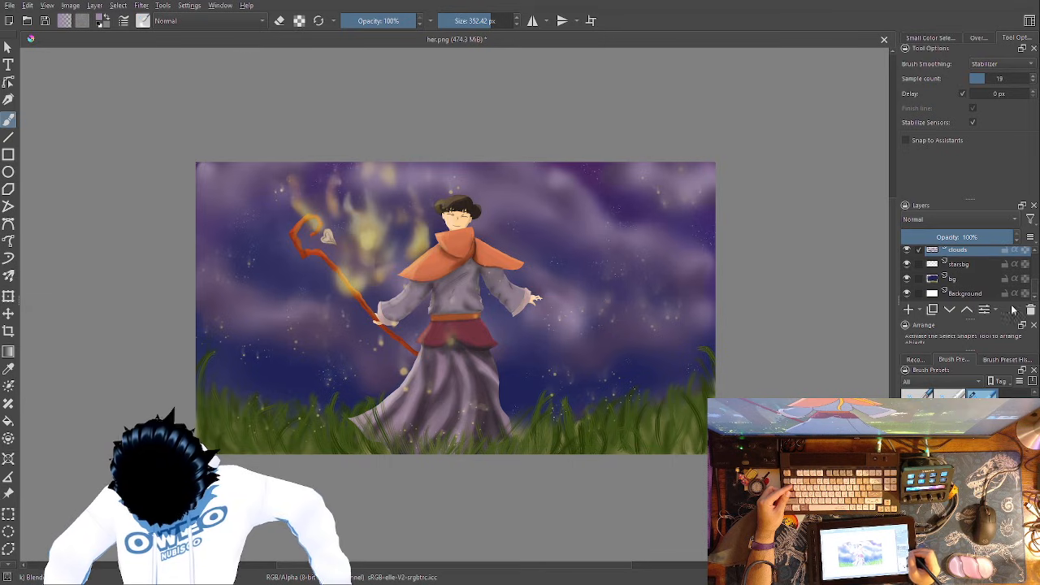
- Erase a zigzag gap in the clouds beside the figure's outstretched hand and blend its edges with Blender Blur
{"action": "right_click", "coordinate": [633, 378]}
{"action": "left_click", "coordinate": [636, 319]}
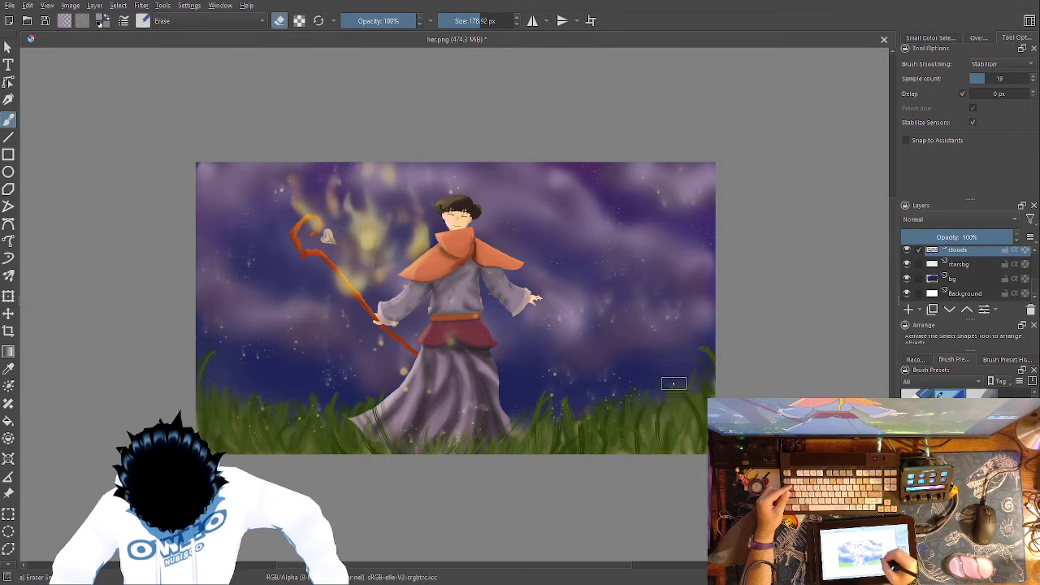
{"action": "mouse_move", "coordinate": [608, 357]}
{"action": "left_mouse_down"}
{"action": "mouse_move", "coordinate": [579, 291]}
{"action": "mouse_move", "coordinate": [540, 252]}
{"action": "left_mouse_up"}
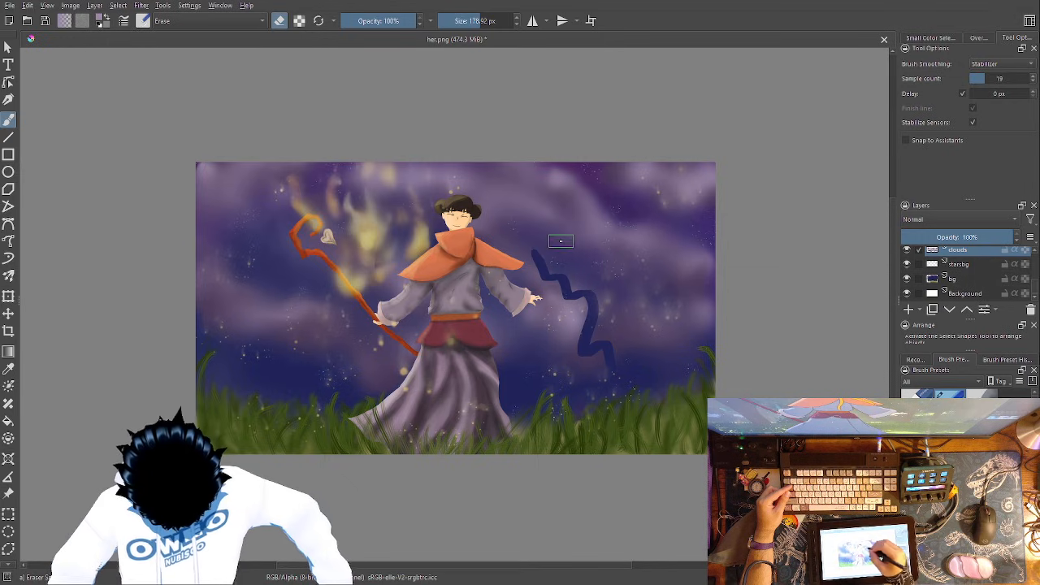
{"action": "right_click", "coordinate": [598, 313]}
{"action": "left_click", "coordinate": [569, 387]}
{"action": "mouse_move", "coordinate": [623, 353]}
{"action": "left_mouse_down"}
{"action": "mouse_move", "coordinate": [598, 344]}
{"action": "mouse_move", "coordinate": [588, 307]}
{"action": "mouse_move", "coordinate": [545, 276]}
{"action": "mouse_move", "coordinate": [524, 203]}
{"action": "left_mouse_up"}
{"action": "mouse_move", "coordinate": [622, 378]}
{"action": "left_mouse_down"}
{"action": "mouse_move", "coordinate": [594, 342]}
{"action": "mouse_move", "coordinate": [537, 189]}
{"action": "left_mouse_up"}
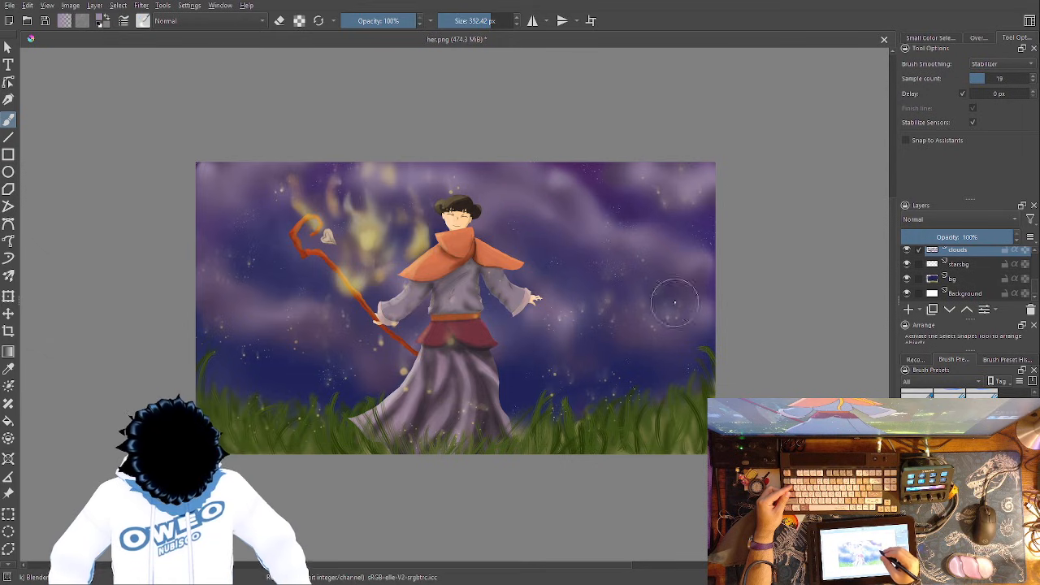
- Paint a strip of cloud texture low in the sky below the staff with the 1000 px RGBA 06 Rock brush
{"action": "right_click", "coordinate": [650, 346]}
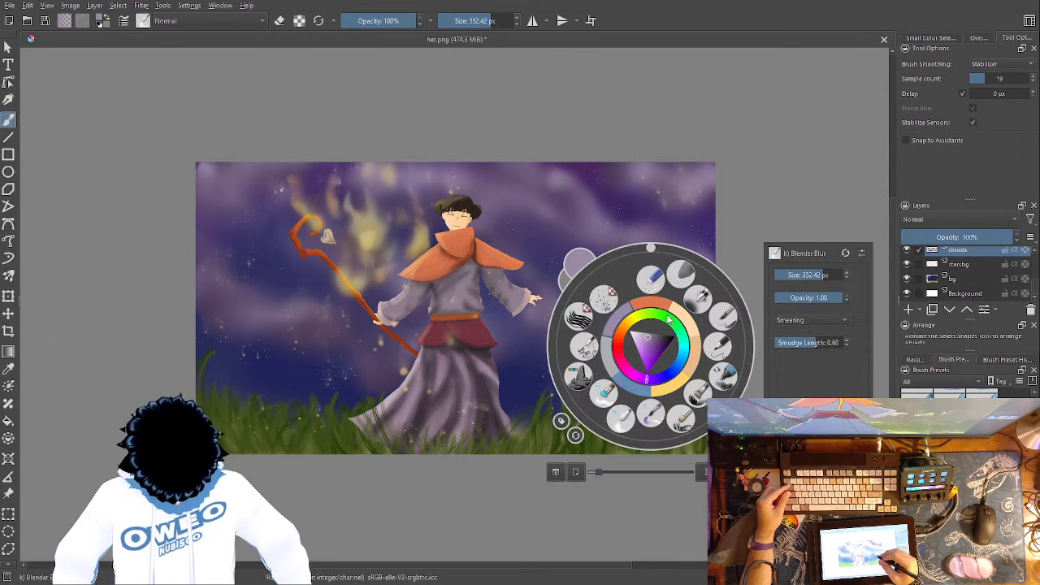
{"action": "left_click", "coordinate": [583, 375]}
{"action": "left_click_drag", "start_coordinate": [229, 327], "coordinate": [357, 338]}
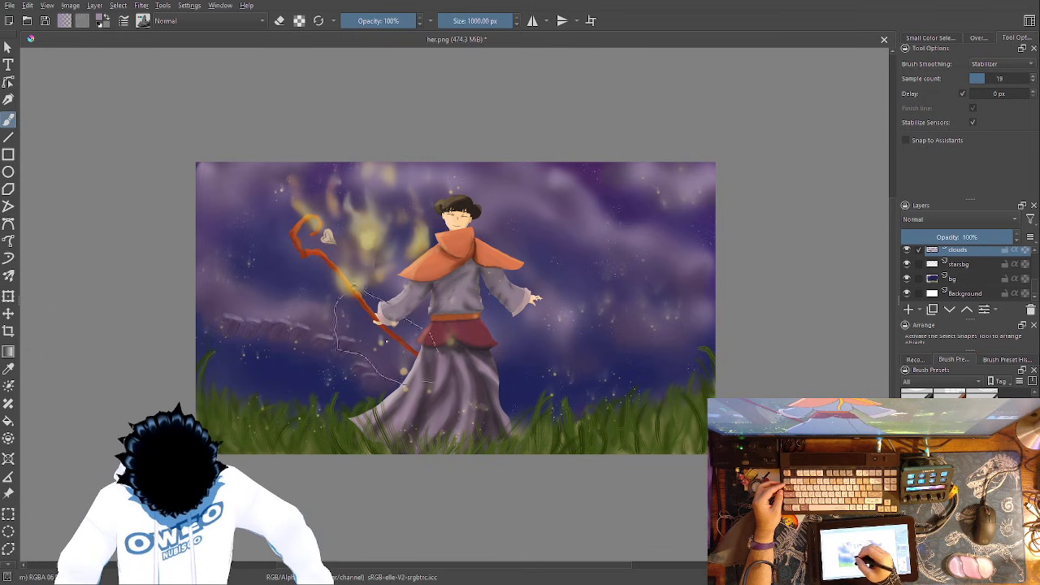
- Erase a diagonal band of cloud from the painting's left edge to the staff's lower shaft and soften it with Blender Blur
{"action": "right_click", "coordinate": [396, 364]}
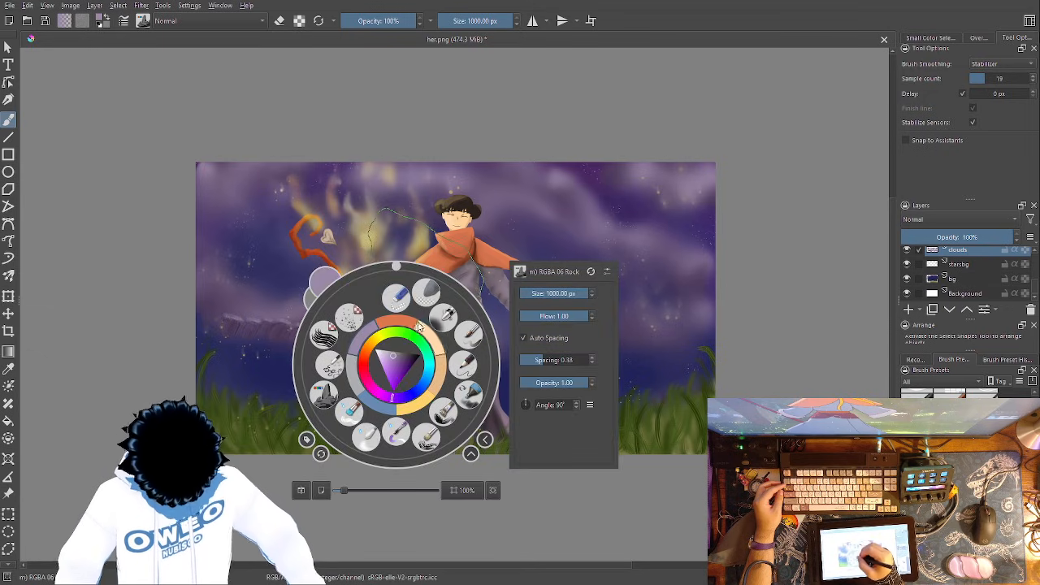
{"action": "left_click", "coordinate": [395, 299]}
{"action": "left_click_drag", "start_coordinate": [364, 316], "coordinate": [196, 230]}
{"action": "left_click_drag", "start_coordinate": [266, 269], "coordinate": [344, 311]}
{"action": "right_click", "coordinate": [483, 376]}
{"action": "left_click", "coordinate": [439, 418]}
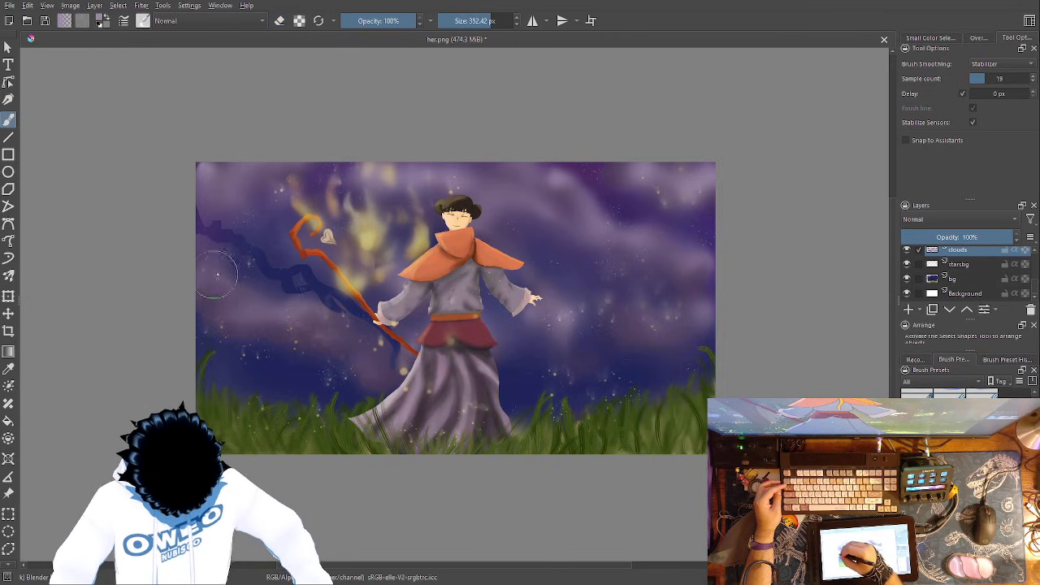
{"action": "mouse_move", "coordinate": [377, 370]}
{"action": "left_mouse_down"}
{"action": "mouse_move", "coordinate": [356, 319]}
{"action": "mouse_move", "coordinate": [228, 230]}
{"action": "mouse_move", "coordinate": [218, 154]}
{"action": "left_mouse_up"}
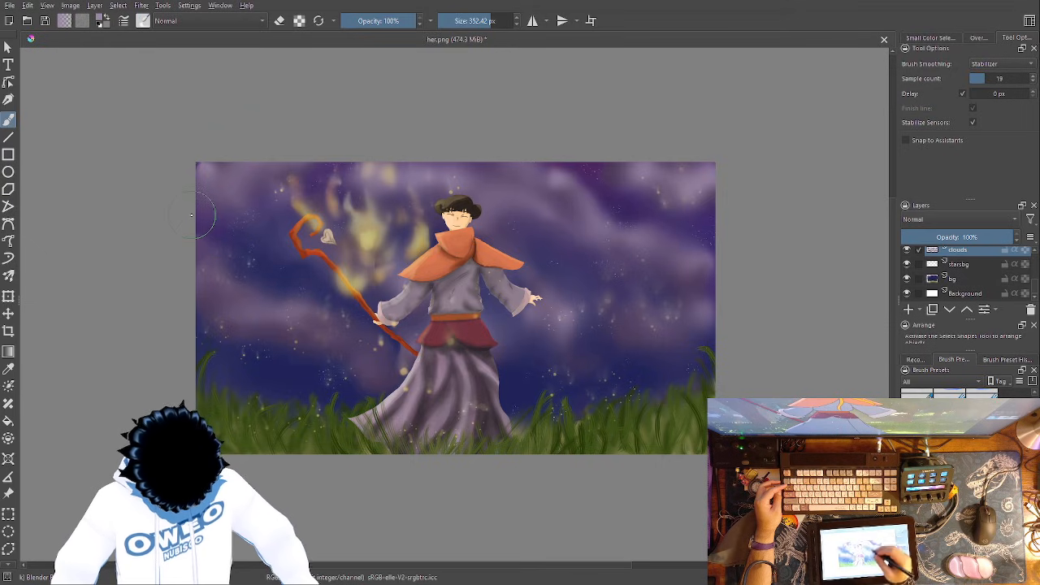
- Paint an RGBA 06 Rock cloud above the grass at the painting's lower left and soften it with the 352.42 px Blender Blur
{"action": "right_click", "coordinate": [549, 317]}
{"action": "left_click", "coordinate": [468, 359]}
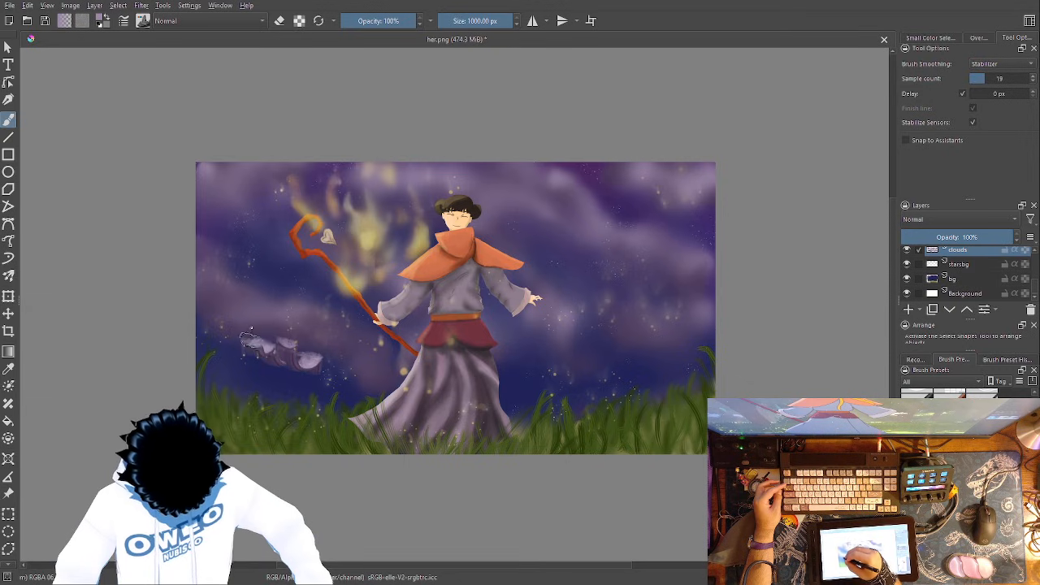
{"action": "right_click", "coordinate": [378, 390]}
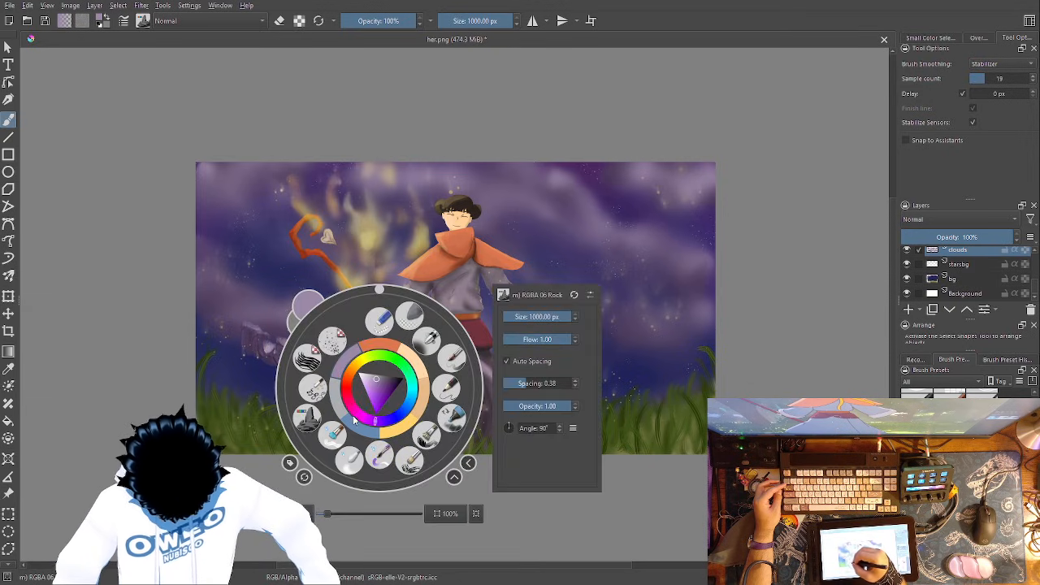
{"action": "left_click", "coordinate": [353, 463]}
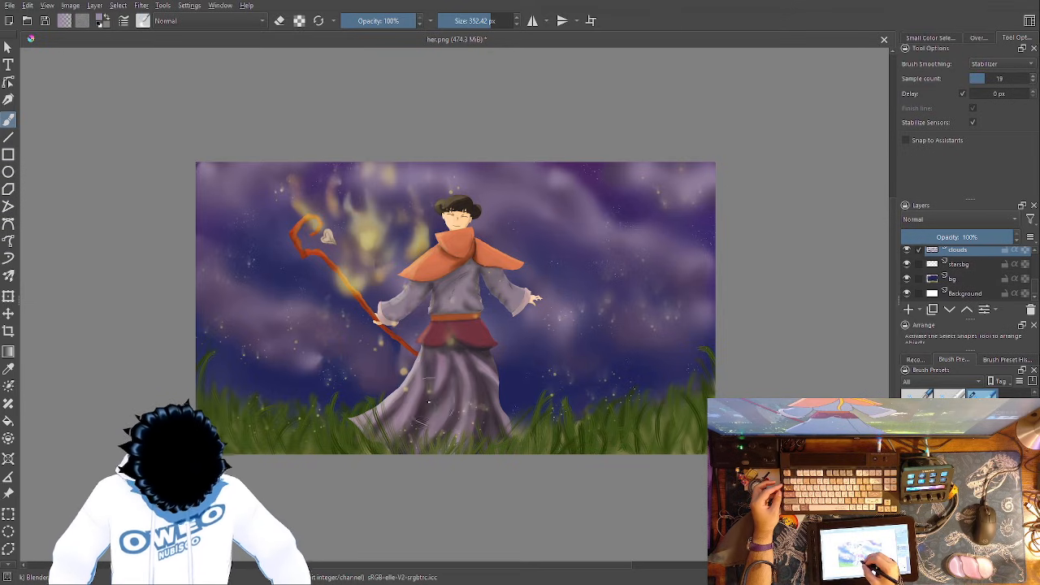
- Add a small RGBA 06 Rock cloud patch just left of the robe's hem above the grass and soften it with Blender Blur
{"action": "right_click", "coordinate": [399, 357]}
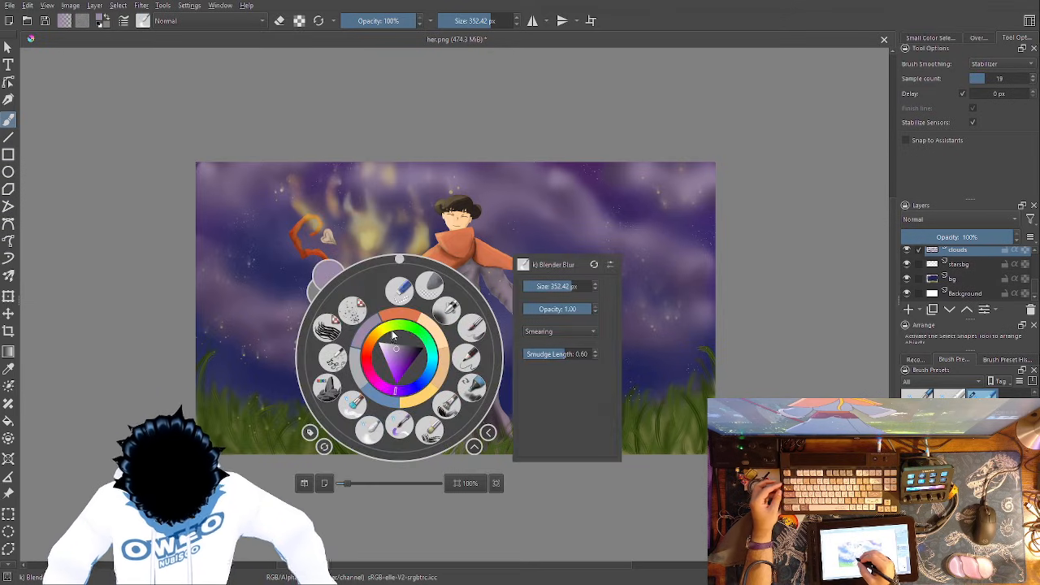
{"action": "left_click", "coordinate": [363, 406]}
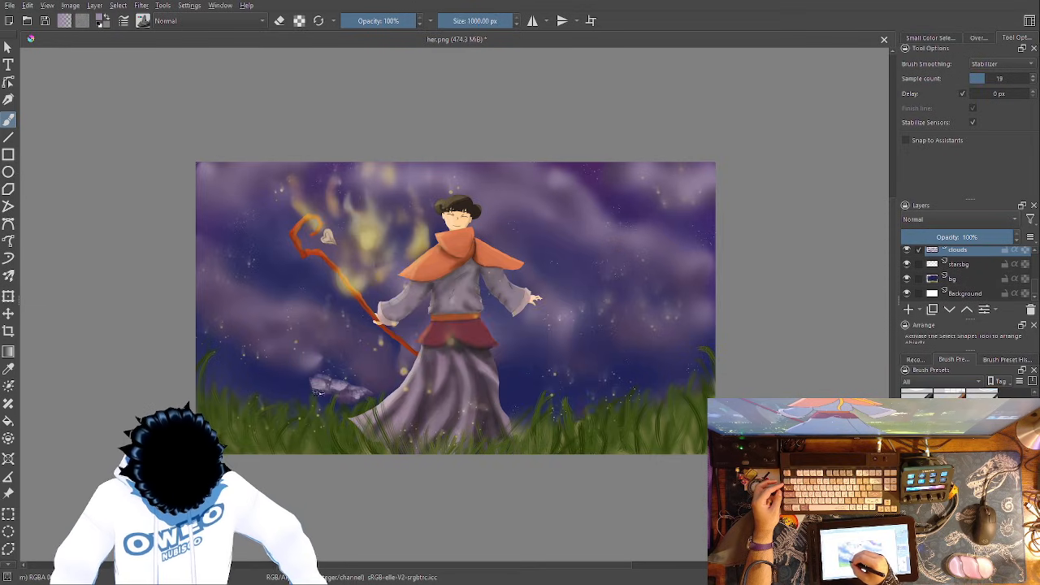
{"action": "right_click", "coordinate": [410, 372]}
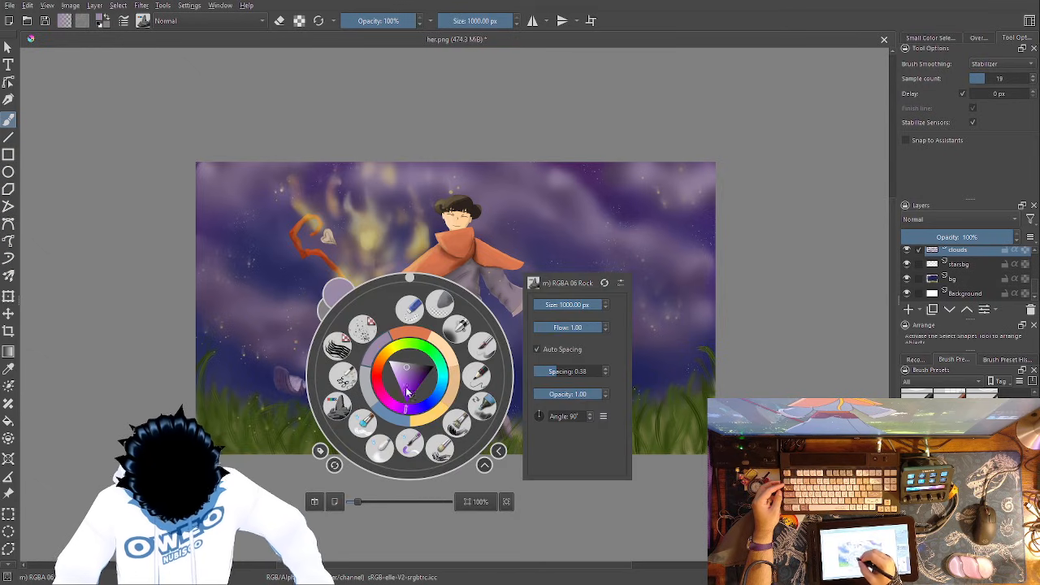
{"action": "left_click", "coordinate": [384, 450]}
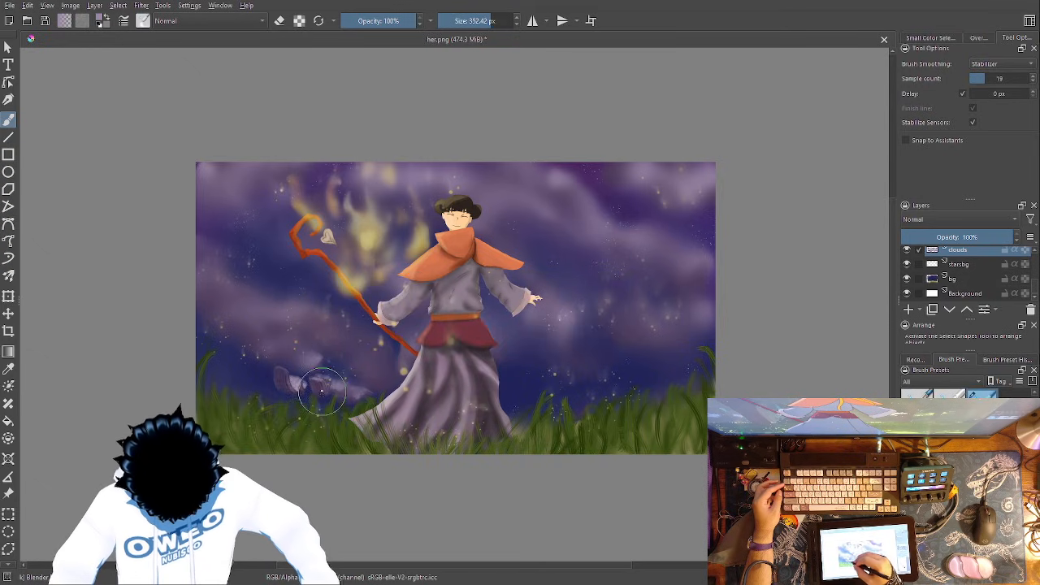
{"action": "mouse_move", "coordinate": [328, 370]}
{"action": "left_mouse_down"}
{"action": "mouse_move", "coordinate": [278, 388]}
{"action": "mouse_move", "coordinate": [327, 354]}
{"action": "mouse_move", "coordinate": [314, 382]}
{"action": "mouse_move", "coordinate": [345, 358]}
{"action": "mouse_move", "coordinate": [362, 362]}
{"action": "mouse_move", "coordinate": [342, 384]}
{"action": "mouse_move", "coordinate": [359, 360]}
{"action": "mouse_move", "coordinate": [345, 357]}
{"action": "mouse_move", "coordinate": [374, 376]}
{"action": "left_mouse_up"}
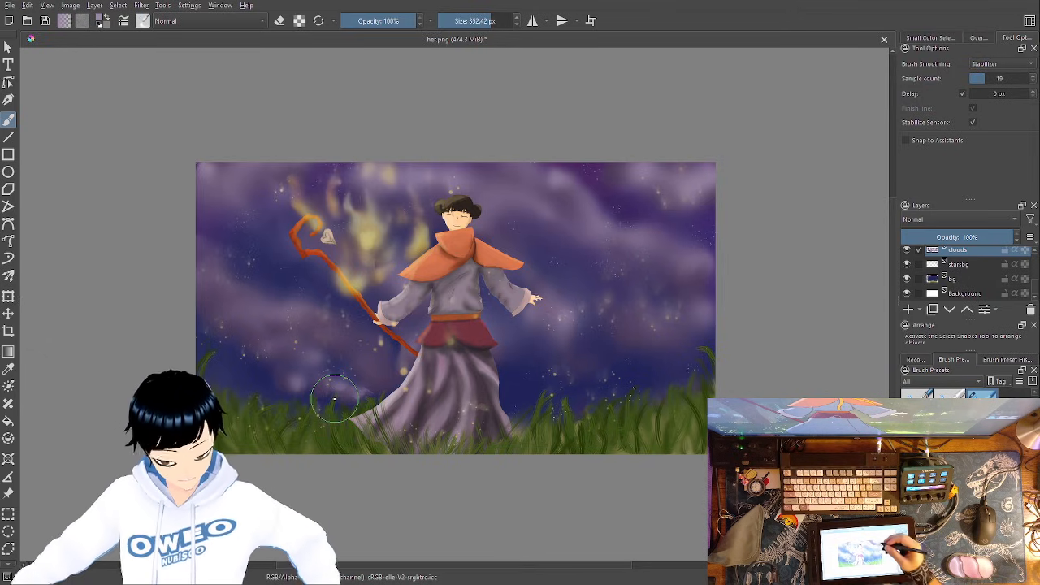
- Erase a wavy band of cloud from the painting's upper-left edge past the figure's head to the right and smooth it with Blender Blur
{"action": "right_click", "coordinate": [646, 333]}
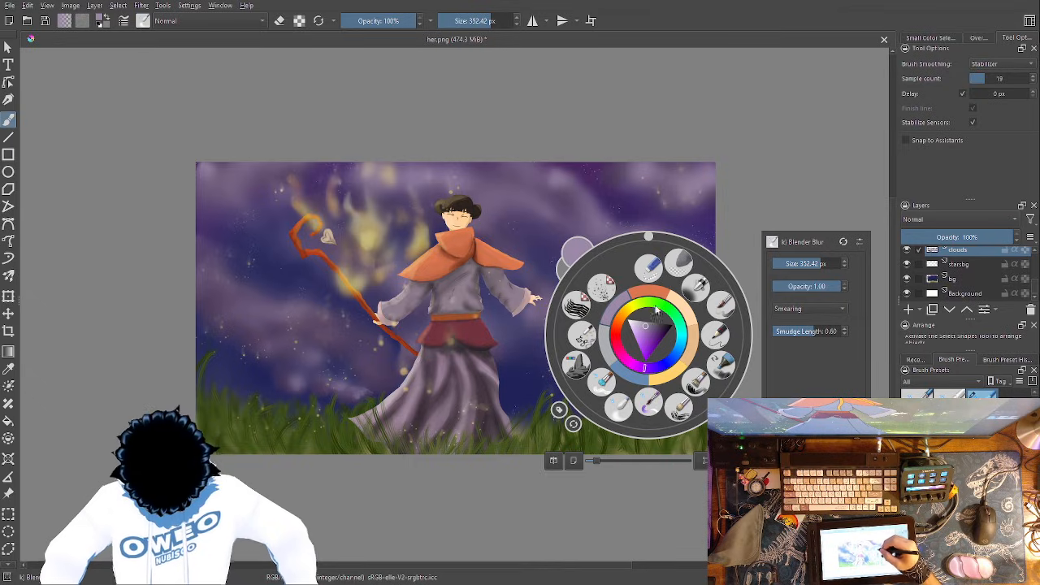
{"action": "left_click", "coordinate": [648, 268]}
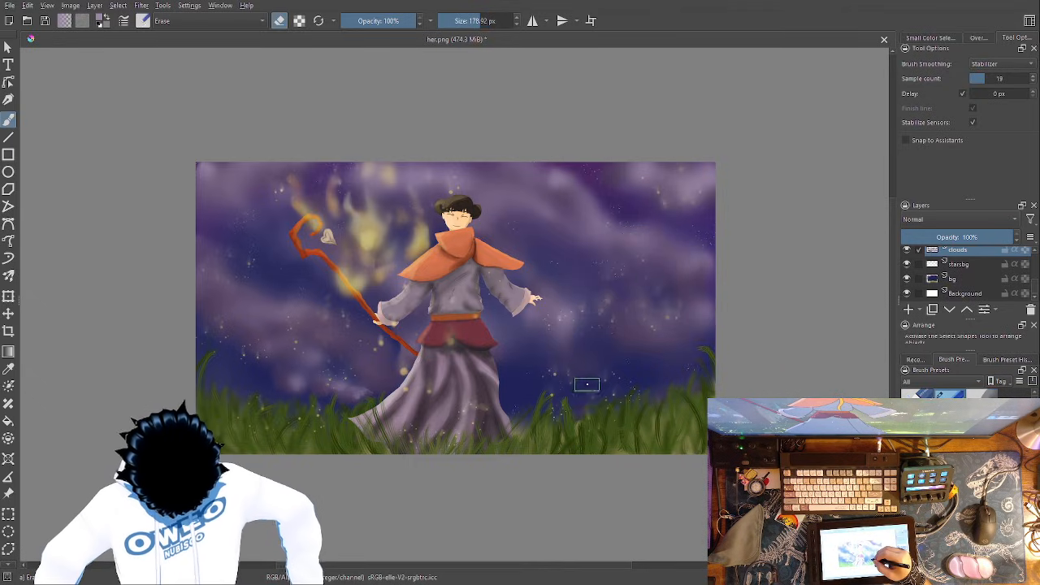
{"action": "mouse_move", "coordinate": [594, 377]}
{"action": "left_mouse_down"}
{"action": "mouse_move", "coordinate": [598, 300]}
{"action": "mouse_move", "coordinate": [564, 292]}
{"action": "mouse_move", "coordinate": [561, 243]}
{"action": "mouse_move", "coordinate": [527, 245]}
{"action": "mouse_move", "coordinate": [498, 210]}
{"action": "mouse_move", "coordinate": [314, 239]}
{"action": "mouse_move", "coordinate": [197, 174]}
{"action": "left_mouse_up"}
{"action": "right_click", "coordinate": [631, 364]}
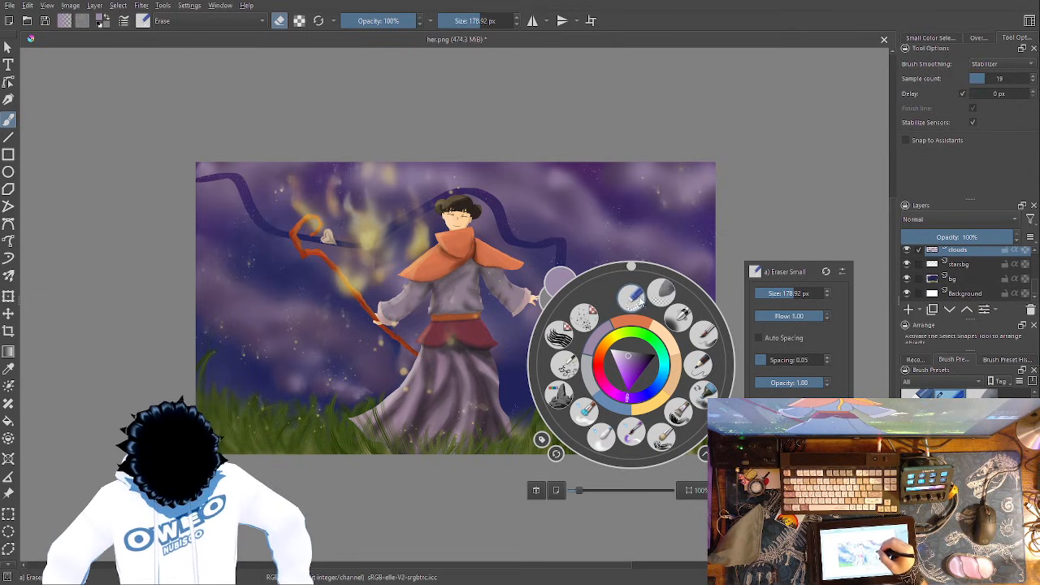
{"action": "left_click", "coordinate": [633, 313]}
{"action": "right_click", "coordinate": [608, 318]}
{"action": "left_click", "coordinate": [578, 388]}
{"action": "mouse_move", "coordinate": [591, 379]}
{"action": "left_mouse_down"}
{"action": "mouse_move", "coordinate": [589, 289]}
{"action": "mouse_move", "coordinate": [554, 289]}
{"action": "mouse_move", "coordinate": [542, 240]}
{"action": "mouse_move", "coordinate": [515, 238]}
{"action": "mouse_move", "coordinate": [481, 206]}
{"action": "mouse_move", "coordinate": [368, 234]}
{"action": "mouse_move", "coordinate": [282, 228]}
{"action": "mouse_move", "coordinate": [233, 181]}
{"action": "mouse_move", "coordinate": [196, 173]}
{"action": "left_mouse_up"}
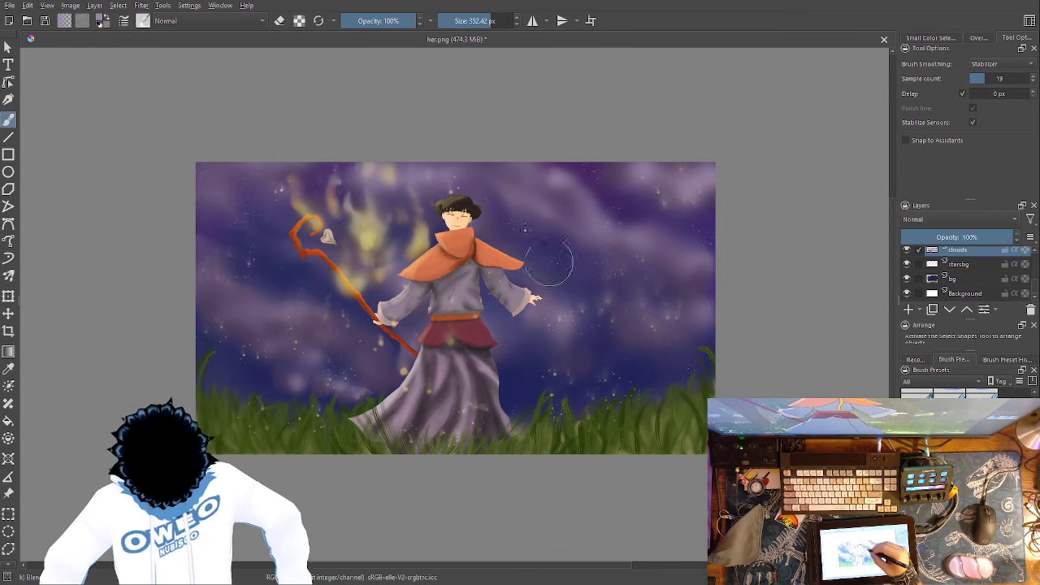
- Paint three wavy muted-green ribbons across the sky on both sides of the figure with the 1000 px RGBA 06 Rock brush
{"action": "right_click", "coordinate": [655, 349]}
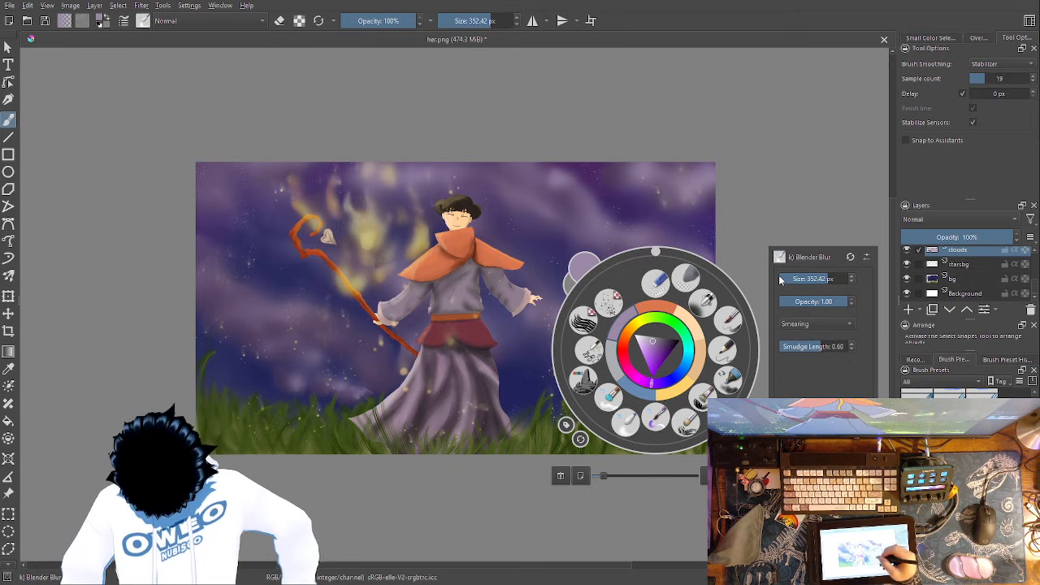
{"action": "left_click", "coordinate": [584, 379]}
{"action": "right_click", "coordinate": [628, 365]}
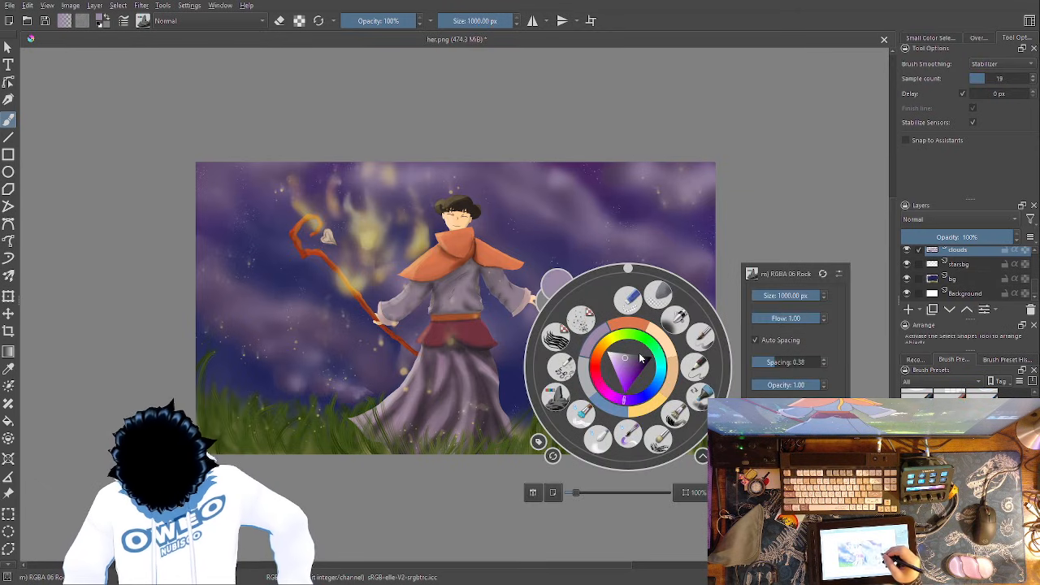
{"action": "left_click", "coordinate": [647, 342]}
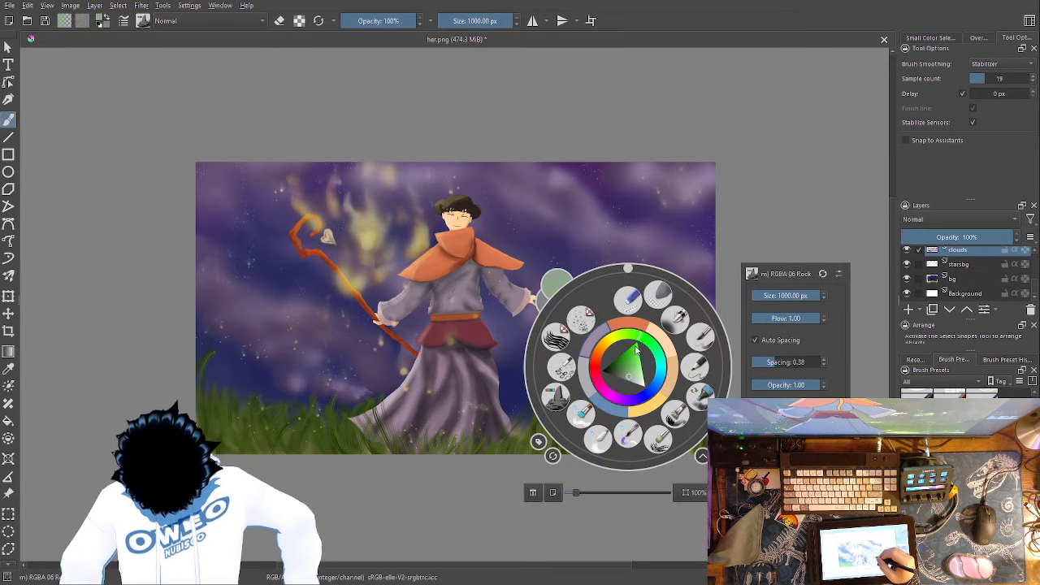
{"action": "left_click", "coordinate": [681, 198]}
{"action": "mouse_move", "coordinate": [713, 241]}
{"action": "left_mouse_down"}
{"action": "mouse_move", "coordinate": [601, 195]}
{"action": "mouse_move", "coordinate": [583, 177]}
{"action": "left_mouse_up"}
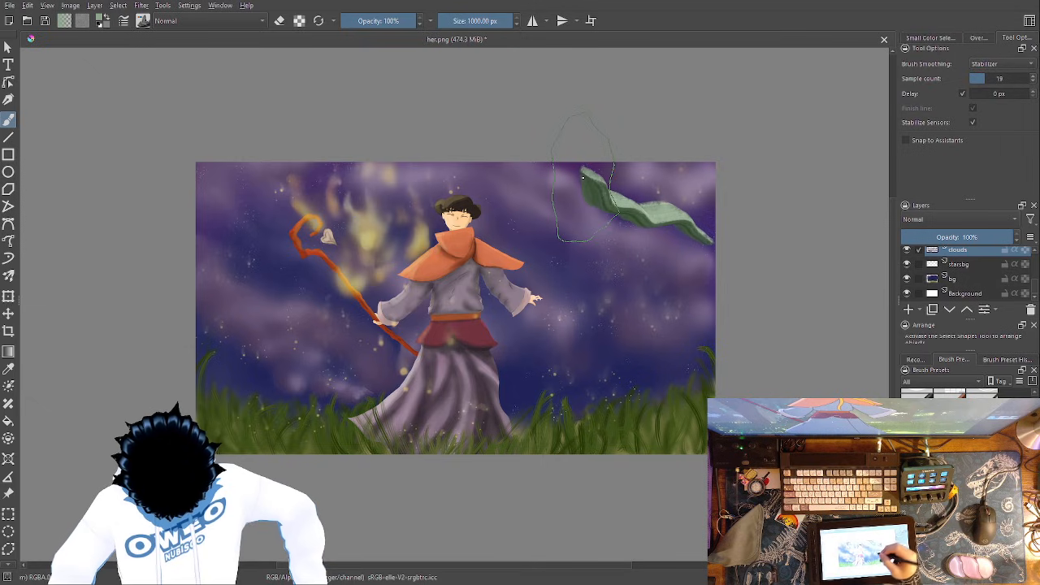
{"action": "mouse_move", "coordinate": [615, 294]}
{"action": "left_mouse_down"}
{"action": "mouse_move", "coordinate": [526, 258]}
{"action": "mouse_move", "coordinate": [488, 219]}
{"action": "left_mouse_up"}
{"action": "left_click_drag", "start_coordinate": [370, 294], "coordinate": [250, 260]}
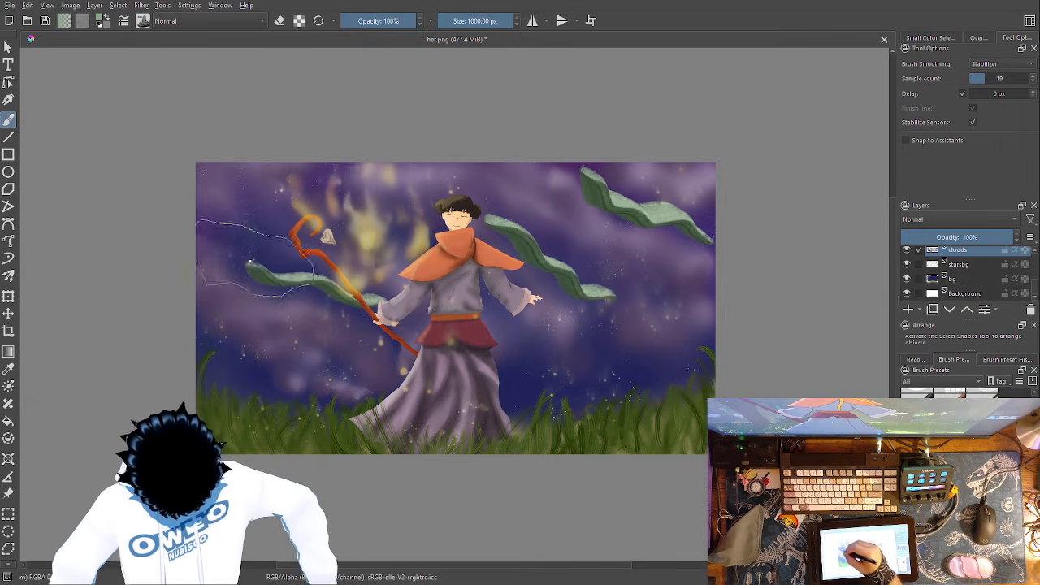
- Smear the three green ribbons into the surrounding clouds with the 352.42 px Blender Blur
{"action": "right_click", "coordinate": [488, 325]}
{"action": "left_click", "coordinate": [461, 410]}
{"action": "mouse_move", "coordinate": [622, 315]}
{"action": "left_mouse_down"}
{"action": "mouse_move", "coordinate": [533, 249]}
{"action": "mouse_move", "coordinate": [492, 236]}
{"action": "mouse_move", "coordinate": [511, 230]}
{"action": "mouse_move", "coordinate": [625, 297]}
{"action": "mouse_move", "coordinate": [620, 305]}
{"action": "mouse_move", "coordinate": [498, 204]}
{"action": "left_mouse_up"}
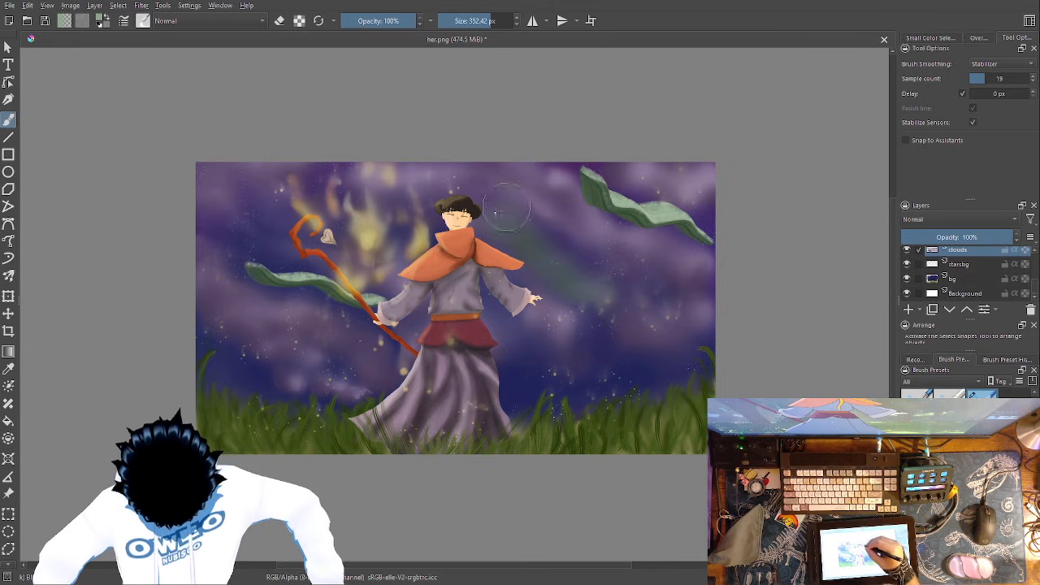
{"action": "mouse_move", "coordinate": [692, 231]}
{"action": "left_mouse_down"}
{"action": "mouse_move", "coordinate": [605, 195]}
{"action": "mouse_move", "coordinate": [580, 173]}
{"action": "mouse_move", "coordinate": [711, 252]}
{"action": "mouse_move", "coordinate": [588, 172]}
{"action": "mouse_move", "coordinate": [568, 184]}
{"action": "mouse_move", "coordinate": [677, 236]}
{"action": "mouse_move", "coordinate": [723, 296]}
{"action": "left_mouse_up"}
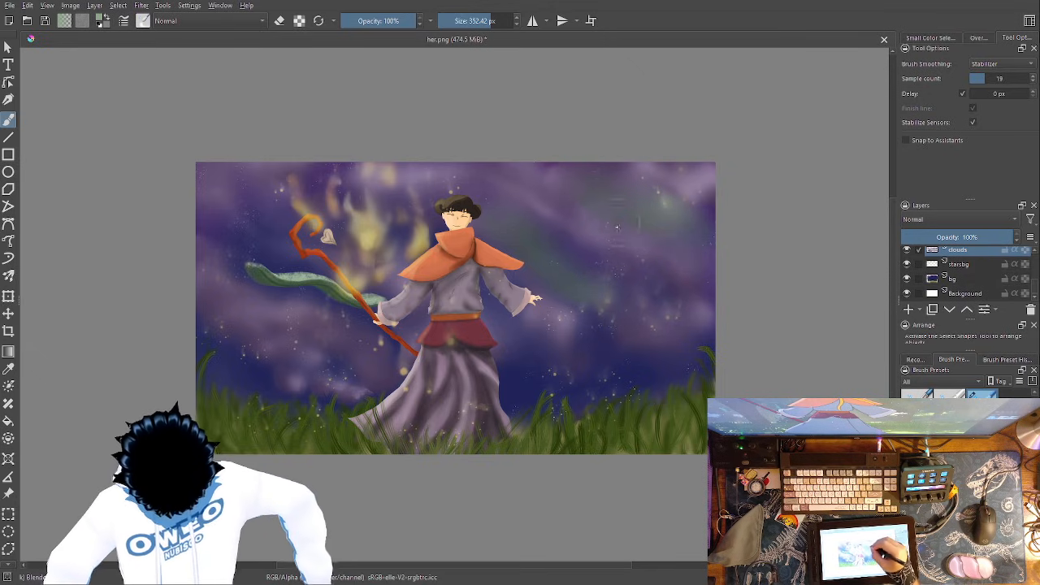
{"action": "mouse_move", "coordinate": [382, 325]}
{"action": "left_mouse_down"}
{"action": "mouse_move", "coordinate": [290, 282]}
{"action": "mouse_move", "coordinate": [262, 282]}
{"action": "mouse_move", "coordinate": [374, 325]}
{"action": "left_mouse_up"}
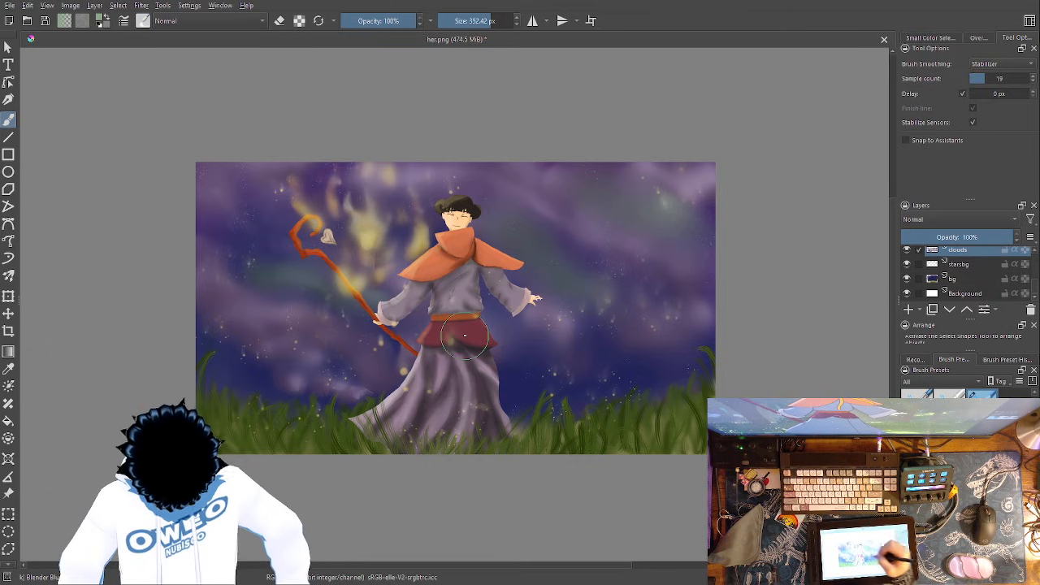
- Undo the green ribbons and their blurring on the clouds layer
{"action": "key", "text": "ctrl+z"}
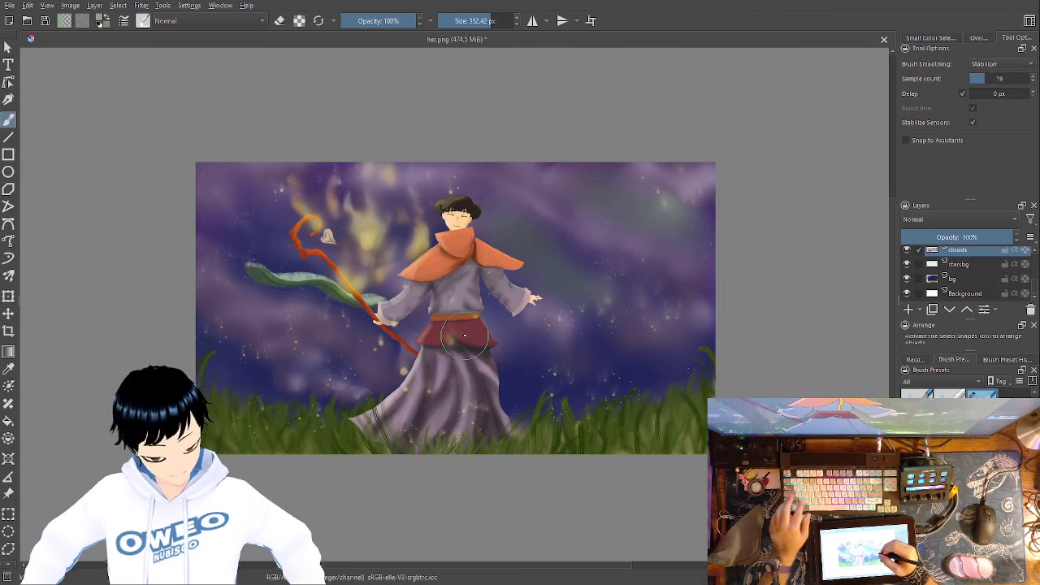
{"action": "key", "text": "ctrl+z"}
{"action": "key", "text": "ctrl+z"}
{"action": "key", "text": "ctrl+z"}
{"action": "key", "text": "ctrl+z"}
{"action": "key", "text": "ctrl+z"}
{"action": "key", "text": "ctrl+z"}
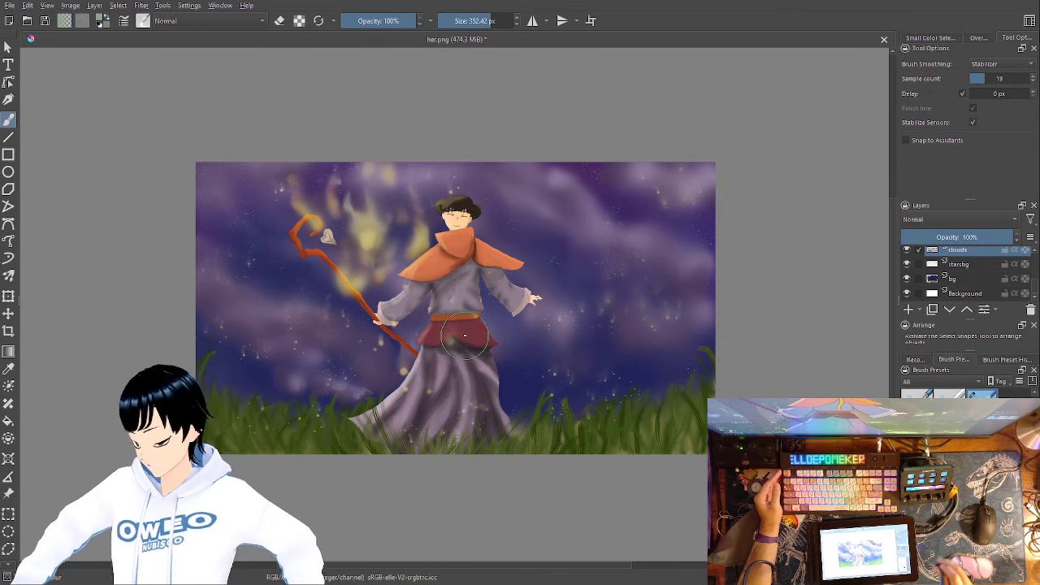
- Draw thin wavy pink strands across the sky on both sides of the figure with the Experimental Webs brush
{"action": "right_click", "coordinate": [684, 342]}
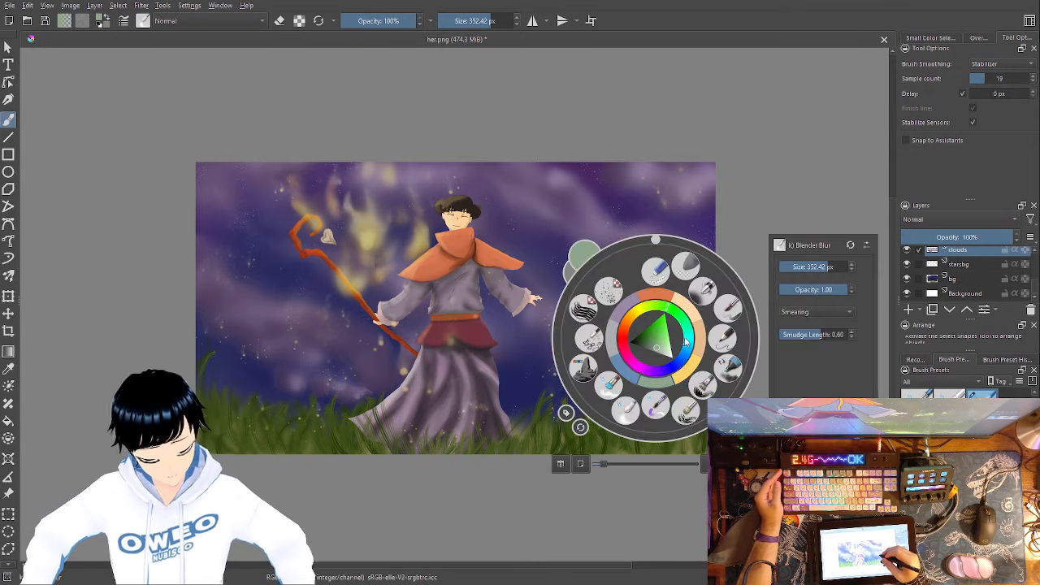
{"action": "left_click", "coordinate": [636, 363]}
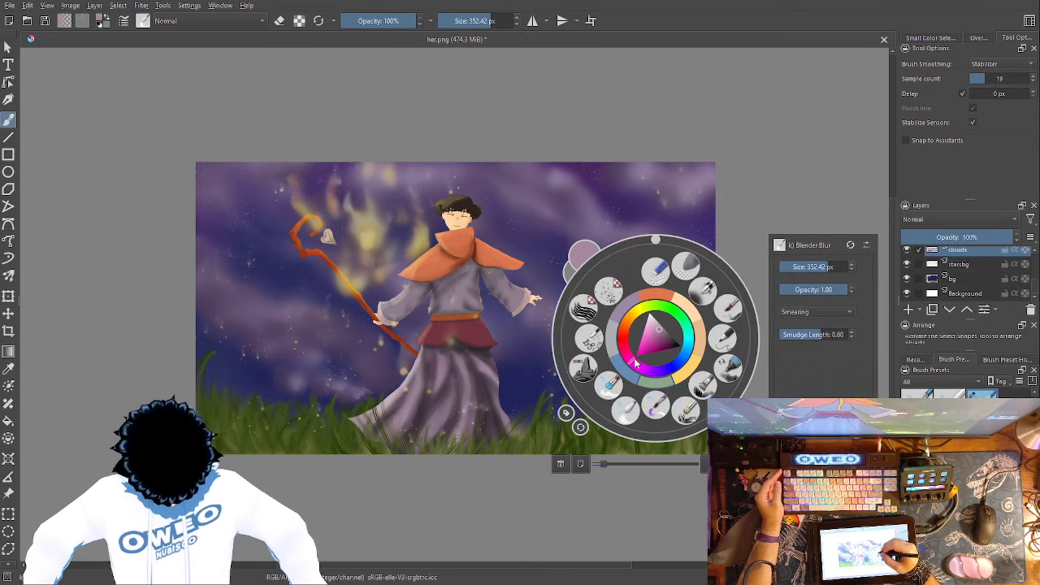
{"action": "left_click", "coordinate": [650, 338]}
{"action": "left_click", "coordinate": [680, 215]}
{"action": "right_click", "coordinate": [640, 315]}
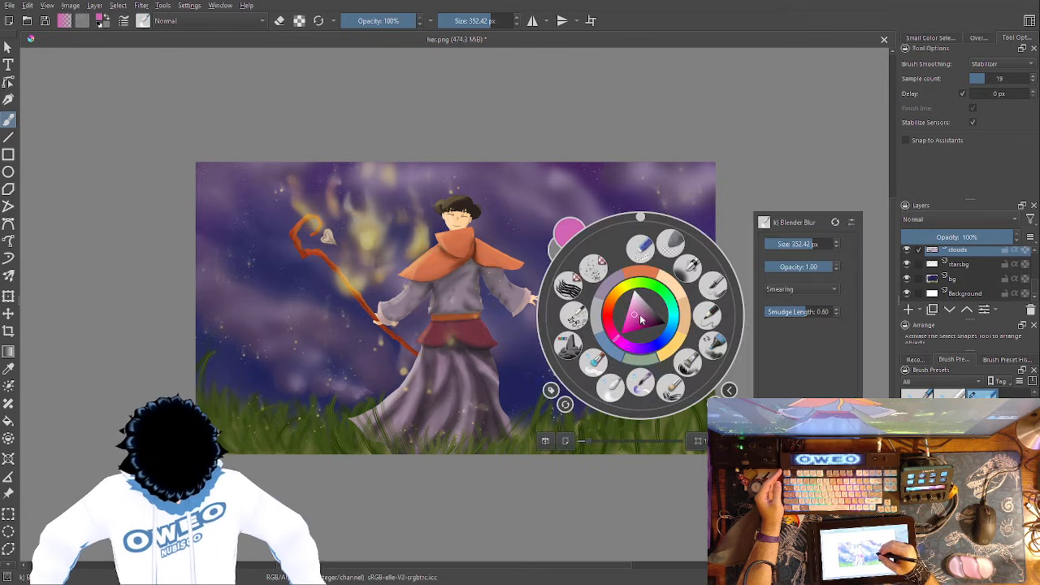
{"action": "left_click", "coordinate": [568, 343]}
{"action": "right_click", "coordinate": [634, 283]}
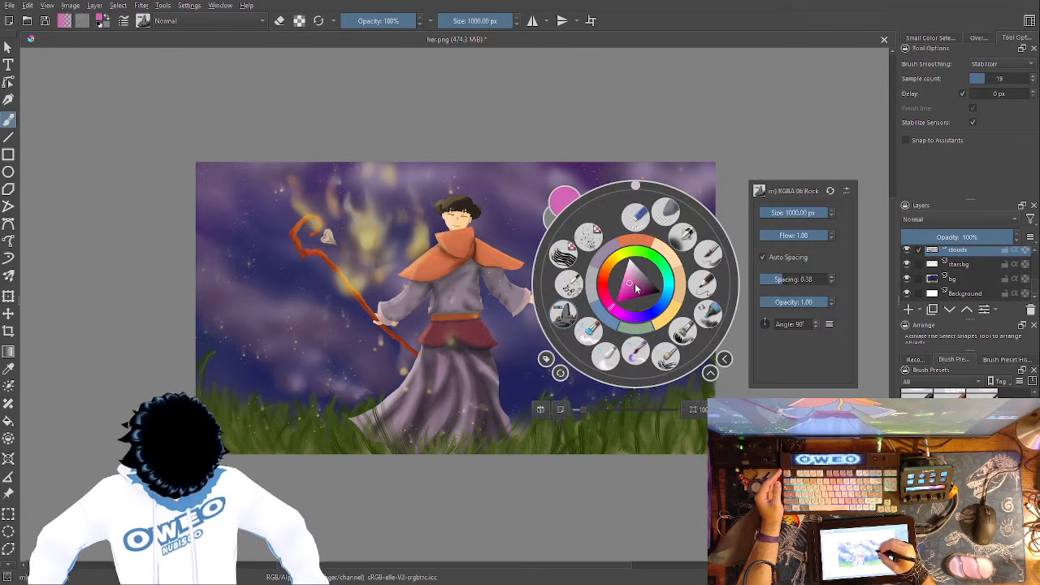
{"action": "left_click", "coordinate": [570, 283]}
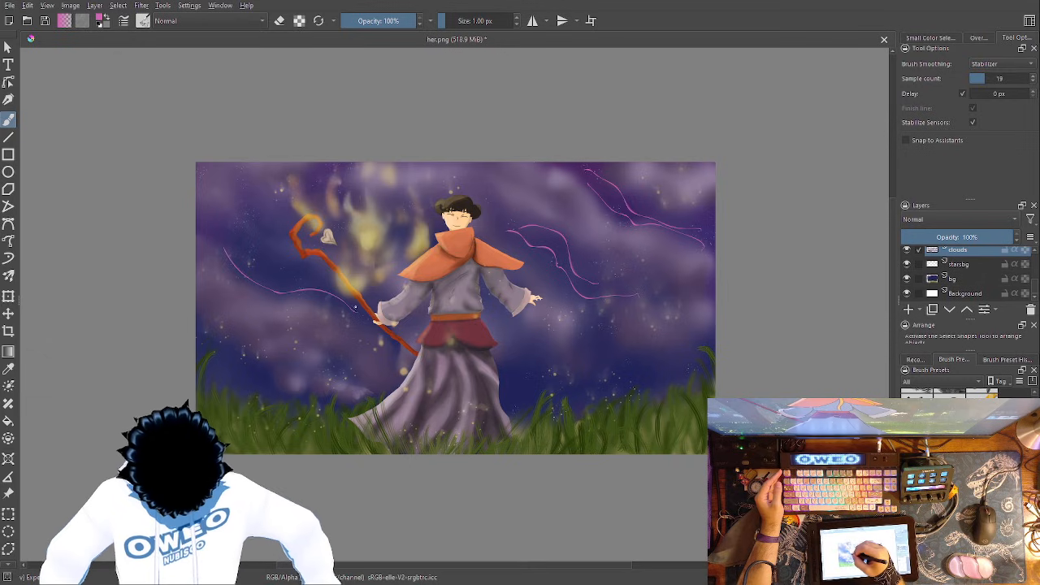
{"action": "right_click", "coordinate": [492, 335]}
{"action": "left_click", "coordinate": [203, 339]}
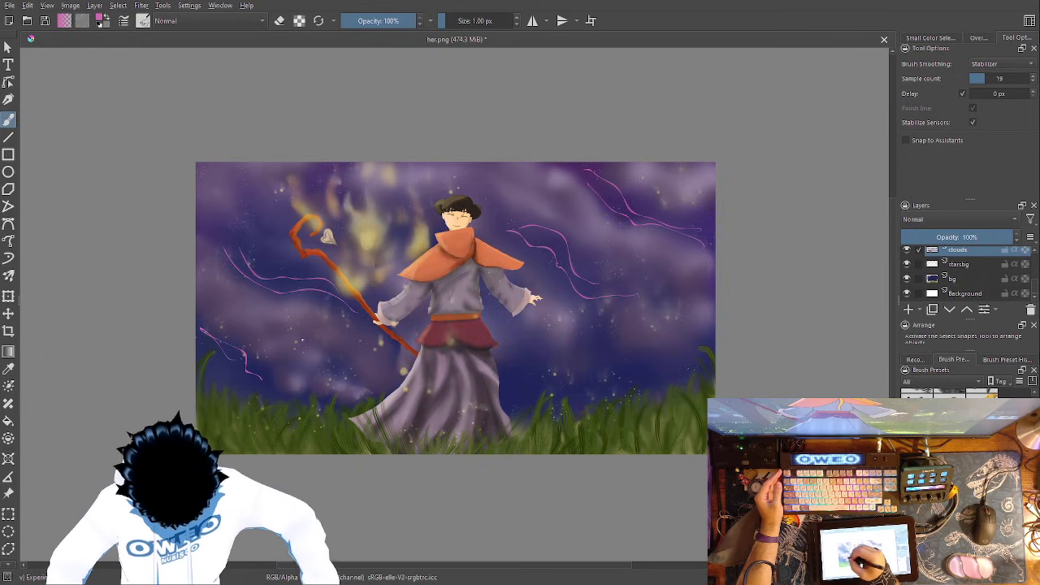
- Weave bright green Experimental Webs strands along the pink ones by the staff, at the lower left and beside the outstretched arm
{"action": "right_click", "coordinate": [453, 292]}
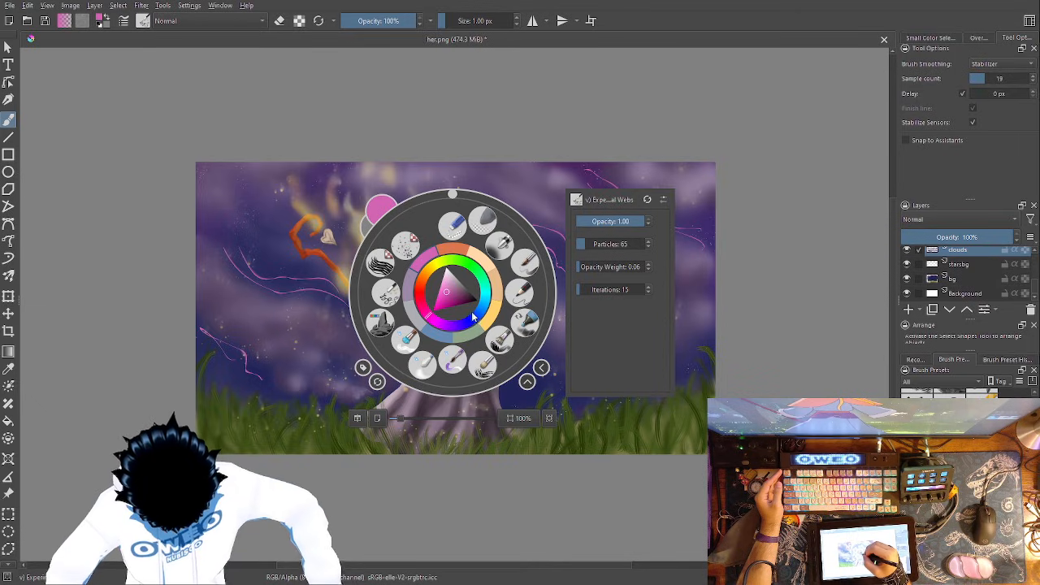
{"action": "left_click_drag", "start_coordinate": [475, 270], "coordinate": [469, 276]}
{"action": "left_click", "coordinate": [275, 255]}
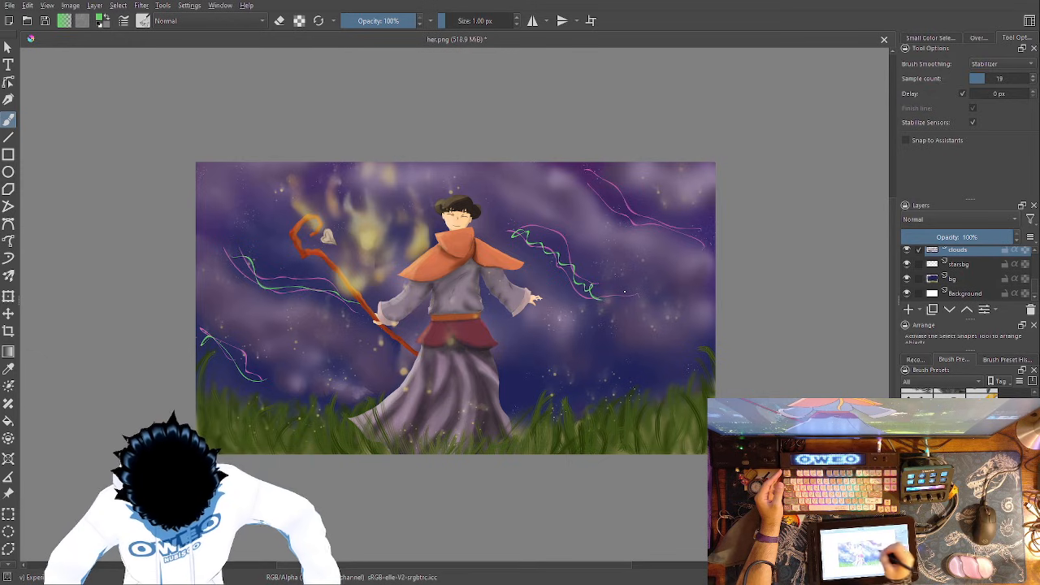
- Add turquoise Experimental Webs strands along the existing coloured strands on both sides of the figure
{"action": "right_click", "coordinate": [650, 263]}
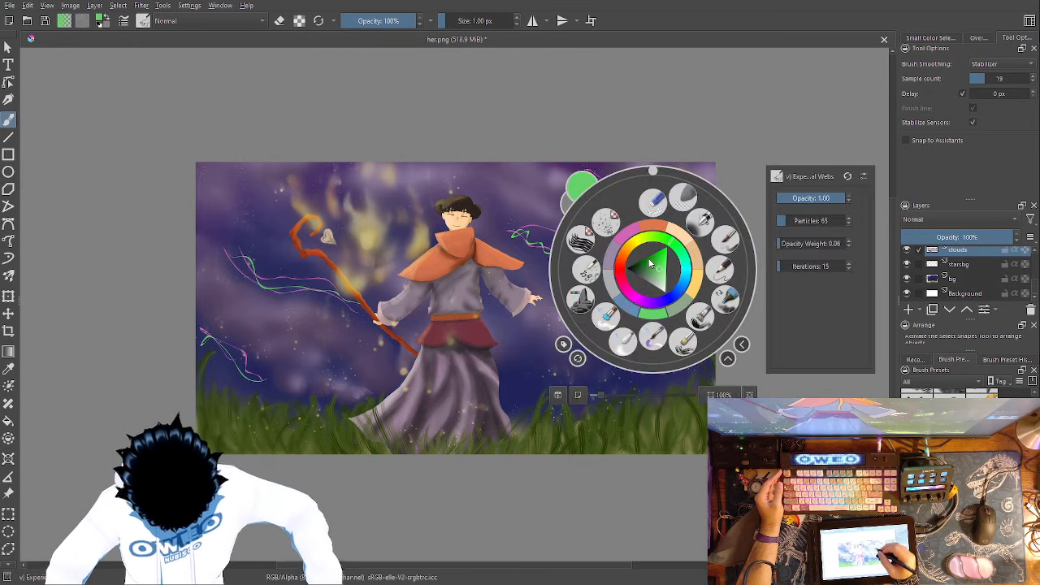
{"action": "left_click", "coordinate": [687, 279]}
{"action": "left_click_drag", "start_coordinate": [689, 274], "coordinate": [688, 266]}
{"action": "left_click", "coordinate": [775, 159]}
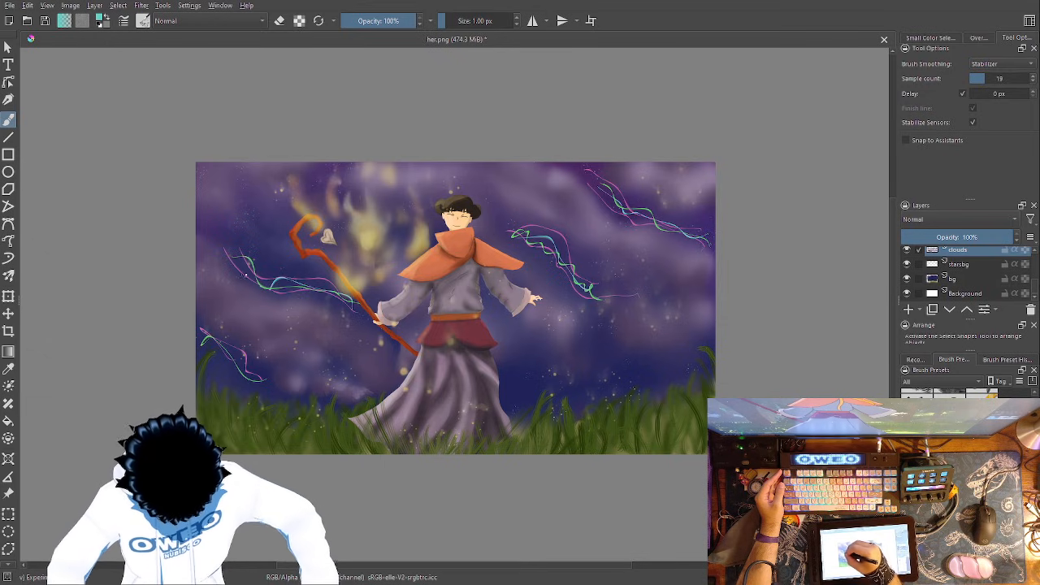
- Blend all the pink, green and turquoise strands into the sky with the 352.42 px Blender Blur
{"action": "right_click", "coordinate": [380, 360]}
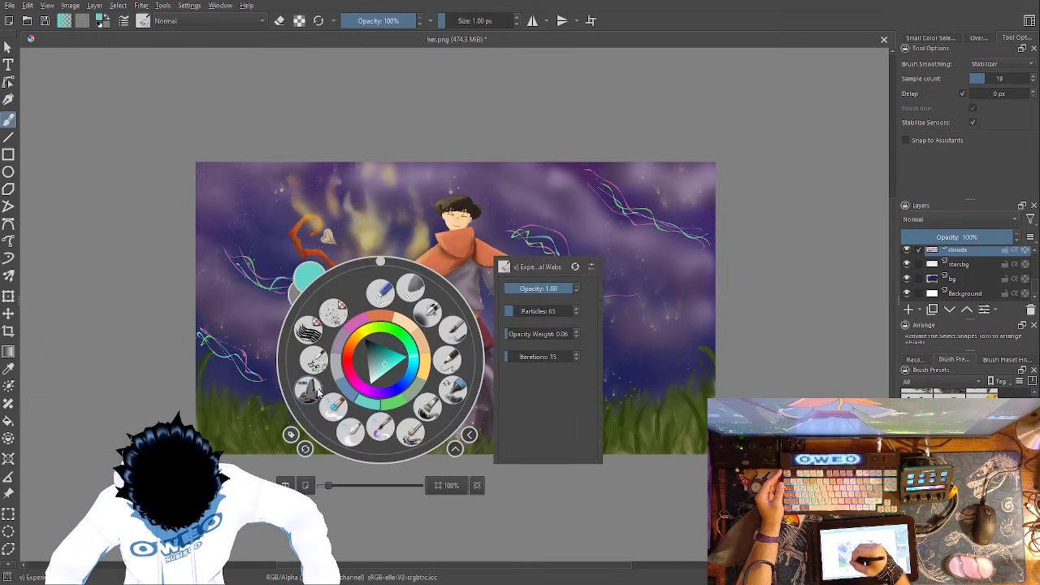
{"action": "left_click", "coordinate": [351, 431]}
{"action": "mouse_move", "coordinate": [190, 338]}
{"action": "left_mouse_down"}
{"action": "mouse_move", "coordinate": [260, 366]}
{"action": "mouse_move", "coordinate": [276, 342]}
{"action": "mouse_move", "coordinate": [224, 357]}
{"action": "mouse_move", "coordinate": [219, 348]}
{"action": "left_mouse_up"}
{"action": "mouse_move", "coordinate": [358, 321]}
{"action": "left_mouse_down"}
{"action": "mouse_move", "coordinate": [231, 263]}
{"action": "mouse_move", "coordinate": [388, 325]}
{"action": "left_mouse_up"}
{"action": "mouse_move", "coordinate": [504, 227]}
{"action": "left_mouse_down"}
{"action": "mouse_move", "coordinate": [536, 251]}
{"action": "mouse_move", "coordinate": [654, 317]}
{"action": "mouse_move", "coordinate": [618, 303]}
{"action": "mouse_move", "coordinate": [533, 205]}
{"action": "left_mouse_up"}
{"action": "mouse_move", "coordinate": [702, 238]}
{"action": "left_mouse_down"}
{"action": "mouse_move", "coordinate": [572, 168]}
{"action": "mouse_move", "coordinate": [608, 174]}
{"action": "left_mouse_up"}
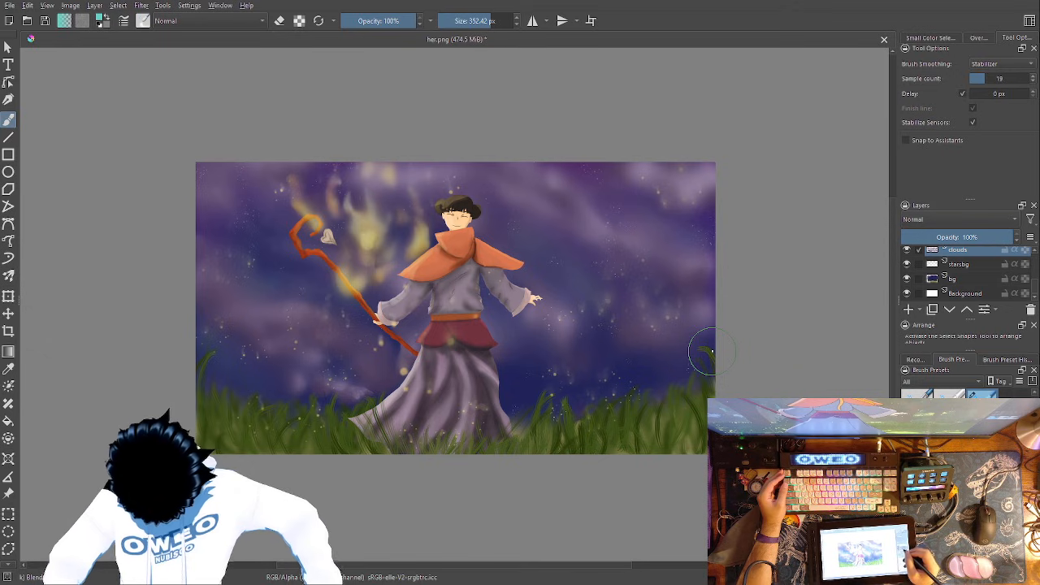
- Draw fresh wavy turquoise strands on the clouds layer on both sides of the figure with the Experimental Webs brush
{"action": "left_click", "coordinate": [955, 281]}
{"action": "right_click", "coordinate": [655, 369]}
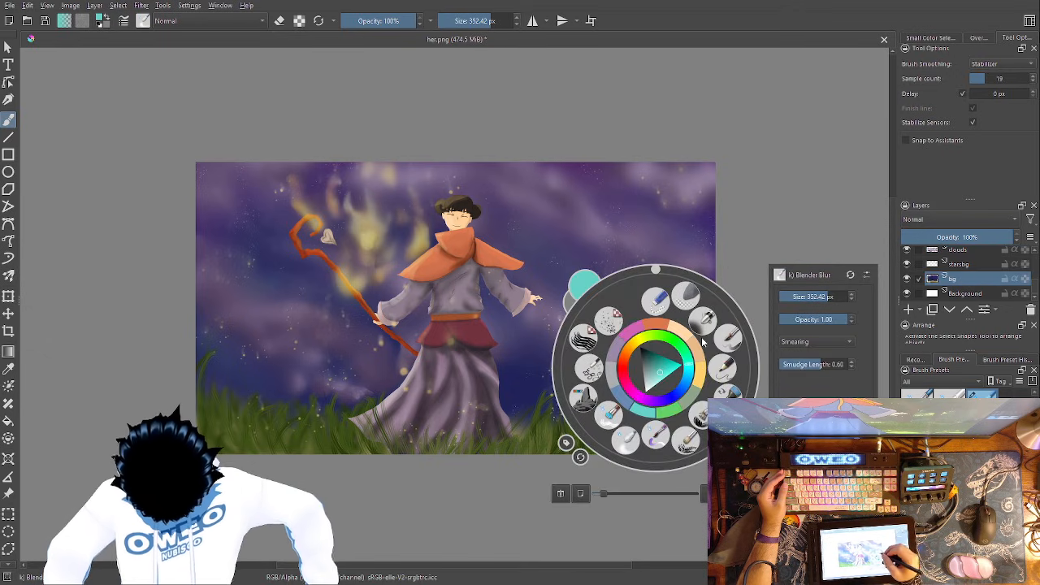
{"action": "left_click", "coordinate": [965, 262]}
{"action": "left_click", "coordinate": [961, 250]}
{"action": "left_click", "coordinate": [546, 195]}
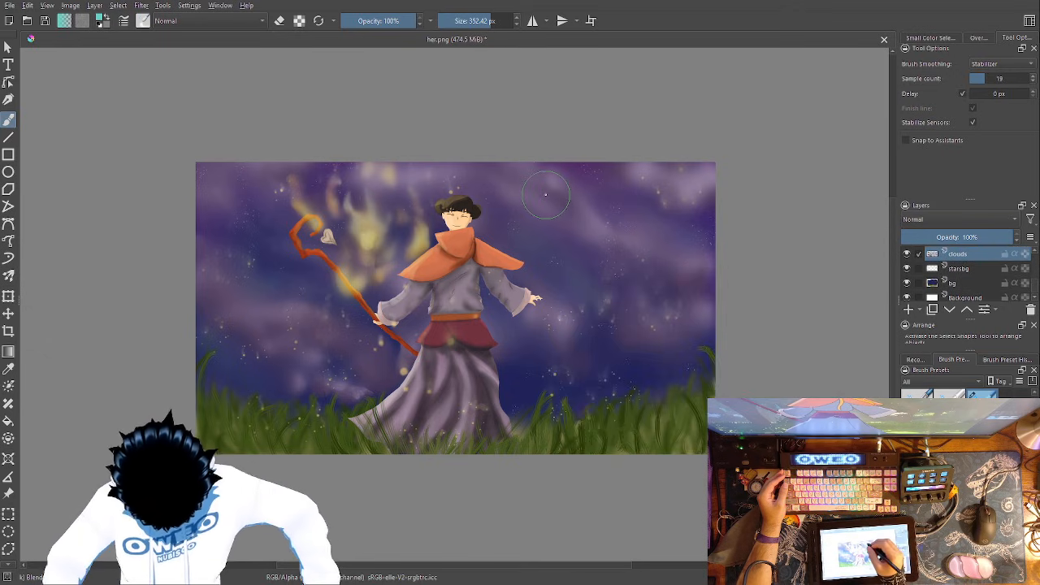
{"action": "right_click", "coordinate": [654, 259]}
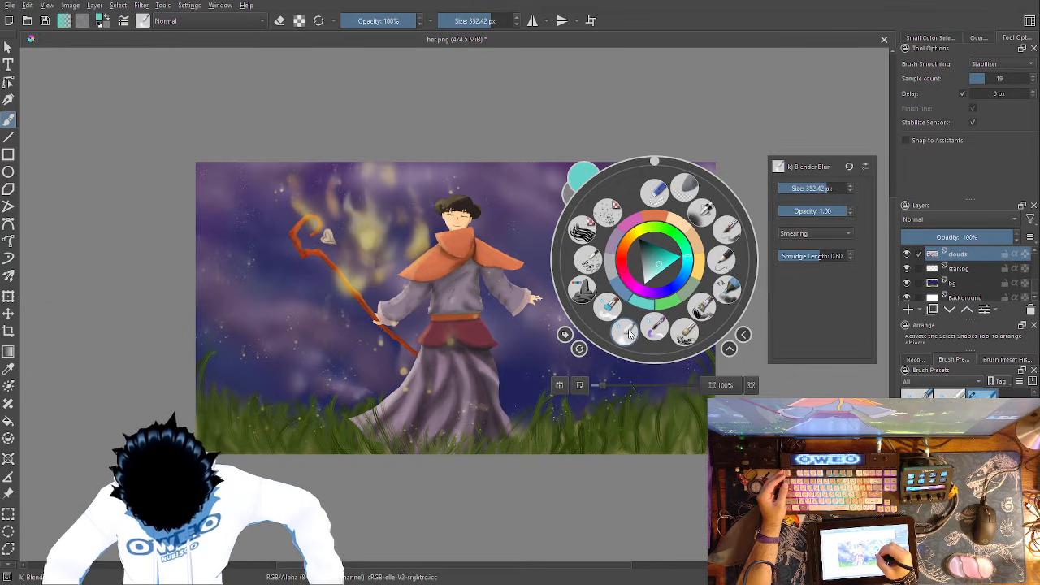
{"action": "left_click", "coordinate": [597, 257]}
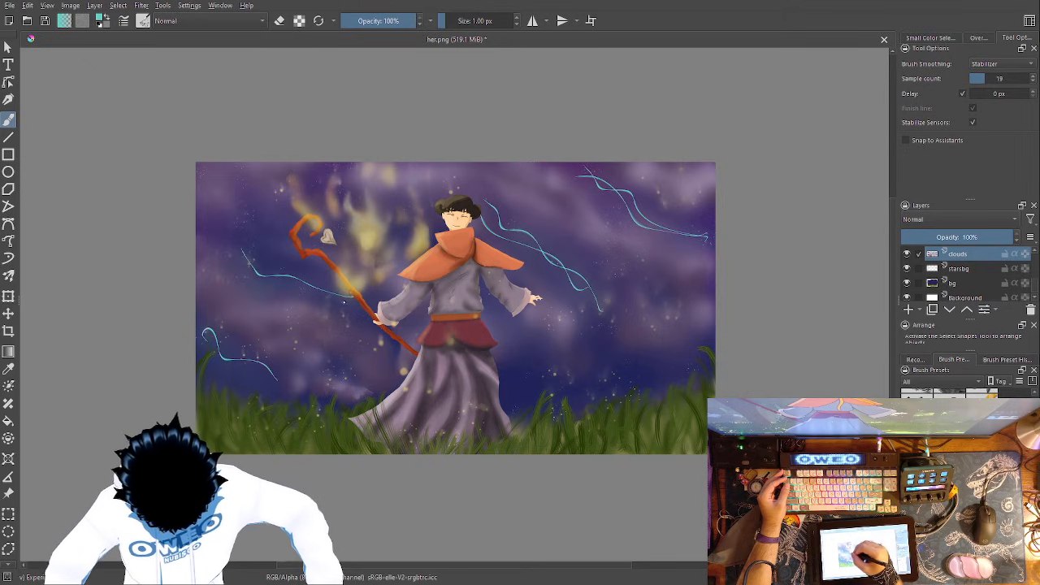
- Weave pink and bright green Experimental Webs strands along the turquoise ones on both sides of the figure
{"action": "right_click", "coordinate": [503, 273]}
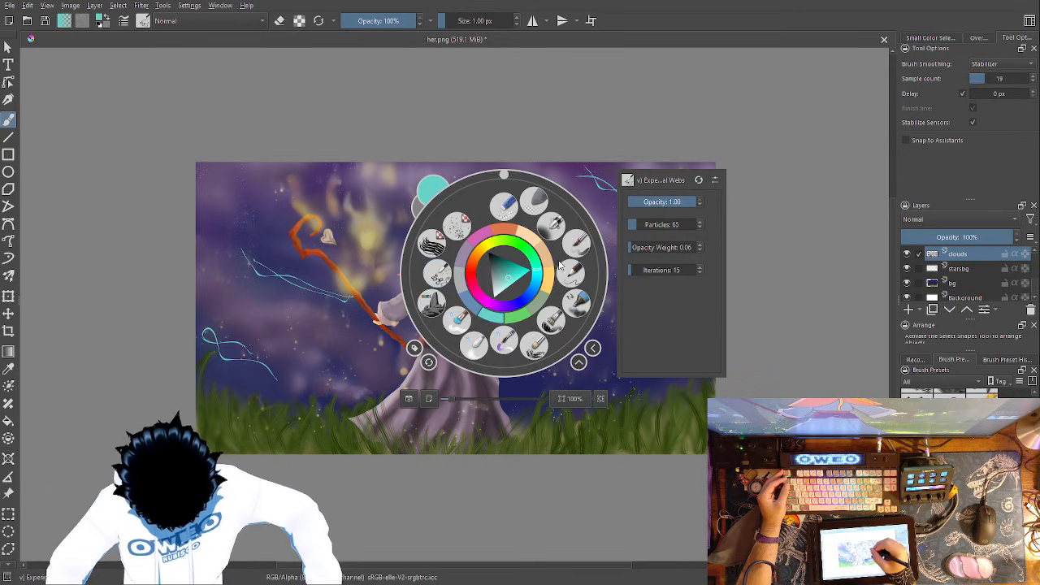
{"action": "left_click", "coordinate": [485, 235]}
{"action": "right_click", "coordinate": [486, 236]}
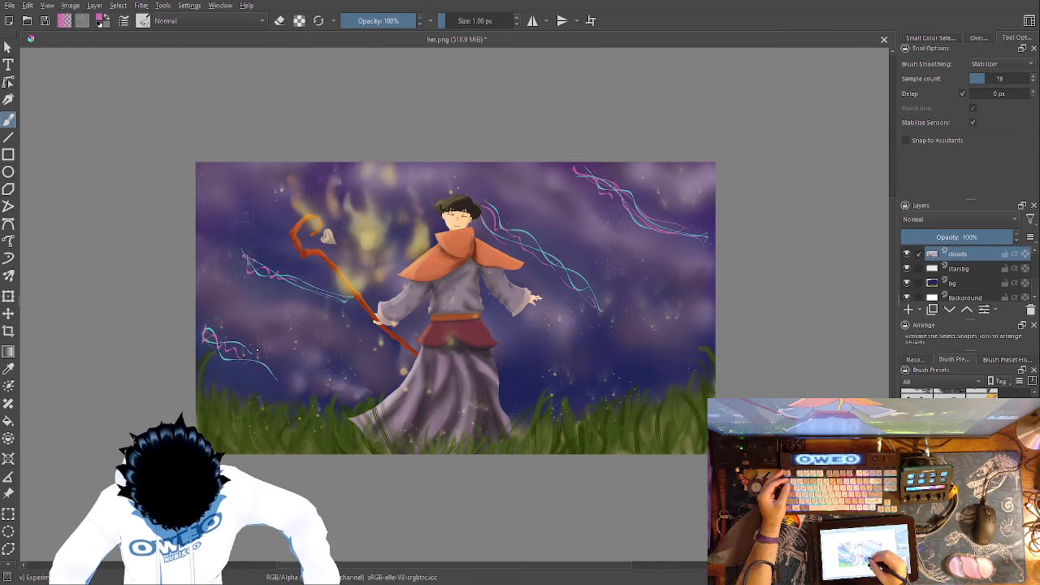
{"action": "right_click", "coordinate": [559, 309]}
{"action": "left_click", "coordinate": [579, 347]}
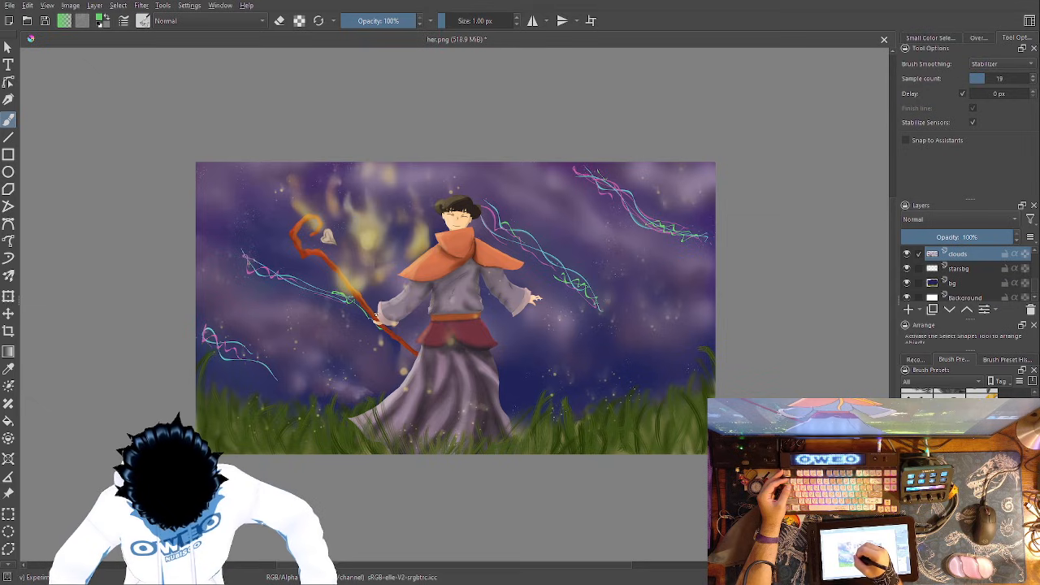
- Blend the turquoise, pink and green strands on both sides of the figure into the sky with the 352.42 px Blender Blur
{"action": "right_click", "coordinate": [299, 330]}
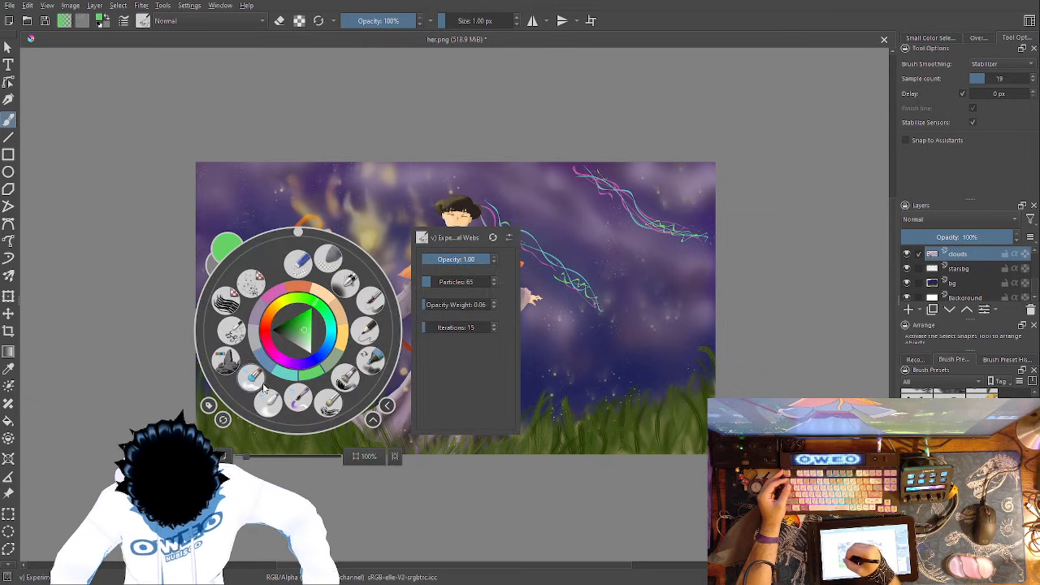
{"action": "left_click", "coordinate": [271, 399]}
{"action": "mouse_move", "coordinate": [285, 382]}
{"action": "left_mouse_down"}
{"action": "mouse_move", "coordinate": [233, 352]}
{"action": "mouse_move", "coordinate": [222, 314]}
{"action": "mouse_move", "coordinate": [249, 312]}
{"action": "mouse_move", "coordinate": [244, 345]}
{"action": "left_mouse_up"}
{"action": "mouse_move", "coordinate": [360, 313]}
{"action": "left_mouse_down"}
{"action": "mouse_move", "coordinate": [257, 282]}
{"action": "mouse_move", "coordinate": [244, 232]}
{"action": "left_mouse_up"}
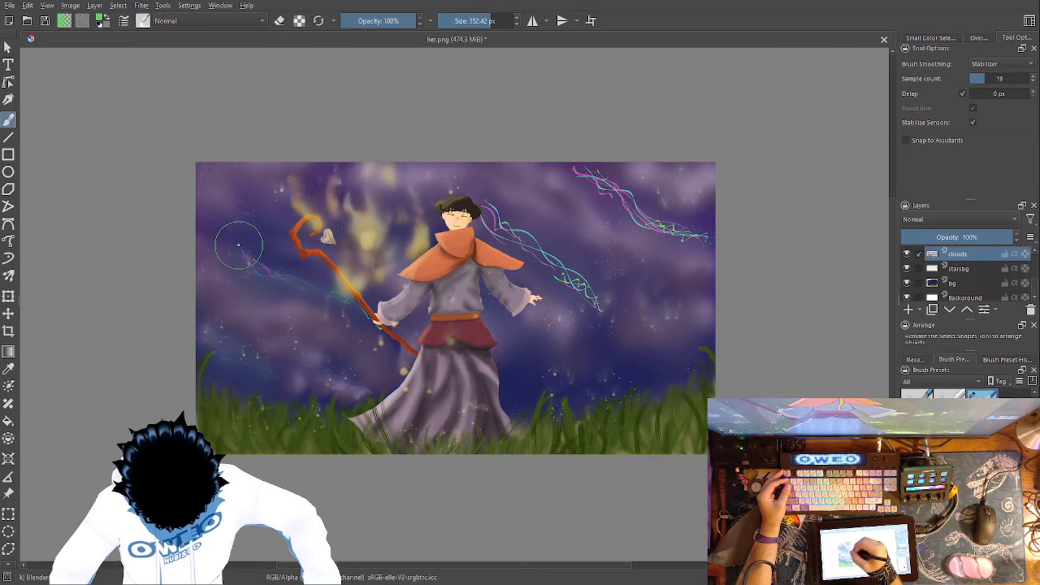
{"action": "mouse_move", "coordinate": [599, 312]}
{"action": "left_mouse_down"}
{"action": "mouse_move", "coordinate": [555, 260]}
{"action": "mouse_move", "coordinate": [501, 230]}
{"action": "mouse_move", "coordinate": [498, 183]}
{"action": "left_mouse_up"}
{"action": "mouse_move", "coordinate": [665, 218]}
{"action": "left_mouse_down"}
{"action": "mouse_move", "coordinate": [614, 201]}
{"action": "mouse_move", "coordinate": [594, 174]}
{"action": "mouse_move", "coordinate": [677, 238]}
{"action": "mouse_move", "coordinate": [642, 191]}
{"action": "left_mouse_up"}
{"action": "left_click_drag", "start_coordinate": [596, 311], "coordinate": [524, 219]}
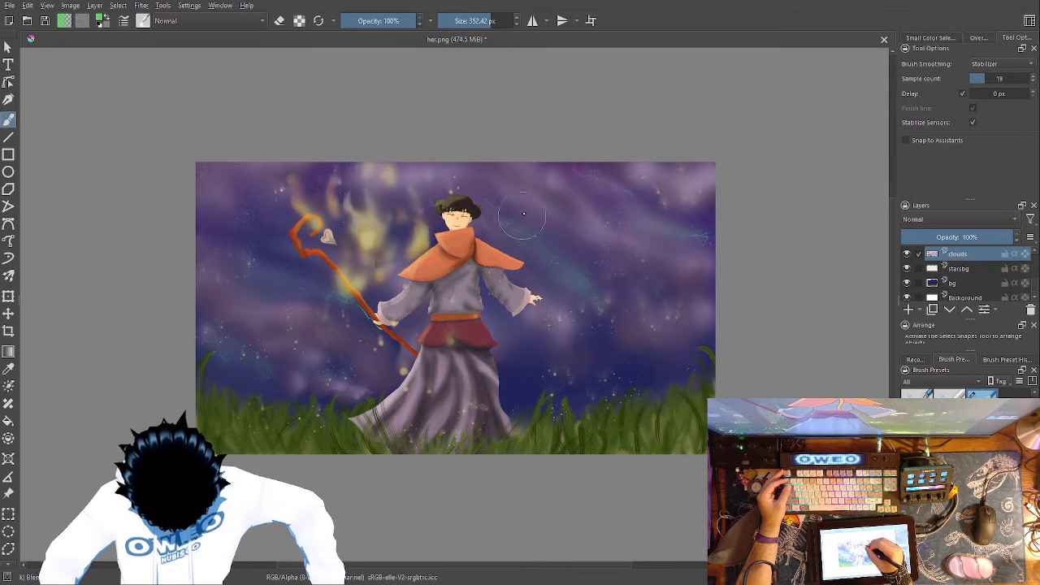
{"action": "left_click_drag", "start_coordinate": [692, 231], "coordinate": [623, 186]}
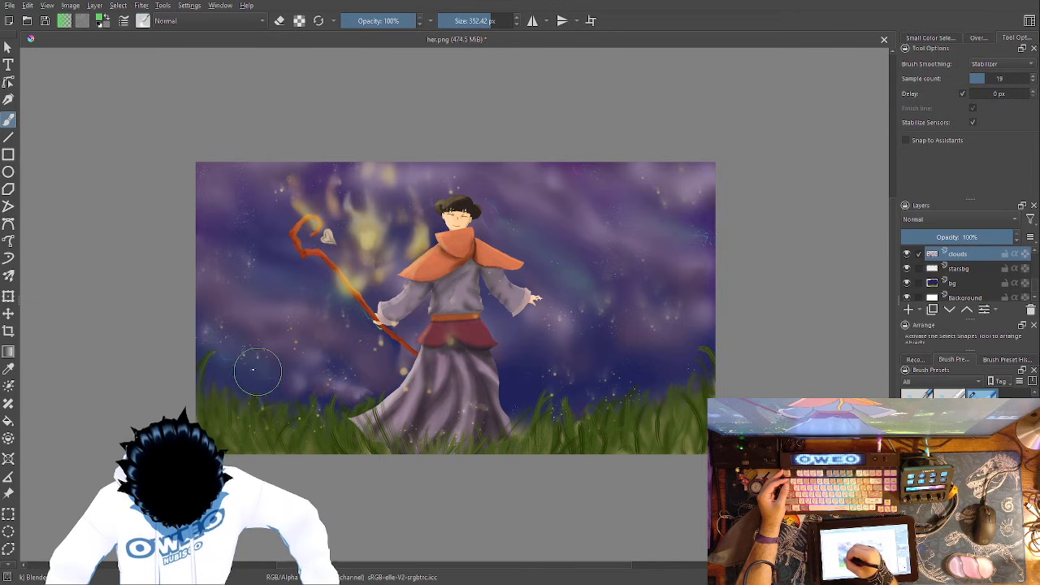
- Erase thin wavy streaks through the clouds on both sides of the figure with the 178.92 px Eraser Small
{"action": "right_click", "coordinate": [605, 316]}
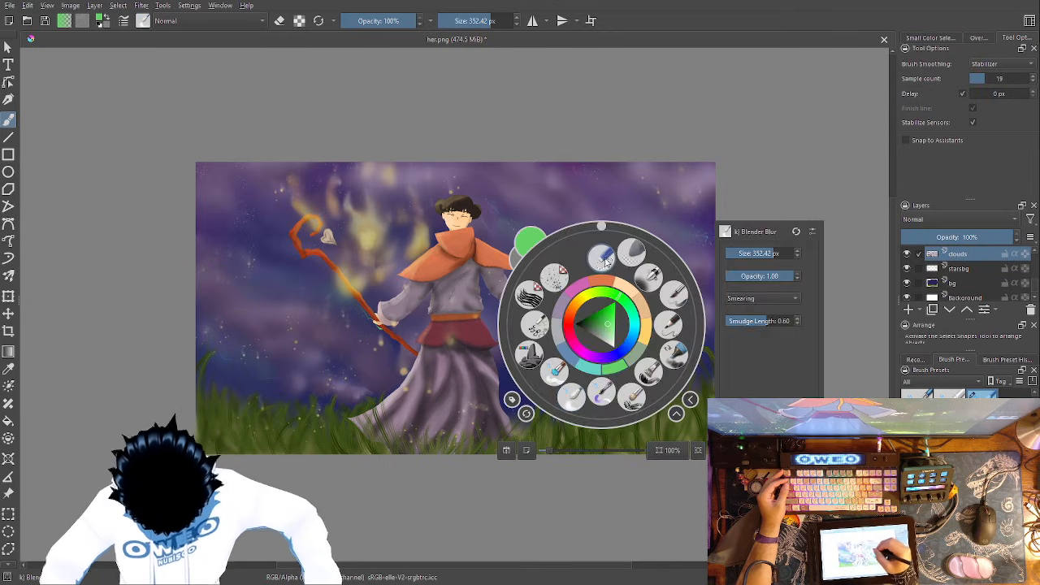
{"action": "left_click", "coordinate": [701, 250]}
{"action": "left_click_drag", "start_coordinate": [697, 237], "coordinate": [596, 164]}
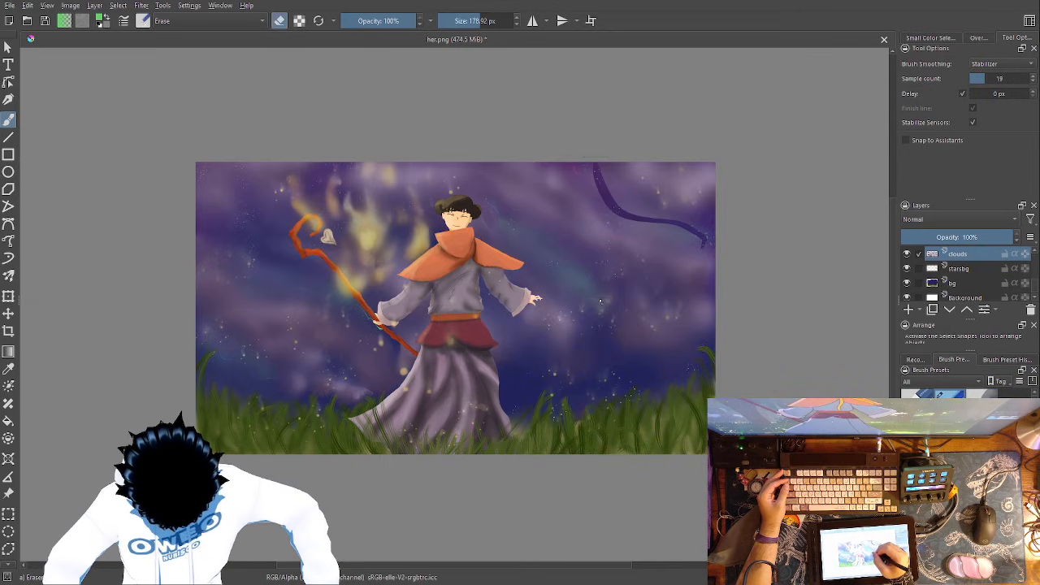
{"action": "mouse_move", "coordinate": [601, 302]}
{"action": "left_mouse_down"}
{"action": "mouse_move", "coordinate": [574, 258]}
{"action": "mouse_move", "coordinate": [472, 195]}
{"action": "left_mouse_up"}
{"action": "left_click_drag", "start_coordinate": [342, 299], "coordinate": [243, 203]}
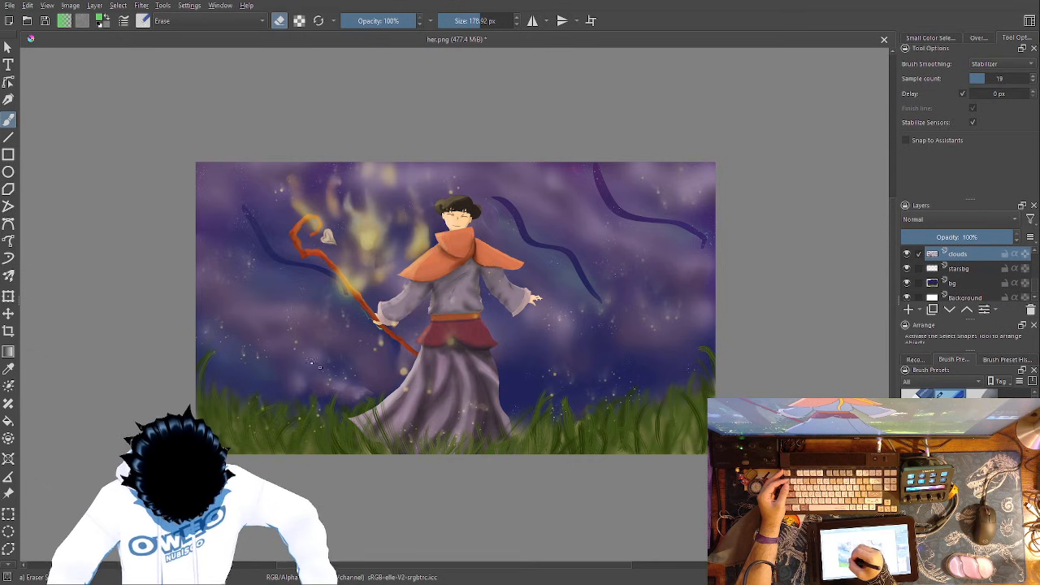
{"action": "left_click_drag", "start_coordinate": [320, 364], "coordinate": [210, 299]}
{"action": "mouse_move", "coordinate": [276, 360]}
{"action": "left_mouse_down"}
{"action": "mouse_move", "coordinate": [214, 311]}
{"action": "mouse_move", "coordinate": [227, 308]}
{"action": "mouse_move", "coordinate": [330, 362]}
{"action": "mouse_move", "coordinate": [227, 292]}
{"action": "mouse_move", "coordinate": [269, 347]}
{"action": "mouse_move", "coordinate": [294, 355]}
{"action": "mouse_move", "coordinate": [215, 293]}
{"action": "mouse_move", "coordinate": [288, 357]}
{"action": "mouse_move", "coordinate": [345, 299]}
{"action": "mouse_move", "coordinate": [261, 234]}
{"action": "left_mouse_up"}
- Soften the thin erased streaks on both sides of the figure into the clouds with the 352.42 px Blender Blur
{"action": "right_click", "coordinate": [399, 371]}
{"action": "left_click", "coordinate": [399, 306]}
{"action": "mouse_move", "coordinate": [620, 338]}
{"action": "left_mouse_down"}
{"action": "mouse_move", "coordinate": [558, 254]}
{"action": "mouse_move", "coordinate": [512, 216]}
{"action": "mouse_move", "coordinate": [472, 166]}
{"action": "left_mouse_up"}
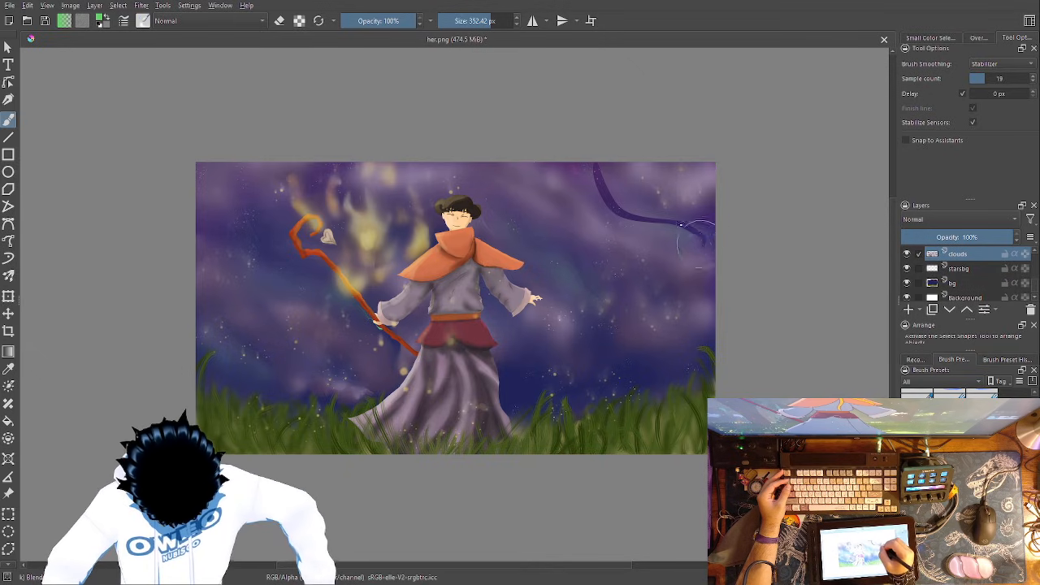
{"action": "mouse_move", "coordinate": [709, 250]}
{"action": "left_mouse_down"}
{"action": "mouse_move", "coordinate": [638, 208]}
{"action": "mouse_move", "coordinate": [589, 163]}
{"action": "left_mouse_up"}
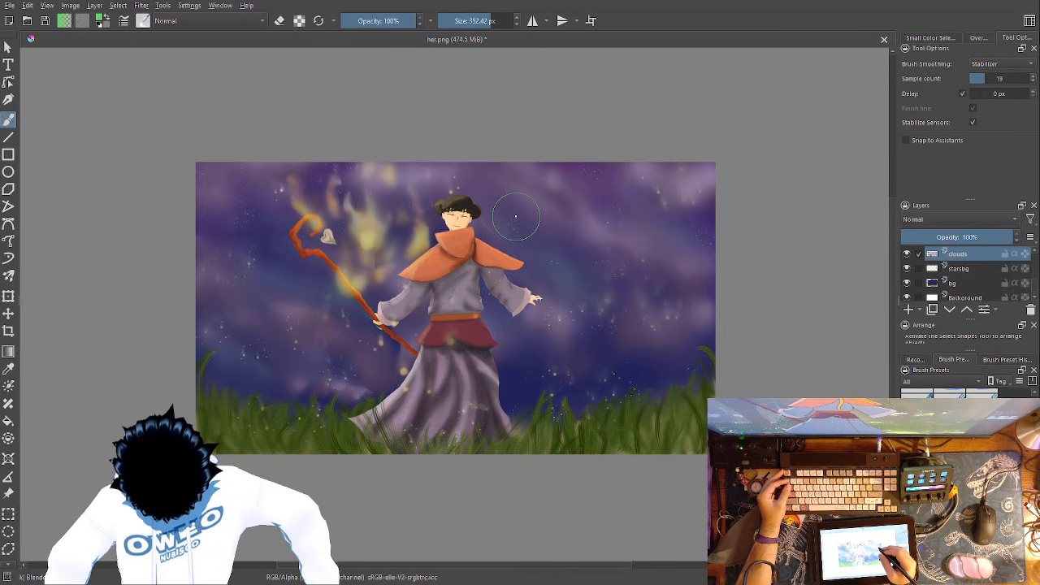
- Erase thicker wavy bands through the clouds around the figure and staff with the 178.92 px Eraser Small
{"action": "right_click", "coordinate": [653, 314]}
{"action": "left_click", "coordinate": [630, 378]}
{"action": "right_click", "coordinate": [651, 243]}
{"action": "left_click", "coordinate": [651, 186]}
{"action": "mouse_move", "coordinate": [682, 296]}
{"action": "left_mouse_down"}
{"action": "mouse_move", "coordinate": [681, 241]}
{"action": "mouse_move", "coordinate": [610, 217]}
{"action": "mouse_move", "coordinate": [546, 171]}
{"action": "left_mouse_up"}
{"action": "mouse_move", "coordinate": [598, 273]}
{"action": "left_mouse_down"}
{"action": "mouse_move", "coordinate": [510, 197]}
{"action": "mouse_move", "coordinate": [481, 185]}
{"action": "left_mouse_up"}
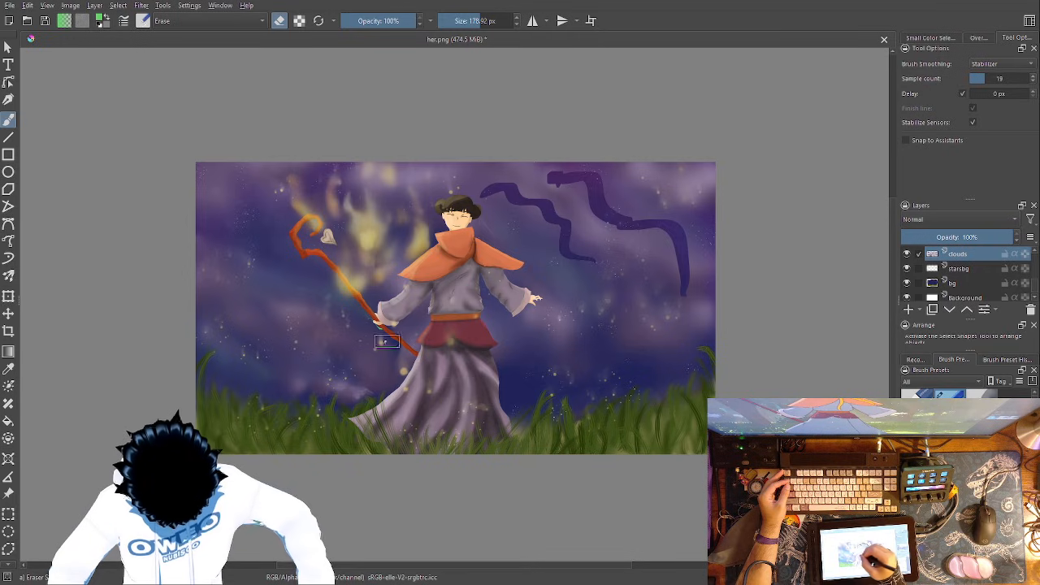
{"action": "mouse_move", "coordinate": [371, 359]}
{"action": "left_mouse_down"}
{"action": "mouse_move", "coordinate": [252, 313]}
{"action": "mouse_move", "coordinate": [205, 262]}
{"action": "left_mouse_up"}
{"action": "mouse_move", "coordinate": [518, 334]}
{"action": "left_mouse_down"}
{"action": "mouse_move", "coordinate": [425, 261]}
{"action": "mouse_move", "coordinate": [250, 156]}
{"action": "left_mouse_up"}
- Blend the thicker erased bands around the figure and staff into the clouds with the 352.42 px Blender Blur
{"action": "right_click", "coordinate": [599, 331]}
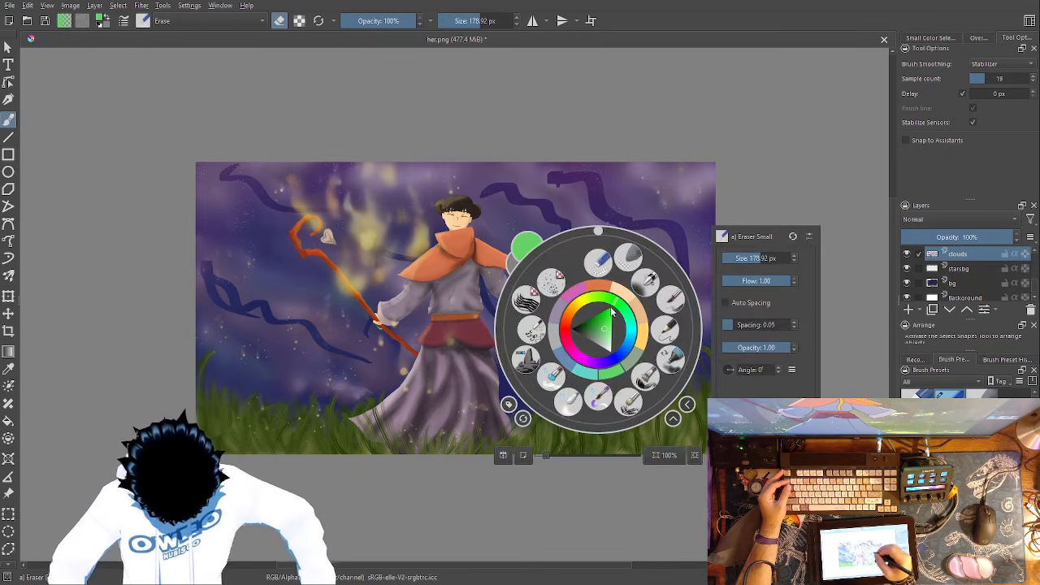
{"action": "left_click", "coordinate": [567, 396]}
{"action": "mouse_move", "coordinate": [687, 285]}
{"action": "left_mouse_down"}
{"action": "mouse_move", "coordinate": [663, 225]}
{"action": "mouse_move", "coordinate": [578, 199]}
{"action": "mouse_move", "coordinate": [559, 177]}
{"action": "mouse_move", "coordinate": [580, 219]}
{"action": "mouse_move", "coordinate": [570, 248]}
{"action": "mouse_move", "coordinate": [507, 184]}
{"action": "mouse_move", "coordinate": [566, 259]}
{"action": "mouse_move", "coordinate": [593, 258]}
{"action": "mouse_move", "coordinate": [518, 188]}
{"action": "mouse_move", "coordinate": [628, 262]}
{"action": "mouse_move", "coordinate": [685, 246]}
{"action": "mouse_move", "coordinate": [620, 225]}
{"action": "mouse_move", "coordinate": [584, 169]}
{"action": "left_mouse_up"}
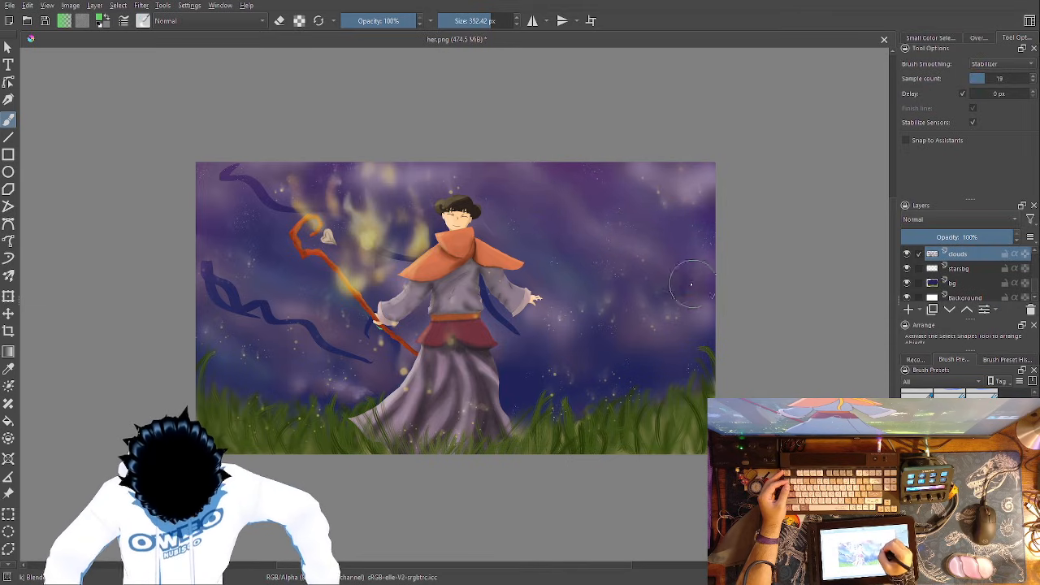
{"action": "mouse_move", "coordinate": [396, 249]}
{"action": "left_mouse_down"}
{"action": "mouse_move", "coordinate": [233, 174]}
{"action": "mouse_move", "coordinate": [250, 298]}
{"action": "mouse_move", "coordinate": [382, 368]}
{"action": "mouse_move", "coordinate": [218, 267]}
{"action": "mouse_move", "coordinate": [262, 314]}
{"action": "mouse_move", "coordinate": [329, 173]}
{"action": "left_mouse_up"}
{"action": "right_click", "coordinate": [601, 367]}
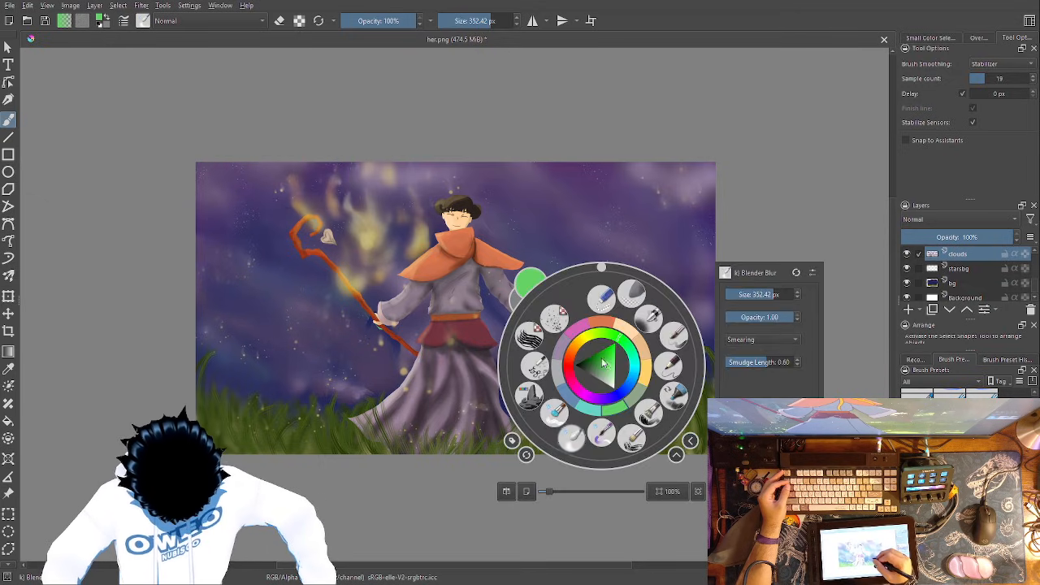
{"action": "left_click", "coordinate": [570, 430]}
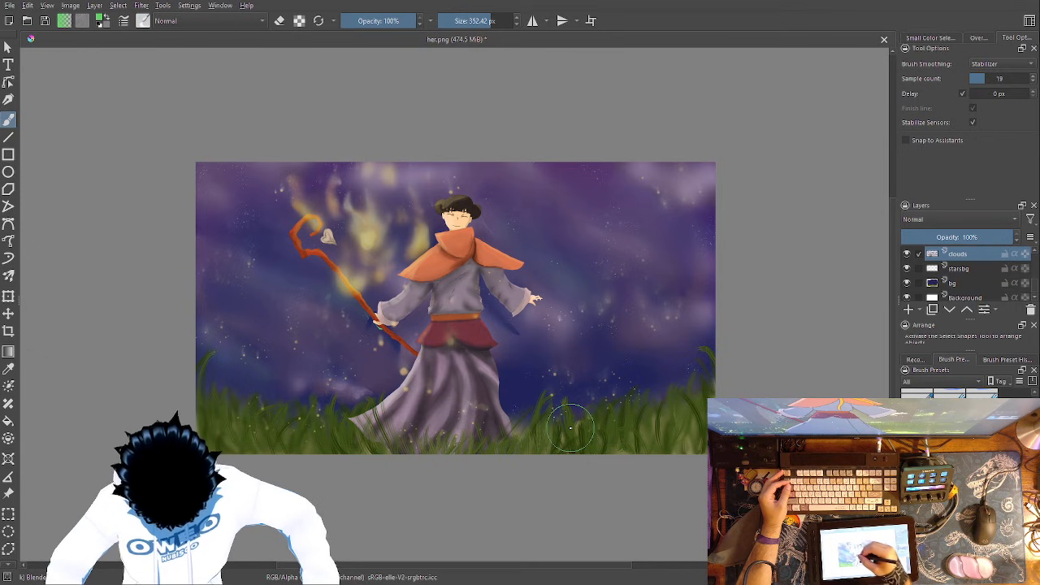
- Erase looping zigzag bands across the upper and lower-left clouds and the sky beside the outstretched arm with the 178.92 px Eraser Small
{"action": "right_click", "coordinate": [588, 366]}
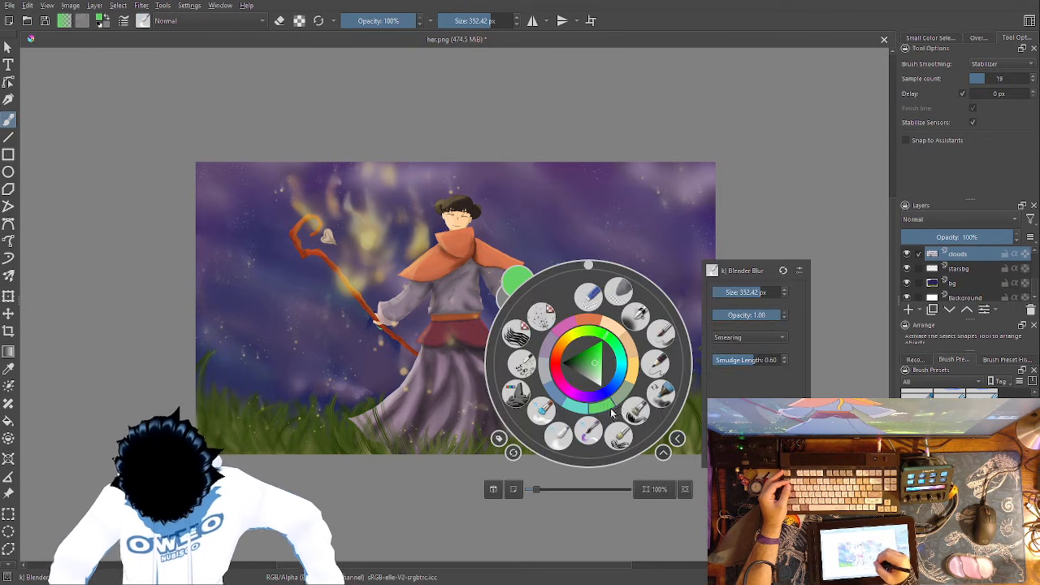
{"action": "left_click", "coordinate": [590, 296]}
{"action": "mouse_move", "coordinate": [334, 359]}
{"action": "left_mouse_down"}
{"action": "mouse_move", "coordinate": [281, 312]}
{"action": "mouse_move", "coordinate": [231, 302]}
{"action": "mouse_move", "coordinate": [208, 262]}
{"action": "mouse_move", "coordinate": [303, 351]}
{"action": "mouse_move", "coordinate": [369, 382]}
{"action": "left_mouse_up"}
{"action": "left_click_drag", "start_coordinate": [210, 170], "coordinate": [337, 217]}
{"action": "mouse_move", "coordinate": [678, 247]}
{"action": "left_mouse_down"}
{"action": "mouse_move", "coordinate": [602, 184]}
{"action": "mouse_move", "coordinate": [569, 178]}
{"action": "mouse_move", "coordinate": [545, 192]}
{"action": "mouse_move", "coordinate": [513, 177]}
{"action": "mouse_move", "coordinate": [702, 300]}
{"action": "mouse_move", "coordinate": [691, 203]}
{"action": "left_mouse_up"}
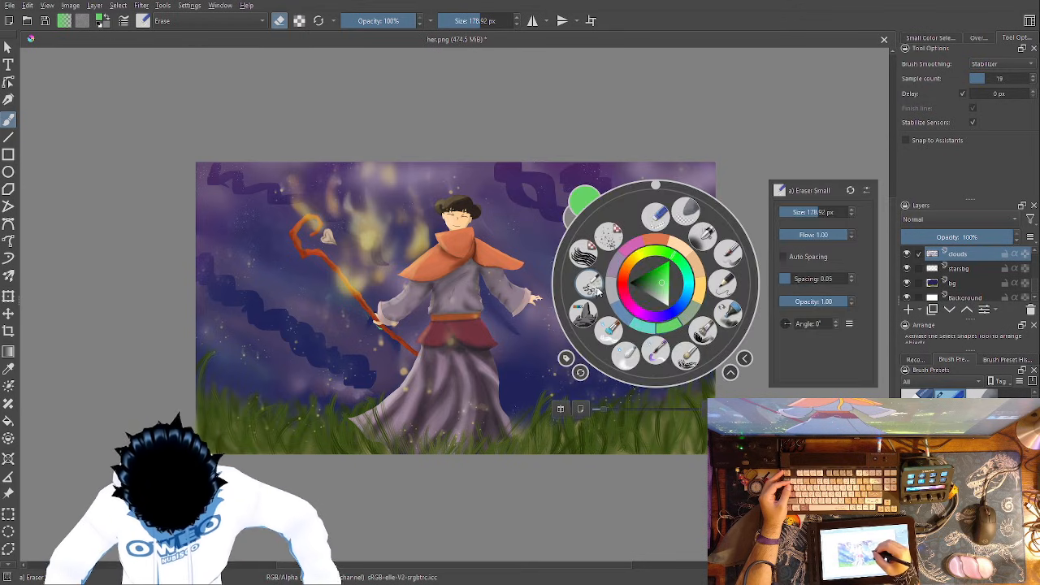
- Smooth the looping erased bands into a soft, even sky with the 352.42 px Blender Blur
{"action": "left_click", "coordinate": [625, 354]}
{"action": "mouse_move", "coordinate": [675, 215]}
{"action": "left_mouse_down"}
{"action": "mouse_move", "coordinate": [633, 209]}
{"action": "mouse_move", "coordinate": [558, 179]}
{"action": "mouse_move", "coordinate": [654, 252]}
{"action": "mouse_move", "coordinate": [670, 304]}
{"action": "mouse_move", "coordinate": [646, 305]}
{"action": "mouse_move", "coordinate": [572, 208]}
{"action": "mouse_move", "coordinate": [501, 188]}
{"action": "mouse_move", "coordinate": [503, 151]}
{"action": "mouse_move", "coordinate": [554, 163]}
{"action": "left_mouse_up"}
{"action": "mouse_move", "coordinate": [276, 178]}
{"action": "left_mouse_down"}
{"action": "mouse_move", "coordinate": [225, 159]}
{"action": "mouse_move", "coordinate": [202, 266]}
{"action": "mouse_move", "coordinate": [298, 313]}
{"action": "mouse_move", "coordinate": [377, 384]}
{"action": "mouse_move", "coordinate": [287, 339]}
{"action": "mouse_move", "coordinate": [196, 245]}
{"action": "mouse_move", "coordinate": [359, 363]}
{"action": "left_mouse_up"}
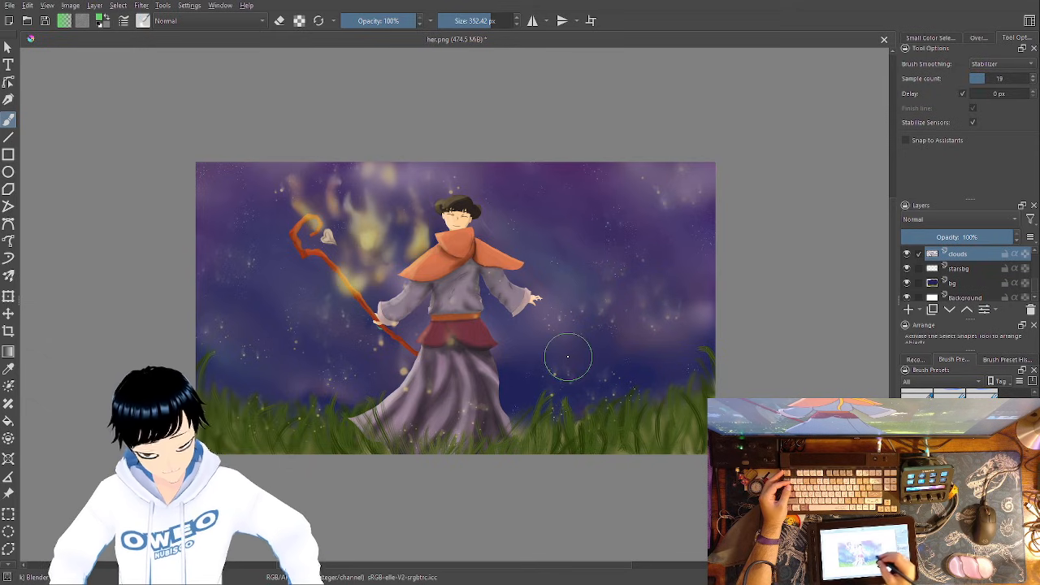
- Paint a muted purple cloud patch below the outstretched hand with the 1000 px RGBA 06 Rock brush and blend it with the Blender Blur
{"action": "right_click", "coordinate": [633, 334]}
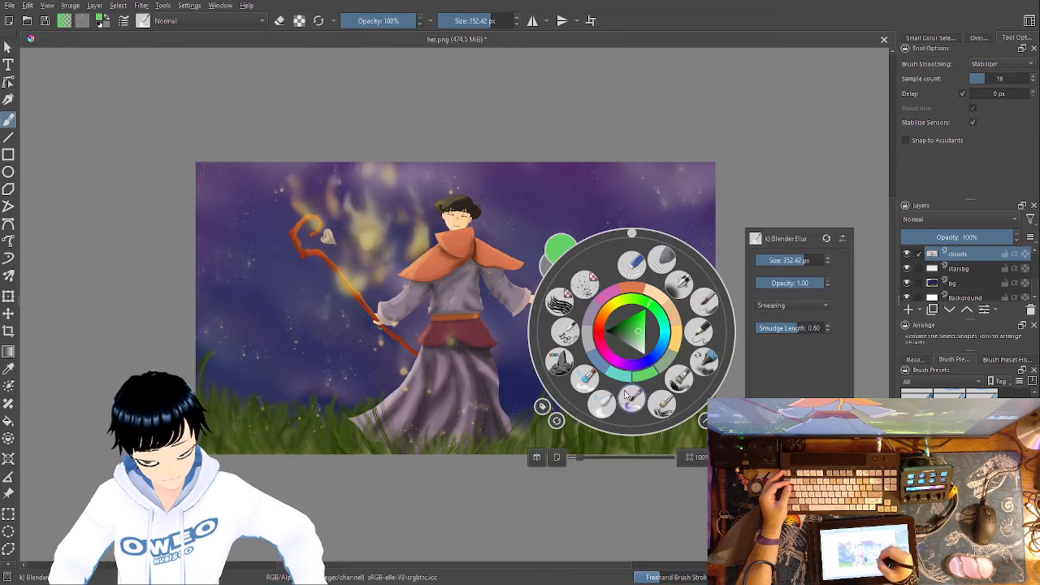
{"action": "left_click", "coordinate": [560, 362]}
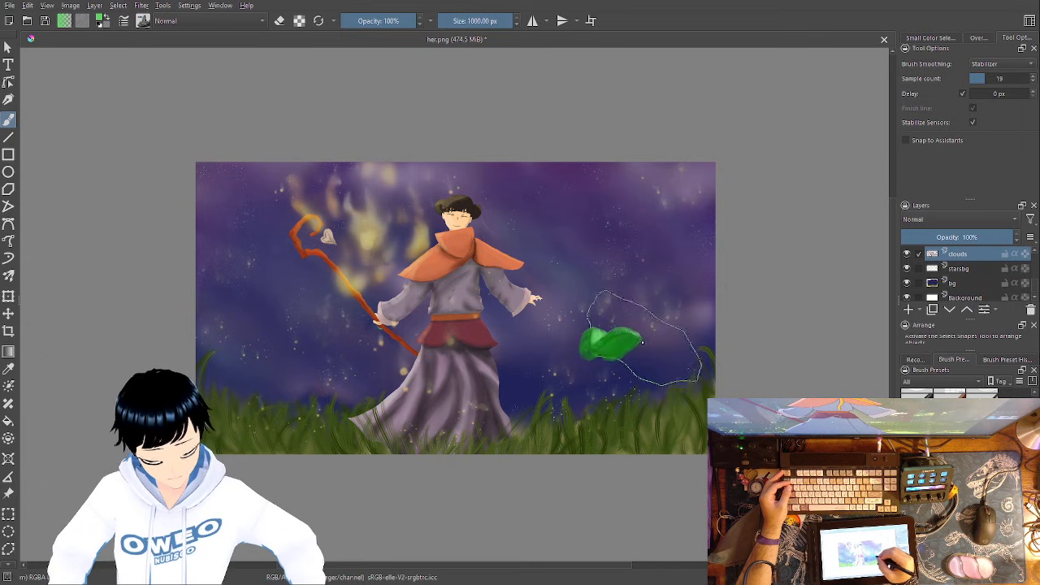
{"action": "right_click", "coordinate": [654, 319]}
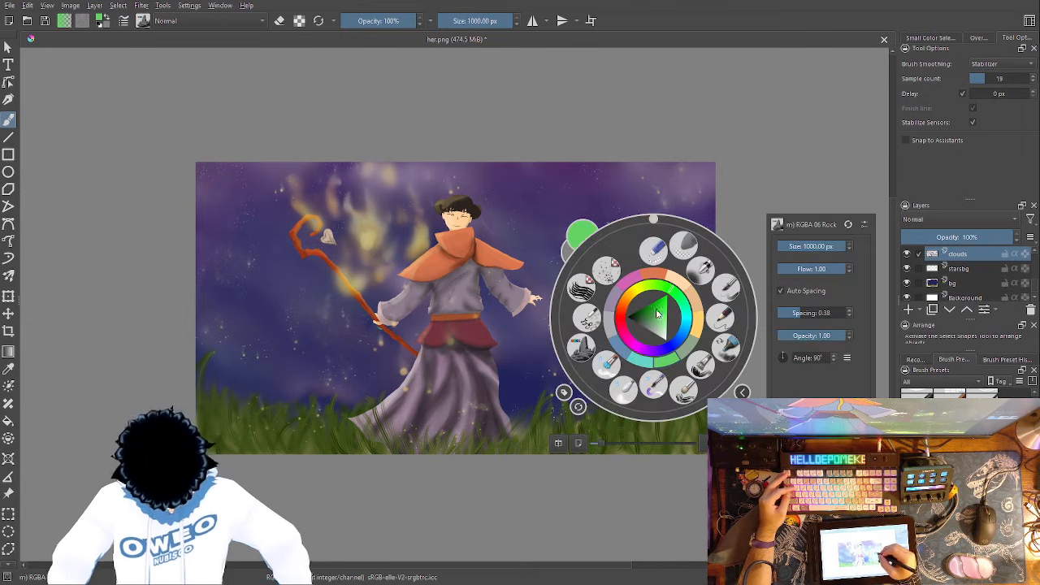
{"action": "left_click", "coordinate": [615, 297]}
{"action": "mouse_move", "coordinate": [588, 362]}
{"action": "left_mouse_down"}
{"action": "mouse_move", "coordinate": [620, 351]}
{"action": "mouse_move", "coordinate": [621, 363]}
{"action": "mouse_move", "coordinate": [651, 350]}
{"action": "left_mouse_up"}
{"action": "right_click", "coordinate": [642, 353]}
{"action": "left_click", "coordinate": [571, 383]}
{"action": "right_click", "coordinate": [602, 385]}
{"action": "left_click", "coordinate": [571, 458]}
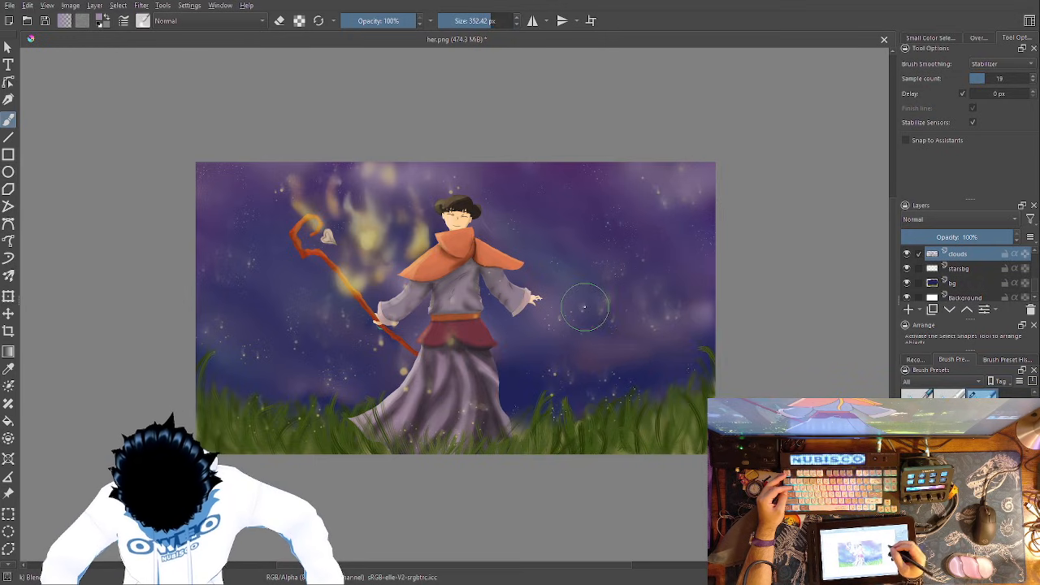
- Thin and soften the purple cloud patch with the 178.92 px Eraser Small and 352.42 px Blender Blur, and save the painting
{"action": "right_click", "coordinate": [660, 362]}
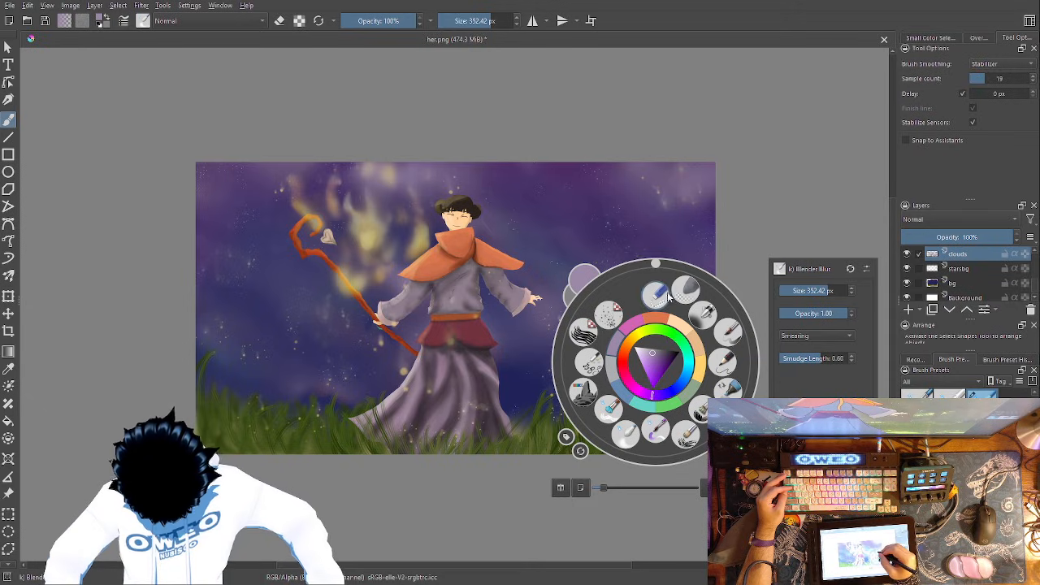
{"action": "left_click", "coordinate": [656, 296]}
{"action": "left_click_drag", "start_coordinate": [655, 363], "coordinate": [597, 321]}
{"action": "right_click", "coordinate": [622, 337]}
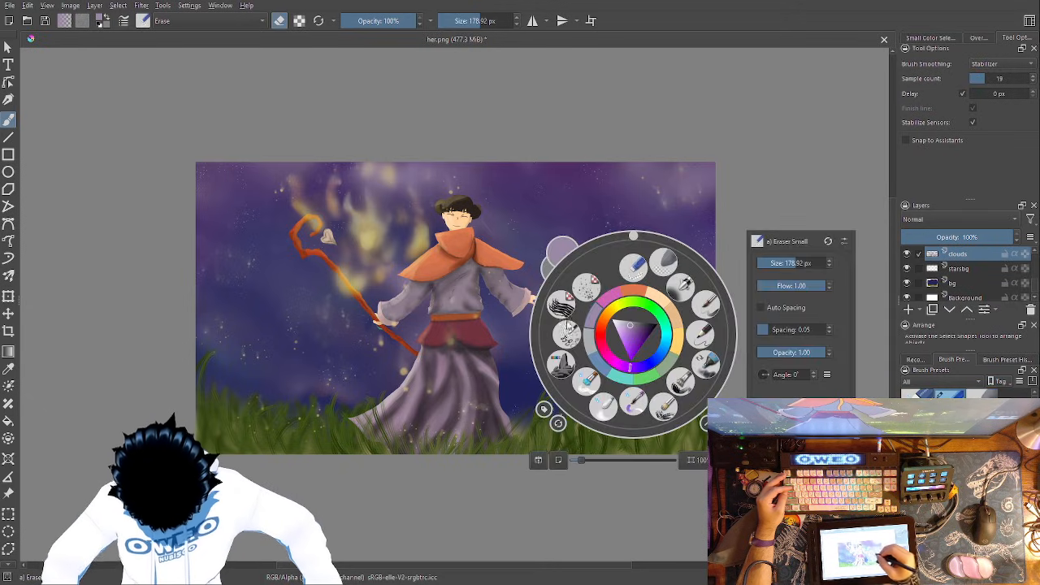
{"action": "left_click", "coordinate": [601, 404]}
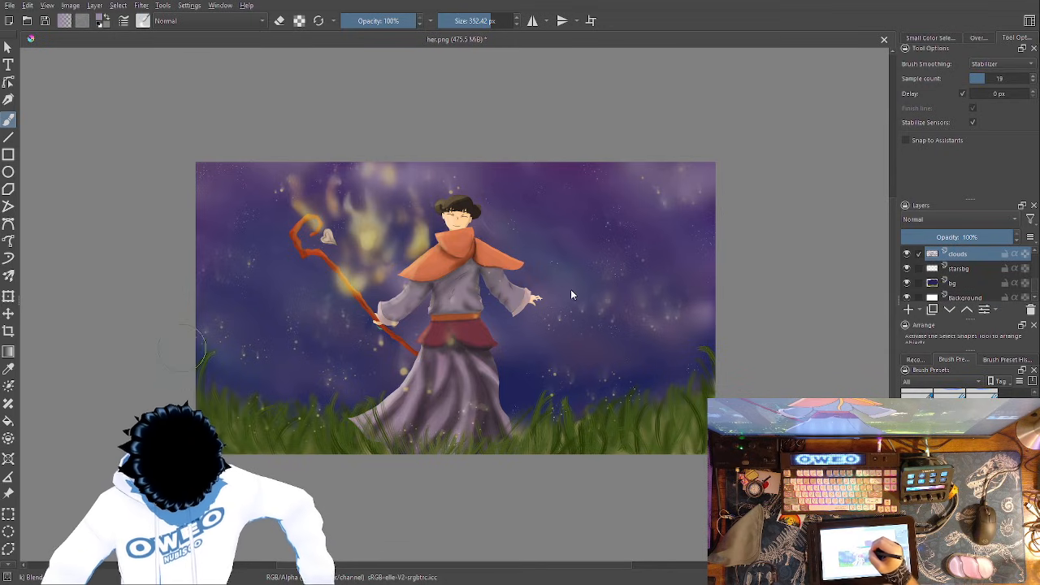
{"action": "key", "text": "ctrl+s"}
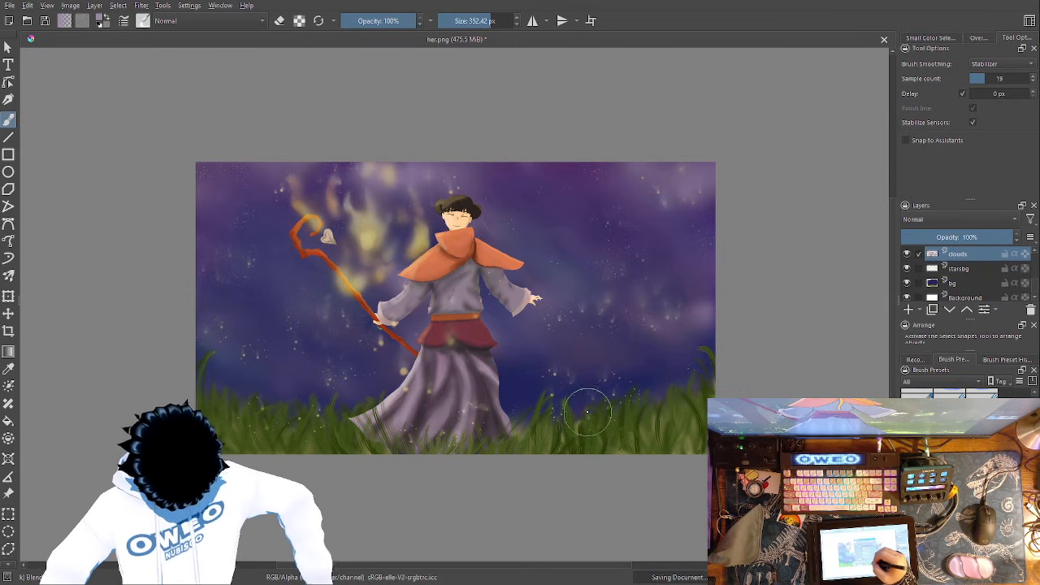